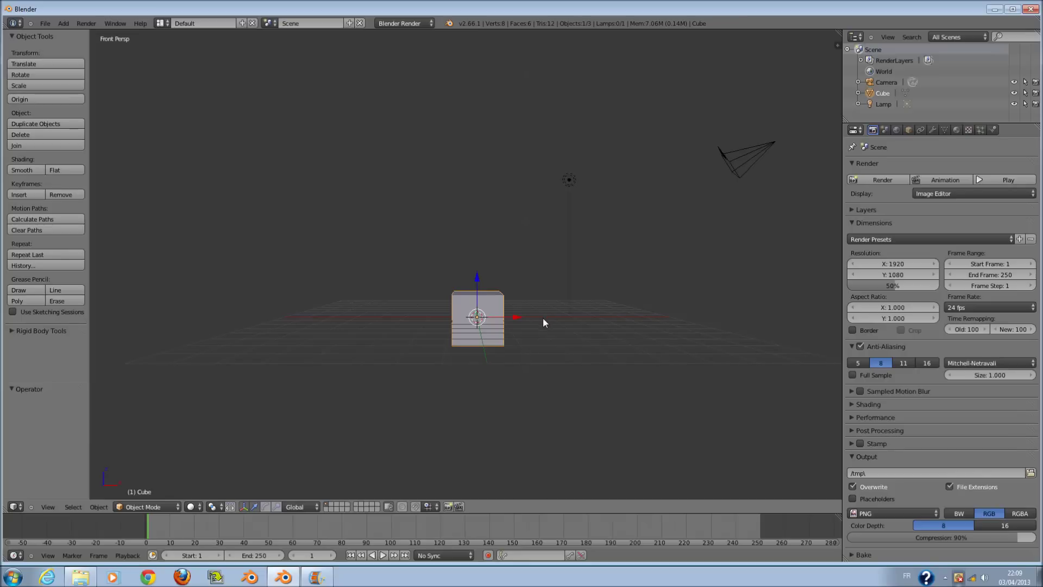
Examine the default cube scene from several angles and distances.
middle_drag(542, 322, 518, 326)
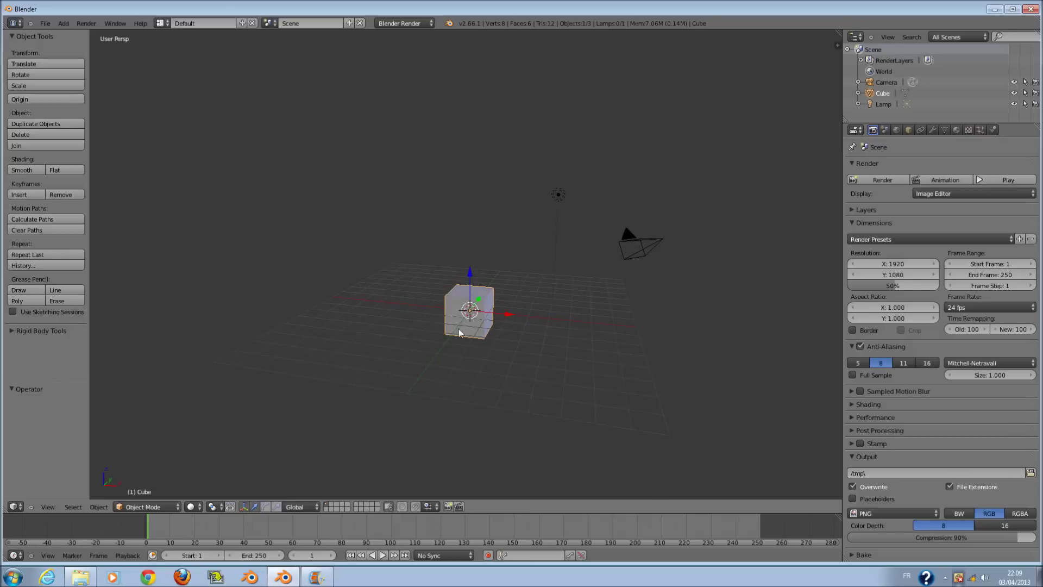
scroll(602, 337, down, 1)
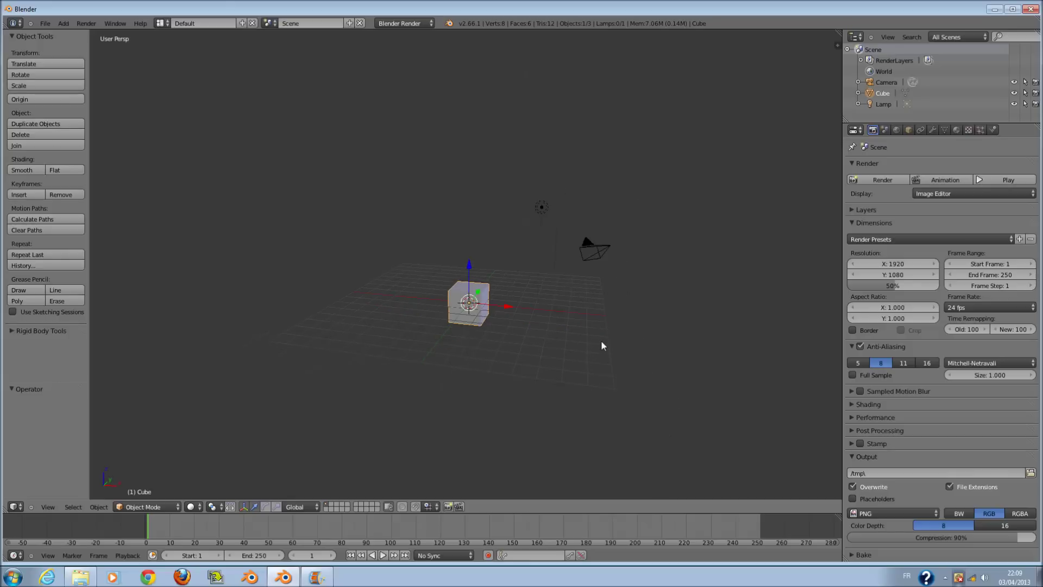
scroll(601, 340, up, 2)
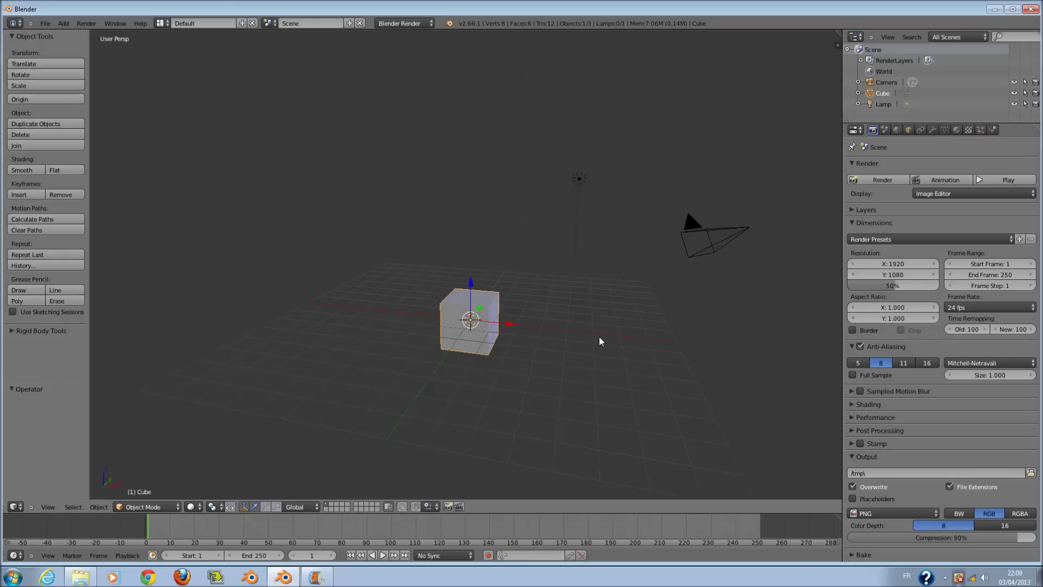
scroll(599, 339, down, 2)
scroll(599, 342, up, 2)
scroll(599, 344, down, 1)
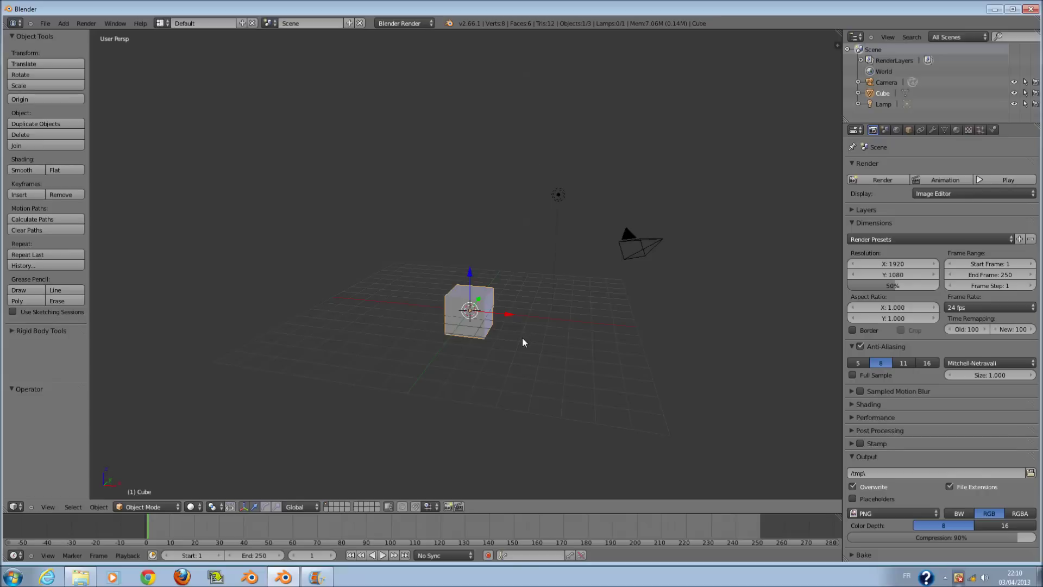
middle_drag(597, 223, 598, 236)
scroll(732, 257, down, 1)
scroll(733, 257, up, 1)
scroll(508, 267, down, 1)
middle_drag(500, 269, 463, 338)
scroll(464, 338, up, 5)
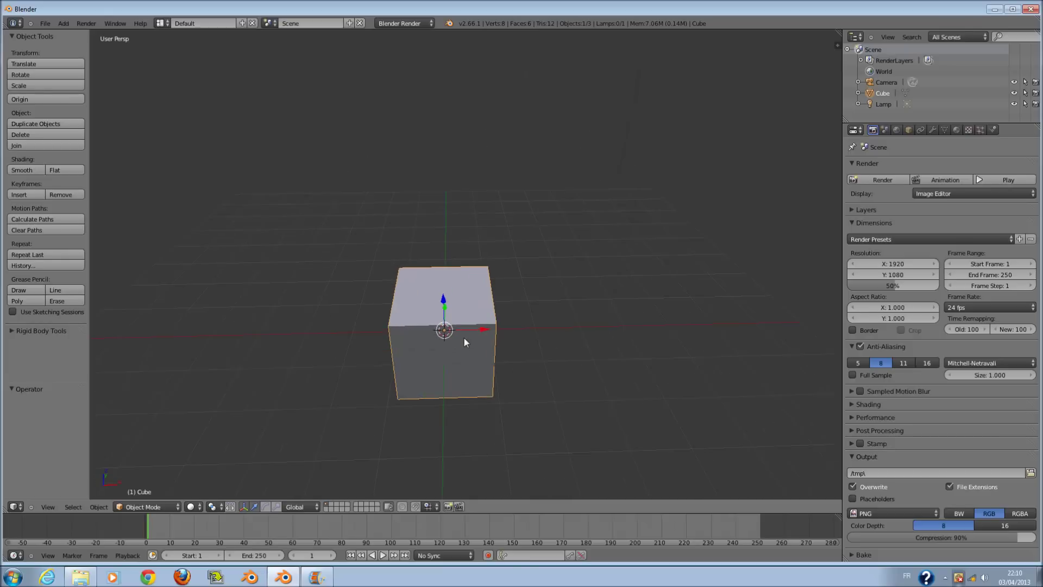
scroll(464, 338, down, 6)
scroll(469, 337, up, 1)
scroll(471, 341, down, 2)
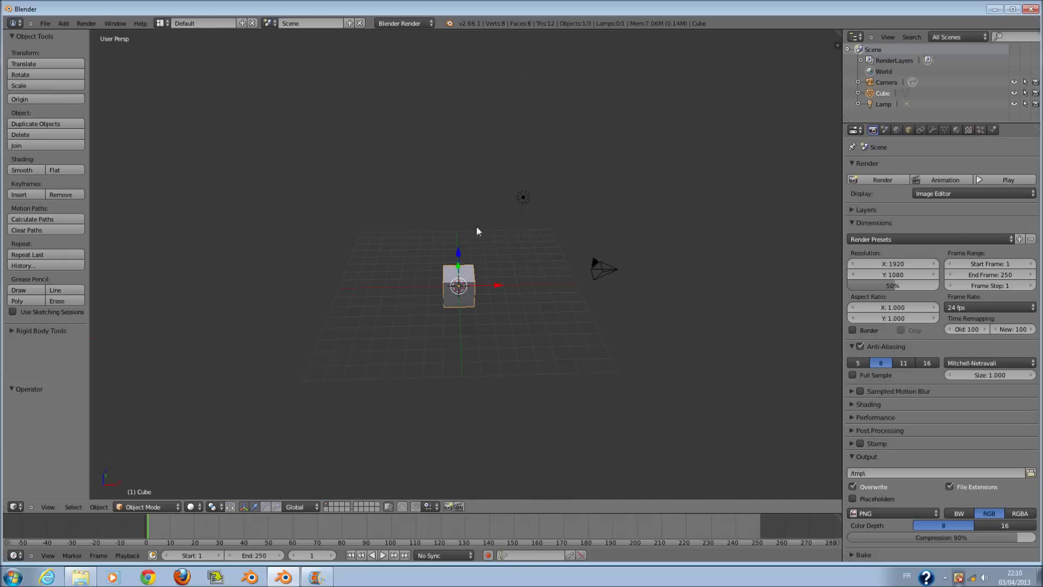
middle_drag(515, 264, 598, 344)
scroll(526, 346, up, 4)
scroll(523, 341, down, 5)
middle_drag(528, 309, 393, 336)
scroll(402, 334, down, 1)
scroll(420, 326, up, 2)
scroll(426, 320, down, 2)
middle_drag(426, 321, 393, 315)
scroll(644, 288, up, 5)
scroll(643, 284, down, 3)
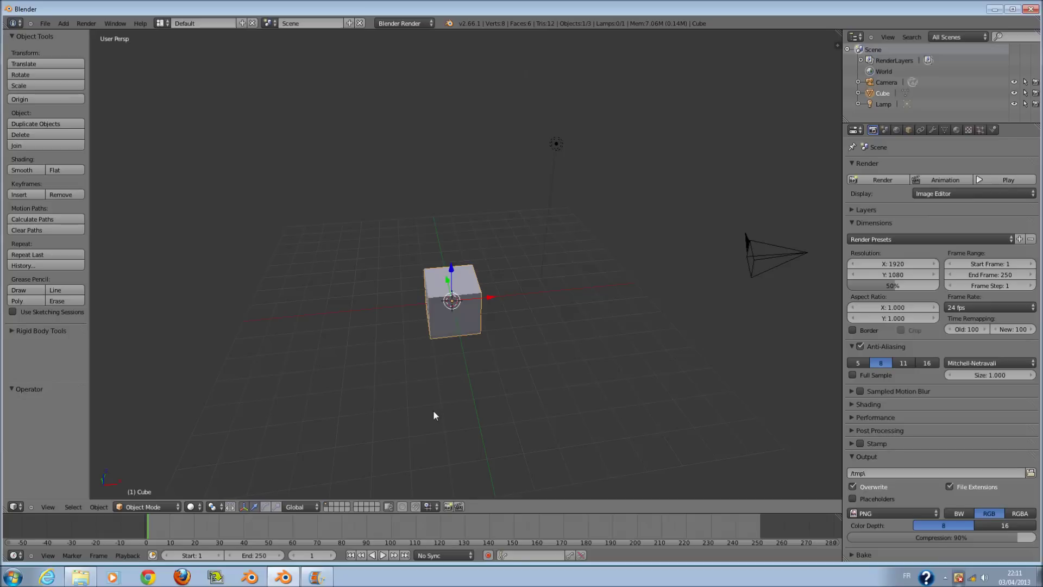
scroll(445, 338, down, 1)
scroll(444, 338, up, 1)
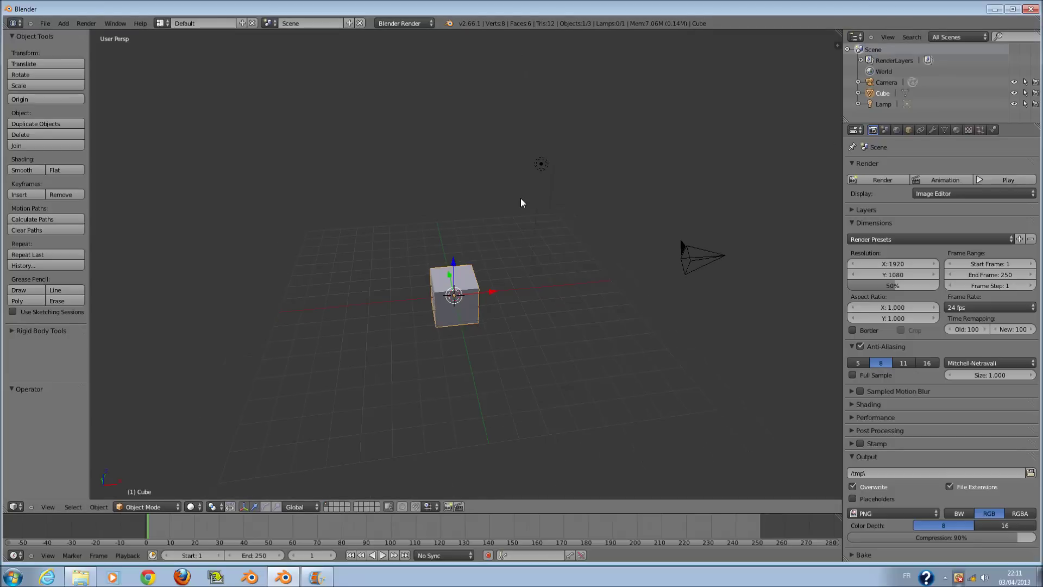
scroll(492, 281, up, 1)
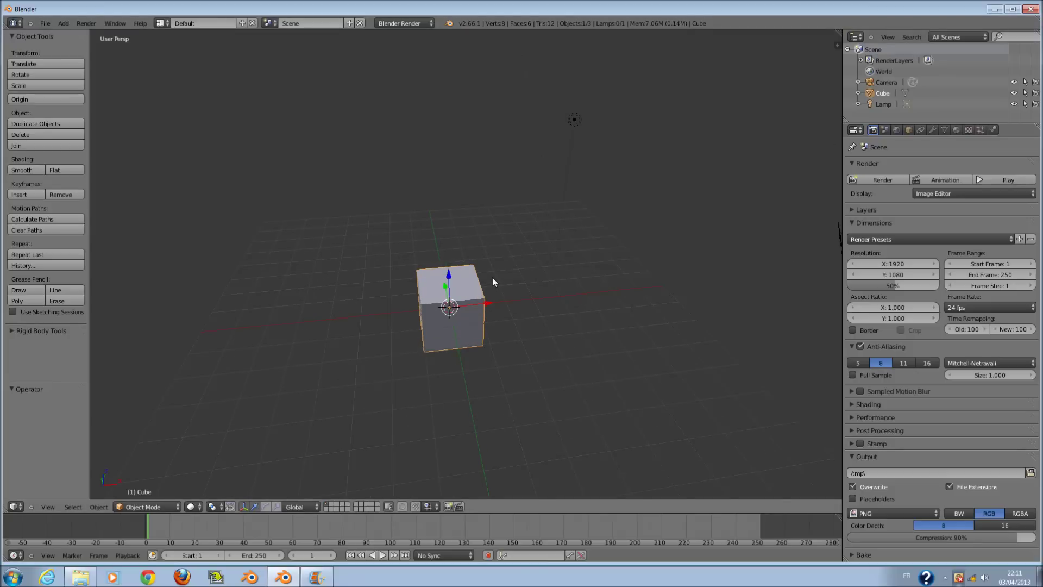
Delete the default cube from the scene.
key(KP_1)
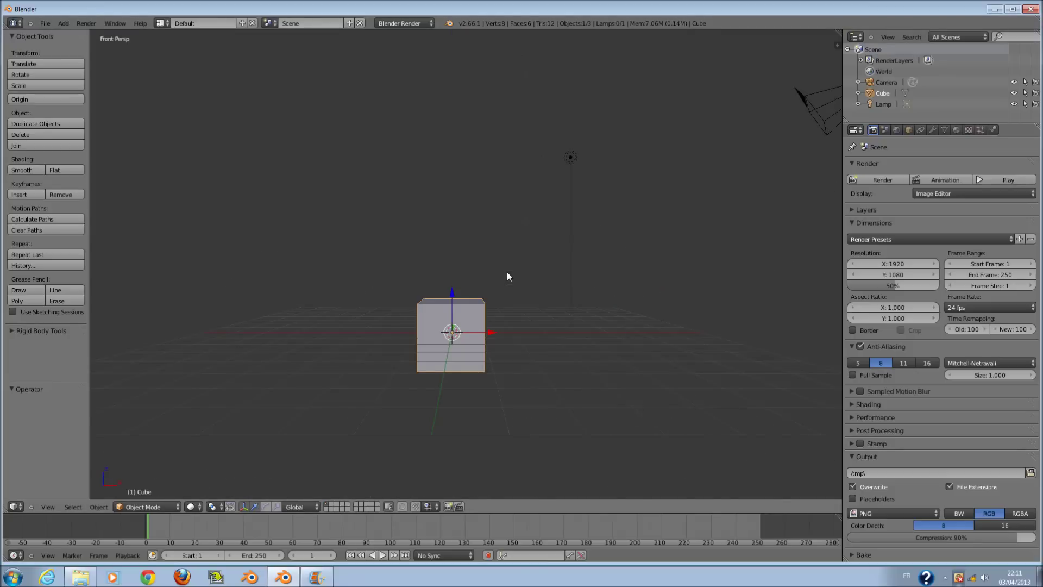
scroll(498, 275, down, 1)
key(x)
click(473, 329)
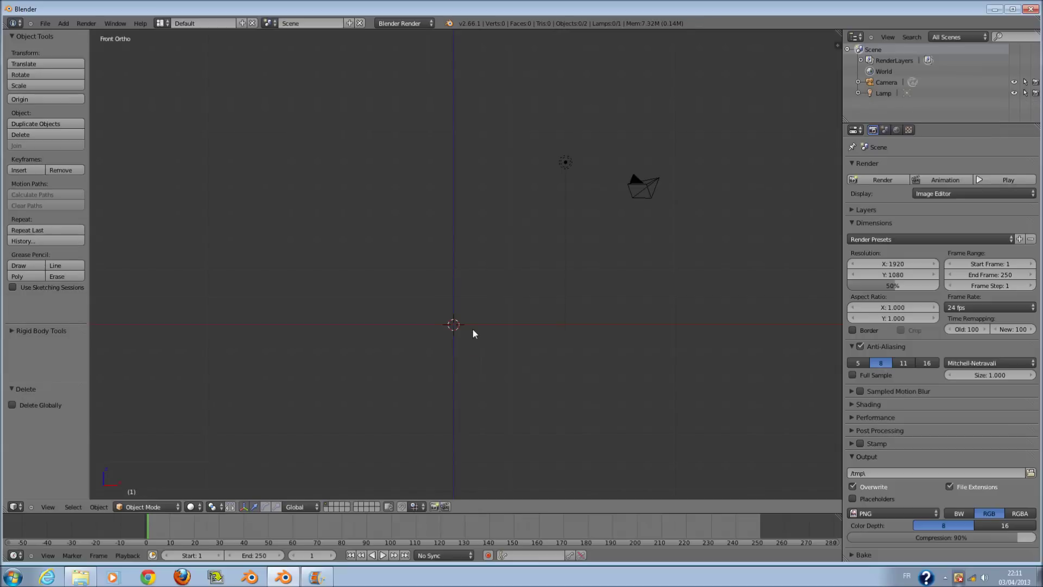
Add a mesh plane at the scene origin.
key(shift+a)
mouse_move(478, 330)
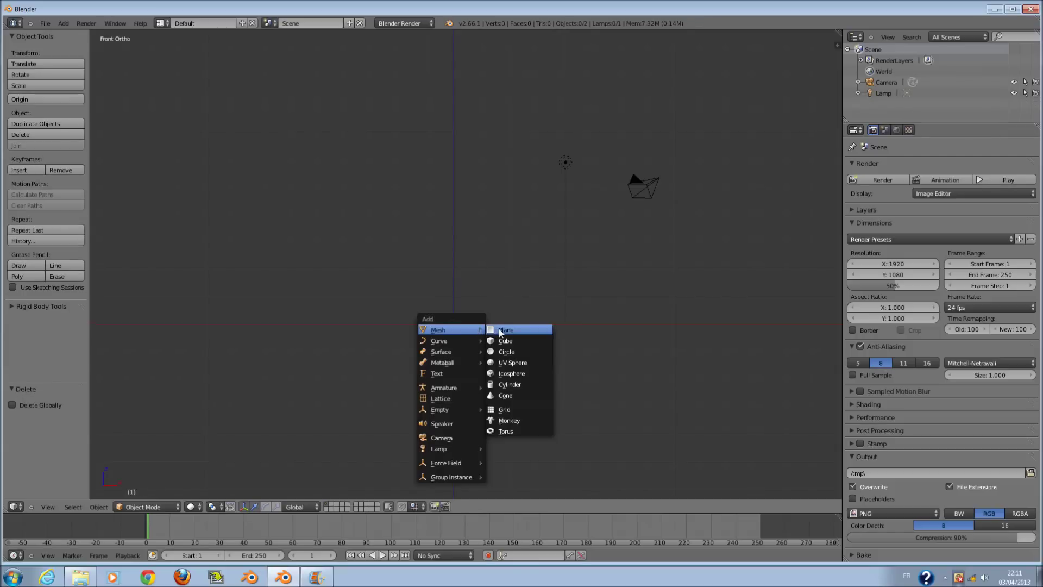
click(502, 328)
Scale the plane up uniformly by a factor of about 5.6.
middle_drag(503, 295, 491, 324)
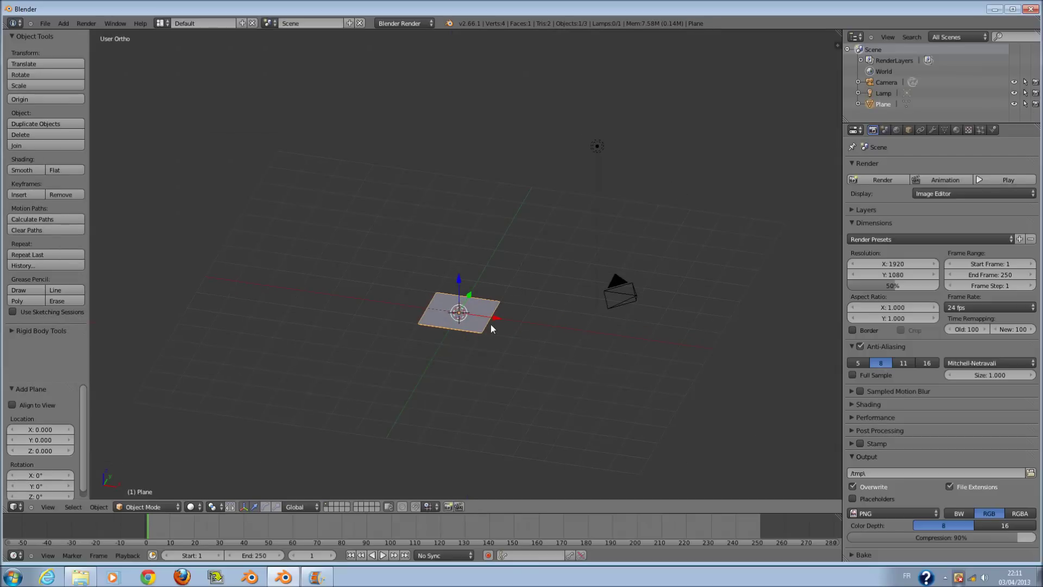
key(KP_7)
scroll(470, 275, down, 4)
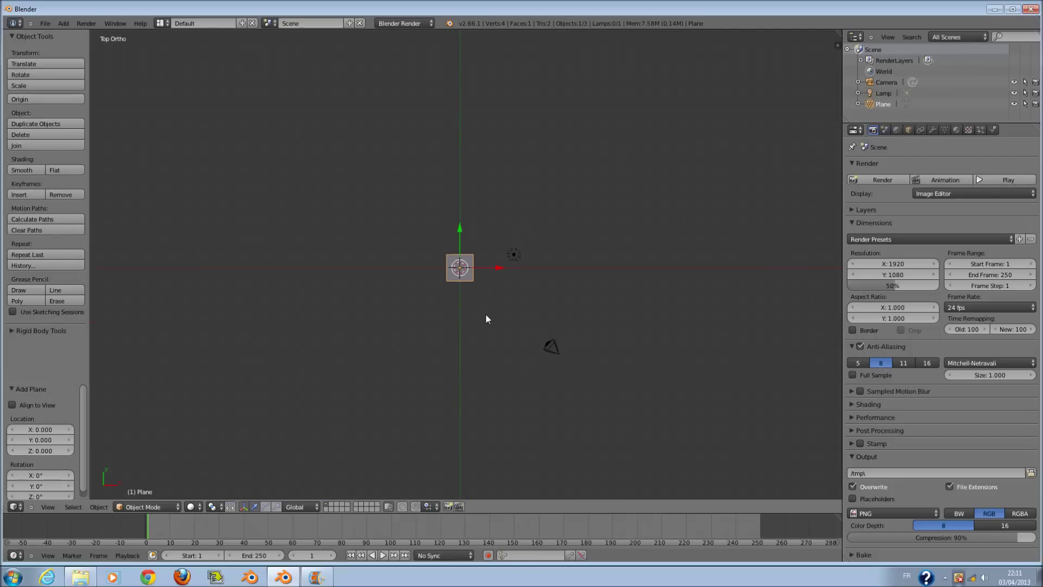
shift+scroll(486, 315, up, 3)
scroll(490, 330, up, 4)
scroll(506, 352, down, 4)
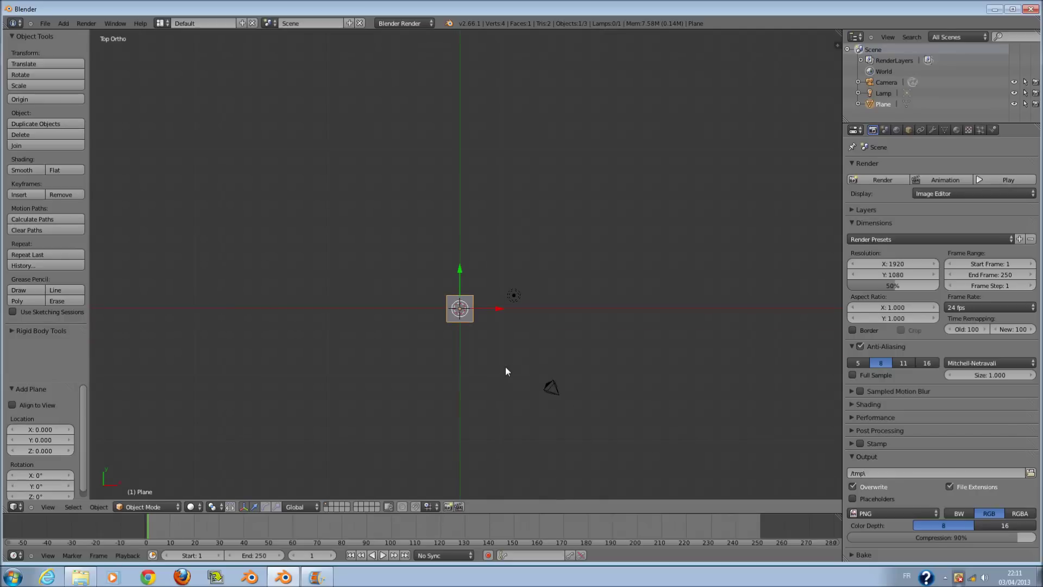
scroll(497, 380, up, 1)
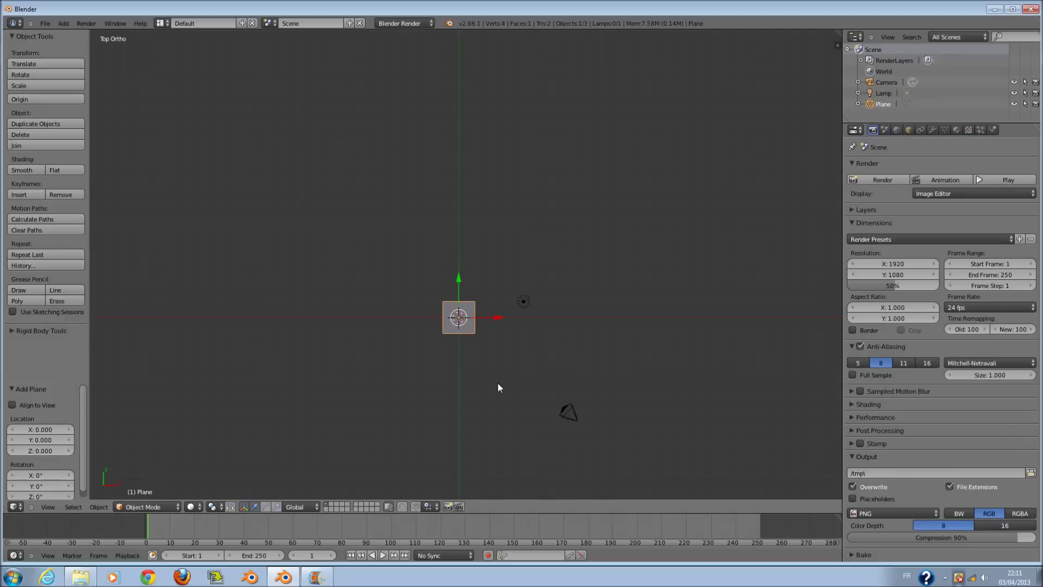
scroll(516, 358, up, 1)
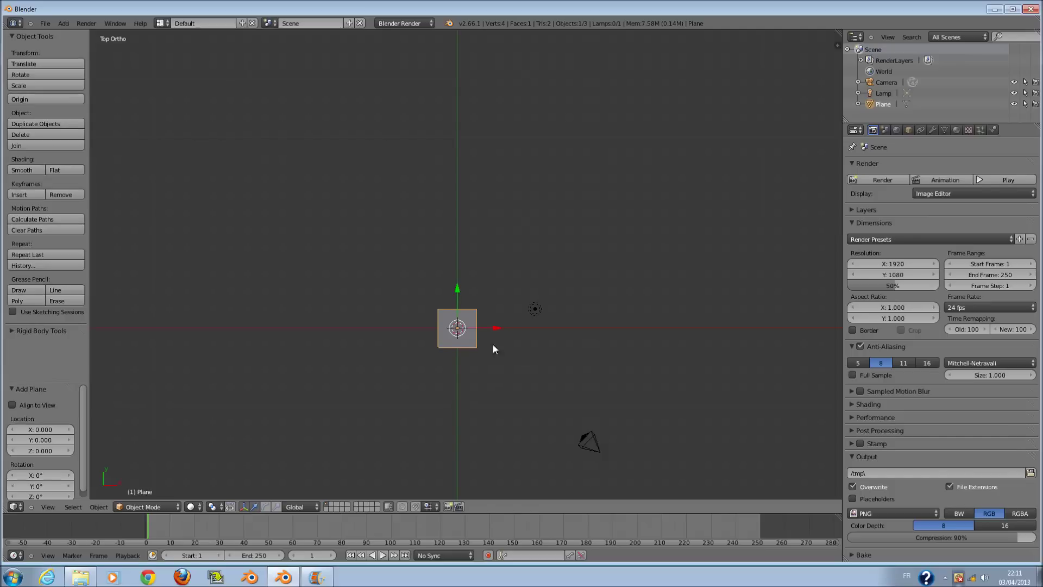
key(s)
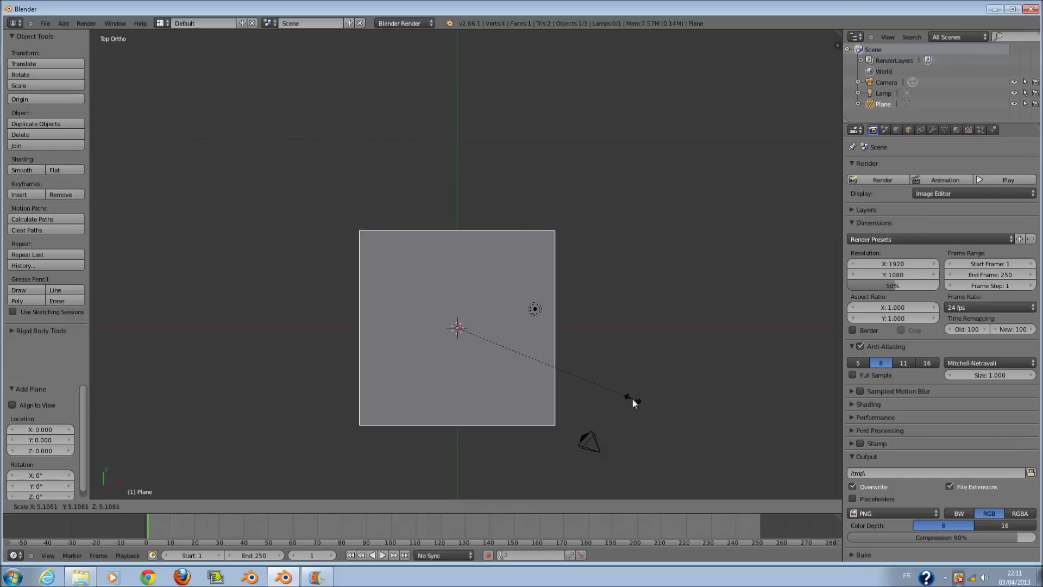
click(649, 398)
scroll(484, 356, up, 1)
scroll(484, 355, down, 1)
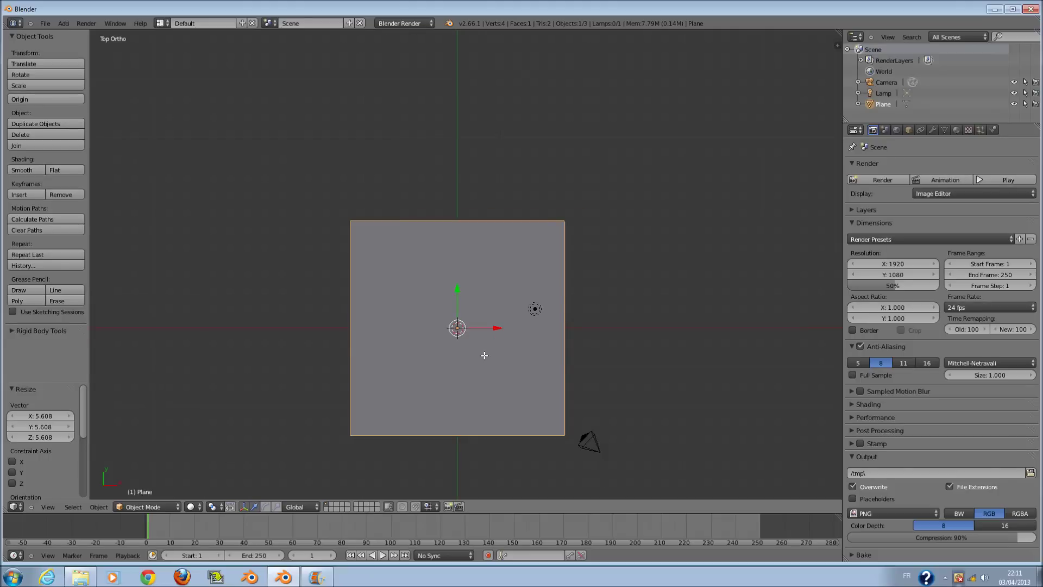
Subdivide the plane's mesh once in Edit Mode and return to Object Mode.
key(Tab)
scroll(484, 355, up, 1)
scroll(484, 355, down, 2)
scroll(484, 356, up, 2)
key(w)
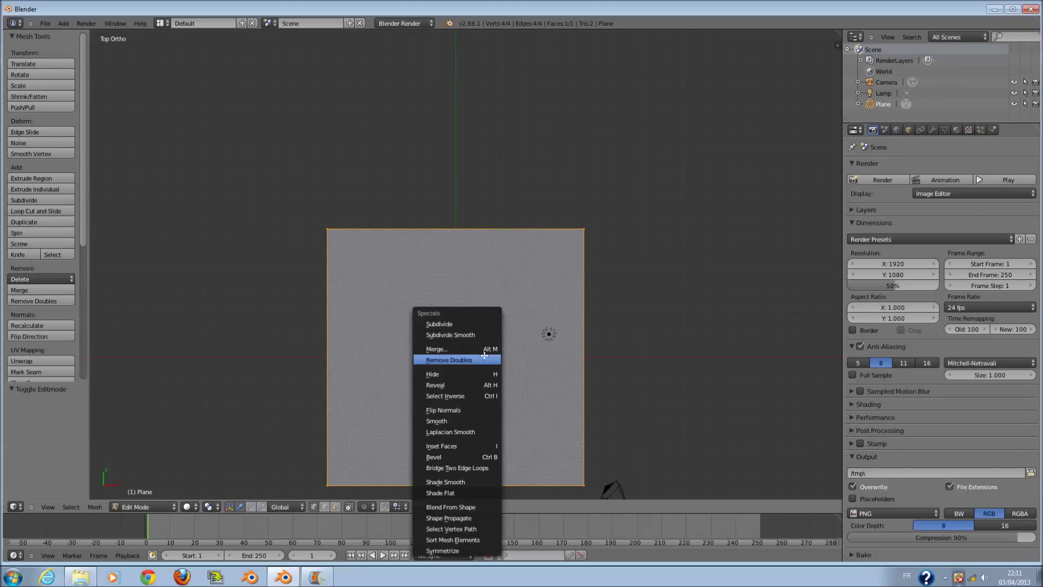
click(467, 325)
scroll(449, 326, down, 2)
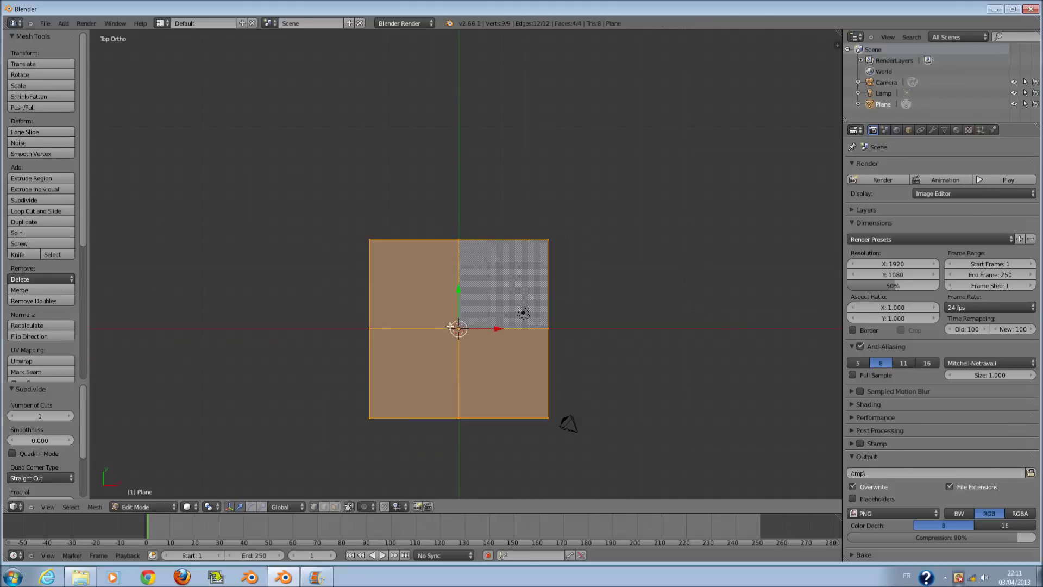
scroll(466, 346, up, 2)
key(Tab)
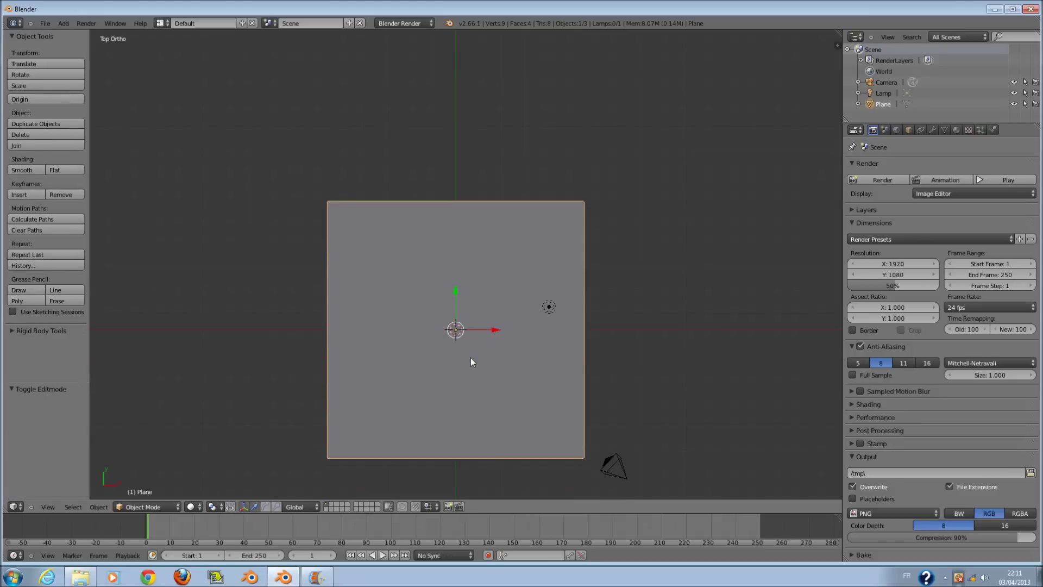
Scale the subdivided plane up uniformly by a factor of about 2.7.
scroll(483, 348, down, 1)
middle_drag(491, 340, 445, 352)
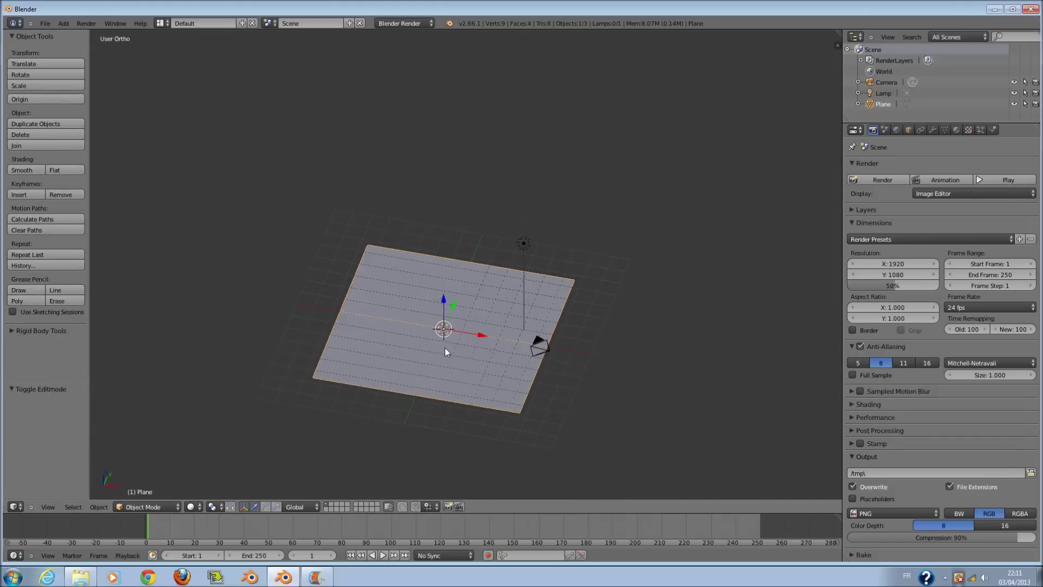
key(KP_1)
key(KP_7)
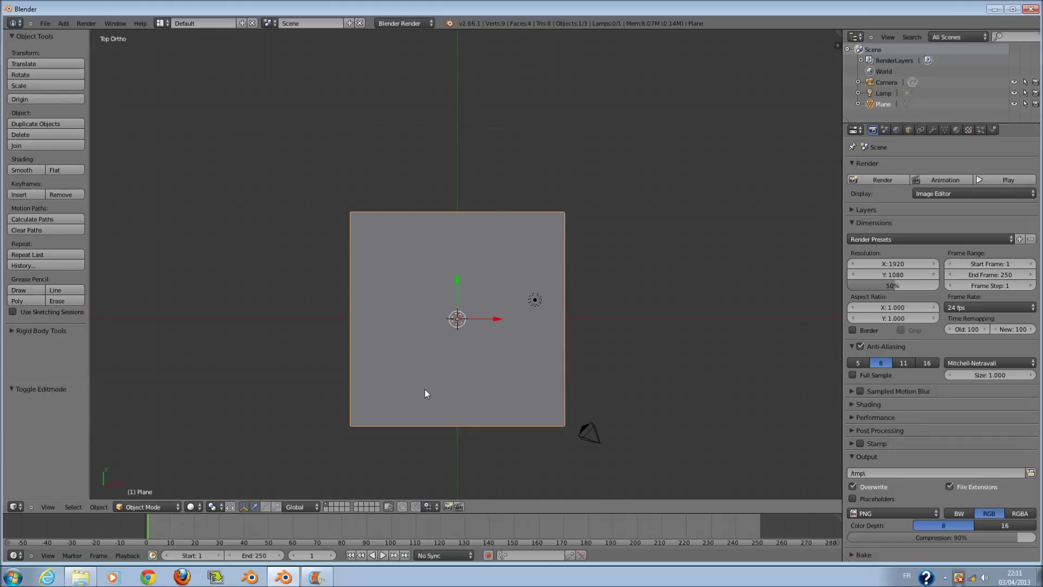
scroll(425, 389, up, 2)
key(Tab)
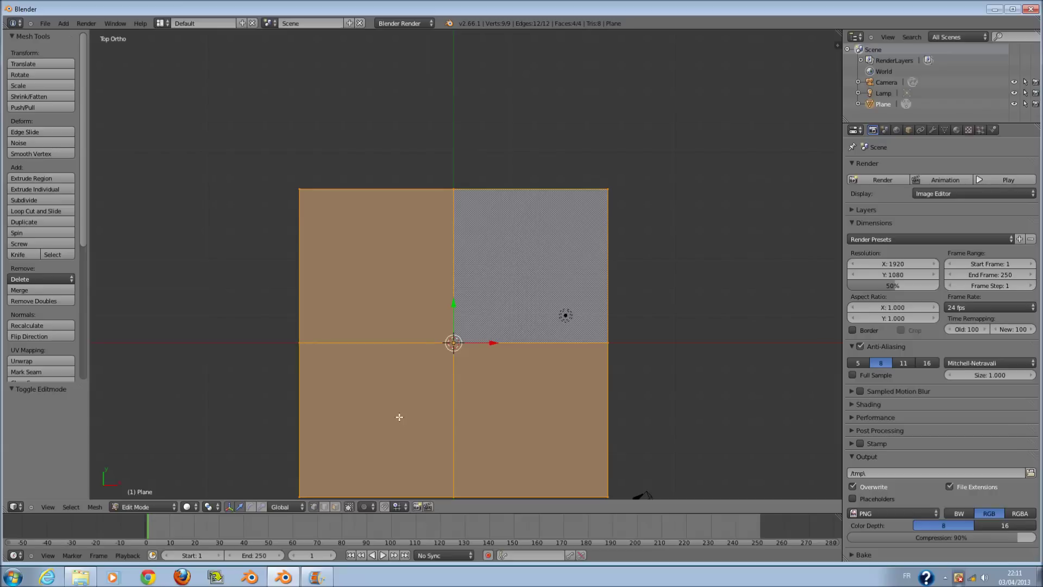
scroll(397, 329, down, 1)
key(Tab)
scroll(494, 372, down, 4)
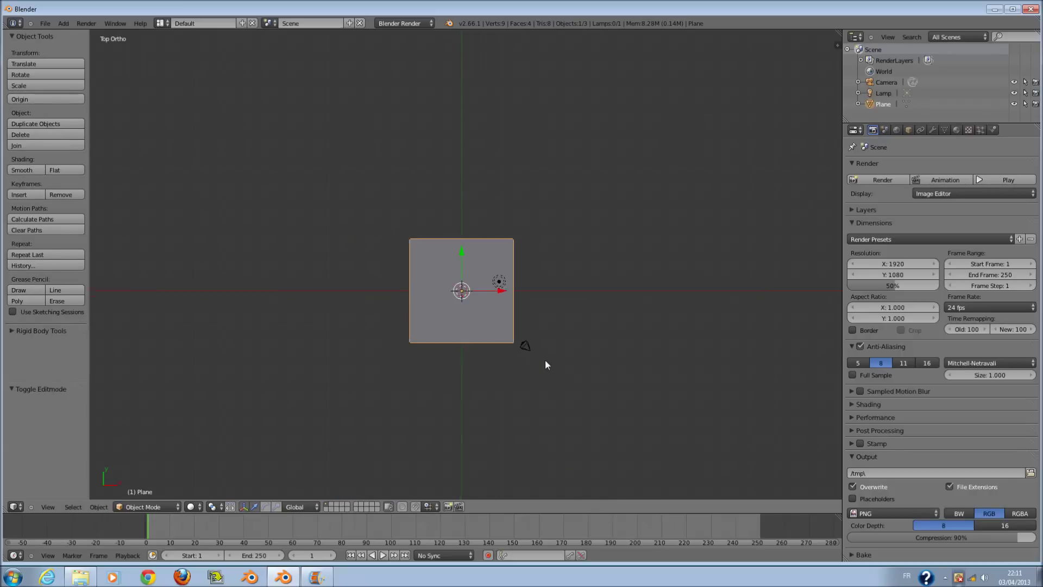
key(s)
click(705, 419)
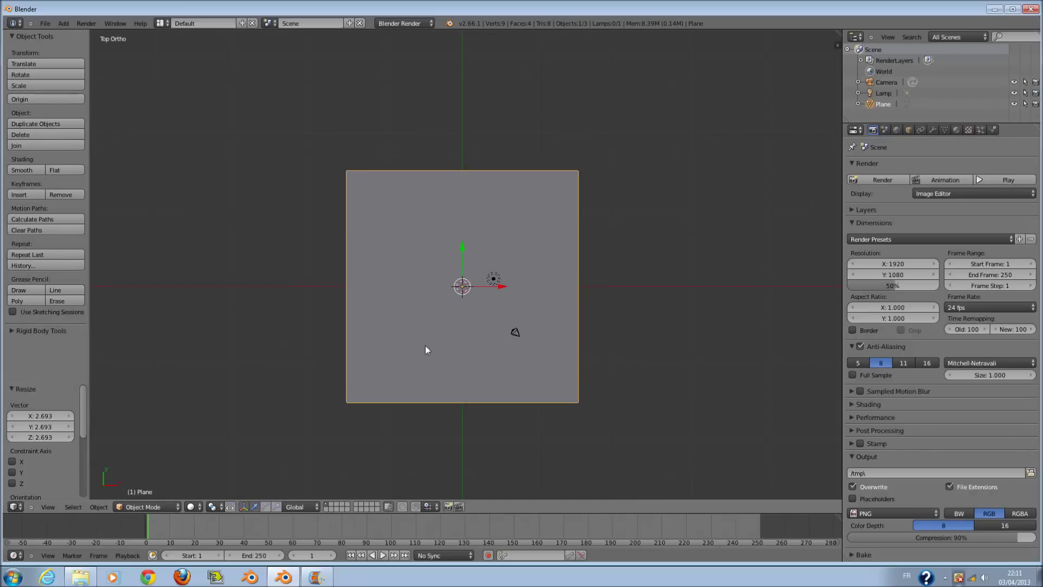
Scale the plane down uniformly to slightly less than half its current size.
middle_drag(478, 356, 433, 368)
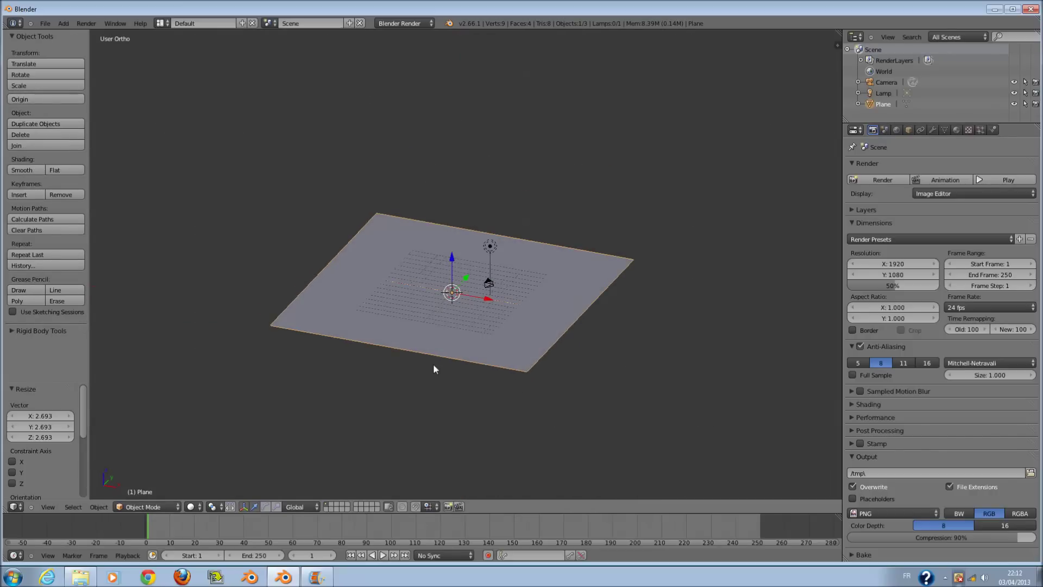
key(KP_7)
key(s)
click(559, 338)
middle_drag(559, 337, 499, 265)
In Edit Mode, select only the plane's corner vertex at negative X and positive Y, and return to Object Mode.
key(KP_7)
scroll(359, 327, up, 4)
key(Tab)
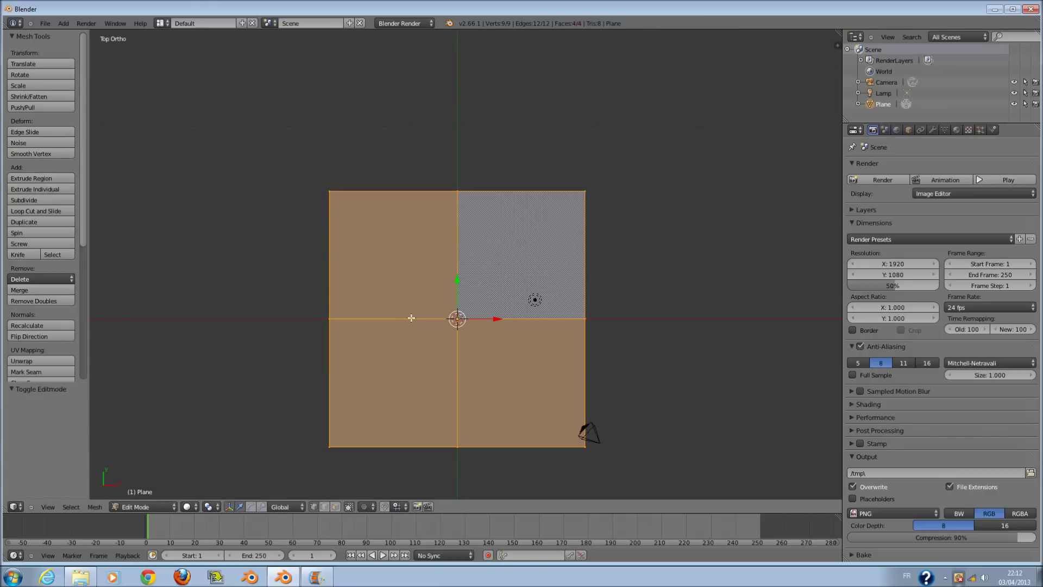
shift+scroll(411, 317, up, 3)
right_click(328, 225)
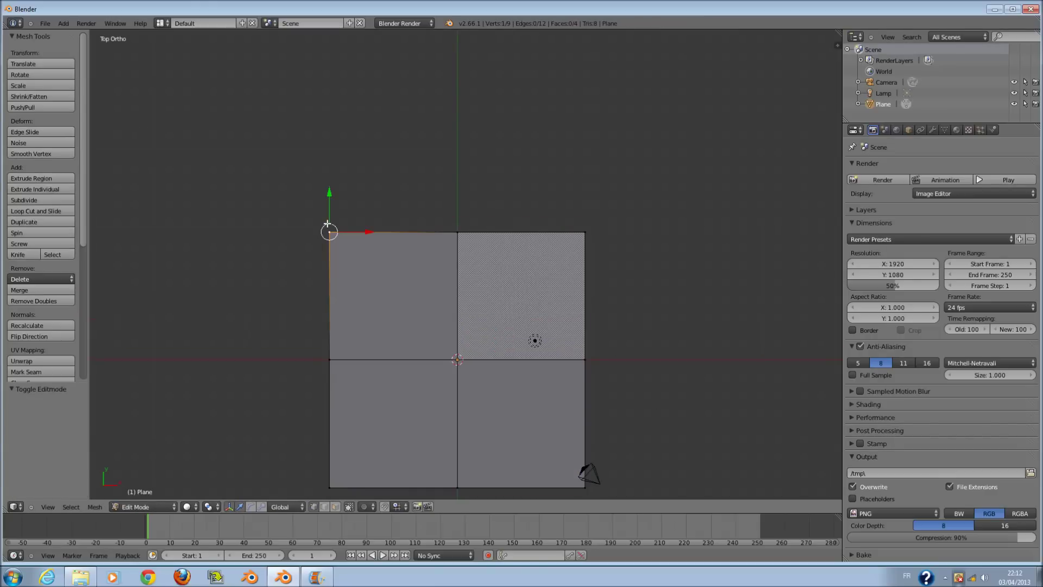
key(Tab)
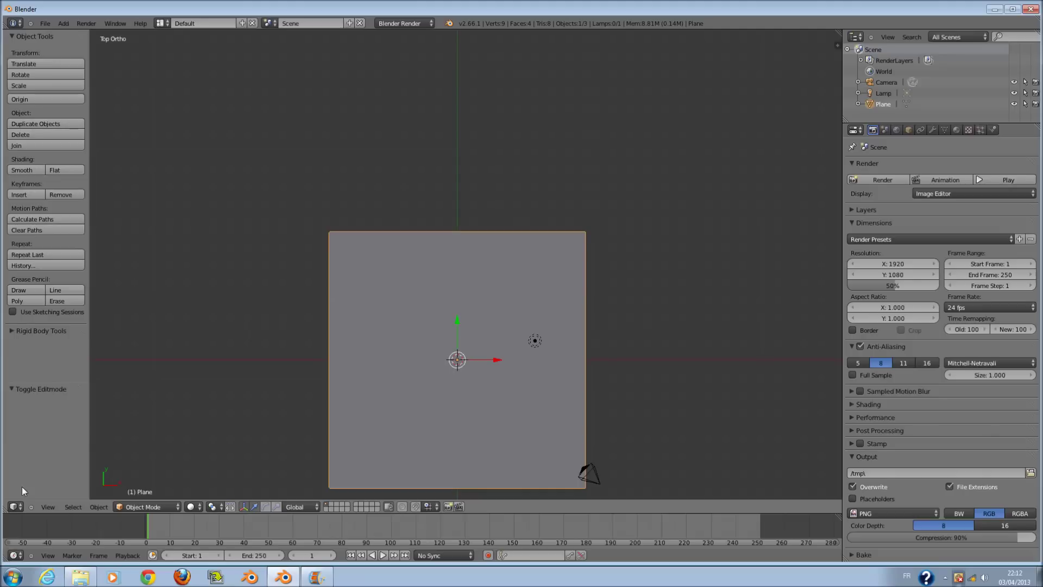
Show the User Preferences in the 3D viewport's area and enable the 3D View: Screencast Keys addon.
click(16, 506)
click(41, 347)
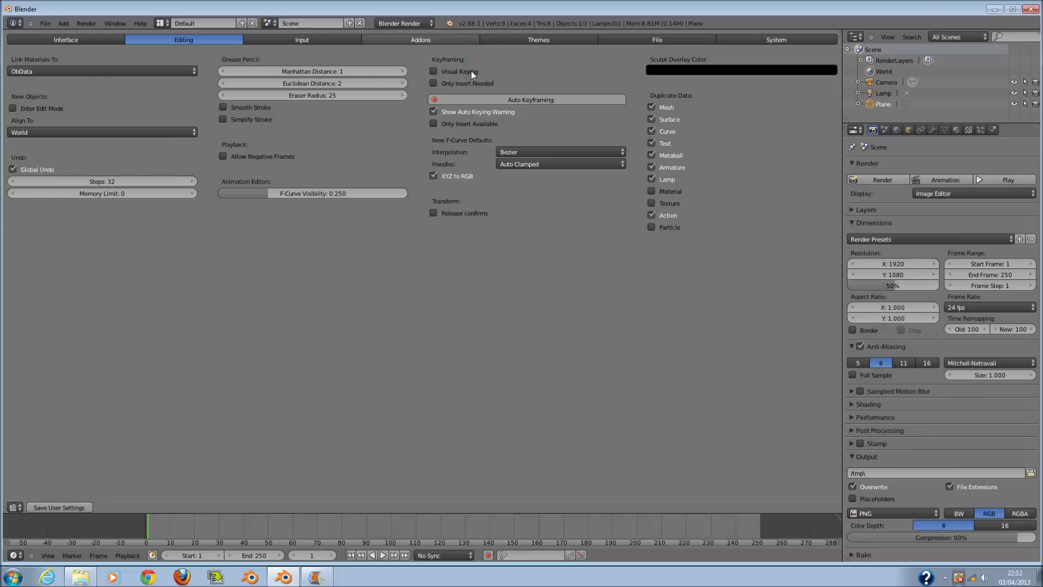
scroll(390, 166, down, 2)
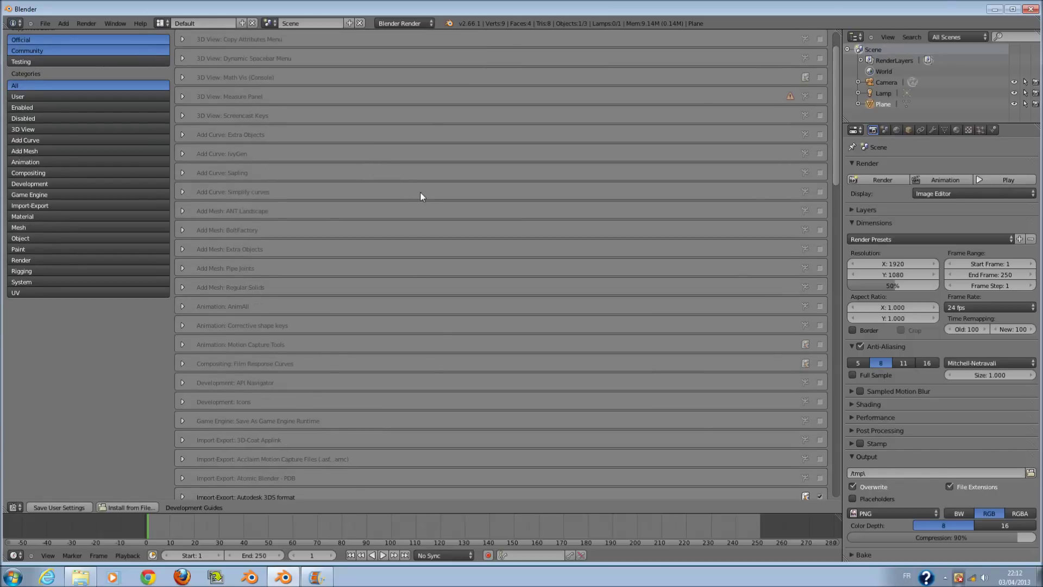
scroll(422, 197, up, 2)
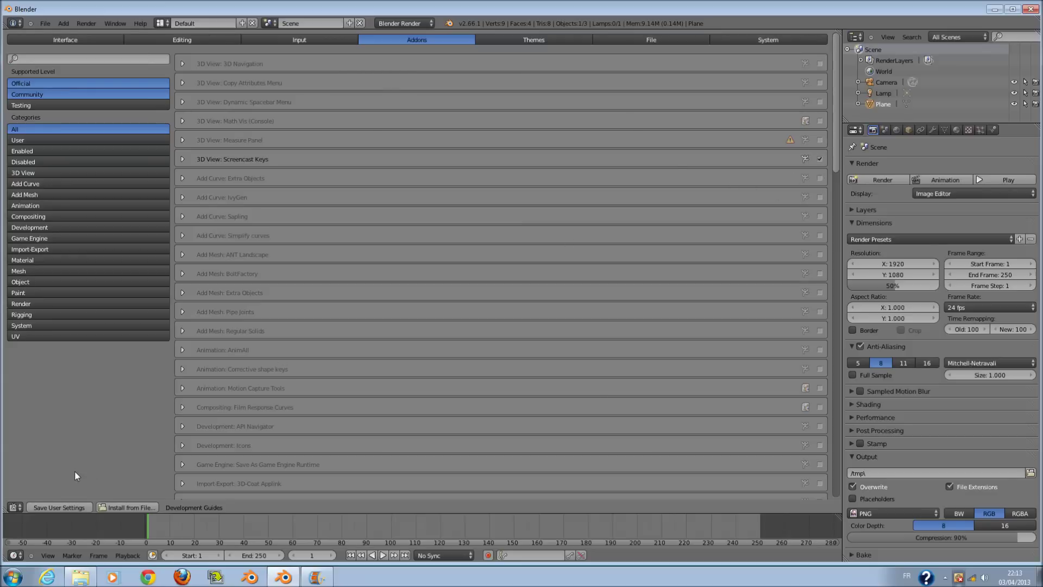
Switch the preferences area back to the 3D View of the plane.
click(21, 506)
click(49, 496)
scroll(527, 305, down, 3)
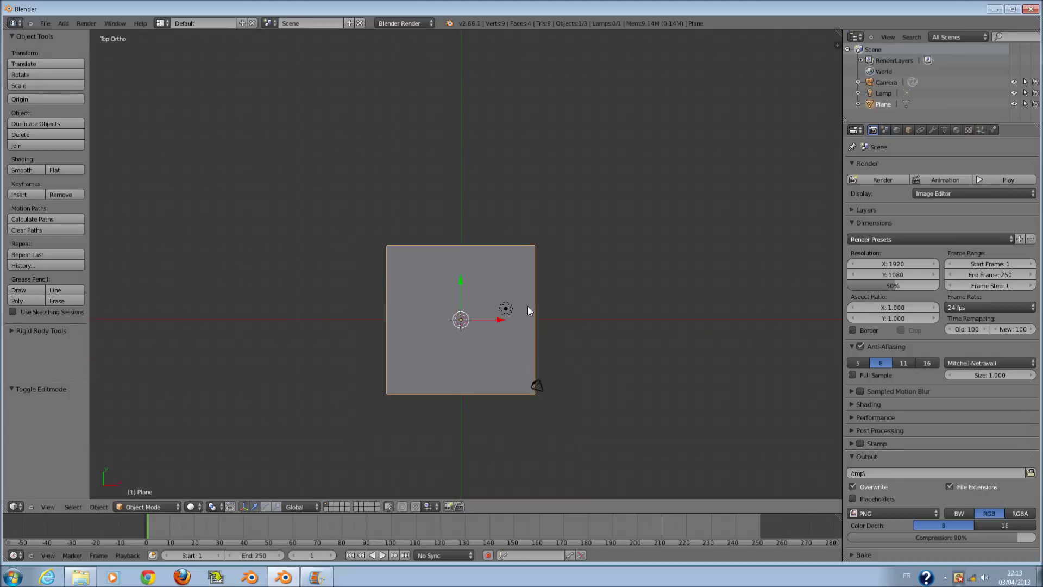
In Edit Mode, select the whole plane mesh and subdivide it once more.
scroll(526, 306, up, 2)
scroll(528, 305, up, 1)
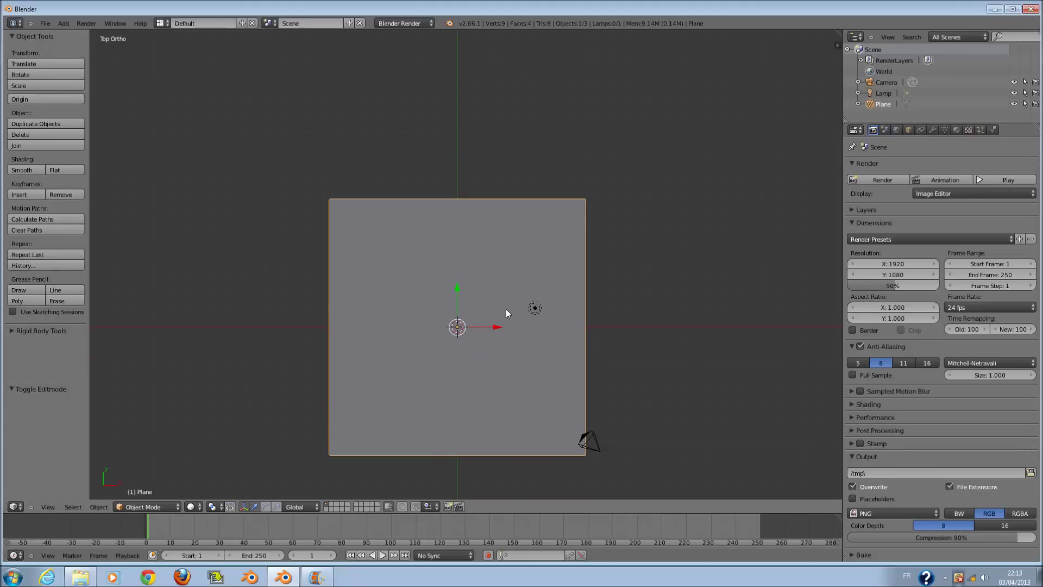
key(Tab)
shift+scroll(377, 251, up, 2)
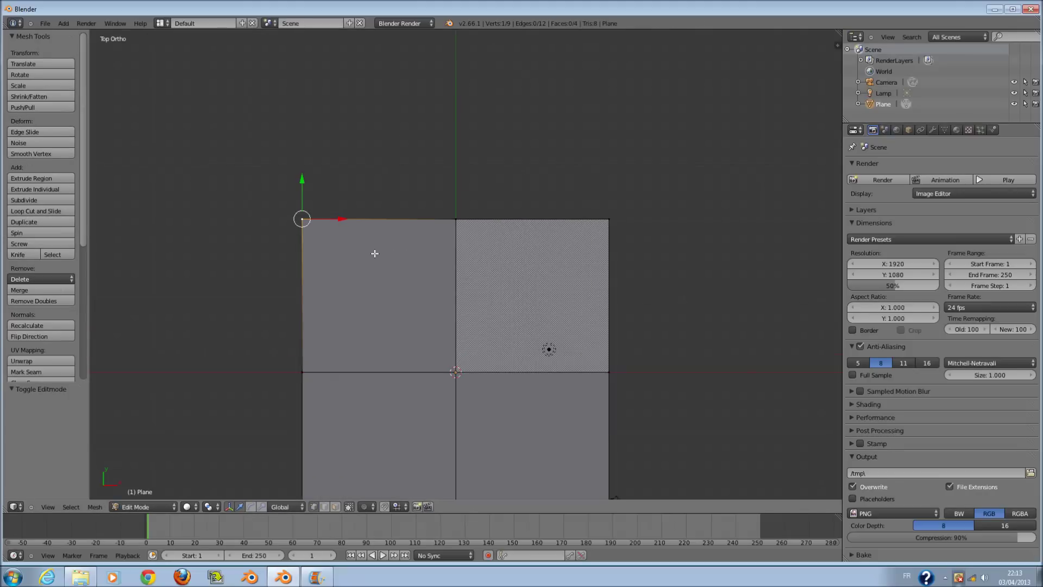
scroll(375, 255, up, 1)
key(a)
key(w)
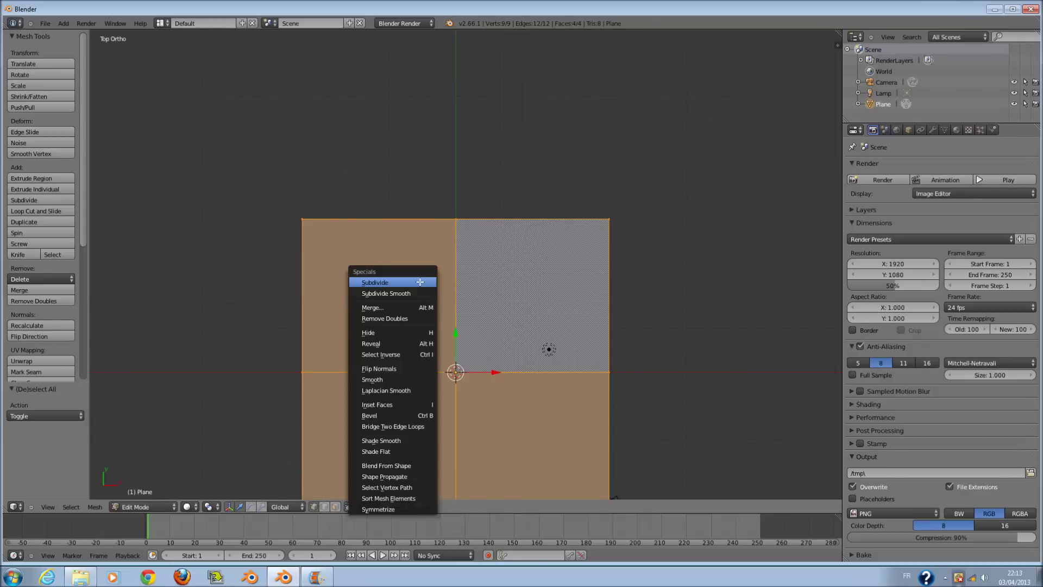
click(418, 280)
Select only the corner face at negative X and positive Y and move it about -0.86 in X and 1.91 in Y.
scroll(413, 273, down, 1)
key(a)
scroll(402, 263, up, 1)
key(c)
scroll(332, 249, down, 5)
click(337, 254)
right_click(336, 254)
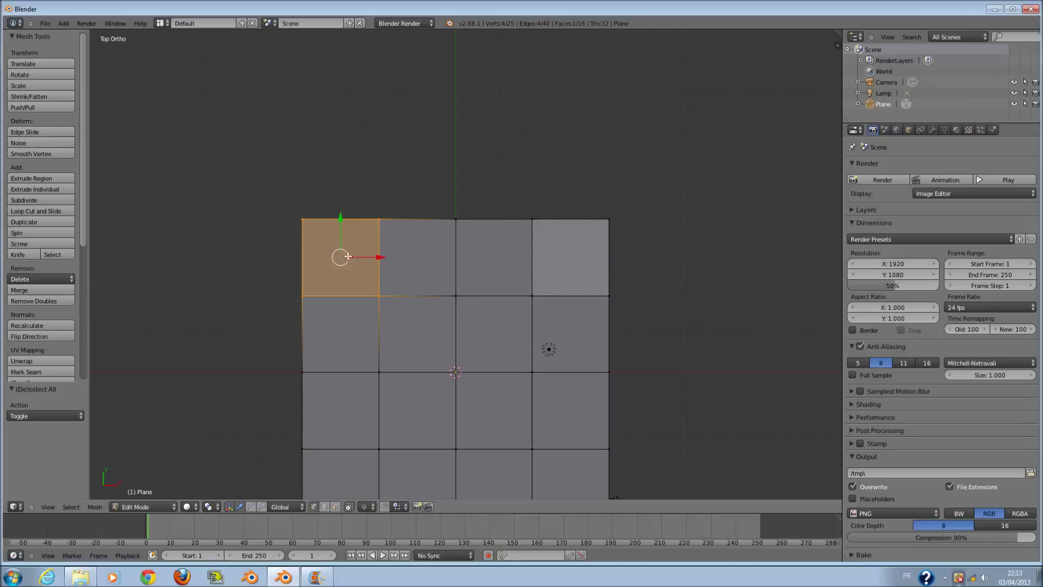
scroll(373, 279, down, 2)
scroll(372, 277, up, 1)
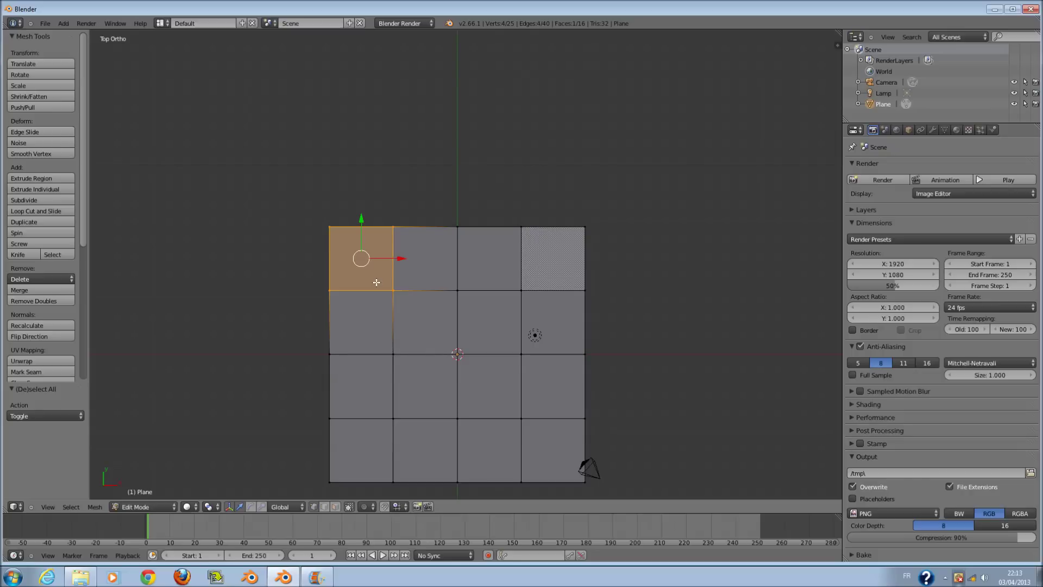
key(g)
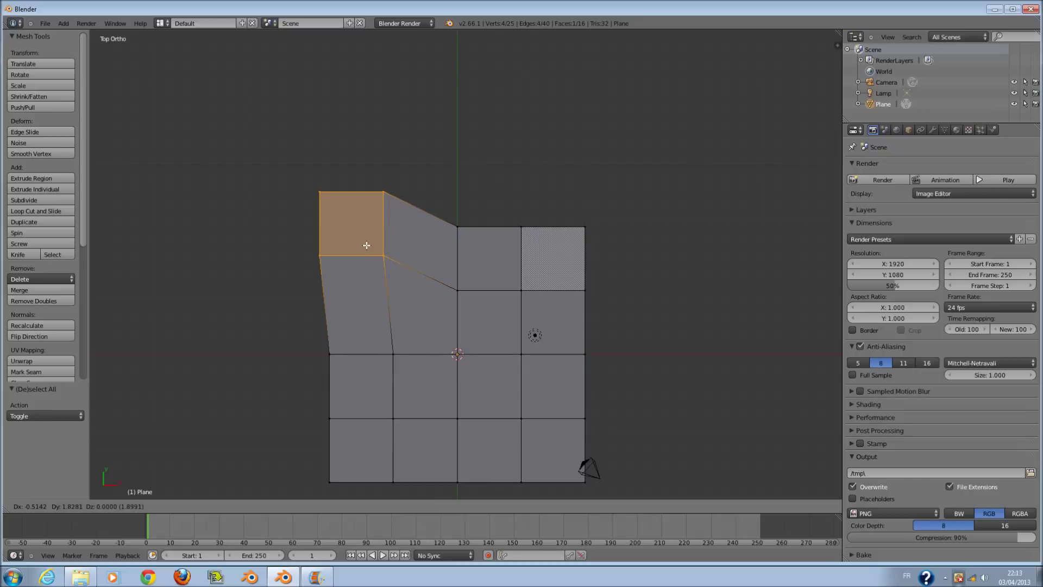
click(360, 244)
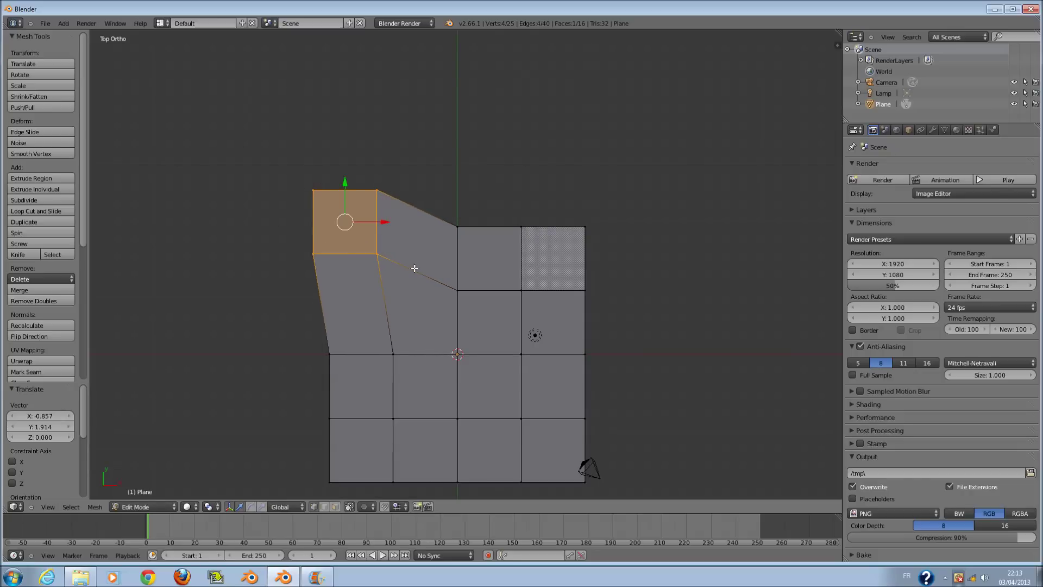
Select the two edge faces at positive X and negative Y and move them about one face length along negative Y.
key(a)
scroll(505, 380, down, 2)
scroll(518, 402, up, 1)
key(c)
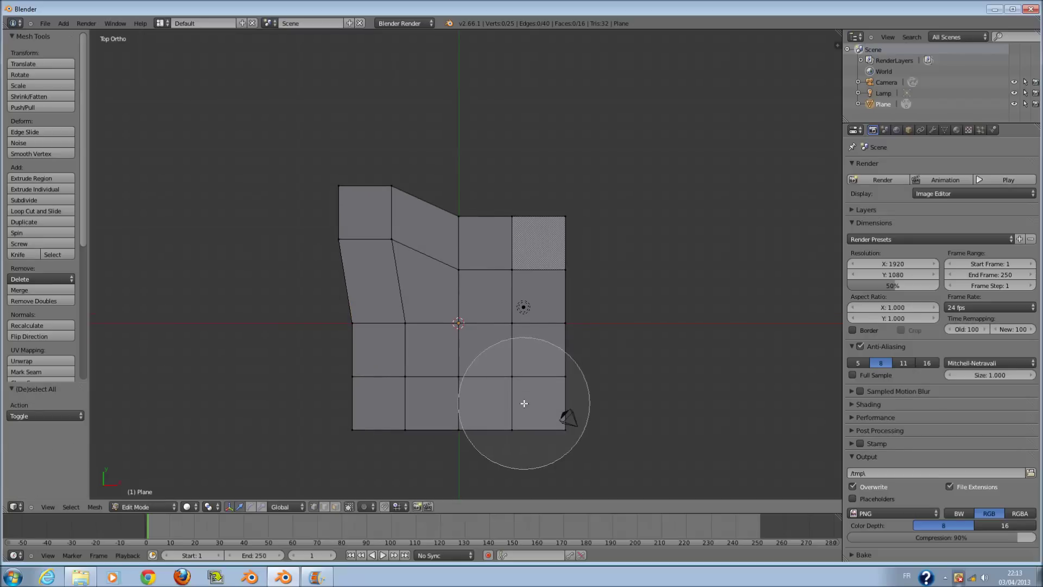
drag(498, 412, 526, 414)
right_click(538, 415)
shift+scroll(529, 361, down, 3)
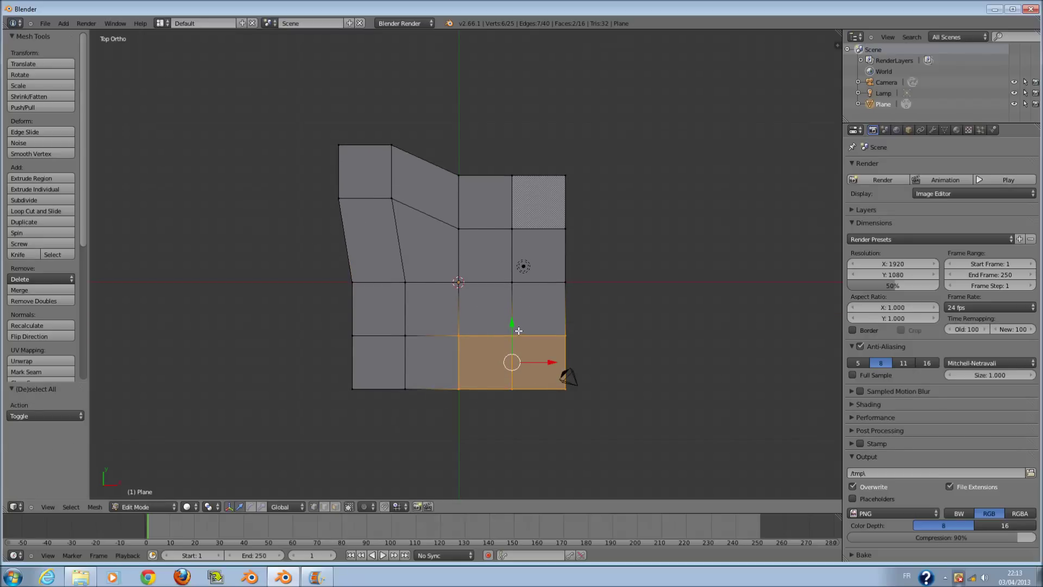
drag(510, 322, 517, 373)
click(517, 373)
Select the two outer vertices of the corner at positive X and negative Y and move them about a quarter face along positive X.
key(a)
key(c)
click(565, 412)
key(Escape)
drag(593, 415, 605, 421)
Extrude the outer edge at positive X and positive Y about one and a half faces along X, and return to Object Mode.
shift+scroll(601, 384, up, 1)
key(a)
key(c)
click(592, 237)
key(Escape)
key(e)
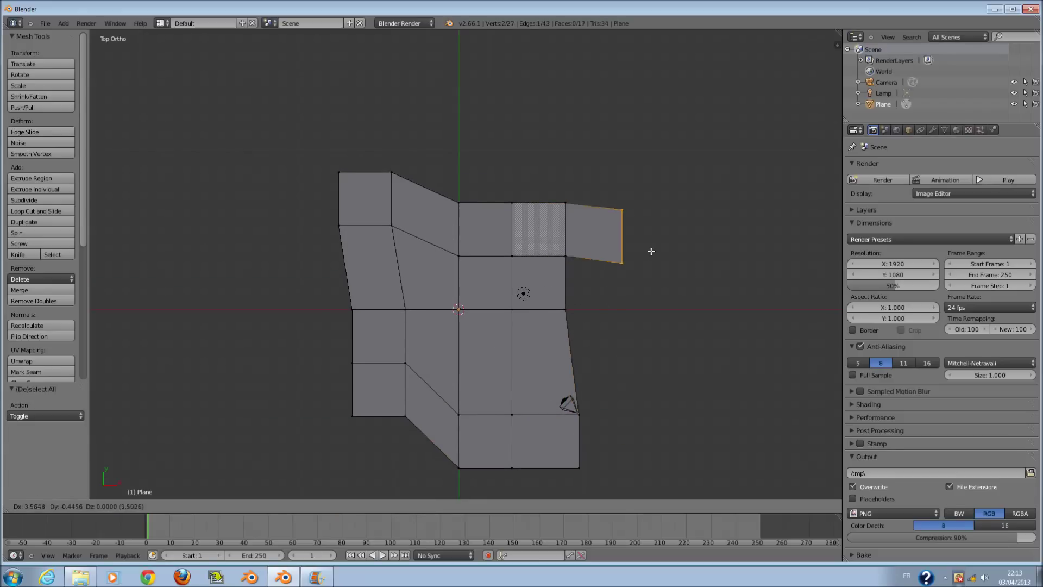
right_click(652, 250)
drag(606, 231, 683, 234)
key(Tab)
Try to save the file as Game_part1.blend in the blender save system folder.
key(ctrl+s)
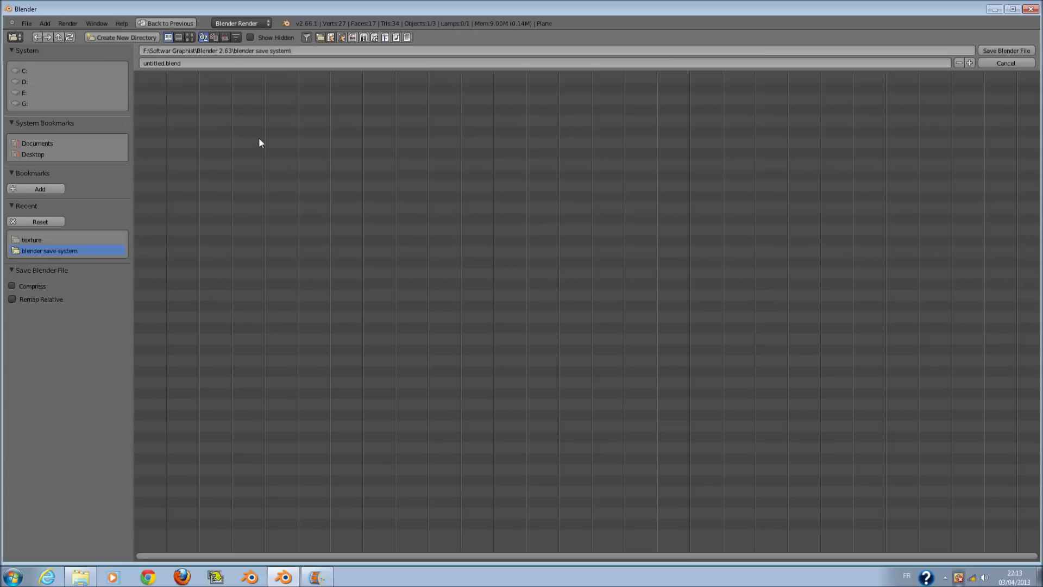
click(276, 64)
text(G)
text(ame_part1)
key(Return)
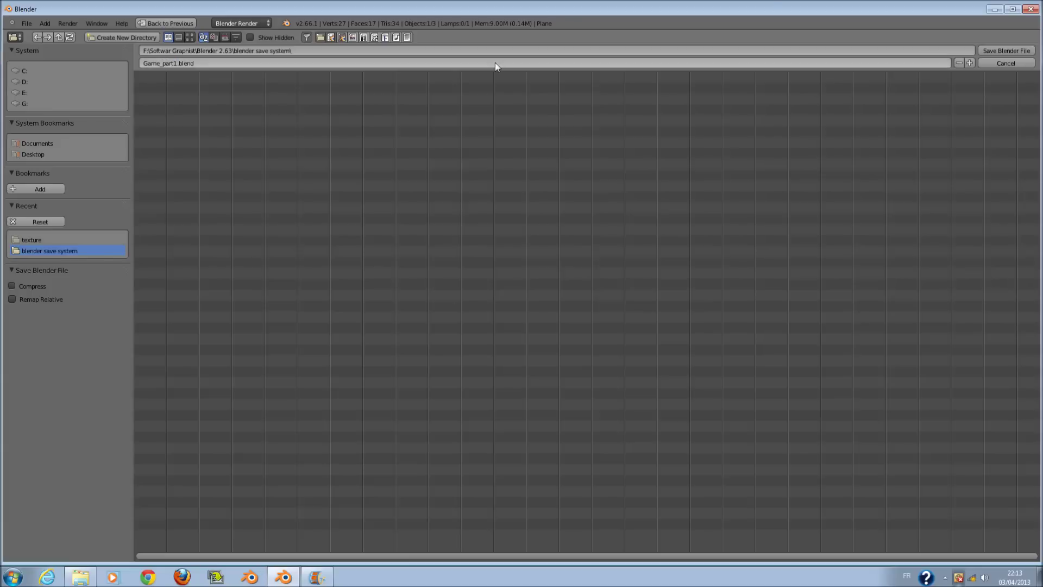
click(1009, 51)
scroll(613, 273, up, 2)
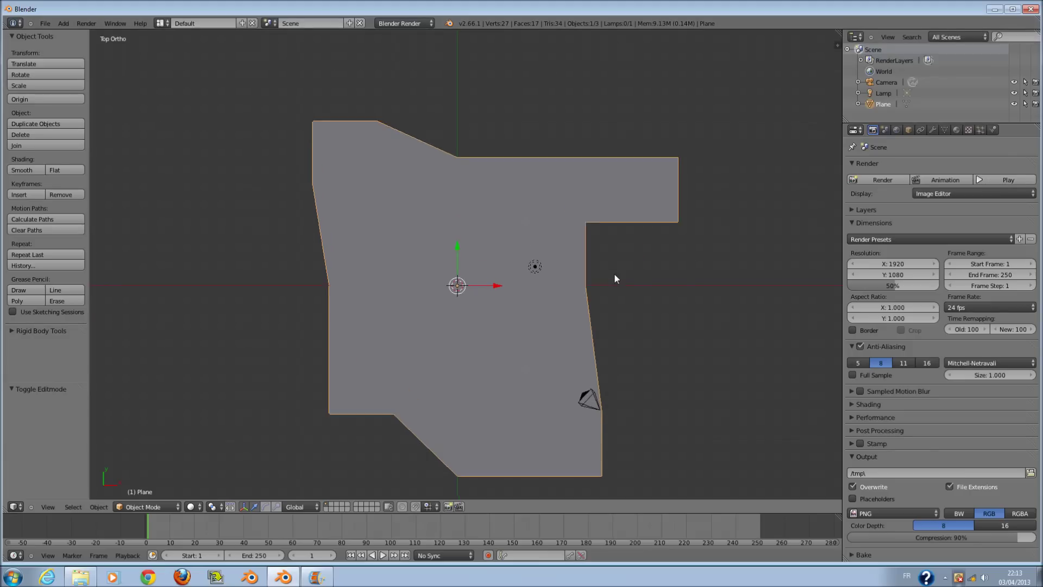
key(ctrl+shift+s)
click(194, 63)
text(Game_part1)
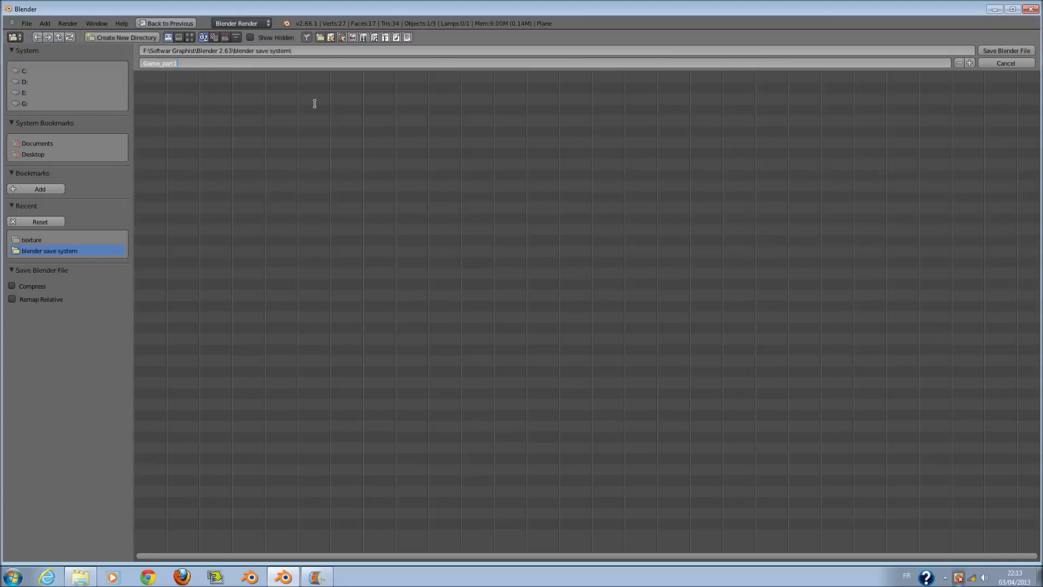
click(1005, 51)
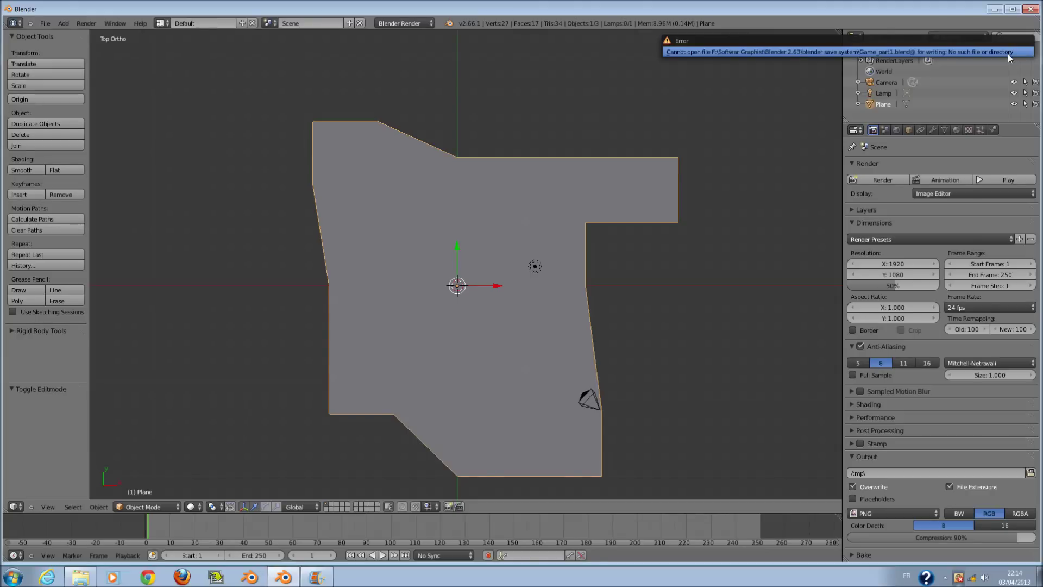
Save the file as Game_part1.blend in the Documents folder.
click(46, 24)
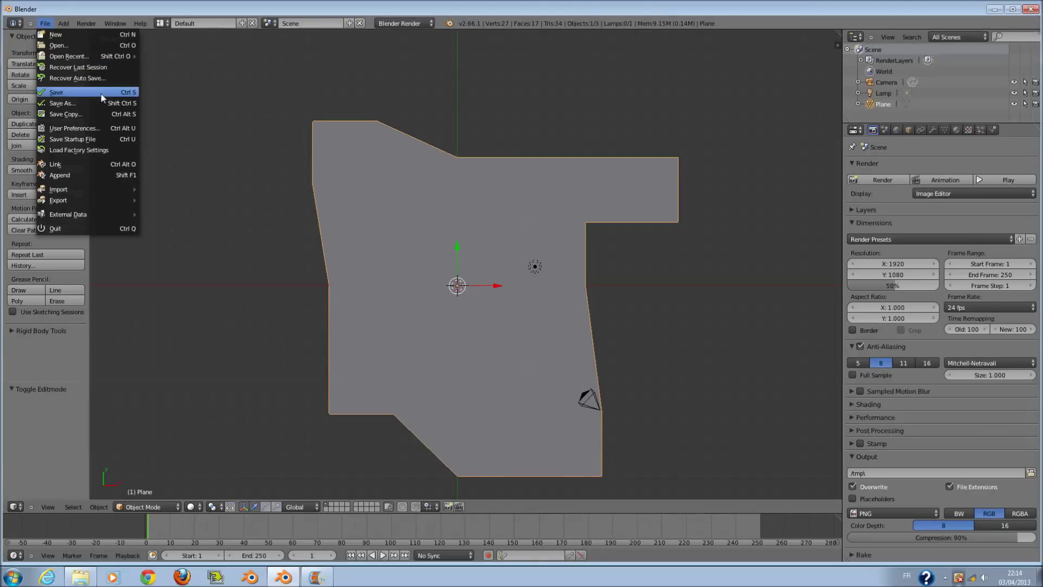
click(102, 94)
click(37, 143)
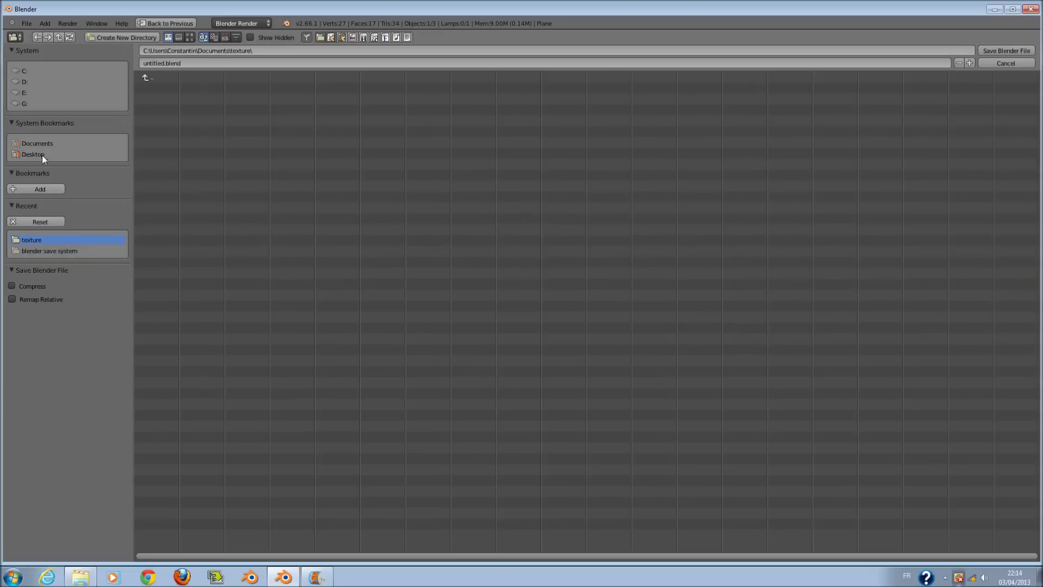
click(174, 63)
text(Game_part1)
click(1016, 51)
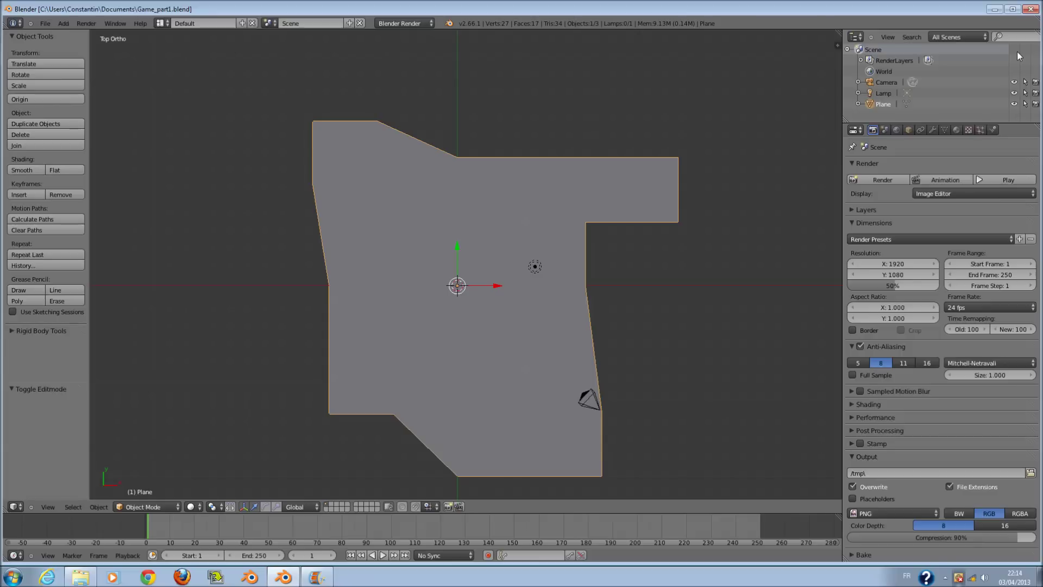
Enter Edit Mode on the plane and clear the vertex selection.
scroll(561, 274, up, 1)
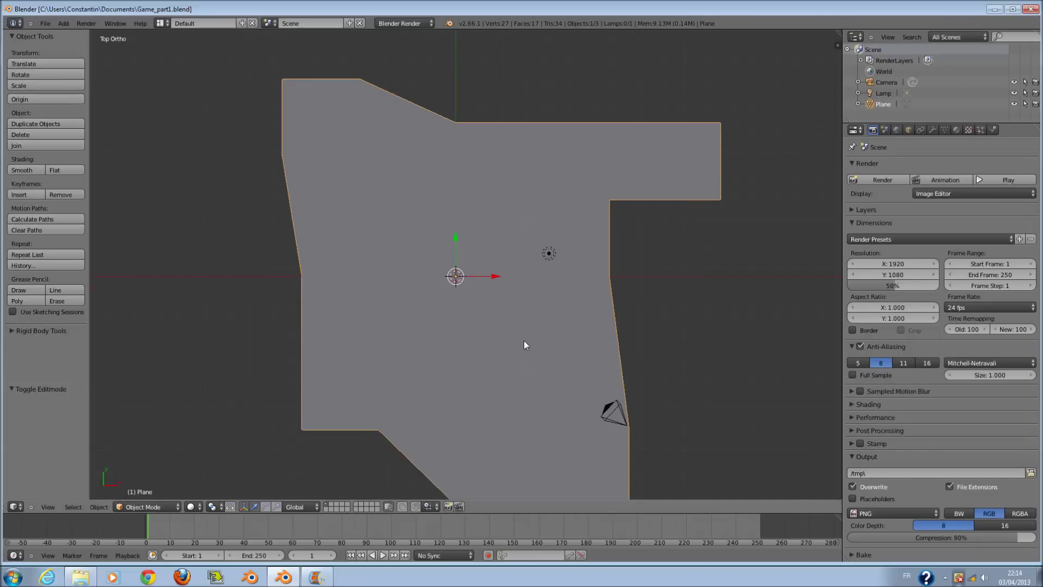
scroll(363, 427, down, 2)
scroll(484, 412, up, 1)
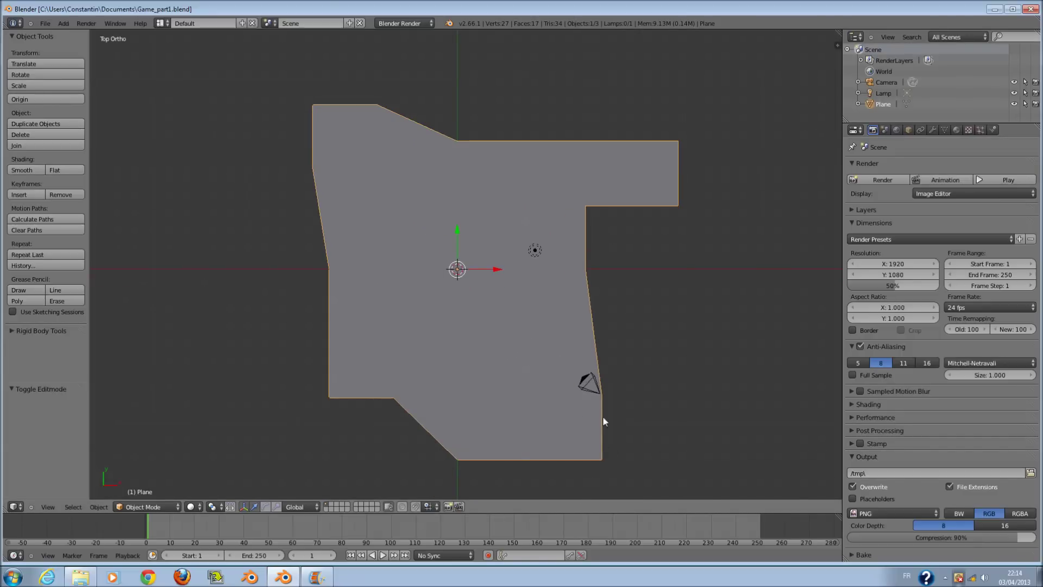
key(Tab)
scroll(576, 413, up, 2)
key(a)
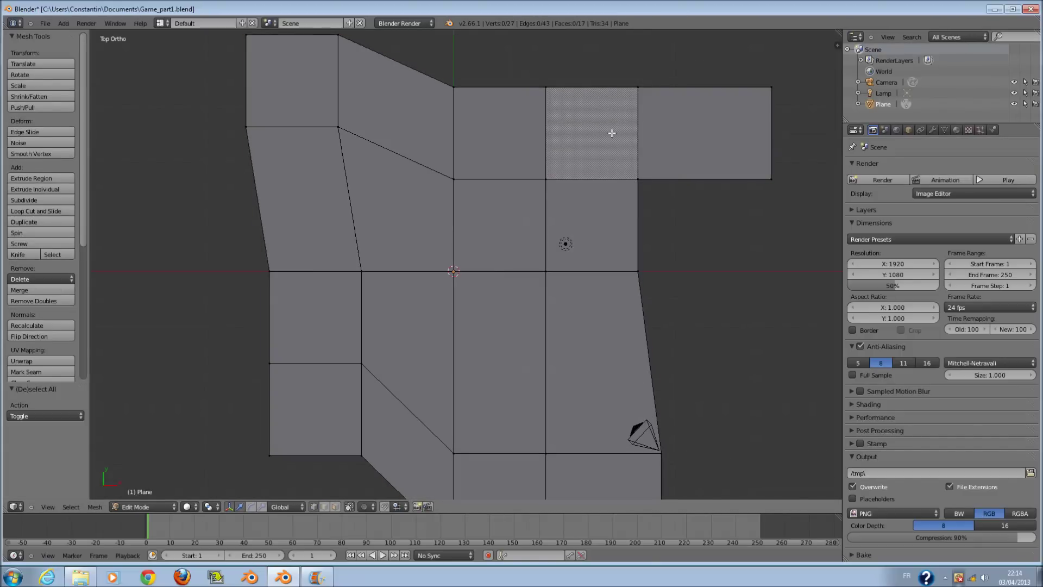
shift+scroll(597, 162, up, 3)
key(c)
click(505, 125)
right_click(509, 126)
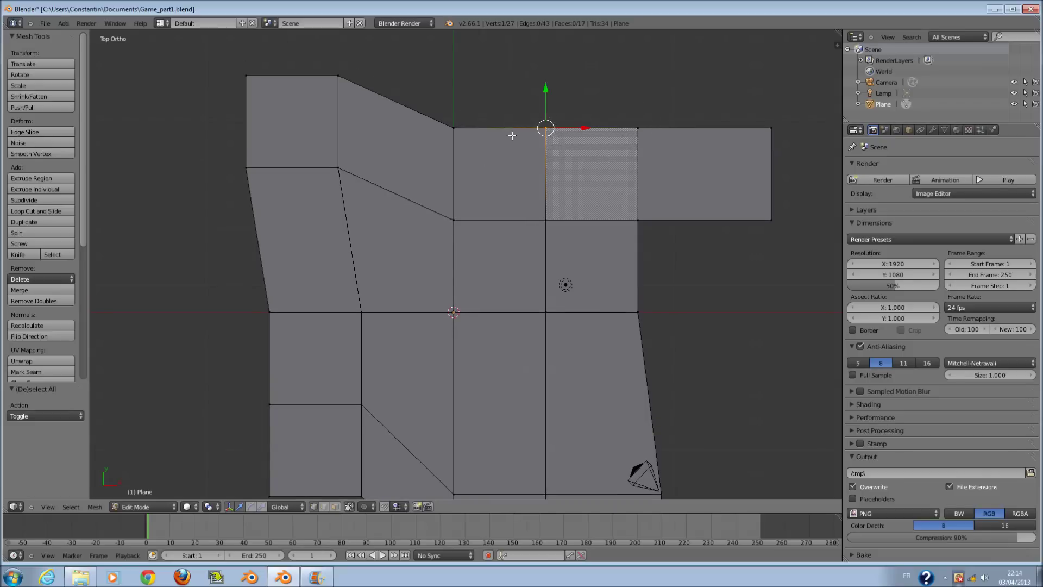
shift+middle_drag(510, 126, 559, 186)
key(a)
key(a)
key(c)
right_click(633, 186)
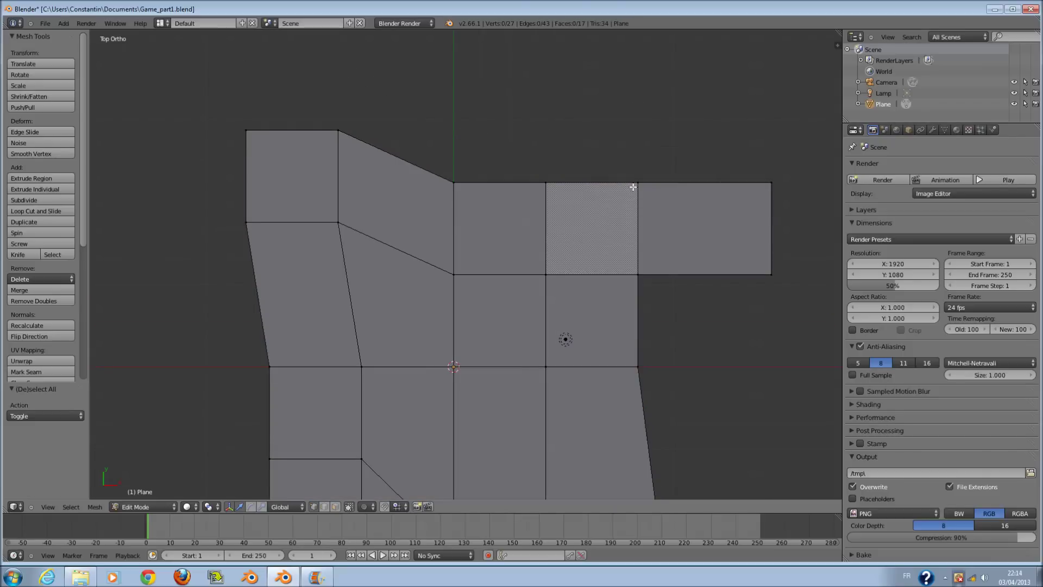
Start the Screencast Keys display in the 3D View.
key(n)
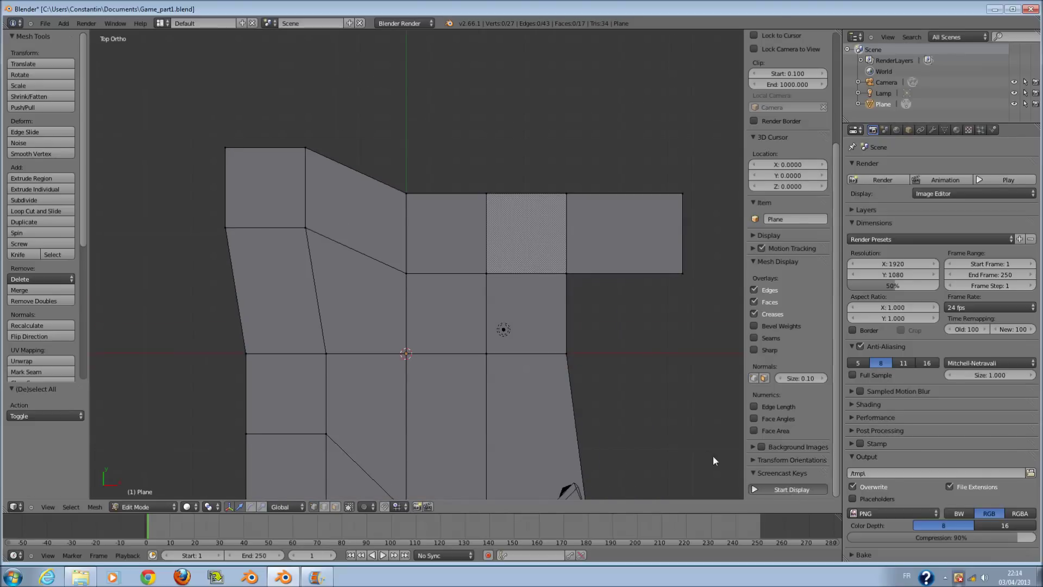
key(n)
shift+scroll(563, 380, down, 2)
key(c)
mouse_move(560, 465)
mouse_down()
mouse_move(571, 445)
mouse_move(561, 432)
mouse_up()
right_click(577, 422)
key(c)
right_click(467, 420)
key(a)
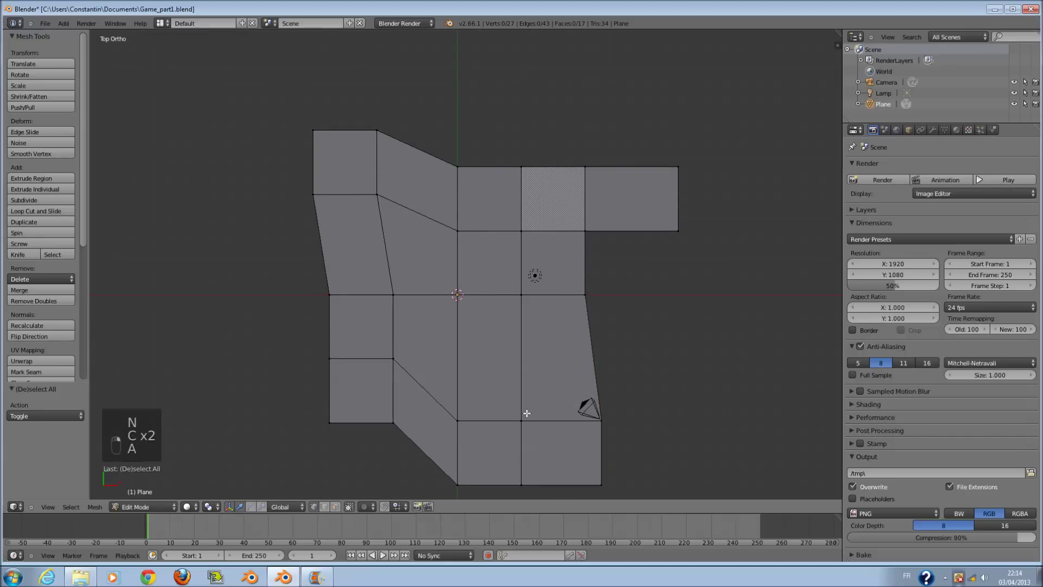
Select the four upper-edge vertices from X 0 to the arm's end and move them along negative Y by about half a face.
shift+scroll(505, 317, up, 1)
key(c)
drag(601, 186, 671, 190)
drag(528, 181, 475, 189)
right_click(475, 188)
shift+scroll(554, 223, up, 5)
scroll(579, 233, up, 1)
drag(584, 222, 589, 269)
Select the two end vertices of the extruded arm and shorten it by moving them about -2.93 along X.
key(a)
key(c)
click(743, 331)
right_click(743, 331)
drag(760, 322, 693, 328)
scroll(693, 328, up, 2)
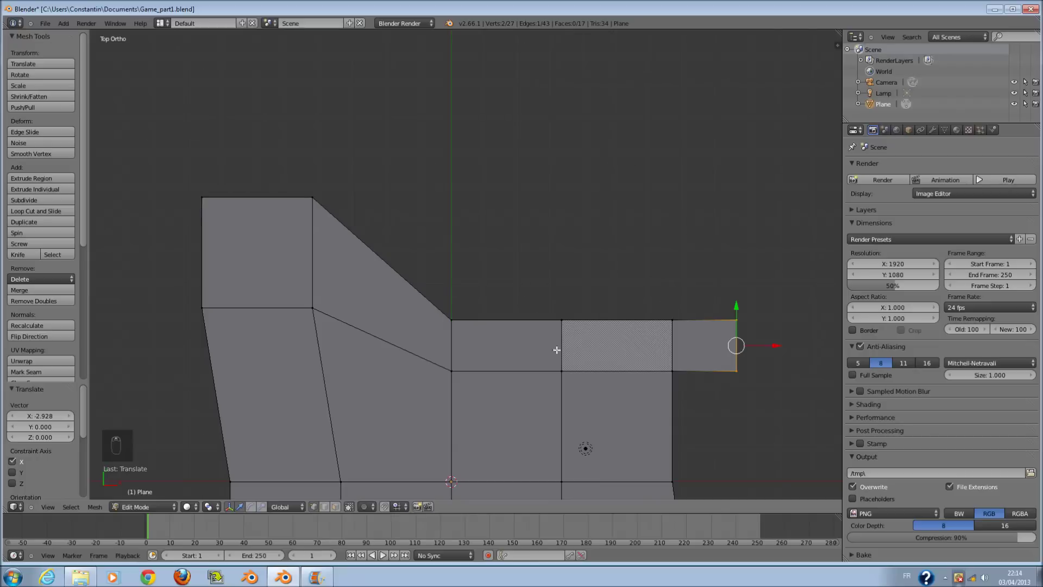
Raise the upper-edge vertex at X 0 and its positive-X neighbour along positive Y by slightly less than one face width, then clear the selection.
key(a)
key(c)
drag(467, 317, 538, 319)
right_click(538, 319)
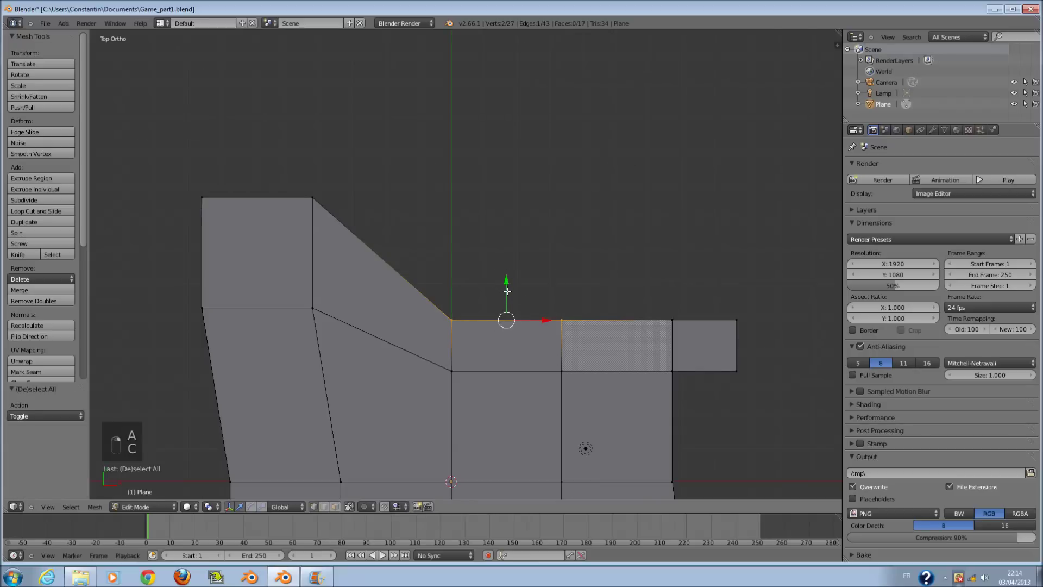
drag(509, 294, 506, 194)
key(a)
key(ctrl+f)
key(Escape)
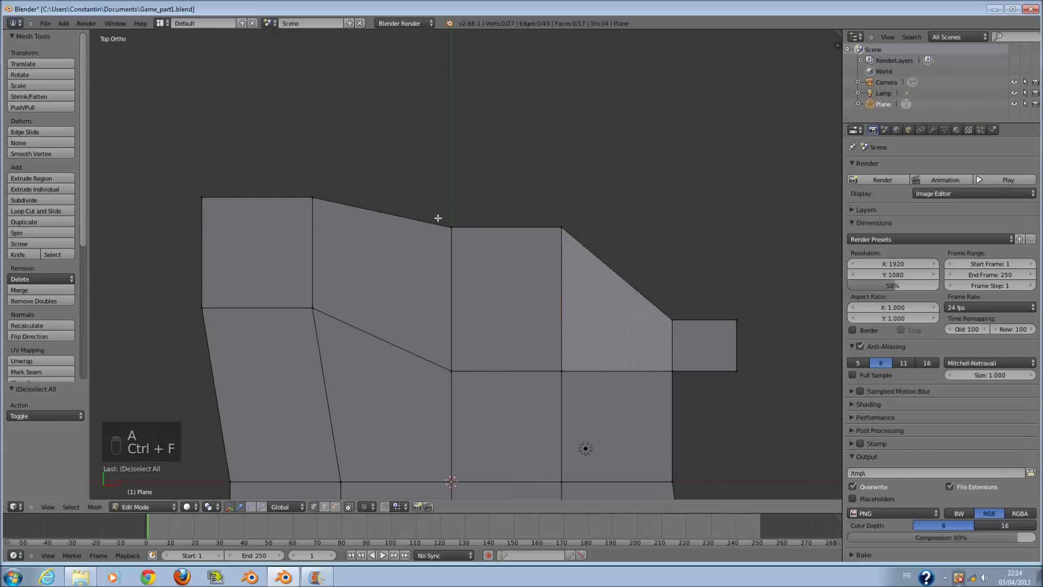
Add a lengthwise loop cut through the column just left of X 0, slid towards the centre line.
key(ctrl+r)
click(433, 228)
click(464, 235)
Select the new loop's upper-edge vertex and move it about -2.02 along Y to form a notch.
key(a)
key(c)
click(409, 218)
right_click(410, 217)
key(g)
key(y)
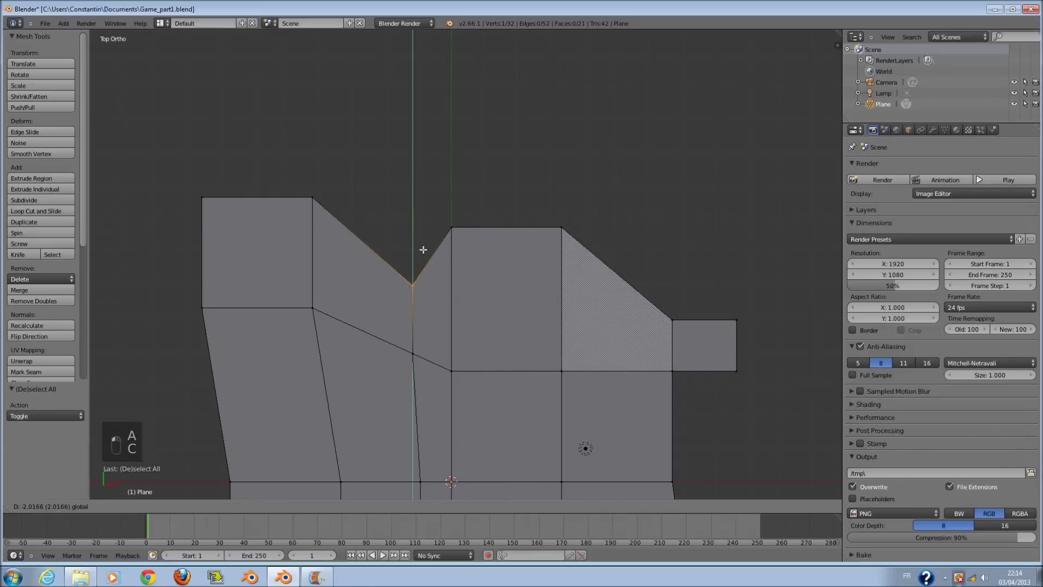
click(423, 249)
Move the upper-edge vertex left of the notch about 0.15 in X and -0.26 in Y.
key(c)
click(317, 204)
right_click(317, 204)
key(g)
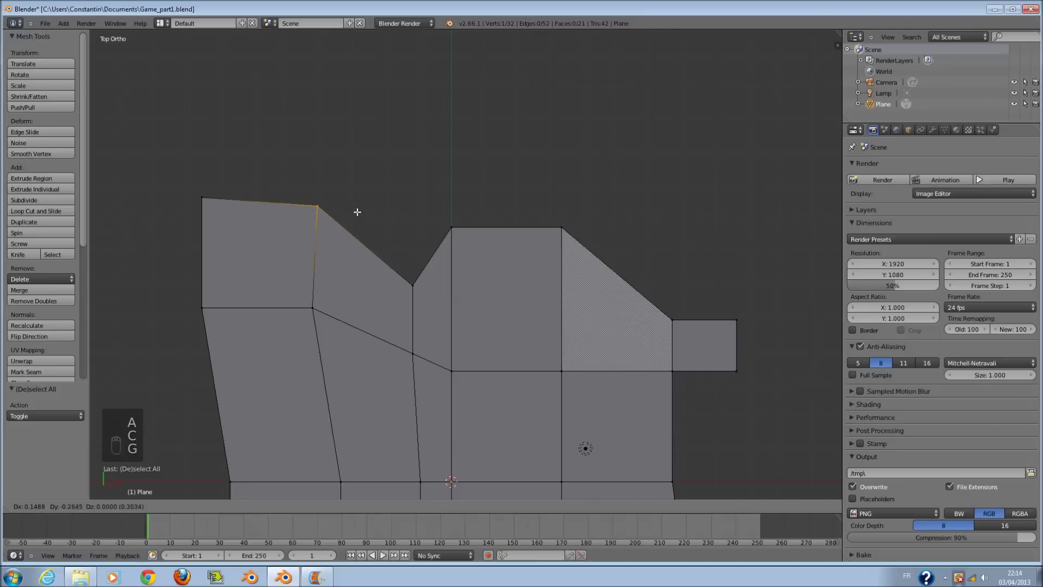
click(356, 211)
Examine the reshaped plane's outline and topology in Object Mode and Edit Mode.
shift+scroll(402, 226, down, 6)
scroll(422, 230, down, 2)
scroll(434, 266, up, 1)
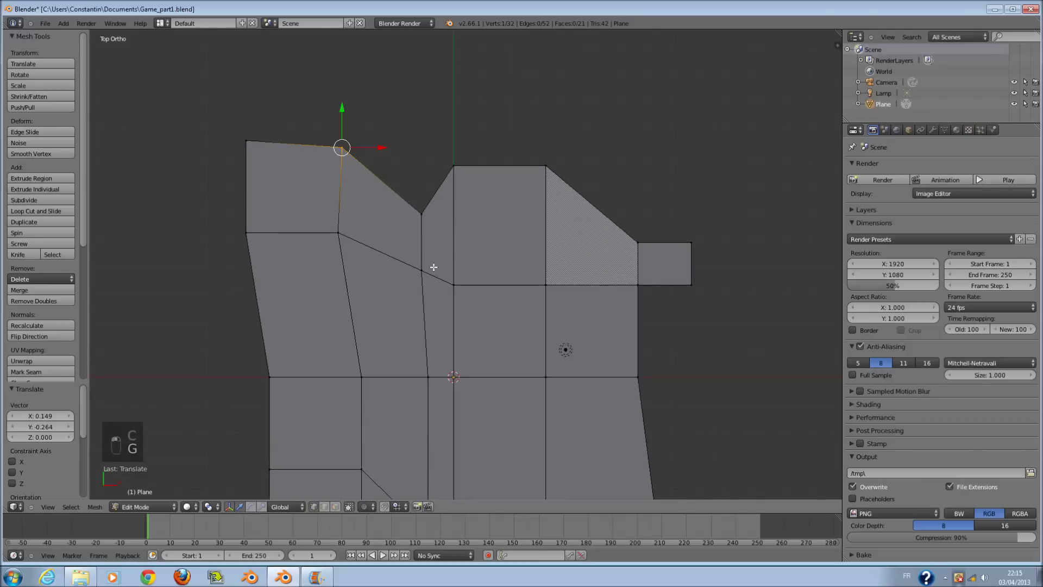
shift+scroll(433, 266, down, 2)
scroll(437, 262, down, 2)
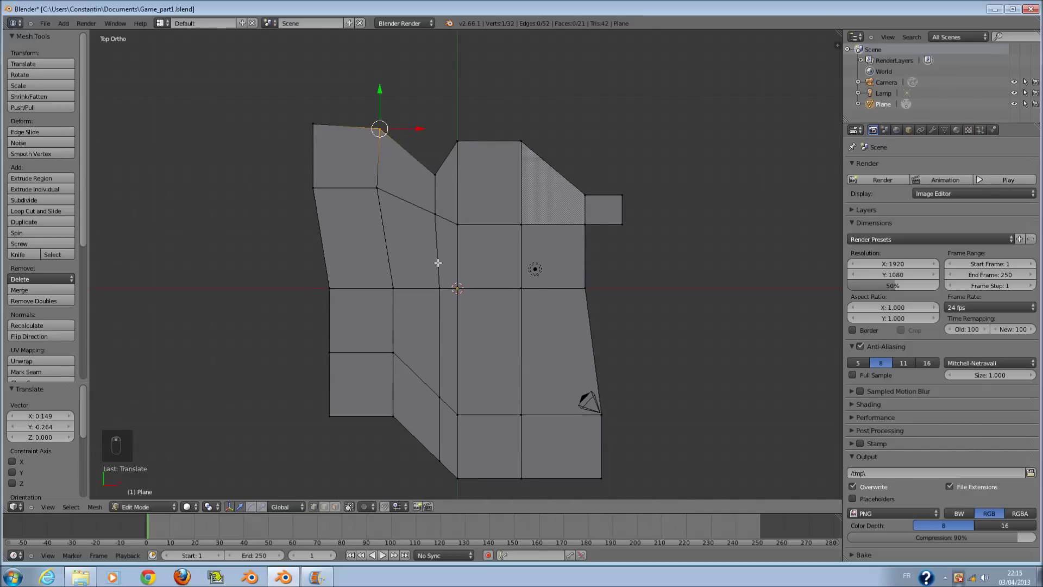
key(Tab)
key(Tab)
shift+scroll(499, 376, down, 2)
key(Tab)
scroll(456, 386, up, 2)
scroll(429, 383, down, 1)
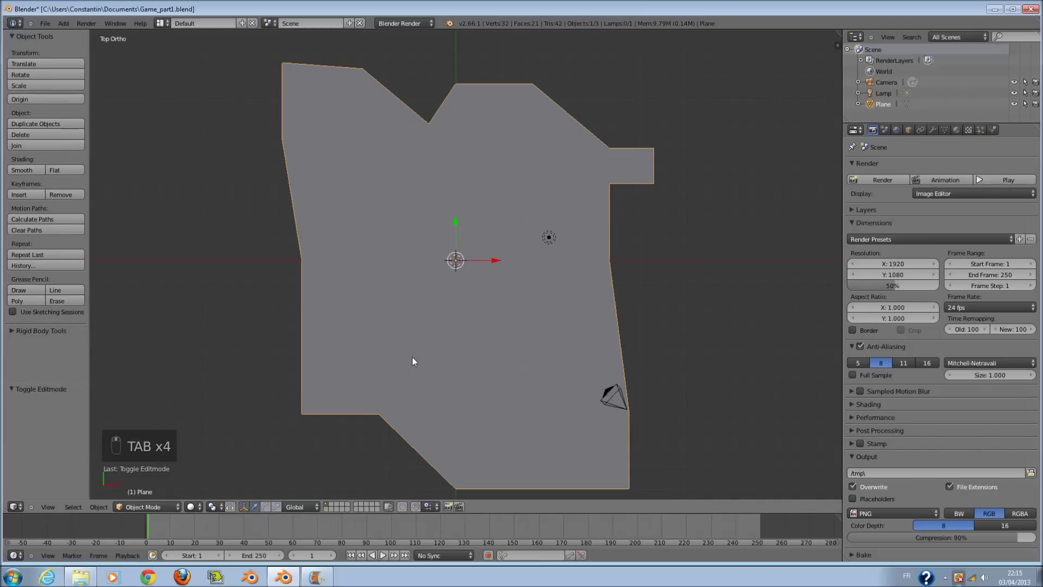
key(Tab)
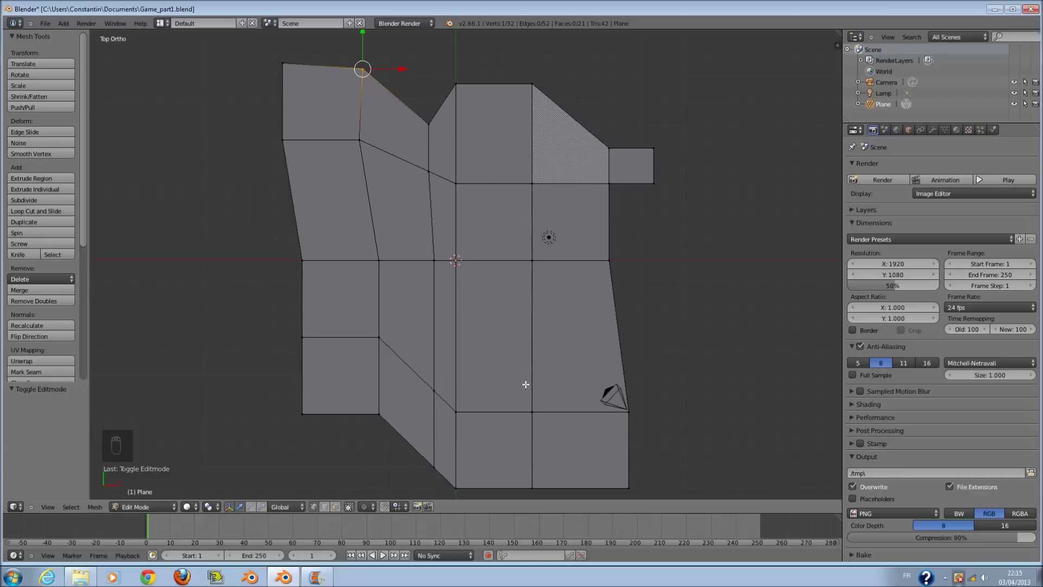
scroll(571, 348, up, 1)
scroll(591, 358, down, 2)
In Object Mode, delete the camera and the lamp from the scene.
key(Tab)
right_click(591, 359)
key(x)
click(592, 359)
right_click(534, 219)
key(x)
click(531, 224)
Select the four vertices of the plane's upper-left corner face, lower them along Z, and nudge them back up about 0.08.
middle_drag(546, 320, 519, 344)
key(Tab)
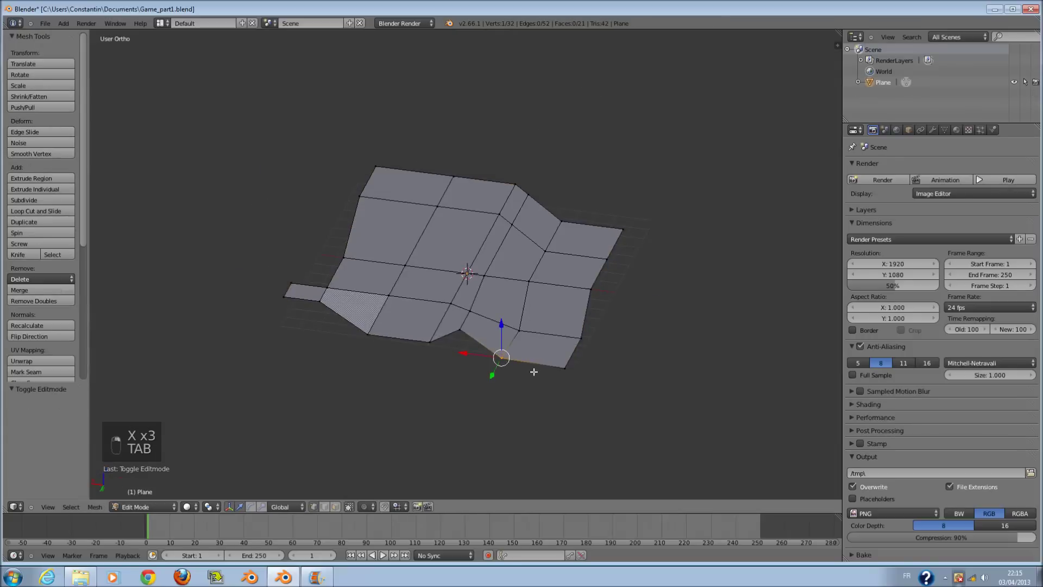
scroll(560, 382, up, 2)
key(a)
key(a)
key(a)
key(a)
key(a)
key(a)
key(c)
drag(563, 396, 602, 393)
right_click(602, 393)
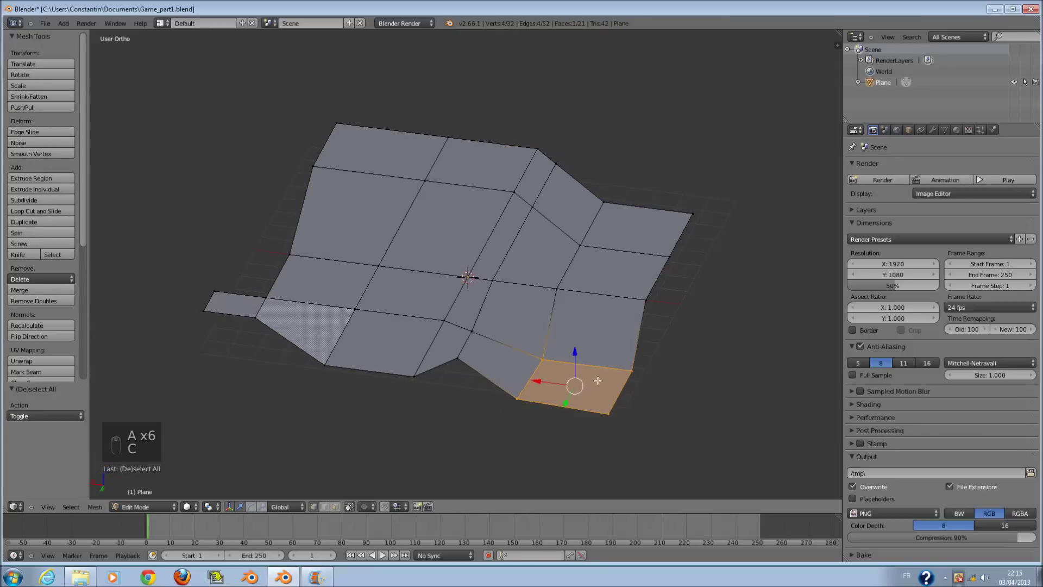
drag(572, 343, 572, 373)
middle_drag(572, 373, 509, 349)
drag(657, 314, 656, 313)
Review the whole outline from the top view, deselect everything, and save the file in Object Mode.
key(KP_7)
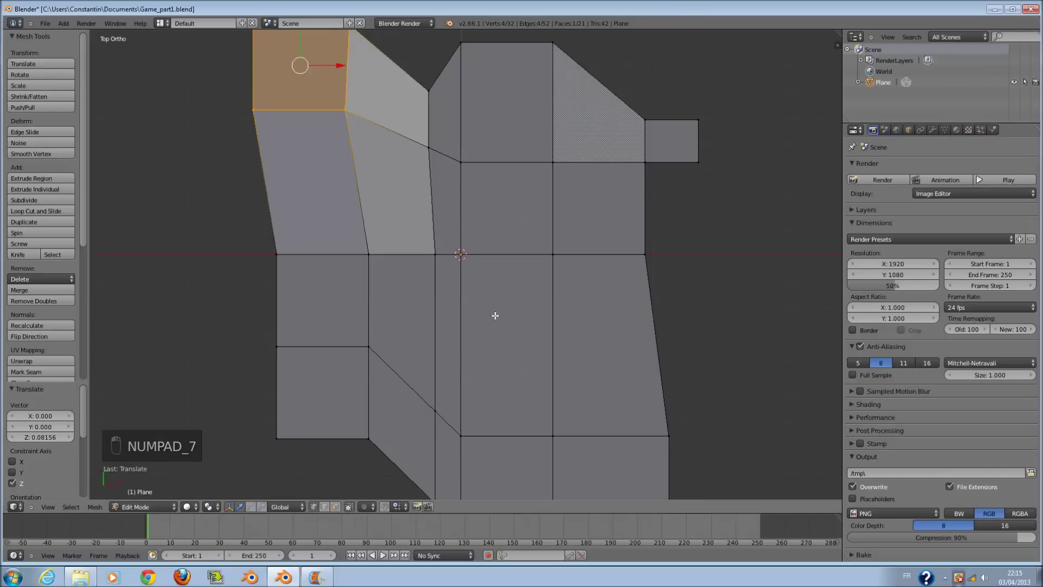
shift+scroll(458, 354, down, 2)
scroll(467, 356, down, 1)
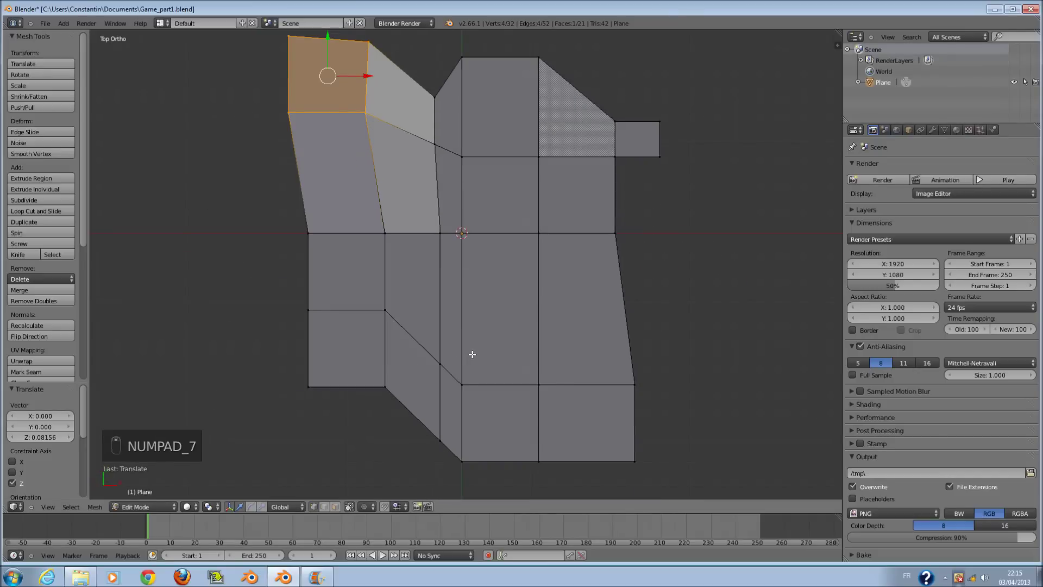
scroll(478, 356, up, 1)
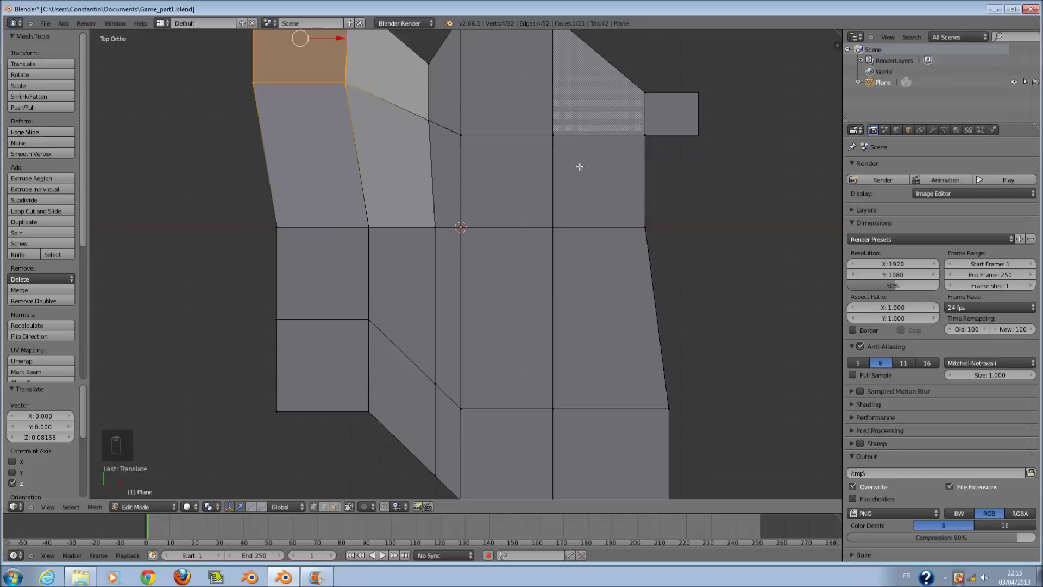
shift+scroll(592, 190, up, 6)
scroll(589, 179, up, 2)
shift+scroll(603, 211, up, 4)
key(a)
key(Tab)
scroll(614, 255, down, 3)
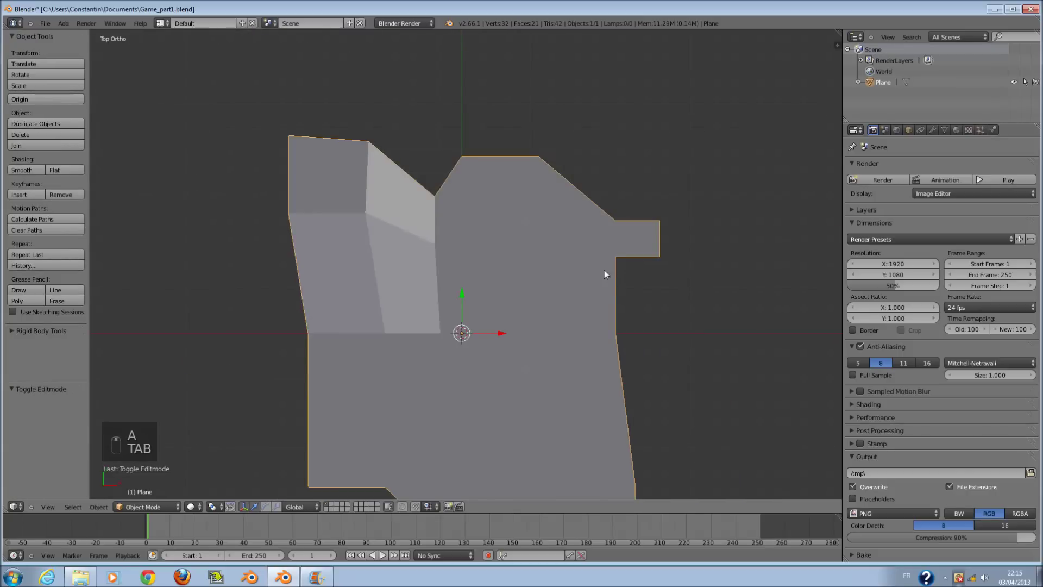
key(ctrl+s)
Add an edge loop just below the lowered corner face, sliding it close to the existing loop.
key(Tab)
middle_drag(507, 263, 521, 295)
key(a)
key(a)
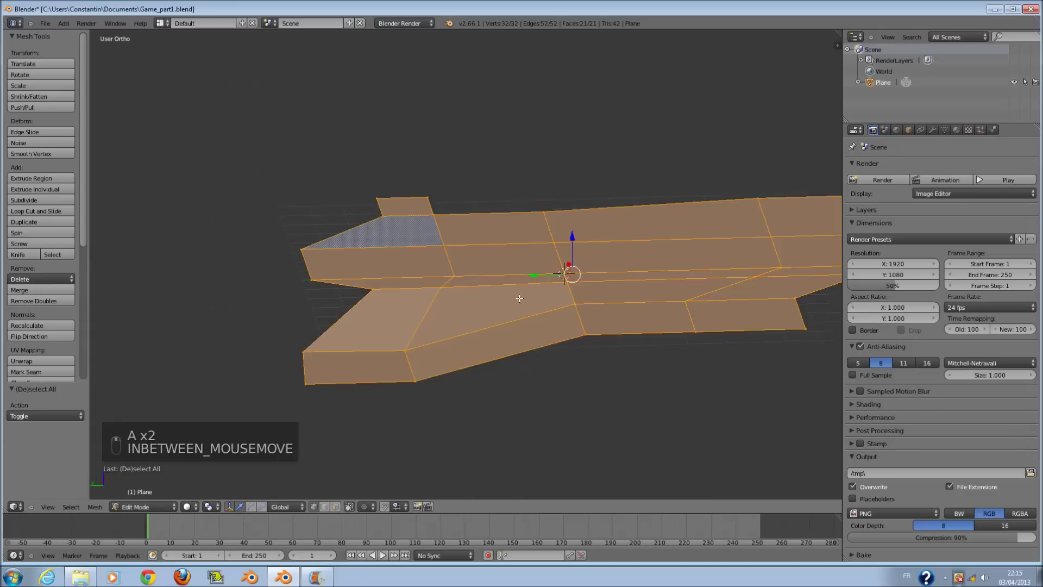
key(a)
key(a)
key(ctrl+r)
click(454, 284)
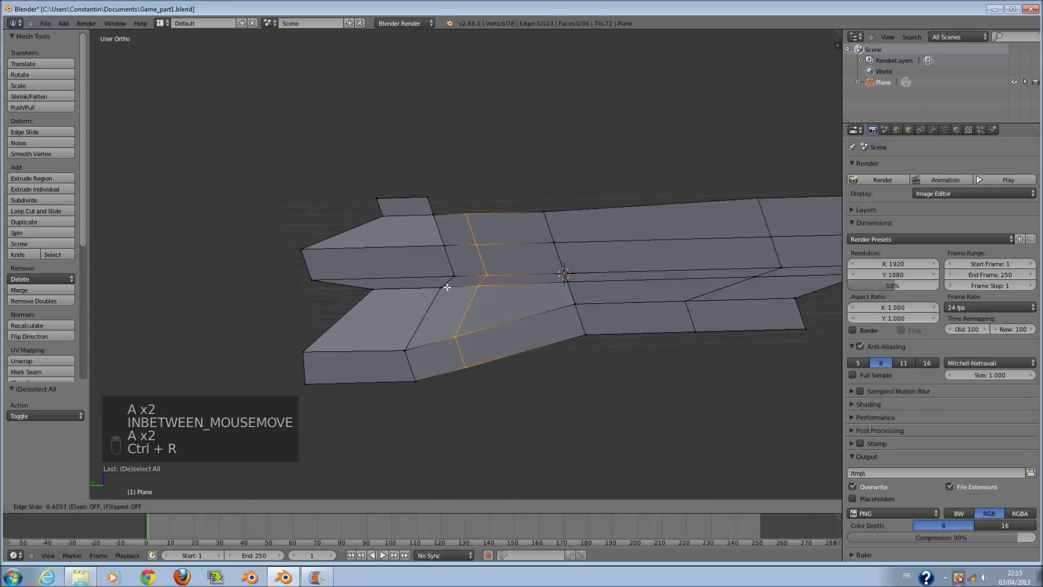
click(451, 284)
Raise the new loop's two vertices beside the lowered corner face along Z and save the file in Object Mode.
key(a)
key(c)
scroll(450, 361, up, 3)
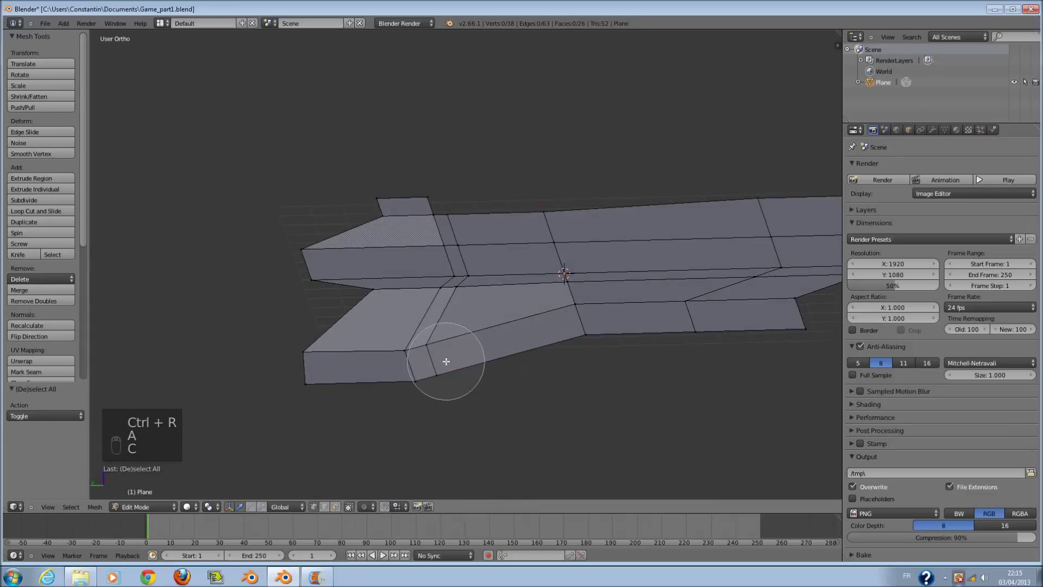
click(446, 358)
right_click(442, 349)
drag(432, 330, 435, 302)
middle_drag(436, 302, 493, 327)
key(Tab)
key(ctrl+s)
middle_drag(493, 328, 561, 323)
In Edit Mode, add an edge loop through the outermost row of faces along the plane's upper edge.
key(Tab)
middle_drag(398, 321, 418, 334)
key(a)
key(a)
key(a)
key(a)
key(a)
scroll(505, 328, up, 2)
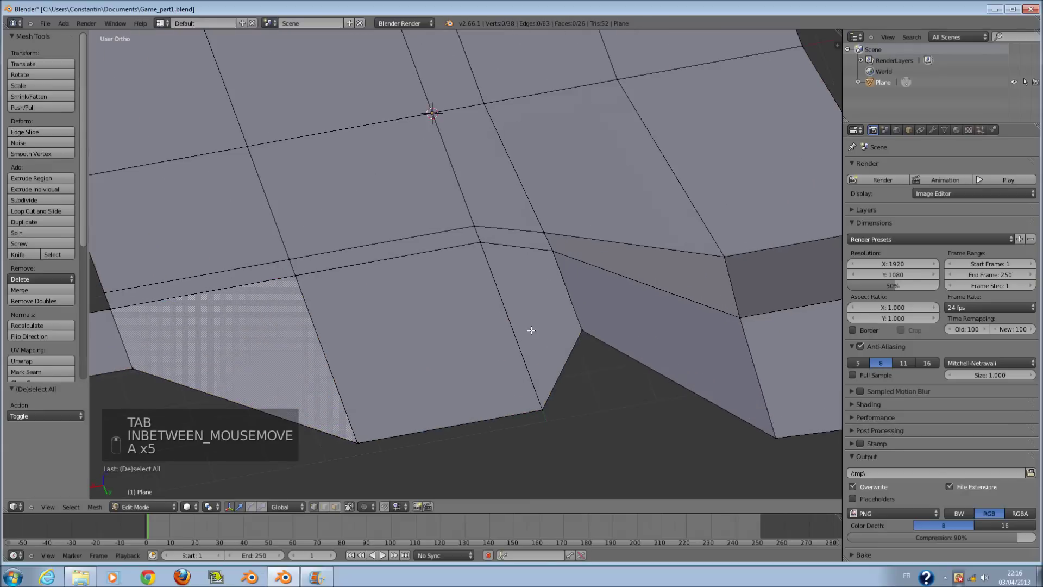
key(ctrl+r)
click(562, 307)
click(568, 314)
shift+scroll(535, 336, down, 2)
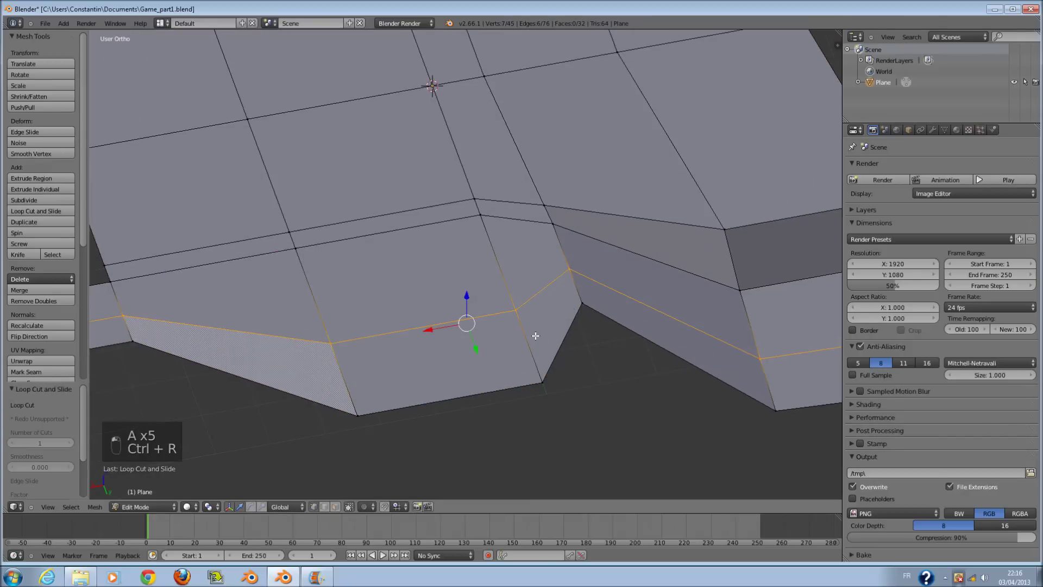
Select the two outer vertices of the projecting upper edge and lower them along Z.
scroll(499, 343, down, 2)
key(a)
right_click(424, 343)
shift+right_click(537, 346)
key(g)
key(z)
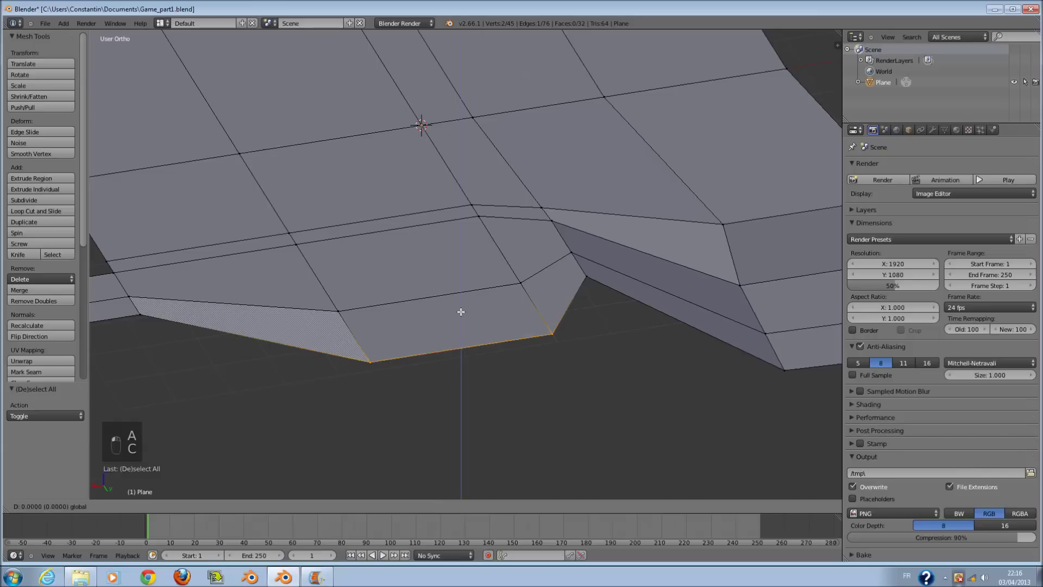
click(467, 342)
middle_drag(468, 342, 549, 307)
Shift the two selected outer vertices along Y, finishing with a move of about -0.179.
drag(638, 246, 647, 249)
middle_drag(652, 261, 672, 295)
key(g)
key(y)
click(740, 321)
middle_drag(739, 321, 272, 336)
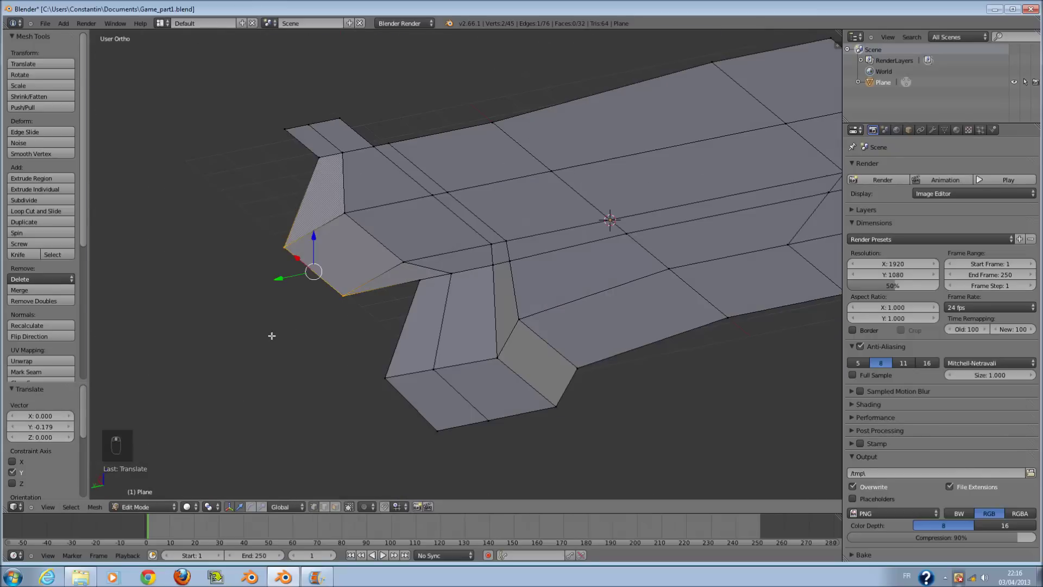
From the top view, move the left-edge vertex on the X axis line slightly outward.
middle_drag(544, 258, 349, 340)
key(KP_7)
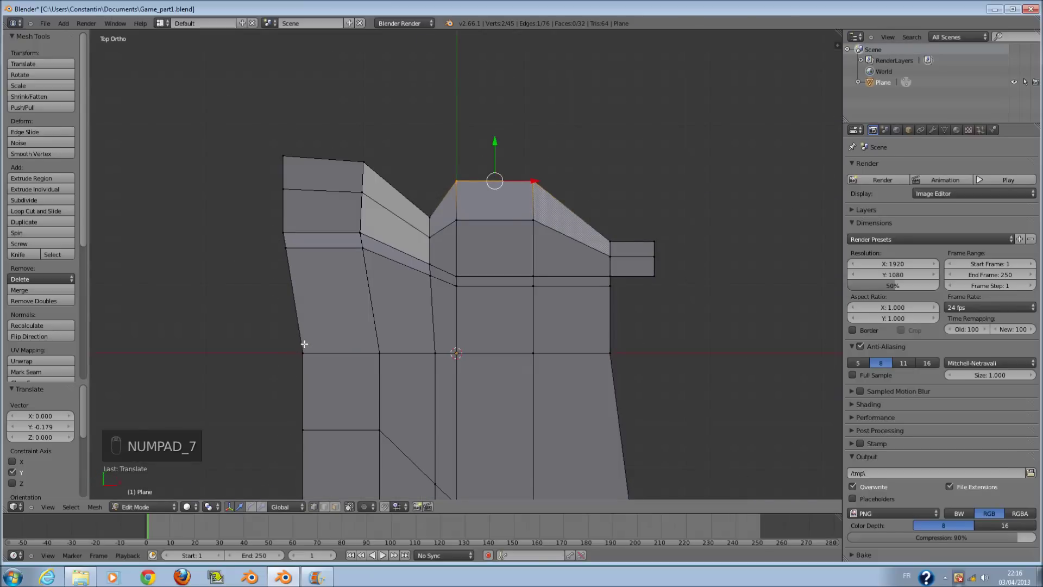
scroll(303, 344, up, 2)
key(a)
key(a)
key(a)
key(a)
key(a)
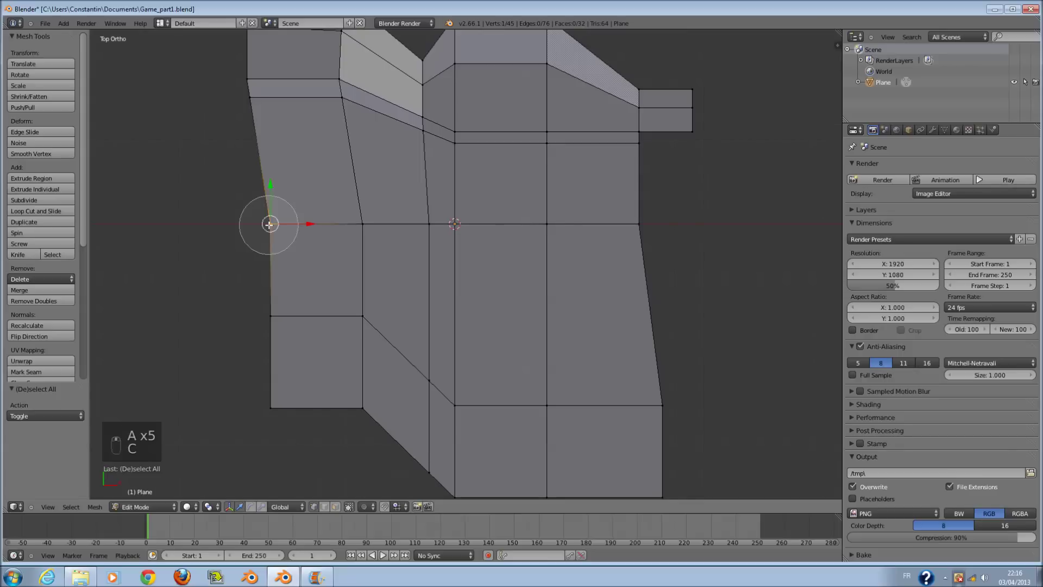
key(g)
click(320, 266)
Select the plane's lower-left corner vertex and move it slightly inward and up.
key(a)
key(c)
click(277, 414)
key(g)
click(291, 402)
Move the bottom-edge vertex beside the lower-left corner about -0.357 in X and -1.031 in Y, and save the file.
key(a)
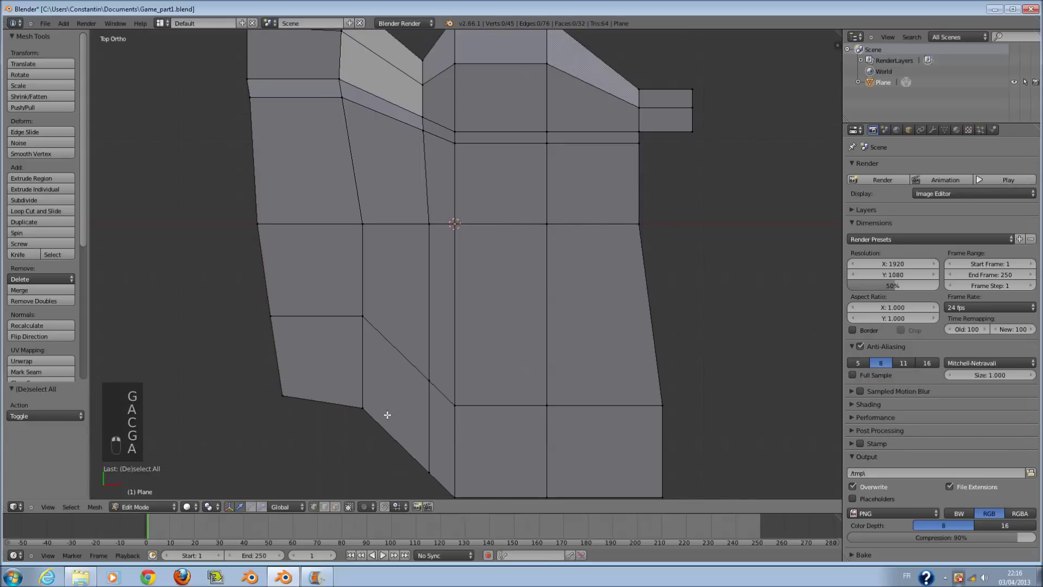
key(g)
click(380, 422)
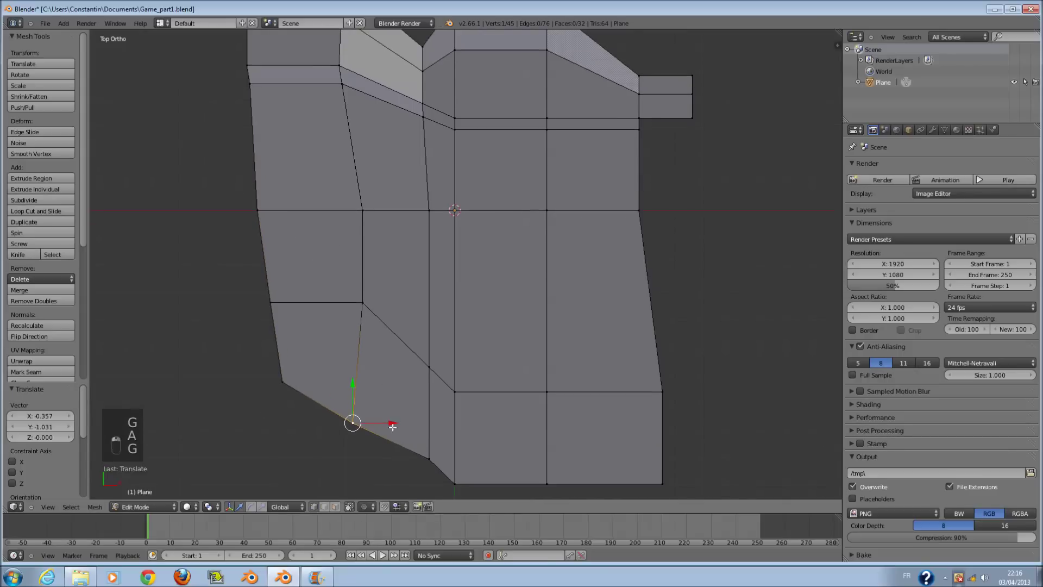
key(Tab)
key(ctrl+s)
click(467, 372)
shift+middle_drag(514, 358, 514, 374)
In Edit Mode, select the whole mesh and subdivide it once.
key(Tab)
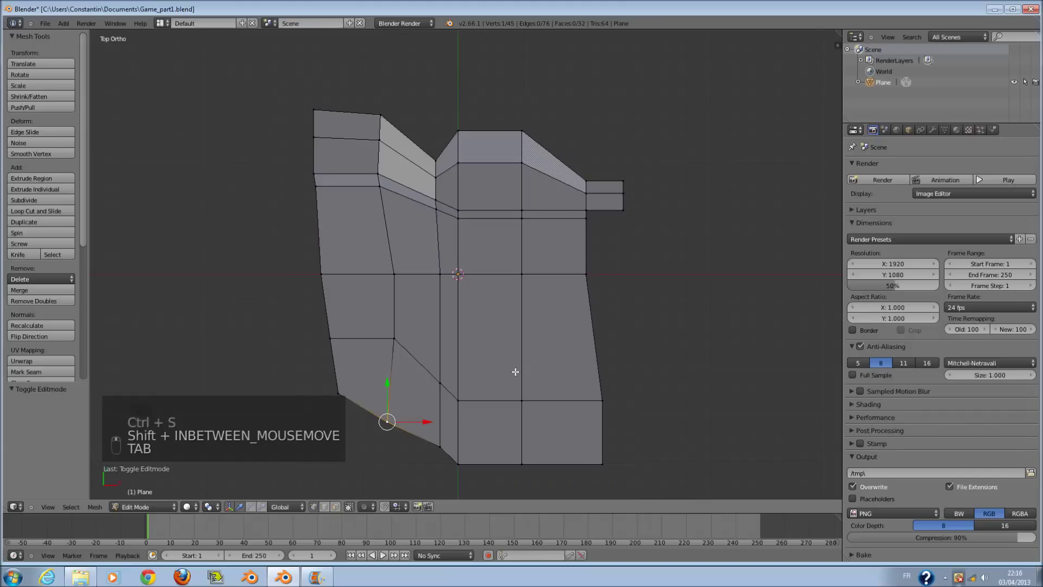
key(a)
key(a)
key(a)
key(w)
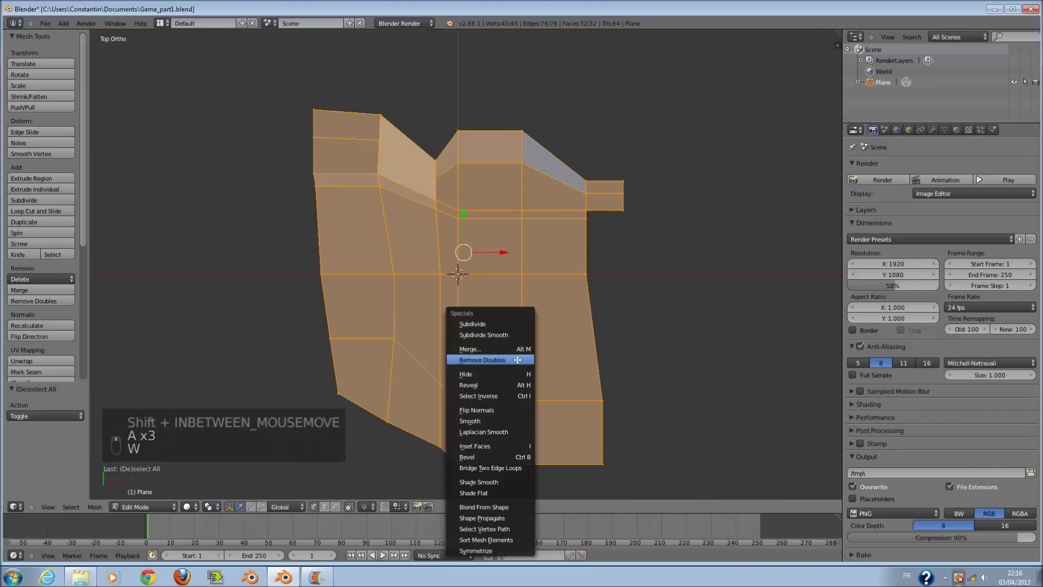
click(510, 325)
Inspect the subdivided terrain from several angles in Object Mode and Edit Mode, and save the file.
scroll(525, 373, up, 2)
middle_drag(526, 373, 304, 314)
key(Tab)
key(ctrl+s)
click(486, 327)
key(Tab)
middle_drag(570, 302, 704, 346)
key(Tab)
scroll(500, 284, up, 2)
key(ctrl+s)
scroll(564, 288, down, 3)
Lower the middle row of three vertices on the projecting edge's slope about 0.295 along Z.
key(Tab)
key(a)
key(a)
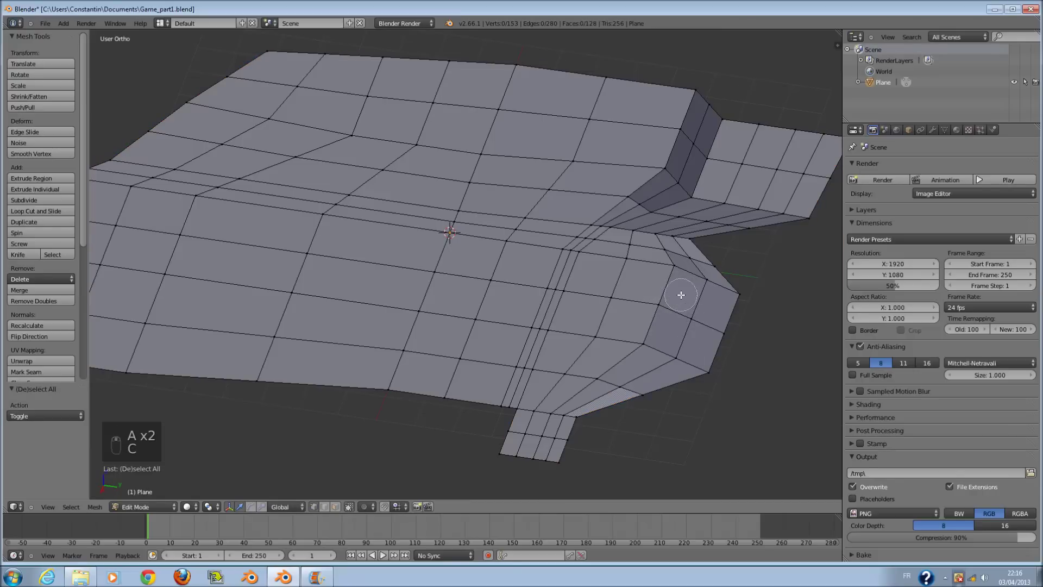
drag(692, 282, 693, 292)
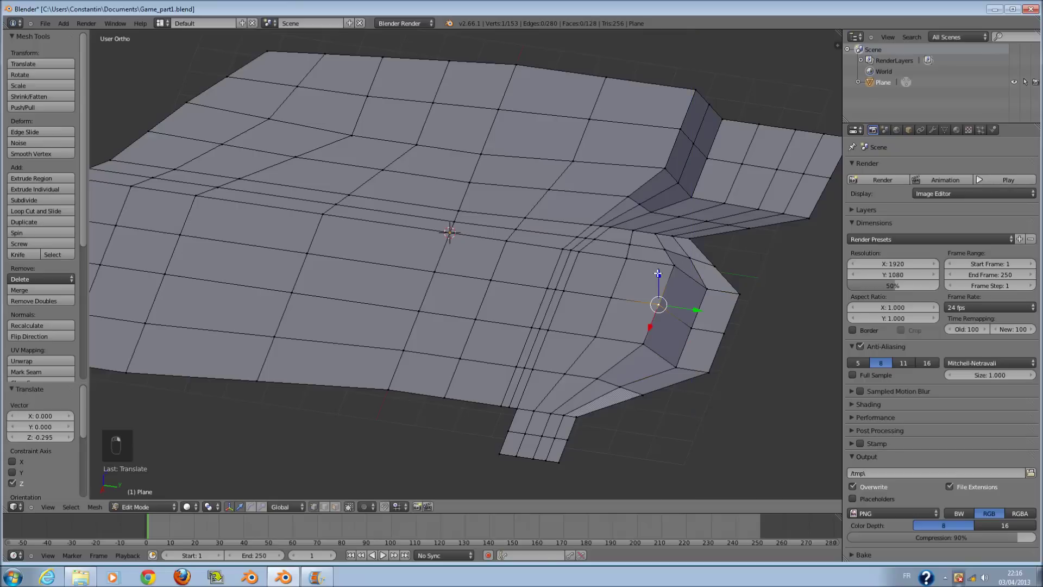
Undo the last changes, select the adjacent inner row of three vertices on the slope, and lower it along Z.
key(ctrl+z)
key(ctrl+z)
key(ctrl+z)
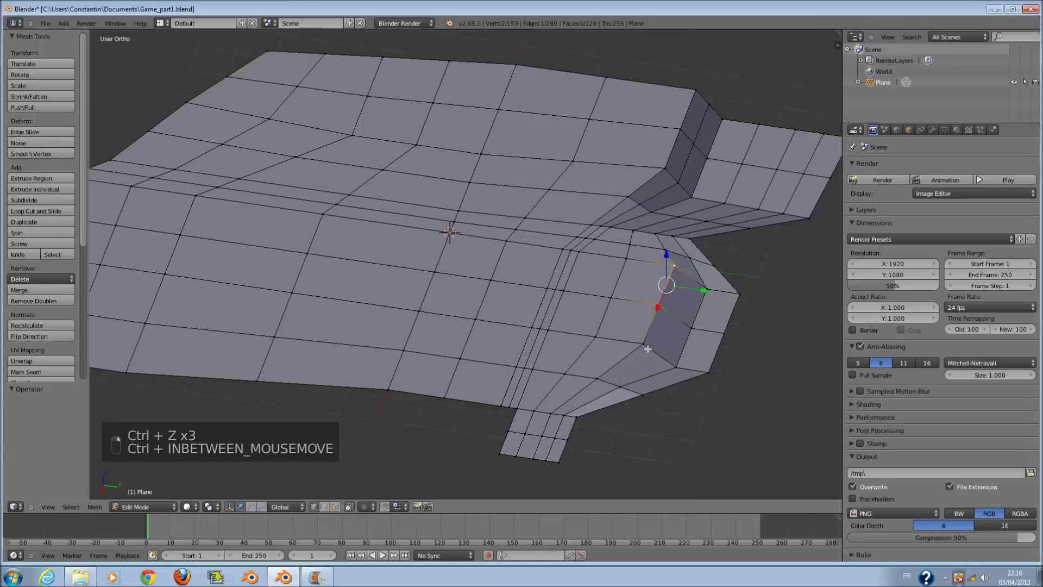
drag(657, 277, 657, 287)
Check the adjusted slope in Object Mode and save the file.
middle_drag(657, 287, 601, 277)
scroll(601, 278, up, 2)
key(Tab)
key(ctrl+s)
click(609, 338)
middle_drag(608, 339, 543, 365)
In Edit Mode, circle-select the vertices of the narrow side spur and of the edge faces next to it.
key(Tab)
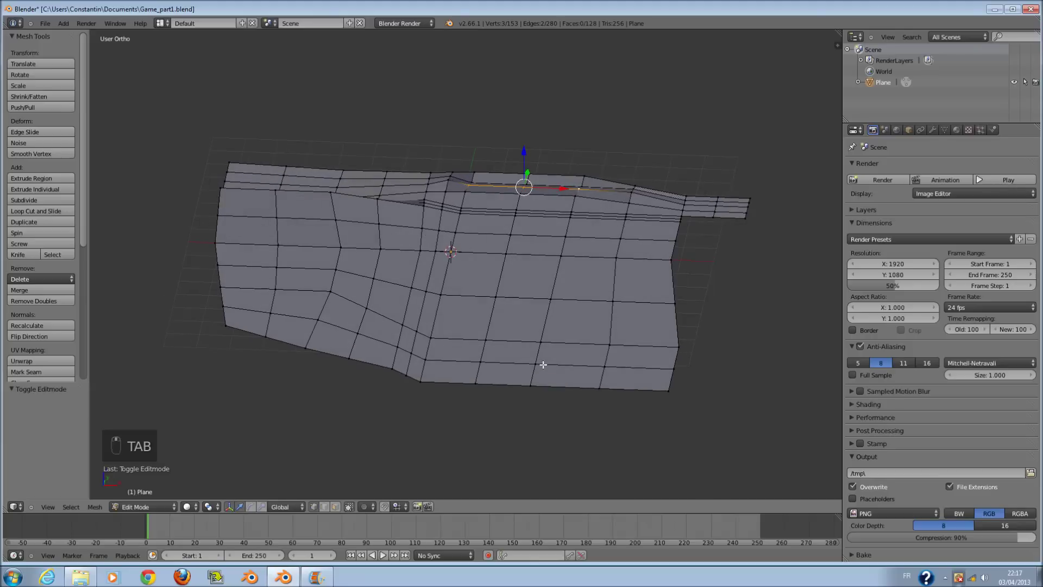
scroll(563, 352, up, 1)
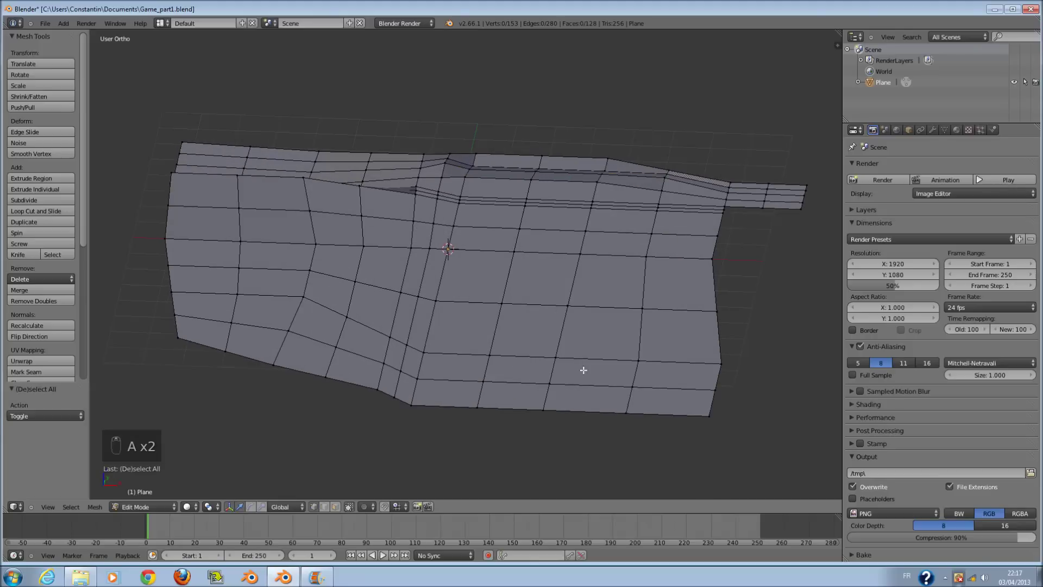
middle_drag(583, 370, 632, 328)
mouse_move(675, 258)
middle_down()
mouse_move(614, 293)
mouse_move(638, 331)
middle_up()
key(c)
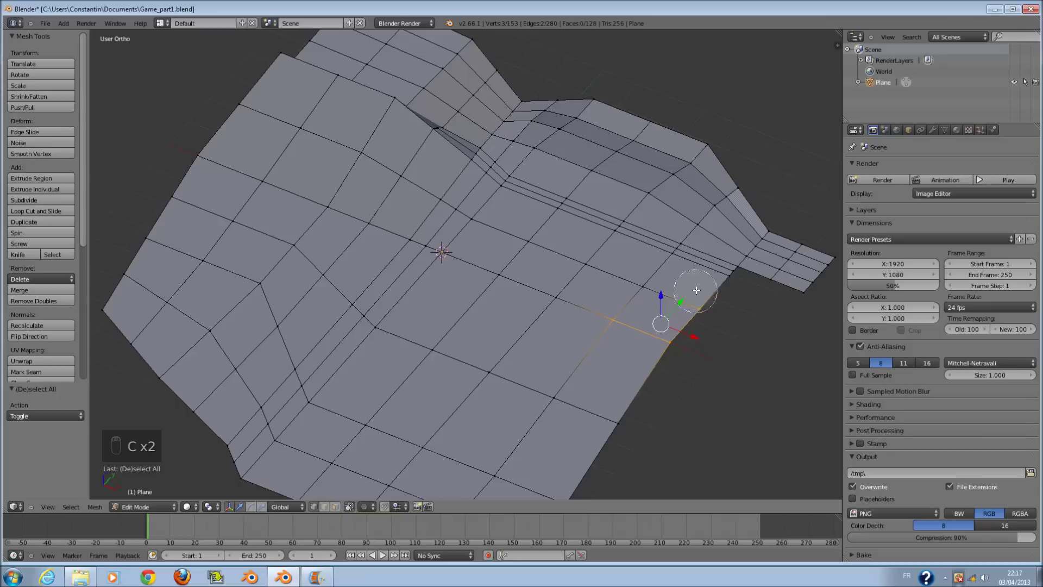
drag(705, 261, 659, 292)
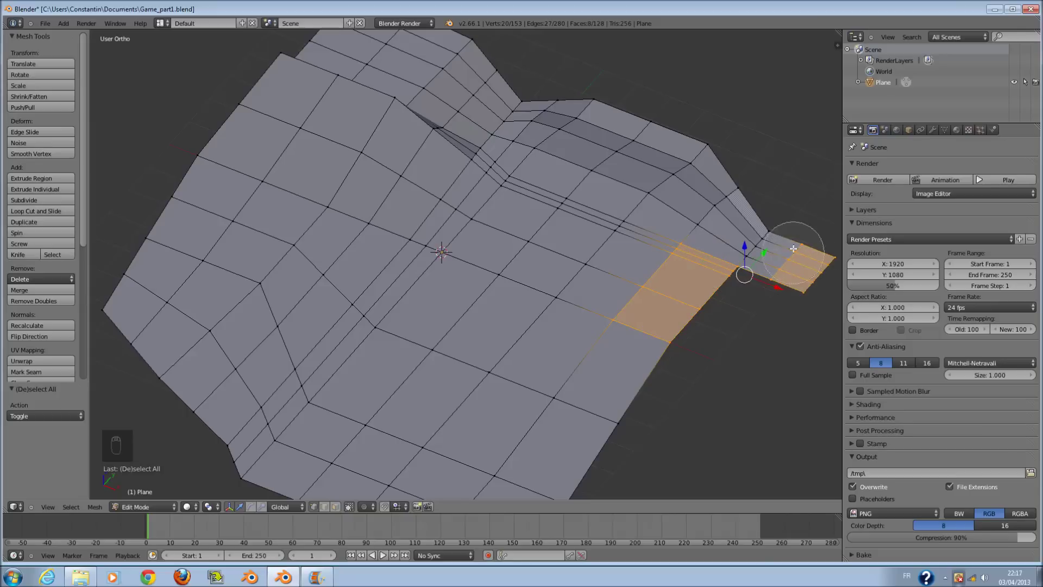
middle_drag(763, 268, 747, 249)
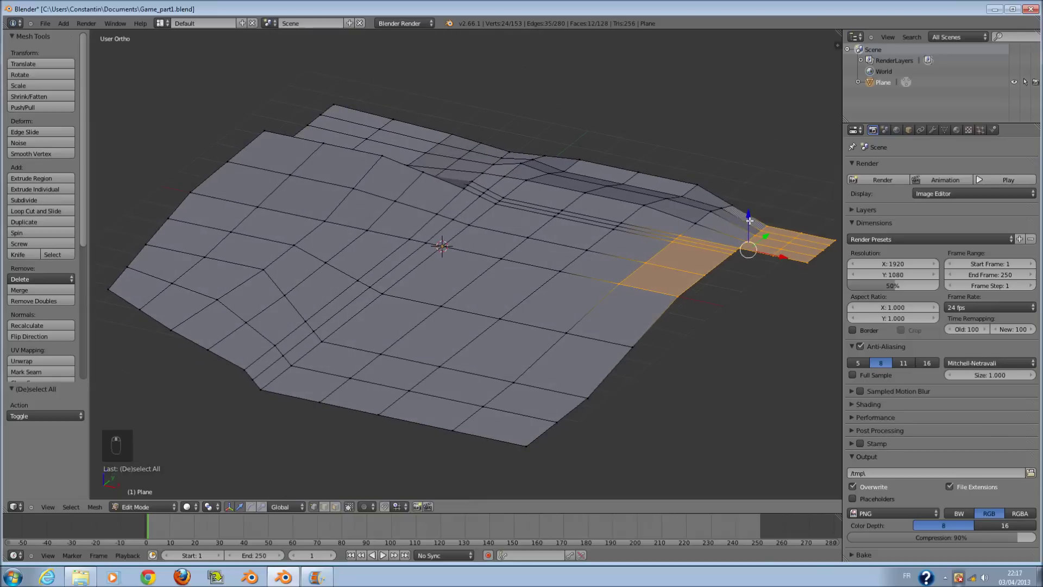
drag(748, 219, 753, 226)
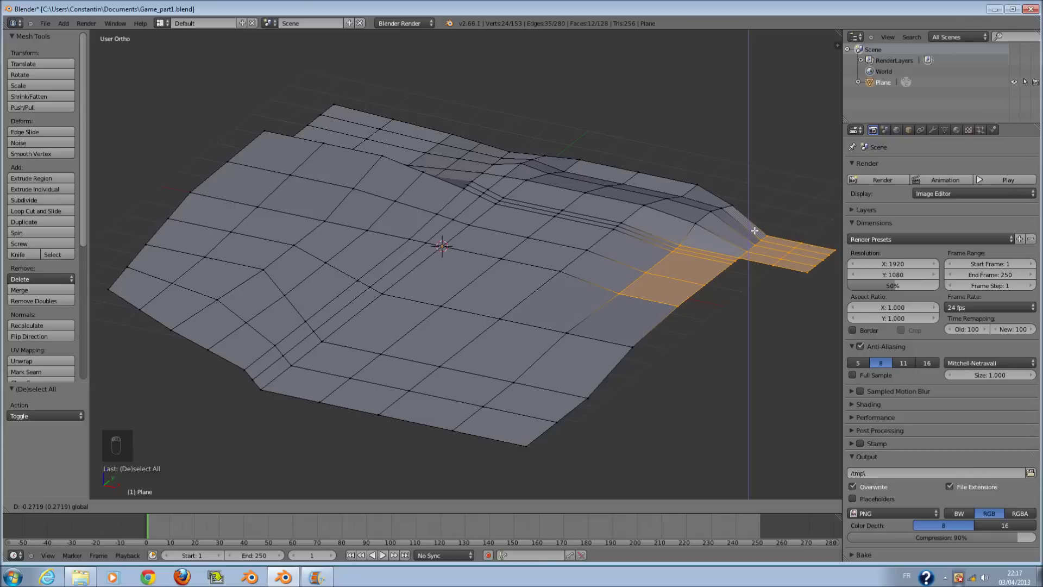
right_click(754, 230)
key(ctrl+z)
Add the neighbouring vertices on the slope beside the spur to the selection and lower them all along Z.
key(c)
drag(744, 205, 744, 212)
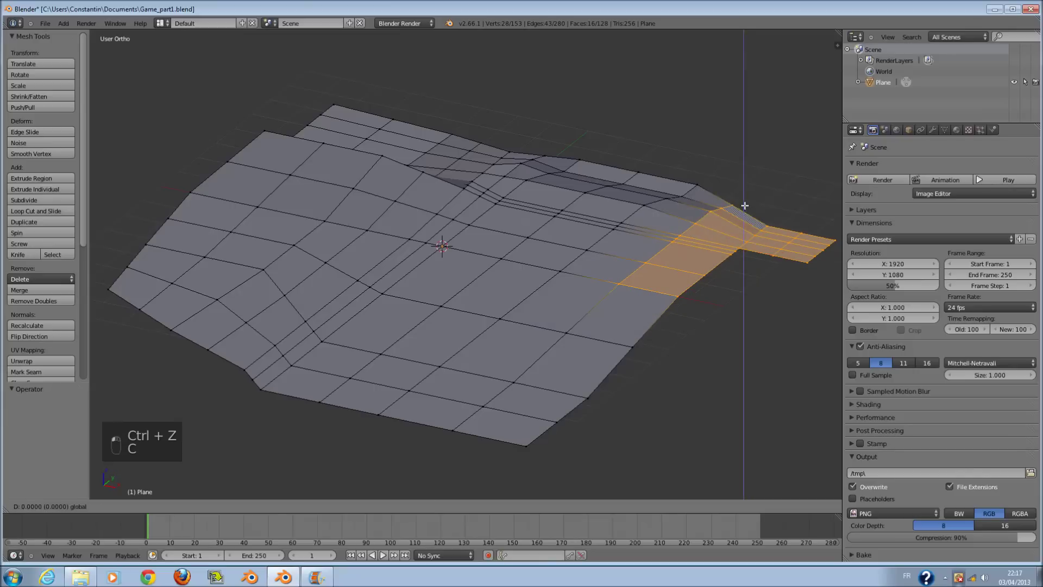
click(745, 214)
Add an edge loop beside the lowered spur area, sliding it close to the column where the lowering begins.
middle_drag(744, 214, 705, 200)
key(a)
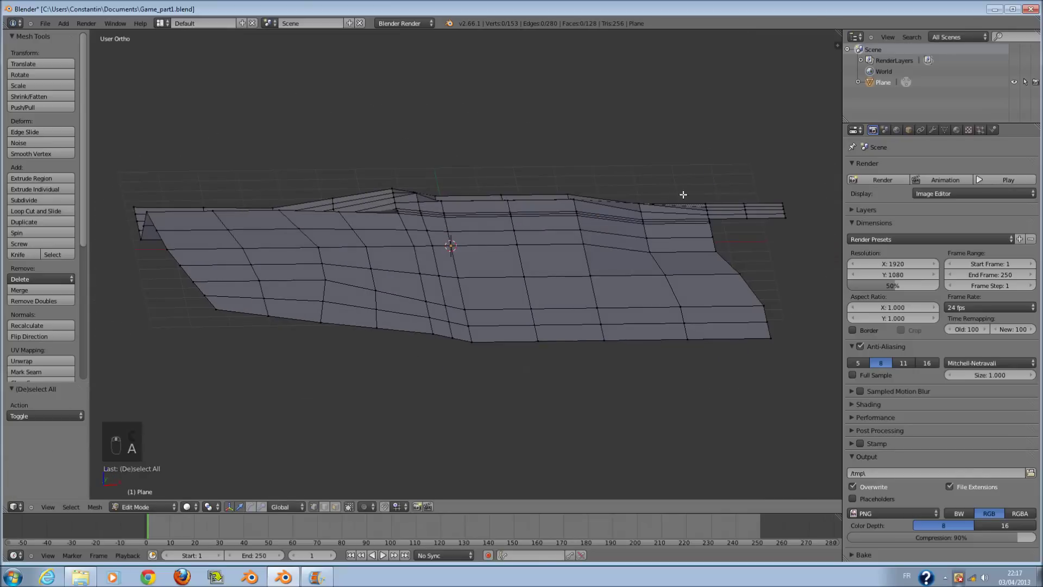
key(ctrl+r)
click(659, 190)
Try to move the new edge loop along Z.
key(g)
key(z)
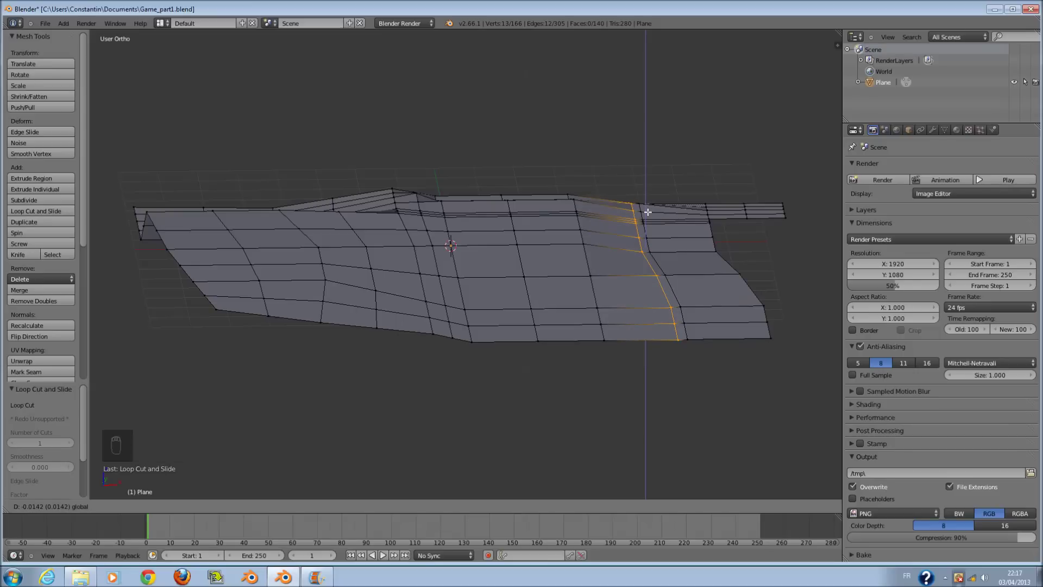
click(647, 211)
key(ctrl+z)
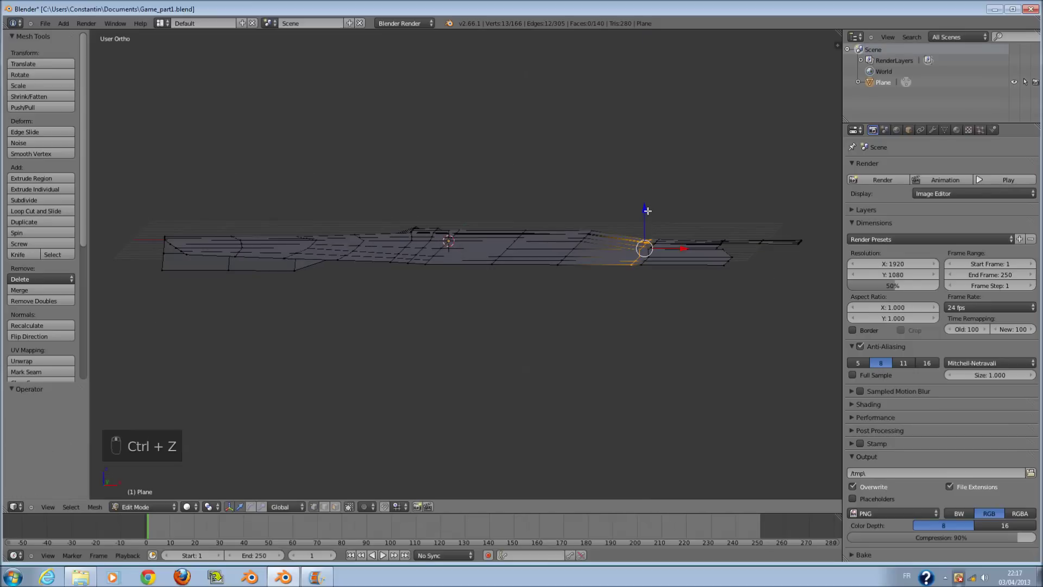
key(ctrl+z)
Circle-select the inner column of vertices beside the lowered spur area and raise it about 0.07 along Z.
middle_drag(647, 211, 641, 249)
key(a)
key(c)
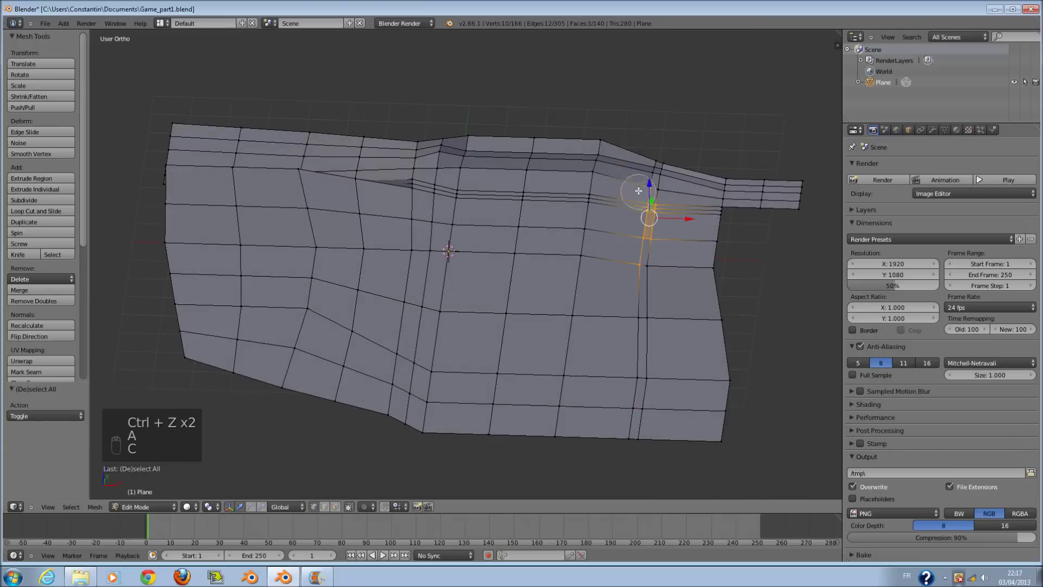
drag(638, 190, 640, 170)
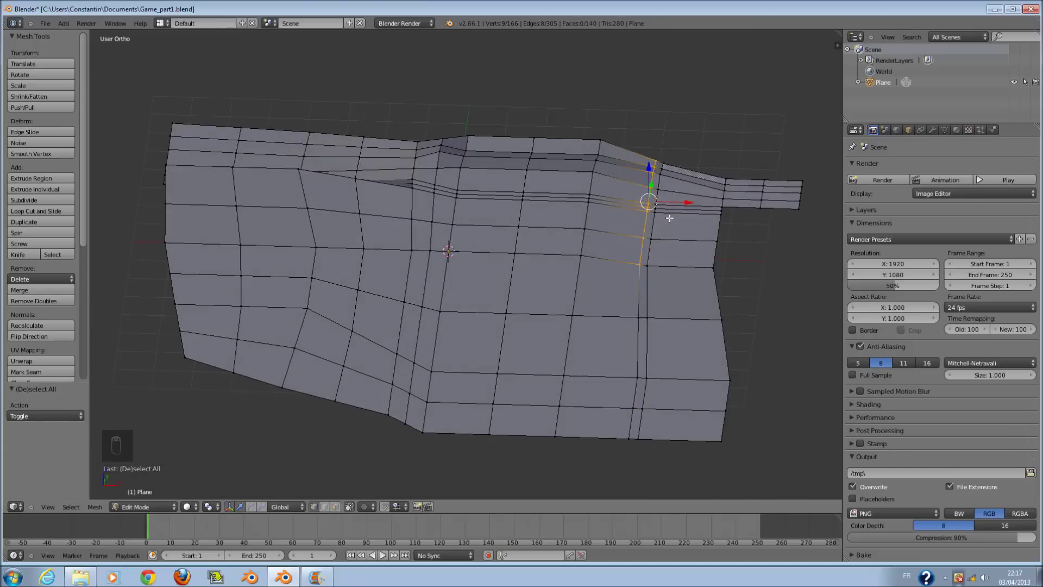
middle_drag(670, 218, 648, 214)
key(g)
key(z)
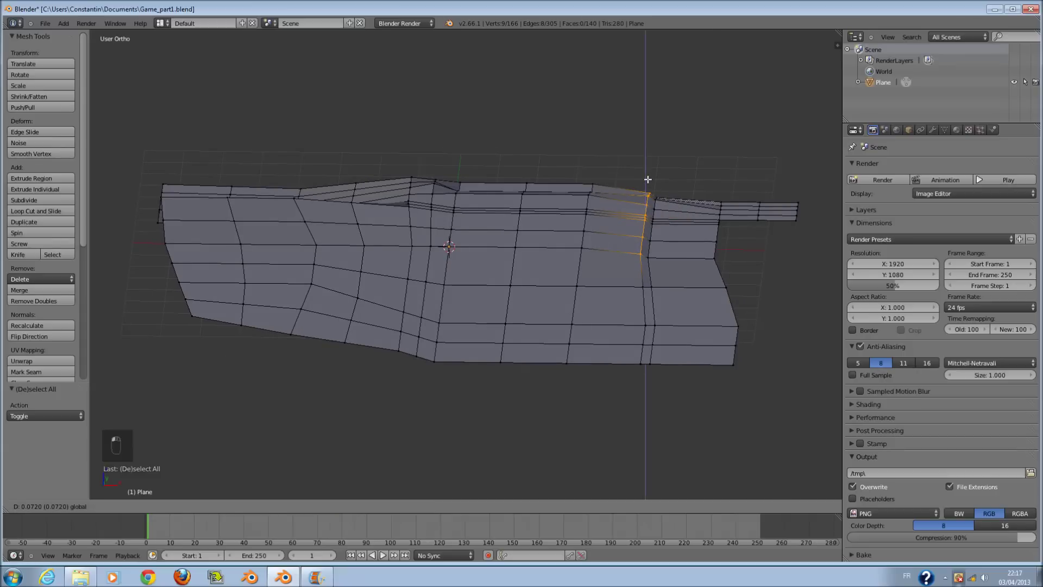
click(647, 179)
Save the file from Object Mode and inspect the reshaped terrain around the slope, with and without its wireframe.
key(Tab)
key(ctrl+s)
middle_drag(708, 270, 467, 333)
key(Tab)
scroll(476, 375, up, 3)
shift+middle_drag(472, 440, 579, 361)
key(a)
key(a)
key(a)
key(a)
key(a)
key(Tab)
key(ctrl+s)
In top view, switch Edit Mode to face selection and select the face just below the X axis, one column past the 3D cursor.
key(KP_7)
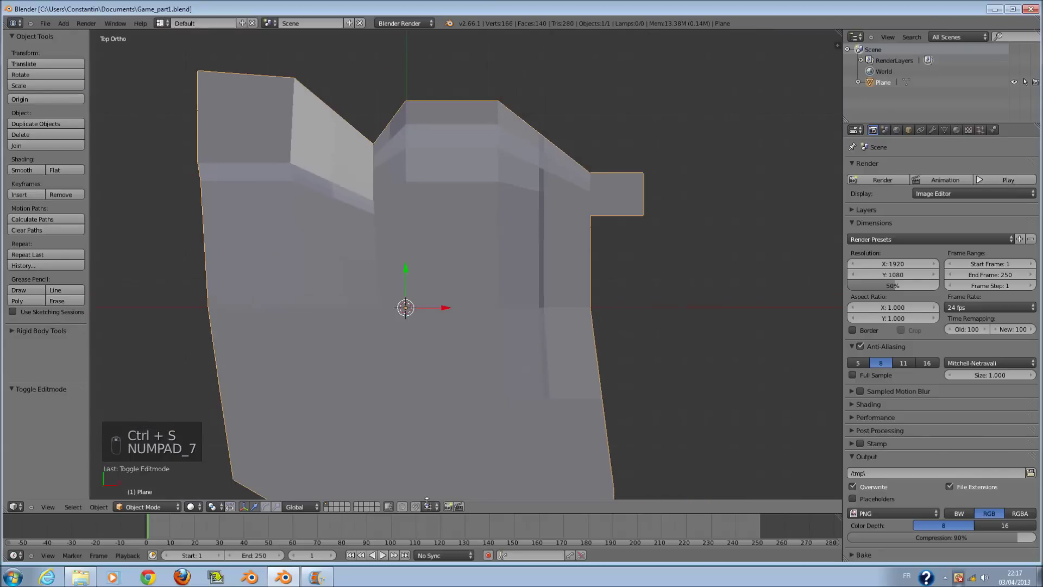
shift+scroll(477, 307, down, 2)
key(Tab)
shift+scroll(477, 307, down, 4)
scroll(487, 324, up, 1)
key(a)
key(a)
key(a)
key(a)
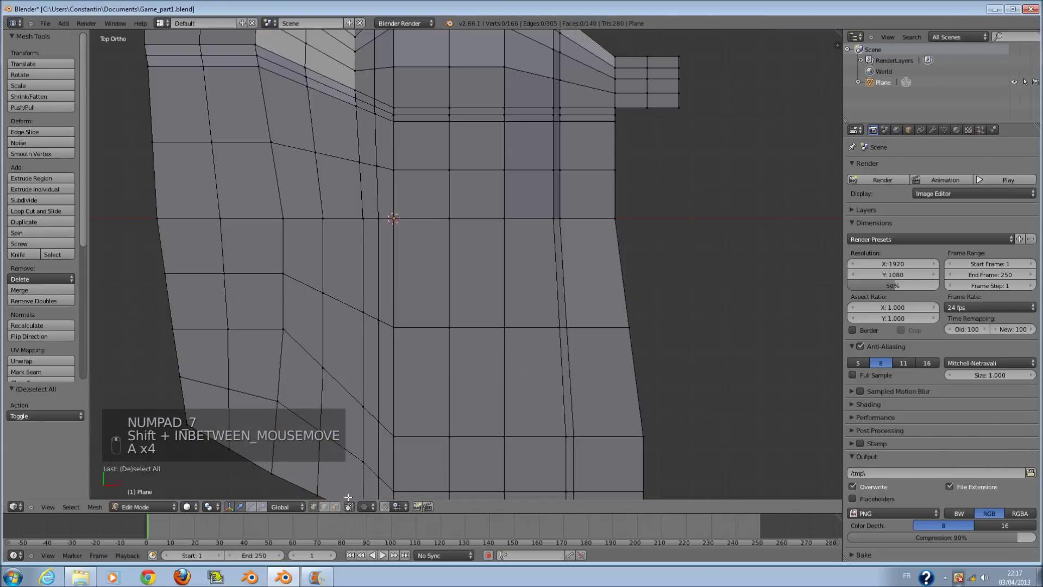
shift+scroll(481, 366, down, 6)
click(336, 506)
shift+scroll(506, 380, up, 1)
shift+scroll(506, 380, up, 8)
right_click(499, 345)
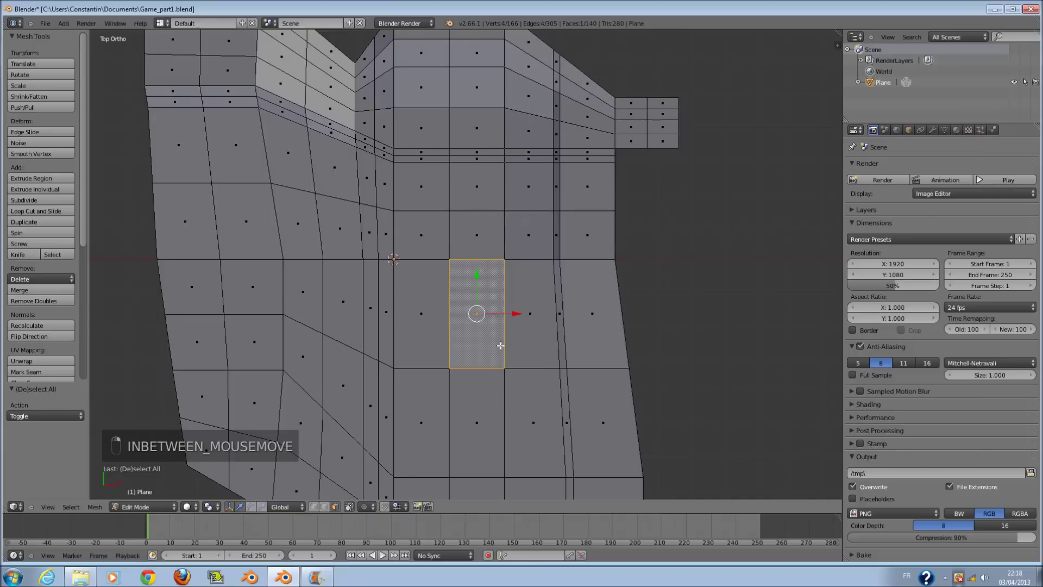
Extrude the selected face in place and scale the new face inward to about 0.82.
scroll(497, 358, up, 4)
scroll(492, 391, down, 2)
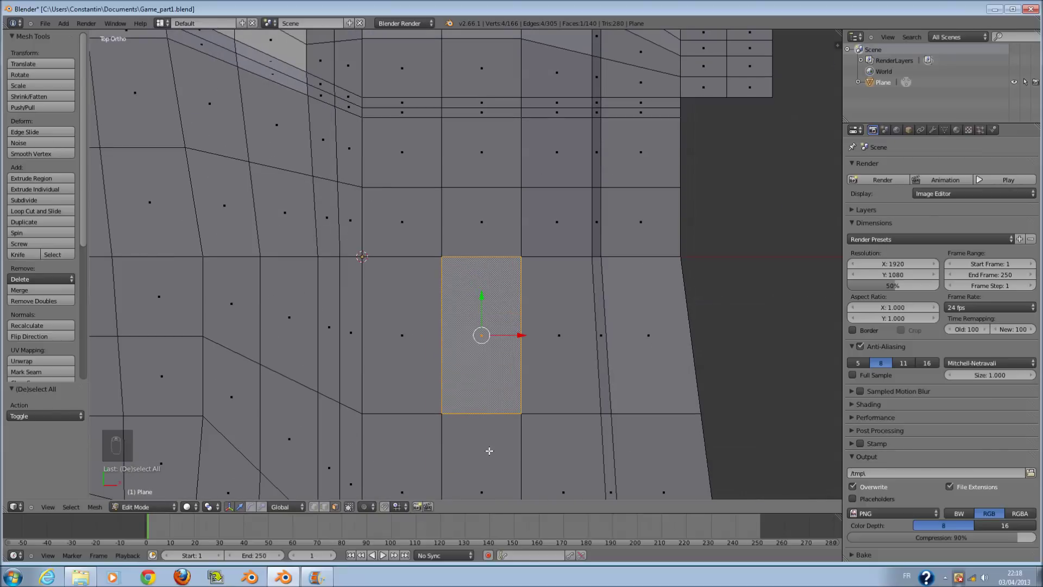
scroll(489, 449, down, 4)
scroll(461, 223, up, 2)
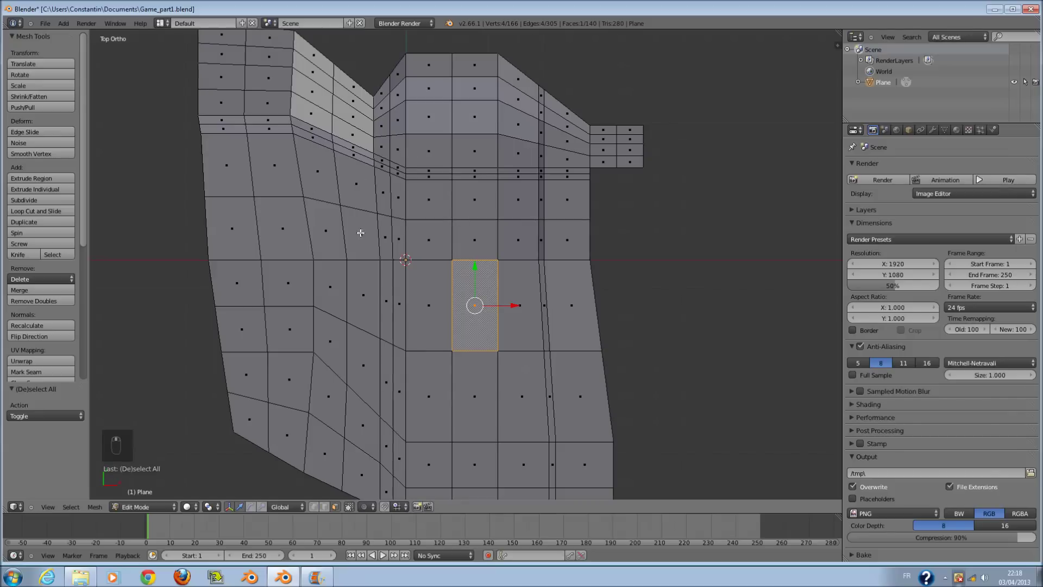
scroll(400, 323, down, 1)
scroll(392, 353, up, 5)
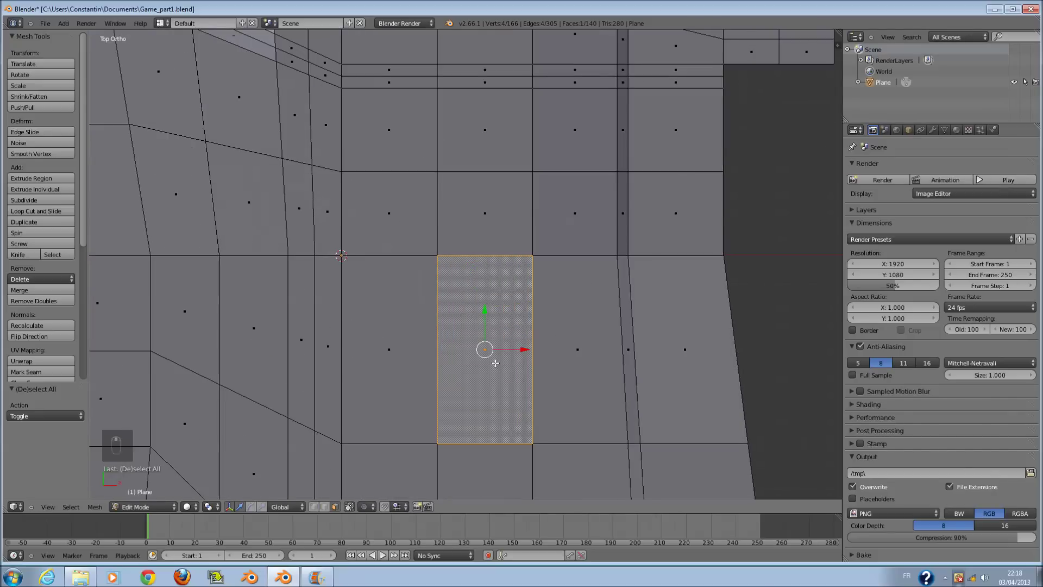
key(e)
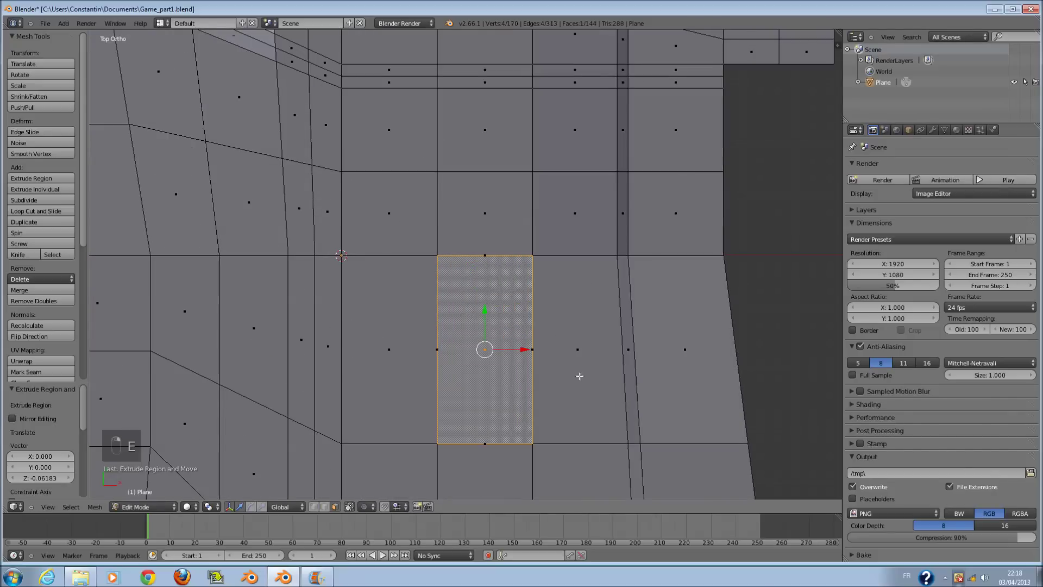
key(s)
click(574, 384)
In front view with wireframe display, extrude the inner face straight down to form a rectangular pit.
key(KP_1)
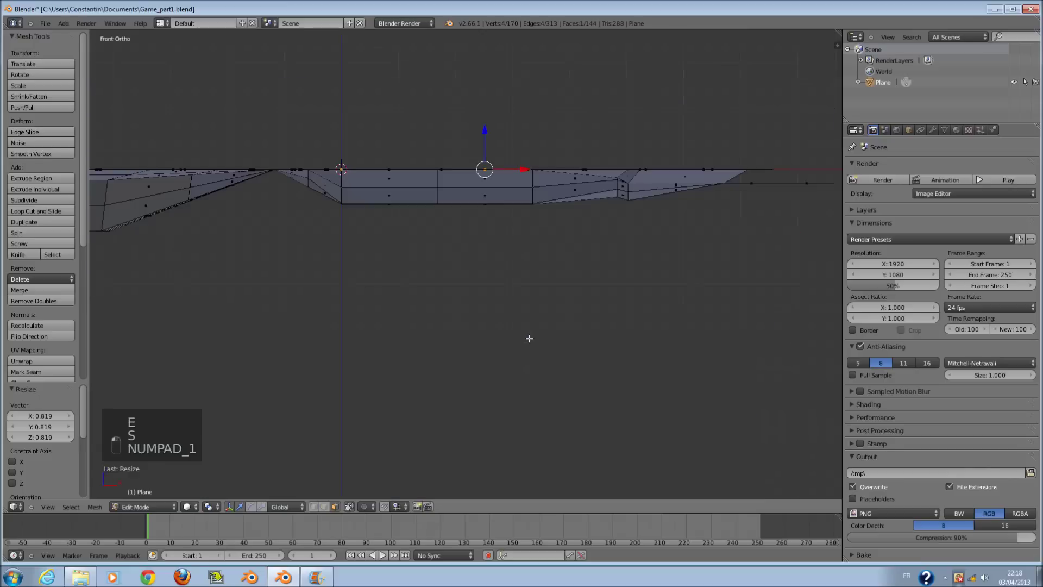
key(z)
key(e)
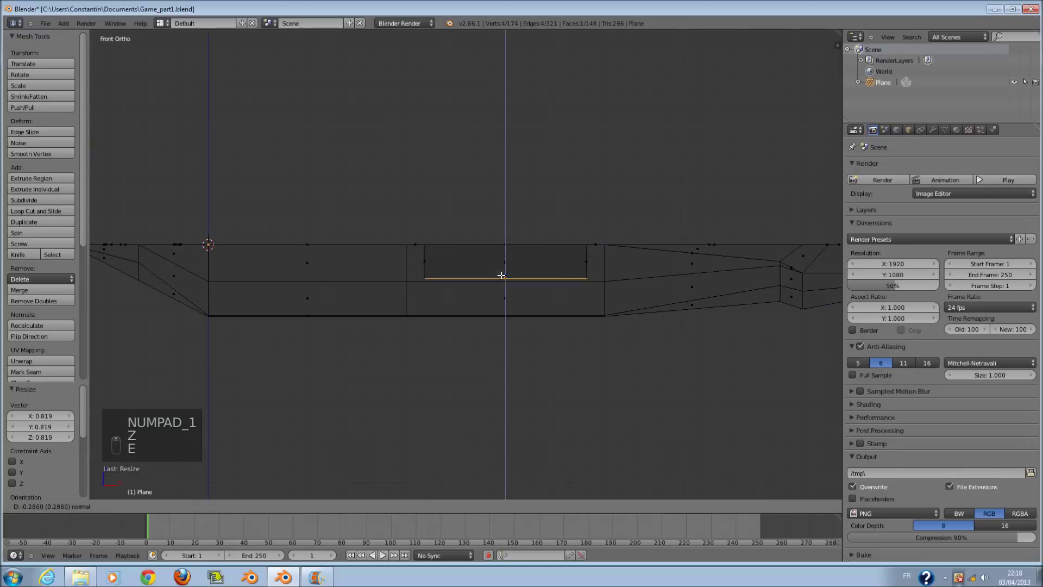
click(500, 312)
mouse_move(506, 294)
middle_down()
mouse_move(472, 305)
mouse_move(440, 342)
middle_up()
key(z)
scroll(470, 309, down, 1)
scroll(441, 342, down, 4)
Raise the pit's floor slightly along Z from the front view and deselect everything.
key(KP_1)
key(z)
scroll(517, 288, up, 2)
drag(517, 287, 515, 262)
scroll(515, 271, up, 1)
key(a)
mouse_move(526, 284)
middle_down()
mouse_move(462, 326)
mouse_move(442, 300)
mouse_move(371, 334)
mouse_move(402, 349)
middle_up()
key(z)
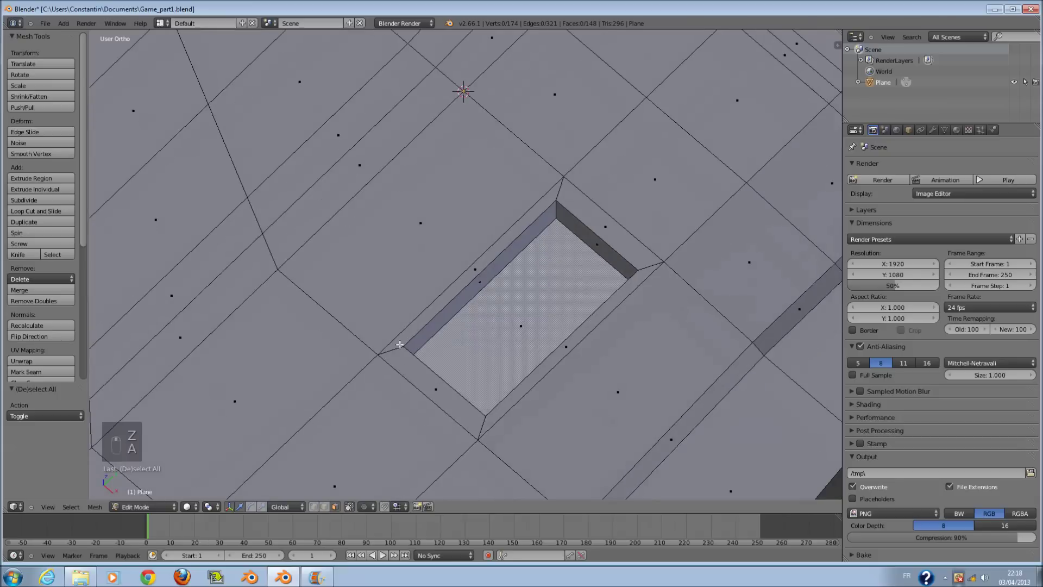
click(396, 353)
click(379, 346)
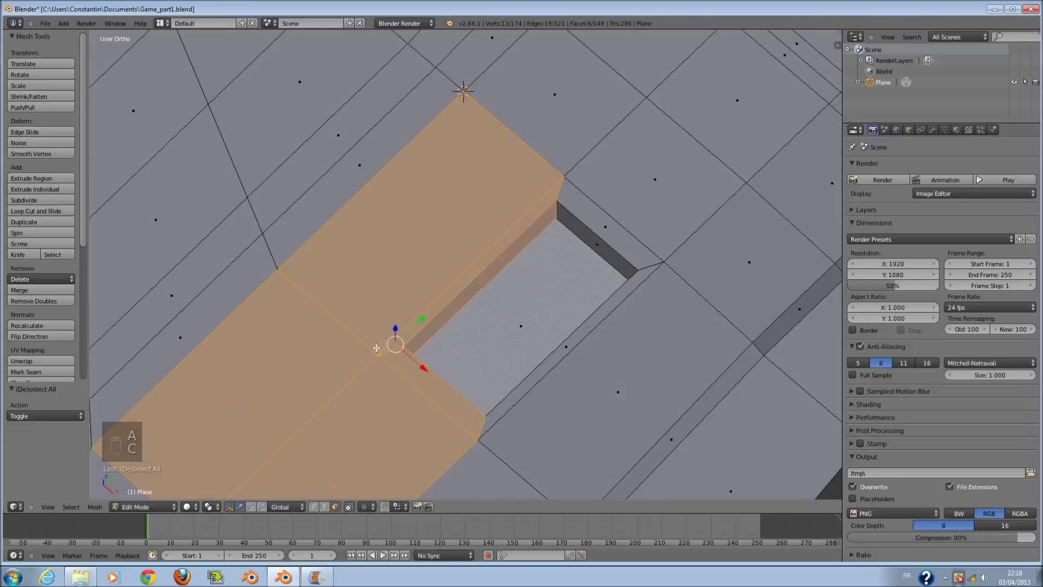
right_click(379, 347)
scroll(435, 333, down, 3)
scroll(435, 333, up, 1)
key(w)
click(435, 320)
middle_drag(439, 329, 429, 300)
key(ctrl+z)
scroll(426, 299, down, 1)
key(a)
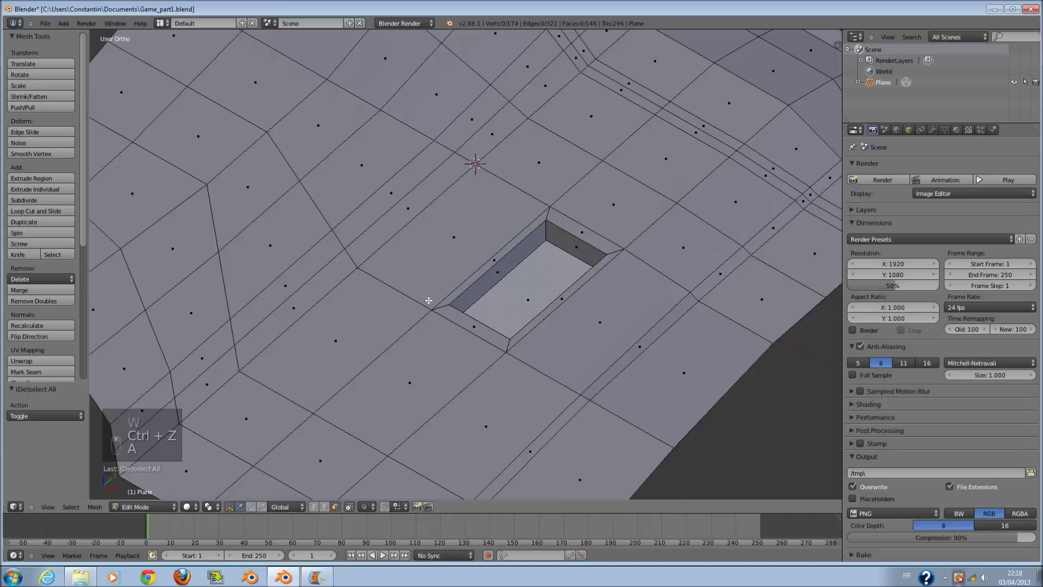
Select the three large terrain faces around one corner of the pit and subdivide them.
drag(440, 244, 427, 328)
mouse_move(490, 315)
middle_down()
mouse_move(477, 326)
mouse_move(468, 298)
middle_up()
right_click(468, 298)
shift+right_click(453, 237)
shift+right_click(433, 345)
key(w)
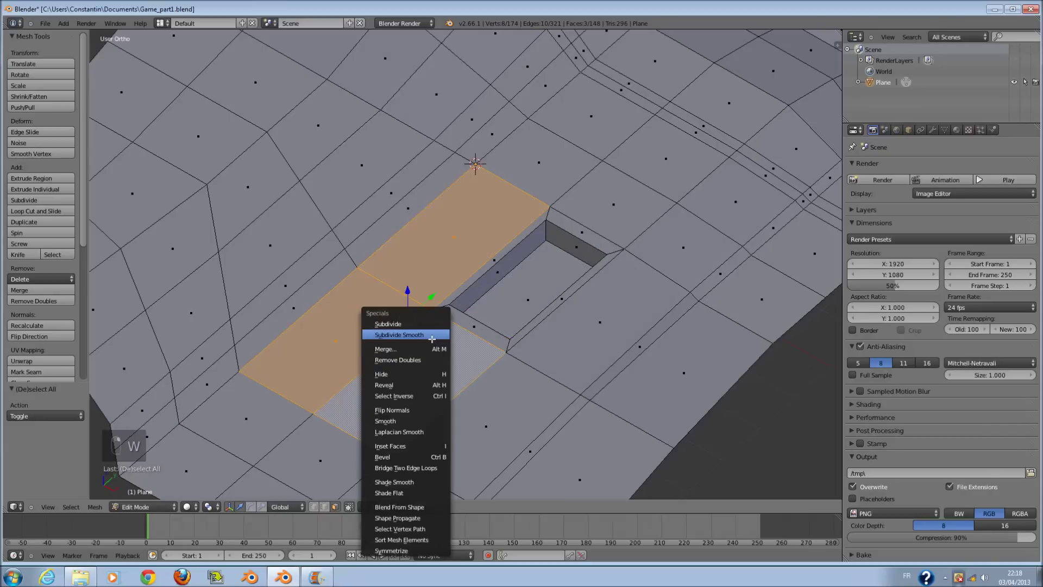
click(431, 326)
middle_drag(430, 326, 428, 159)
middle_drag(392, 229, 380, 360)
key(a)
scroll(425, 275, up, 4)
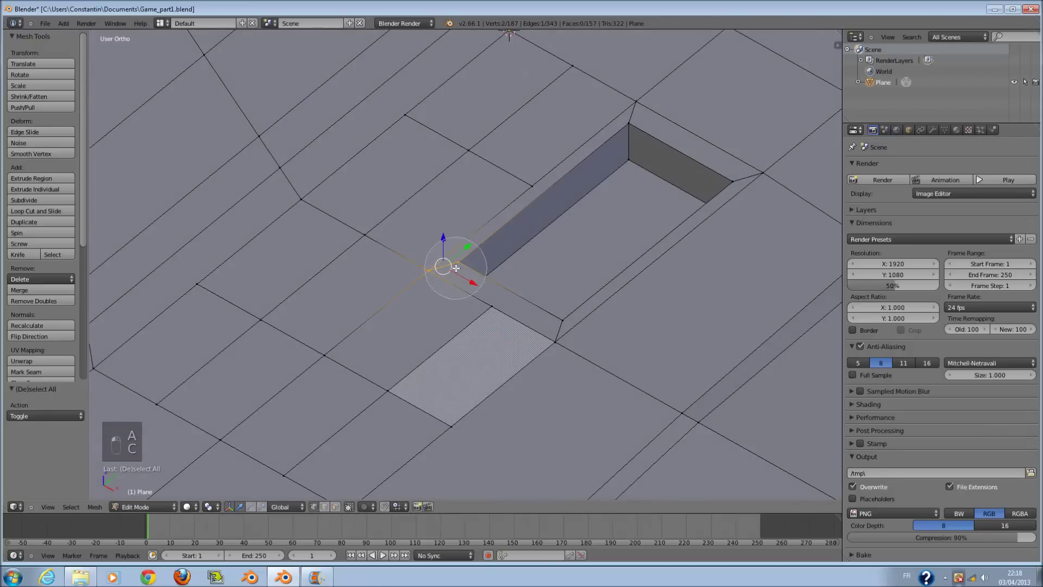
key(c)
click(515, 195)
right_click(515, 195)
drag(483, 227, 478, 248)
middle_drag(478, 248, 373, 293)
key(ctrl+z)
scroll(515, 235, up, 1)
key(a)
scroll(511, 247, up, 1)
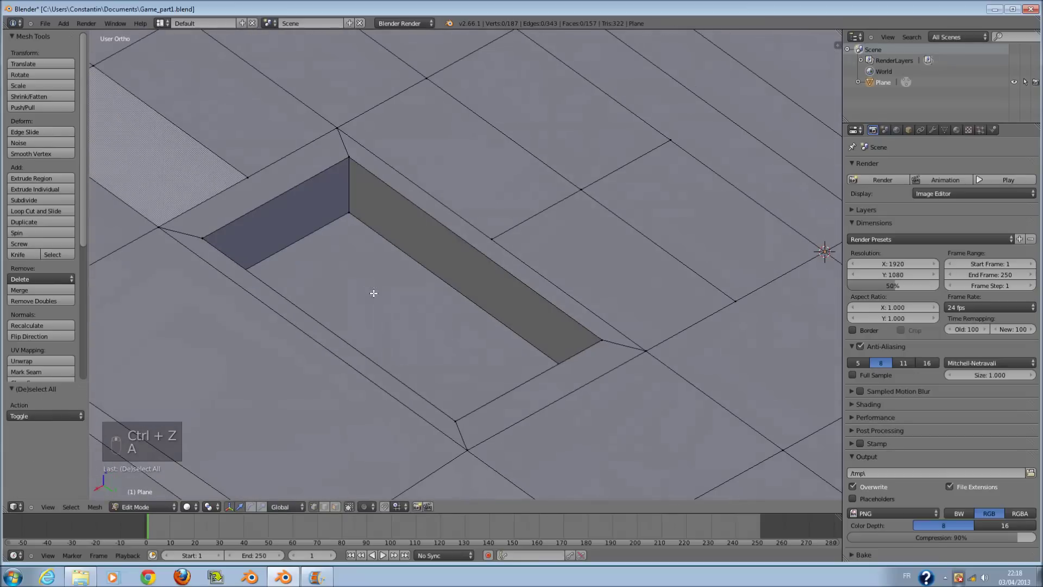
Select the two adjoining inner wall faces of the pit and subdivide them with one cut.
right_click(304, 209)
right_click(433, 222)
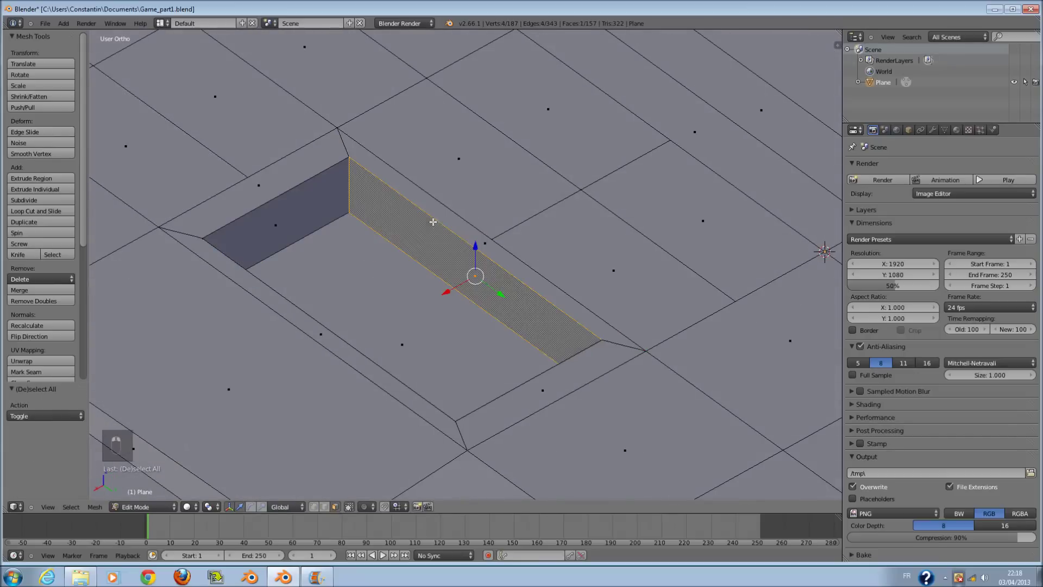
shift+right_click(336, 207)
key(w)
click(331, 206)
Select the corner and midpoint vertices along the top of the subdivided walls and lower them 0.139 along Z.
right_click(307, 201)
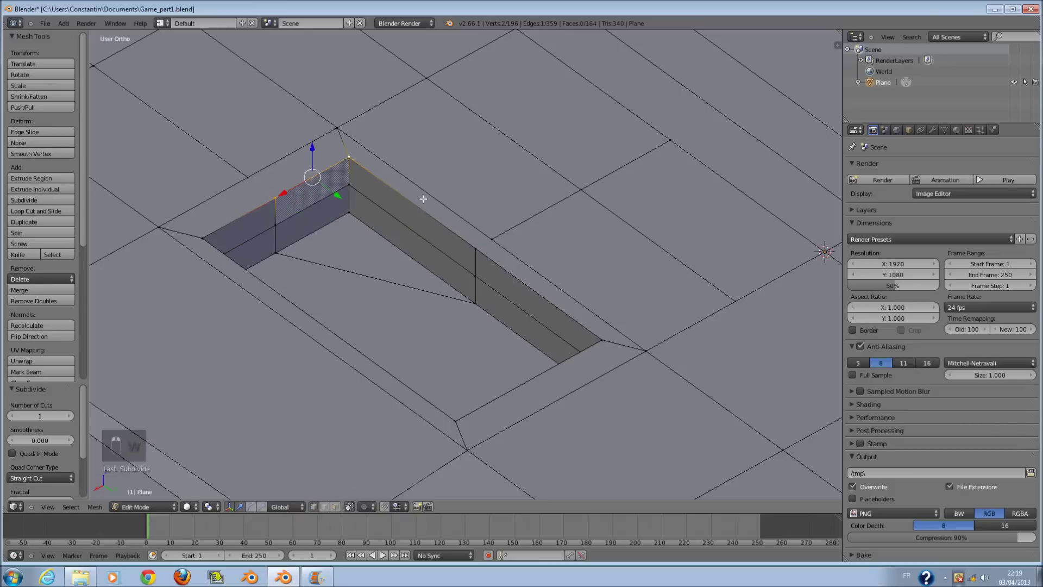
drag(367, 169, 366, 185)
right_drag(278, 218, 282, 235)
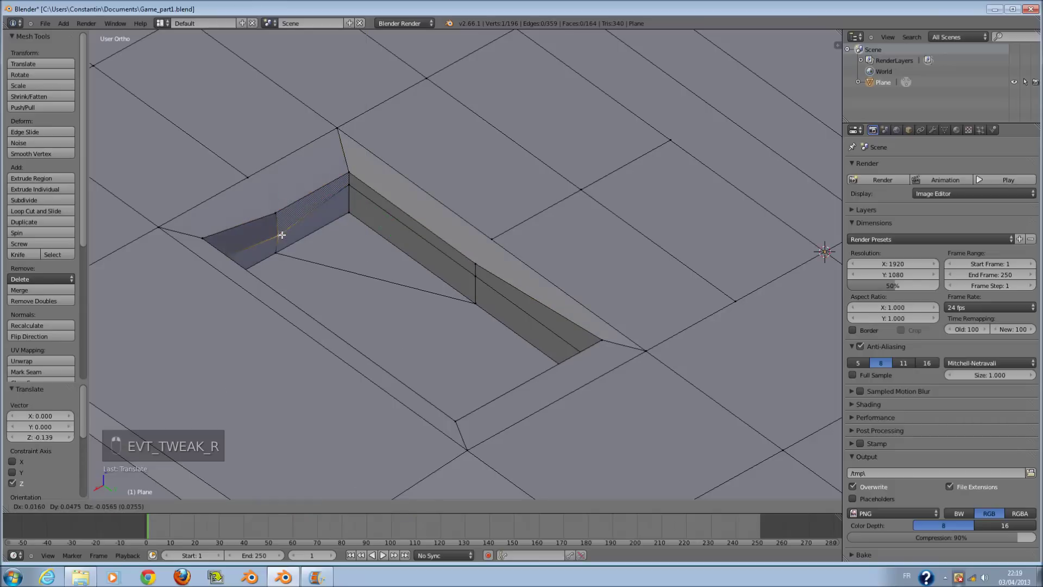
right_click(282, 237)
Select the two midpoint vertices at the foot of the subdivided walls and move them into the pit.
right_click(283, 248)
middle_drag(485, 310, 499, 326)
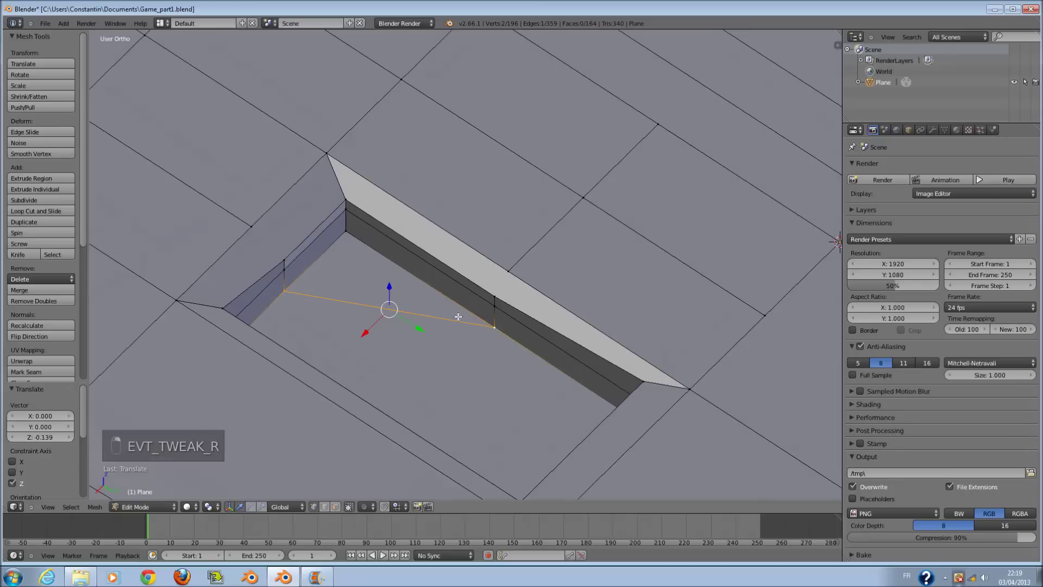
key(g)
right_click(463, 361)
drag(405, 320, 418, 344)
key(g)
click(378, 357)
Move the corner vertex at the pit's base inward, shifting it 0.146 along Y and raising it 0.222 along Z.
right_click(347, 239)
key(g)
click(367, 284)
middle_drag(367, 285, 451, 236)
drag(418, 286, 466, 318)
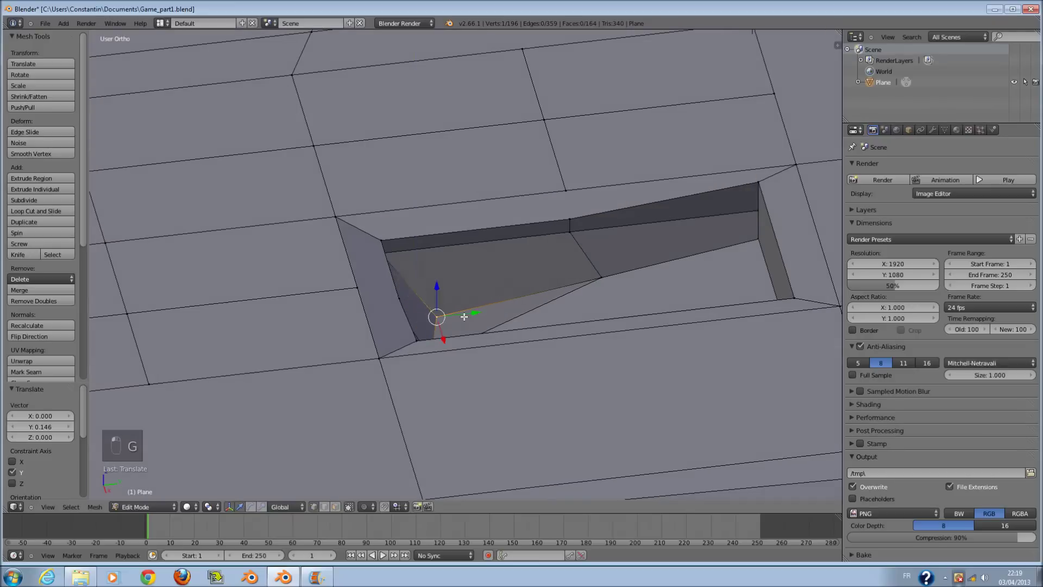
click(437, 289)
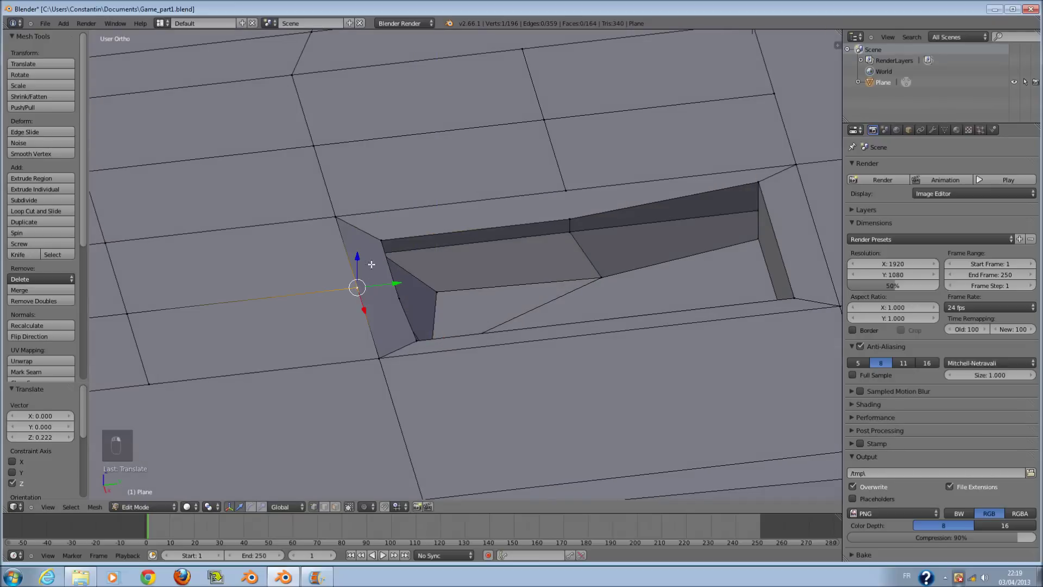
Freely reposition the midpoint vertex on the pit's outer rim and the upper wall vertex near the same corner.
key(g)
click(395, 254)
middle_drag(395, 254, 492, 286)
right_click(487, 215)
key(g)
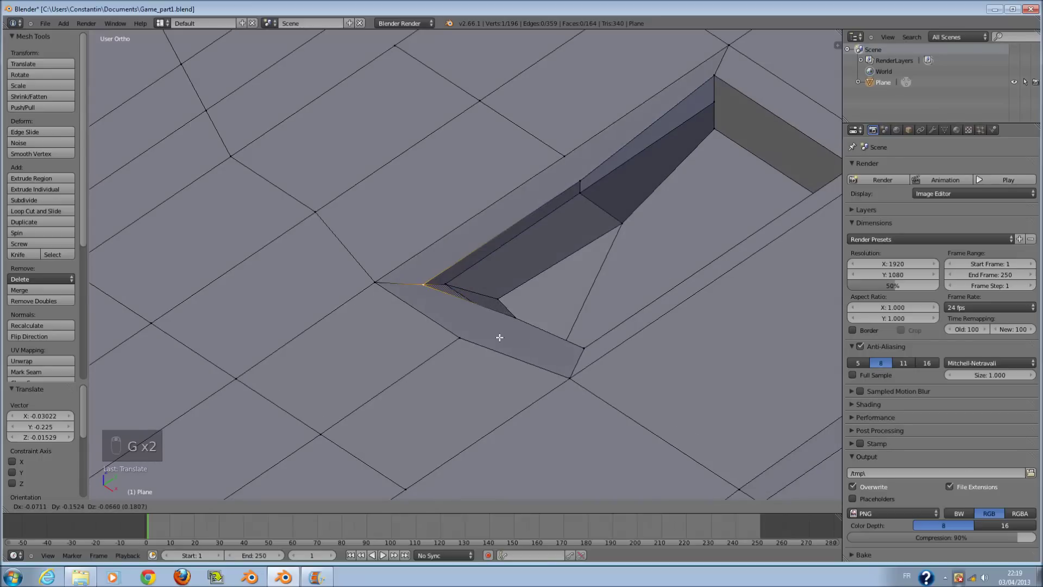
click(498, 330)
middle_drag(498, 328, 448, 312)
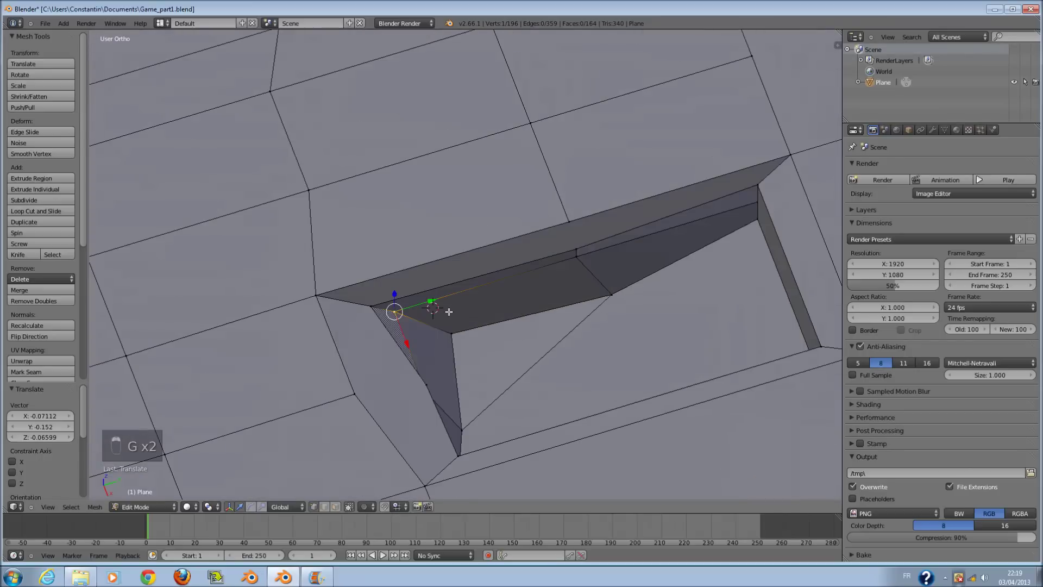
Reposition the wall vertices around the pit's reshaped corner to make its outline more irregular.
drag(432, 301, 437, 347)
middle_drag(436, 347, 563, 260)
key(g)
right_click(500, 330)
key(g)
click(522, 329)
Nudge further vertices of the pit's walls with short moves to roughen their shape.
drag(558, 244, 561, 232)
middle_drag(559, 274, 594, 258)
shift+middle_drag(727, 222, 571, 322)
scroll(498, 328, up, 1)
drag(579, 259, 585, 276)
middle_drag(607, 283, 635, 270)
drag(560, 256, 574, 253)
middle_drag(577, 253, 643, 242)
shift+middle_drag(593, 197, 612, 246)
scroll(590, 277, up, 2)
Fine-tune the selected pit vertex with separate moves along Y and along Z.
middle_drag(597, 293, 593, 249)
key(g)
key(y)
click(602, 284)
key(g)
key(z)
click(551, 304)
key(g)
key(z)
drag(565, 246, 565, 245)
middle_drag(565, 247, 329, 222)
Save over Game_part1.blend from Object Mode, check the pit in the whole terrain, and return to Edit Mode.
key(Tab)
key(ctrl+s)
click(465, 265)
scroll(526, 281, down, 5)
key(ctrl+s)
click(346, 291)
scroll(386, 272, down, 6)
key(ctrl+s)
click(456, 264)
key(Tab)
shift+scroll(540, 371, down, 3)
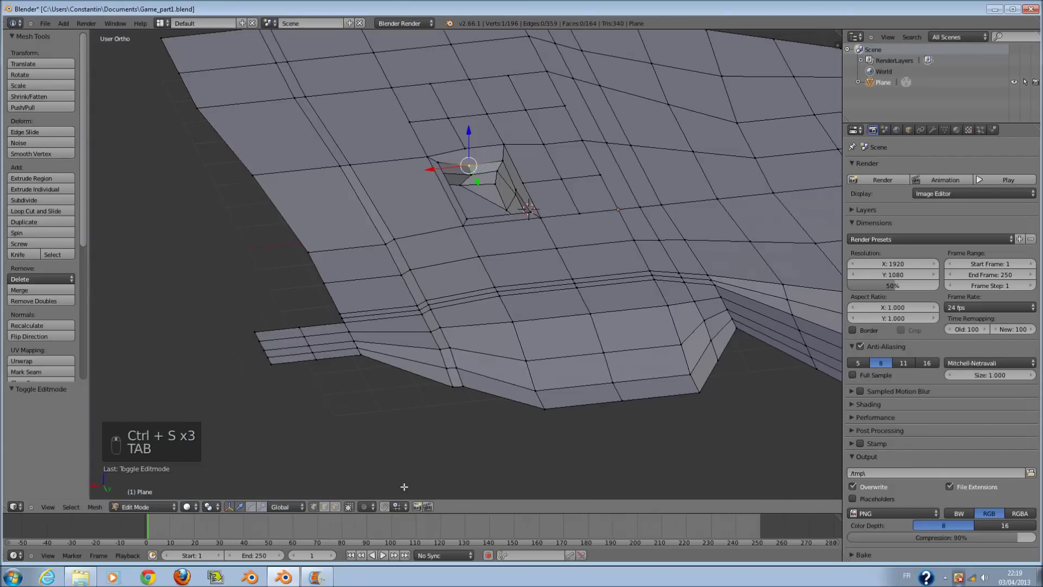
Switch to face selection and save over Game_part1.blend from Object Mode.
click(337, 506)
ctrl+scroll(482, 447, up, 5)
middle_drag(482, 447, 466, 378)
scroll(465, 378, up, 5)
middle_drag(449, 343, 484, 372)
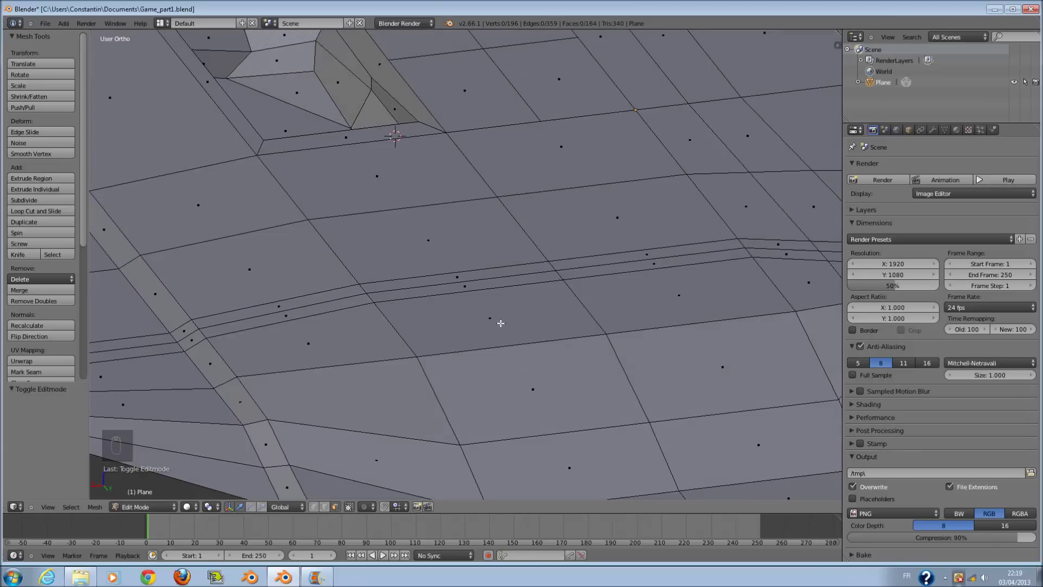
mouse_move(499, 327)
middle_down()
mouse_move(498, 349)
mouse_move(515, 350)
mouse_move(481, 338)
mouse_move(488, 318)
middle_up()
key(Tab)
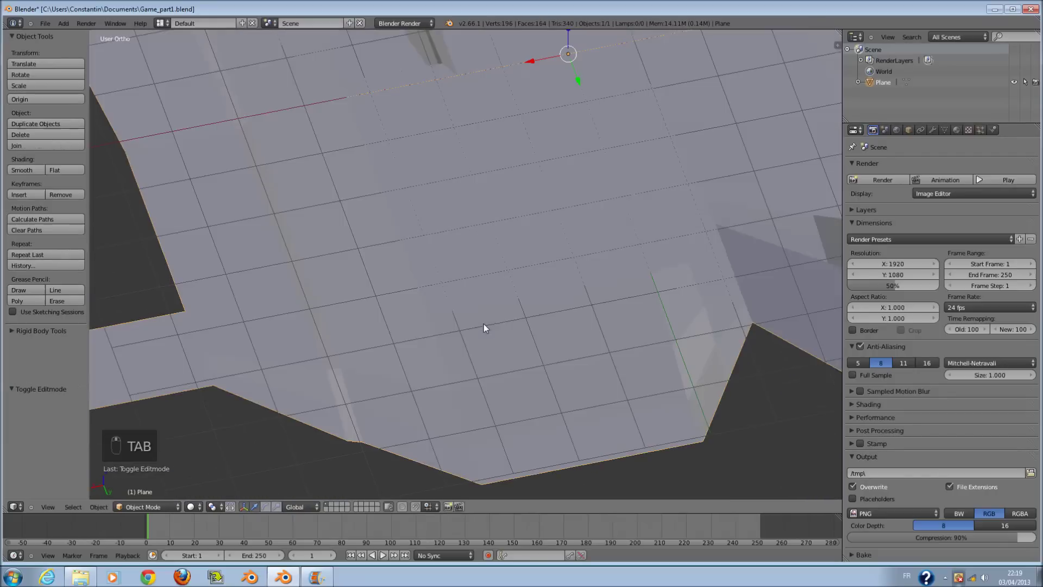
key(ctrl+s)
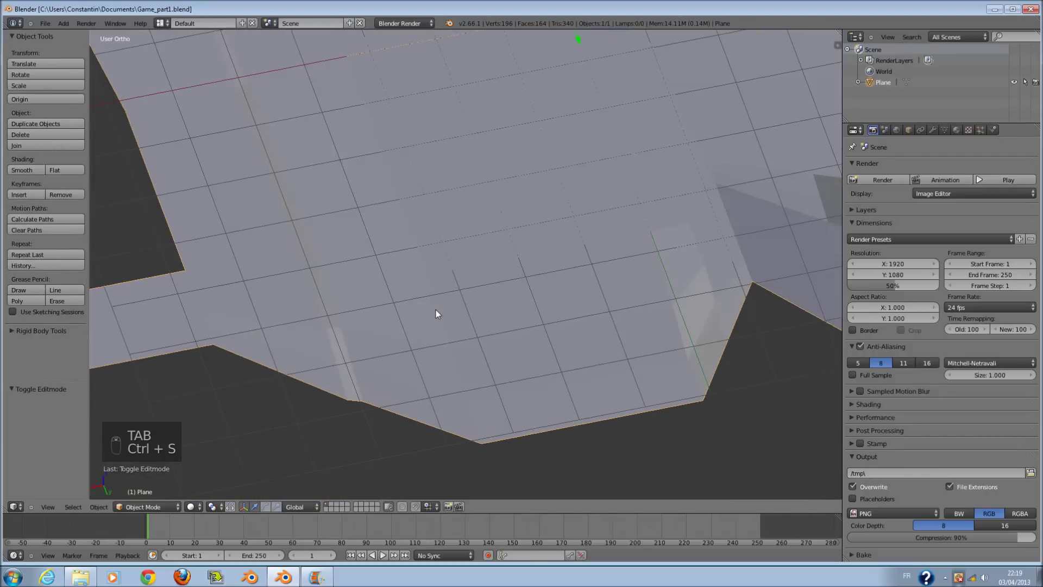
Select a sloped face of the terrain's lowered front section and show the mesh from above in wireframe.
scroll(485, 304, down, 1)
middle_drag(485, 304, 488, 342)
key(Tab)
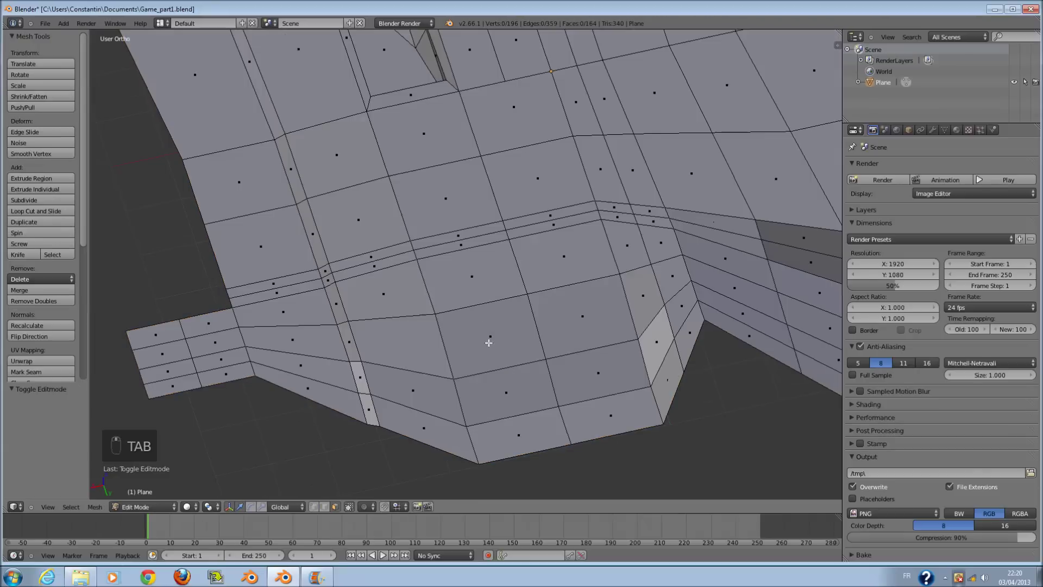
right_click(413, 385)
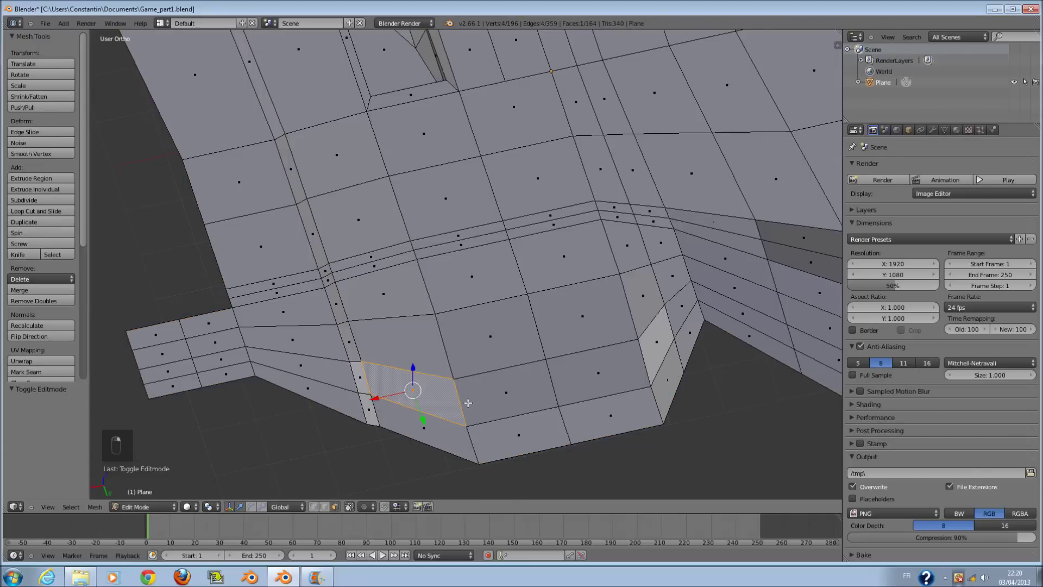
middle_drag(468, 402, 462, 415)
key(KP_7)
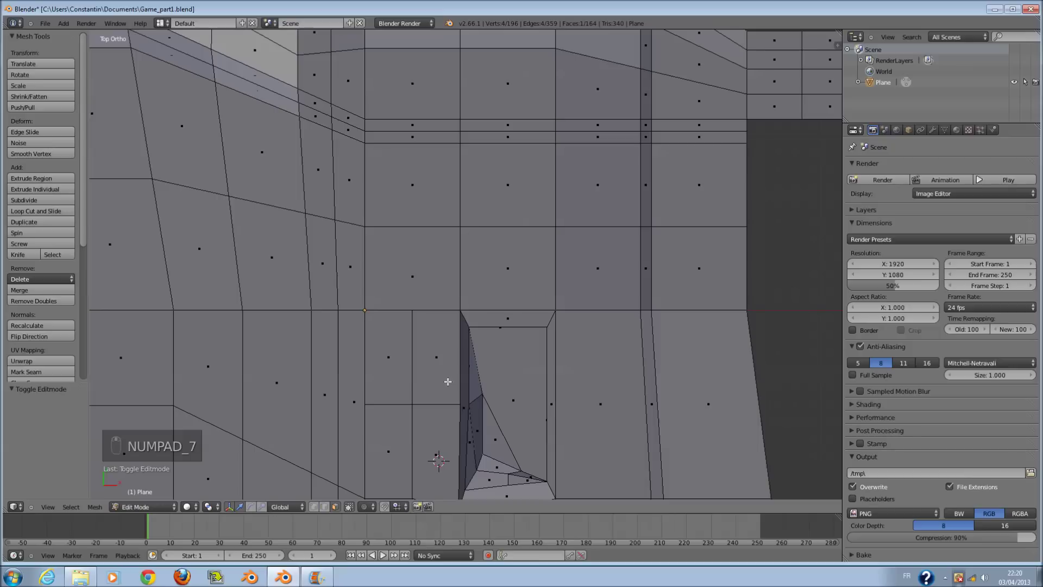
scroll(510, 304, down, 4)
key(z)
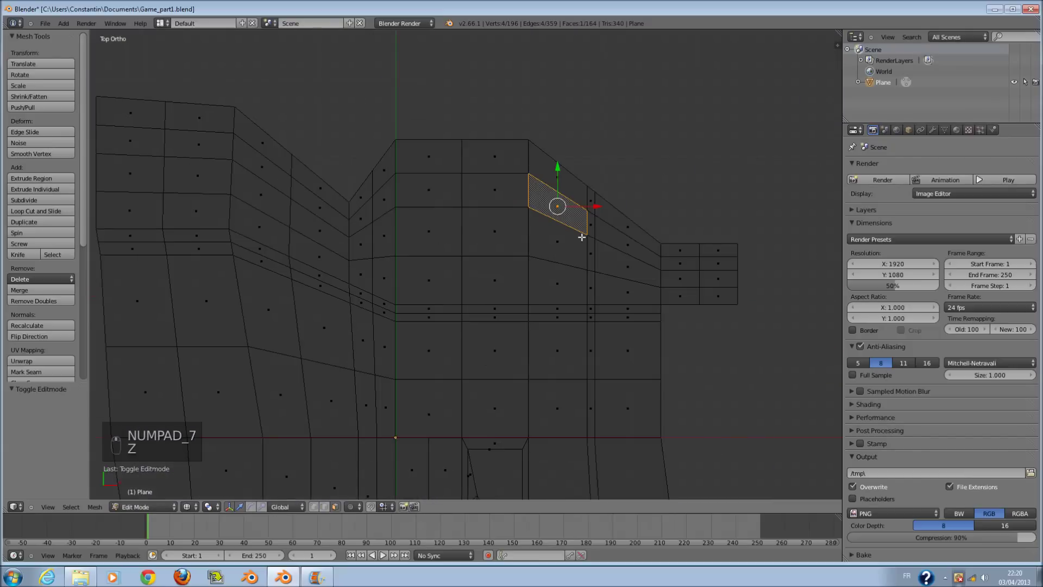
Circle-select all faces of the lowered front section with its side strip and move them about -1.023 along X.
key(a)
key(a)
key(a)
key(a)
key(a)
shift+scroll(581, 242, up, 1)
scroll(561, 250, down, 1)
key(c)
scroll(561, 256, down, 3)
mouse_move(561, 259)
mouse_down()
mouse_move(573, 267)
mouse_move(557, 293)
mouse_move(577, 285)
mouse_move(496, 299)
mouse_up()
right_click(564, 299)
key(c)
right_click(492, 292)
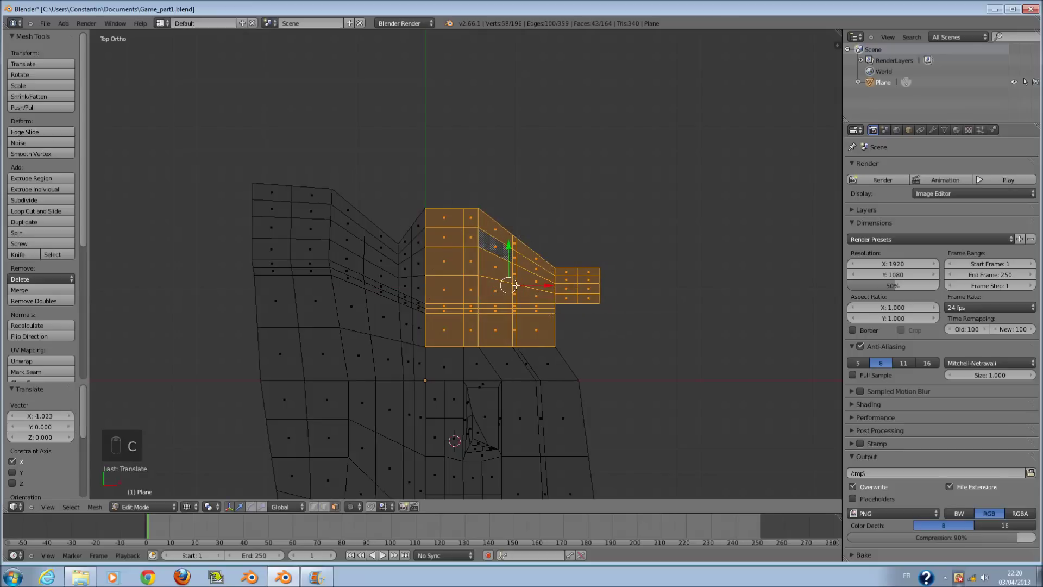
Adjust the selection at the section's inner column, nudge it slightly along X, and save over Game_part1.blend.
key(c)
drag(432, 257, 425, 287)
right_click(426, 288)
drag(494, 286, 493, 285)
key(Tab)
scroll(521, 293, up, 2)
key(ctrl+s)
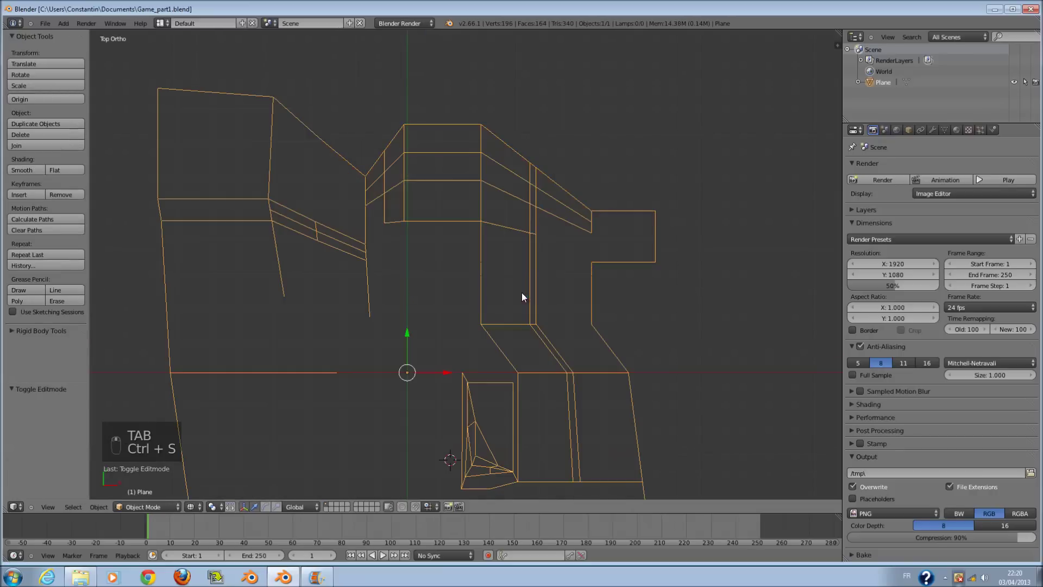
Return to solid shading in Edit Mode and select the sloped front face beside the narrow strip.
click(521, 292)
key(z)
key(Tab)
right_click(519, 162)
key(KP_3)
key(z)
mouse_move(534, 178)
middle_down()
mouse_move(625, 261)
mouse_move(717, 304)
middle_up()
key(z)
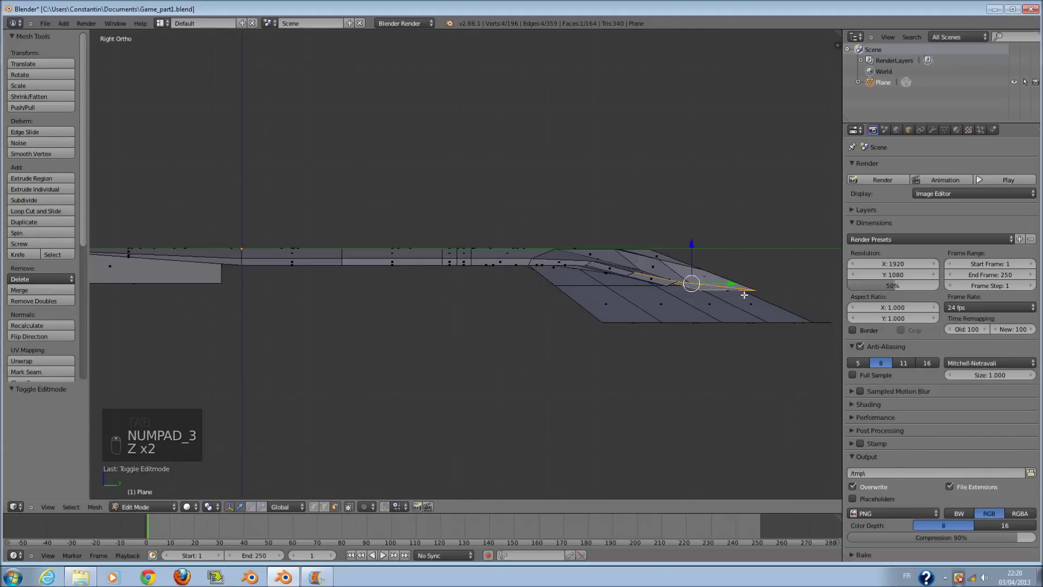
scroll(720, 341, up, 5)
middle_drag(720, 341, 637, 353)
scroll(460, 428, down, 2)
scroll(462, 419, up, 1)
scroll(461, 418, up, 1)
middle_drag(459, 421, 541, 408)
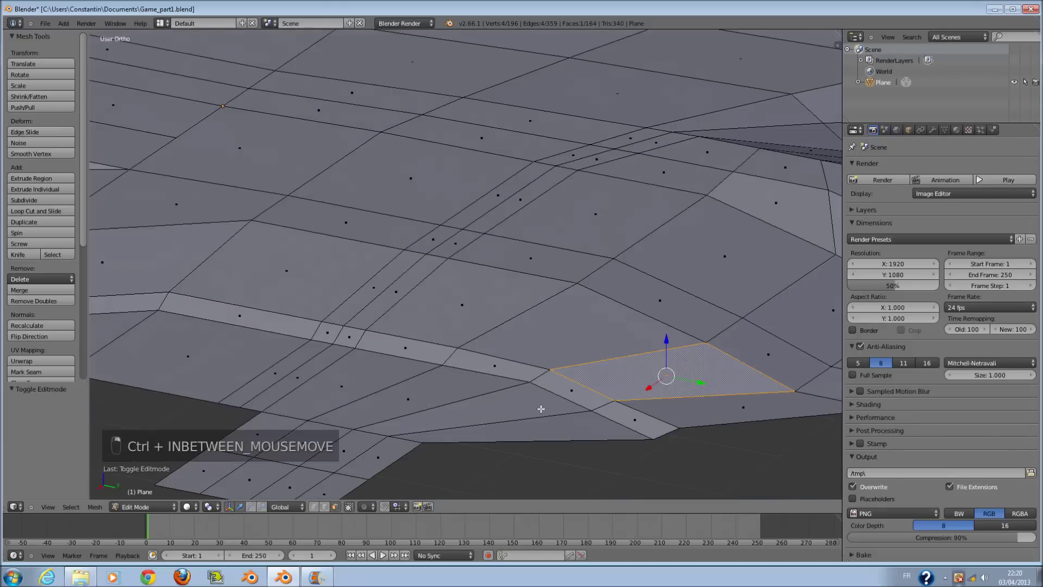
Extrude the selected sloped face in place and scale the new face to about 0.846.
ctrl+scroll(539, 407, up, 6)
key(KP_7)
shift+middle_drag(463, 396, 400, 400)
key(KP_Decimal)
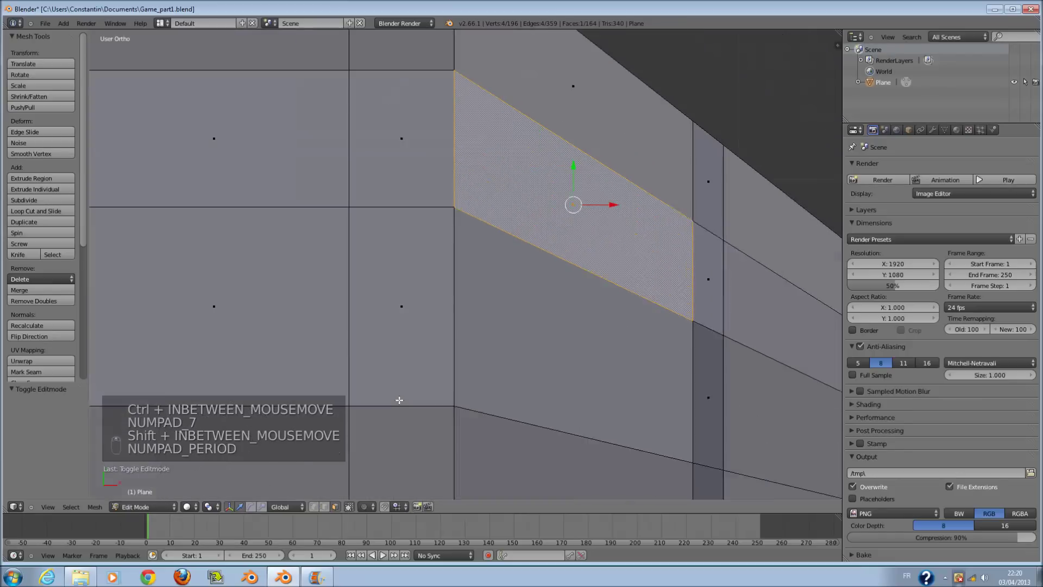
key(e)
right_click(575, 375)
key(s)
click(661, 382)
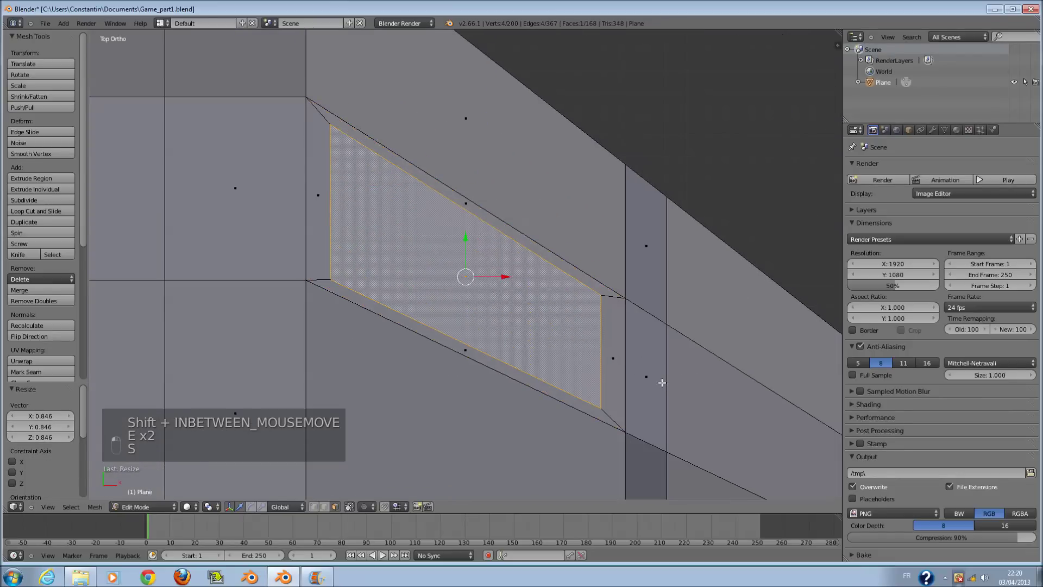
Rotate the inset face about -12.7° and scale it to about 0.457 along X.
key(r)
click(672, 321)
key(s)
key(x)
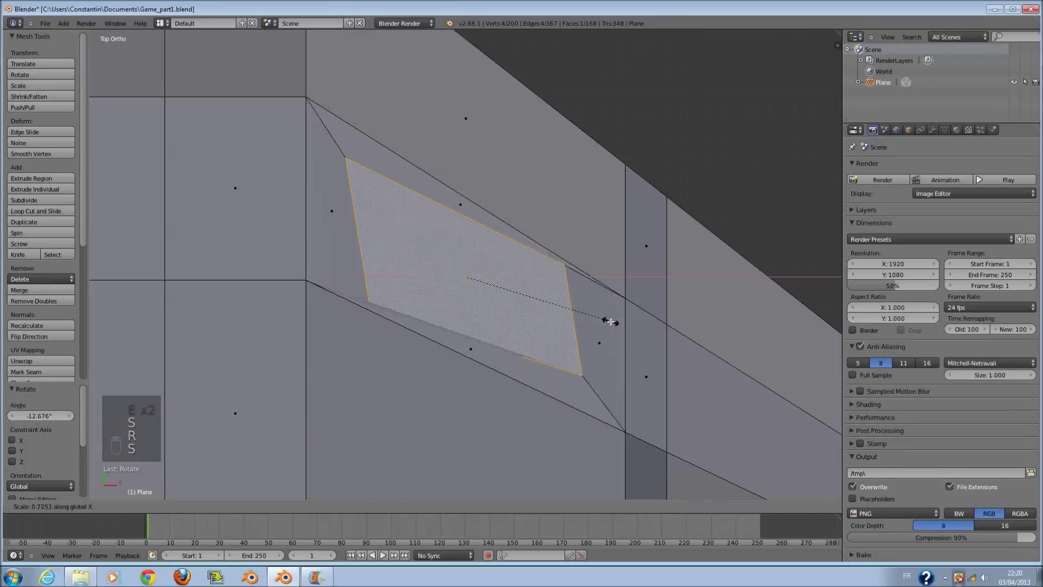
click(554, 310)
Abandon a rotation around Y and rotate the inset face about 7.9° around Z.
key(r)
key(y)
right_click(612, 315)
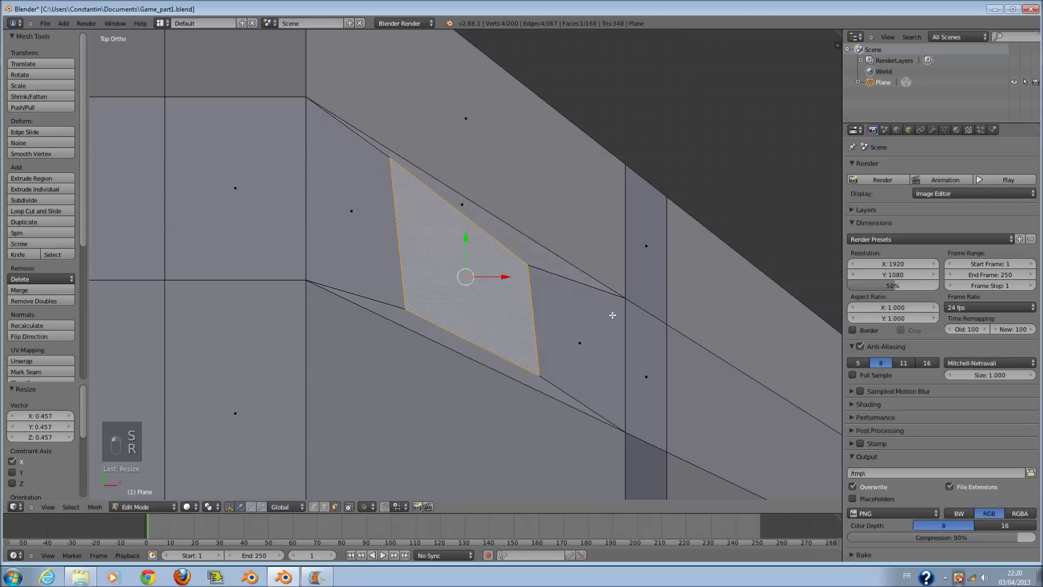
key(r)
key(z)
click(687, 296)
key(KP_3)
middle_drag(680, 298, 446, 380)
Try to reshape the inset face by freely moving its individual corner vertices.
right_click(416, 163)
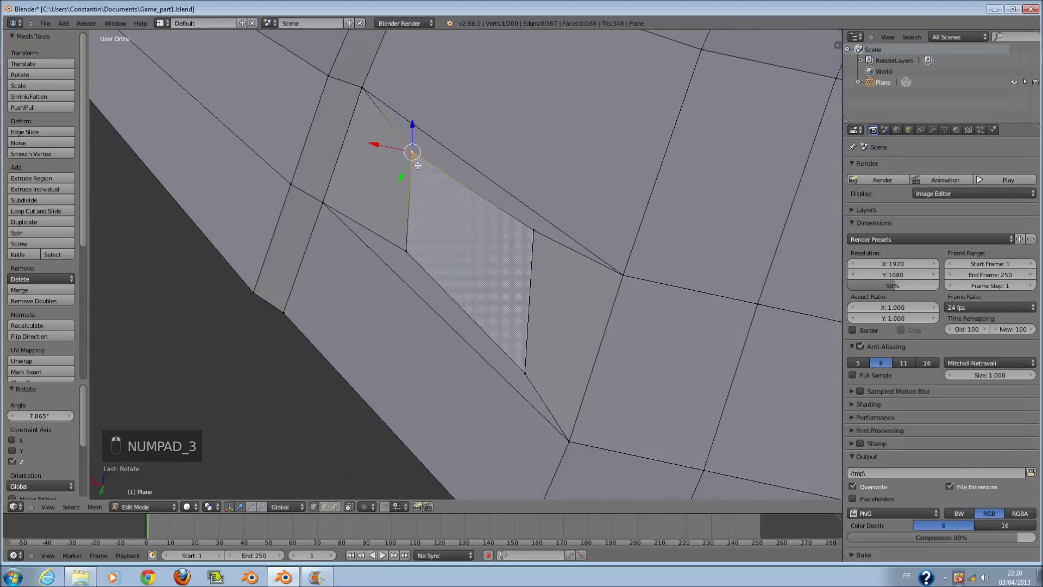
key(g)
click(451, 226)
key(g)
key(g)
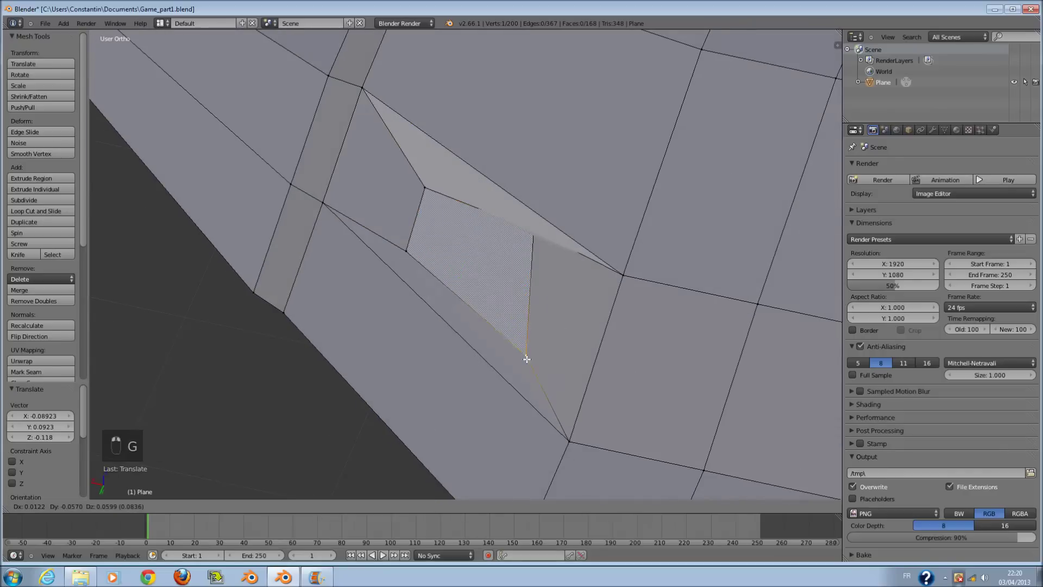
right_click(533, 326)
key(g)
click(524, 297)
mouse_move(524, 297)
middle_down()
mouse_move(500, 257)
mouse_move(528, 251)
mouse_move(521, 288)
middle_up()
key(z)
right_click(534, 269)
key(z)
drag(538, 238, 539, 235)
click(539, 235)
middle_drag(531, 240, 538, 429)
Undo the series of corner vertex moves on the inset face.
key(ctrl+z)
key(ctrl+z)
key(ctrl+z)
key(ctrl+z)
key(ctrl+z)
key(ctrl+z)
key(ctrl+z)
key(ctrl+z)
key(ctrl+z)
Move the inset's lower corner vertex, and shift the surrounding slope corner by about 0.02 in X, 0.20 in Y and -0.14 in Z.
right_click(550, 364)
click(540, 433)
drag(534, 420, 541, 350)
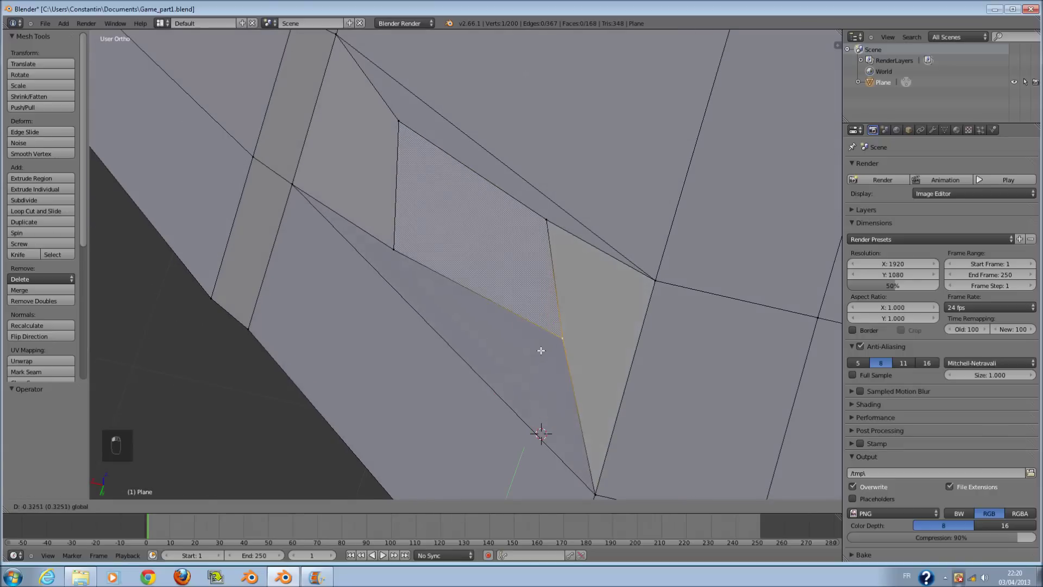
click(540, 350)
right_click(293, 184)
key(g)
click(296, 270)
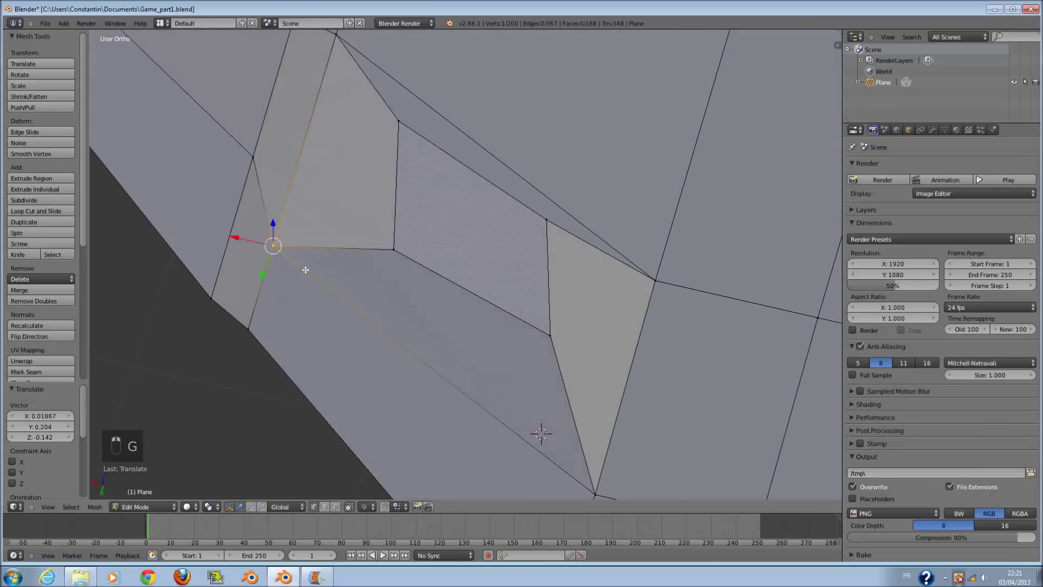
Reposition two further corner vertices of the inset to sink the recess into the slope.
middle_drag(296, 270, 342, 249)
right_click(350, 167)
key(g)
click(382, 202)
middle_drag(382, 203, 427, 209)
right_click(500, 227)
key(g)
click(500, 242)
key(g)
click(531, 269)
Nudge the inset's two corners nearest the narrow strip, the first by about 0.07 in X, the second by about -0.04 in Z.
right_click(404, 271)
key(g)
click(378, 276)
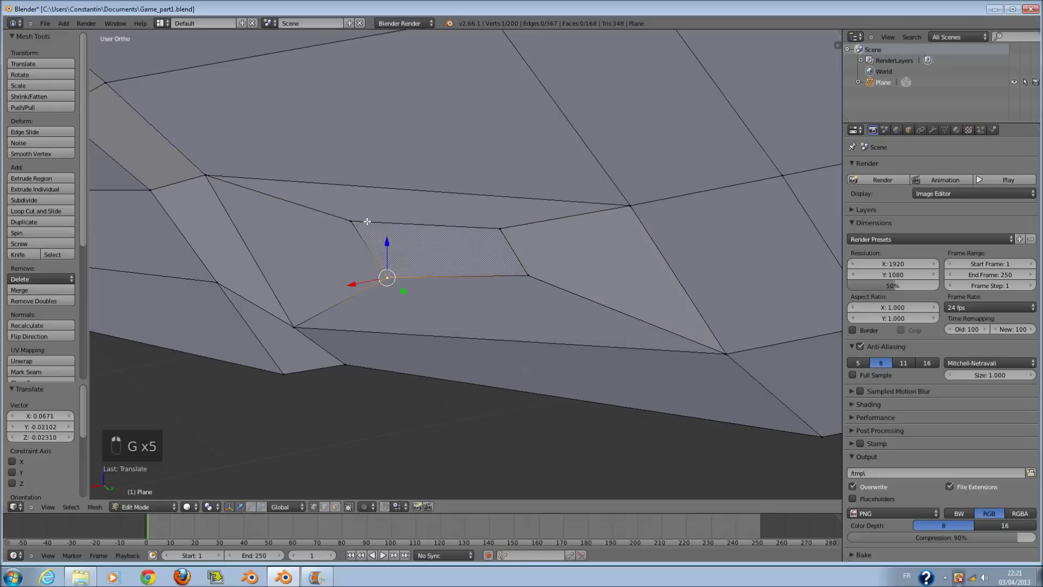
right_click(356, 224)
key(g)
click(362, 239)
middle_drag(388, 242, 488, 245)
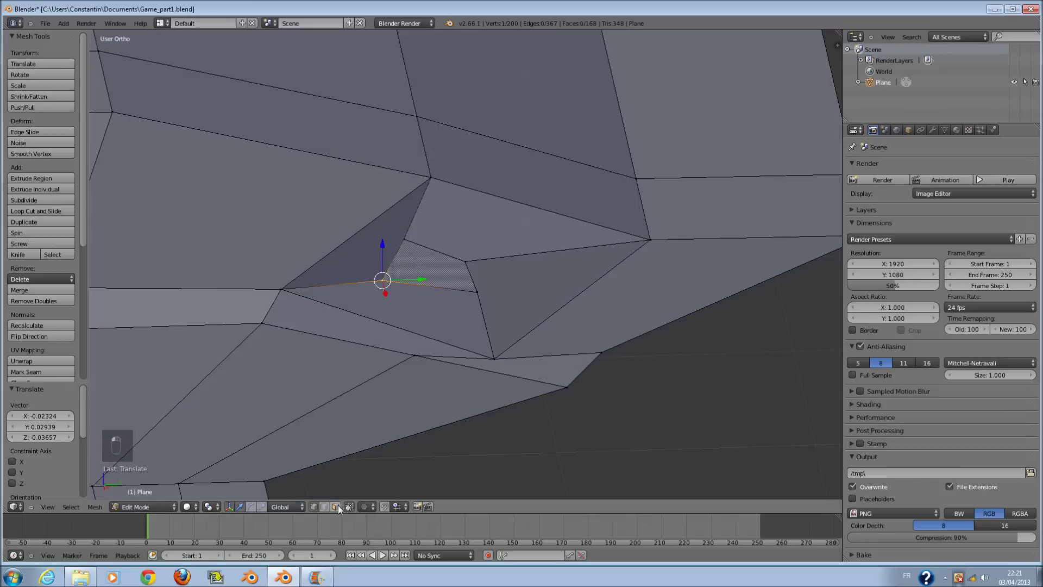
Select the inset face, rotate it in the right view to tilt it steeper, and scale it to about 0.651 along Z.
middle_drag(418, 267, 313, 295)
key(x)
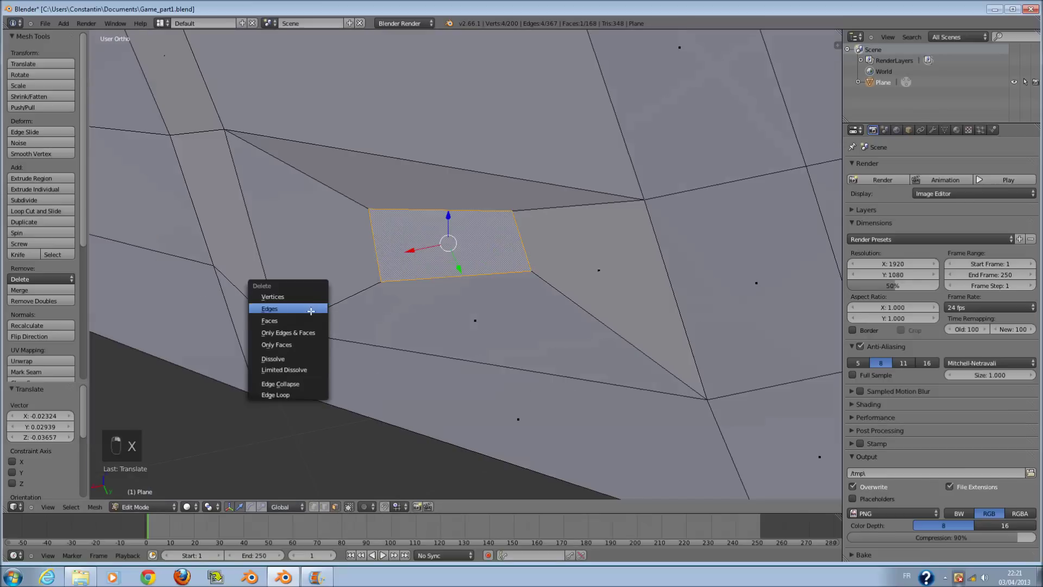
key(KP_1)
key(z)
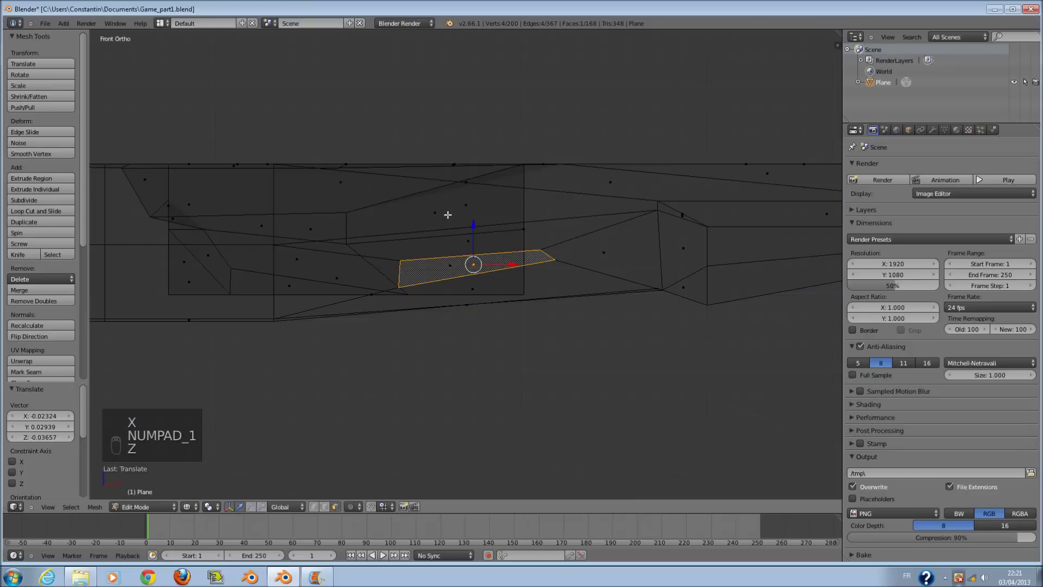
key(KP_2)
key(KP_3)
key(r)
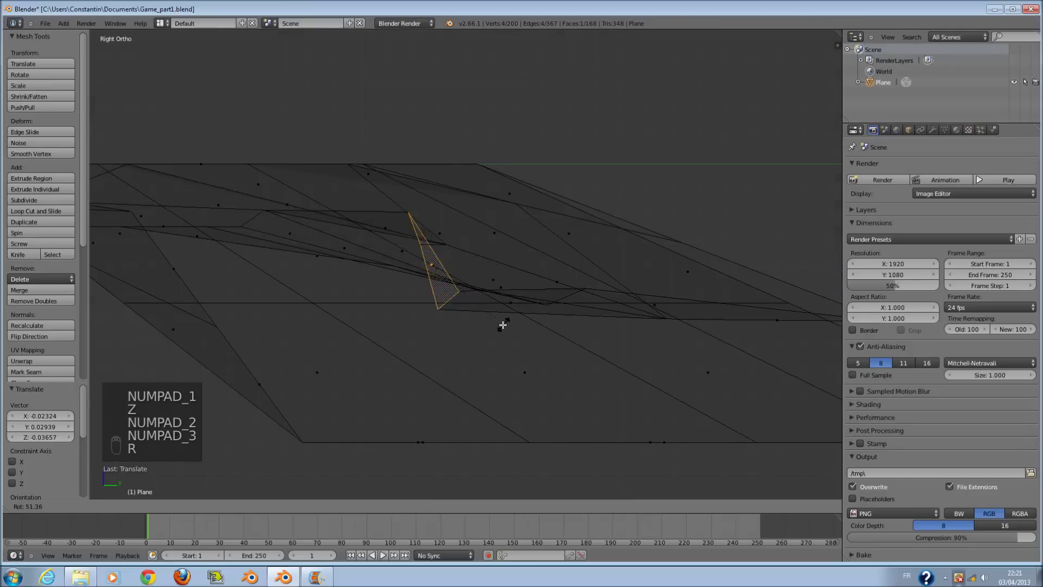
click(474, 332)
key(s)
key(z)
click(447, 314)
middle_drag(449, 307, 358, 284)
key(z)
scroll(561, 219, up, 1)
middle_drag(561, 219, 569, 213)
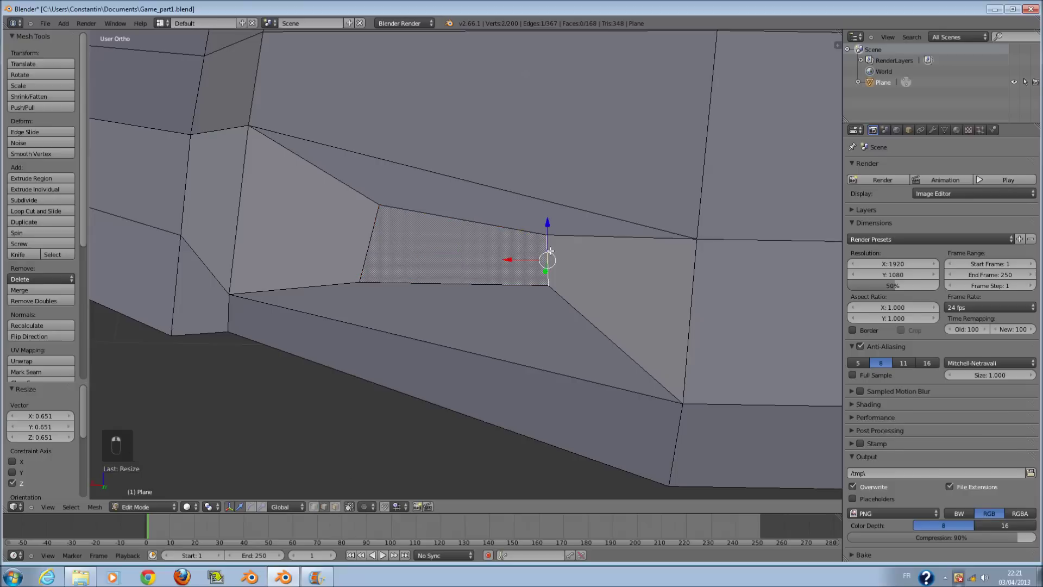
Examine the recess within the surrounding terrain in perspective from Object Mode, and return to Edit Mode.
key(ctrl+a)
key(ctrl+a)
key(ctrl+KP_0)
key(KP_Decimal)
scroll(466, 127, down, 5)
middle_drag(408, 214, 155, 120)
key(Tab)
key(KP_Decimal)
middle_drag(324, 223, 424, 280)
key(Tab)
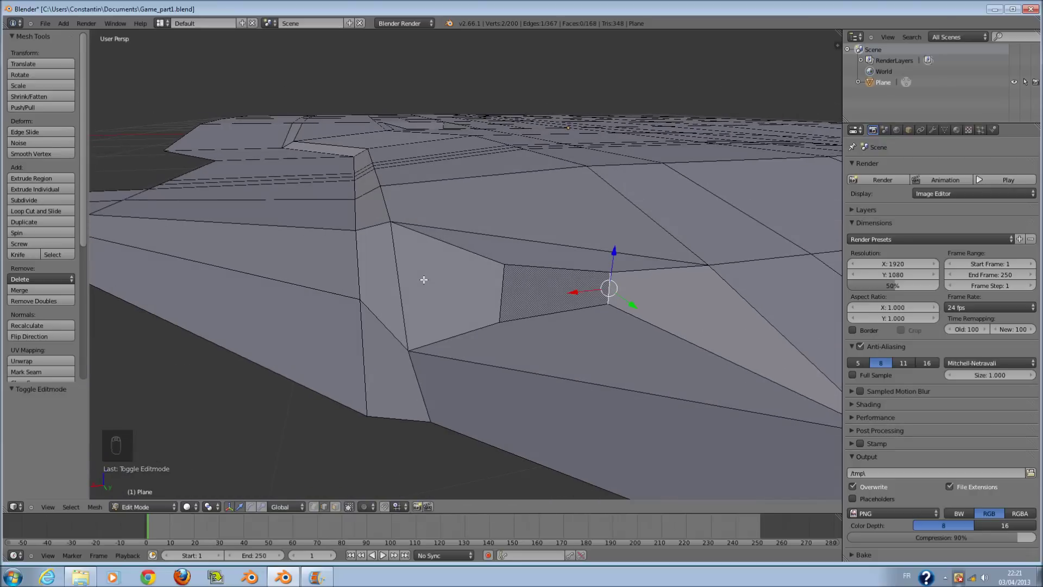
Select a side edge of the recess face, set the plane as the active camera object, and frame the recess in perspective.
alt+right_click(516, 259)
right_click(623, 292)
key(ctrl+KP_0)
key(KP_Decimal)
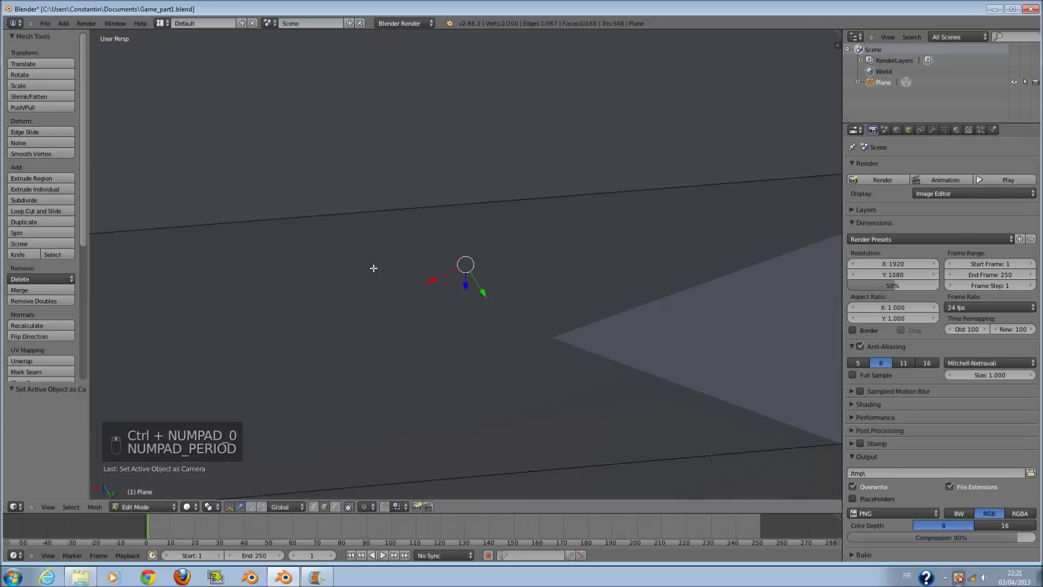
middle_drag(374, 267, 475, 332)
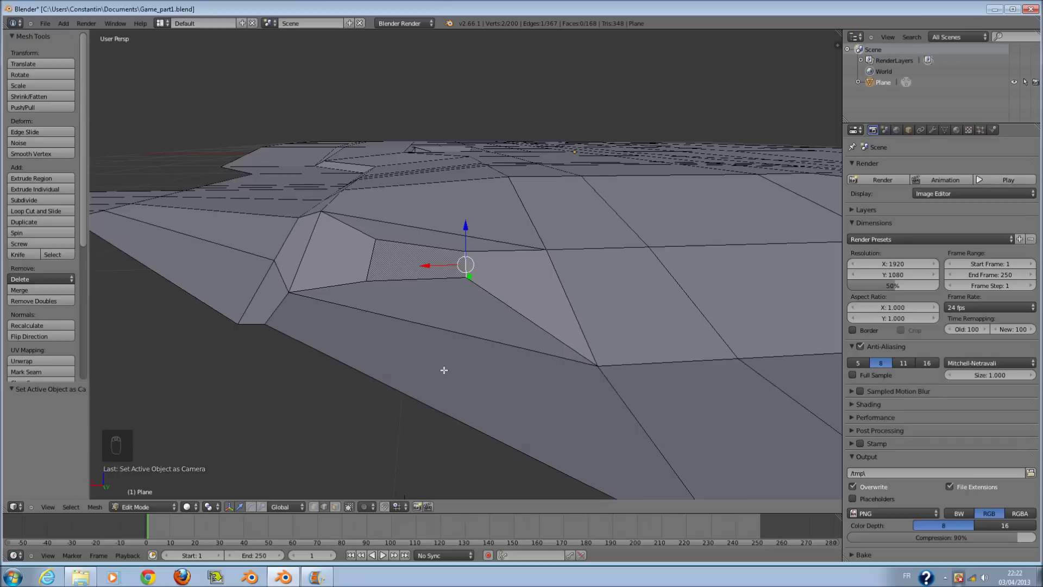
Try to align the camera to the current view of the recess, and undo the alignment.
key(ctrl+alt+KP_0)
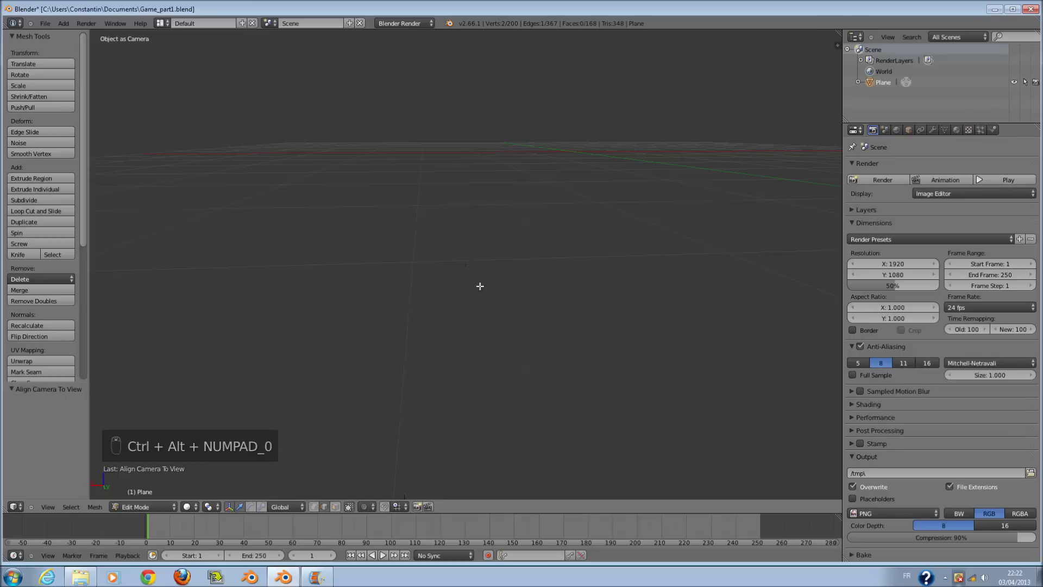
key(Tab)
middle_drag(540, 349, 614, 344)
key(ctrl+z)
Check the recess up close, return to Edit Mode, and set the plane as the active camera object again.
scroll(491, 300, up, 4)
middle_drag(491, 300, 352, 328)
key(Tab)
scroll(440, 307, up, 2)
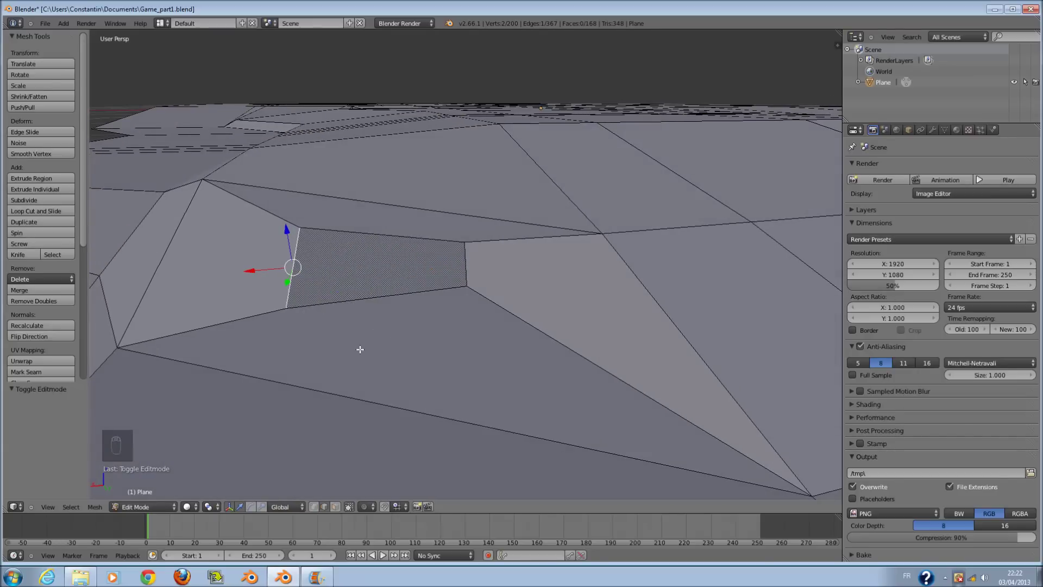
key(ctrl+KP_0)
key(KP_0)
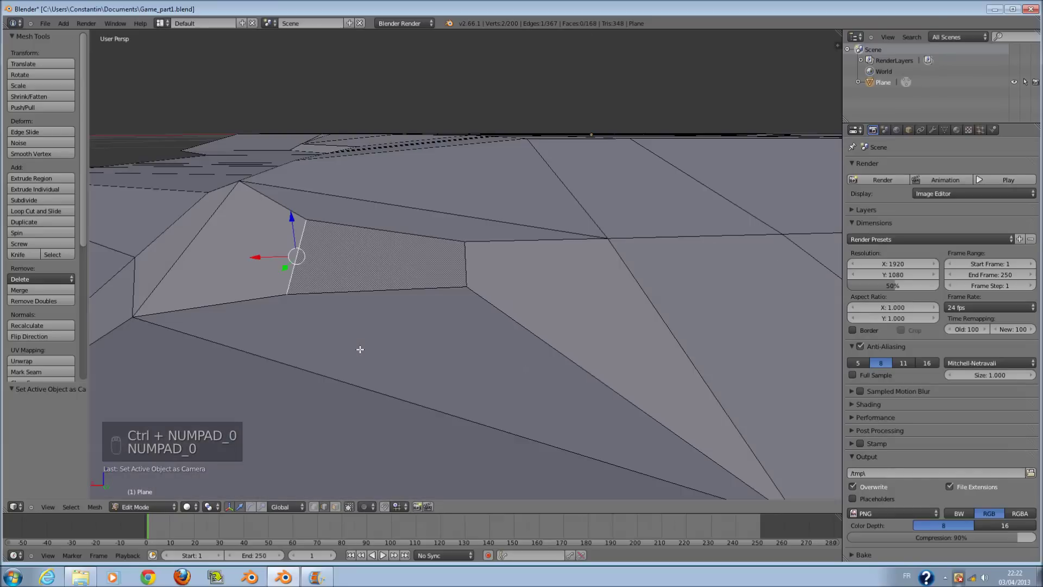
Straighten the selected side edge of the recess face by scaling it to 0 along the Y axis.
key(alt+KP_0)
key(s)
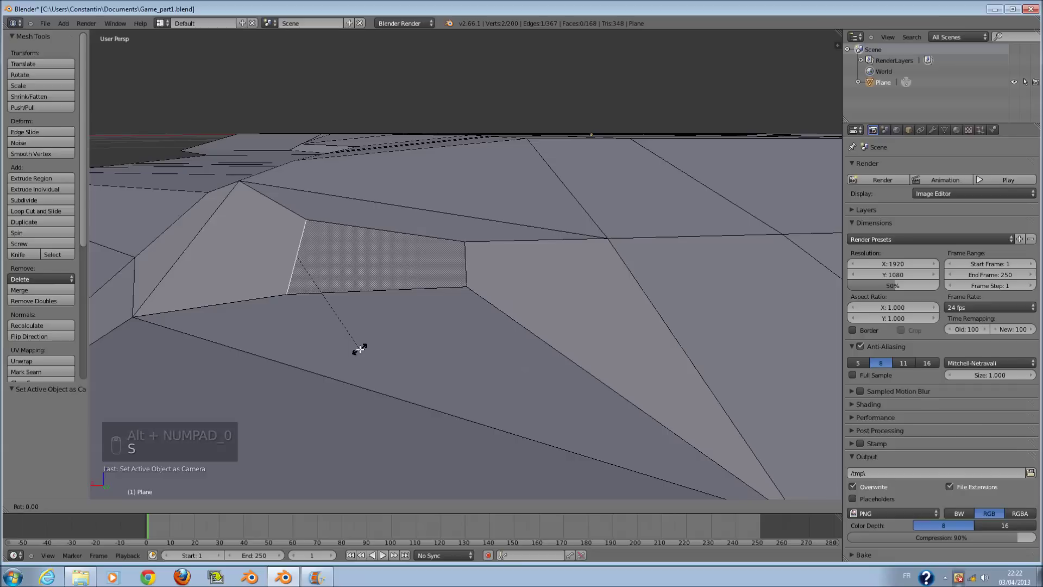
key(s)
text(0)
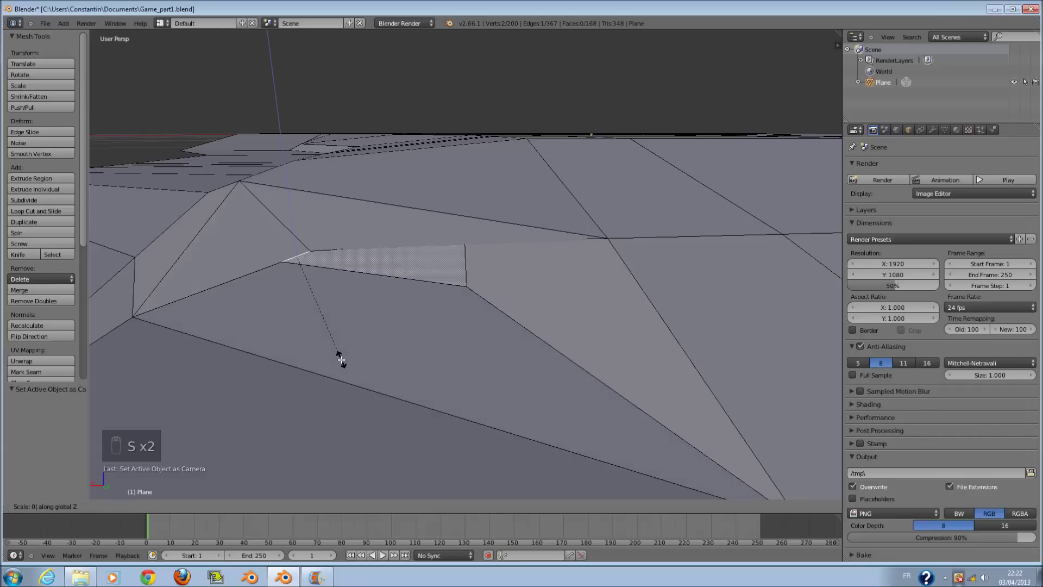
text(x)
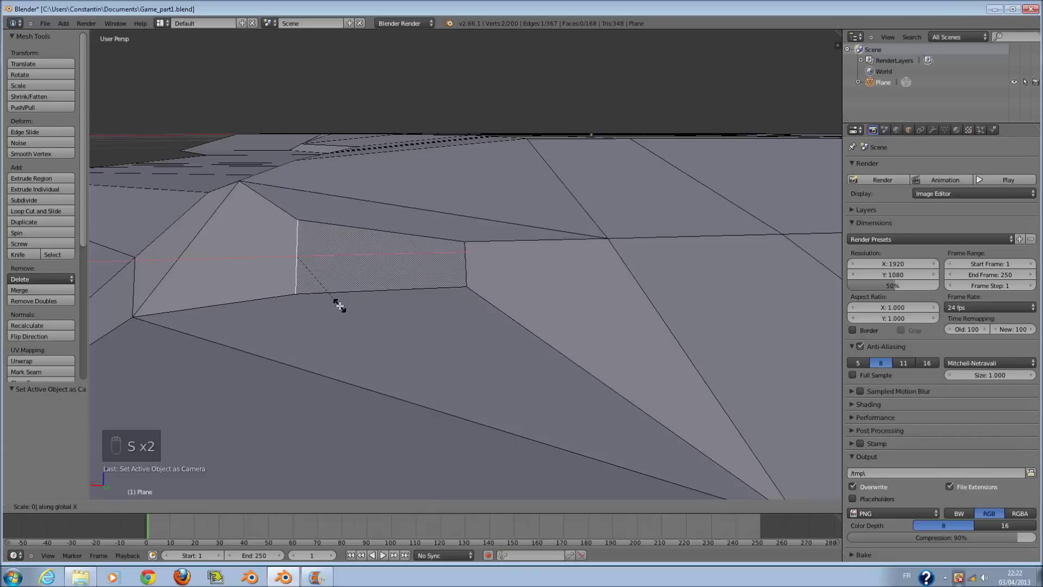
text(y)
click(338, 305)
Level the upper edge of the recess face by scaling it to 0 along the Z axis.
middle_drag(337, 305, 399, 301)
key(s)
key(z)
right_click(353, 326)
middle_drag(472, 298, 409, 227)
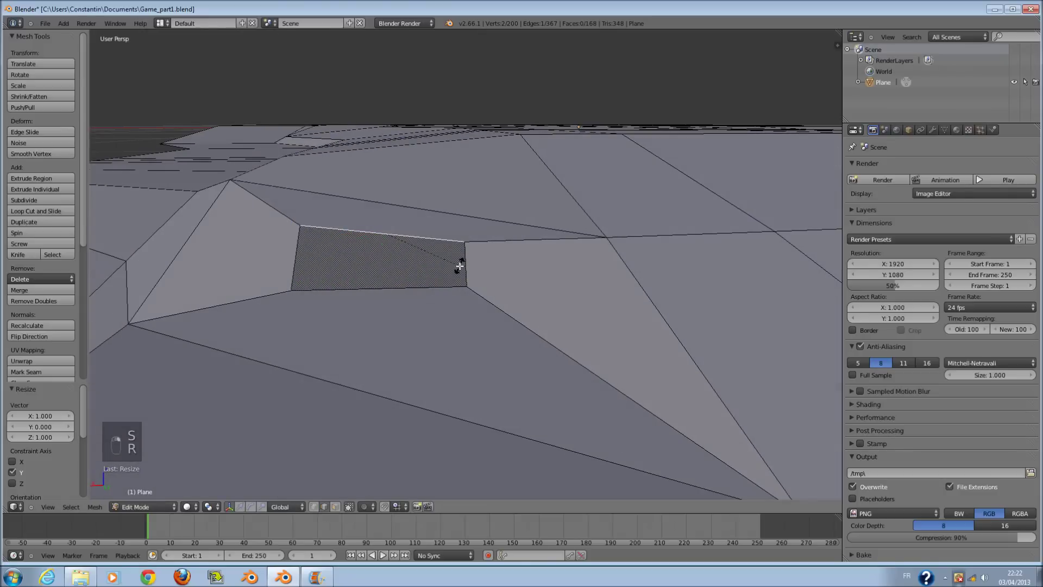
key(r)
key(0)
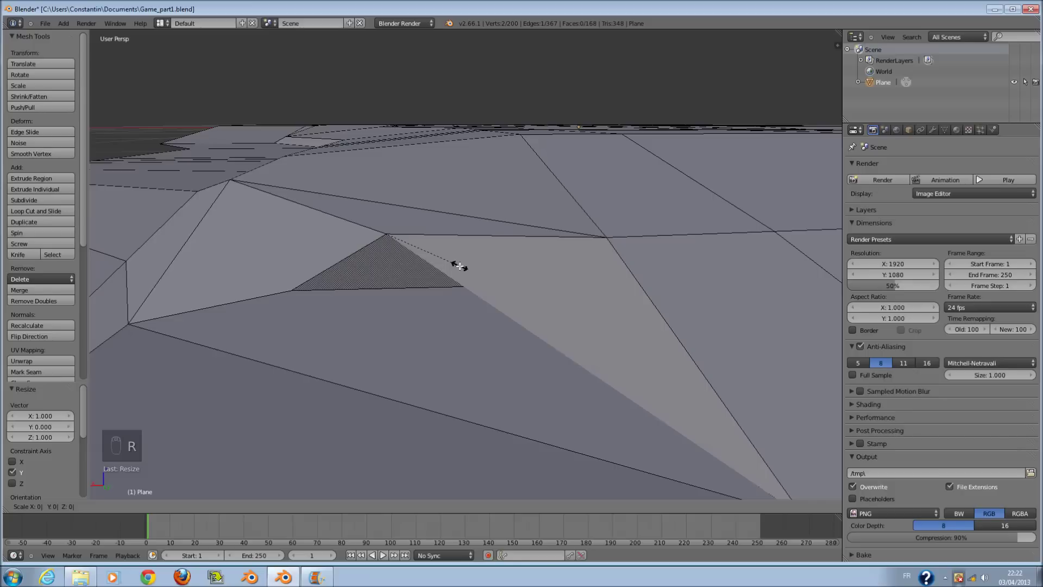
key(y)
key(x)
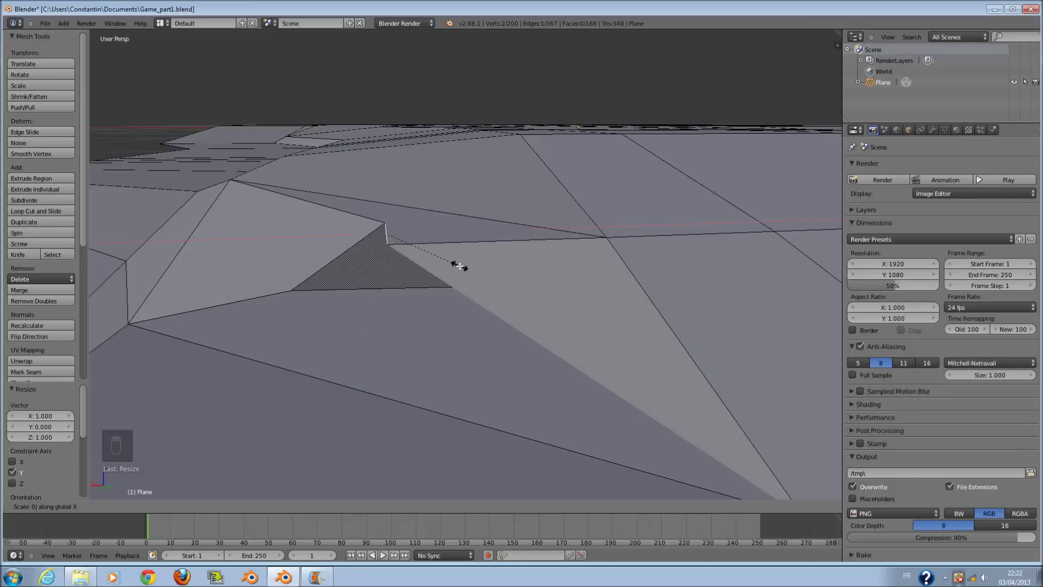
key(z)
click(460, 266)
Rotate the recess face's upper edge by about 12.56 degrees.
middle_drag(460, 266, 564, 311)
mouse_move(505, 313)
mouse_down()
mouse_move(521, 321)
mouse_move(508, 315)
mouse_up()
key(r)
click(519, 320)
middle_drag(519, 320, 496, 254)
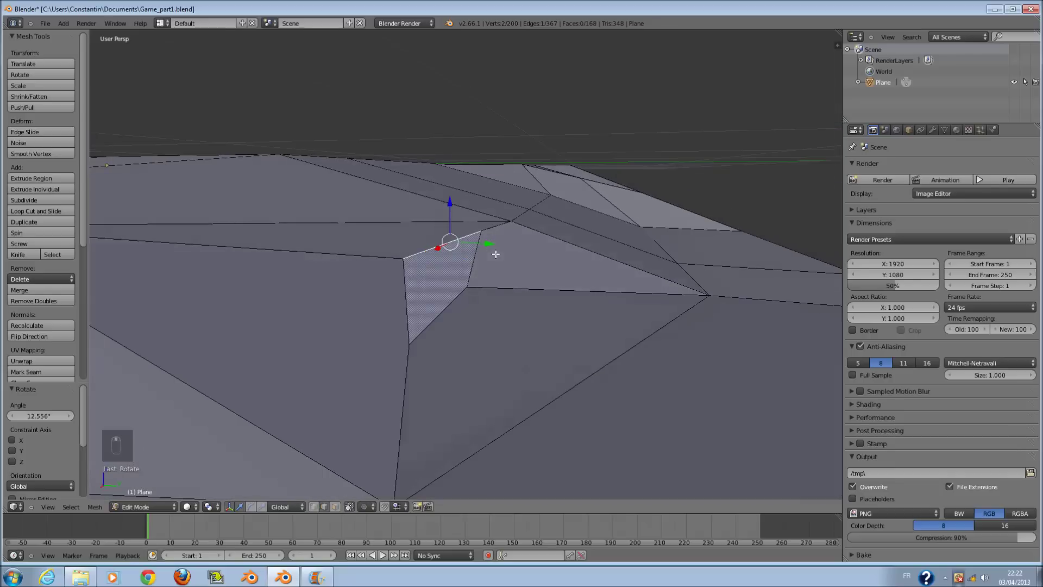
Select the recess face's lower edge and level it by scaling it to 0 along the Z axis.
middle_drag(444, 295, 396, 296)
key(r)
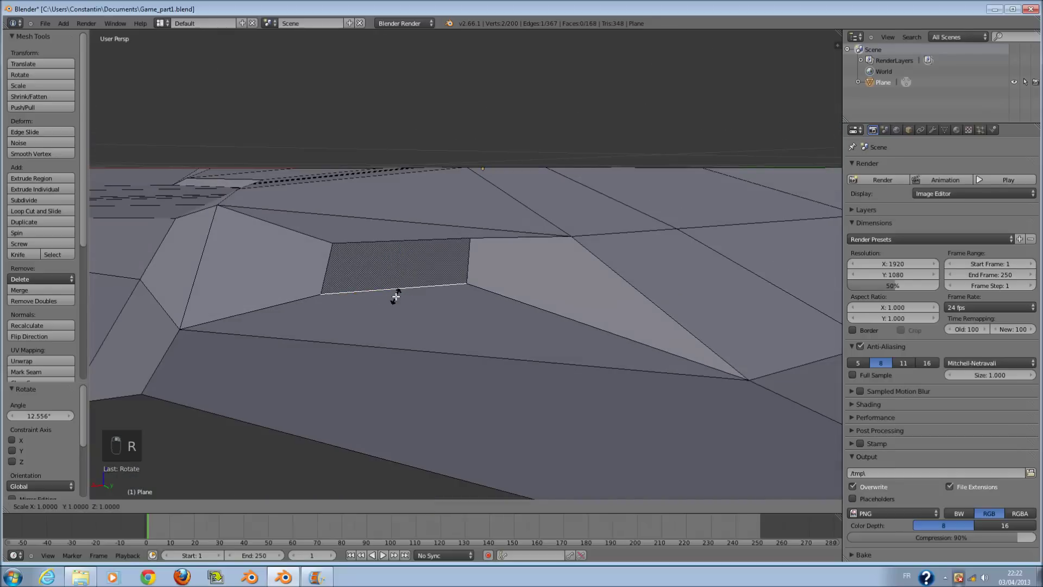
key(r)
key(r)
key(z)
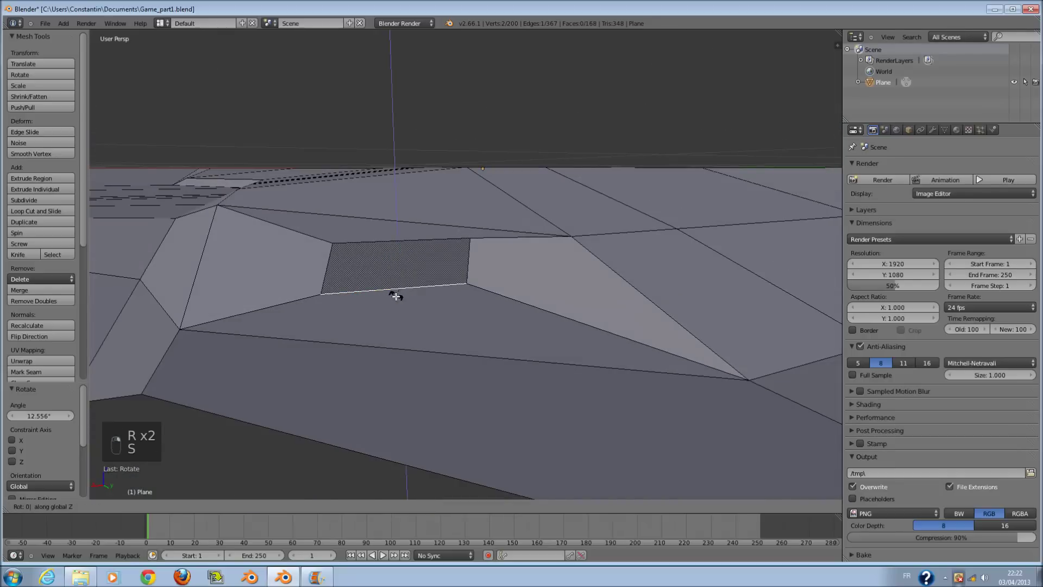
click(396, 296)
Select the recess face's side edge again and make it upright by scaling it to 0 along the X axis.
mouse_move(396, 296)
middle_down()
mouse_move(386, 312)
mouse_move(388, 300)
middle_up()
right_click(336, 273)
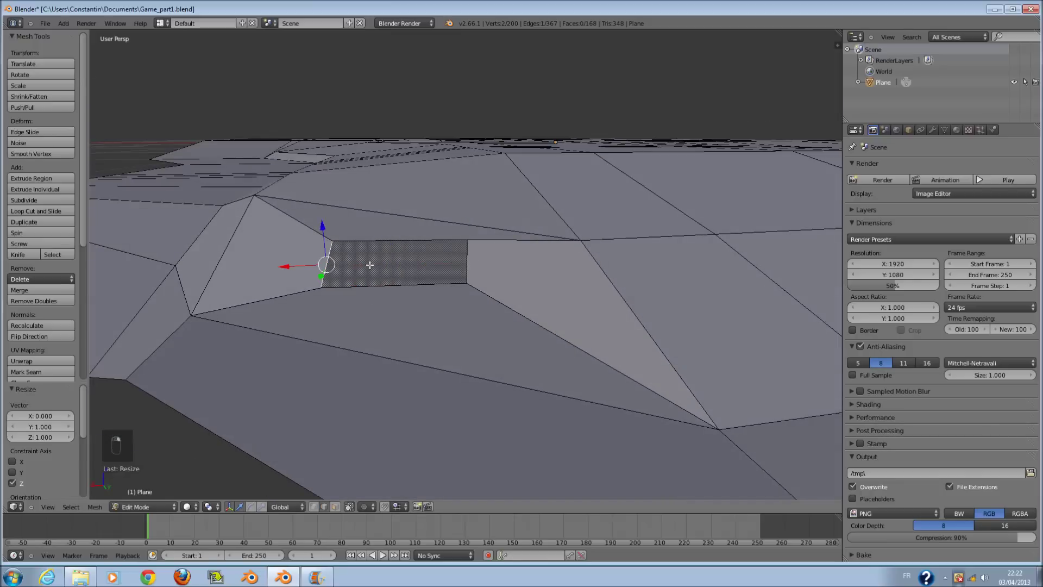
key(r)
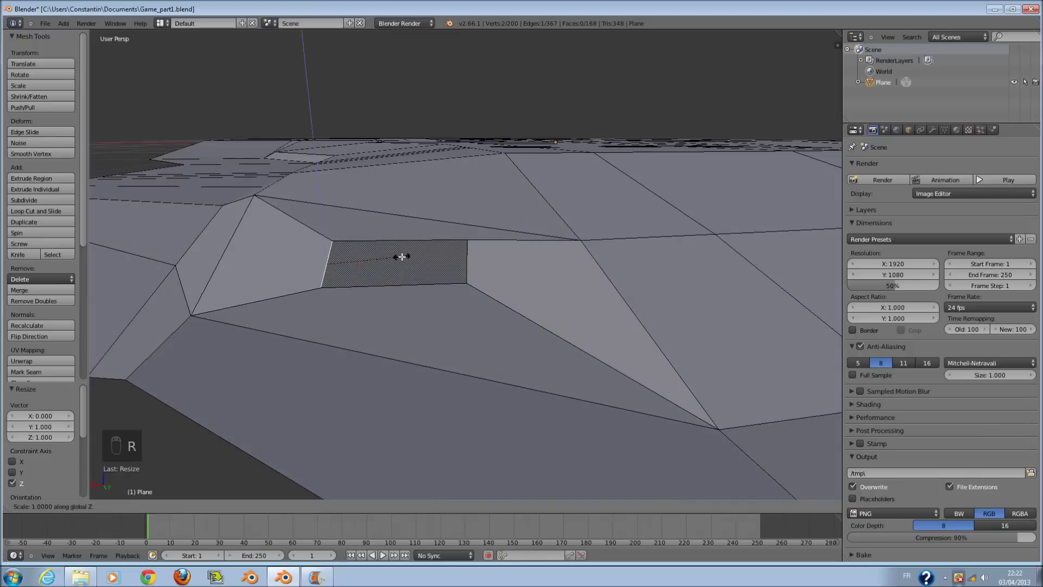
key(0)
key(y)
key(x)
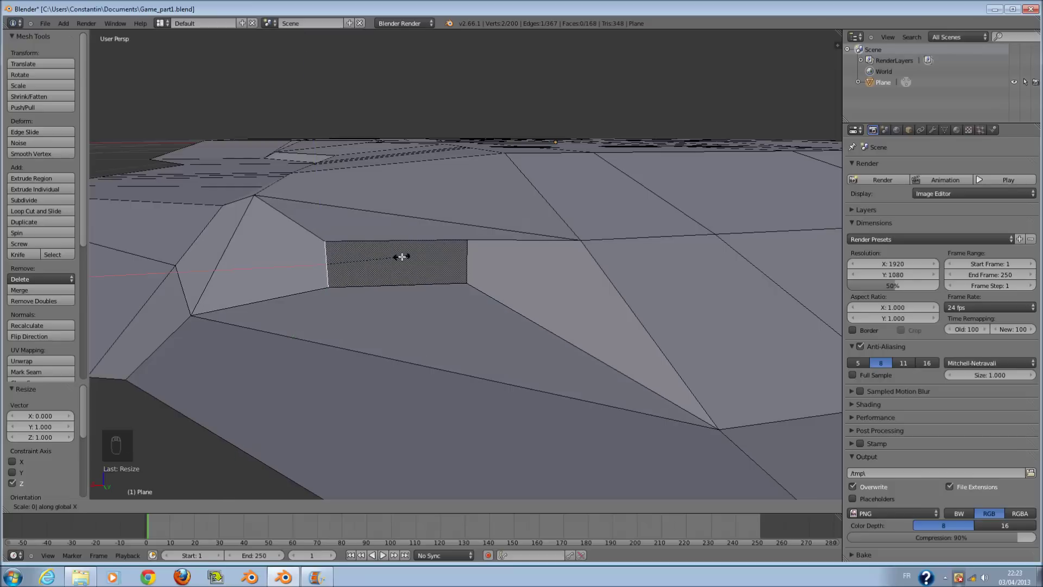
click(401, 256)
Select the recess face in face selection mode and narrow it to about 0.493 along the X axis.
middle_drag(401, 257, 417, 583)
click(335, 506)
key(s)
key(y)
right_click(527, 263)
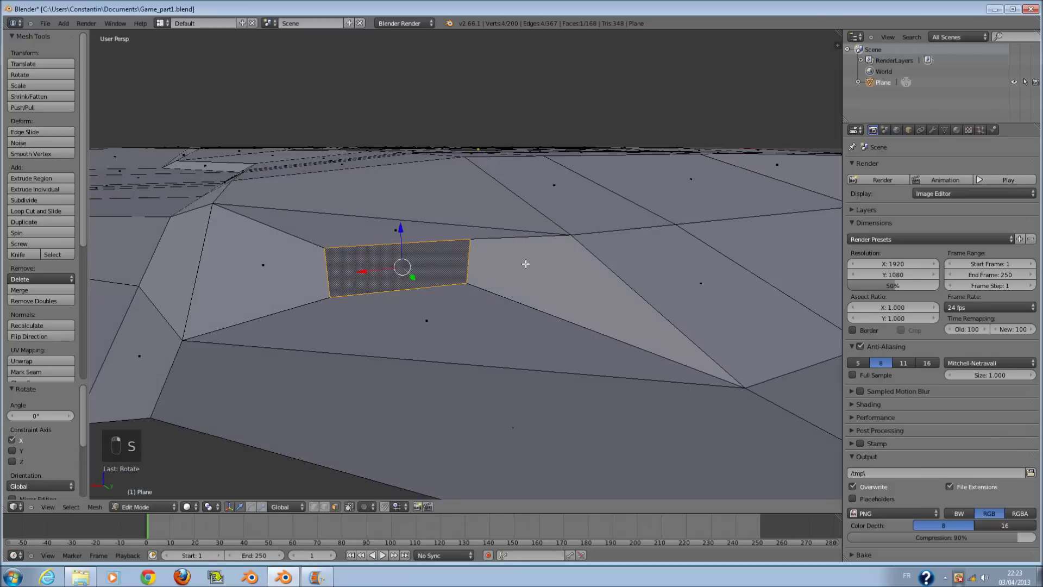
key(s)
key(x)
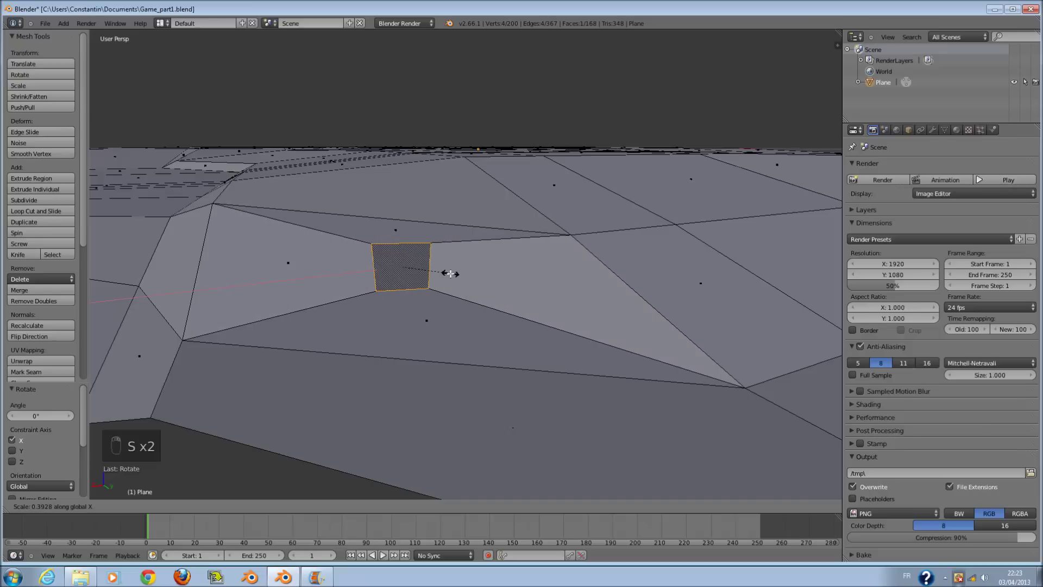
click(461, 272)
From the top in wireframe, extrude the recess face toward the pit and move its end about -5.94 along the Y axis.
middle_drag(461, 272, 488, 304)
key(KP_7)
scroll(419, 275, down, 6)
shift+scroll(456, 270, down, 6)
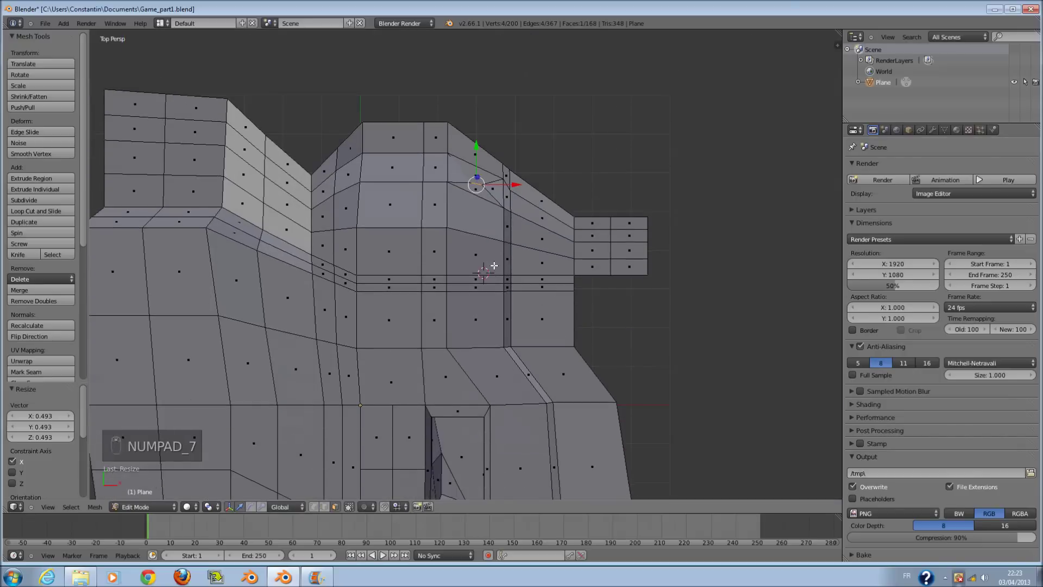
key(z)
scroll(484, 265, up, 1)
shift+scroll(484, 265, down, 5)
key(e)
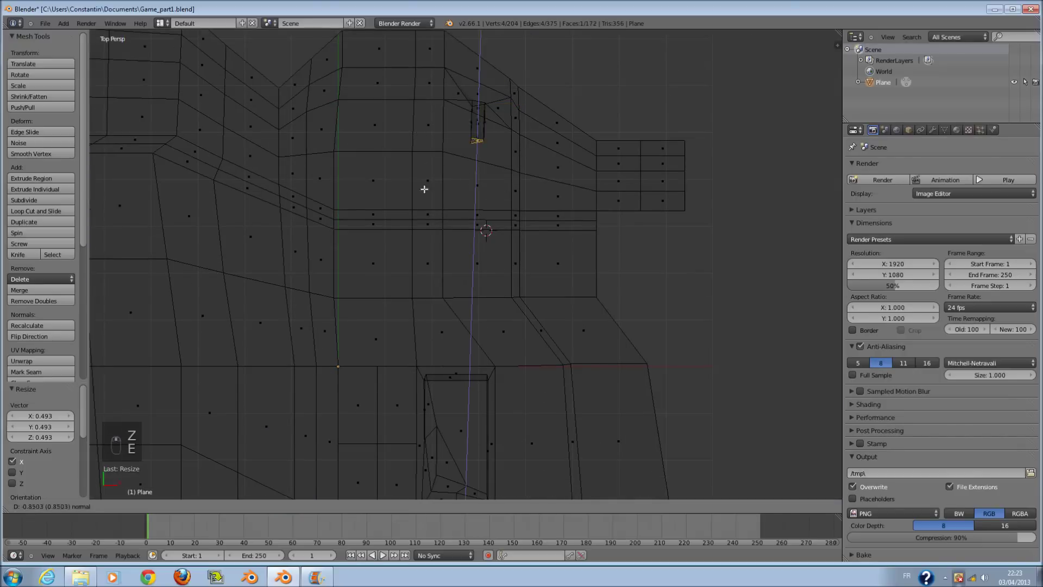
click(492, 206)
drag(479, 59, 505, 259)
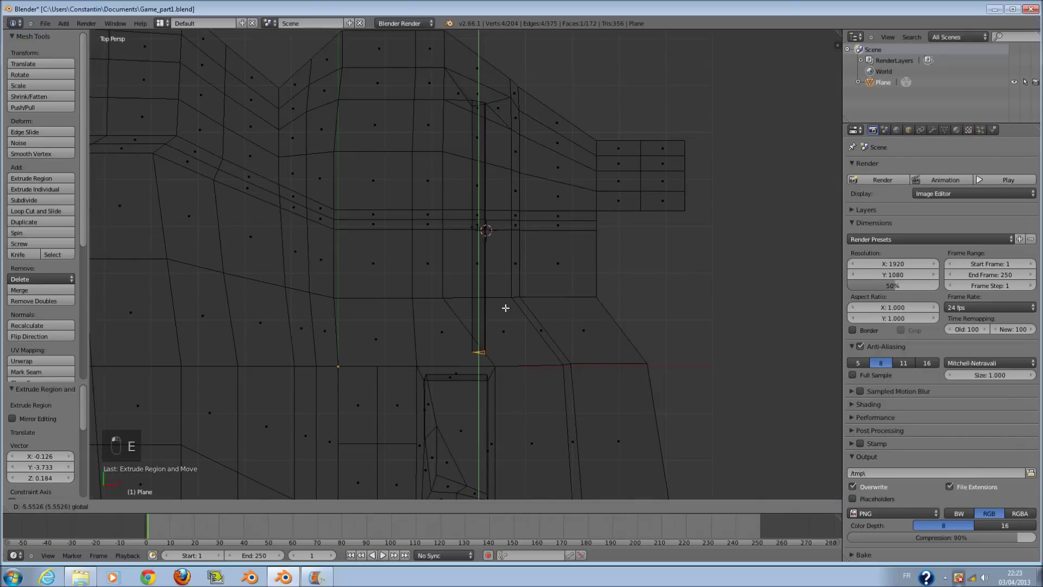
drag(505, 308, 499, 326)
Examine the extruded passage from the right side and the pit's end wall in solid orthographic view, with nothing selected.
key(KP_3)
scroll(588, 214, up, 3)
scroll(512, 258, down, 1)
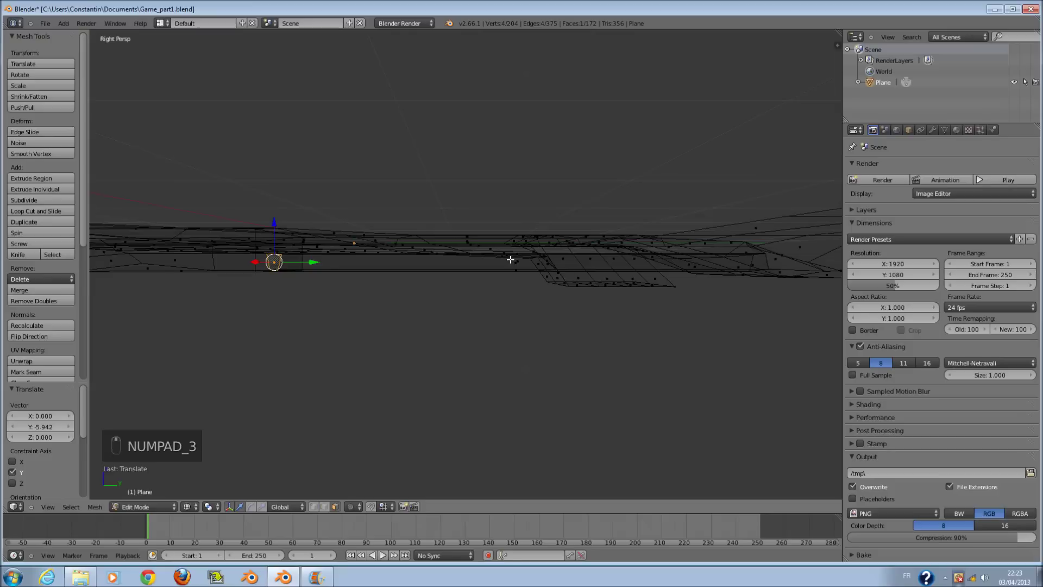
key(KP_5)
key(z)
key(z)
ctrl+scroll(480, 279, down, 11)
scroll(467, 281, up, 6)
middle_drag(471, 242, 601, 285)
key(z)
key(a)
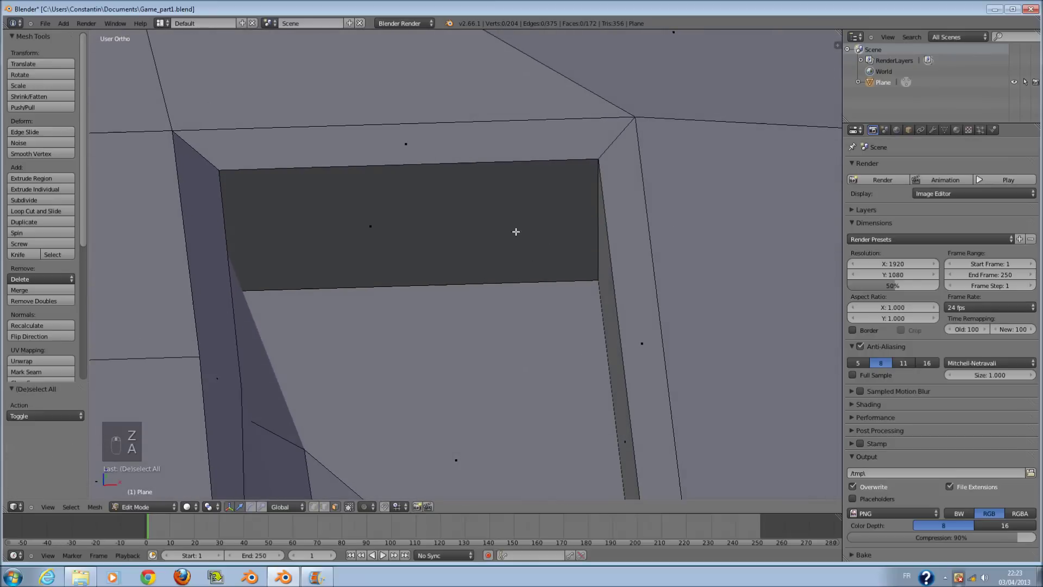
Try to add a loop cut through the pit's end wall, and undo it.
key(ctrl+r)
click(521, 165)
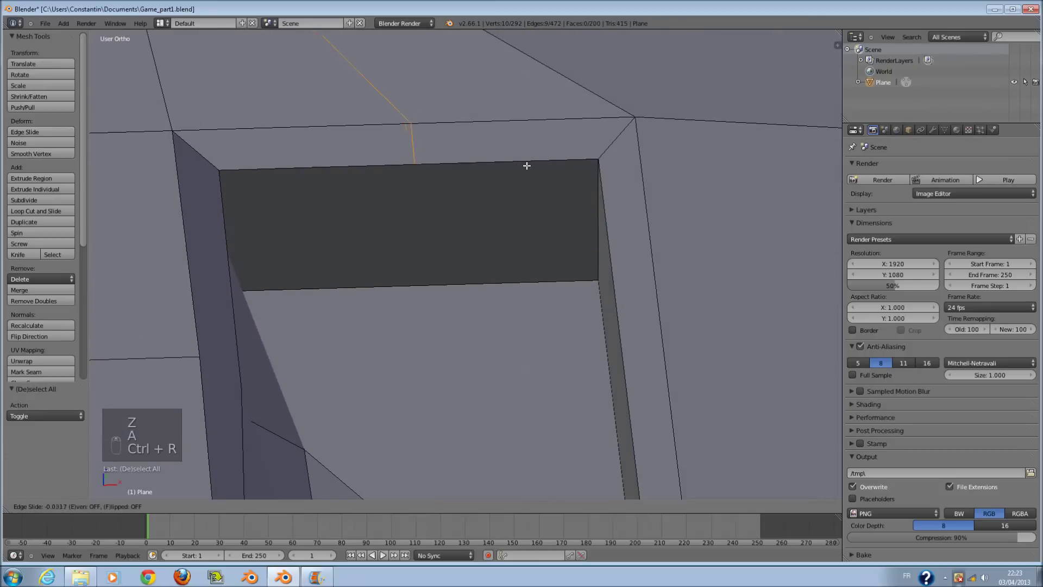
click(626, 194)
key(ctrl+z)
ctrl+scroll(572, 205, down, 3)
scroll(572, 205, down, 2)
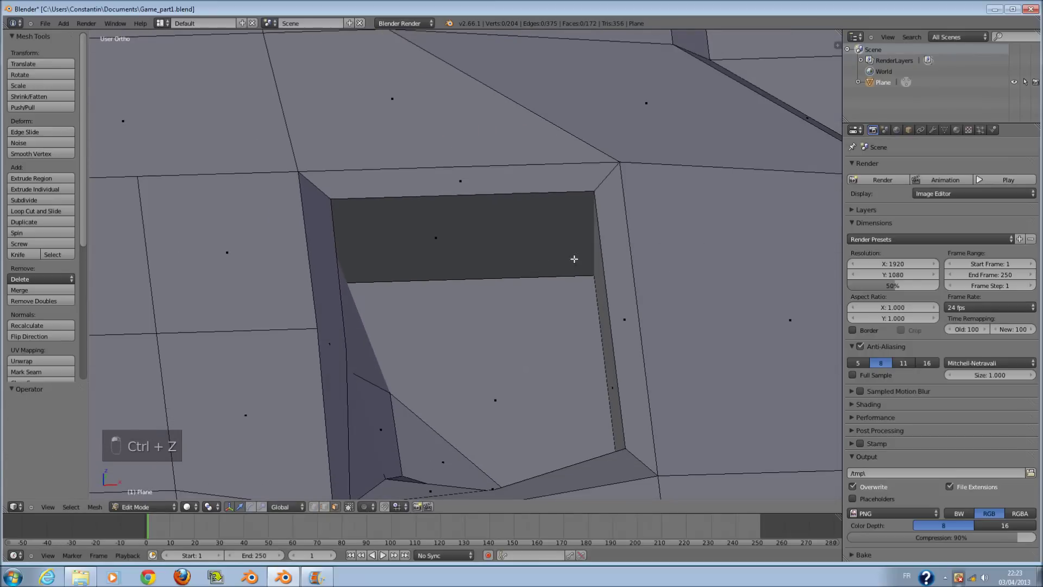
Select the pit's end wall face and extrude it.
shift+scroll(575, 261, up, 5)
right_click(581, 275)
scroll(582, 275, up, 4)
middle_drag(587, 275, 570, 266)
key(e)
click(642, 317)
scroll(701, 332, up, 1)
middle_drag(701, 332, 715, 338)
Narrow the extruded end wall face along its width and shift it about 0.039 along the X axis.
key(s)
right_click(638, 351)
scroll(675, 352, down, 3)
key(s)
right_click(620, 351)
key(s)
click(467, 330)
middle_drag(468, 329, 422, 306)
drag(428, 313, 440, 317)
Try moving the faces beside the narrowed end wall panel, cancelling each move.
right_click(276, 323)
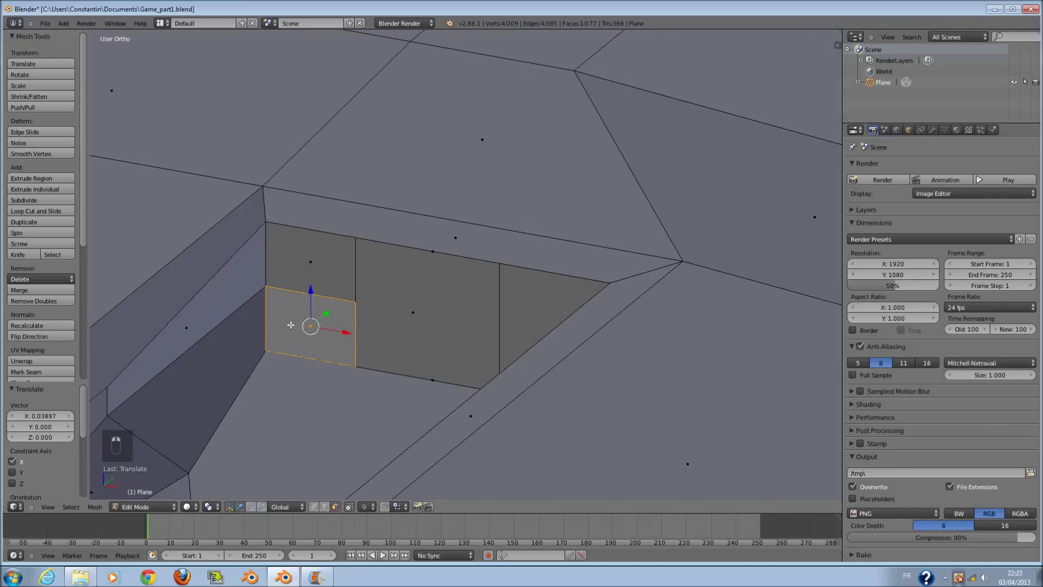
key(g)
right_click(315, 312)
right_click(200, 320)
key(g)
right_click(188, 293)
key(g)
right_click(244, 373)
Examine the pit's end wall in Object Mode, and return to Edit Mode with face selection.
key(Tab)
middle_drag(341, 336, 358, 366)
key(Tab)
scroll(302, 332, down, 3)
scroll(358, 365, up, 2)
click(334, 506)
right_click(435, 324)
middle_drag(435, 325, 470, 303)
Select the whole mesh and merge duplicate vertices with Remove Doubles.
key(Tab)
key(Tab)
key(a)
key(a)
key(a)
key(a)
key(a)
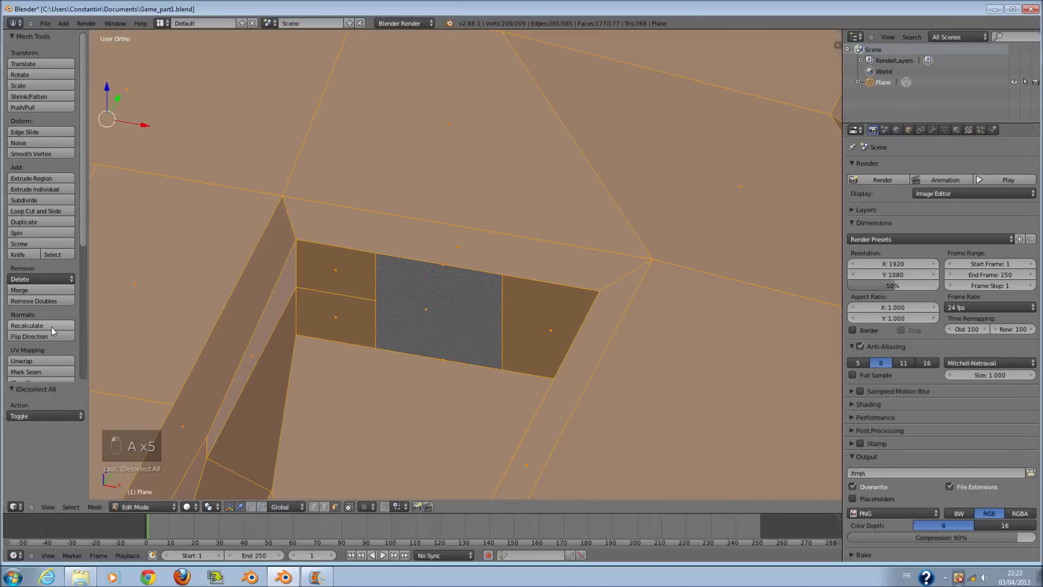
scroll(51, 326, down, 2)
click(54, 256)
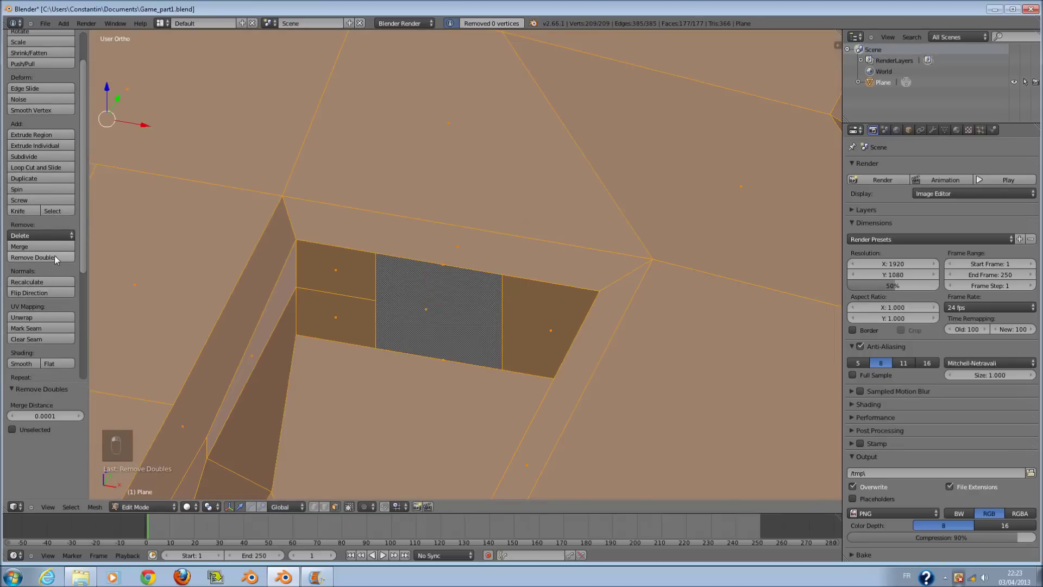
key(Tab)
key(Tab)
Try to delete the two stacked faces beside the end wall's center panel.
scroll(487, 320, up, 1)
middle_drag(487, 320, 496, 289)
right_click(496, 289)
middle_drag(399, 337, 307, 326)
right_click(272, 305)
key(x)
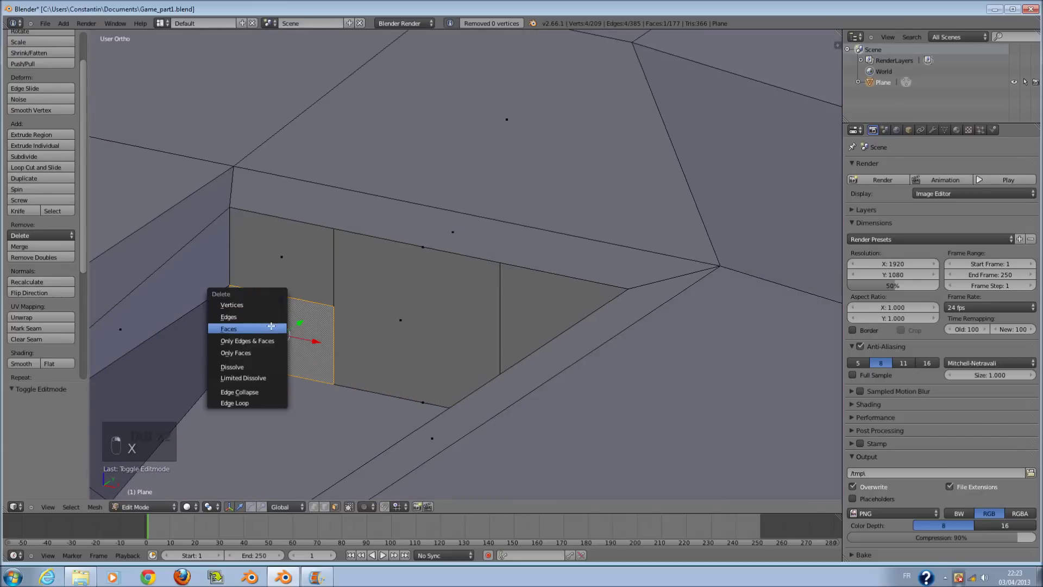
click(271, 325)
right_click(285, 272)
key(x)
click(285, 272)
middle_drag(285, 272, 349, 303)
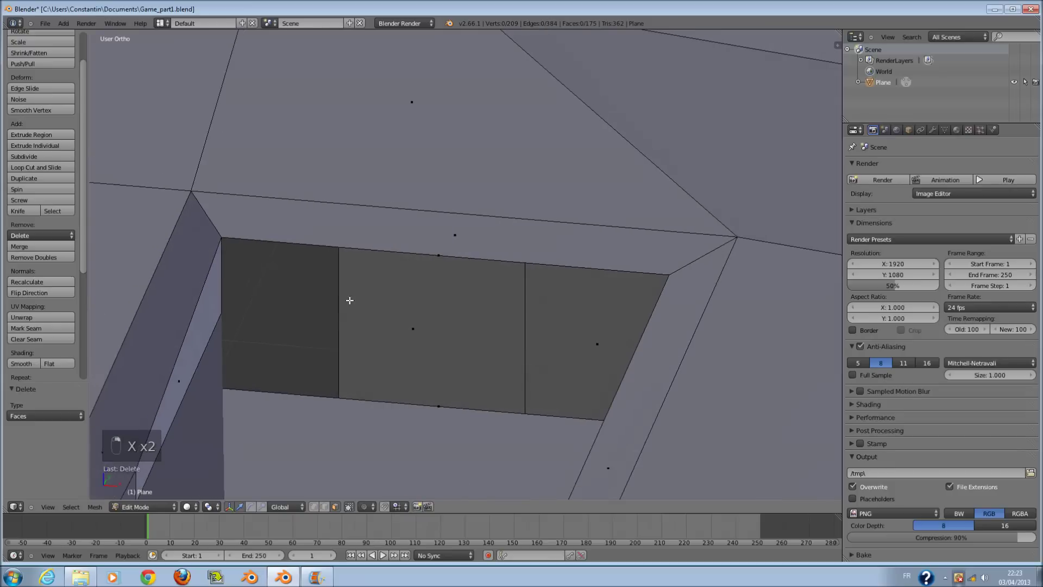
Undo the deletion of the two stacked faces on the end wall.
key(ctrl+z)
key(ctrl+z)
key(ctrl+z)
key(ctrl+z)
key(ctrl+z)
key(ctrl+z)
Try to add two loop cuts across the undivided face beside the end wall's center panel.
middle_drag(485, 335, 512, 321)
key(a)
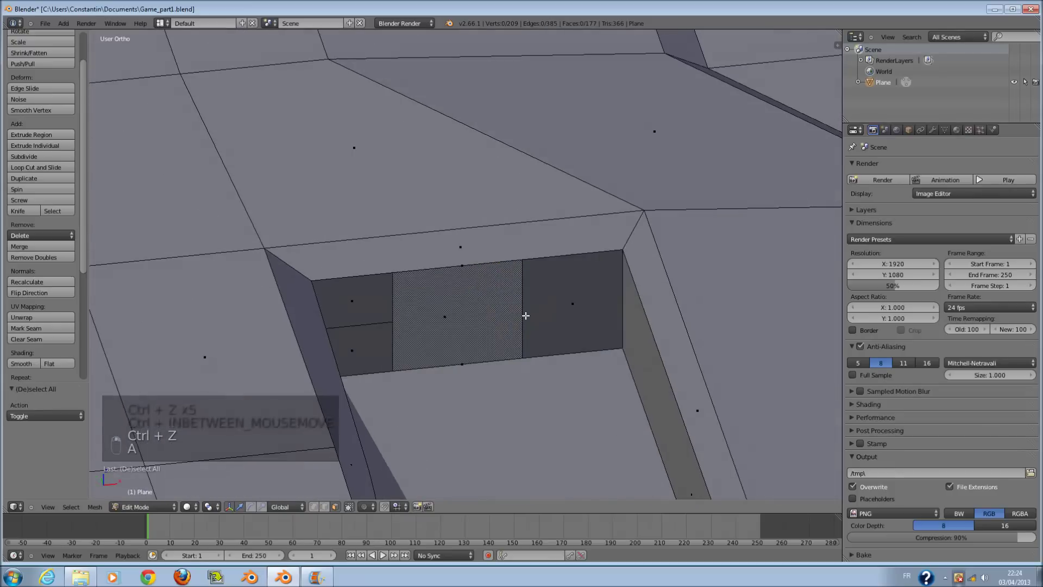
key(ctrl+r)
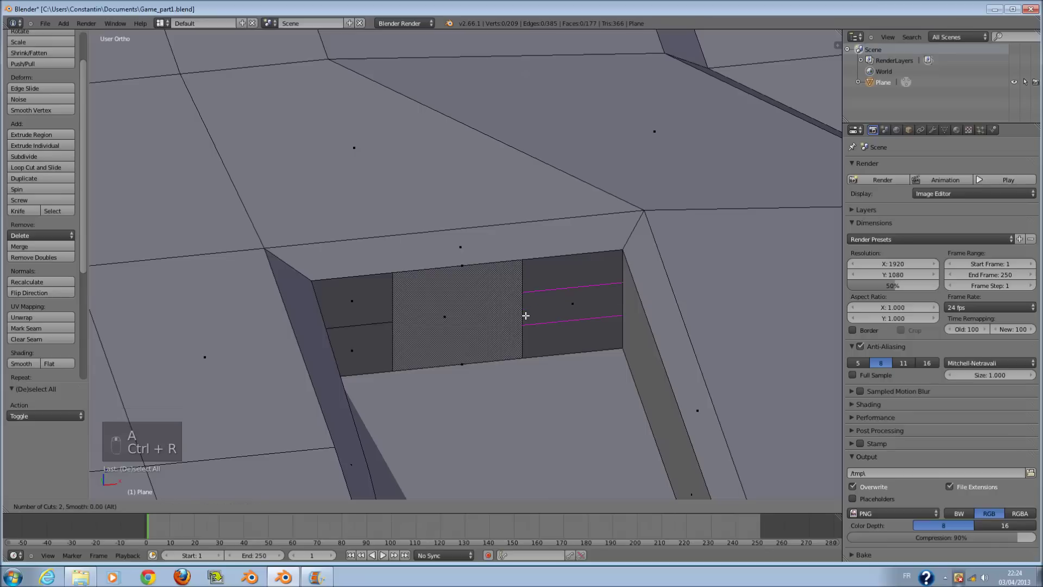
right_click(628, 301)
right_click(671, 302)
middle_drag(631, 304, 558, 315)
Try moving the faces around the end wall's center panel, cancelling each move.
key(g)
right_click(612, 309)
key(g)
right_click(522, 355)
right_click(477, 293)
Select the sloped rim face above the pit's end wall and raise it slightly along the Z axis.
right_click(481, 260)
key(g)
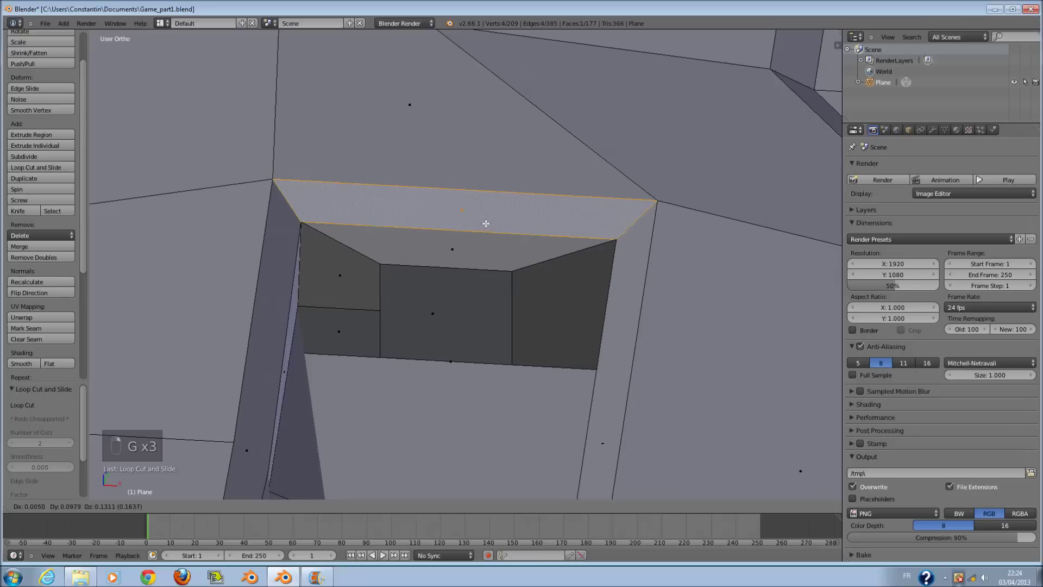
right_click(496, 223)
key(g)
right_click(501, 232)
drag(458, 218, 458, 212)
Select the pit's floor face and lower it by about 0.044 along the Z axis.
middle_drag(458, 213, 452, 190)
right_click(433, 366)
middle_drag(434, 366, 443, 371)
drag(444, 347, 444, 357)
Select the center panel on the pit's end wall and scale it narrower along the X axis.
scroll(505, 346, up, 5)
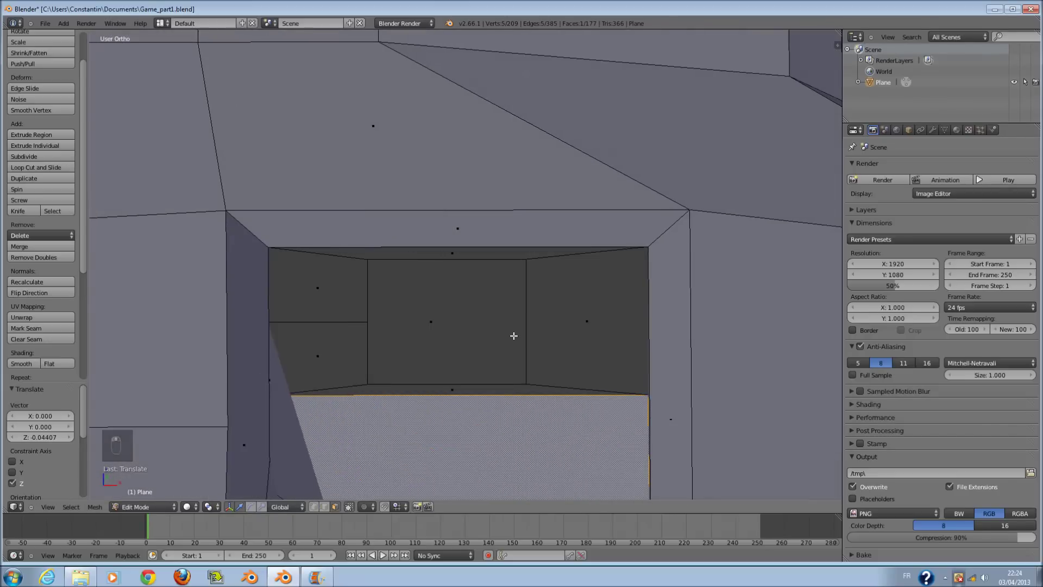
right_click(580, 330)
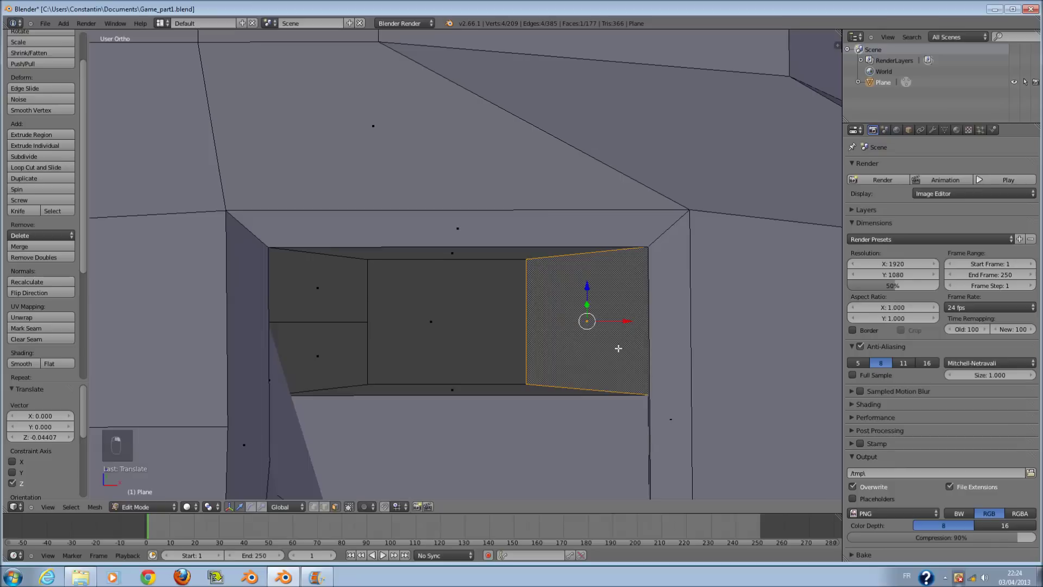
right_click(507, 337)
key(s)
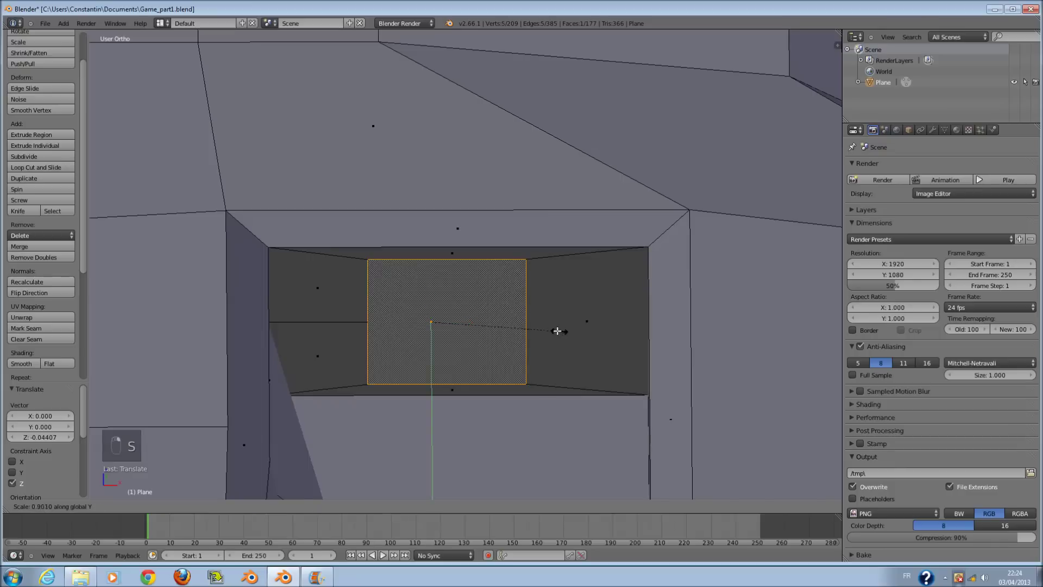
key(s)
key(x)
click(491, 322)
Move the center panel along the X axis by 0.441 and a further 0.141, in line with the passage.
key(g)
click(588, 329)
key(KP_7)
key(z)
scroll(584, 299, up, 4)
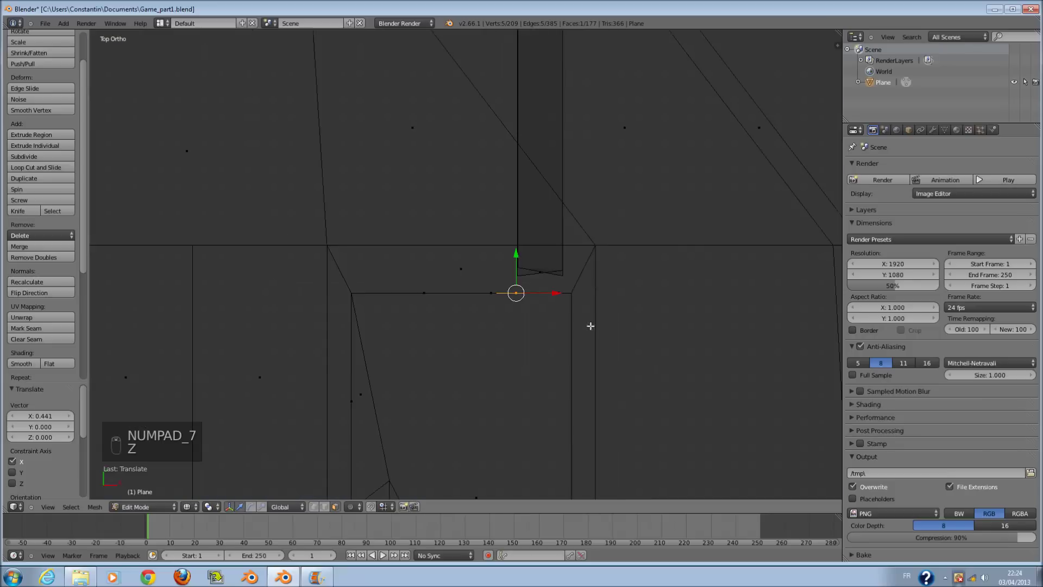
drag(542, 355, 609, 370)
scroll(606, 369, up, 1)
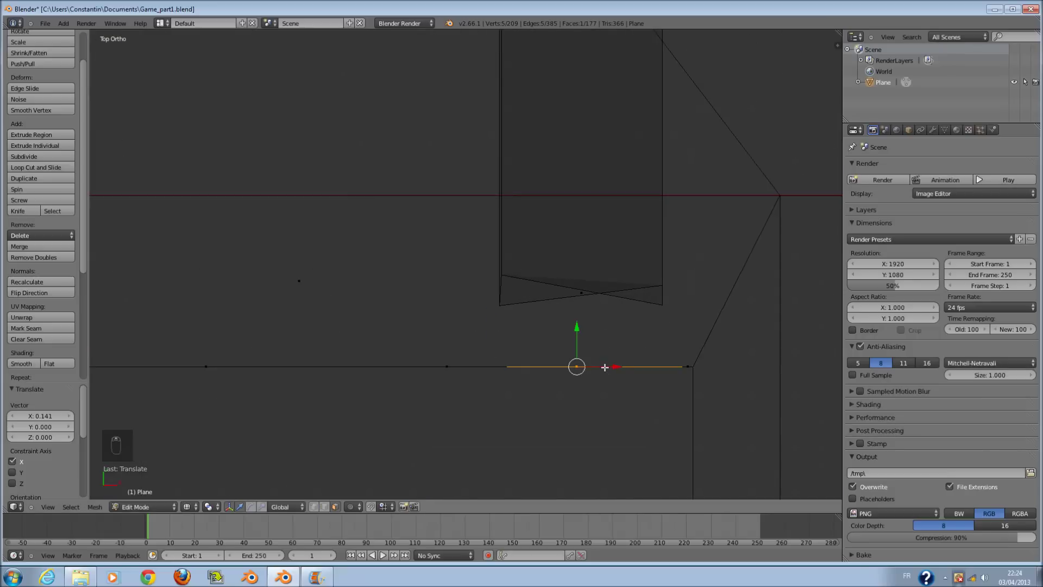
Delete the face closing the passage's end nearest the pit wall.
key(x)
click(612, 306)
ctrl+scroll(614, 315, down, 1)
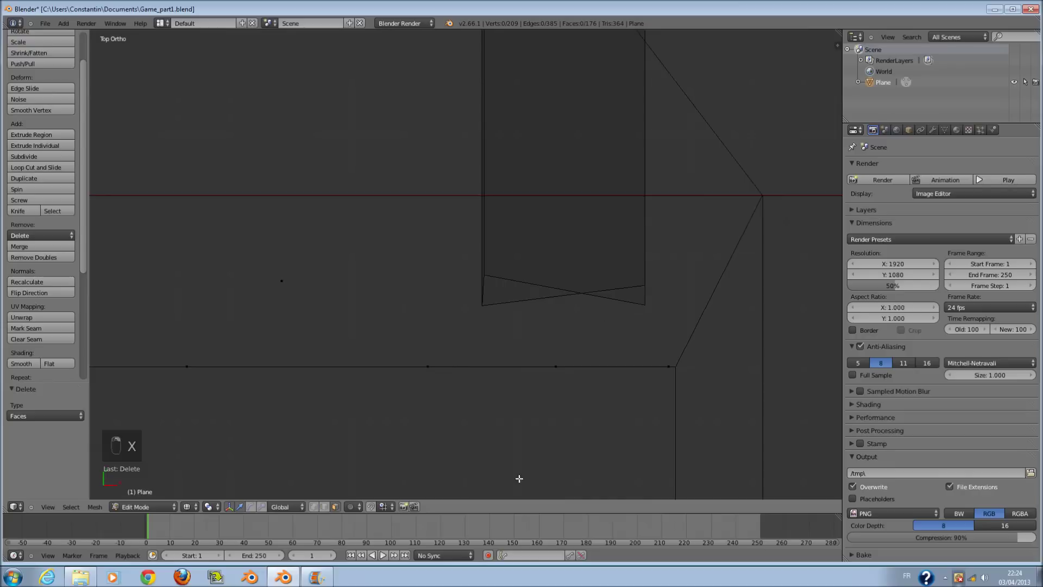
Select the four vertices at the passage's open end and flatten them by scaling to 0 along the Y axis.
key(c)
drag(505, 284, 646, 302)
right_click(646, 302)
key(r)
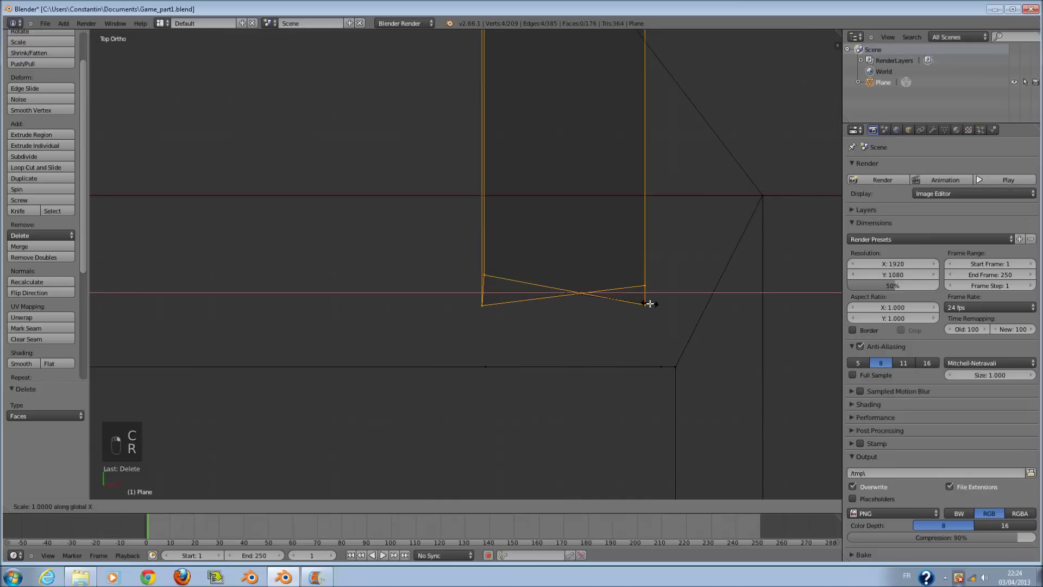
key(0)
key(Escape)
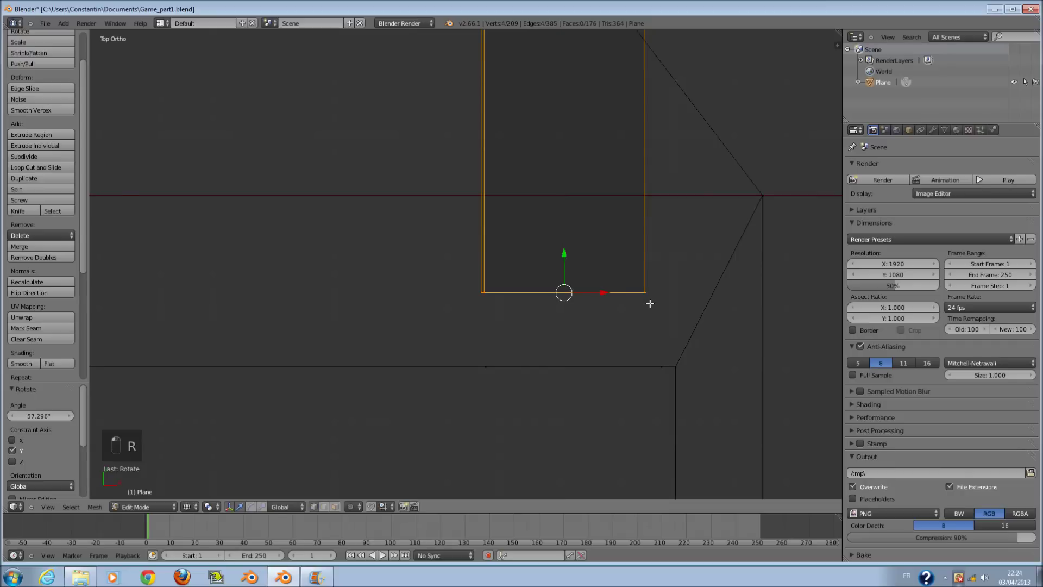
Select the two bottom vertices of the passage's open end and level them along the Z axis.
key(KP_1)
scroll(624, 360, down, 2)
scroll(625, 360, up, 2)
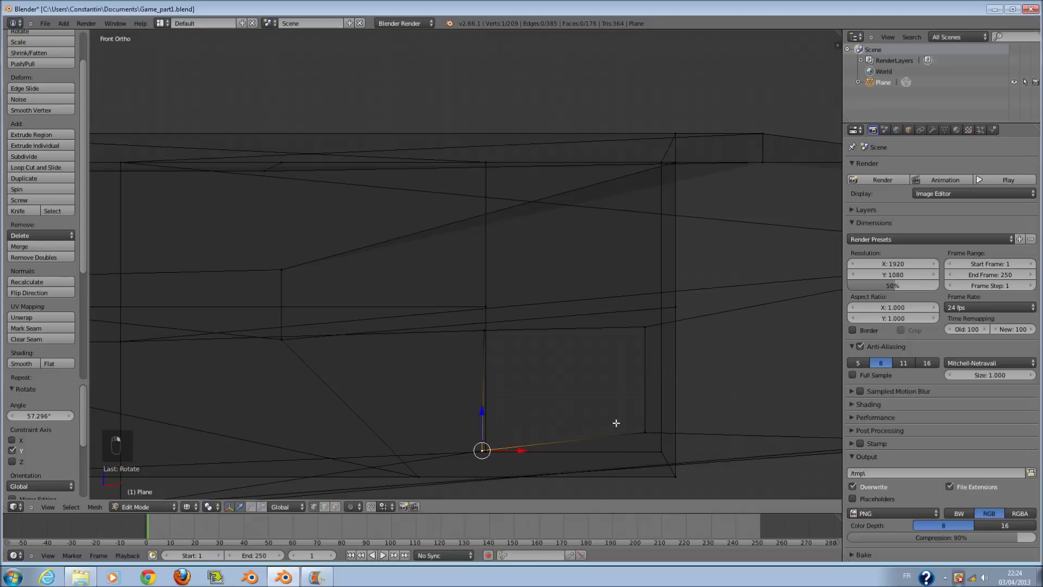
key(r)
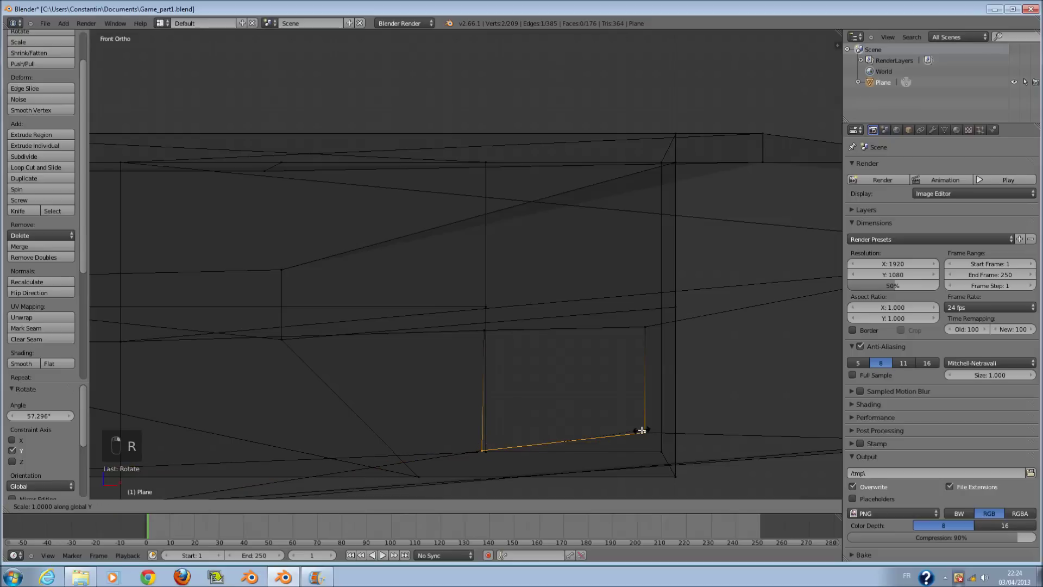
click(642, 430)
Delete the center panel face on the end wall to open the pit toward the passage.
mouse_move(631, 415)
middle_down()
mouse_move(623, 442)
mouse_move(598, 391)
mouse_move(622, 392)
middle_up()
key(z)
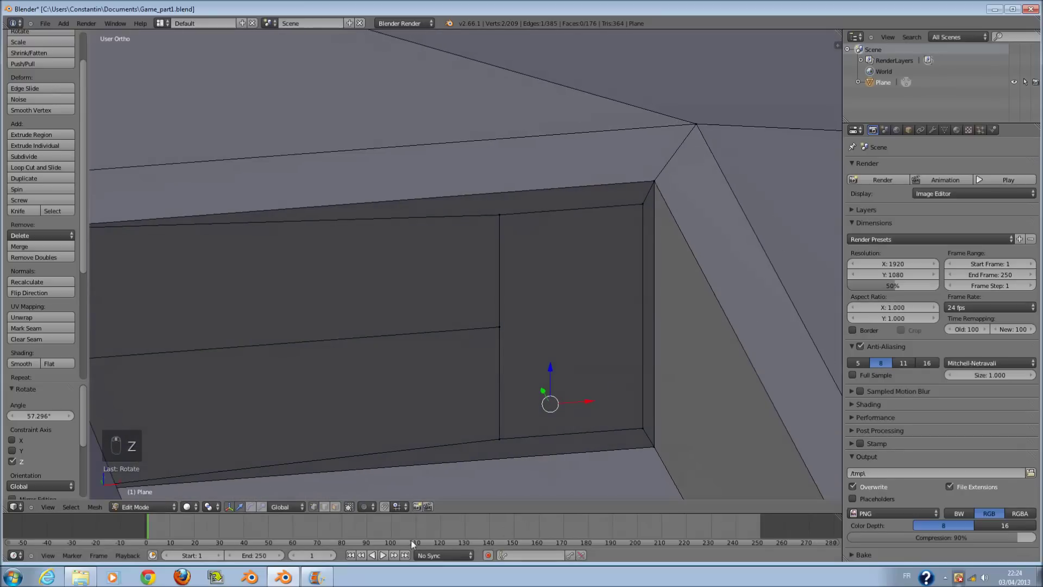
right_click(620, 326)
key(x)
click(620, 328)
middle_drag(620, 326, 501, 325)
right_click(477, 319)
right_click(451, 316)
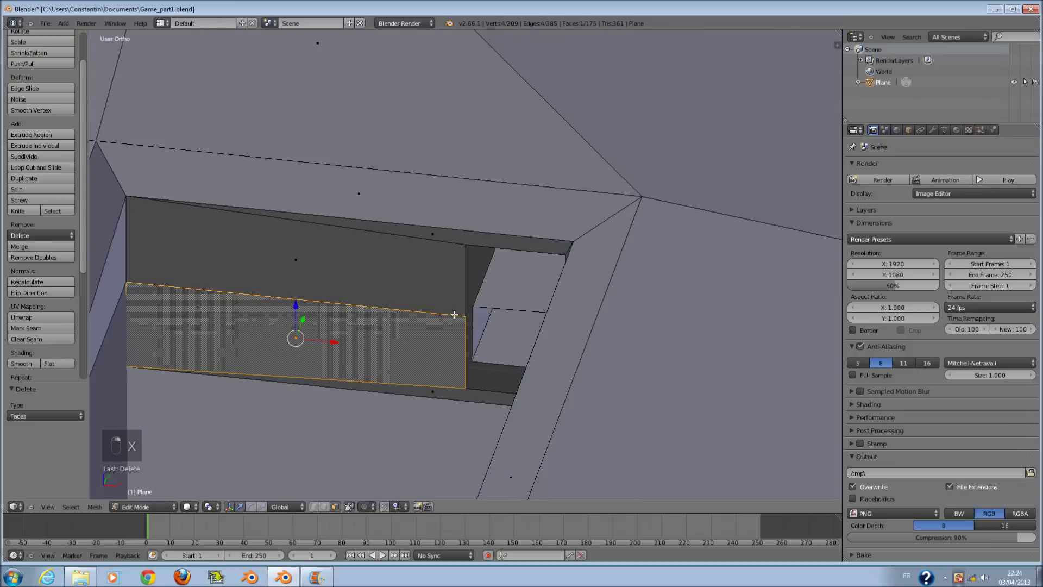
key(g)
right_click(411, 323)
middle_drag(411, 323, 478, 281)
scroll(482, 334, up, 1)
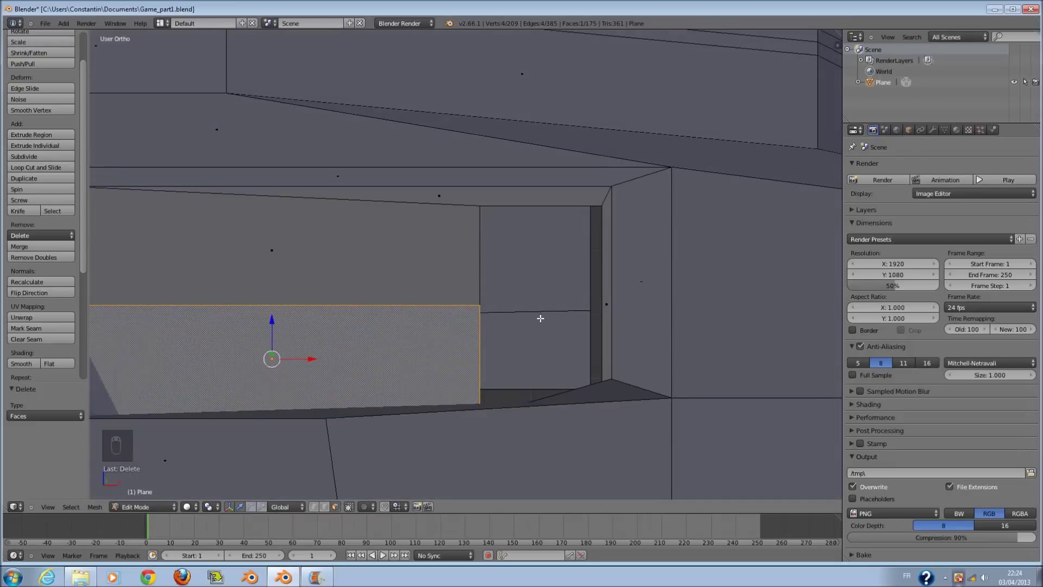
Switch to vertex selection, select the wall opening's four corner vertices and scale them down along the Z axis.
key(KP_1)
key(z)
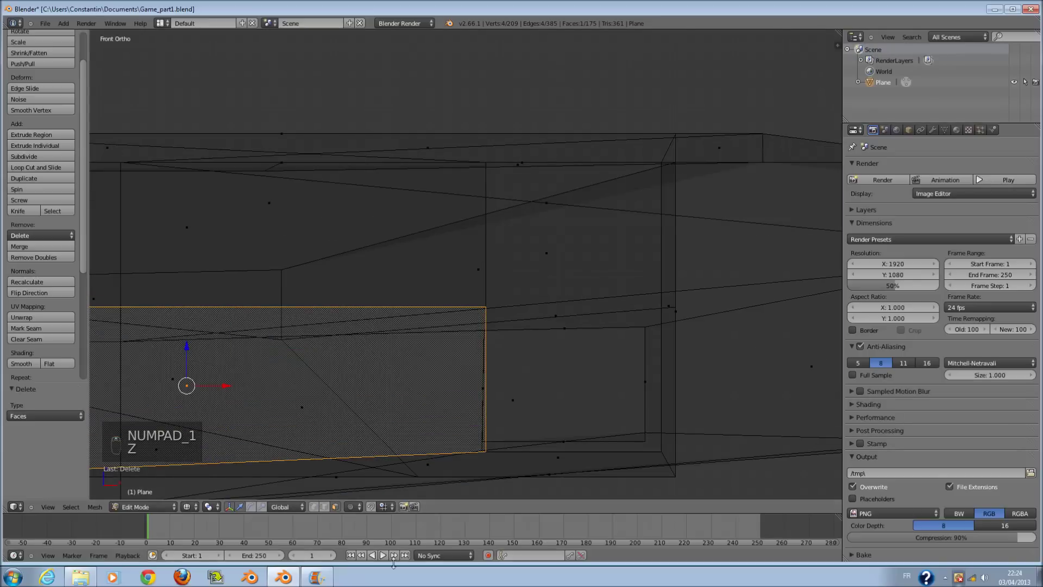
click(314, 507)
middle_drag(522, 313, 529, 270)
key(z)
scroll(528, 270, down, 2)
right_click(487, 248)
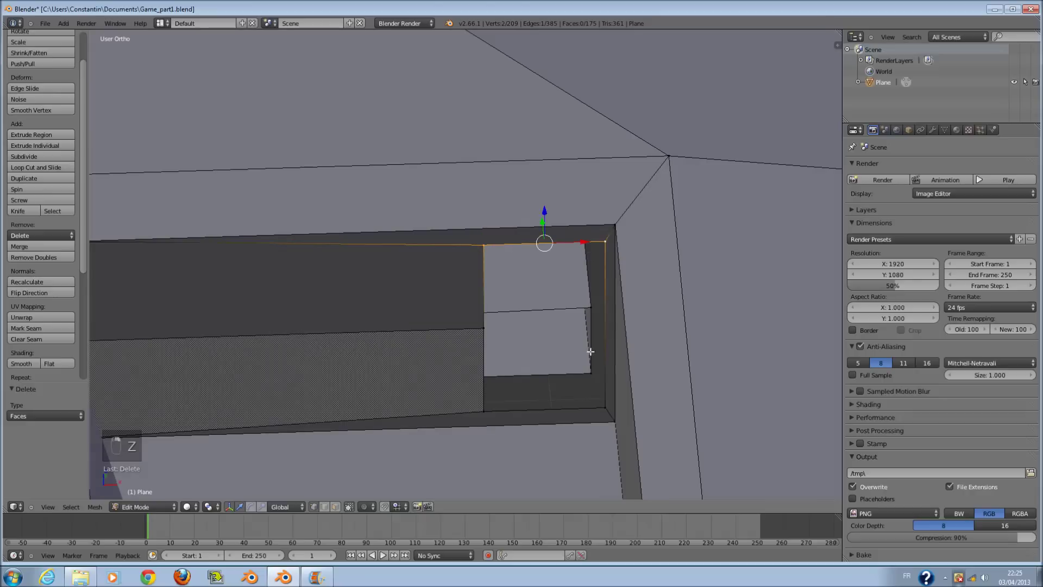
key(KP_1)
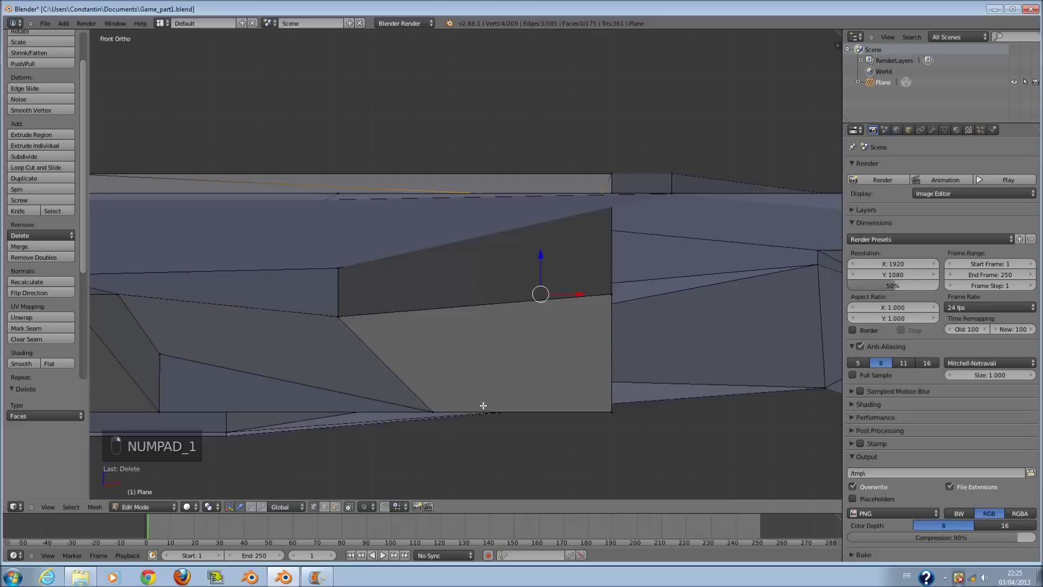
key(z)
key(s)
right_click(565, 429)
key(s)
middle_click(565, 415)
click(566, 308)
Lower the wall opening's corners by 0.124 along Z and shift them by about -0.0066 along X.
drag(560, 260, 553, 320)
mouse_move(554, 320)
middle_down()
mouse_move(568, 401)
mouse_move(519, 389)
mouse_move(565, 404)
middle_up()
key(z)
key(KP_7)
key(z)
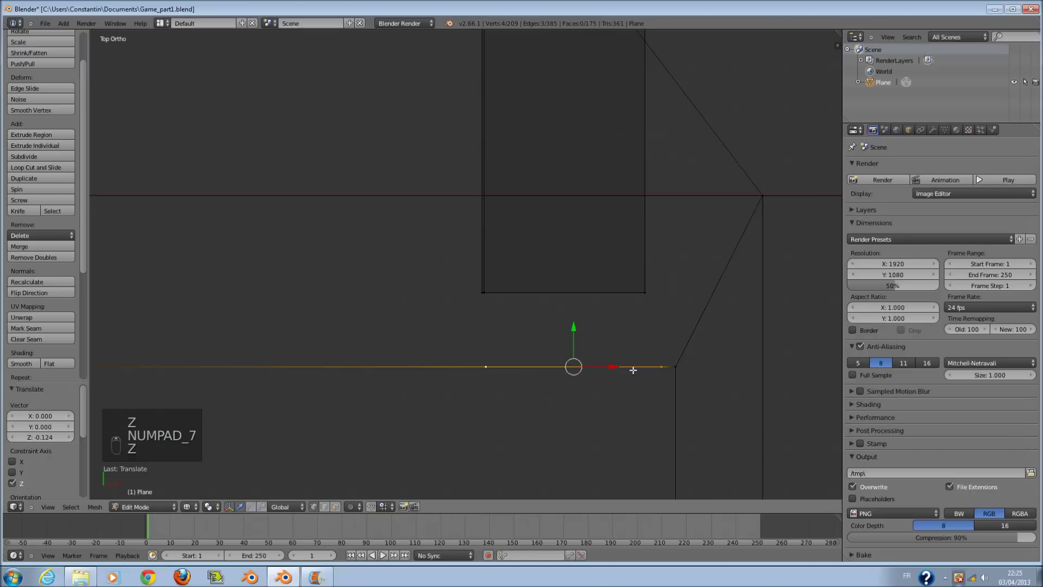
drag(623, 367, 617, 367)
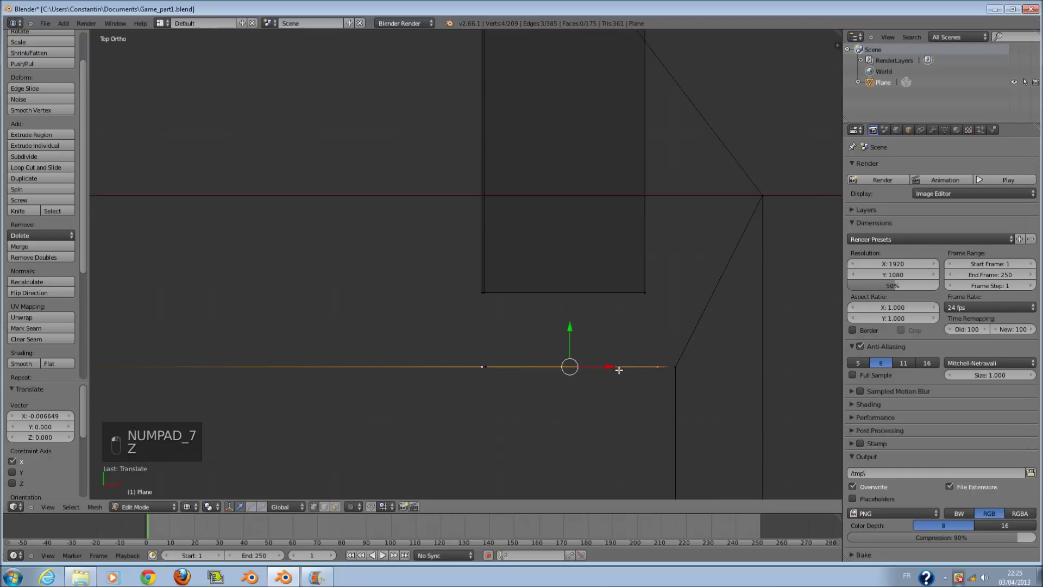
mouse_move(618, 368)
middle_down()
mouse_move(785, 396)
mouse_move(642, 374)
middle_up()
Fill the four sides between the wall opening's edges and the matching edges of the passage's end with faces.
key(z)
key(z)
middle_drag(520, 439, 544, 410)
scroll(544, 409, down, 1)
right_click(522, 411)
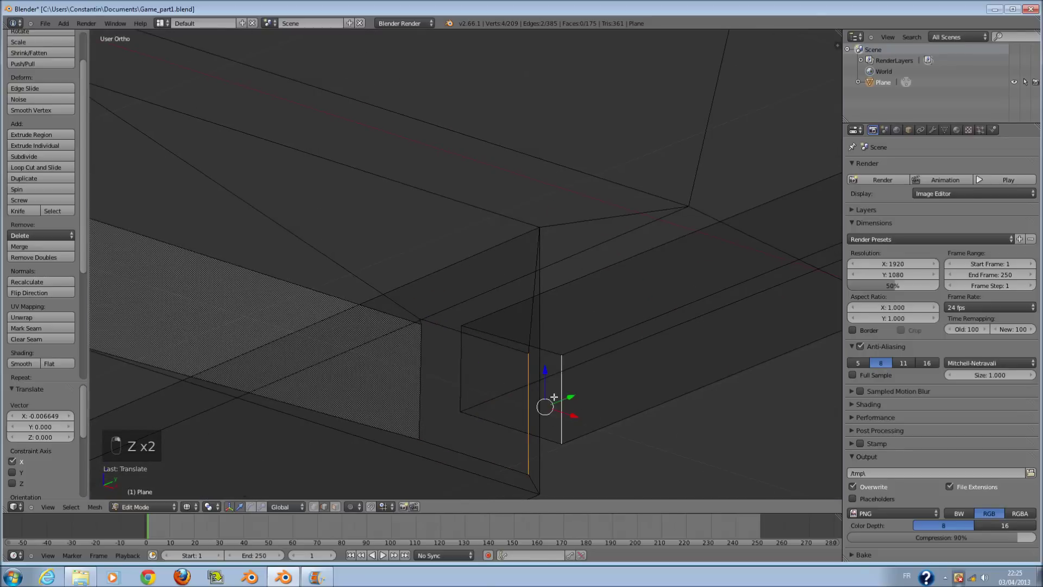
key(f)
key(f)
middle_drag(563, 379, 602, 405)
middle_drag(560, 332, 548, 381)
key(f)
right_click(528, 354)
key(f)
key(f)
Leave edit mode and save the file.
key(Tab)
key(ctrl+s)
key(z)
mouse_move(591, 378)
middle_down()
mouse_move(624, 360)
mouse_move(587, 400)
mouse_move(546, 414)
mouse_move(487, 338)
mouse_move(482, 326)
mouse_move(498, 310)
mouse_move(478, 301)
mouse_move(457, 325)
mouse_move(445, 308)
middle_up()
key(Tab)
key(z)
mouse_move(454, 347)
middle_down()
mouse_move(442, 345)
mouse_move(538, 358)
mouse_move(540, 328)
mouse_move(571, 339)
mouse_move(454, 293)
mouse_move(463, 349)
middle_up()
key(z)
key(z)
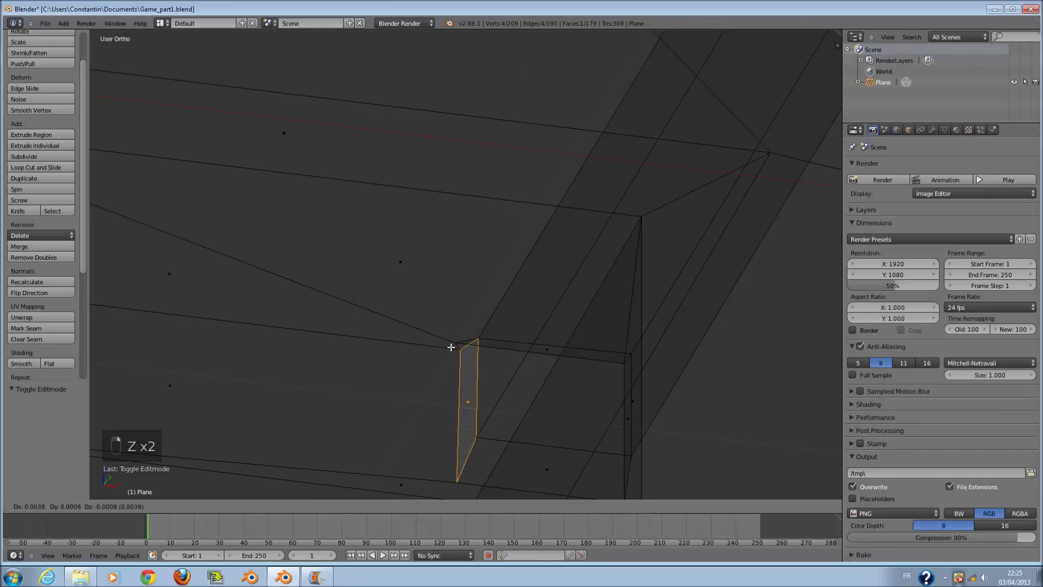
key(g)
click(478, 421)
middle_drag(476, 422, 350, 363)
key(g)
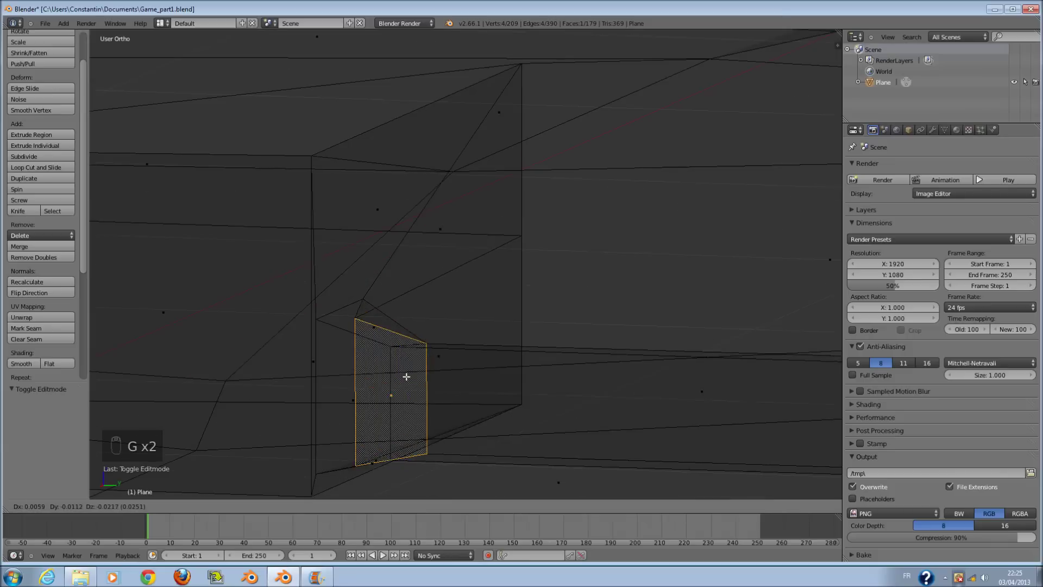
right_click(410, 368)
mouse_move(446, 372)
middle_down()
mouse_move(549, 373)
mouse_move(570, 363)
mouse_move(556, 382)
middle_up()
Return to solid shading and object mode, and save the file again.
key(z)
key(Tab)
scroll(555, 383, down, 7)
key(ctrl+s)
click(563, 367)
Show the terrain from above in wireframe, enter edit mode and deselect everything.
key(KP_7)
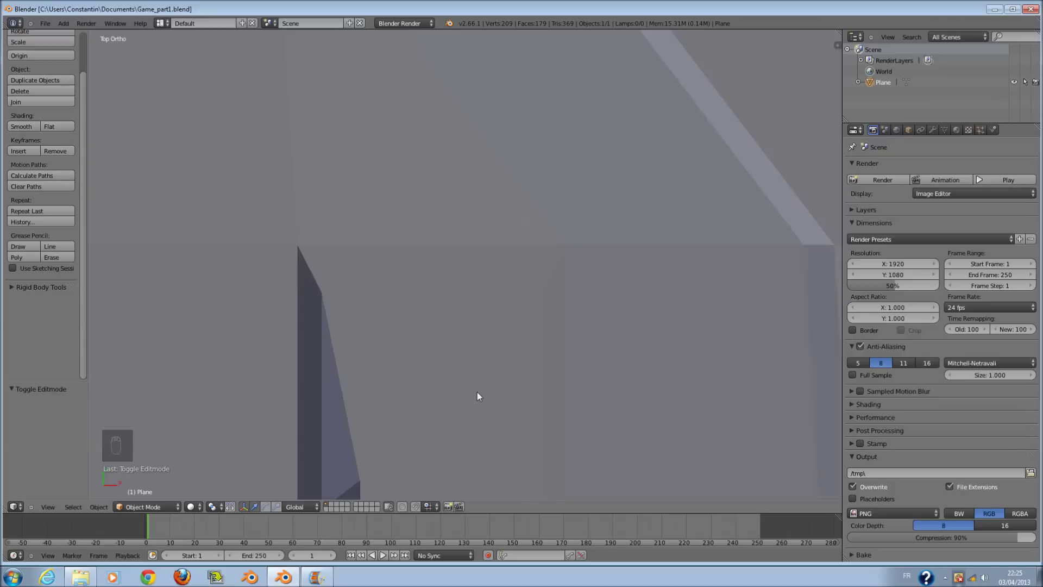
scroll(477, 392, down, 4)
shift+scroll(477, 387, up, 8)
scroll(471, 377, down, 6)
shift+scroll(470, 377, up, 8)
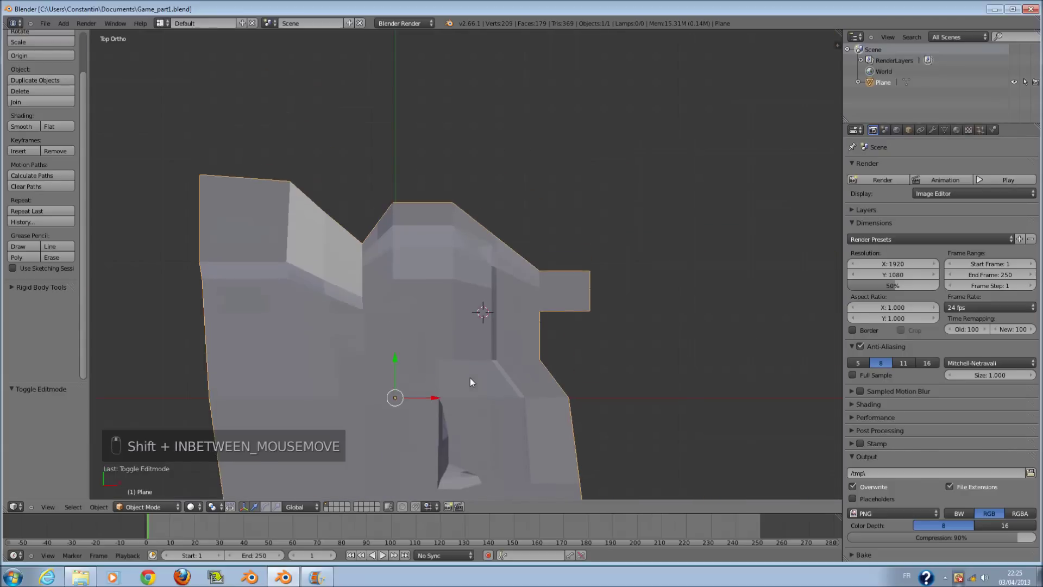
key(z)
key(Tab)
scroll(475, 377, up, 6)
key(a)
key(a)
key(a)
key(a)
key(a)
key(a)
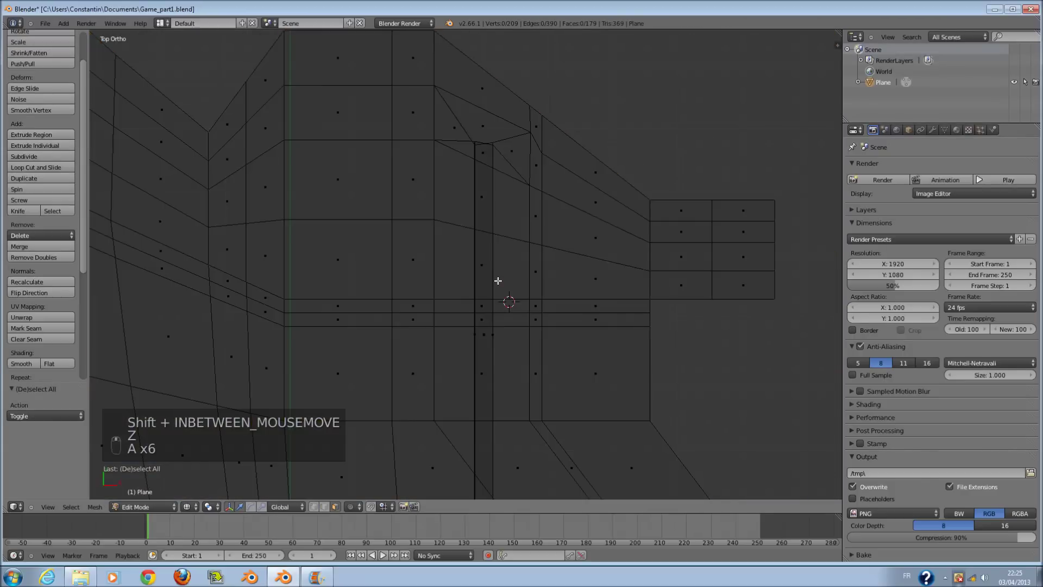
Add two loop cuts across the long passage and bring them together along Y with scales of 0.477 and 0.653.
key(ctrl+r)
click(492, 282)
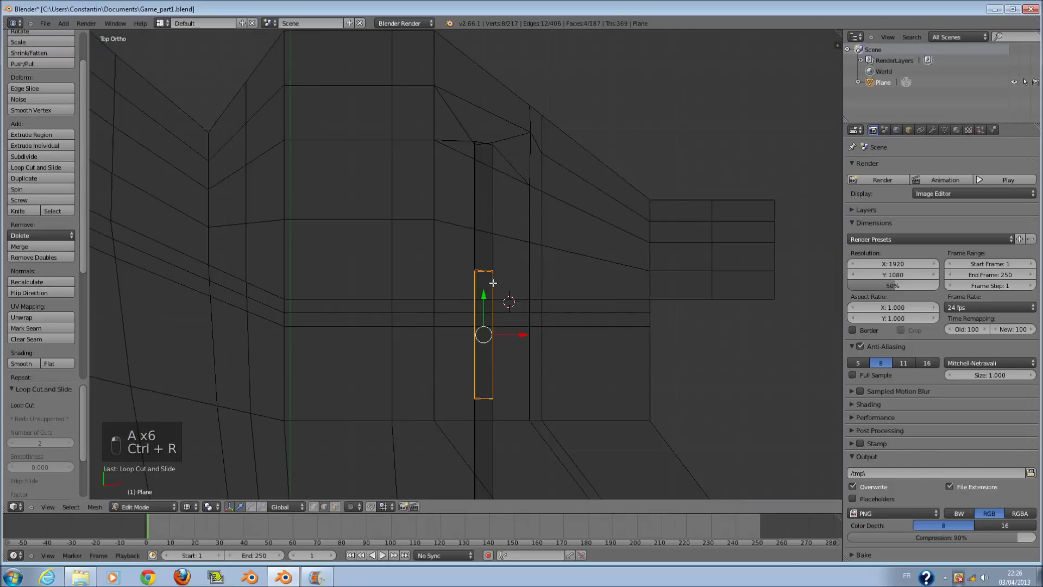
key(s)
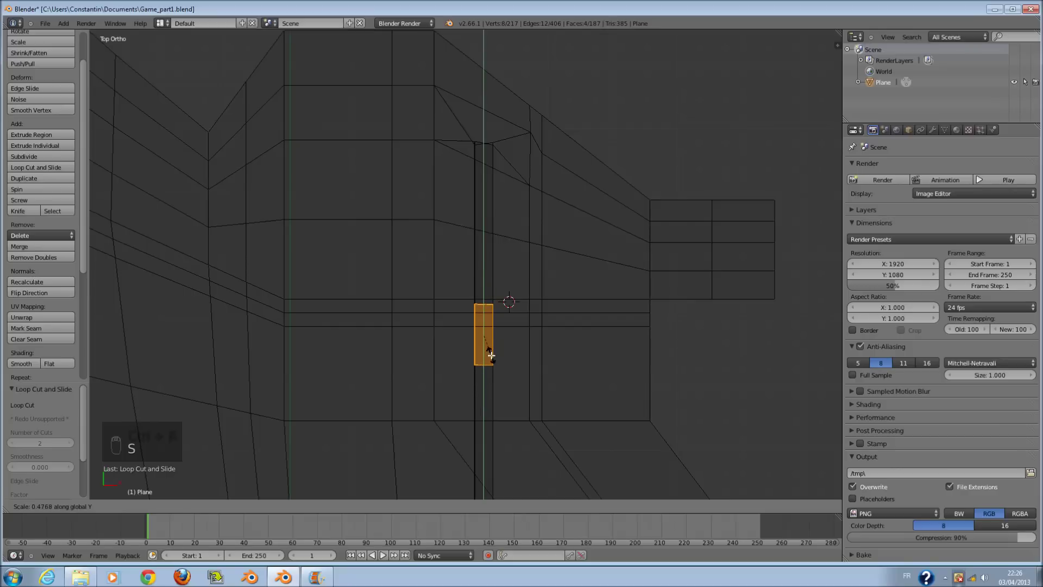
click(491, 355)
scroll(447, 408, up, 3)
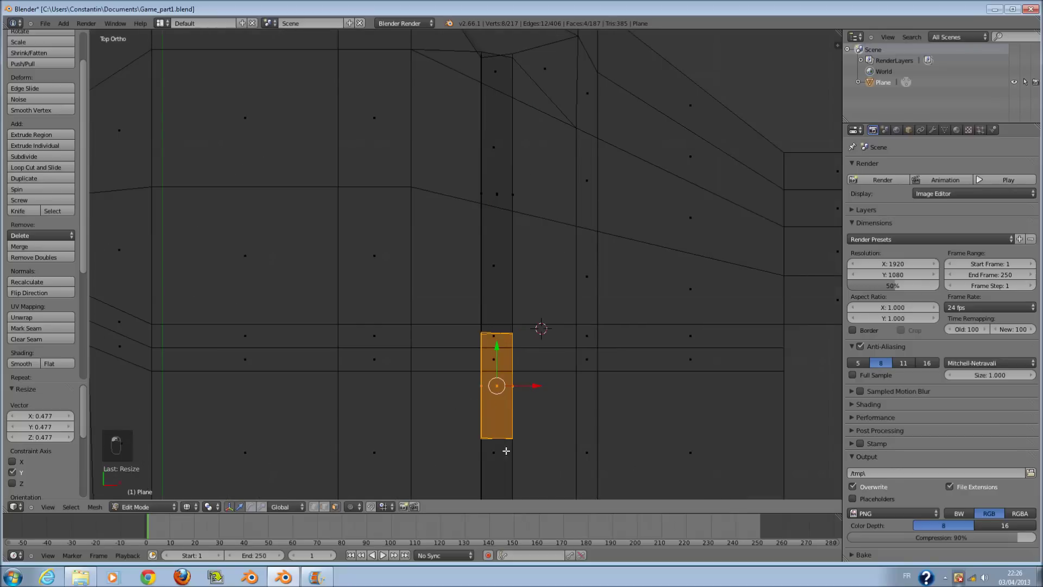
key(s)
click(505, 429)
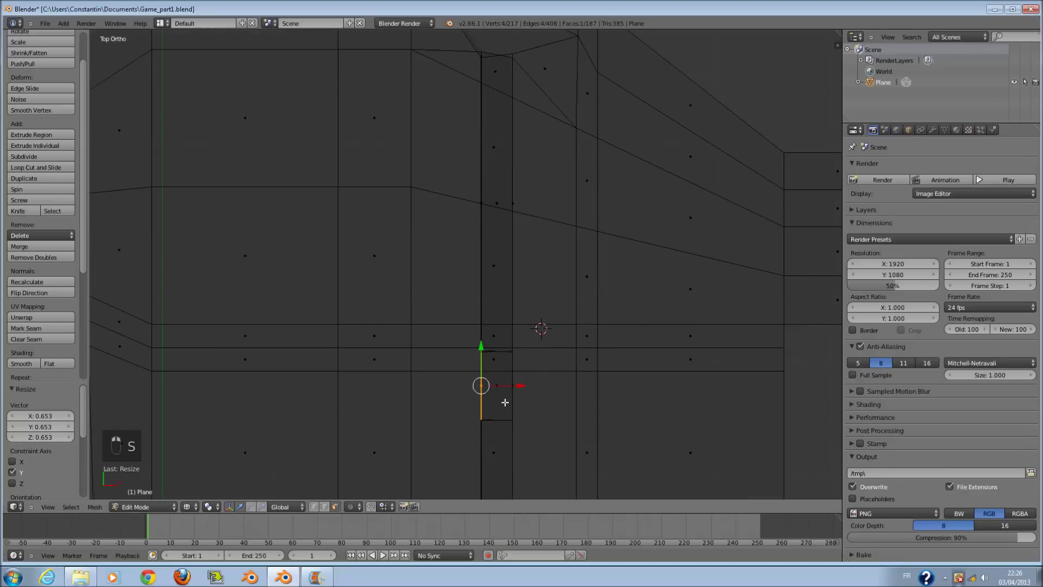
Extrude the passage's side face between the two loop cuts outward along negative X as a side branch.
key(e)
click(481, 415)
scroll(501, 414, down, 2)
scroll(500, 407, up, 2)
scroll(500, 408, up, 2)
Select the six vertices along the side branch's upper edge in top view and align them by scaling to 0 along Y.
key(c)
right_click(472, 391)
key(a)
key(c)
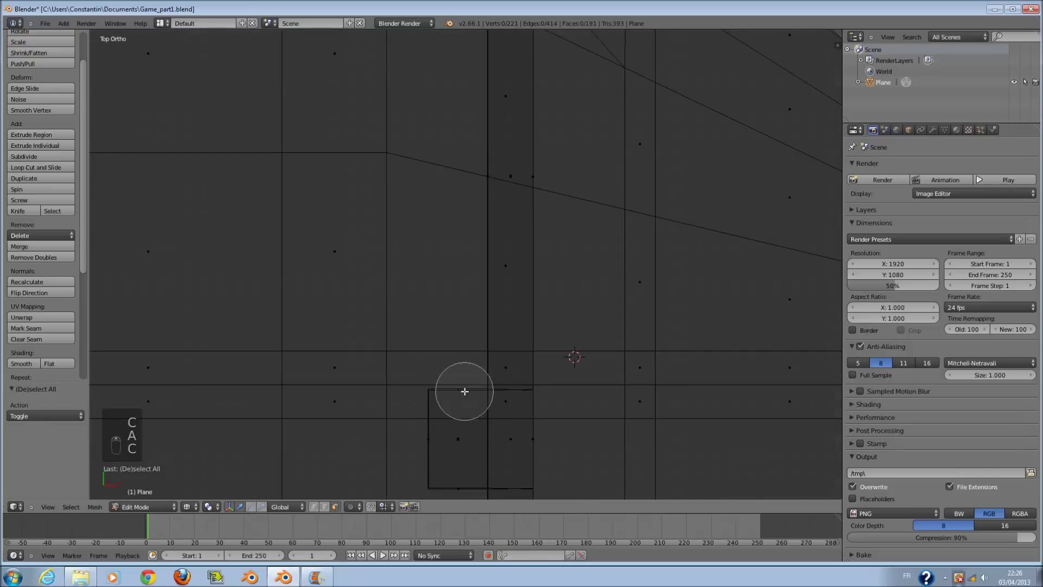
drag(466, 391, 528, 393)
key(a)
key(c)
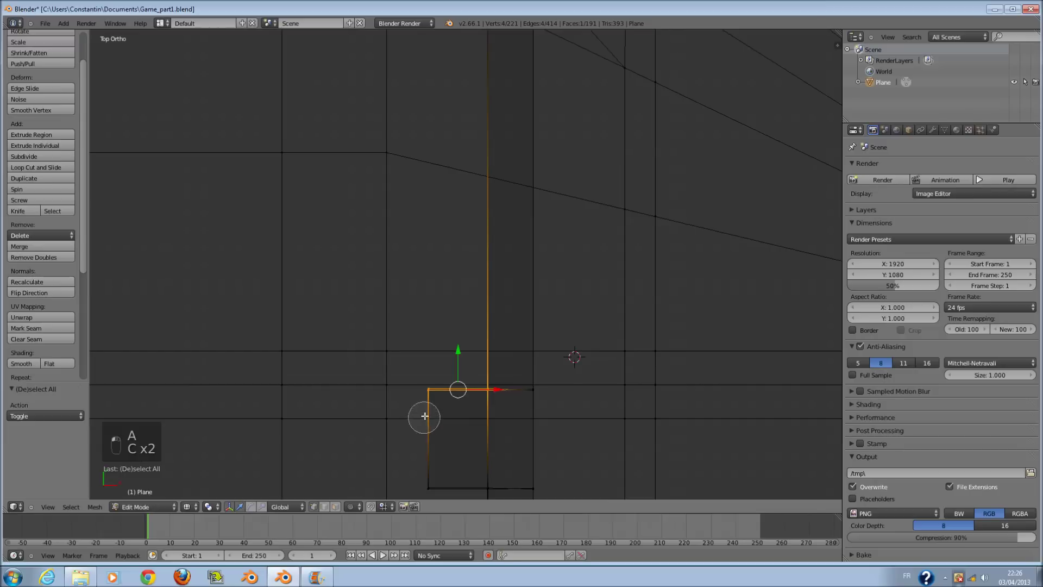
right_click(531, 395)
key(r)
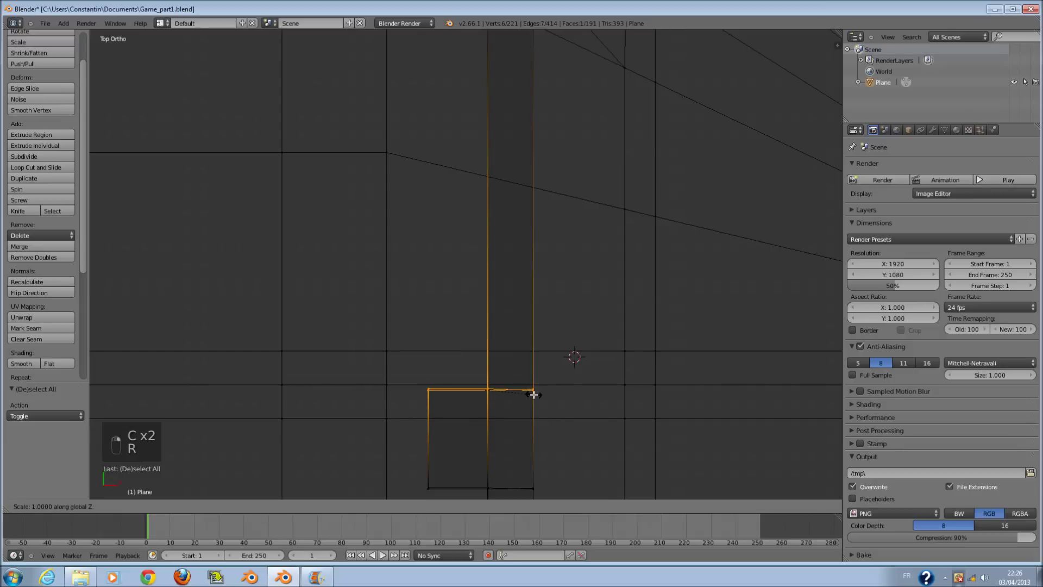
key(x)
click(533, 394)
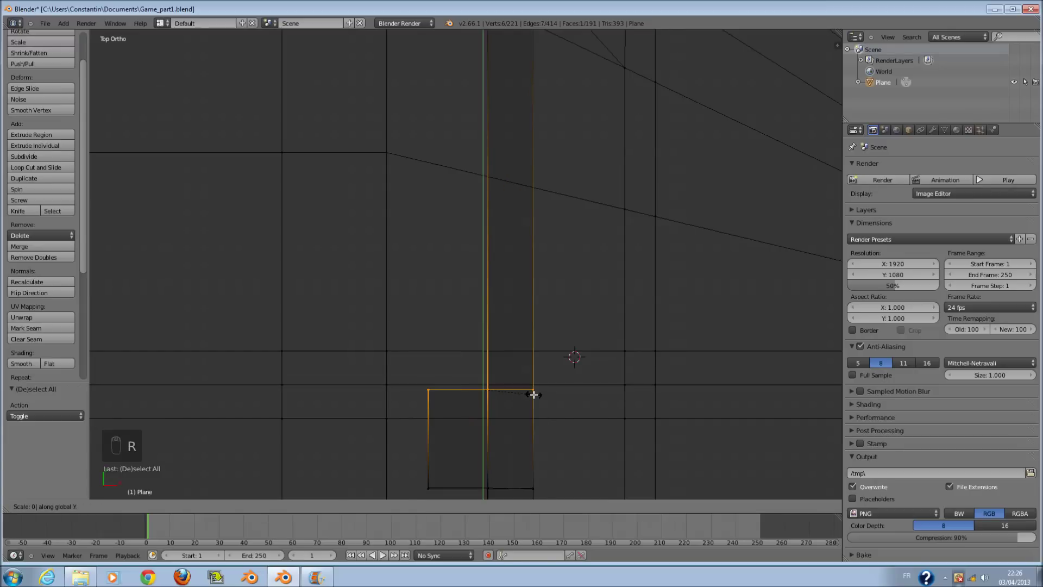
key(KP_1)
scroll(520, 356, up, 2)
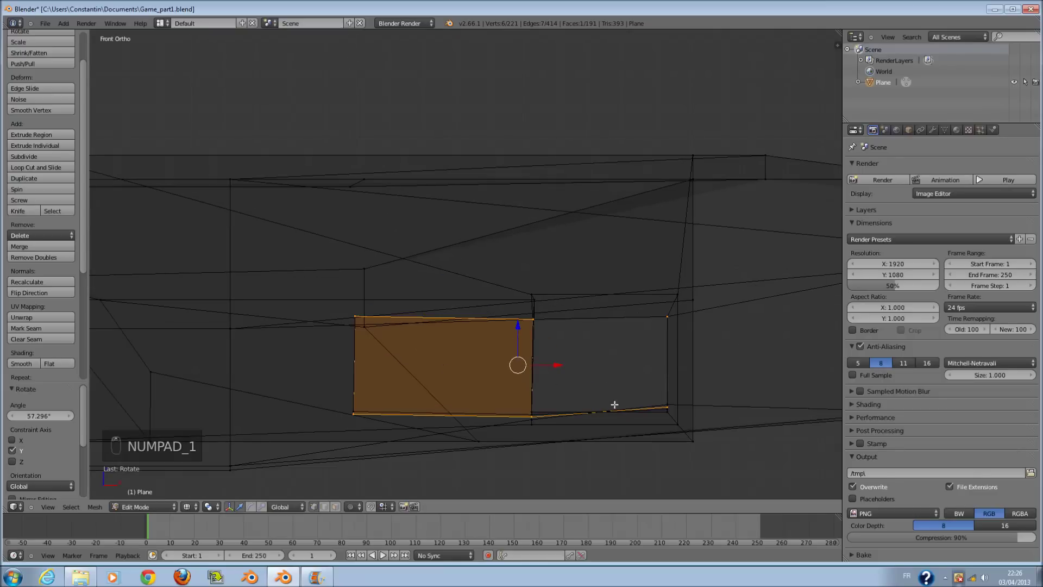
scroll(653, 415, up, 1)
key(a)
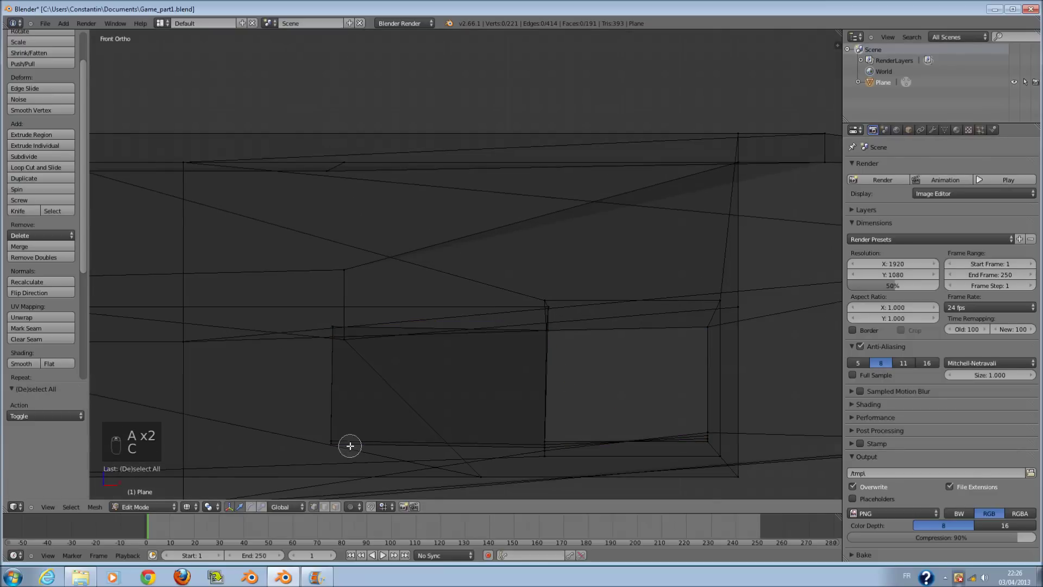
middle_drag(512, 446, 450, 458)
key(KP_3)
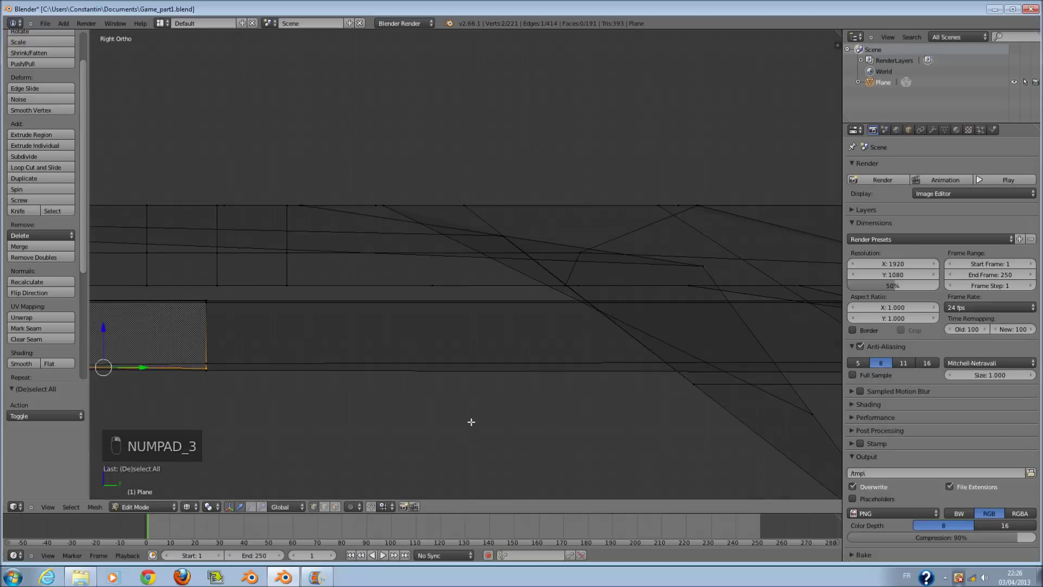
key(a)
key(a)
Select the six vertices of the side branch's floor and flatten them by scaling to 0 along Z.
scroll(481, 375, up, 2)
key(c)
middle_drag(476, 427, 626, 449)
shift+right_click(399, 369)
shift+scroll(389, 389, down, 4)
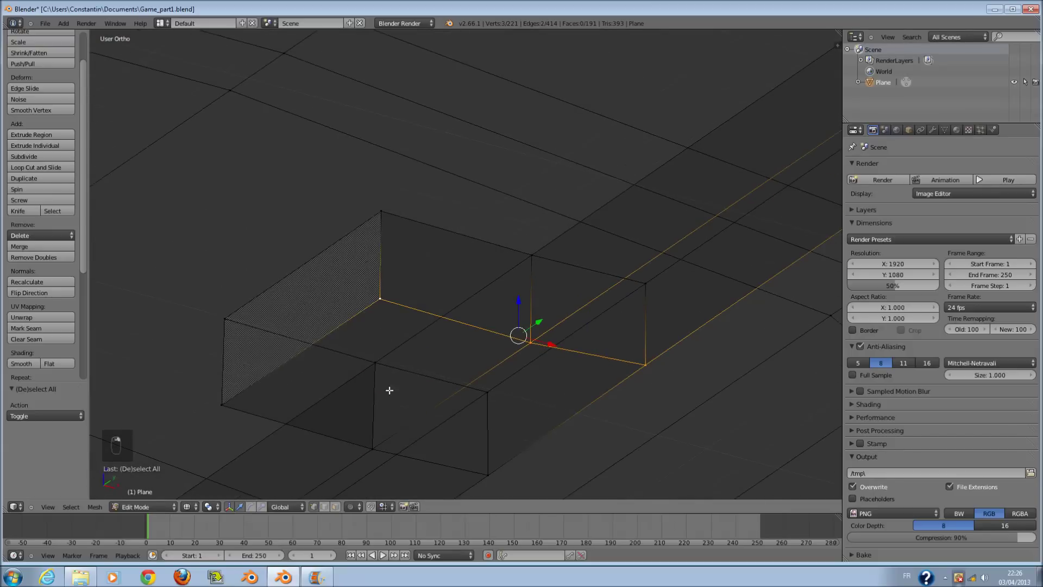
shift+right_click(225, 383)
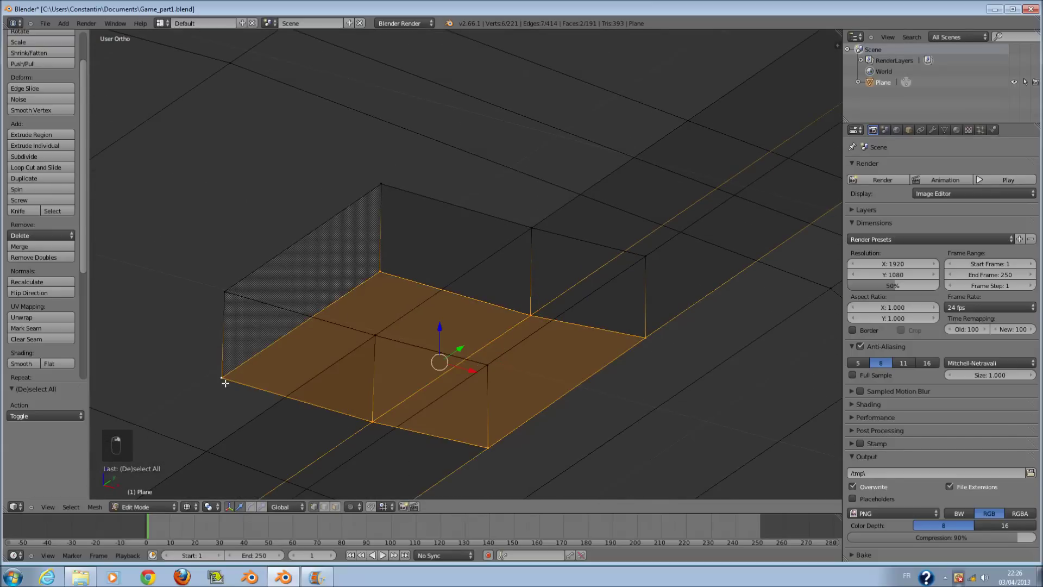
key(KP_1)
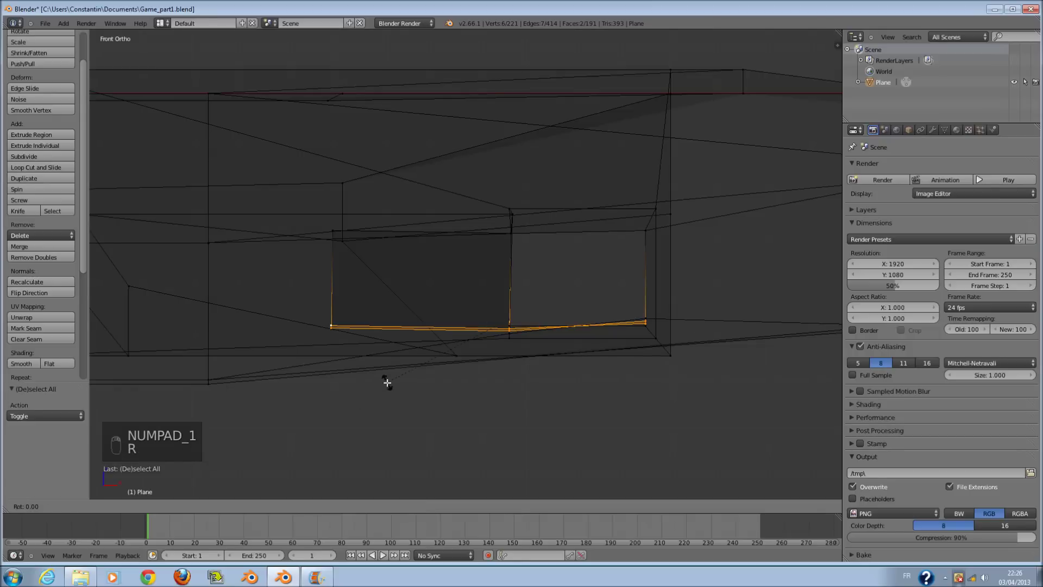
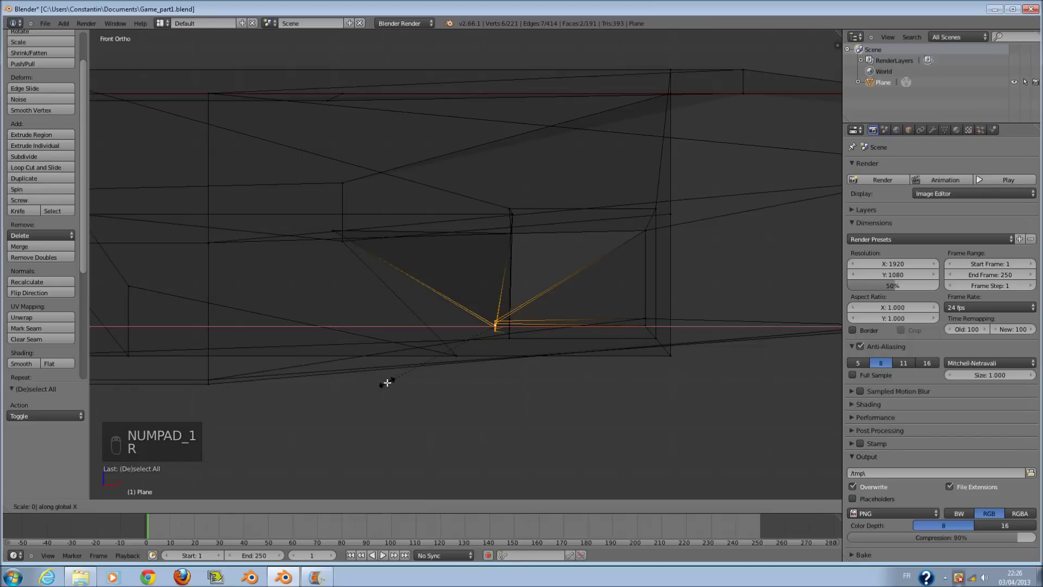
key(y)
key(z)
click(386, 382)
Leave edit mode, save the file and show the terrain from above in wireframe.
middle_drag(397, 373, 399, 403)
scroll(400, 403, down, 2)
key(Tab)
key(ctrl+s)
key(z)
key(KP_7)
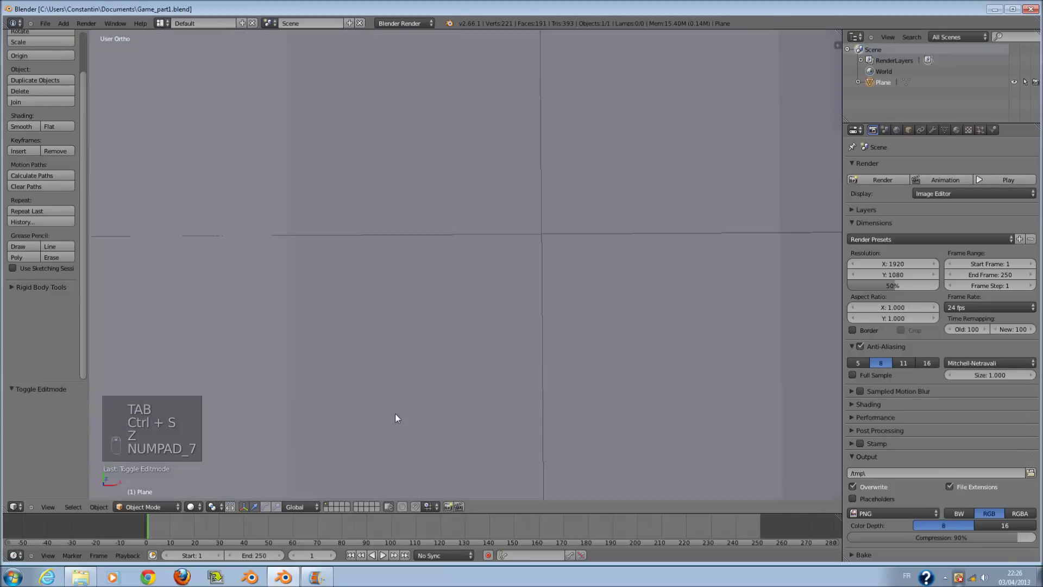
key(z)
shift+scroll(493, 336, up, 4)
Deselect the side branch's floor, save the file again and enter edit mode with face selection.
key(Tab)
scroll(493, 336, up, 5)
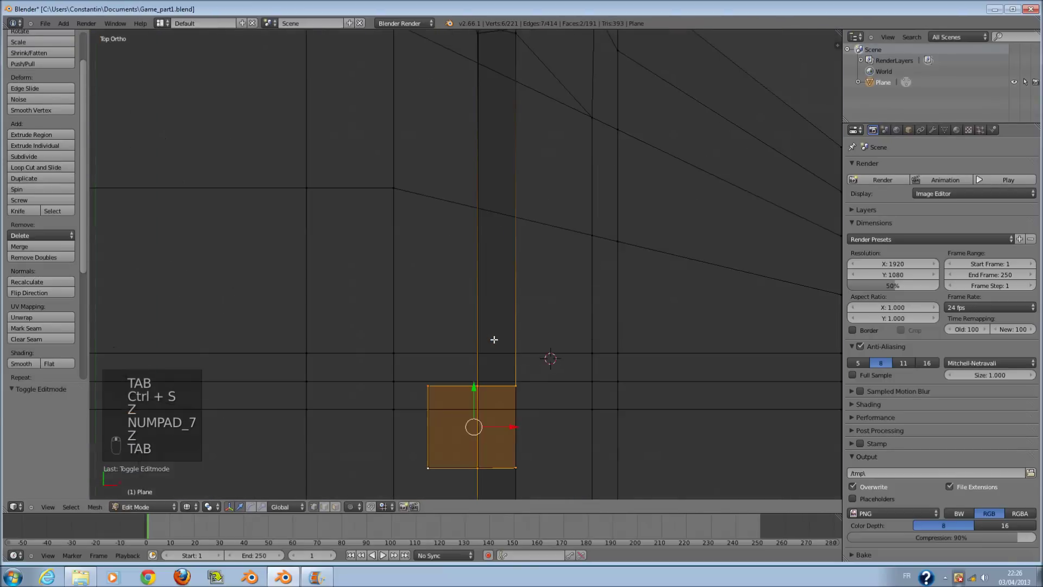
key(a)
scroll(457, 370, down, 3)
scroll(461, 212, down, 6)
key(Tab)
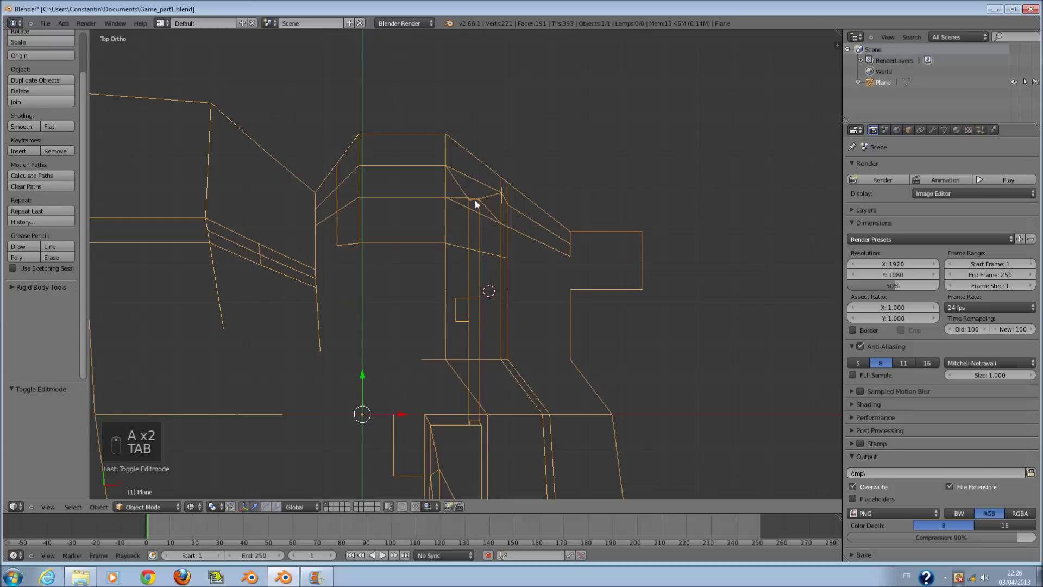
scroll(469, 297, down, 3)
scroll(489, 279, up, 4)
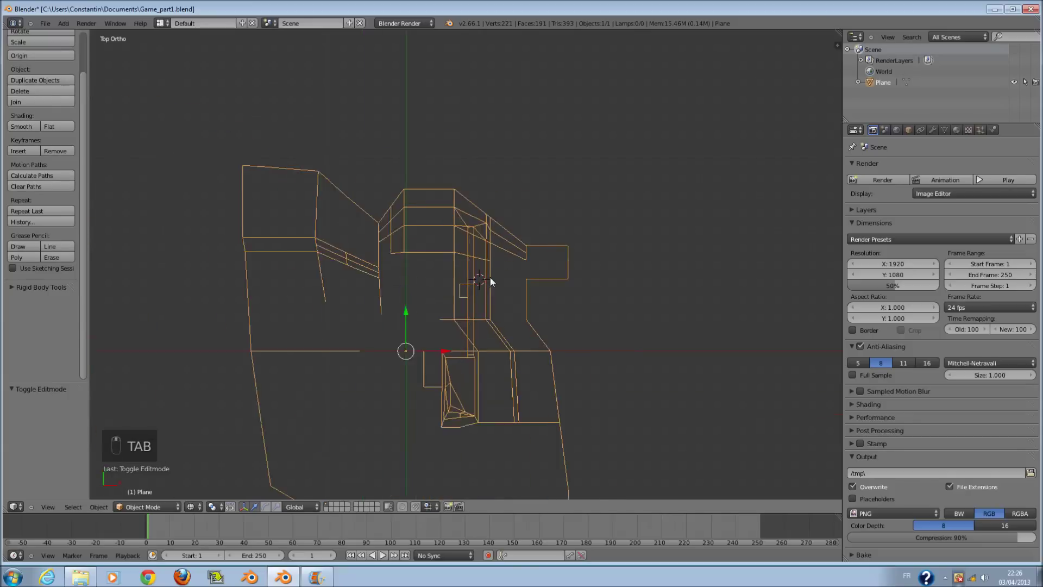
key(ctrl+s)
click(493, 305)
key(Tab)
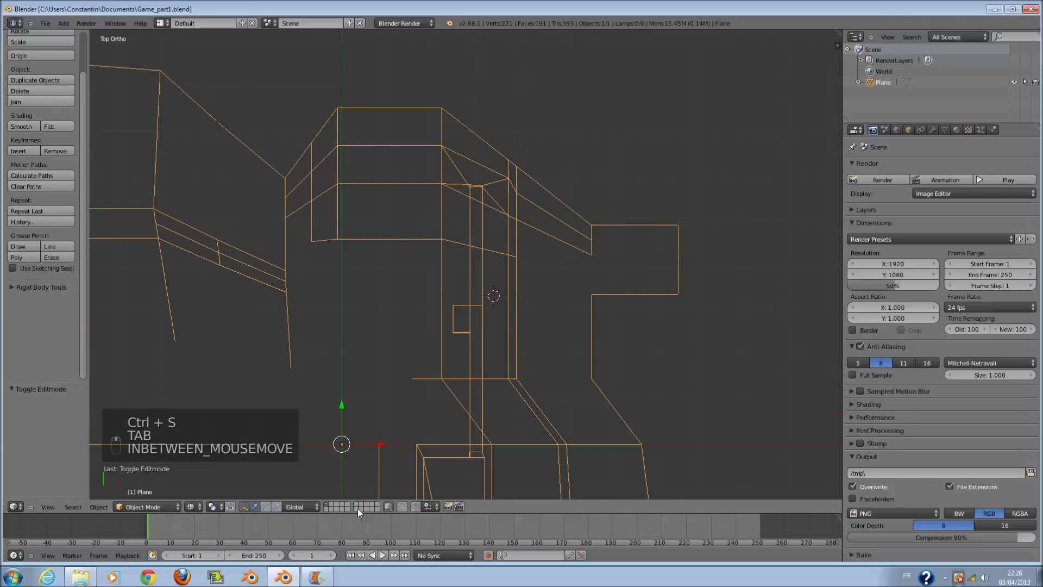
key(Tab)
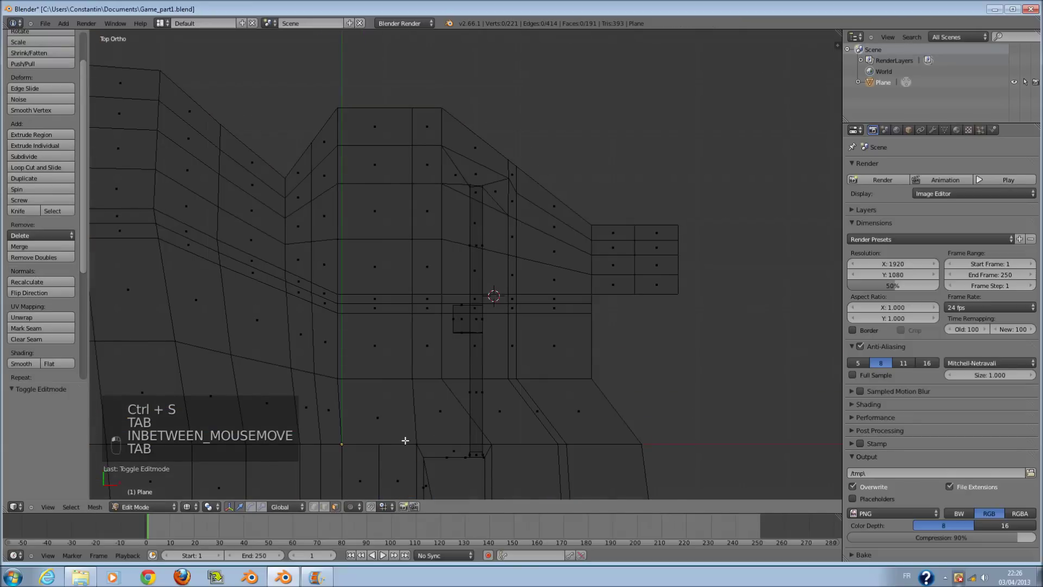
Circle-select all faces along the terrain's far positive Y strip, scale them to about 0.85 along Y and move them -0.132 along Y.
key(a)
key(a)
key(a)
shift+scroll(492, 285, up, 2)
key(c)
scroll(461, 219, down, 6)
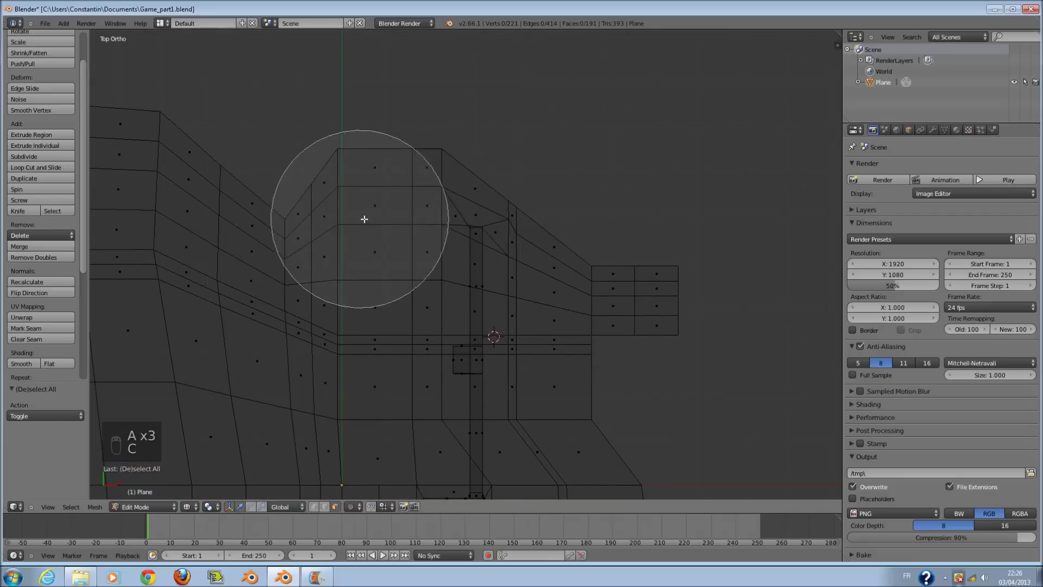
drag(361, 217, 558, 272)
key(a)
key(c)
mouse_move(307, 221)
mouse_down()
mouse_move(449, 206)
mouse_move(489, 233)
mouse_move(663, 274)
mouse_move(633, 303)
mouse_move(326, 266)
mouse_move(156, 182)
mouse_up()
right_click(156, 183)
scroll(156, 182, down, 3)
key(c)
mouse_move(285, 210)
mouse_down()
mouse_move(255, 217)
mouse_move(347, 228)
mouse_move(264, 294)
mouse_up()
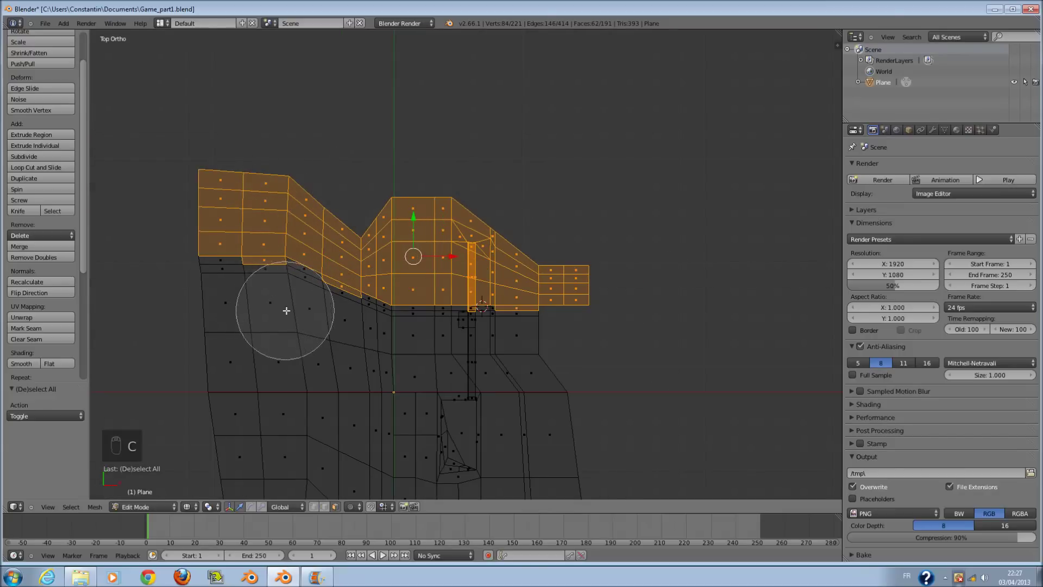
middle_drag(307, 324, 266, 310)
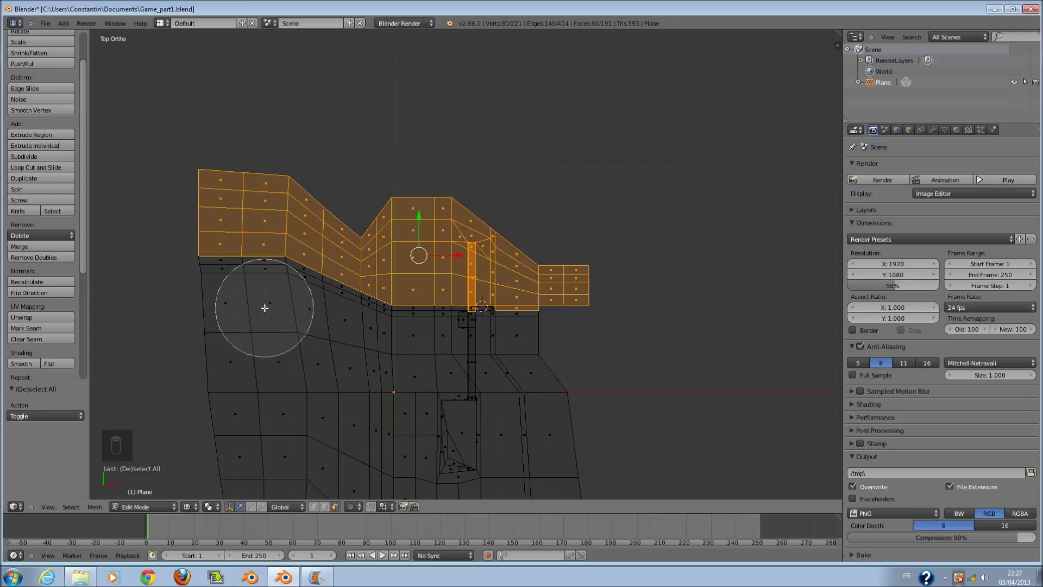
right_click(265, 307)
scroll(484, 349, up, 2)
key(s)
key(y)
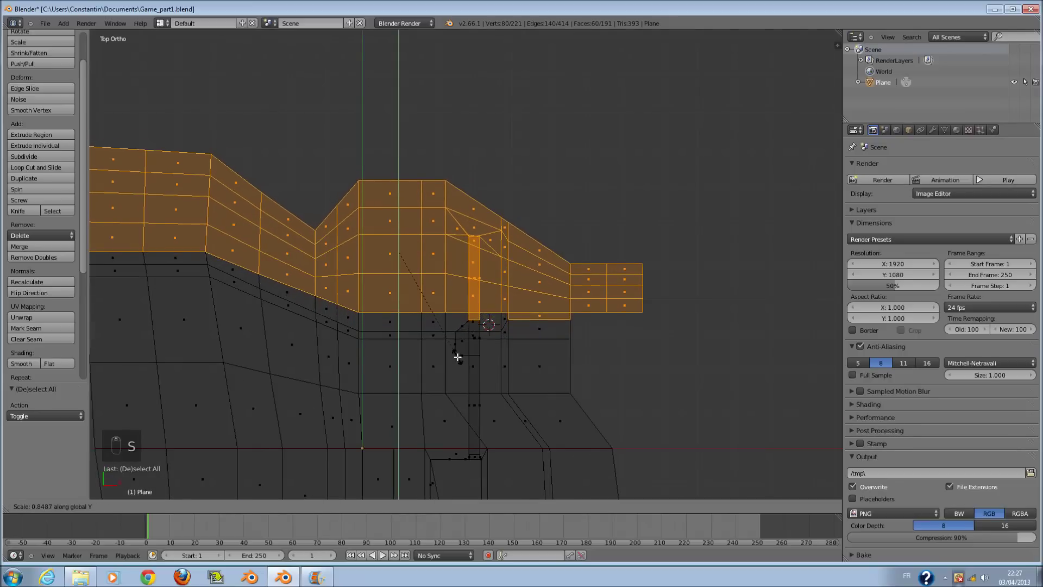
click(455, 350)
drag(399, 208, 400, 212)
scroll(429, 261, up, 3)
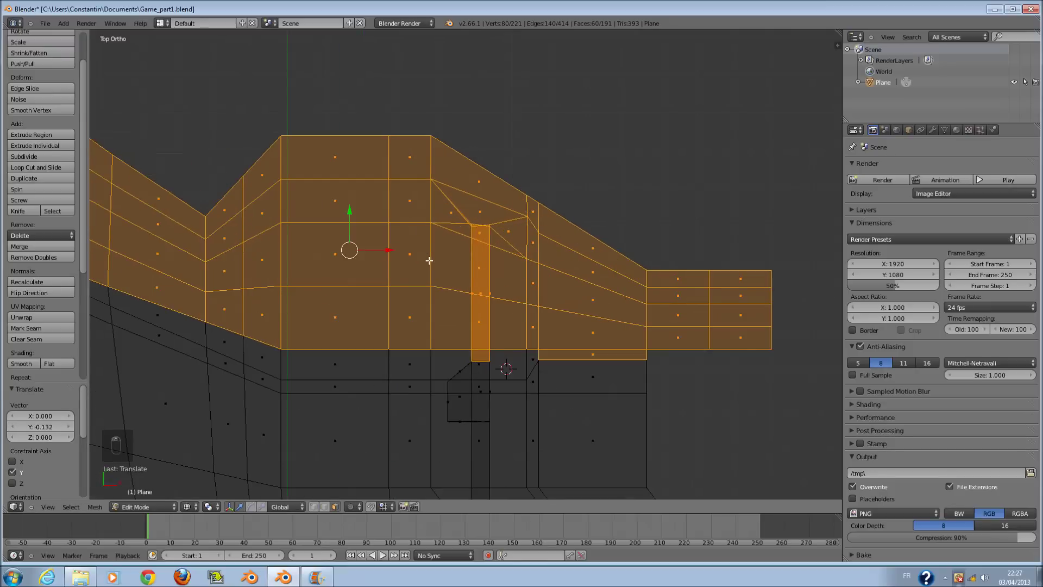
Deselect everything, view the terrain in solid shading from an angle, leave edit mode and save the file.
key(a)
key(c)
right_click(366, 205)
key(z)
mouse_move(365, 205)
middle_down()
mouse_move(477, 239)
mouse_move(366, 196)
mouse_move(383, 262)
mouse_move(349, 254)
mouse_move(439, 279)
mouse_move(242, 242)
mouse_move(334, 260)
mouse_move(366, 249)
mouse_move(464, 287)
mouse_move(483, 363)
middle_up()
key(Tab)
key(ctrl+s)
click(349, 255)
scroll(242, 243, down, 2)
key(ctrl+s)
click(366, 250)
key(ctrl+s)
click(482, 363)
Show the pit from above in wireframe, save the file and enter edit mode.
key(KP_7)
key(z)
shift+scroll(410, 357, down, 6)
scroll(546, 374, up, 5)
key(ctrl+s)
click(546, 375)
scroll(546, 375, up, 2)
key(Tab)
shift+scroll(532, 363, down, 2)
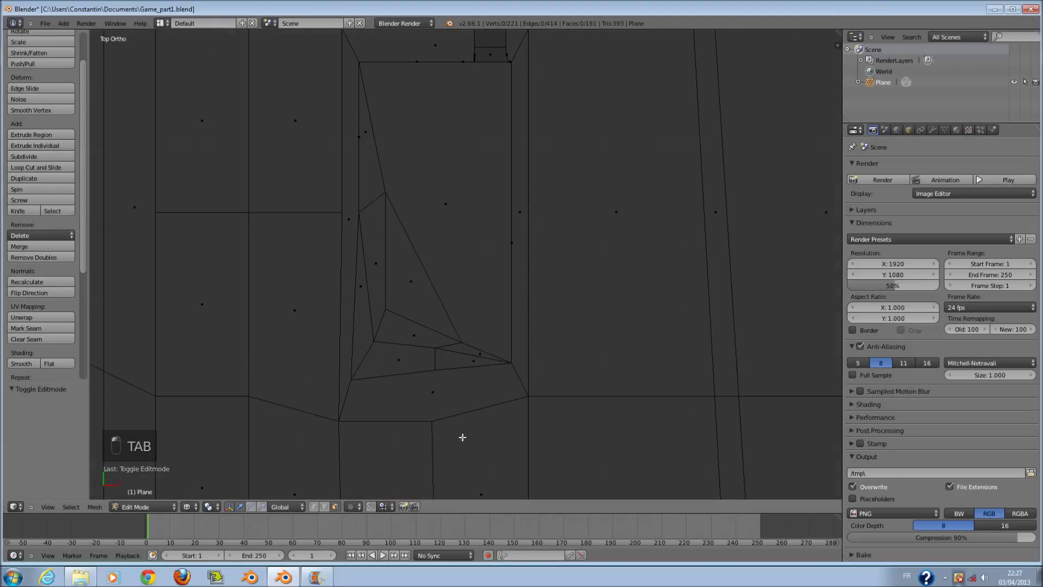
Try a loop cut across the terrain strips on the pit's positive X side, slid near the pit's lower corner.
key(a)
key(a)
key(a)
key(a)
key(ctrl+r)
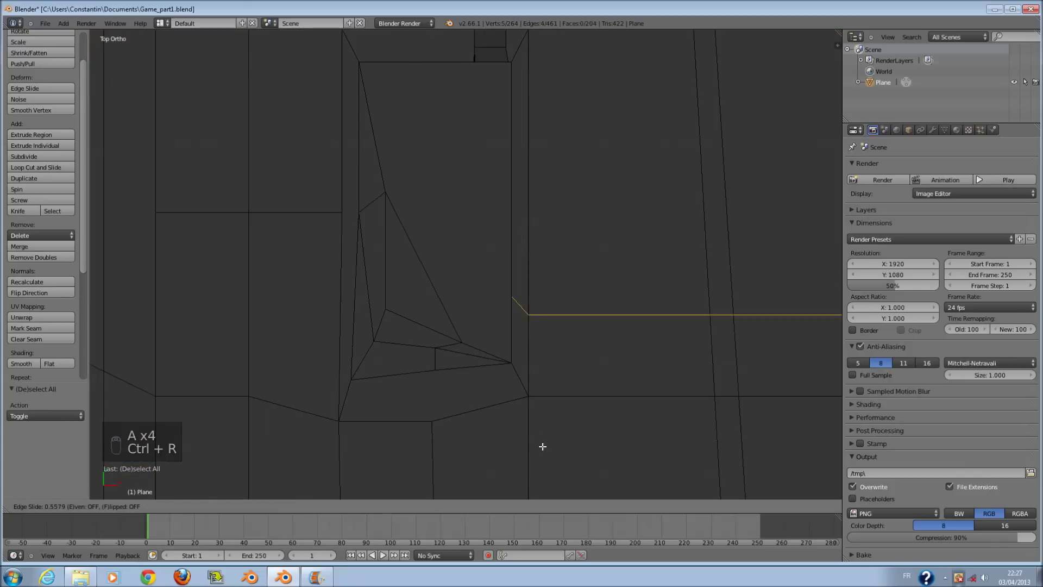
click(546, 466)
key(a)
key(ctrl+r)
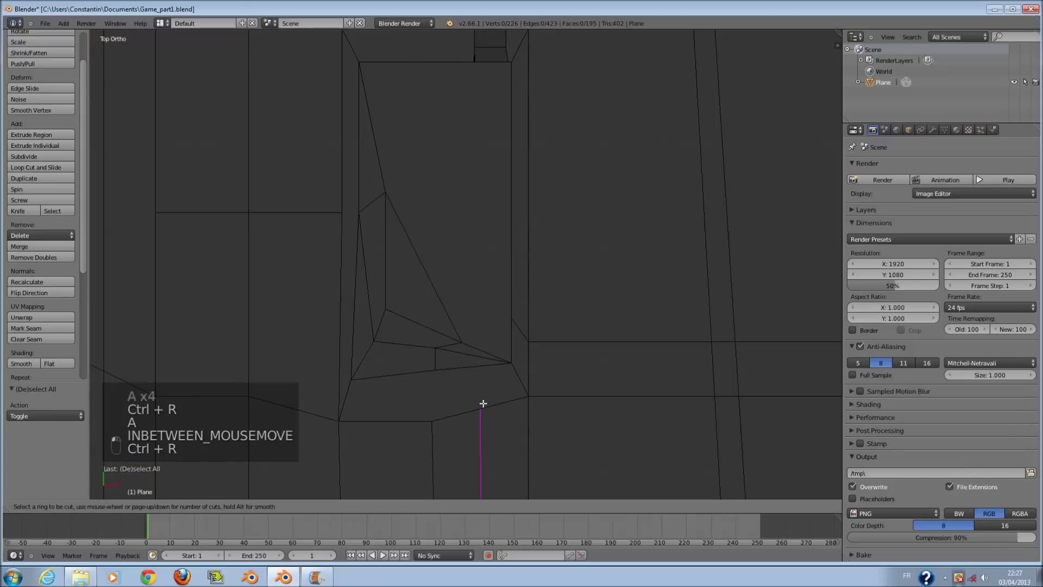
key(ctrl+z)
mouse_move(529, 410)
middle_down()
mouse_move(612, 376)
mouse_move(624, 335)
mouse_move(645, 334)
mouse_move(614, 321)
mouse_move(339, 490)
middle_up()
Switch to solid shading and try deleting the face of the pit's long positive X wall.
key(z)
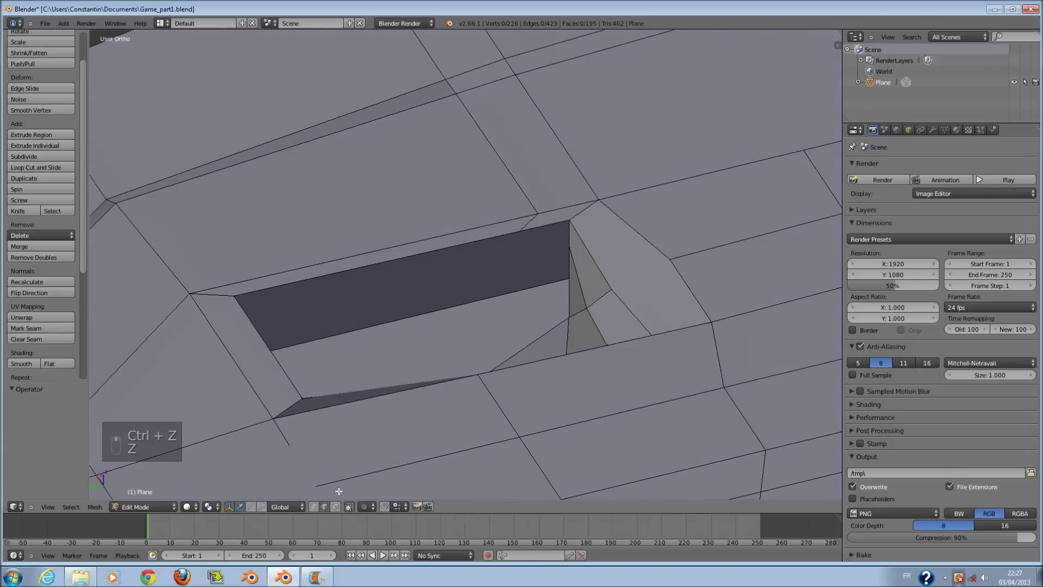
right_click(538, 272)
key(x)
click(522, 272)
middle_drag(521, 272, 464, 329)
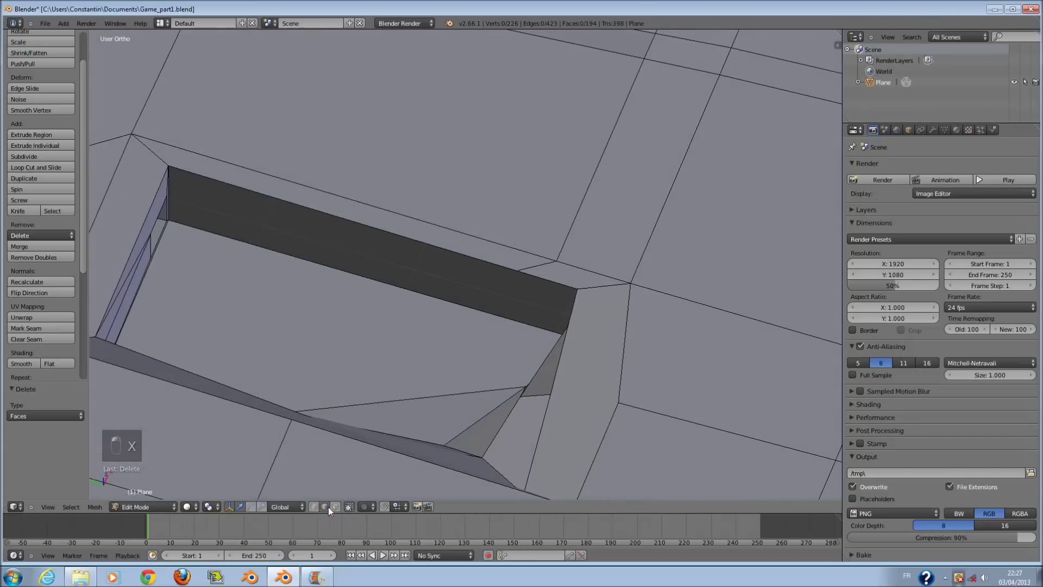
Try a horizontal loop cut at mid-height around the passage, starting from the pit's corner edge.
middle_drag(358, 408, 344, 367)
scroll(270, 279, up, 3)
middle_drag(270, 279, 299, 279)
shift+middle_drag(157, 280, 487, 312)
scroll(483, 302, down, 5)
scroll(486, 312, up, 3)
middle_drag(482, 259, 441, 307)
key(ctrl+r)
click(403, 284)
click(405, 286)
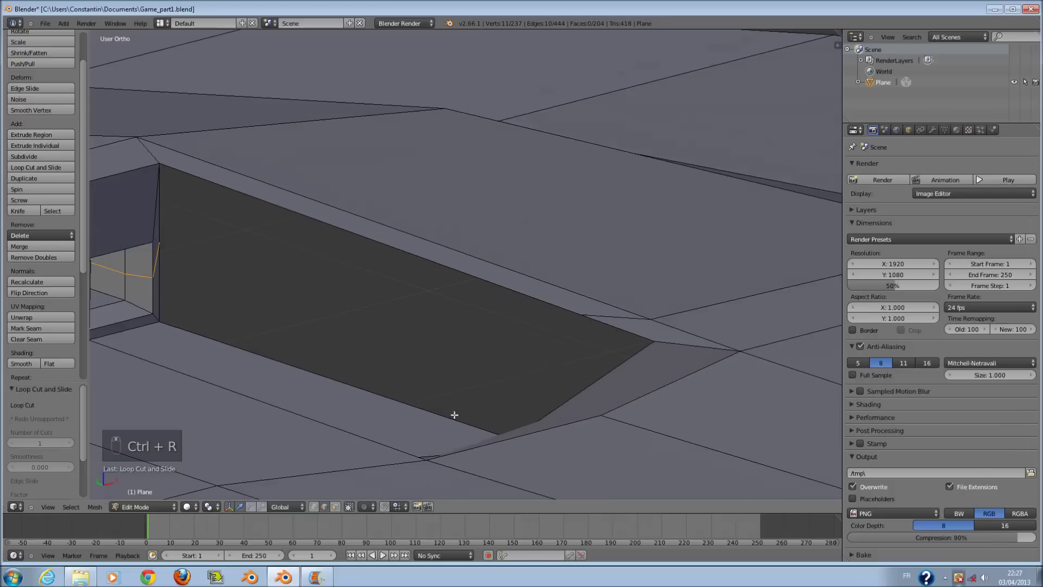
Try to join the loop cut's vertices with an edge across the open long wall.
middle_drag(173, 242, 318, 375)
key(f)
scroll(319, 375, up, 1)
Switch to edge selection and try filling the wall opening with faces between the middle edge and the wall's border edges.
click(330, 507)
click(328, 507)
middle_drag(379, 421, 373, 382)
right_click(367, 364)
shift+right_click(388, 318)
key(f)
right_click(395, 300)
middle_drag(408, 265, 480, 288)
key(f)
right_click(548, 293)
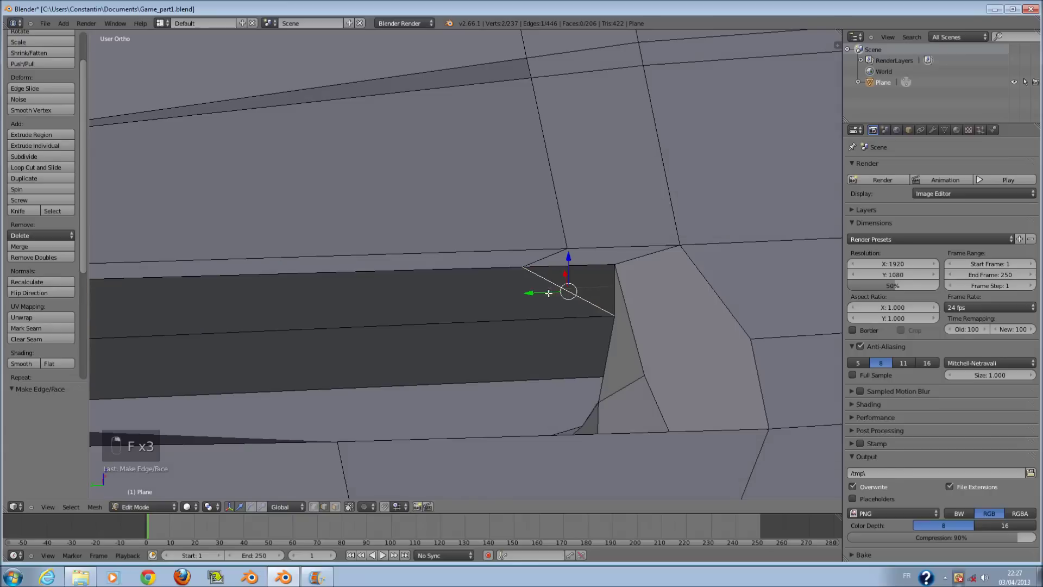
Undo the faces filled into the pit's open long wall.
key(ctrl+z)
key(ctrl+z)
key(ctrl+z)
key(a)
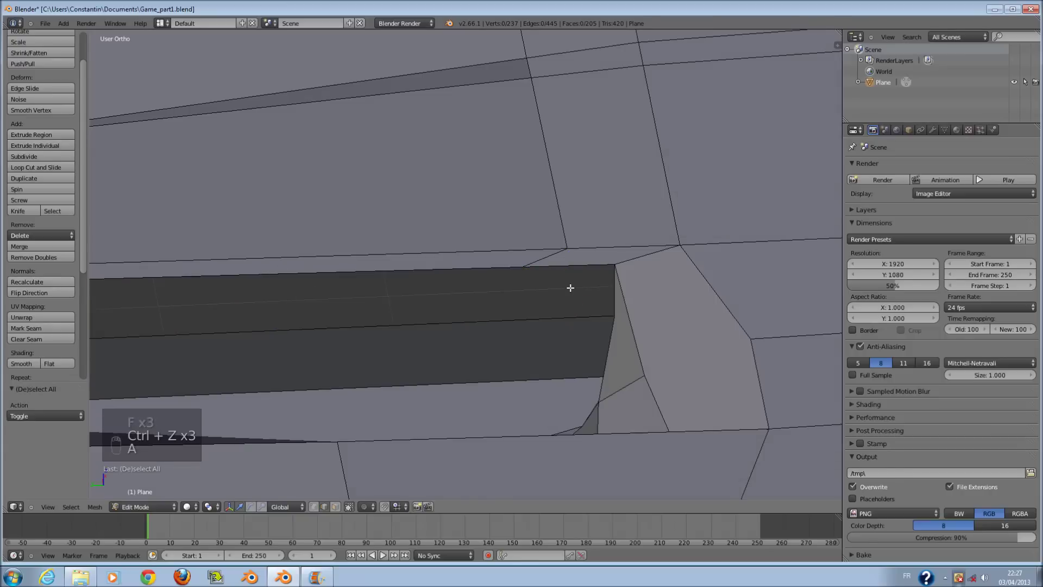
middle_drag(562, 276, 521, 275)
key(ctrl+z)
key(ctrl+z)
key(ctrl+z)
key(ctrl+z)
key(ctrl+z)
key(ctrl+z)
key(ctrl+z)
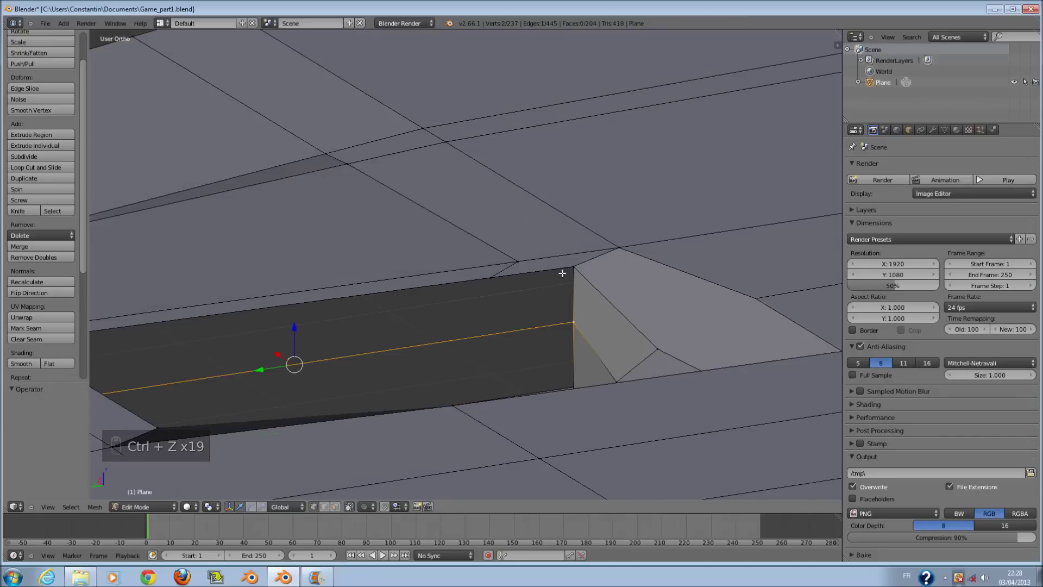
Undo the joining edge, the passage loop cut, the wall face deletion and the loop cut beside the pit.
mouse_move(562, 273)
middle_down()
mouse_move(521, 291)
mouse_move(554, 277)
middle_up()
key(ctrl+z)
key(ctrl+z)
key(ctrl+z)
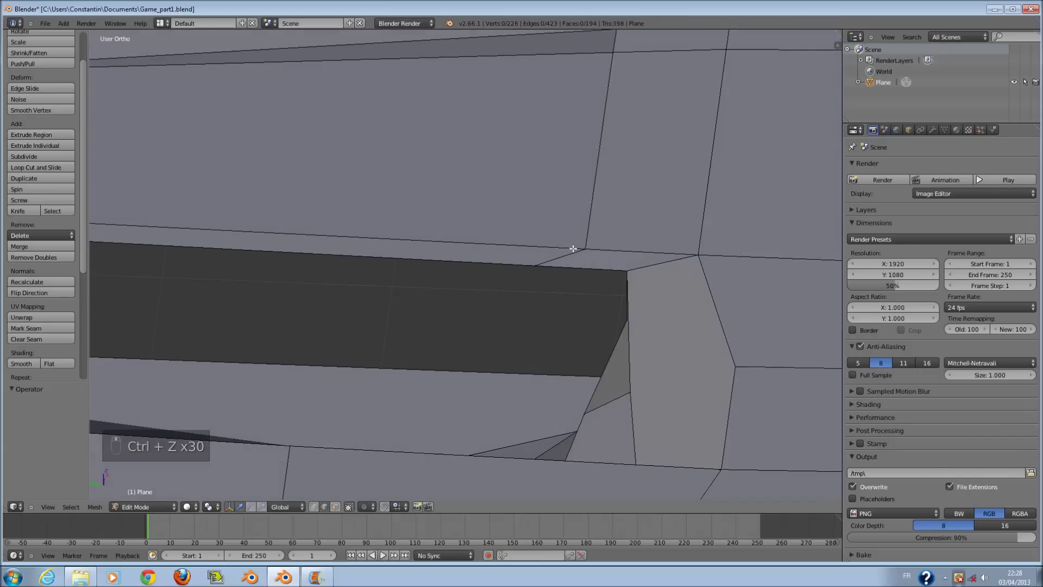
key(ctrl+z)
key(ctrl+z)
key(ctrl+z)
key(ctrl+z)
key(ctrl+z)
key(ctrl+z)
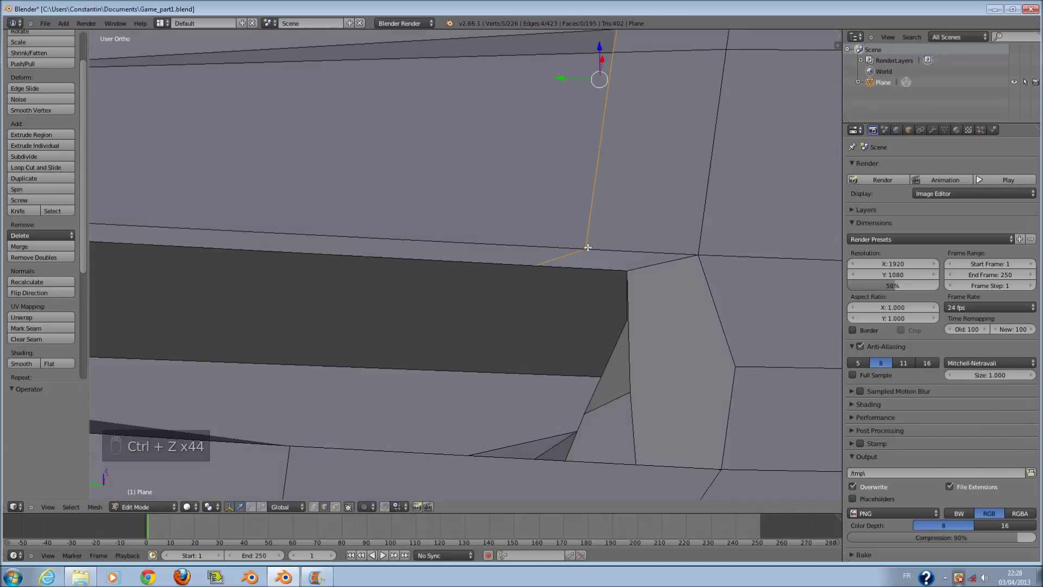
Delete the face of the pit's long wall on the positive X side.
middle_drag(590, 252, 587, 290)
key(x)
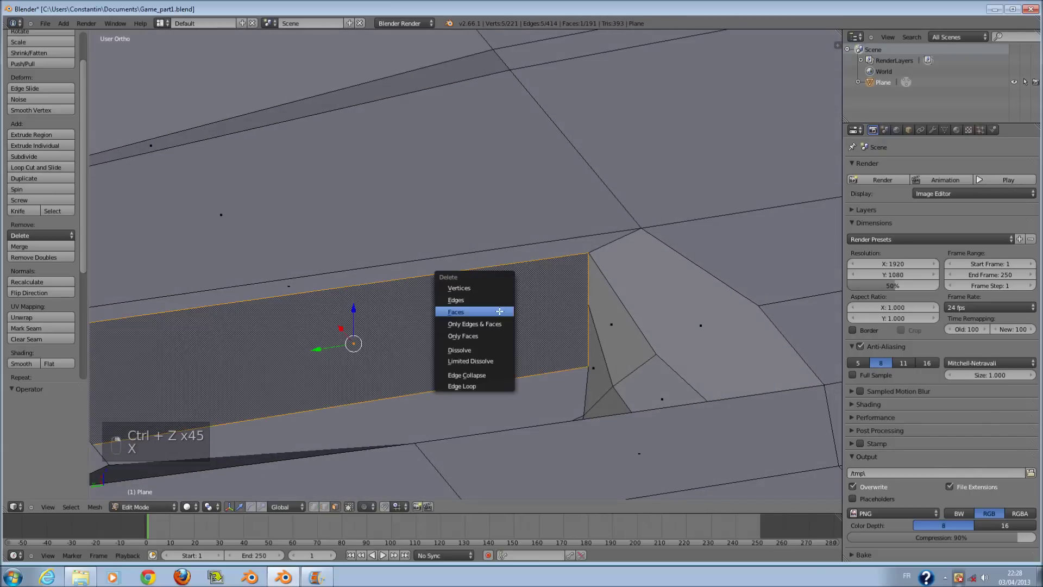
click(499, 310)
middle_drag(499, 311, 205, 372)
Add a horizontal loop cut at mid-height around the passage, starting from the pit's corner edge beside the open wall.
scroll(286, 315, up, 1)
right_click(203, 227)
middle_drag(204, 226, 318, 248)
middle_drag(521, 298, 414, 367)
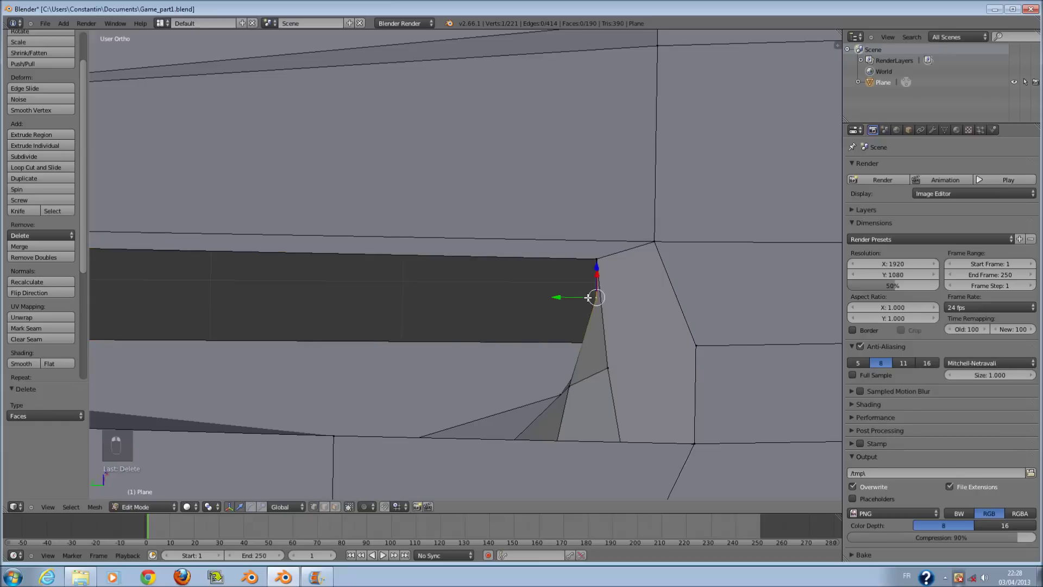
middle_drag(587, 297, 464, 300)
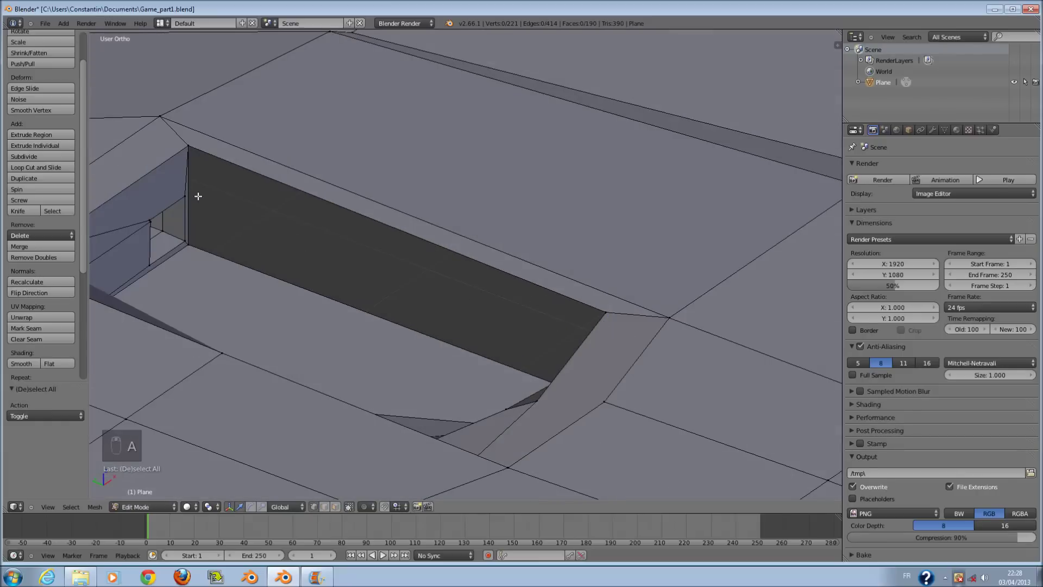
key(ctrl+r)
click(197, 197)
Join the loop cut's end vertices with an edge across the open wall, fill the faces above and below it, and deselect everything.
middle_drag(200, 197, 301, 485)
key(f)
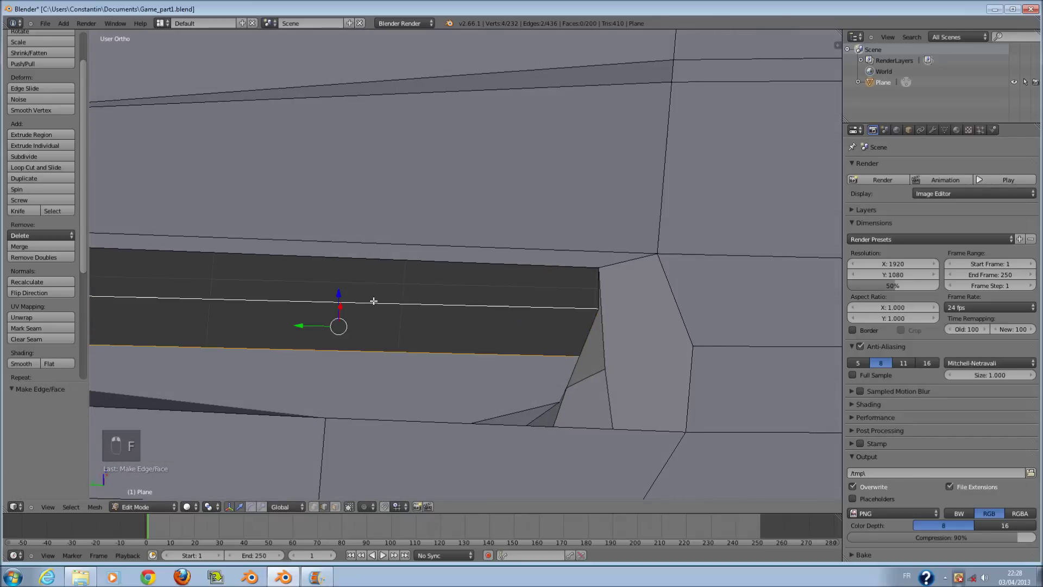
key(f)
right_click(373, 300)
key(f)
middle_drag(381, 266, 388, 329)
key(a)
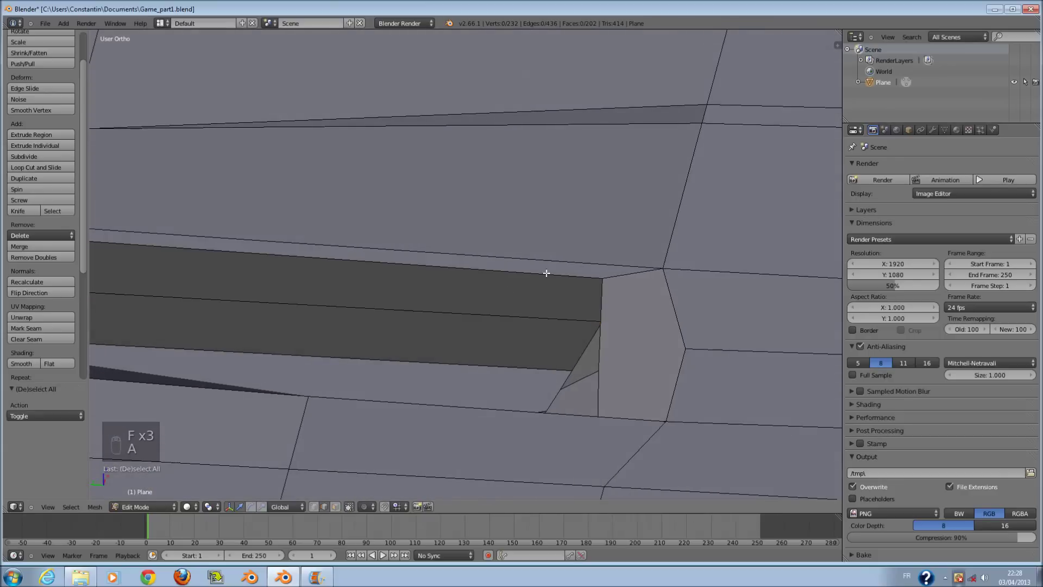
Add a vertical loop cut across the pit's long wall, slid close to the corner at the wall's negative Y end.
key(ctrl+r)
click(467, 275)
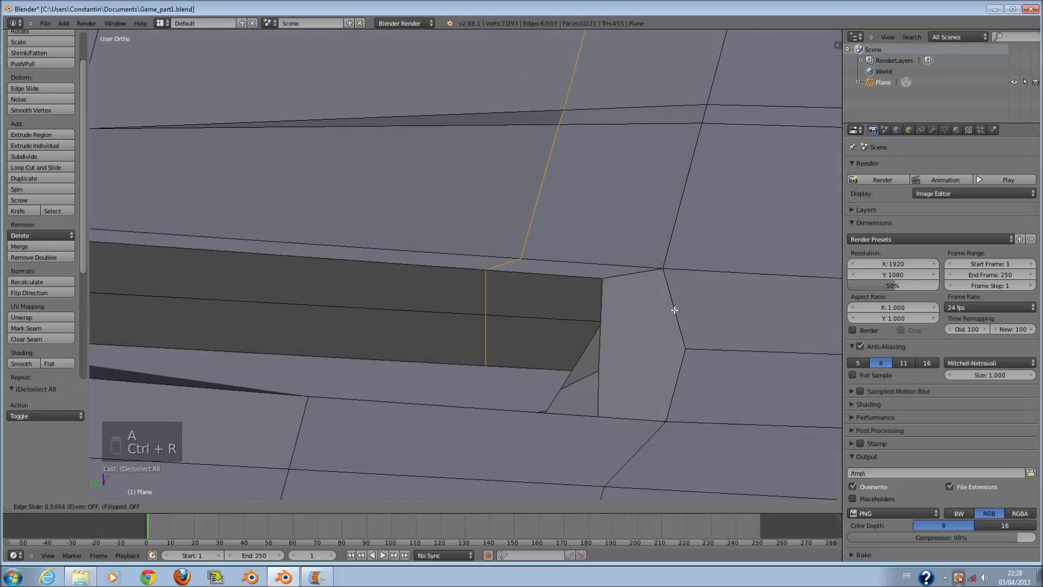
click(674, 317)
middle_drag(675, 321, 554, 356)
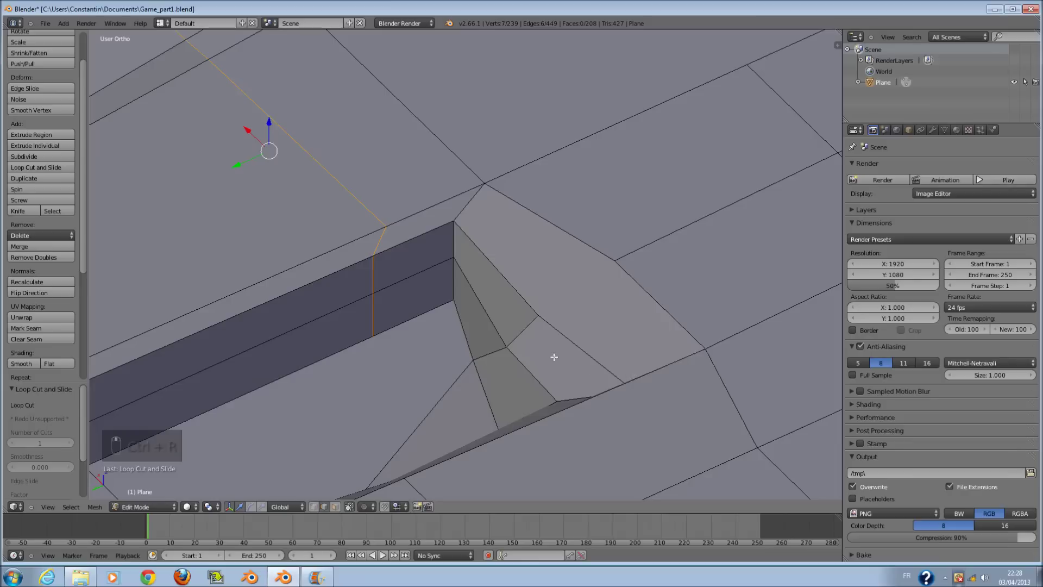
Switch to face selection and select the two wall faces between the new loop cut and the pit's corner.
click(333, 508)
scroll(458, 326, up, 2)
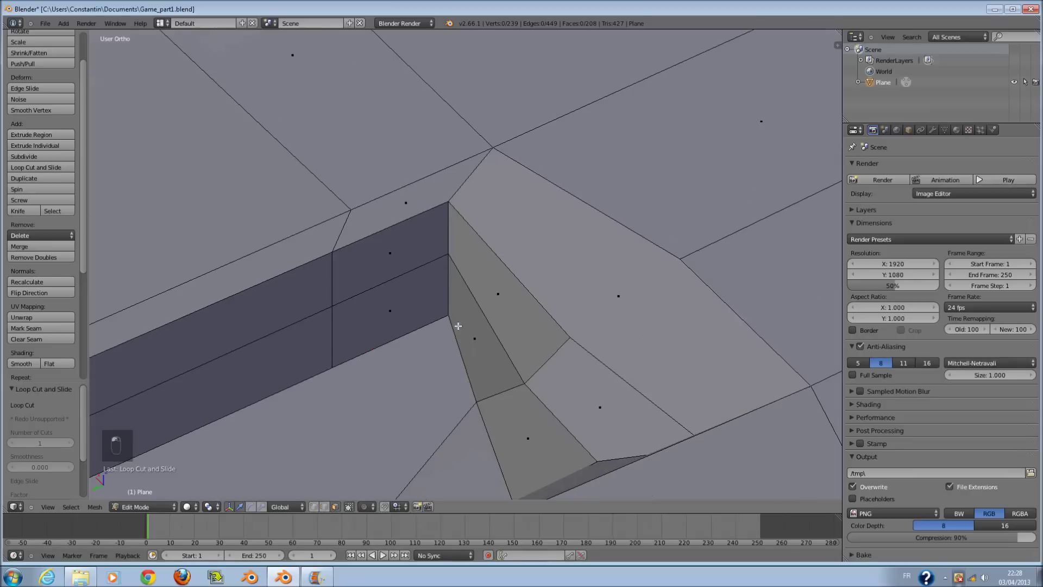
click(403, 274)
right_click(603, 255)
Try rotating the two selected wall faces about -25.7°, then undo the rotation in the wireframe top view.
key(r)
click(594, 349)
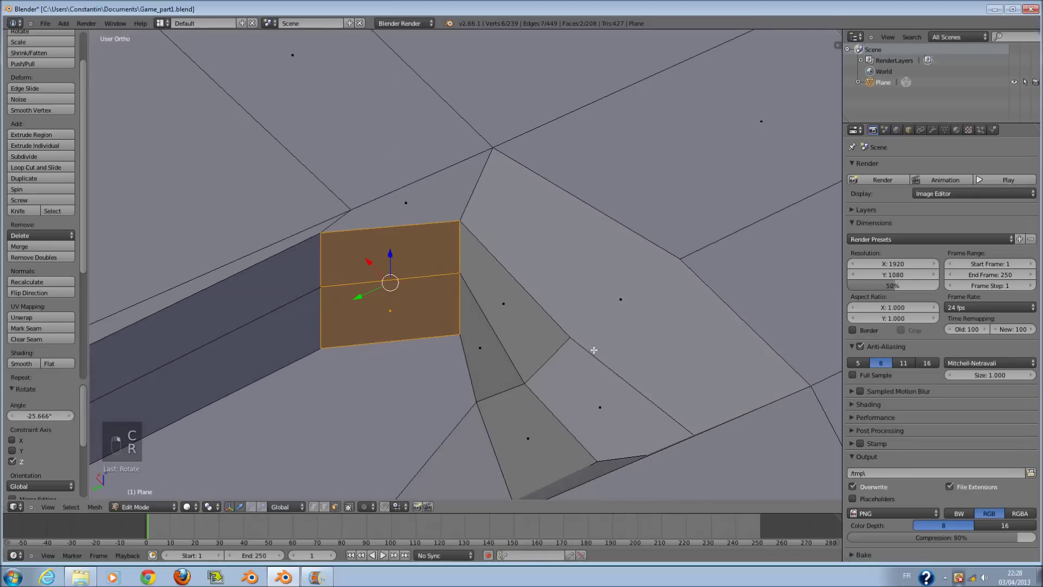
key(KP_7)
key(z)
scroll(594, 309, down, 3)
shift+scroll(593, 335, up, 11)
key(ctrl+z)
shift+scroll(552, 454, down, 3)
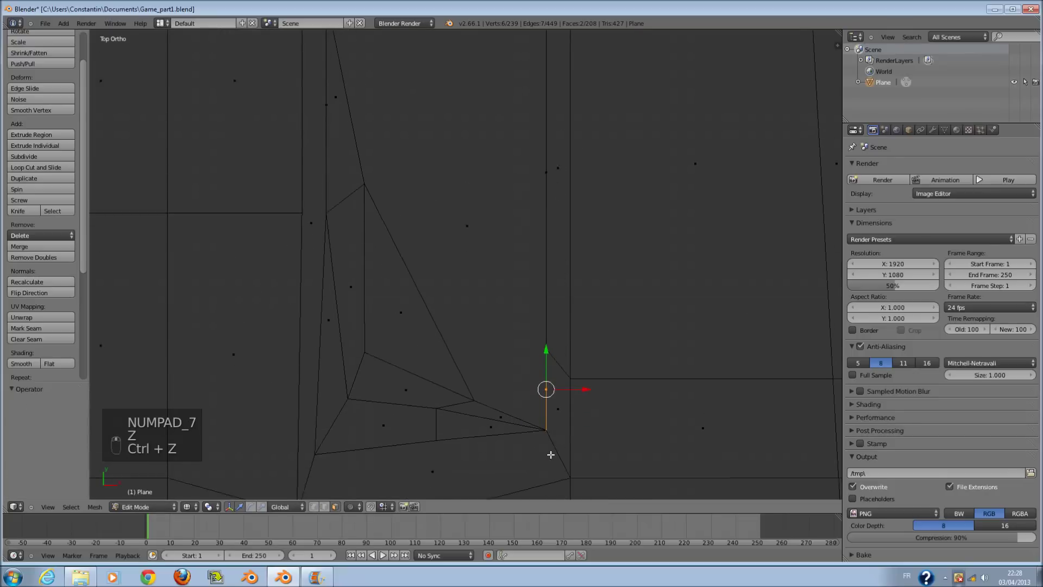
Rotate the two wall faces about 31° in the top view and shift them inward toward the pit.
key(r)
click(583, 435)
key(g)
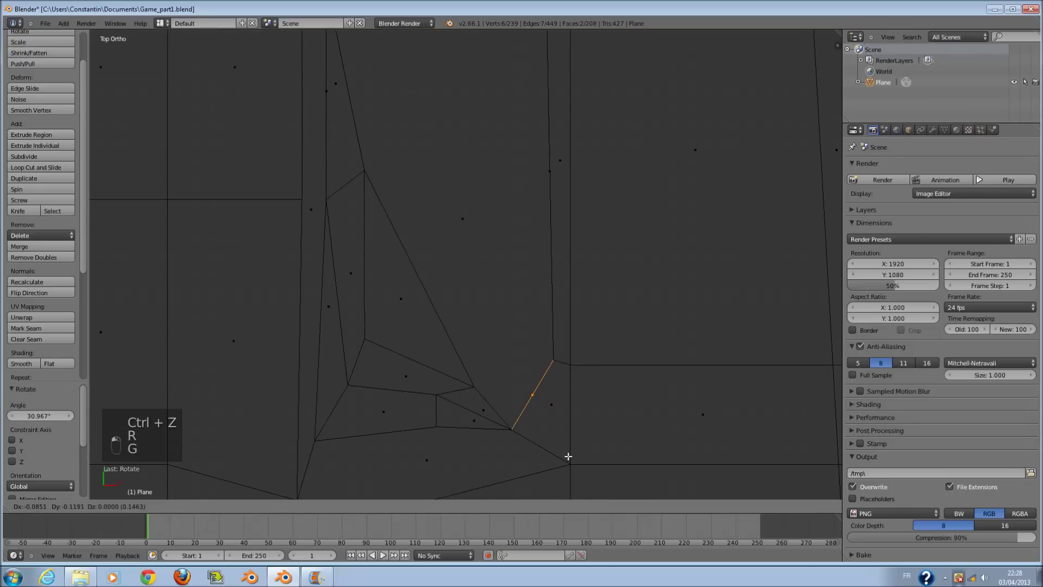
click(566, 462)
Rotate the two wall faces a further 12.9° or so and shift them about -0.07 in X and 0.01 in Y.
scroll(577, 421, up, 2)
shift+scroll(559, 393, up, 2)
scroll(600, 388, up, 2)
key(r)
click(598, 419)
shift+scroll(592, 413, down, 3)
key(g)
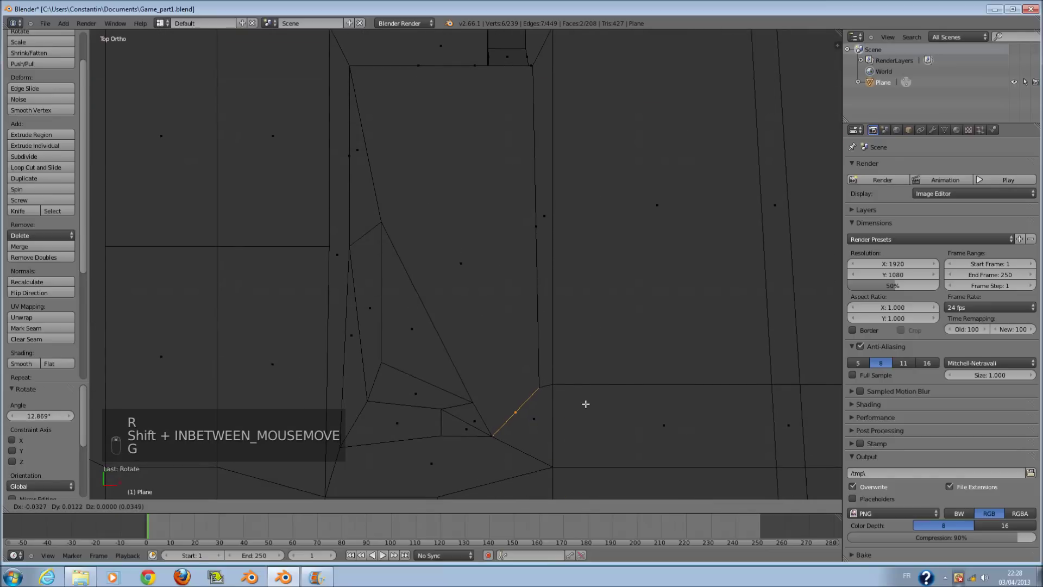
click(580, 404)
Delete the two angled wall faces to open the pit's corner, leave edit mode and start saving over Game_part1.blend.
key(z)
middle_drag(580, 404, 635, 363)
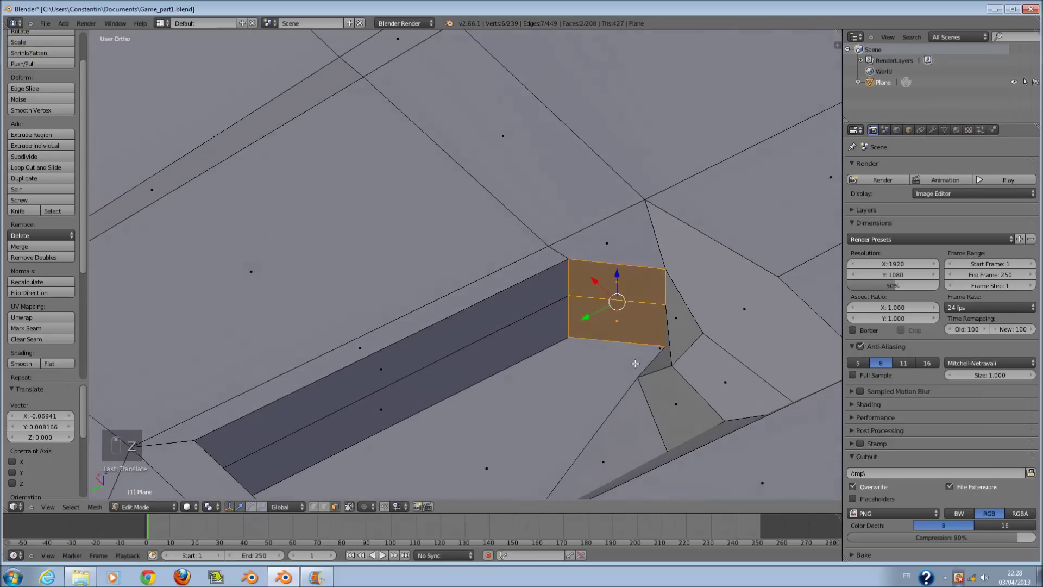
key(x)
click(635, 363)
key(Tab)
key(ctrl+s)
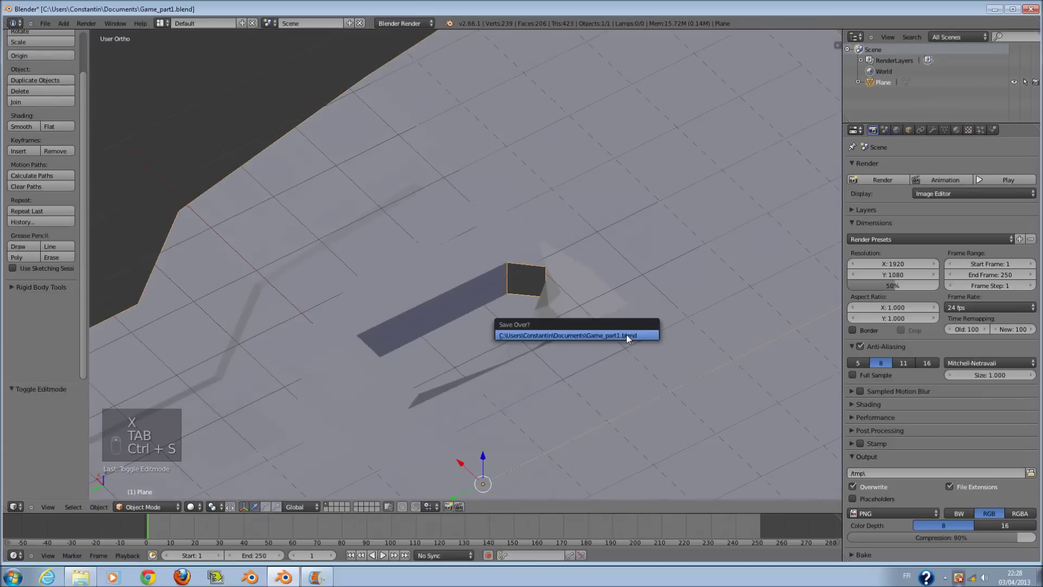
Check the terrain from above in wireframe and solid shading, and save the file over Game_part1.blend.
key(KP_7)
key(z)
scroll(507, 379, down, 3)
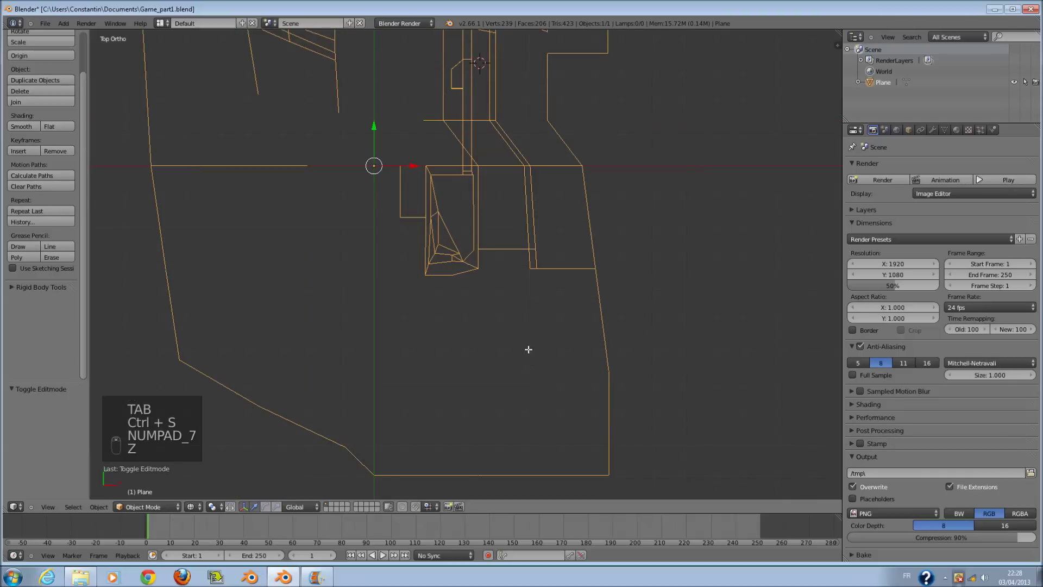
key(Tab)
scroll(542, 340, up, 4)
key(z)
key(z)
key(z)
key(Tab)
right_click(565, 338)
key(Tab)
scroll(581, 333, up, 2)
key(ctrl+s)
click(529, 334)
Examine the terrain and the pit opening in wireframe and solid shading from a tilted angle.
scroll(511, 233, down, 4)
shift+scroll(476, 183, up, 6)
key(z)
ctrl+scroll(518, 378, down, 2)
key(z)
key(z)
mouse_move(582, 382)
middle_down()
mouse_move(521, 326)
mouse_move(507, 331)
middle_up()
key(ctrl+s)
scroll(508, 331, up, 3)
Clear the mesh selection and examine the faces near the terrain's outer corner on the positive X side.
key(Tab)
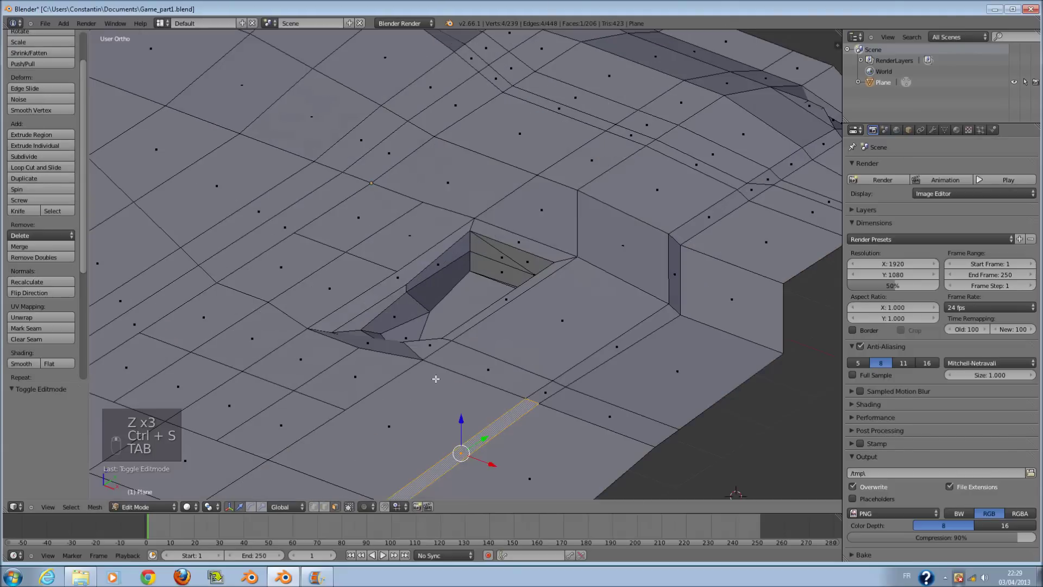
key(a)
key(a)
shift+scroll(489, 402, down, 2)
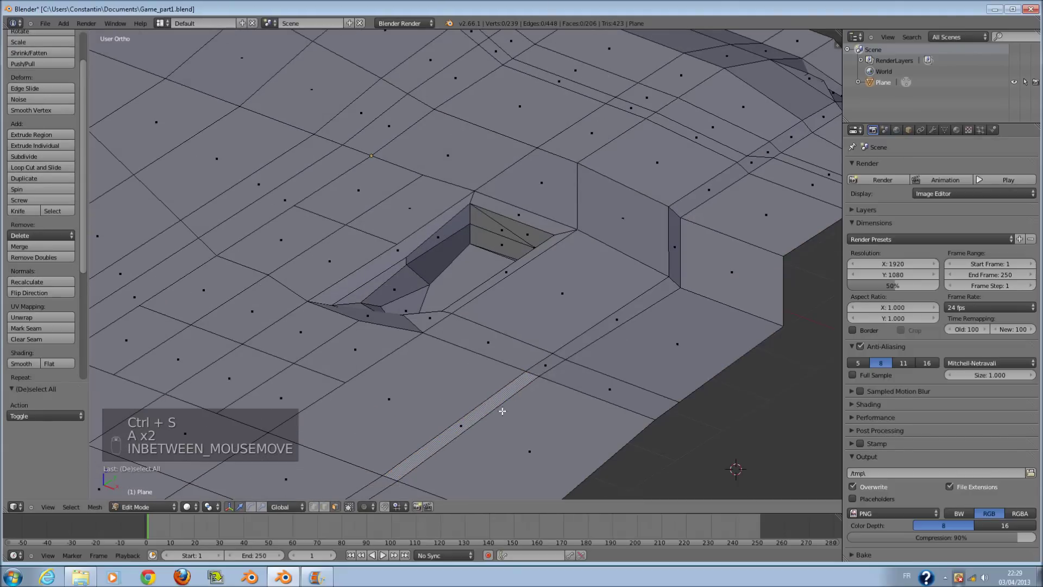
right_click(503, 411)
scroll(502, 411, down, 3)
shift+scroll(502, 407, down, 2)
scroll(508, 382, up, 3)
middle_drag(507, 382, 541, 397)
shift+scroll(587, 391, down, 4)
scroll(573, 396, down, 3)
right_click(523, 380)
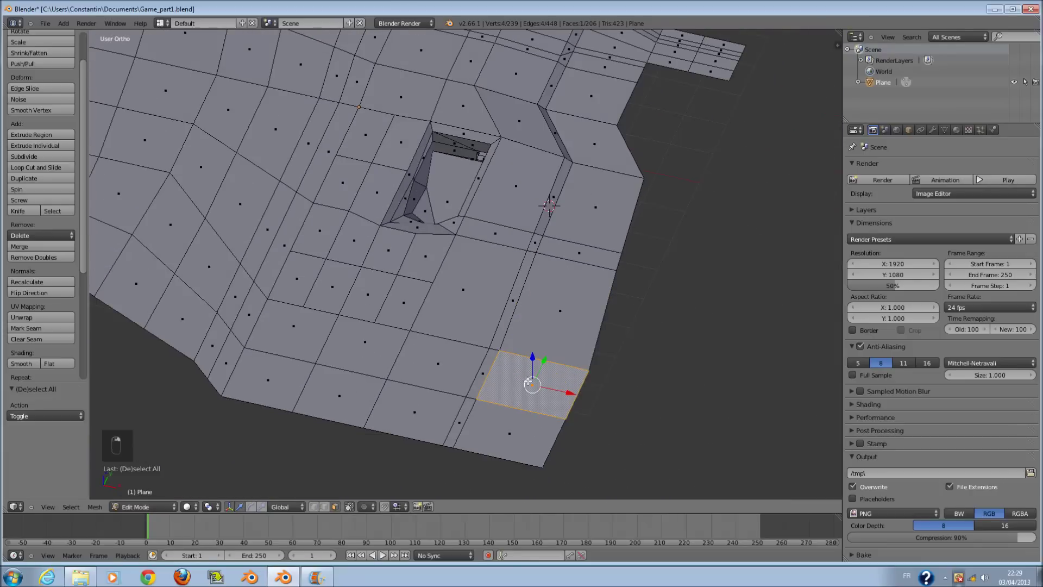
middle_drag(534, 381, 542, 410)
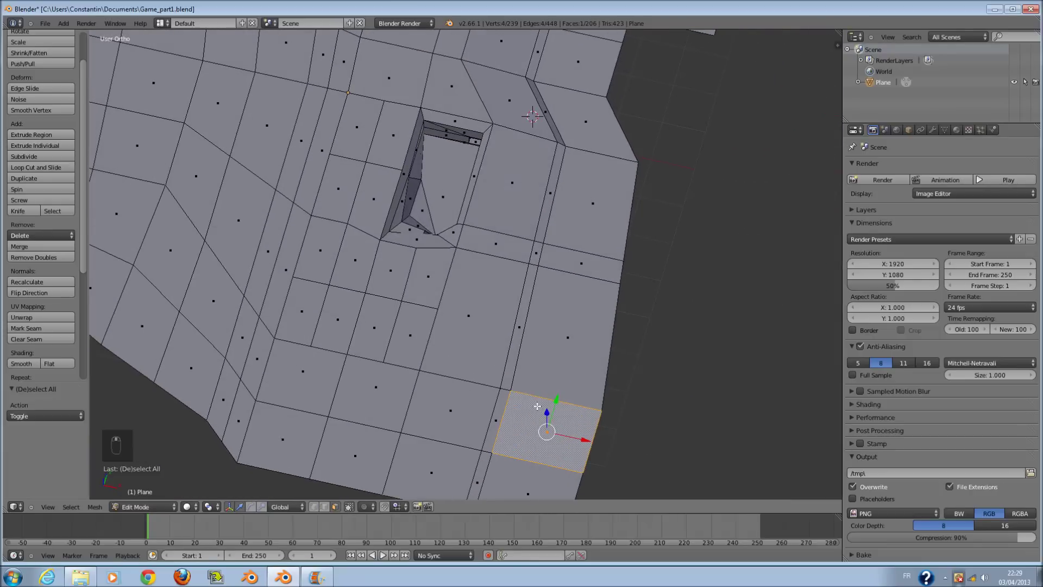
Move the four faces along the terrain's negative Y edge outward in the wireframe top view and save the file.
key(KP_7)
key(z)
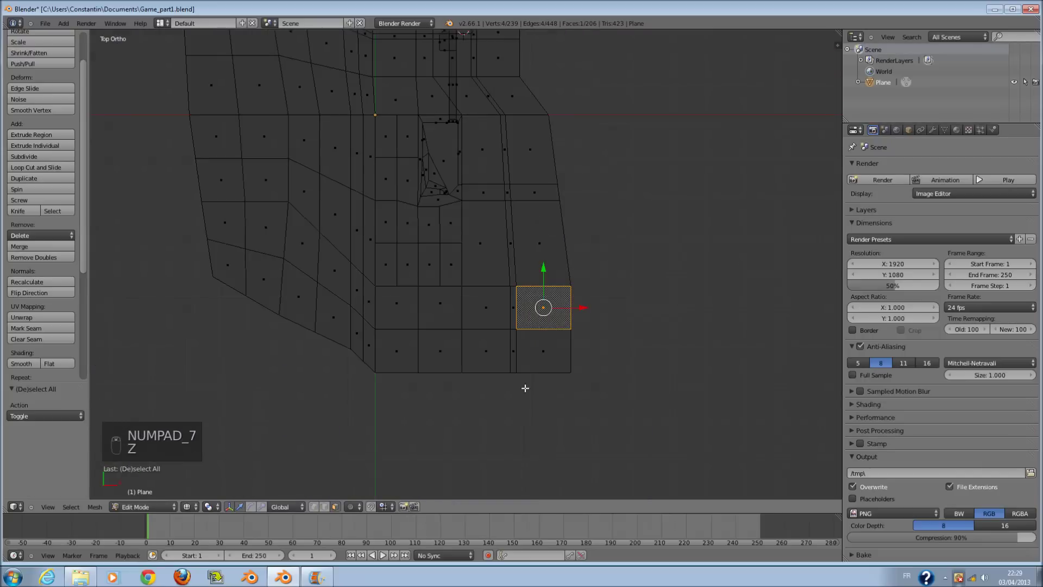
key(a)
scroll(574, 409, up, 2)
key(c)
drag(583, 415, 444, 414)
right_click(444, 414)
drag(510, 356, 544, 400)
scroll(543, 401, down, 3)
key(Tab)
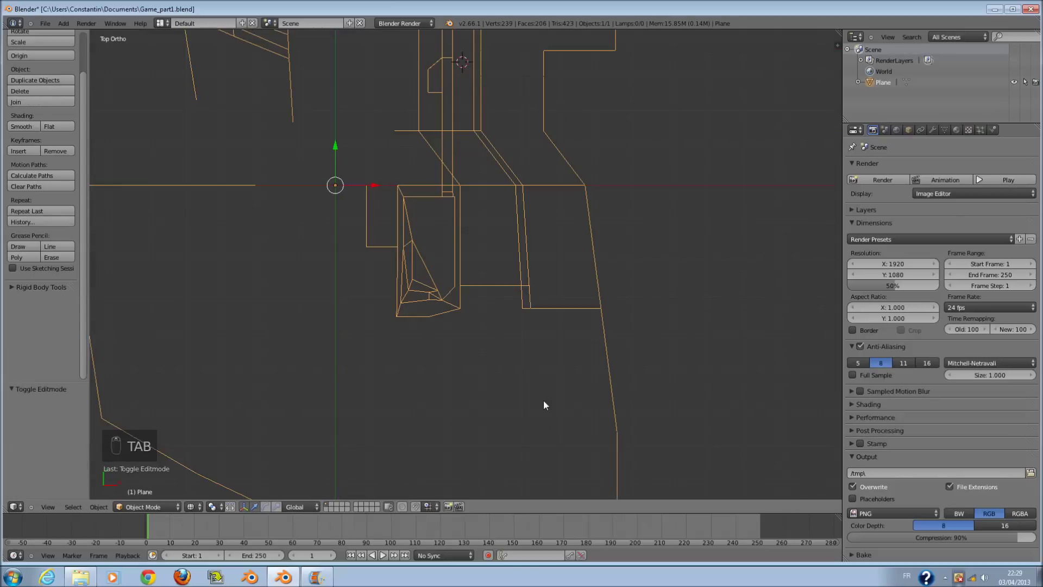
key(ctrl+s)
Deselect everything, return to solid shading, leave edit mode and save the file over Game_part1.blend.
scroll(542, 399, up, 2)
scroll(521, 386, up, 2)
key(Tab)
scroll(418, 285, up, 3)
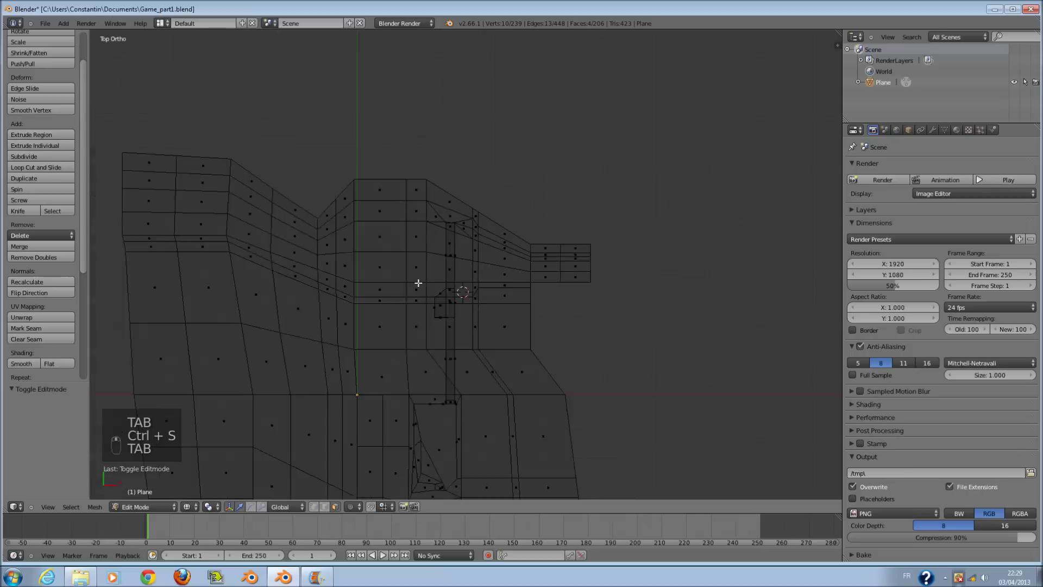
key(a)
key(a)
key(a)
scroll(425, 287, up, 2)
key(z)
middle_drag(524, 405, 521, 305)
key(ctrl+z)
key(ctrl+s)
click(521, 312)
key(Tab)
key(ctrl+s)
click(611, 311)
Add a centred horizontal loop cut on the pit's negative Y side, across the narrow strip and the outer face at the positive X edge.
key(KP_7)
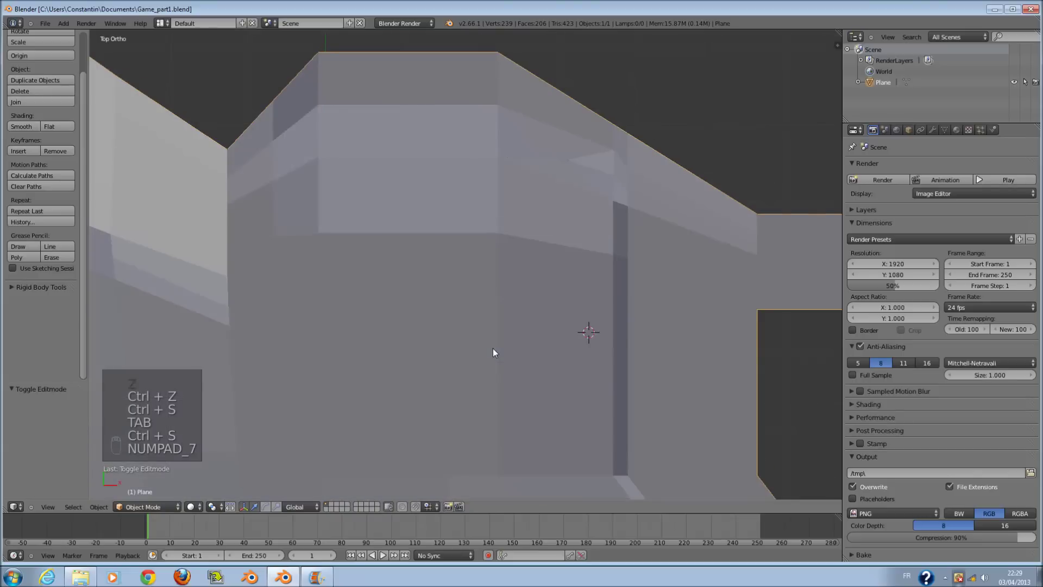
scroll(494, 352, down, 7)
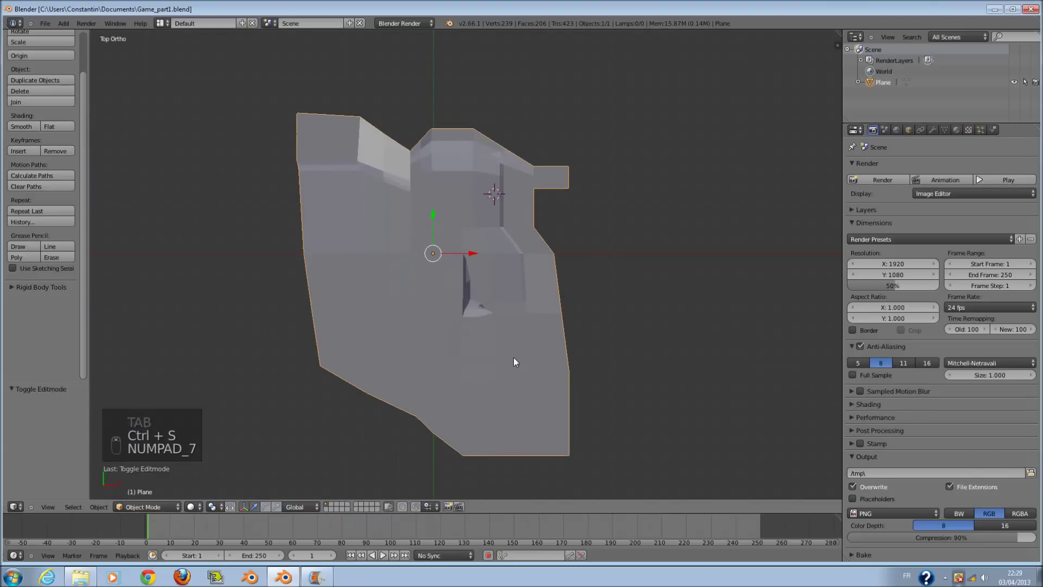
scroll(511, 362, up, 2)
key(z)
key(Tab)
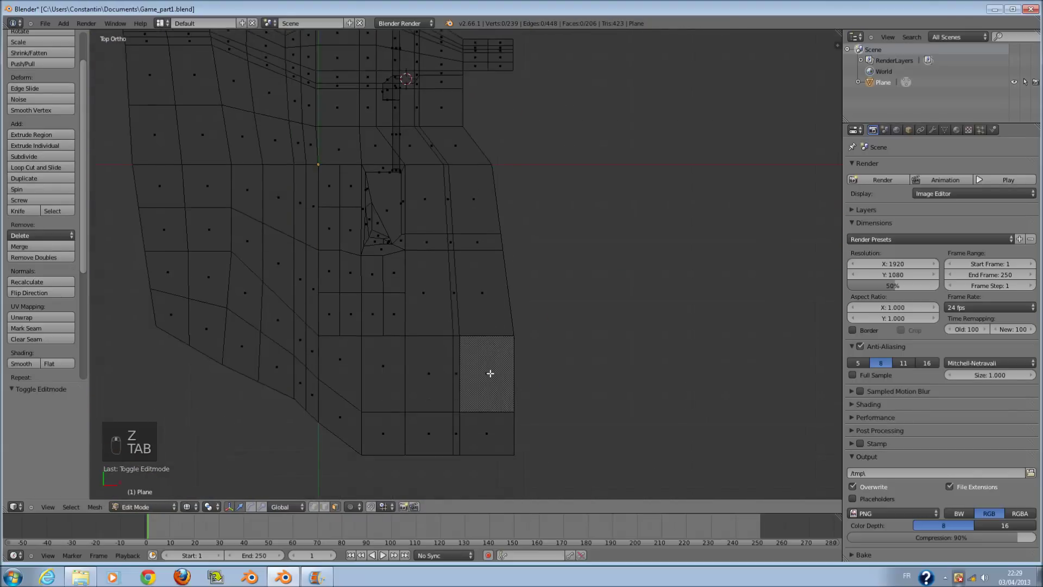
scroll(490, 373, up, 4)
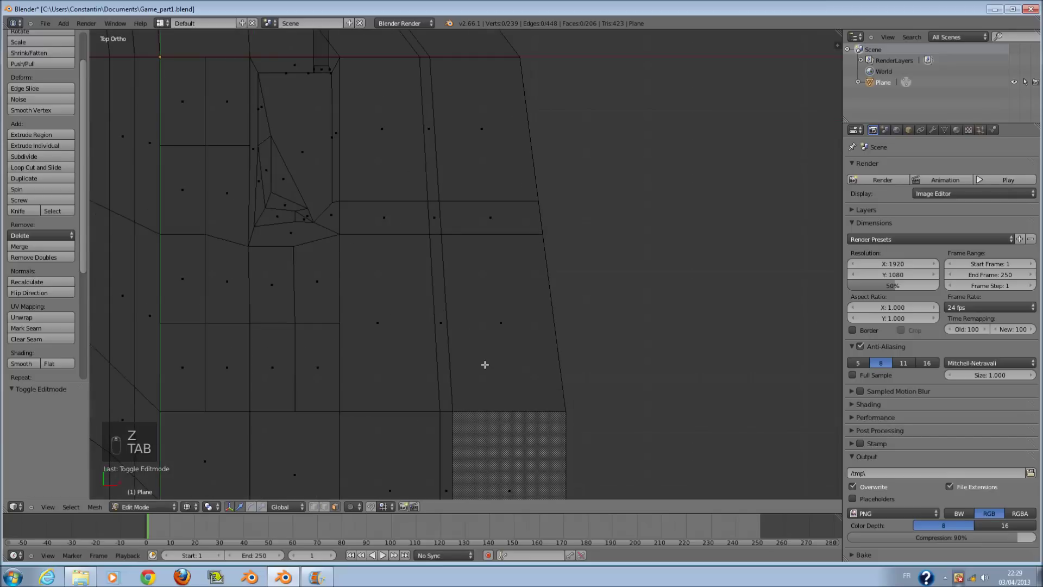
key(ctrl+r)
click(449, 319)
right_click(449, 318)
Join the loop cut's inner end vertex to the matching grid vertex across the wide face with an edge.
key(z)
scroll(461, 318, down, 2)
ctrl+scroll(471, 323, down, 3)
scroll(480, 327, up, 2)
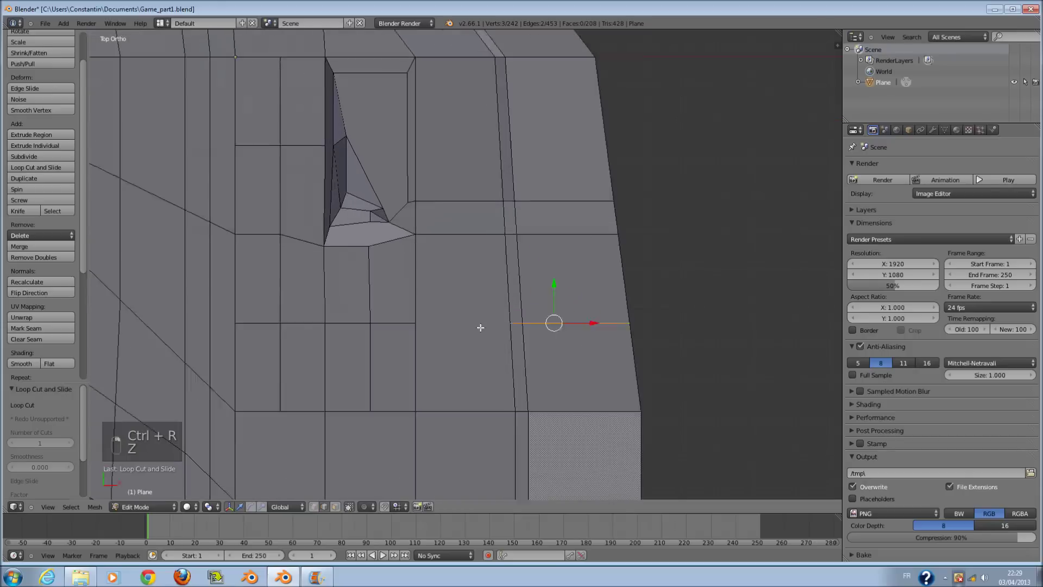
key(z)
scroll(500, 331, up, 1)
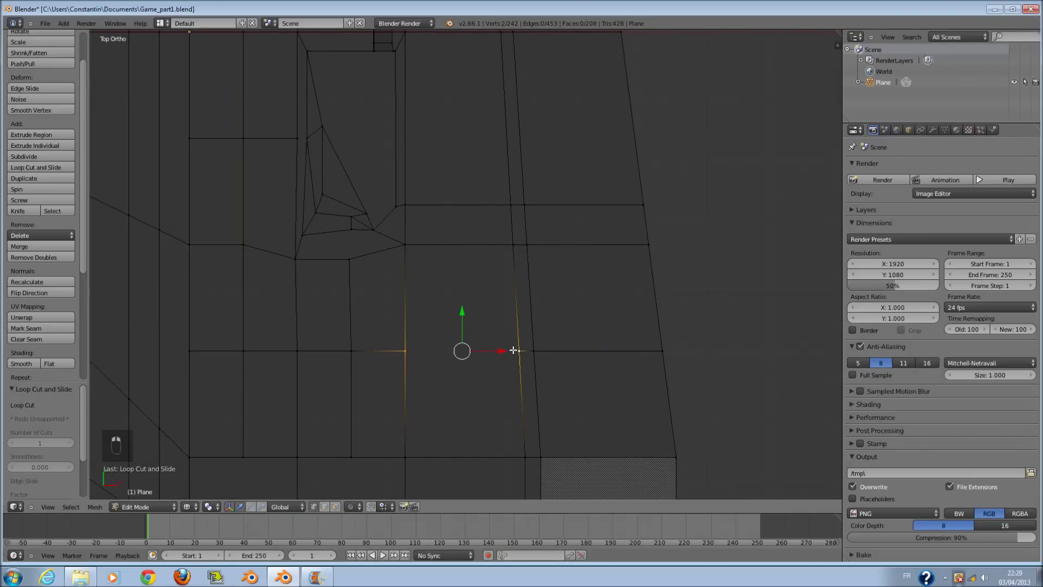
key(z)
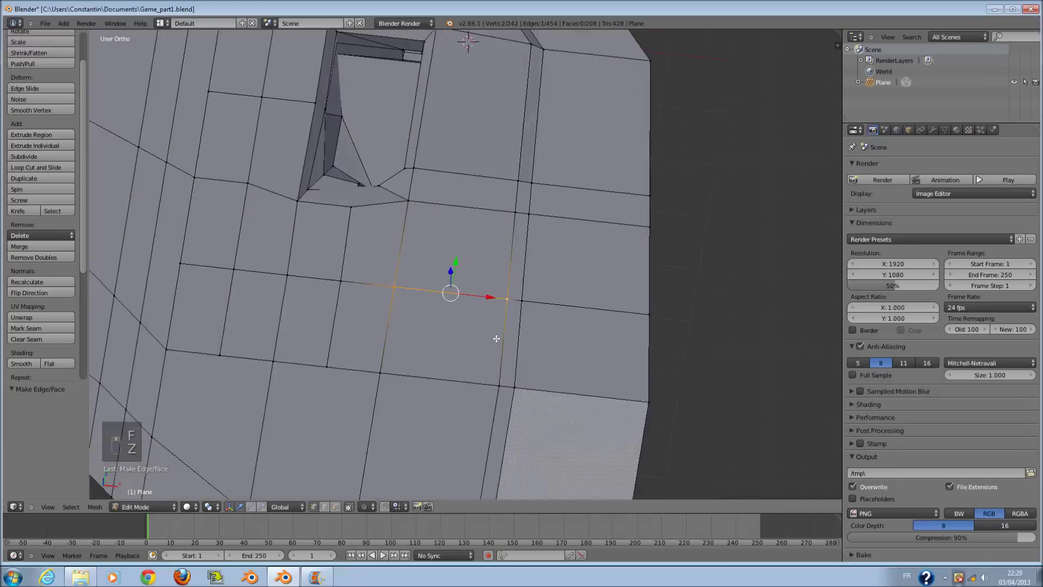
Try moving the new edge to test how the surrounding faces follow, then cancel the move.
middle_drag(496, 340, 489, 284)
key(g)
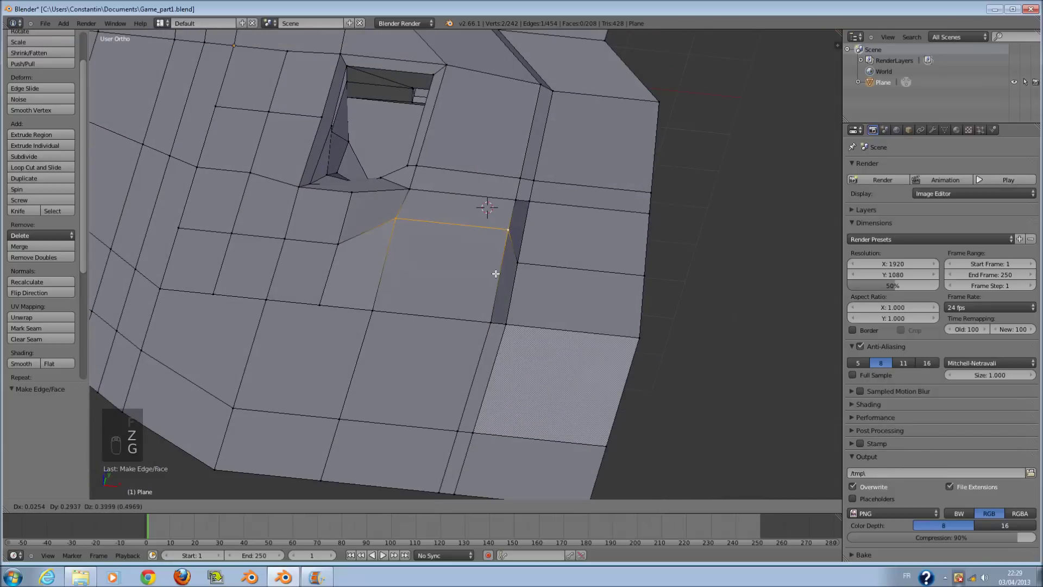
right_click(487, 261)
key(Tab)
scroll(518, 292, up, 4)
key(Tab)
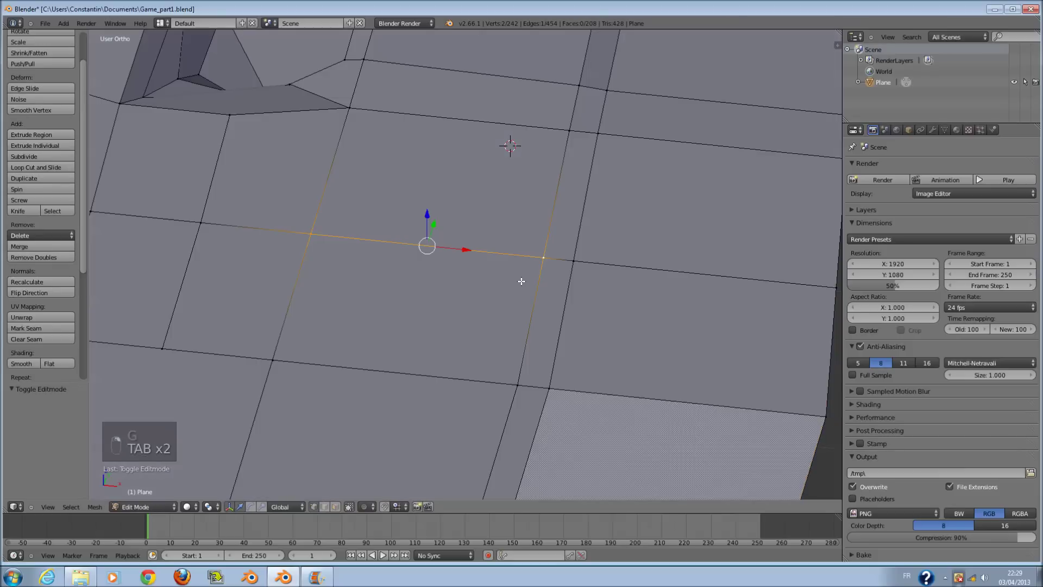
Try moving the vertices along the new edge and loop cut one at a time, cancelling each move.
key(a)
key(a)
key(a)
key(g)
right_click(550, 312)
right_click(570, 266)
key(g)
right_click(572, 314)
right_click(544, 263)
key(g)
right_click(542, 277)
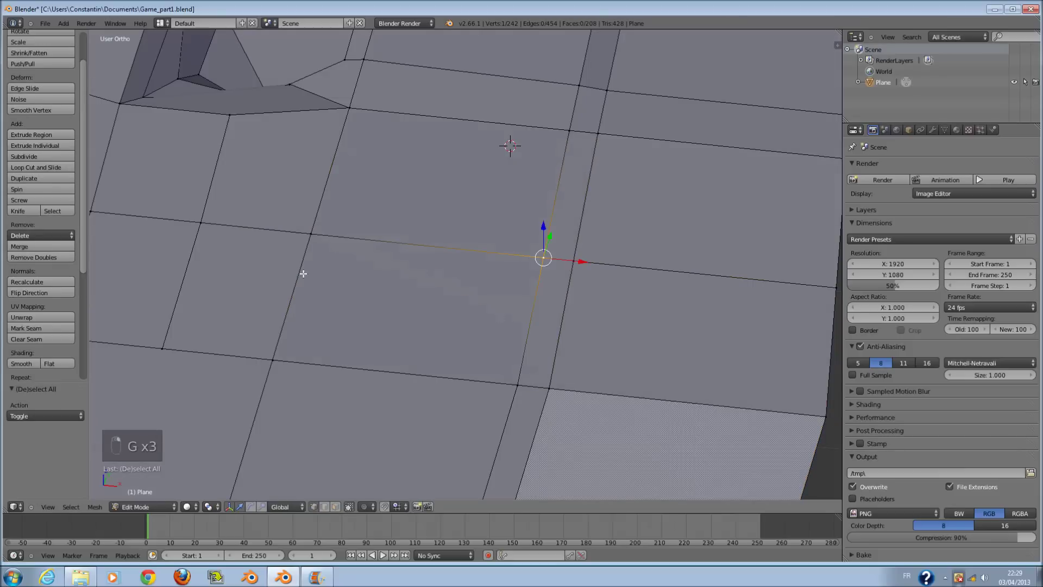
right_click(318, 237)
key(g)
right_click(342, 242)
Leave edit mode and save the changed terrain over Game_part1.blend.
key(z)
scroll(355, 245, up, 3)
scroll(356, 246, down, 3)
key(Tab)
key(ctrl+s)
click(454, 302)
Return to edit mode in solid shading and deselect everything.
key(z)
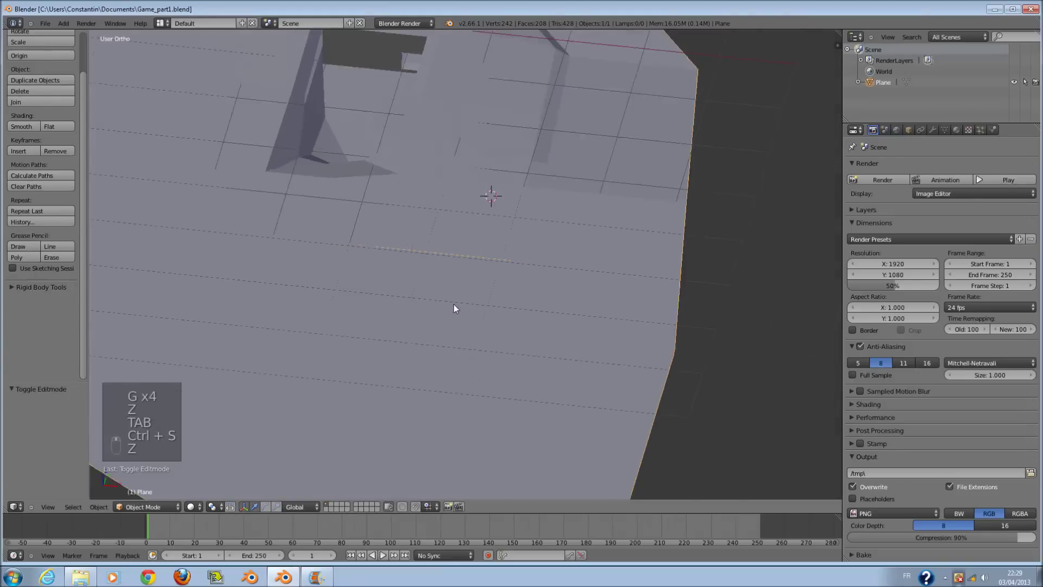
key(Tab)
key(a)
key(a)
key(a)
key(a)
key(a)
key(a)
Inset the face at the terrain's outer edge: extrude it in place, scale it to 0.423 and move it X -0.550, Y 0.406.
key(KP_7)
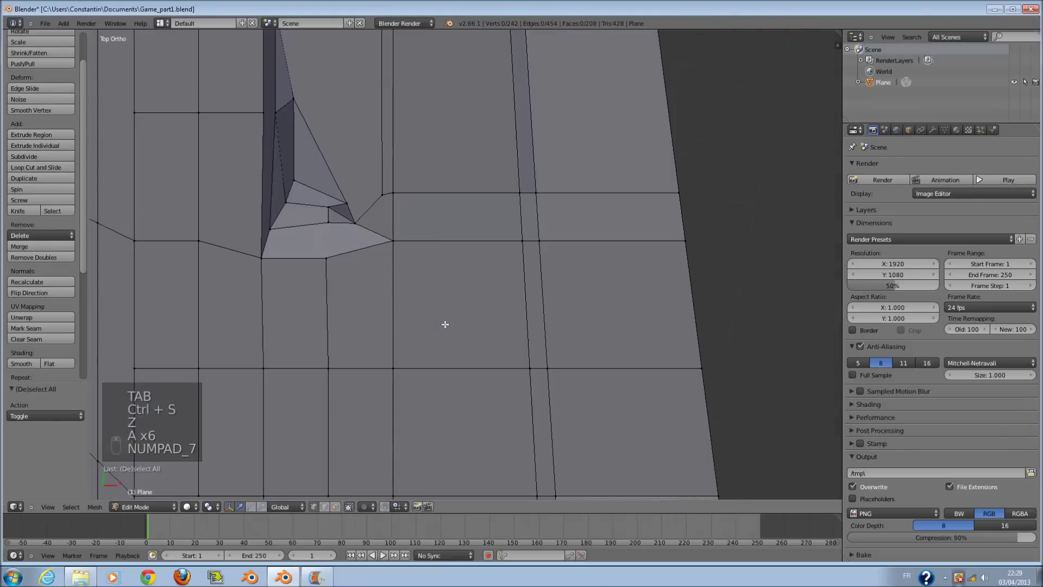
click(338, 506)
scroll(553, 307, down, 2)
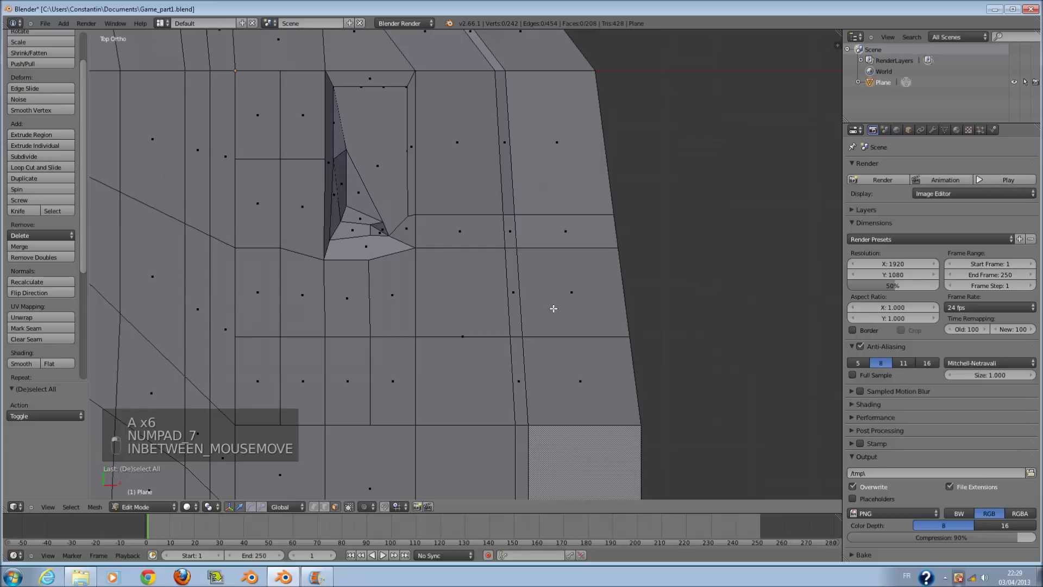
right_click(551, 370)
shift+scroll(552, 371, up, 2)
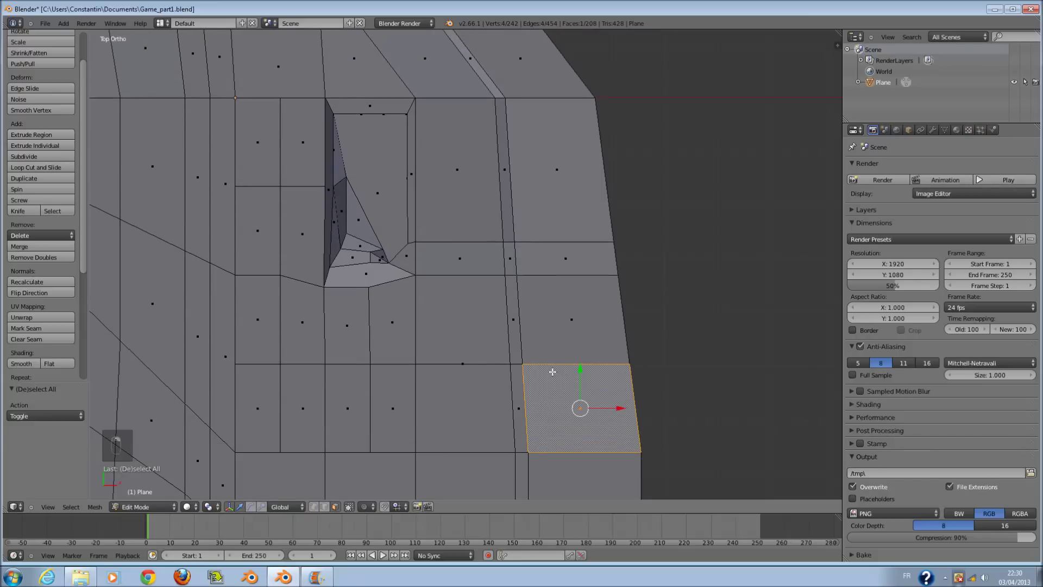
scroll(436, 289, up, 1)
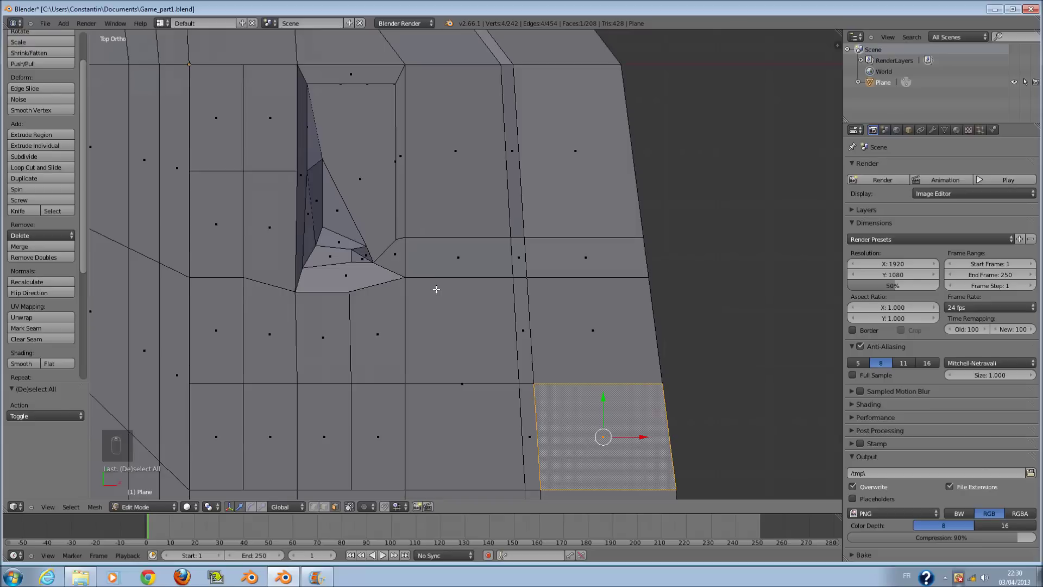
key(e)
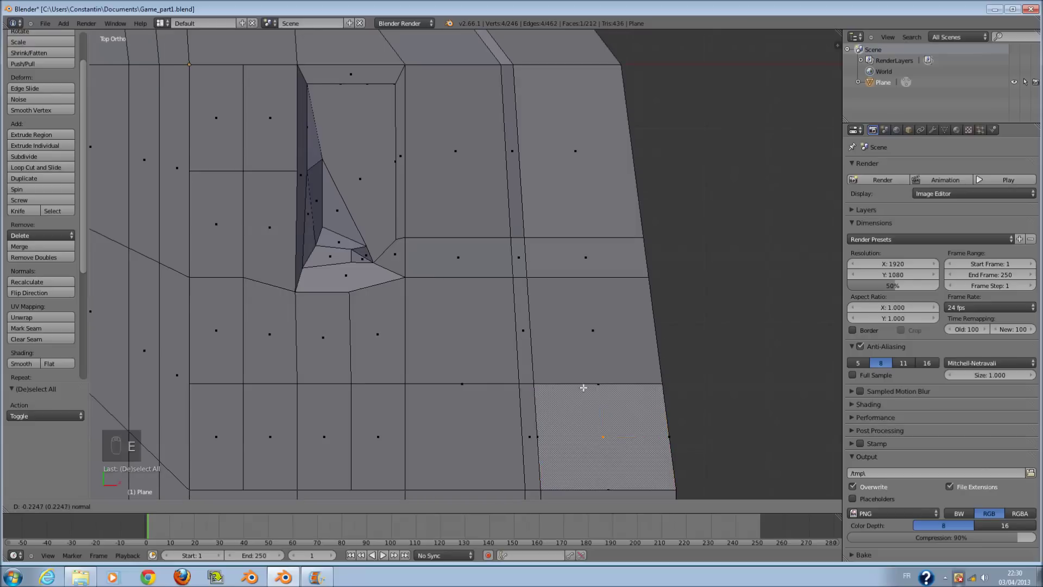
right_click(581, 389)
key(s)
click(627, 444)
key(g)
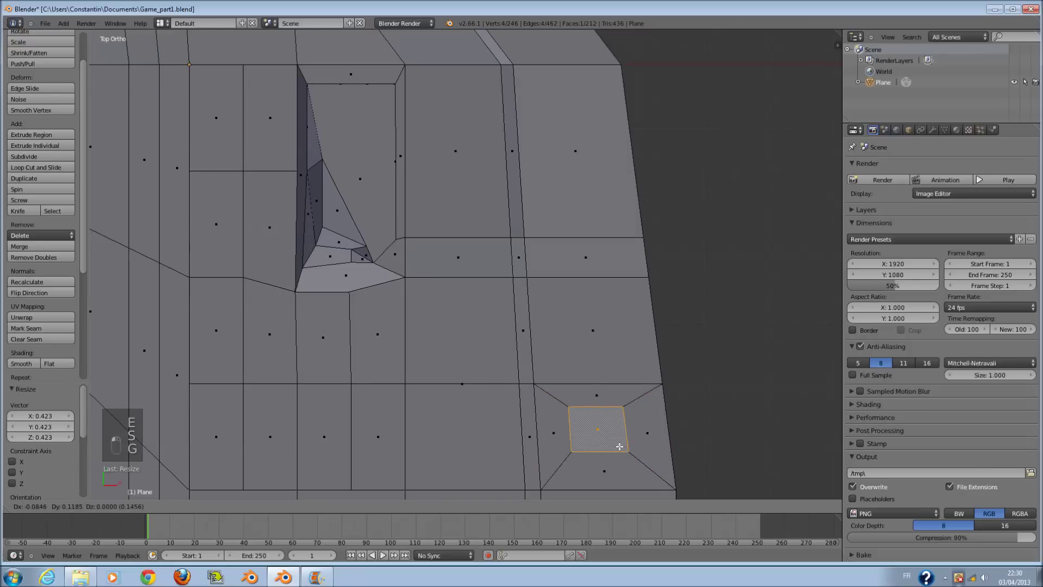
click(571, 427)
Rotate the inset face about 90° upright in the right view and move it Y 0.226, Z -0.082.
key(KP_Decimal)
middle_drag(542, 414, 462, 236)
key(KP_3)
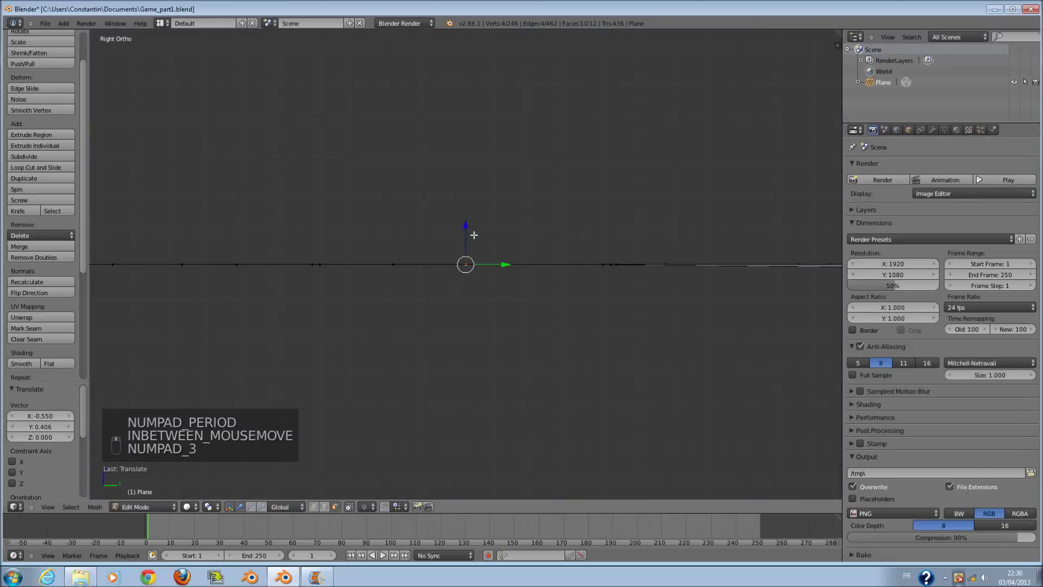
key(z)
key(r)
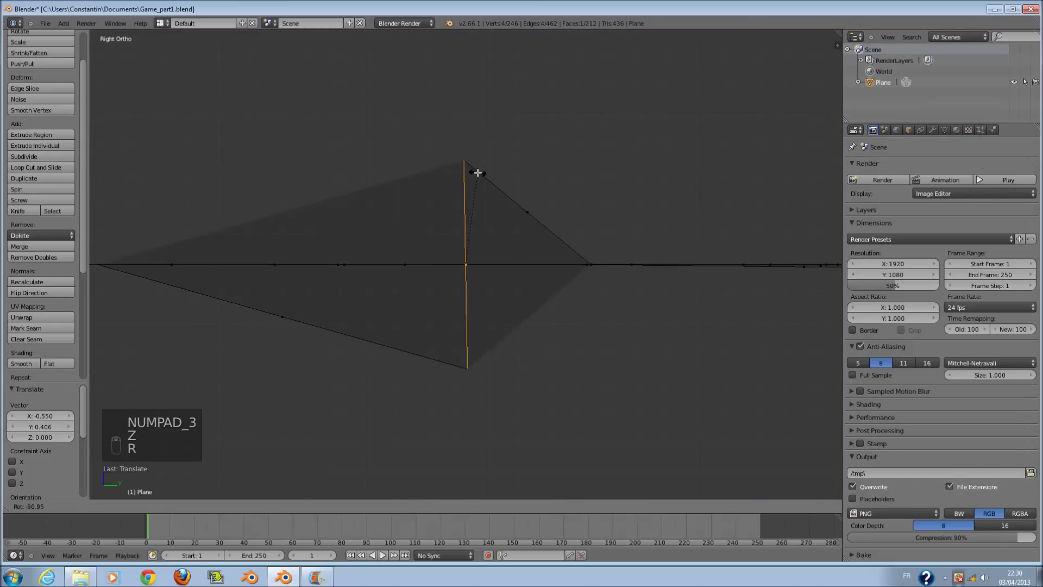
click(476, 173)
key(g)
click(577, 234)
middle_drag(570, 233, 696, 246)
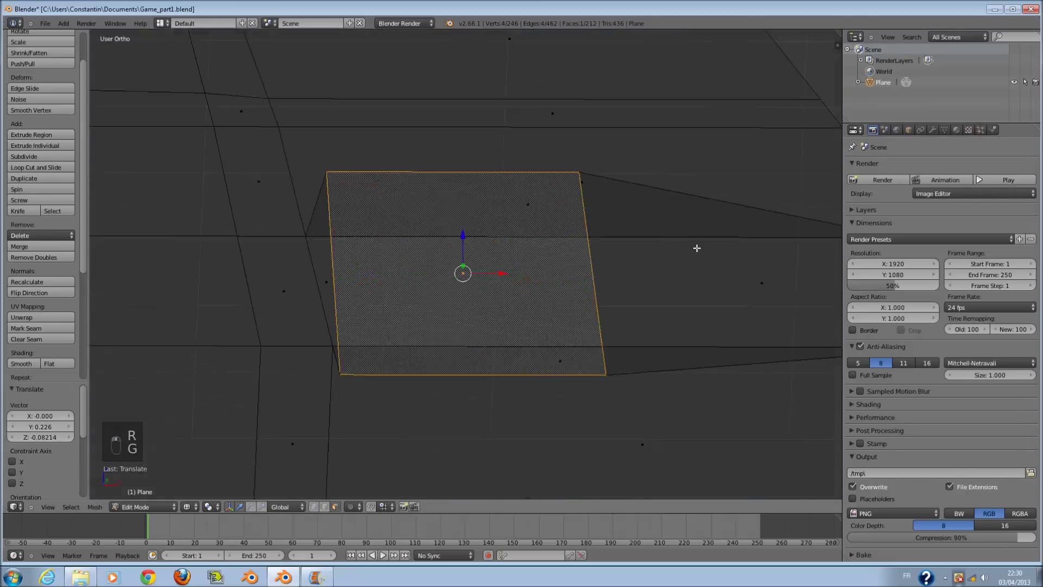
Return to solid shading and scale the upright face uniformly to 0.673.
key(z)
scroll(504, 252, down, 5)
mouse_move(521, 248)
shift+middle_down()
mouse_move(521, 330)
mouse_move(516, 344)
mouse_move(501, 341)
shift+middle_up()
key(s)
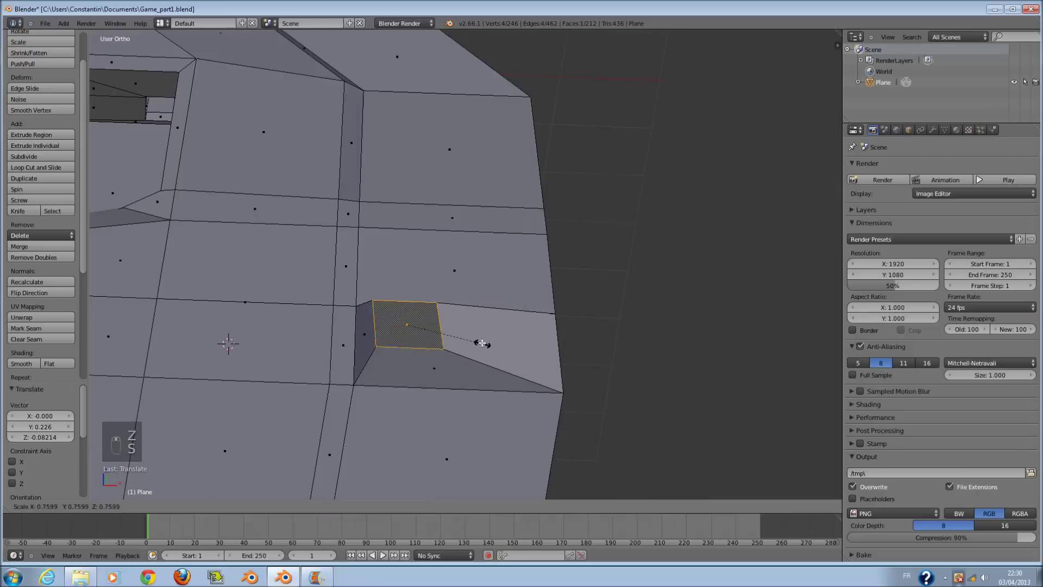
click(468, 330)
scroll(467, 331, up, 1)
Squash the upright face along Z and shift it vertically by -0.0647.
shift+middle_drag(390, 323, 540, 372)
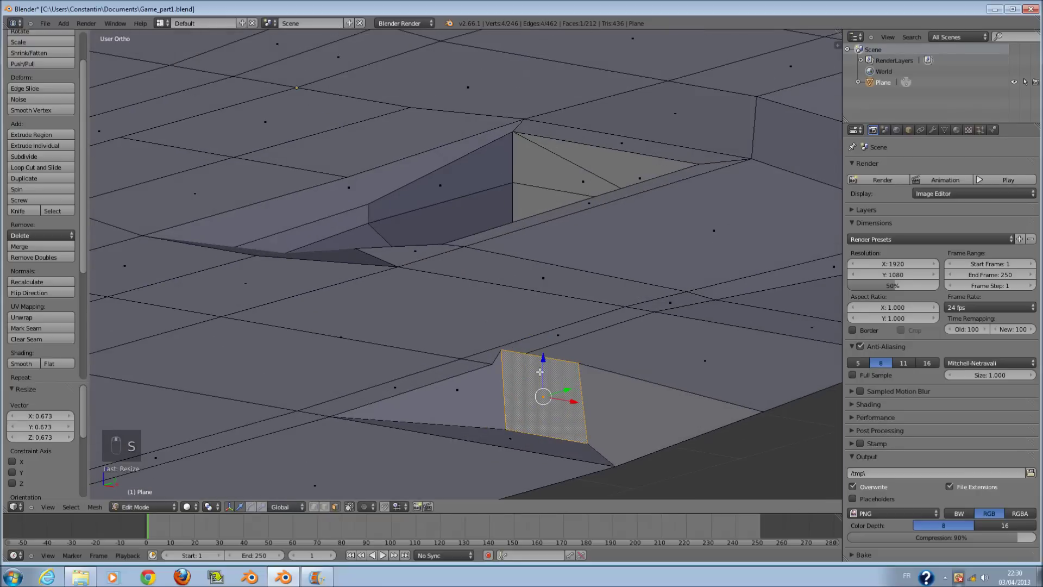
key(s)
key(z)
click(549, 420)
drag(544, 360, 545, 370)
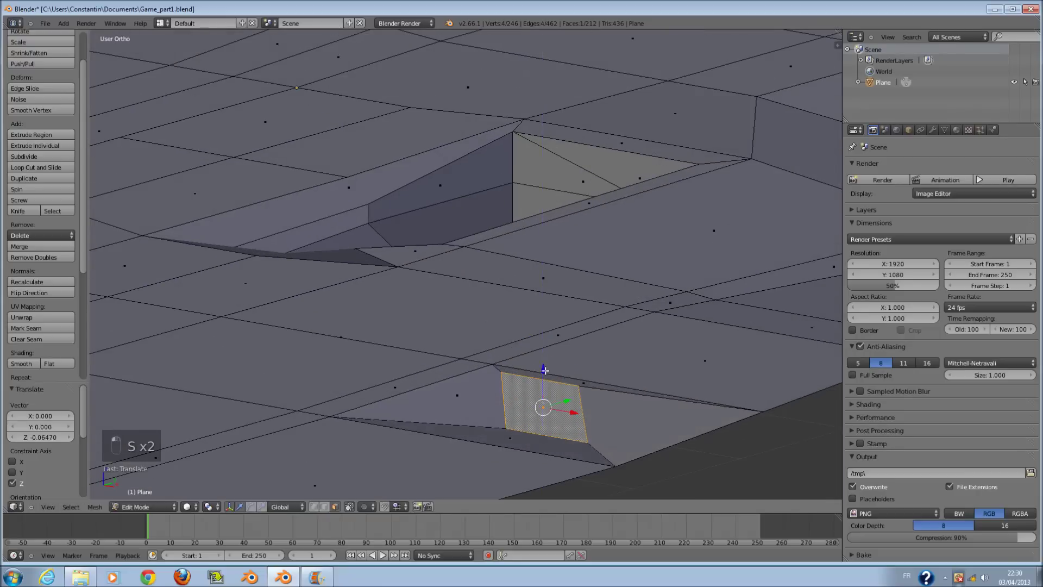
Shrink the upright face, rotate it 12.308° about Z and rescale it to fit the recess.
middle_drag(545, 370, 607, 390)
key(s)
key(s)
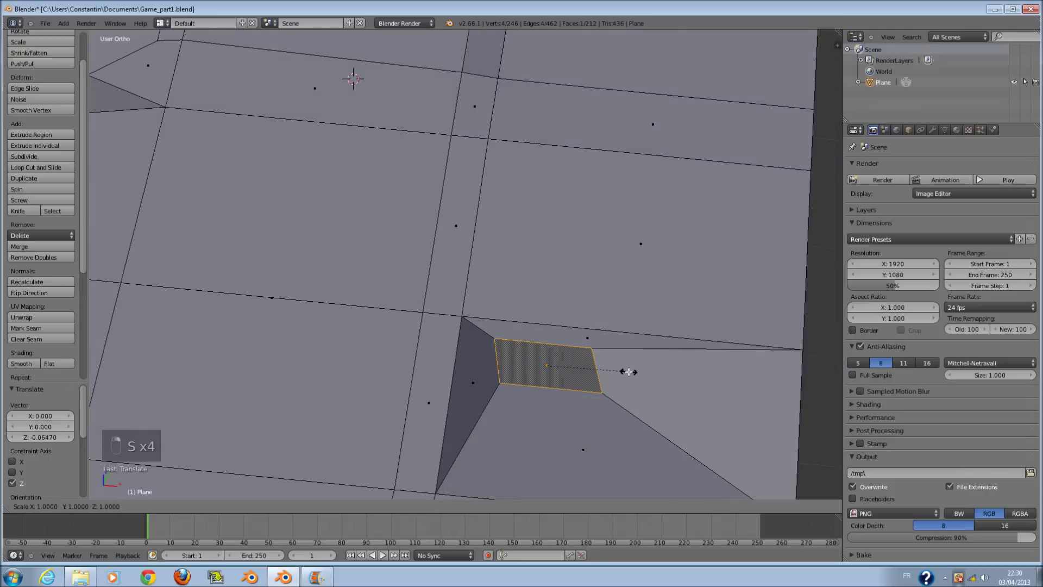
click(601, 368)
key(r)
click(630, 357)
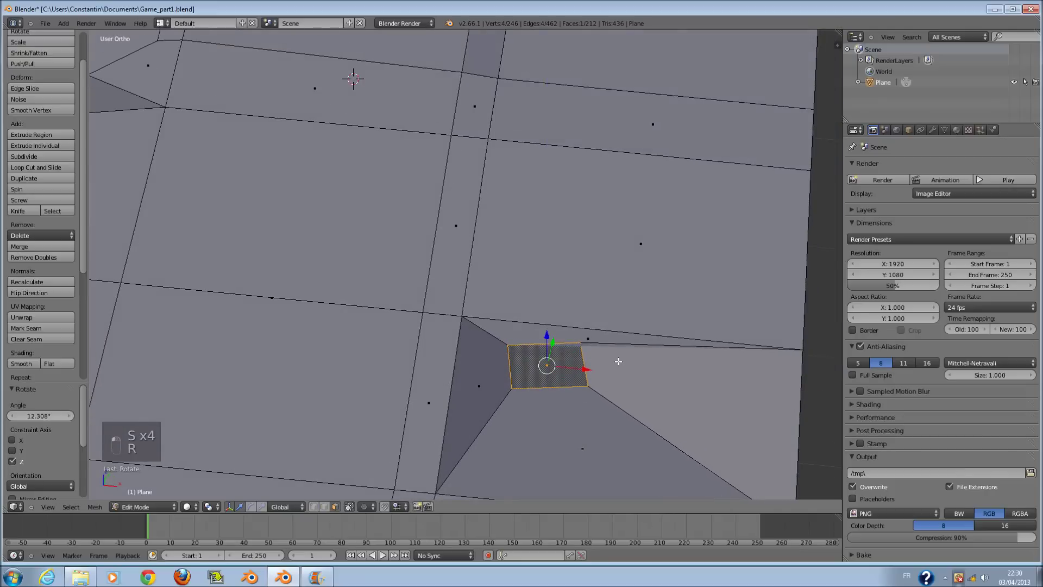
key(s)
click(636, 365)
Leave edit mode and save the terrain with its new recess over Game_part1.blend.
middle_drag(636, 366, 535, 349)
key(Tab)
key(ctrl+s)
click(566, 370)
Try a level 2 subdivision surface on the terrain, then undo it.
key(ctrl+2)
middle_drag(573, 374, 608, 354)
key(ctrl+z)
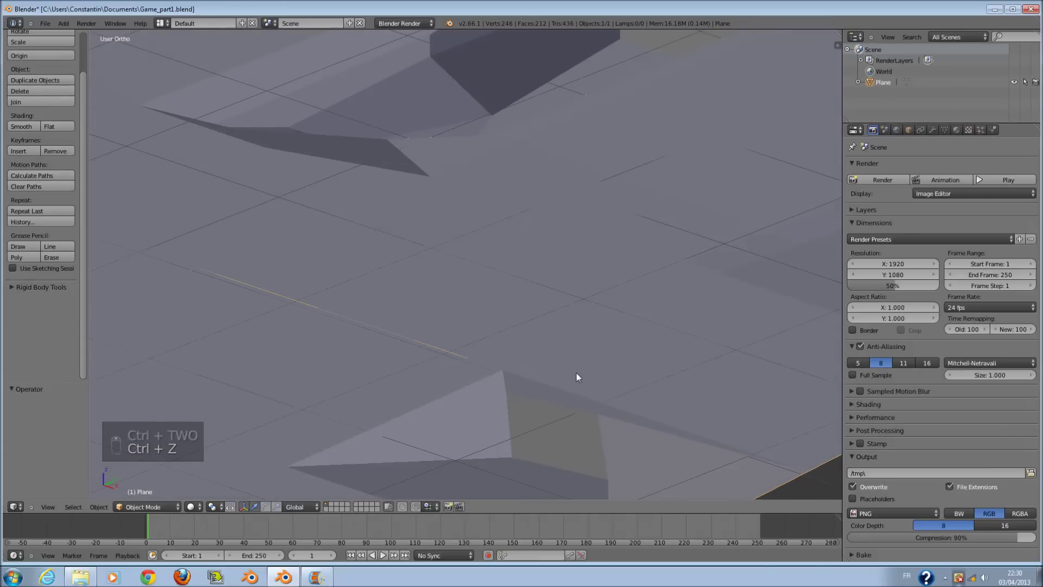
Return to edit mode, move the recess's upright face -0.254 along Y and delete the face to open a hole.
key(Tab)
middle_drag(587, 374, 543, 417)
drag(542, 417, 523, 390)
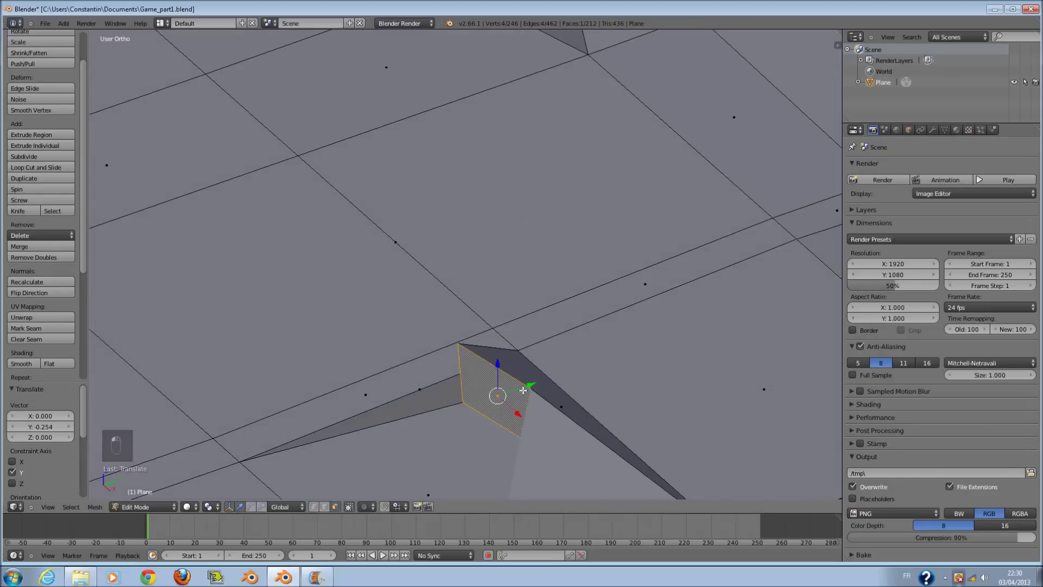
key(x)
click(532, 396)
middle_drag(531, 396, 603, 385)
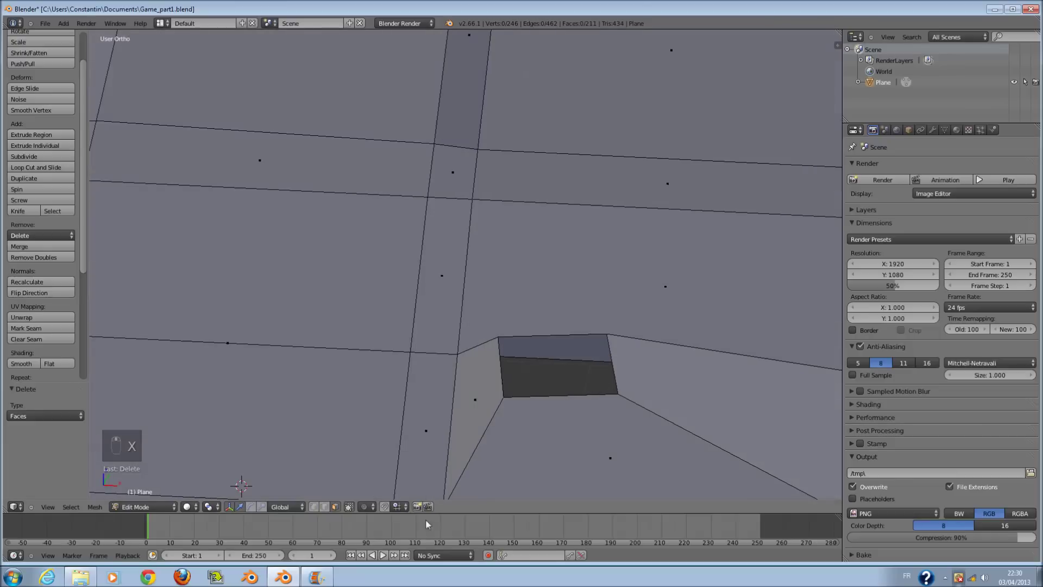
Reshape the opening by moving its two outer corner vertices, the upper one by X 0.016, Y -0.091, Z -0.090.
middle_drag(494, 338, 585, 351)
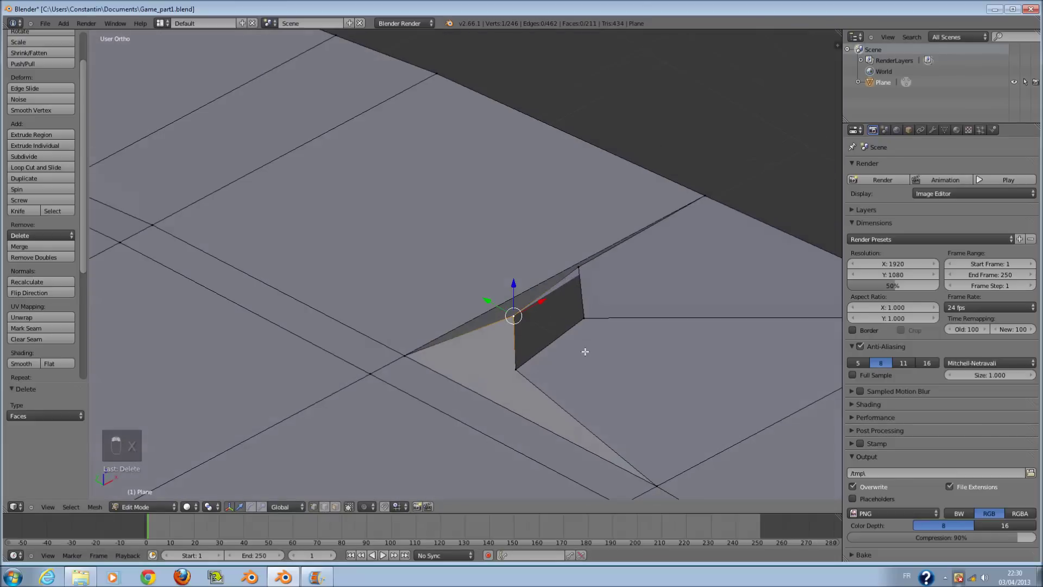
key(ctrl+z)
middle_drag(524, 315, 545, 343)
middle_drag(489, 371, 456, 384)
shift+right_click(454, 401)
middle_drag(530, 438, 592, 405)
right_click(600, 396)
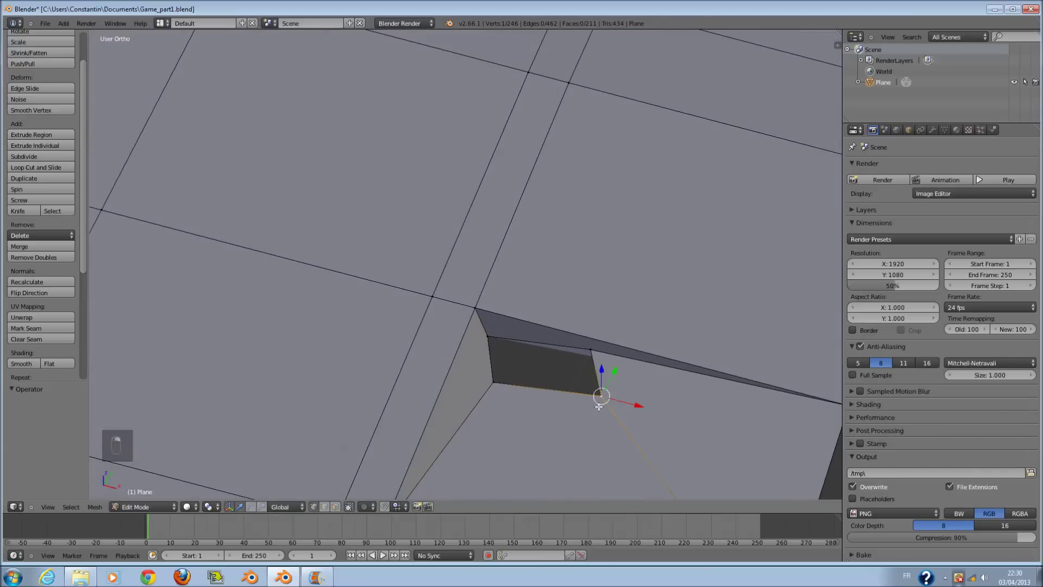
key(g)
click(564, 436)
key(g)
click(580, 369)
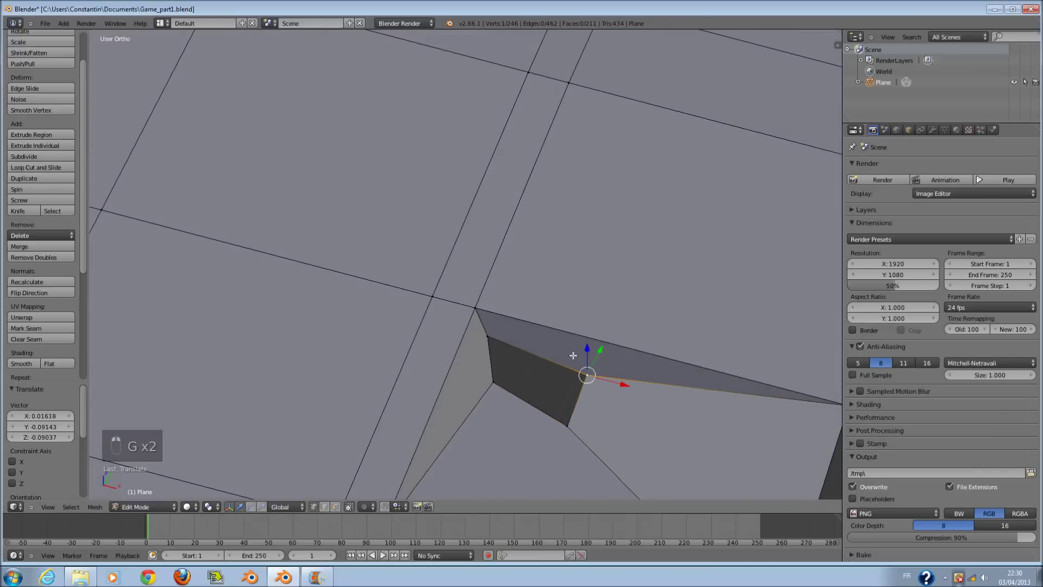
Try moving the opening's upper inner corner vertex, then cancel the move.
middle_drag(580, 370, 520, 321)
right_click(459, 334)
key(g)
right_click(488, 396)
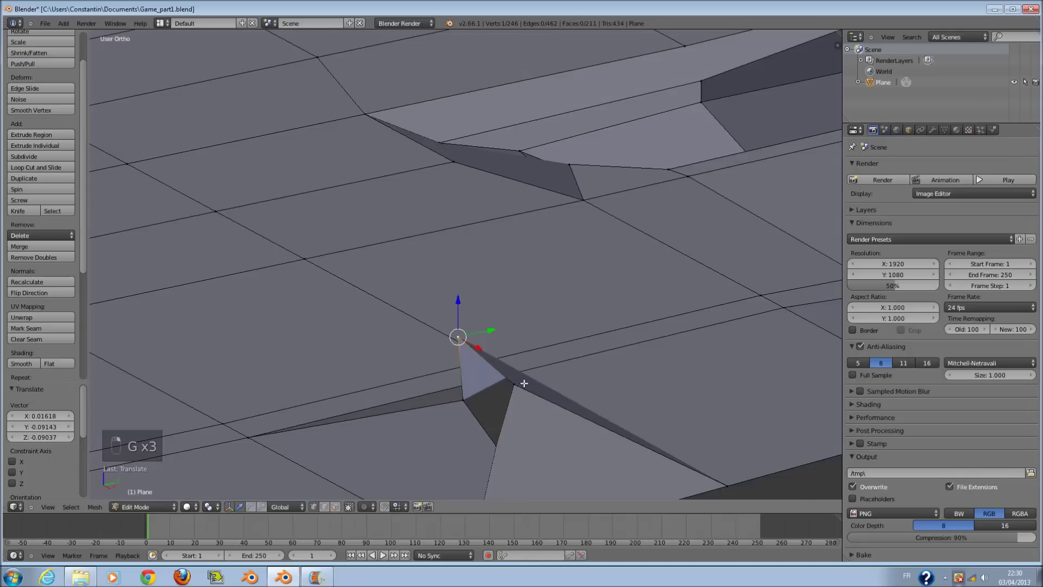
Select all four corner vertices of the opening and lower them 0.281 along Z.
middle_drag(524, 384, 570, 421)
shift+right_click(566, 431)
shift+right_click(490, 398)
shift+right_click(585, 374)
drag(535, 345, 536, 409)
mouse_move(535, 408)
middle_down()
mouse_move(581, 391)
mouse_move(691, 390)
mouse_move(536, 424)
middle_up()
scroll(535, 424, down, 3)
scroll(214, 226, down, 3)
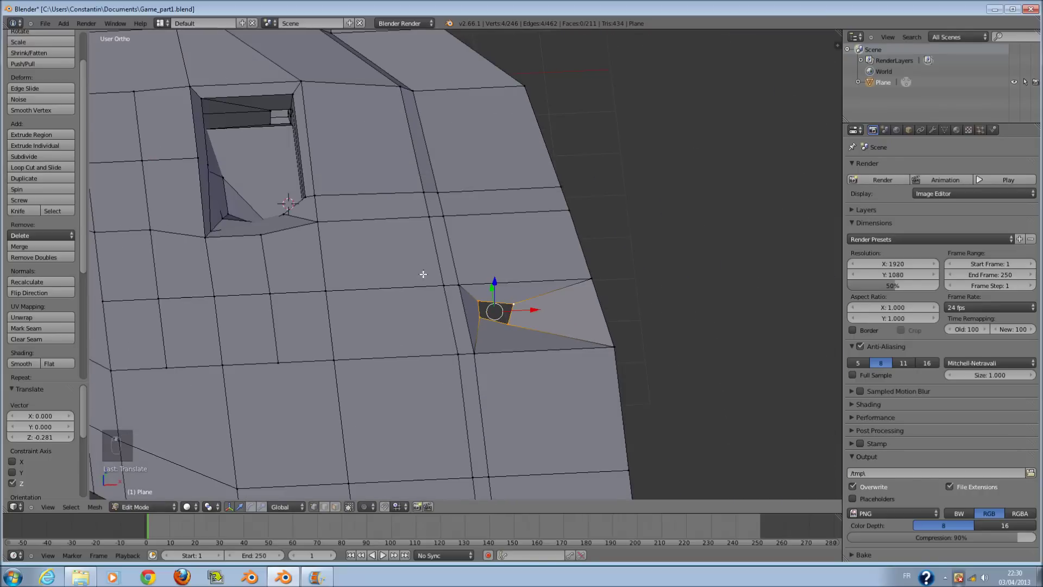
Leave edit mode, show the terrain from the top in wireframe and save it over Game_part1.blend.
key(Tab)
key(ctrl+s)
click(456, 286)
middle_drag(456, 287, 466, 283)
key(KP_7)
key(z)
scroll(458, 262, down, 2)
shift+scroll(471, 271, up, 7)
scroll(481, 289, up, 3)
key(ctrl+s)
click(491, 311)
Try moving the opening's selected vertices in the solid top view of edit mode.
shift+scroll(492, 315, down, 4)
scroll(516, 358, up, 1)
key(Tab)
key(Tab)
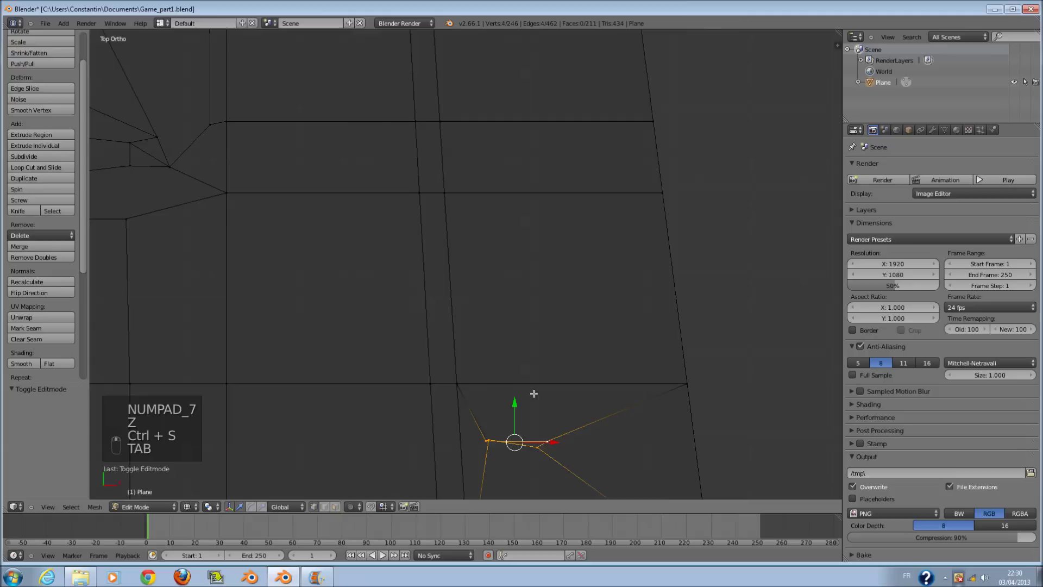
key(z)
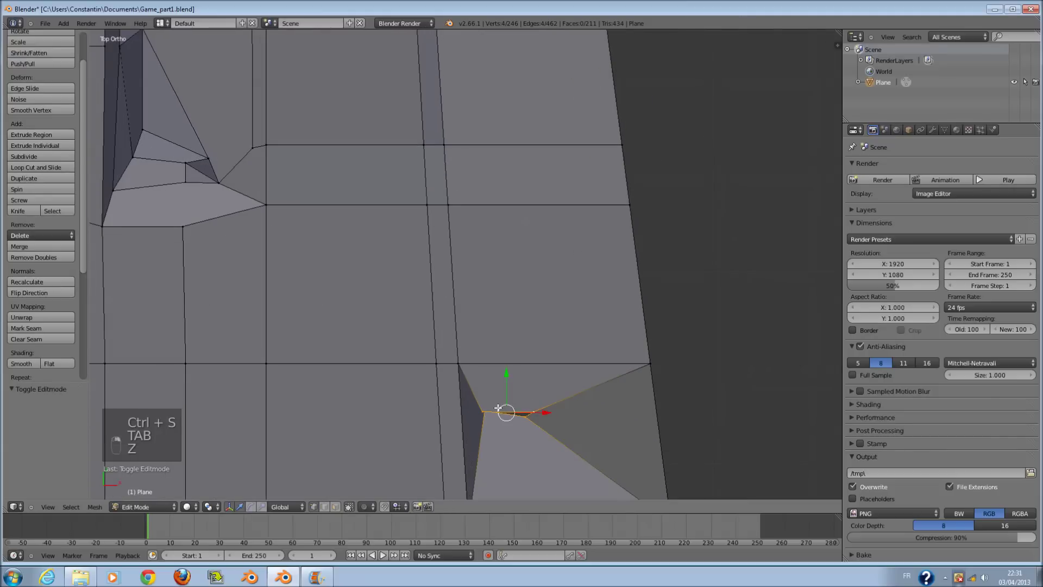
key(g)
click(501, 400)
Save the terrain from object mode, return to edit mode in wireframe and deselect everything.
key(Tab)
key(ctrl+s)
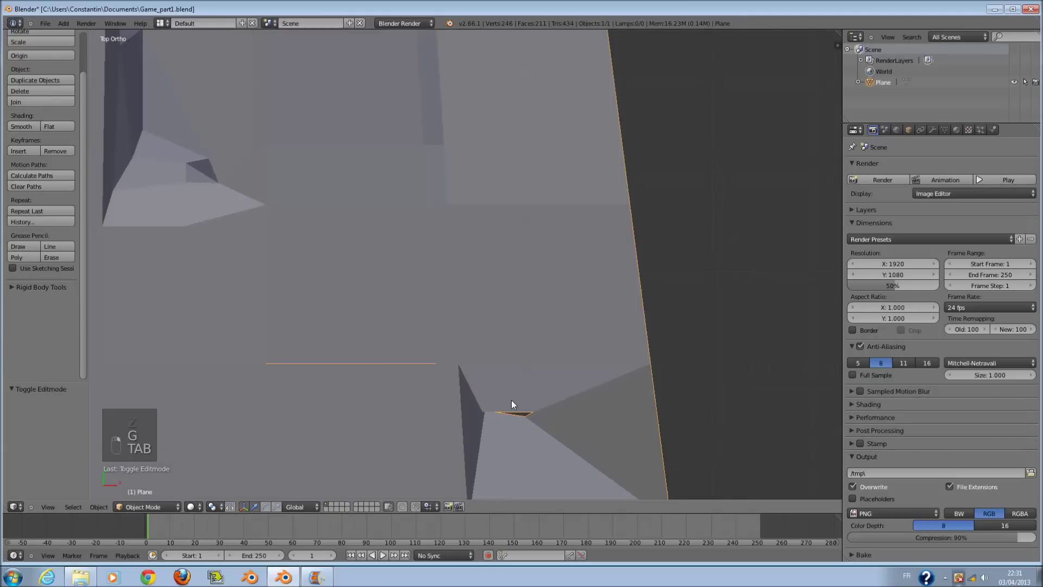
key(z)
key(Tab)
key(a)
key(a)
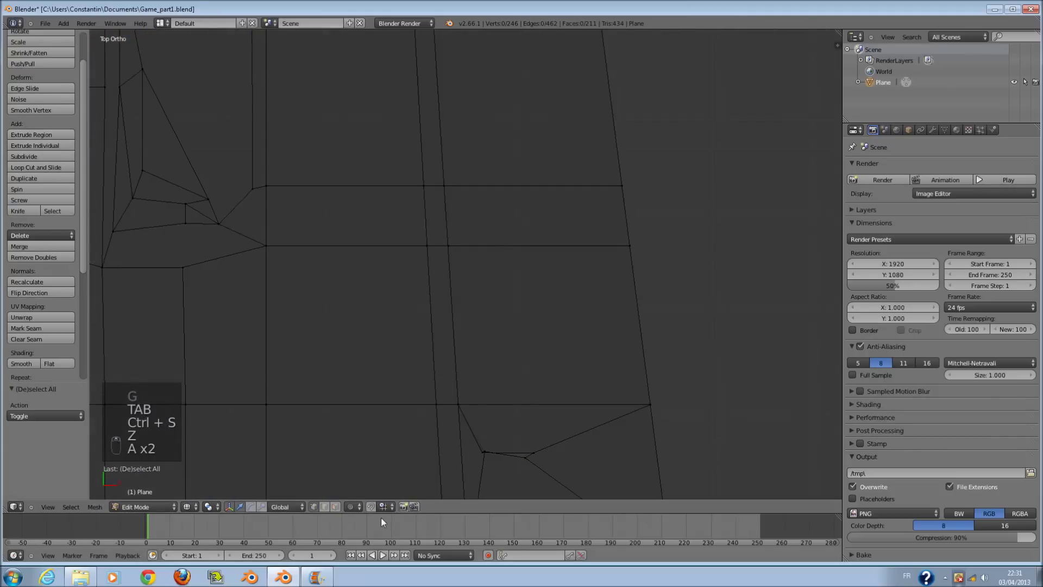
Circle select the opening's four corner vertices, extrude them in place and move the new ring 1.128 along Y.
click(335, 506)
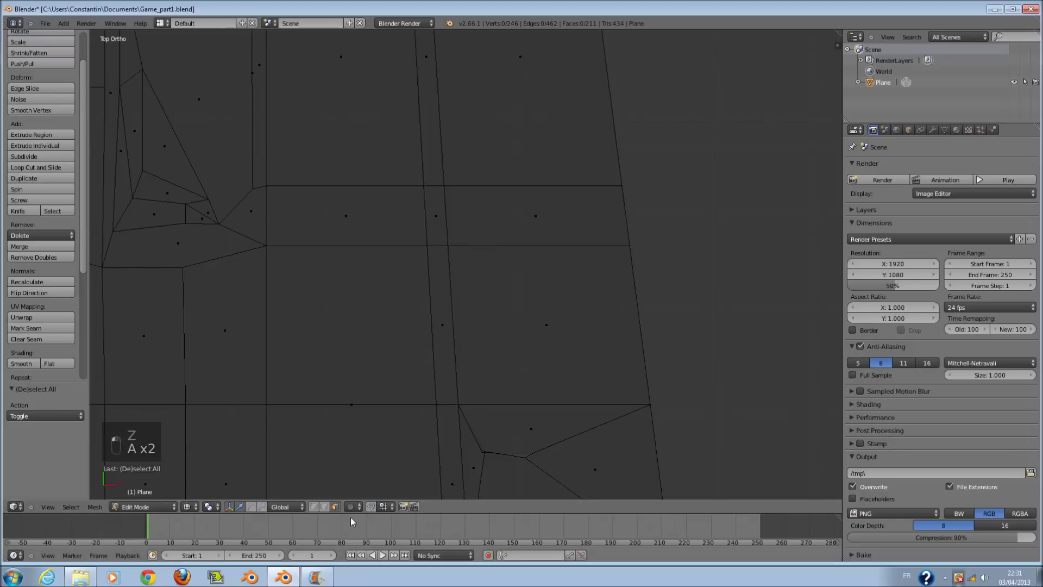
click(314, 506)
key(c)
scroll(474, 461, down, 1)
scroll(483, 458, up, 5)
drag(490, 454, 522, 451)
right_click(536, 449)
ctrl+scroll(536, 449, down, 3)
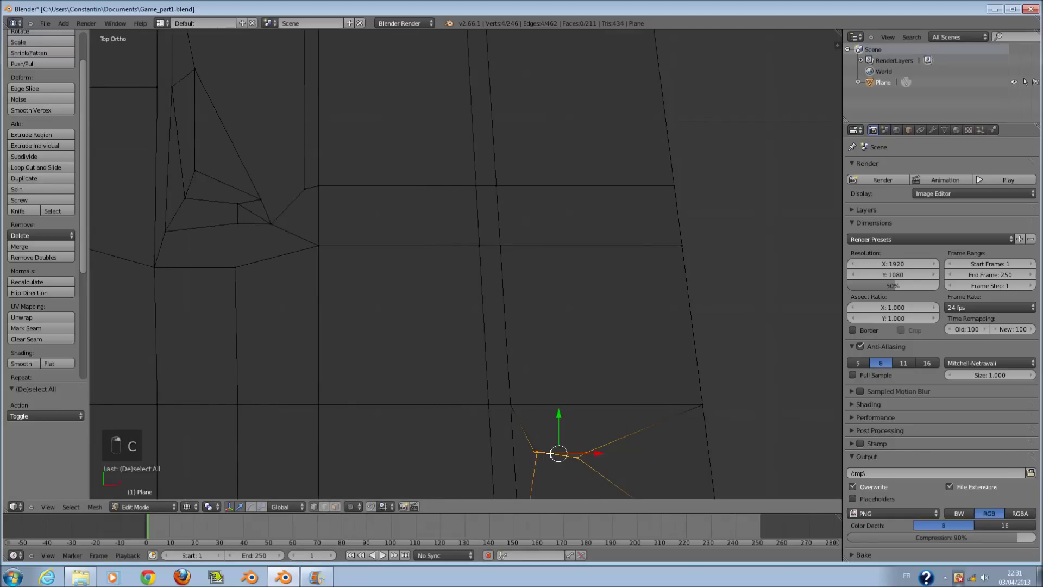
key(e)
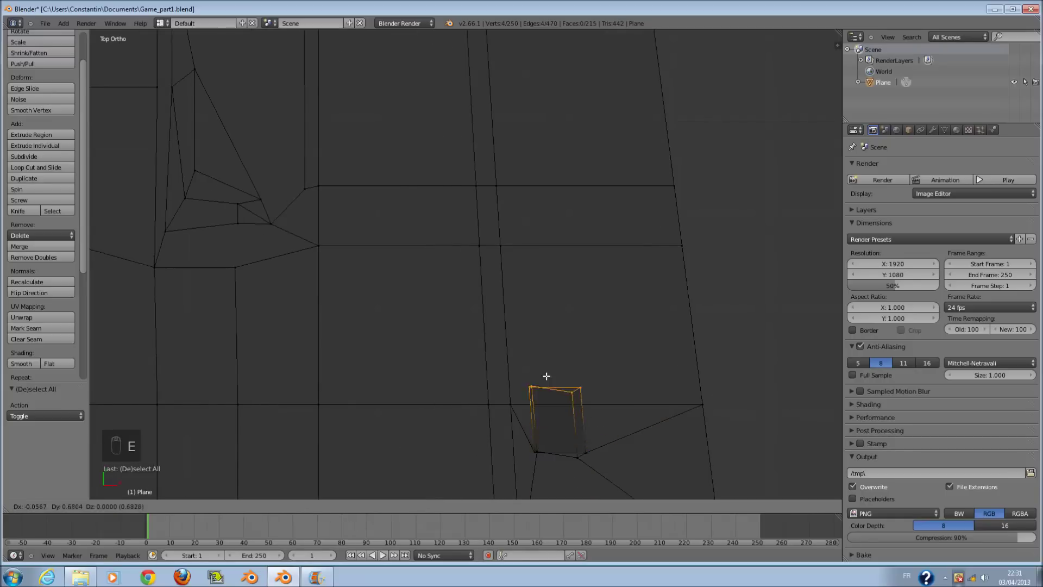
right_click(546, 372)
drag(561, 414, 548, 307)
Circle select only the four end vertices of the extruded tunnel and try rotating them about Y.
scroll(556, 326, down, 4)
shift+scroll(571, 374, up, 7)
shift+scroll(565, 376, down, 5)
scroll(542, 432, up, 3)
key(c)
scroll(544, 435, down, 2)
drag(542, 442, 547, 454)
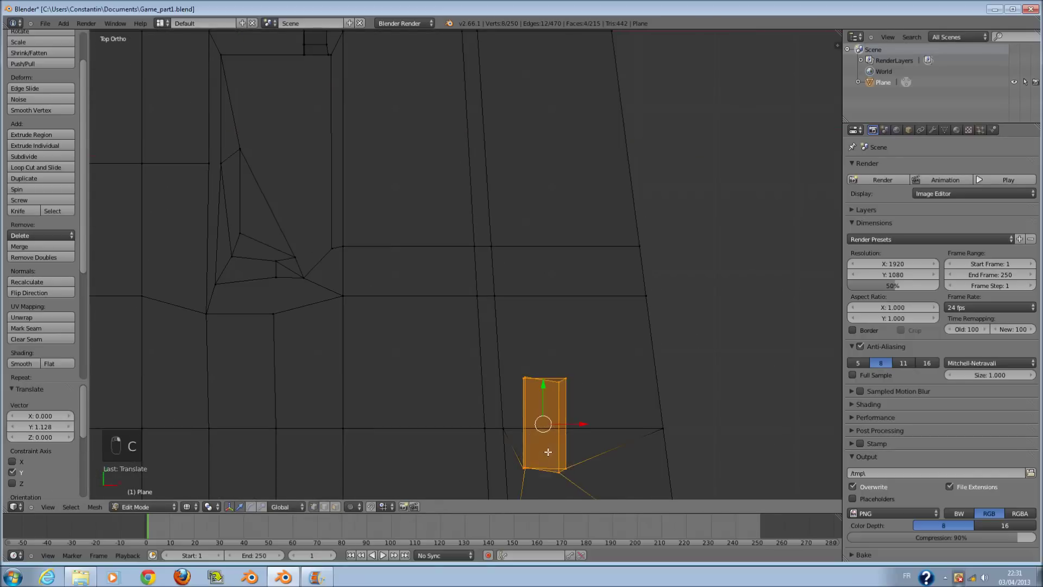
key(a)
key(c)
click(541, 376)
key(s)
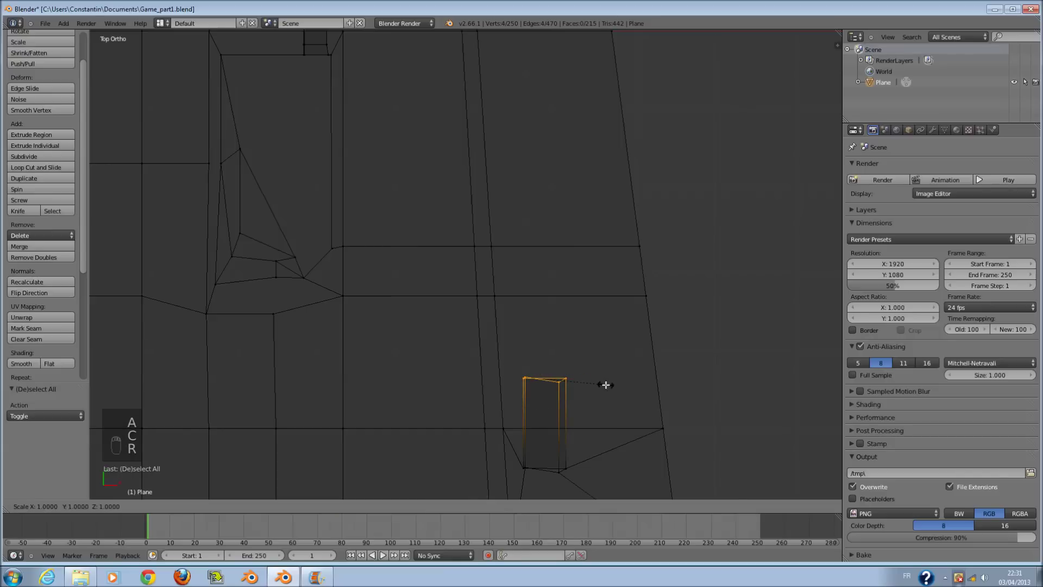
key(x)
key(Return)
Select the two lower vertices at the extruded tunnel's far end, checking them from the front and at an angle.
key(KP_1)
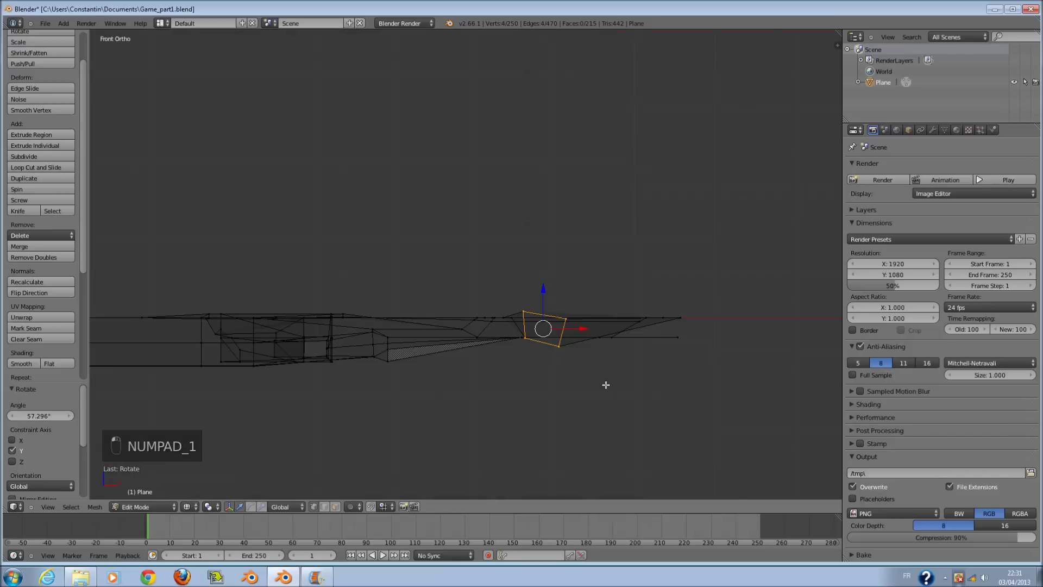
scroll(605, 384, up, 3)
ctrl+scroll(603, 394, down, 4)
right_click(558, 409)
right_click(522, 393)
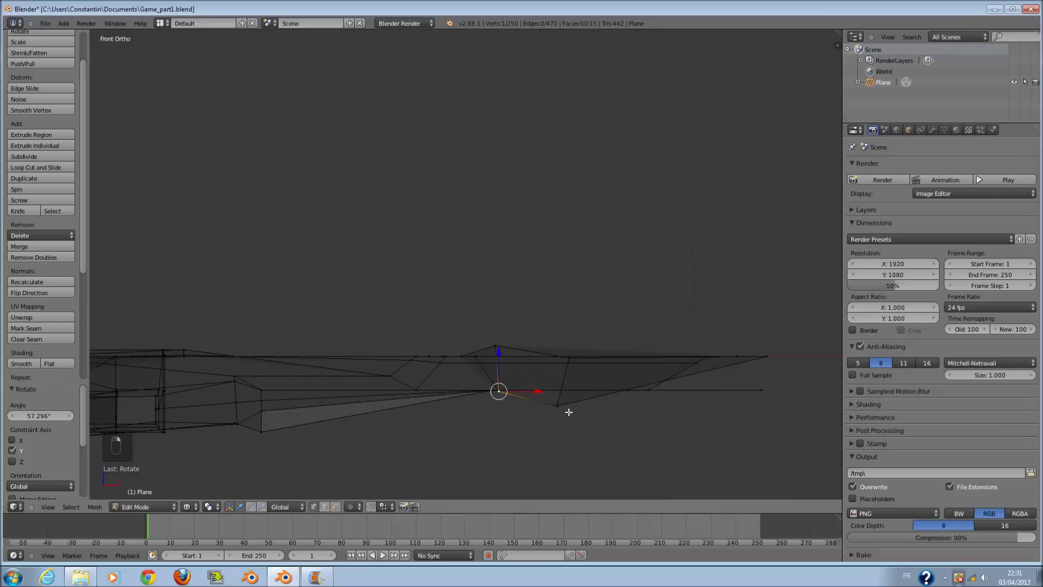
middle_drag(564, 411, 570, 449)
right_click(591, 434)
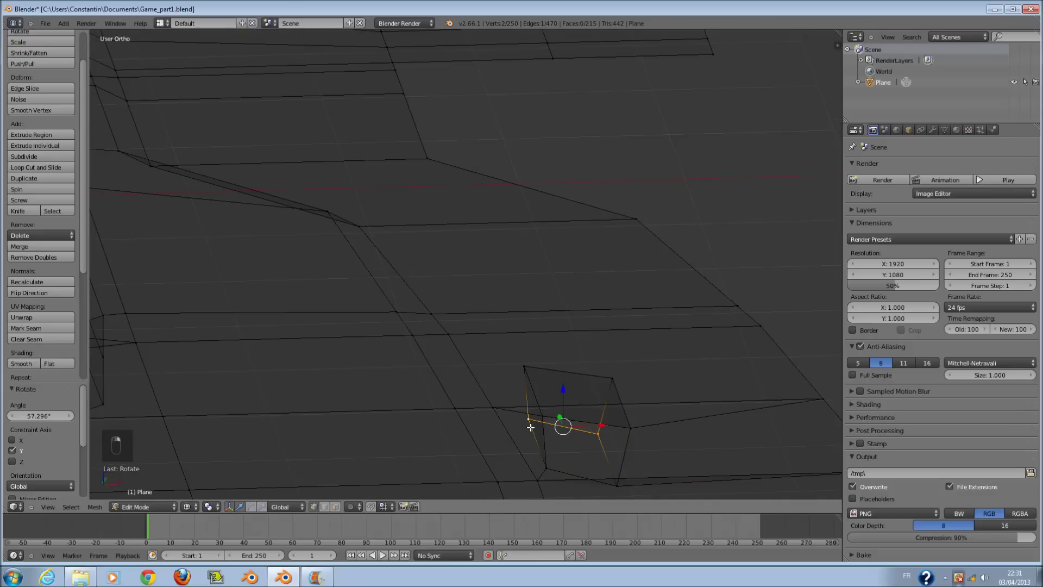
Flatten the lower edge of the tunnel's end face by scaling it along global Z.
key(KP_1)
key(r)
key(z)
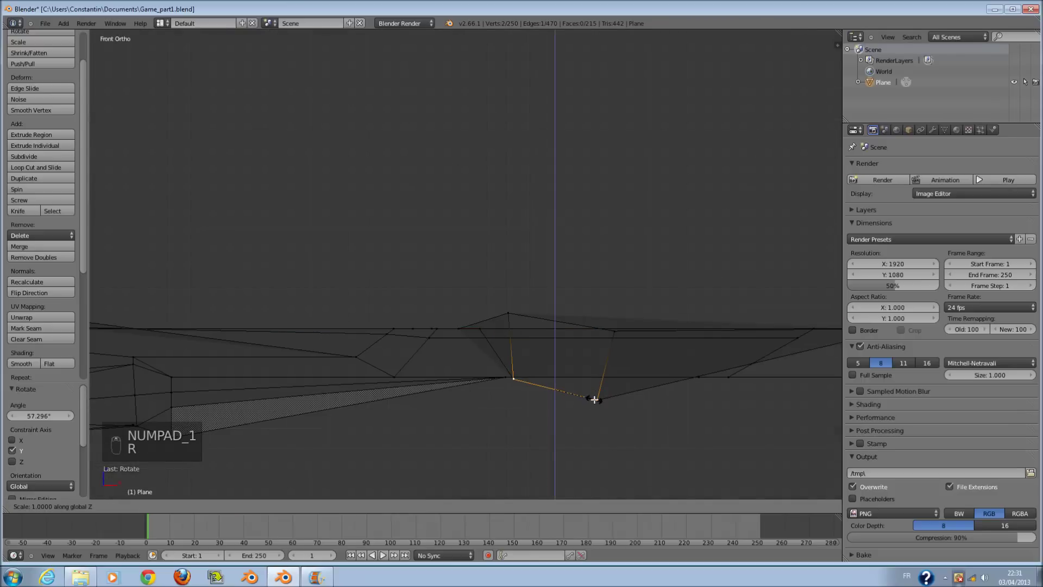
click(594, 399)
Flatten the upper edge of the tunnel's end face by scaling its two vertices along global Z.
right_click(614, 330)
middle_drag(615, 331, 655, 410)
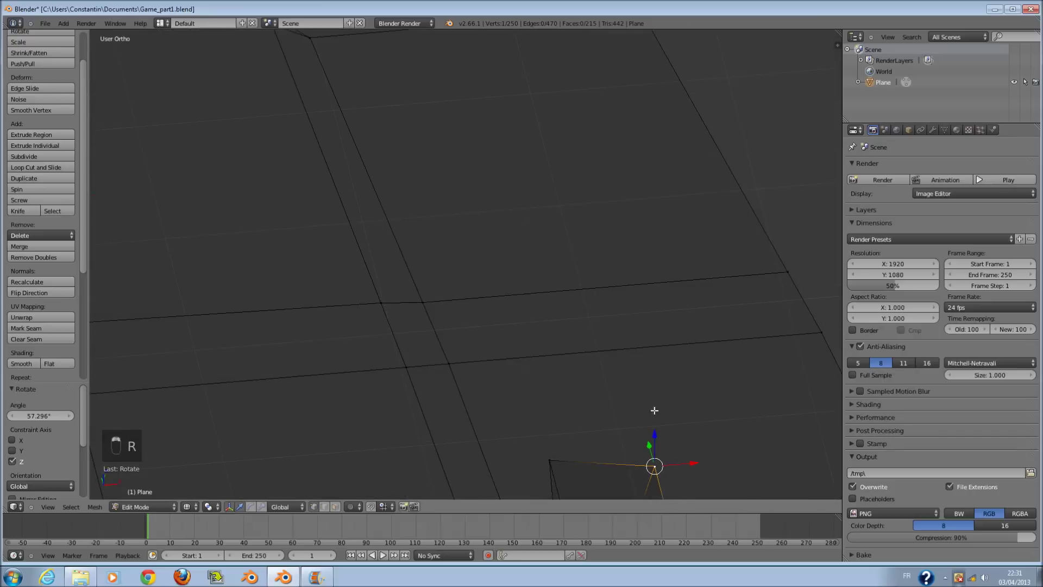
key(KP_1)
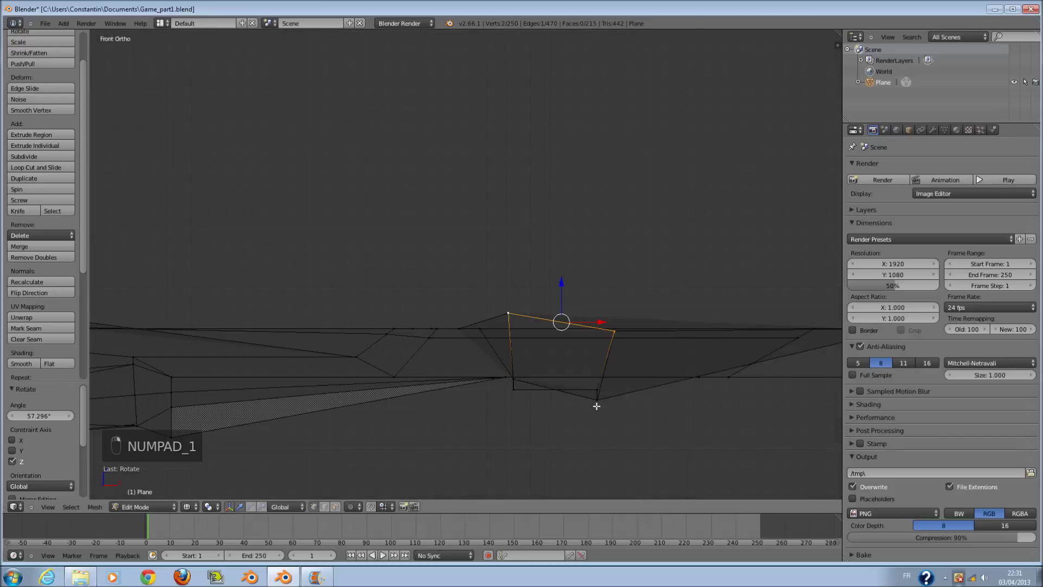
right_click(596, 406)
middle_drag(594, 317, 616, 374)
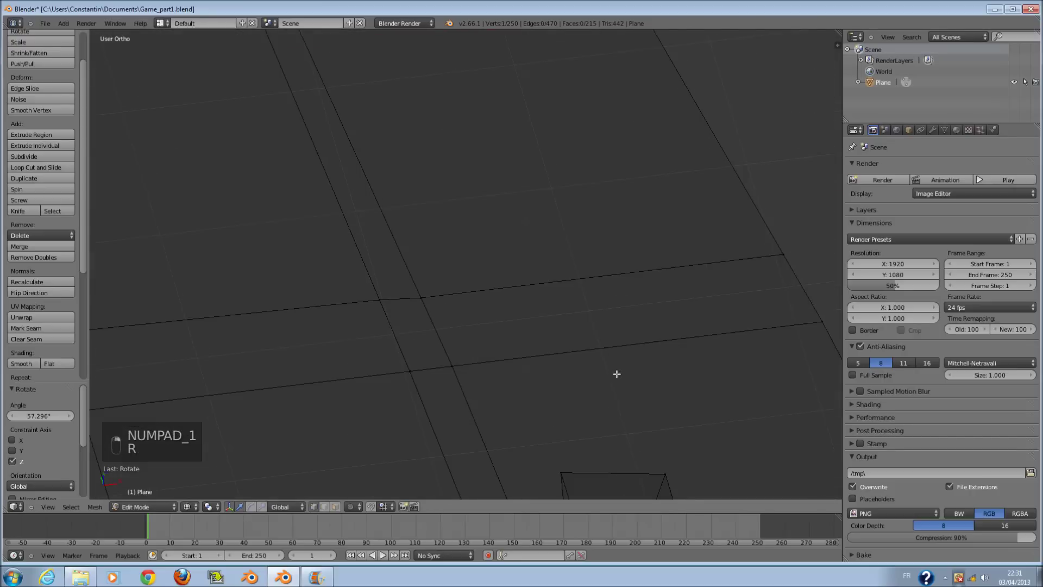
right_click(664, 472)
key(KP_1)
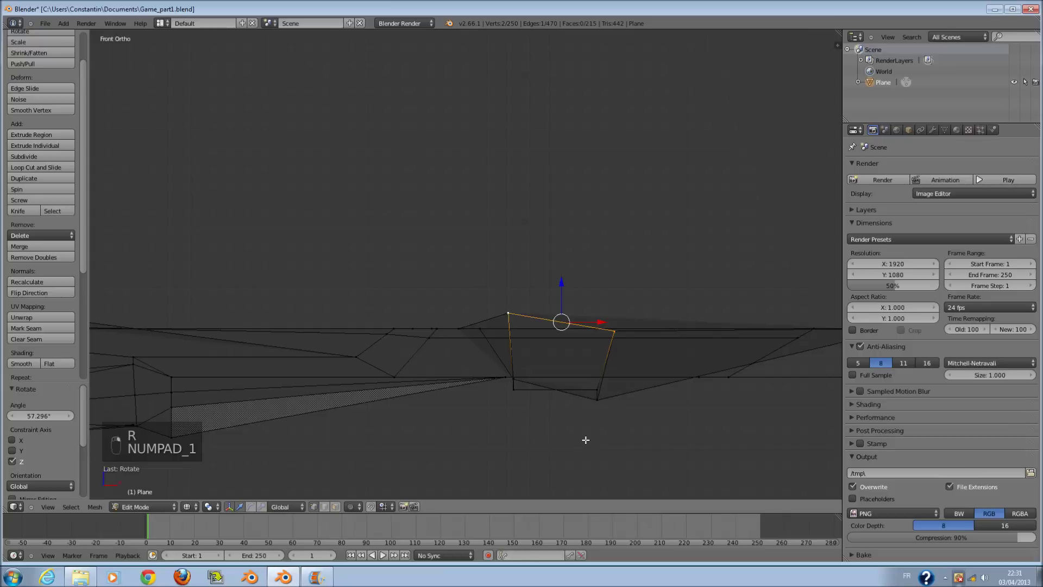
key(r)
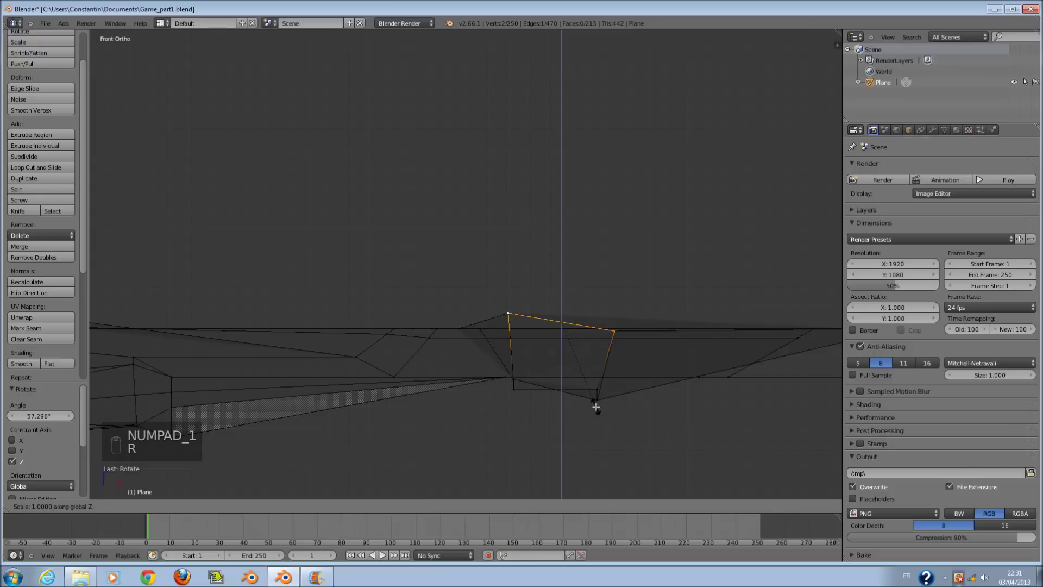
key(Return)
Straighten the right side edge of the tunnel's end face by scaling it to 0 along global X.
scroll(608, 344, up, 1)
right_click(624, 408)
middle_drag(624, 409, 656, 374)
key(KP_1)
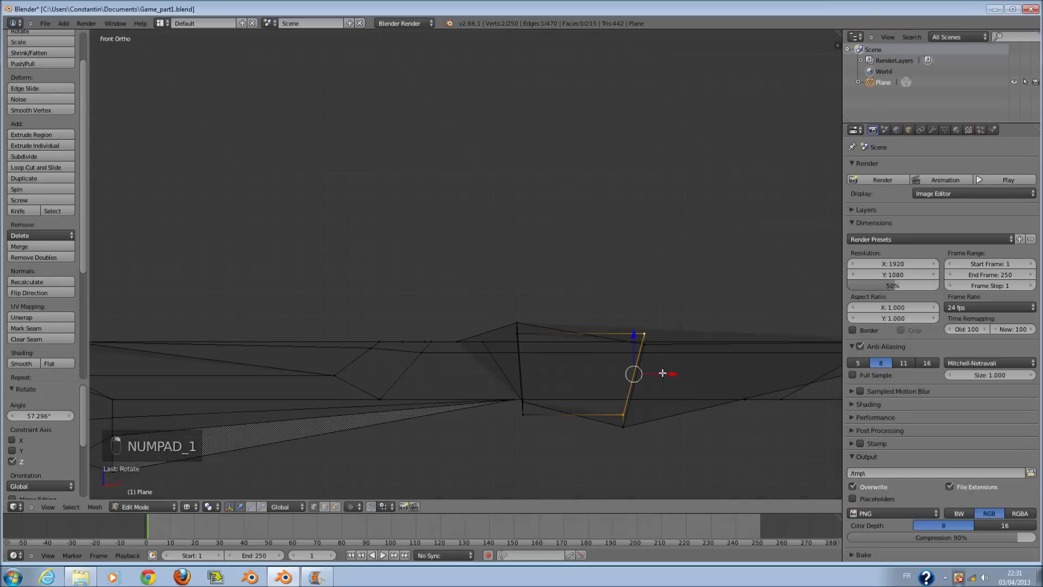
key(r)
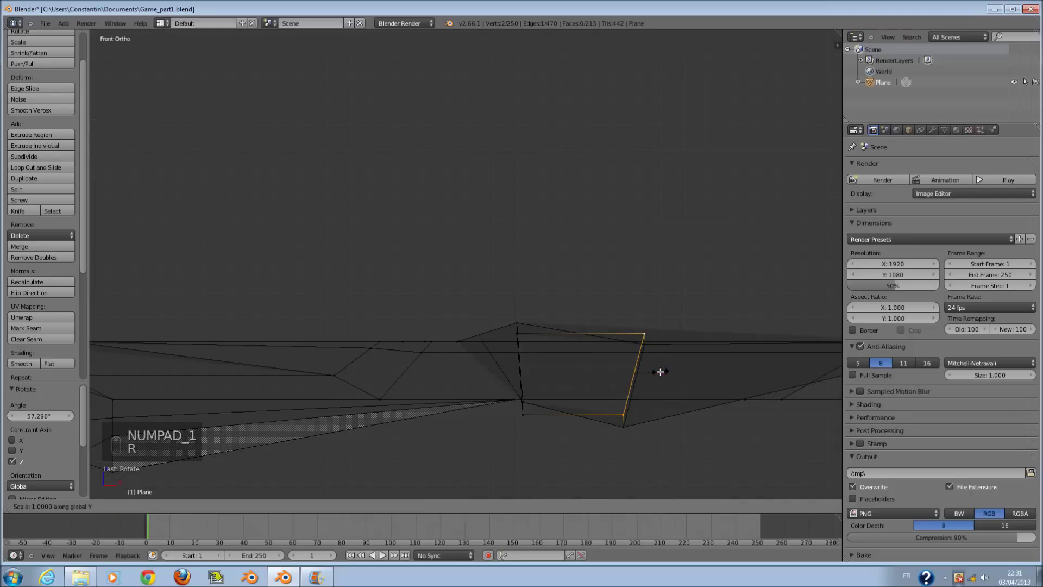
key(x)
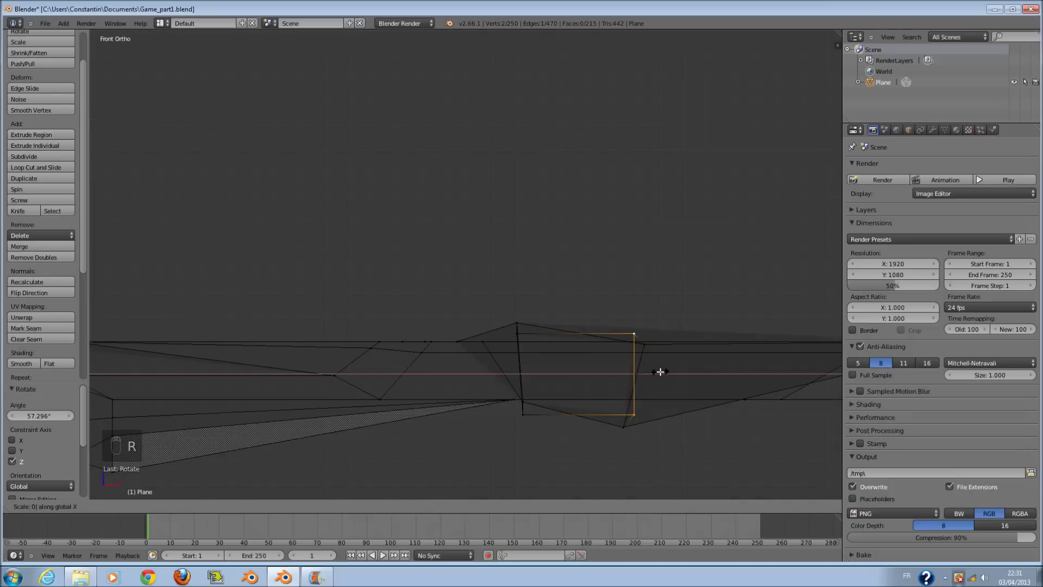
click(660, 372)
Straighten the left side edge of the tunnel's end face by scaling its two vertices along global X.
scroll(578, 358, up, 2)
middle_drag(578, 357, 543, 370)
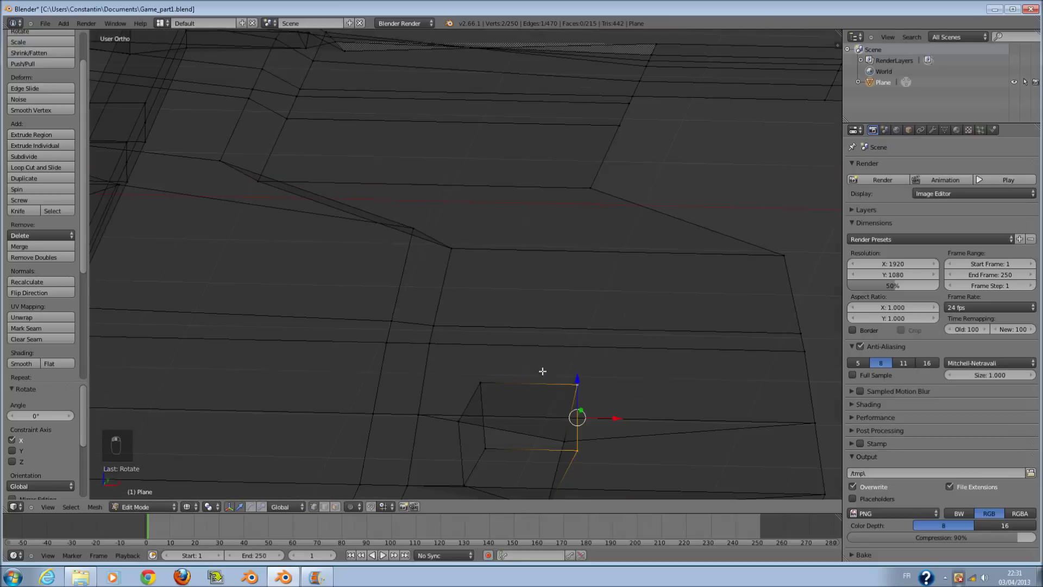
shift+right_click(484, 438)
key(KP_1)
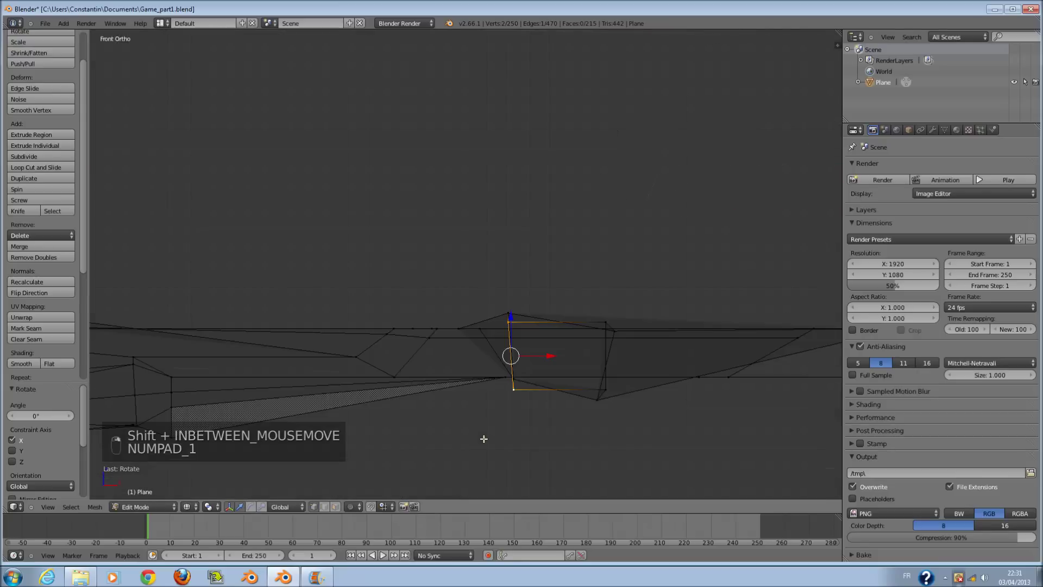
key(r)
click(558, 393)
Select all four vertices of the tunnel's end face, save the file, and move them -0.261 along Y.
middle_drag(566, 354, 545, 396)
shift+right_click(535, 401)
shift+right_click(537, 432)
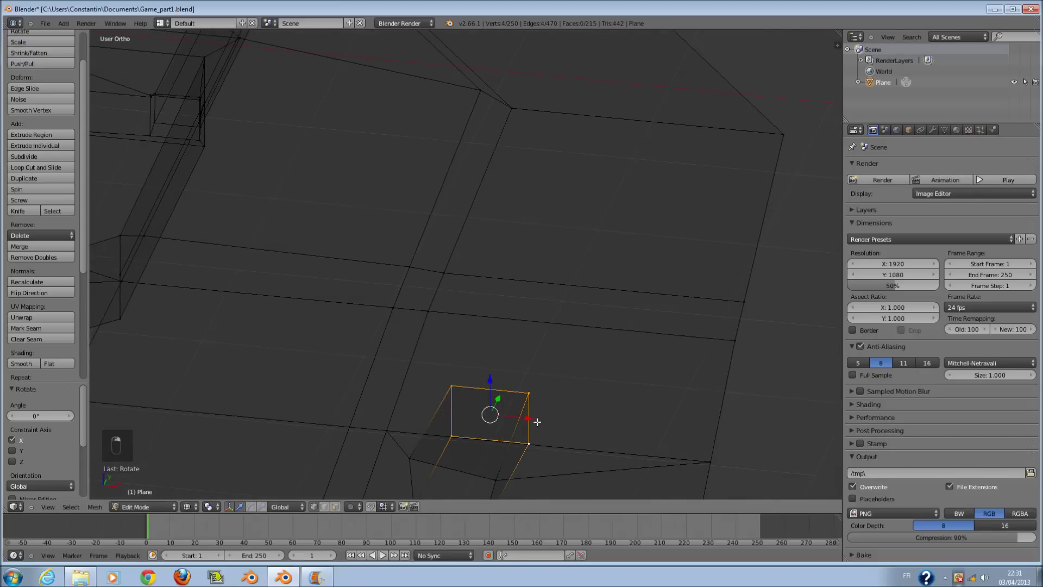
key(KP_7)
key(ctrl+s)
click(543, 373)
scroll(533, 352, down, 1)
shift+scroll(532, 356, up, 5)
ctrl+scroll(537, 395, down, 1)
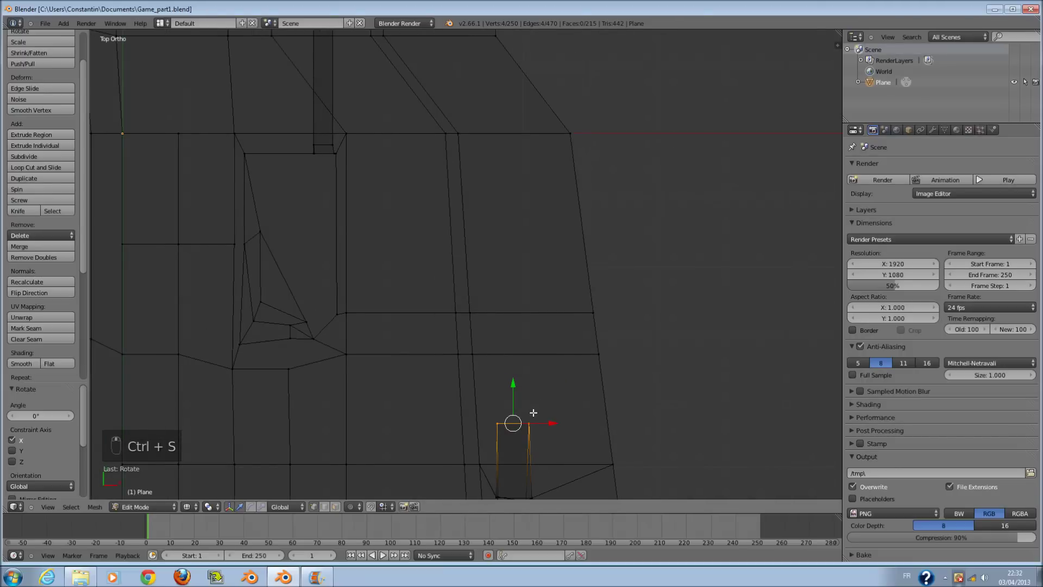
drag(513, 416, 513, 435)
Extrude the tunnel's end into a diagonal bend and rotate the new end 90° about global Z.
key(e)
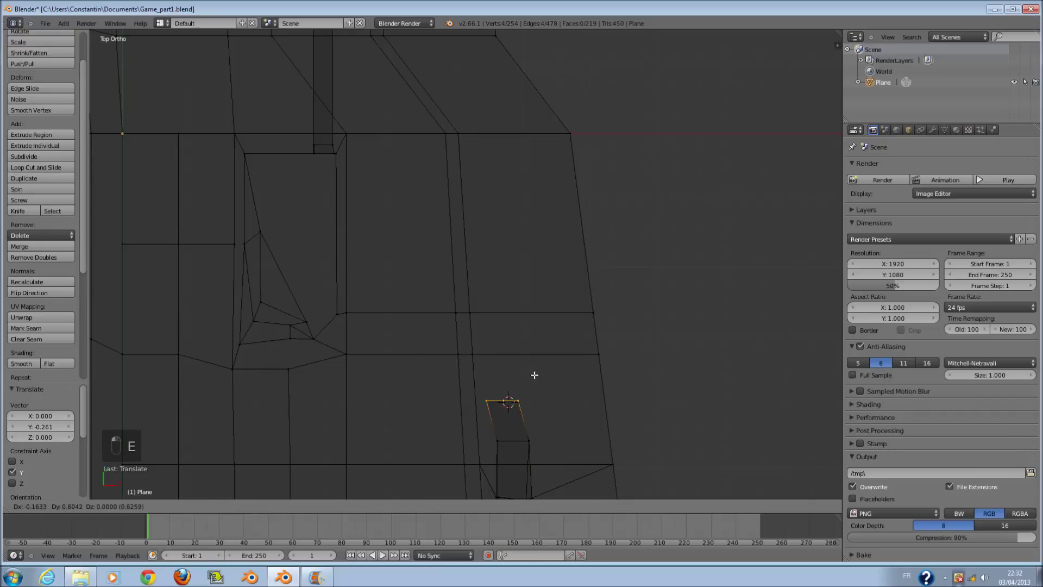
click(532, 374)
mouse_move(511, 414)
mouse_down()
mouse_move(510, 378)
mouse_move(515, 404)
mouse_up()
drag(472, 373, 488, 377)
key(r)
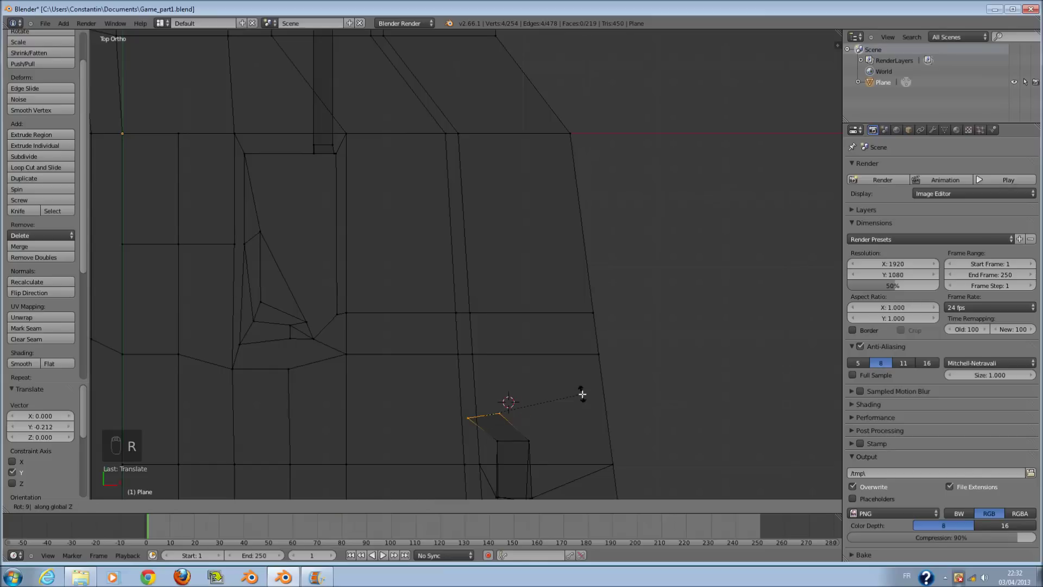
click(571, 395)
Extrude the rotated tunnel end and move it -1.412 along X to form a straight section.
ctrl+scroll(513, 394, down, 2)
shift+scroll(516, 393, down, 3)
scroll(524, 392, up, 3)
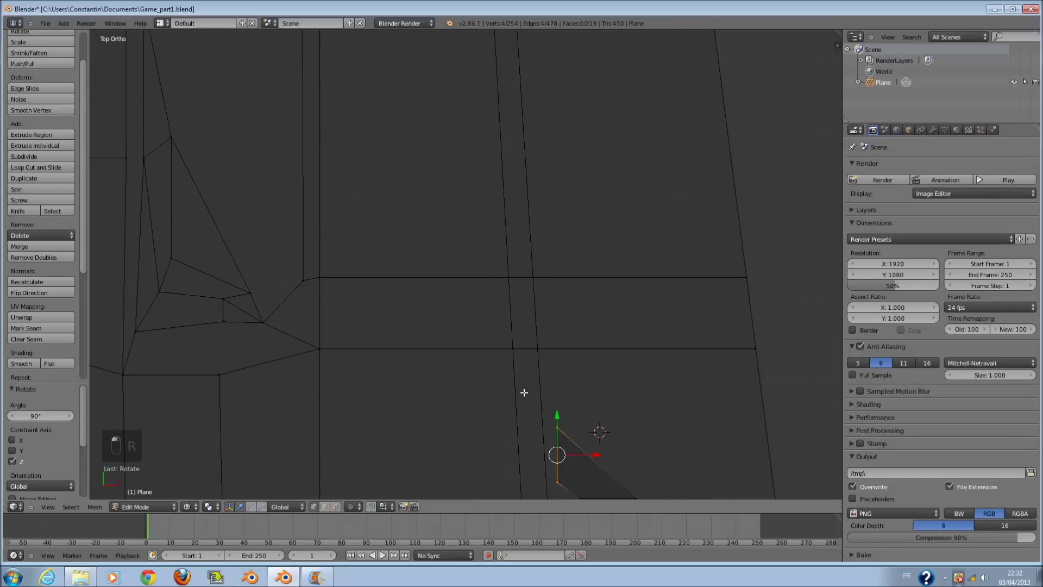
scroll(558, 396, down, 1)
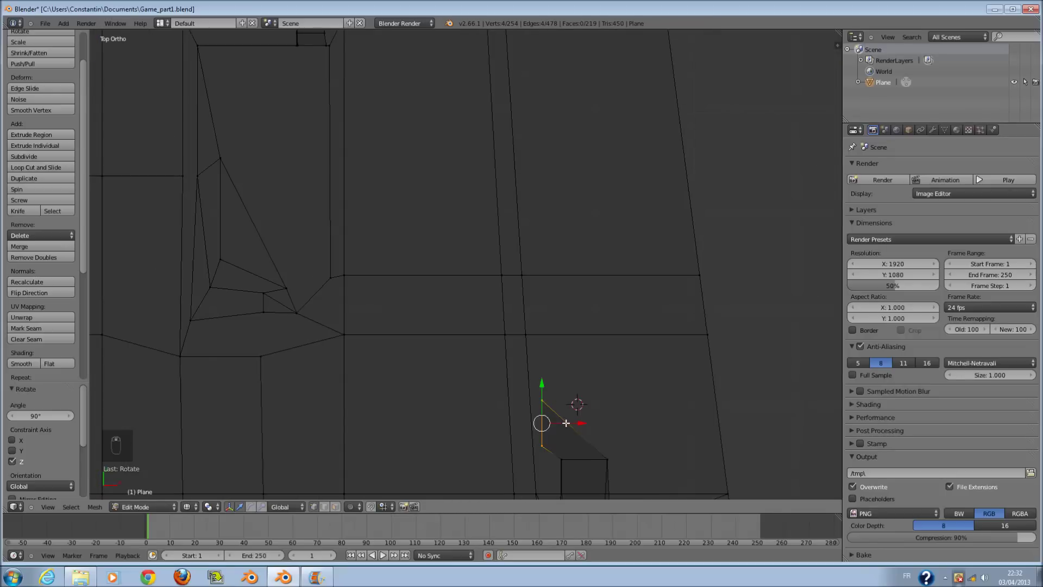
key(e)
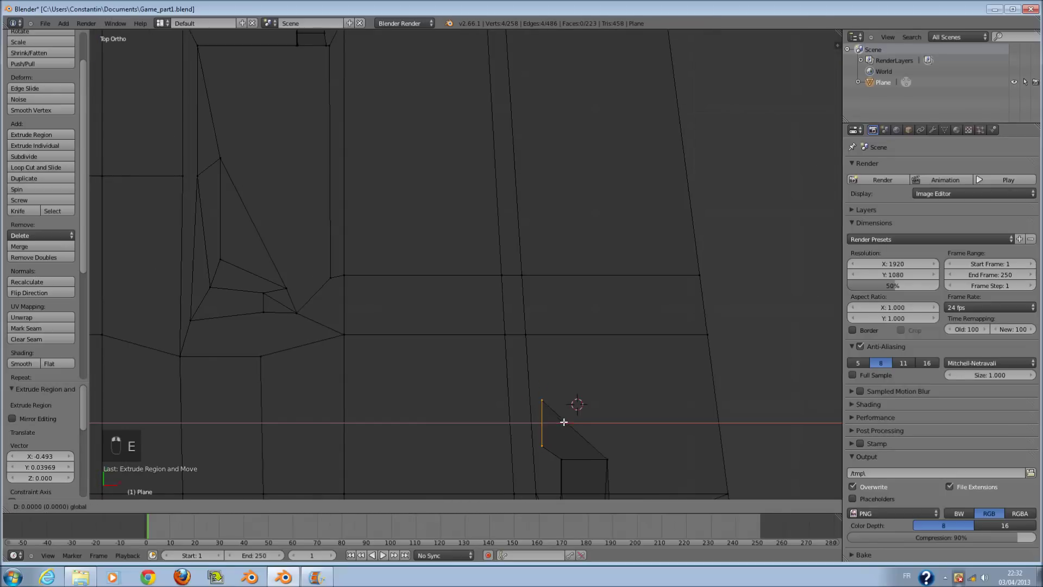
drag(459, 423, 430, 424)
key(z)
mouse_move(430, 424)
middle_down()
mouse_move(503, 407)
mouse_move(556, 361)
middle_up()
key(KP_7)
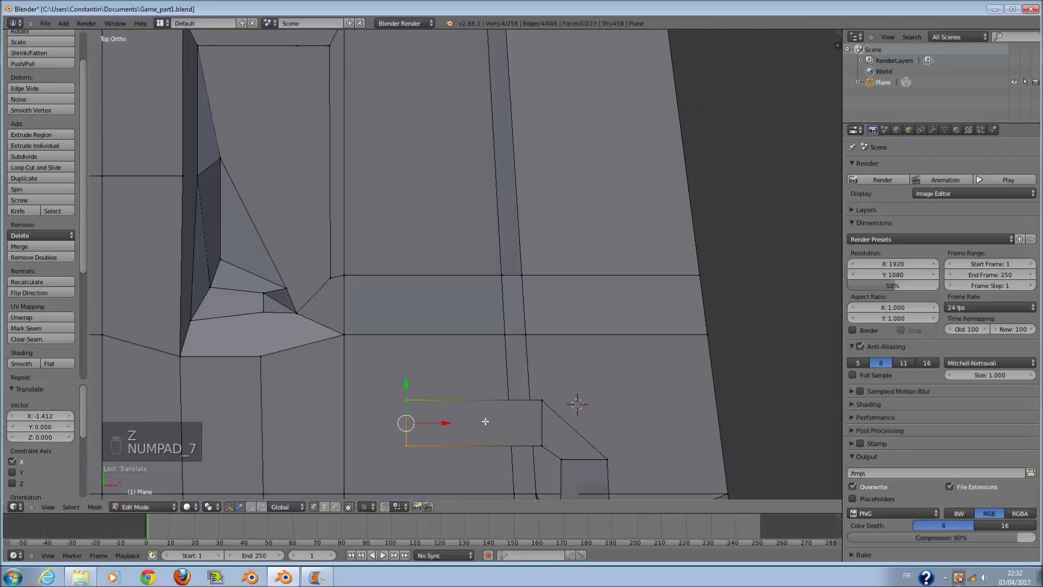
Select the vertices of the bend and straight tunnel section and shift them along positive Y.
key(z)
scroll(507, 377, down, 1)
key(c)
mouse_move(559, 396)
mouse_down()
mouse_move(508, 395)
mouse_move(477, 288)
mouse_move(467, 332)
mouse_up()
right_click(500, 400)
Move the selected tunnel section -0.286 along Z and save the file over Game_part1.blend.
key(KP_1)
key(z)
drag(505, 244, 498, 268)
middle_drag(497, 268, 545, 284)
key(ctrl+s)
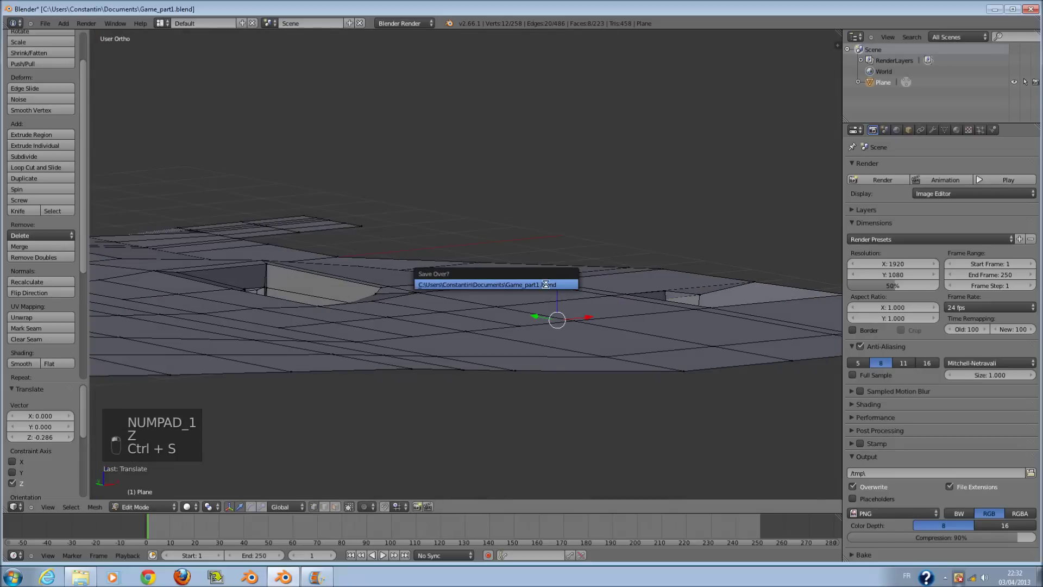
middle_drag(551, 320, 536, 366)
key(KP_7)
key(ctrl+s)
Extrude the straight section's inner end toward the recess and finish positioning it with a move of -0.289 in X and 0.403 in Y.
key(z)
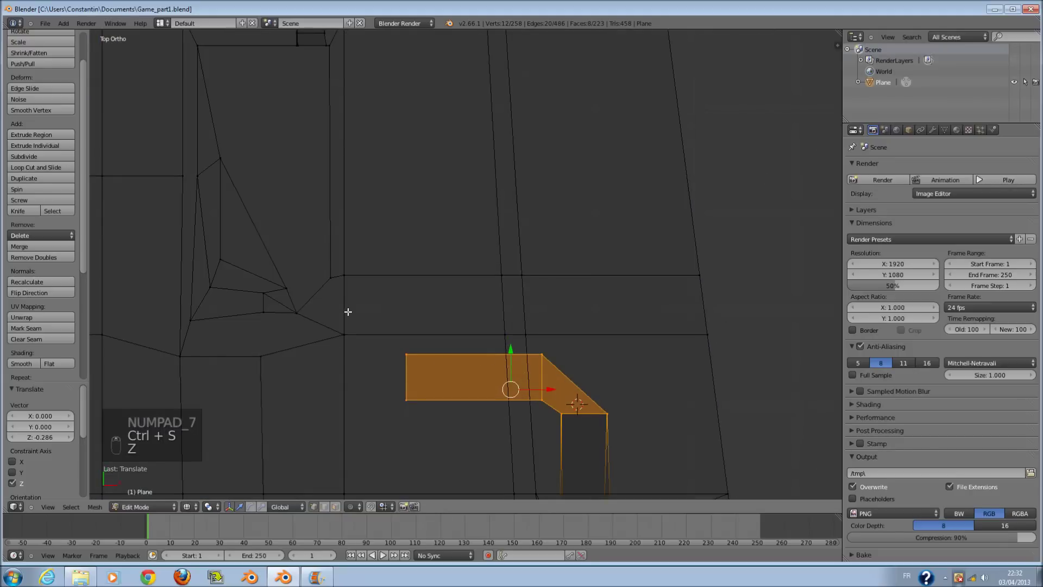
key(a)
key(c)
click(406, 379)
key(Escape)
key(e)
drag(434, 373, 363, 380)
drag(328, 340, 327, 321)
drag(366, 363, 395, 368)
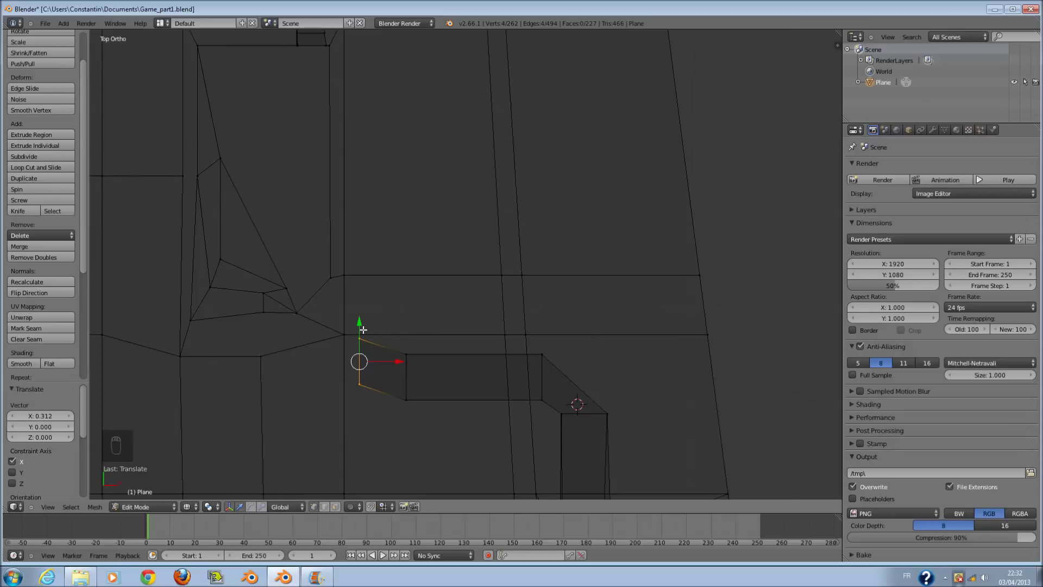
key(g)
click(373, 334)
Rotate the tunnel's inner end 39.778° about global Z to line it up with the recess opening.
mouse_move(373, 334)
middle_down()
mouse_move(461, 337)
mouse_move(546, 395)
mouse_move(612, 348)
middle_up()
key(z)
scroll(612, 347, down, 5)
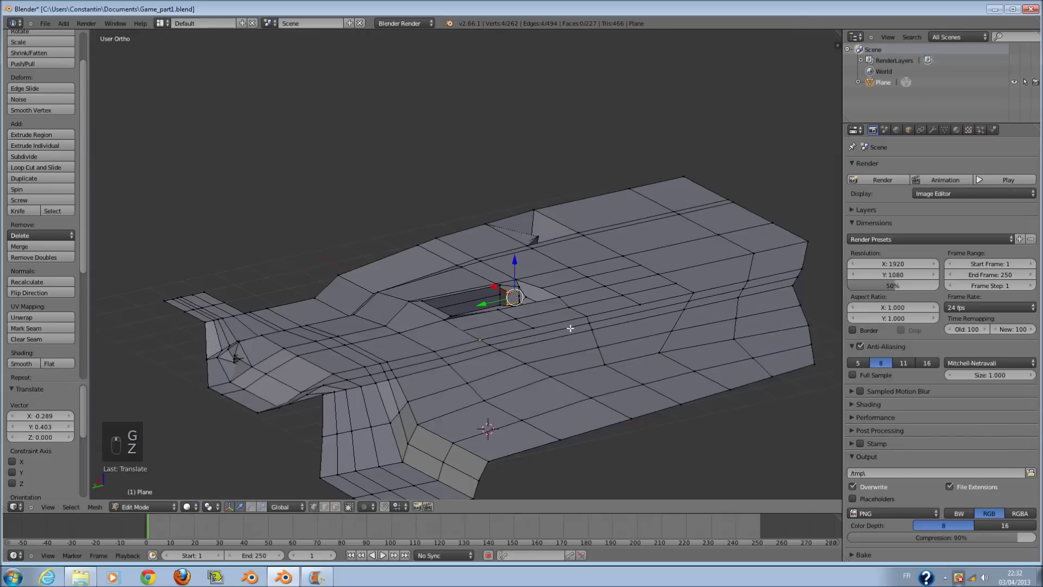
scroll(570, 328, up, 6)
key(KP_7)
key(z)
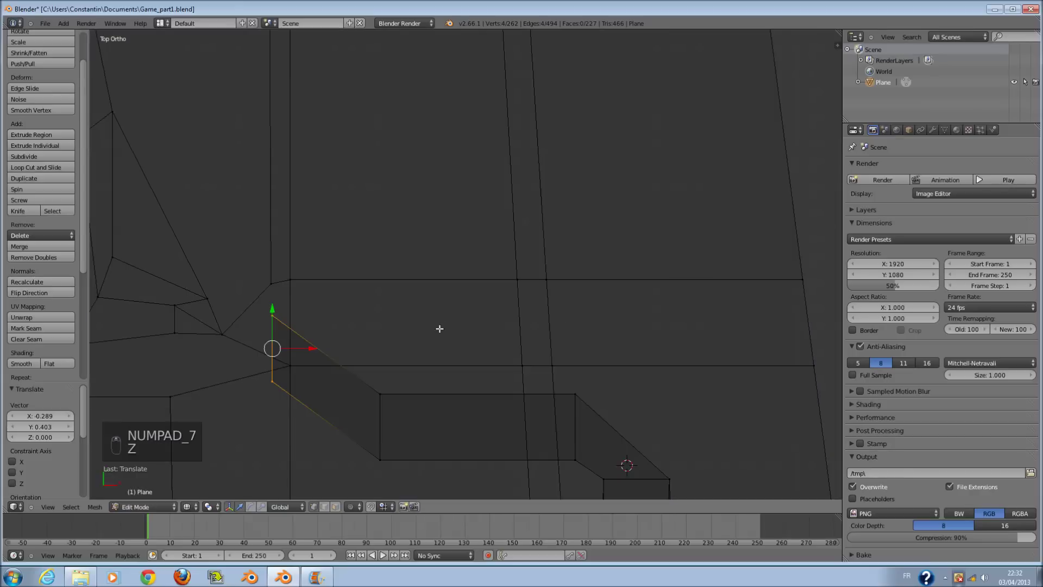
key(r)
click(409, 441)
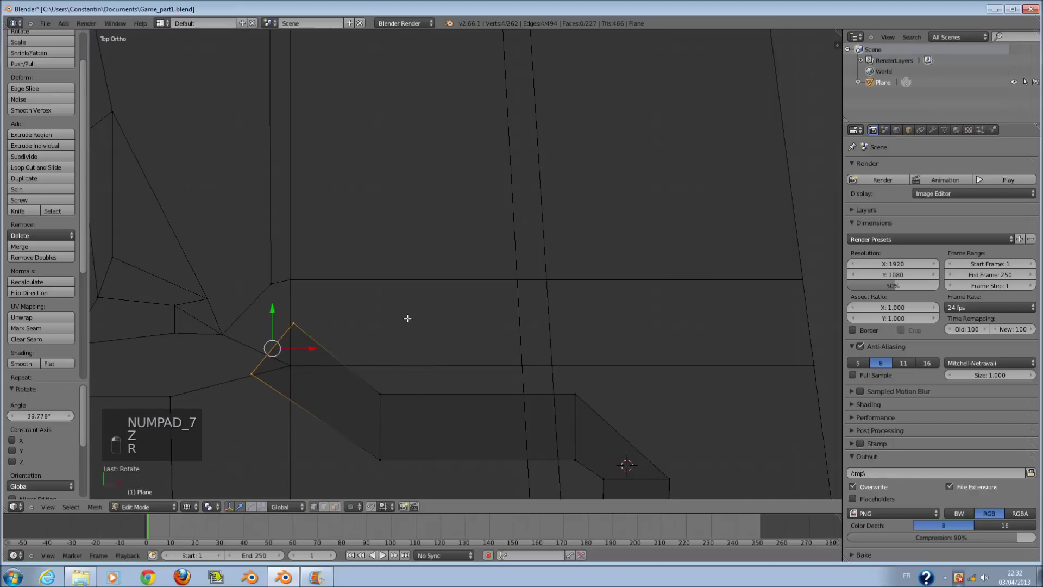
Fill faces between the tunnel's inner end and the edges of the recess opening.
mouse_move(305, 433)
middle_down()
mouse_move(456, 251)
mouse_move(603, 424)
mouse_move(648, 428)
middle_up()
key(z)
key(z)
key(z)
key(f)
mouse_move(654, 362)
middle_down()
mouse_move(661, 317)
mouse_move(630, 398)
mouse_move(606, 389)
mouse_move(613, 413)
mouse_move(642, 432)
middle_up()
key(z)
shift+right_click(630, 398)
key(z)
Cut a centred edge loop through the wall beside the recess opening and fill the adjacent gap with faces.
key(a)
key(ctrl+t)
key(ctrl+r)
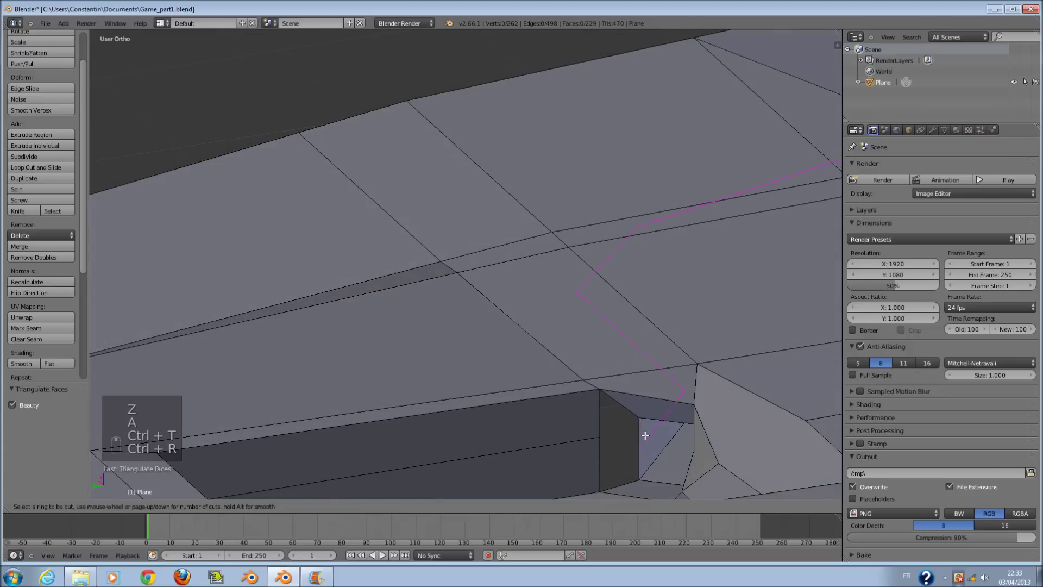
click(645, 435)
right_click(644, 435)
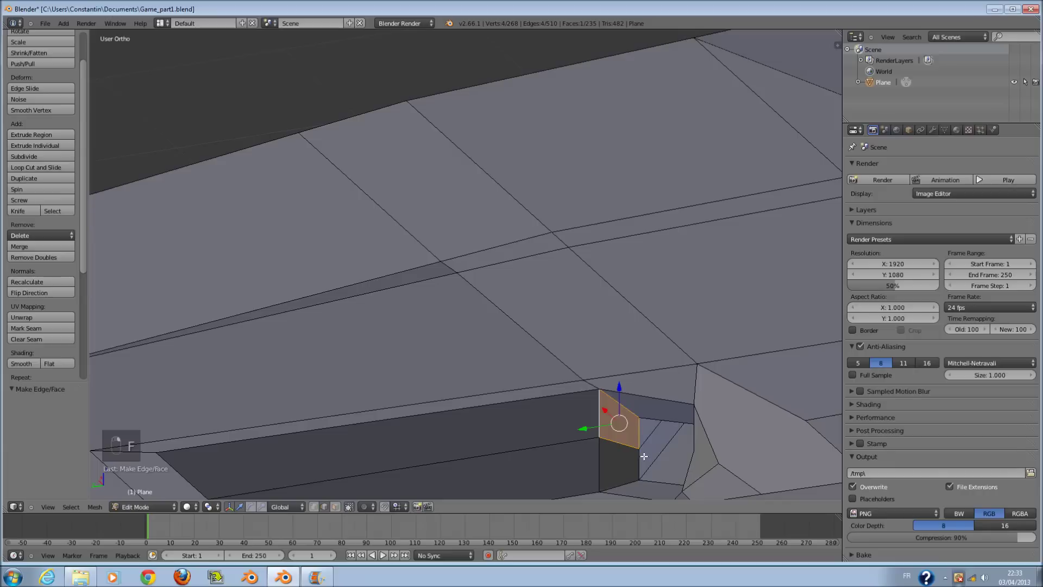
key(f)
Add a centred loop cut on the opposite side of the opening and fill the remaining wall gap with faces.
middle_drag(669, 470, 749, 467)
ctrl+scroll(754, 435, down, 1)
ctrl+scroll(744, 407, up, 5)
ctrl+scroll(744, 408, up, 3)
key(a)
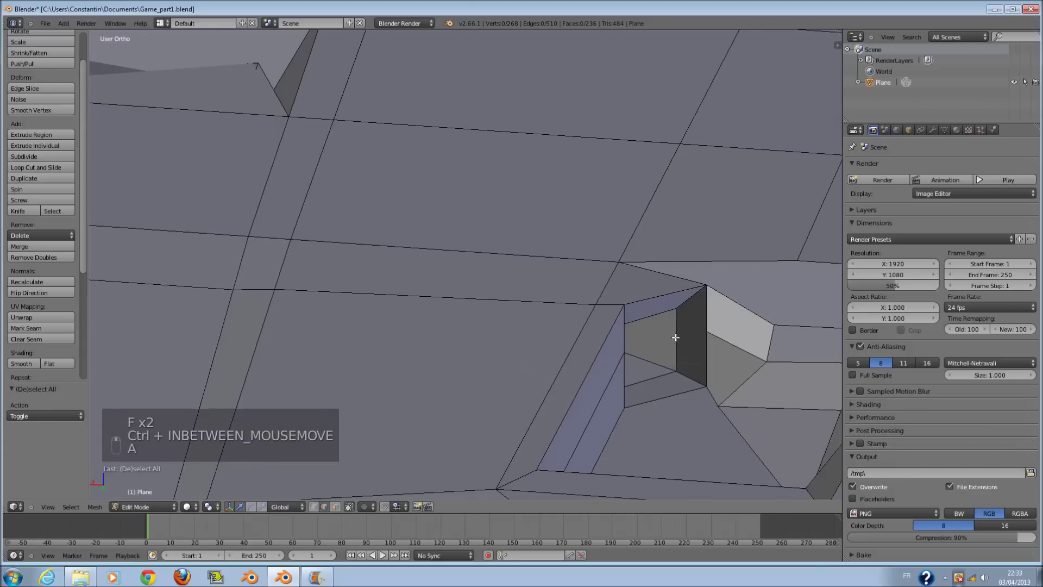
key(ctrl+r)
click(673, 328)
right_click(673, 328)
right_click(675, 326)
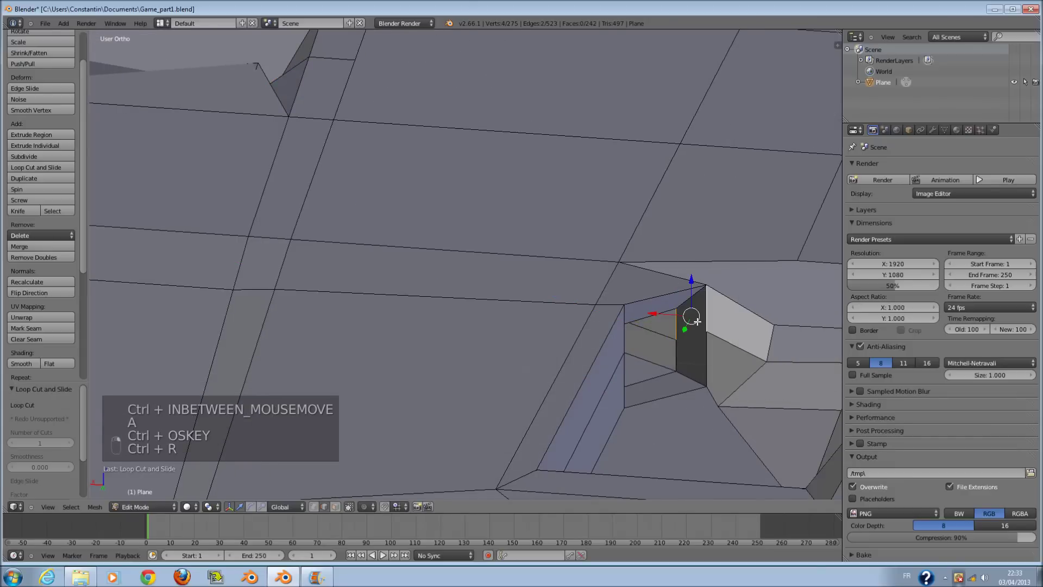
key(f)
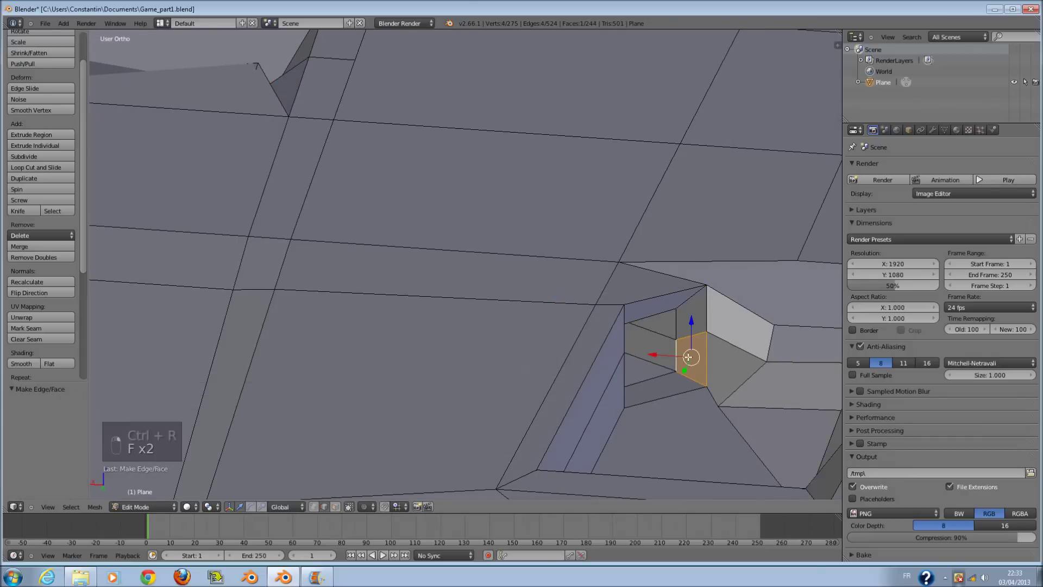
Leave Edit Mode, save the file, and show the model as a wireframe from above.
key(Tab)
key(ctrl+s)
key(KP_7)
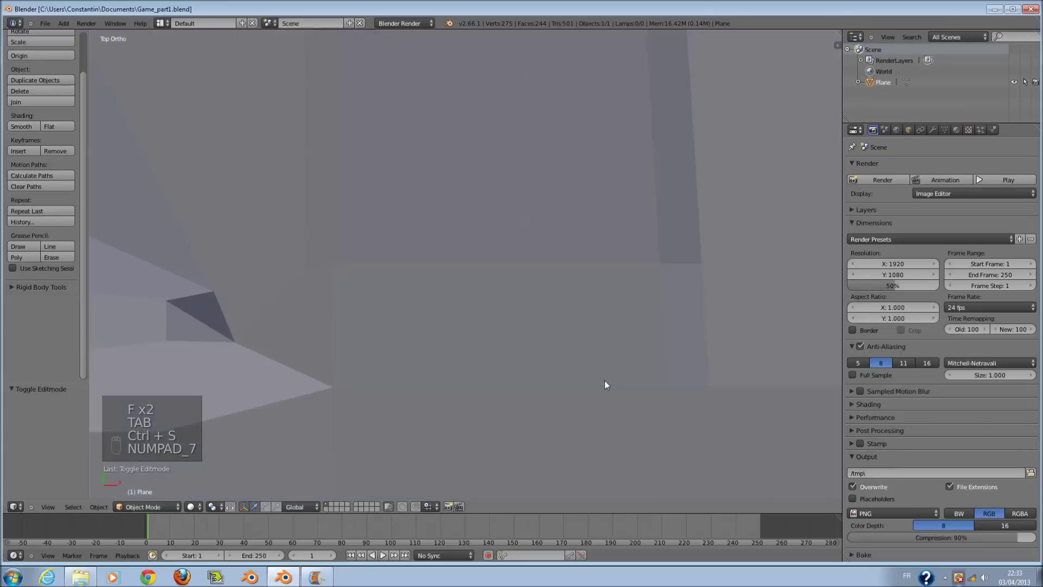
key(z)
key(ctrl+s)
Cut an edge loop across the straight tunnel section in Edit Mode, sliding it about 0.29 toward the outer bend.
key(Tab)
key(a)
key(a)
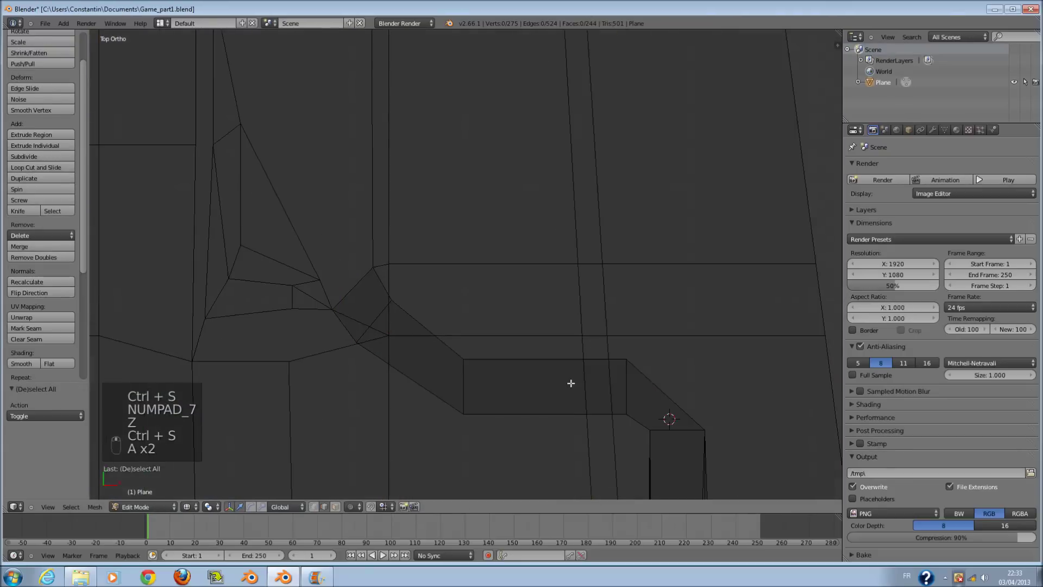
key(a)
key(a)
key(a)
key(a)
key(ctrl+r)
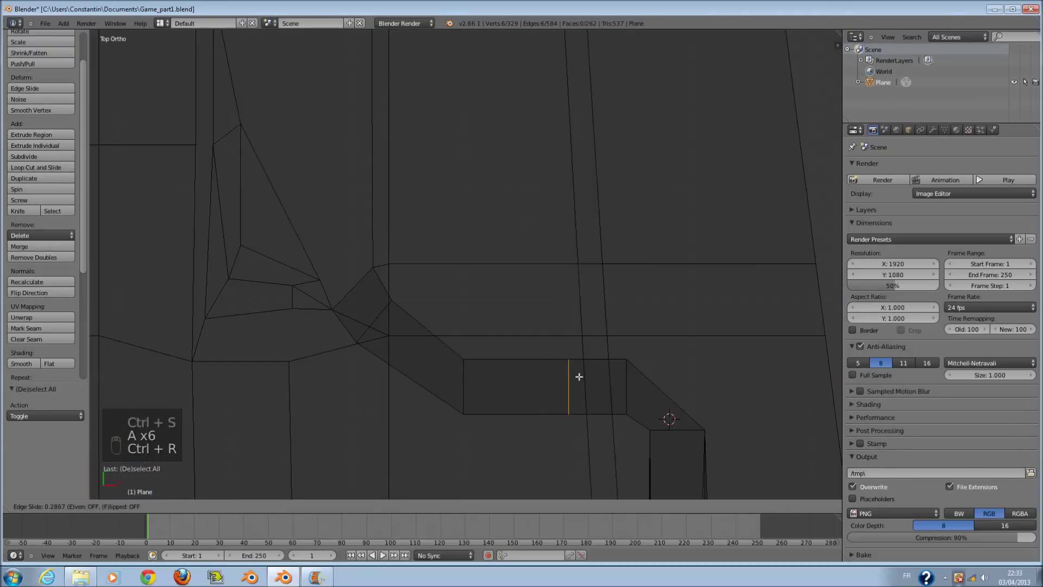
right_click(577, 380)
Extrude the side wall face between the new loop and the outer bend 0.222 along Y, and return to Object Mode.
click(337, 511)
key(e)
click(605, 338)
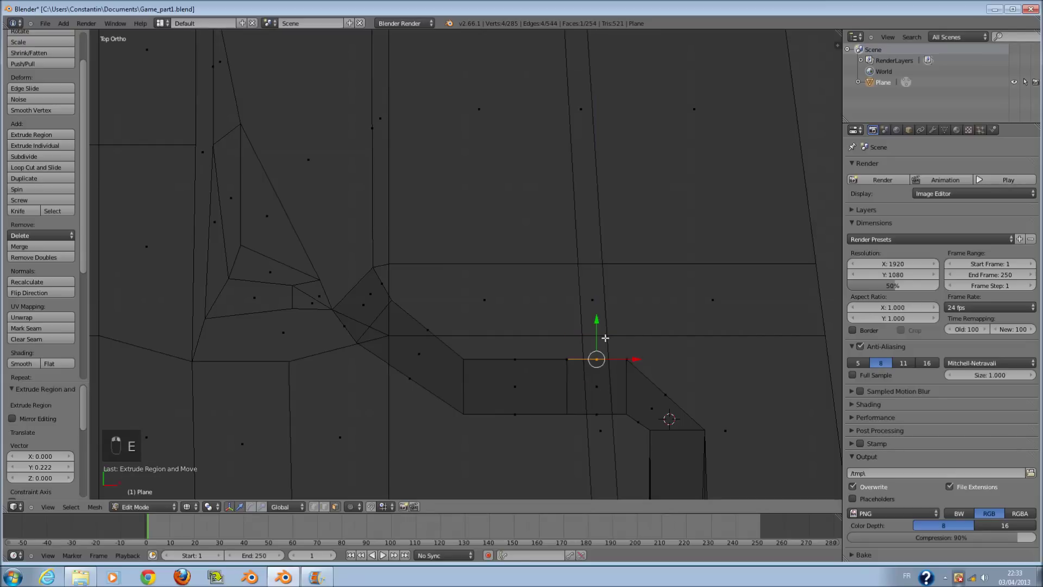
key(Tab)
middle_drag(647, 414, 668, 291)
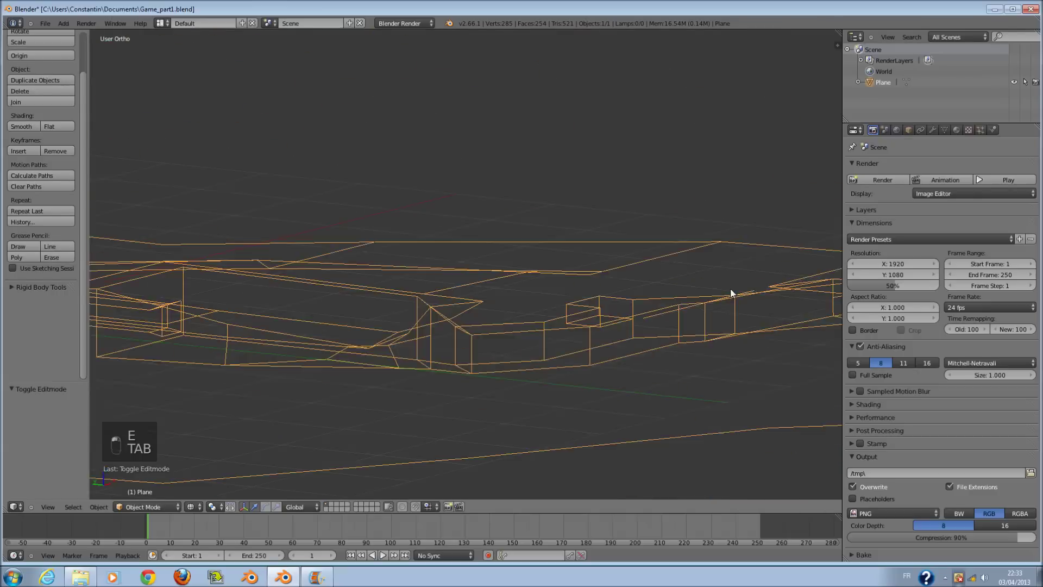
Show the model in solid shading, inspect it from the side and above, and save the file over the existing one.
key(z)
key(ctrl+s)
click(661, 364)
middle_drag(661, 363, 514, 351)
key(ctrl+s)
click(514, 351)
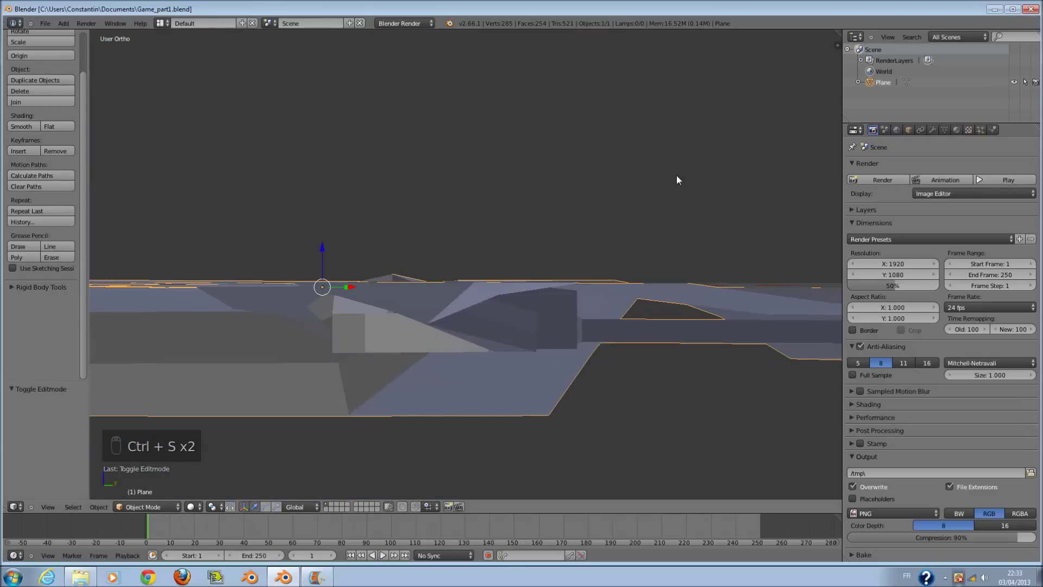
middle_drag(600, 254, 650, 334)
key(ctrl+s)
click(650, 333)
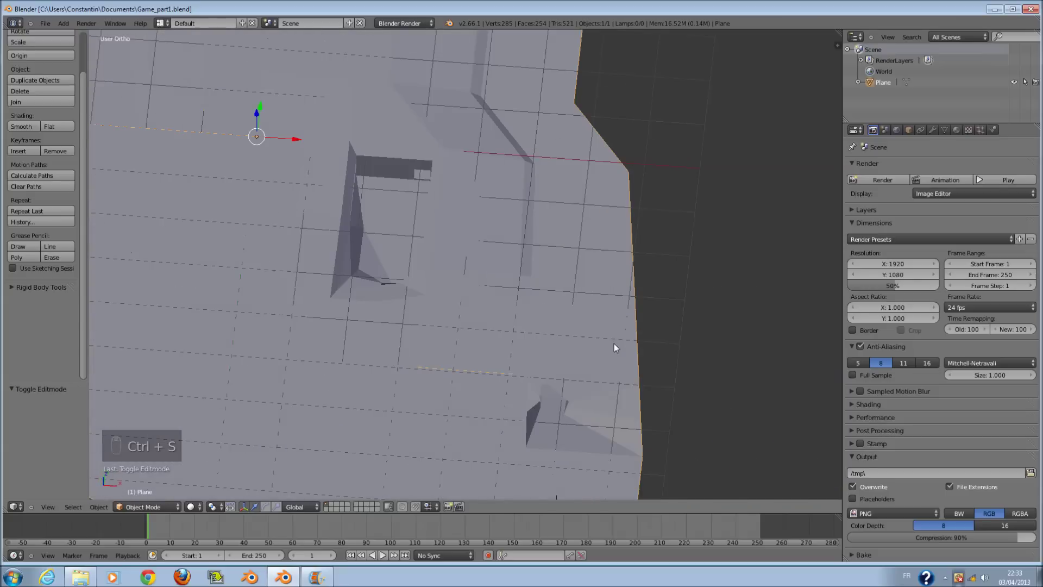
scroll(614, 343, down, 4)
middle_drag(395, 297, 367, 245)
key(ctrl+s)
click(367, 246)
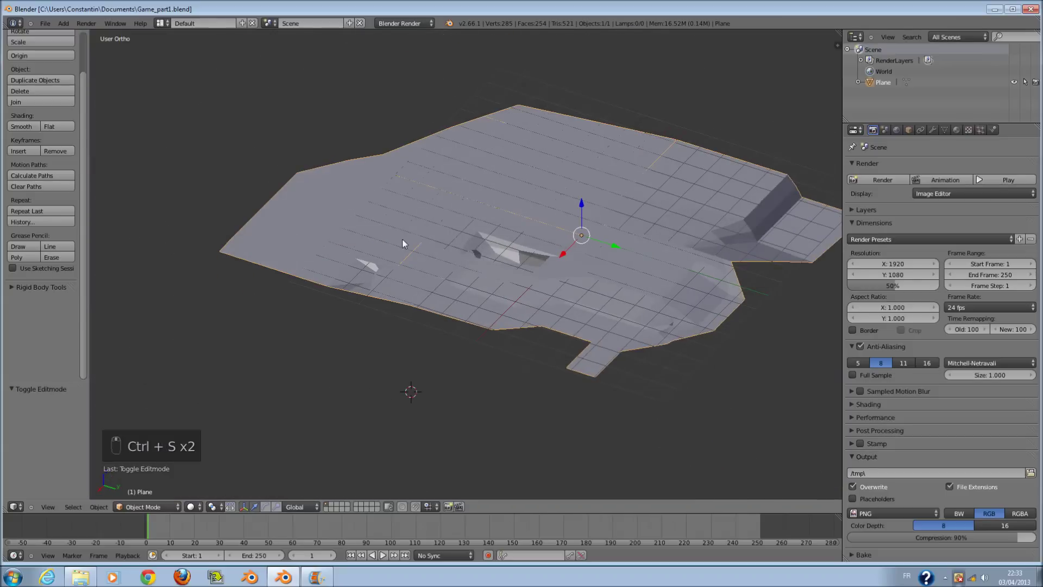
click(994, 9)
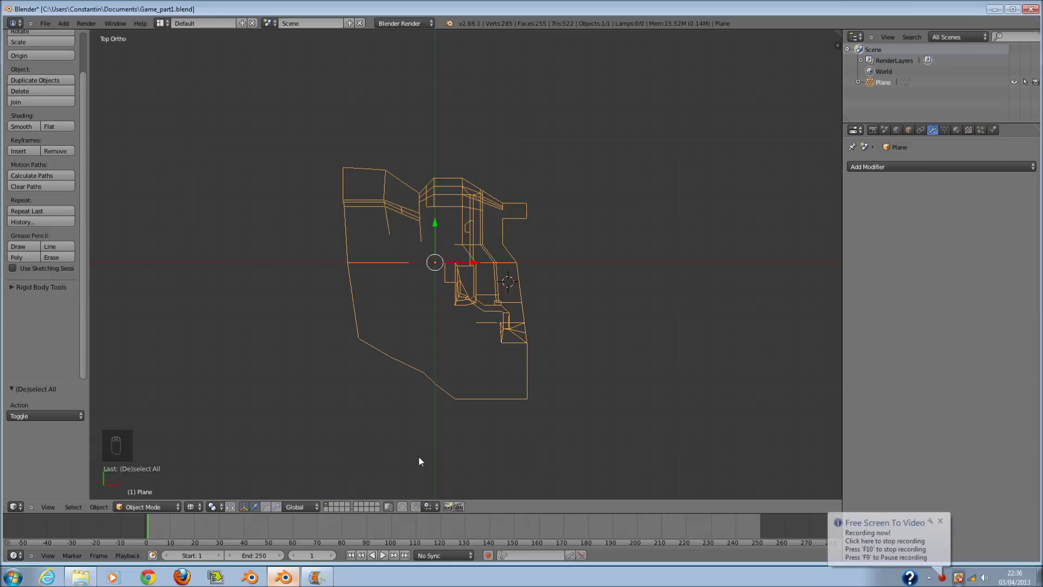
Open the terrain mesh in Edit Mode and switch to face selection.
scroll(418, 455, up, 5)
key(Tab)
scroll(505, 267, up, 1)
shift+scroll(505, 266, up, 1)
shift+scroll(437, 488, down, 1)
click(337, 507)
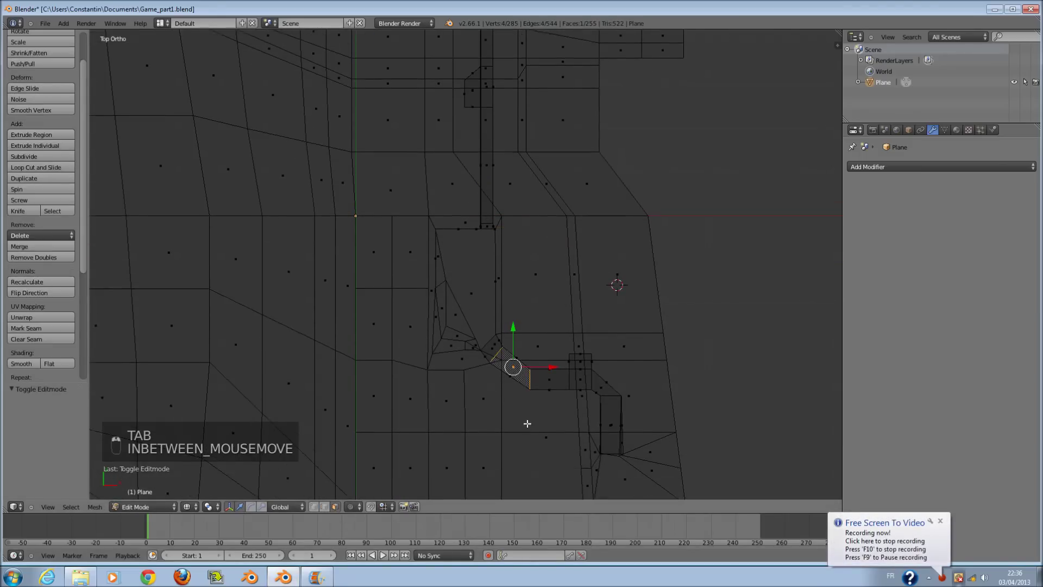
Circle-select the faces of the bent tunnel beneath the terrain in the right-side wireframe view.
key(KP_3)
key(z)
ctrl+scroll(424, 302, down, 11)
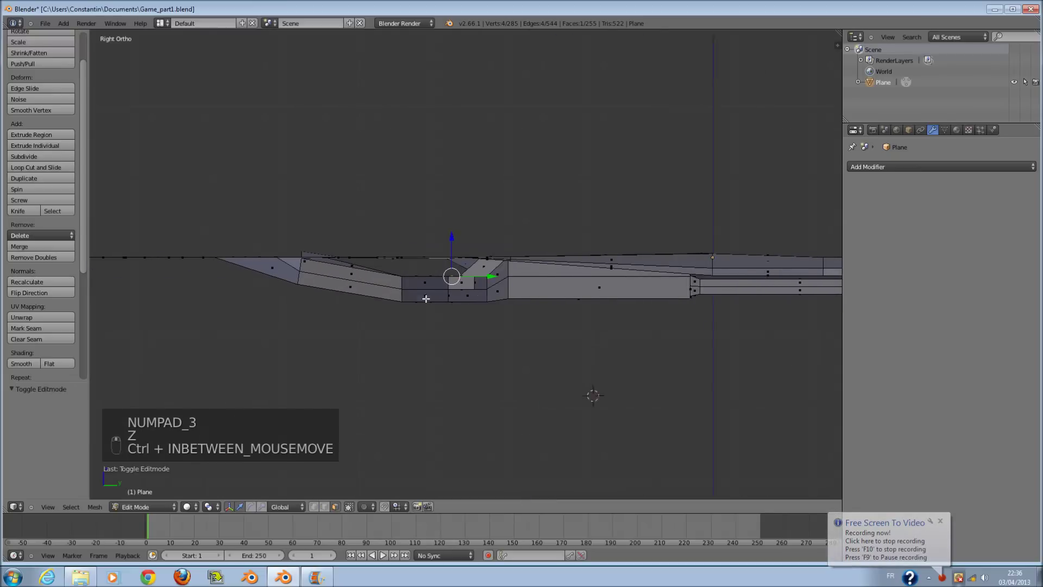
scroll(391, 291, up, 4)
key(z)
key(c)
scroll(326, 307, down, 1)
drag(340, 302, 540, 337)
right_click(540, 337)
key(z)
ctrl+scroll(588, 349, up, 6)
key(z)
scroll(502, 332, up, 2)
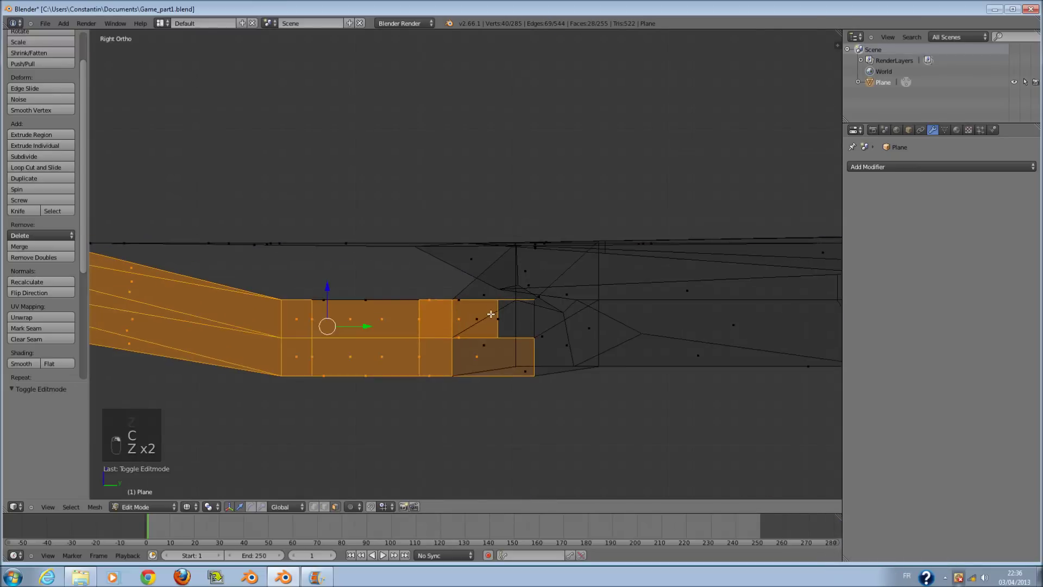
Add the tunnel wall and floor faces leading into the recess to the selection, working in solid shading.
key(z)
mouse_move(523, 325)
middle_down()
mouse_move(551, 313)
mouse_move(578, 340)
mouse_move(594, 289)
mouse_move(656, 281)
middle_up()
scroll(610, 342, up, 3)
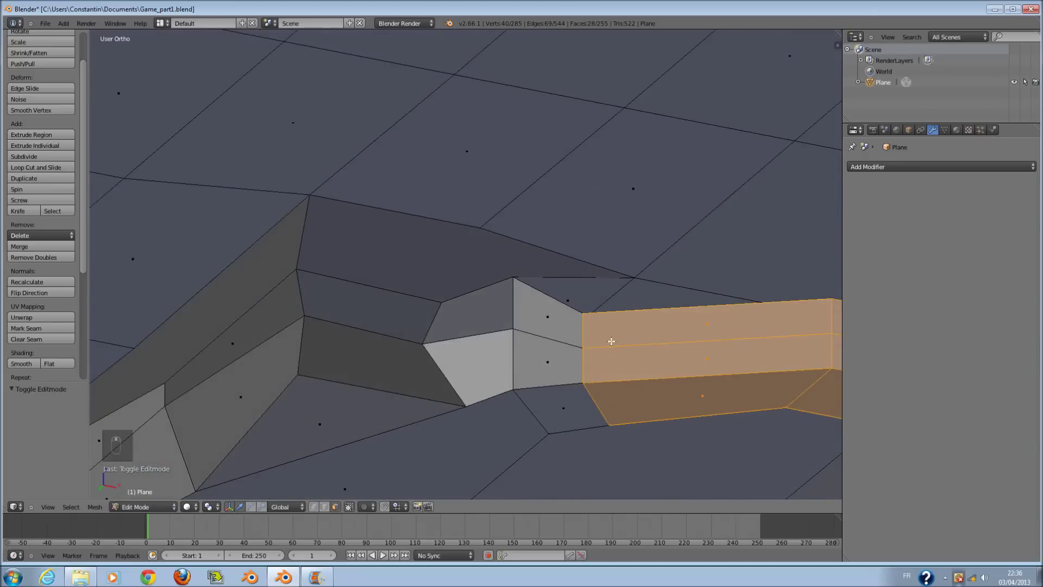
key(c)
mouse_move(580, 345)
mouse_down()
mouse_move(609, 418)
mouse_move(627, 430)
mouse_up()
right_click(628, 430)
Add the remaining unselected faces around the bent tunnel's side branch and recess end to the selection.
middle_drag(627, 430, 461, 463)
key(c)
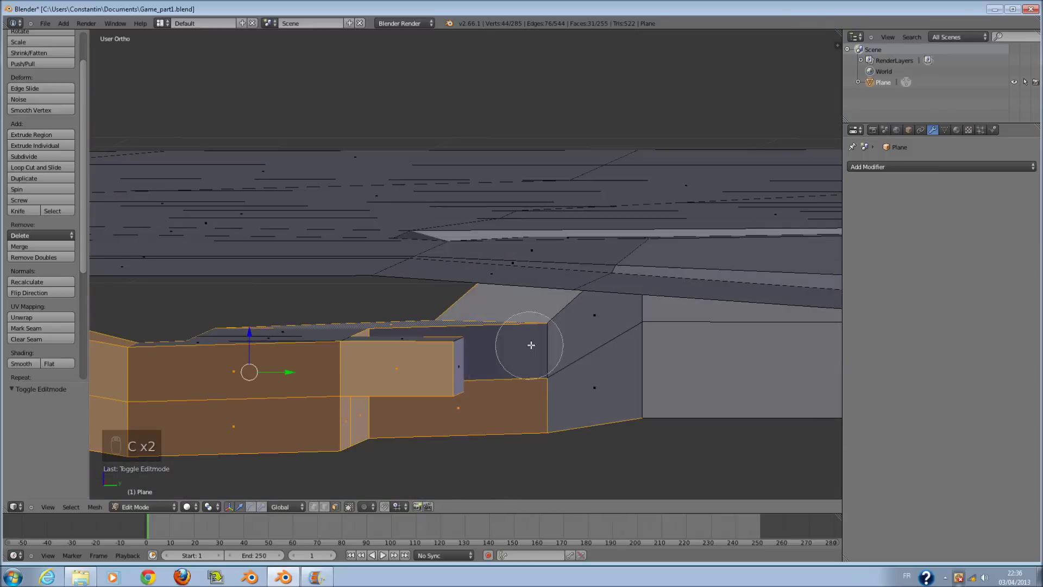
drag(530, 344, 559, 365)
right_click(559, 366)
mouse_move(559, 365)
middle_down()
mouse_move(554, 344)
mouse_move(572, 352)
mouse_move(568, 373)
middle_up()
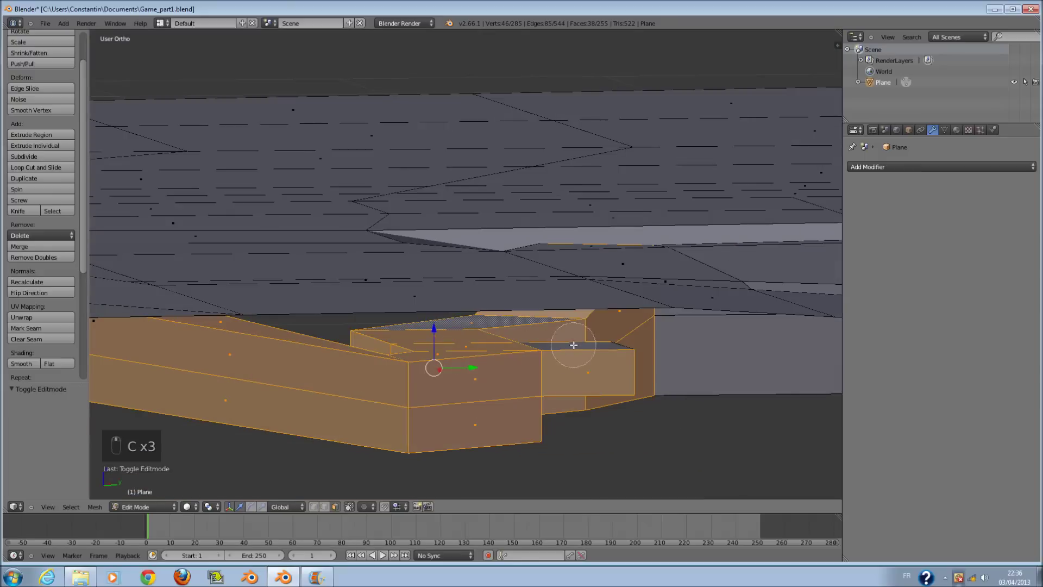
click(573, 351)
right_click(573, 352)
middle_drag(572, 352, 510, 370)
key(KP_1)
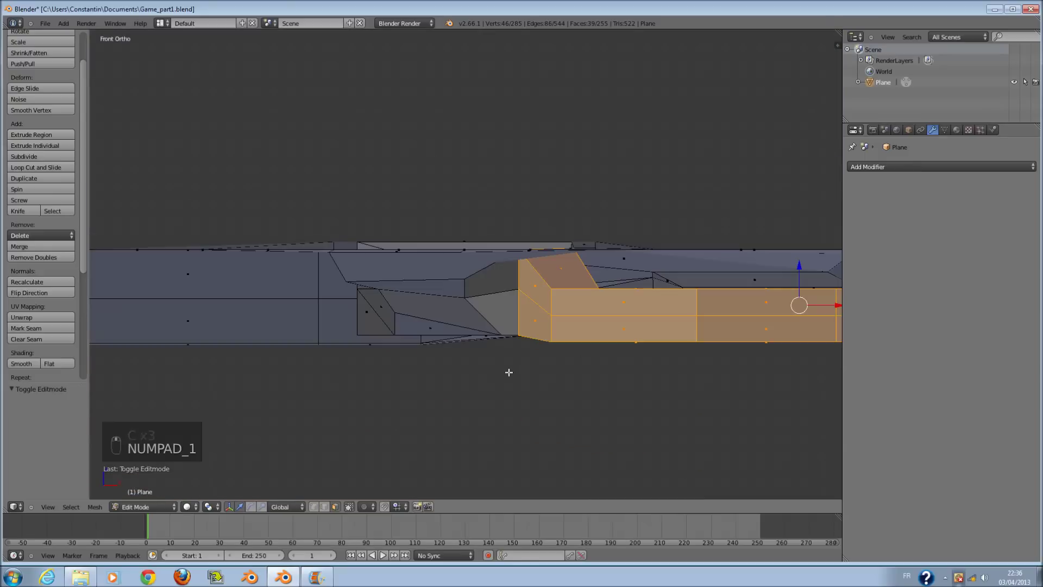
Add the long straight tunnel and its flared end to the selection with circle selection in the left wireframe view.
key(ctrl+KP_3)
scroll(514, 370, down, 6)
ctrl+scroll(391, 319, down, 14)
scroll(428, 300, up, 3)
key(z)
scroll(428, 300, up, 1)
scroll(253, 303, down, 3)
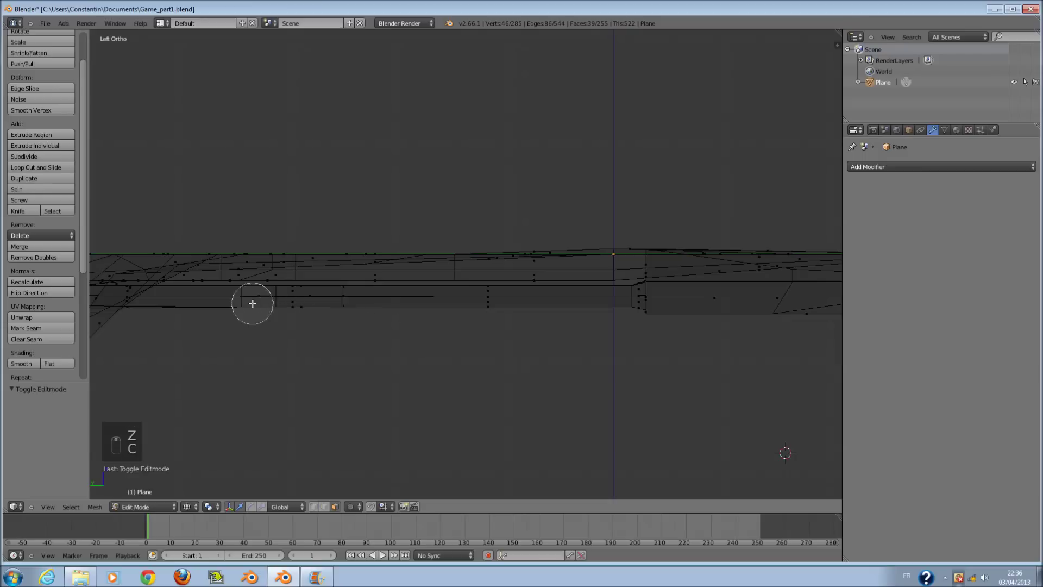
scroll(365, 318, down, 4)
scroll(494, 329, up, 2)
key(c)
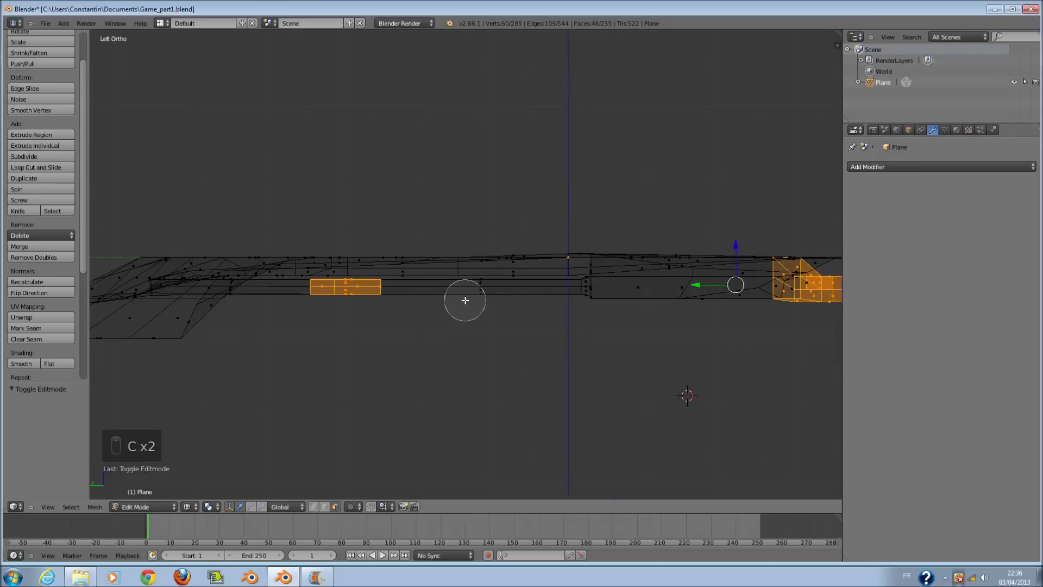
scroll(536, 306, up, 4)
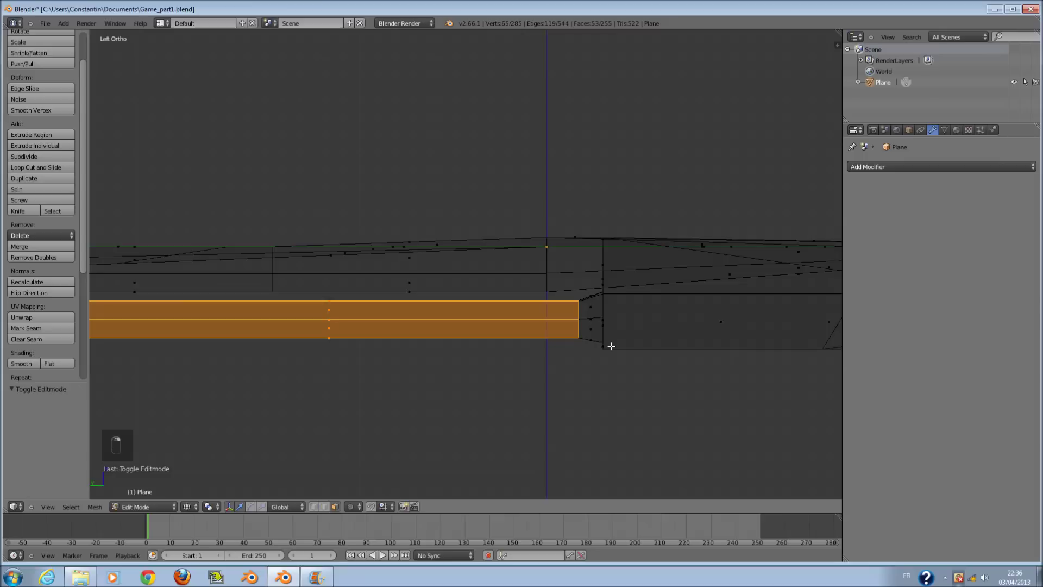
scroll(611, 346, up, 4)
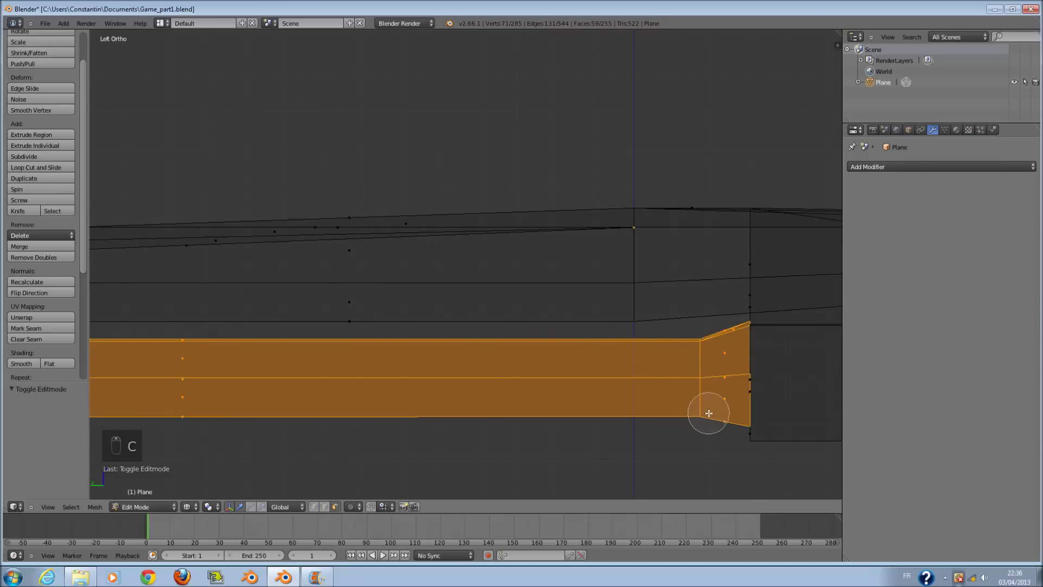
right_click(709, 413)
Add the missed wall and floor faces of the straight tunnel to the selection in solid shading.
scroll(353, 370, down, 6)
ctrl+scroll(235, 348, down, 20)
mouse_move(372, 327)
middle_down()
mouse_move(438, 319)
mouse_move(414, 340)
middle_up()
key(z)
key(c)
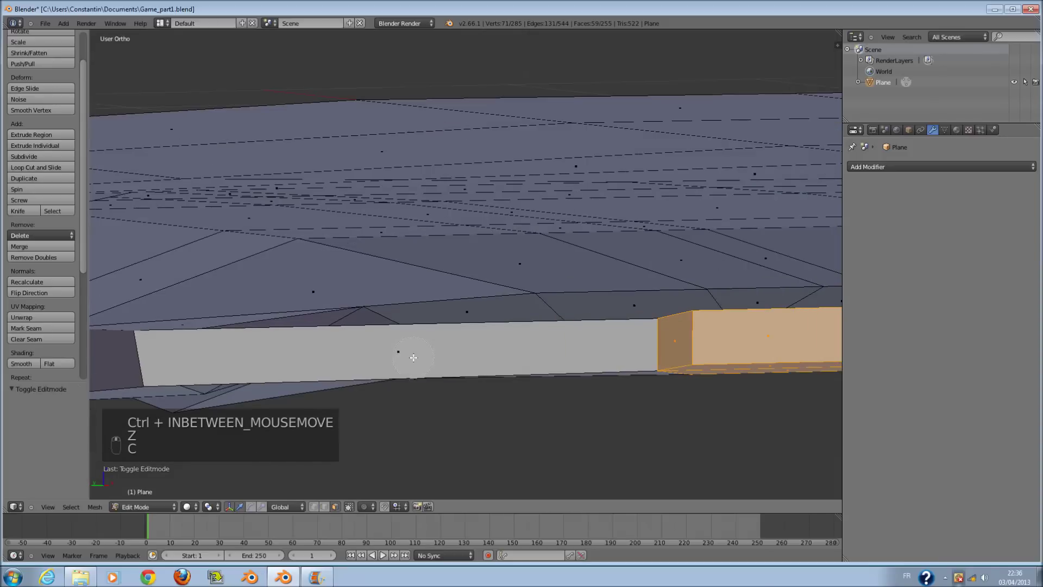
click(398, 357)
right_click(462, 363)
middle_drag(546, 369, 416, 351)
key(c)
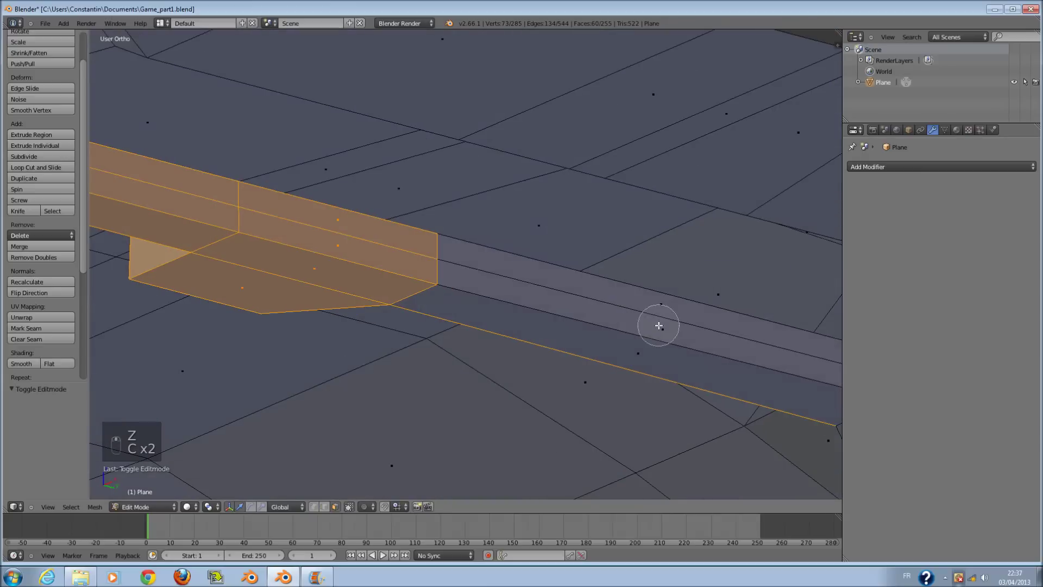
click(659, 326)
right_click(706, 332)
Separate the selected tunnel faces into their own object and return to Object Mode.
middle_drag(732, 337, 653, 325)
key(z)
scroll(654, 326, down, 6)
mouse_move(776, 314)
shift+middle_down()
mouse_move(496, 316)
mouse_move(506, 326)
shift+middle_up()
key(z)
key(z)
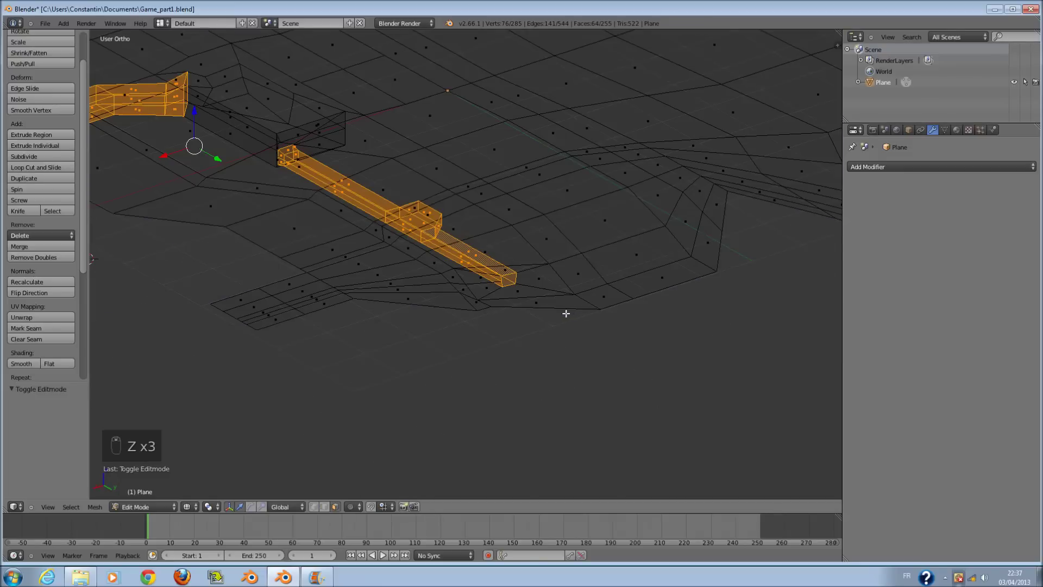
click(565, 314)
key(Tab)
Select the separated tunnel object, move it to another layer, and save the file.
mouse_move(619, 315)
middle_down()
mouse_move(425, 310)
mouse_move(430, 269)
middle_up()
key(z)
key(z)
right_click(445, 242)
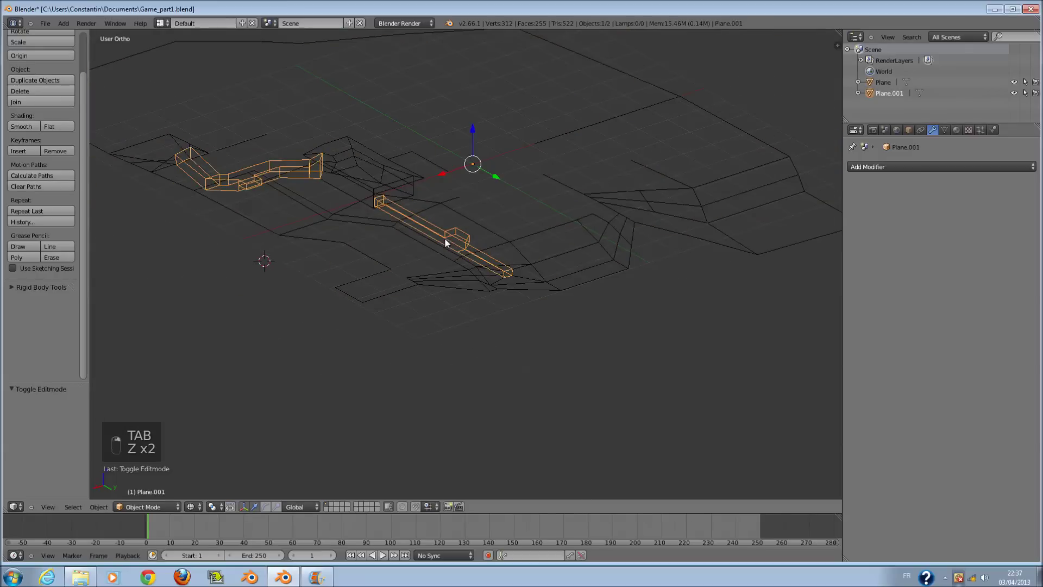
key(KP_1)
key(z)
scroll(472, 269, up, 4)
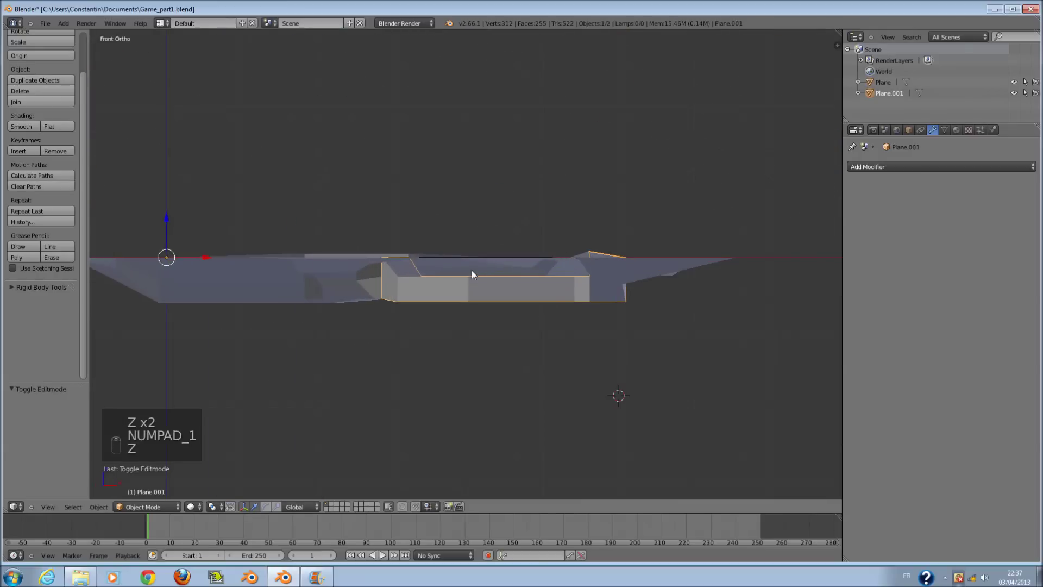
key(m)
click(667, 314)
key(ctrl+s)
click(393, 336)
Select the terrain object, remove doubles across its whole mesh in Edit Mode, and save the file.
right_click(425, 276)
middle_drag(425, 276, 400, 299)
scroll(401, 299, up, 4)
key(Tab)
key(a)
scroll(401, 299, down, 5)
ctrl+scroll(416, 305, down, 10)
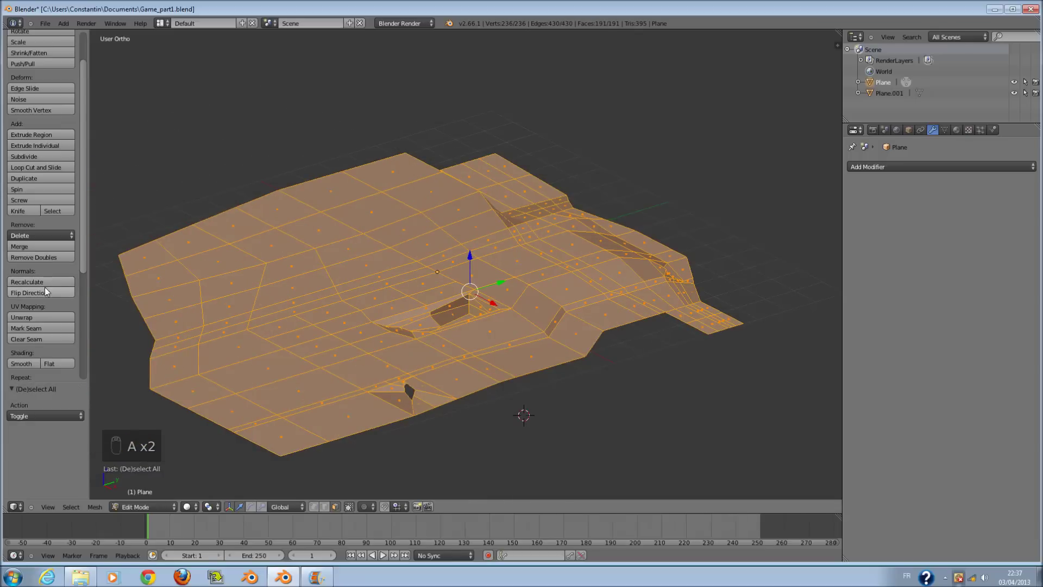
click(47, 258)
key(Tab)
key(ctrl+s)
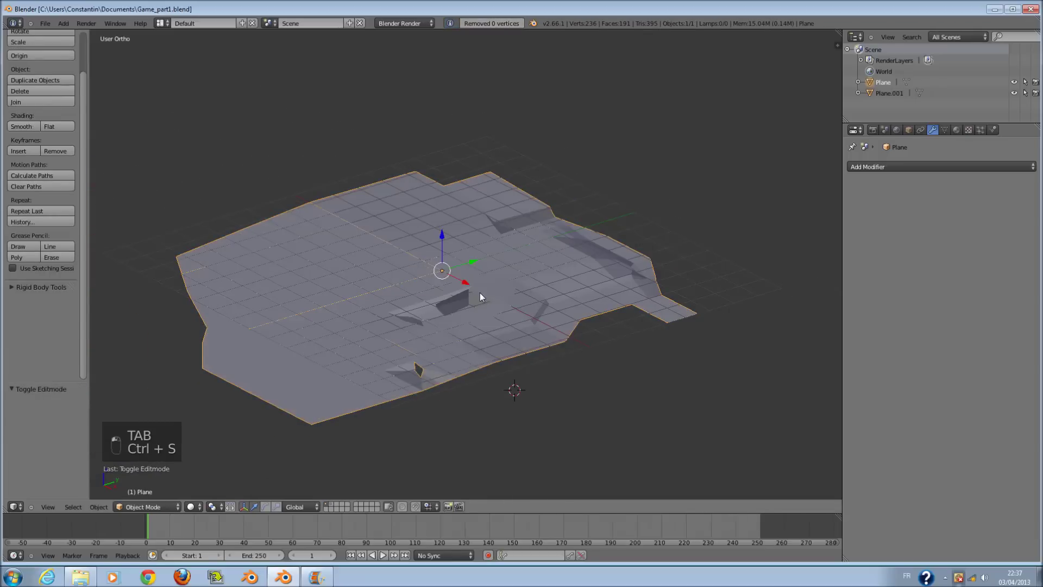
Try a level 1 Subdivision Surface on the terrain, check the recess in Edit Mode, and remove the modifier.
key(KP_7)
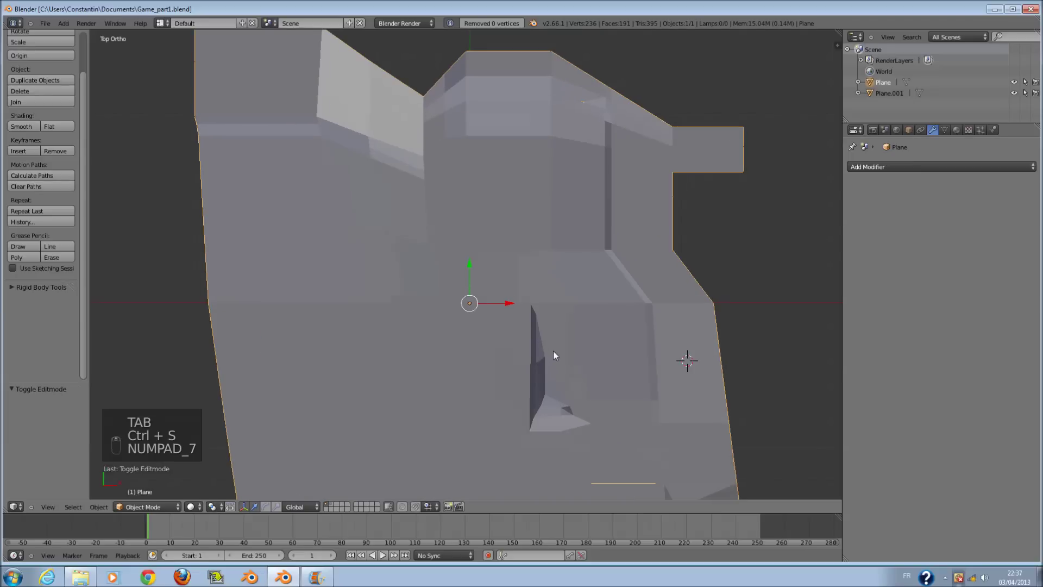
key(ctrl+1)
middle_drag(541, 383, 452, 301)
scroll(462, 302, up, 7)
key(Tab)
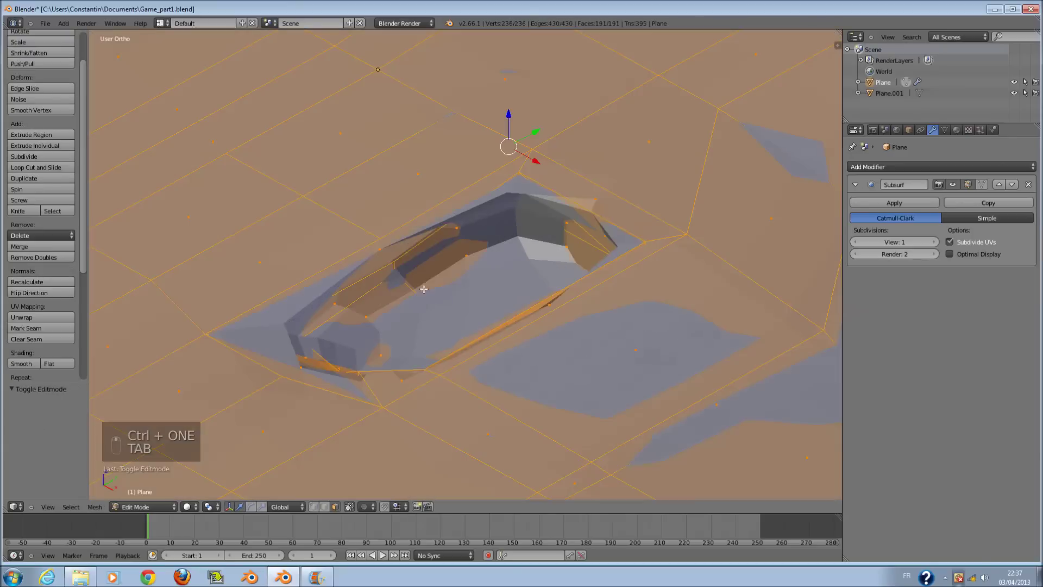
scroll(454, 280, up, 1)
click(1027, 185)
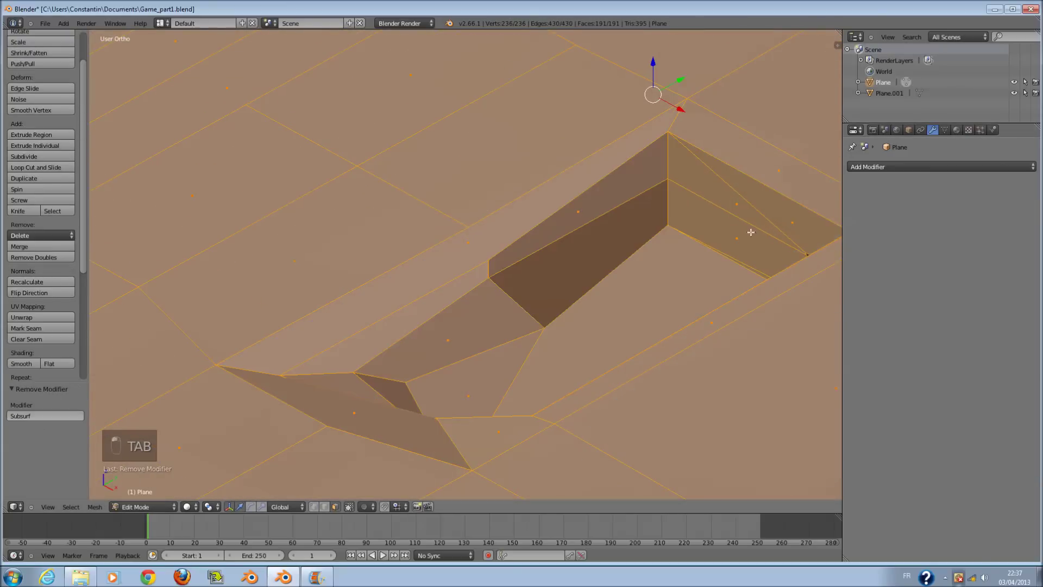
Check the recess in wireframe and solid shading, leave Edit Mode, and save the file.
key(z)
key(z)
middle_drag(622, 272, 566, 261)
scroll(689, 277, down, 5)
key(Tab)
key(ctrl+s)
click(683, 280)
key(KP_7)
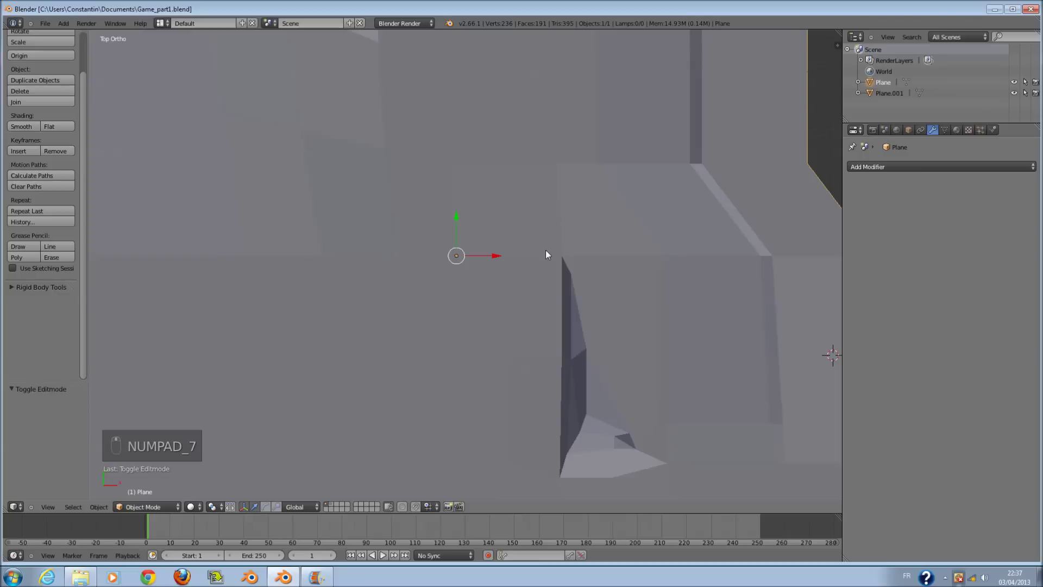
scroll(566, 196, down, 6)
key(Tab)
shift+scroll(490, 270, up, 3)
key(a)
key(a)
key(a)
key(a)
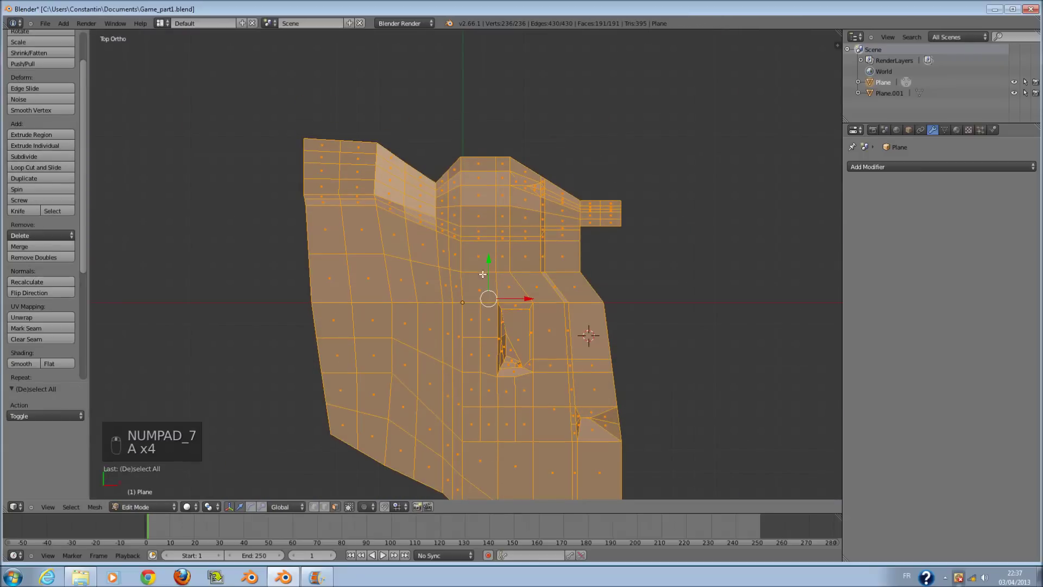
key(Tab)
scroll(519, 320, up, 3)
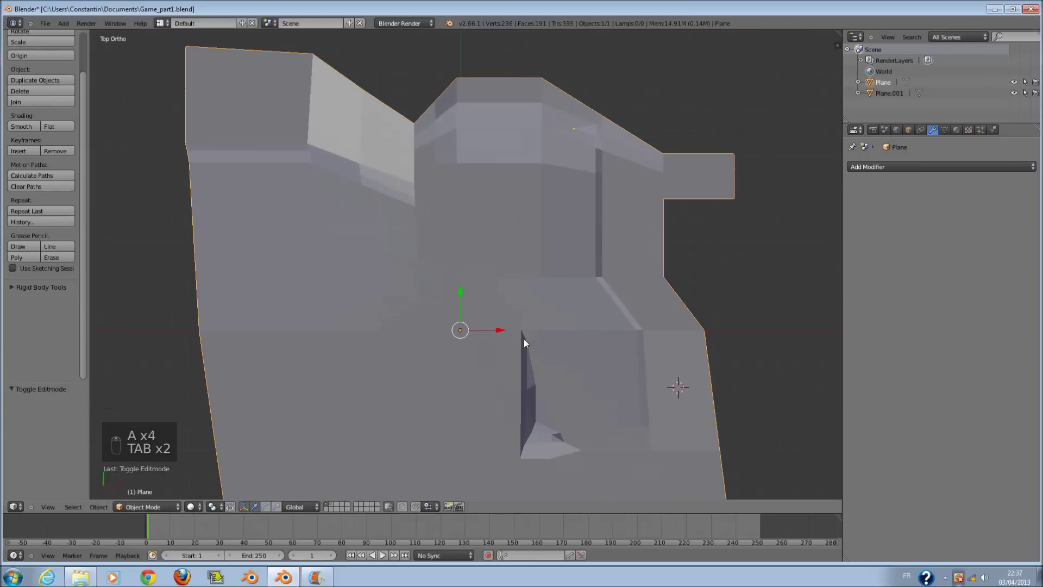
Circle-select all faces of the rectangular recess in the top wireframe view and separate them into their own object.
ctrl+scroll(524, 340, up, 3)
shift+scroll(523, 342, down, 5)
key(Tab)
key(z)
key(a)
scroll(510, 345, up, 1)
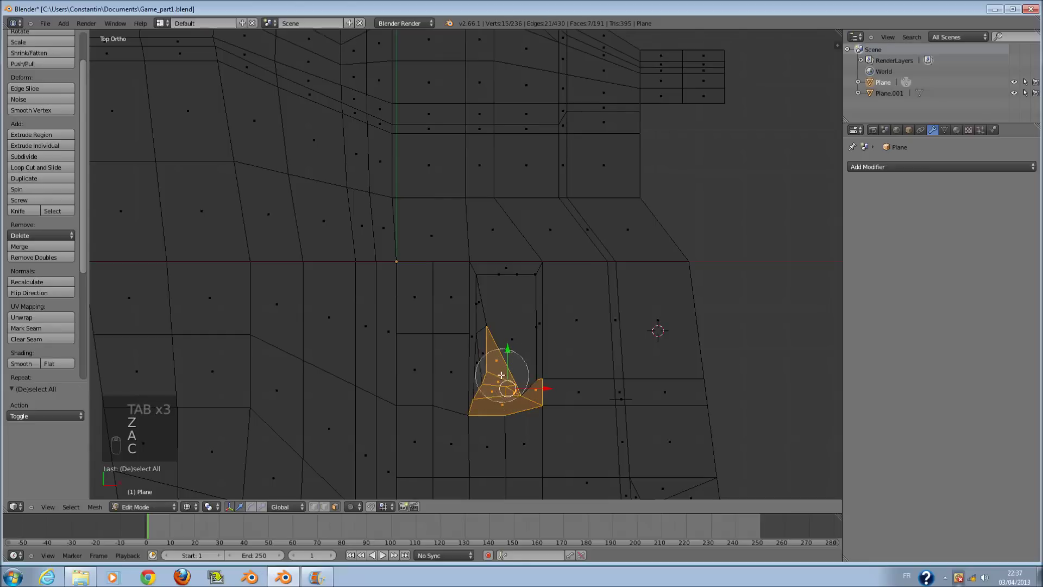
drag(508, 378, 494, 348)
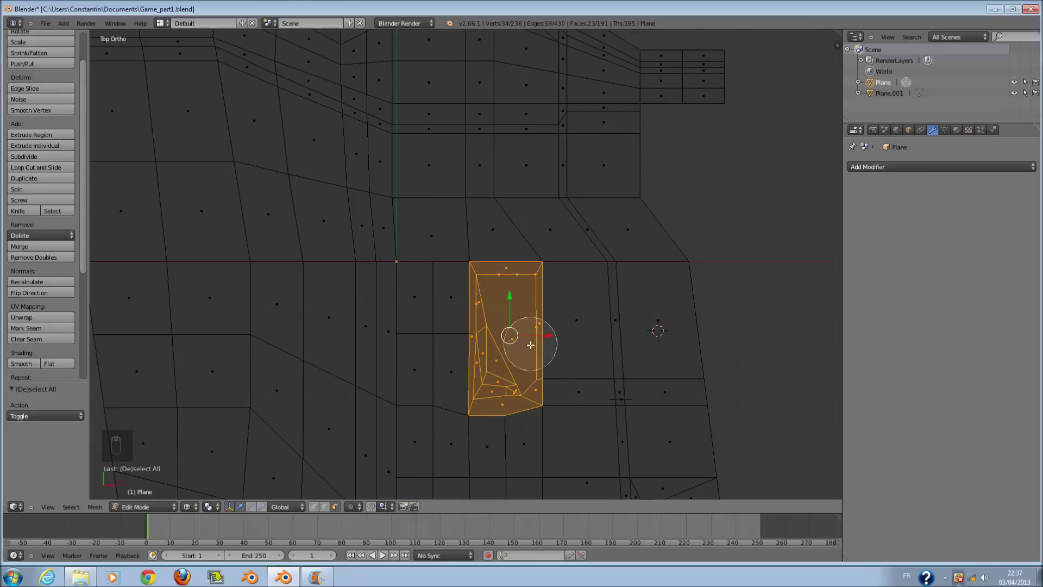
click(498, 389)
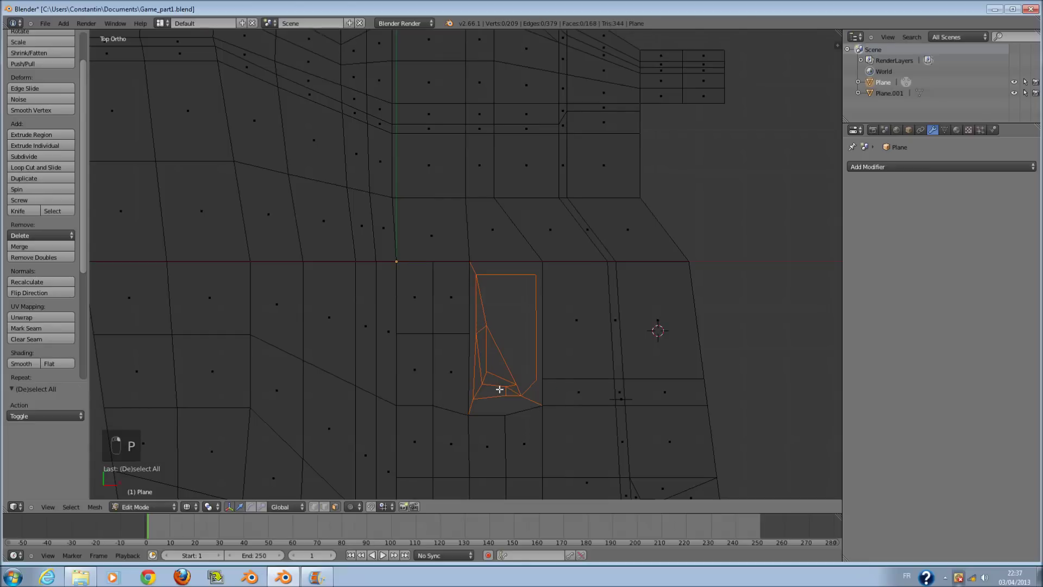
Return to Object Mode, move the separated recess object to the third layer, and save the file.
key(Tab)
key(m)
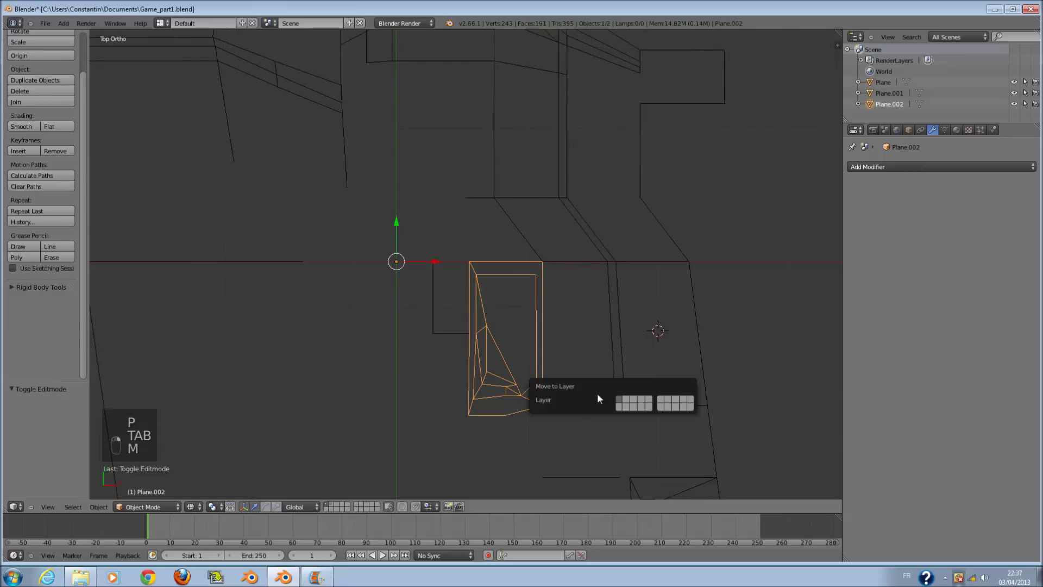
click(633, 399)
key(ctrl+s)
click(386, 354)
Select the terrain object in solid shading, give it a level 1 Subdivision Surface, and shade it smooth.
key(z)
right_click(421, 357)
scroll(420, 356, down, 3)
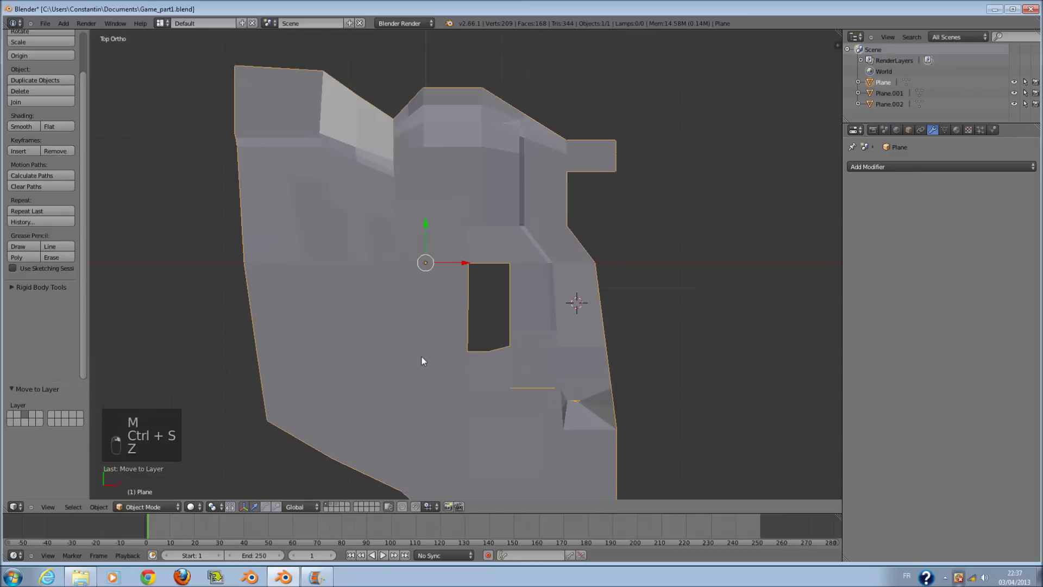
key(ctrl+1)
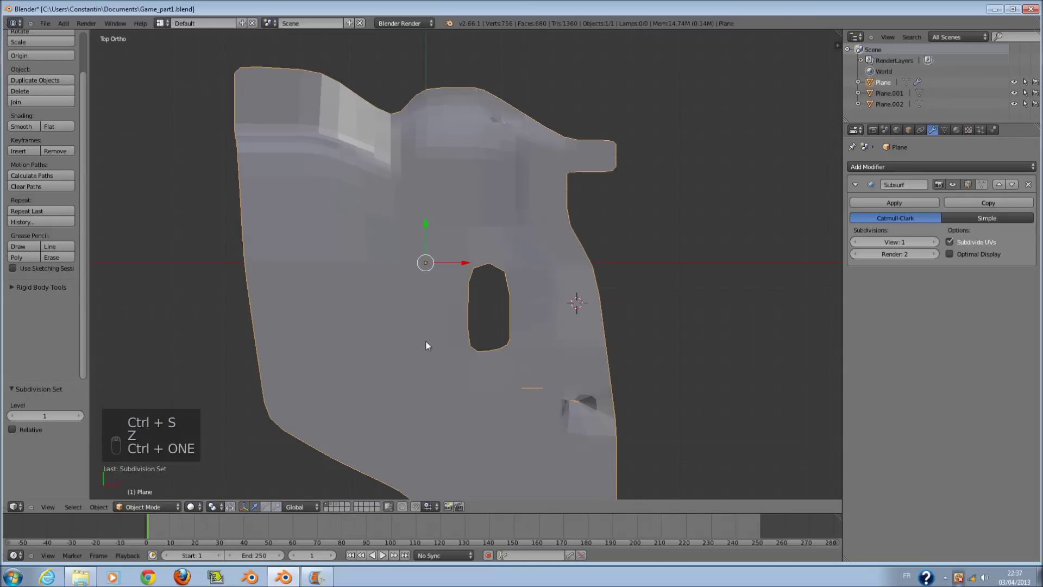
ctrl+scroll(461, 318, up, 2)
click(23, 128)
mouse_move(380, 261)
middle_down()
mouse_move(552, 159)
mouse_move(399, 277)
mouse_move(458, 260)
mouse_move(528, 268)
mouse_move(470, 266)
mouse_move(458, 238)
mouse_move(565, 254)
mouse_move(547, 277)
middle_up()
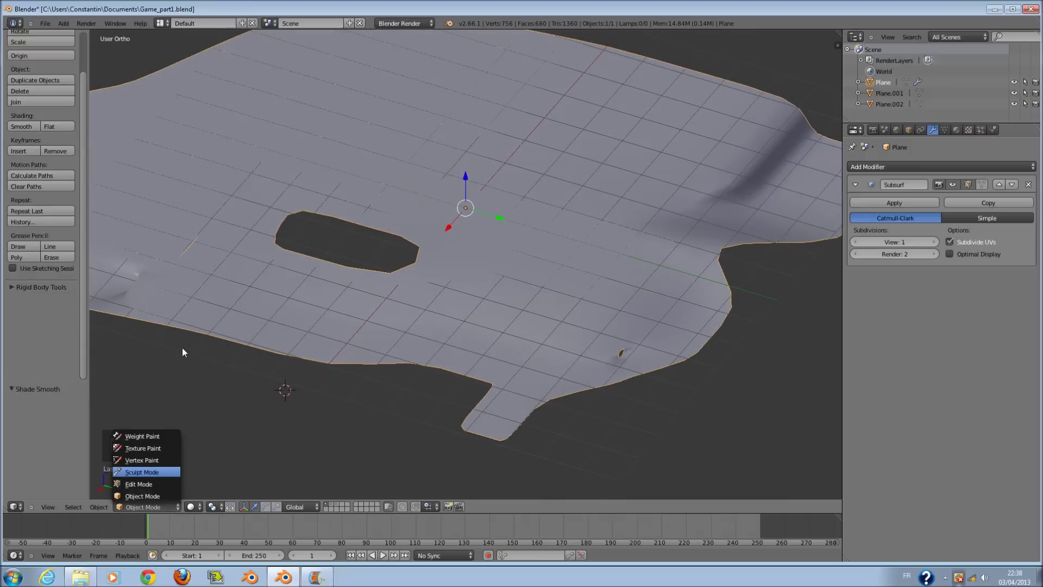
Switch the terrain to Sculpt Mode and set the brush radius to 62.
key(Return)
scroll(56, 207, up, 2)
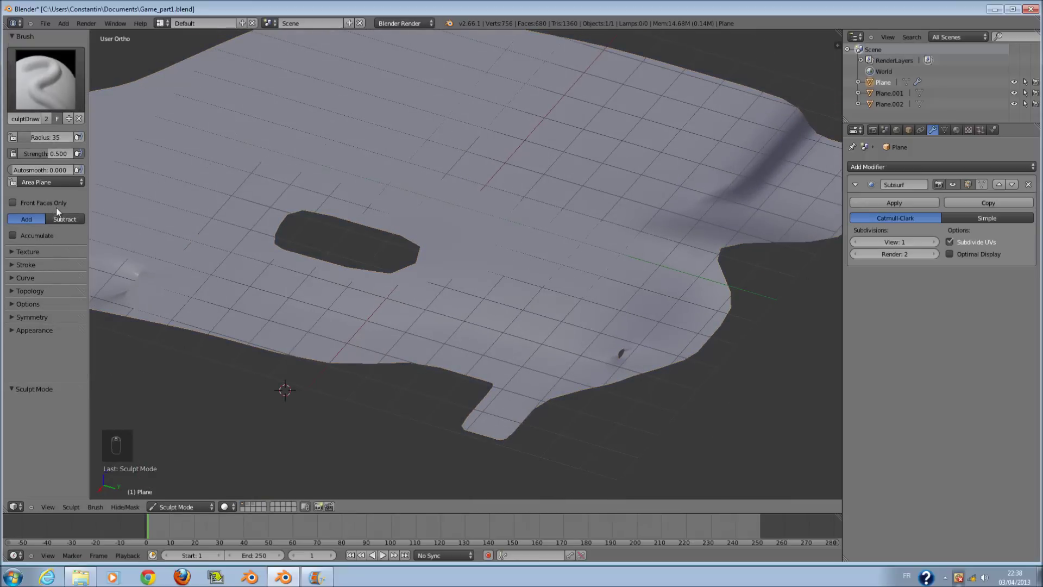
ctrl+scroll(513, 285, up, 4)
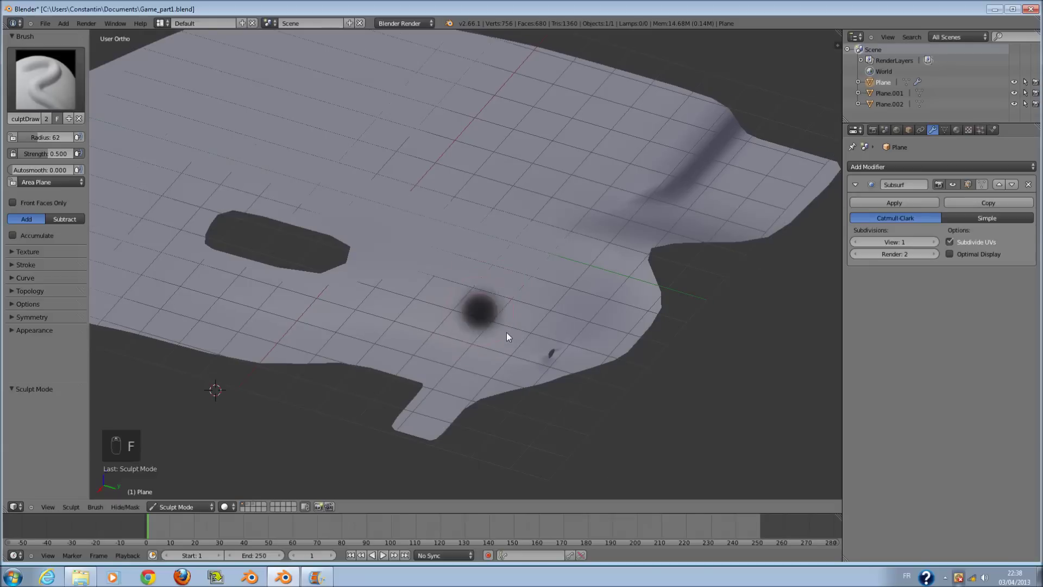
click(506, 331)
scroll(584, 335, up, 3)
ctrl+scroll(584, 334, up, 6)
mouse_move(579, 340)
middle_down()
mouse_move(543, 315)
mouse_move(530, 331)
middle_up()
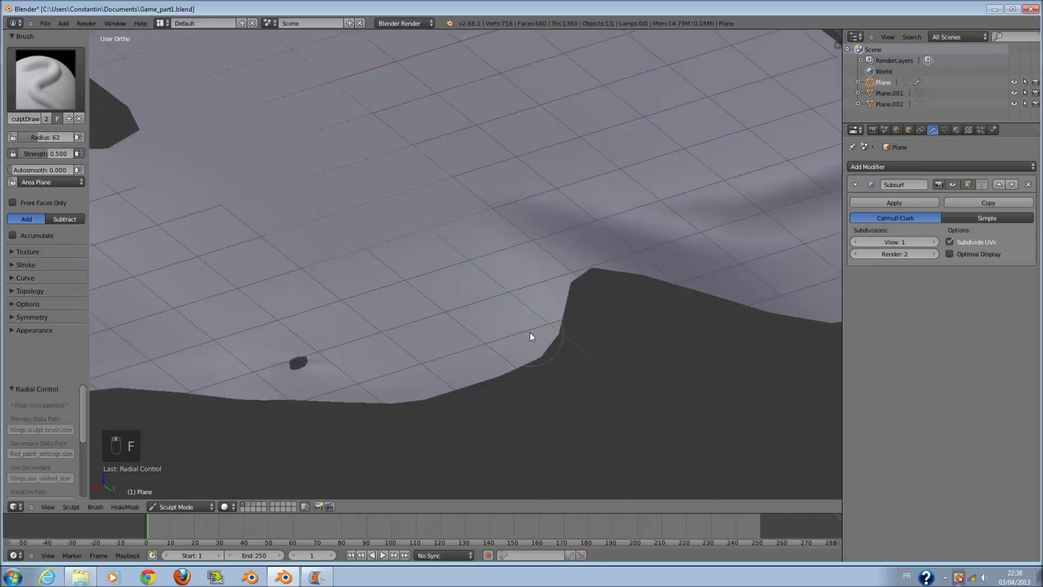
Examine the sculptable terrain surface around the large hole and the small tunnel openings.
scroll(530, 331, down, 4)
middle_drag(350, 318, 503, 301)
shift+scroll(503, 301, down, 4)
scroll(495, 307, up, 2)
ctrl+scroll(481, 307, up, 6)
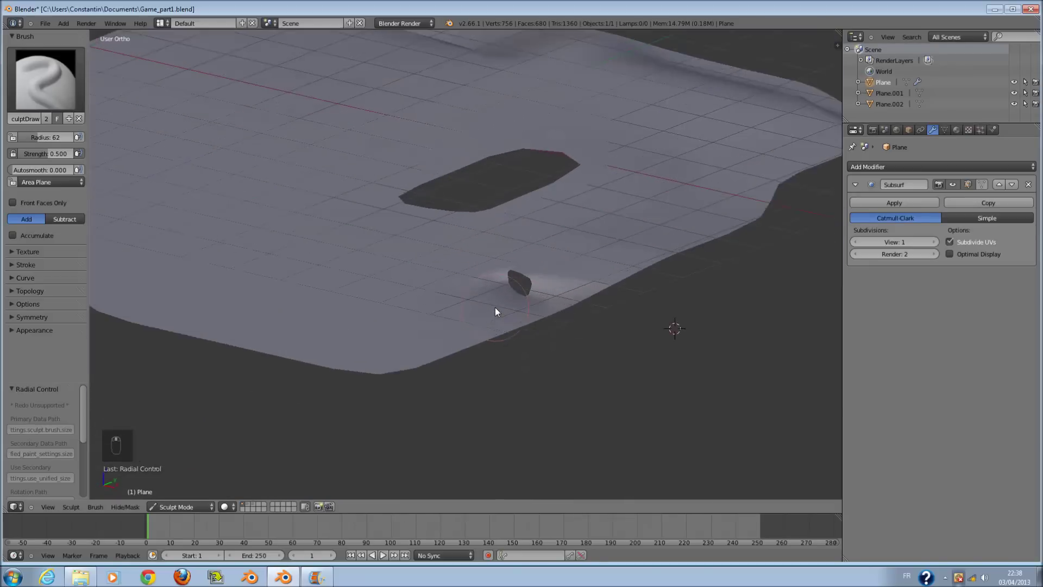
scroll(433, 223, up, 3)
middle_drag(433, 223, 377, 258)
scroll(450, 248, down, 2)
ctrl+middle_drag(510, 325, 543, 306)
ctrl+scroll(544, 306, up, 9)
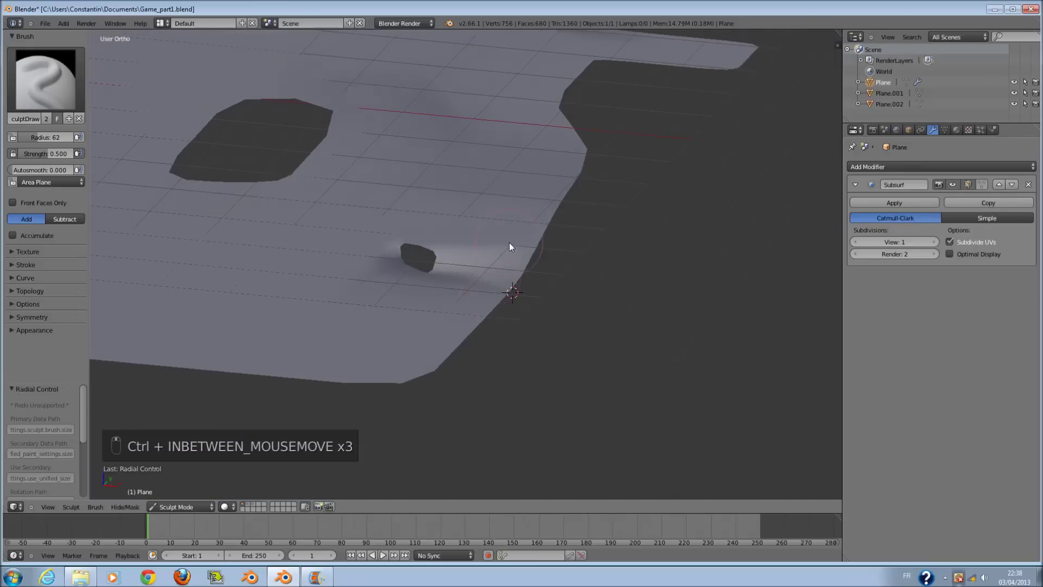
Set the sculpt brush to Subtract and enlarge its radius to 102.
scroll(413, 270, up, 2)
click(77, 219)
shift+middle_drag(426, 209, 426, 277)
key(f)
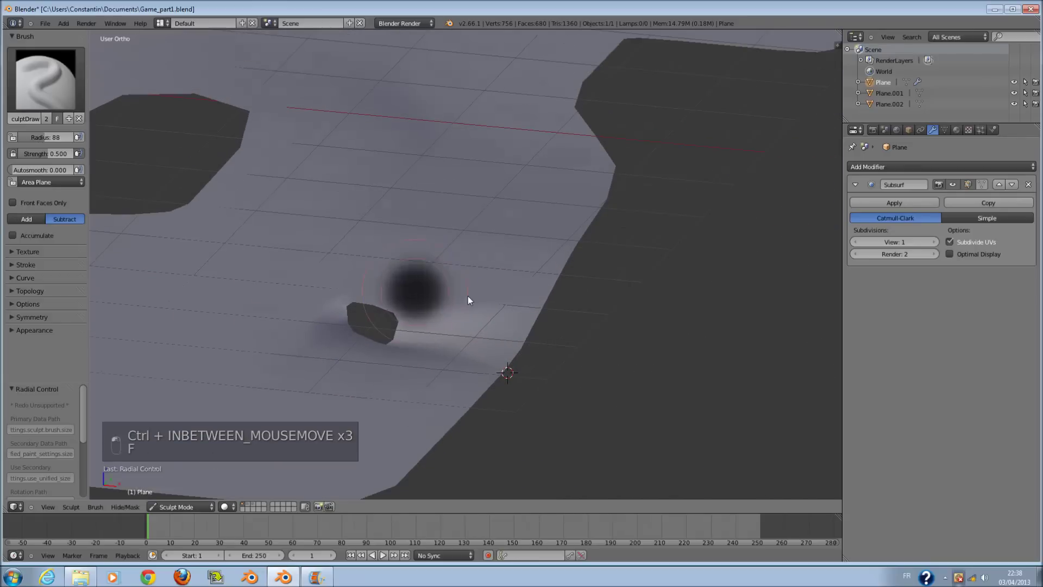
middle_drag(498, 259, 522, 260)
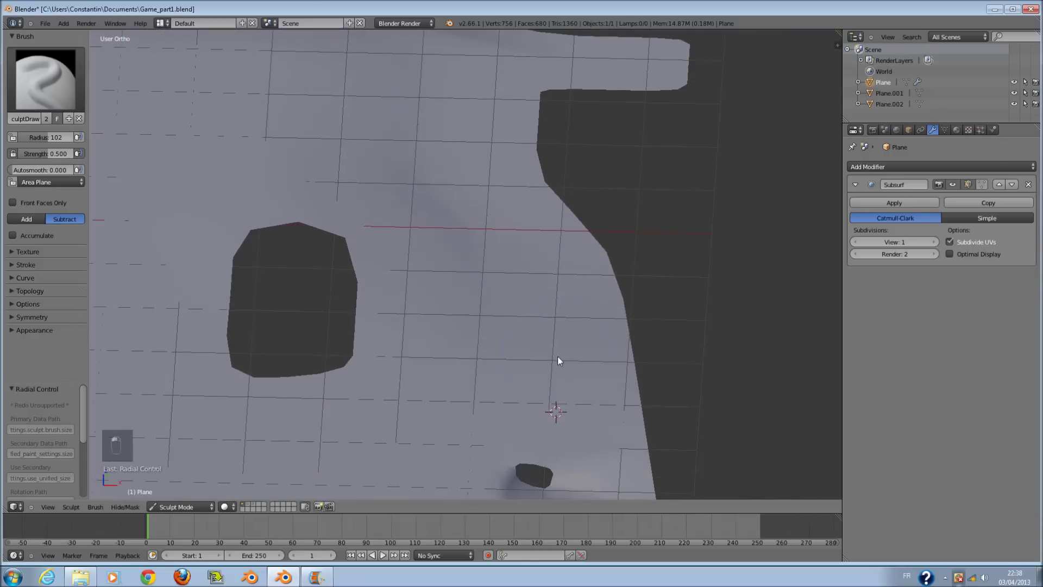
Inspect the terrain mesh around the large hole and the small tunnel opening in wireframe and solid shading.
shift+scroll(589, 279, down, 6)
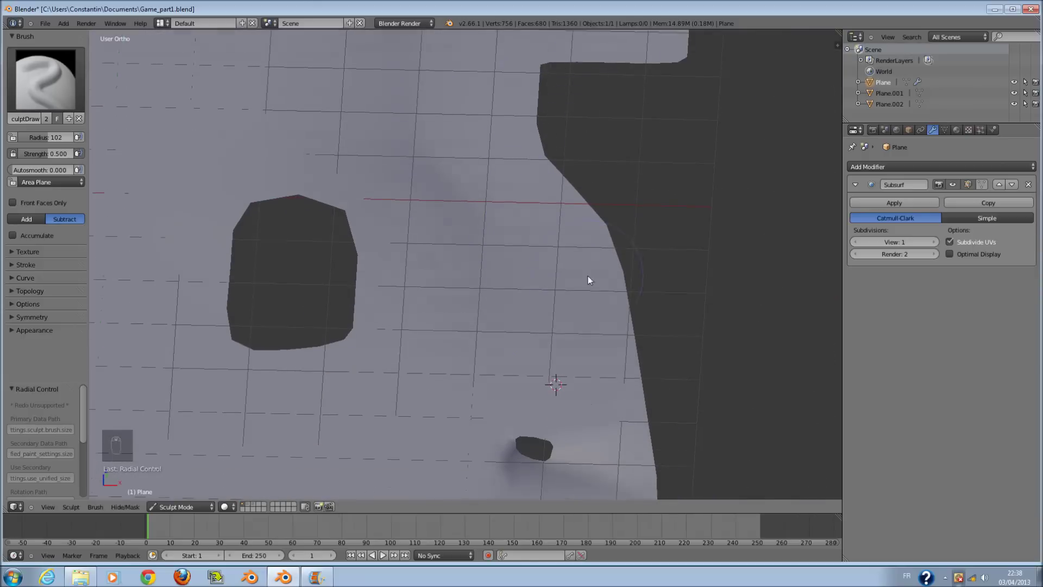
key(z)
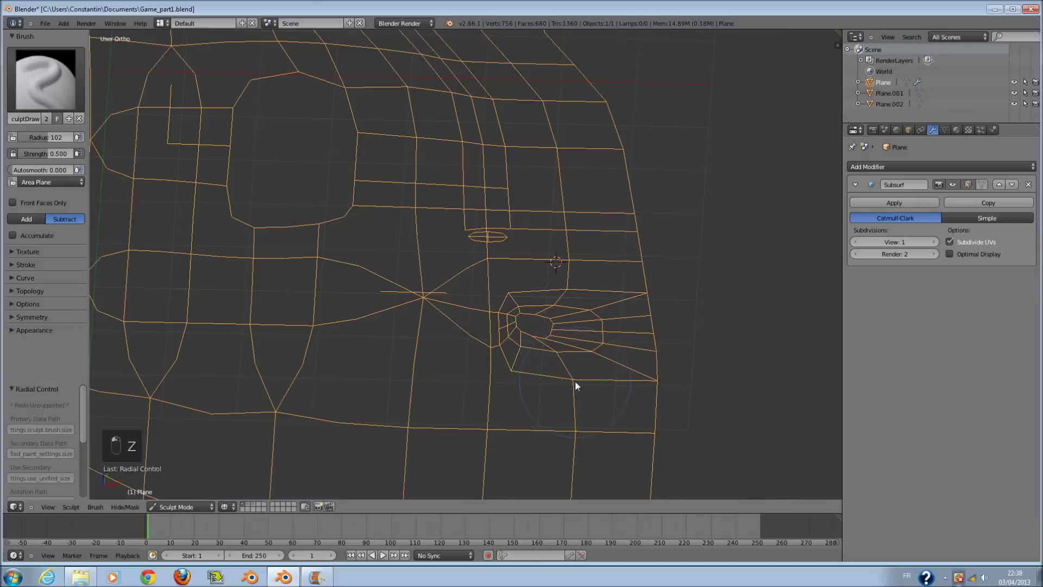
scroll(550, 411, down, 2)
shift+scroll(506, 370, down, 8)
key(z)
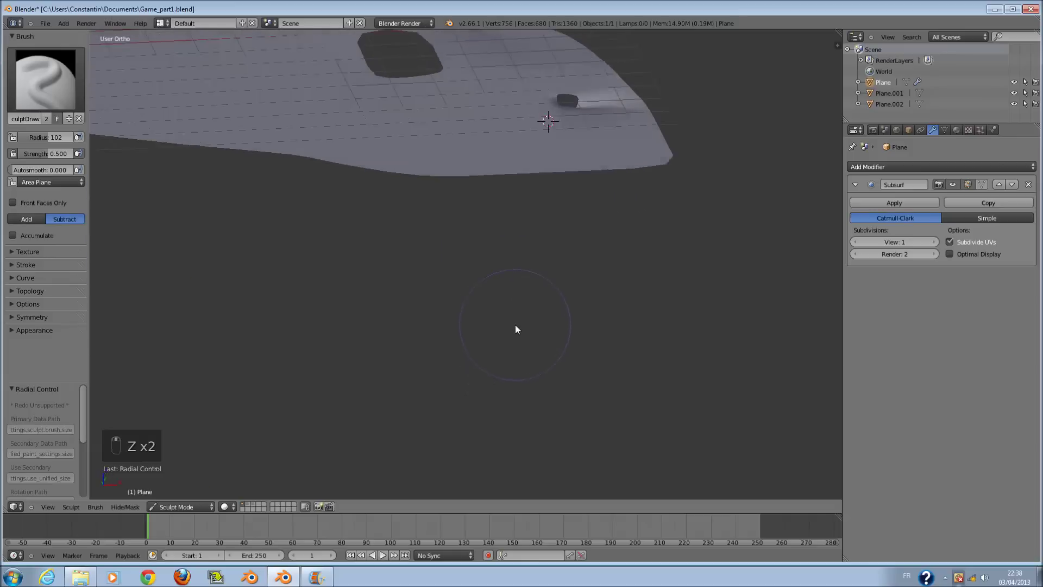
ctrl+scroll(520, 279, up, 6)
shift+scroll(438, 194, up, 9)
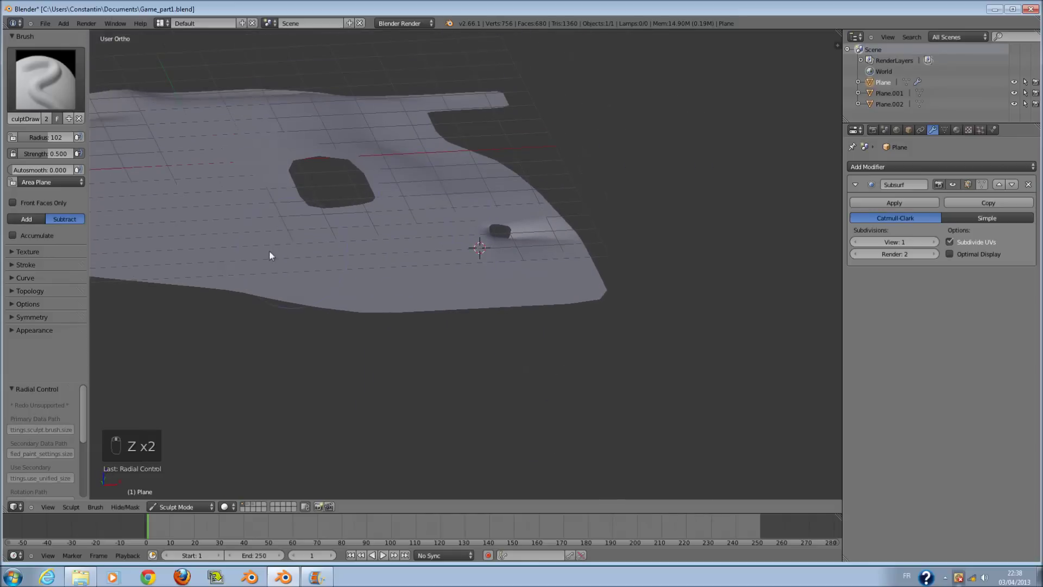
scroll(443, 210, up, 4)
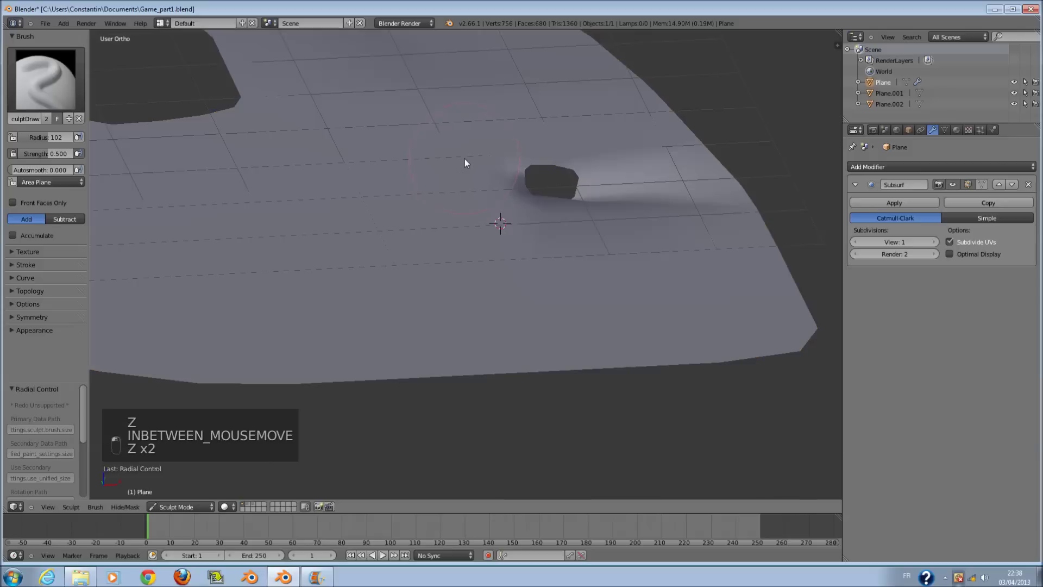
Locate the stray floating face near the small tunnel opening in wireframe and delete it in Edit Mode.
key(z)
middle_drag(446, 118, 491, 149)
mouse_move(659, 324)
middle_down()
mouse_move(634, 349)
mouse_move(608, 285)
mouse_move(572, 316)
mouse_move(560, 302)
mouse_move(374, 293)
mouse_move(337, 247)
mouse_move(349, 246)
mouse_move(289, 236)
middle_up()
key(z)
key(Tab)
click(419, 129)
key(Tab)
Enter Edit Mode and check the whole terrain from above by toggling the selection of all its faces.
mouse_move(435, 190)
middle_down()
mouse_move(475, 252)
mouse_move(516, 266)
mouse_move(427, 254)
mouse_move(465, 239)
mouse_move(325, 227)
mouse_move(338, 220)
mouse_move(331, 204)
middle_up()
scroll(331, 204, up, 1)
key(Tab)
middle_drag(207, 298, 210, 328)
scroll(211, 329, down, 3)
key(a)
key(a)
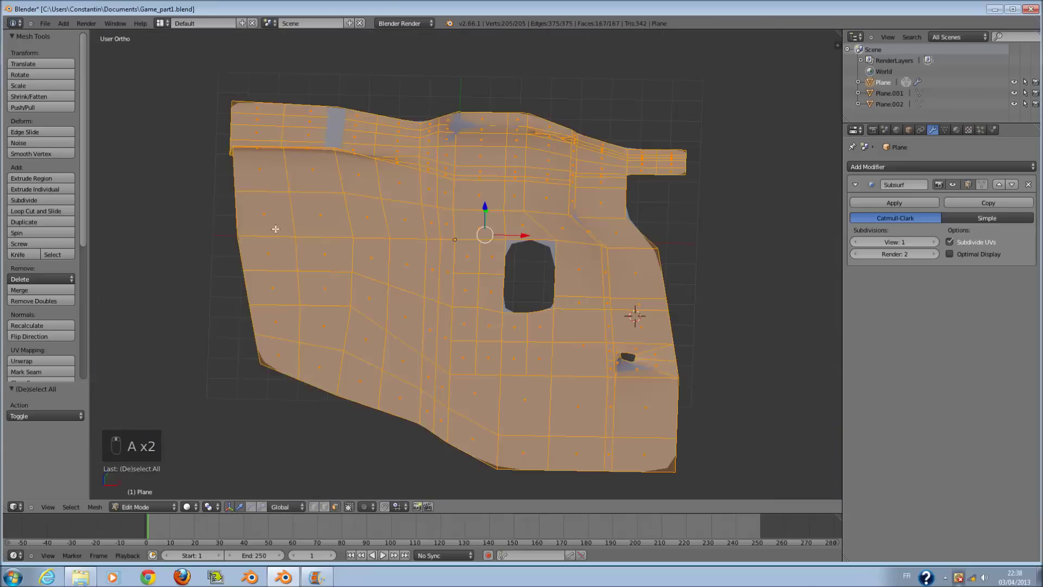
key(a)
key(a)
Circle-select the block of terrain faces along the outer side edge, return to Sculpt Mode, and save the file.
key(c)
key(c)
drag(296, 216, 298, 333)
right_click(298, 333)
middle_drag(298, 332, 310, 278)
drag(306, 283, 306, 287)
mouse_move(330, 298)
middle_down()
mouse_move(444, 285)
mouse_move(426, 333)
middle_up()
key(Tab)
key(ctrl+s)
scroll(457, 333, up, 2)
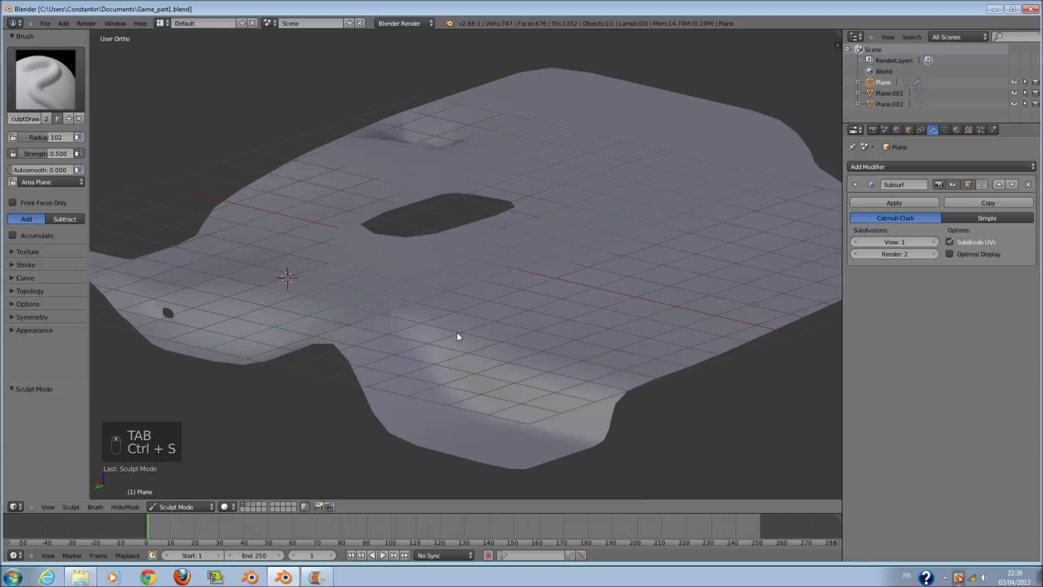
Set the sculpt brush to Subtract, put the terrain back into Edit Mode, and save the file.
click(72, 217)
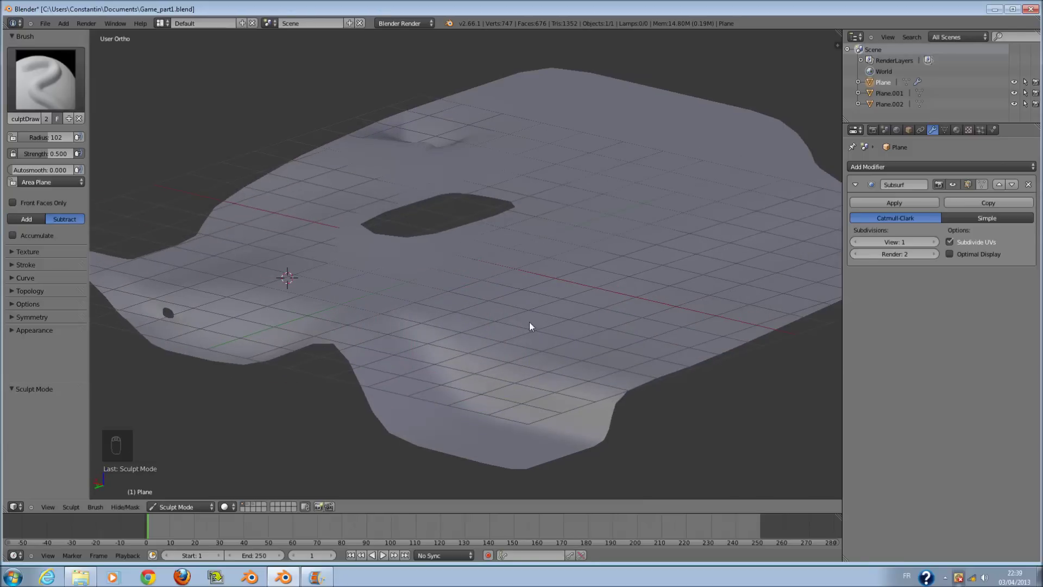
middle_drag(477, 379, 263, 338)
mouse_move(356, 227)
middle_down()
mouse_move(286, 233)
mouse_move(458, 226)
middle_up()
key(Tab)
key(ctrl+s)
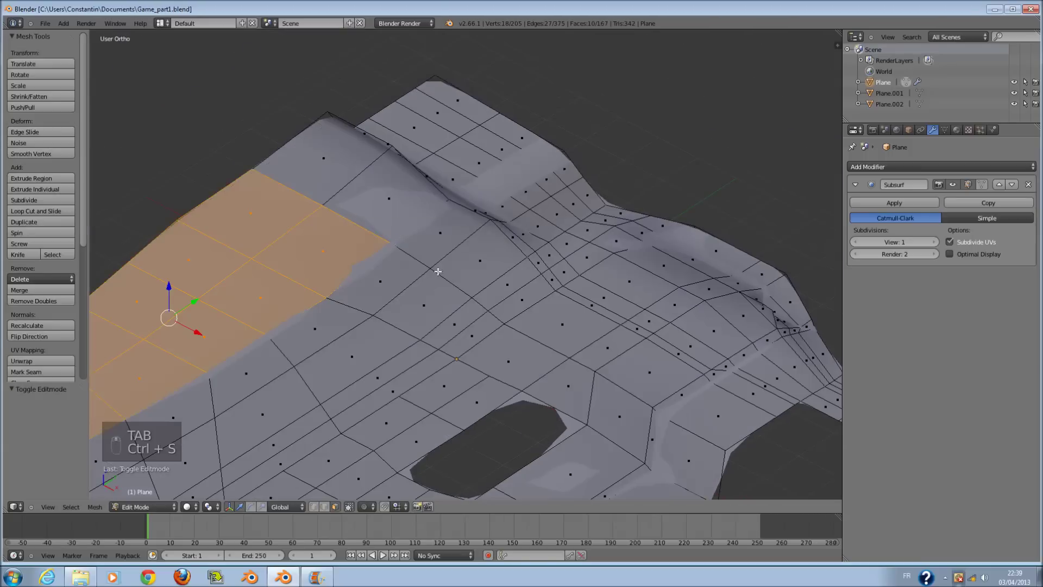
In top view, move the outline vertex next to the terrain's upper-left corner by X 0.396 and Y 0.937.
key(KP_7)
shift+scroll(359, 344, up, 17)
key(a)
scroll(343, 275, down, 1)
ctrl+scroll(342, 275, down, 1)
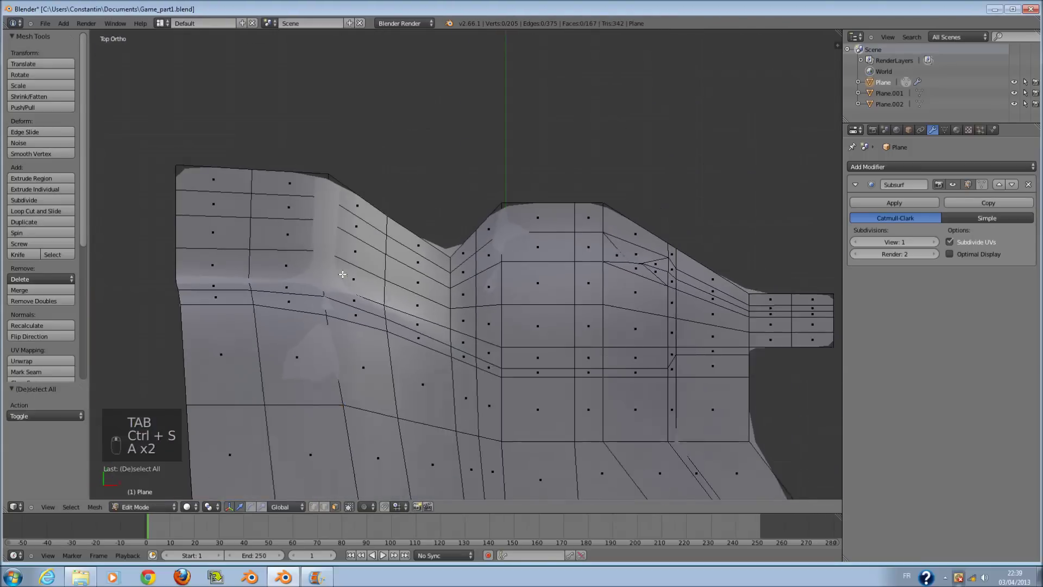
scroll(343, 274, up, 3)
key(c)
click(338, 243)
right_click(339, 243)
scroll(340, 252, down, 2)
key(g)
click(413, 217)
Move the upper-left corner vertex and the three side vertices below it to round off that end of the terrain.
right_click(289, 256)
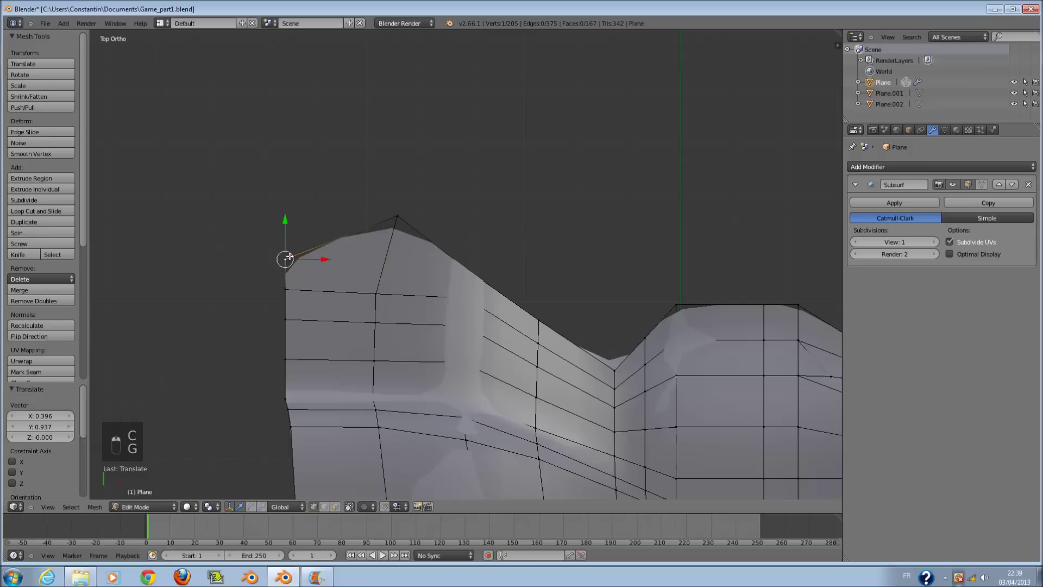
key(g)
click(287, 204)
right_click(286, 290)
key(g)
click(232, 274)
right_click(286, 319)
key(g)
click(235, 342)
right_click(286, 361)
key(g)
click(255, 389)
Examine the rest of the terrain outline in top view, down to its lower edge.
scroll(342, 366, down, 4)
shift+scroll(511, 355, down, 7)
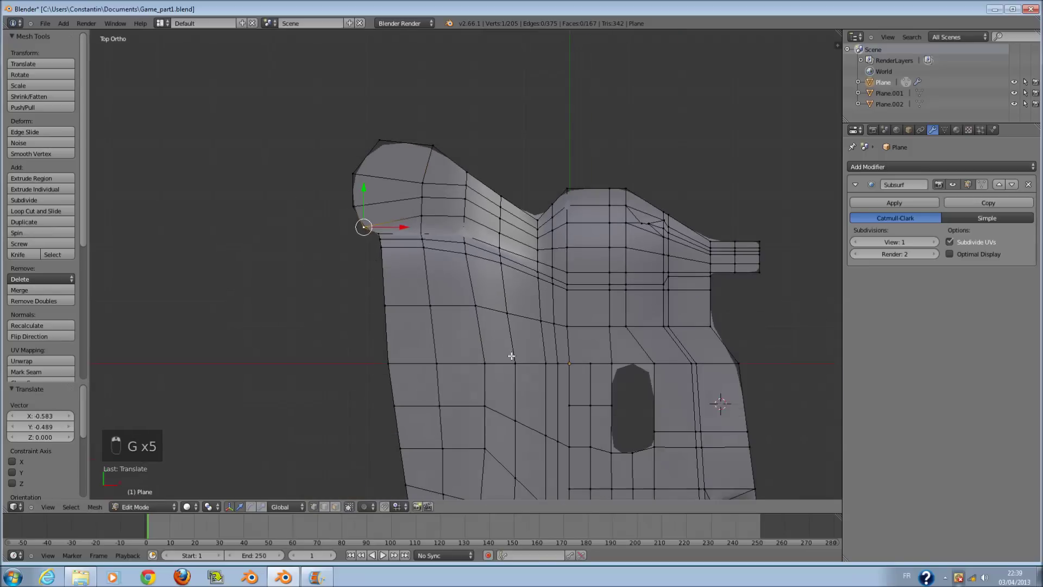
scroll(521, 359, down, 8)
shift+scroll(547, 366, down, 8)
scroll(536, 348, up, 7)
shift+scroll(527, 336, up, 14)
ctrl+scroll(516, 388, up, 5)
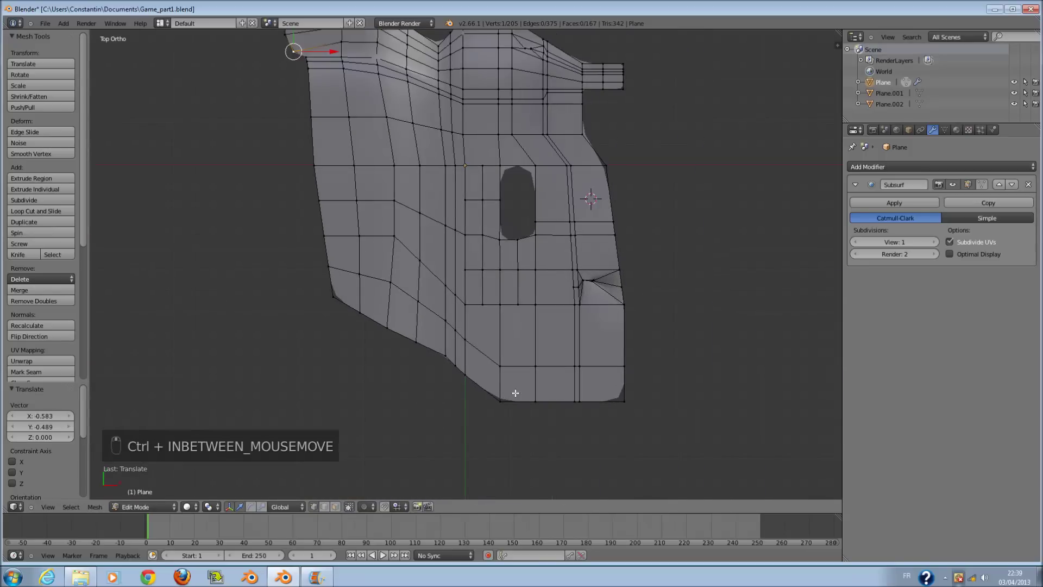
scroll(599, 420, up, 4)
scroll(652, 444, down, 3)
shift+scroll(565, 434, up, 5)
ctrl+scroll(529, 417, up, 5)
shift+scroll(503, 404, down, 5)
key(a)
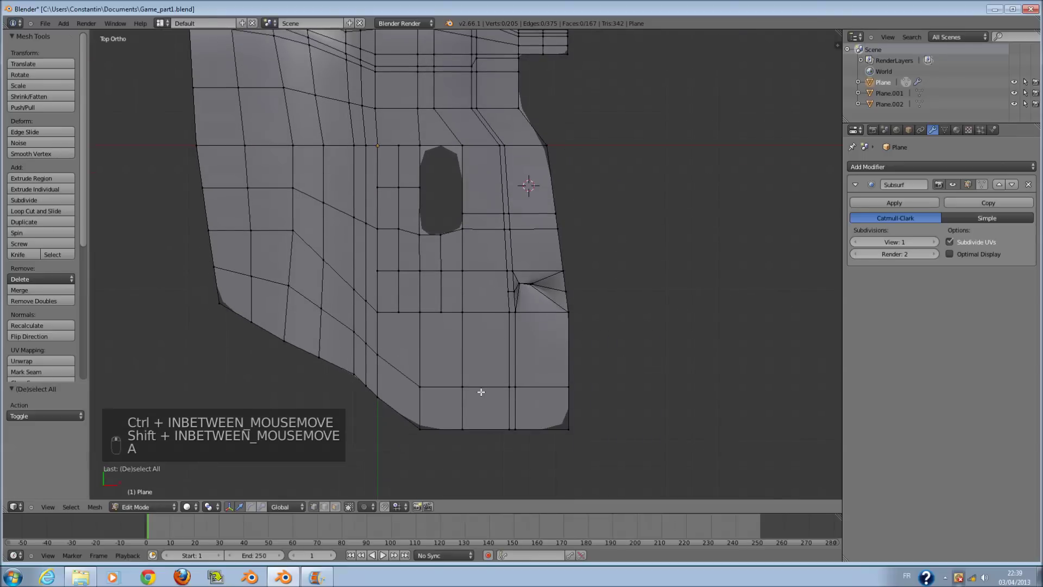
key(a)
key(a)
key(a)
key(a)
scroll(465, 390, up, 2)
key(c)
drag(400, 439, 597, 429)
right_click(597, 429)
key(a)
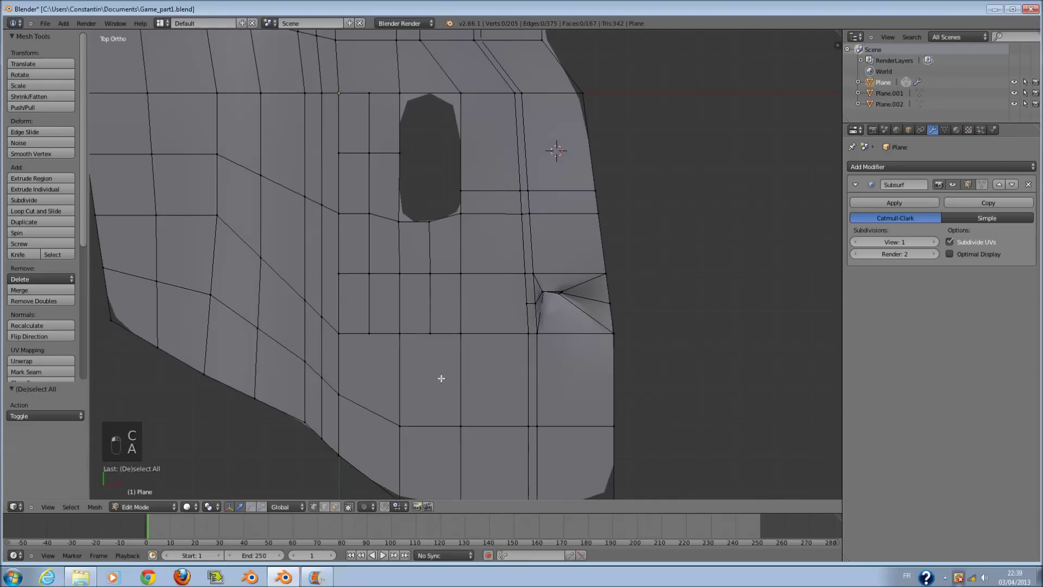
right_click(429, 333)
shift+scroll(431, 428, down, 5)
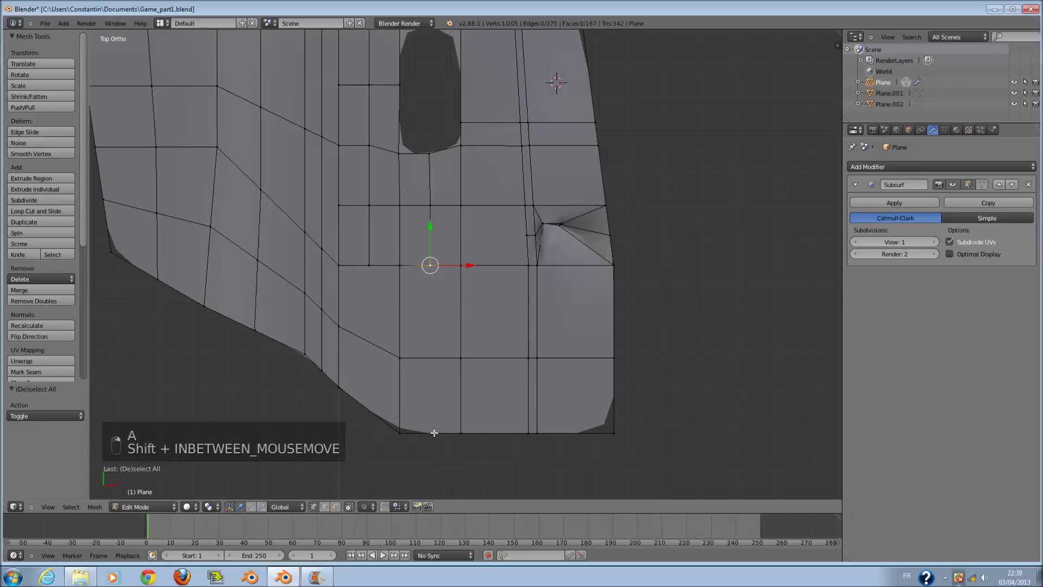
key(a)
Subdivide the lower outline edge below the large hole and connect its midpoint to the grid vertex above with a new edge.
right_click(401, 432)
shift+right_click(461, 432)
key(w)
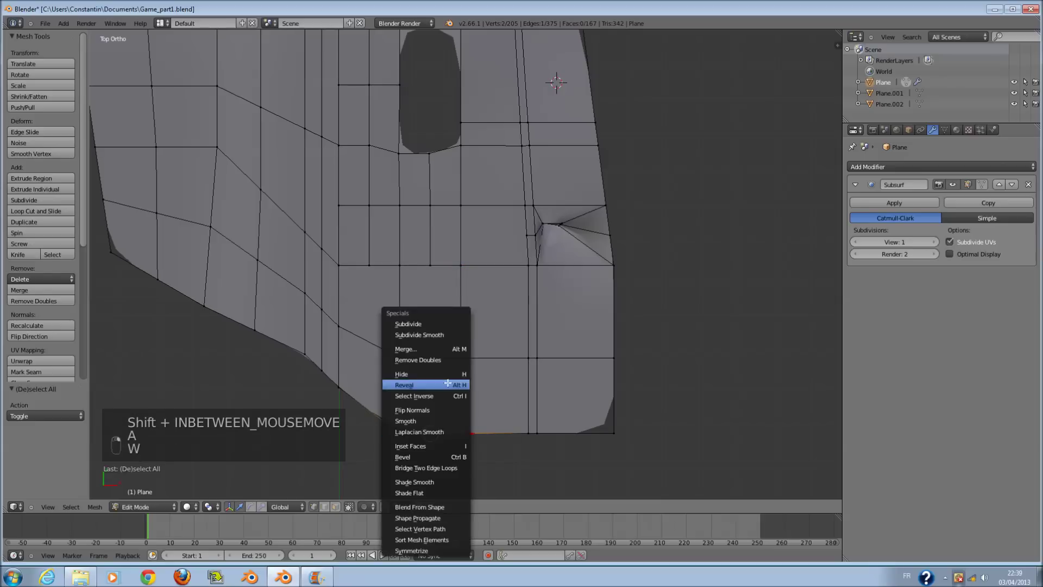
key(w)
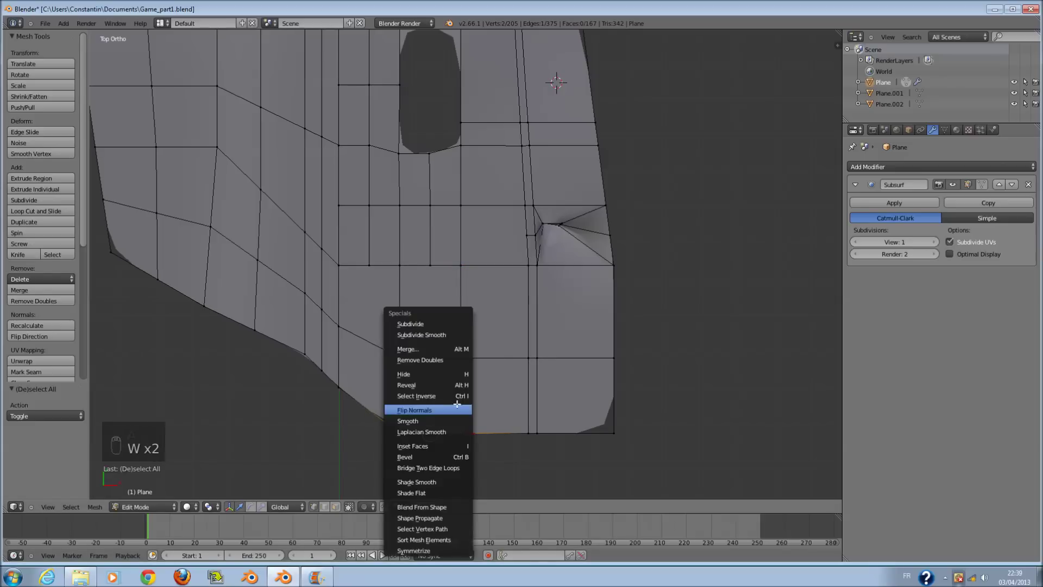
click(453, 321)
right_click(430, 432)
shift+right_click(430, 265)
key(f)
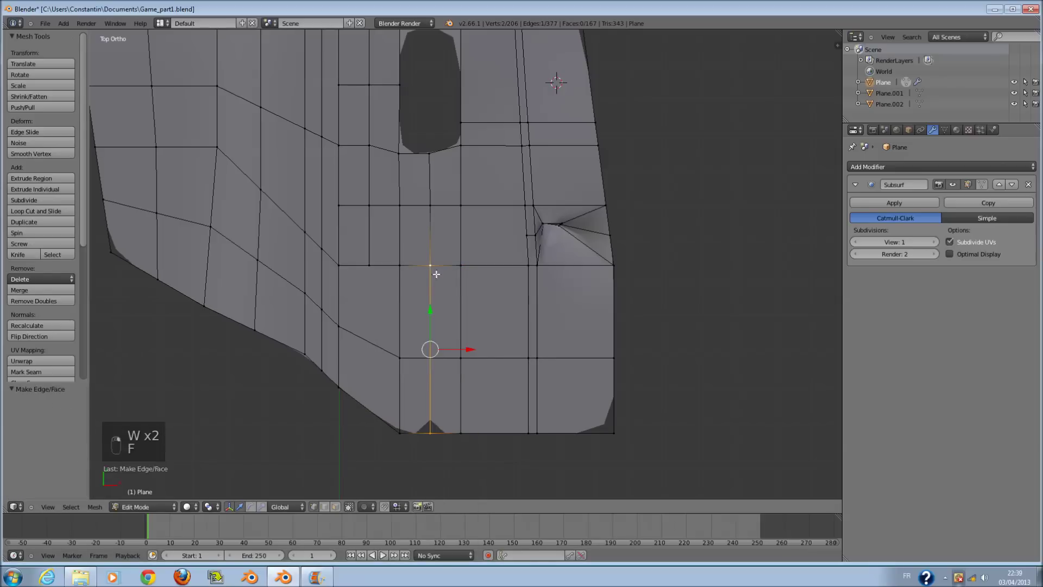
Try moving the new connecting edge, and undo both the move and the edge.
key(g)
click(458, 463)
key(ctrl+z)
key(ctrl+z)
key(ctrl+z)
In face select mode, select the eight faces in the terrain's lower-right block below the tunnel opening and delete them.
key(a)
key(a)
key(a)
key(a)
key(a)
click(337, 507)
key(a)
right_click(426, 341)
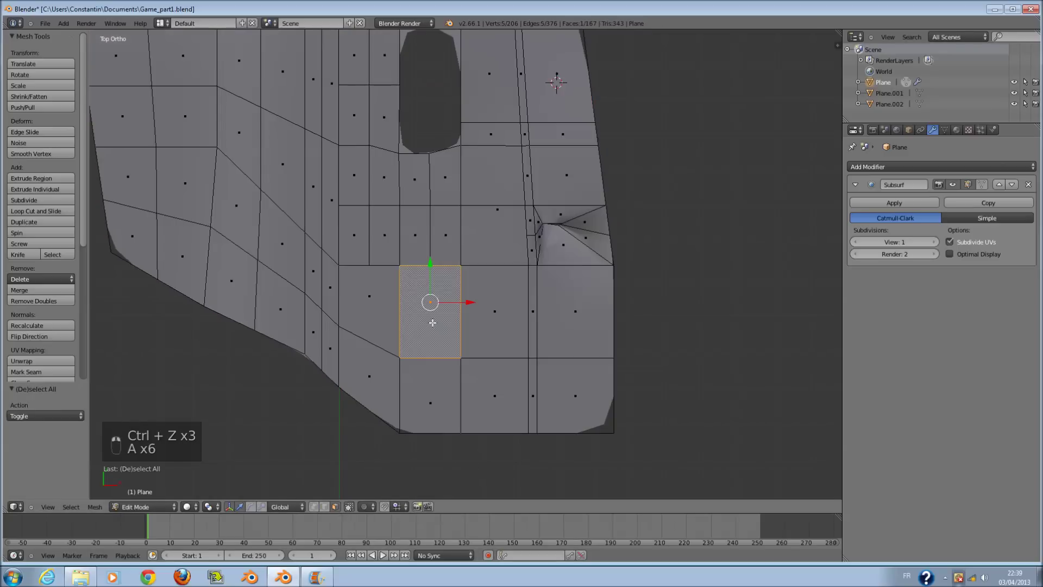
shift+right_click(484, 329)
key(c)
drag(559, 326, 426, 396)
key(x)
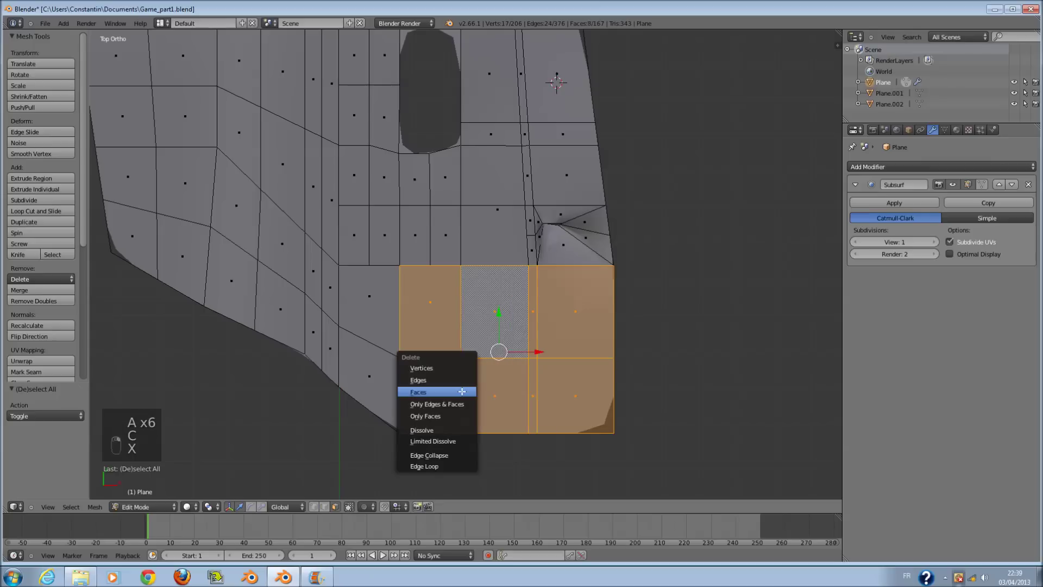
click(461, 391)
Select the two remaining faces bordering the gap on its left side and delete them.
scroll(403, 323, up, 1)
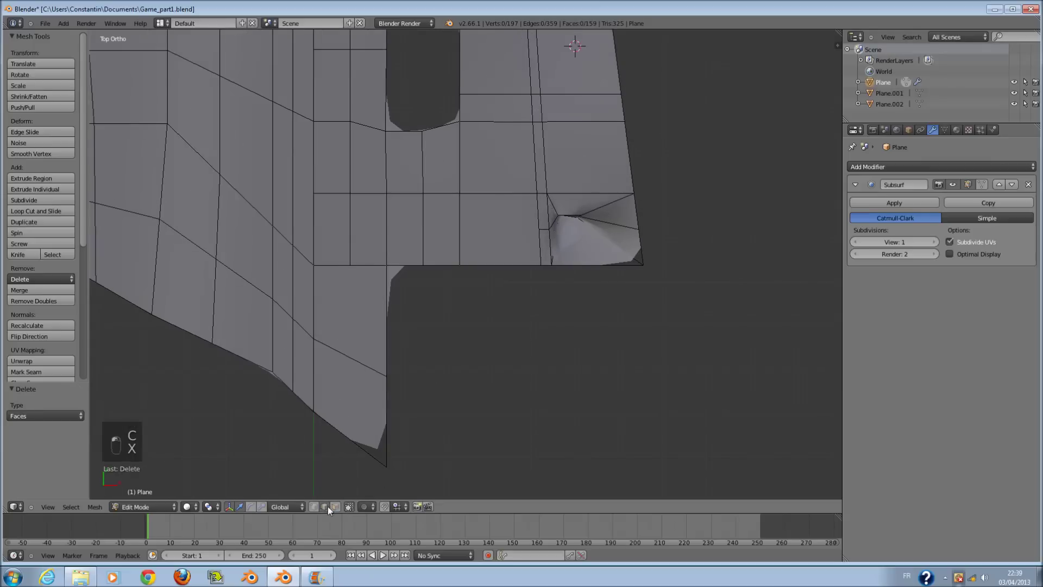
click(335, 506)
right_click(353, 371)
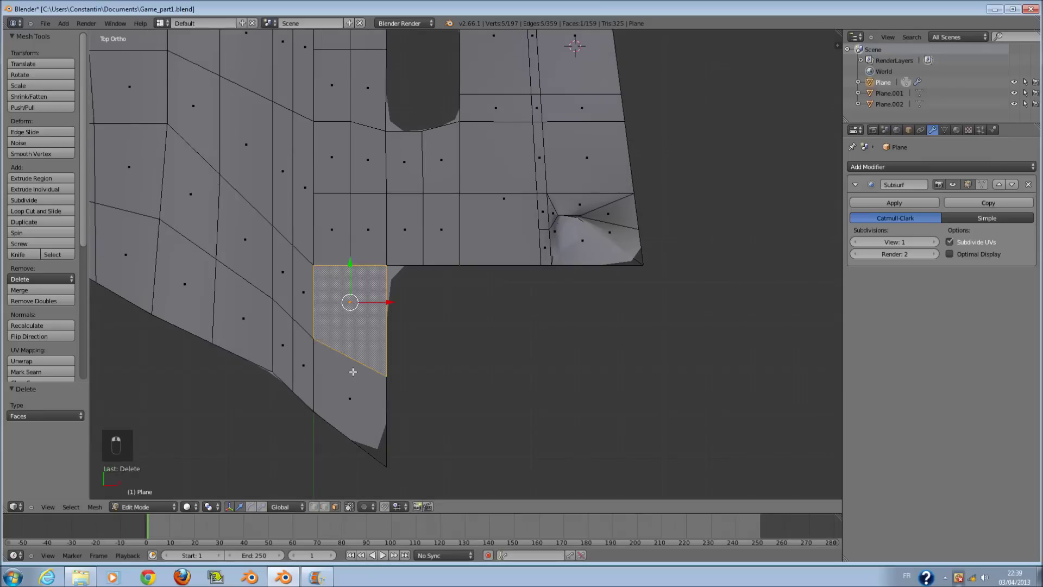
shift+right_click(353, 372)
key(w)
key(x)
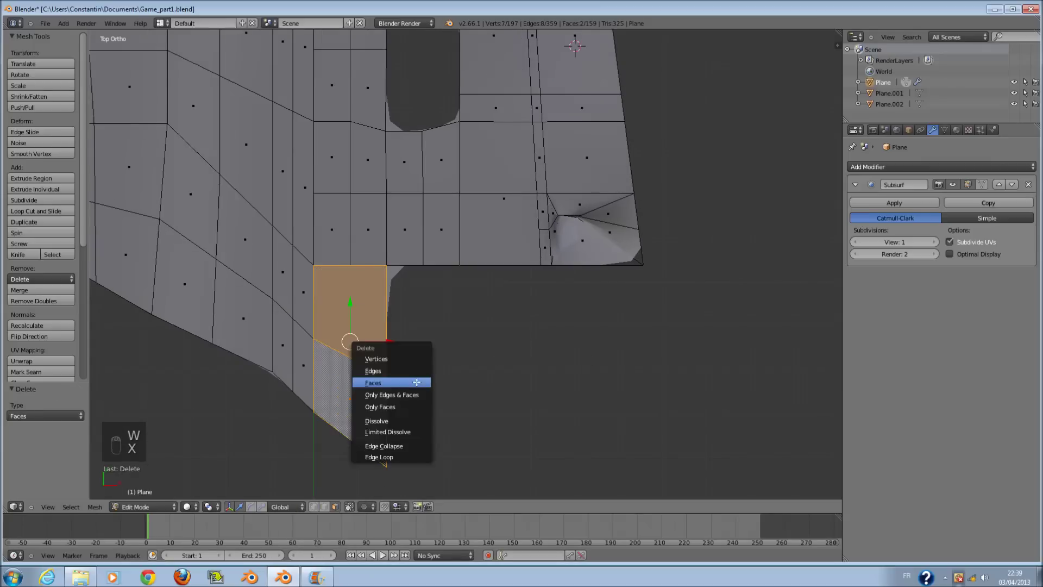
click(417, 382)
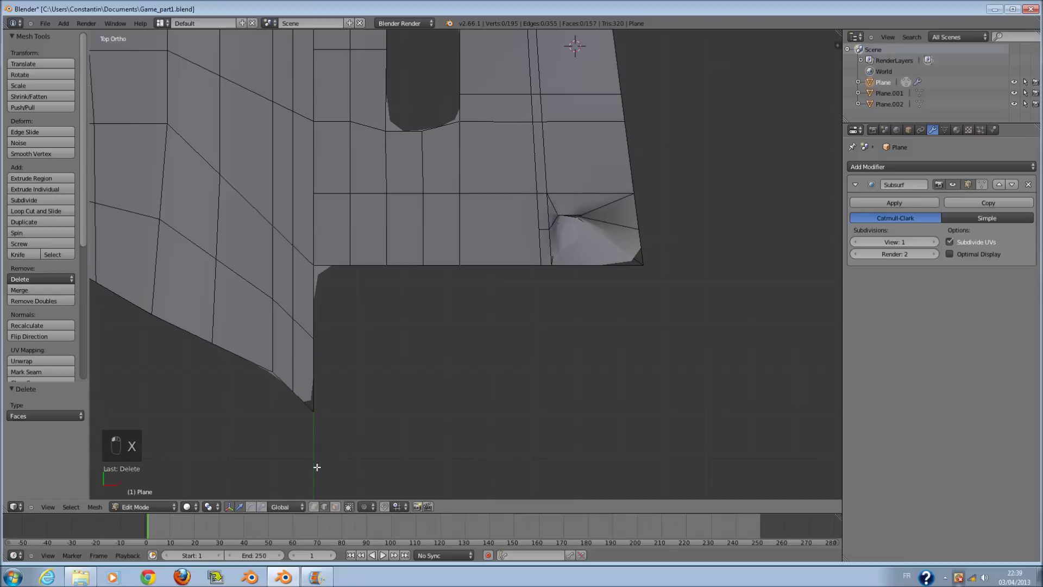
Extrude the six edges along the terrain's lower outline and move them down along Y, level with the left block's lowest corner.
right_click(321, 345)
shift+right_click(318, 292)
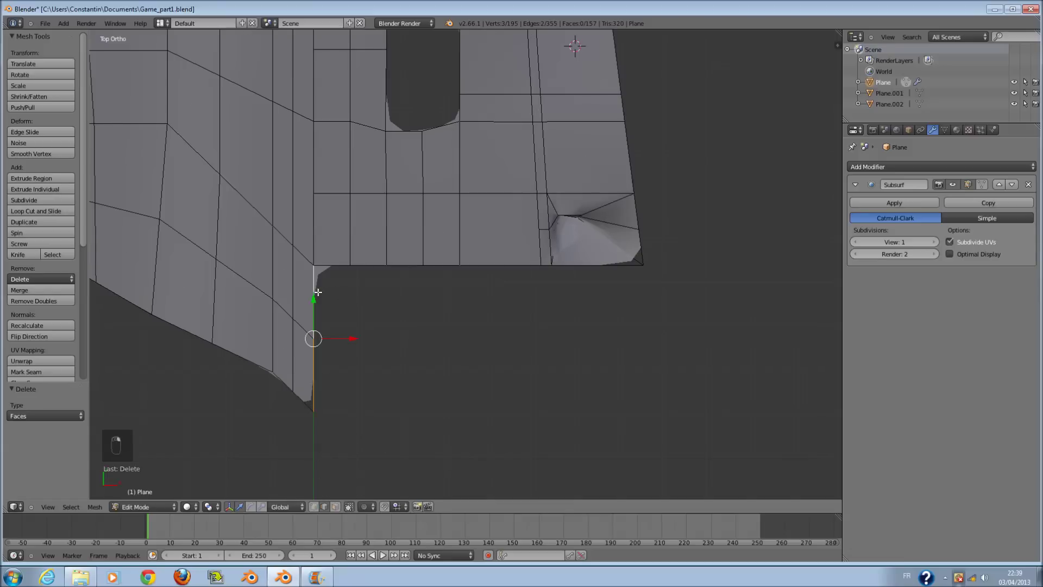
right_click(411, 266)
shift+right_click(440, 267)
shift+right_click(375, 267)
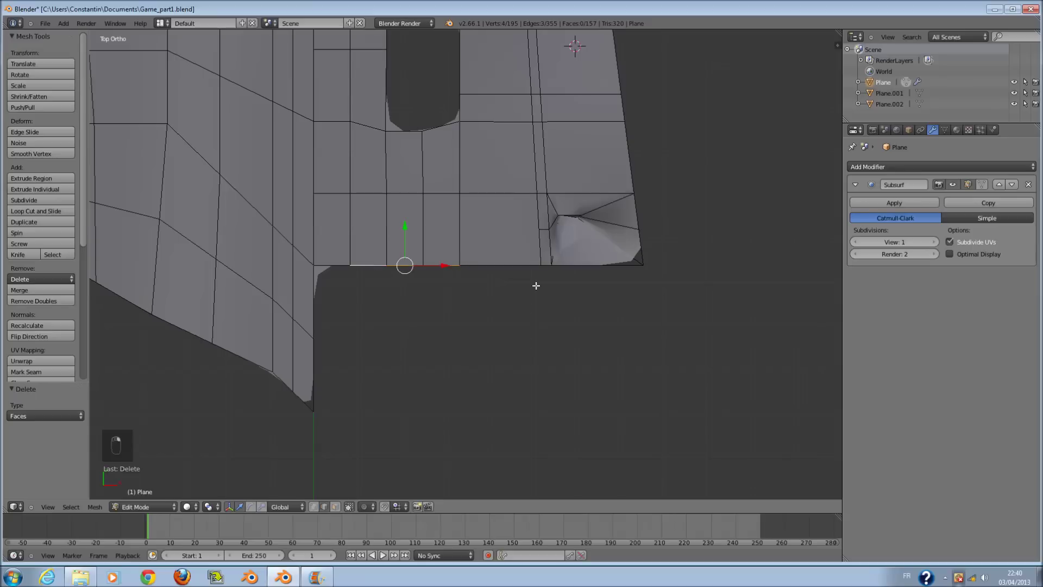
shift+right_click(518, 268)
shift+right_click(546, 266)
shift+right_click(568, 266)
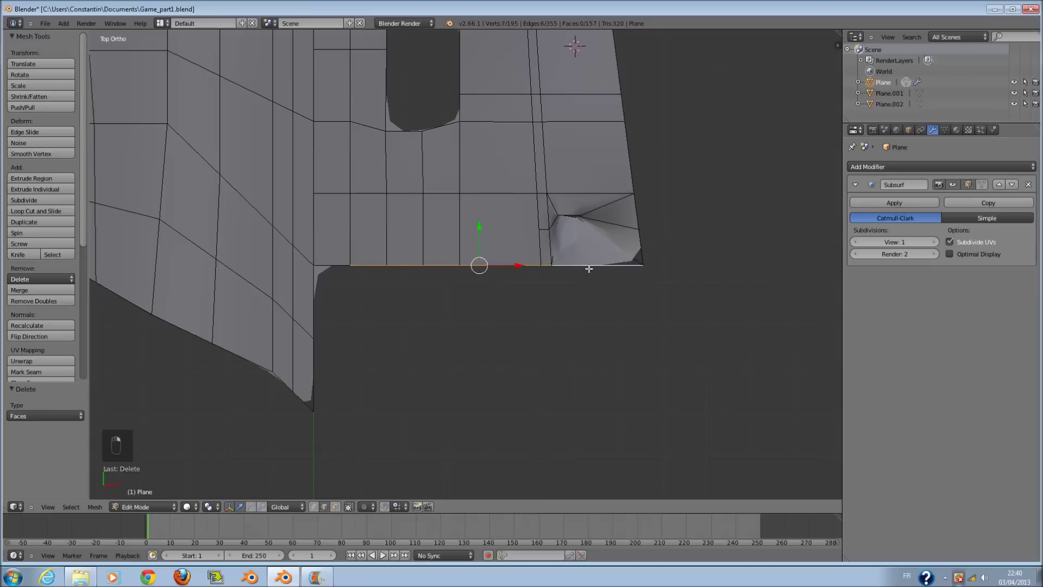
key(e)
right_click(557, 333)
drag(479, 231, 479, 380)
click(479, 379)
key(a)
Cut a horizontal loop through the middle of the extruded faces and fill the lower half of the narrow gap with a face.
key(ctrl+r)
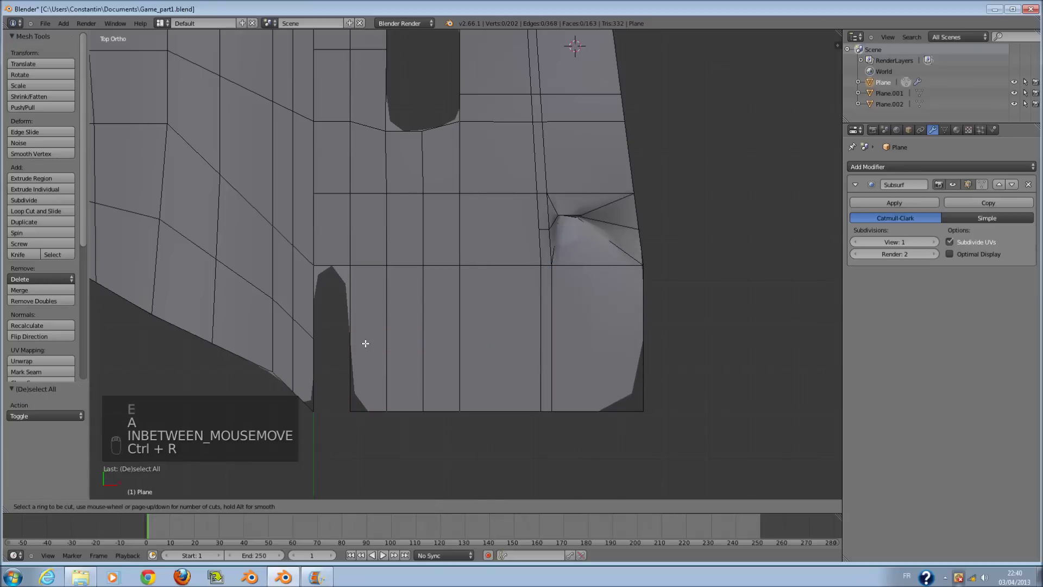
click(350, 338)
right_click(349, 377)
shift+right_click(318, 360)
key(f)
right_click(320, 297)
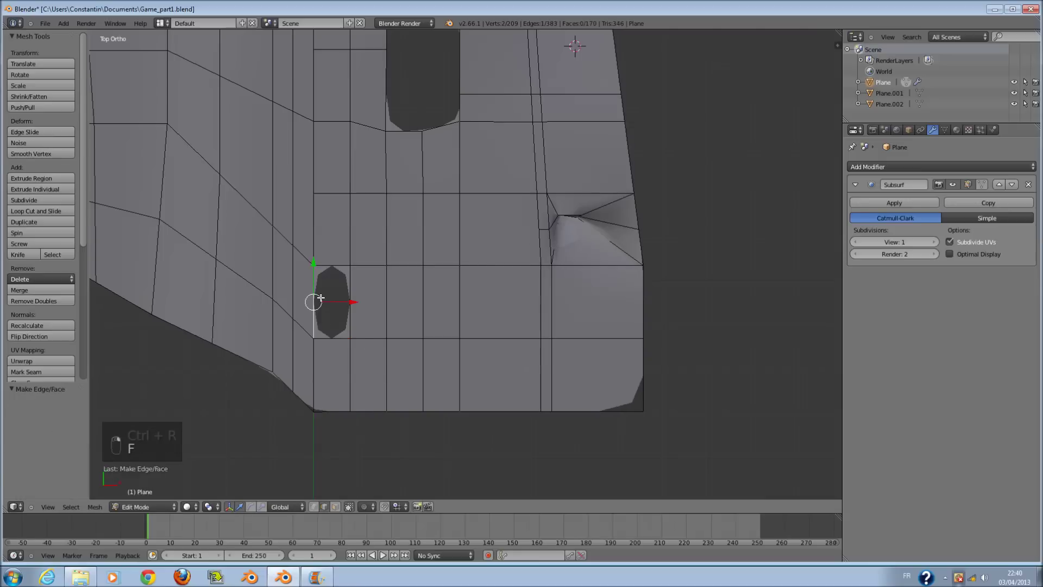
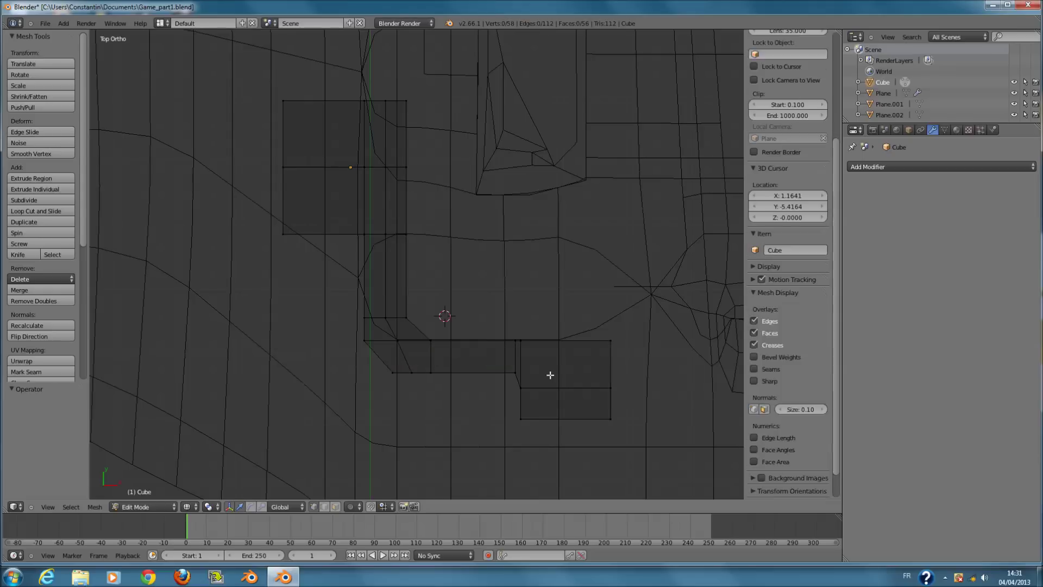
Circle-select the Cube's bottom vertices and those of its corner bend, and try scaling them along Y.
key(c)
mouse_move(386, 379)
mouse_down()
mouse_move(580, 414)
mouse_move(526, 386)
mouse_up()
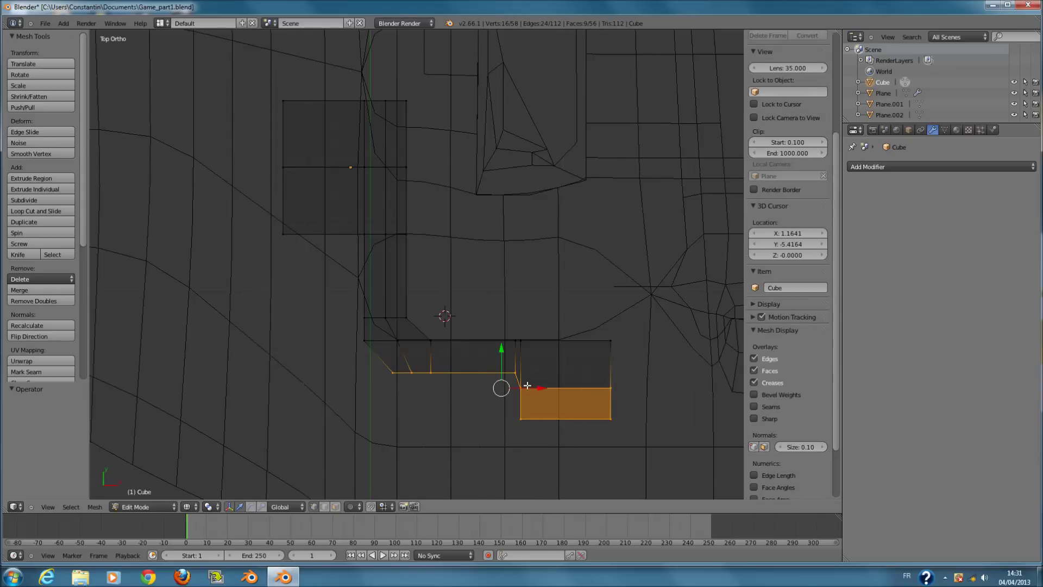
scroll(394, 341, down, 3)
click(395, 347)
right_click(395, 345)
key(c)
click(376, 329)
right_click(375, 324)
key(s)
key(y)
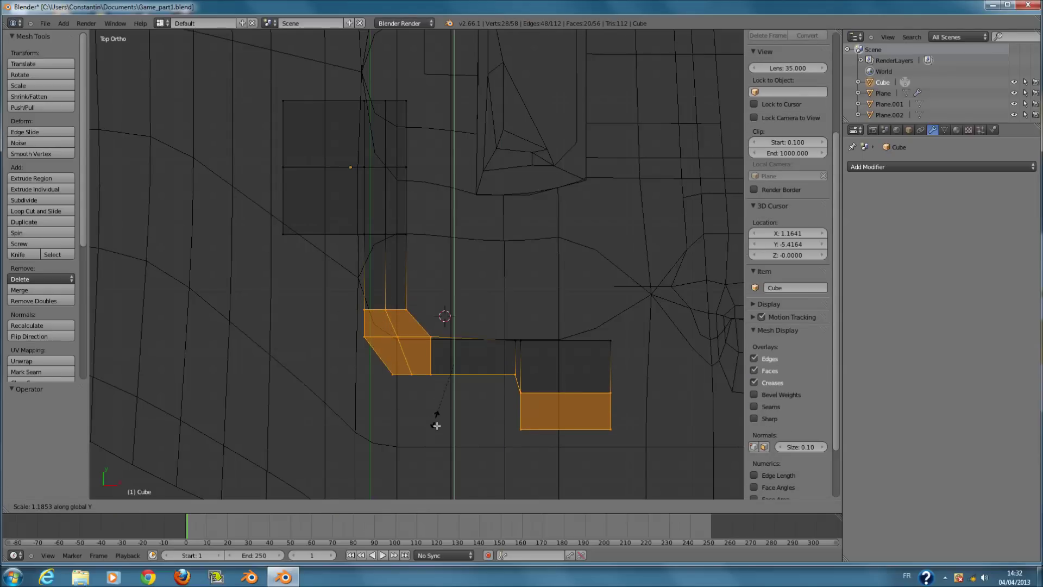
right_click(438, 432)
Add the remaining vertices of the Cube's lower section to the selection and scale it along Y by about 1.28.
key(c)
drag(531, 356, 600, 352)
right_click(651, 349)
key(s)
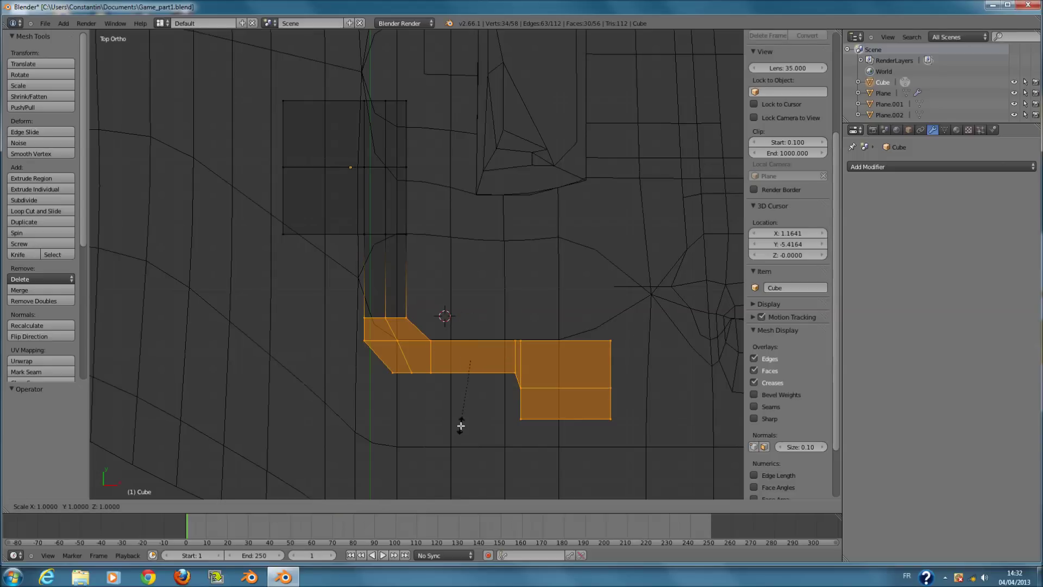
key(y)
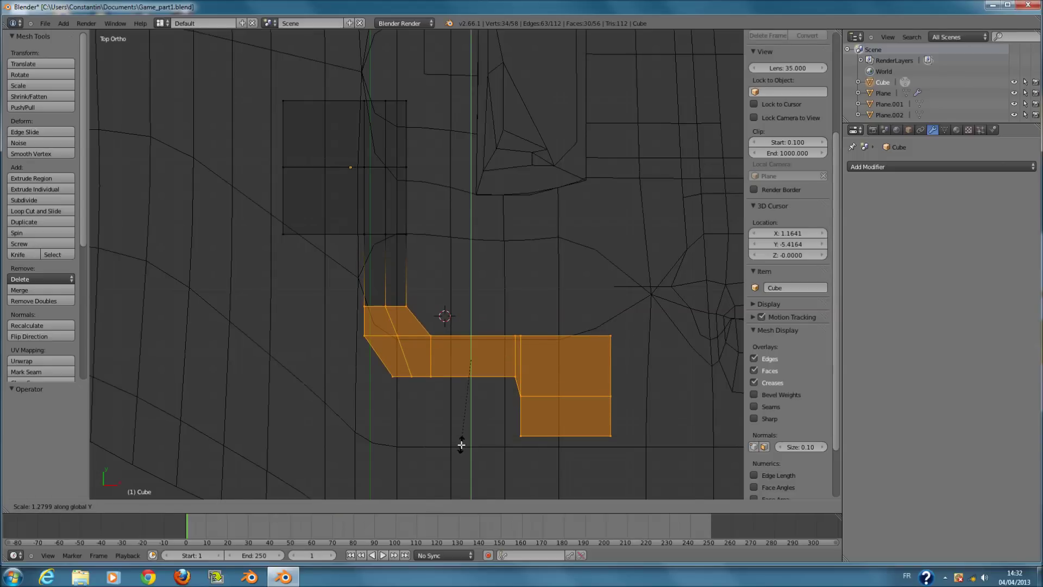
click(461, 445)
Select the top row of vertices of the Cube's upper block and move it -0.610 along Y.
shift+scroll(445, 433, up, 6)
key(z)
key(z)
key(a)
key(c)
drag(306, 184, 361, 181)
right_click(361, 182)
key(g)
key(y)
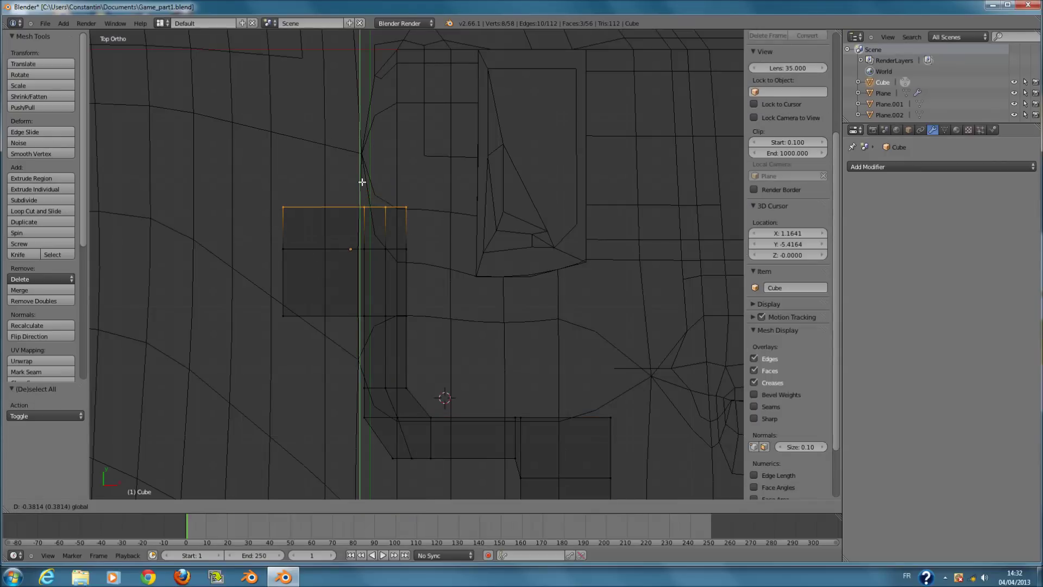
click(364, 194)
Examine the reshaped Cube in solid shading from an angled view and return to the top wireframe view.
shift+scroll(464, 275, down, 3)
scroll(456, 304, up, 3)
middle_drag(446, 328, 414, 255)
key(z)
scroll(417, 319, down, 1)
shift+scroll(421, 325, down, 4)
middle_drag(424, 335, 330, 336)
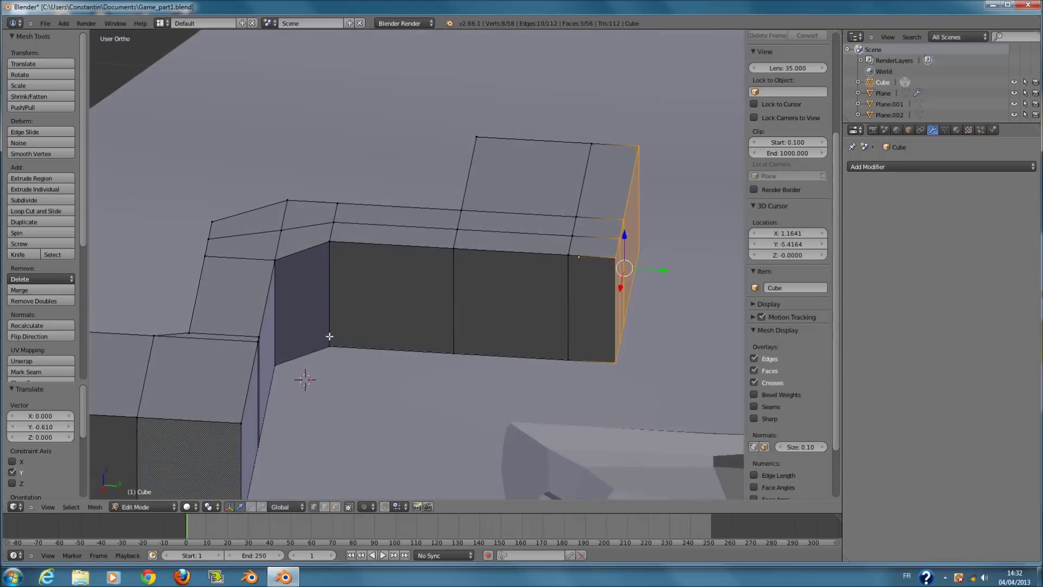
key(KP_7)
key(z)
scroll(362, 257, down, 4)
shift+scroll(378, 228, up, 5)
Select the left-side vertices of the Cube's upper block and move them 0.305 along X.
key(c)
right_click(277, 258)
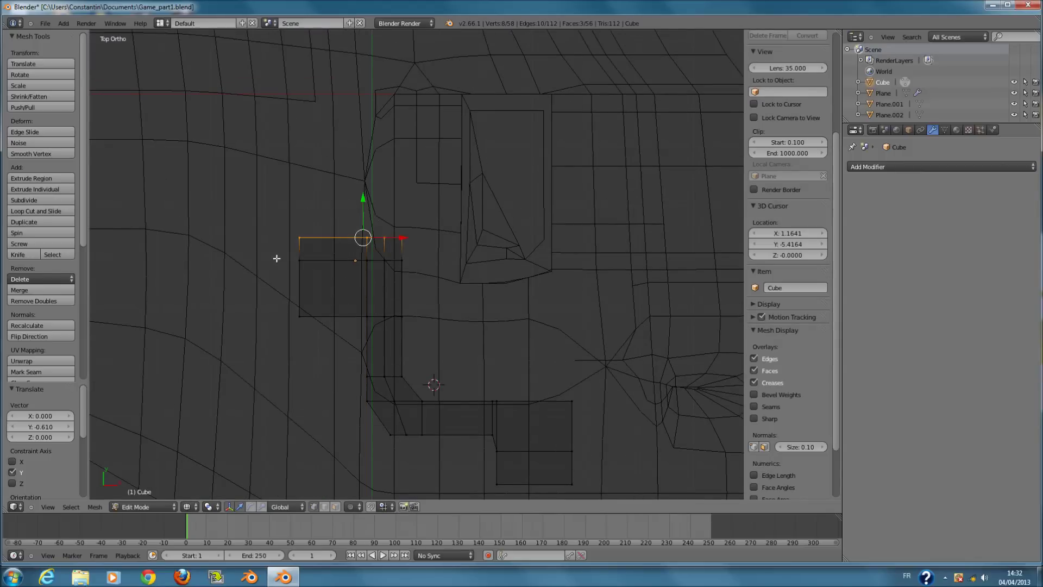
key(a)
key(c)
right_click(290, 293)
mouse_move(297, 248)
mouse_down()
mouse_move(289, 293)
mouse_move(353, 272)
mouse_up()
shift+scroll(433, 361, down, 5)
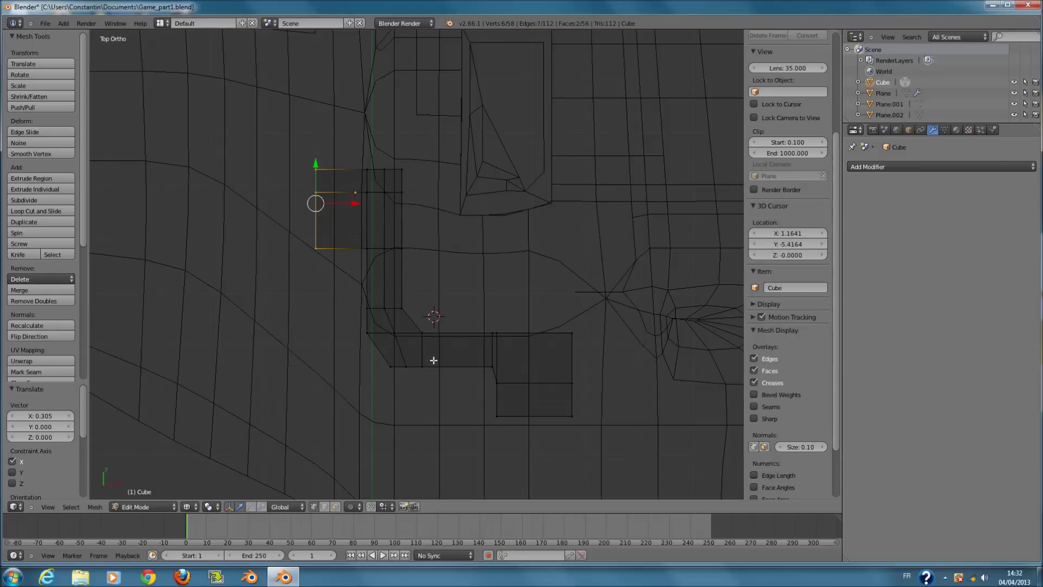
Select only the vertices of the slanted face at the Cube's lower-left corner.
scroll(434, 360, up, 3)
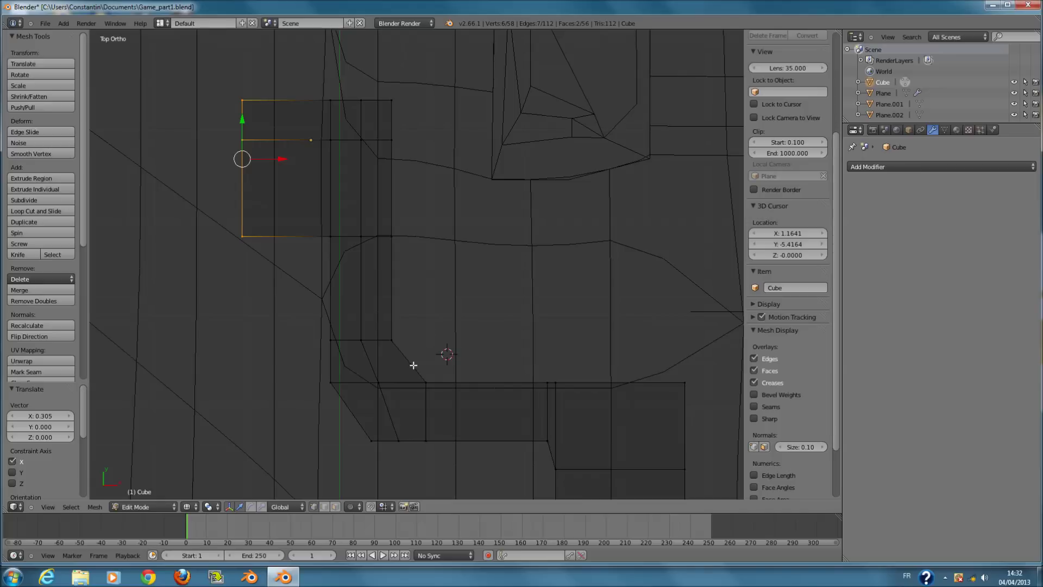
key(a)
key(c)
click(372, 435)
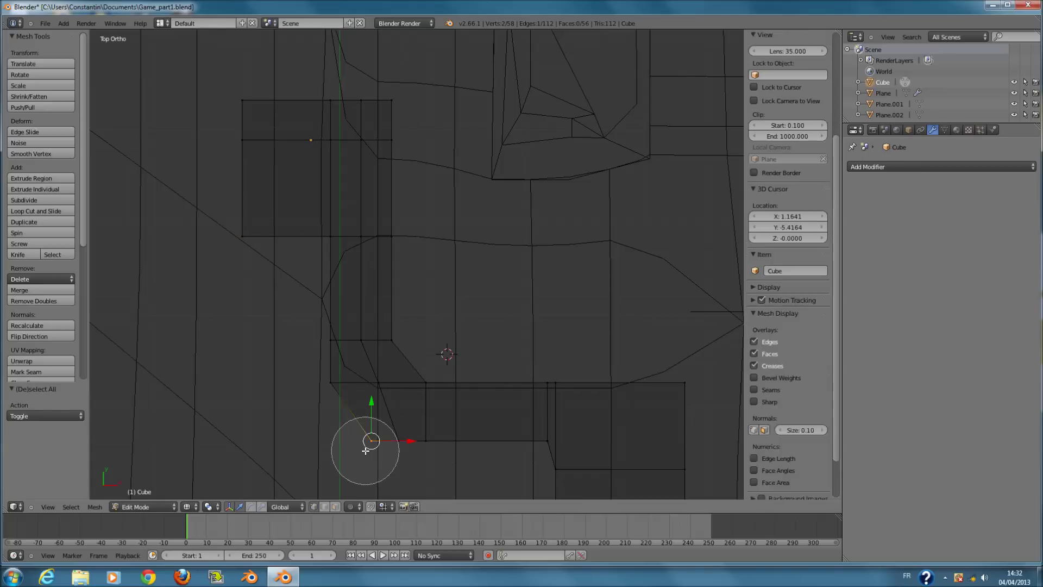
right_click(355, 445)
key(c)
click(325, 410)
right_click(326, 410)
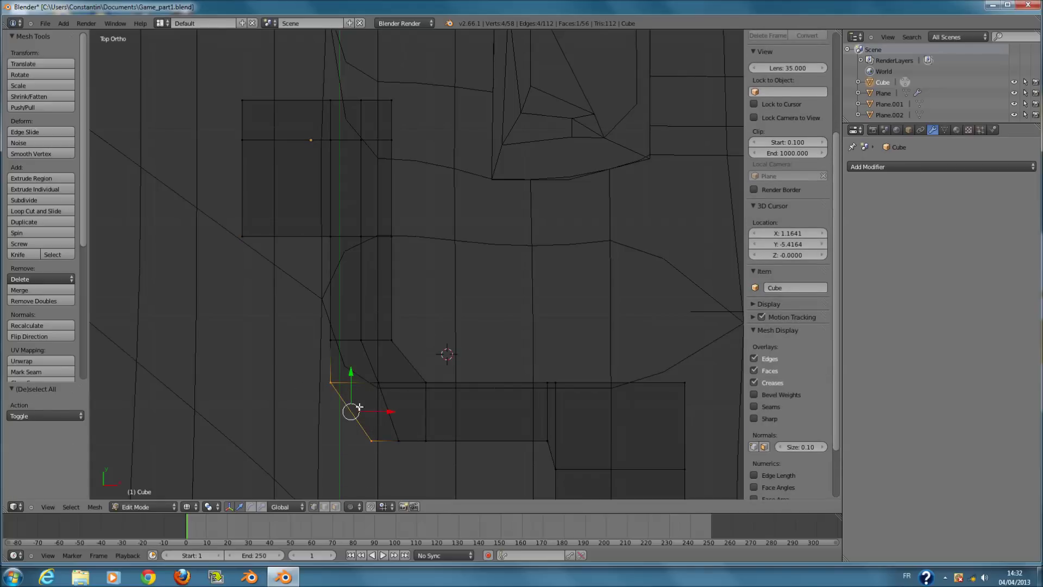
key(r)
key(x)
key(0)
key(Escape)
key(r)
key(x)
key(0)
key(r)
key(Escape)
key(r)
key(y)
key(z)
key(x)
key(Escape)
middle_drag(410, 400, 432, 354)
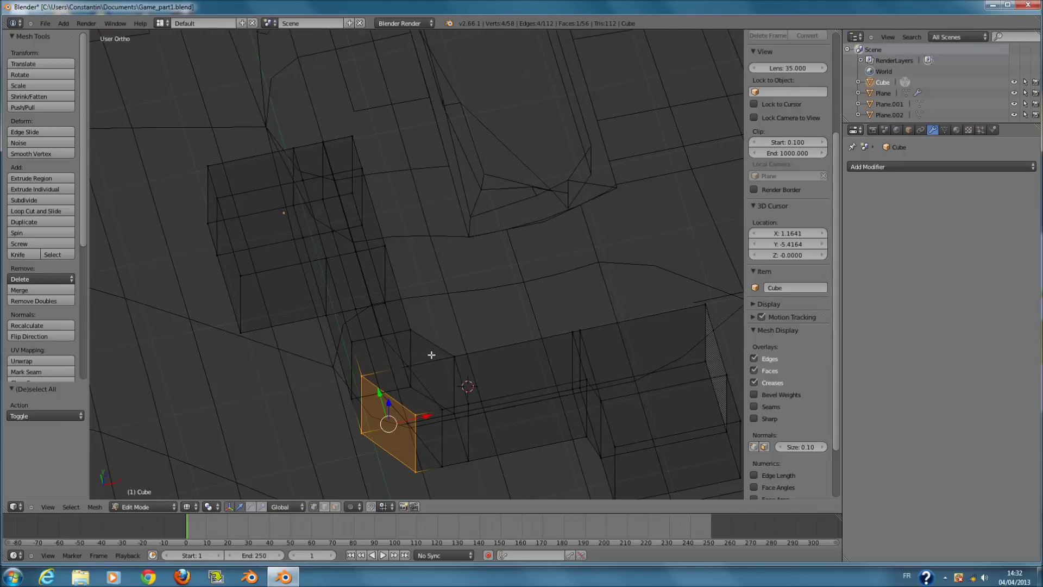
From the top view, add the vertices just above the corner to the selection and flatten it by scaling X to 0.
key(KP_7)
key(c)
click(321, 349)
right_click(321, 349)
key(r)
key(s)
key(x)
key(0)
key(Return)
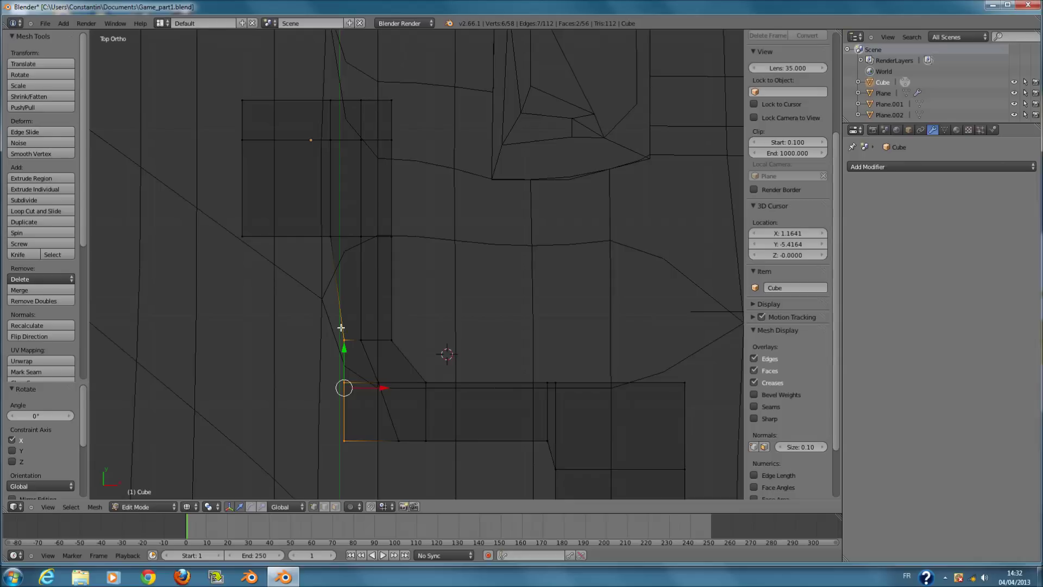
Extend the selection up the wall line through the upper block and align all its vertices by scaling X to 0.
key(c)
key(Escape)
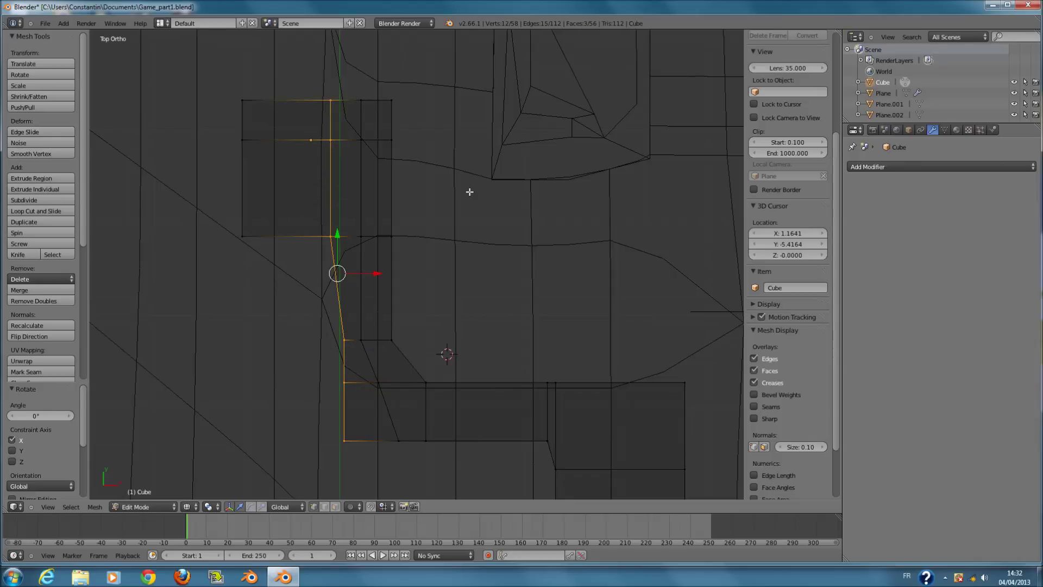
key(s)
key(x)
key(0)
key(Return)
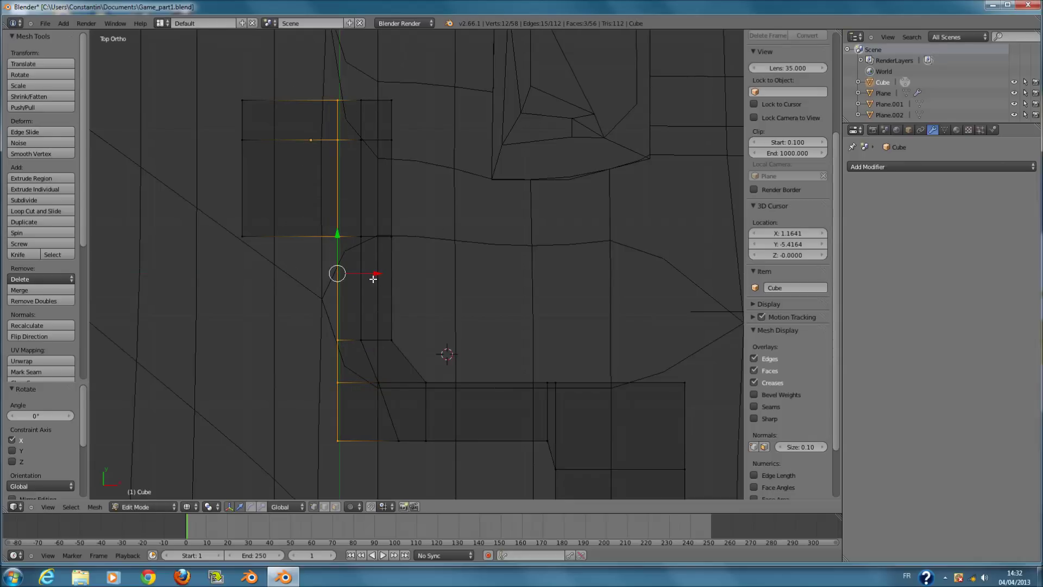
Leave edit mode, view the Cube in solid shading, and save the file over the existing one.
key(z)
key(Tab)
key(ctrl+s)
click(463, 372)
scroll(500, 402, down, 3)
shift+scroll(500, 402, down, 2)
scroll(502, 403, up, 3)
key(ctrl+s)
click(502, 404)
In wireframe edit mode, select the lower section's bottom vertices up to the right block and try moving them along Y.
key(z)
scroll(459, 352, up, 2)
key(Tab)
scroll(380, 398, down, 2)
key(a)
key(c)
drag(354, 406, 559, 408)
key(Escape)
key(g)
key(y)
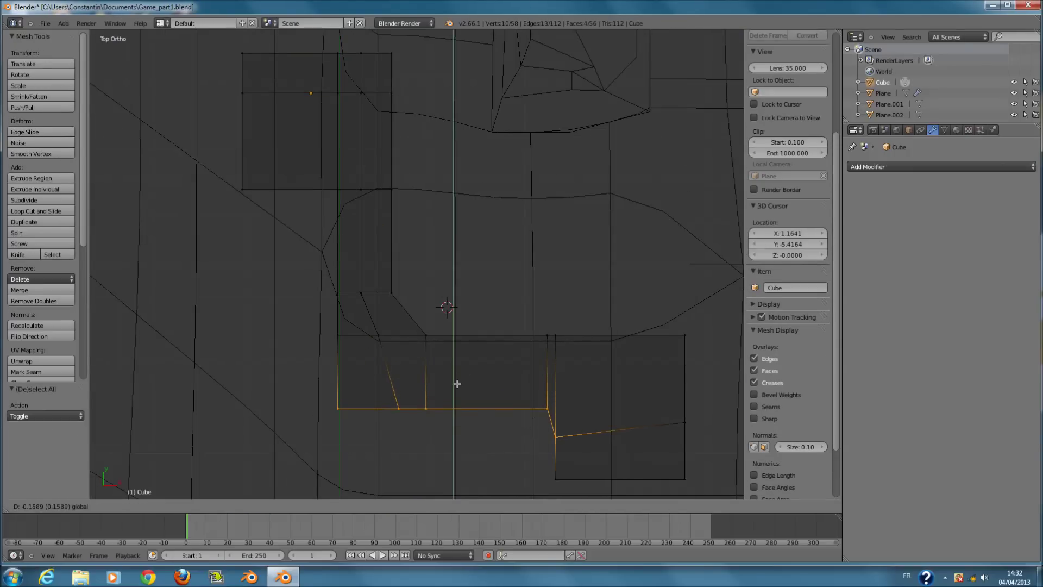
right_click(457, 384)
Add the right block's outer middle vertices to the selection and scale the row along Y twice, ending with 0.596.
key(c)
click(703, 410)
right_click(700, 411)
key(s)
key(y)
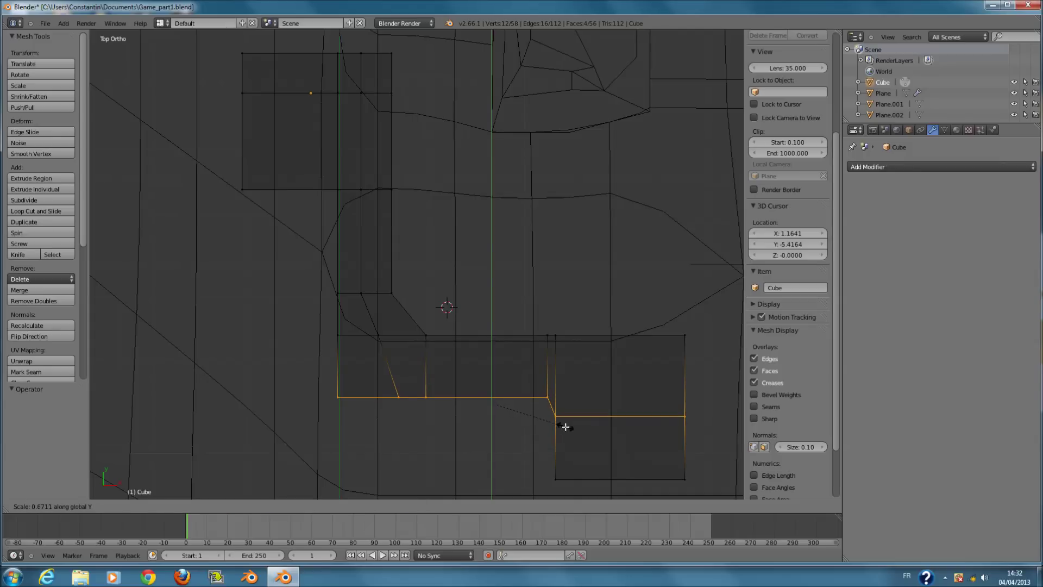
click(551, 417)
key(s)
key(y)
click(443, 399)
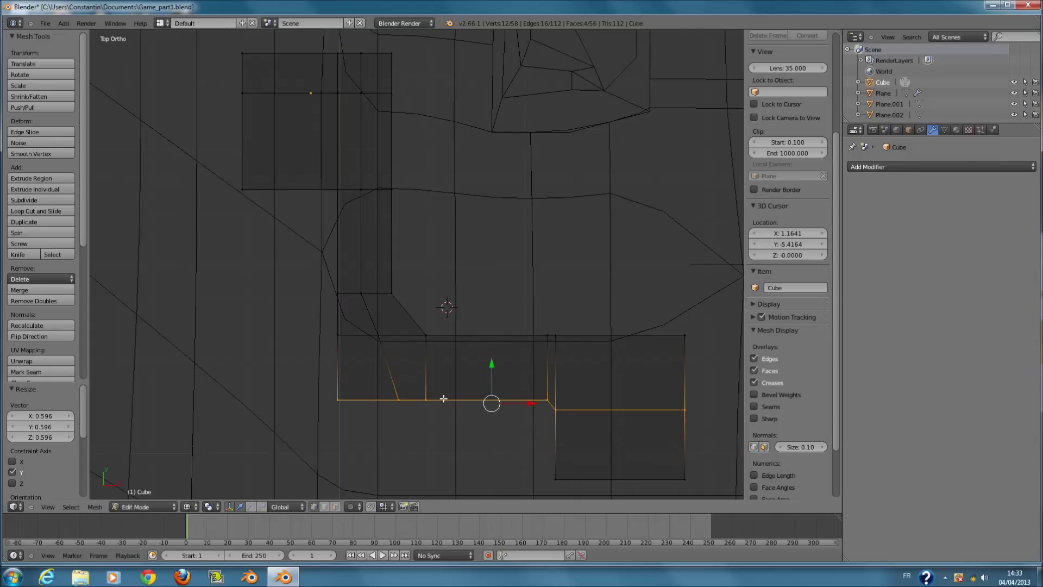
Move the selected row down along Y to widen the lower section, and deselect everything.
drag(491, 369, 499, 400)
key(a)
scroll(566, 443, down, 1)
scroll(534, 419, down, 4)
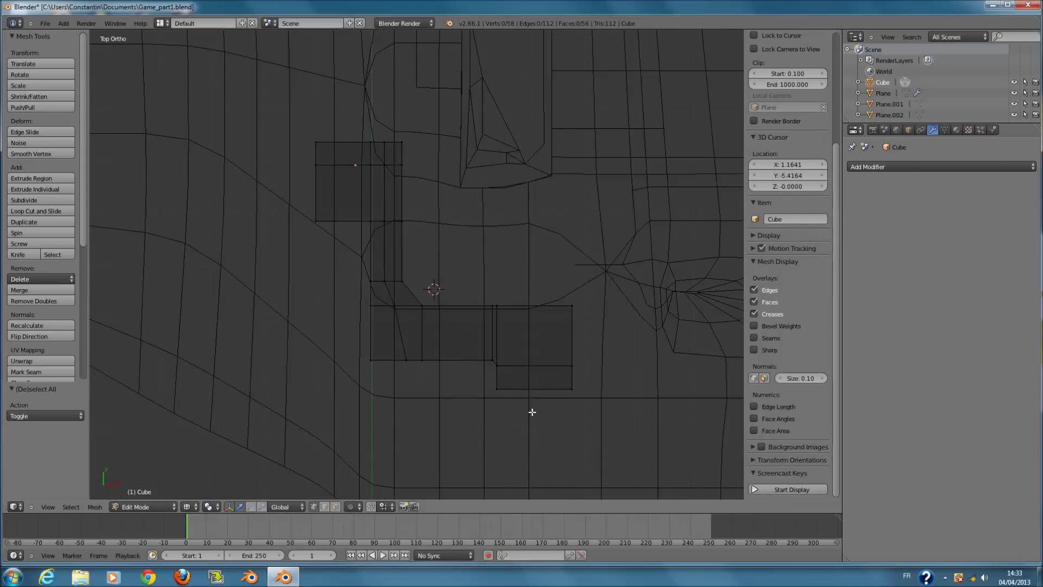
Return to object mode, save the file over the existing one, and switch to solid shading.
key(Tab)
key(ctrl+s)
click(534, 410)
key(z)
shift+scroll(549, 391, up, 2)
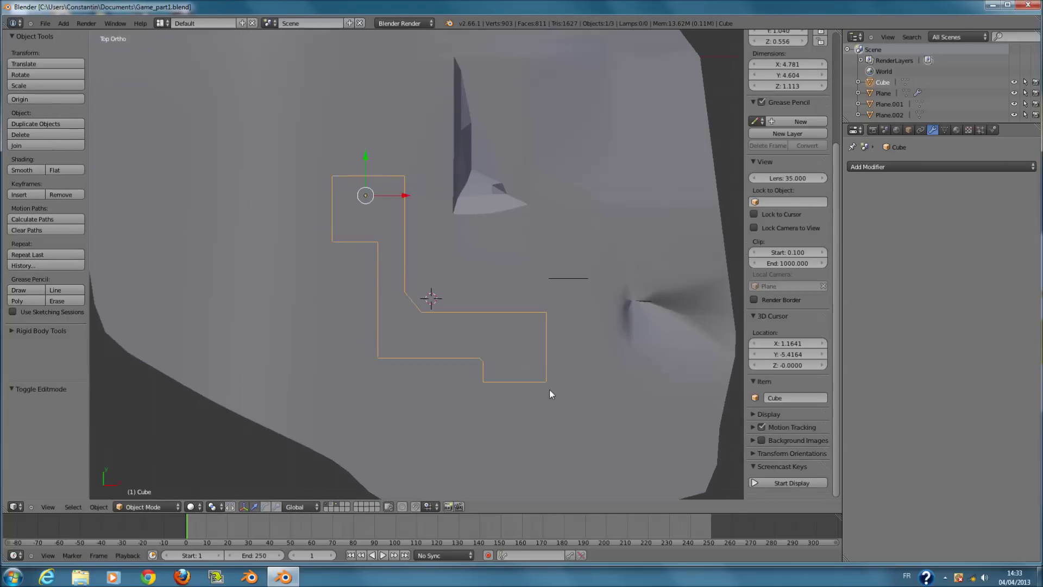
Select the terrain Plane, save the file, and open its mesh for editing in wireframe display.
scroll(536, 393, up, 2)
mouse_move(532, 383)
middle_down()
mouse_move(500, 318)
mouse_move(530, 382)
middle_up()
right_click(529, 383)
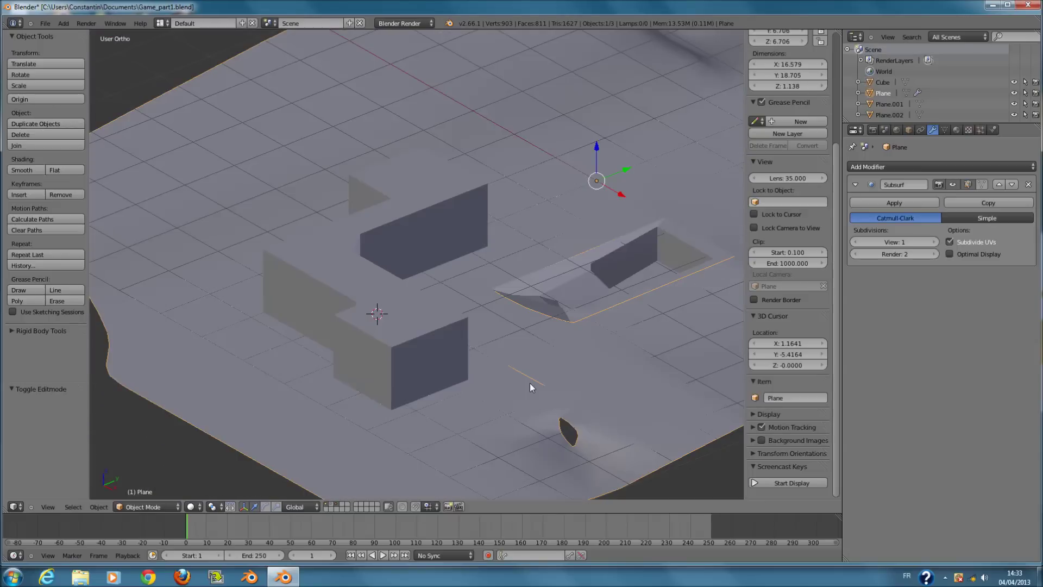
key(Tab)
scroll(478, 376, up, 8)
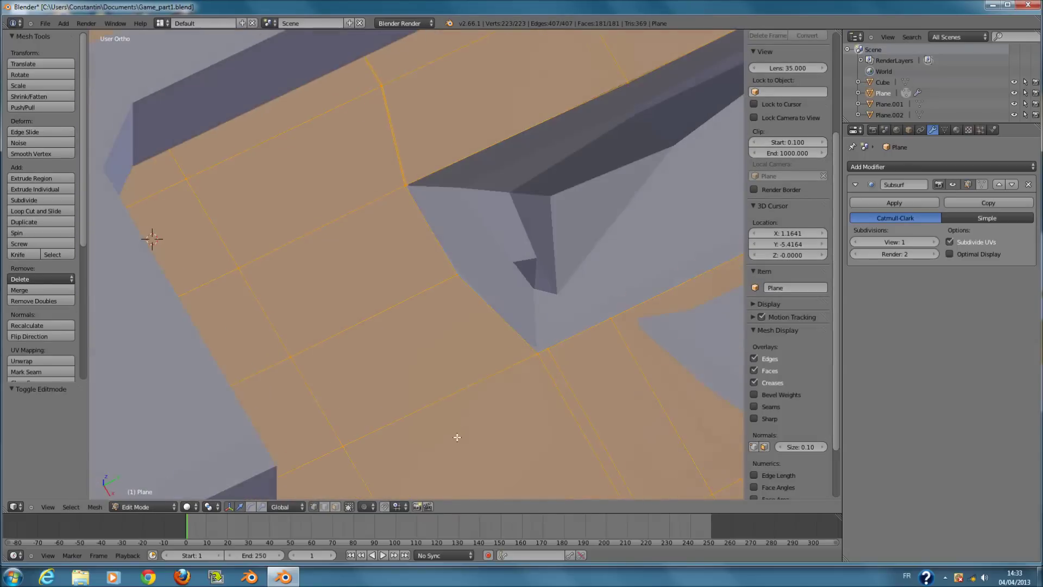
key(Tab)
middle_drag(439, 395, 495, 373)
key(ctrl+s)
key(z)
key(Tab)
scroll(495, 369, down, 3)
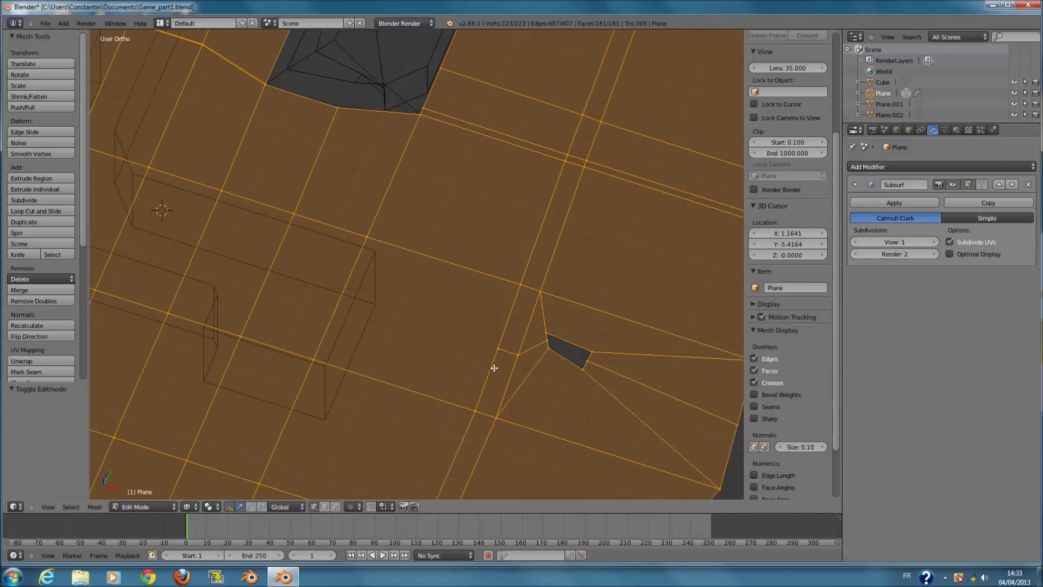
Return to object mode, save the file over the existing one, and open the Cube's mesh for editing in top view.
scroll(462, 348, down, 7)
scroll(461, 348, up, 2)
key(Tab)
key(ctrl+s)
click(461, 347)
key(KP_7)
key(z)
alt+right_click(404, 309)
click(407, 309)
key(z)
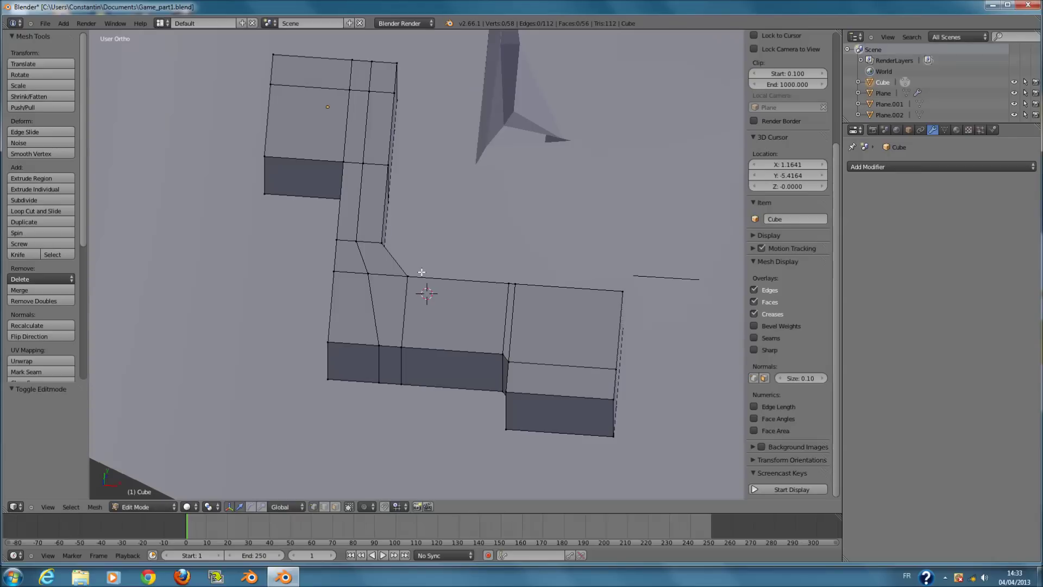
key(KP_7)
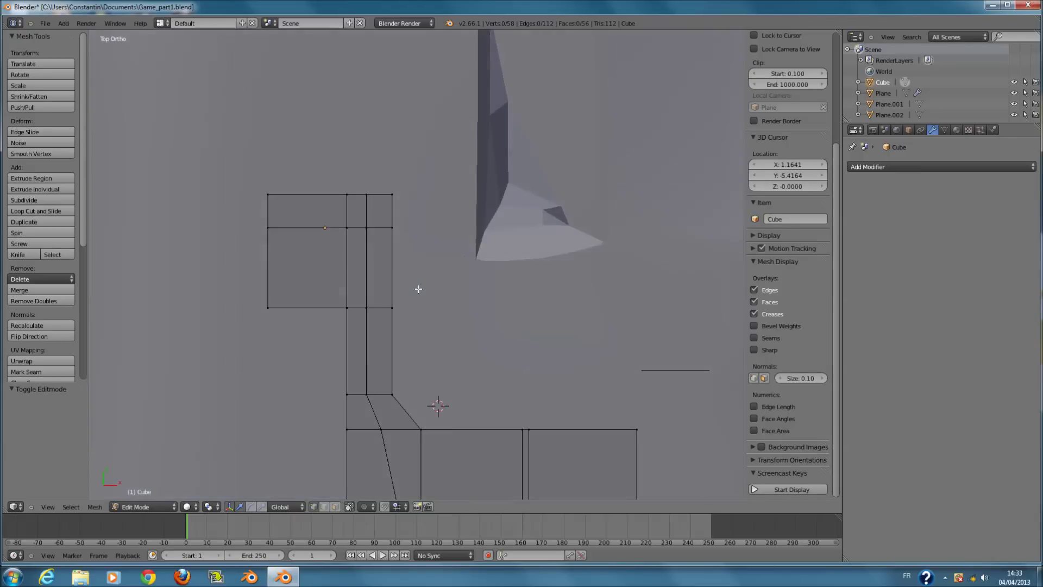
In wireframe display, select the middle vertex row across the Cube's upper block and move it down along Y.
key(z)
key(a)
key(a)
key(c)
drag(268, 235, 405, 236)
right_click(405, 236)
drag(344, 194, 346, 215)
Select the upper block's middle-row vertices in line with the narrow arm's outer edge and move them slightly toward negative X.
key(a)
key(c)
click(341, 250)
right_click(341, 249)
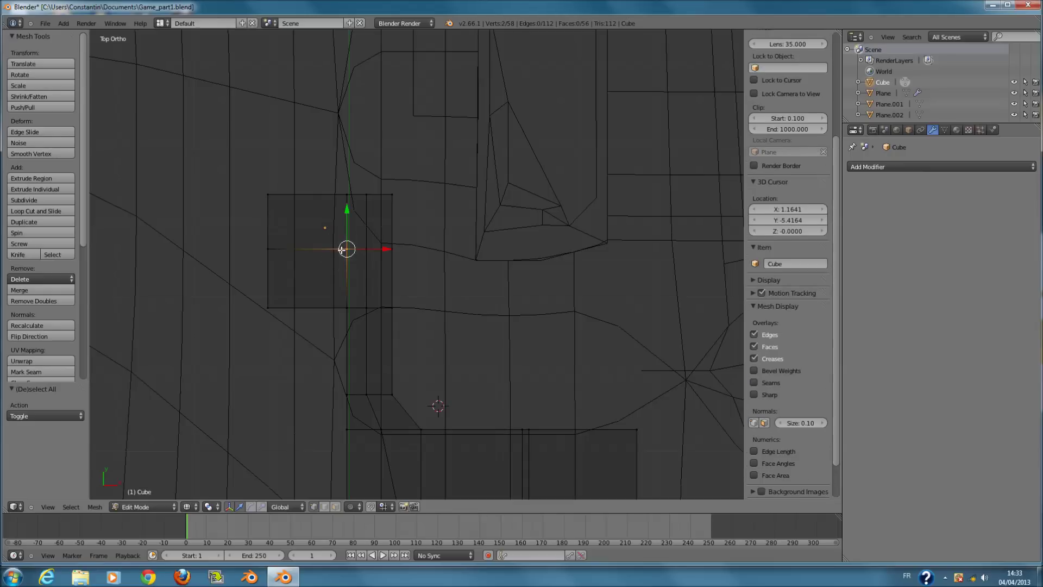
drag(378, 250, 361, 249)
key(a)
right_click(367, 250)
shift+right_click(367, 307)
Add a lengthwise loop cut through the Cube's lower section and straighten it by scaling to 0 along Y.
shift+scroll(364, 396, down, 7)
key(ctrl+r)
click(412, 374)
right_click(411, 377)
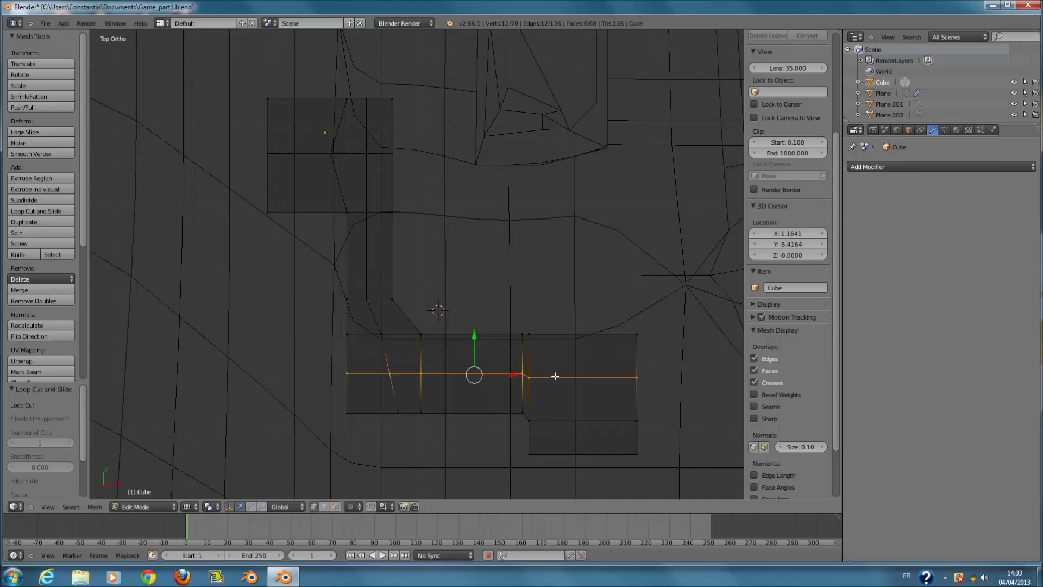
key(s)
key(0)
key(y)
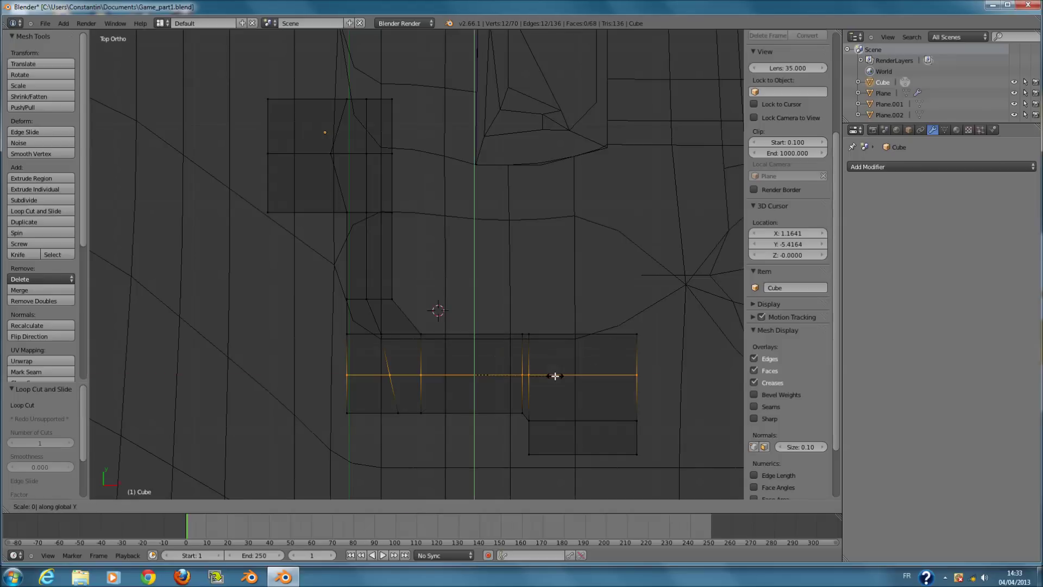
key(Return)
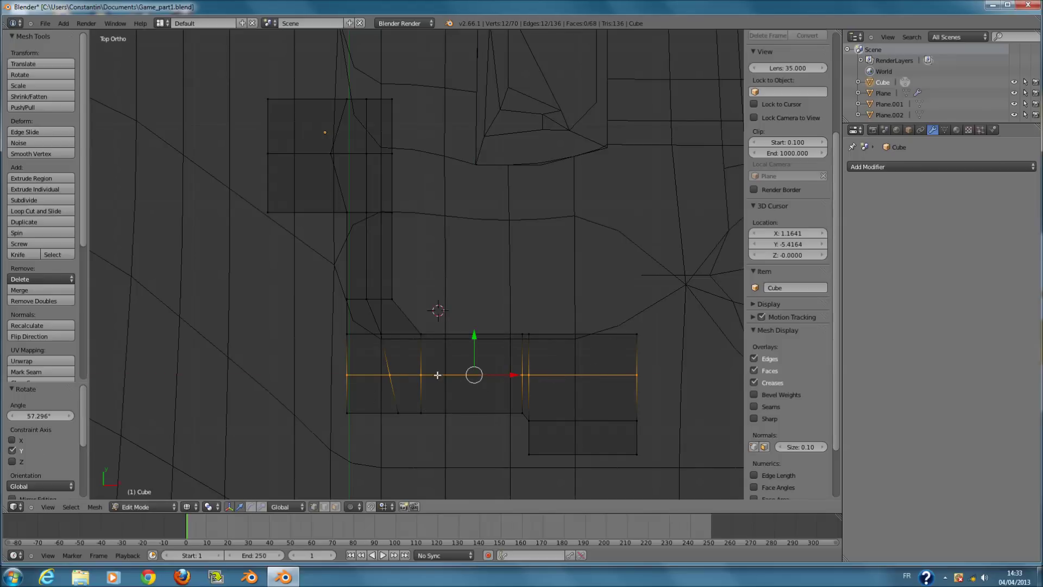
Deselect the vertices at both ends of the new lengthwise loop.
scroll(402, 359, up, 1)
key(c)
middle_click(334, 396)
middle_click(683, 396)
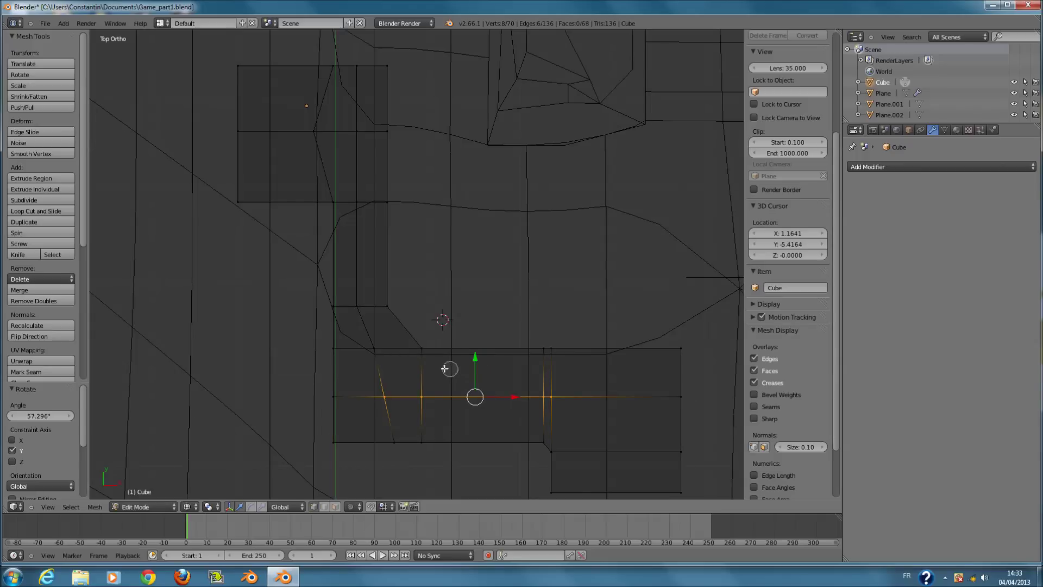
right_click(360, 303)
key(z)
scroll(380, 335, up, 4)
key(z)
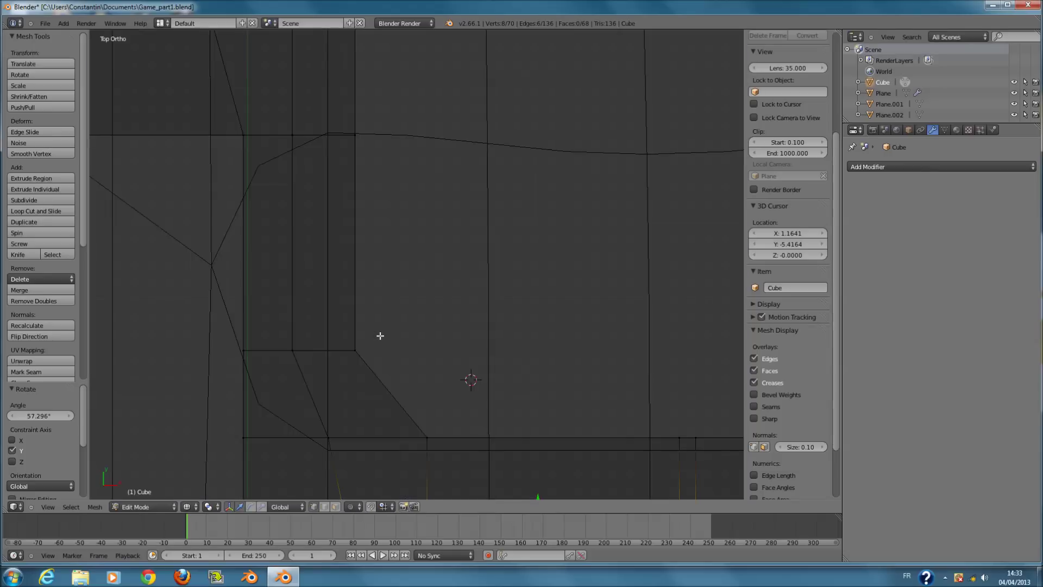
scroll(380, 335, down, 1)
key(a)
scroll(369, 365, down, 3)
key(ctrl+z)
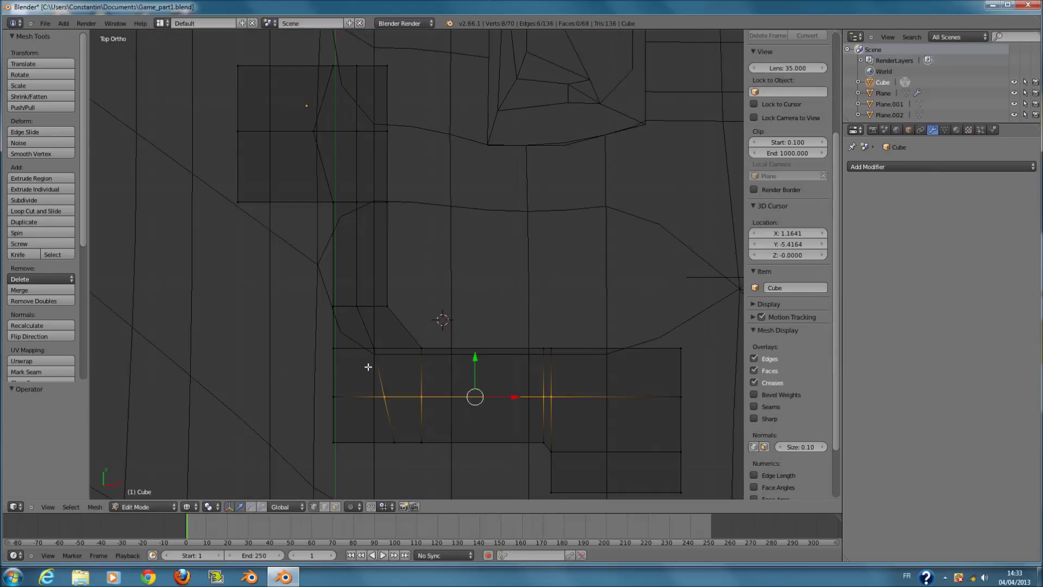
Extend the selection with the centre vertices of the corner, the narrow arm and the upper block to form one continuous ridge line.
scroll(368, 367, up, 1)
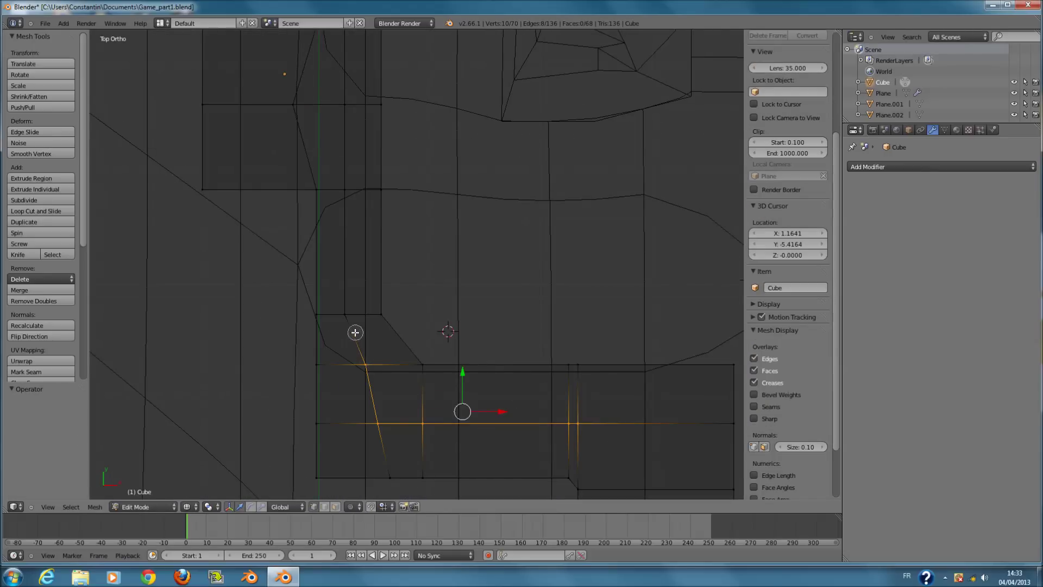
shift+right_click(351, 317)
right_click(347, 304)
shift+scroll(333, 285, up, 13)
key(c)
scroll(310, 283, down, 5)
click(295, 282)
click(344, 372)
scroll(351, 295, up, 2)
middle_drag(412, 346, 451, 244)
key(z)
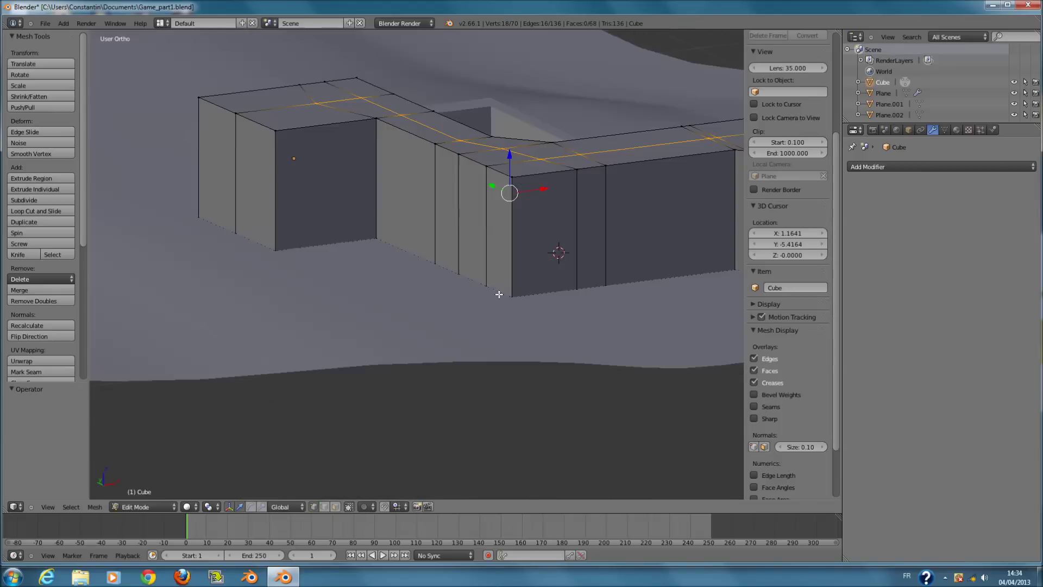
Try to raise the selected centre line by 0.385 along Z and view the block from above.
shift+scroll(499, 300, up, 11)
ctrl+scroll(482, 316, up, 6)
scroll(414, 307, down, 2)
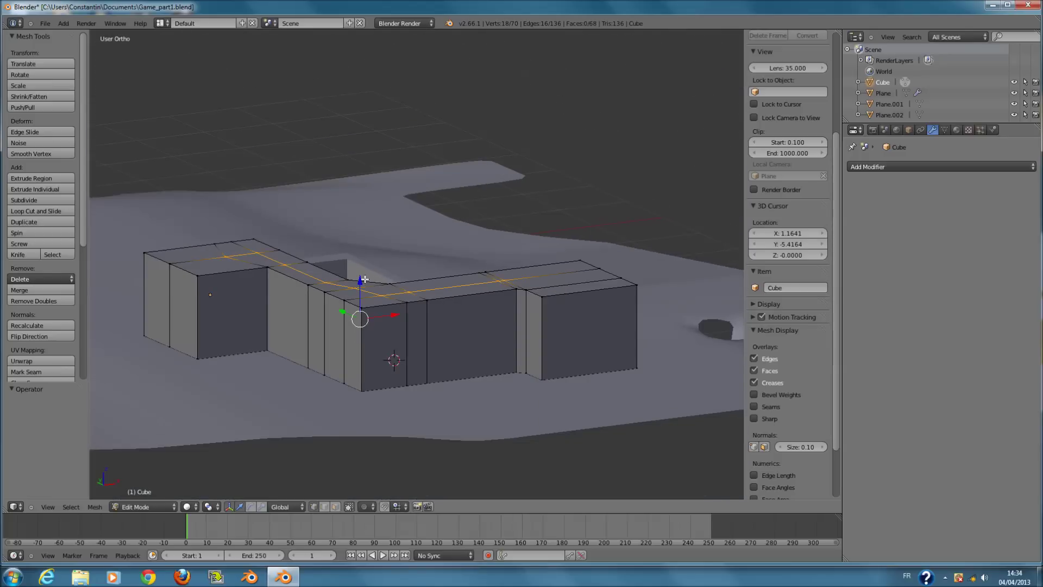
drag(365, 279, 363, 253)
middle_drag(363, 253, 328, 299)
key(KP_7)
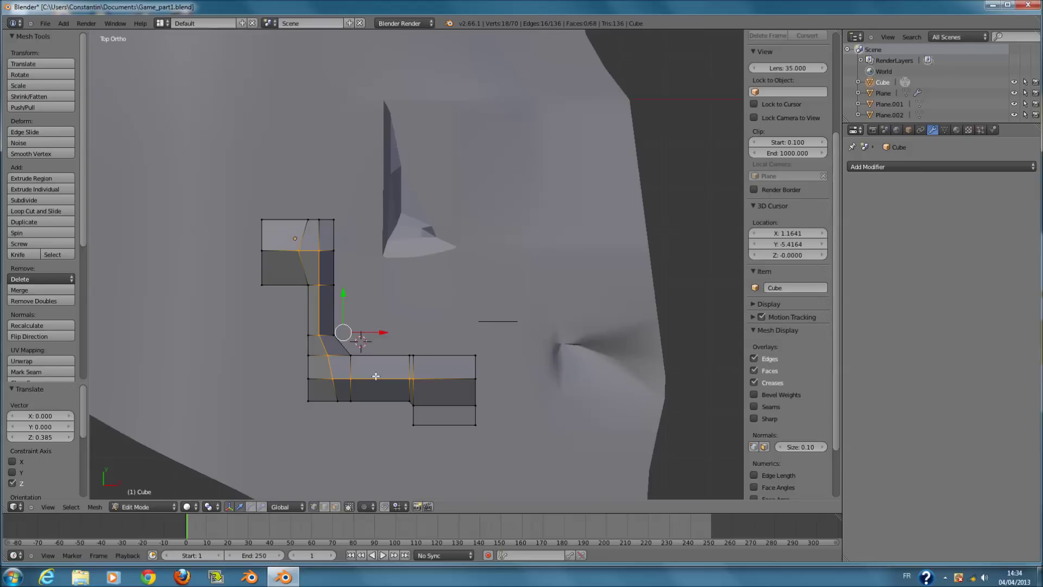
Switch to front view and undo the raising of the centre line.
shift+scroll(373, 374, down, 2)
scroll(372, 372, up, 2)
key(KP_1)
scroll(287, 285, up, 4)
scroll(288, 285, down, 2)
key(ctrl+z)
Deselect the centre line's bottom vertices and raise the remaining top vertices along Z to form a roof ridge.
key(c)
scroll(175, 334, down, 7)
middle_click(175, 339)
middle_drag(185, 341, 487, 355)
right_click(491, 361)
key(z)
key(z)
drag(264, 200, 264, 189)
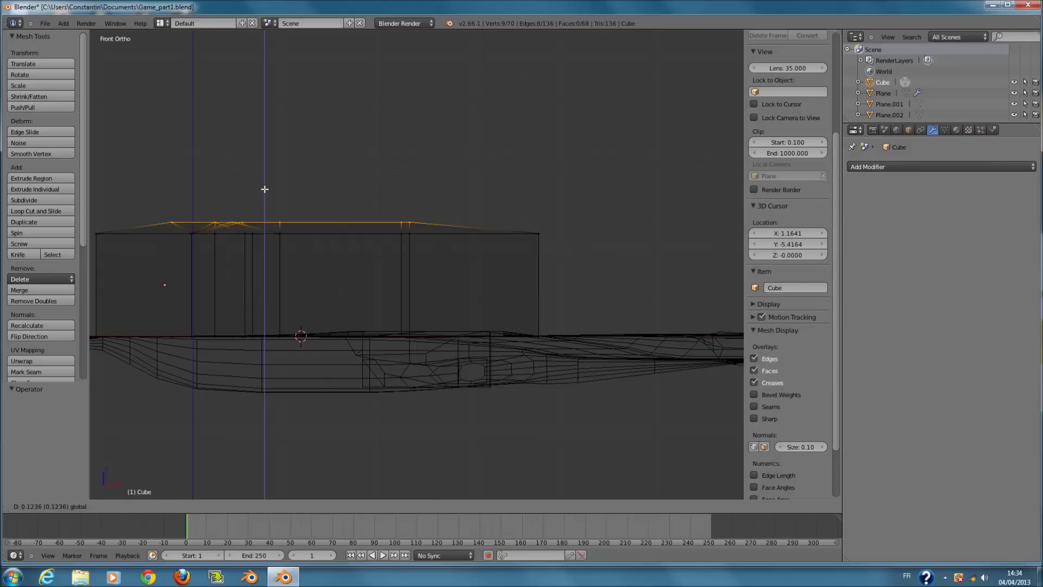
click(265, 168)
Select all the Cube's upper vertices, including the ridge and roof edges, and lower them by 0.388 along Z.
ctrl+scroll(303, 182, down, 2)
key(c)
scroll(223, 202, up, 2)
drag(216, 194, 607, 223)
right_click(608, 224)
drag(389, 184, 397, 221)
key(z)
ctrl+scroll(523, 345, up, 6)
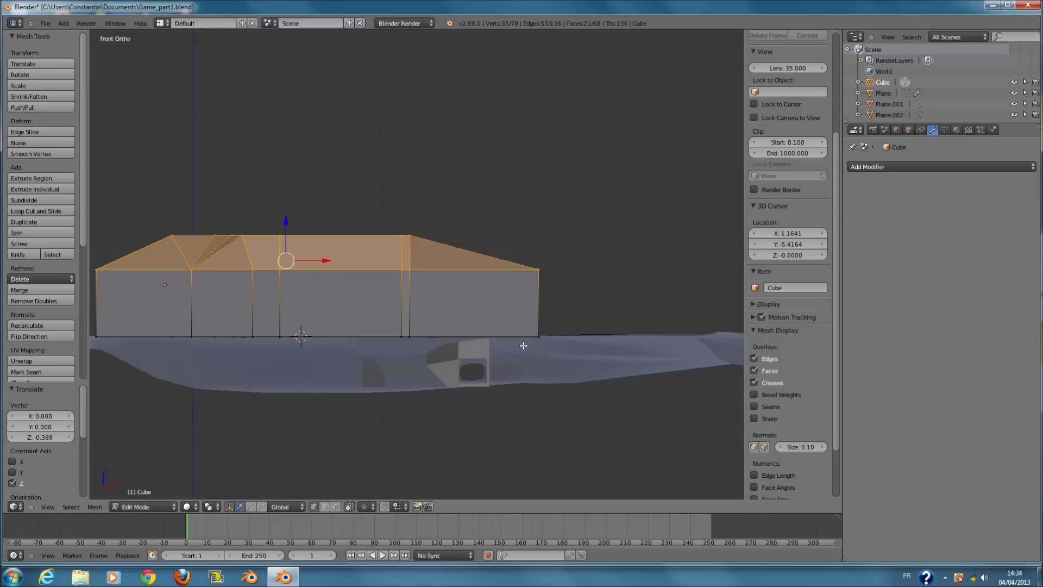
Return to object mode, select the recessed object beneath the Cube together with the Cube, and save over the existing file.
key(z)
scroll(466, 354, up, 5)
scroll(422, 385, down, 1)
shift+scroll(422, 384, down, 6)
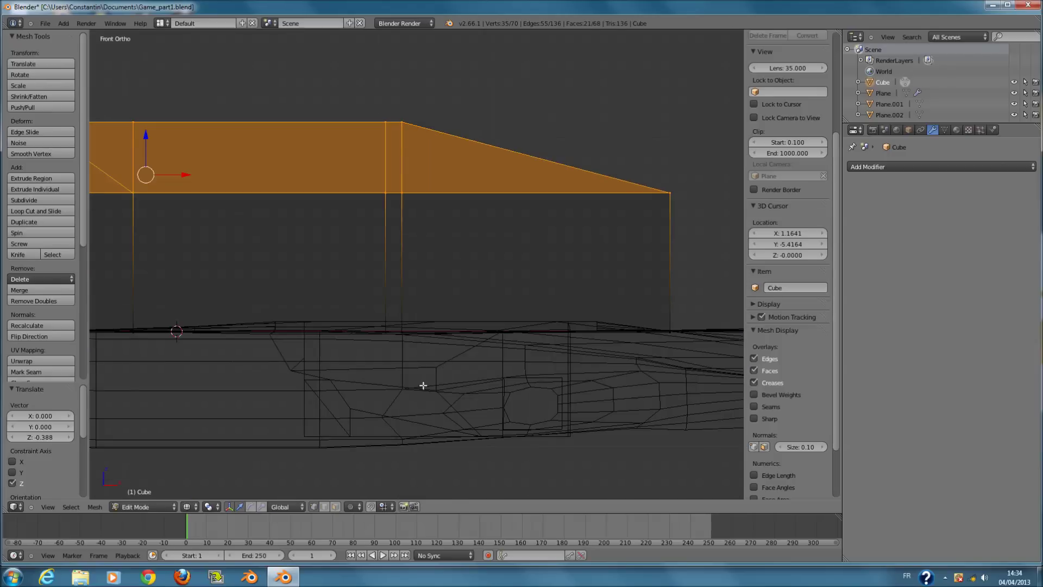
key(Tab)
key(z)
key(z)
right_click(318, 382)
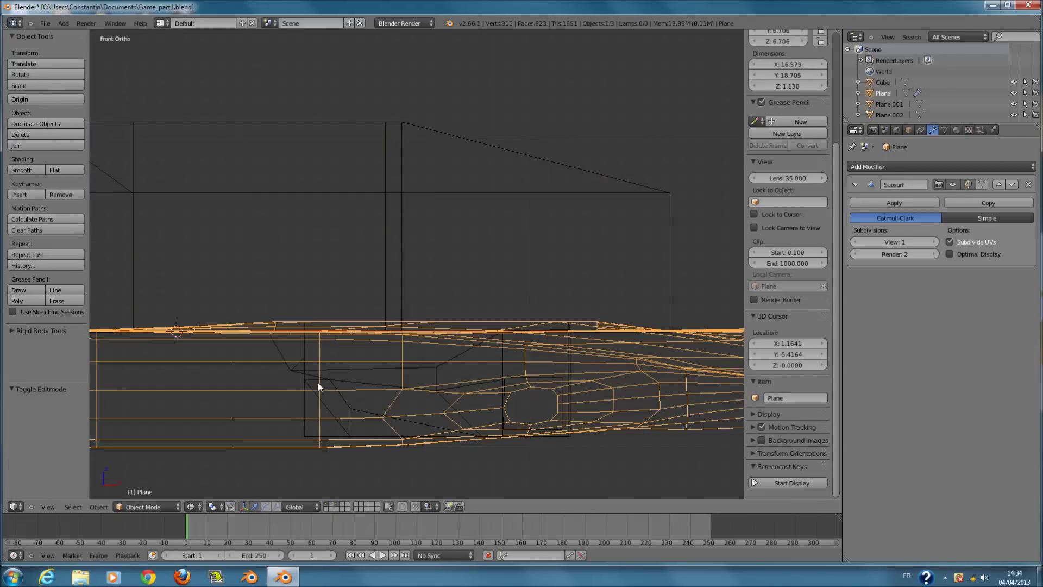
right_click(317, 383)
shift+right_click(409, 216)
scroll(408, 234, down, 1)
ctrl+scroll(396, 354, down, 3)
scroll(348, 261, down, 2)
ctrl+scroll(315, 261, down, 4)
ctrl+scroll(409, 264, down, 3)
key(ctrl+s)
click(408, 265)
Reopen the Cube's mesh for editing and add a vertical loop cut around the middle of its right block.
shift+scroll(544, 315, up, 3)
scroll(448, 330, up, 2)
key(z)
key(Tab)
scroll(430, 286, down, 1)
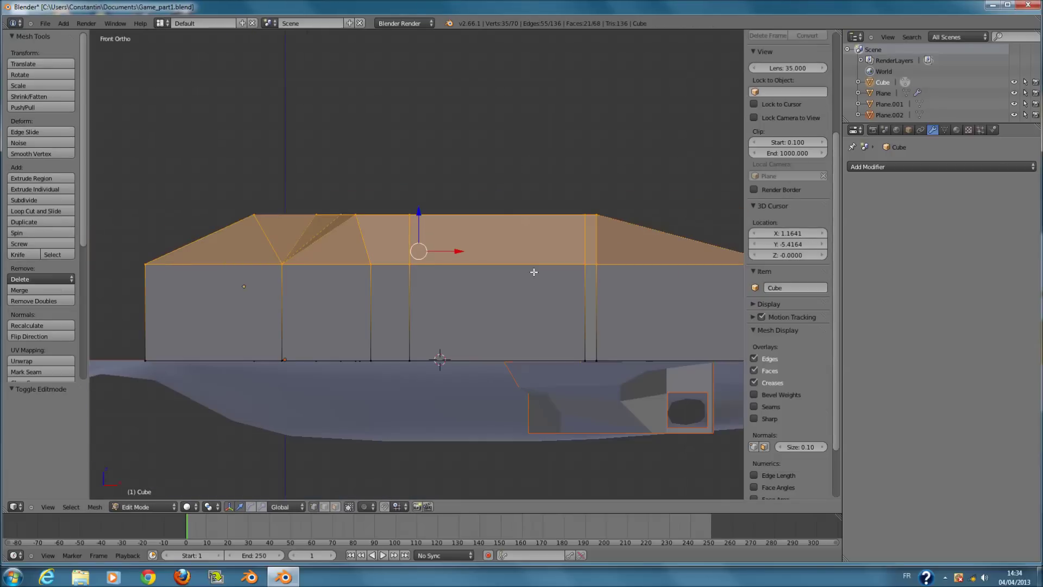
key(a)
key(ctrl+r)
click(650, 234)
click(652, 234)
ctrl+scroll(598, 271, down, 3)
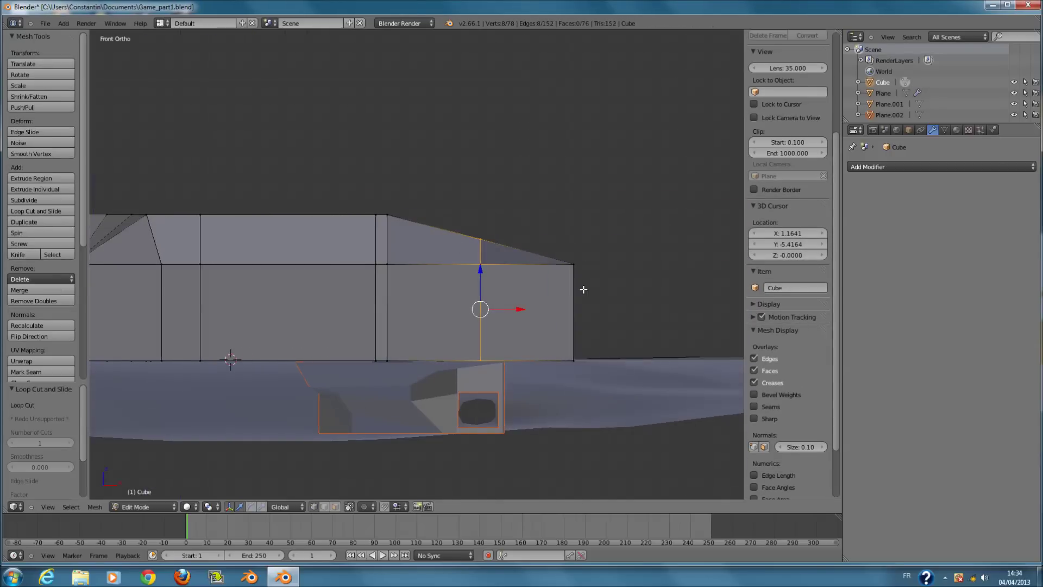
Select the right block's new loop in wireframe and move it about 0.6 along X, close to the block's outer end.
key(a)
key(z)
key(Tab)
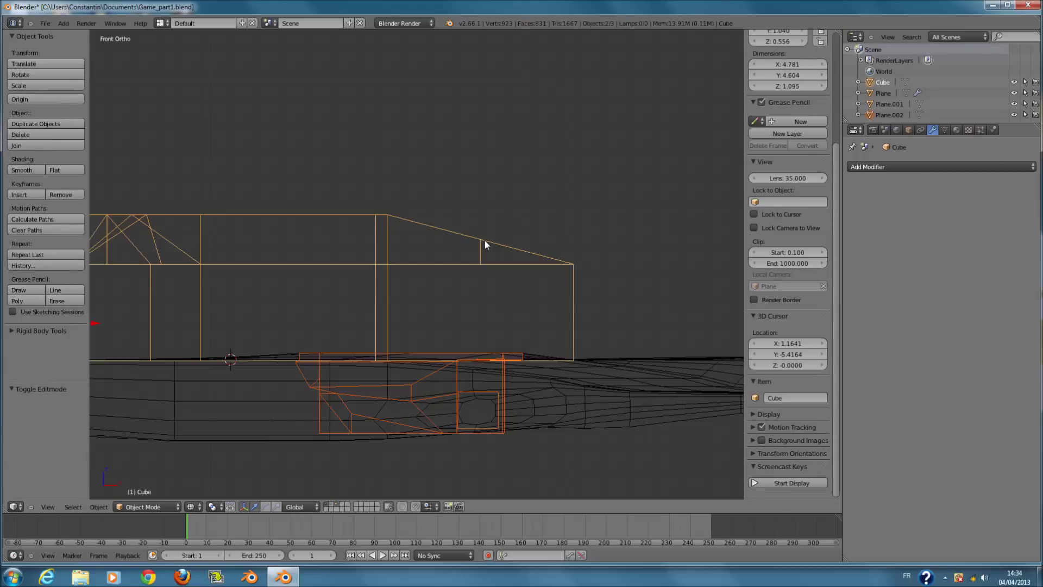
key(Tab)
key(a)
key(c)
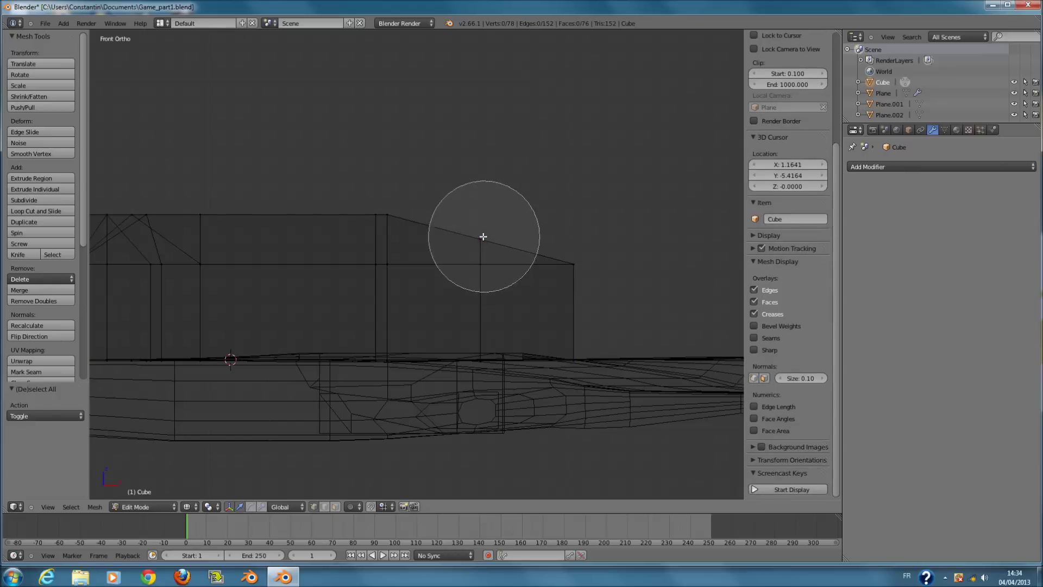
drag(482, 230, 492, 323)
right_click(491, 323)
key(g)
key(x)
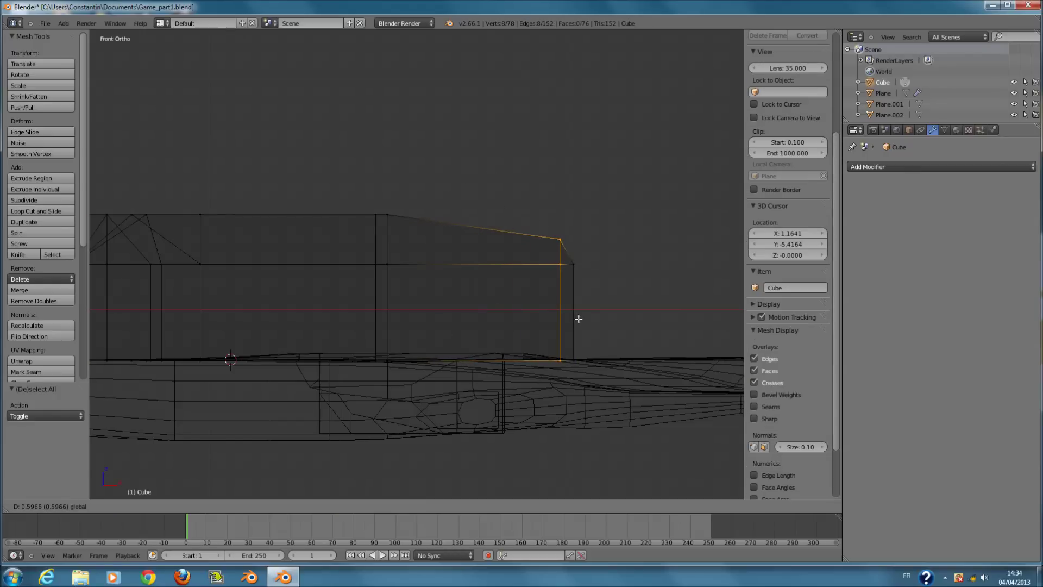
click(578, 319)
Deselect everything and add a vertical loop cut around the Cube's left block.
key(z)
scroll(442, 303, down, 1)
ctrl+scroll(442, 303, down, 6)
ctrl+scroll(337, 300, down, 6)
key(z)
key(a)
key(ctrl+r)
click(275, 240)
click(272, 240)
Straighten the left block's new loop by scaling to 0 along X and move it close to the block's outer end.
key(s)
key(x)
key(0)
key(Return)
drag(307, 301, 266, 303)
Return to object mode, check the roof shape from several angles, and save the file over the existing one.
key(z)
scroll(480, 336, down, 2)
mouse_move(403, 301)
middle_down()
mouse_move(479, 336)
mouse_move(525, 318)
mouse_move(387, 297)
mouse_move(438, 328)
mouse_move(304, 307)
mouse_move(296, 333)
middle_up()
key(Tab)
key(ctrl+s)
scroll(461, 308, up, 5)
key(ctrl+s)
click(461, 308)
scroll(466, 311, down, 1)
scroll(451, 294, down, 4)
key(z)
key(ctrl+s)
click(387, 297)
Reopen the Cube's mesh for editing in front view with wireframe display and switch to face selection mode.
key(z)
scroll(413, 305, up, 2)
key(KP_1)
key(Tab)
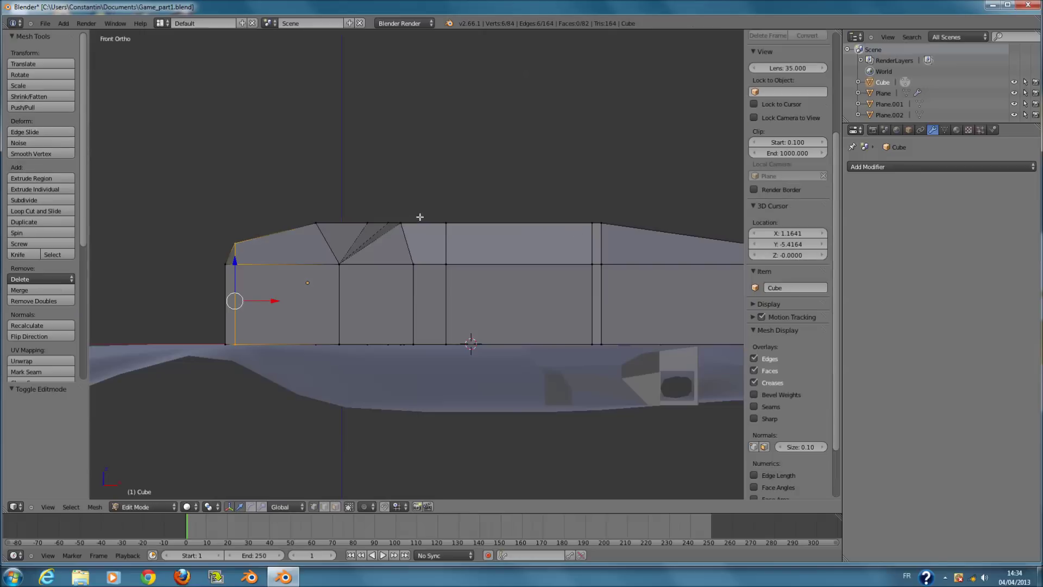
key(z)
click(334, 506)
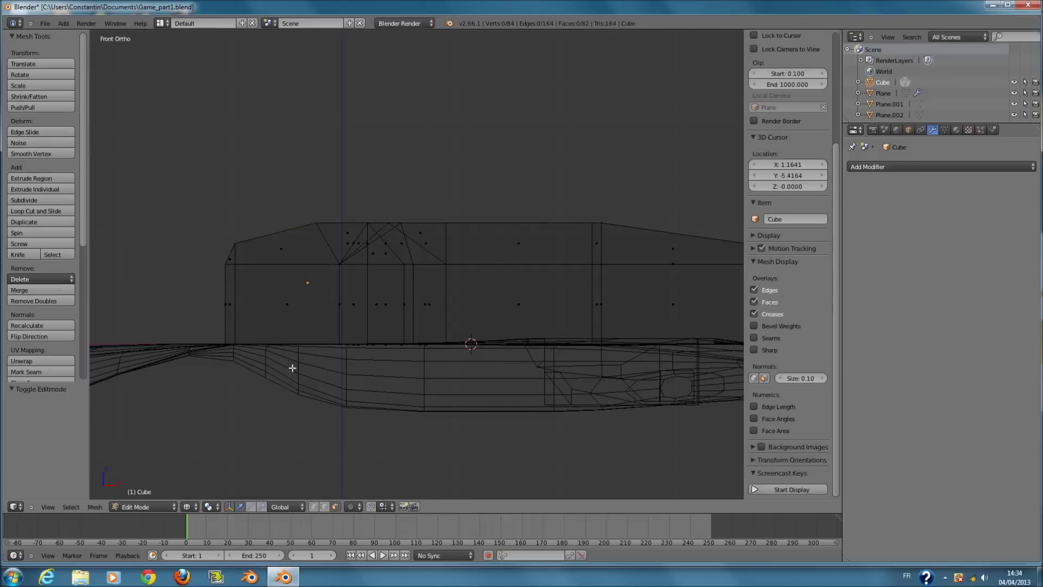
Circle-select the Cube's wall faces in front view using face selection mode and hide them.
key(a)
key(a)
scroll(249, 320, down, 1)
ctrl+scroll(249, 328, up, 3)
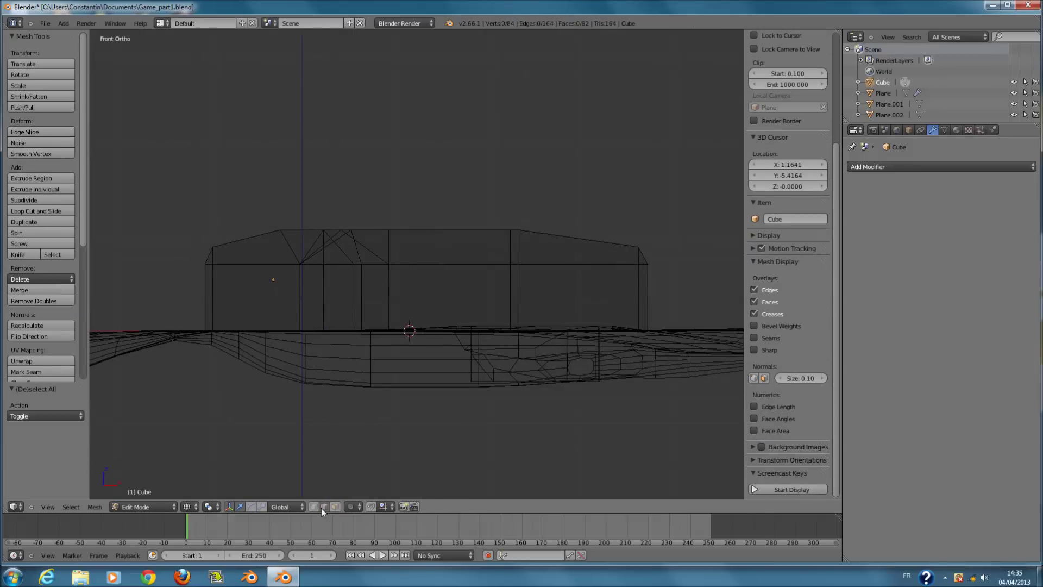
key(c)
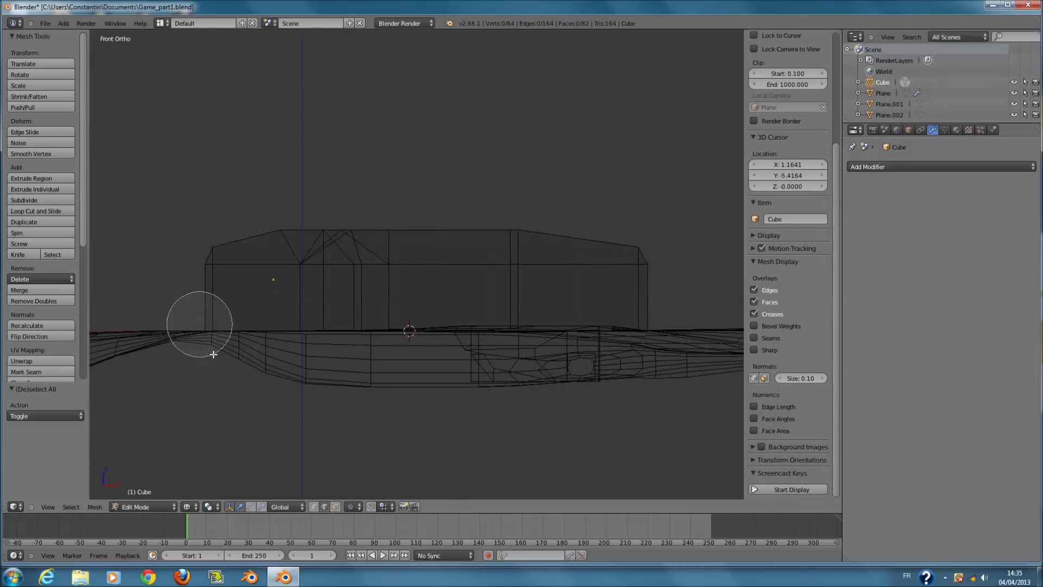
drag(187, 313, 659, 298)
key(Escape)
click(335, 506)
key(c)
drag(187, 302, 646, 314)
key(Escape)
key(h)
mouse_move(551, 331)
middle_down()
mouse_move(521, 263)
mouse_move(432, 323)
mouse_move(418, 361)
mouse_move(456, 354)
middle_up()
key(z)
key(z)
key(c)
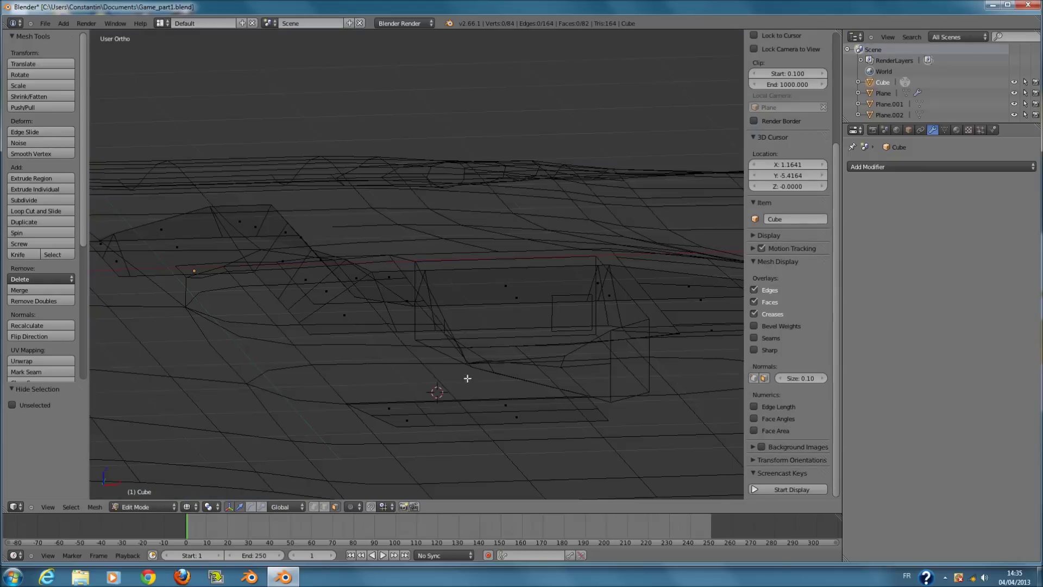
drag(442, 418, 530, 416)
key(Escape)
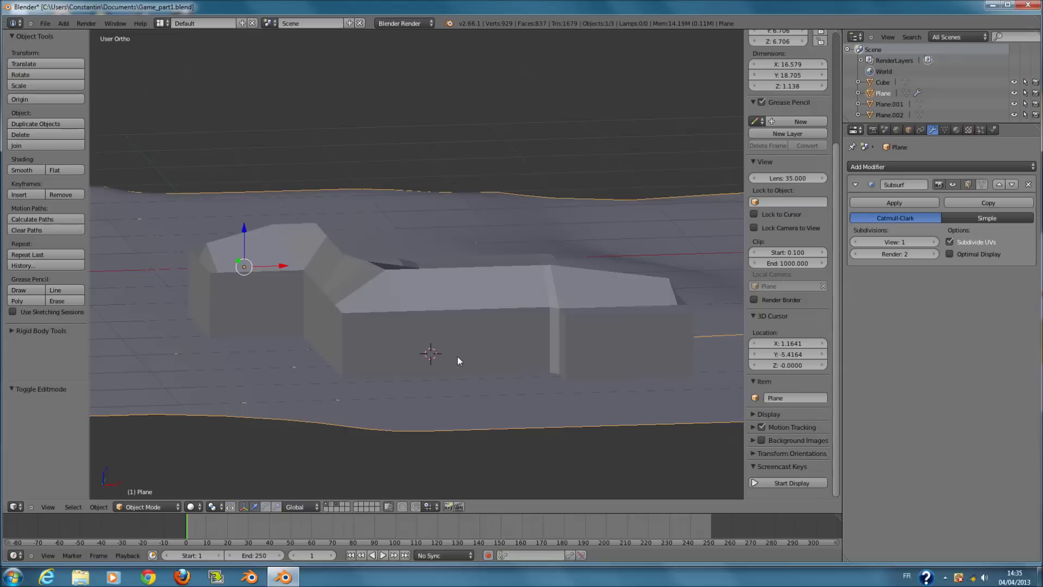
key(Tab)
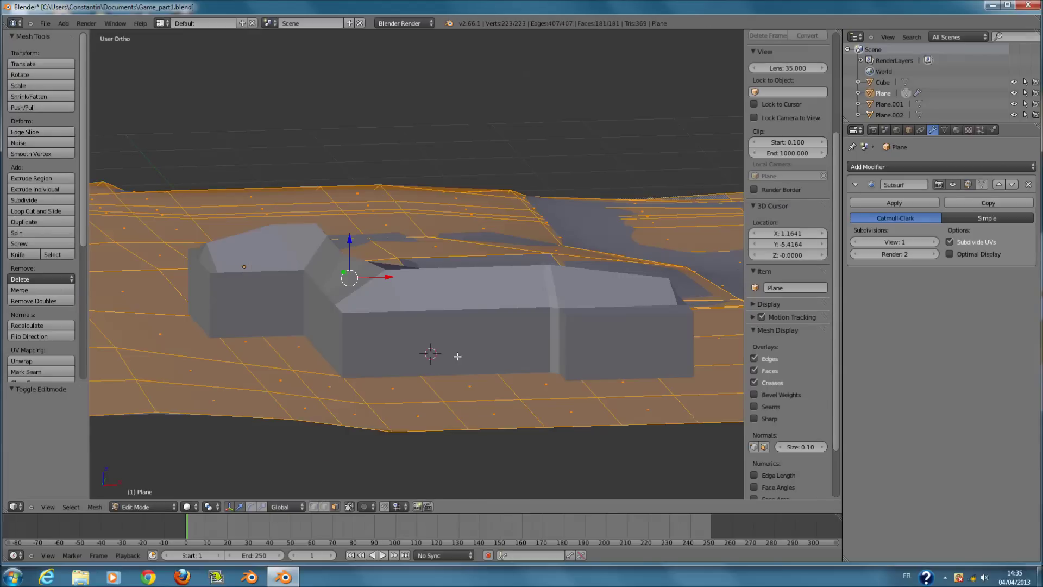
scroll(456, 357, up, 1)
key(Tab)
right_click(442, 328)
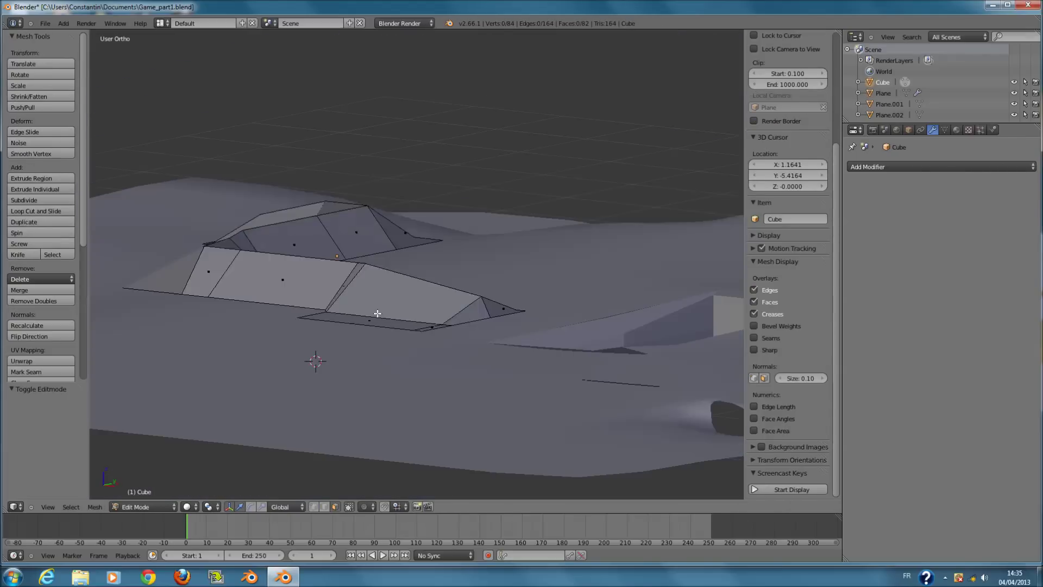
Select the terrain Plane in object mode and move it to the first layer of the lower row.
right_click(540, 401)
key(ctrl+1)
scroll(540, 396, down, 1)
key(m)
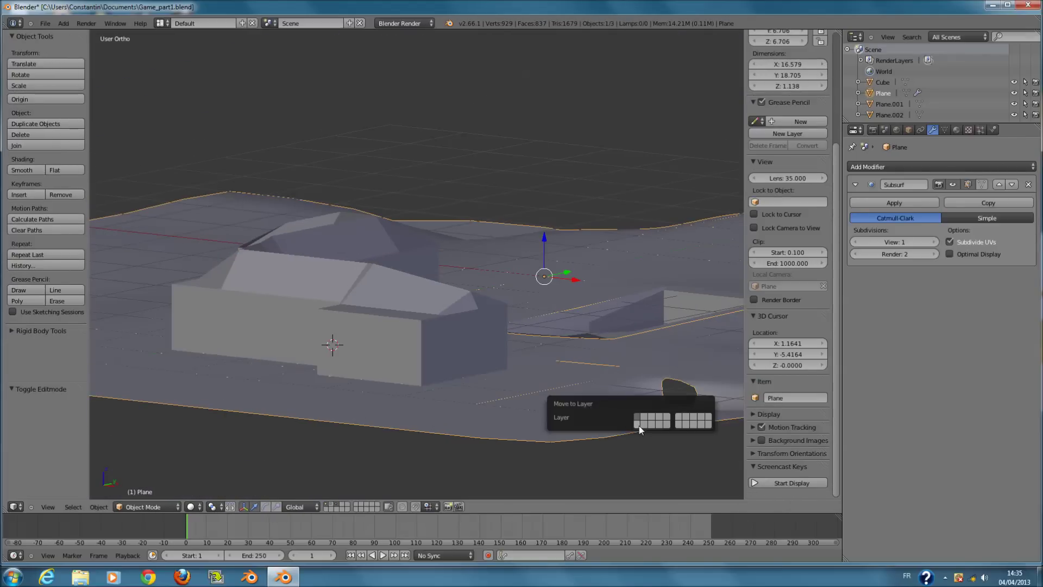
click(637, 426)
Reopen the Cube's mesh in bottom view and fill the narrow underside strip at the left block's outer end.
scroll(413, 332, up, 2)
middle_drag(409, 328, 472, 174)
right_click(421, 182)
key(Tab)
scroll(207, 360, up, 1)
middle_drag(209, 405, 187, 257)
key(ctrl+KP_7)
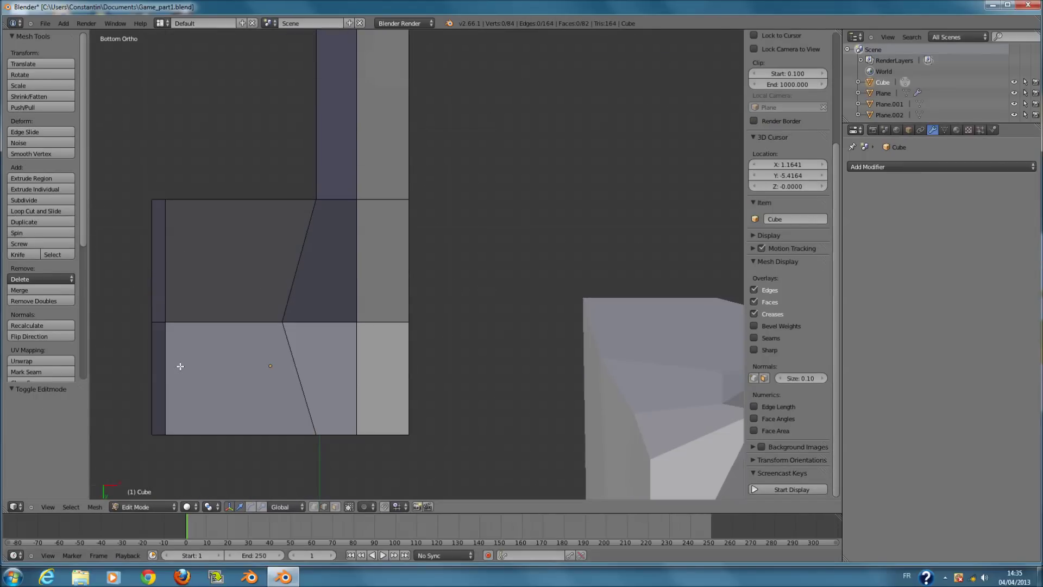
right_click(150, 384)
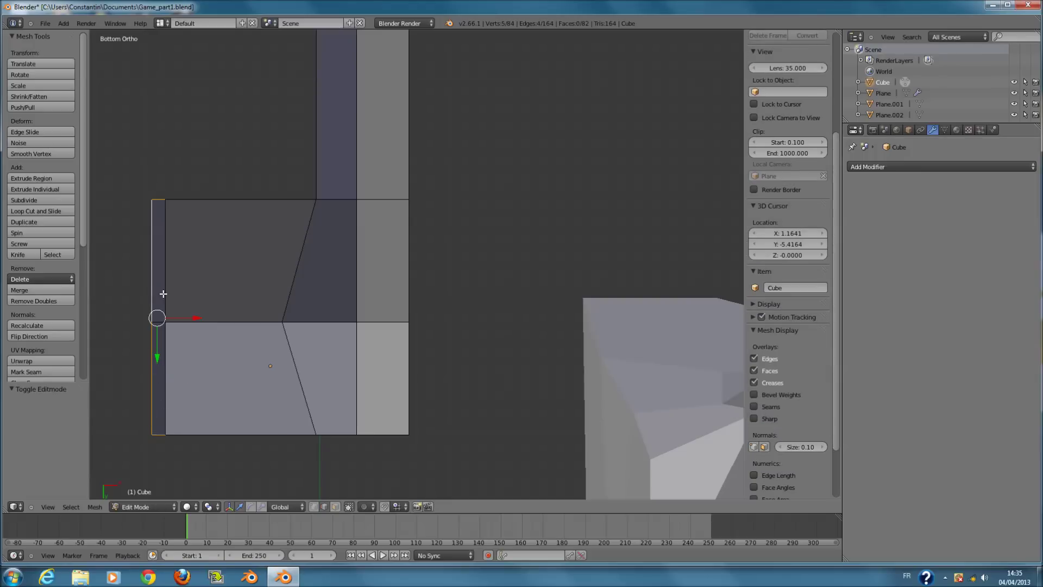
key(f)
Try to fill the rest of the left block's underside section by section between opposite edges.
right_click(209, 204)
key(f)
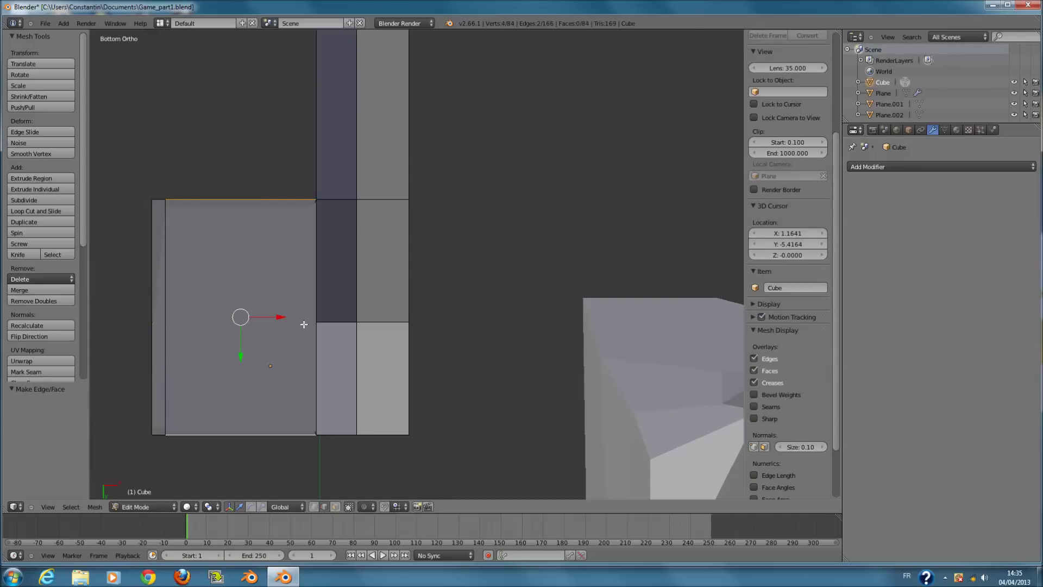
right_click(347, 201)
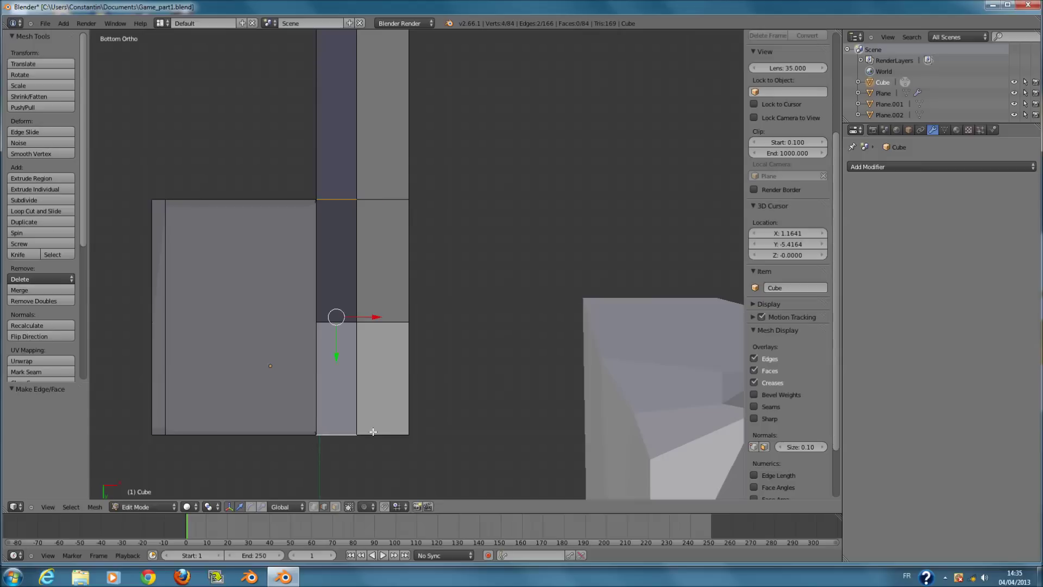
key(f)
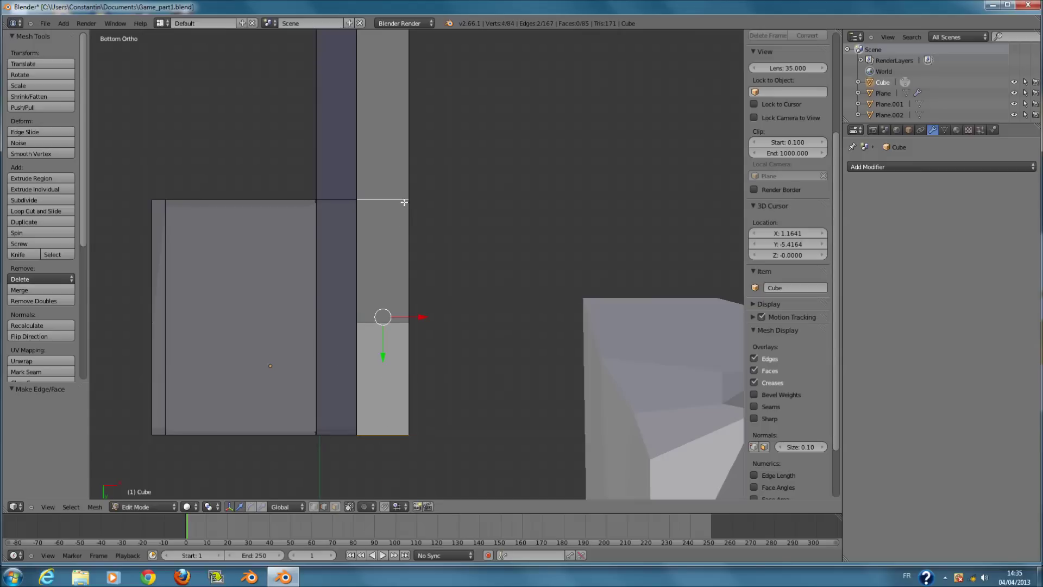
middle_drag(347, 314, 343, 412)
key(f)
middle_drag(401, 310, 434, 257)
key(ctrl+z)
key(ctrl+z)
key(ctrl+z)
key(ctrl+z)
key(ctrl+z)
key(ctrl+z)
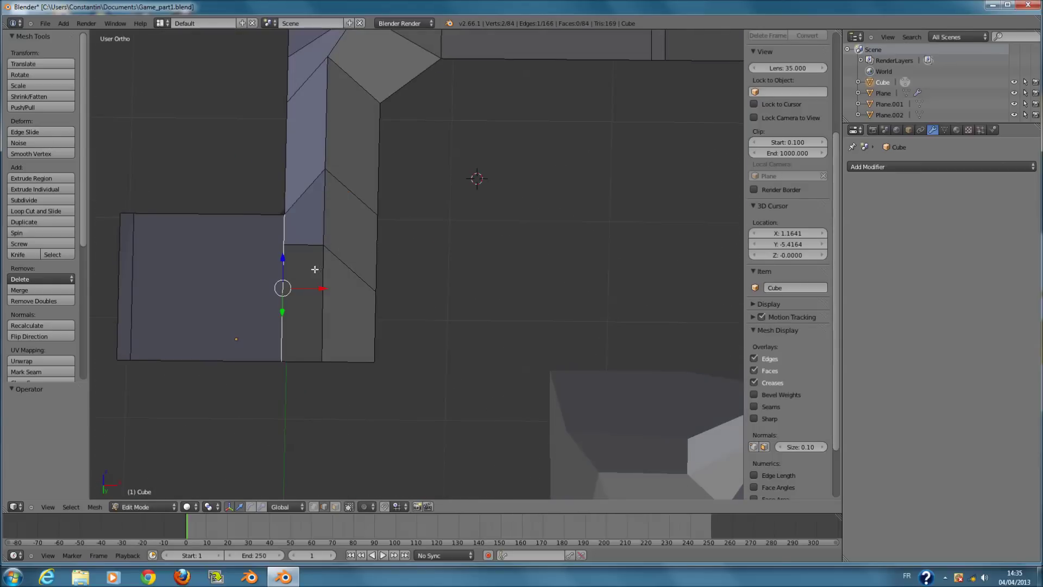
Try a loop cut across the left block's underside, then undo back to the unfilled main section.
key(a)
key(ctrl+r)
click(292, 270)
click(291, 270)
key(ctrl+z)
middle_drag(308, 269, 288, 290)
right_click(288, 289)
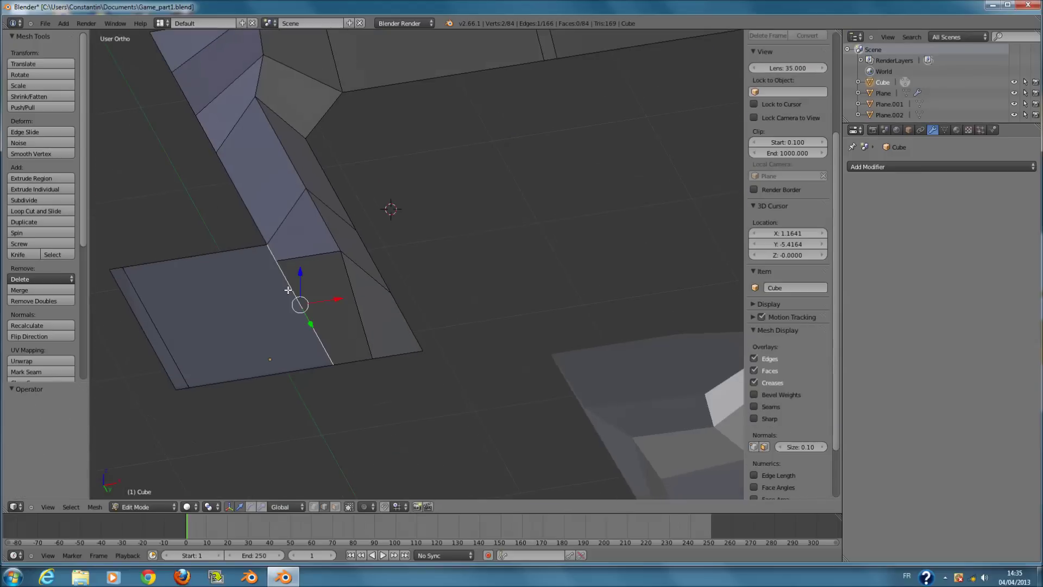
key(ctrl+z)
key(ctrl+z)
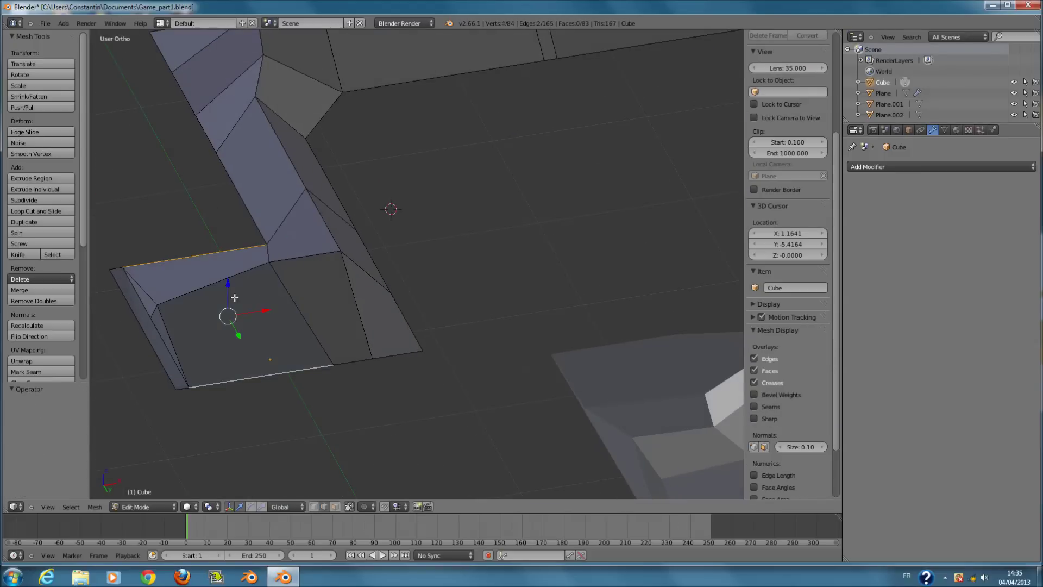
Fill the left block's main underside section with a face from its three surrounding border edges.
middle_drag(234, 298, 263, 277)
middle_drag(181, 271, 165, 296)
right_click(170, 298)
shift+right_click(227, 238)
shift+right_click(244, 377)
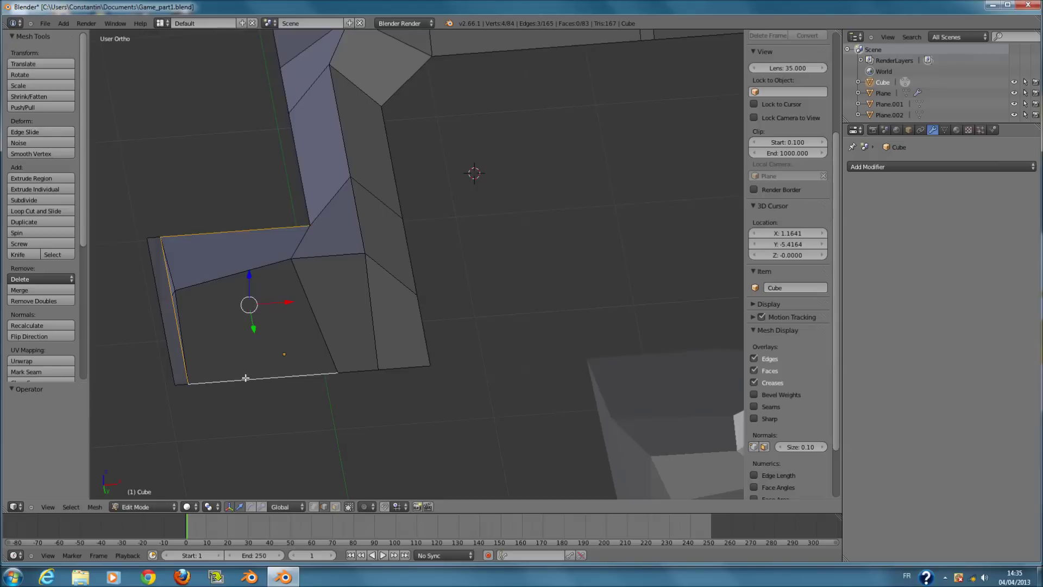
key(f)
Try to add a loop cut across the left block's new underside face.
key(a)
key(ctrl+r)
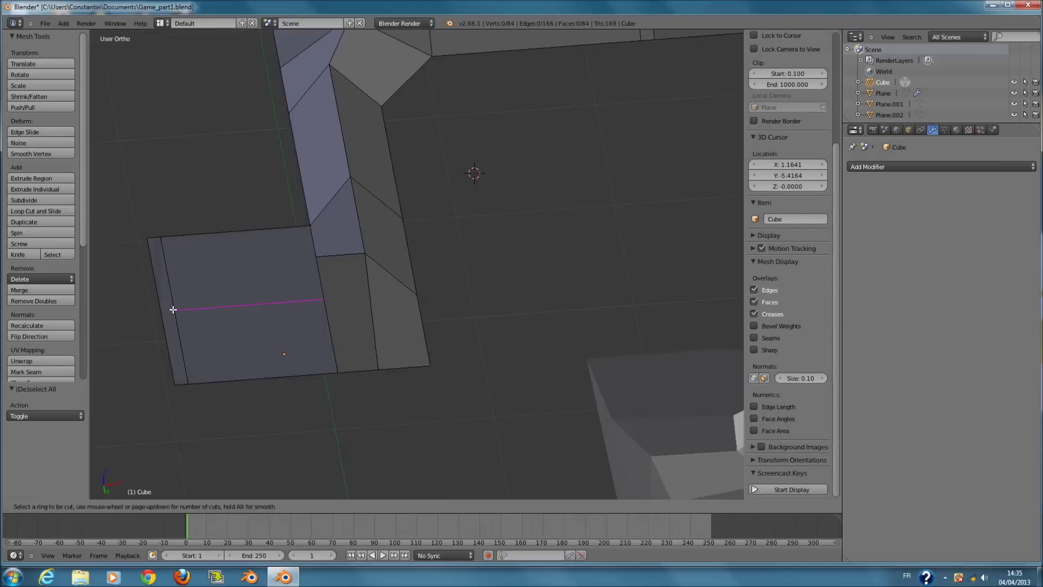
right_click(246, 292)
Fill the left block's remaining underside, spanning from the main section's inner edge to the block's inner side, with one face.
right_click(308, 268)
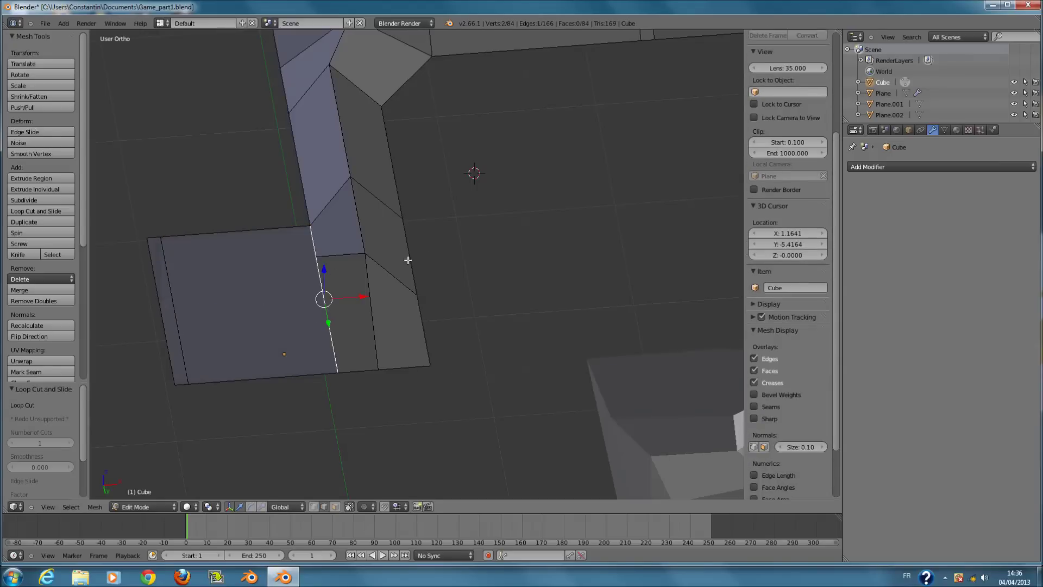
middle_drag(412, 315, 536, 311)
key(f)
middle_drag(537, 311, 452, 277)
key(ctrl+z)
scroll(473, 341, up, 2)
middle_drag(473, 340, 657, 301)
key(f)
Examine the left block's filled underside by alternating between object and edit mode.
key(Tab)
key(Tab)
key(Tab)
key(Tab)
key(Tab)
key(Tab)
middle_drag(559, 359, 402, 285)
key(Tab)
key(Tab)
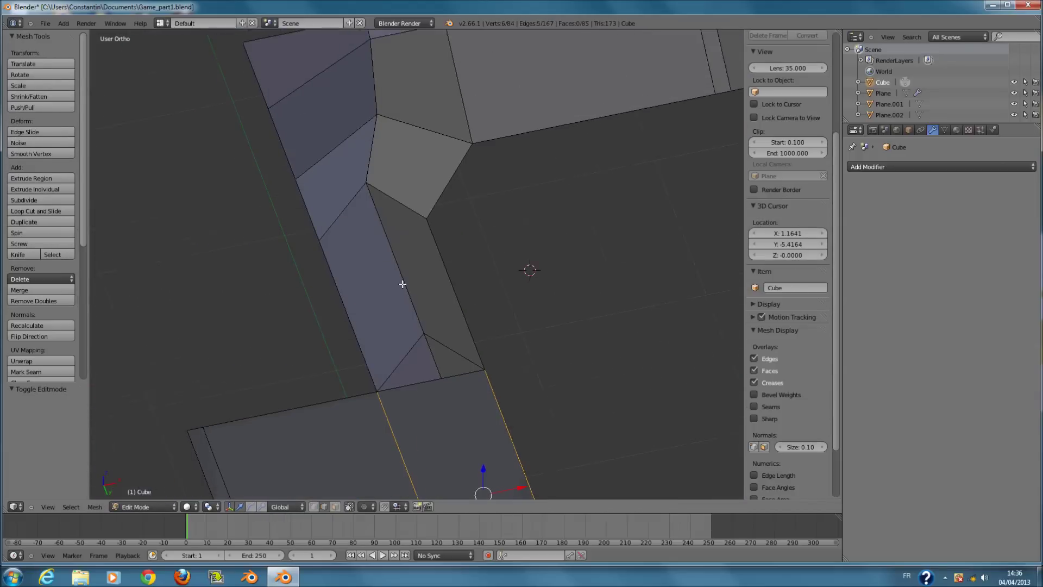
Fill the undersides of the connecting wing and the adjacent building corner with faces.
shift+right_click(354, 294)
key(f)
shift+scroll(402, 282, up, 11)
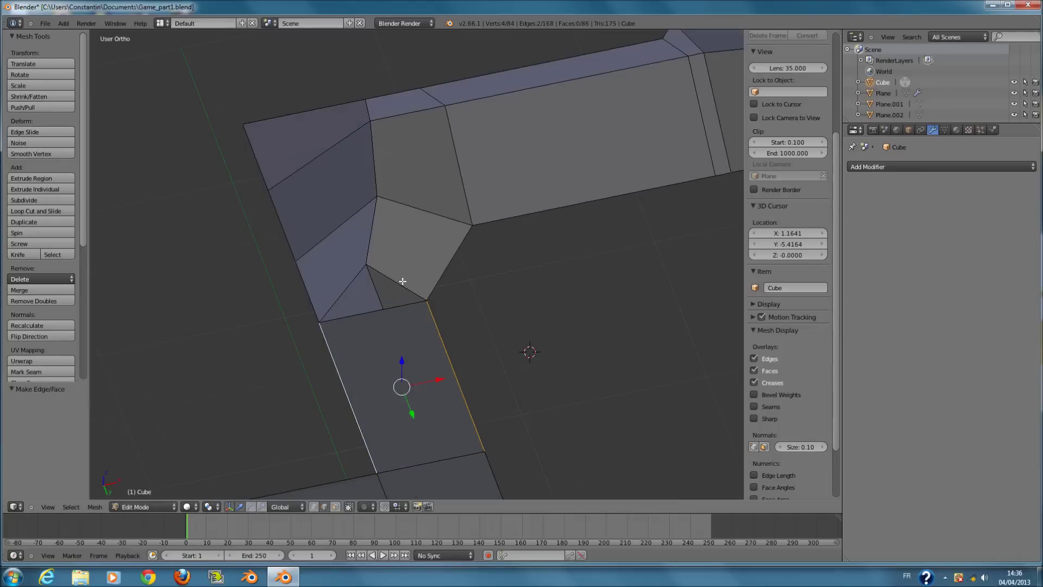
scroll(380, 295, down, 1)
middle_drag(380, 294, 403, 272)
shift+scroll(403, 272, up, 10)
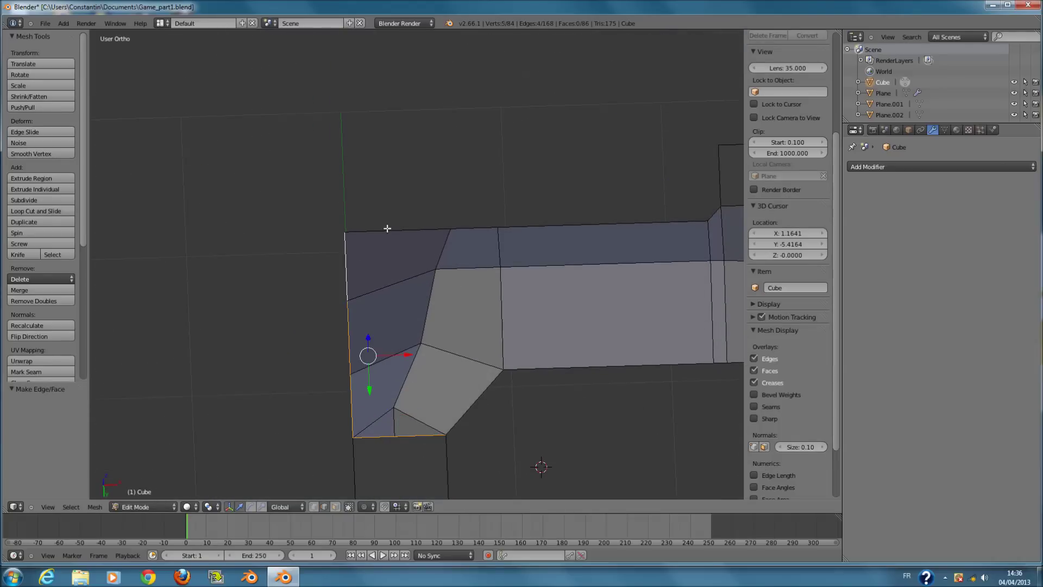
mouse_move(495, 270)
middle_down()
mouse_move(480, 319)
mouse_move(498, 271)
middle_up()
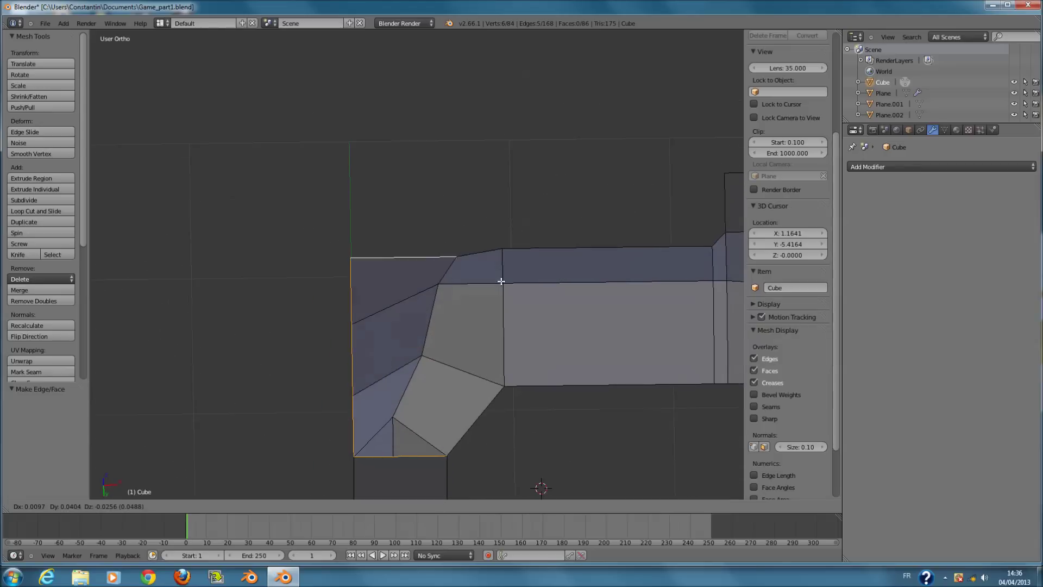
key(f)
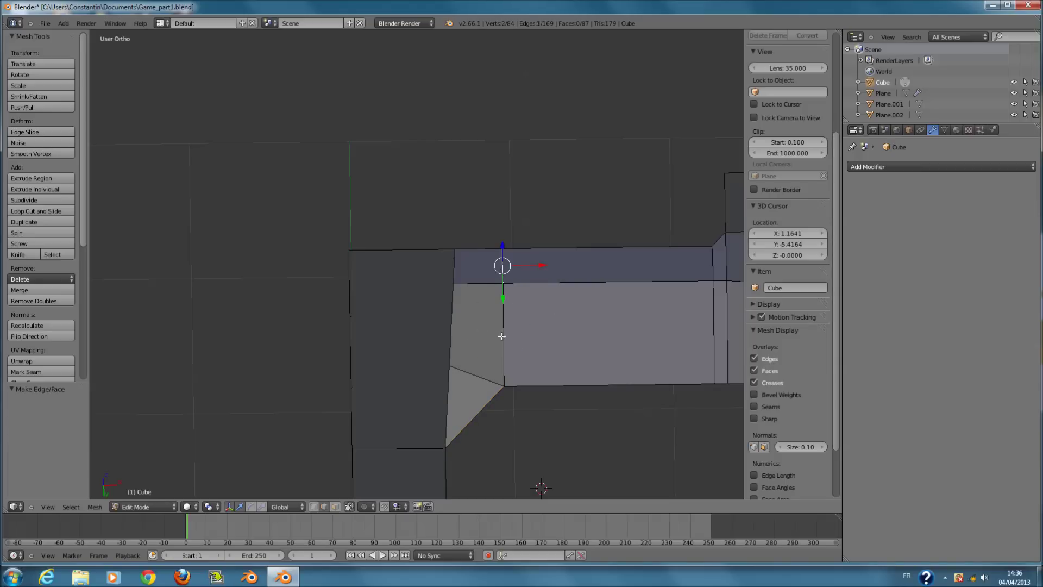
Fill the main underside opening of the block at the far end of the long wing with a face.
middle_drag(492, 262, 489, 375)
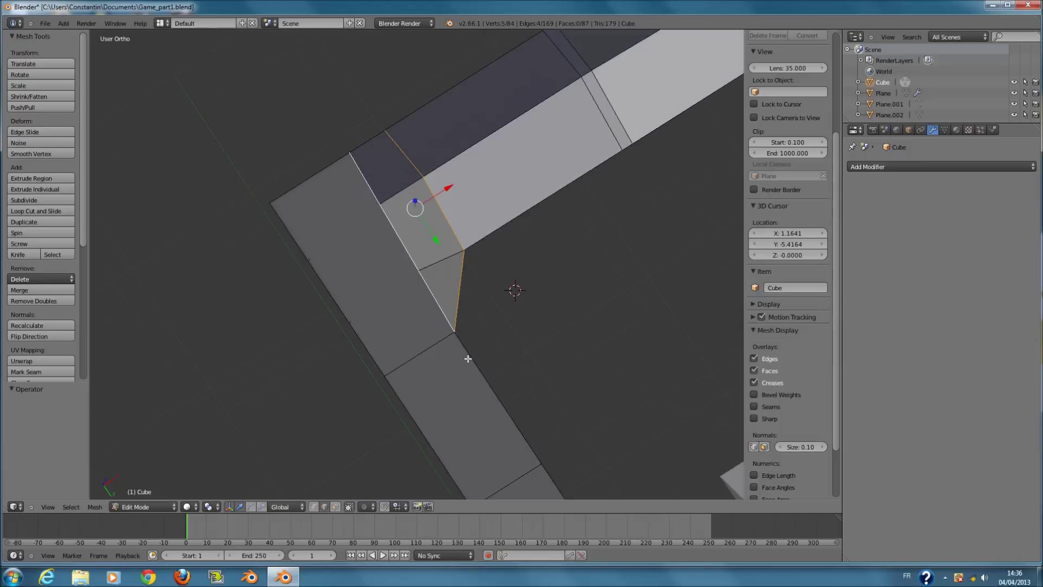
key(ctrl+KP_7)
ctrl+scroll(449, 365, up, 12)
scroll(447, 322, up, 2)
scroll(449, 321, down, 6)
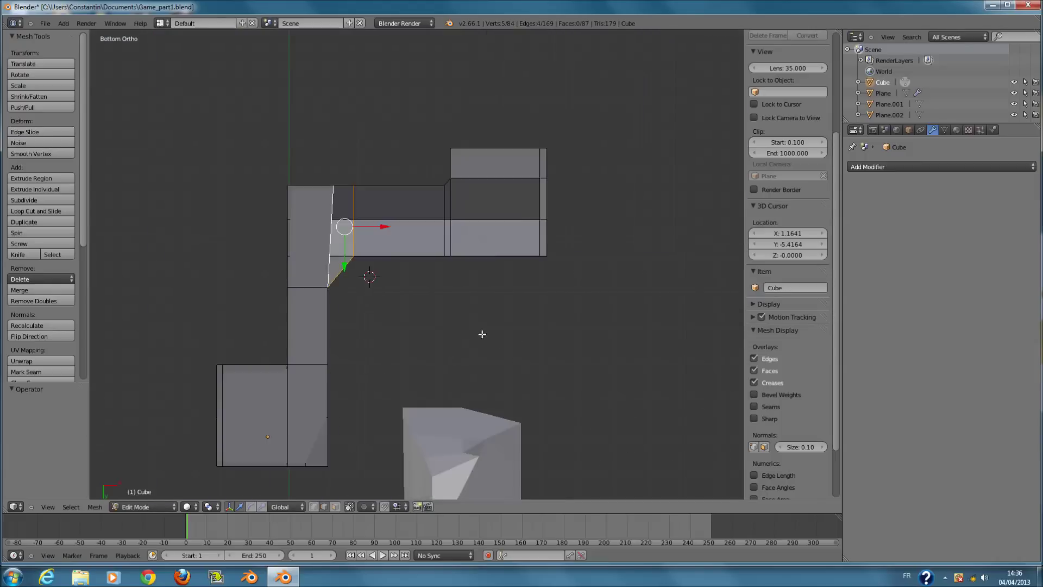
shift+scroll(481, 334, up, 8)
scroll(516, 333, up, 3)
key(a)
right_click(550, 435)
middle_drag(535, 263, 575, 422)
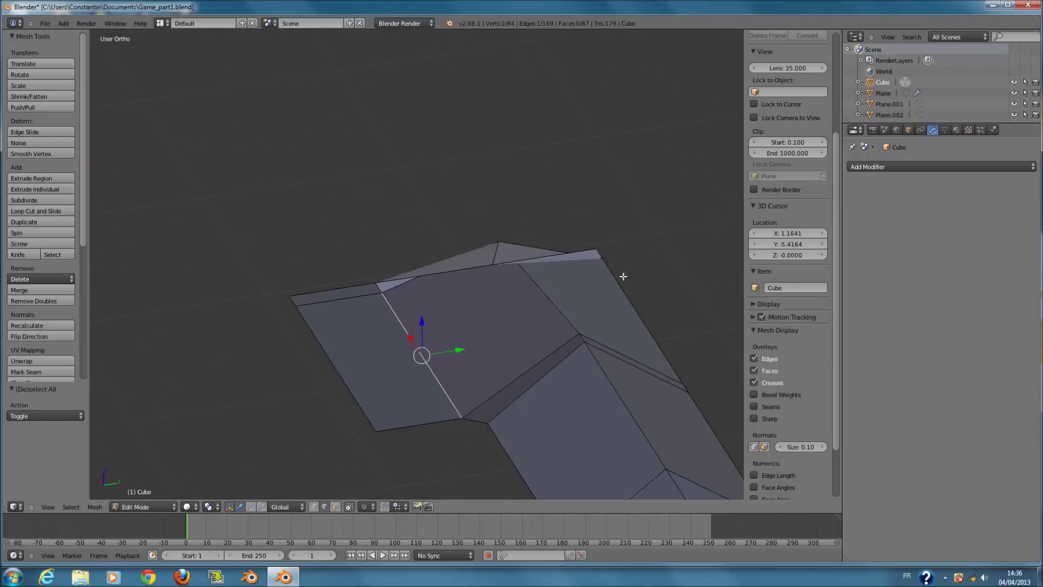
middle_drag(606, 291, 554, 269)
key(f)
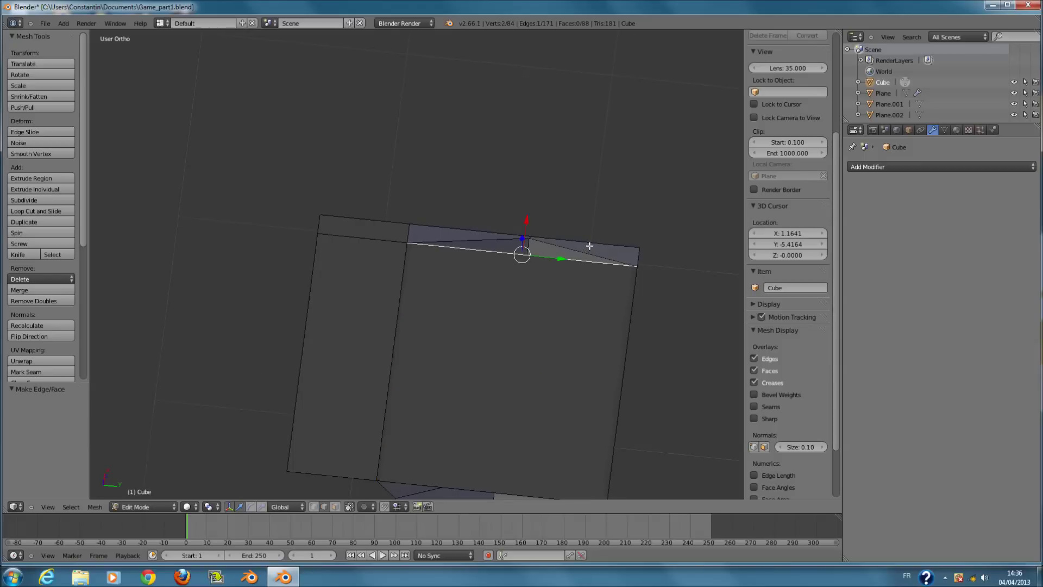
Fill the narrow underside strip at the far block's outer end.
shift+right_click(489, 229)
middle_drag(489, 230, 479, 295)
middle_drag(538, 359, 572, 331)
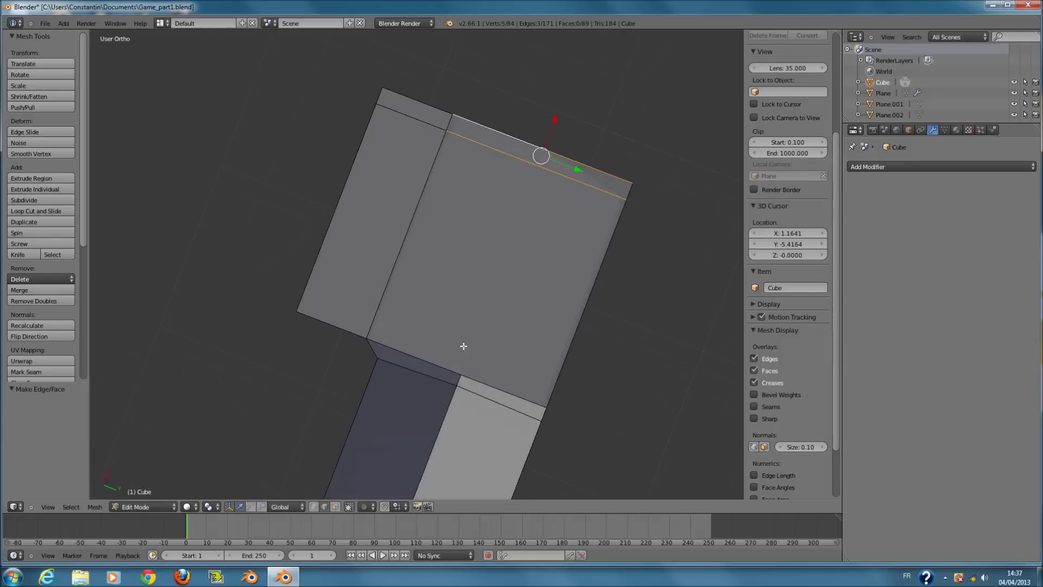
Fill the remaining underside gaps from the angled corner section along the long wing to the far block.
key(ctrl+KP_7)
scroll(421, 365, down, 1)
ctrl+scroll(422, 366, down, 9)
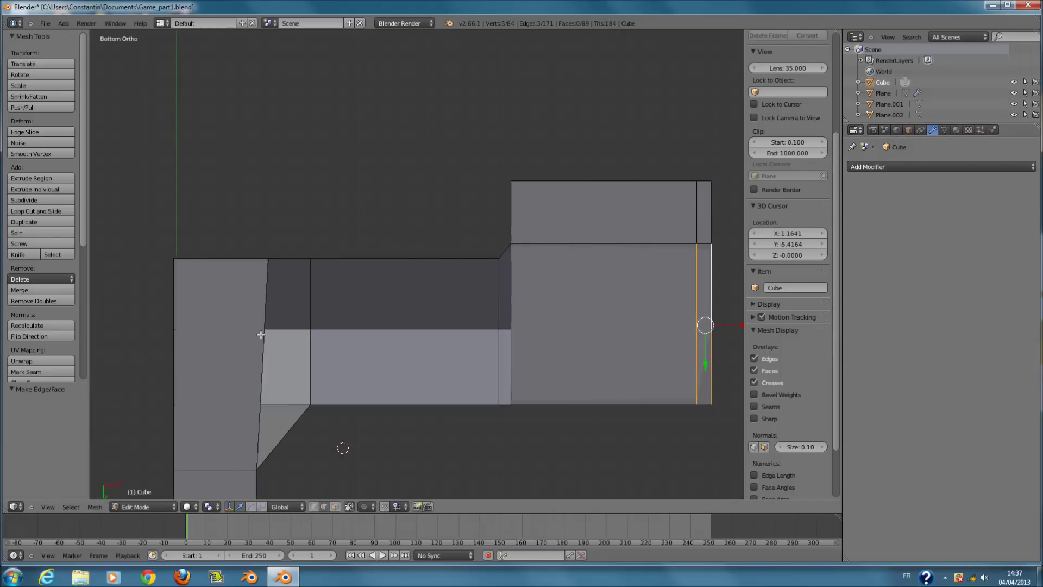
middle_drag(283, 411, 296, 470)
scroll(295, 470, down, 1)
shift+right_click(292, 402)
shift+right_click(310, 343)
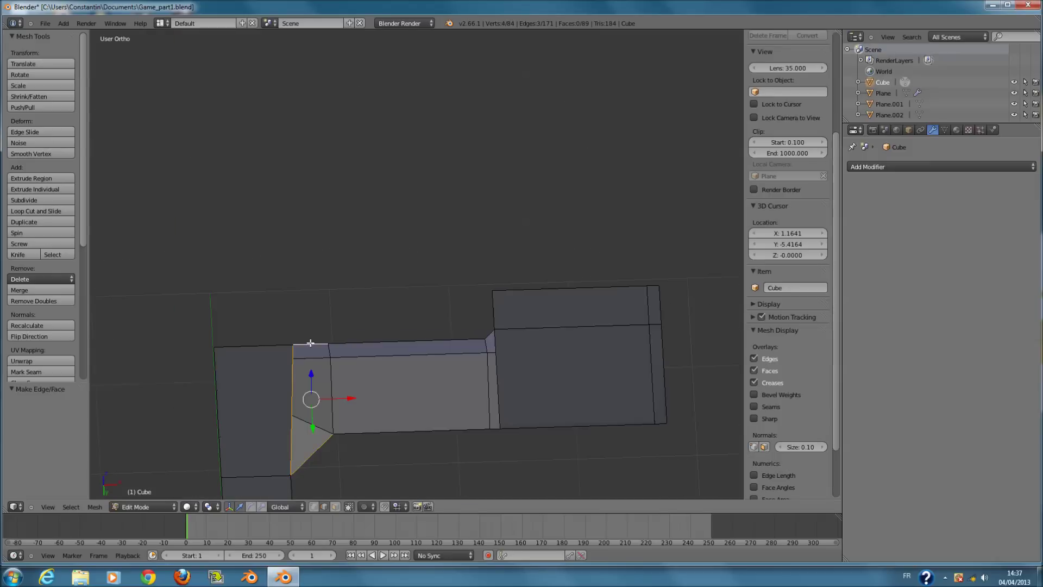
key(f)
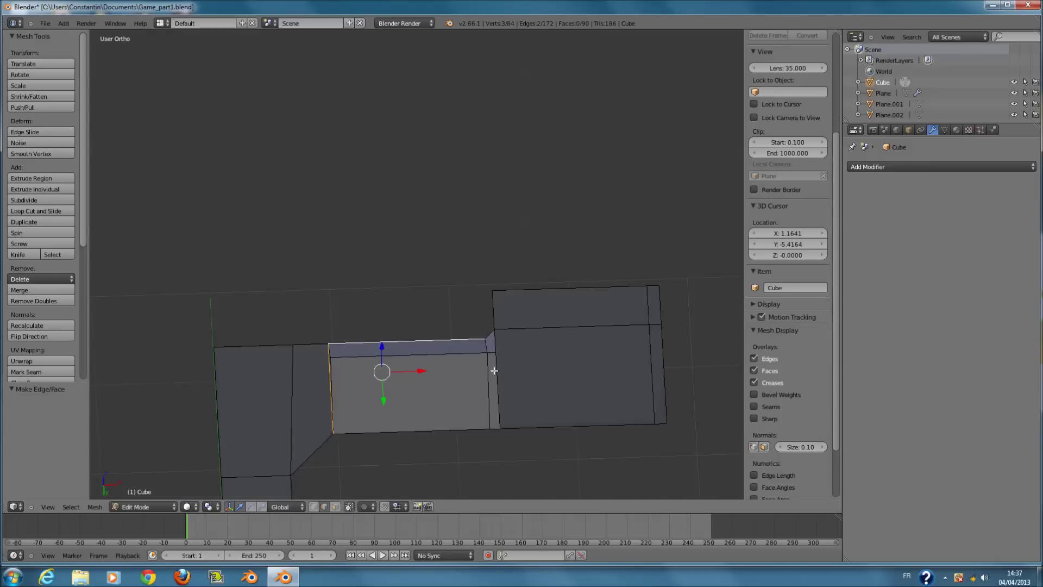
key(f)
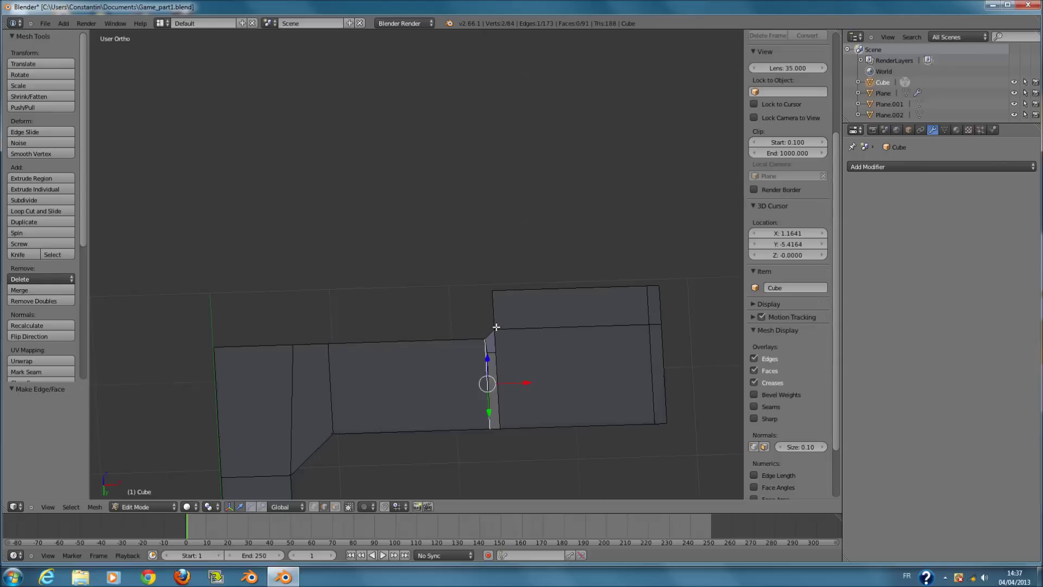
scroll(494, 430, down, 3)
Examine the building's closed underside from several angles and from the back in object mode.
middle_drag(494, 430, 467, 483)
key(Tab)
middle_drag(464, 370, 435, 440)
key(Tab)
scroll(429, 418, up, 2)
scroll(423, 402, down, 1)
middle_drag(424, 402, 458, 369)
key(Tab)
key(ctrl+KP_1)
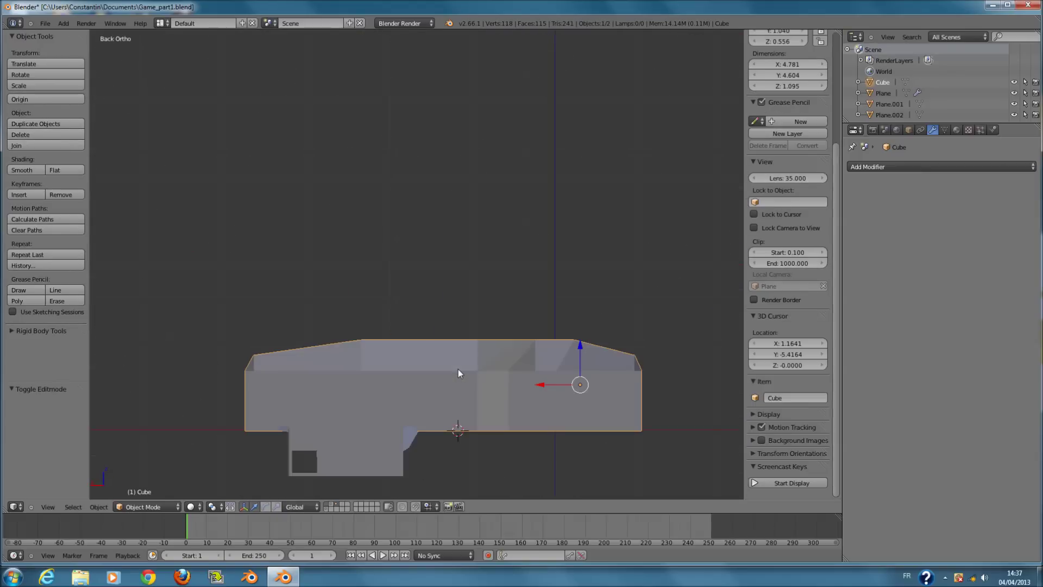
Reopen the Cube's mesh for editing in top view with wireframe display.
key(KP_7)
scroll(516, 335, up, 3)
ctrl+scroll(439, 370, down, 11)
scroll(385, 357, down, 1)
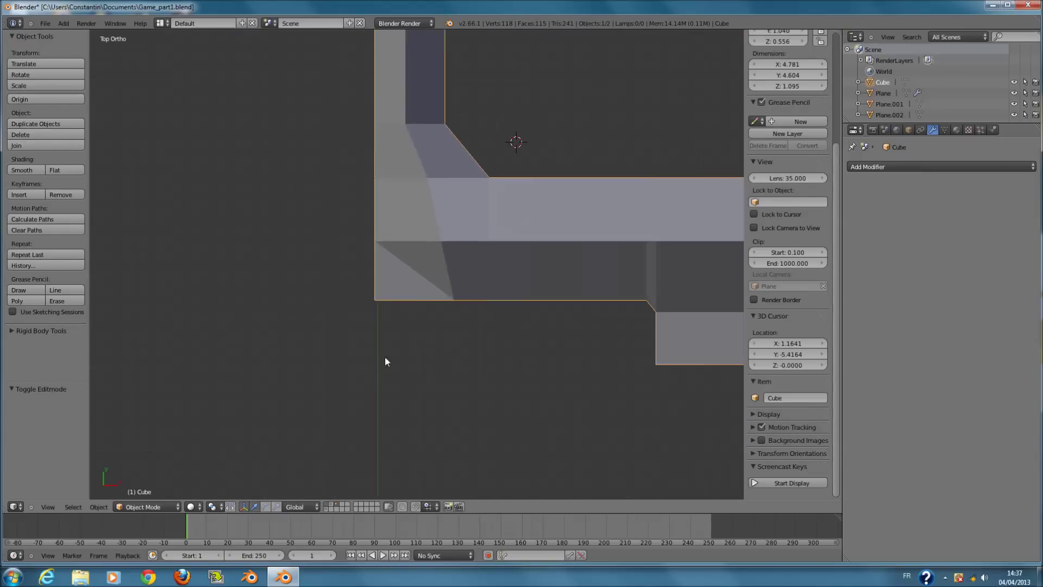
key(Tab)
scroll(386, 360, up, 1)
shift+scroll(402, 354, up, 5)
key(z)
scroll(448, 370, down, 2)
key(Tab)
scroll(523, 385, down, 3)
key(Tab)
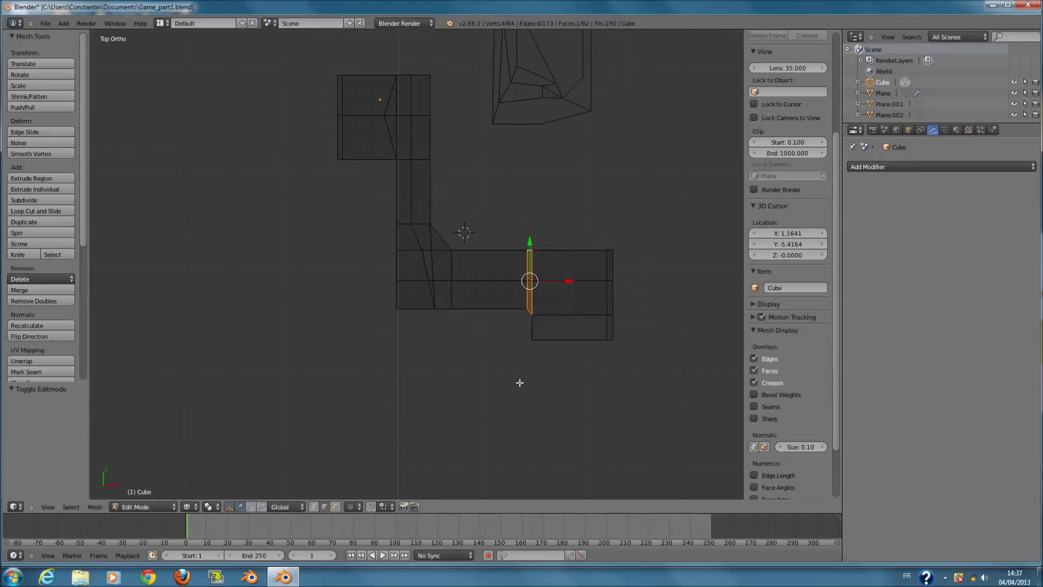
Reveal any hidden geometry in the Cube's mesh and save the scene over Game_part1.blend.
key(a)
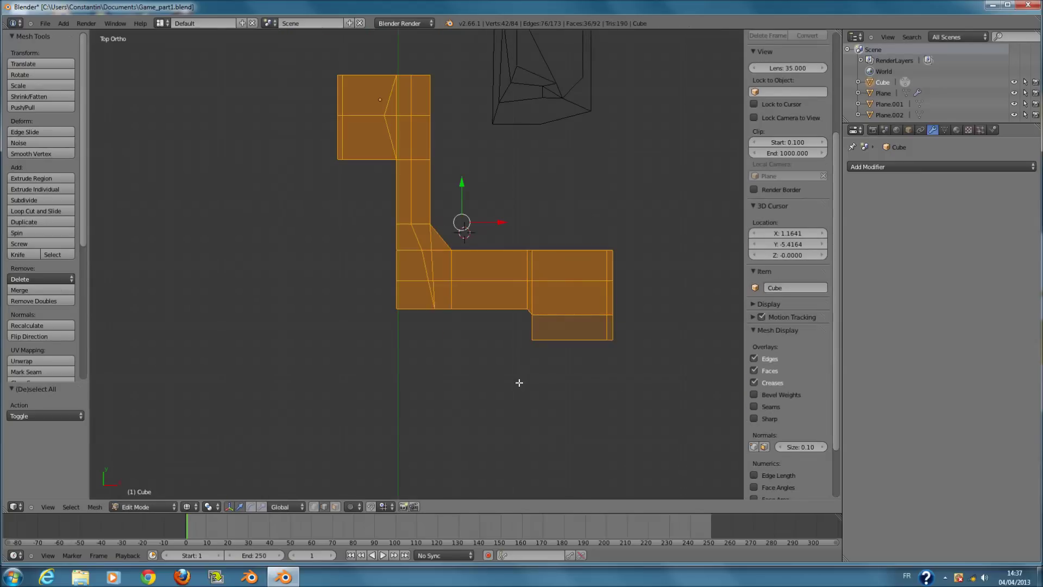
key(alt+h)
key(z)
scroll(527, 404, up, 4)
key(Tab)
mouse_move(529, 406)
middle_down()
mouse_move(500, 334)
mouse_move(490, 365)
mouse_move(434, 382)
mouse_move(436, 355)
mouse_move(399, 388)
mouse_move(375, 353)
mouse_move(312, 328)
mouse_move(405, 396)
mouse_move(563, 390)
mouse_move(452, 407)
middle_up()
key(ctrl+s)
click(500, 335)
Examine the roof edges around the building's angled corner section in object and edit mode.
key(Tab)
key(z)
scroll(399, 388, down, 2)
key(z)
key(Tab)
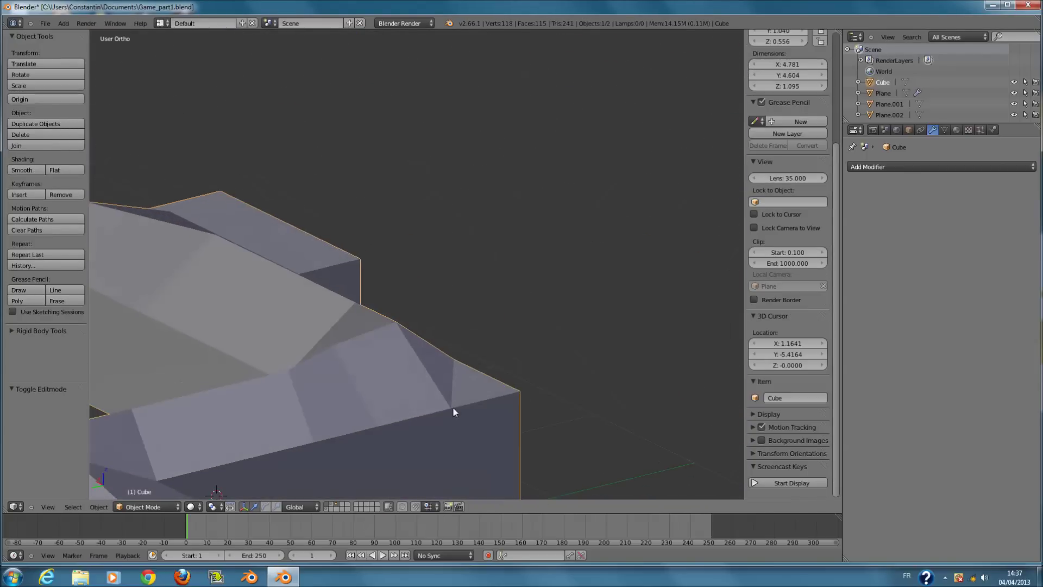
key(Tab)
key(a)
right_click(484, 388)
mouse_move(484, 384)
middle_down()
mouse_move(282, 440)
mouse_move(327, 392)
mouse_move(347, 419)
mouse_move(321, 426)
middle_up()
scroll(327, 391, down, 4)
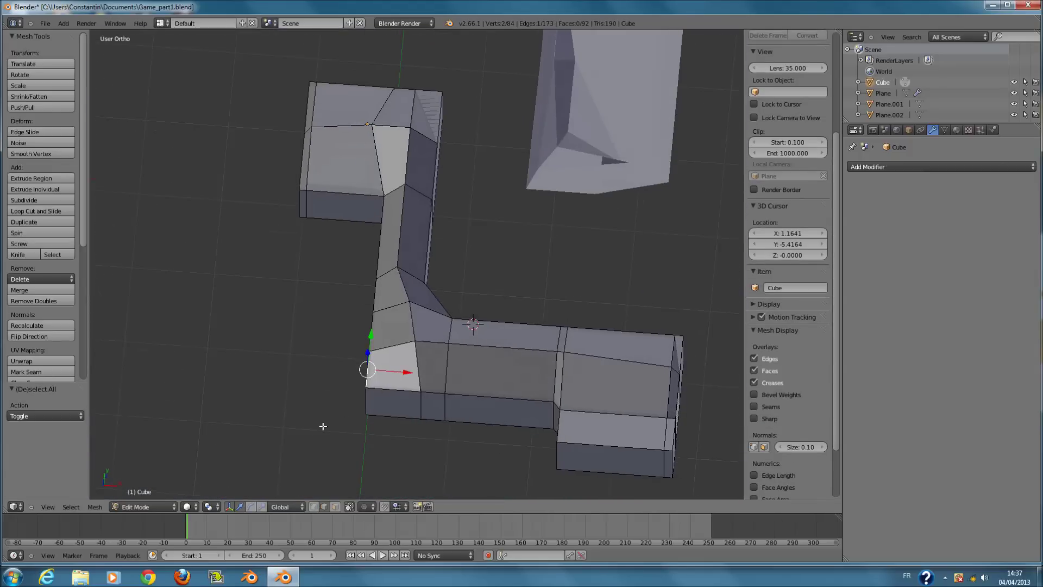
Straighten the slanted vertex row across the angled corner section by scaling its vertices to 0 along X.
key(KP_7)
key(z)
scroll(398, 250, up, 2)
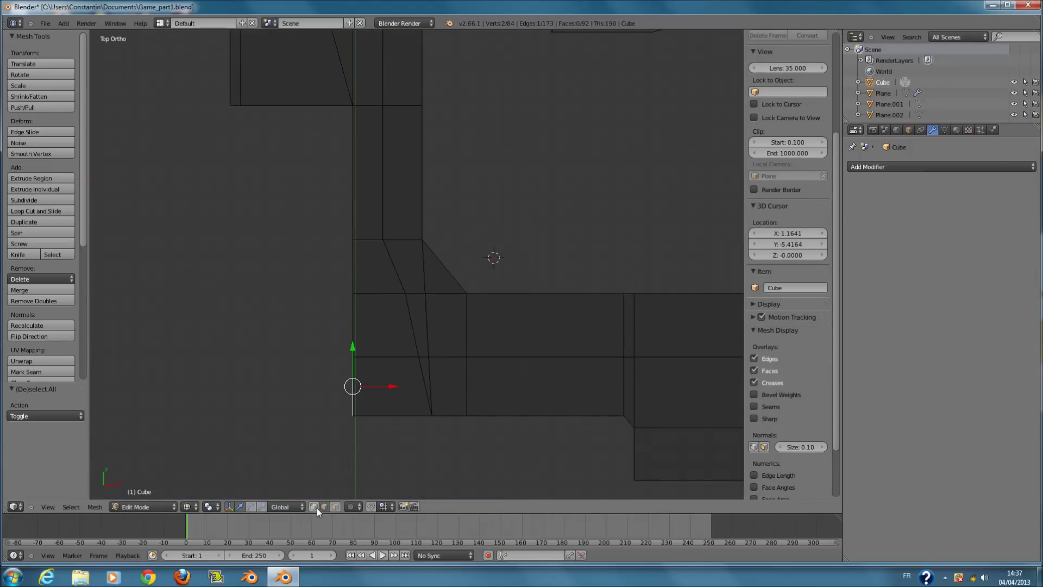
key(a)
key(a)
key(a)
key(c)
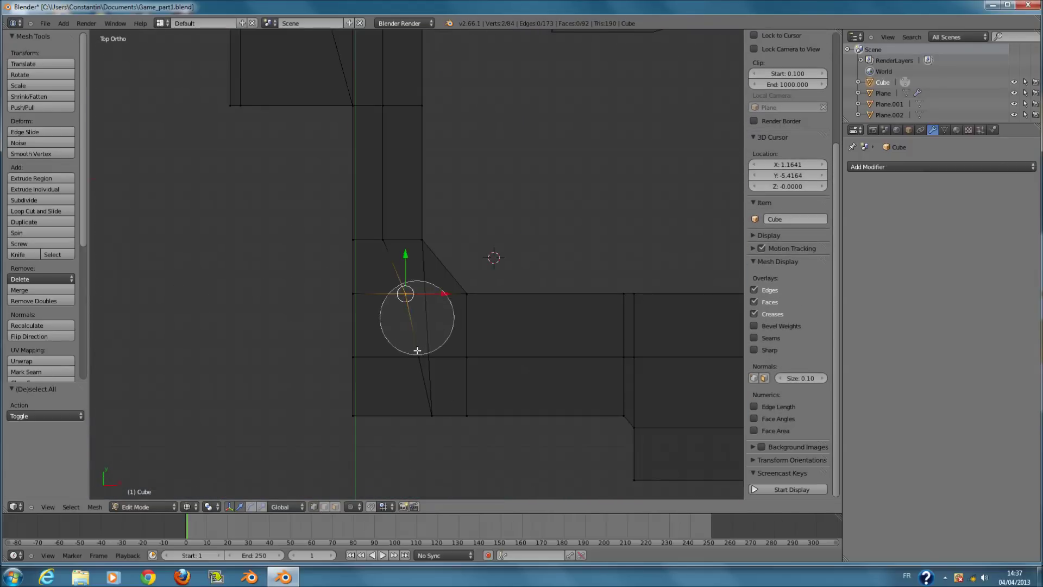
drag(417, 350, 419, 414)
key(Escape)
key(c)
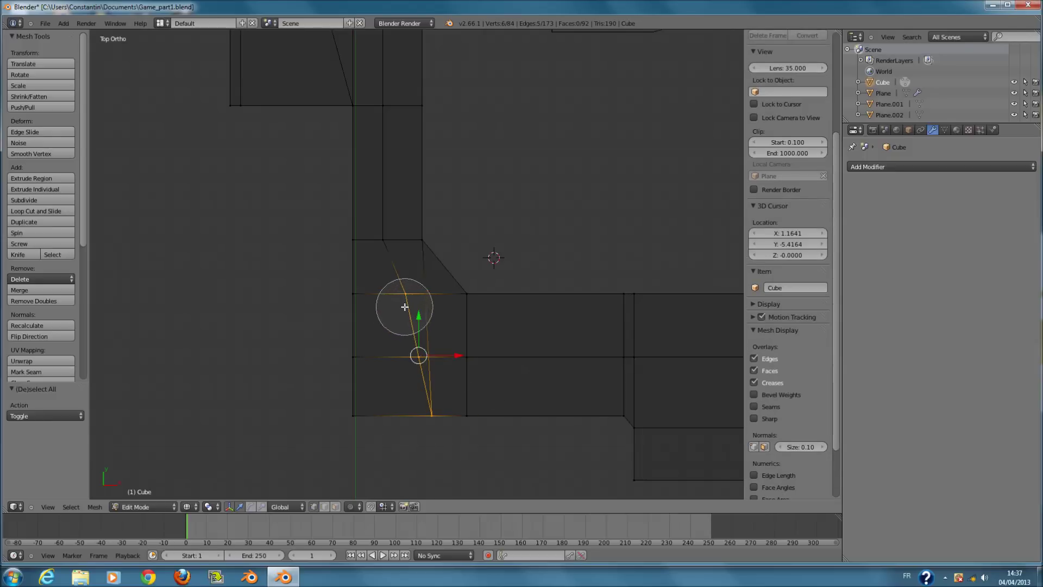
key(r)
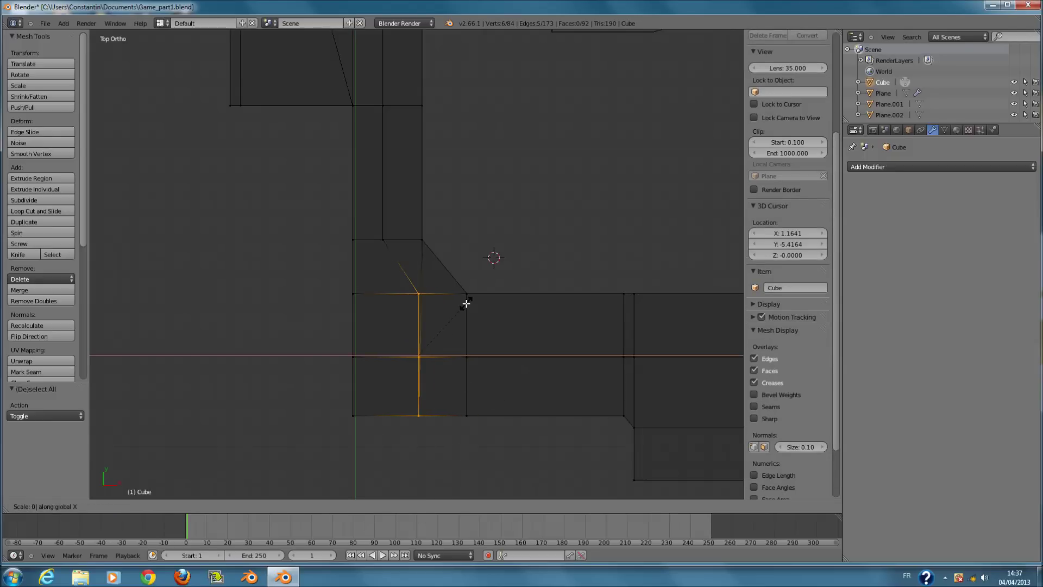
key(Return)
mouse_move(451, 356)
mouse_down()
mouse_move(422, 359)
mouse_move(442, 359)
mouse_up()
mouse_move(442, 358)
middle_down()
mouse_move(426, 284)
mouse_move(449, 438)
mouse_move(458, 300)
mouse_move(399, 407)
mouse_move(474, 477)
mouse_move(421, 516)
mouse_move(404, 549)
mouse_move(417, 552)
middle_up()
scroll(450, 307, up, 2)
scroll(399, 408, down, 1)
key(z)
key(KP_7)
scroll(430, 316, up, 3)
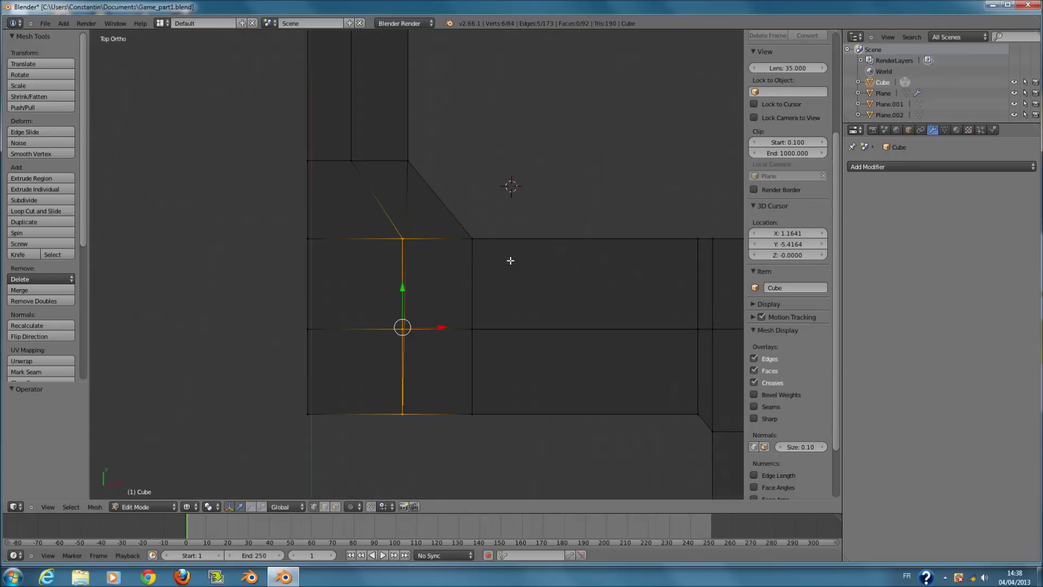
key(g)
key(x)
right_click(385, 355)
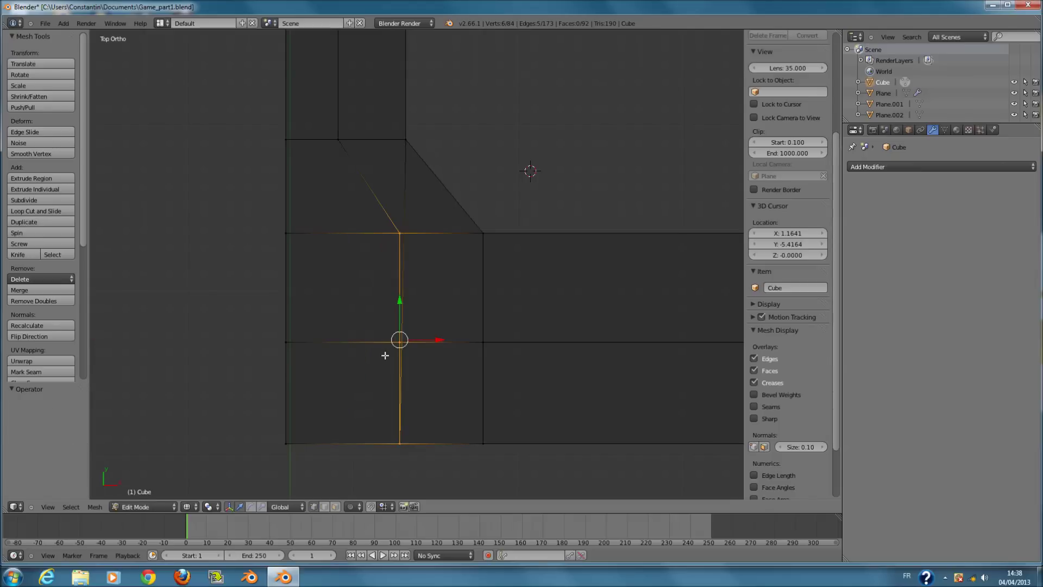
Try shifting the straightened corner vertex row by -0.281 along X, and undo the move.
mouse_move(454, 359)
middle_down()
mouse_move(532, 302)
mouse_move(565, 321)
mouse_move(656, 292)
mouse_move(571, 391)
mouse_move(431, 368)
mouse_move(565, 288)
mouse_move(587, 156)
mouse_move(589, 164)
middle_up()
key(z)
drag(353, 295, 361, 343)
mouse_move(361, 343)
middle_down()
mouse_move(449, 369)
mouse_move(486, 426)
mouse_move(451, 393)
middle_up()
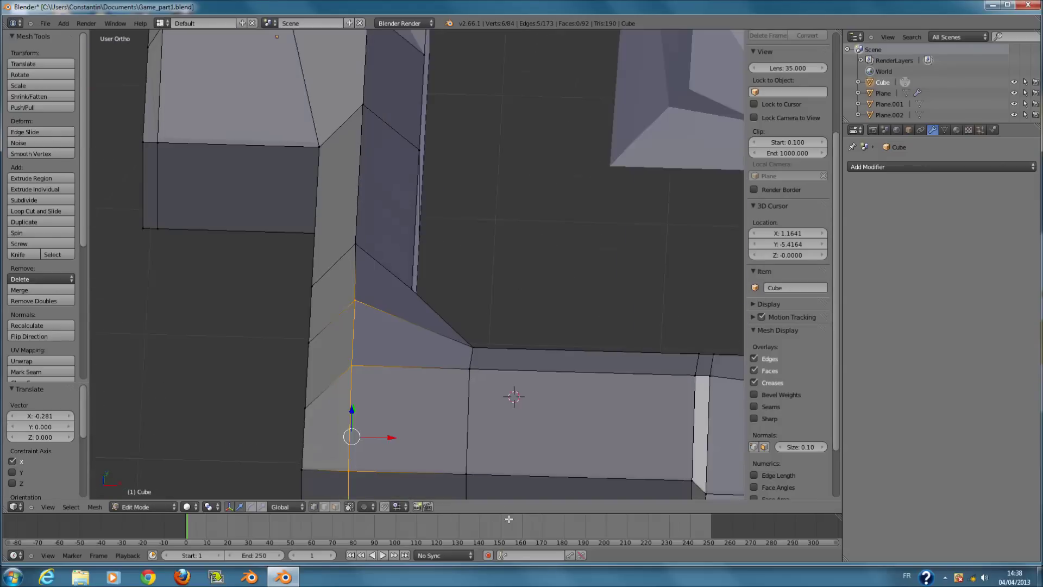
key(z)
key(KP_7)
key(ctrl+z)
Move the straightened corner vertex row by -0.223 along X and shift it back by 0.155.
middle_drag(433, 358, 386, 366)
key(g)
key(x)
click(366, 330)
middle_drag(366, 329, 374, 375)
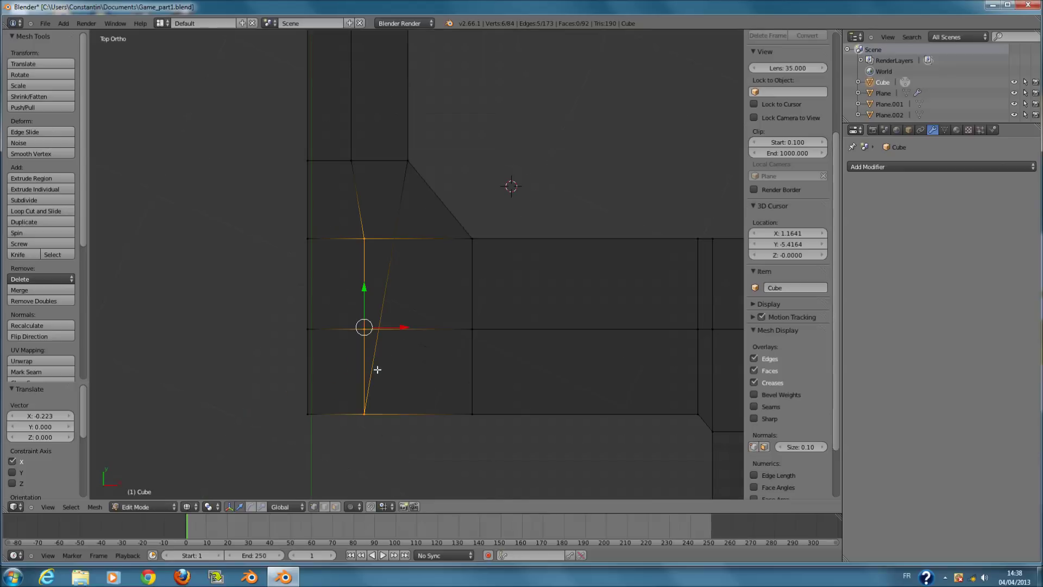
middle_drag(436, 327, 522, 429)
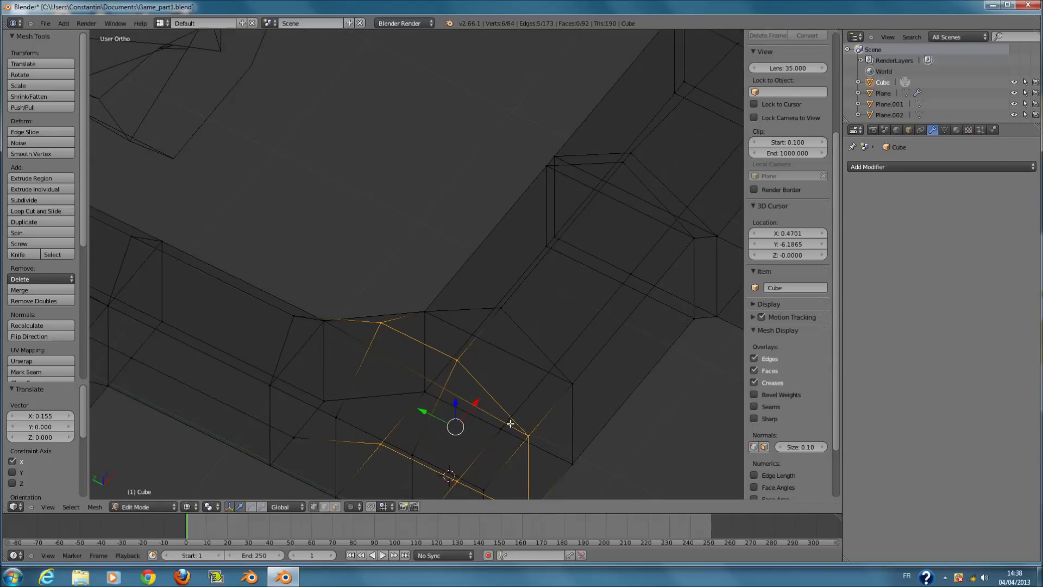
Reselect the corner row's roof and underside vertices and align them with a scale of 0 along X.
key(a)
key(z)
right_click(449, 350)
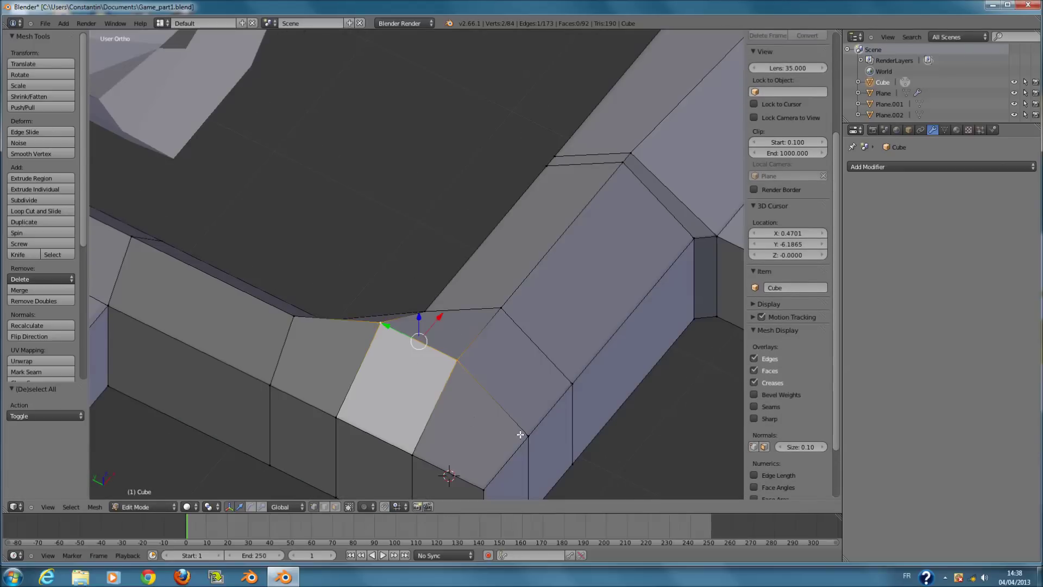
key(KP_7)
key(c)
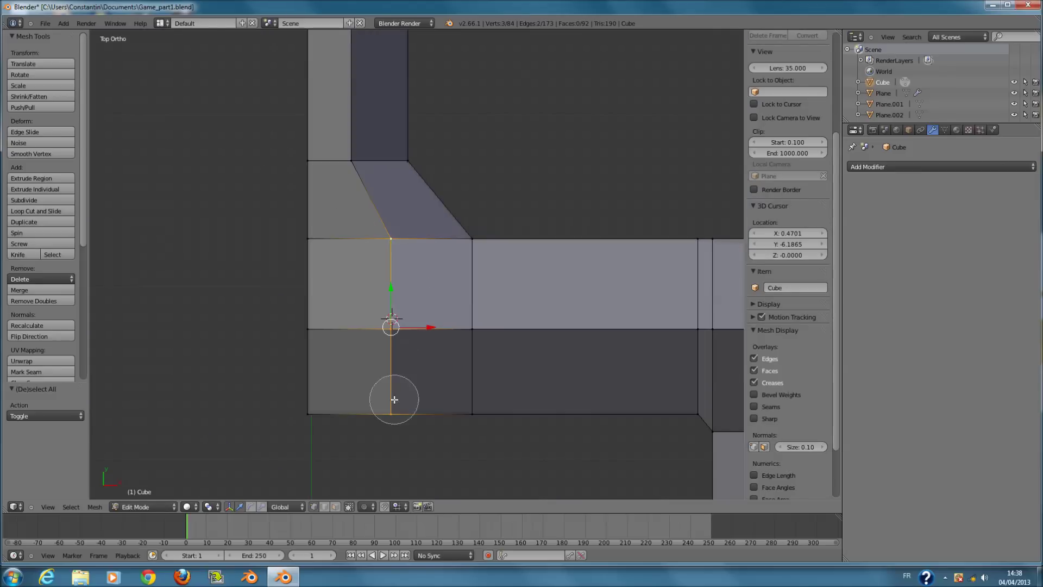
key(ctrl+KP_7)
drag(414, 127, 400, 172)
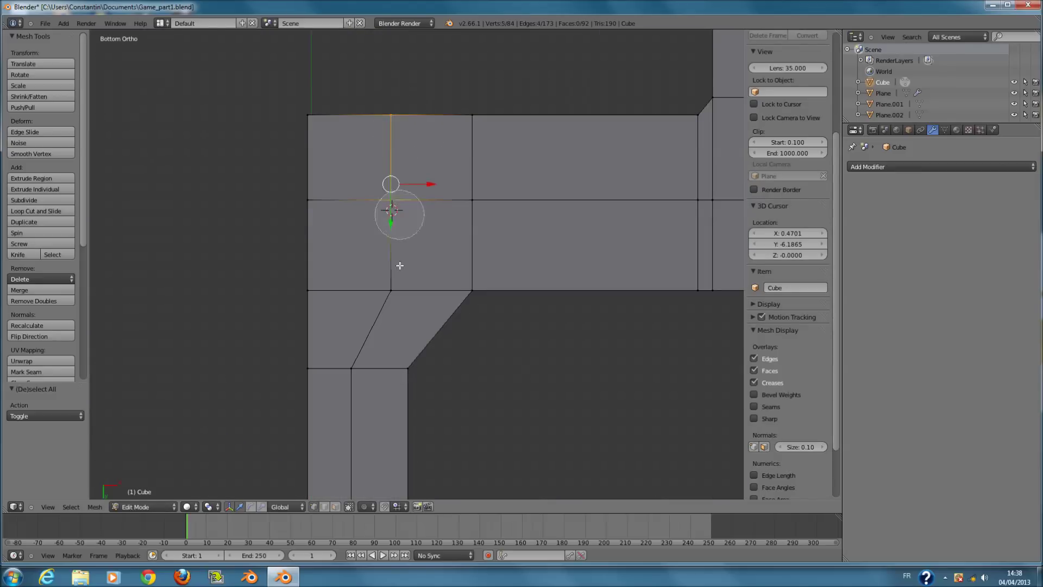
key(KP_7)
key(z)
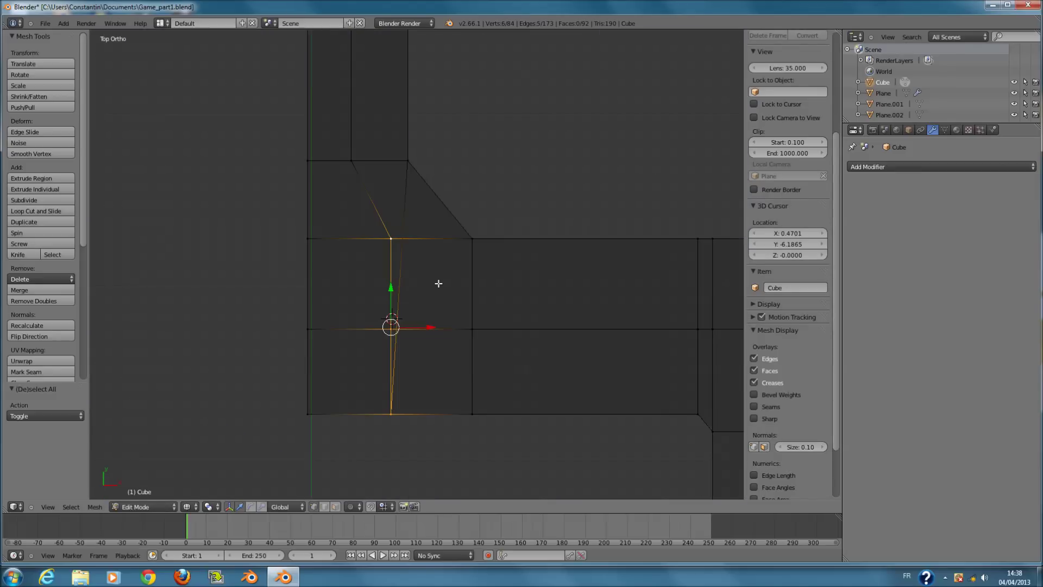
key(s)
key(r)
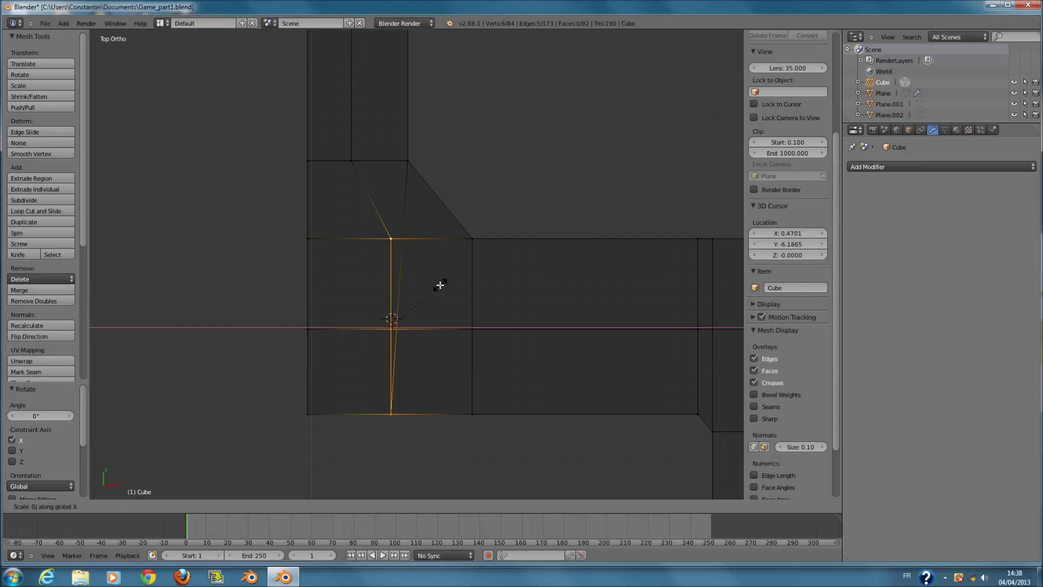
key(Return)
Add the row's vertices at the narrow wing's junction, align them all in X and move them by -0.152 along X.
click(378, 165)
key(r)
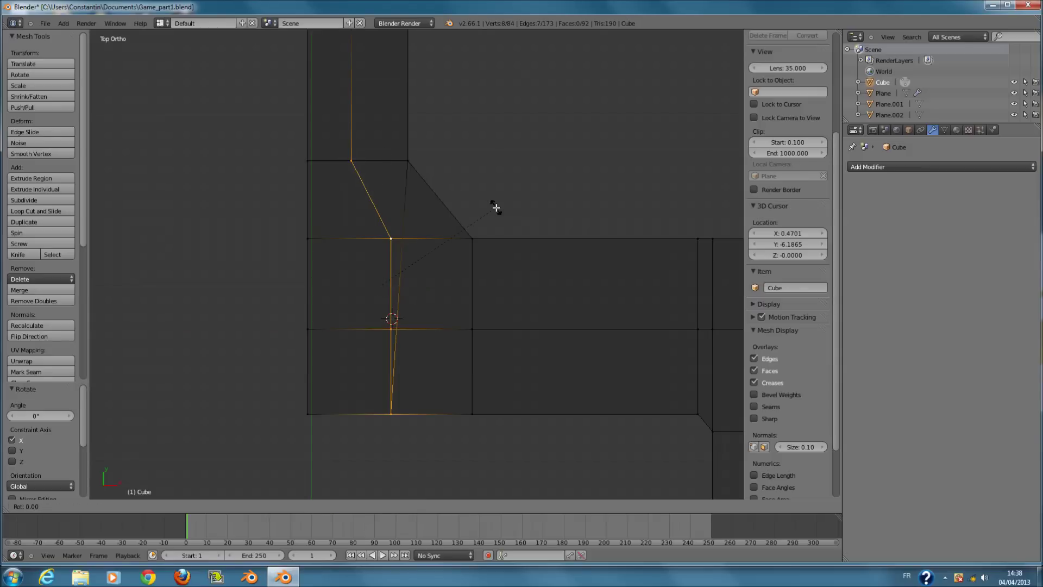
key(Return)
key(g)
key(x)
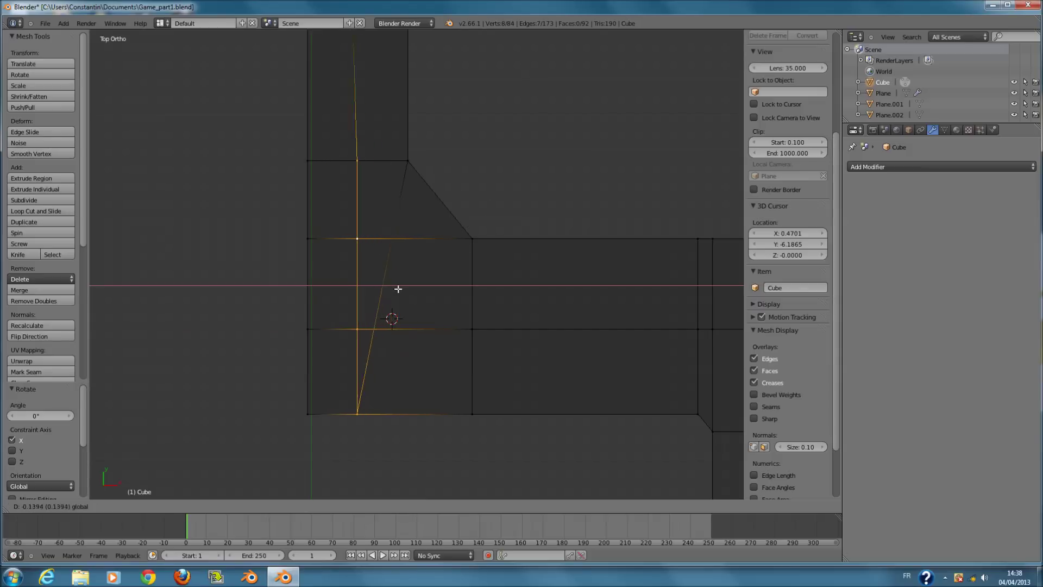
click(398, 295)
Extend the selection along the narrow wing into its end block and scale the whole row to 0 along X.
scroll(398, 296, down, 6)
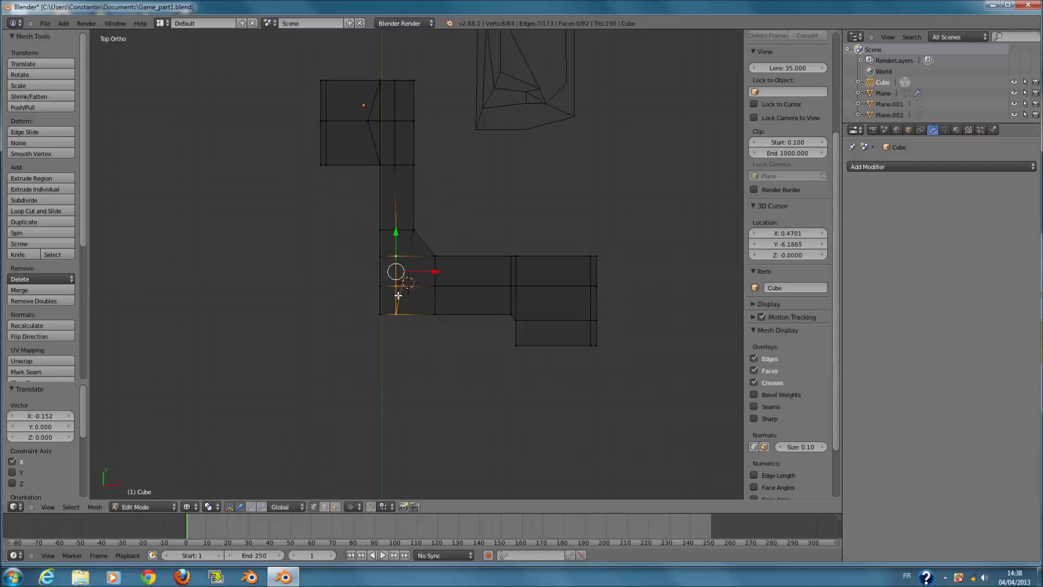
shift+scroll(398, 295, up, 6)
scroll(398, 296, up, 4)
key(a)
key(c)
drag(371, 59, 381, 237)
right_click(385, 163)
shift+scroll(392, 228, down, 6)
alt+right_click(380, 364)
key(r)
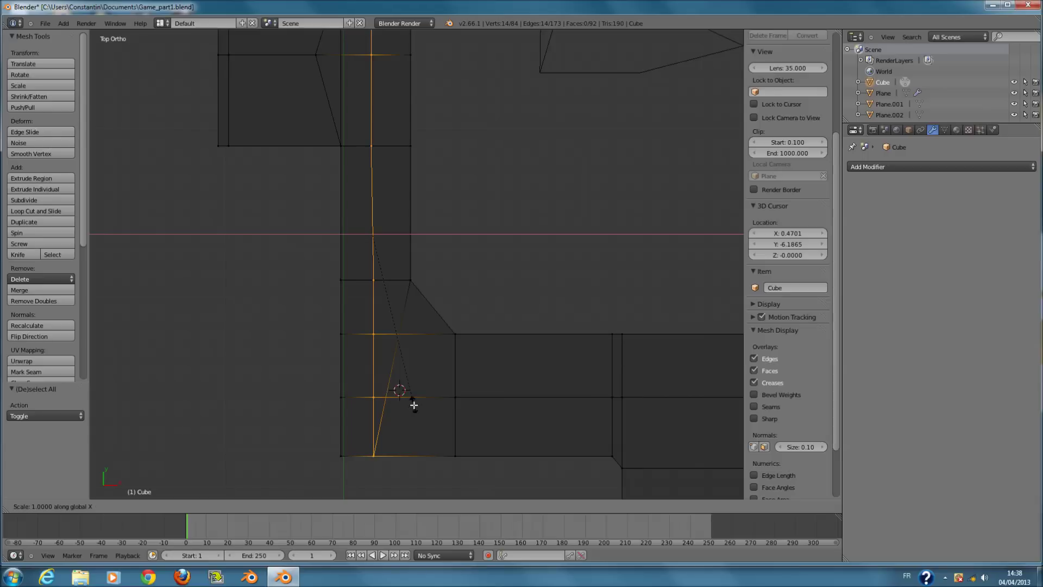
key(0)
key(Return)
Examine the straightened ridge line in object mode and in solid and wireframe display.
mouse_move(419, 395)
middle_down()
mouse_move(379, 333)
mouse_move(365, 370)
mouse_move(360, 349)
mouse_move(369, 360)
mouse_move(416, 341)
mouse_move(441, 393)
middle_up()
key(z)
key(z)
key(Tab)
key(z)
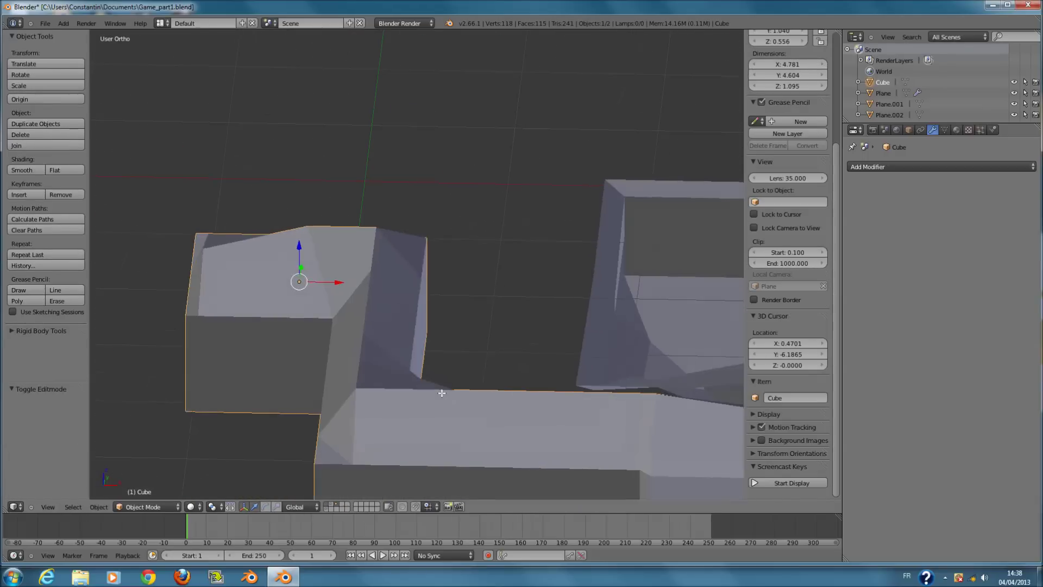
key(Tab)
key(z)
key(a)
Try deleting the two end vertices of the stray diagonal edge inside the corner section.
mouse_move(372, 415)
middle_down()
mouse_move(391, 458)
mouse_move(389, 367)
mouse_move(351, 347)
mouse_move(360, 358)
middle_up()
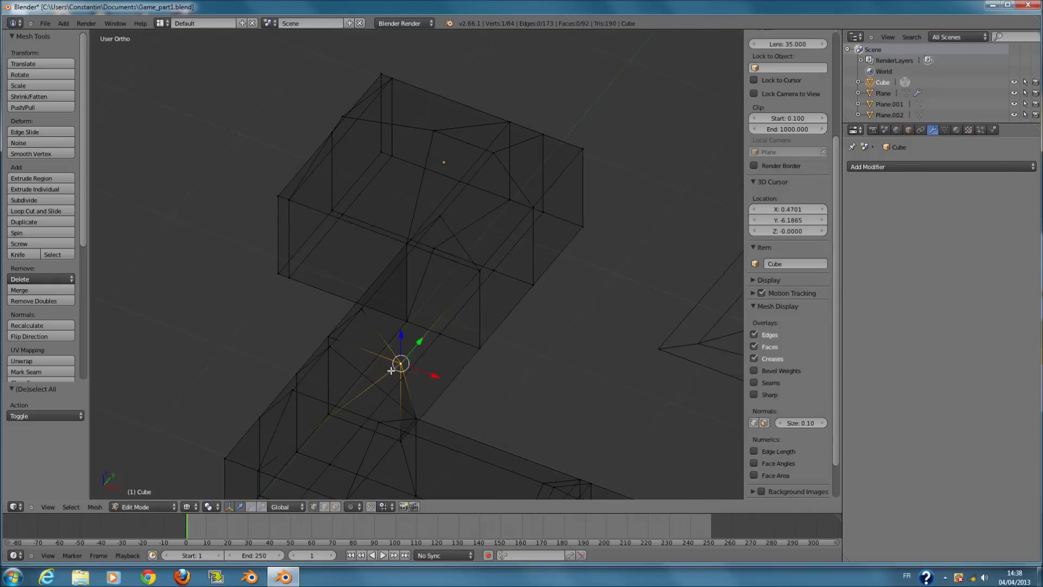
shift+right_click(270, 467)
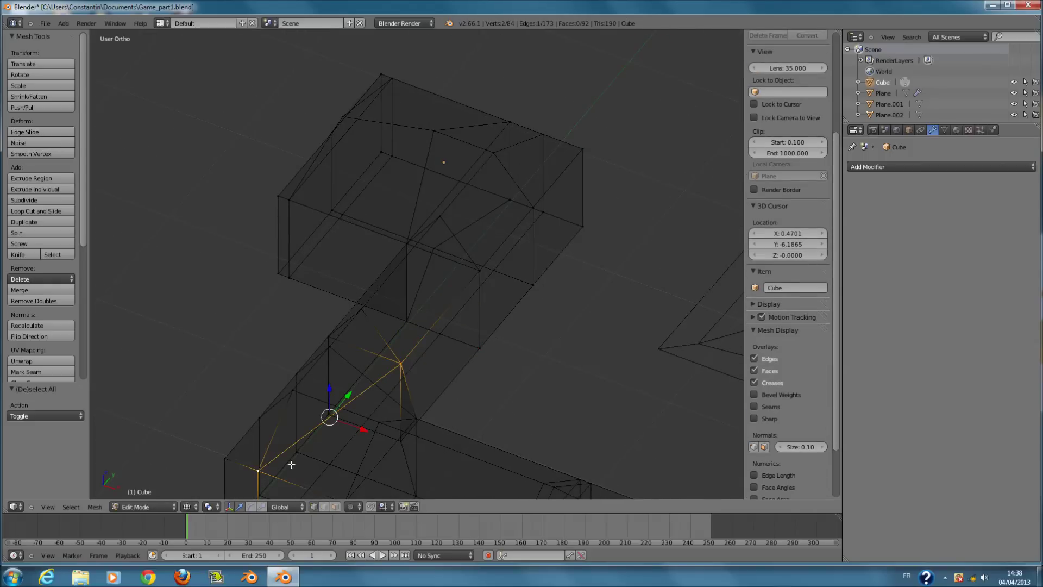
key(x)
click(314, 448)
key(z)
mouse_move(313, 447)
middle_down()
mouse_move(377, 400)
mouse_move(433, 396)
mouse_move(454, 414)
mouse_move(450, 401)
mouse_move(419, 401)
middle_up()
Try rebuilding the missing wall and roof faces around the opening at the building's outer corner.
click(326, 508)
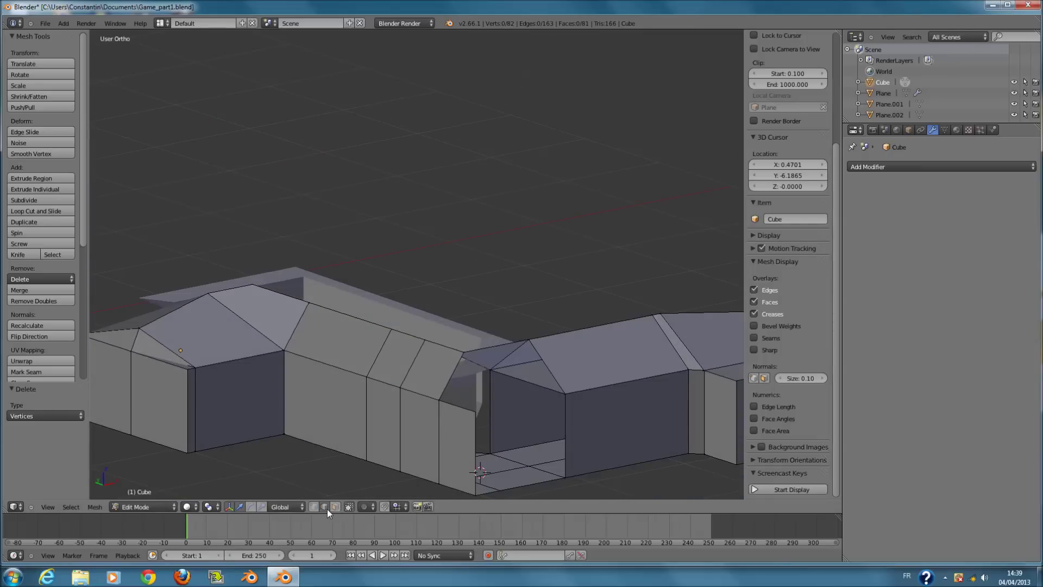
right_click(471, 452)
key(f)
middle_drag(575, 429, 526, 449)
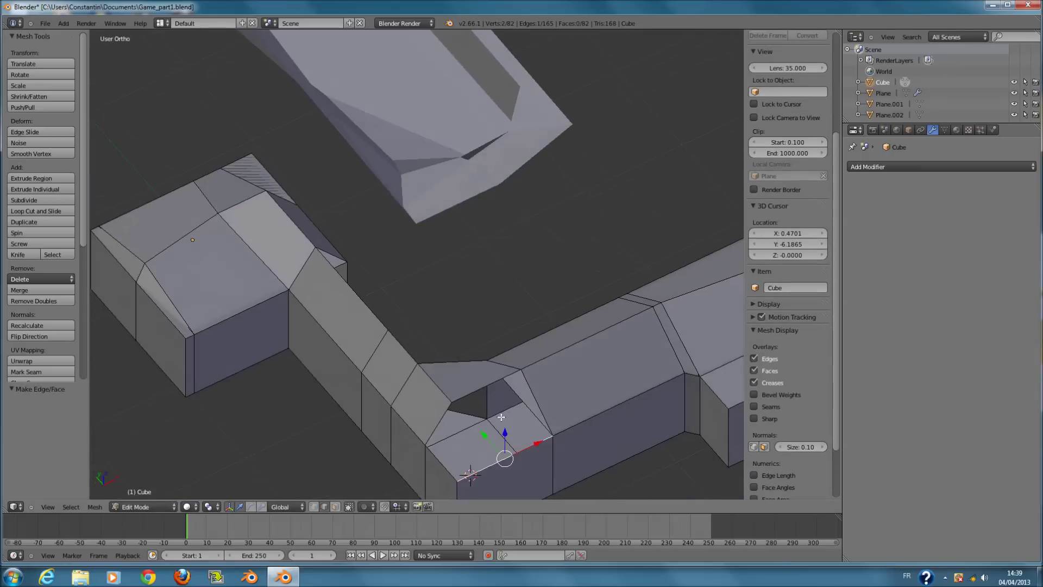
middle_drag(487, 386, 535, 371)
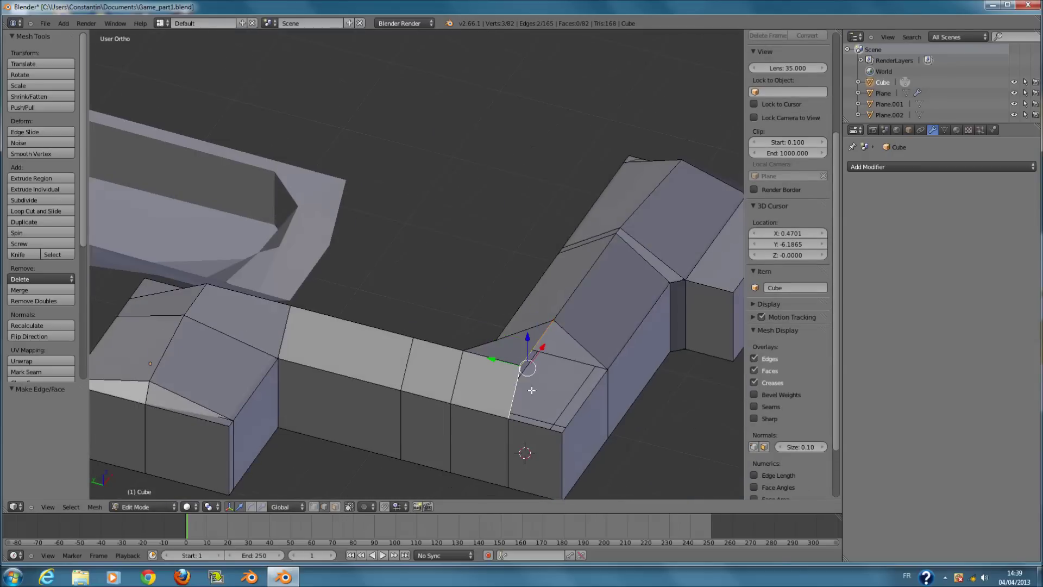
shift+right_click(588, 406)
shift+middle_drag(577, 405, 519, 389)
middle_drag(456, 387, 256, 358)
scroll(423, 356, up, 1)
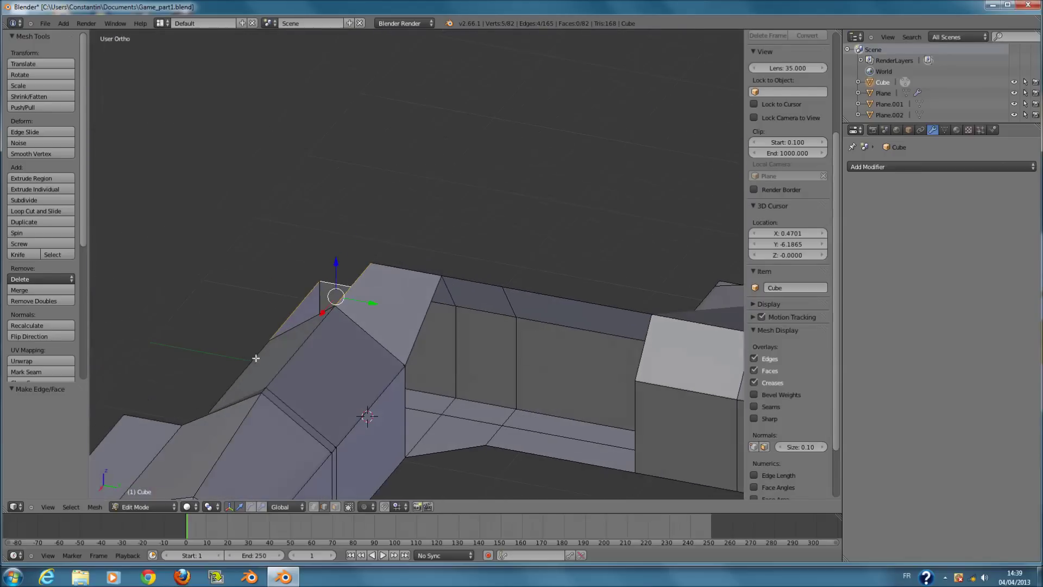
middle_drag(498, 353, 575, 360)
Undo the corner face rebuilding and the vertex deletion.
key(ctrl+z)
key(ctrl+z)
middle_drag(372, 358, 388, 357)
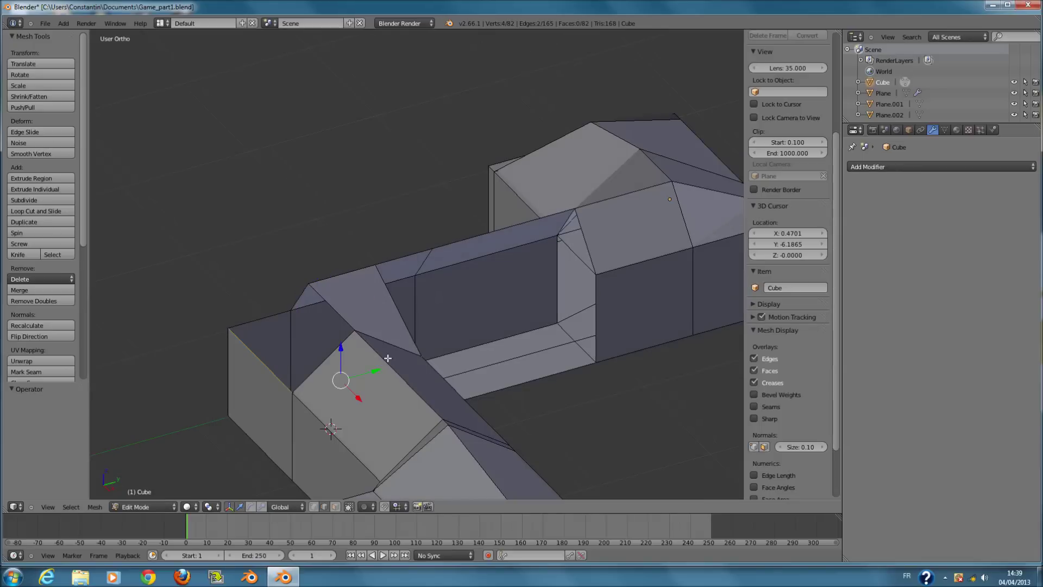
key(ctrl+z)
key(ctrl+z)
key(ctrl+z)
key(ctrl+z)
key(ctrl+z)
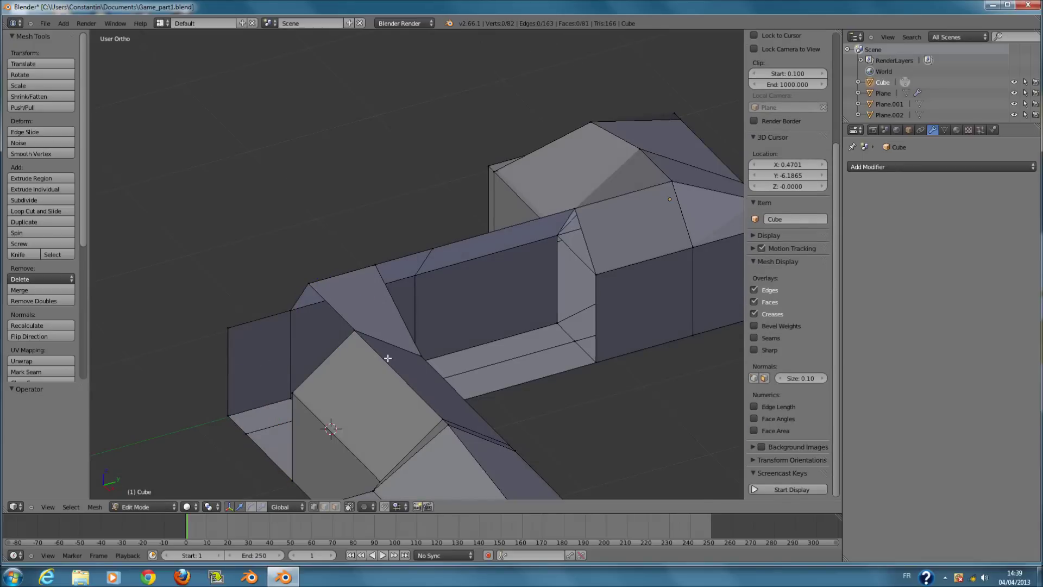
key(ctrl+z)
key(ctrl+z)
key(ctrl+z)
Delete only the stray diagonal edge inside the corner section, keeping its end vertices.
middle_drag(388, 358, 439, 348)
key(z)
key(w)
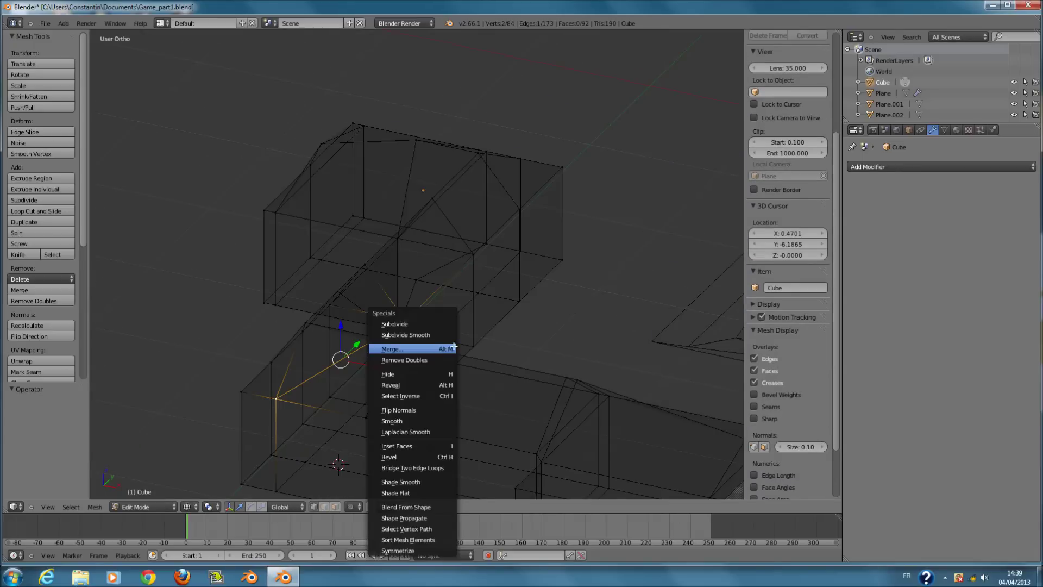
key(x)
click(335, 391)
key(z)
mouse_move(336, 391)
middle_down()
mouse_move(247, 400)
mouse_move(414, 358)
middle_up()
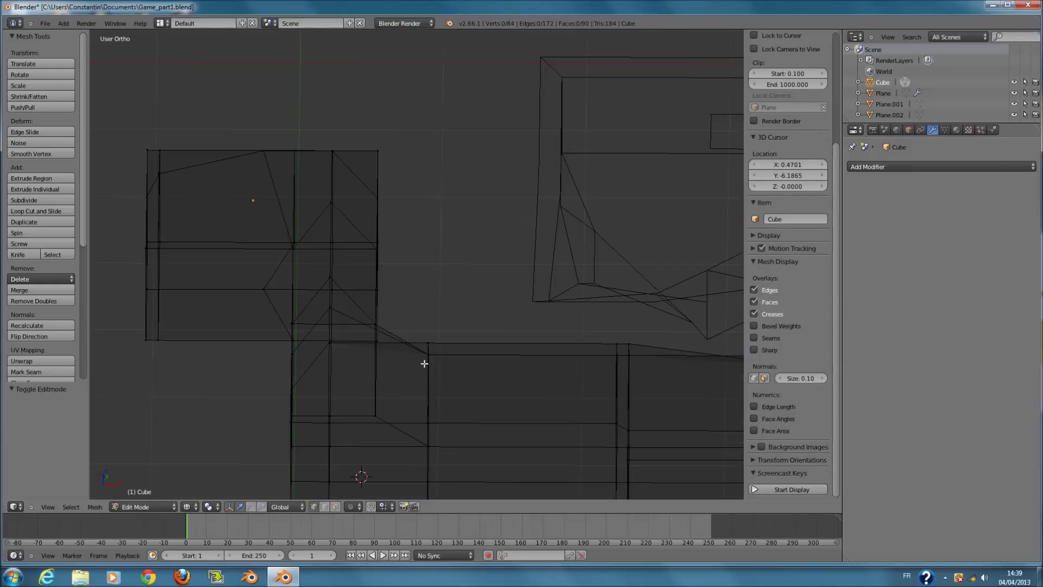
Examine the cleaned-up building in wireframe from above and in object mode from several angles.
scroll(424, 364, down, 2)
middle_drag(434, 372, 489, 296)
key(a)
middle_drag(394, 372, 366, 422)
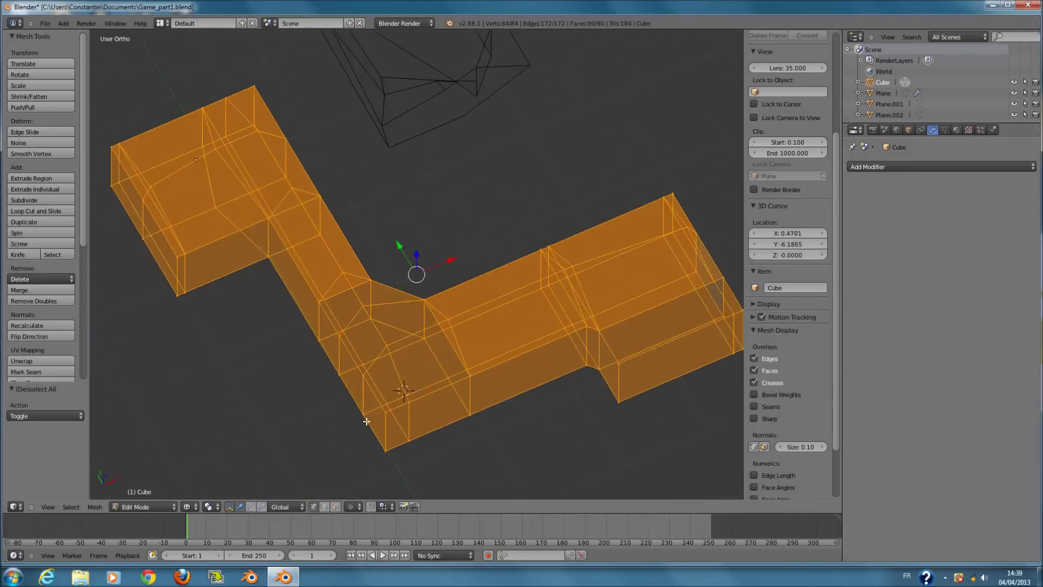
middle_drag(342, 349, 315, 372)
key(KP_7)
shift+scroll(344, 333, up, 5)
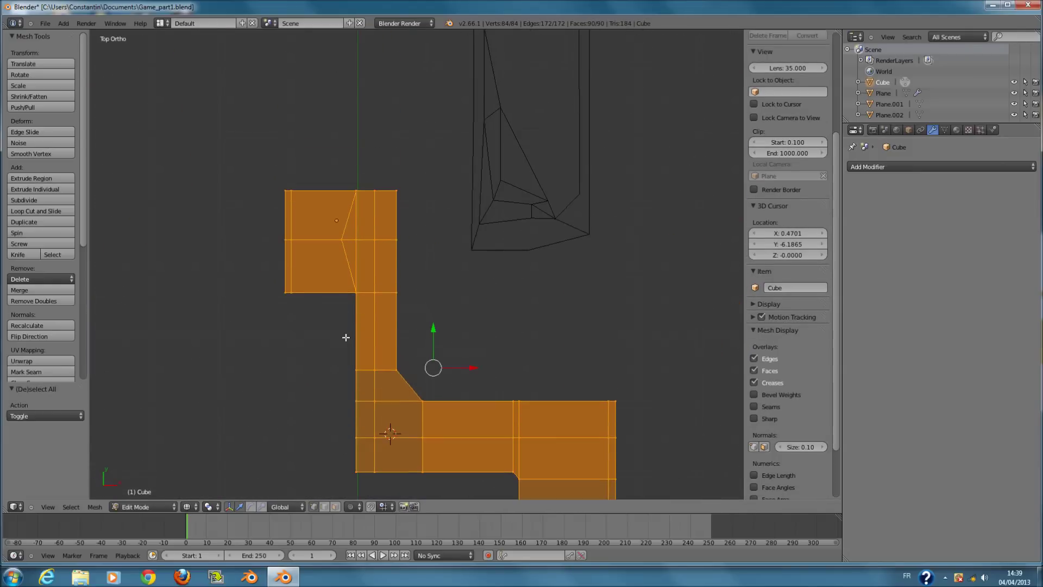
scroll(350, 338, down, 2)
key(z)
key(Tab)
mouse_move(467, 398)
middle_down()
mouse_move(432, 342)
mouse_move(354, 306)
mouse_move(354, 285)
mouse_move(344, 287)
middle_up()
scroll(258, 366, up, 2)
middle_drag(239, 371, 367, 403)
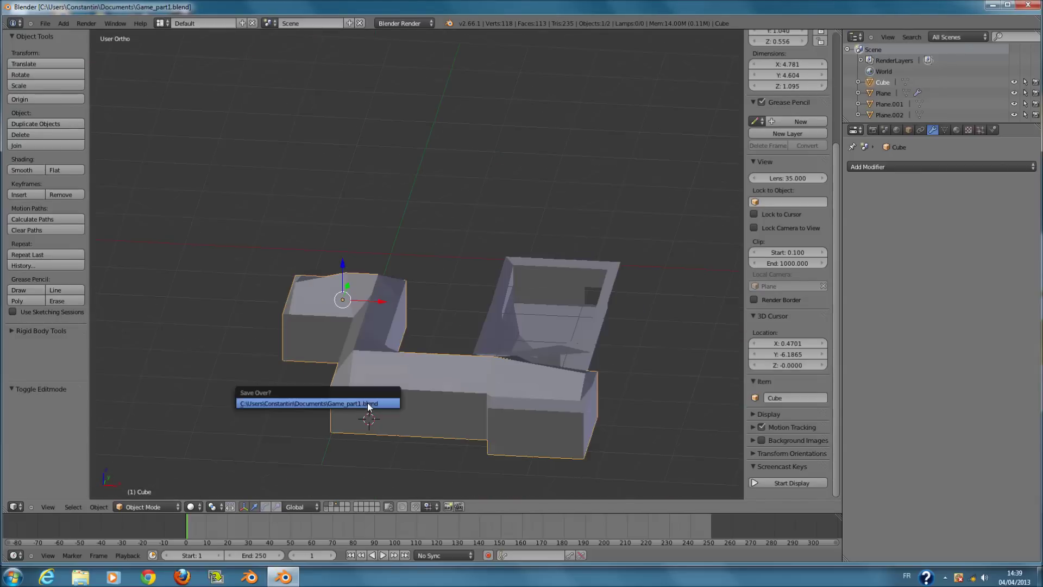
Move the back-edge vertices of the building's far end block outward along Y to lengthen the block.
key(KP_7)
key(Tab)
key(z)
key(a)
key(c)
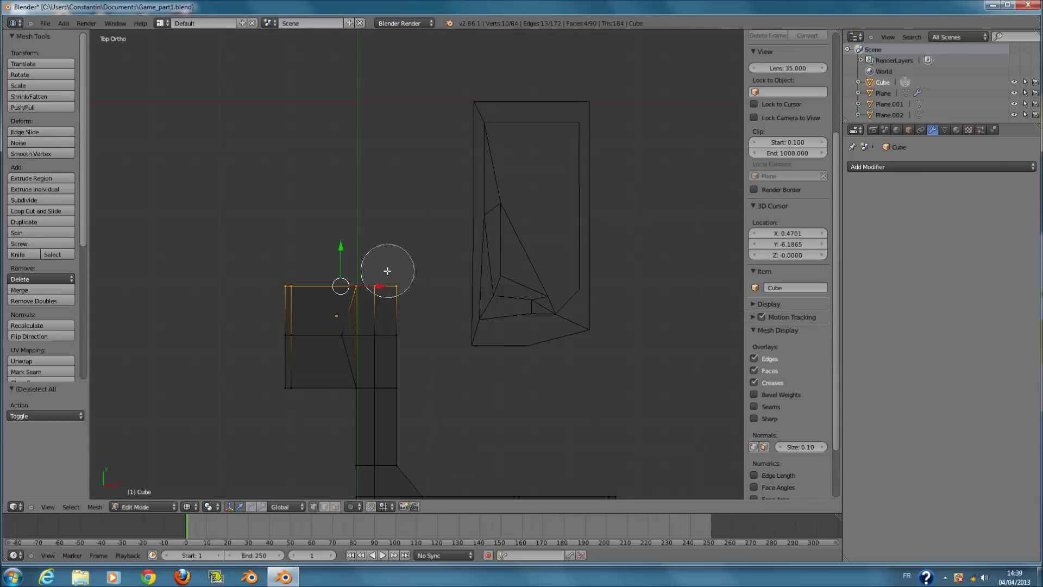
key(g)
key(y)
click(340, 237)
key(z)
key(Tab)
mouse_move(491, 322)
middle_down()
mouse_move(590, 233)
mouse_move(623, 227)
mouse_move(513, 337)
mouse_move(477, 344)
middle_up()
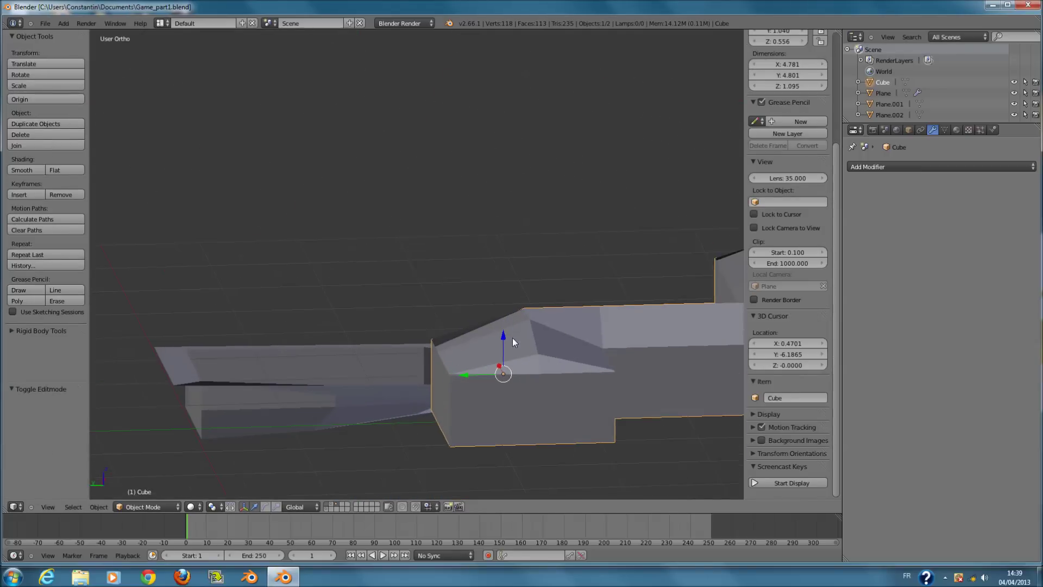
Save the scene over the existing Game_part1.blend file.
key(KP_1)
key(ctrl+s)
click(482, 360)
Select all the building's vertical wall faces, including the hidden ones, and extrude them slightly.
key(z)
key(Tab)
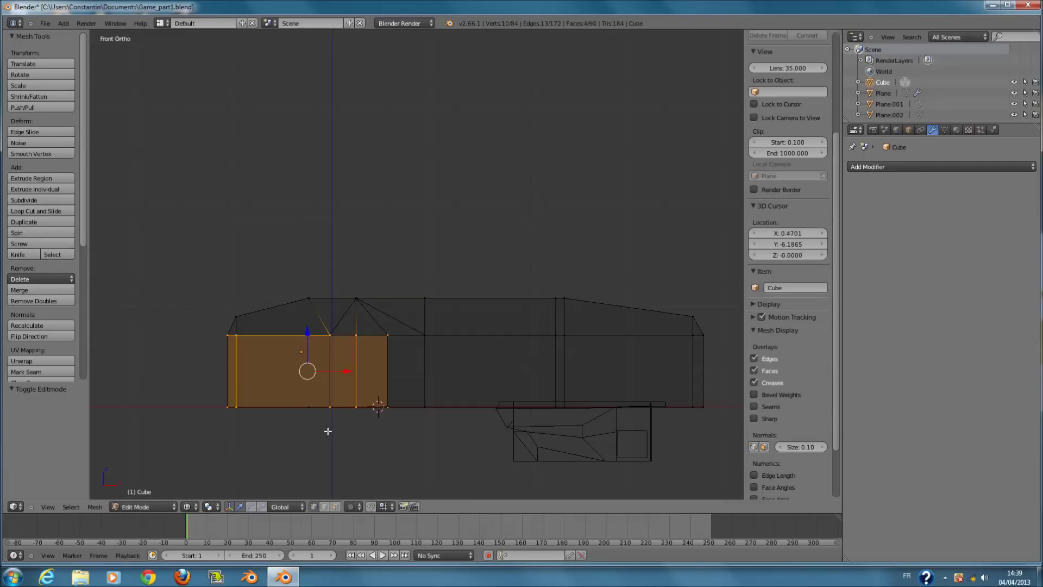
key(a)
key(a)
key(a)
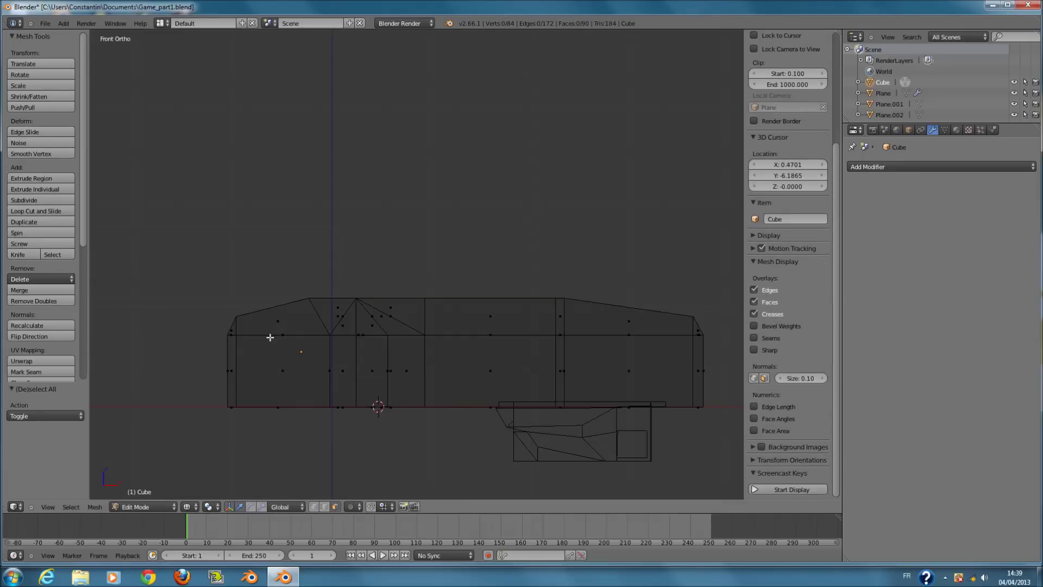
drag(232, 371, 674, 395)
key(Escape)
key(z)
key(e)
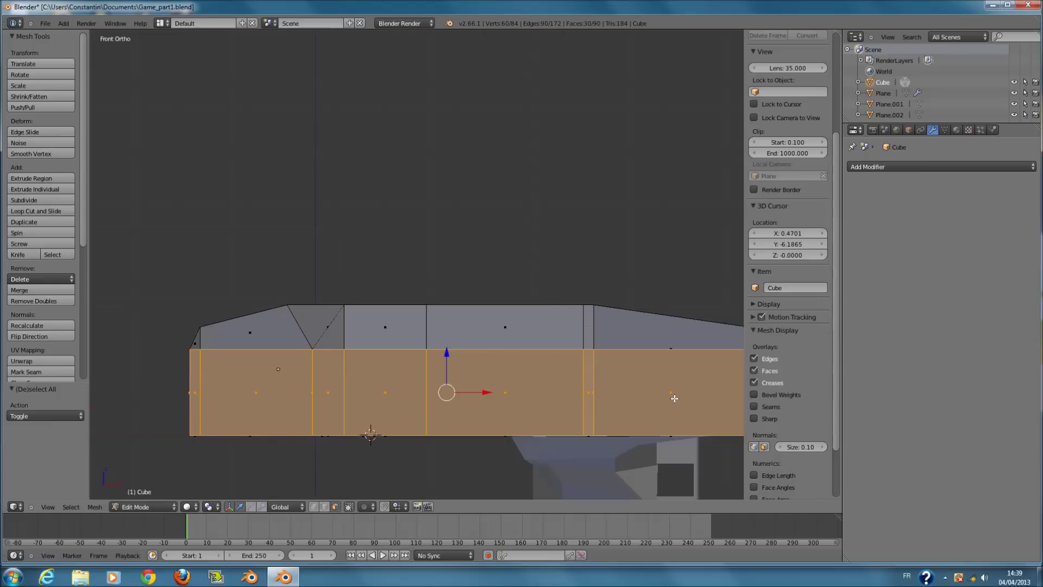
click(677, 397)
Shrink/Fatten the extruded wall faces with an offset of -0.01577.
key(s)
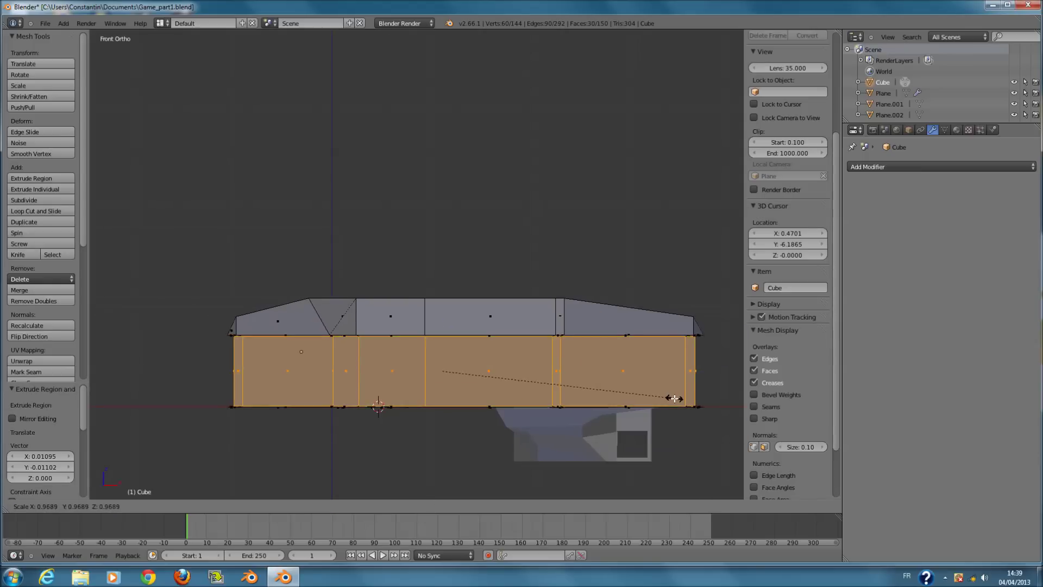
click(689, 419)
middle_drag(689, 419, 589, 435)
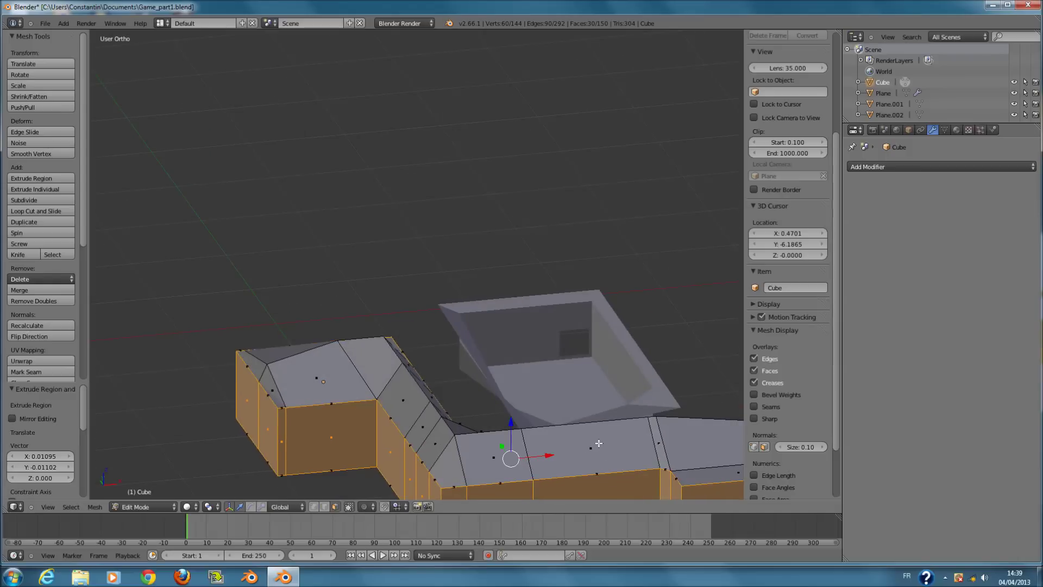
scroll(598, 444, down, 2)
key(alt+s)
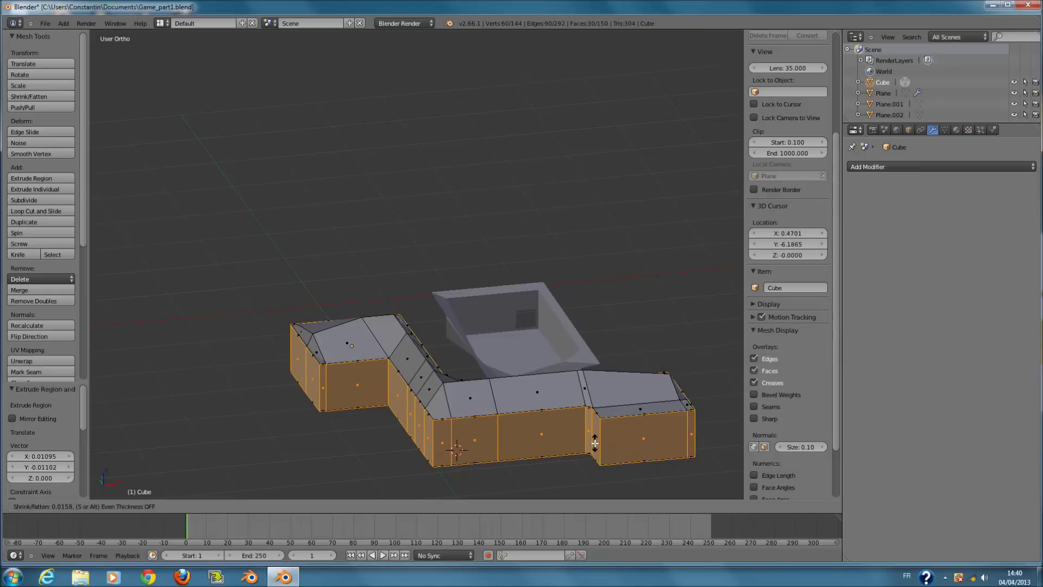
click(593, 443)
scroll(488, 399, up, 6)
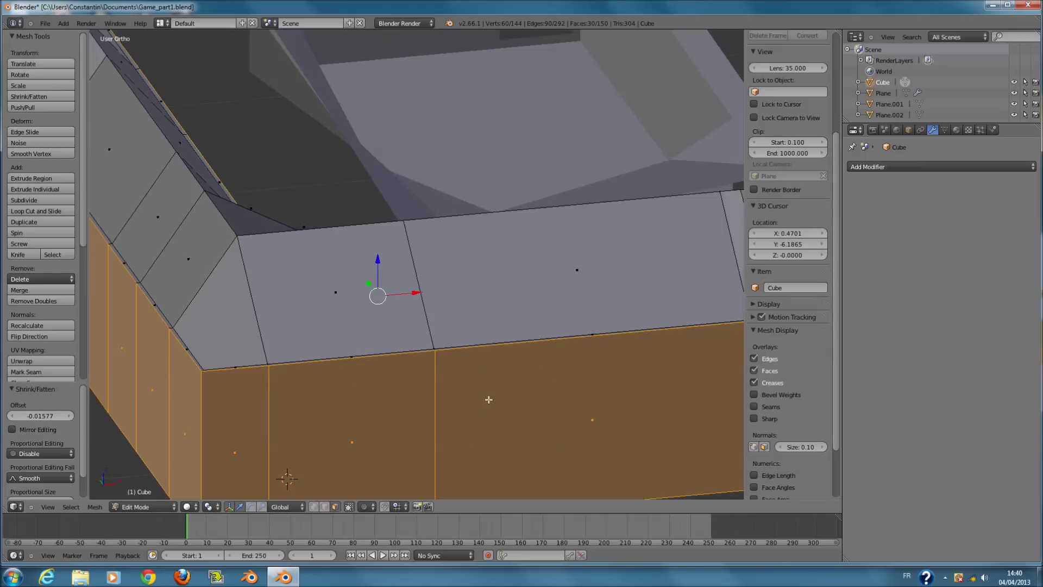
Examine the extruded walls and the seam below the roof in solid and wireframe shading from several angles.
key(Tab)
mouse_move(429, 416)
middle_down()
mouse_move(407, 391)
mouse_move(332, 379)
middle_up()
key(z)
middle_drag(347, 239, 356, 270)
scroll(356, 270, down, 4)
key(Tab)
key(z)
middle_drag(407, 347, 679, 361)
scroll(526, 366, up, 4)
mouse_move(447, 361)
middle_down()
mouse_move(492, 373)
mouse_move(549, 419)
mouse_move(564, 364)
mouse_move(507, 325)
middle_up()
scroll(548, 399, down, 1)
key(z)
Select the creased roof face at the building's outer corner.
right_click(559, 360)
key(z)
scroll(480, 271, up, 2)
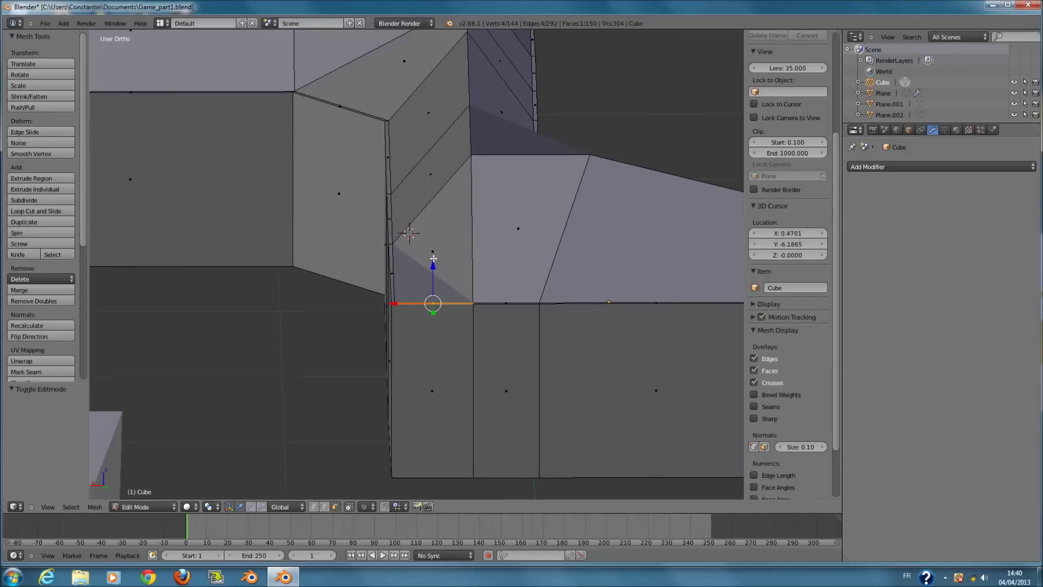
key(z)
key(z)
middle_drag(438, 272, 499, 325)
scroll(499, 325, up, 2)
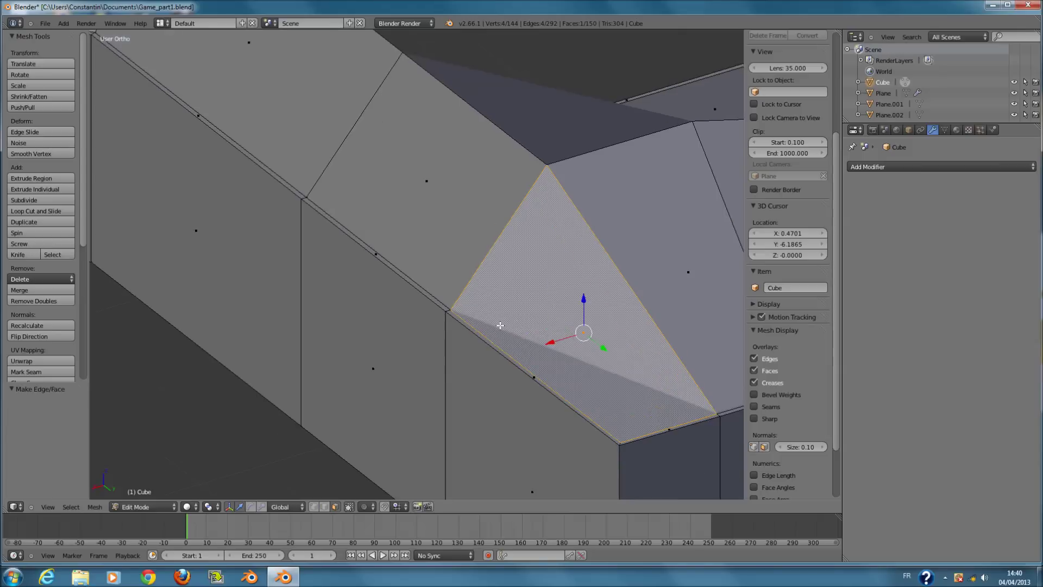
scroll(527, 343, down, 3)
scroll(527, 344, up, 2)
Try deleting the creased corner roof face, and undo the deletion.
key(x)
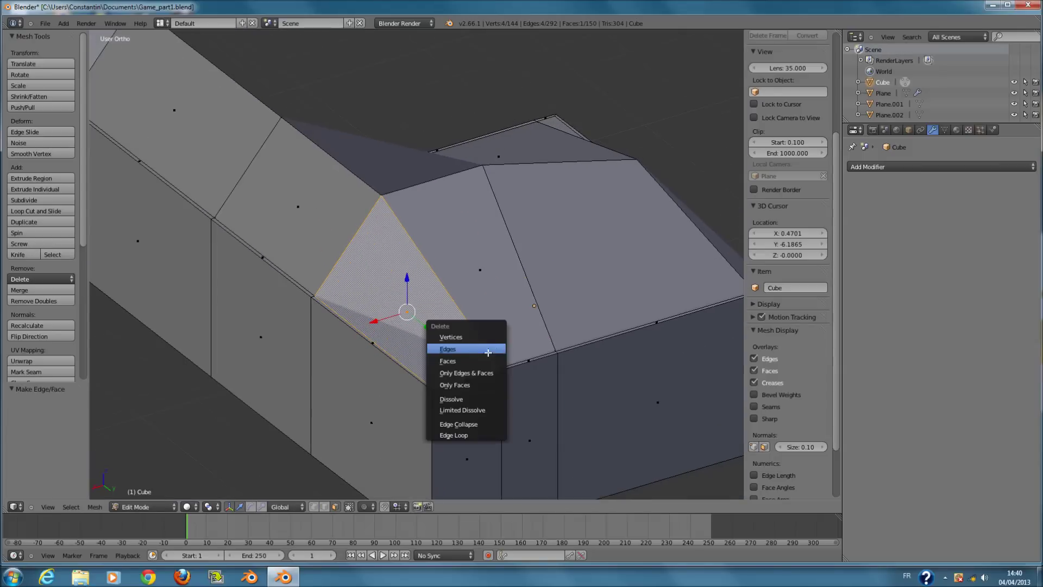
click(481, 362)
middle_drag(401, 305, 463, 410)
key(ctrl+z)
middle_drag(495, 376, 454, 362)
Delete the creased corner roof face and fill the opening with a new face bounded by its four edges.
key(z)
key(z)
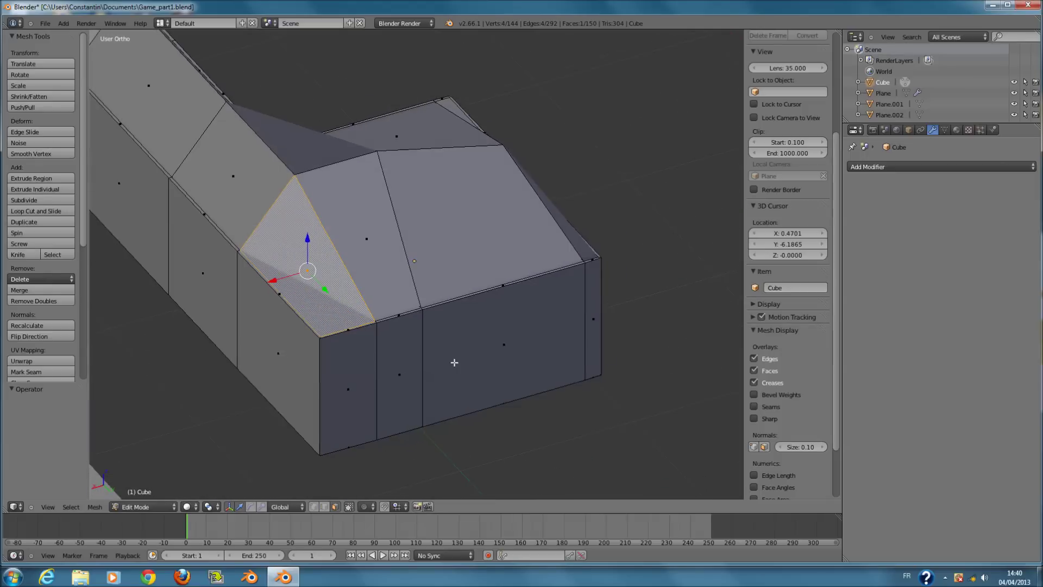
key(x)
click(383, 343)
scroll(311, 405, up, 3)
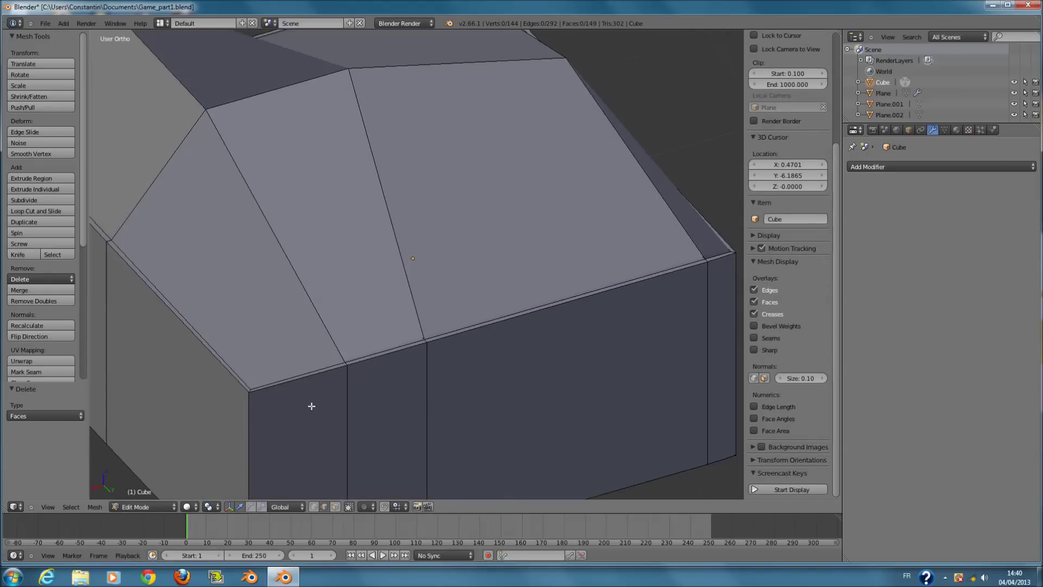
shift+scroll(240, 389, up, 2)
right_click(226, 396)
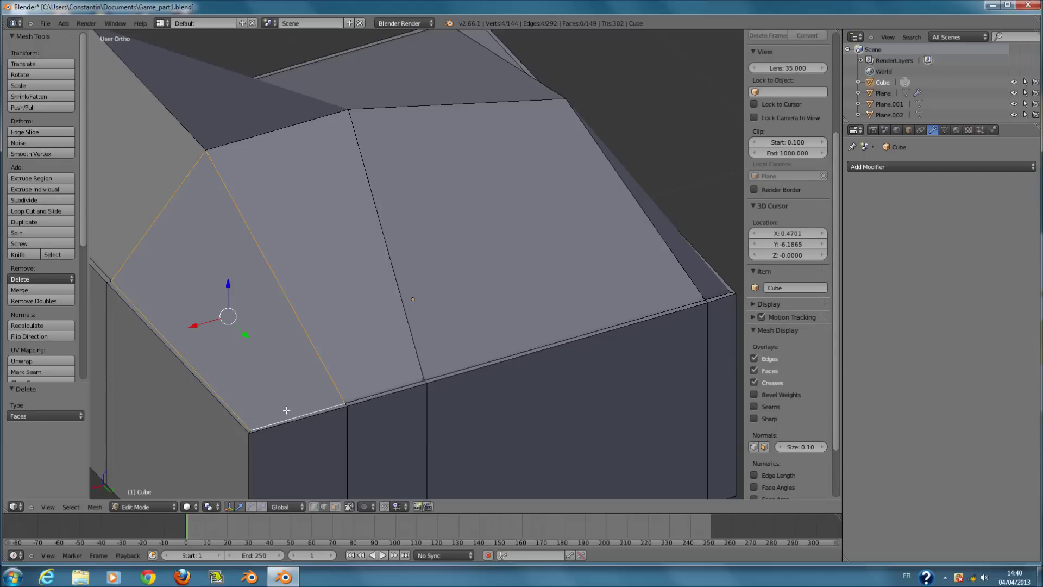
key(f)
middle_drag(286, 410, 281, 375)
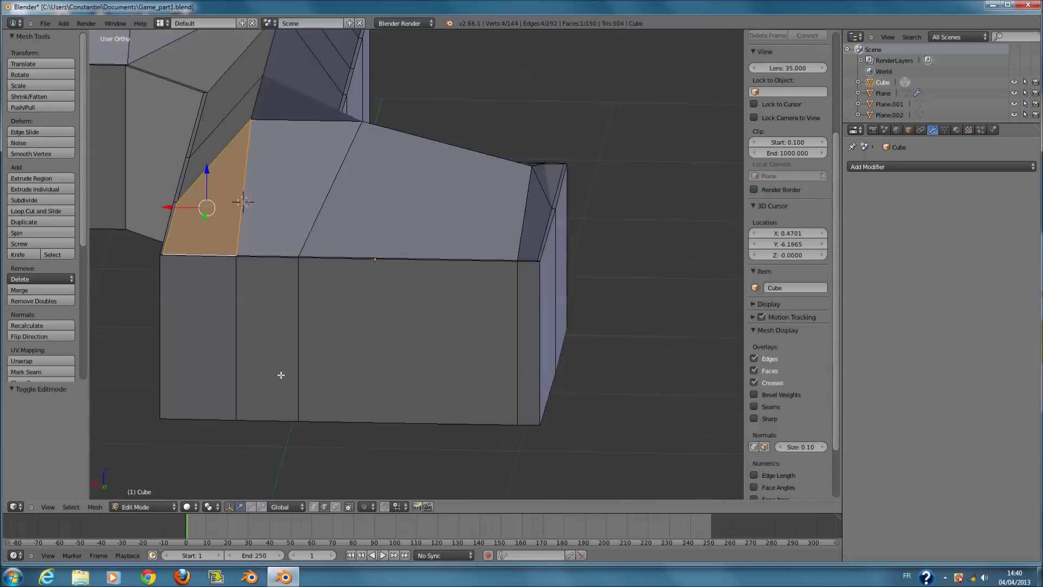
Inspect the refilled roof corner in wireframe and solid shading, and switch to face selection mode.
key(z)
key(z)
key(z)
middle_drag(219, 296, 223, 342)
click(335, 506)
mouse_move(247, 380)
middle_down()
mouse_move(299, 344)
mouse_move(410, 378)
mouse_move(449, 363)
mouse_move(482, 324)
mouse_move(554, 344)
mouse_move(568, 364)
mouse_move(553, 393)
mouse_move(605, 303)
mouse_move(600, 272)
mouse_move(554, 242)
mouse_move(534, 244)
mouse_move(526, 279)
mouse_move(489, 279)
mouse_move(425, 233)
mouse_move(367, 233)
mouse_move(333, 273)
mouse_move(282, 284)
middle_up()
key(z)
scroll(282, 284, down, 2)
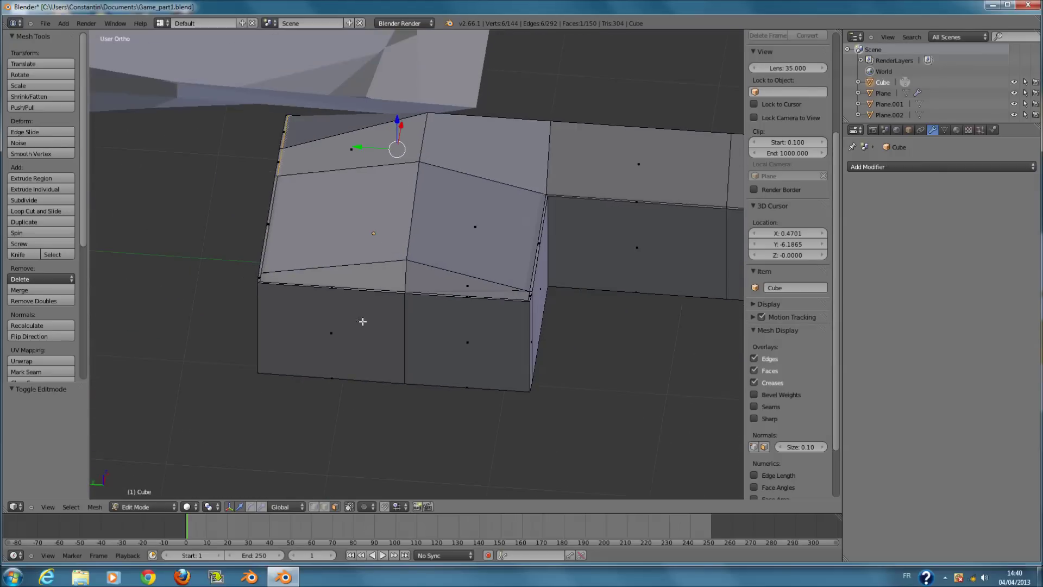
Select the sloped roof faces of the far end block, including the narrow strips along its edges.
middle_drag(439, 301, 414, 365)
right_click(421, 348)
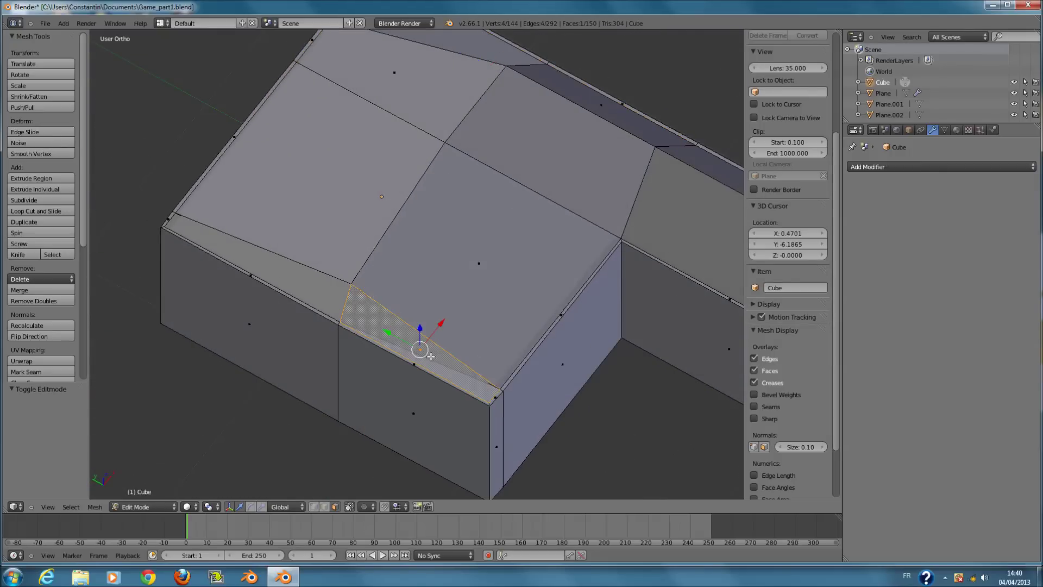
shift+right_click(322, 302)
scroll(321, 302, down, 3)
scroll(394, 320, up, 3)
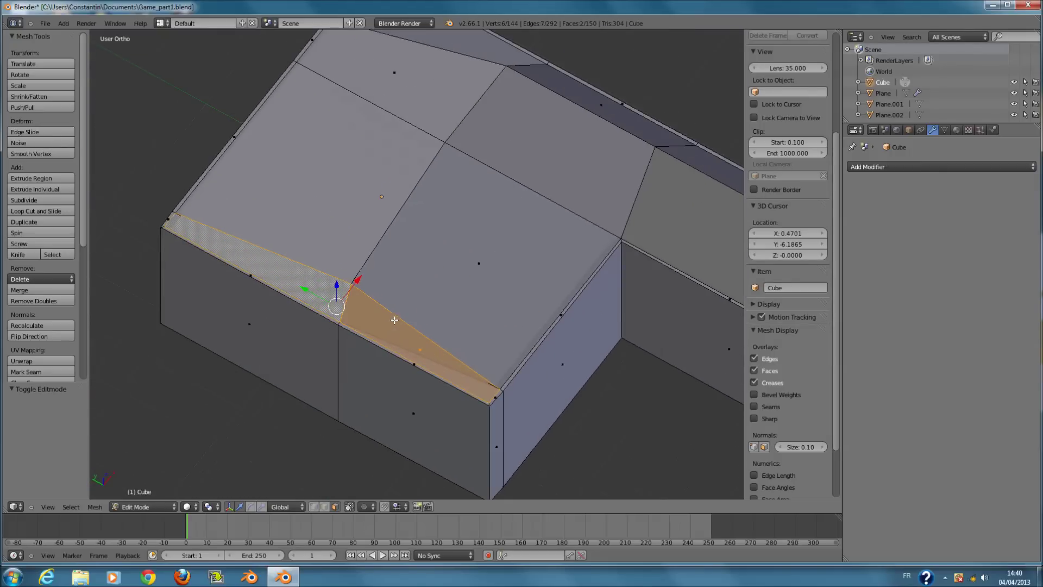
shift+right_click(328, 243)
shift+right_click(290, 268)
shift+right_click(438, 270)
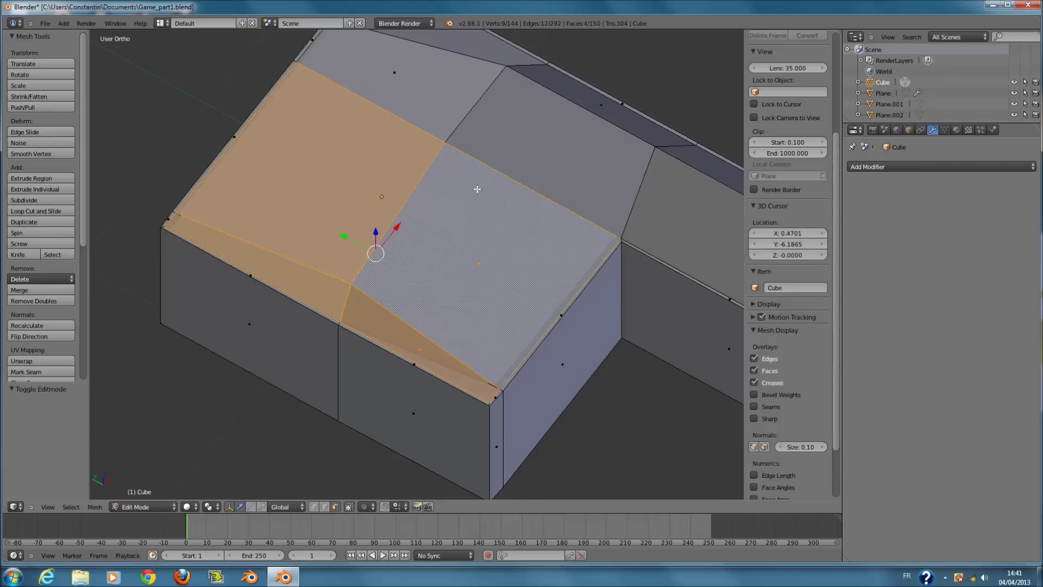
shift+right_click(446, 121)
shift+scroll(486, 140, up, 5)
shift+right_click(461, 110)
shift+right_click(558, 247)
shift+right_click(596, 177)
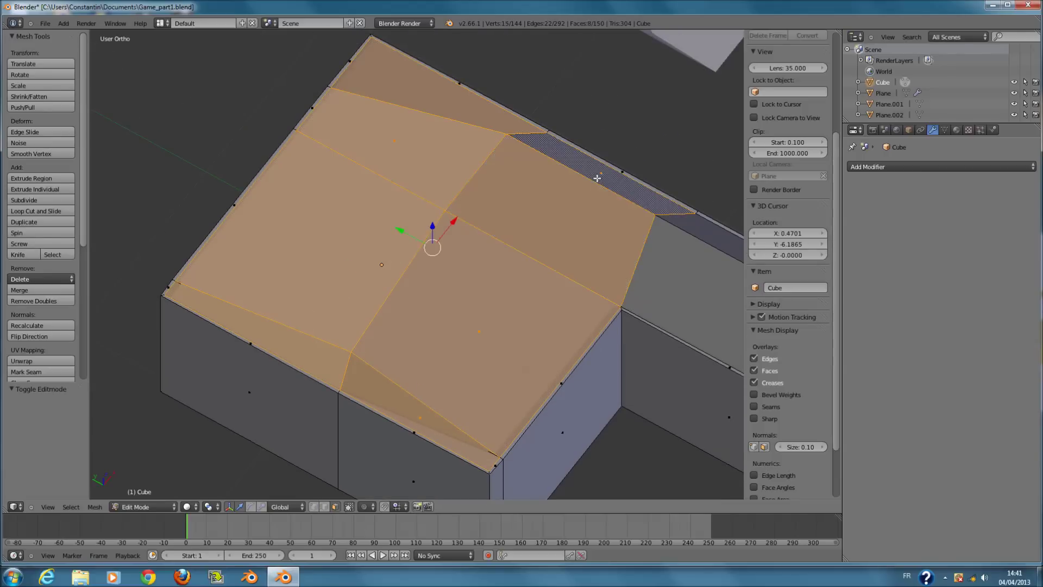
Add the roof faces of the connecting wing, the corner section and the start of the long wing to the selection.
scroll(571, 336, down, 5)
middle_drag(571, 336, 520, 335)
shift+right_click(456, 298)
shift+right_click(520, 336)
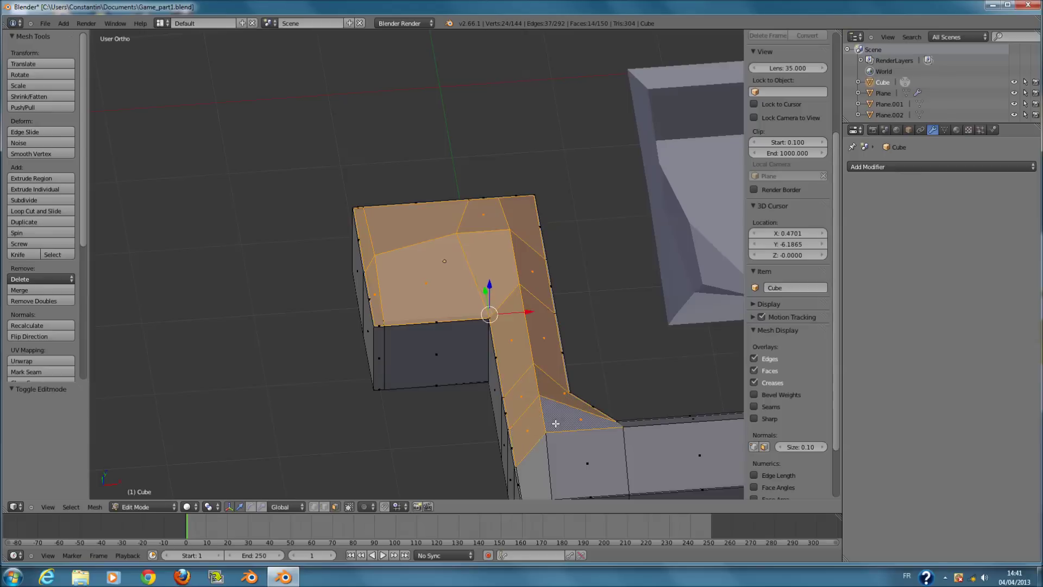
shift+right_click(536, 465)
shift+right_click(575, 456)
shift+scroll(659, 459, up, 4)
shift+scroll(659, 459, down, 4)
shift+right_click(656, 467)
ctrl+scroll(656, 467, up, 6)
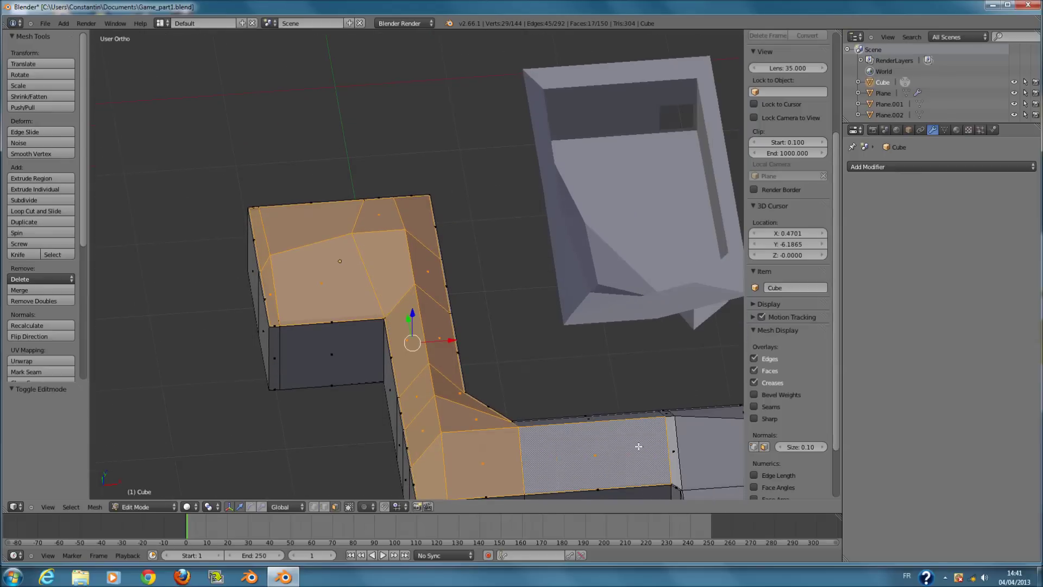
ctrl+scroll(640, 449, down, 4)
shift+right_click(636, 440)
Add the remaining roof faces of the long wing and its stepped end block to the selection from above.
key(KP_7)
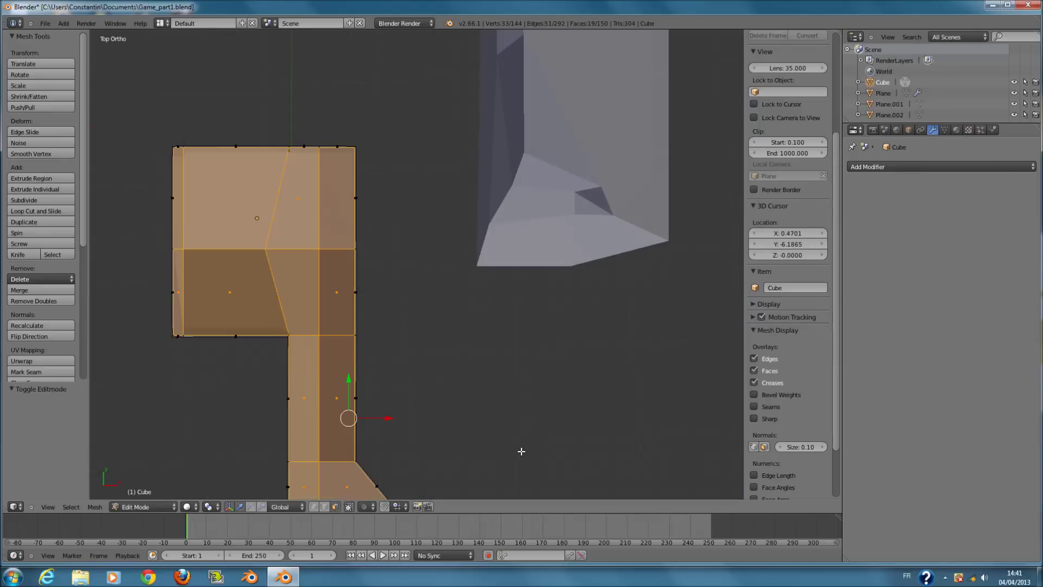
scroll(558, 460, down, 6)
shift+scroll(522, 373, down, 5)
scroll(522, 373, up, 6)
shift+right_click(475, 353)
shift+right_click(549, 348)
shift+right_click(622, 359)
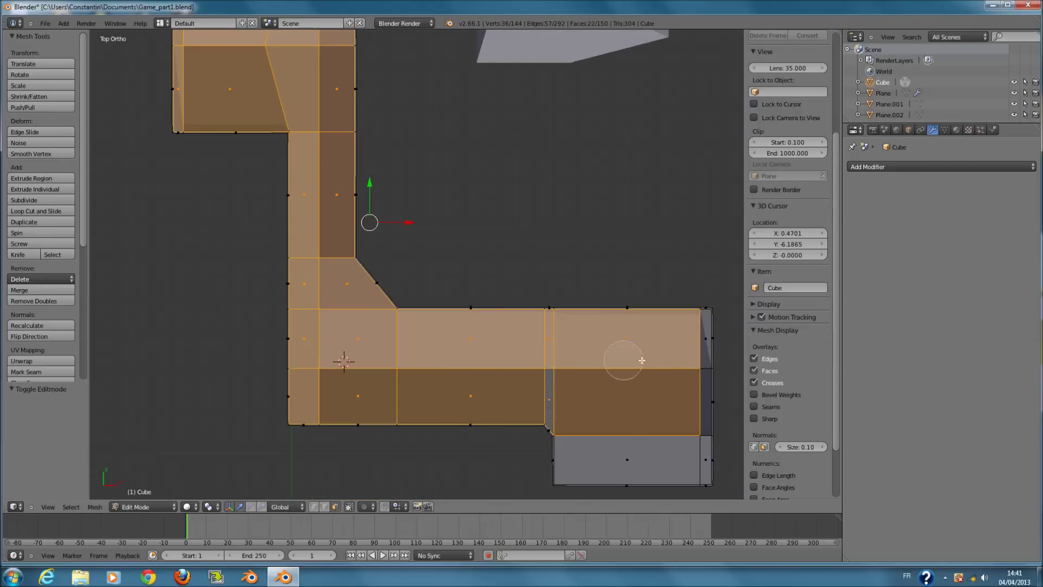
drag(686, 349, 692, 464)
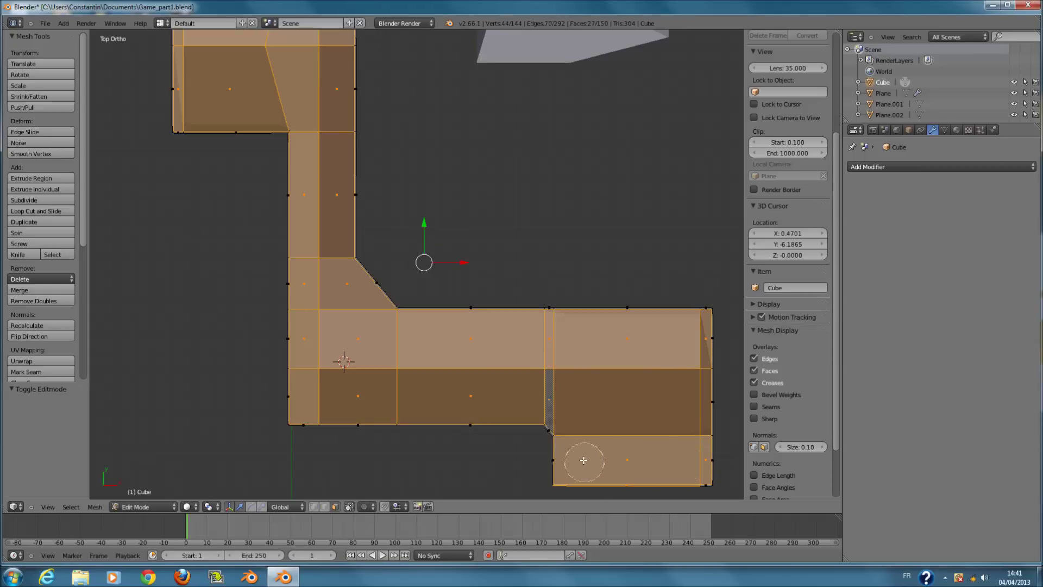
key(z)
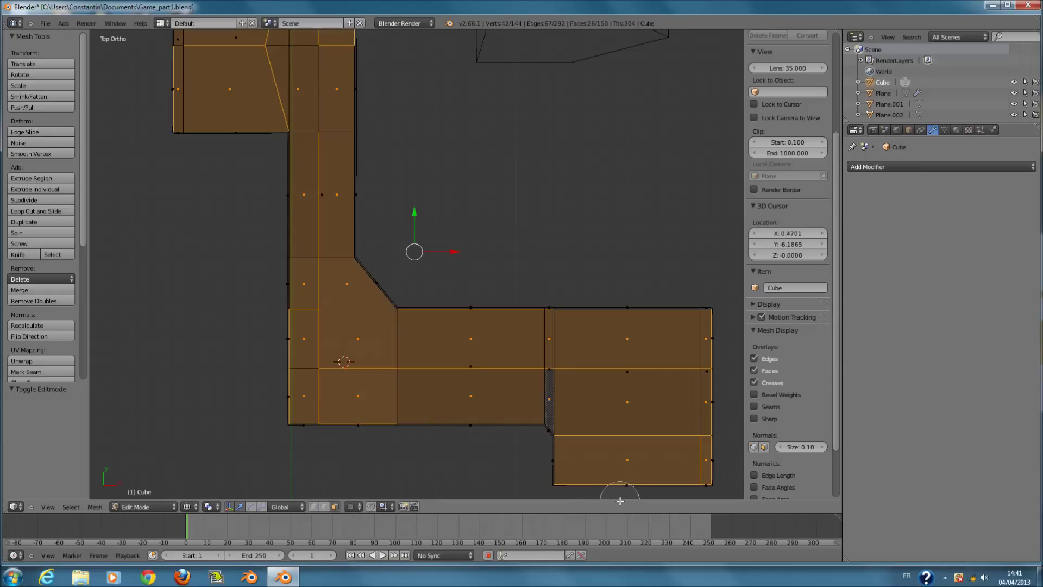
middle_drag(624, 494, 624, 387)
key(z)
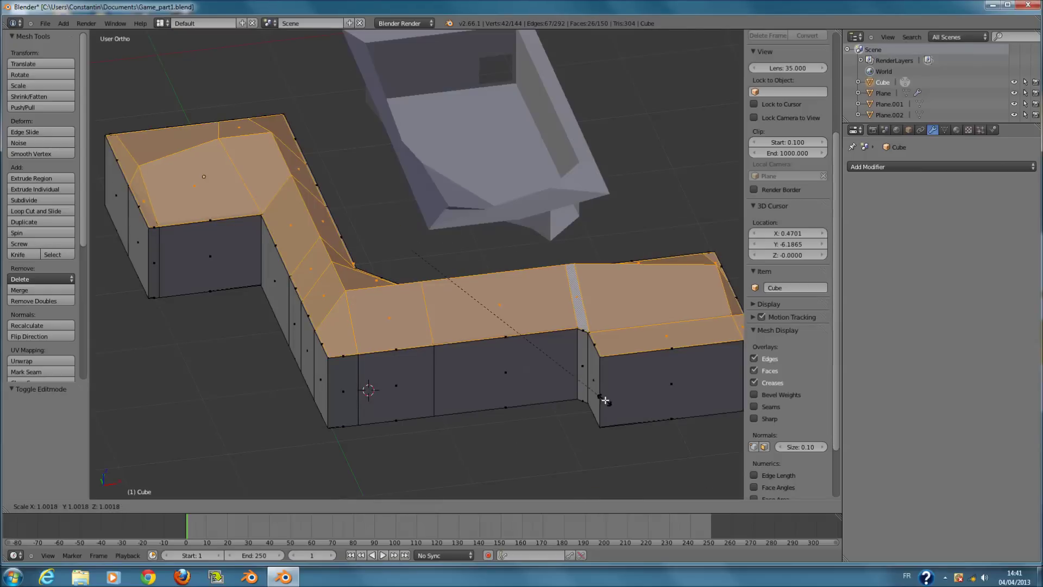
Try shrinking the selected roof faces inward and scaling them up by about 1.06, and undo both changes.
key(alt+s)
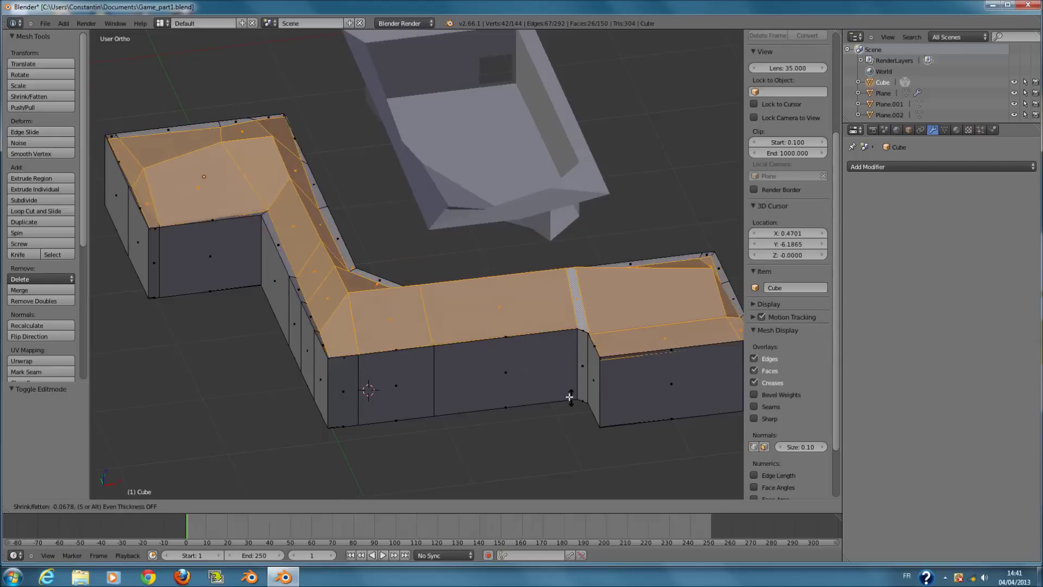
click(530, 372)
key(s)
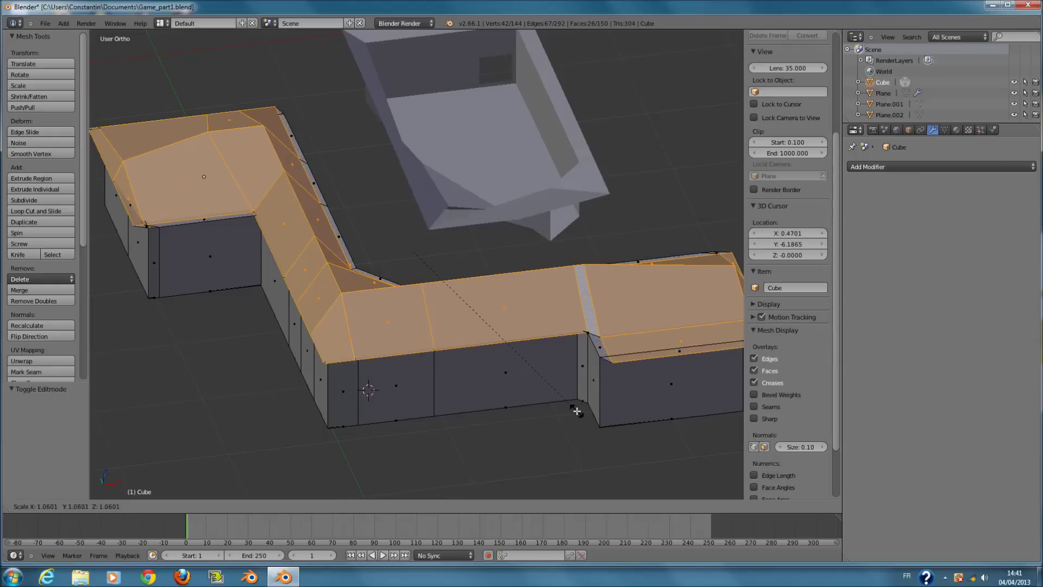
click(577, 412)
middle_drag(575, 410, 431, 344)
key(ctrl+z)
key(ctrl+z)
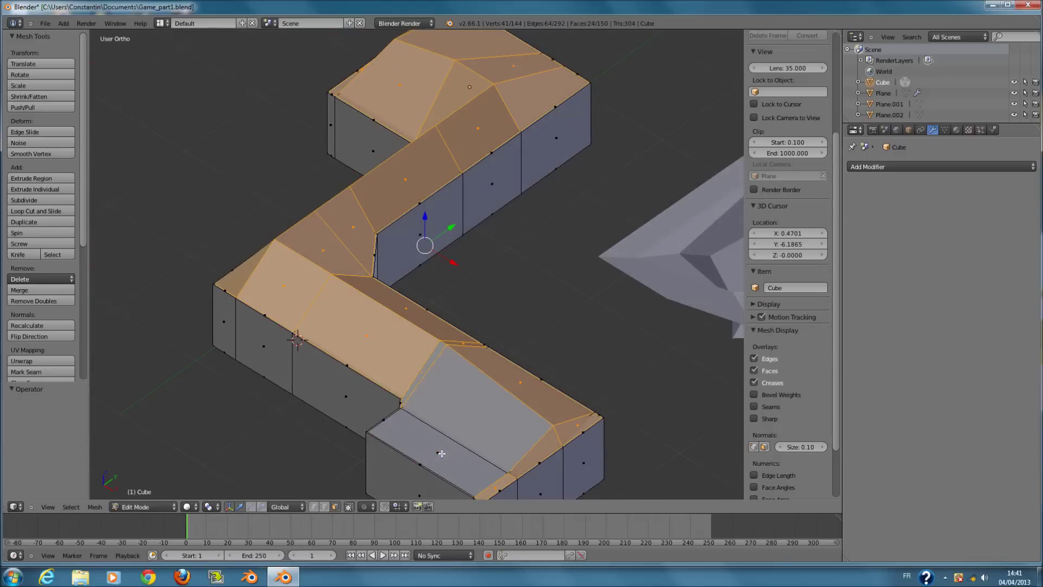
Raise the selected roof faces by 0.01542 along Z.
middle_drag(493, 490, 481, 468)
key(c)
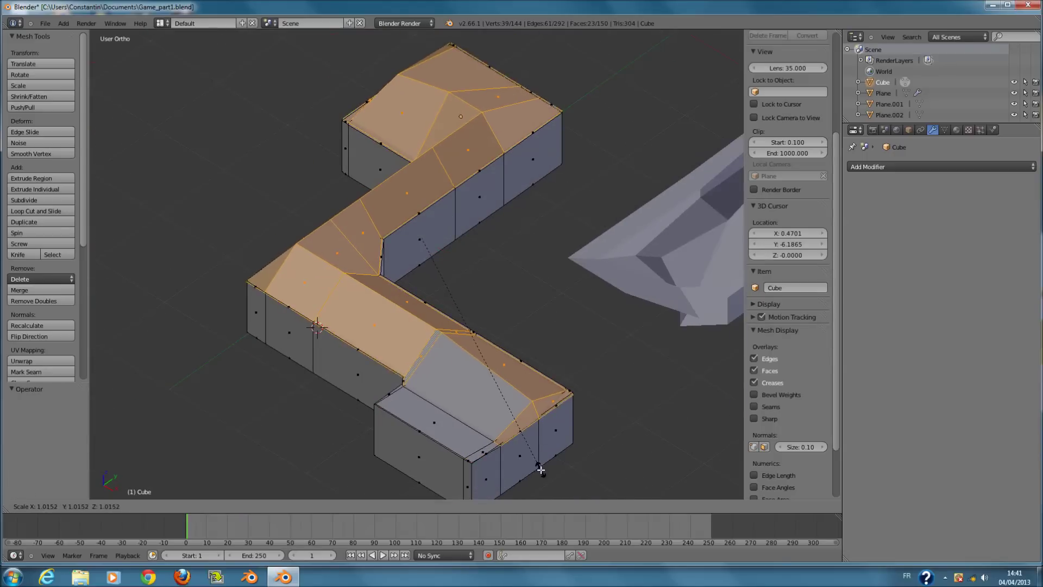
key(g)
key(z)
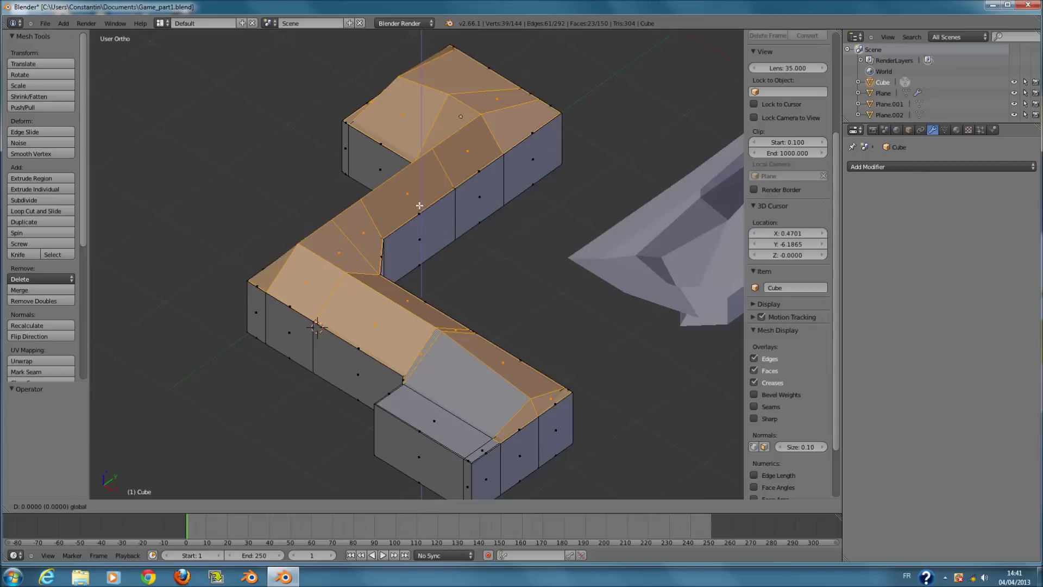
click(433, 212)
mouse_move(433, 212)
middle_down()
mouse_move(401, 224)
mouse_move(428, 208)
middle_up()
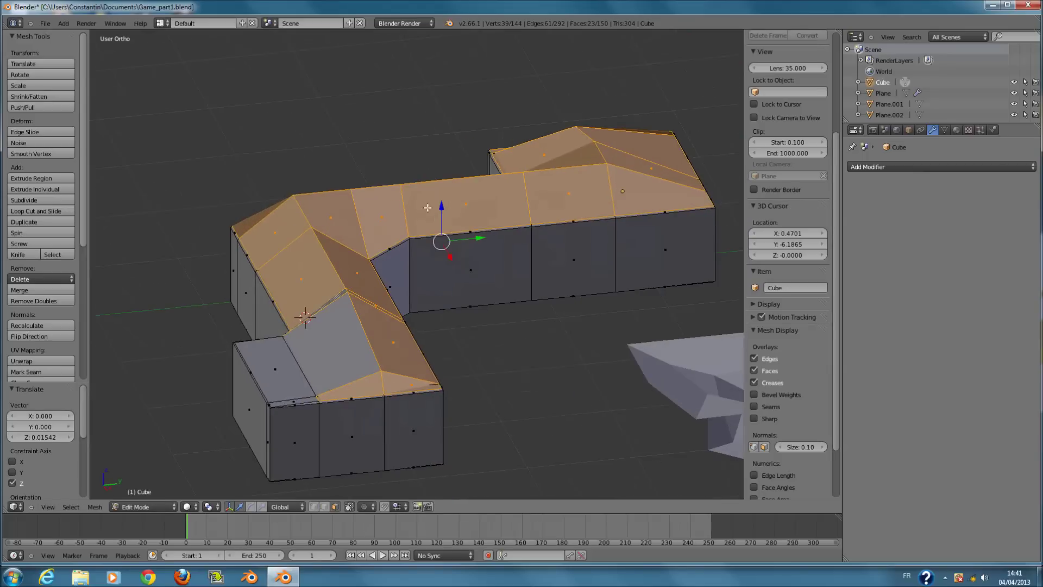
Adjust the height of the selected roof faces along Z, ending with a move of -0.08475.
drag(444, 210, 444, 202)
mouse_move(444, 202)
middle_down()
mouse_move(353, 214)
mouse_move(337, 203)
mouse_move(427, 201)
middle_up()
drag(448, 209, 449, 233)
middle_drag(449, 233, 480, 319)
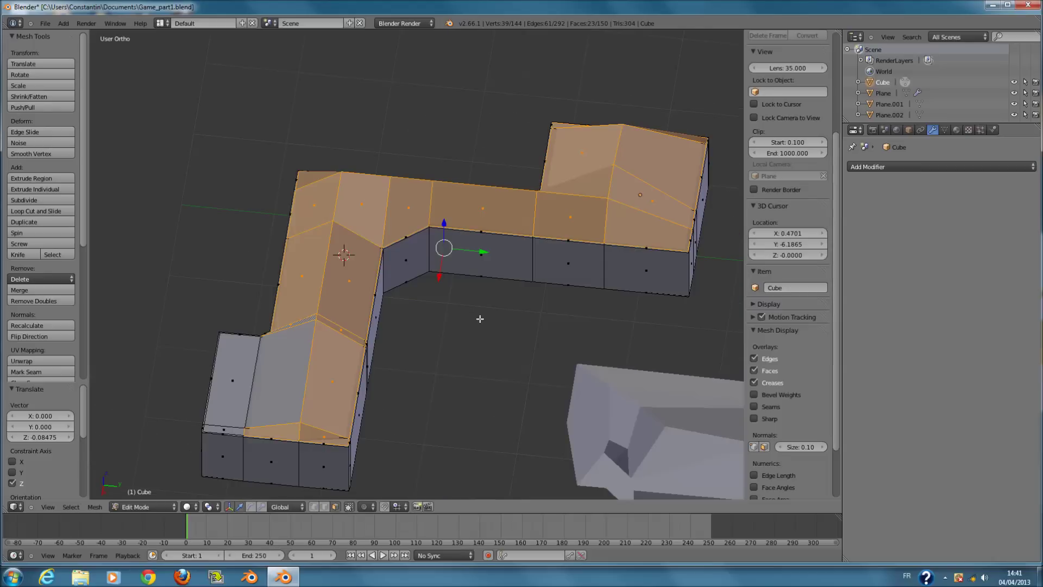
Leave mesh editing and save the scene over Game_part1.blend.
middle_drag(480, 333, 347, 356)
key(Tab)
key(ctrl+s)
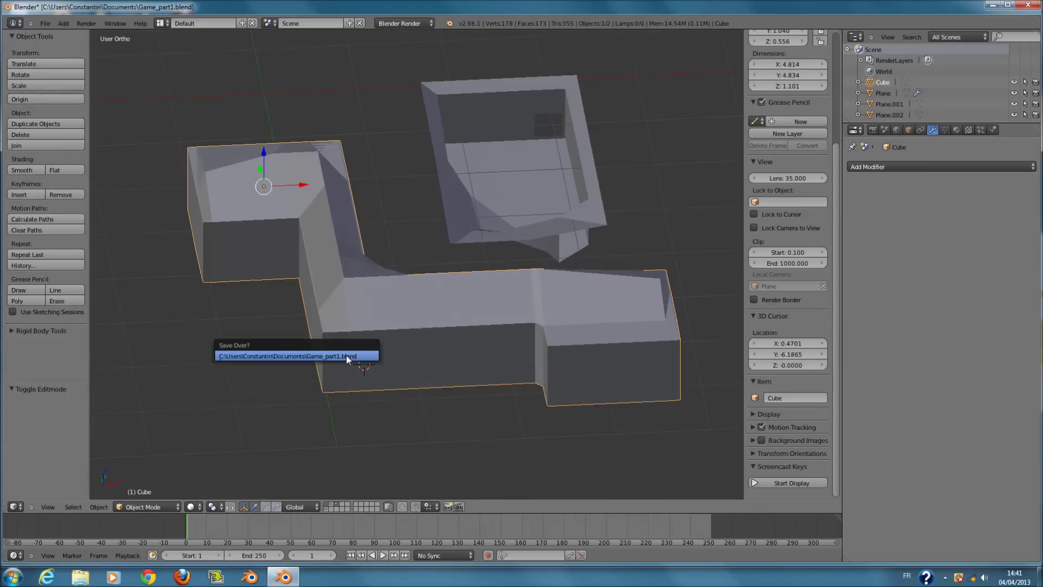
Cut two vertical edge loops through the end block's front wall and scale them apart by 2.279 along X.
key(KP_1)
key(KP_7)
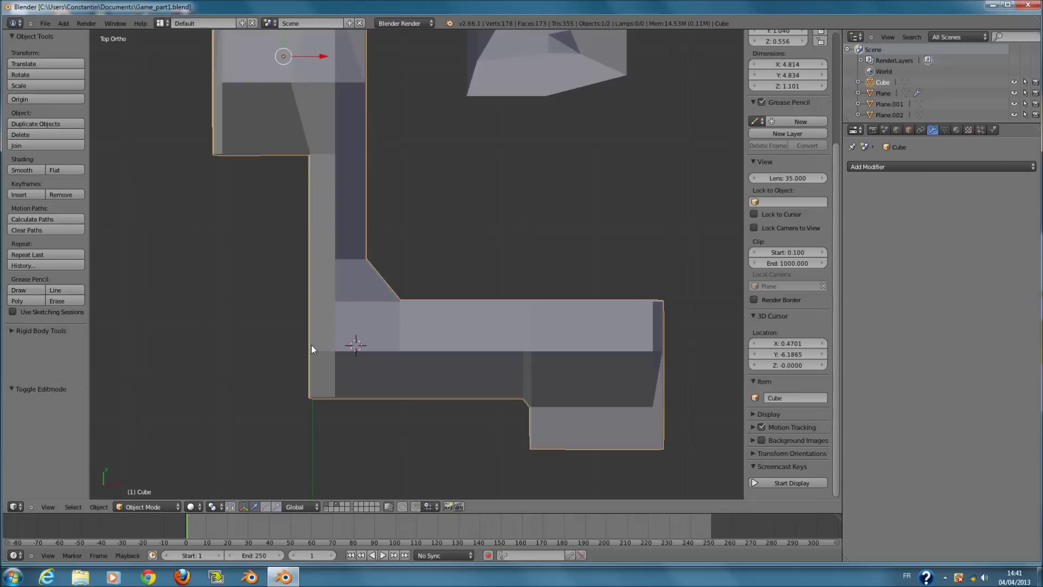
key(Tab)
key(KP_1)
ctrl+scroll(311, 345, down, 9)
scroll(354, 321, up, 5)
key(a)
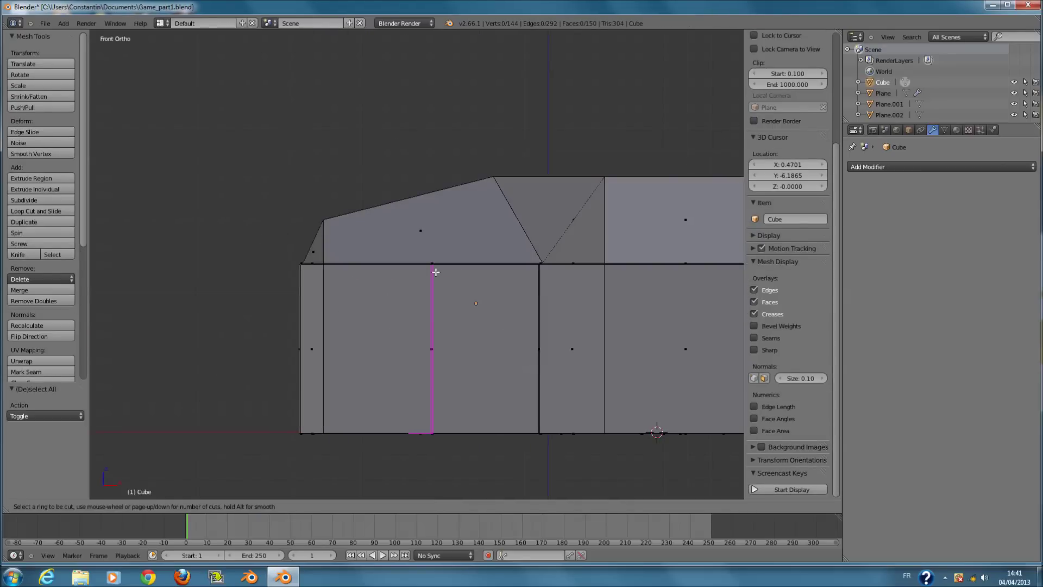
click(436, 272)
key(s)
key(x)
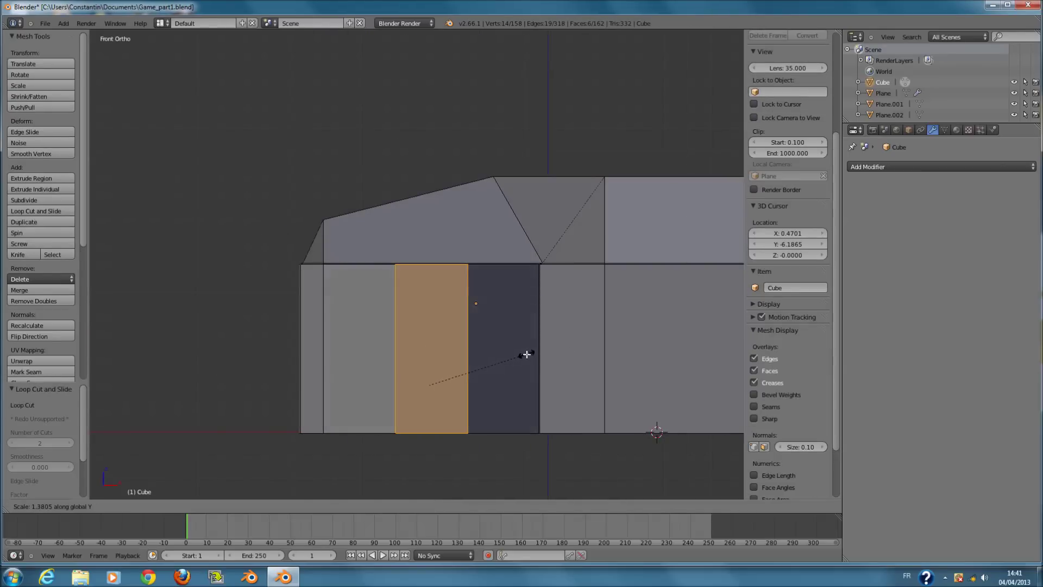
click(532, 349)
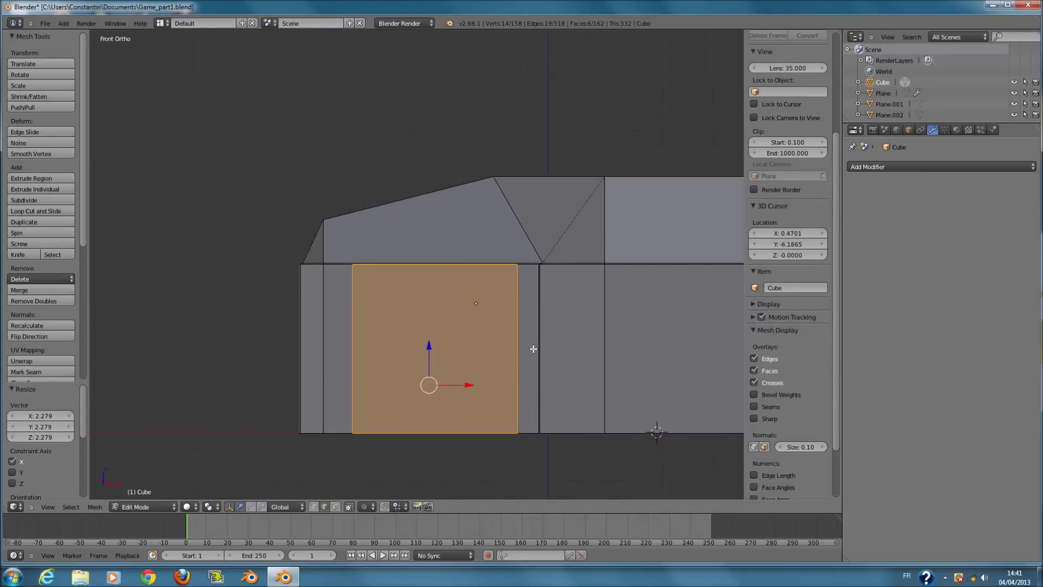
Add two horizontal edge loops around the walls, one just below the roof and one just above the base with a slide of about -0.947.
key(a)
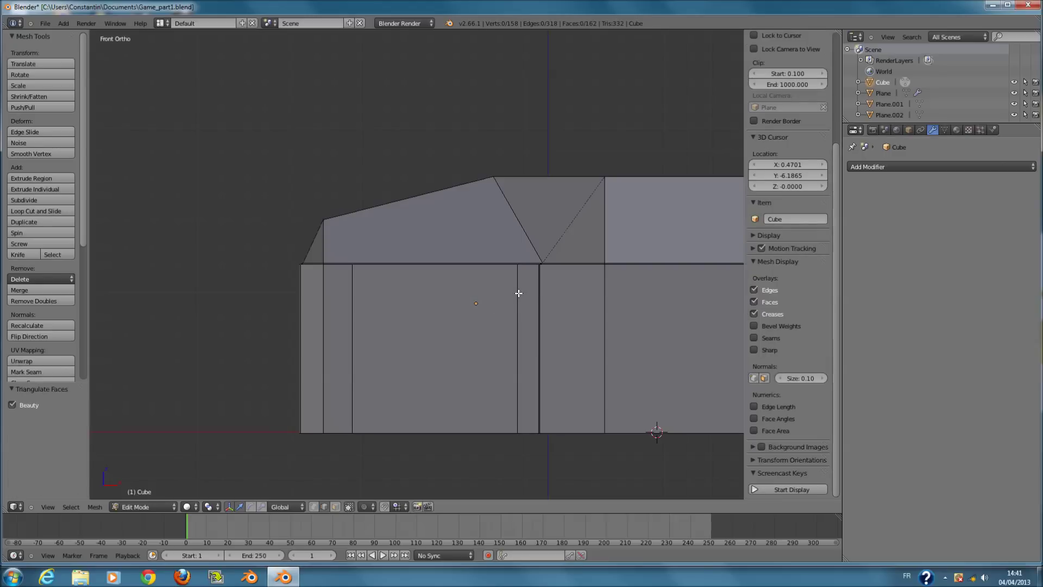
click(511, 297)
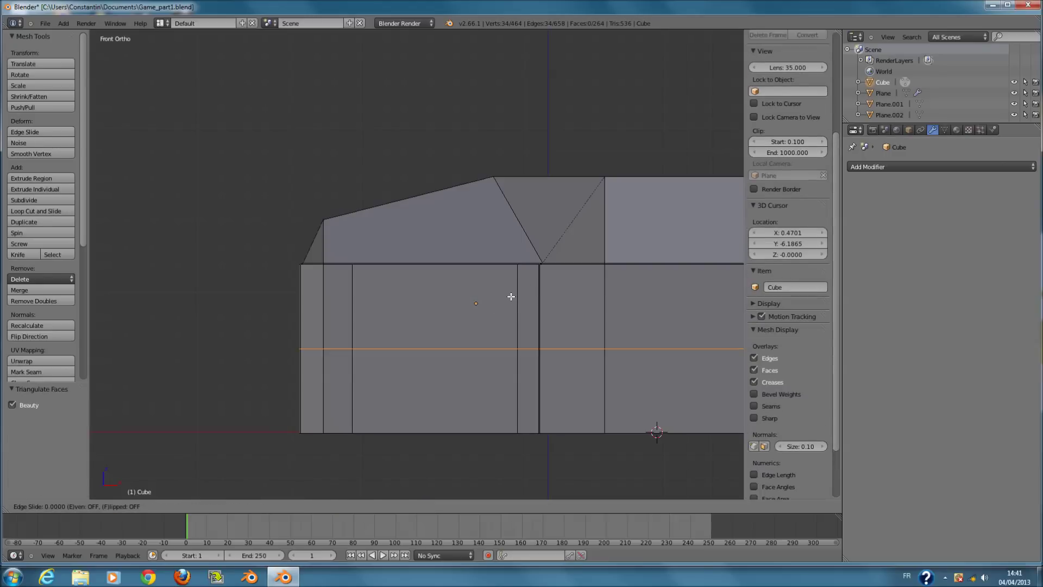
click(508, 240)
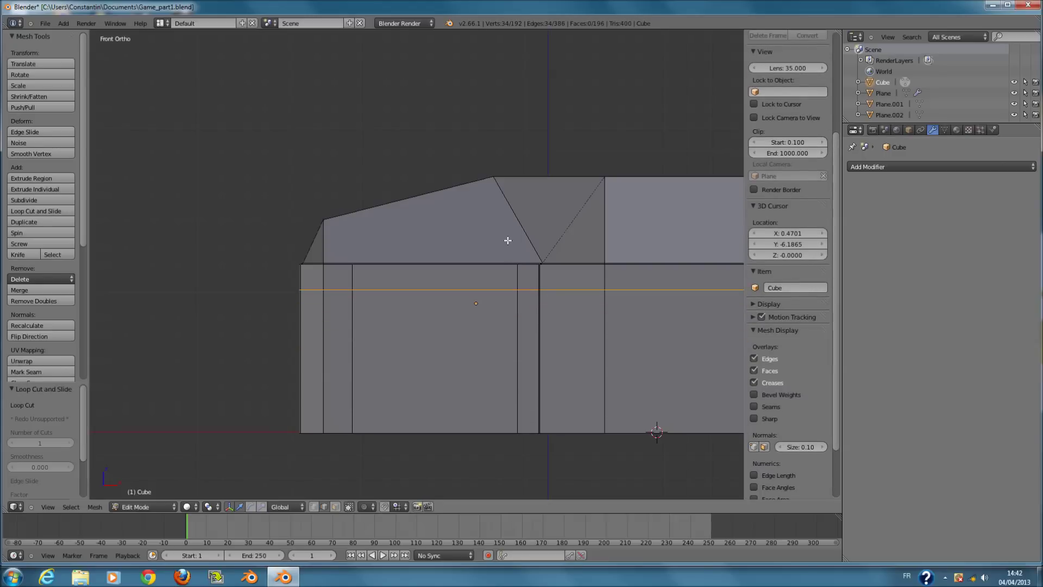
key(a)
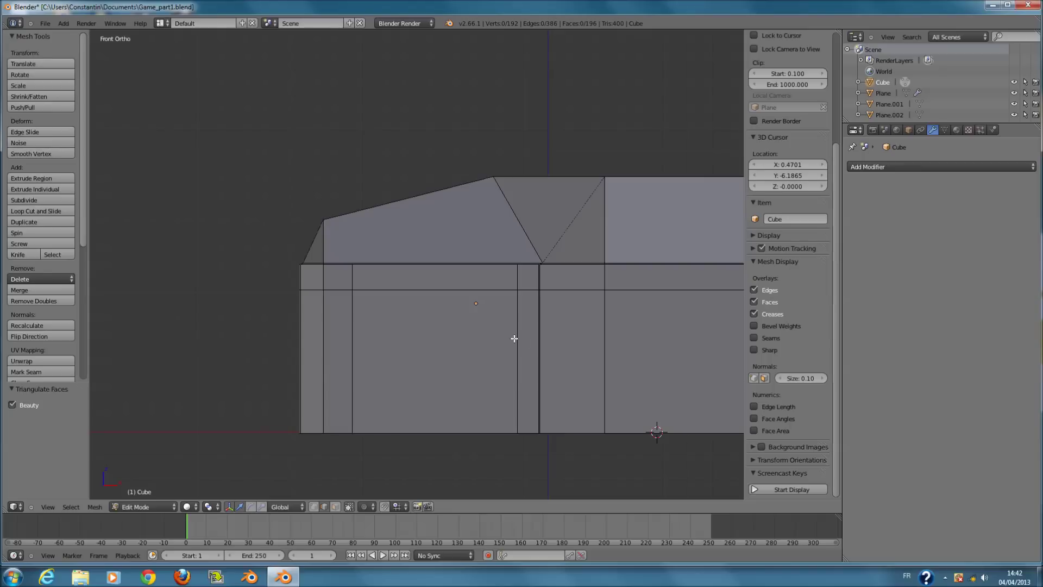
key(ctrl+r)
click(512, 342)
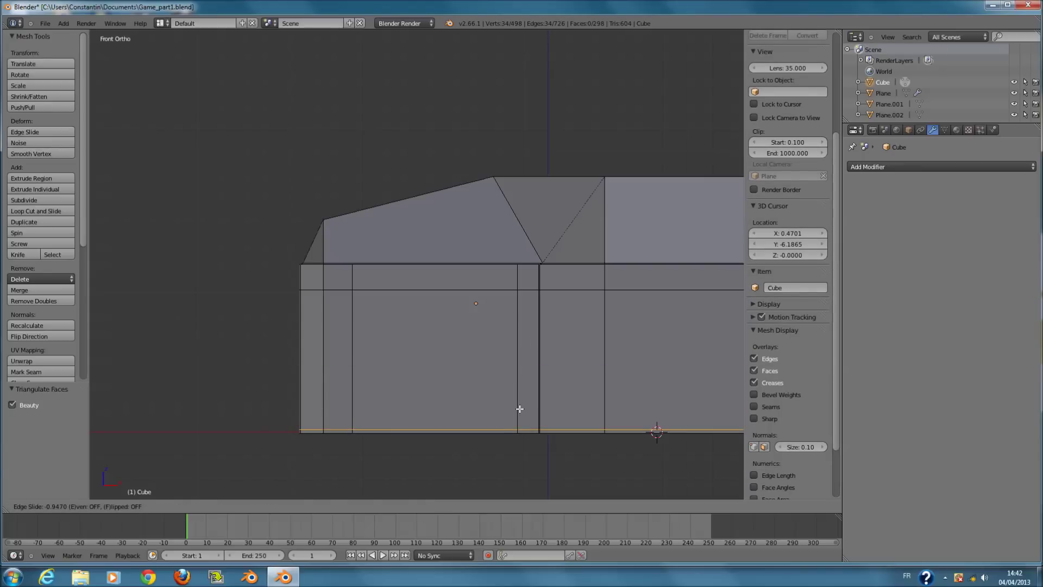
click(519, 408)
Delete the large framed face of the end block's front wall to open a wide entrance, and check it in object mode.
click(335, 506)
right_click(465, 364)
key(x)
click(465, 364)
middle_drag(468, 364, 433, 332)
scroll(361, 323, up, 1)
scroll(338, 324, up, 1)
key(Tab)
scroll(384, 247, down, 2)
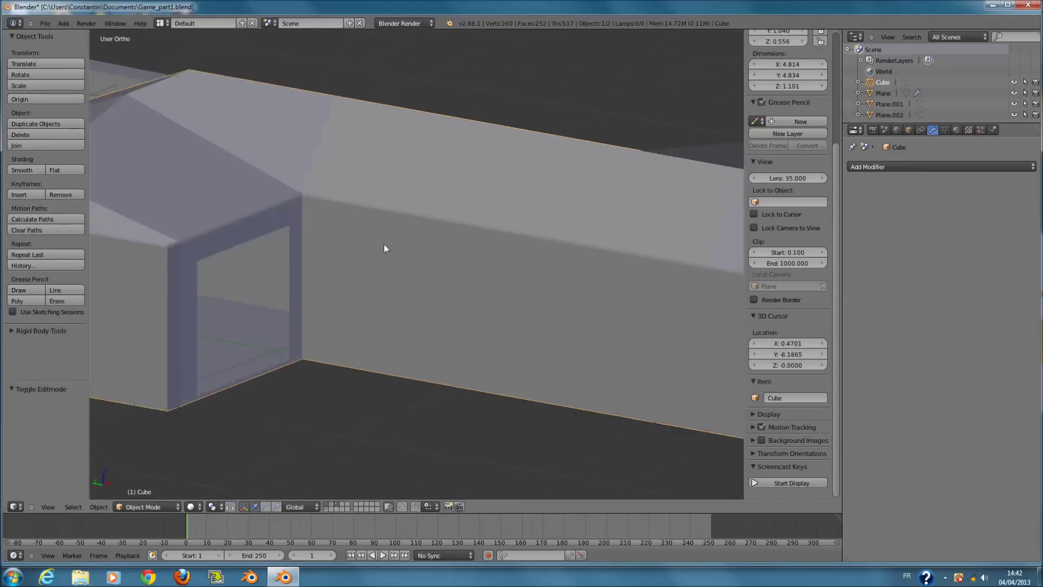
key(Tab)
key(a)
key(a)
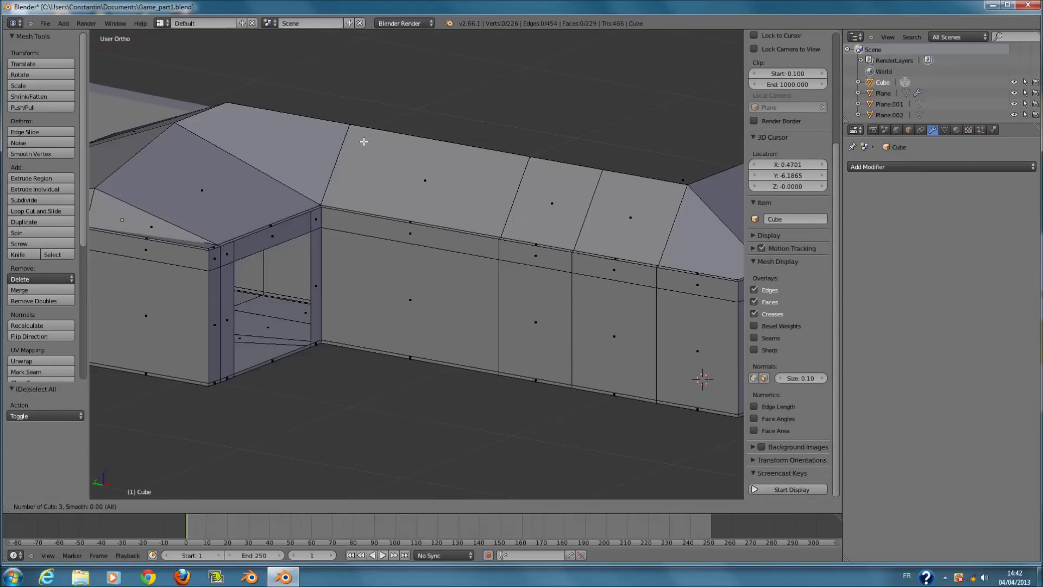
right_click(382, 184)
key(ctrl+KP_1)
middle_drag(418, 202, 452, 224)
key(Tab)
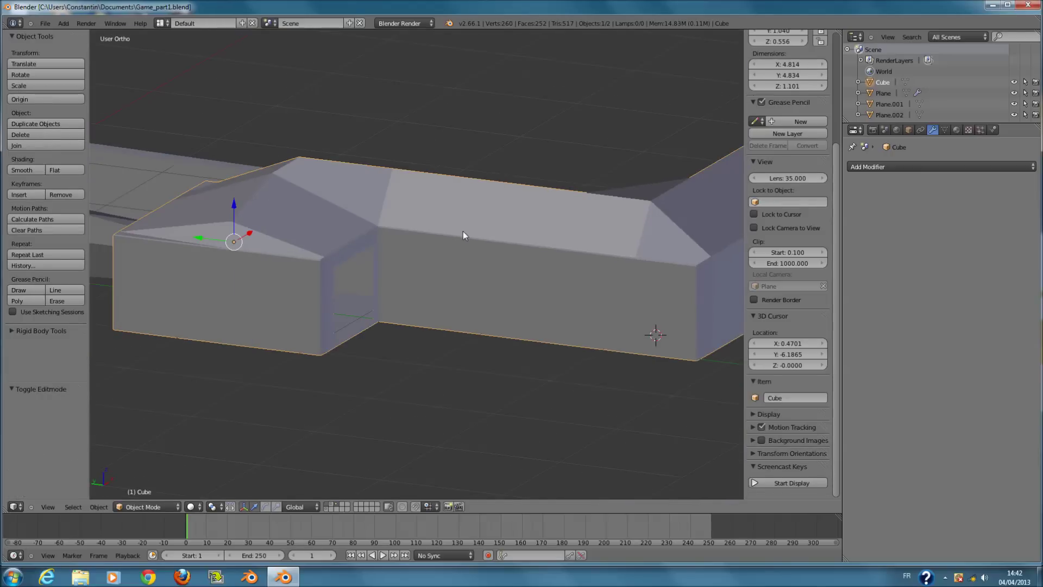
key(Tab)
scroll(463, 234, up, 3)
right_click(461, 154)
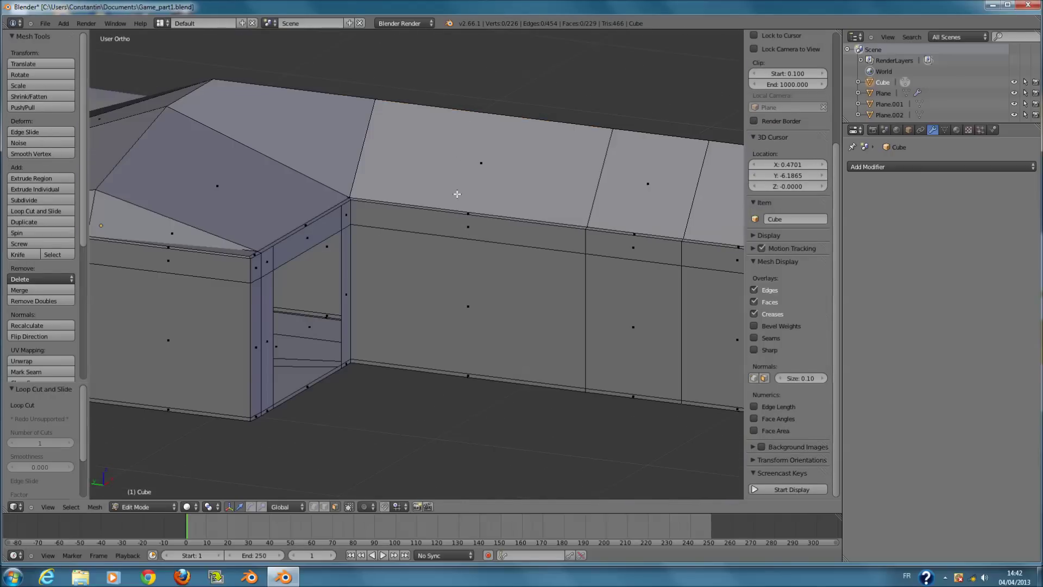
Cut two vertical edge loops in the long wing's wall, scale them by 0.646 and move them 0.297 along Y toward the inner corner.
right_click(458, 234)
key(ctrl+r)
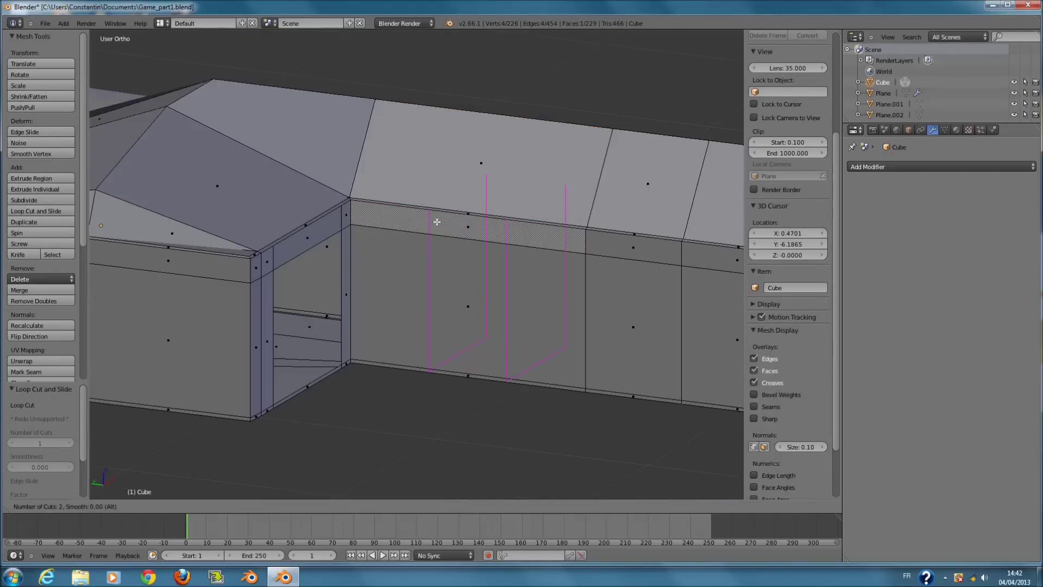
click(437, 221)
middle_drag(449, 226, 527, 317)
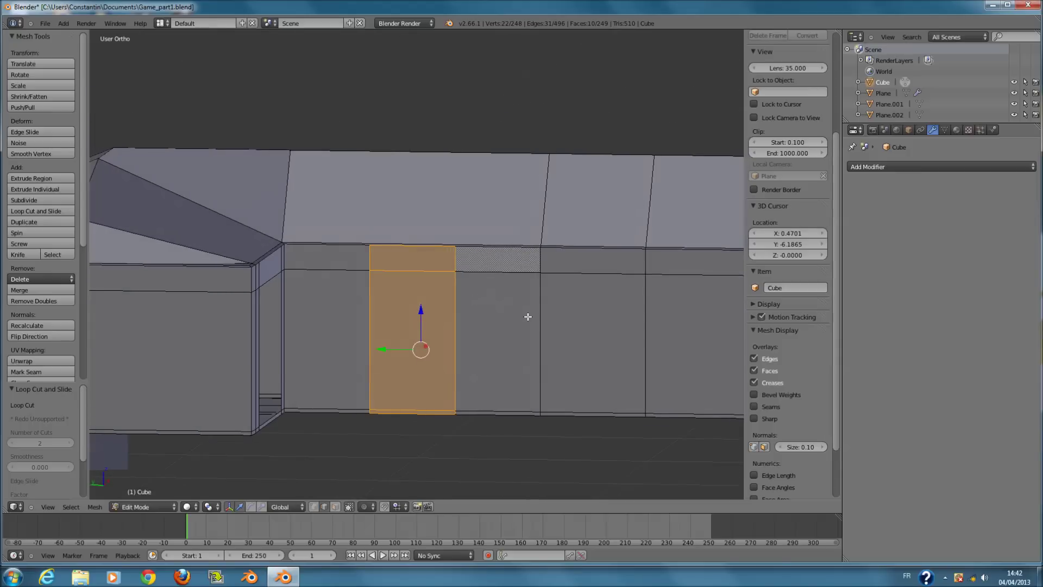
key(s)
key(y)
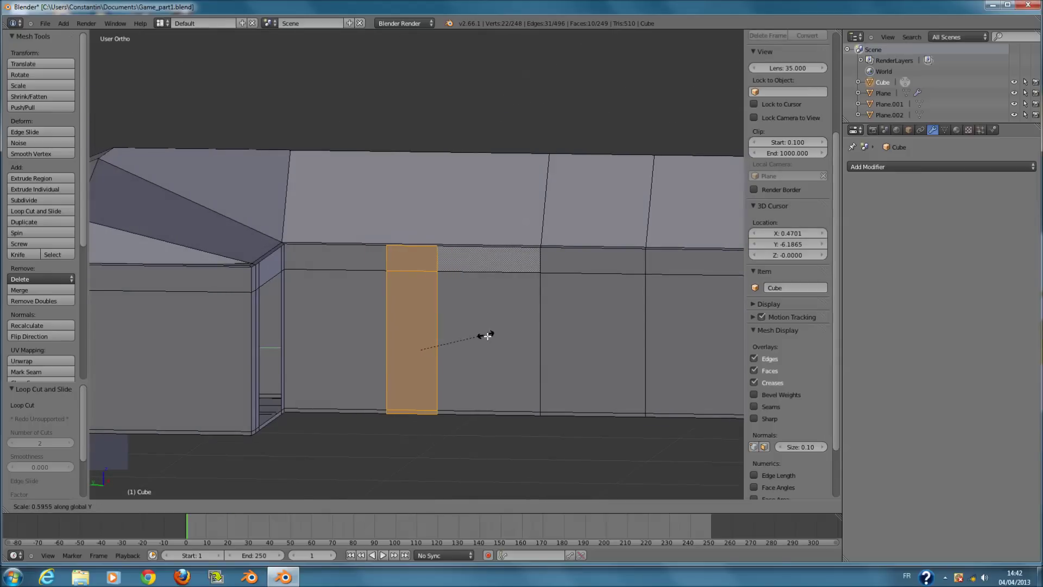
click(486, 336)
key(g)
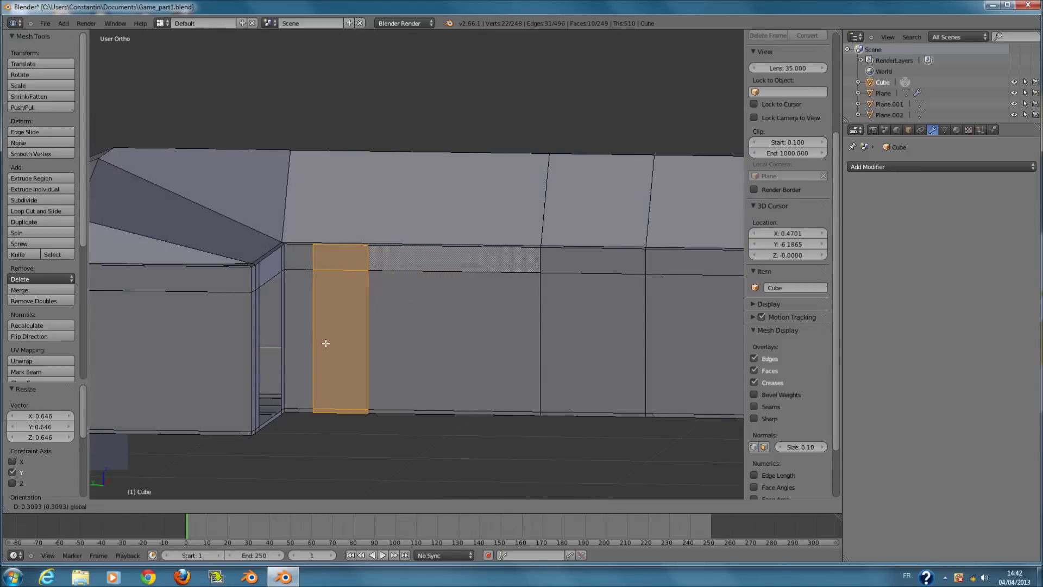
click(329, 347)
Add a horizontal edge loop around the walls below the upper loop, with an edge slide of about 0.459.
middle_drag(328, 347, 422, 260)
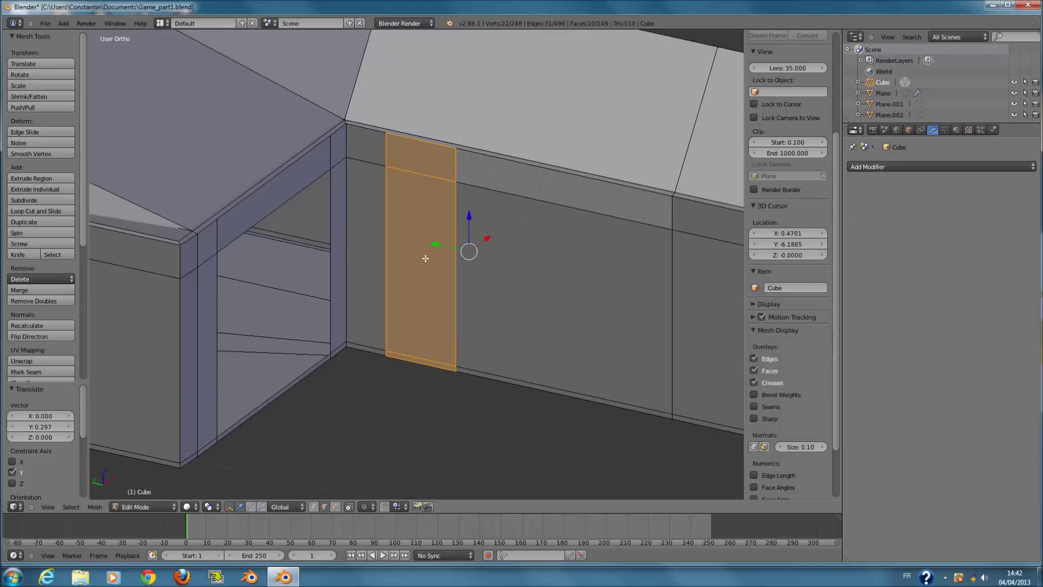
key(a)
key(ctrl+t)
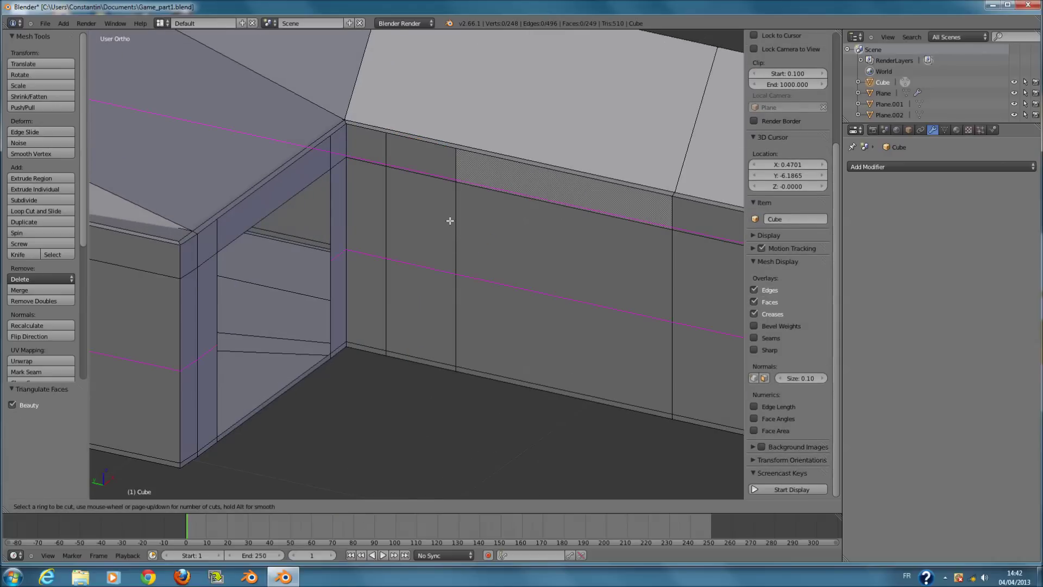
click(450, 221)
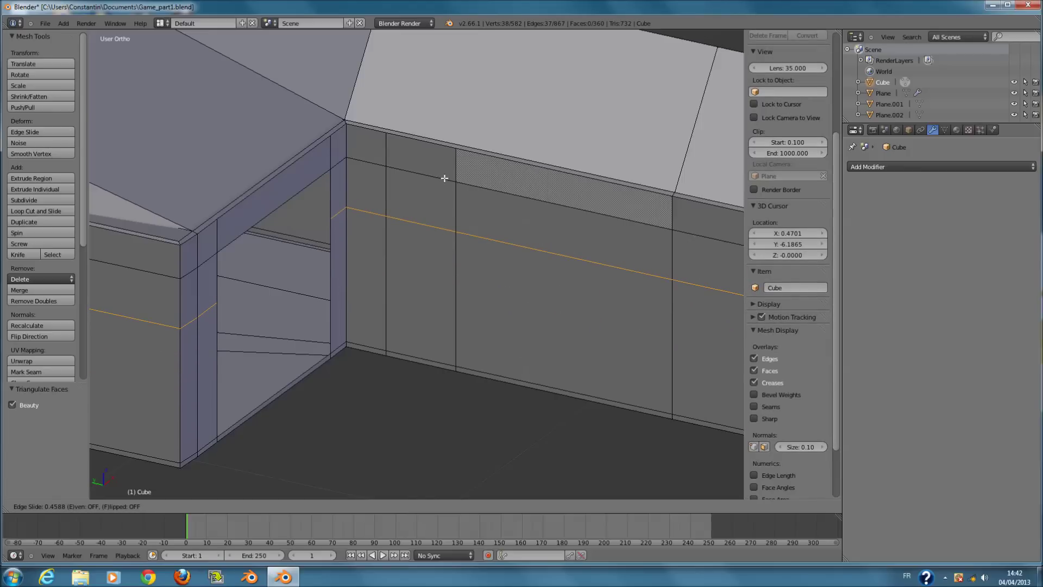
click(444, 178)
middle_drag(445, 177, 414, 165)
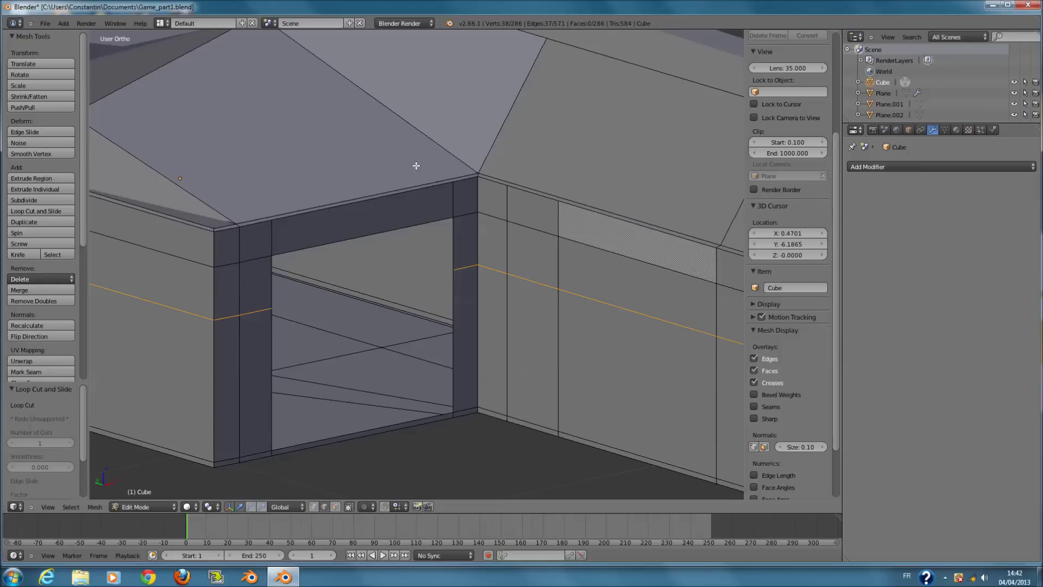
Delete the narrow wall face below the new horizontal loop to open a doorway beside the inner corner, and save the file.
click(336, 507)
right_click(531, 348)
key(x)
click(543, 325)
scroll(596, 360, down, 3)
middle_drag(596, 360, 442, 350)
key(Tab)
ctrl+scroll(442, 348, up, 3)
key(ctrl+s)
click(445, 345)
Cut two vertical edge loops through the outermost section of the end block's long side wall and view it from the left.
scroll(463, 293, up, 1)
middle_drag(466, 293, 369, 278)
scroll(545, 283, down, 2)
middle_drag(544, 283, 498, 352)
scroll(521, 394, down, 5)
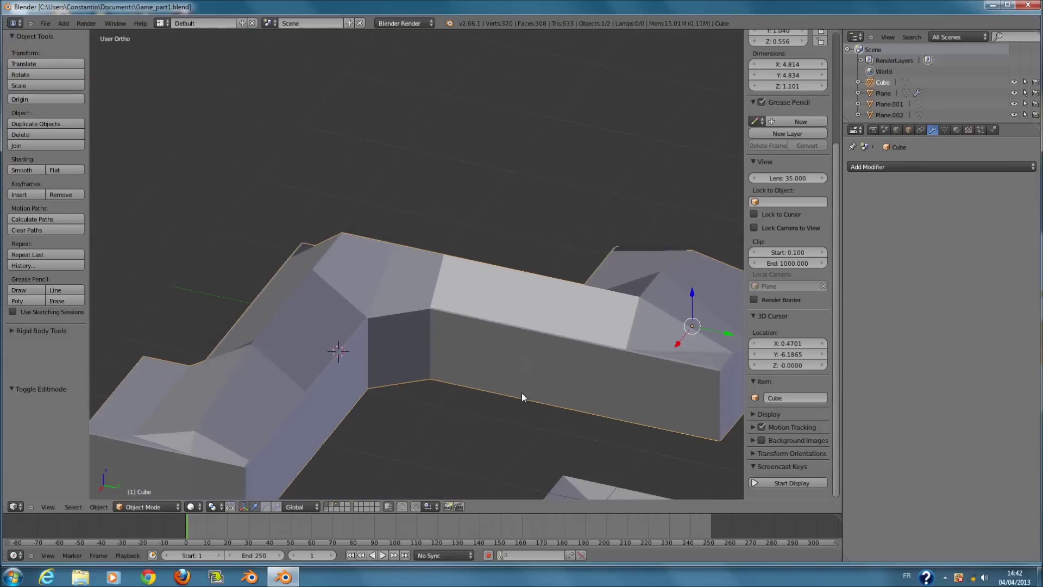
shift+middle_drag(594, 424, 532, 398)
scroll(567, 382, up, 4)
key(Tab)
shift+middle_drag(712, 369, 557, 370)
key(a)
key(a)
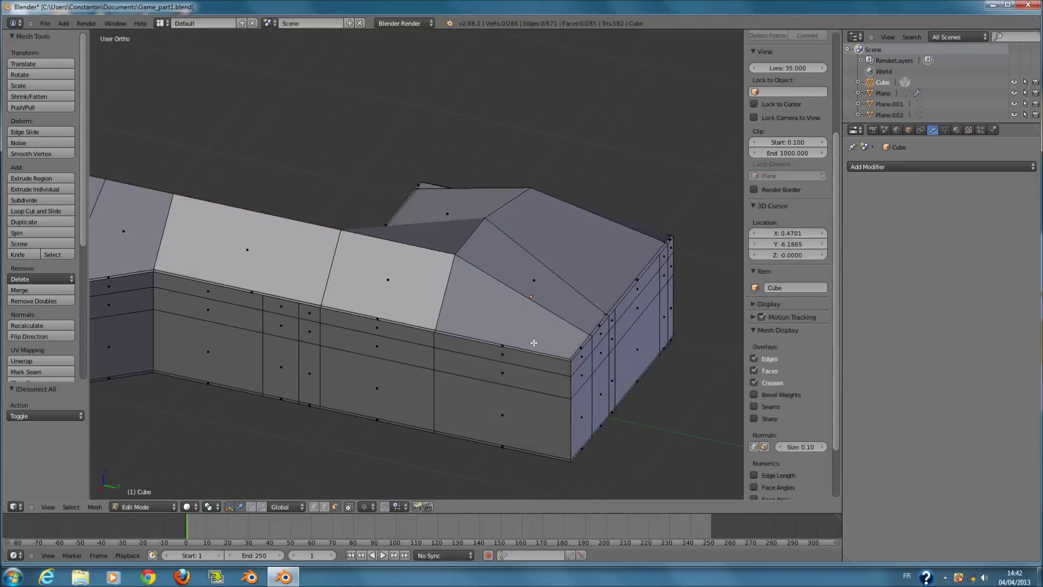
key(ctrl+r)
click(477, 353)
middle_drag(504, 358, 528, 343)
key(ctrl+KP_3)
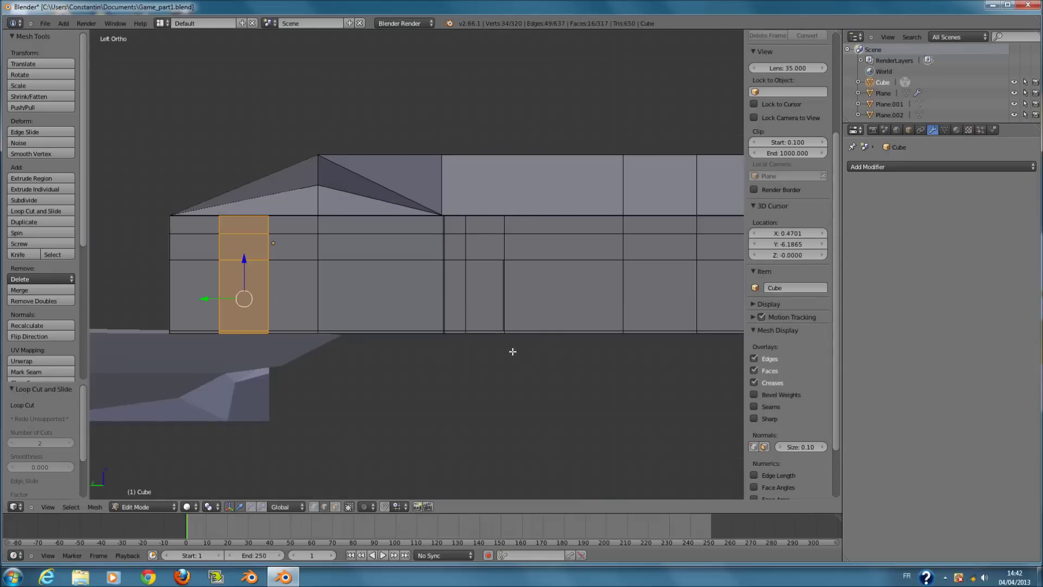
Show the building in wireframe and enable the edge length display.
key(z)
ctrl+scroll(467, 335, up, 1)
scroll(472, 298, up, 3)
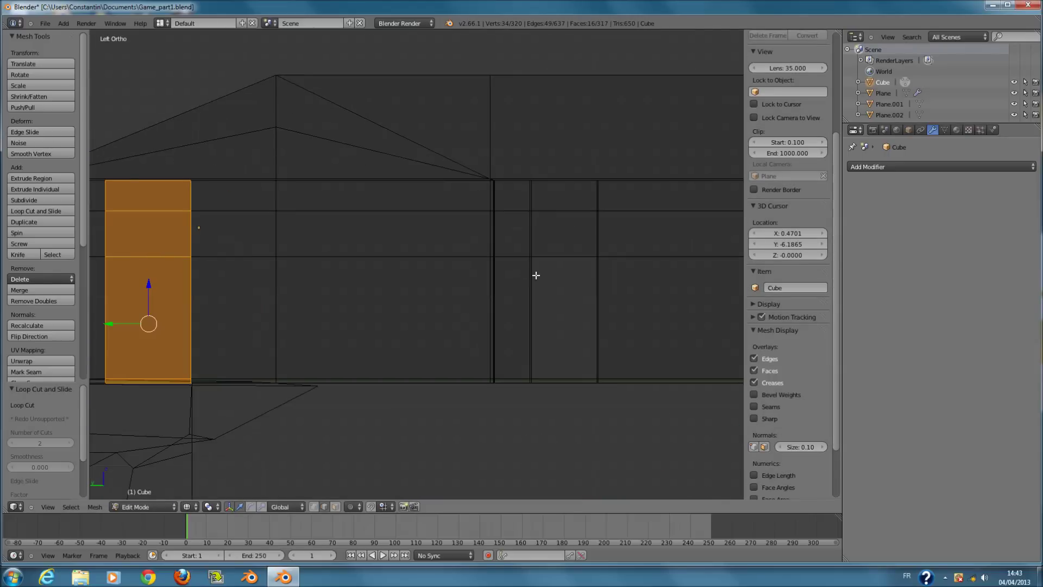
ctrl+scroll(507, 346, up, 1)
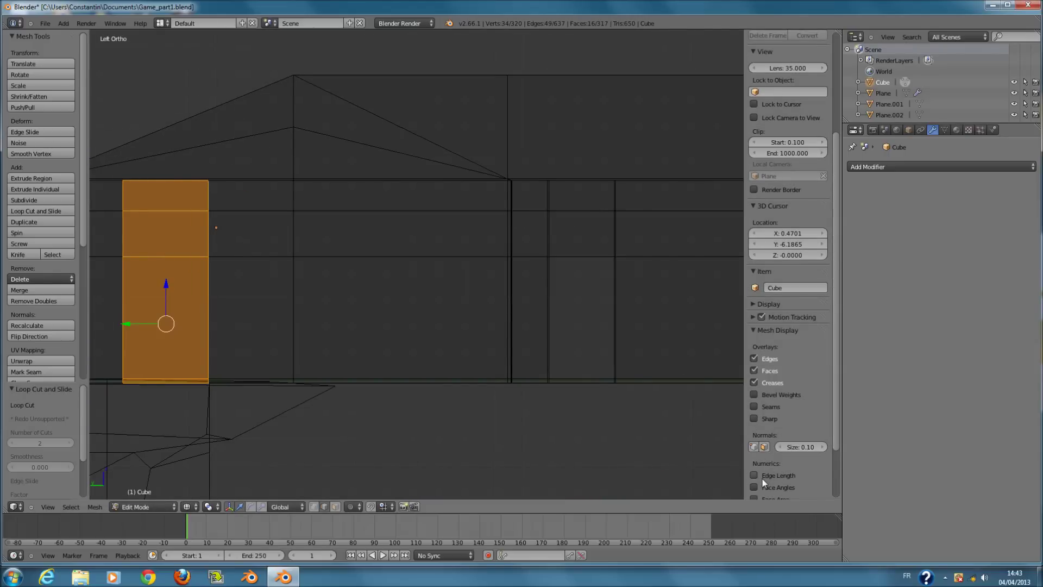
ctrl+scroll(529, 317, up, 4)
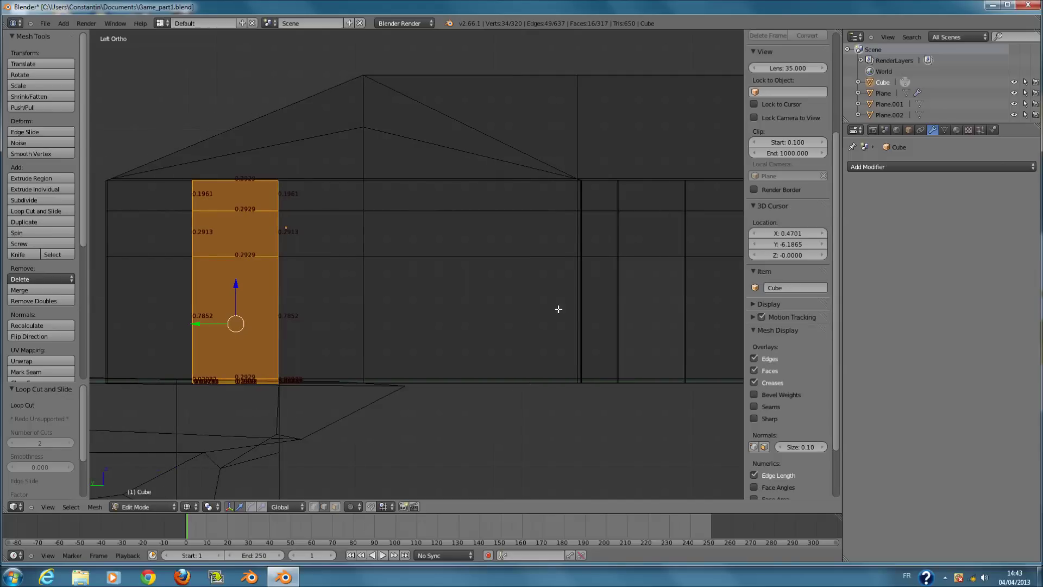
Select the vertical edges on both sides of the existing doorway and examine their lengths and spacing up close.
key(a)
right_click(622, 295)
shift+right_click(680, 300)
ctrl+scroll(669, 323, down, 2)
scroll(668, 323, up, 5)
scroll(635, 324, up, 3)
shift+scroll(635, 324, down, 7)
scroll(635, 324, down, 1)
ctrl+scroll(635, 324, up, 11)
scroll(511, 332, up, 4)
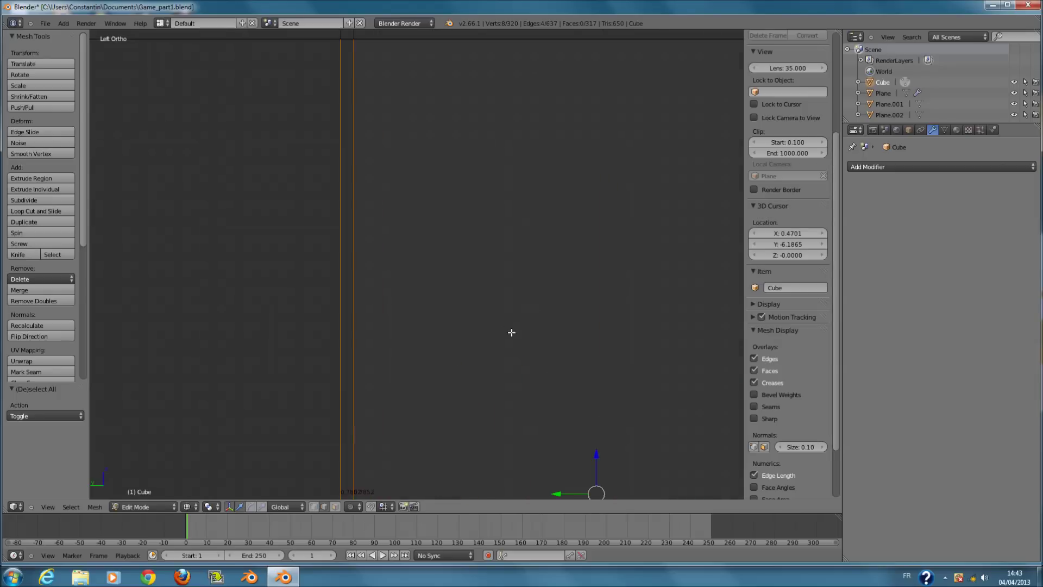
scroll(512, 333, down, 15)
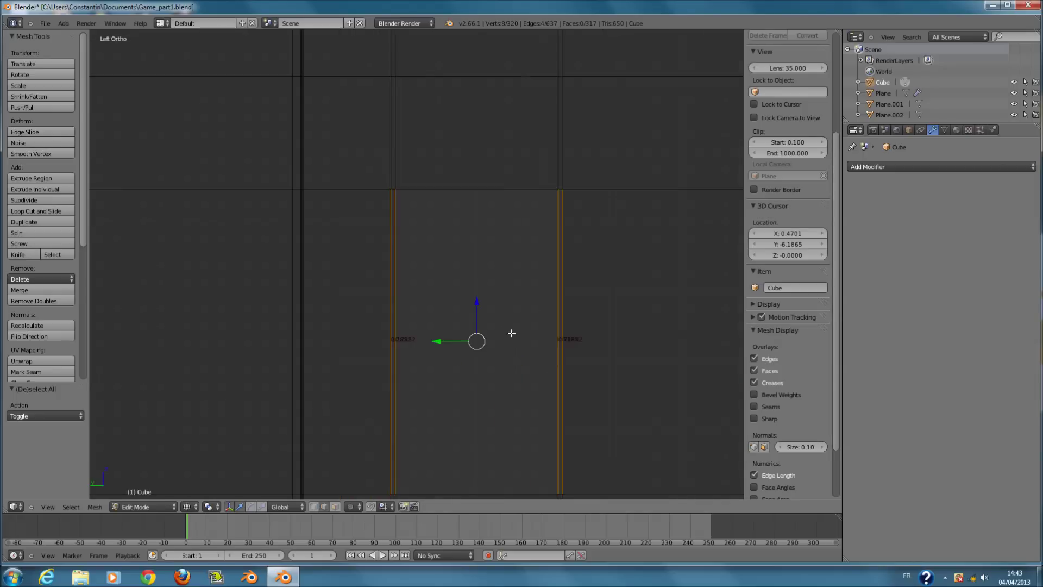
Select single vertical edges at the doorway and on the end block's wall to compare their lengths.
ctrl+scroll(326, 325, down, 5)
scroll(458, 292, up, 6)
ctrl+scroll(459, 292, down, 4)
scroll(453, 338, up, 3)
ctrl+scroll(491, 411, down, 5)
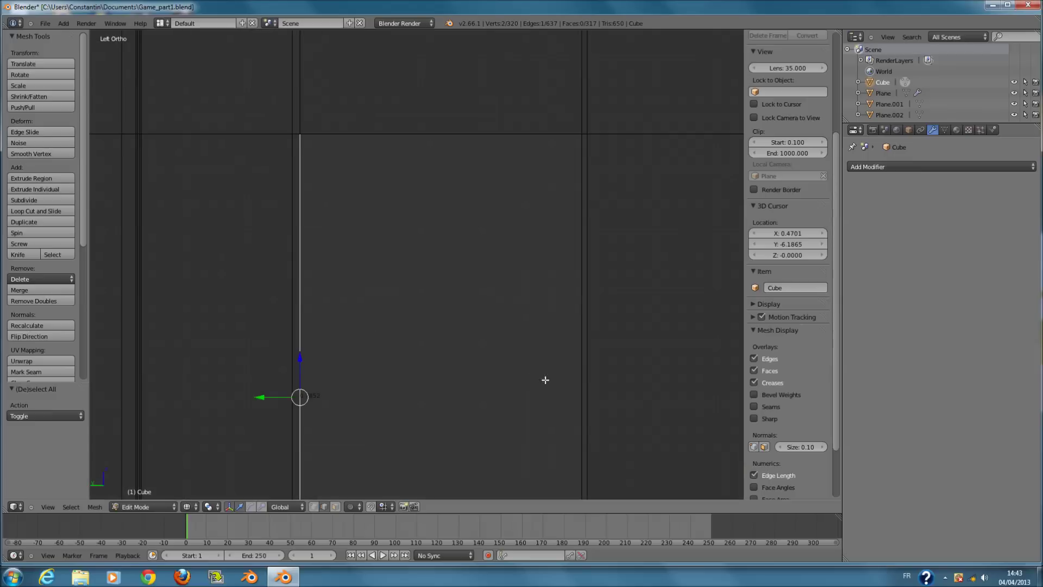
scroll(304, 343, down, 4)
ctrl+scroll(320, 321, up, 2)
scroll(334, 302, up, 6)
right_click(202, 313)
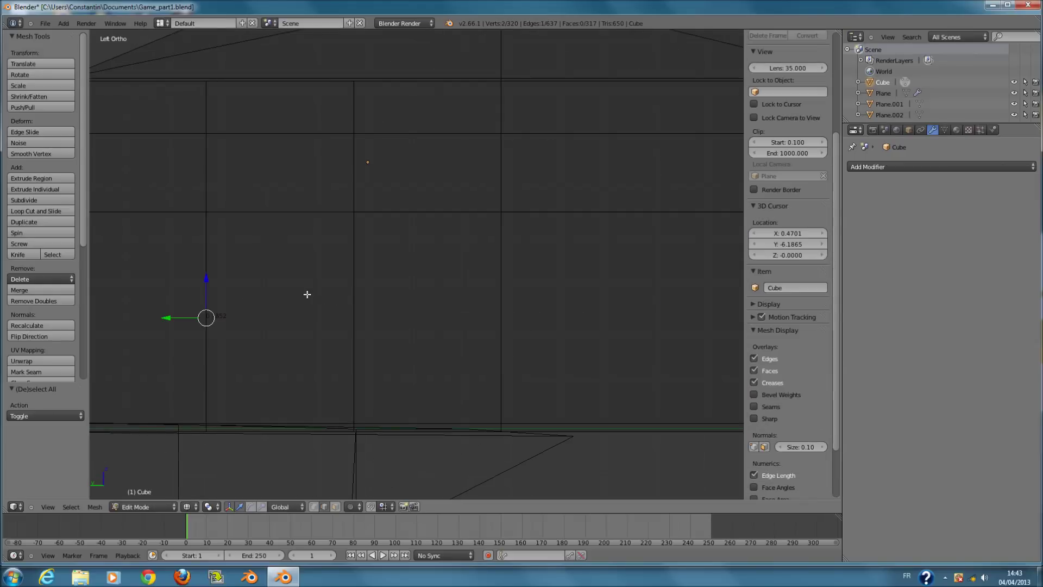
scroll(274, 324, up, 4)
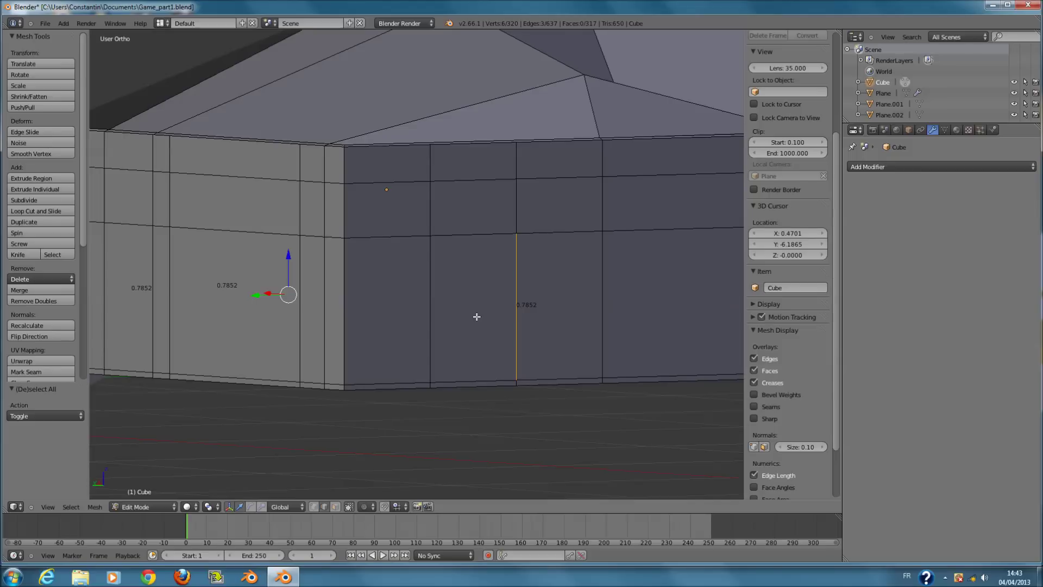
Undo the recent edge selections back to the selected strip between the end block's two new vertical loops.
middle_drag(476, 316, 496, 317)
scroll(496, 317, down, 2)
middle_drag(405, 320, 352, 333)
key(ctrl+z)
key(ctrl+z)
key(ctrl+z)
key(ctrl+z)
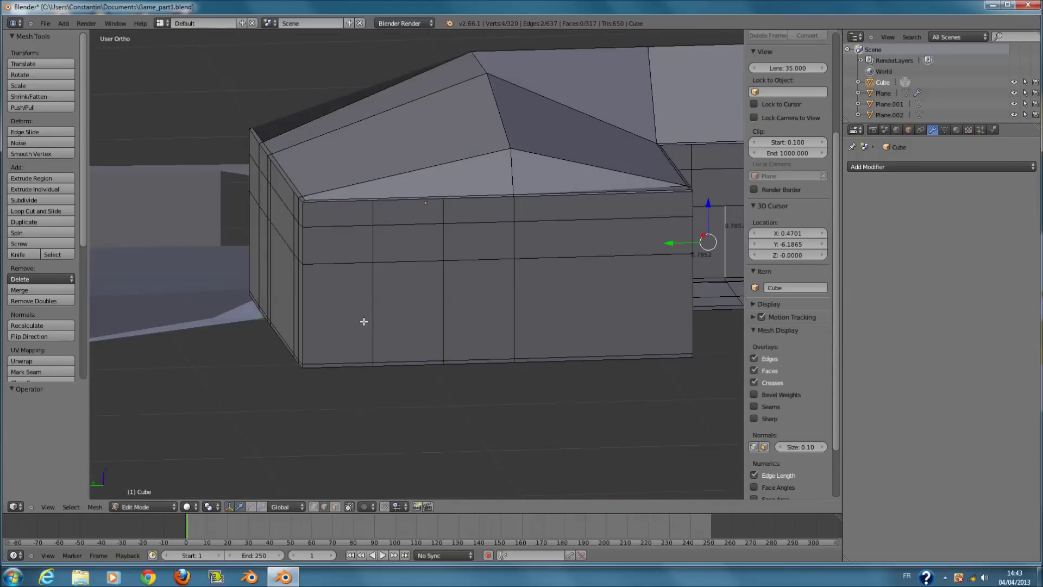
key(ctrl+z)
key(ctrl+z)
scroll(417, 297, up, 1)
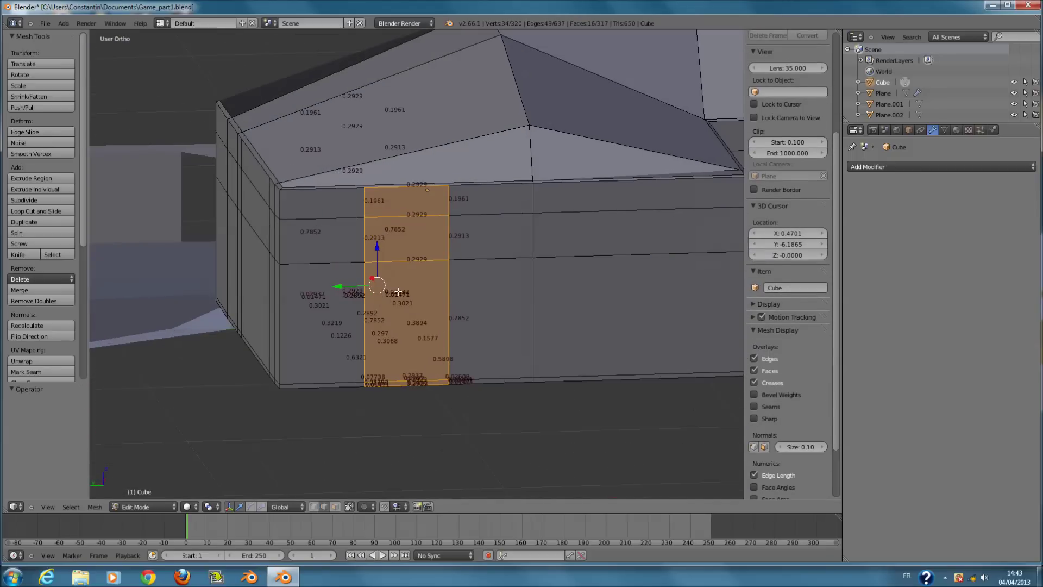
Narrow the selected strip on the end block's wall by scaling it along Y to about 0.765.
key(KP_1)
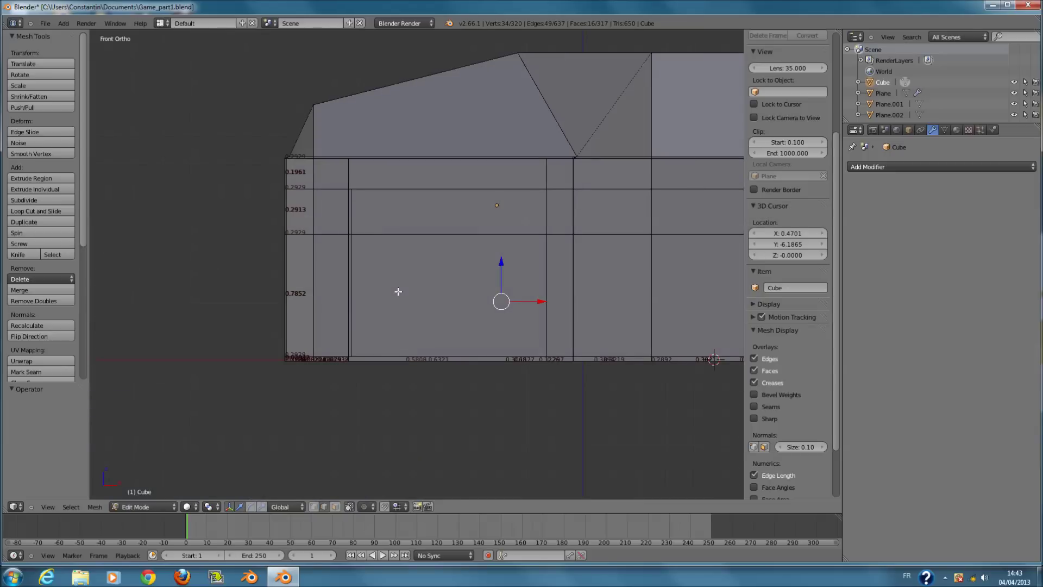
key(ctrl+KP_3)
scroll(388, 316, up, 1)
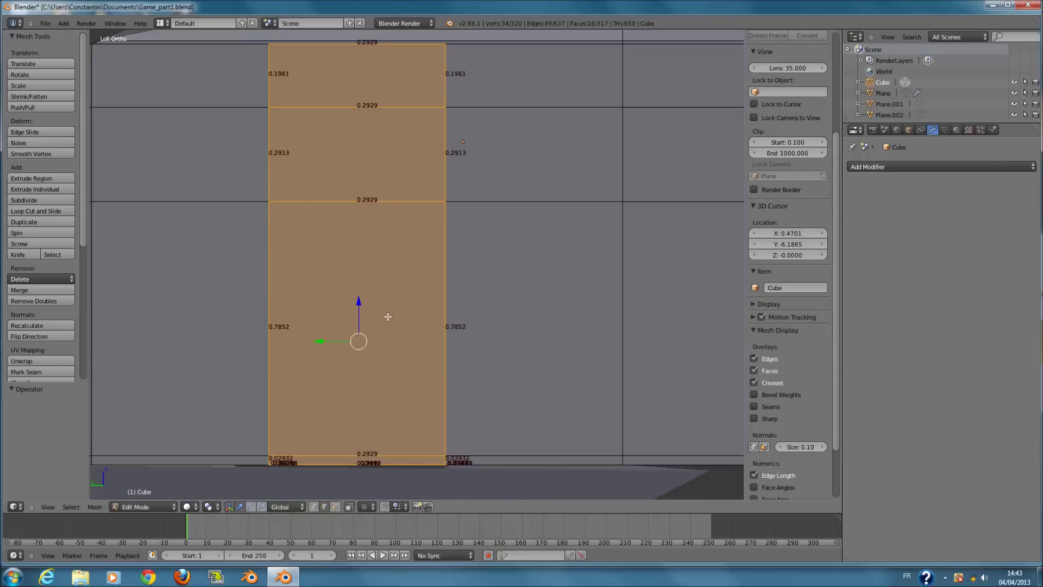
scroll(549, 333, down, 7)
key(z)
scroll(551, 335, up, 3)
key(s)
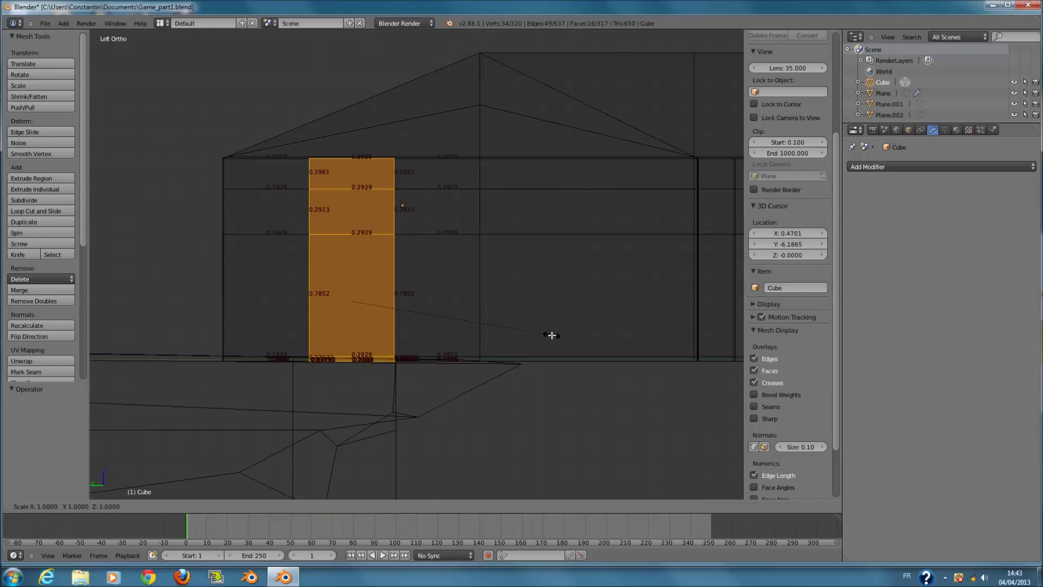
click(499, 351)
scroll(504, 349, down, 4)
scroll(422, 331, up, 3)
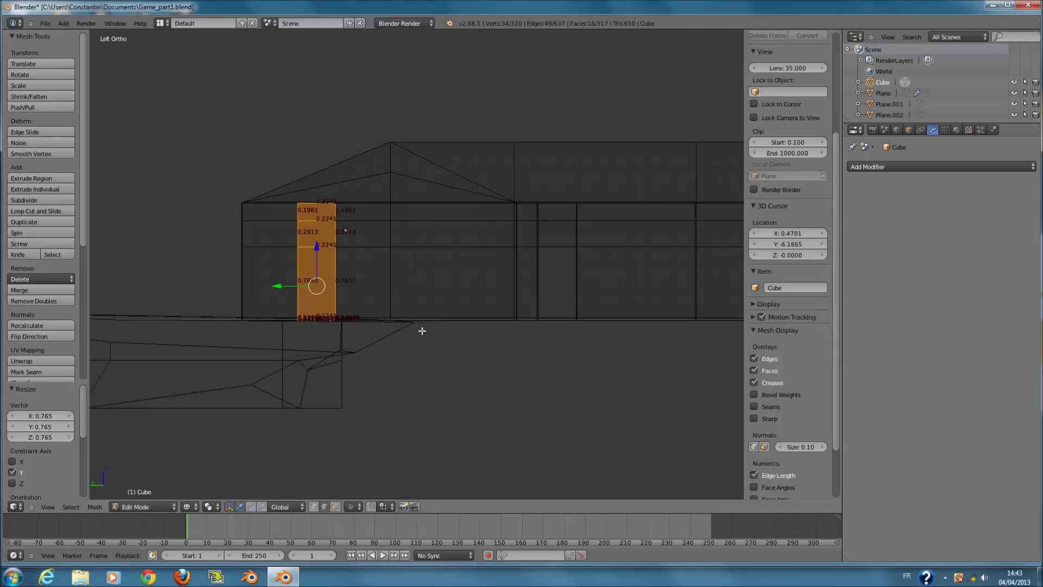
Delete the tall lower face of the narrowed strip to open a doorway, and inspect the building in Object Mode.
key(z)
middle_drag(326, 325, 373, 320)
key(a)
right_click(374, 321)
key(x)
click(370, 320)
scroll(309, 307, down, 5)
middle_drag(310, 307, 402, 326)
key(Tab)
key(KP_1)
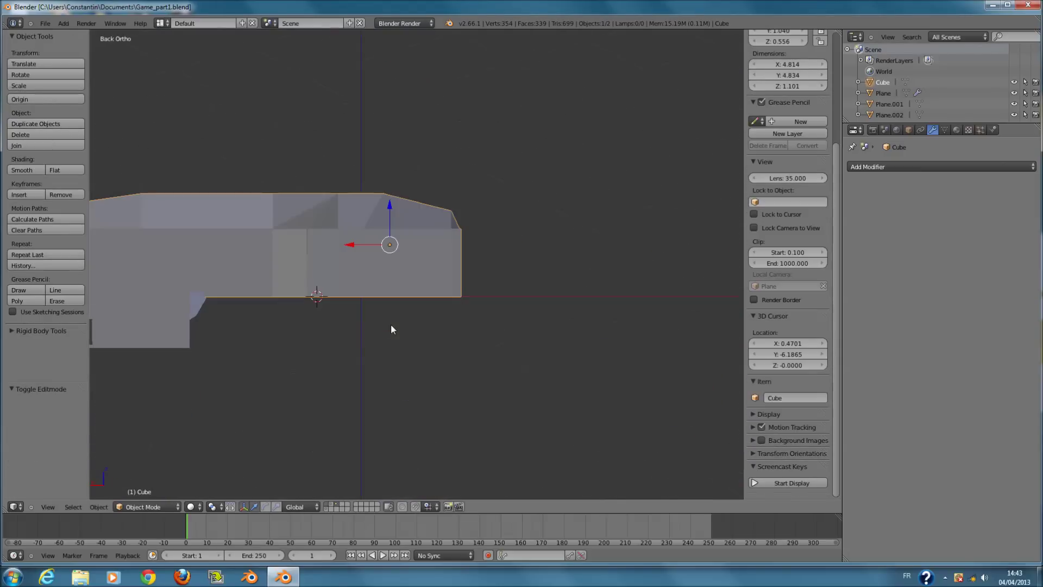
key(ctrl+KP_7)
key(KP_1)
middle_drag(374, 331, 475, 368)
Add two centred vertical loop cuts through the front wall of the projecting block.
key(Tab)
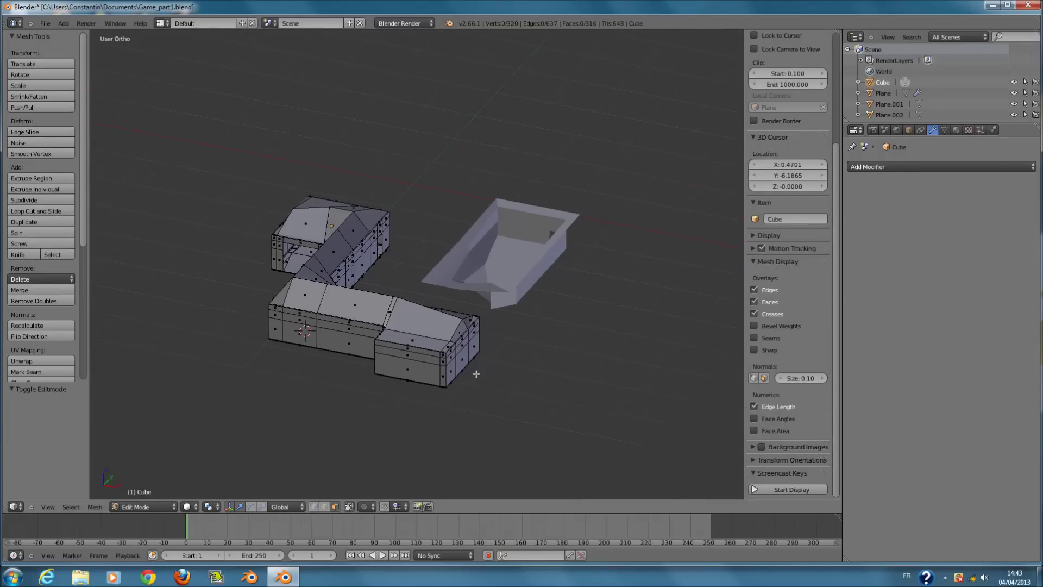
scroll(475, 368, up, 5)
key(a)
key(a)
key(ctrl+r)
scroll(408, 310, up, 1)
click(408, 311)
right_click(408, 310)
middle_drag(408, 310, 465, 317)
shift+middle_drag(595, 344, 473, 347)
scroll(473, 347, up, 2)
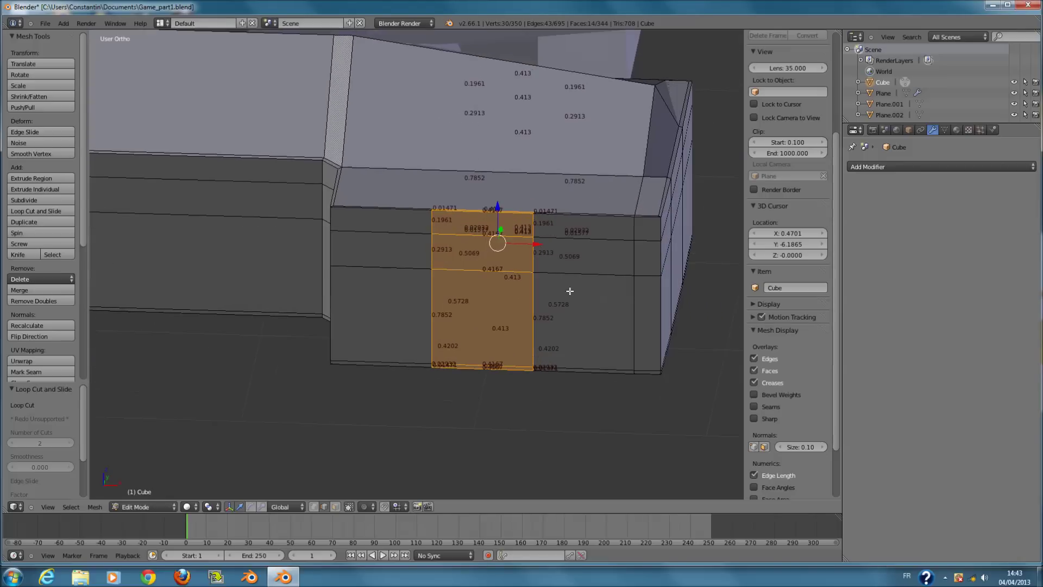
Narrow the strip between the new loops on the front wall by scaling it along X to about 0.721.
key(g)
key(y)
right_click(563, 289)
key(s)
key(x)
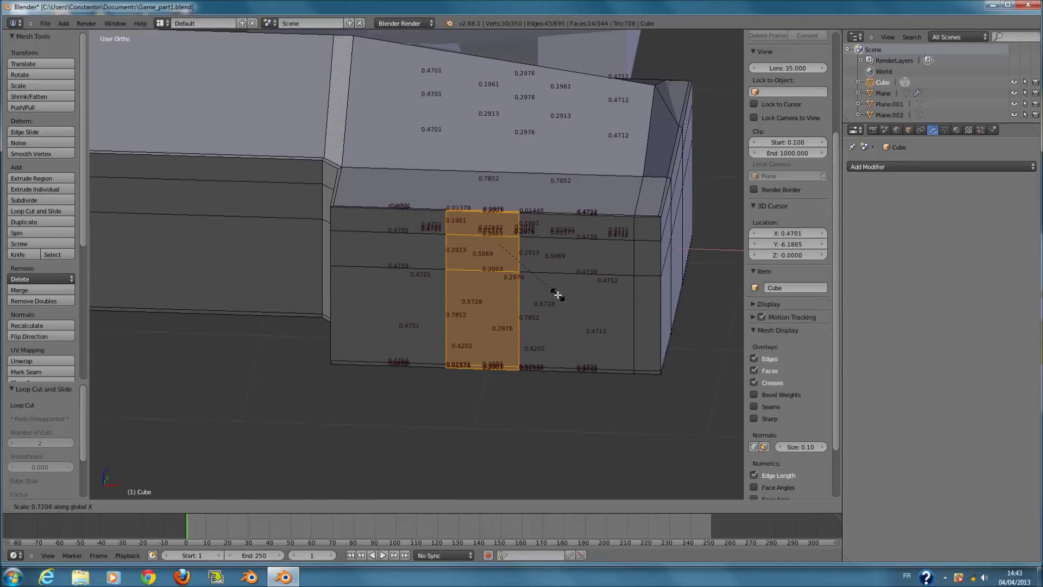
click(557, 295)
key(KP_1)
key(KP_Decimal)
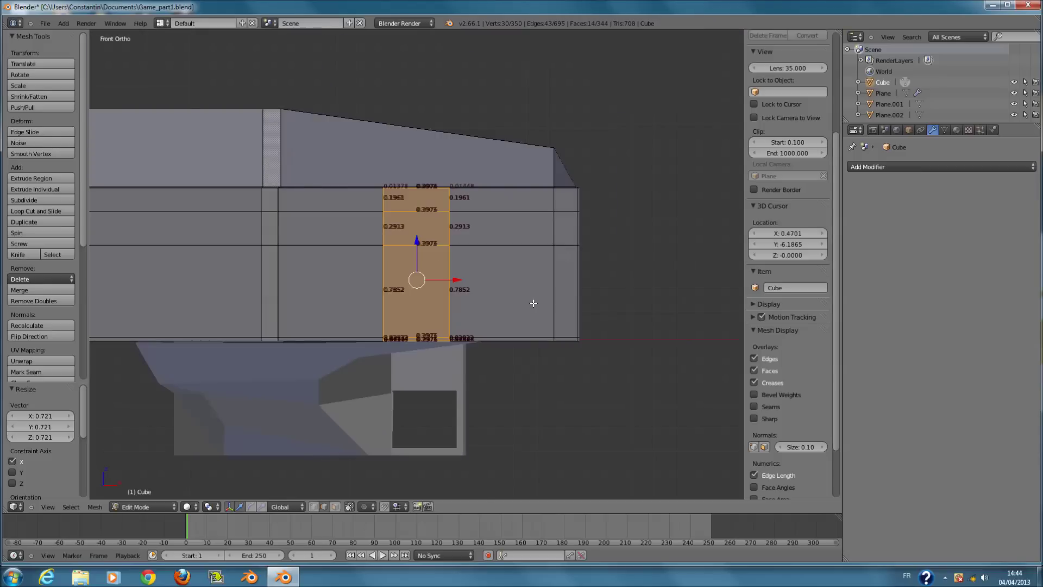
Delete the strip's tall lower face to open a doorway in the front wall, and save the file over the existing one.
key(z)
right_click(424, 324)
key(z)
right_click(424, 317)
middle_drag(424, 318, 444, 359)
key(x)
click(388, 341)
scroll(445, 360, down, 2)
key(Tab)
scroll(445, 360, down, 1)
key(ctrl+s)
click(445, 359)
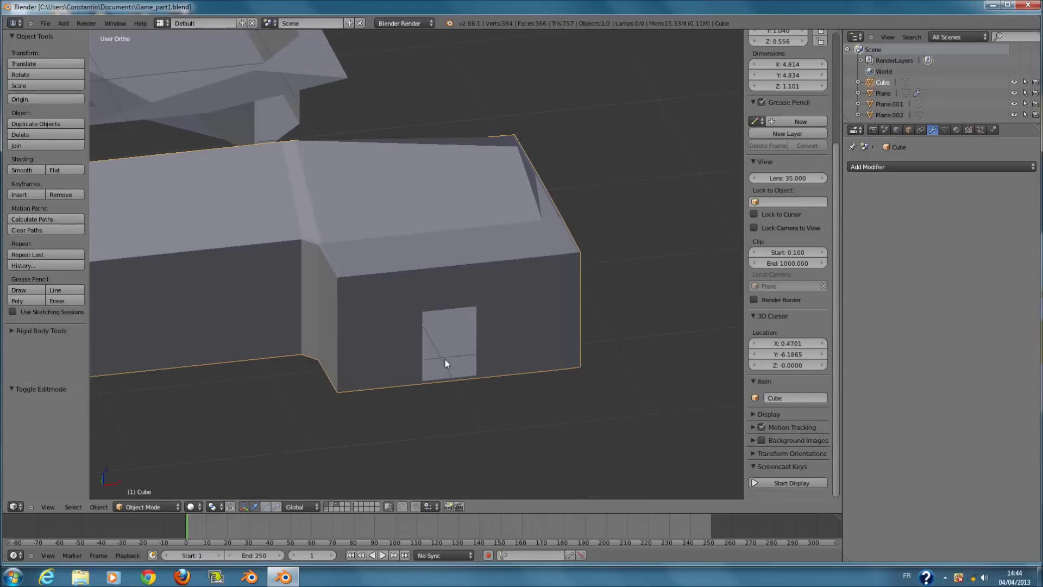
Select the faces of the narrow joint strip between the corridor and the projecting block in a wireframe top view.
scroll(445, 360, down, 4)
ctrl+scroll(425, 353, down, 4)
scroll(426, 351, up, 2)
mouse_move(426, 348)
middle_down()
mouse_move(356, 327)
mouse_move(318, 354)
mouse_move(415, 392)
middle_up()
key(z)
scroll(361, 354, up, 2)
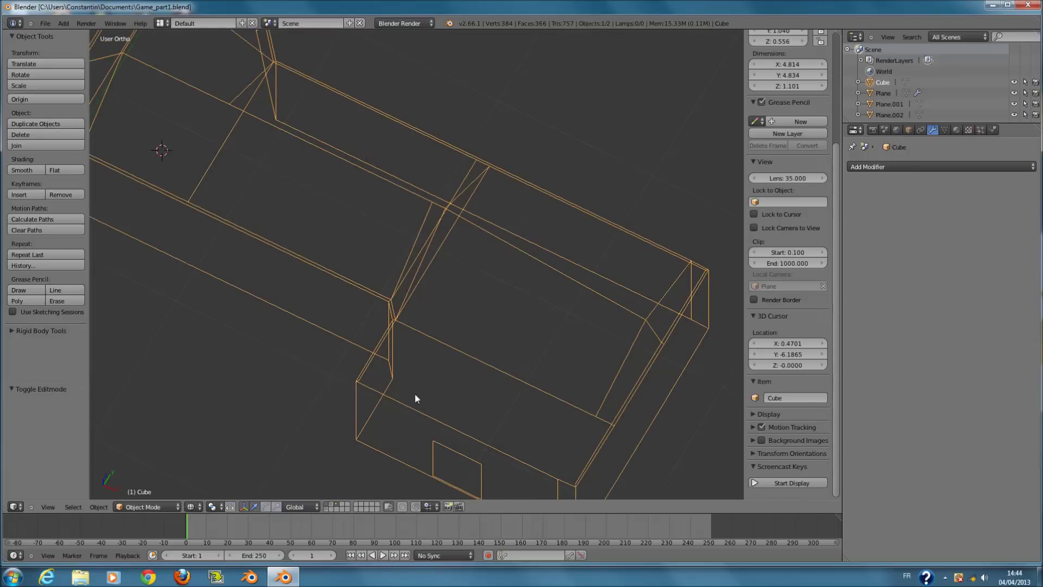
key(KP_7)
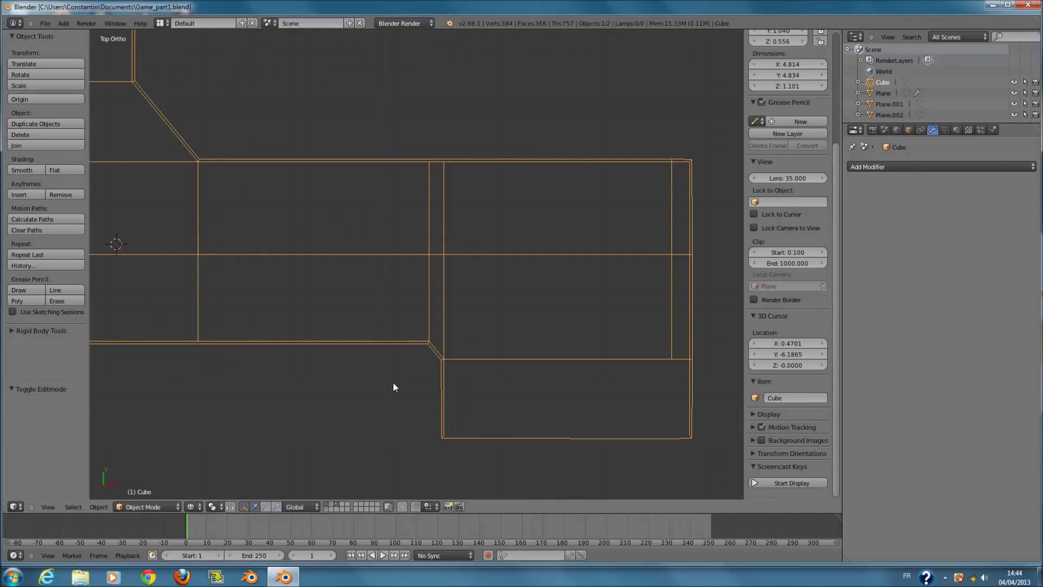
scroll(405, 390, down, 3)
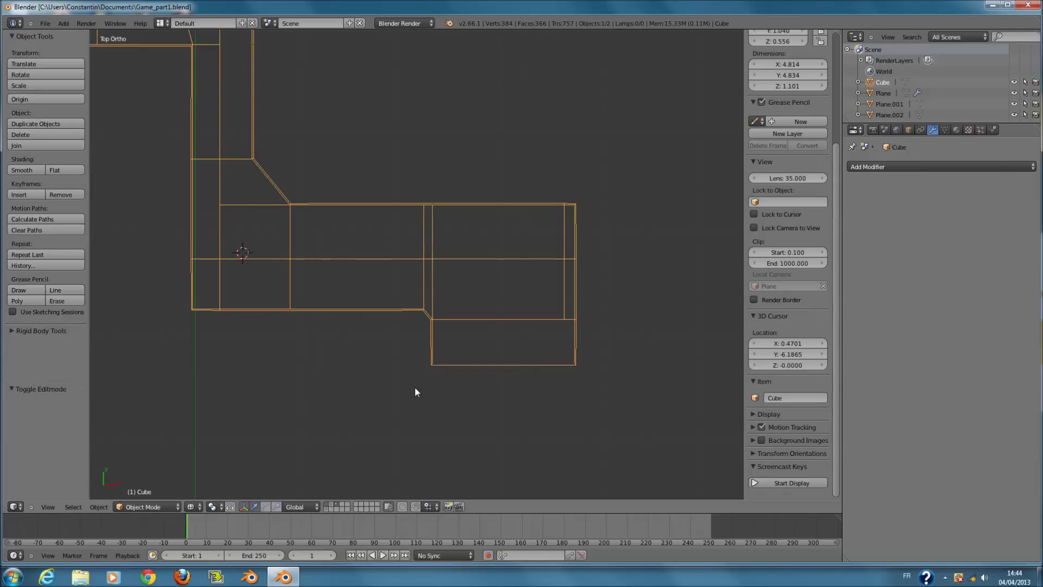
scroll(416, 386, up, 1)
key(Tab)
key(a)
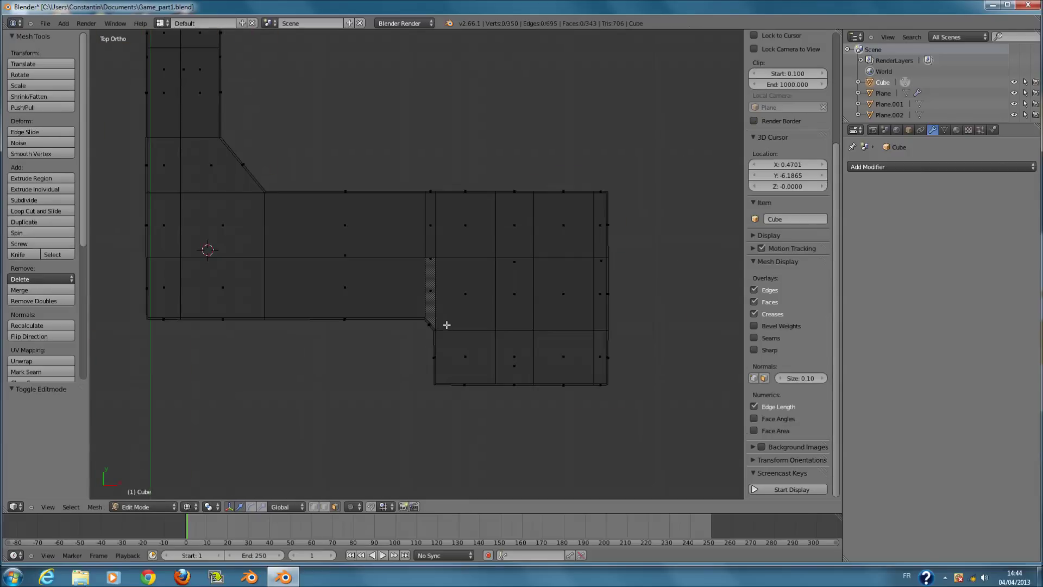
key(c)
drag(418, 185, 425, 363)
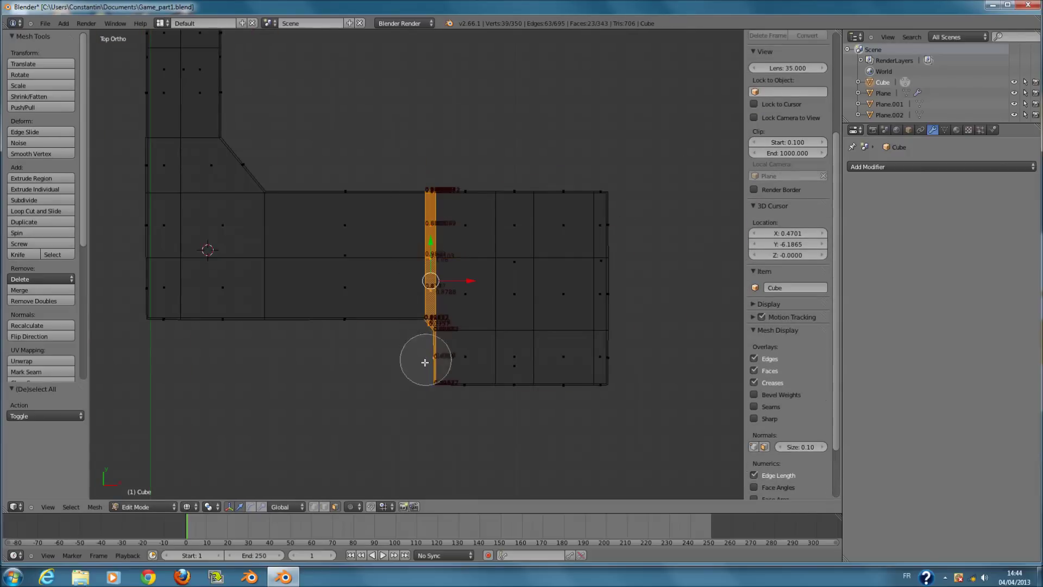
Try moving the selected joint strip along X into the corridor, and save the file to inspect the longer block.
drag(466, 276, 353, 286)
key(Tab)
key(ctrl+s)
key(z)
mouse_move(408, 304)
middle_down()
mouse_move(504, 240)
mouse_move(506, 227)
mouse_move(516, 248)
mouse_move(494, 281)
middle_up()
key(ctrl+s)
click(506, 229)
key(KP_1)
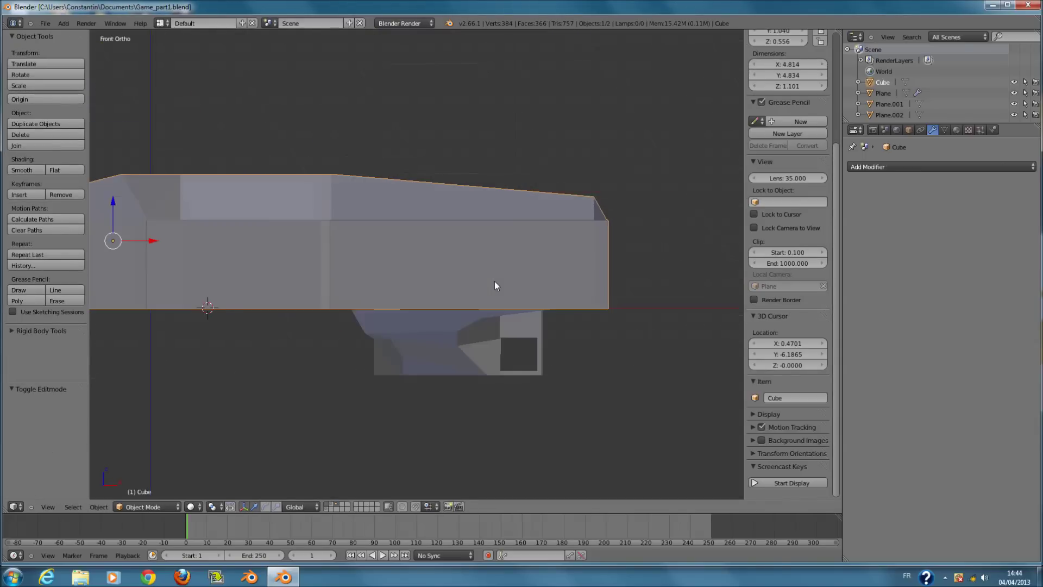
Undo the joint strip's move along X in Edit Mode.
key(Tab)
key(z)
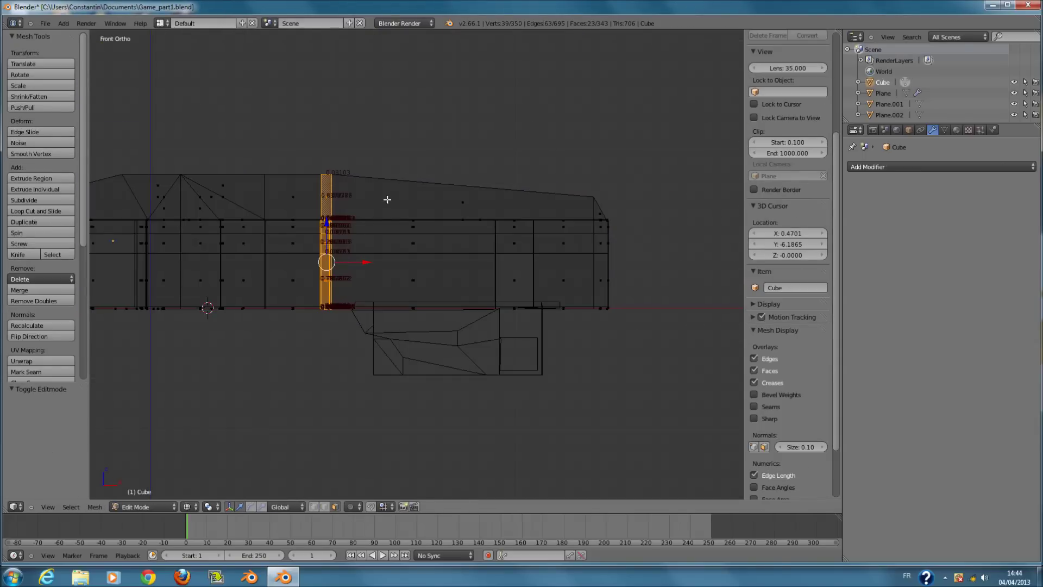
key(ctrl+z)
scroll(429, 233, up, 2)
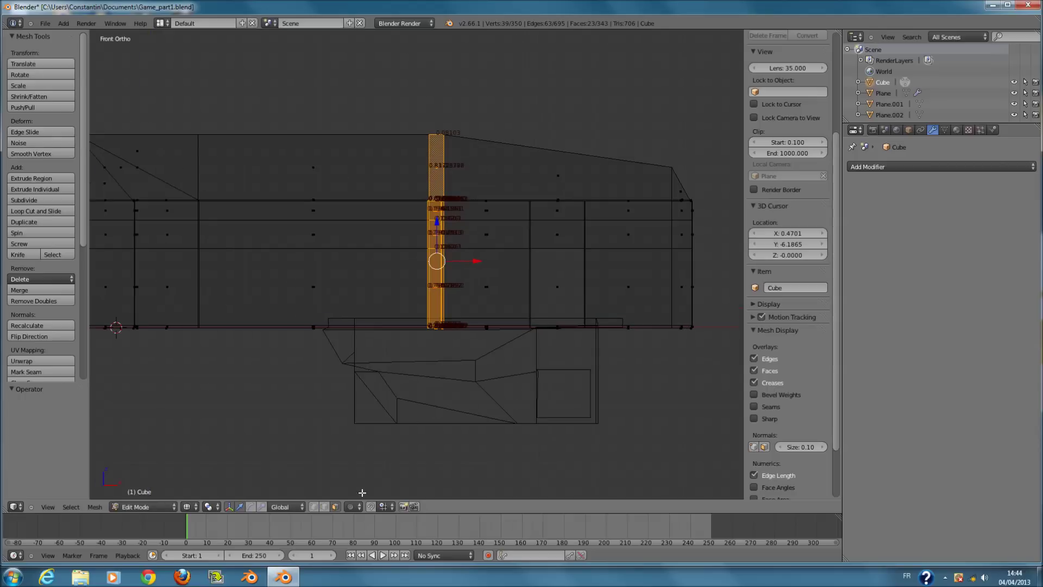
Switch to vertex selection and select the corridor's end vertices beside the joint strip.
click(324, 506)
key(a)
drag(412, 129, 407, 324)
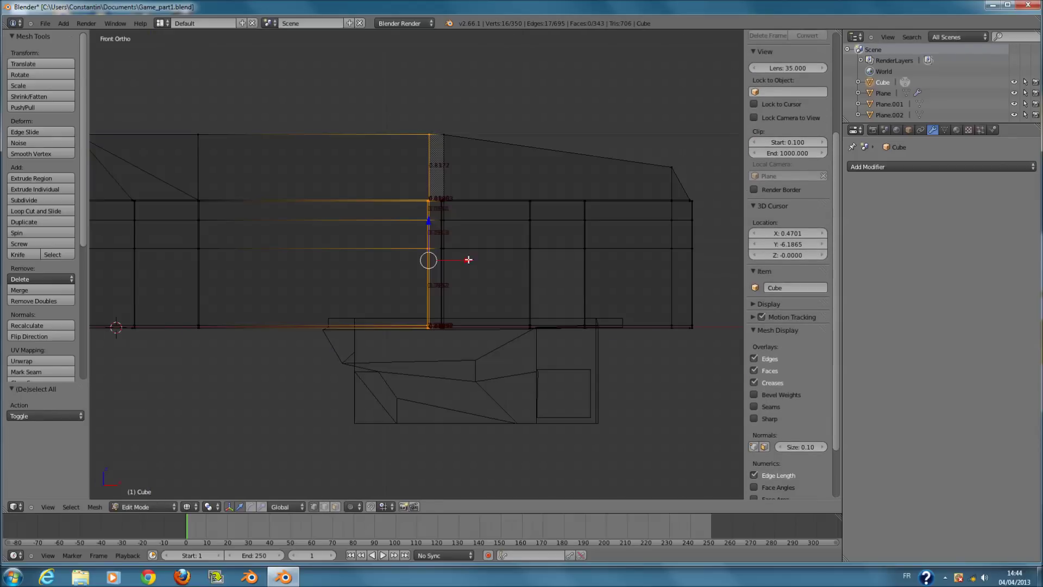
Try moving the corridor's end vertices along X away from the projecting block.
key(g)
key(x)
click(324, 272)
key(z)
middle_drag(379, 272, 424, 309)
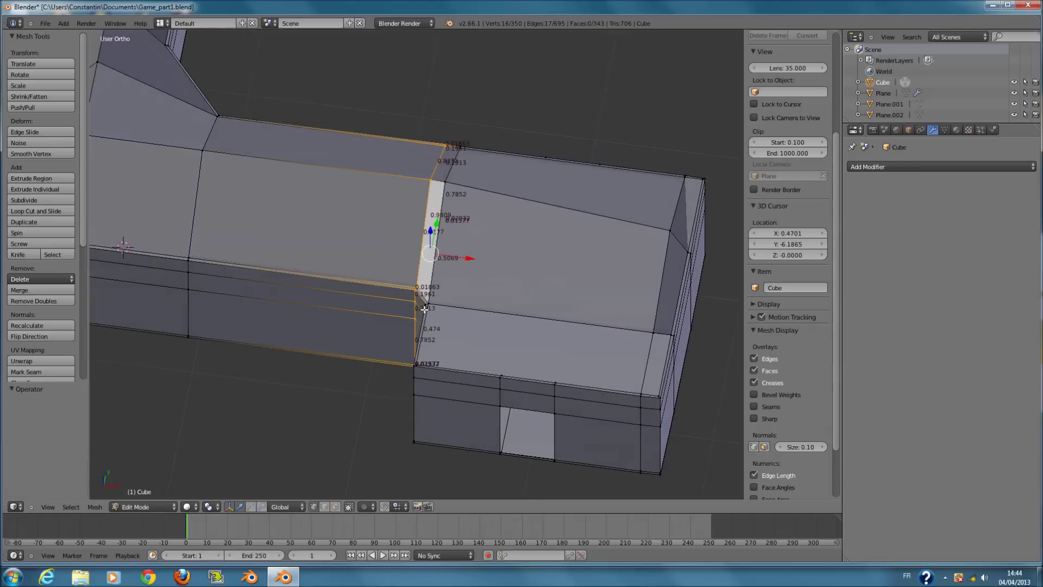
key(KP_1)
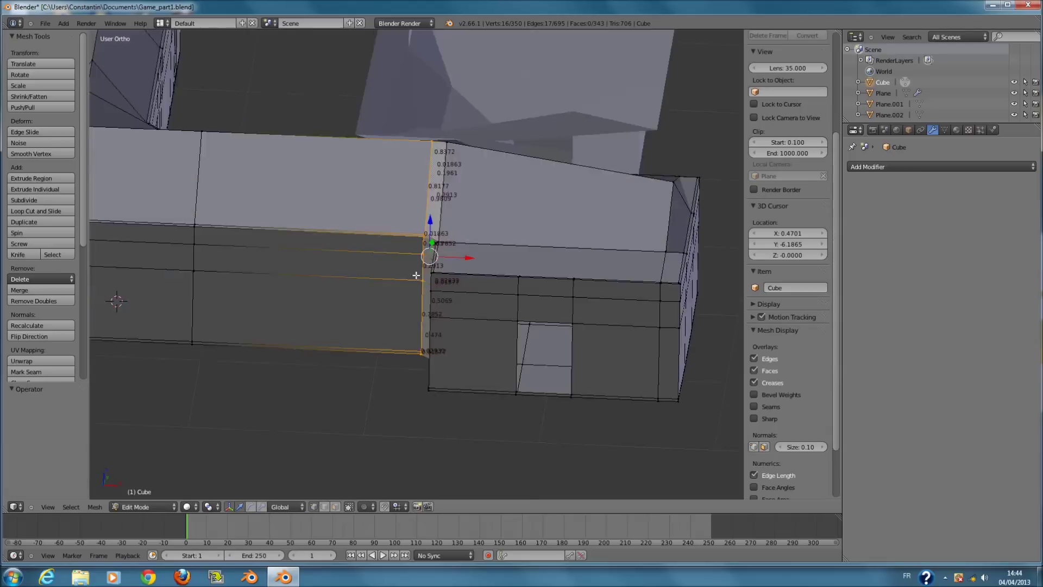
Select all vertices on both sides of the narrow joint strip in a wireframe front view.
key(z)
key(c)
drag(443, 142, 419, 324)
right_click(420, 323)
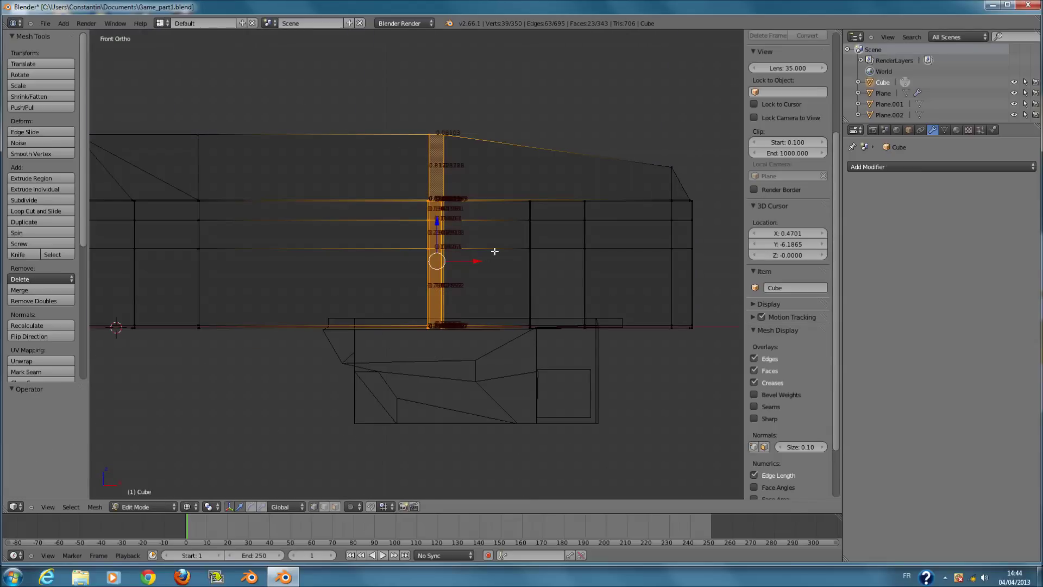
Move the selected narrow wall and roof strip -1.042 along X toward the building's inner corner, and clear the selection.
key(g)
key(x)
click(294, 270)
key(KP_7)
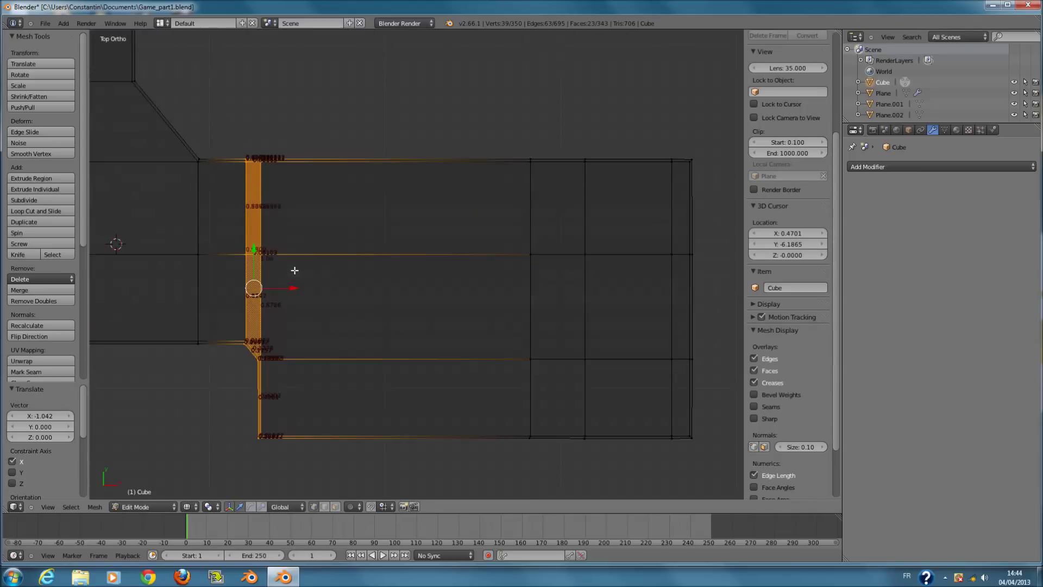
key(z)
scroll(302, 274, down, 1)
scroll(299, 277, down, 1)
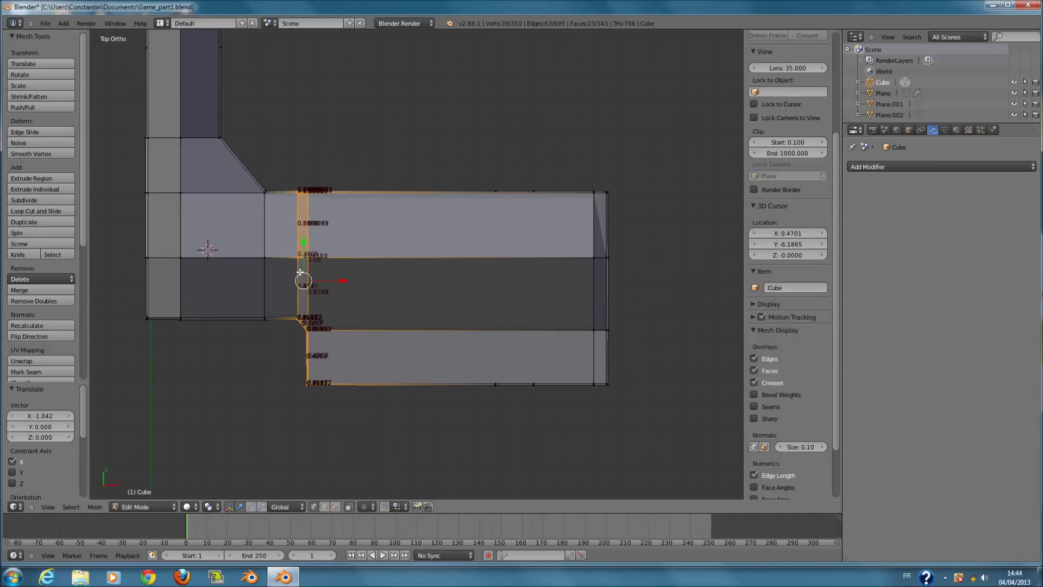
key(a)
Cut the long wing's sloping roof ridge with a new vertex and move it about 0.66 along X toward the wing's end.
key(KP_1)
key(z)
scroll(484, 163, down, 1)
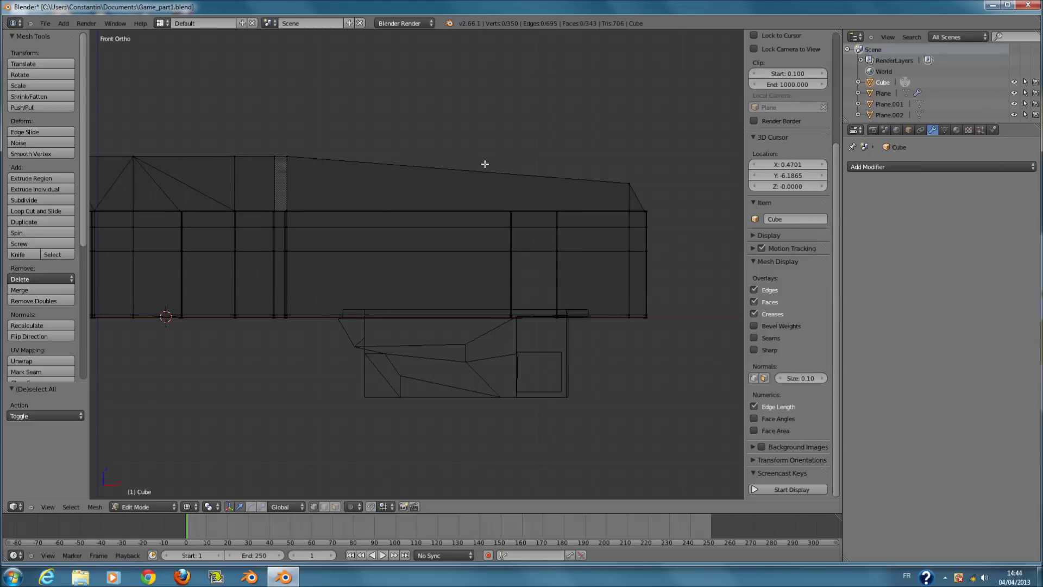
click(463, 172)
right_click(464, 173)
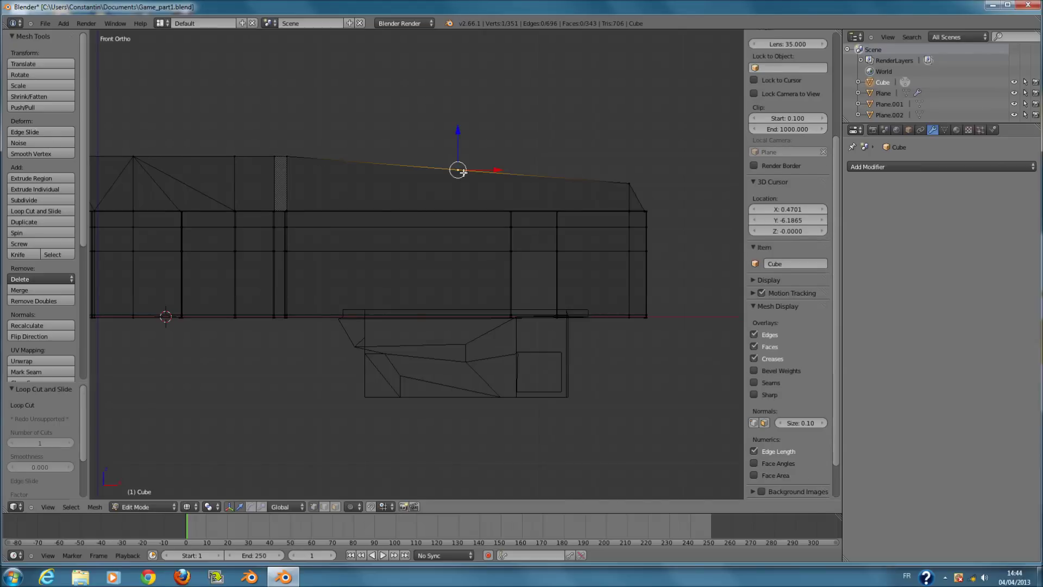
key(g)
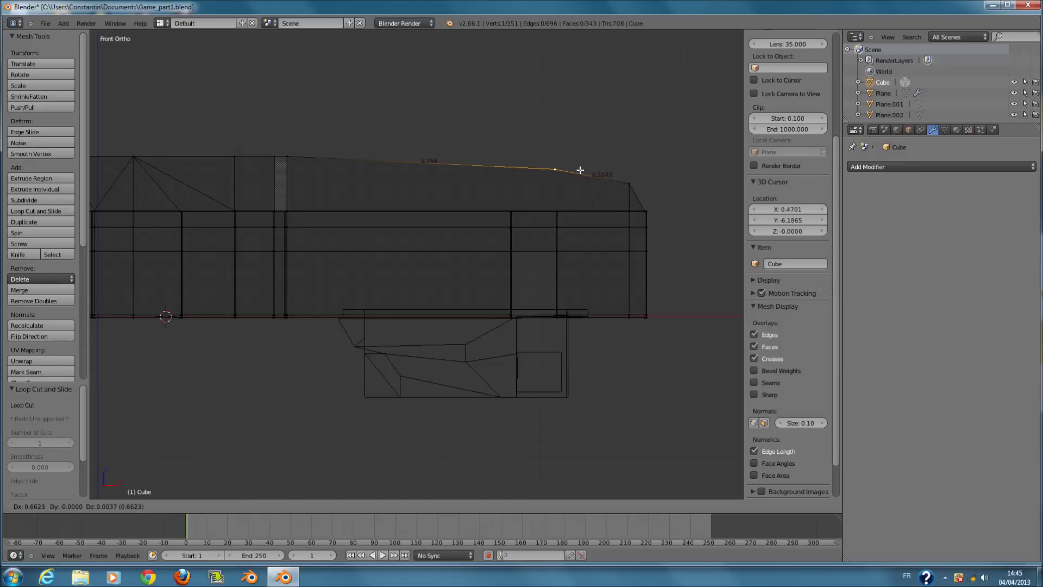
click(581, 170)
Leave edit mode and save the model over Game_part1.blend.
key(z)
mouse_move(577, 191)
middle_down()
mouse_move(433, 263)
mouse_move(372, 255)
mouse_move(427, 323)
mouse_move(440, 303)
mouse_move(500, 326)
mouse_move(550, 299)
mouse_move(524, 256)
mouse_move(500, 325)
mouse_move(429, 326)
middle_up()
key(Tab)
key(ctrl+s)
click(372, 254)
Re-enter edit mode, switch to face selection and select the sloping roof face at the long wing's end for inspection.
key(Tab)
key(Tab)
key(Tab)
ctrl+scroll(583, 278, up, 5)
key(a)
key(z)
click(340, 506)
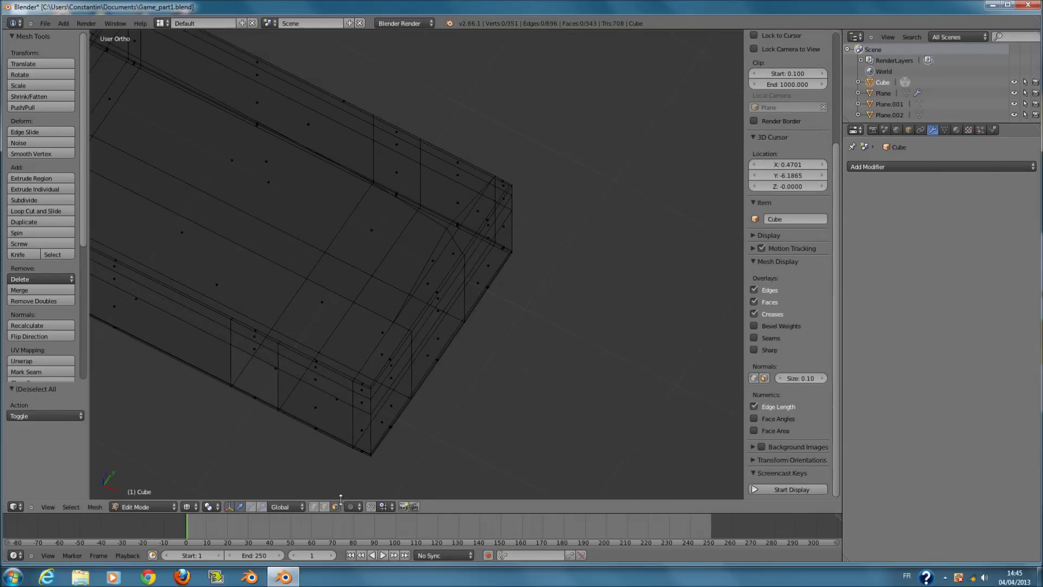
right_click(433, 268)
key(z)
mouse_move(433, 267)
middle_down()
mouse_move(443, 261)
mouse_move(439, 187)
middle_up()
key(z)
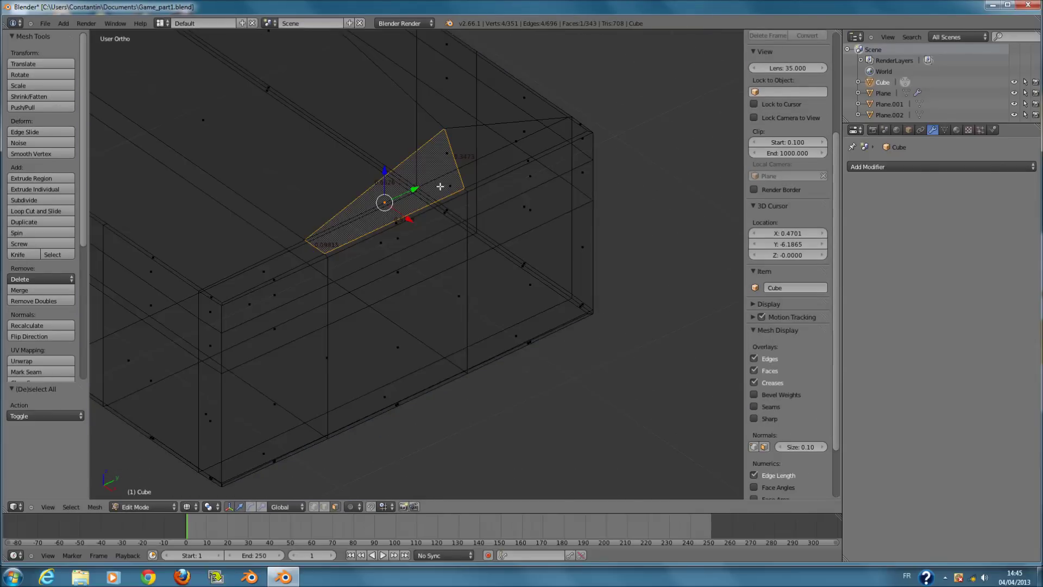
key(z)
Try deleting the two overlapping roof faces at the long wing's end corner, and undo both deletions.
right_click(518, 149)
key(x)
click(519, 149)
shift+scroll(529, 173, up, 4)
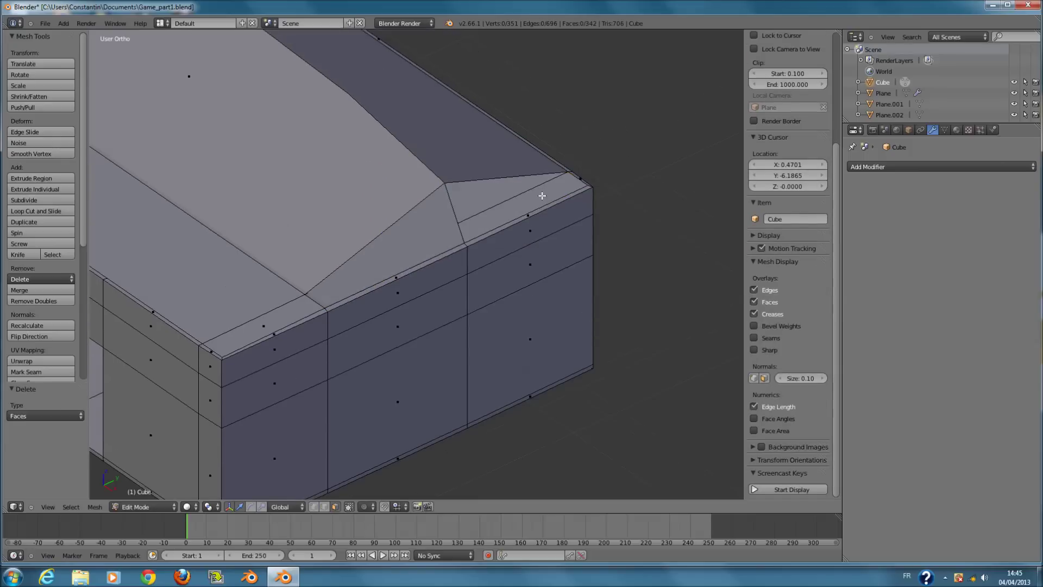
right_click(541, 196)
key(x)
click(542, 196)
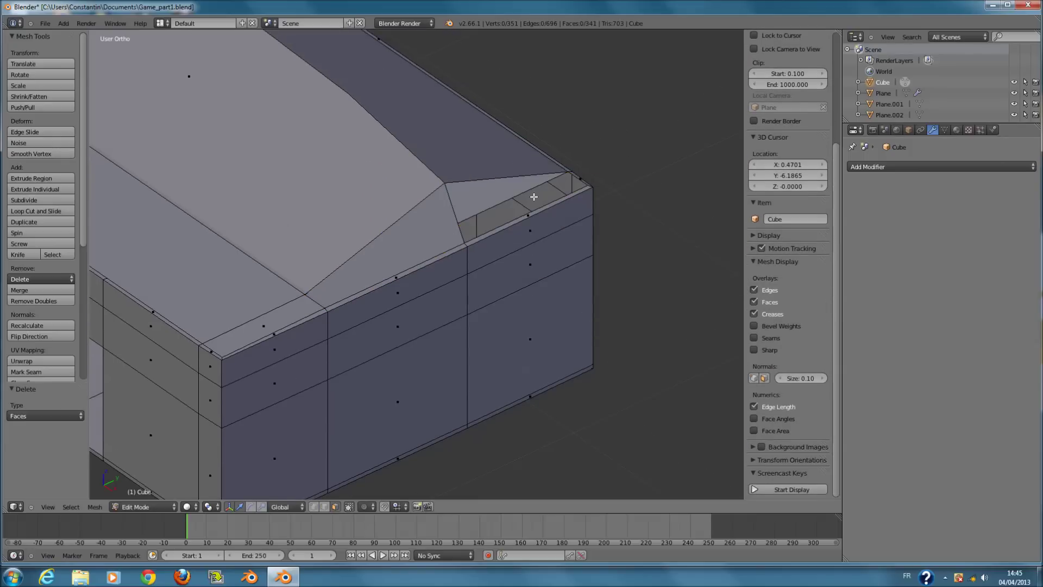
key(ctrl+z)
key(ctrl+z)
key(ctrl+z)
key(z)
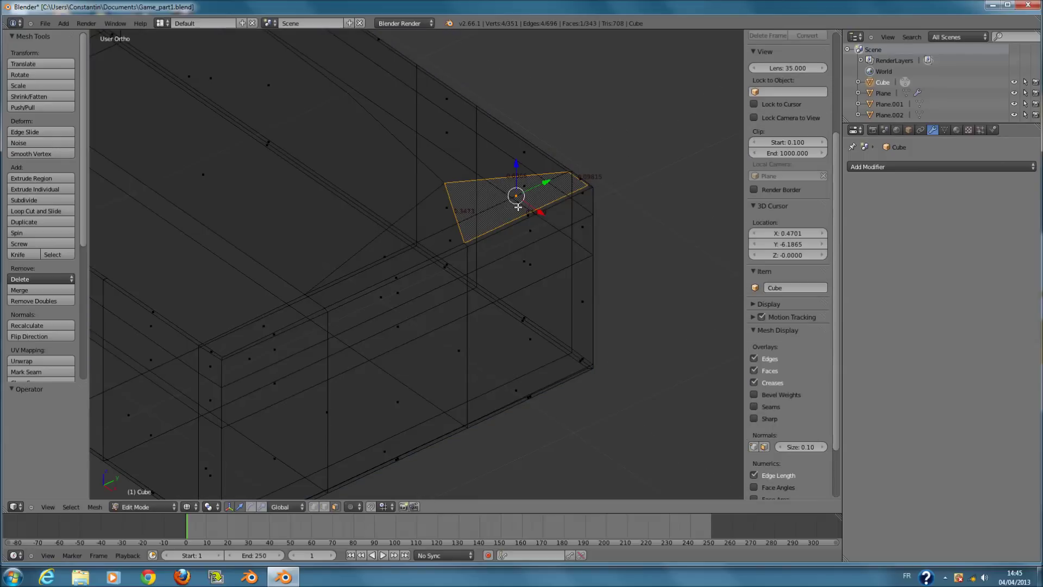
Delete the larger overlapping roof face at the long wing's end corner, leave edit mode and save the file.
right_click(462, 234)
key(x)
click(462, 233)
key(z)
key(Tab)
mouse_move(547, 221)
middle_down()
mouse_move(558, 209)
mouse_move(445, 236)
mouse_move(555, 238)
middle_up()
scroll(559, 210, down, 1)
key(z)
key(ctrl+s)
Try to delete the four-sided sloping roof face at the corner of the building's opposite wing.
scroll(381, 241, down, 6)
ctrl+scroll(327, 244, down, 4)
scroll(335, 240, down, 1)
shift+scroll(335, 240, up, 11)
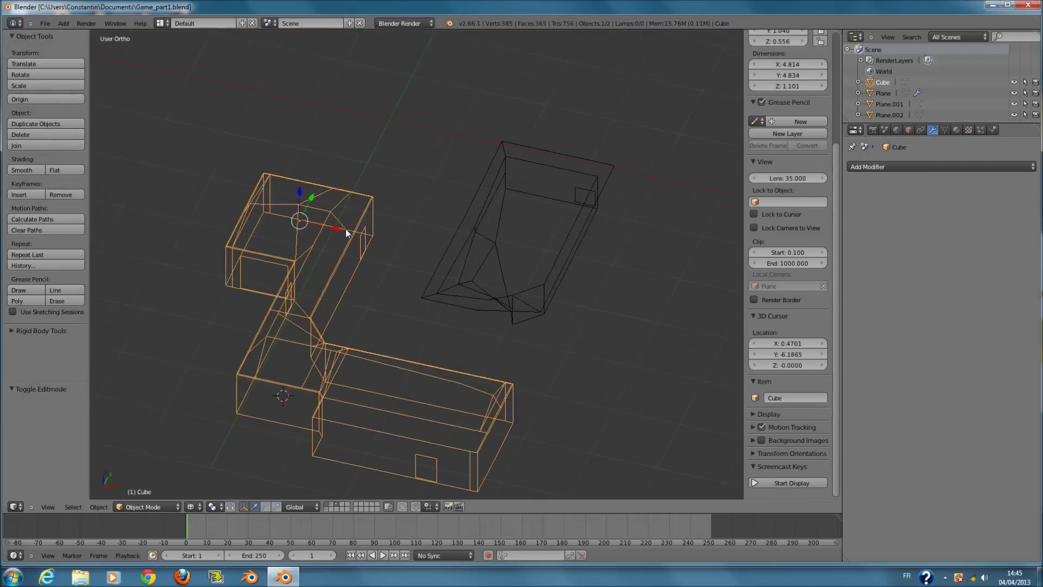
key(z)
scroll(376, 224, up, 4)
ctrl+scroll(376, 223, down, 5)
shift+scroll(377, 224, up, 6)
scroll(377, 224, up, 6)
key(Tab)
middle_drag(379, 224, 335, 215)
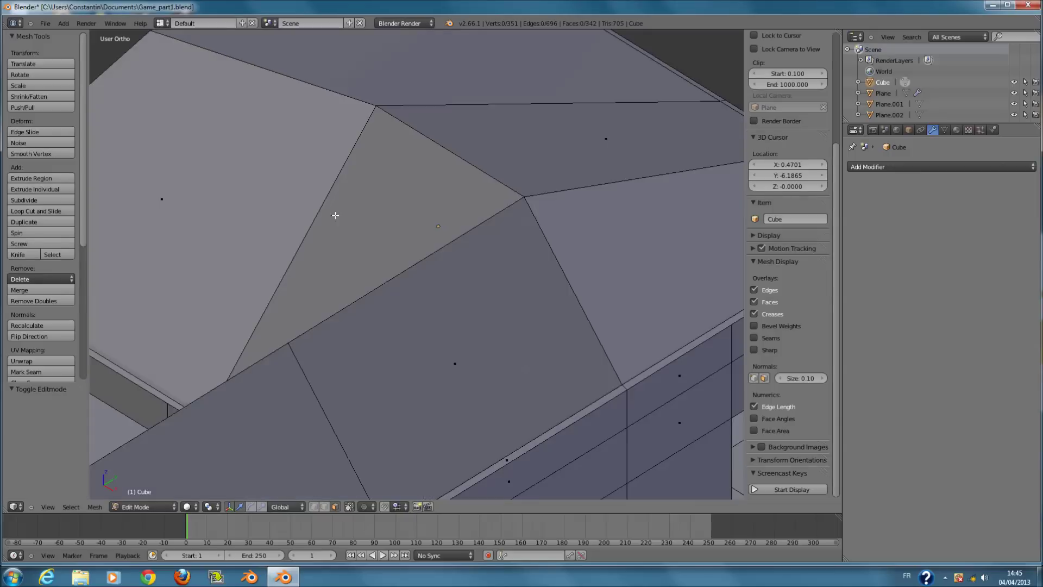
shift+scroll(335, 215, up, 4)
ctrl+scroll(622, 237, up, 15)
key(z)
right_click(512, 321)
right_click(442, 285)
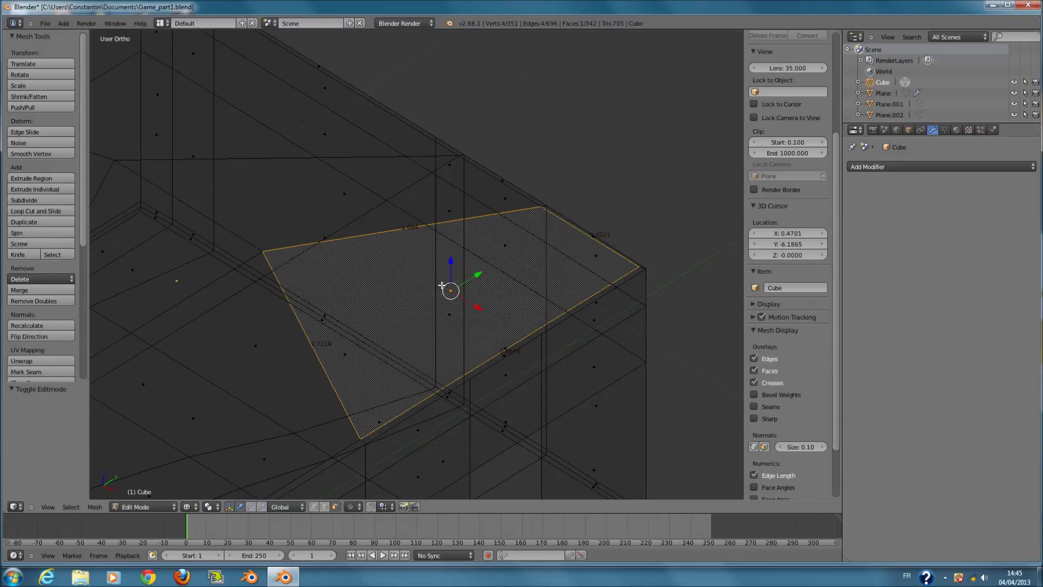
key(x)
click(467, 293)
key(z)
scroll(429, 292, down, 5)
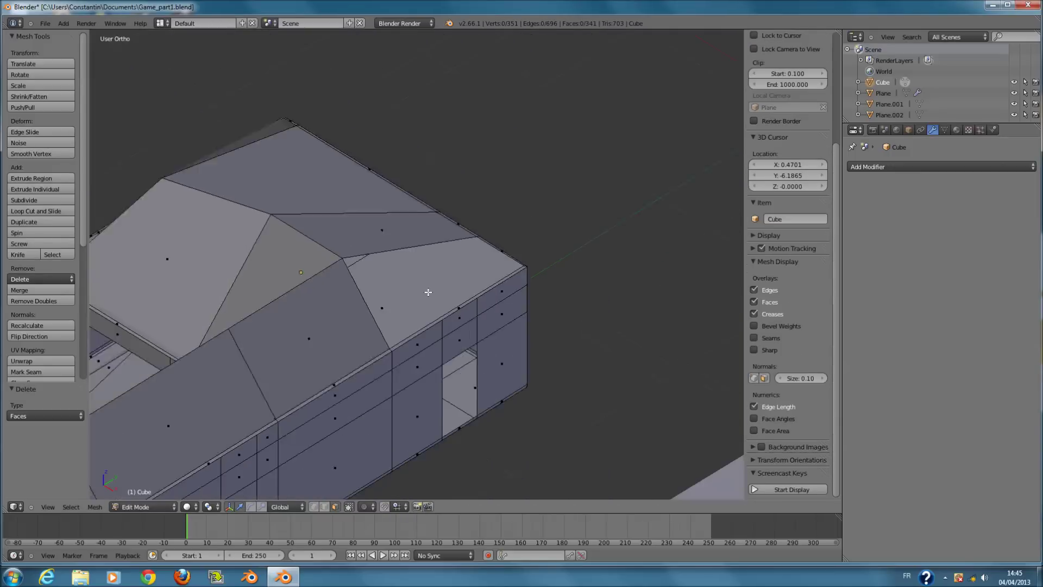
Delete the overlapping six-sided roof face on the building's opposite wing.
key(Tab)
mouse_move(337, 276)
middle_down()
mouse_move(386, 243)
mouse_move(318, 268)
mouse_move(244, 244)
middle_up()
scroll(574, 427, down, 3)
key(z)
mouse_move(553, 399)
middle_down()
mouse_move(531, 416)
mouse_move(484, 420)
mouse_move(558, 406)
mouse_move(602, 337)
middle_up()
key(z)
key(Tab)
scroll(426, 391, up, 4)
scroll(426, 391, down, 1)
shift+middle_drag(422, 447, 412, 388)
scroll(410, 411, up, 1)
right_click(410, 411)
key(z)
right_click(409, 411)
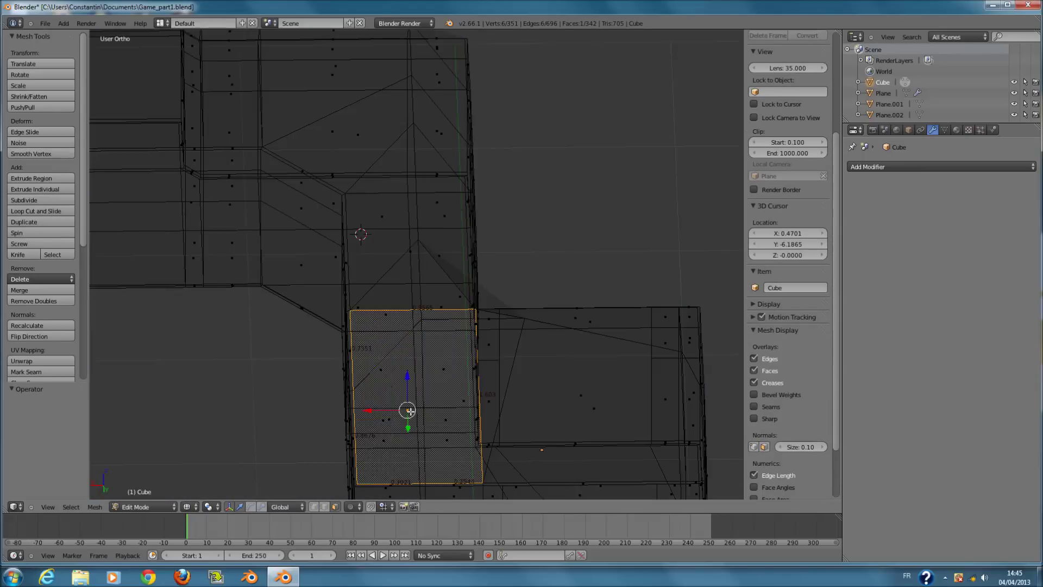
key(z)
key(Tab)
scroll(464, 387, down, 1)
mouse_move(482, 437)
middle_down()
mouse_move(464, 387)
mouse_move(433, 358)
mouse_move(493, 443)
mouse_move(444, 460)
mouse_move(493, 386)
middle_up()
key(z)
key(Tab)
scroll(482, 400, up, 3)
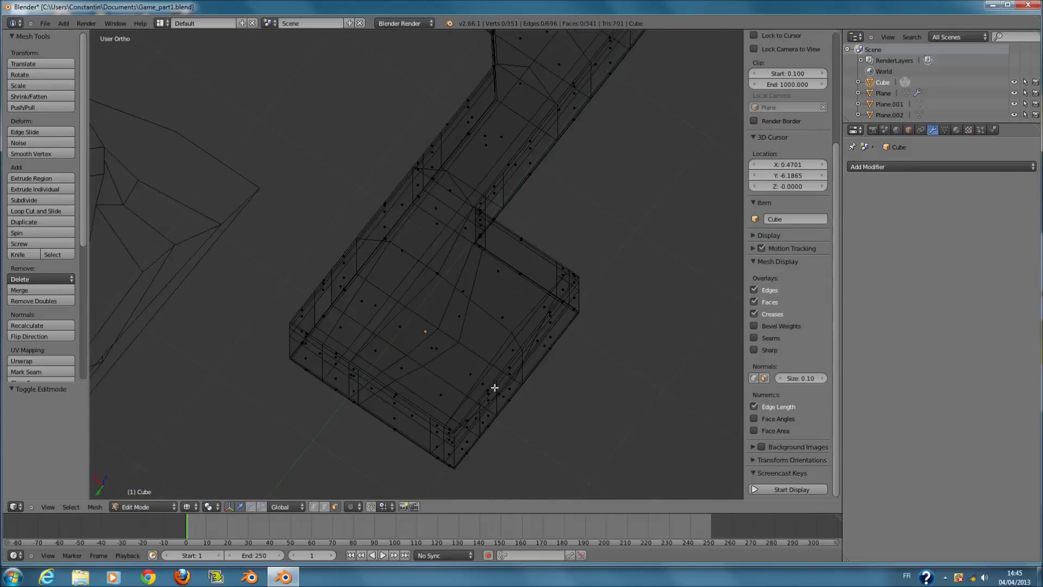
Examine the roof and upper wall faces around the opposite wing's end for remaining overlaps.
key(z)
key(z)
right_click(484, 425)
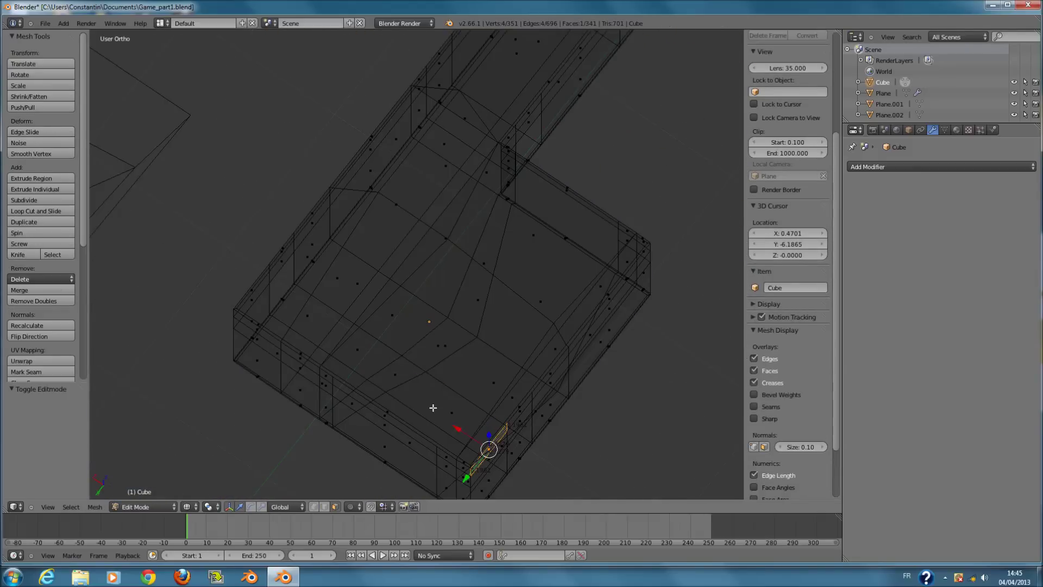
key(z)
right_click(449, 411)
key(z)
middle_drag(458, 413, 649, 252)
right_click(415, 320)
key(z)
mouse_move(510, 240)
middle_down()
mouse_move(542, 277)
mouse_move(454, 275)
middle_up()
key(Tab)
mouse_move(479, 313)
middle_down()
mouse_move(437, 285)
mouse_move(385, 336)
middle_up()
key(Tab)
key(z)
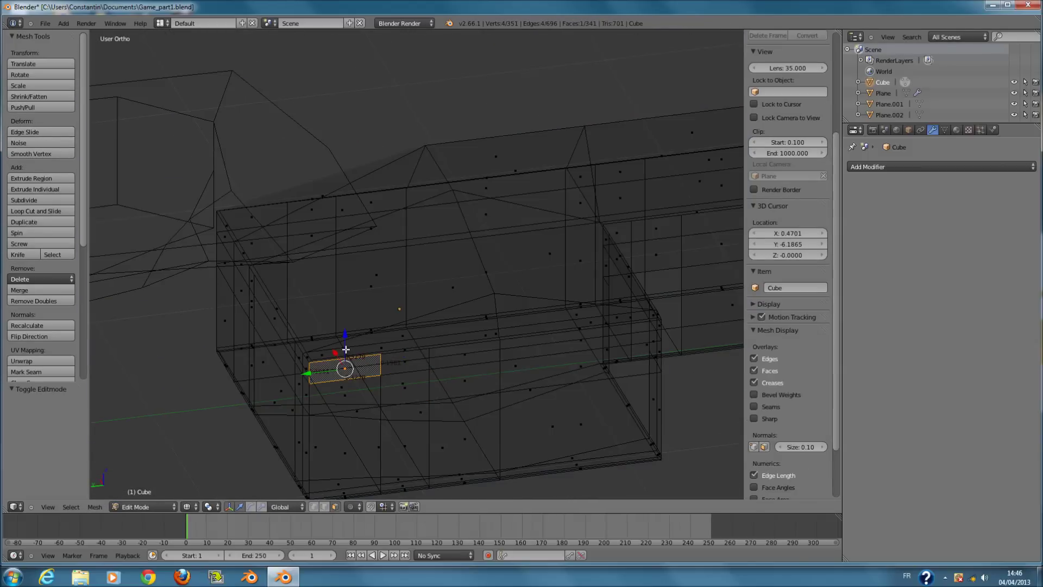
middle_drag(393, 347, 542, 345)
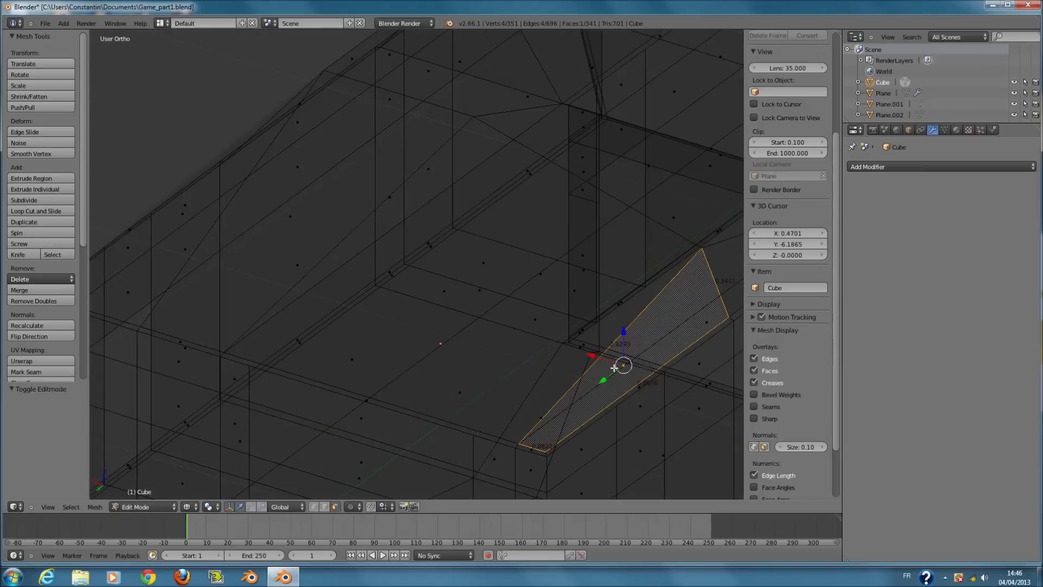
key(z)
scroll(610, 372, down, 1)
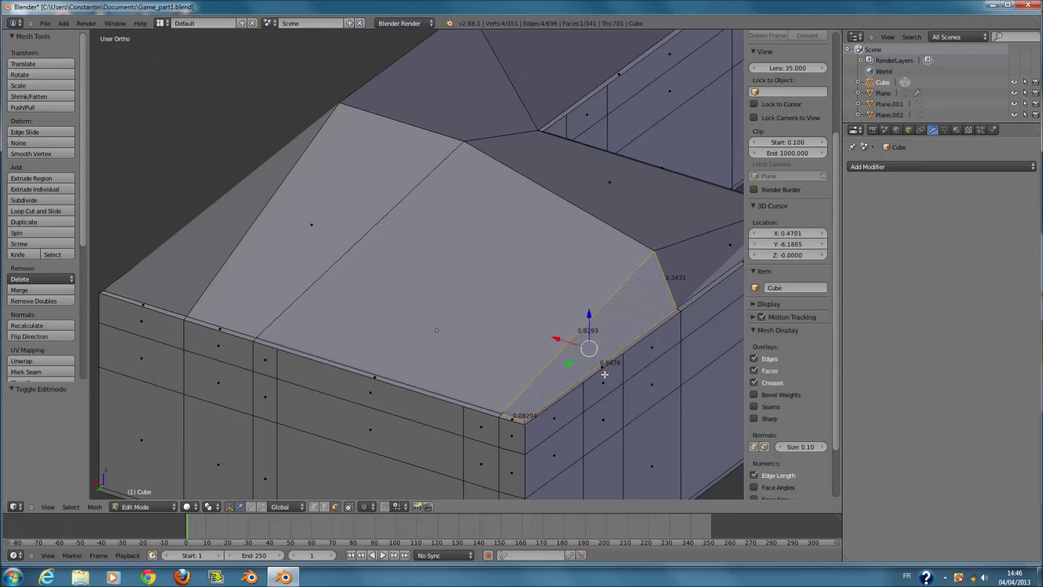
Try to delete the narrow four-sided roof face along the opposite wing's end wall.
key(z)
key(x)
click(604, 371)
key(z)
mouse_move(604, 371)
middle_down()
mouse_move(578, 342)
mouse_move(516, 361)
mouse_move(505, 378)
mouse_move(521, 386)
middle_up()
right_click(466, 435)
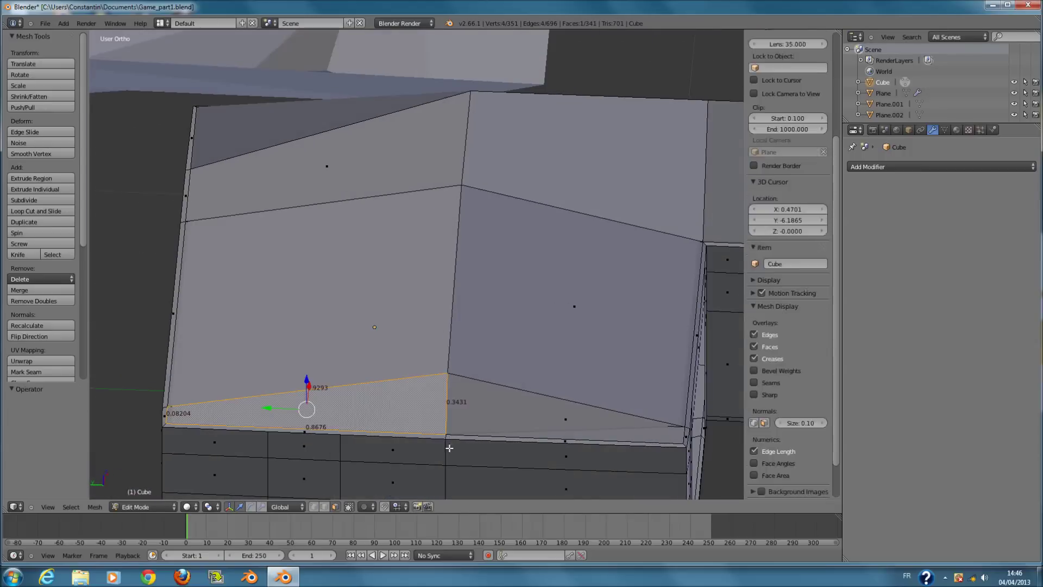
Delete the larger face overlapping the narrow roof slope on the opposite wing, leave edit mode and save the file.
key(z)
right_click(433, 424)
key(x)
click(433, 424)
key(z)
scroll(468, 424, down, 1)
scroll(469, 424, down, 2)
key(Tab)
key(ctrl+s)
click(548, 365)
Examine the whole building in back, side, front and top views.
middle_drag(549, 365, 474, 317)
scroll(488, 328, down, 1)
key(ctrl+KP_1)
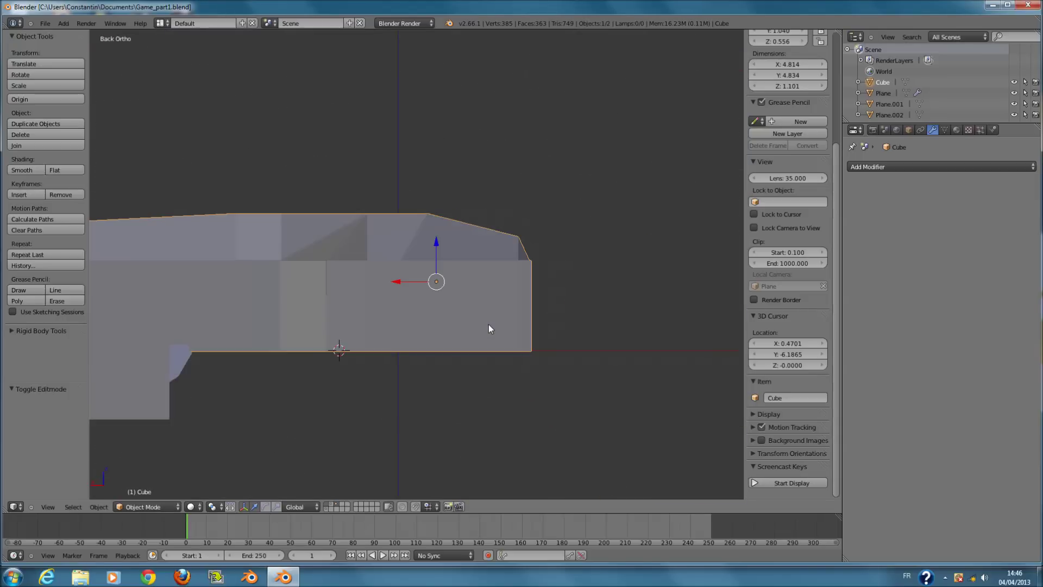
key(ctrl+KP_3)
key(KP_1)
key(z)
scroll(525, 316, down, 4)
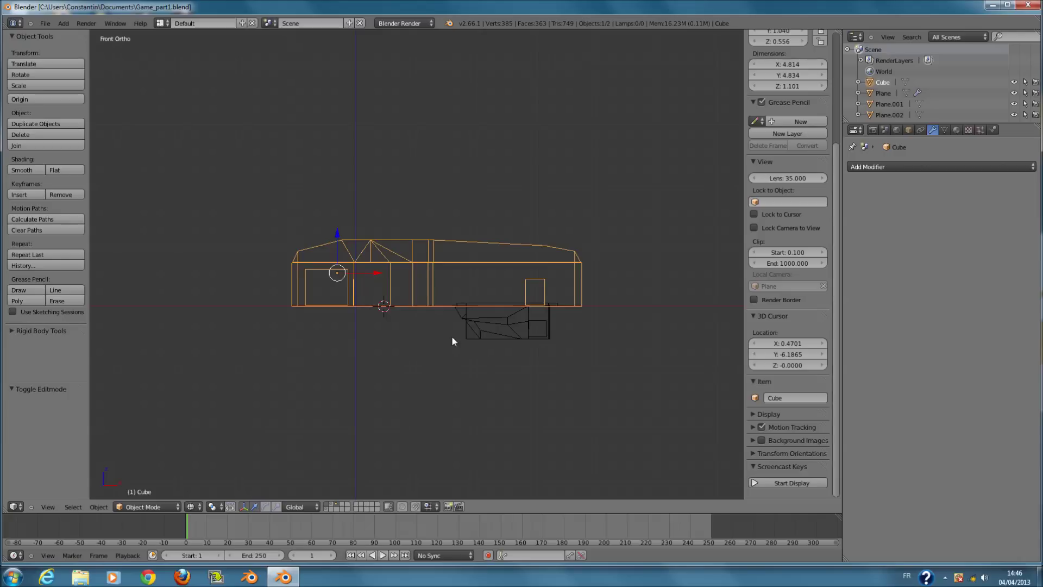
key(KP_7)
shift+scroll(465, 301, down, 5)
key(KP_1)
Enter edit mode on the building with nothing selected and set up vertex selection in front view.
key(Tab)
scroll(467, 320, up, 4)
key(a)
key(a)
key(c)
key(Escape)
key(z)
middle_drag(329, 424, 340, 436)
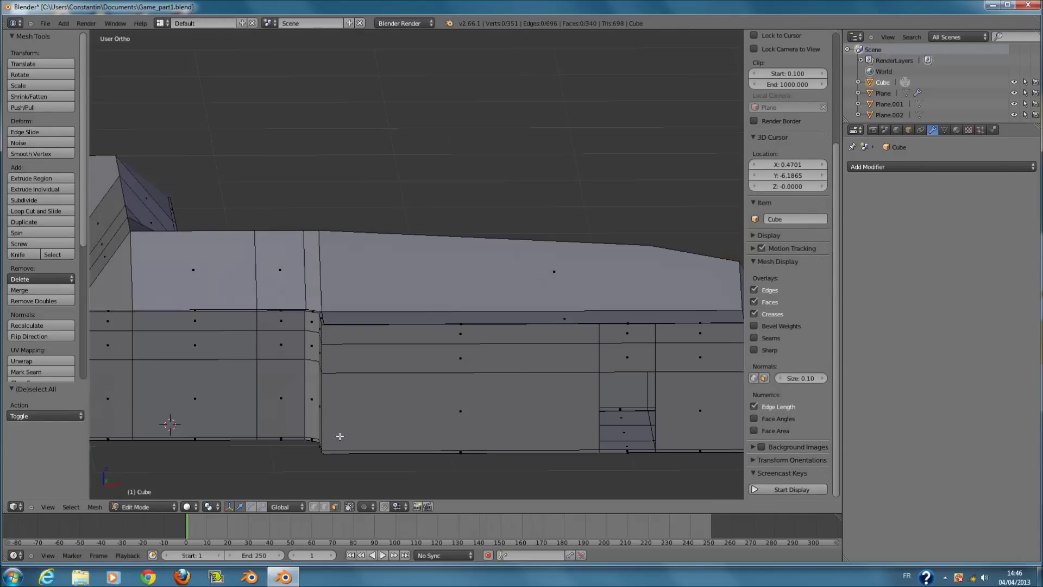
key(KP_1)
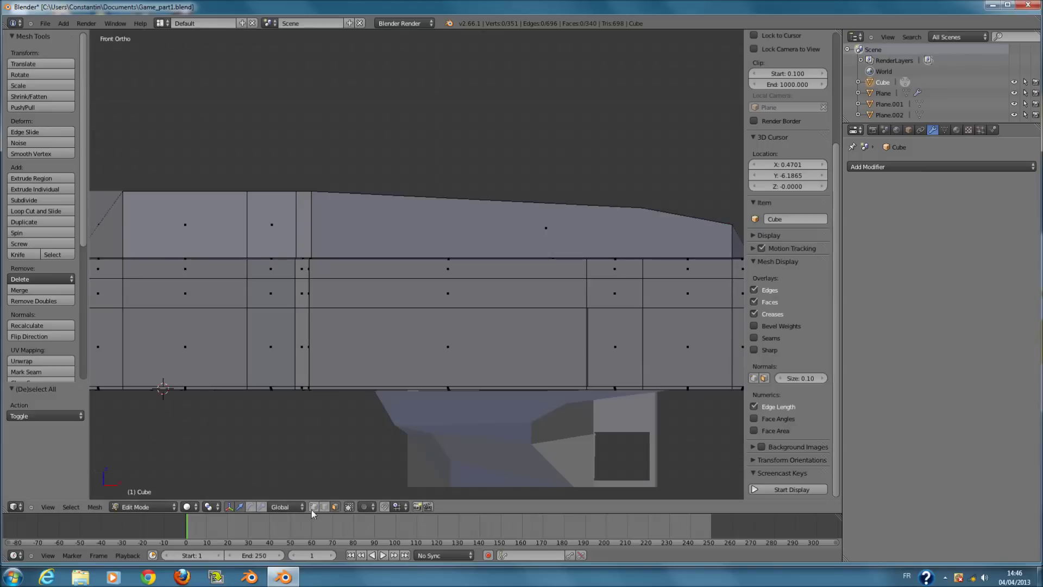
Circle-select the bottom vertices of the building's front wing, from its inner corner to the two middle vertical edge columns.
scroll(326, 413, up, 3)
key(z)
key(c)
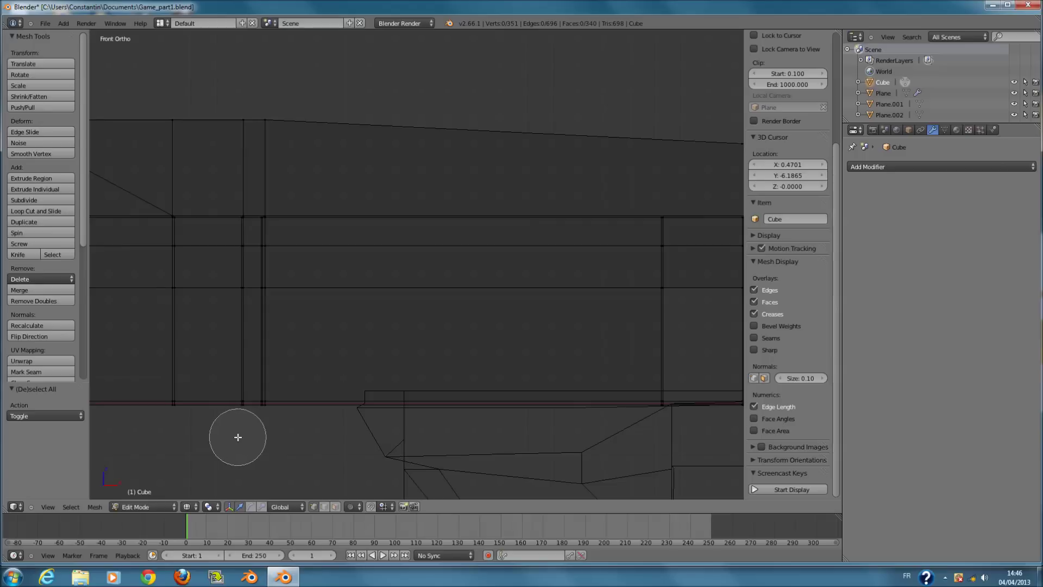
drag(240, 430, 258, 431)
right_click(272, 433)
scroll(634, 449, down, 1)
ctrl+scroll(606, 438, up, 15)
shift+scroll(551, 433, down, 5)
scroll(375, 334, up, 5)
key(c)
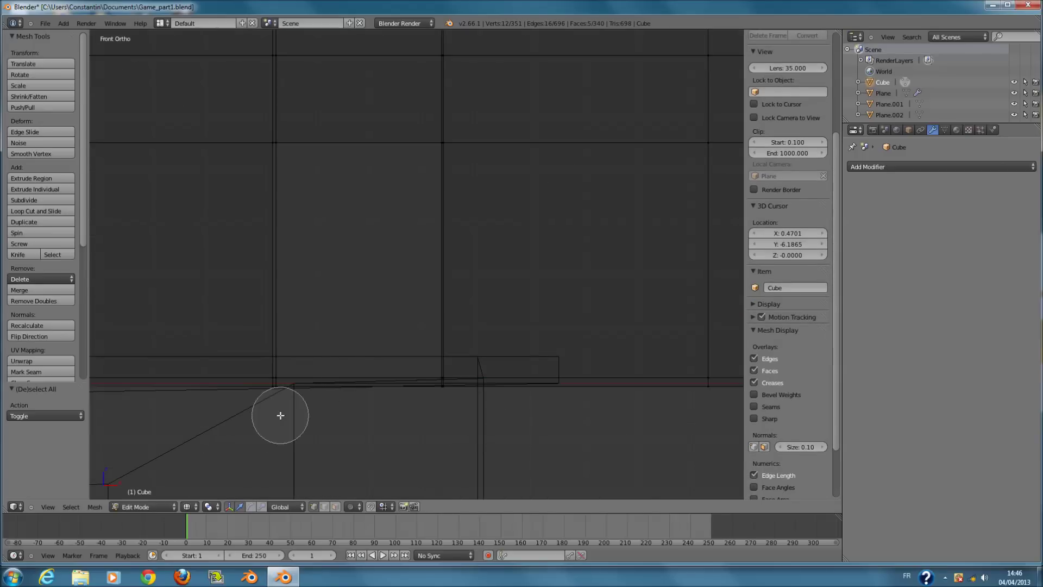
click(277, 411)
click(435, 410)
right_click(435, 410)
Add the bottom vertices near and on the front wing's outer end wall to the selection.
scroll(592, 461, down, 2)
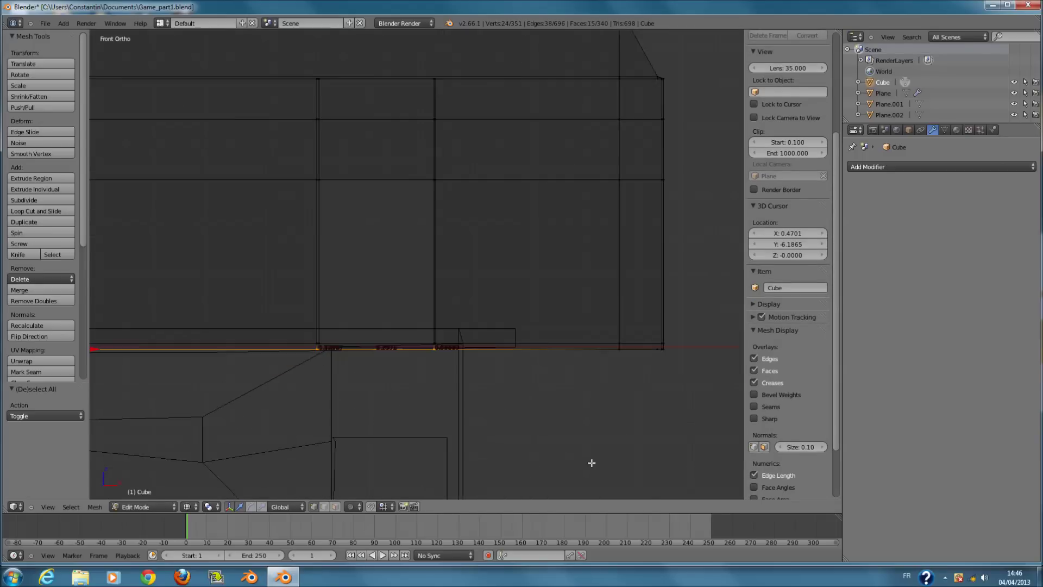
ctrl+scroll(562, 439, up, 8)
ctrl+scroll(563, 438, up, 2)
scroll(488, 413, up, 5)
scroll(466, 405, down, 1)
key(c)
click(477, 451)
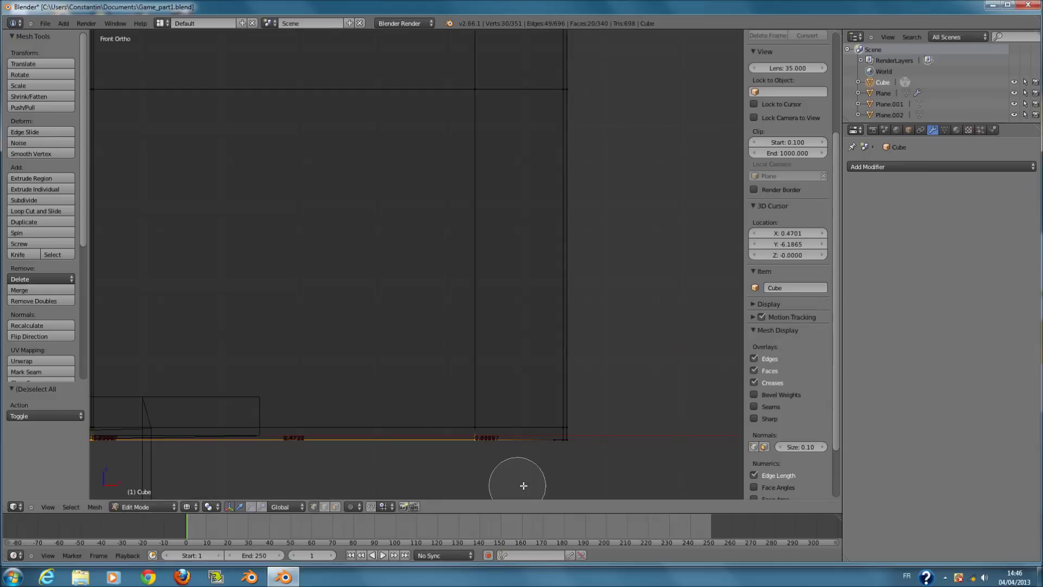
click(558, 465)
right_click(558, 465)
Extrude the selected bottom vertices of the front wing straight downward.
scroll(558, 465, down, 6)
ctrl+scroll(454, 405, down, 11)
ctrl+scroll(429, 367, up, 3)
key(e)
click(427, 422)
drag(539, 288, 566, 430)
Lower the extruded bottom vertices by a further 0.05256 along Z, just below the sunken structure behind.
scroll(573, 438, down, 5)
ctrl+scroll(433, 382, up, 6)
scroll(428, 383, up, 6)
shift+scroll(408, 387, down, 6)
shift+scroll(408, 387, down, 1)
scroll(353, 371, down, 1)
drag(284, 351, 284, 364)
scroll(353, 361, down, 1)
key(z)
key(z)
scroll(378, 351, down, 1)
ctrl+scroll(391, 350, down, 4)
ctrl+scroll(404, 348, up, 1)
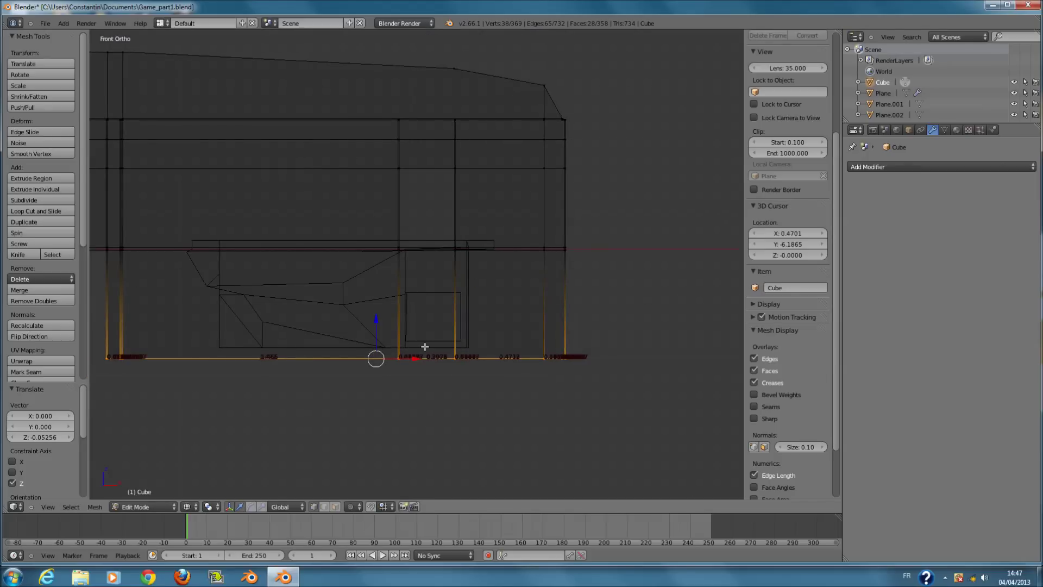
scroll(414, 319, down, 2)
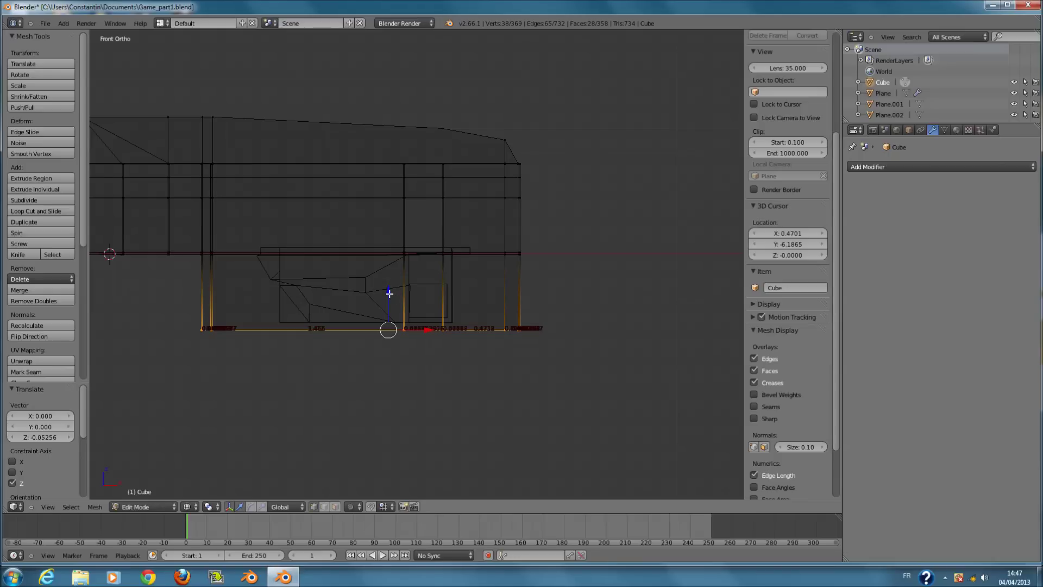
Leave edit mode on the building and save the file over the existing one.
key(z)
middle_drag(435, 293, 269, 314)
key(Tab)
key(ctrl+s)
click(444, 295)
Select the sunken Plane.002 object, save the file and enter edit mode on it in front view.
middle_drag(444, 295, 587, 287)
right_click(620, 269)
key(ctrl+s)
click(547, 321)
key(KP_7)
scroll(560, 308, down, 2)
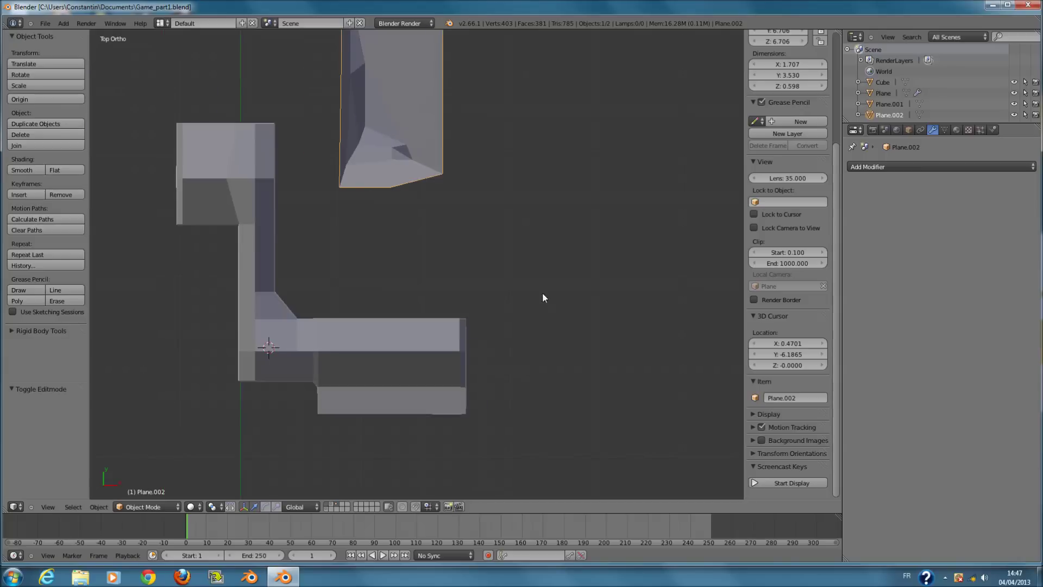
shift+scroll(542, 292, up, 17)
scroll(427, 256, up, 4)
middle_drag(427, 261, 423, 204)
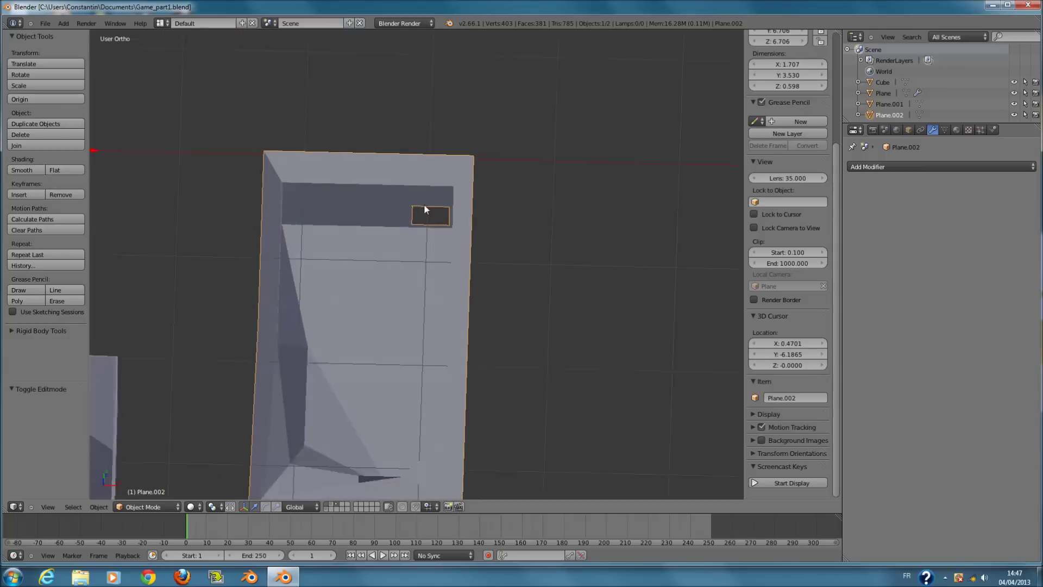
key(Tab)
key(KP_1)
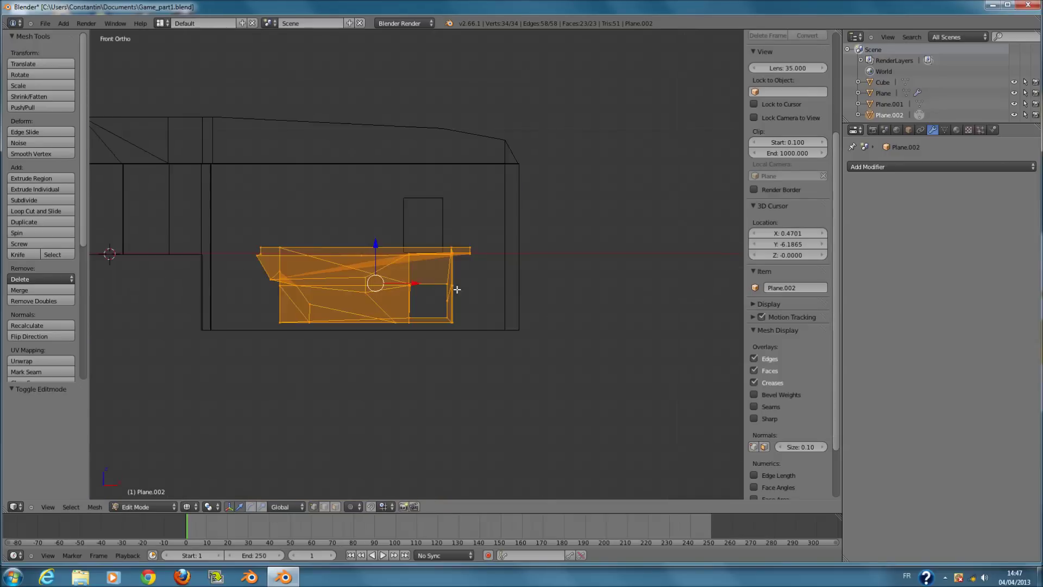
Examine the corner vertices along one vertical edge of the square opening in Plane.002.
key(z)
key(a)
key(c)
drag(418, 329, 410, 331)
key(z)
key(KP_Decimal)
middle_drag(359, 364, 342, 396)
scroll(415, 379, up, 4)
mouse_move(415, 379)
middle_down()
mouse_move(526, 389)
mouse_move(458, 361)
mouse_move(484, 337)
mouse_move(483, 361)
middle_up()
key(z)
right_click(431, 429)
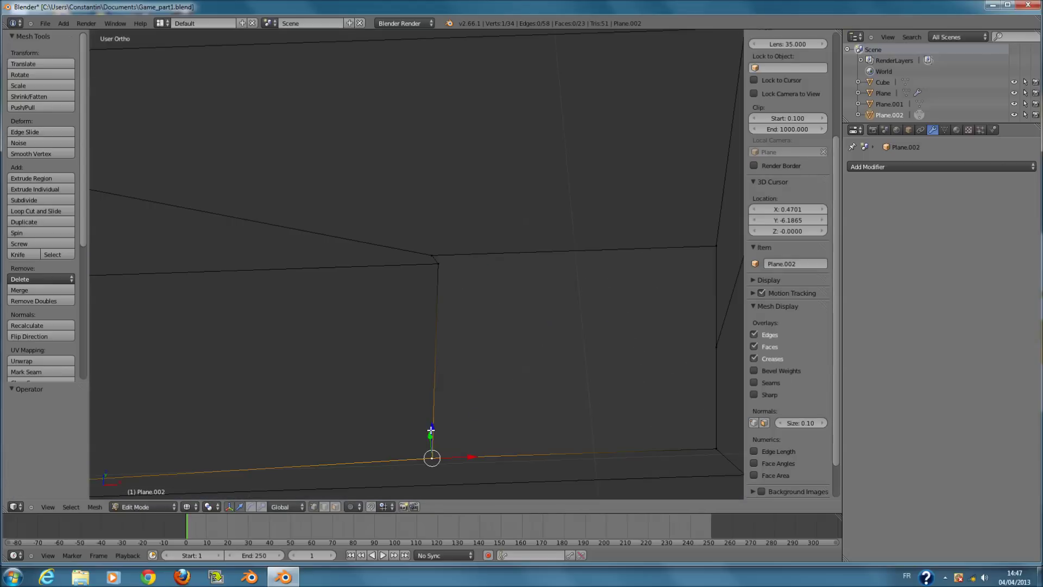
right_drag(431, 430, 429, 395)
right_click(430, 375)
right_drag(437, 271, 398, 289)
right_click(398, 298)
Circle-select the four vertices along the square opening's misaligned vertical edge and flatten them by scaling along X.
key(KP_1)
key(z)
scroll(403, 298, down, 2)
key(z)
key(c)
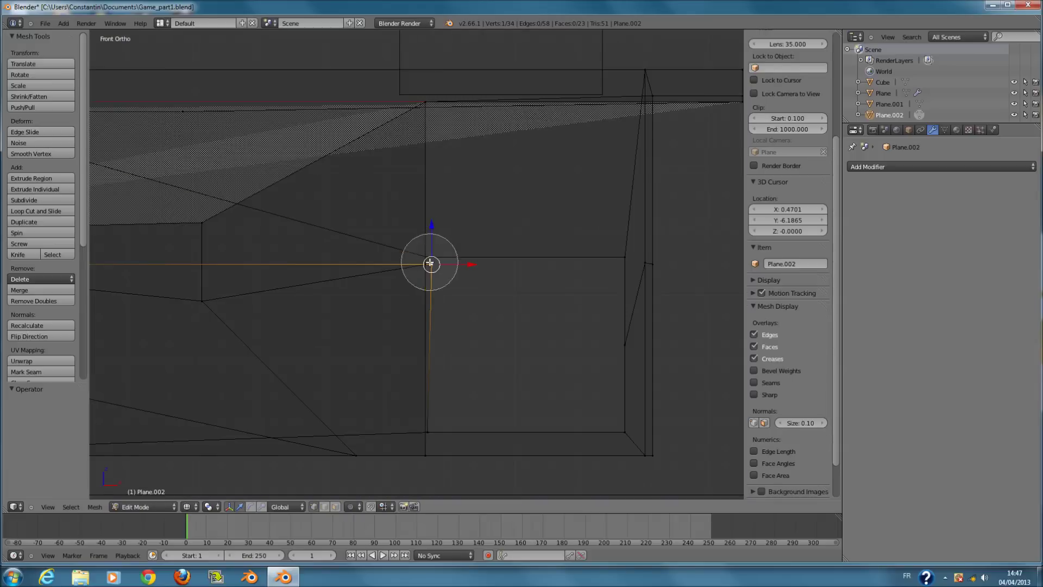
drag(430, 263, 422, 412)
key(Escape)
key(r)
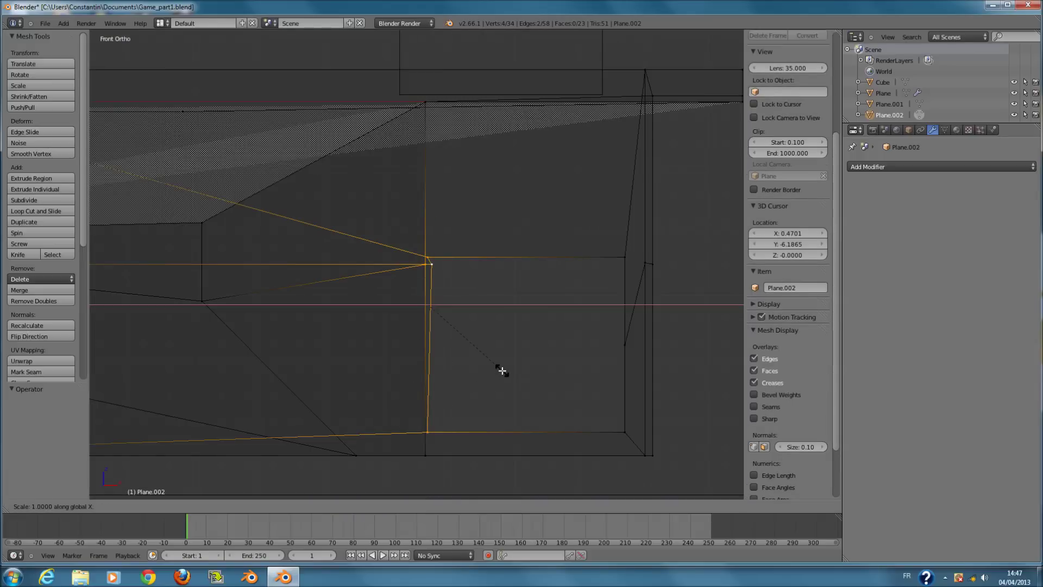
key(Escape)
key(a)
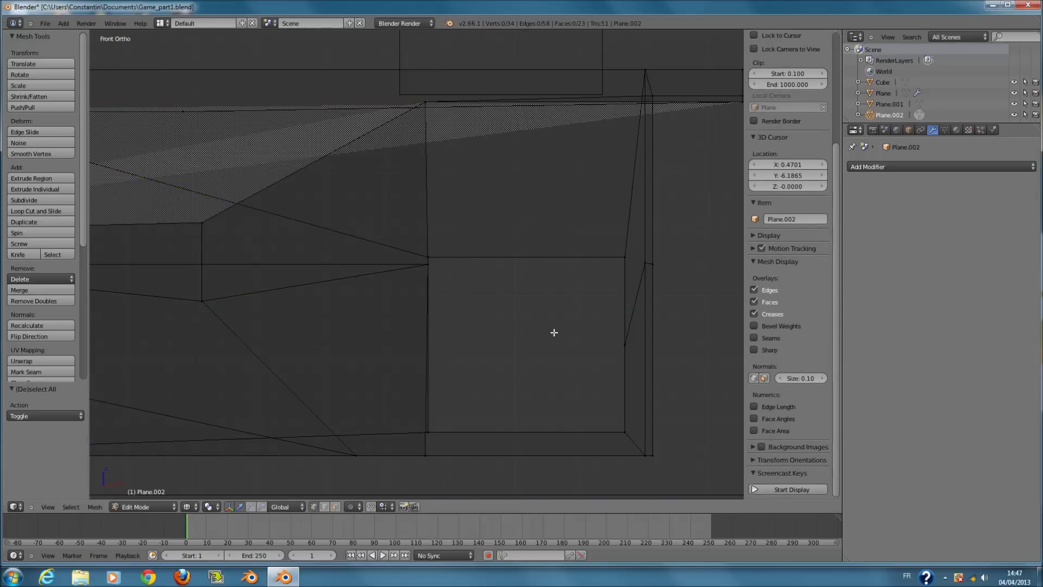
Circle-select the vertices around the square opening, ending with its upper edge, and adjust their alignment.
key(c)
mouse_move(608, 268)
mouse_down()
mouse_move(609, 401)
mouse_move(500, 422)
mouse_move(420, 403)
mouse_up()
key(Escape)
key(a)
key(c)
drag(414, 268, 608, 254)
key(Escape)
mouse_move(472, 226)
mouse_down()
mouse_move(472, 194)
mouse_move(444, 211)
mouse_up()
Leave edit mode on Plane.002 and save the file.
scroll(496, 207, down, 4)
scroll(443, 210, down, 2)
scroll(443, 211, down, 3)
key(Tab)
key(ctrl+s)
click(475, 252)
Select the building, return to solid shading and save the file again.
scroll(477, 261, down, 2)
key(z)
scroll(481, 271, down, 1)
ctrl+scroll(483, 276, down, 2)
key(ctrl+s)
click(484, 280)
right_click(485, 291)
middle_drag(485, 291, 401, 324)
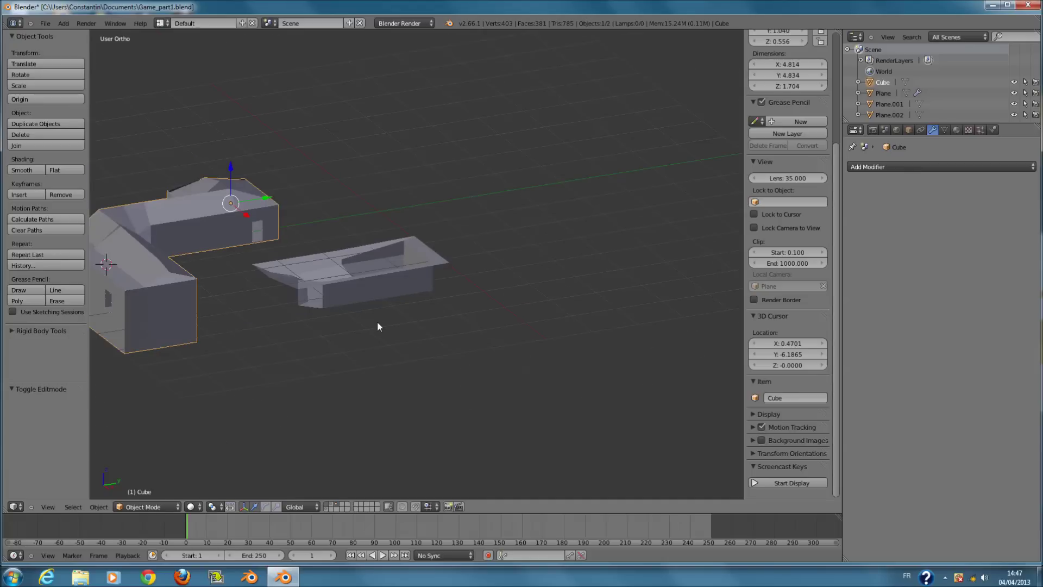
key(ctrl+s)
click(404, 331)
Show the additional layer with the rest of the scene alongside the building and save the file.
shift+click(327, 505)
middle_drag(384, 395, 464, 359)
key(z)
key(ctrl+s)
click(465, 359)
Select Plane.001 in front view and enter edit mode on it in wireframe.
key(KP_1)
key(z)
ctrl+scroll(583, 354, up, 7)
scroll(476, 281, up, 4)
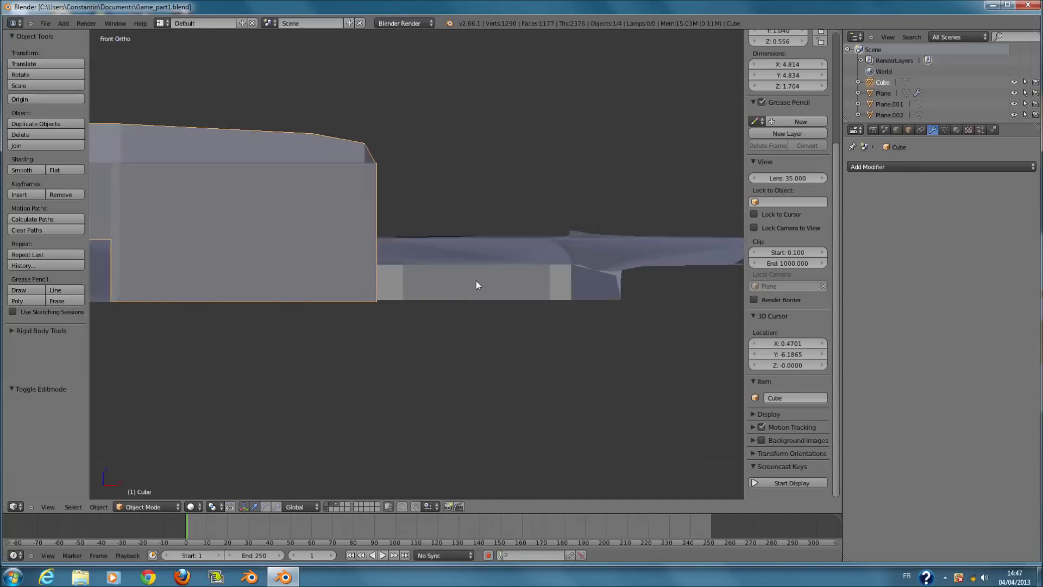
right_click(488, 313)
key(z)
scroll(490, 317, up, 1)
key(Tab)
ctrl+scroll(489, 317, down, 3)
key(a)
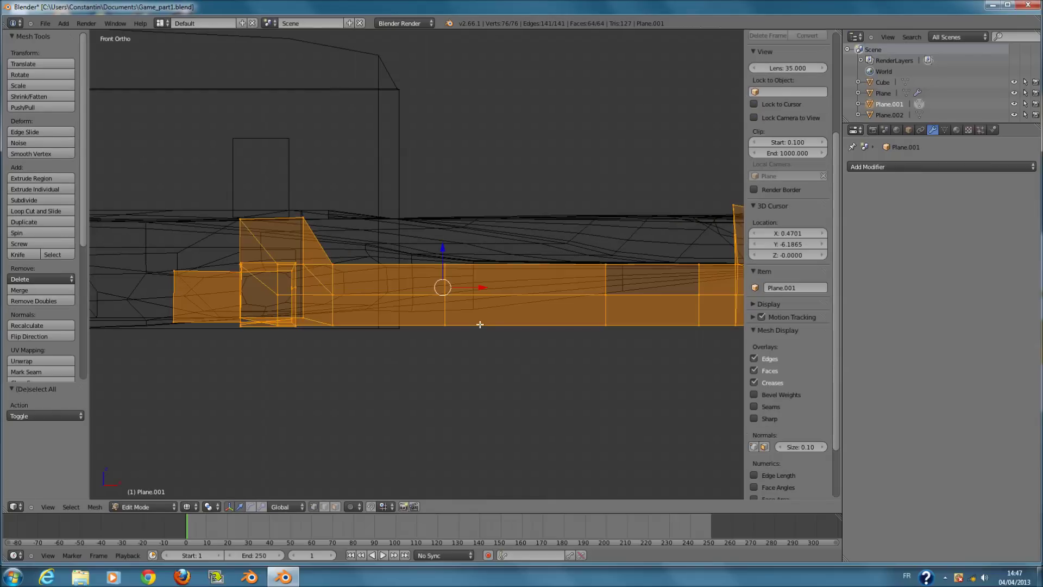
Clear the selection and circle-select the vertices along the upper edge of the boxy opening in Plane.001.
scroll(479, 328, down, 1)
scroll(479, 328, up, 1)
key(z)
key(z)
key(z)
middle_drag(479, 328, 406, 326)
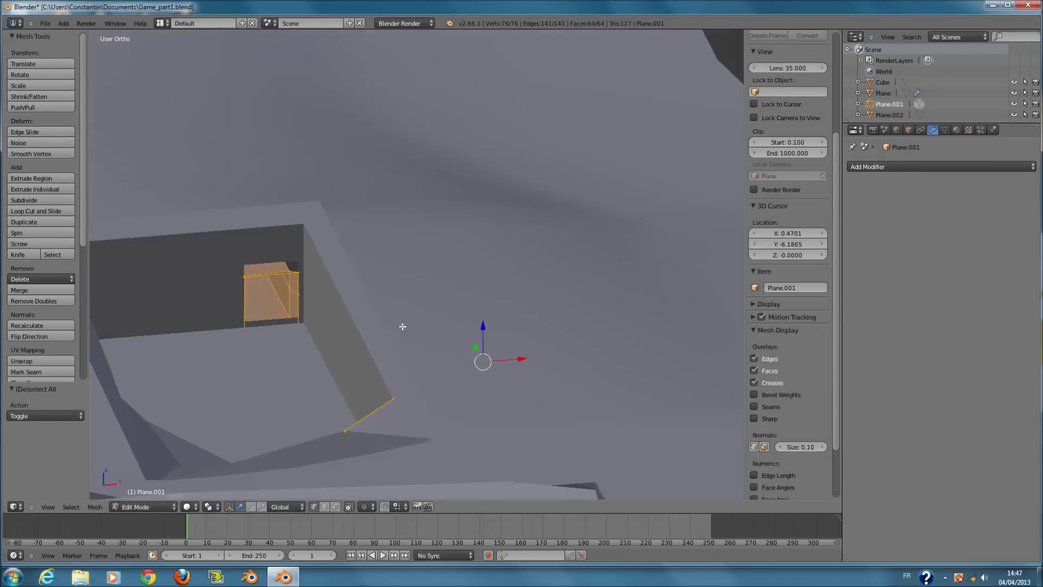
key(z)
key(a)
key(KP_1)
key(z)
key(z)
key(c)
drag(279, 258, 330, 254)
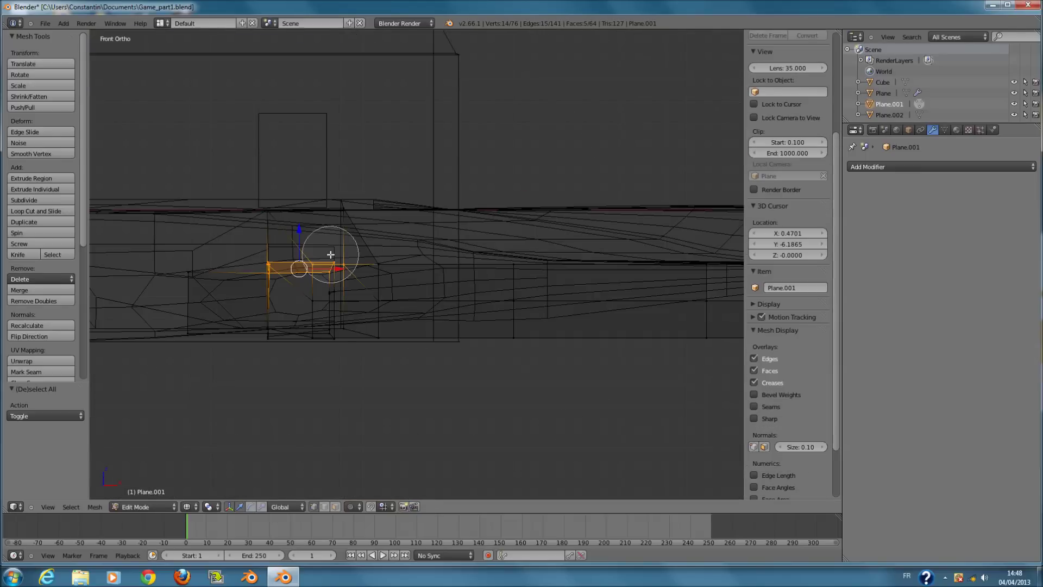
right_click(330, 254)
Remove the stray vertices from the selection, keeping only the long narrow strip of faces in Plane.001.
middle_drag(330, 255, 319, 304)
scroll(293, 391, down, 2)
key(c)
middle_drag(284, 446, 349, 431)
right_click(349, 430)
scroll(360, 431, down, 1)
scroll(359, 430, down, 4)
key(c)
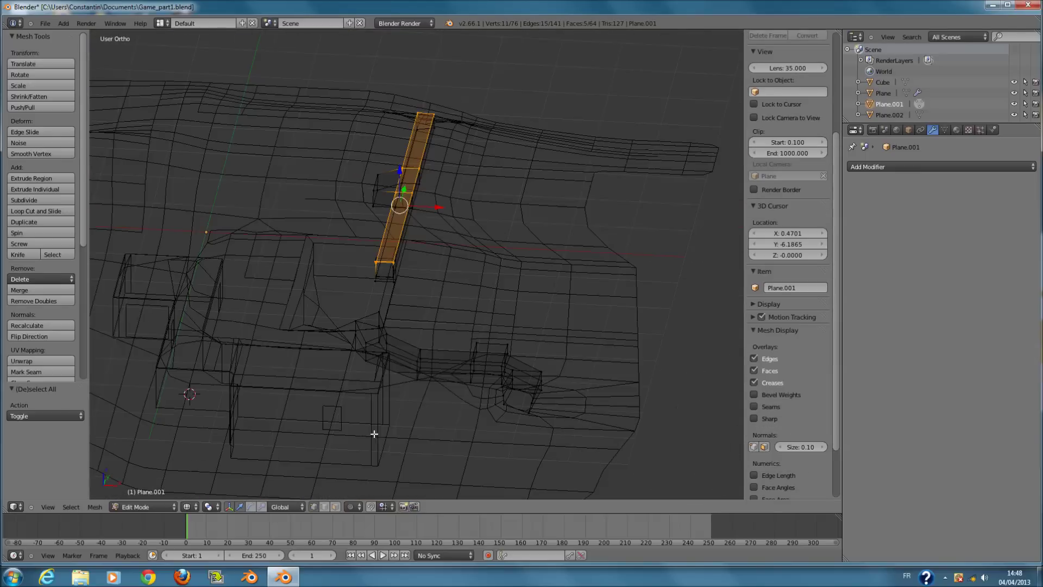
right_click(404, 340)
Try to raise the long narrow strip along Z, undo the move and return to front view.
mouse_move(404, 274)
shift+middle_down()
mouse_move(404, 371)
mouse_move(439, 313)
mouse_move(488, 391)
shift+middle_up()
scroll(420, 262, up, 5)
key(KP_1)
key(z)
key(z)
drag(510, 379, 510, 365)
key(z)
middle_drag(510, 365, 505, 415)
key(ctrl+z)
key(KP_1)
key(z)
key(z)
key(z)
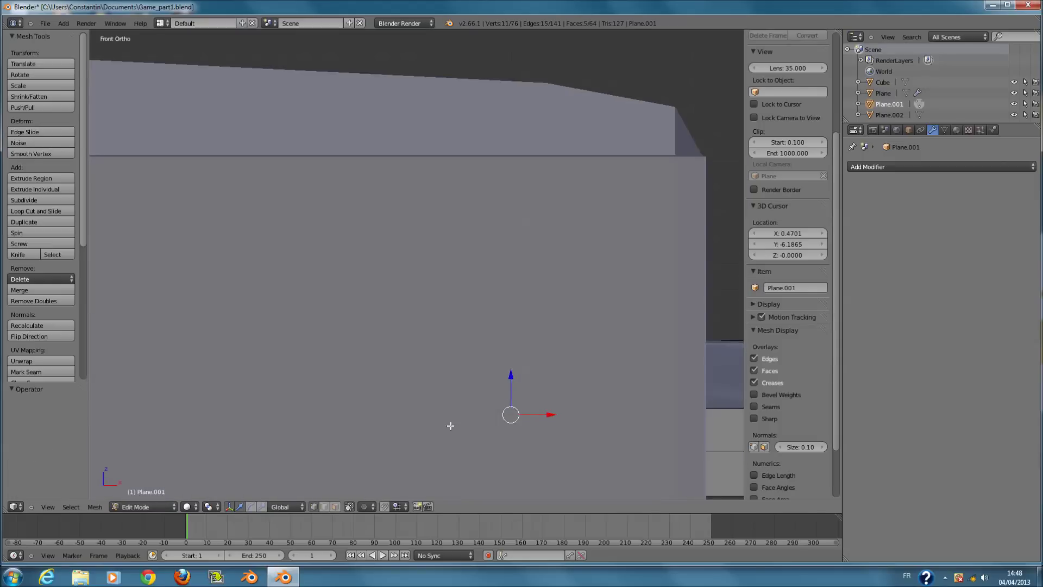
Circle-select the vertices at the upper edge of the boxy opening in Plane.001 and raise them 0.0196 along Z.
key(c)
click(381, 407)
right_click(395, 406)
drag(491, 376, 491, 363)
key(z)
mouse_move(491, 362)
middle_down()
mouse_move(492, 409)
mouse_move(512, 393)
middle_up()
drag(371, 249, 373, 238)
middle_drag(374, 238, 530, 242)
middle_drag(246, 344, 347, 351)
shift+scroll(347, 350, down, 3)
shift+scroll(382, 366, down, 5)
scroll(384, 365, up, 5)
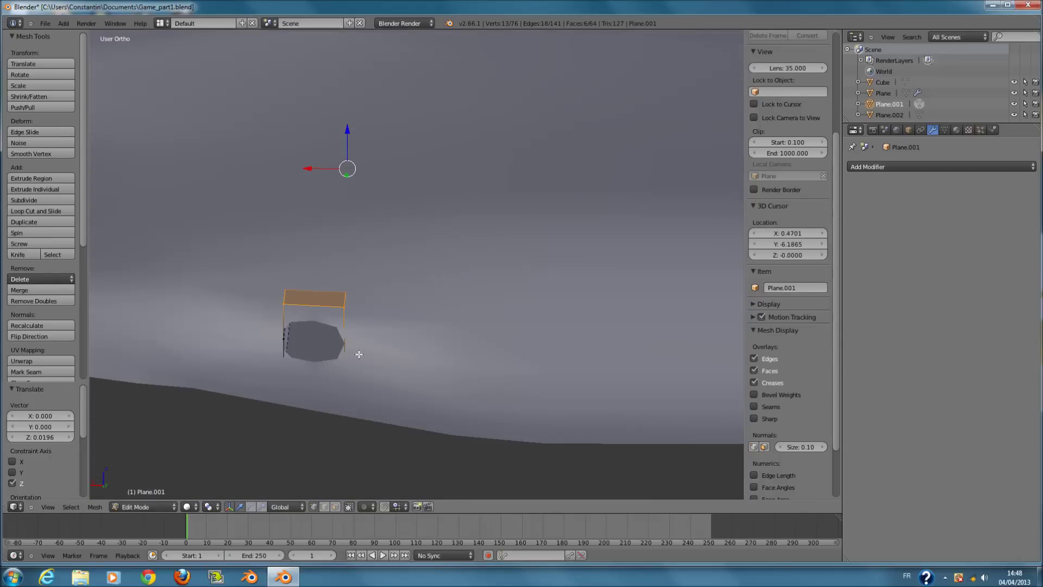
Edit the terrain Plane, circle-select the vertices just above the round opening in its slope and raise them along Z.
key(Tab)
right_click(364, 349)
ctrl+scroll(373, 342, down, 5)
key(Tab)
scroll(379, 342, up, 3)
key(a)
key(c)
drag(353, 358, 461, 363)
mouse_move(600, 380)
mouse_down()
mouse_move(659, 367)
mouse_move(152, 263)
mouse_up()
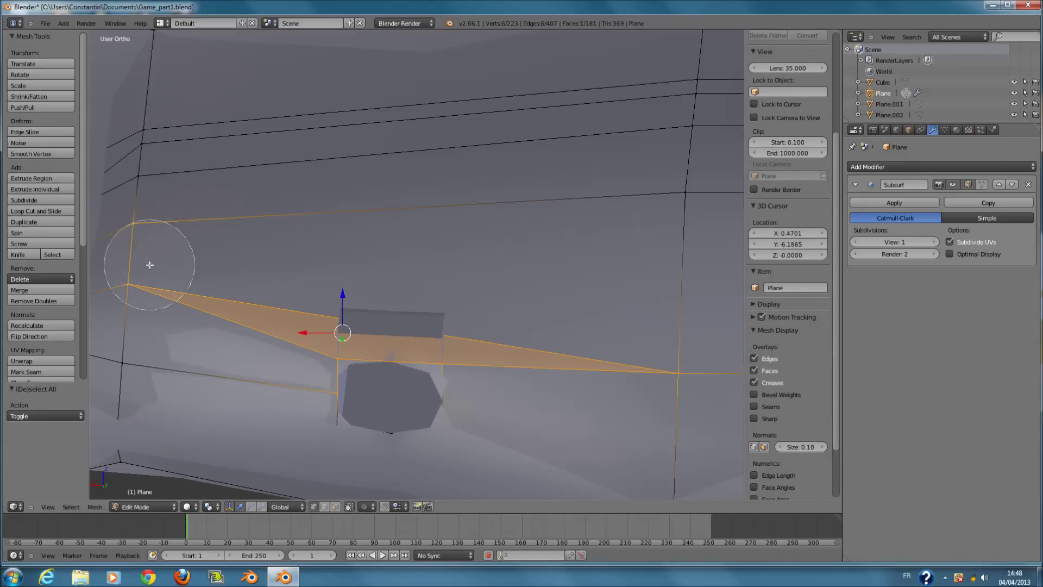
drag(391, 322, 389, 281)
middle_drag(500, 424, 426, 425)
Return Plane to object mode and save over Game_part1.blend.
scroll(516, 416, down, 3)
key(ctrl+s)
click(426, 426)
scroll(380, 347, down, 6)
key(Tab)
key(ctrl+s)
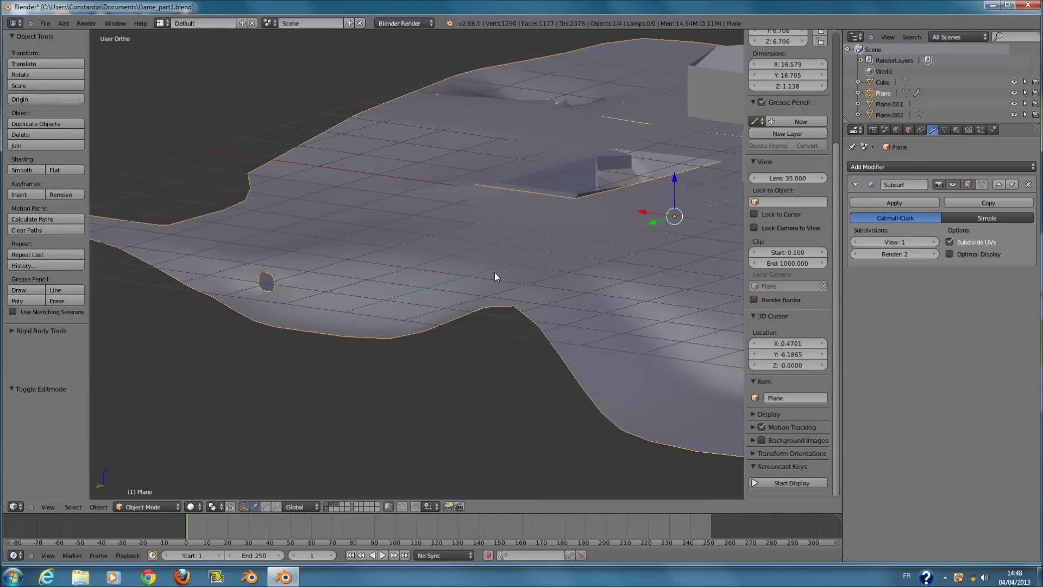
click(412, 289)
middle_drag(413, 289, 480, 272)
key(z)
key(ctrl+s)
click(474, 272)
key(z)
scroll(385, 324, down, 7)
scroll(383, 321, up, 4)
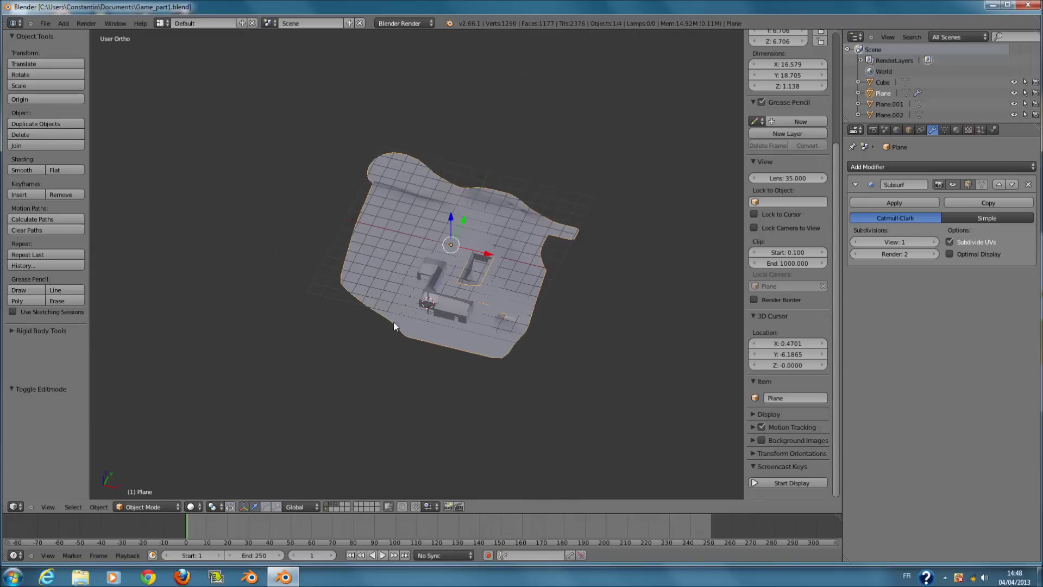
key(ctrl+s)
click(424, 328)
Examine the terrain and buildings in top, back, front and left orthographic views, in solid and wireframe shading.
key(KP_7)
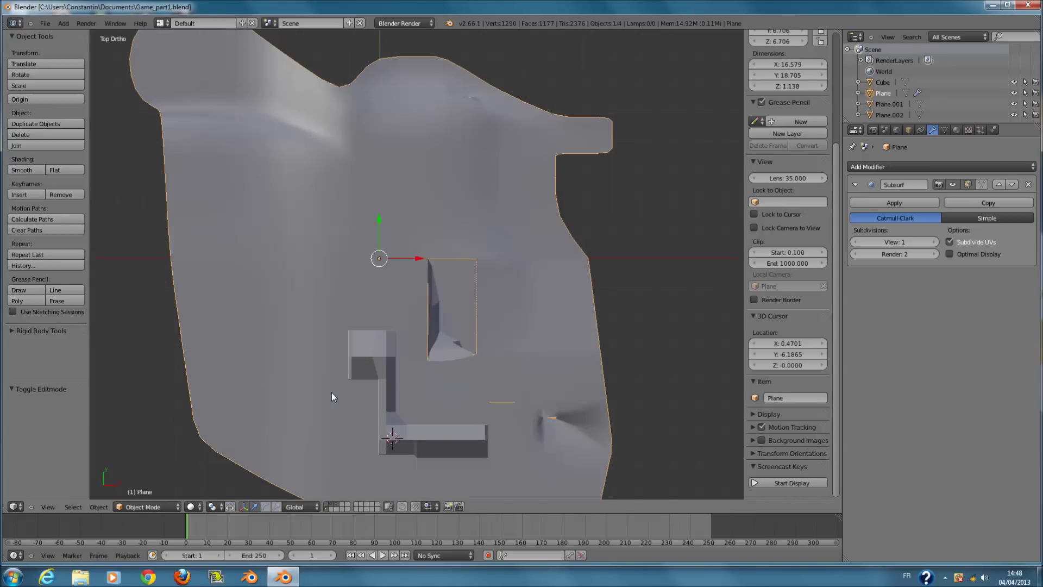
key(z)
shift+scroll(409, 317, down, 3)
ctrl+scroll(409, 326, down, 2)
scroll(411, 349, up, 2)
key(ctrl+KP_1)
key(z)
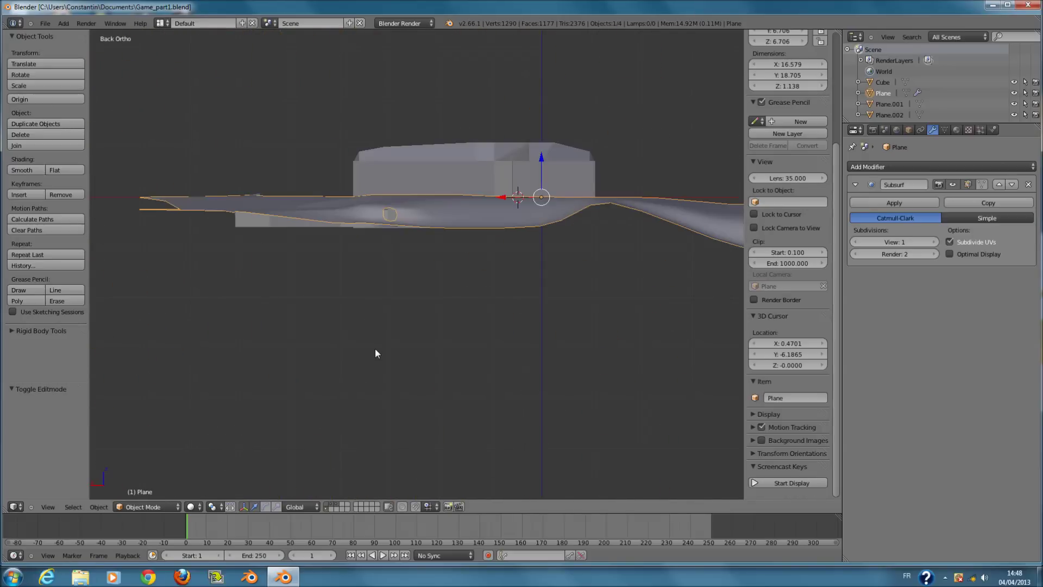
key(KP_1)
key(ctrl+KP_3)
shift+scroll(577, 340, up, 2)
key(z)
scroll(556, 323, up, 3)
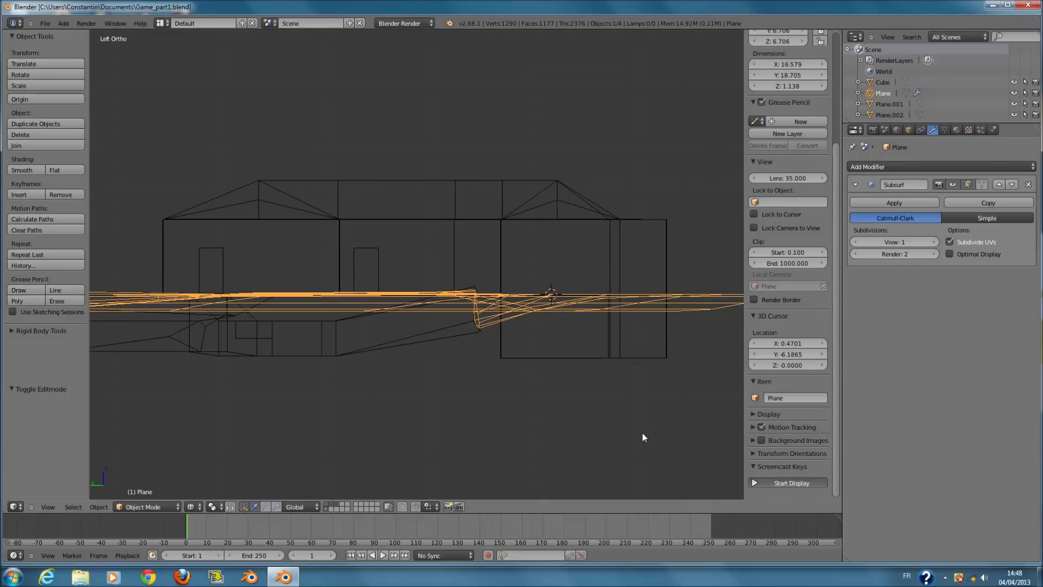
Turn on the screencast keys display, return to solid shading and save over Game_part1.blend.
key(shift+alt+c)
click(785, 466)
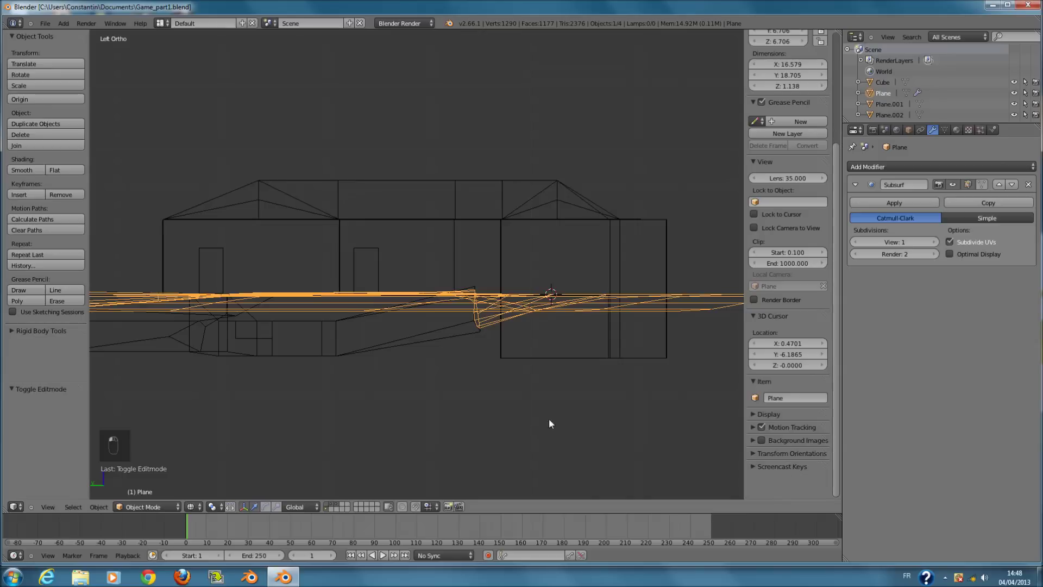
scroll(548, 419, down, 2)
key(ctrl+s)
click(491, 407)
ctrl+scroll(410, 371, down, 2)
key(z)
mouse_move(409, 371)
middle_down()
mouse_move(507, 386)
mouse_move(546, 421)
mouse_move(338, 421)
middle_up()
key(ctrl+s)
key(ctrl+s)
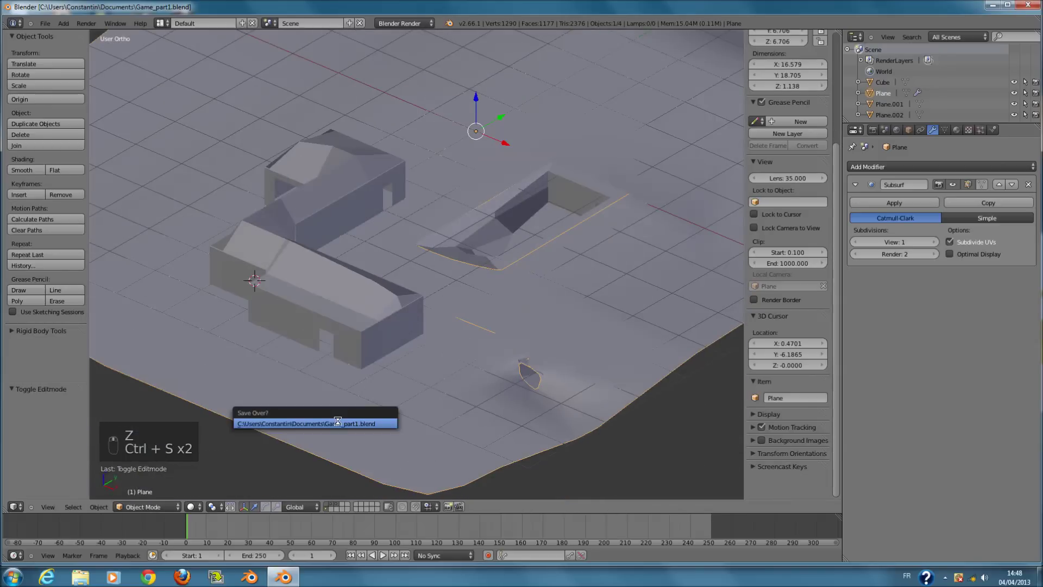
click(337, 423)
Approach the round opening in the terrain slope from the back and enter edit mode on Plane.
key(ctrl+KP_1)
scroll(363, 408, up, 4)
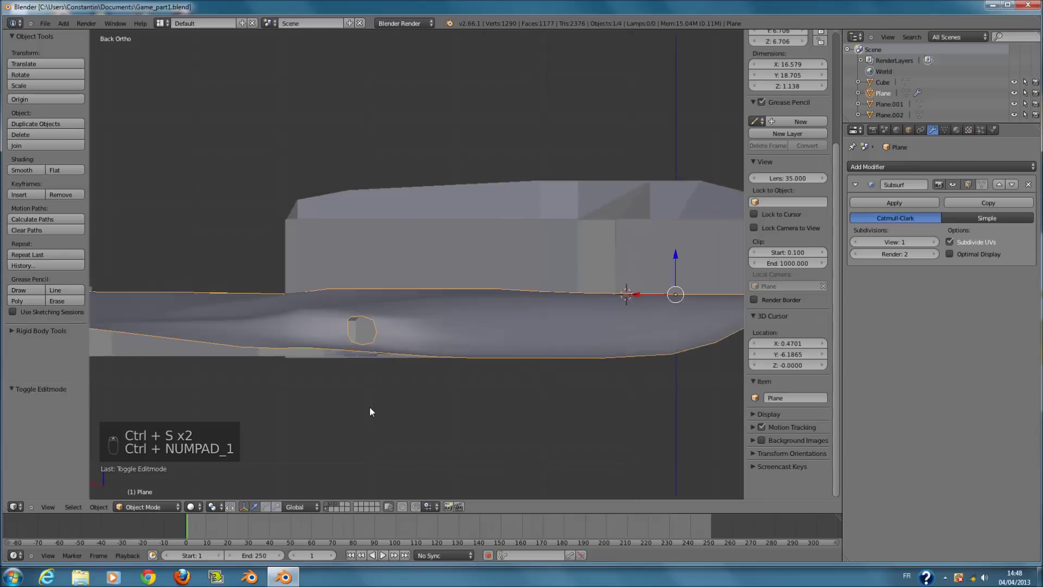
key(z)
scroll(405, 378, up, 1)
key(z)
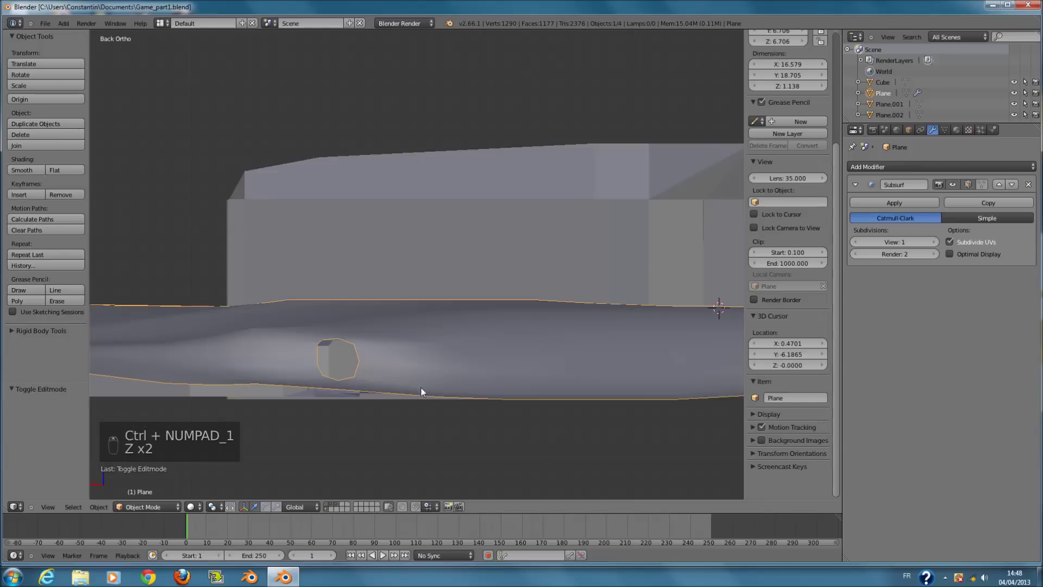
scroll(421, 380, up, 2)
middle_drag(421, 378, 497, 404)
key(Tab)
key(Tab)
key(Tab)
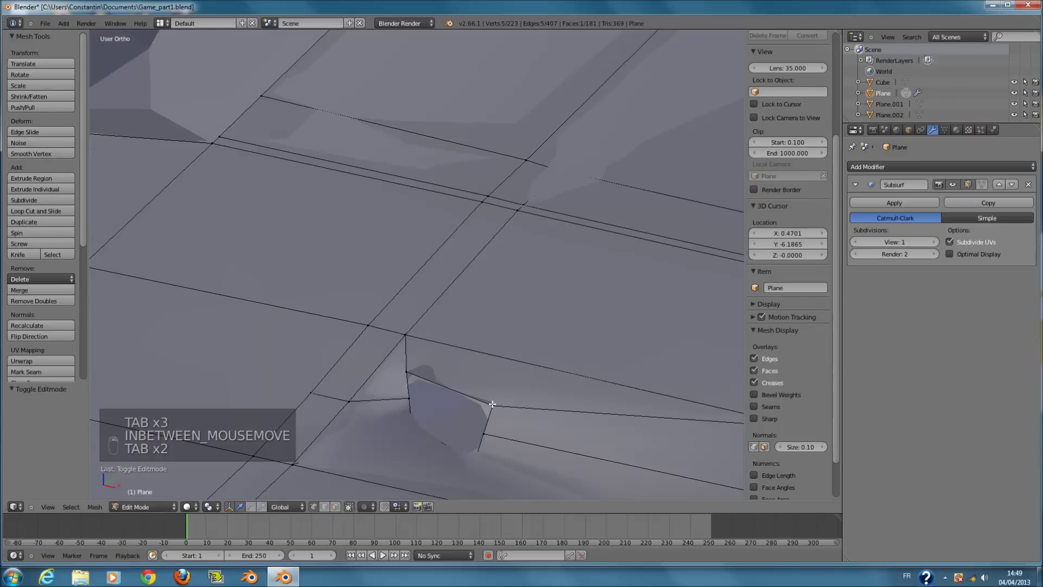
Clear the selection, circle-select the vertices around the terrain's round opening and raise them 0.04086 along Z.
key(a)
key(a)
key(a)
key(a)
key(a)
key(a)
key(a)
key(c)
click(503, 405)
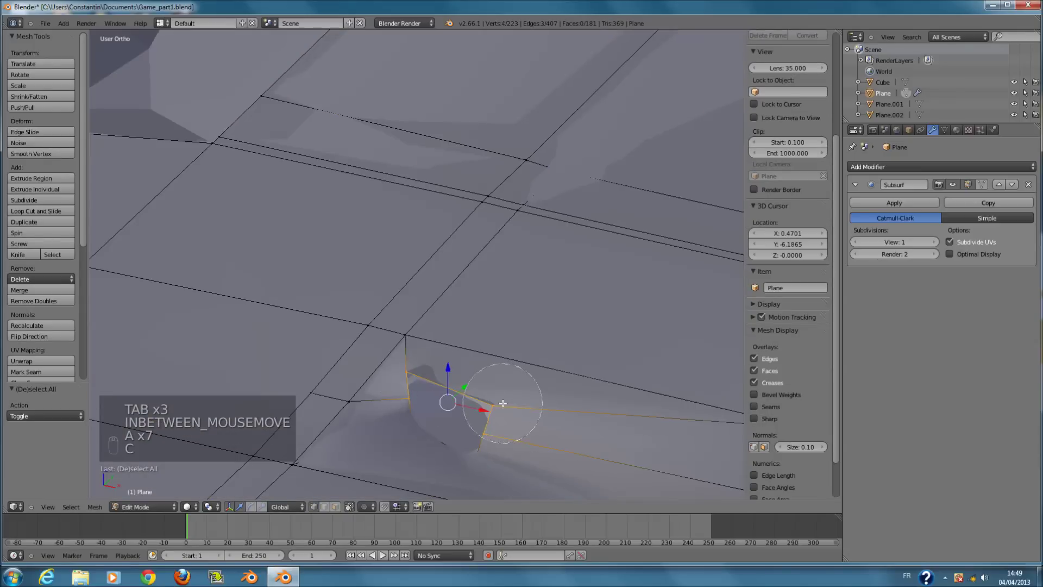
right_click(503, 405)
drag(450, 367, 450, 363)
middle_drag(450, 360, 528, 402)
key(z)
key(z)
Try to move the opening's vertices further along Z, undo it and cancel a free move of one corner vertex.
click(544, 367)
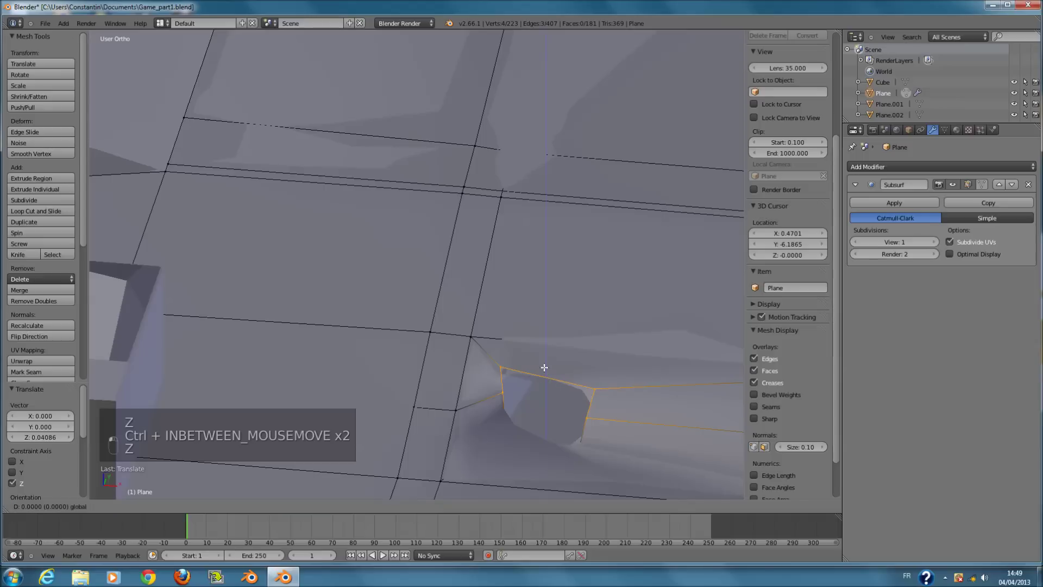
click(545, 364)
key(ctrl+z)
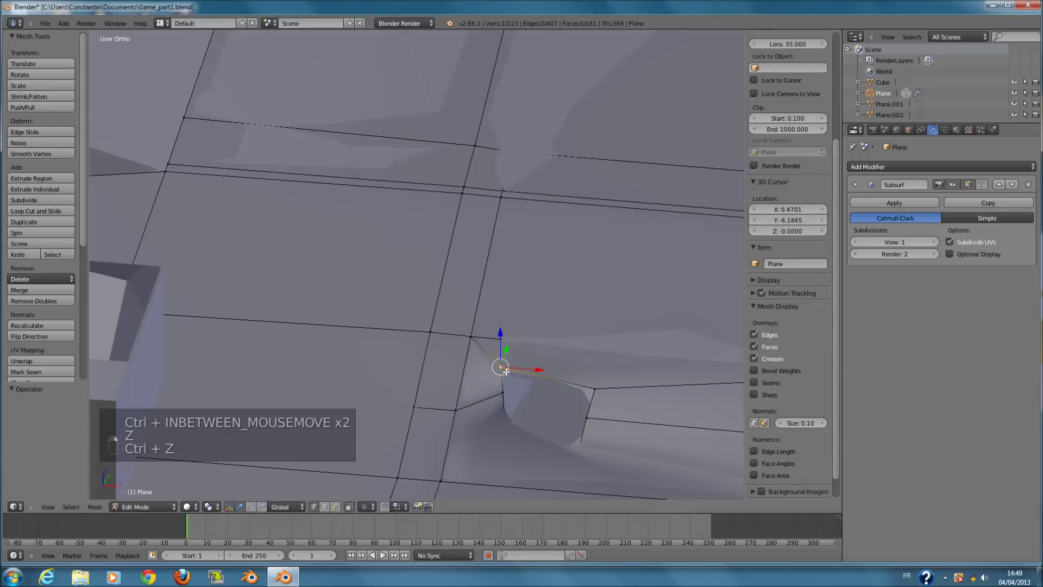
key(g)
right_click(516, 387)
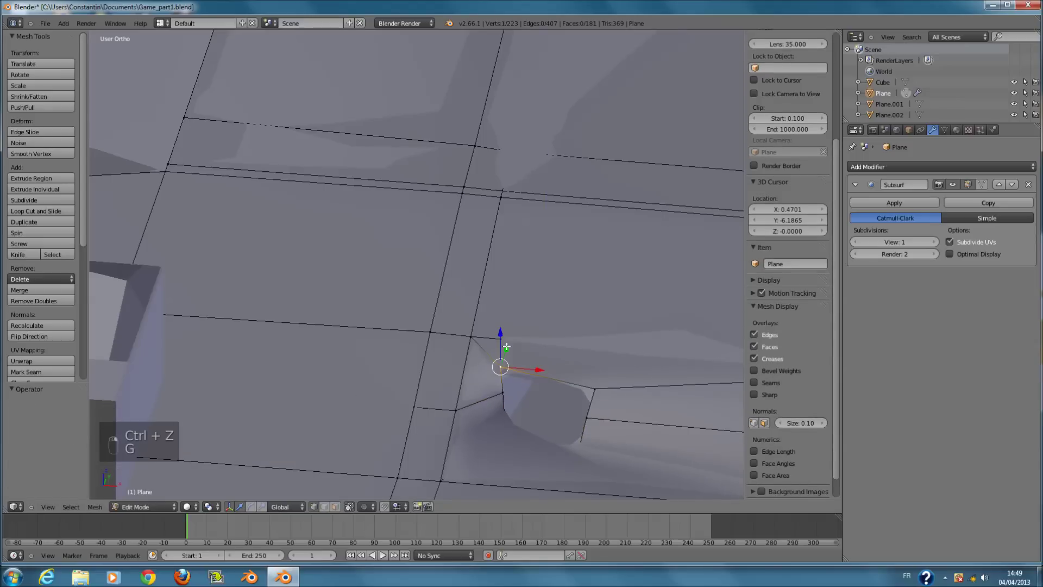
Adjust single vertices around the terrain opening along Z, lowering the bottom corner vertex by 0.138 and raising it by 0.06198.
drag(504, 341, 472, 305)
right_click(513, 393)
drag(500, 363, 501, 354)
mouse_move(527, 398)
mouse_down()
mouse_move(514, 396)
mouse_move(512, 417)
mouse_move(538, 440)
mouse_up()
right_click(522, 426)
key(z)
key(z)
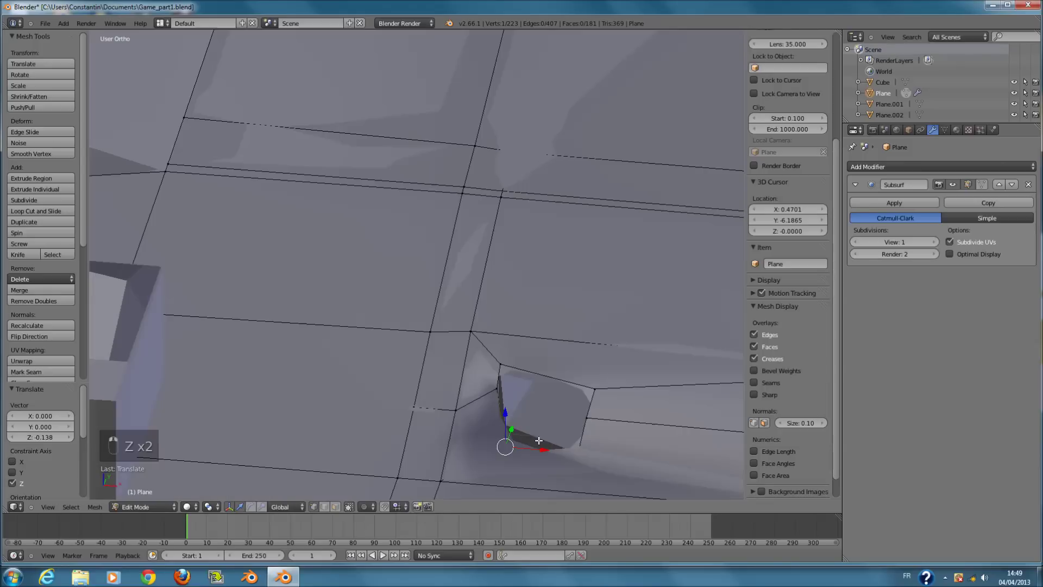
scroll(473, 417, down, 6)
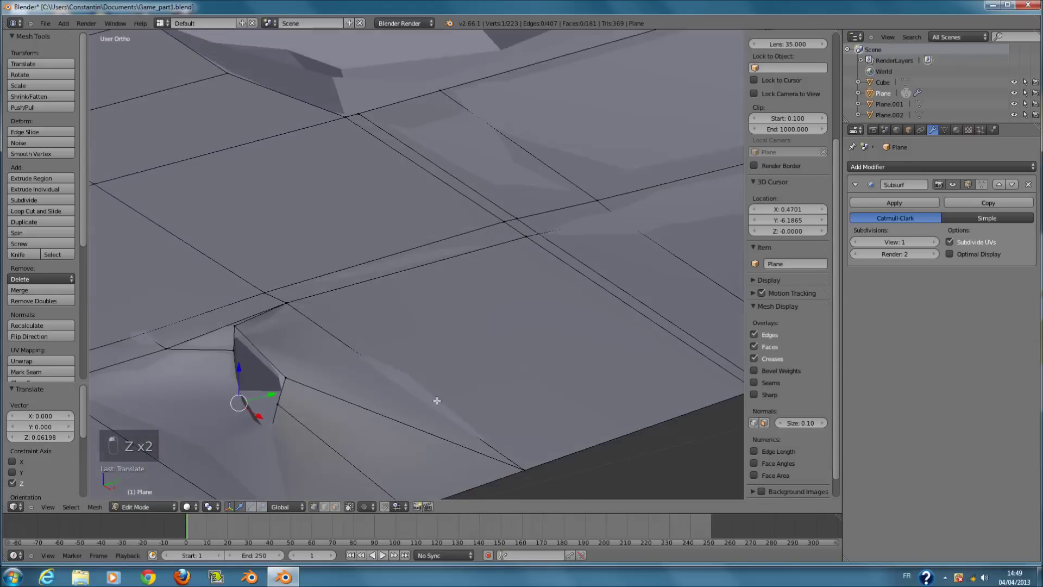
Leave edit mode on Plane, save over Game_part1.blend and view the scene from the top.
key(Tab)
key(ctrl+s)
scroll(513, 367, down, 2)
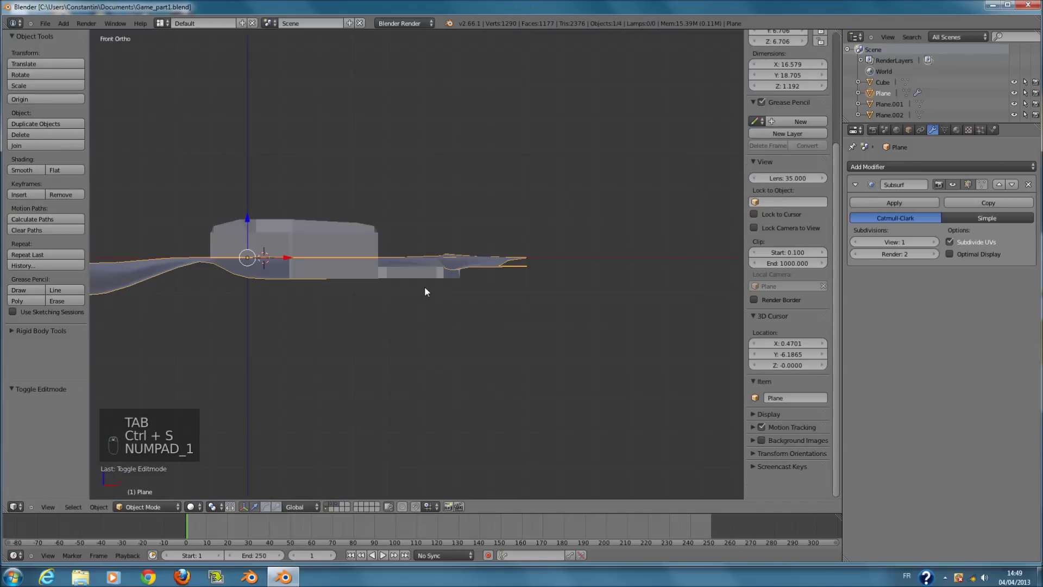
key(KP_7)
key(ctrl+s)
scroll(423, 255, up, 3)
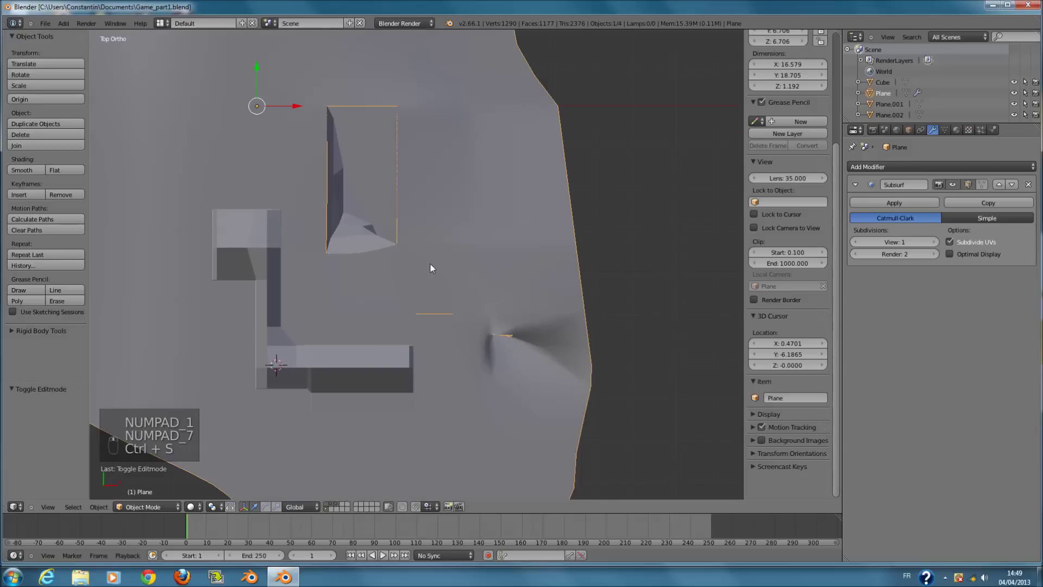
key(ctrl+s)
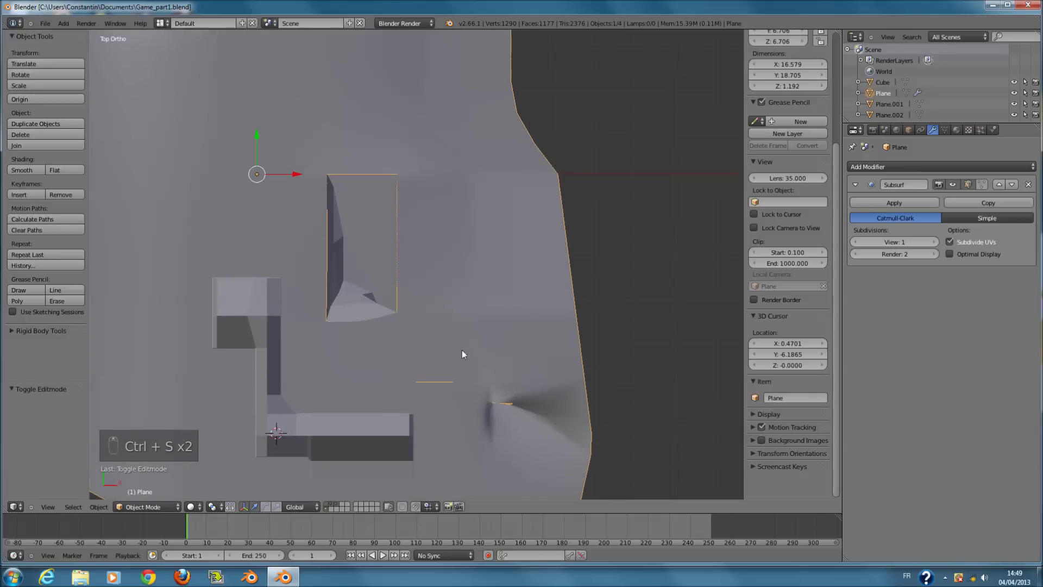
Show the scene in wireframe and select both Plane.001 and the multi-wing Cube building in object mode.
scroll(441, 425, up, 2)
key(Tab)
key(z)
scroll(449, 410, up, 3)
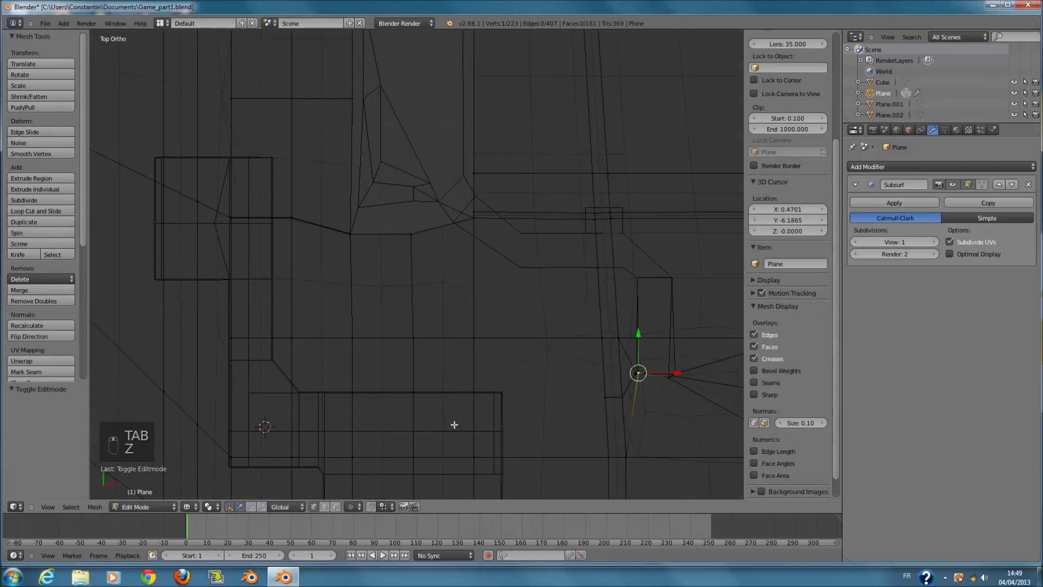
key(Tab)
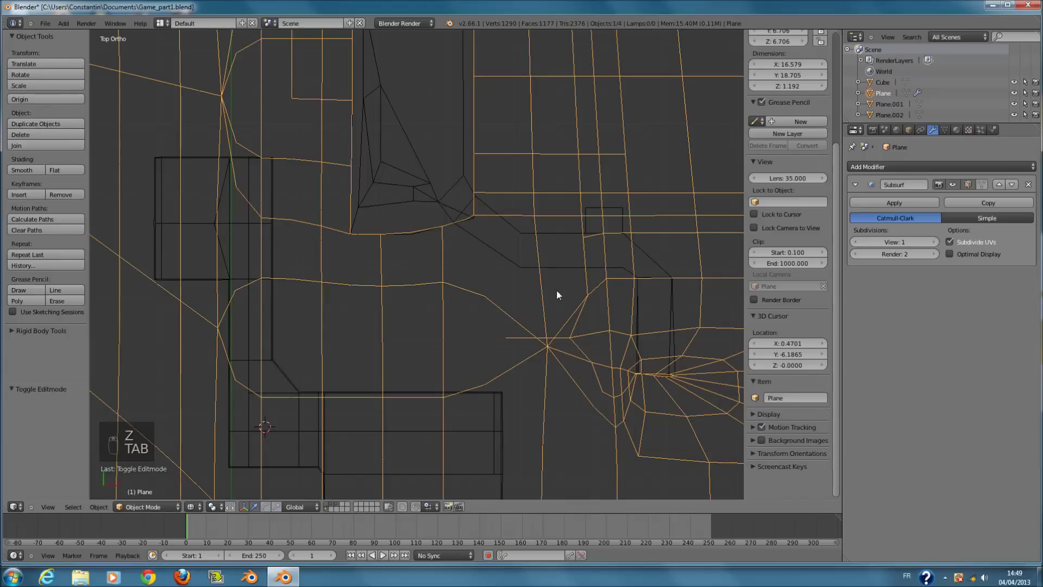
right_click(599, 212)
shift+right_click(485, 393)
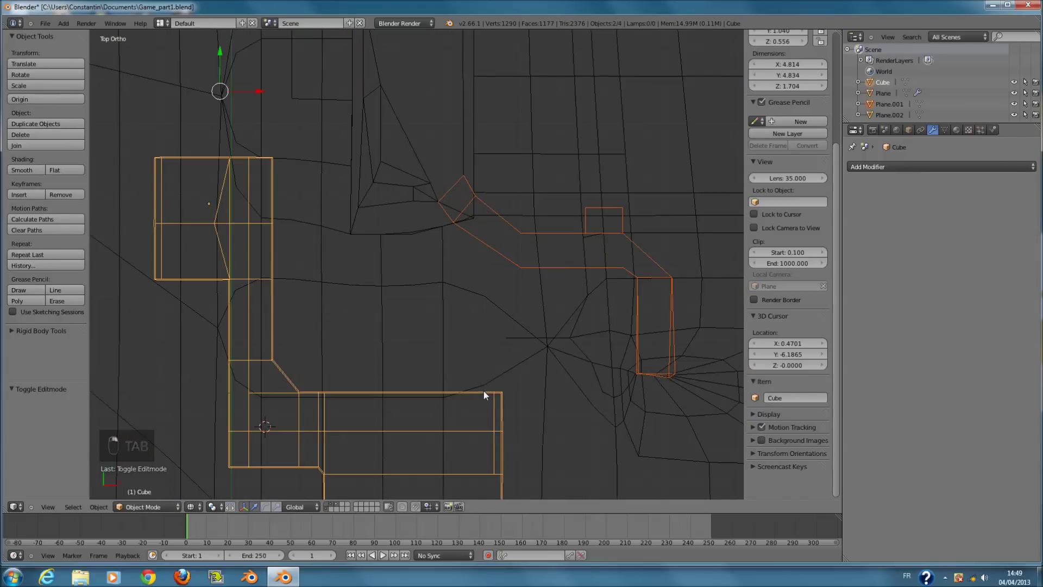
scroll(491, 319, down, 1)
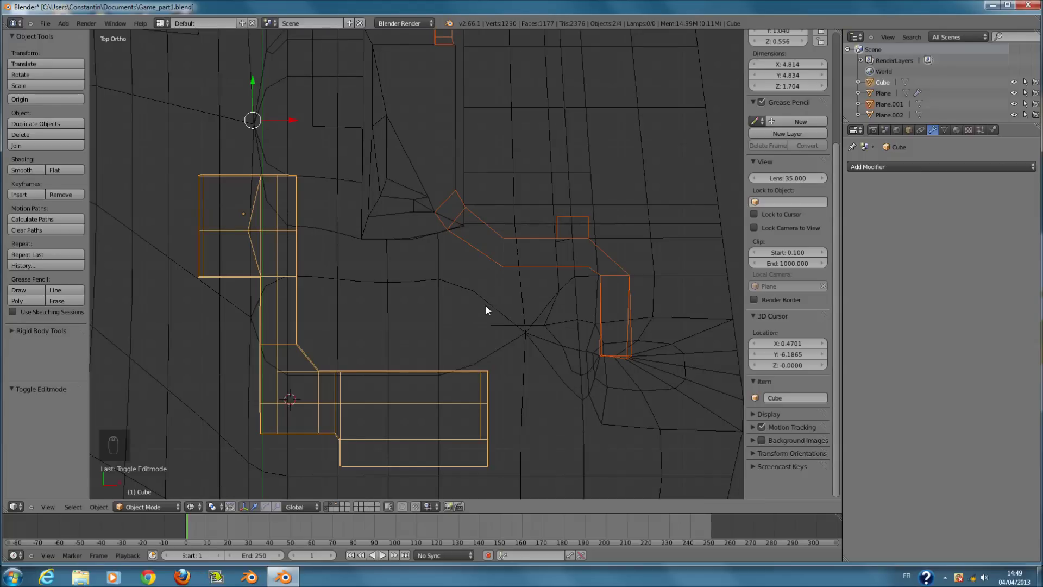
scroll(485, 312, down, 5)
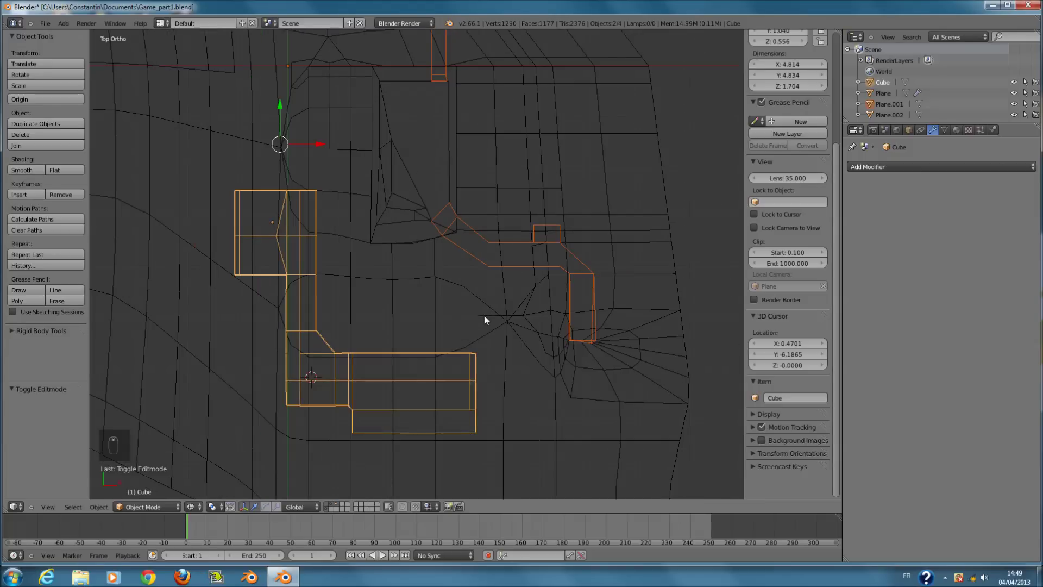
scroll(478, 341, up, 5)
scroll(478, 342, down, 3)
scroll(472, 334, up, 4)
Select only Plane.001, enter edit mode on it and clear its vertex selection.
key(Tab)
scroll(467, 345, up, 1)
scroll(467, 345, up, 1)
key(Tab)
right_click(466, 347)
scroll(466, 352, down, 2)
key(Tab)
scroll(466, 352, up, 1)
key(a)
key(a)
key(a)
key(a)
key(c)
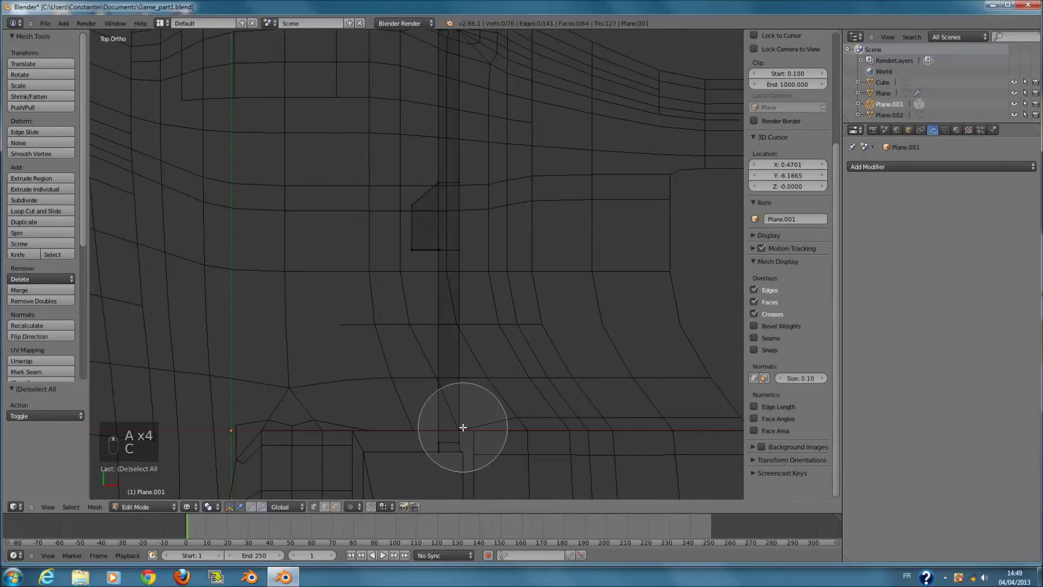
right_click(447, 398)
Add a loop cut across the long narrow corridor of Plane.001 and move it -1.011 along Y toward the sunken pit.
scroll(454, 403, up, 1)
scroll(461, 236, down, 3)
scroll(451, 286, up, 2)
shift+scroll(451, 344, down, 11)
scroll(465, 375, up, 6)
key(ctrl+r)
click(525, 329)
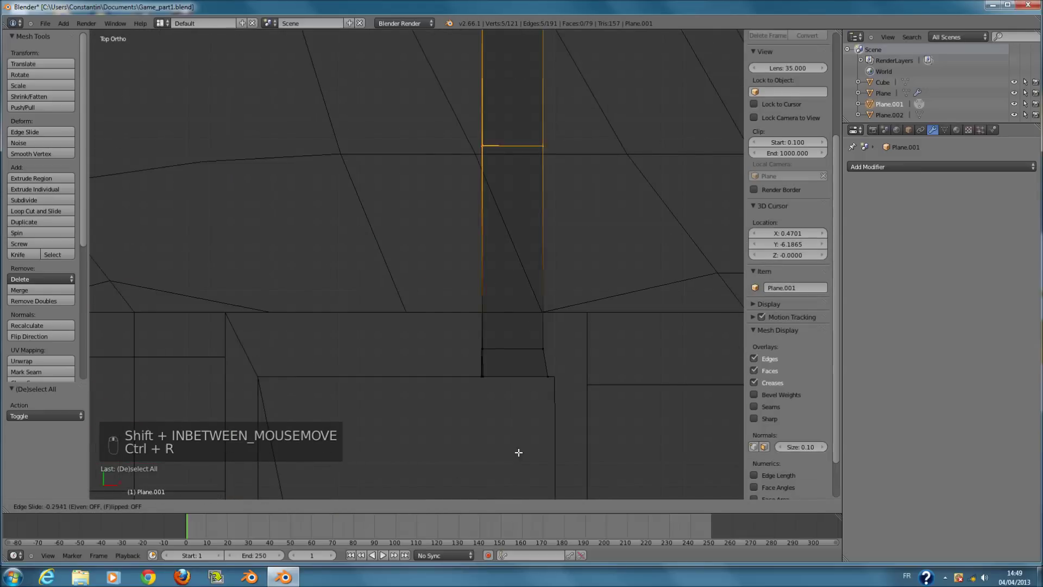
click(532, 198)
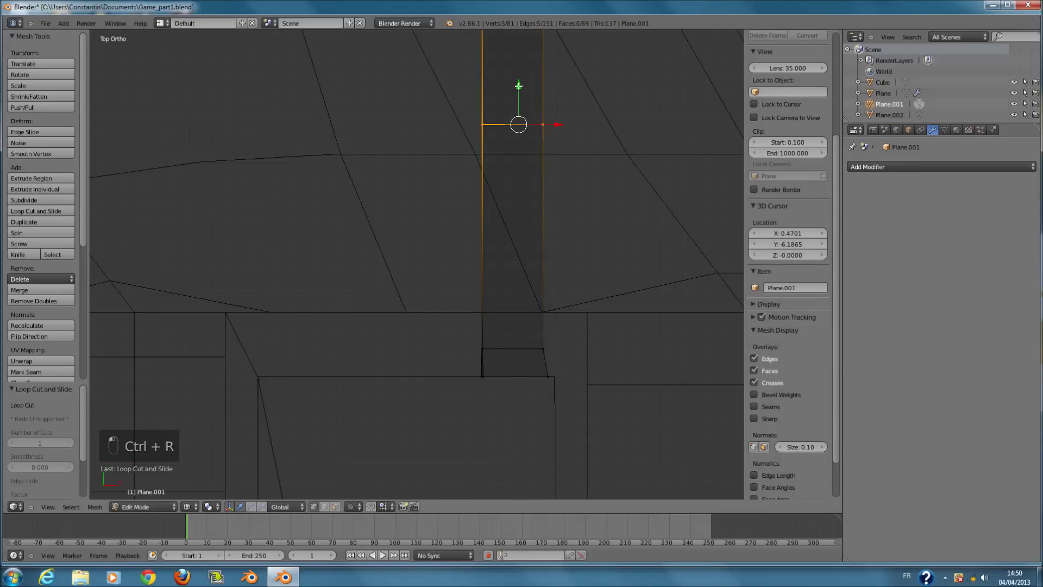
drag(518, 95, 518, 236)
drag(520, 306, 520, 307)
scroll(516, 272, down, 9)
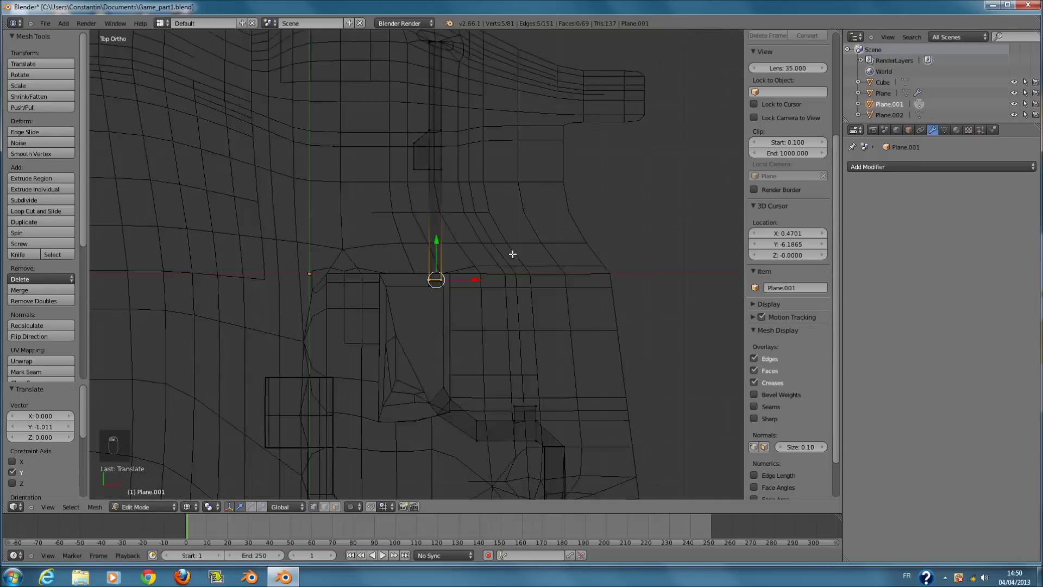
Add a loop cut near the corridor's far end by the terrain opening and shift it along Y, finishing with a 0.06903 move.
shift+scroll(506, 242, up, 11)
key(a)
scroll(471, 268, up, 5)
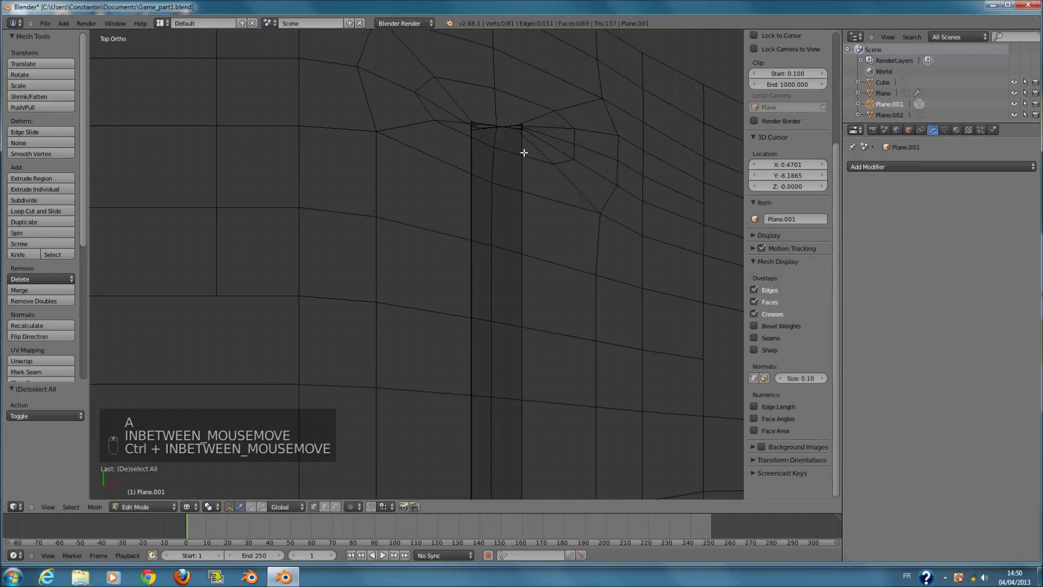
key(ctrl+r)
click(523, 157)
click(489, 3)
drag(501, 129, 500, 116)
scroll(463, 243, down, 4)
drag(459, 170, 463, 166)
shift+scroll(445, 402, down, 10)
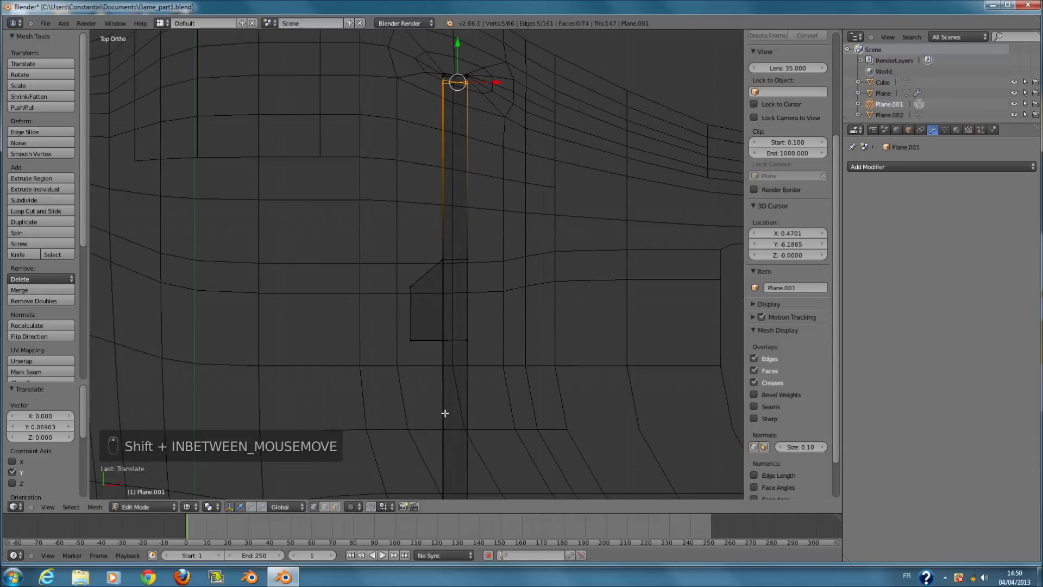
Circle-select all vertices of the long corridor in Plane.001 together with its side room.
key(c)
scroll(431, 185, down, 8)
click(437, 157)
right_click(438, 157)
scroll(444, 231, down, 4)
shift+scroll(483, 268, up, 10)
scroll(520, 306, up, 1)
scroll(520, 306, up, 3)
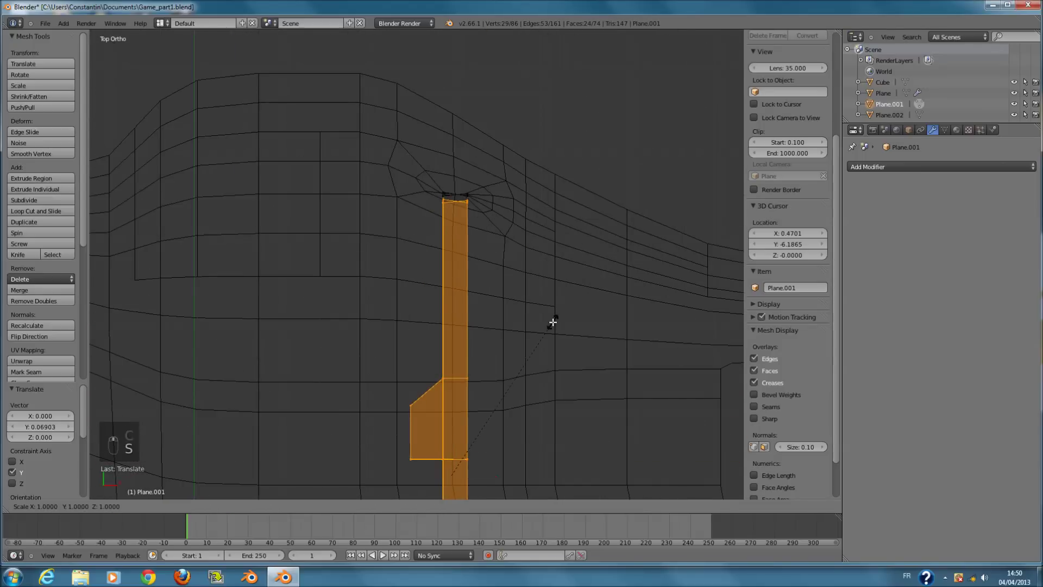
key(s)
key(x)
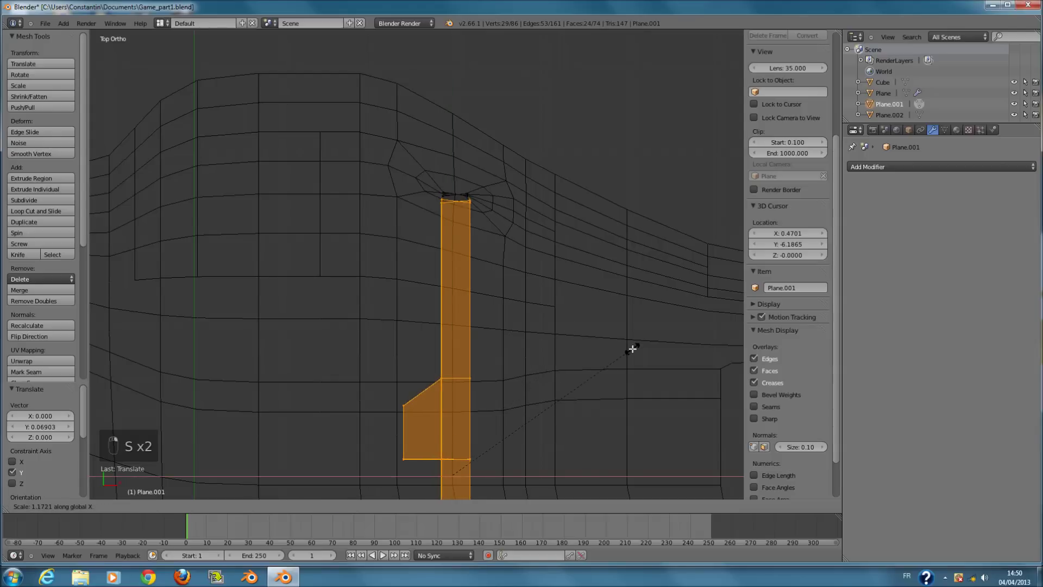
right_click(675, 361)
Remove the side room's outer vertices from the selection and scale the corridor by 1.346 along X.
key(c)
scroll(386, 393, up, 1)
middle_click(384, 409)
right_click(375, 437)
key(c)
scroll(465, 365, up, 4)
click(464, 365)
right_click(464, 364)
key(s)
key(y)
key(s)
key(x)
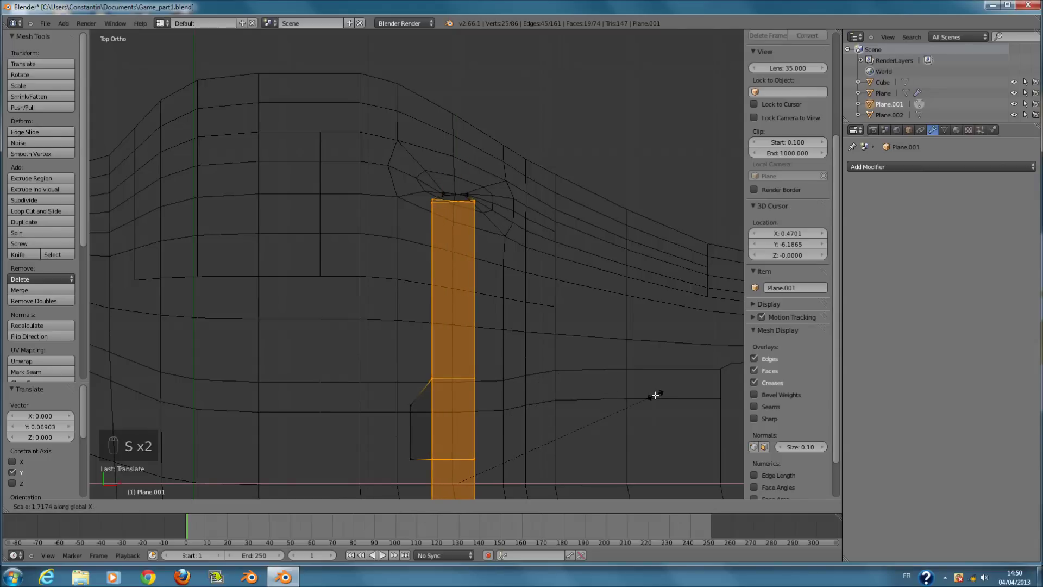
click(602, 395)
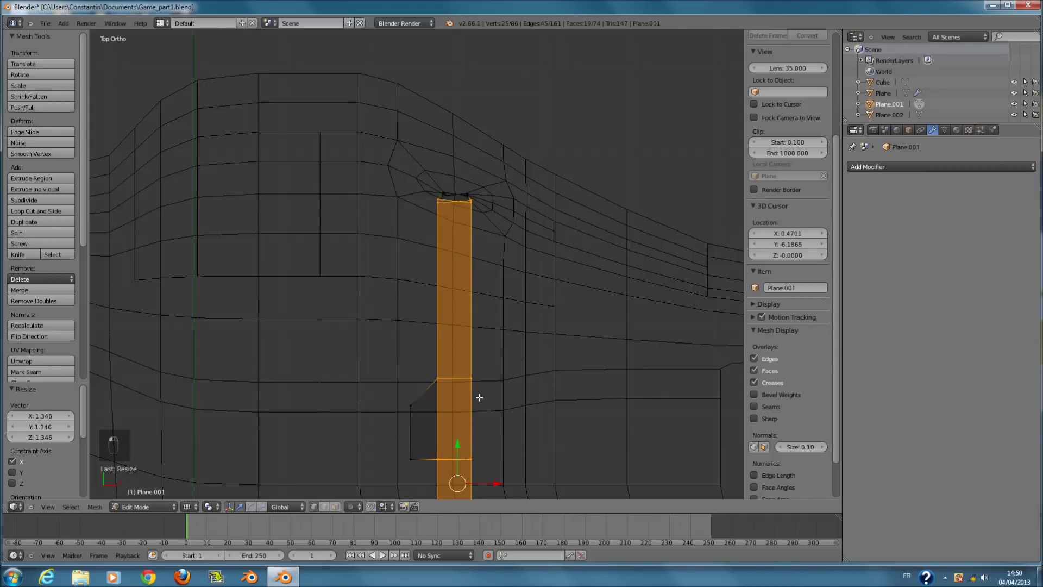
Try to shift the slanted wall vertices where the side room meets the corridor along Y, and undo the move.
key(a)
key(c)
scroll(423, 405, up, 3)
click(421, 395)
right_click(422, 395)
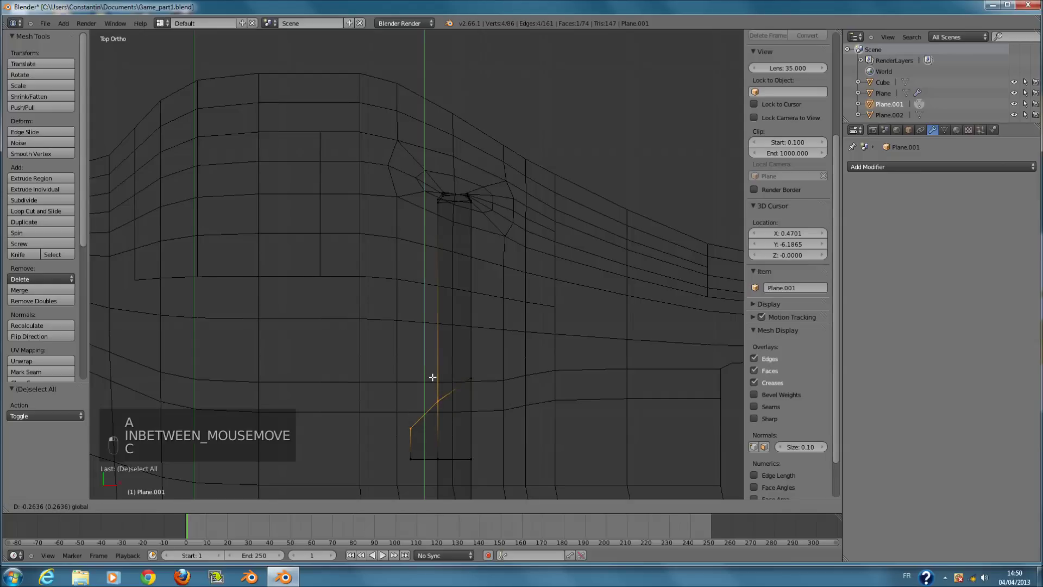
key(ctrl+z)
key(c)
drag(446, 359, 449, 386)
Check the widened corridor in solid and wireframe shading, leave edit mode and save over Game_part1.blend.
key(z)
scroll(456, 390, down, 2)
shift+scroll(458, 386, down, 8)
key(z)
scroll(479, 337, up, 4)
middle_drag(430, 291, 356, 223)
key(z)
key(z)
key(Tab)
key(ctrl+s)
key(z)
key(ctrl+s)
key(KP_1)
key(z)
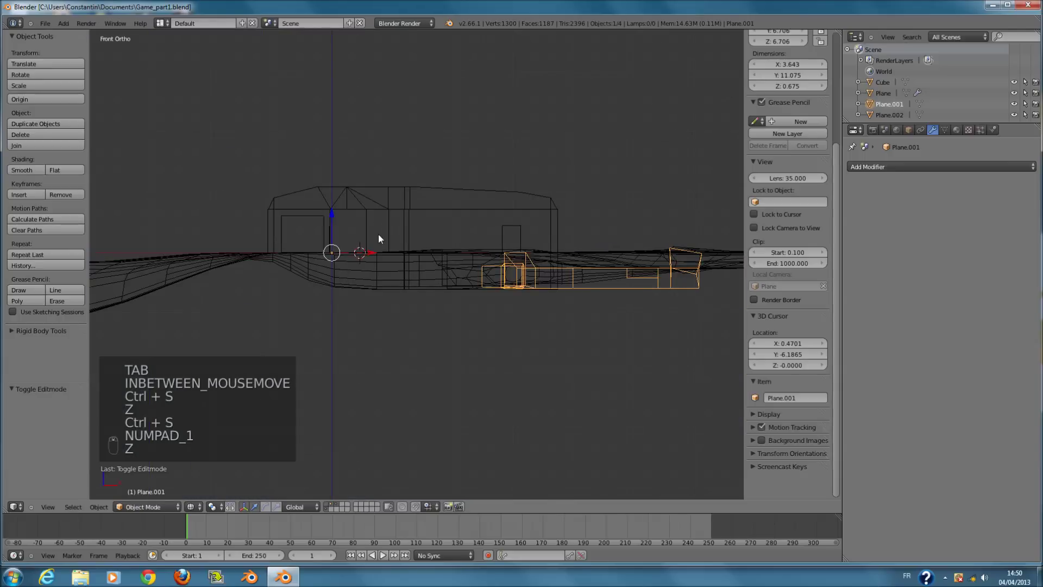
key(ctrl+s)
Select the terrain Plane in solid view, enter edit mode on it and show its mesh in wireframe.
mouse_move(384, 243)
middle_down()
mouse_move(407, 289)
mouse_move(425, 290)
mouse_move(424, 388)
mouse_move(424, 379)
mouse_move(509, 384)
middle_up()
key(z)
scroll(510, 372, up, 3)
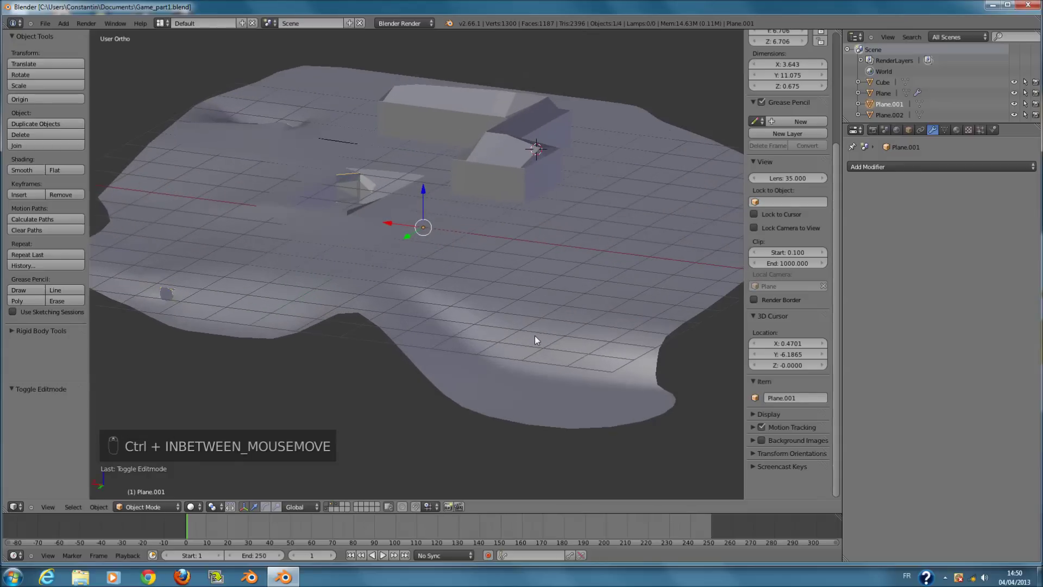
right_click(534, 335)
scroll(534, 334, up, 3)
scroll(510, 268, down, 5)
key(Tab)
shift+middle_drag(515, 349, 477, 386)
key(a)
key(a)
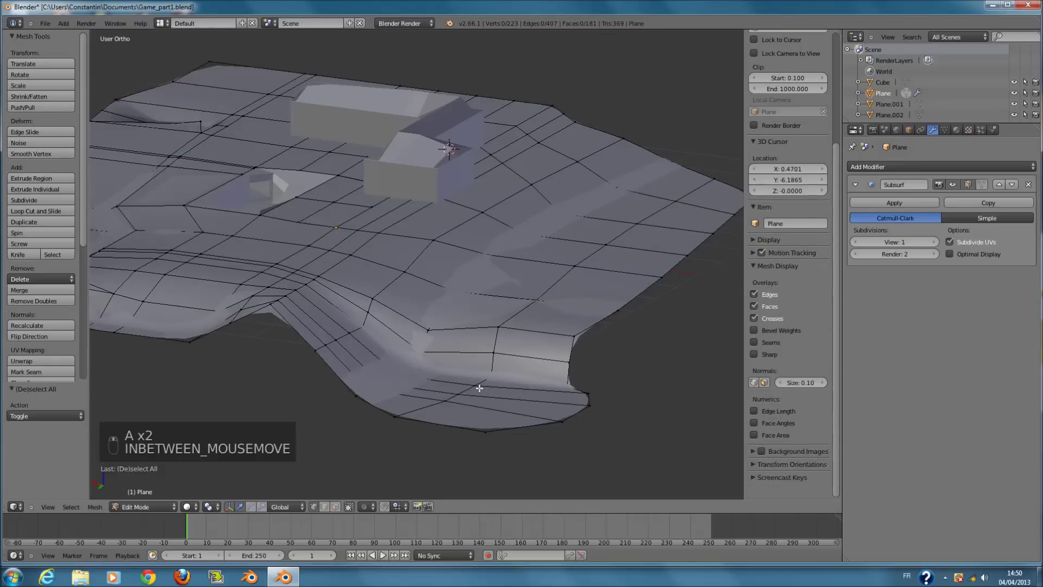
key(a)
key(a)
key(z)
key(a)
key(z)
key(a)
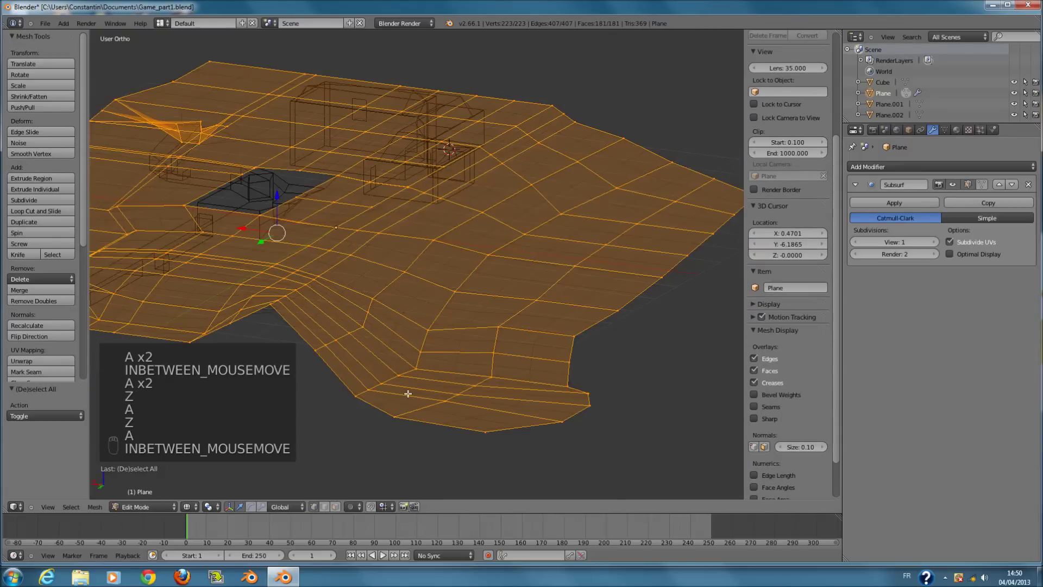
In top view, clear the selection and move one boundary vertex beside the terrain's notch by 0.262 X and 0.470 Y.
key(KP_7)
shift+scroll(412, 255, up, 7)
scroll(410, 261, up, 5)
key(a)
key(c)
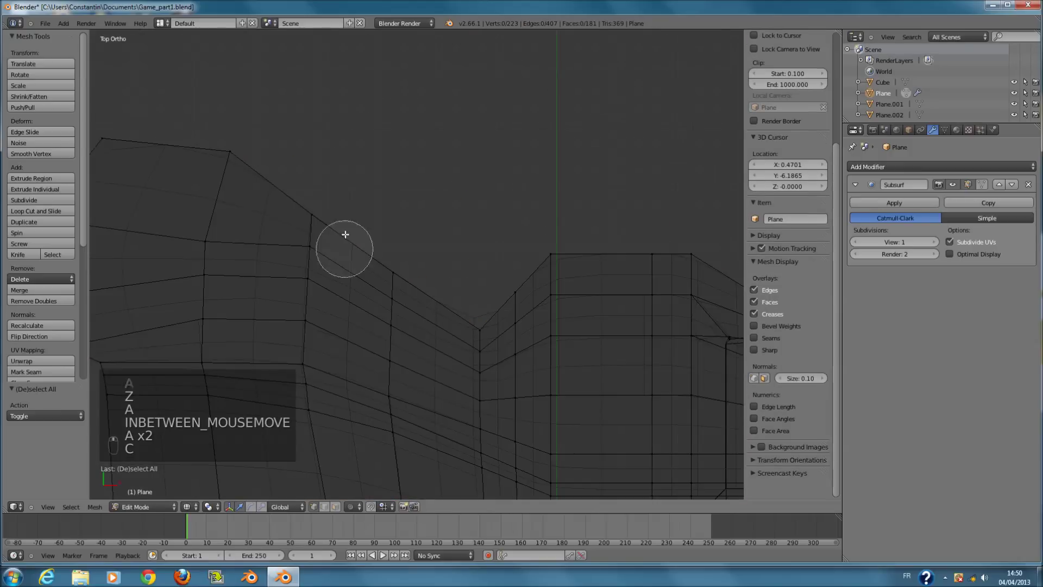
scroll(335, 210, up, 2)
key(c)
click(313, 214)
right_click(313, 214)
key(g)
click(329, 186)
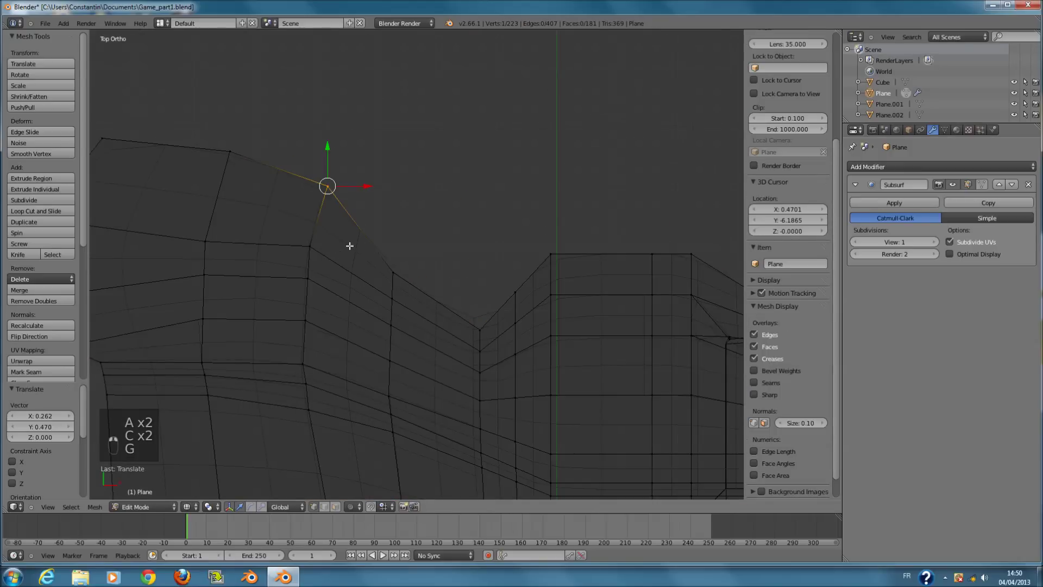
In solid view, select a vertex on the outer rim of the slope beside the notch and move it downward.
mouse_move(349, 246)
middle_down()
mouse_move(484, 214)
mouse_move(536, 266)
mouse_move(449, 265)
mouse_move(455, 233)
middle_up()
key(z)
scroll(455, 233, up, 1)
drag(470, 254, 427, 246)
right_click(427, 246)
middle_drag(456, 240, 407, 265)
drag(412, 274, 413, 291)
click(413, 291)
key(a)
key(c)
click(410, 215)
right_click(410, 206)
key(g)
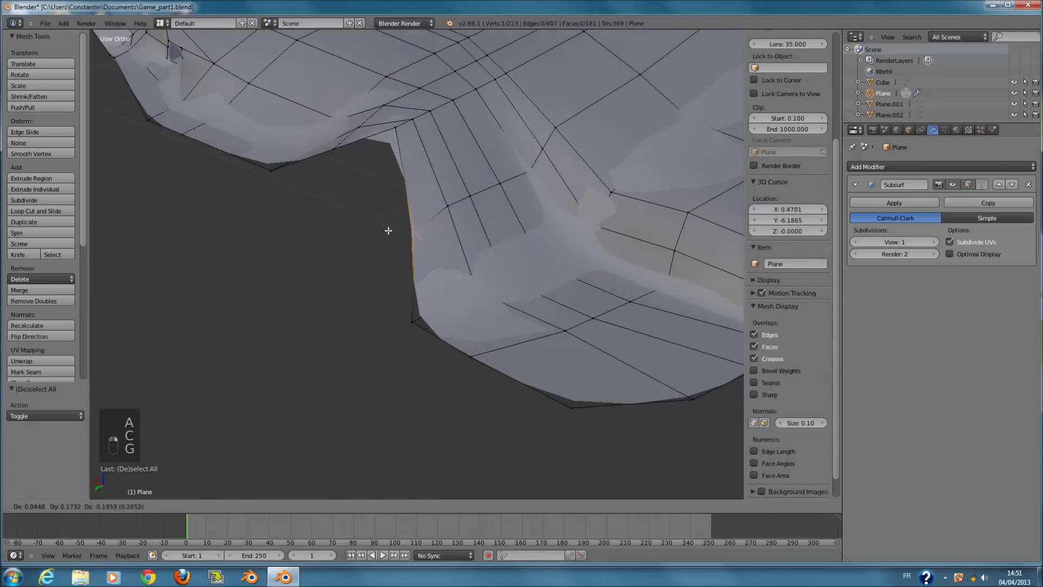
click(389, 230)
Move a slope vertex by 0.159, -0.01619, 0.243 and raise the neighbouring vertices at the slope's upper edge.
key(g)
click(522, 145)
right_click(542, 147)
key(g)
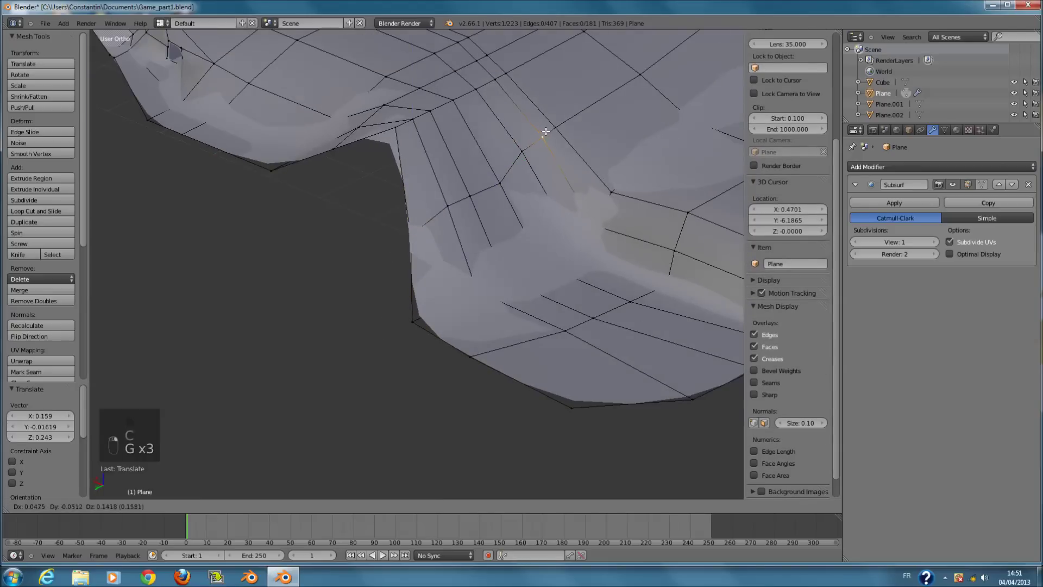
click(545, 133)
right_click(556, 127)
key(g)
click(563, 102)
Reposition the terrain vertices at the inner curve of the slope with several small free moves.
key(g)
click(610, 227)
key(g)
click(591, 235)
key(g)
click(593, 225)
mouse_move(598, 222)
middle_down()
mouse_move(630, 220)
mouse_move(598, 222)
mouse_move(586, 252)
mouse_move(587, 223)
middle_up()
Leave edit mode on the terrain Plane and clear the object selection.
key(Tab)
key(ctrl+s)
key(a)
key(Tab)
middle_drag(396, 261, 404, 303)
scroll(370, 235, down, 3)
scroll(372, 244, up, 3)
key(Tab)
key(ctrl+s)
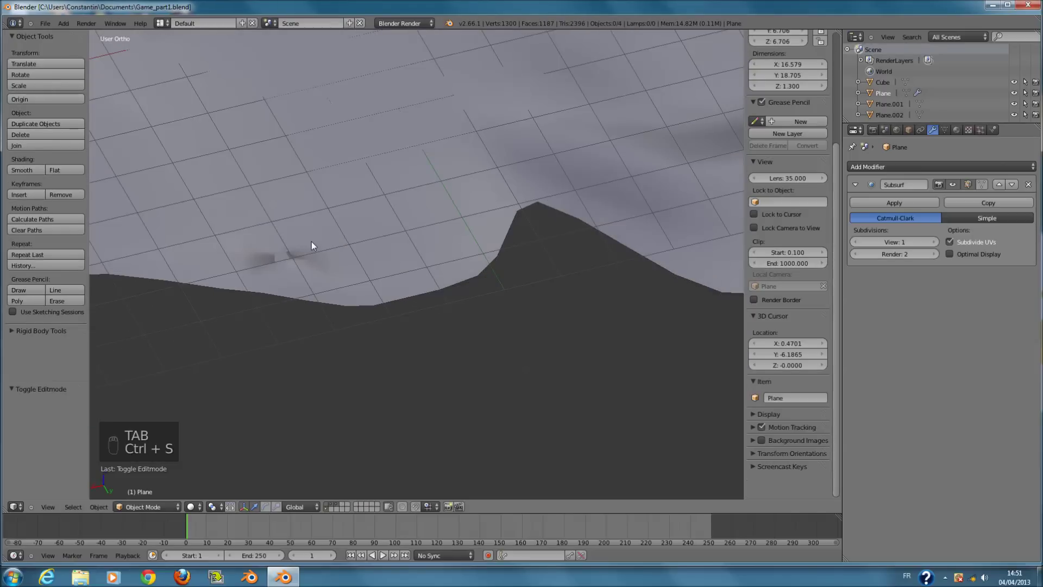
Select the terrain Plane in solid view and save over Game_part1.blend.
middle_drag(319, 239, 314, 334)
key(z)
shift+middle_drag(292, 278, 338, 243)
key(z)
scroll(402, 245, up, 2)
right_click(365, 266)
scroll(390, 272, down, 6)
key(ctrl+s)
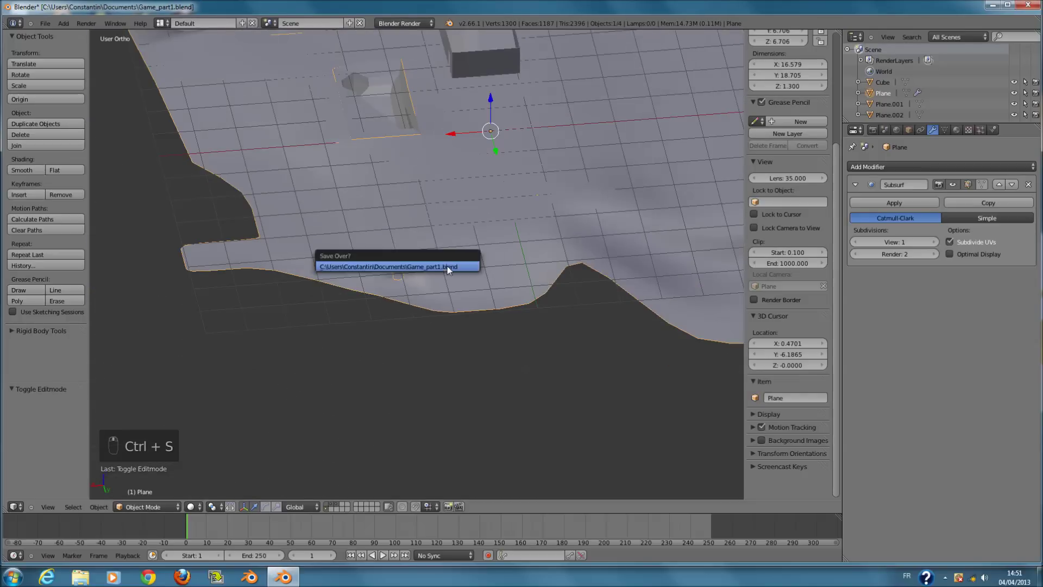
click(446, 269)
Examine the small corridor opening near the terrain's outer edge and the terrain's overall shape.
scroll(398, 280, down, 2)
scroll(391, 300, up, 3)
shift+middle_drag(397, 237, 397, 342)
scroll(390, 300, up, 1)
scroll(397, 345, down, 1)
shift+middle_drag(382, 463, 386, 385)
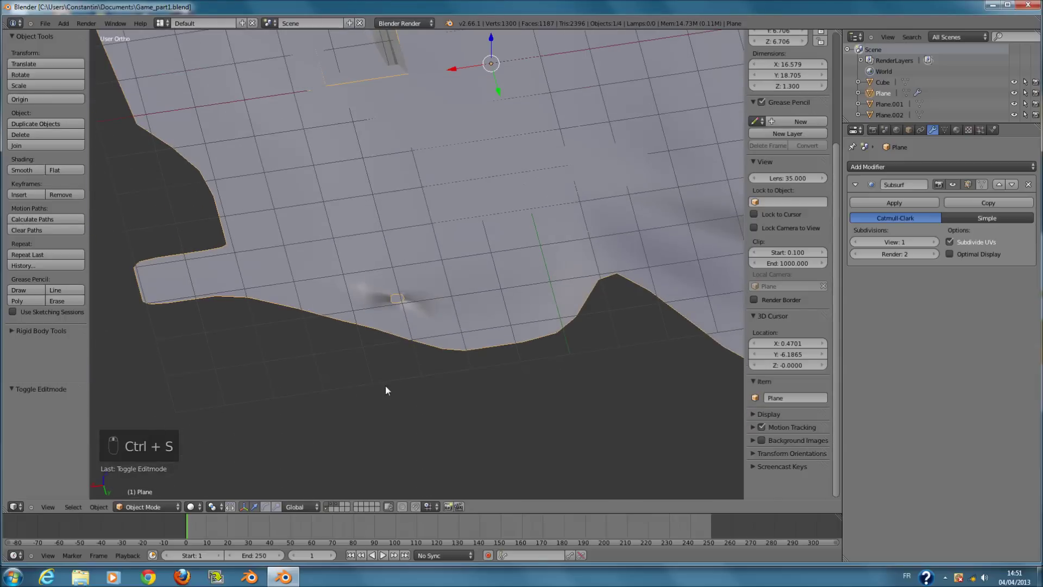
scroll(370, 334, up, 6)
scroll(341, 372, down, 2)
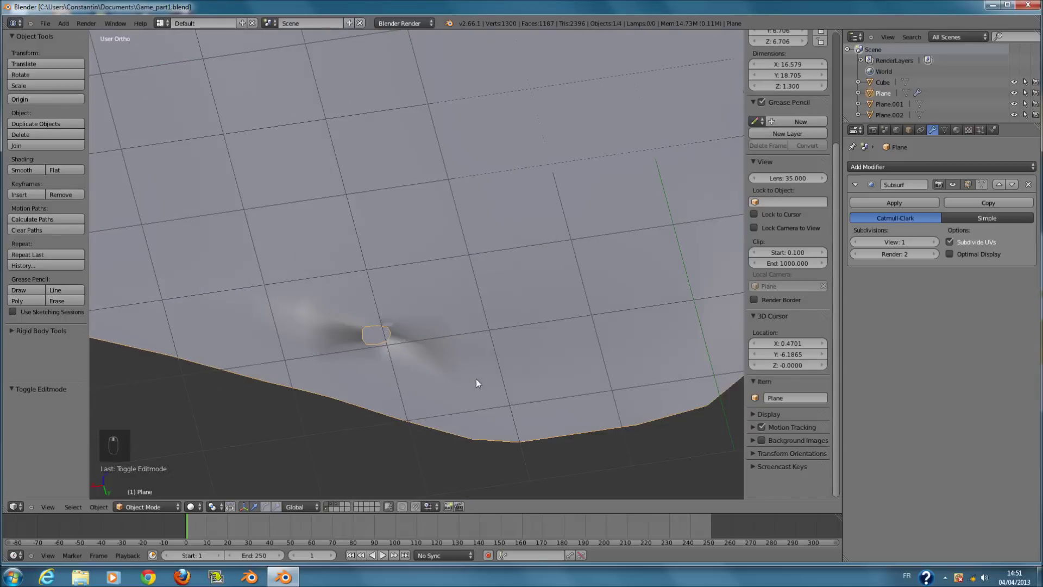
scroll(370, 364, down, 4)
shift+middle_drag(395, 315, 395, 370)
scroll(454, 385, down, 3)
shift+middle_drag(454, 386, 370, 201)
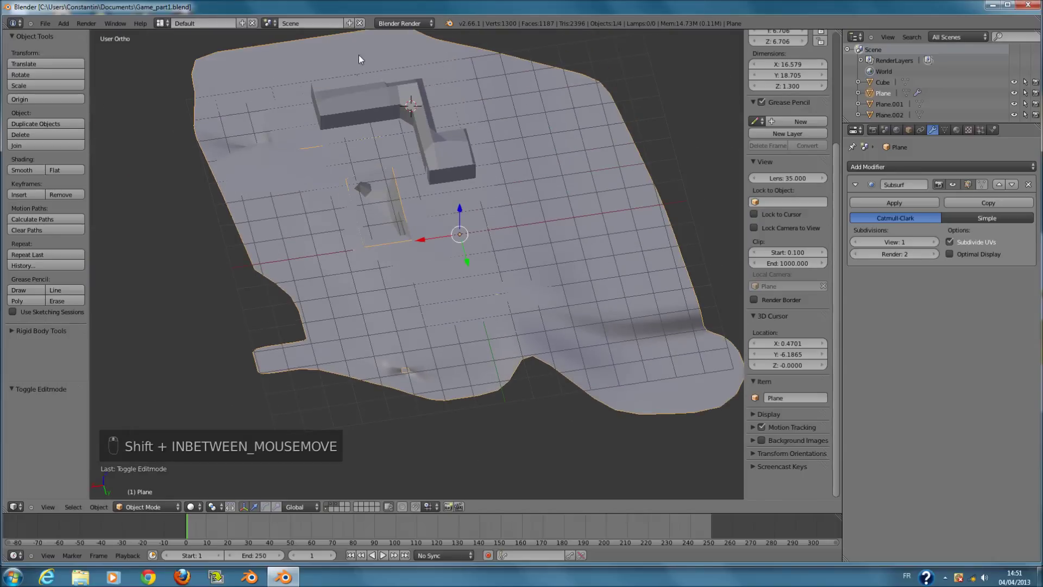
Check the terrain opening against the corridor mouth in wireframe, return to solid object mode and save over Game_part1.blend.
key(ctrl+s)
click(498, 259)
scroll(419, 361, up, 6)
key(g)
right_click(488, 356)
middle_drag(488, 355, 401, 359)
key(z)
scroll(398, 359, up, 3)
key(Tab)
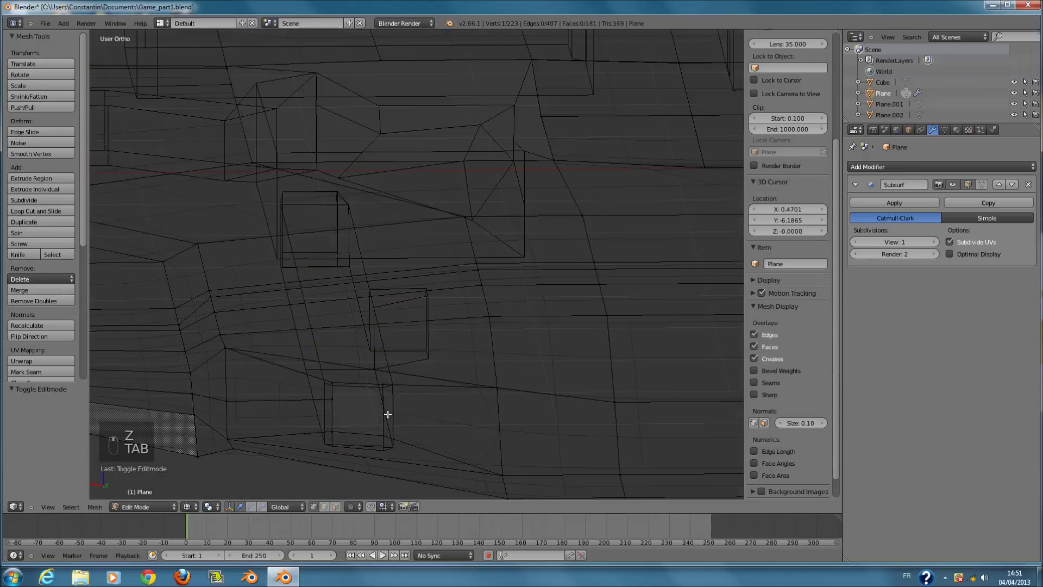
key(Tab)
key(z)
key(ctrl+s)
Select Plane.001 and examine how its corridor mouth fits the terrain opening in wireframe.
right_click(396, 376)
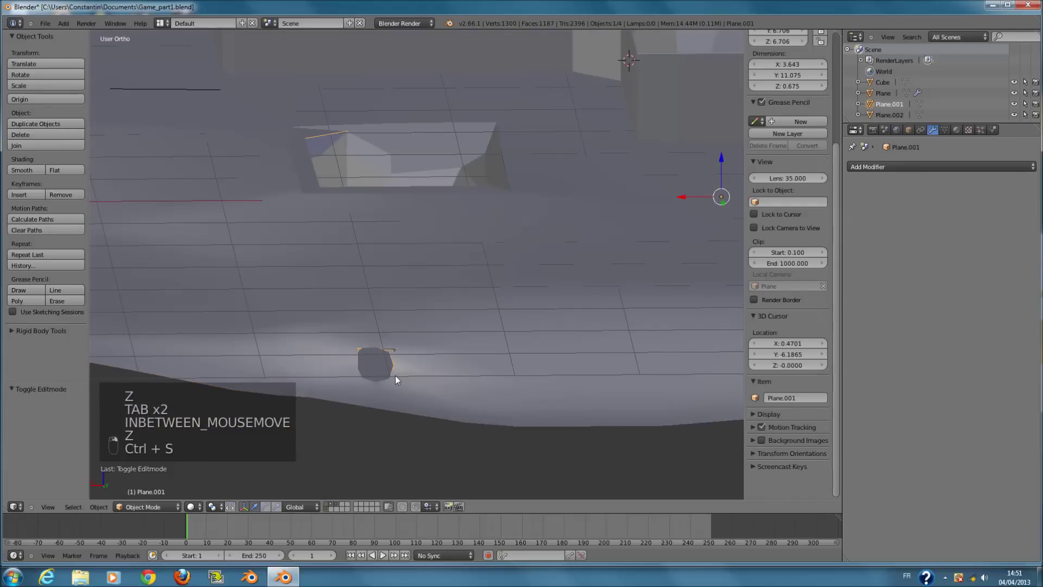
shift+scroll(395, 374, down, 5)
scroll(394, 373, up, 1)
key(Tab)
scroll(393, 372, up, 1)
ctrl+scroll(393, 370, down, 4)
scroll(395, 371, up, 3)
key(z)
key(Tab)
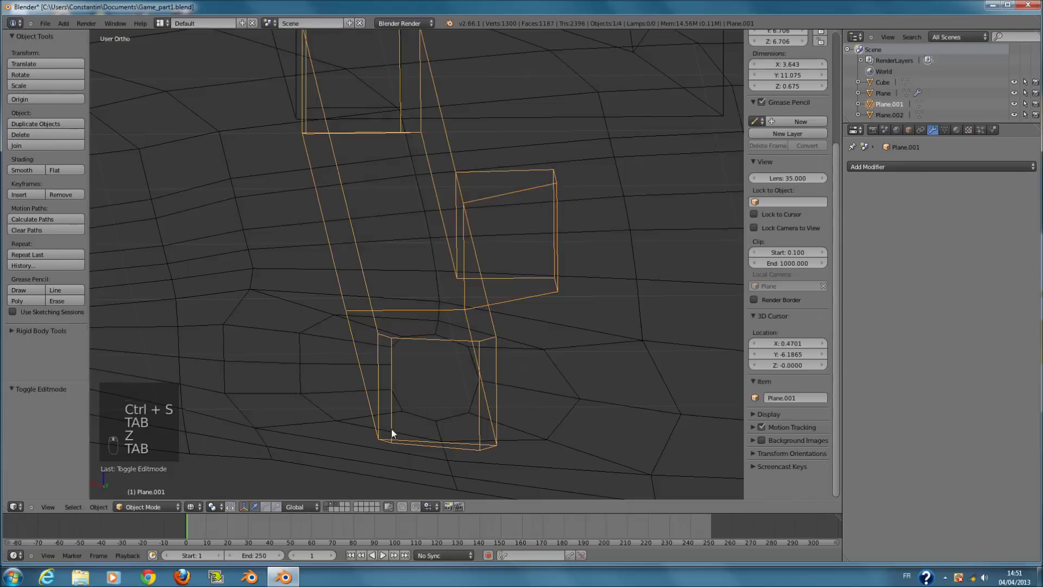
Lower the bottom edge of the terrain Plane's corridor opening along Z and scale it by 1.166 to fit the mouth.
right_click(379, 446)
middle_drag(380, 445, 457, 425)
key(Tab)
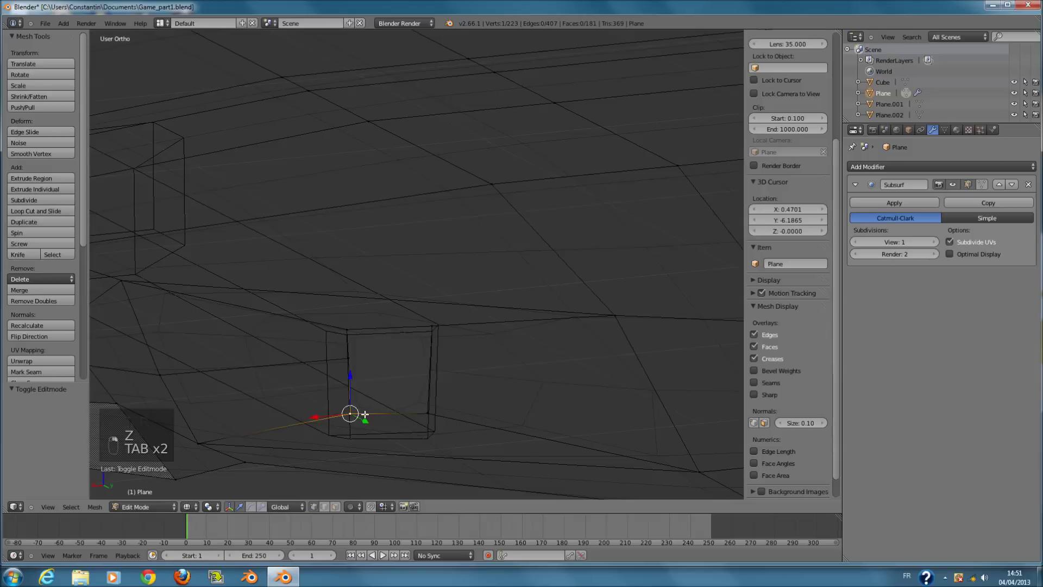
key(z)
key(g)
key(z)
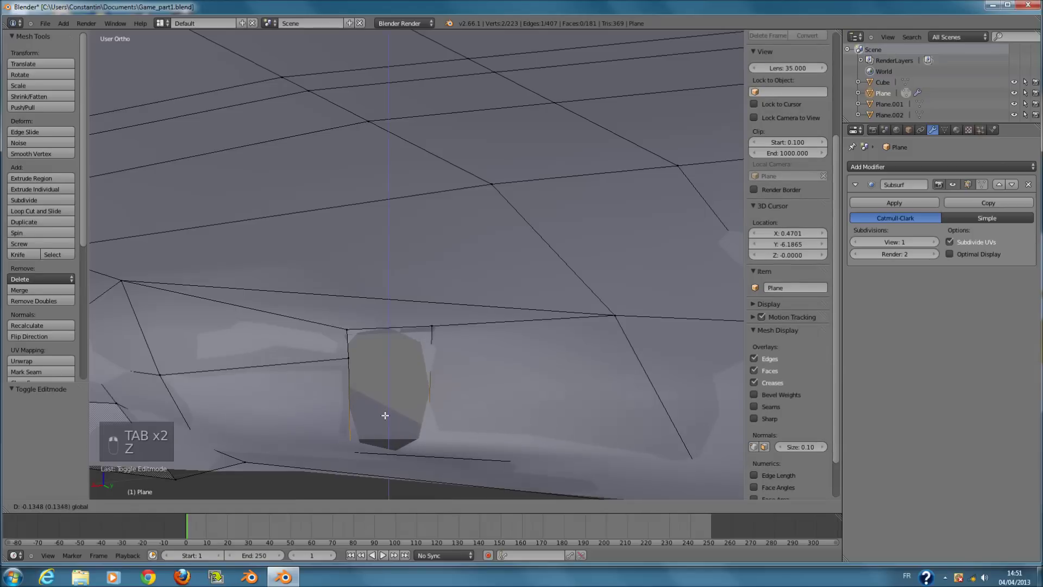
drag(392, 406, 392, 407)
key(s)
click(402, 413)
middle_drag(402, 413, 452, 276)
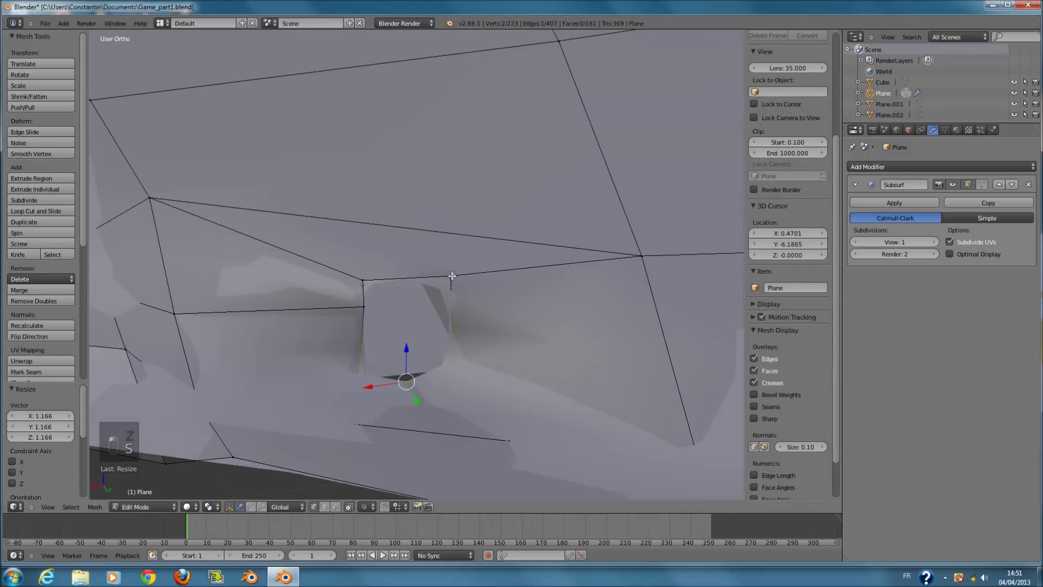
Adjust the upper-corner and side vertices of the terrain opening around the corridor mouth and save over Game_part1.blend.
right_click(452, 276)
key(g)
click(470, 277)
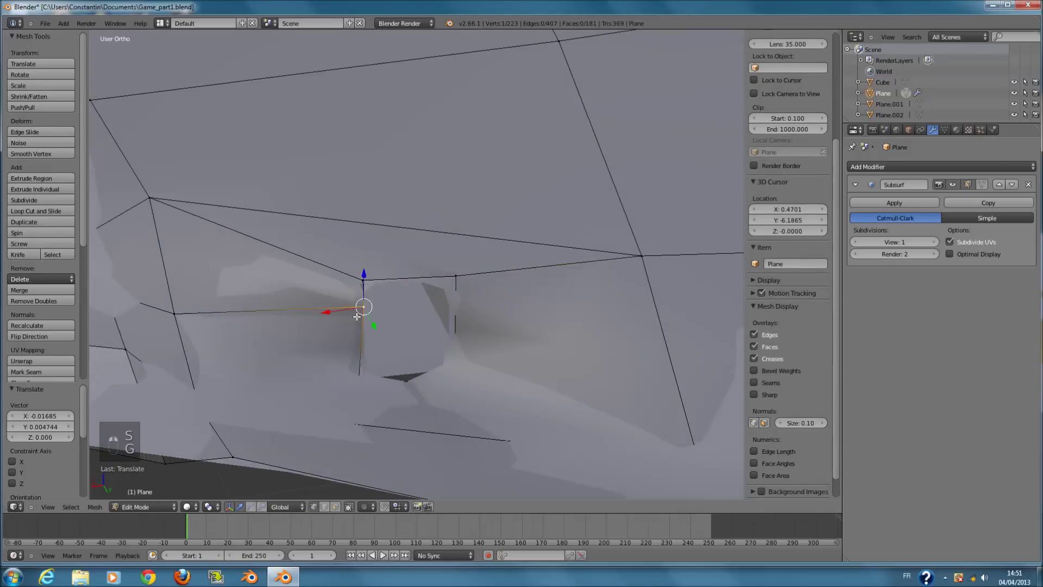
key(g)
click(363, 279)
click(363, 263)
middle_drag(363, 263, 380, 296)
key(Tab)
key(ctrl+s)
click(473, 334)
Move the terrain opening's upper corner vertex again to close the gap at the corridor mouth and save the file.
key(Tab)
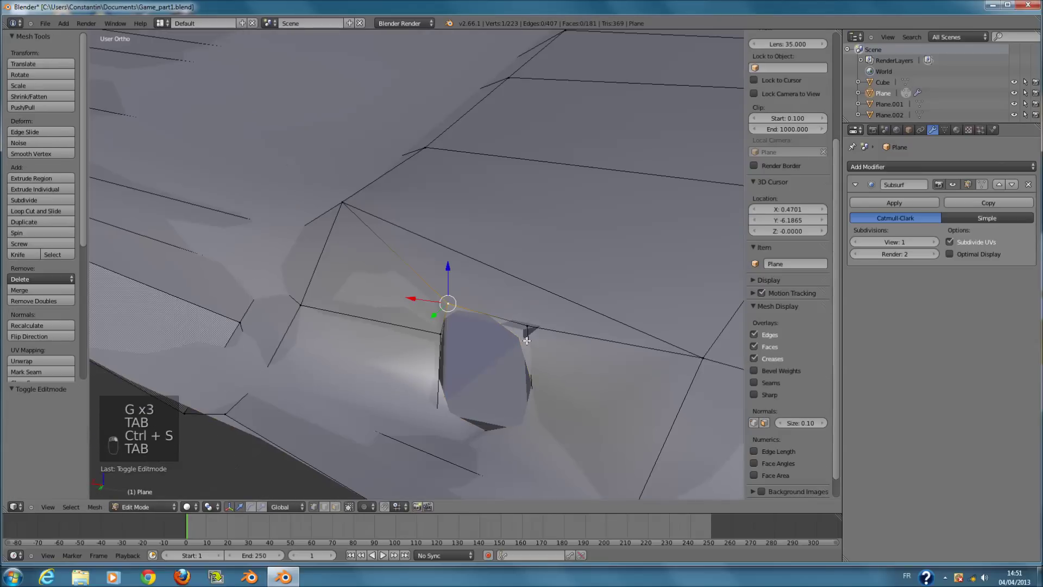
key(g)
click(670, 304)
scroll(570, 331, down, 5)
key(Tab)
shift+middle_drag(567, 347, 497, 348)
key(ctrl+s)
click(498, 348)
Shift the hillside vertices just above the corridor opening to reshape the slope and save over Game_part1.blend.
middle_drag(404, 309, 507, 318)
key(Tab)
middle_drag(253, 243, 289, 241)
shift+right_click(253, 337)
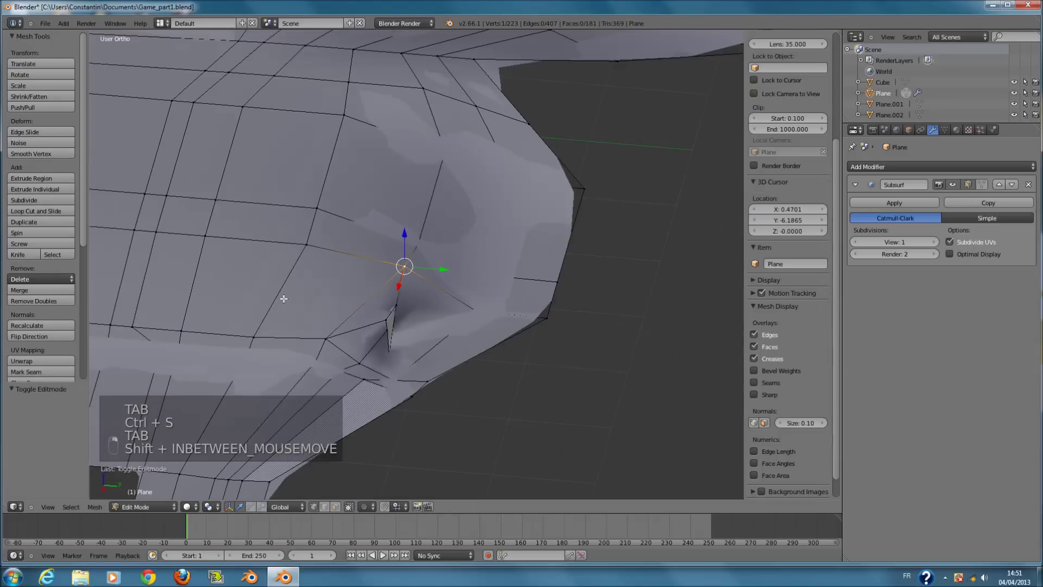
shift+right_click(306, 249)
drag(334, 255, 320, 237)
middle_drag(320, 236, 402, 217)
key(Tab)
key(ctrl+s)
click(402, 216)
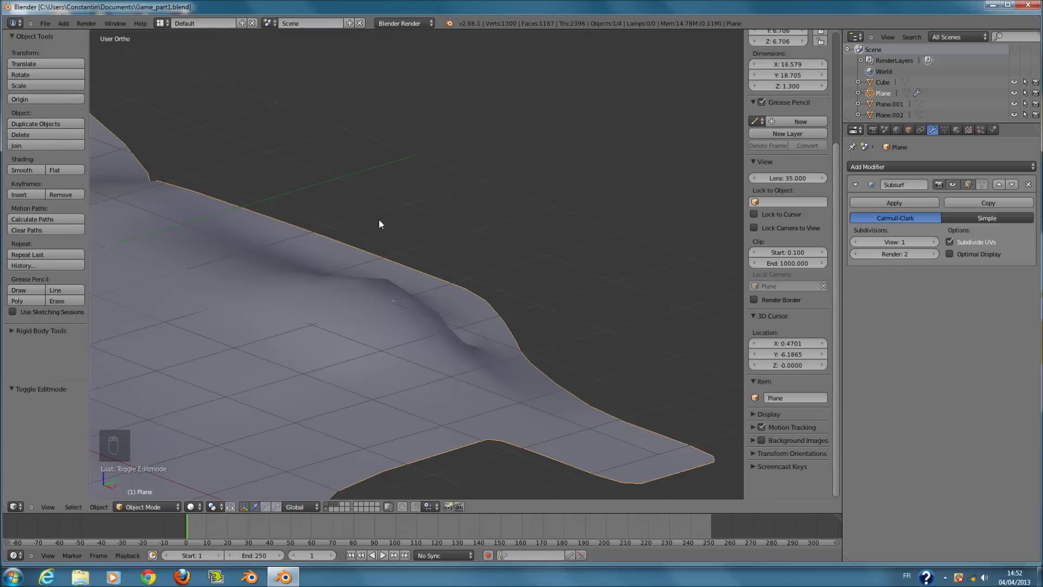
Circle-select the vertices along the terrain's outer edge near the corridor opening in wireframe, return to solid object mode and save.
middle_drag(573, 341, 614, 340)
key(KP_7)
key(Tab)
key(a)
shift+middle_drag(679, 360, 506, 369)
key(a)
key(z)
key(a)
key(c)
scroll(349, 379, down, 5)
mouse_move(349, 380)
mouse_down()
mouse_move(593, 380)
mouse_move(576, 358)
mouse_up()
right_click(575, 358)
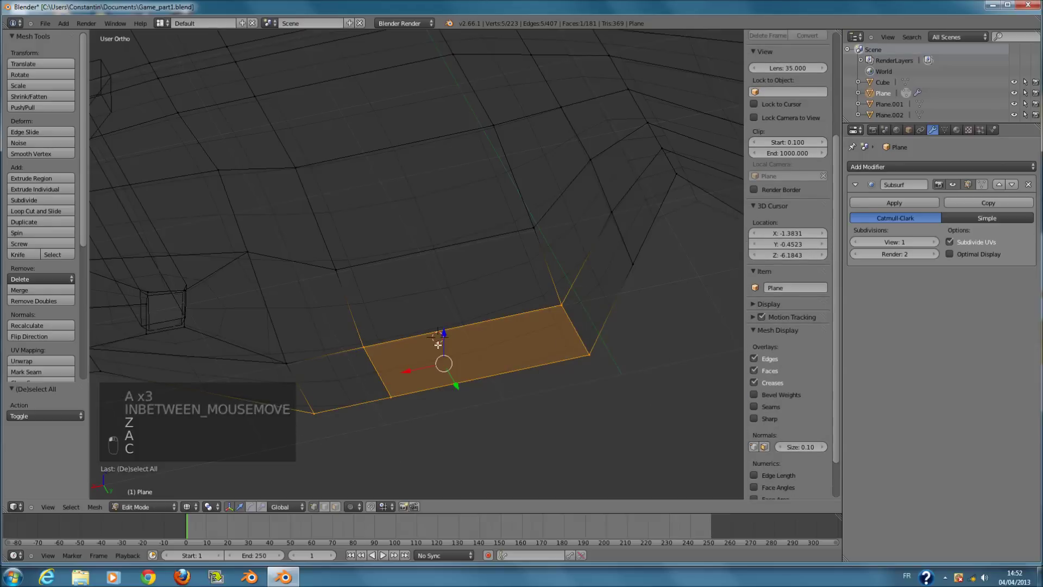
key(z)
key(Tab)
key(ctrl+s)
Reposition hillside vertices between the corridor opening and the terrain's outer edge, including a move of X 0.330, Y -0.149, Z 0.063.
middle_drag(471, 302, 572, 279)
key(Tab)
right_click(535, 275)
click(534, 254)
drag(532, 248, 520, 236)
key(g)
click(503, 270)
middle_drag(442, 286, 408, 341)
key(g)
key(g)
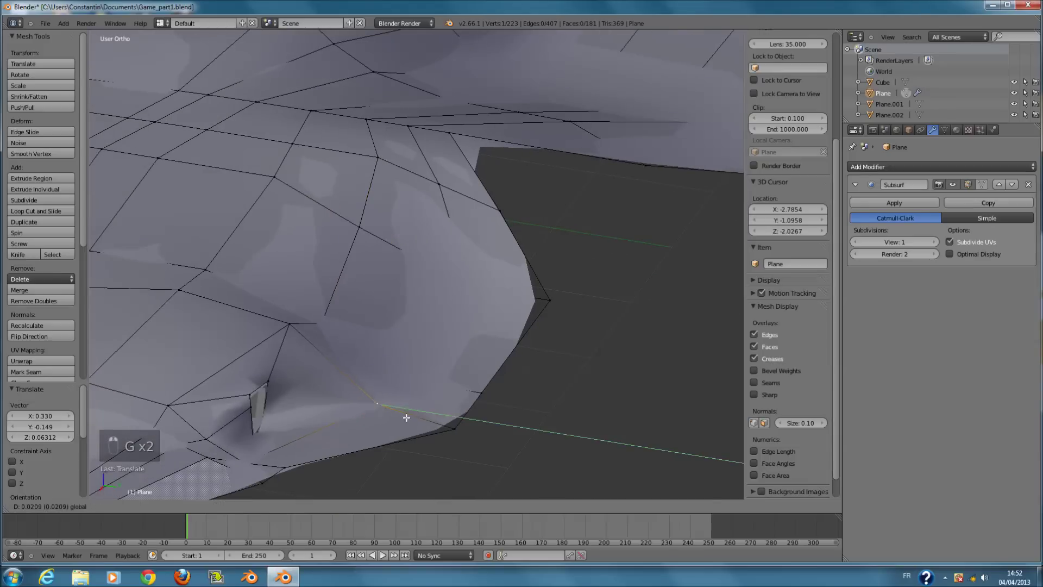
click(414, 428)
Move further vertices on the bulging hillside beside the corridor opening to refine its slope.
middle_drag(414, 428, 314, 361)
click(383, 349)
key(g)
click(414, 375)
key(g)
click(233, 353)
Circle-select the small group of faces at the foot of the hill and smooth their vertices.
middle_drag(233, 353, 482, 326)
key(a)
key(a)
key(a)
key(a)
key(a)
key(c)
click(472, 320)
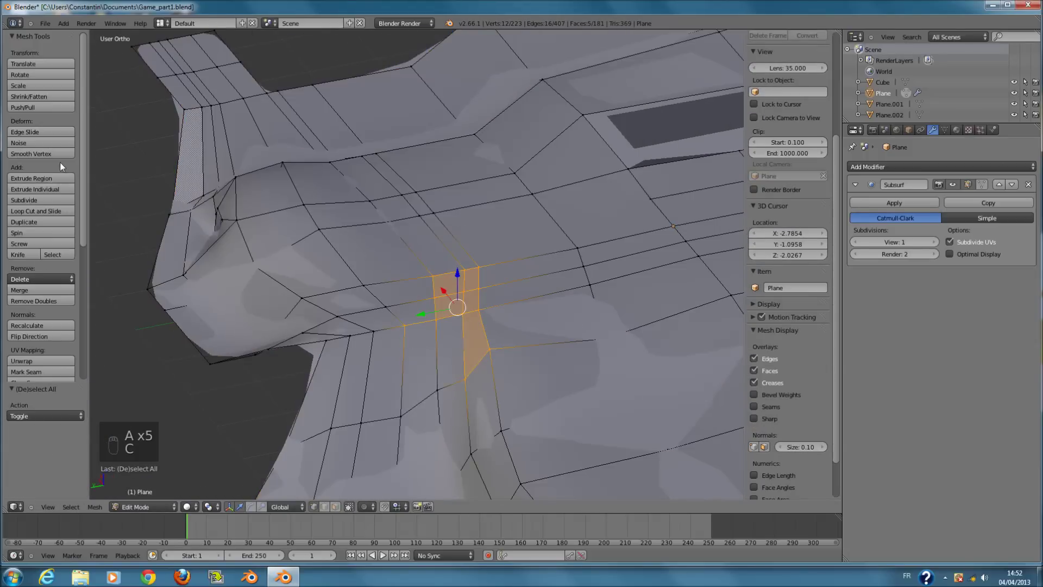
click(51, 154)
Circle-select the wider strip of faces along the hill's valley, smooth their vertices and save over Game_part1.blend.
mouse_move(478, 380)
middle_down()
mouse_move(499, 390)
mouse_move(413, 375)
middle_up()
key(a)
key(c)
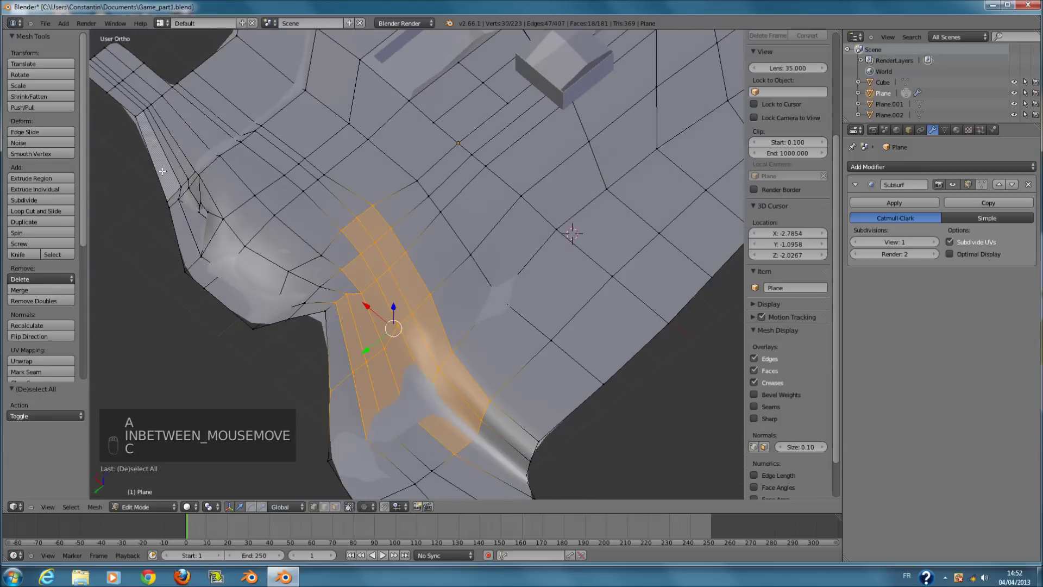
click(43, 150)
middle_drag(436, 342, 311, 338)
key(Tab)
key(ctrl+s)
click(516, 328)
key(ctrl+s)
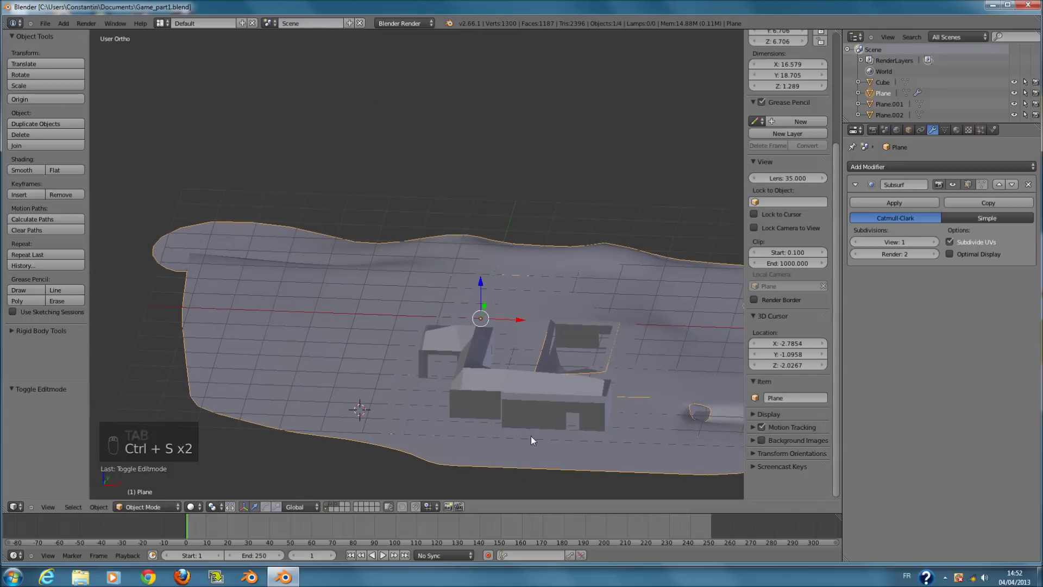
Clear the terrain's mesh selection in top view and select the protruding border vertex near the corridor opening.
key(KP_7)
scroll(653, 350, down, 5)
key(Tab)
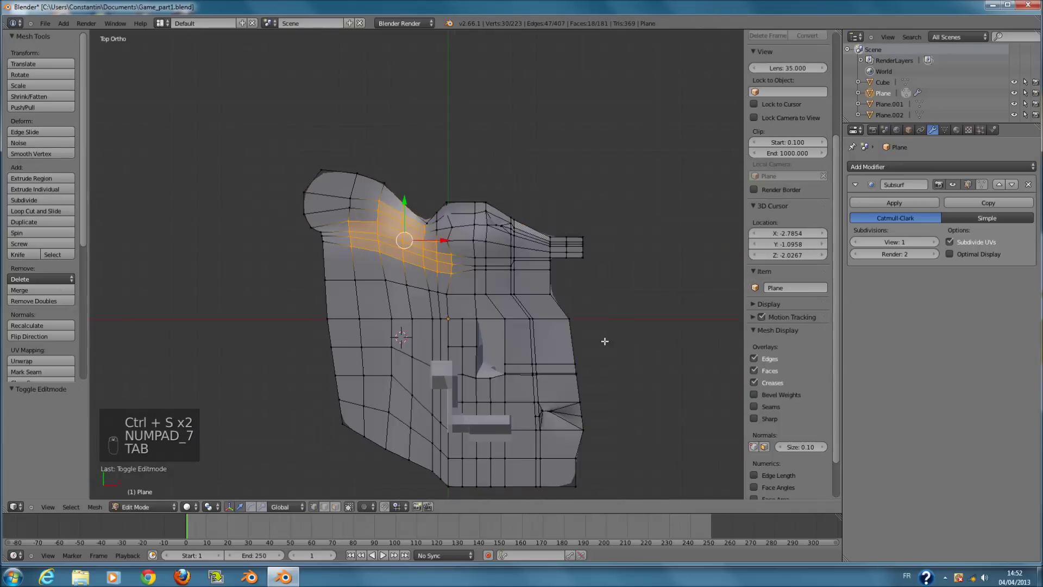
shift+scroll(599, 357, down, 6)
key(a)
scroll(586, 419, up, 2)
ctrl+scroll(579, 421, up, 4)
scroll(576, 421, up, 2)
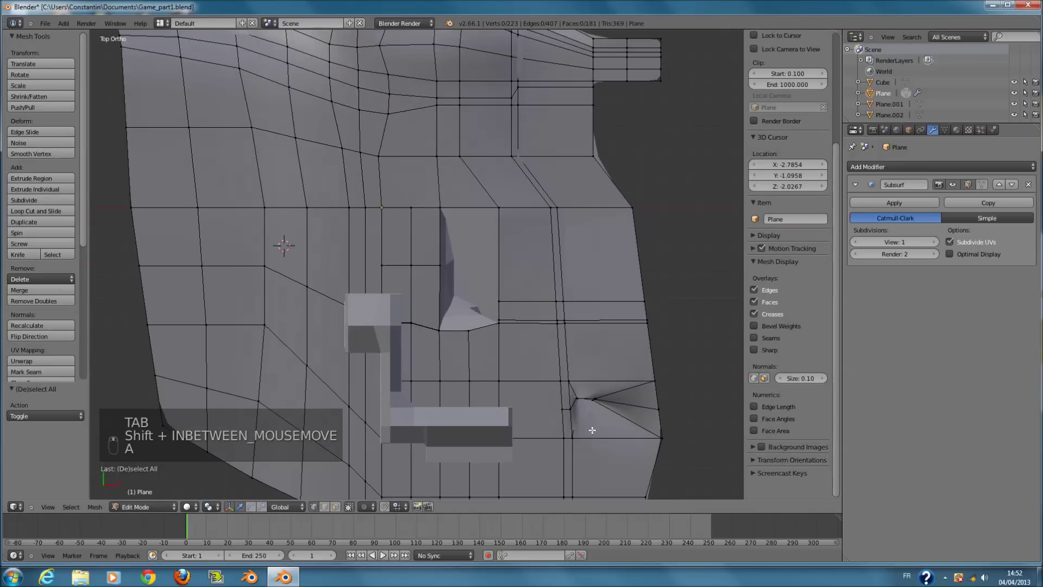
right_click(660, 438)
key(KP_Decimal)
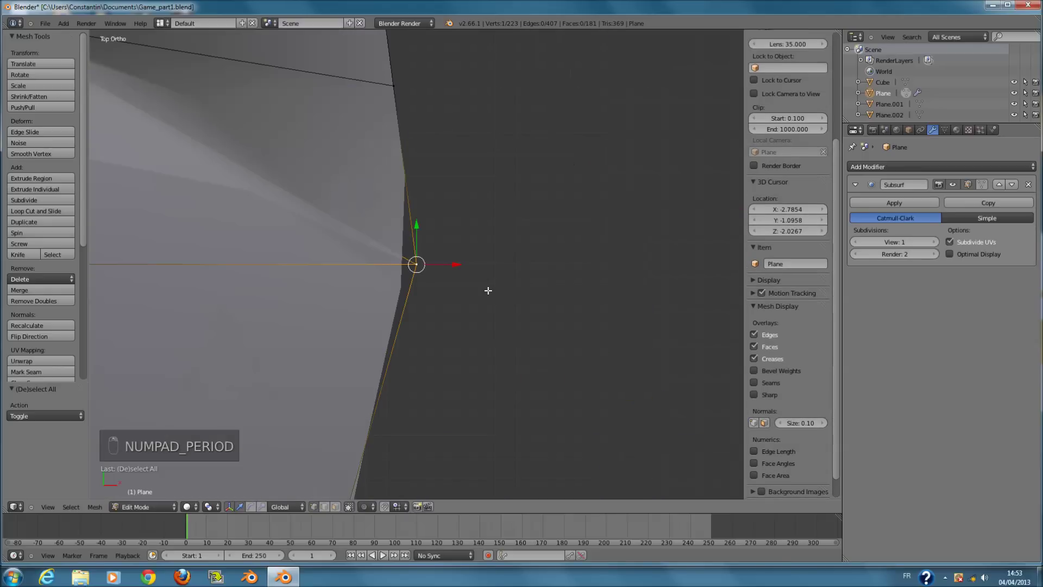
Add the terrain's southern, western and northern border vertices to the selection with circle select.
key(z)
scroll(453, 283, down, 9)
key(z)
shift+scroll(434, 247, up, 6)
scroll(434, 248, down, 4)
key(c)
mouse_move(400, 401)
mouse_down()
mouse_move(272, 398)
mouse_move(178, 360)
mouse_up()
right_click(169, 347)
ctrl+scroll(233, 342, down, 5)
shift+scroll(250, 393, up, 5)
key(c)
mouse_move(209, 395)
mouse_down()
mouse_move(166, 149)
mouse_move(190, 56)
mouse_move(270, 69)
mouse_up()
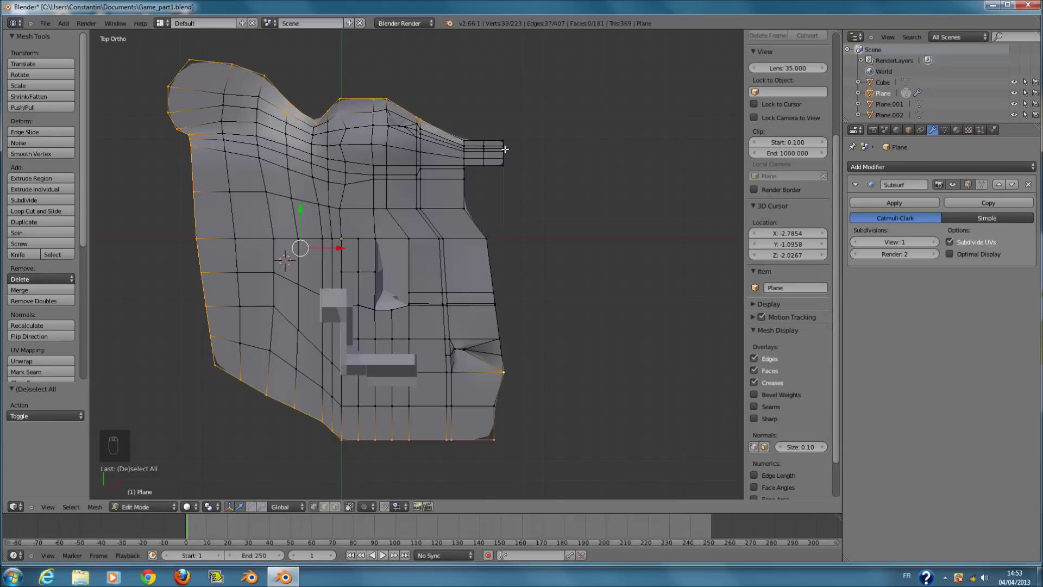
Extend the border selection around the narrow northeastern strip and down the terrain's eastern edge with circle select.
scroll(504, 149, up, 3)
key(c)
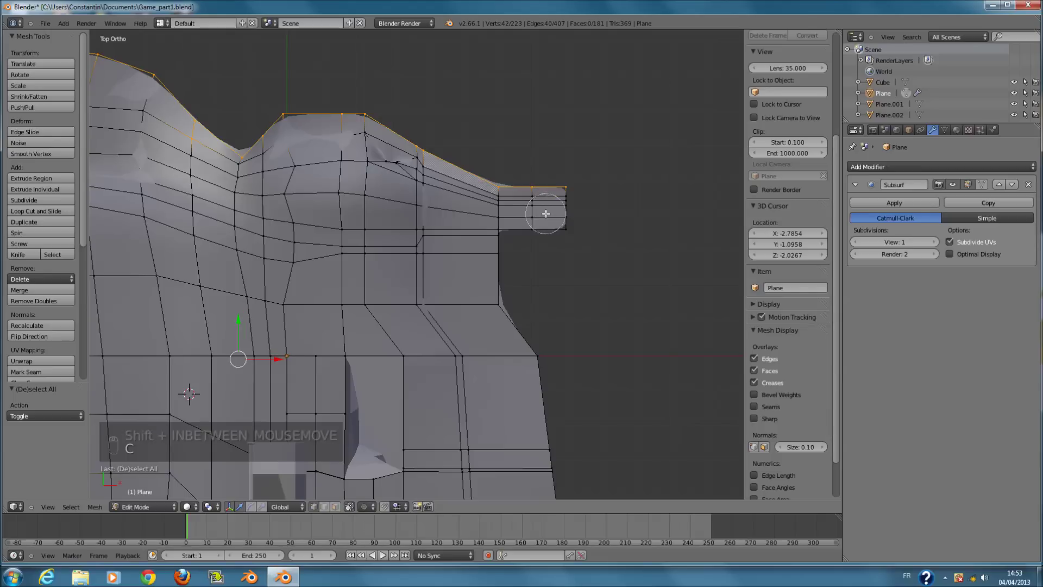
drag(546, 213, 576, 217)
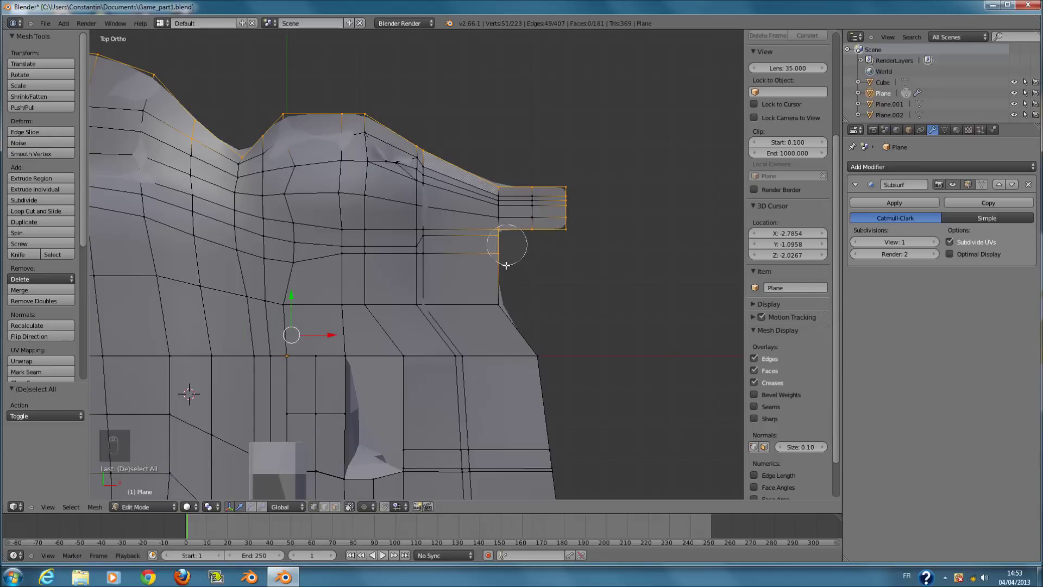
right_click(534, 363)
shift+scroll(554, 374, down, 11)
scroll(556, 331, down, 1)
key(c)
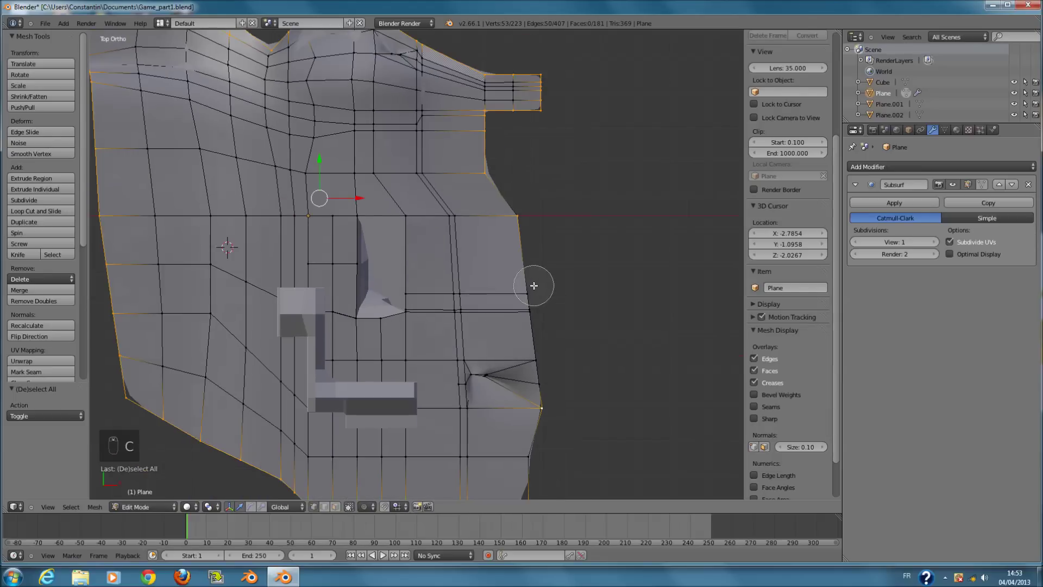
drag(533, 286, 541, 384)
right_click(541, 384)
scroll(527, 397, down, 2)
key(c)
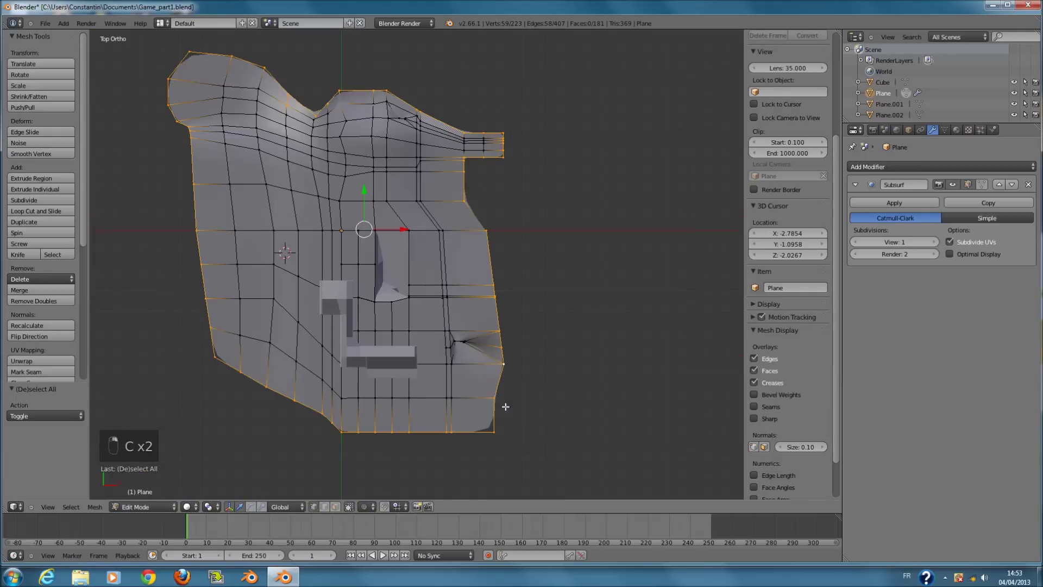
Try extruding the selected terrain border and scaling it outward.
key(e)
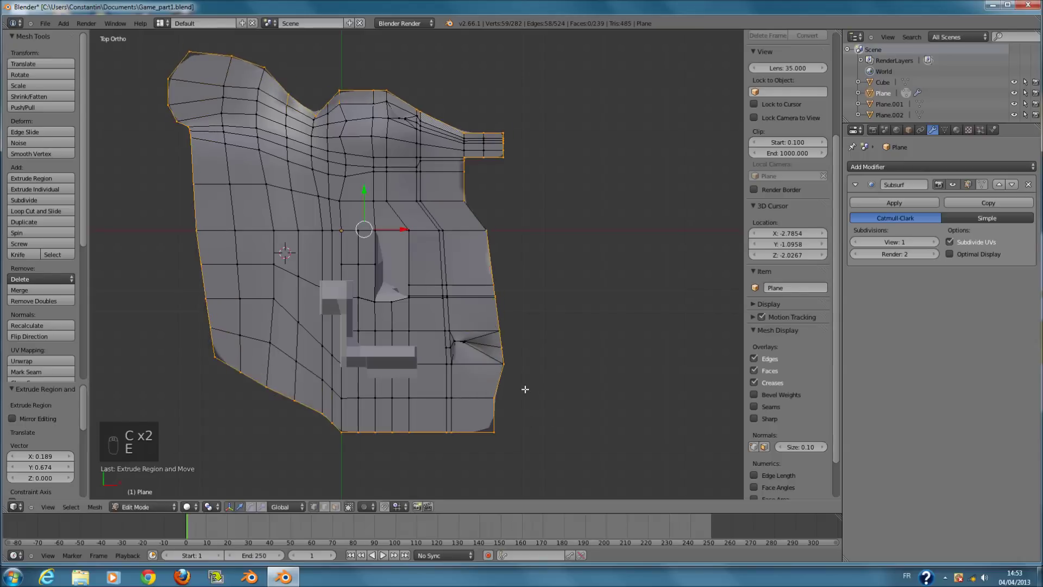
key(s)
click(547, 396)
key(ctrl+z)
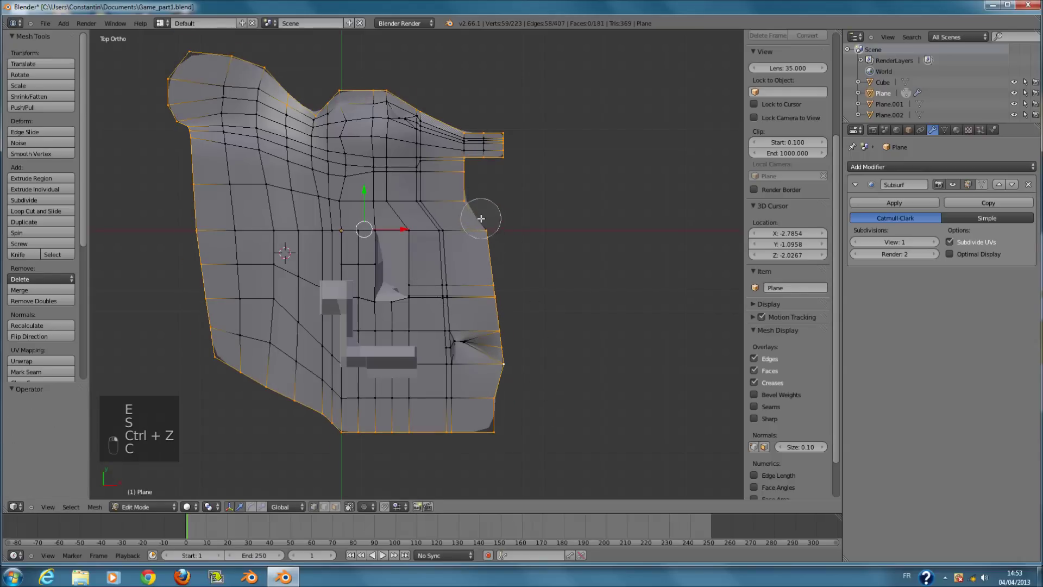
key(e)
right_click(489, 344)
key(s)
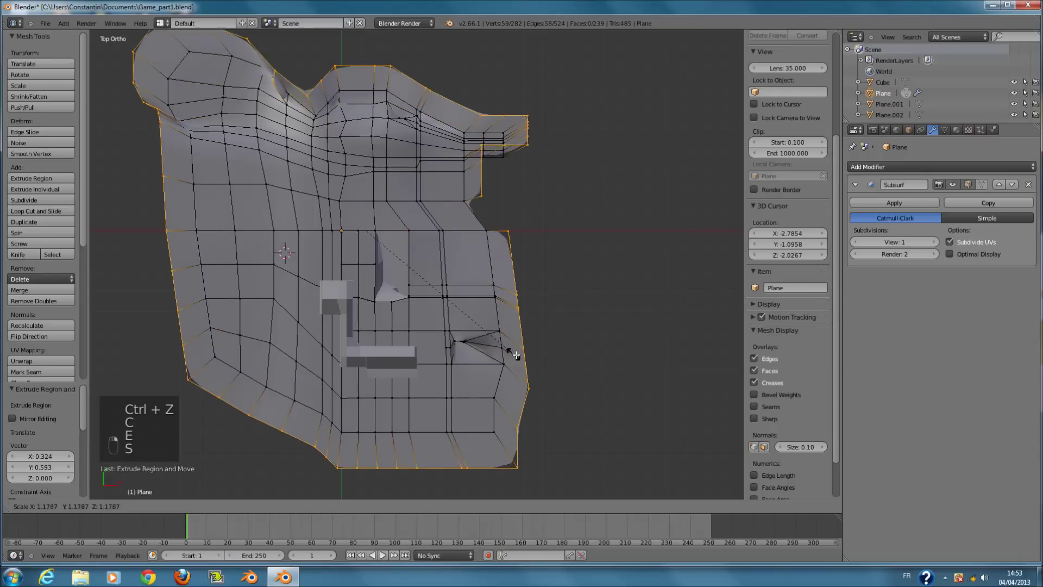
right_click(518, 356)
key(ctrl+z)
Add the missed vertex near the northeastern strip to the border selection in wireframe and extrude the whole terrain border.
key(z)
scroll(519, 321, up, 5)
key(c)
right_click(612, 343)
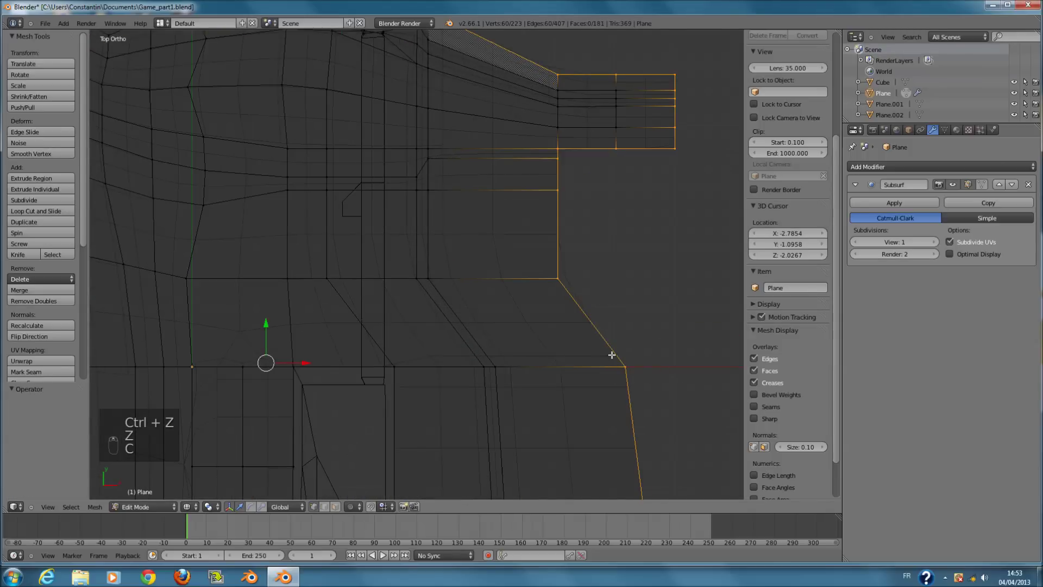
scroll(611, 363, down, 3)
key(z)
scroll(610, 361, down, 5)
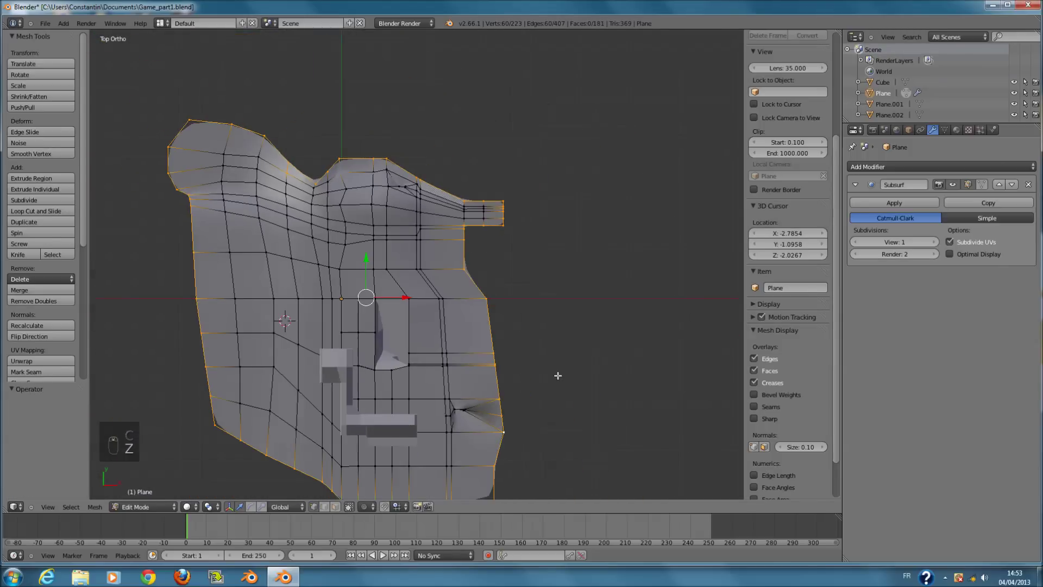
key(e)
click(533, 356)
Try enlarging the extruded border by a factor of 1.195 and smoothing its vertices.
key(s)
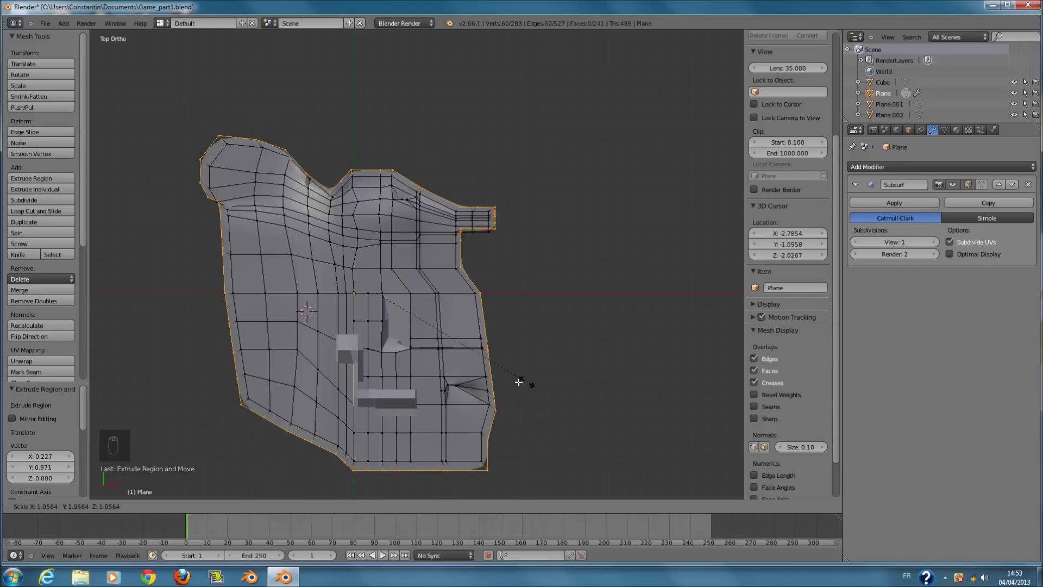
click(549, 386)
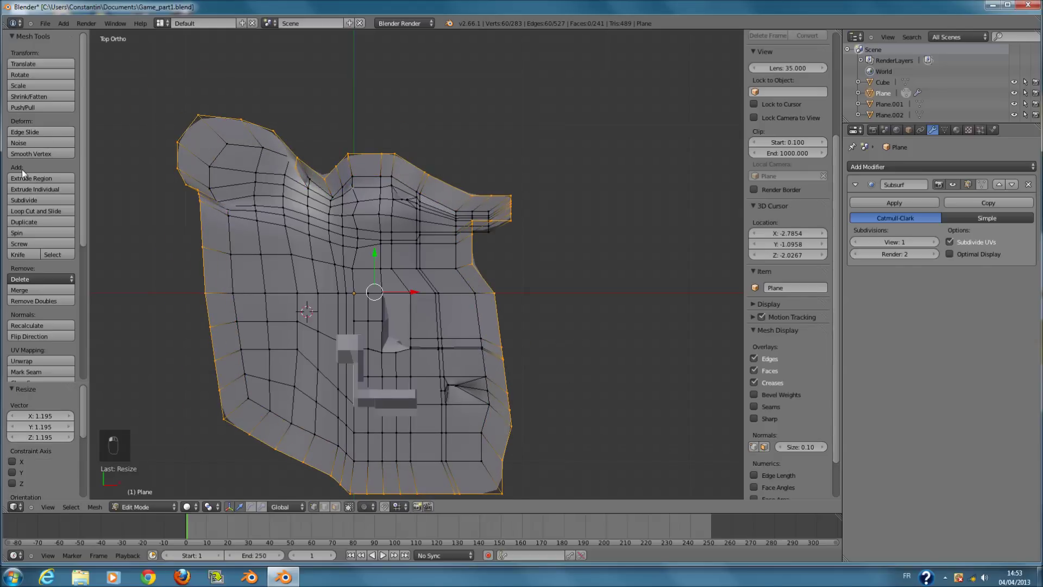
click(32, 154)
click(33, 155)
key(s)
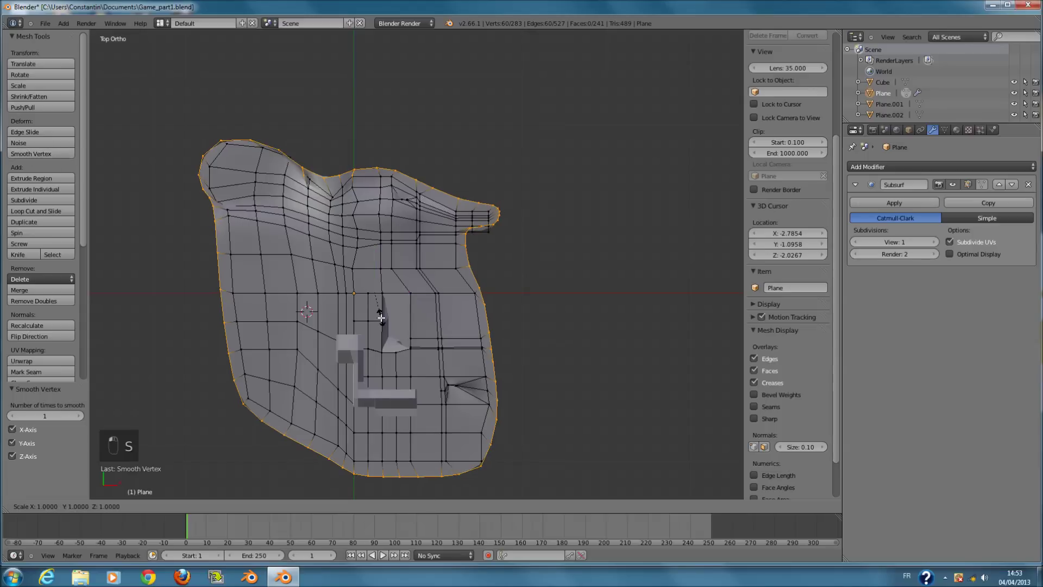
middle_click(381, 320)
right_click(385, 326)
Undo the scaling and smoothing of the extruded terrain border, keeping the extrusion itself.
key(ctrl+z)
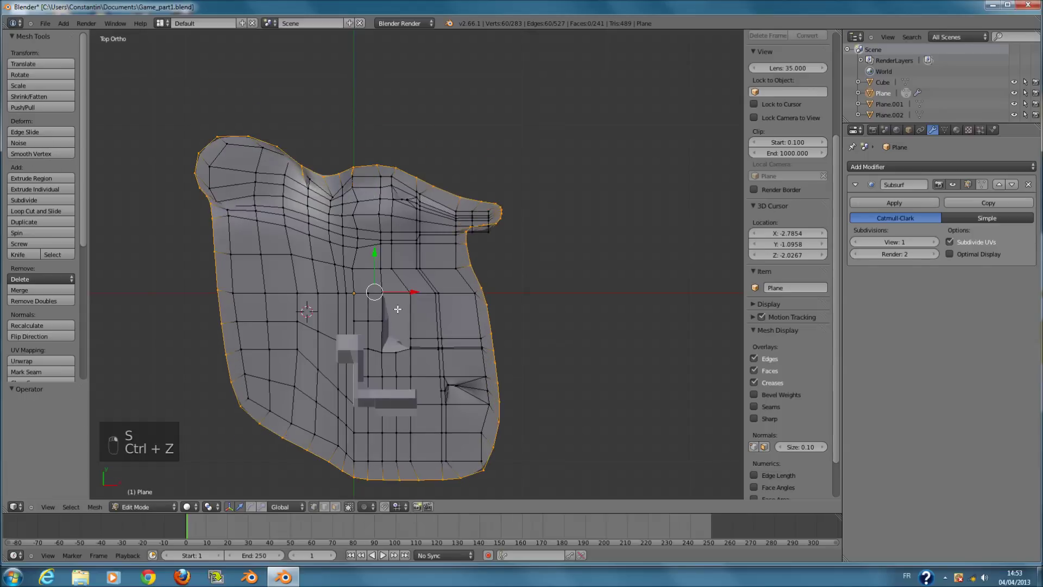
key(ctrl+z)
key(ctrl+z)
key(ctrl+z)
key(ctrl+z)
key(ctrl+z)
key(ctrl+z)
key(ctrl+z)
key(ctrl+z)
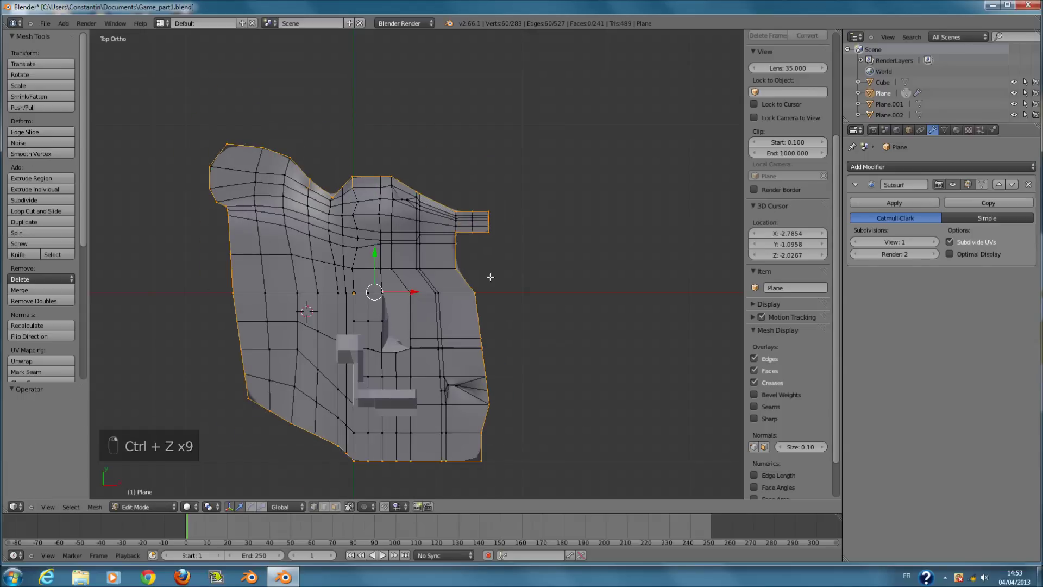
Push the extruded terrain border outward with Shrink/Fatten at an offset of -0.583 and check it in top view.
key(alt+s)
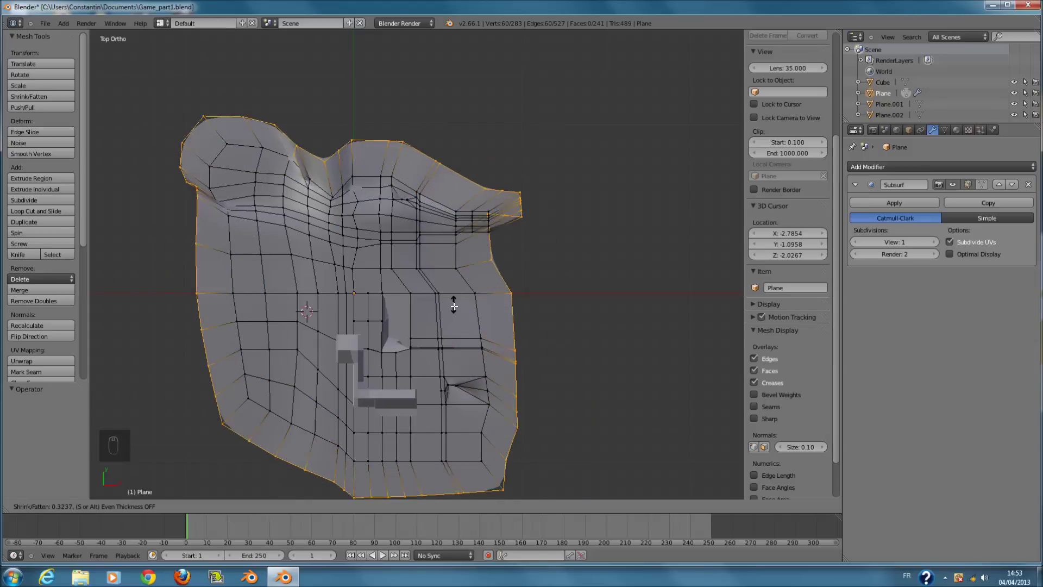
click(461, 305)
middle_drag(461, 304, 489, 293)
key(KP_7)
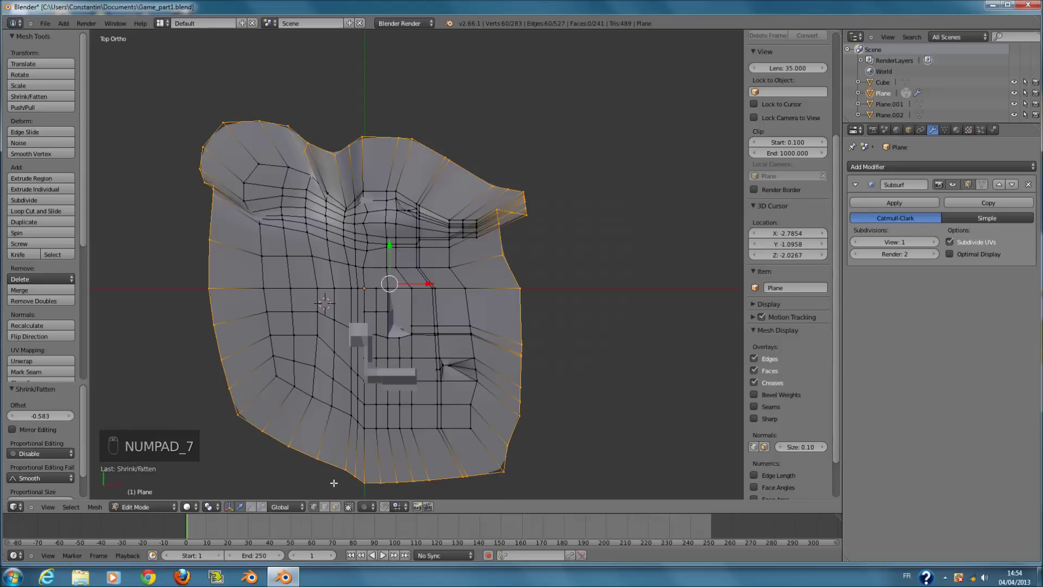
Switch to face selection and circle-select the ring of extruded outer border faces, showing the terrain in wireframe.
click(334, 508)
key(c)
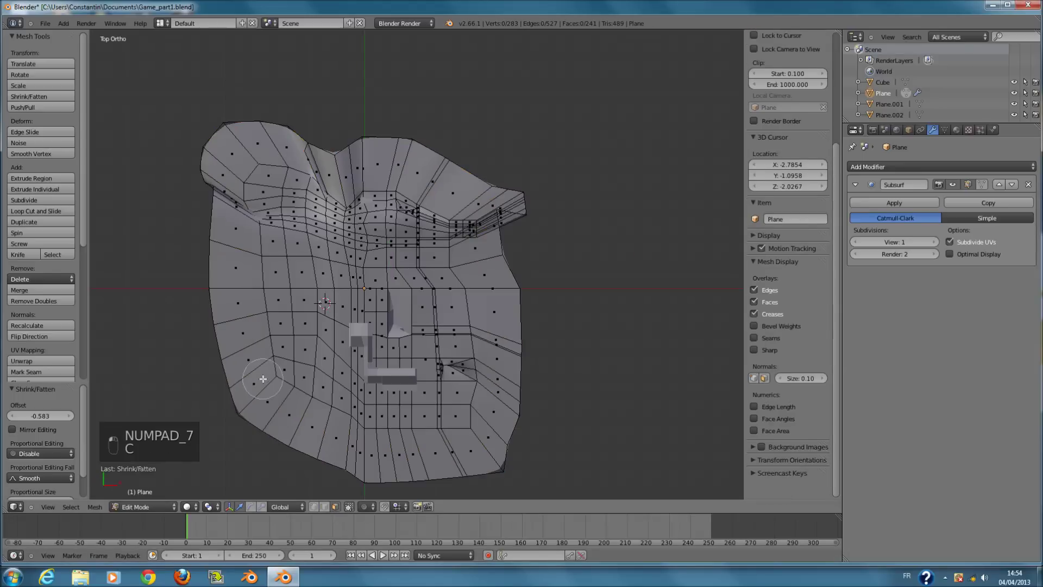
mouse_move(226, 150)
mouse_down()
mouse_move(228, 347)
mouse_move(299, 447)
mouse_move(434, 459)
mouse_move(508, 415)
mouse_move(500, 307)
mouse_up()
mouse_move(506, 217)
mouse_down()
mouse_move(445, 163)
mouse_move(321, 153)
mouse_up()
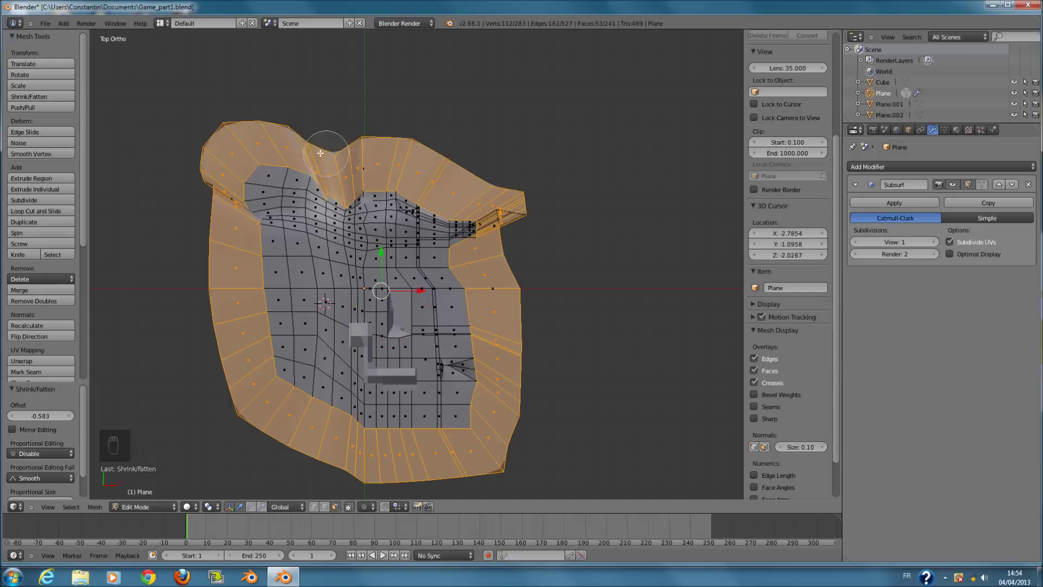
key(z)
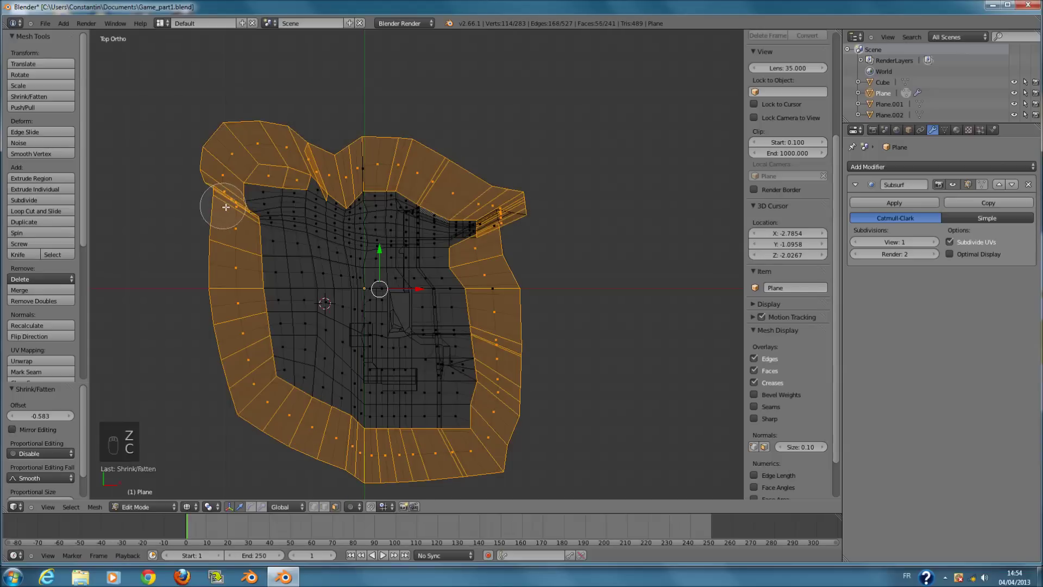
Add the missed border face on the underside of the northeastern strip to the selection.
scroll(543, 284, up, 6)
ctrl+scroll(542, 284, up, 11)
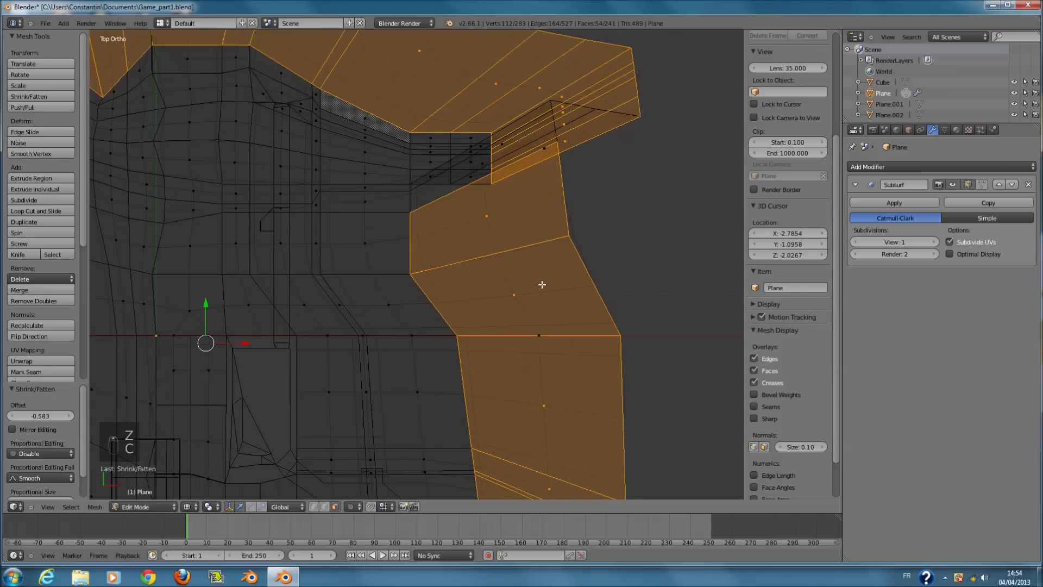
key(z)
scroll(539, 284, up, 4)
middle_drag(538, 302, 494, 226)
scroll(494, 226, down, 1)
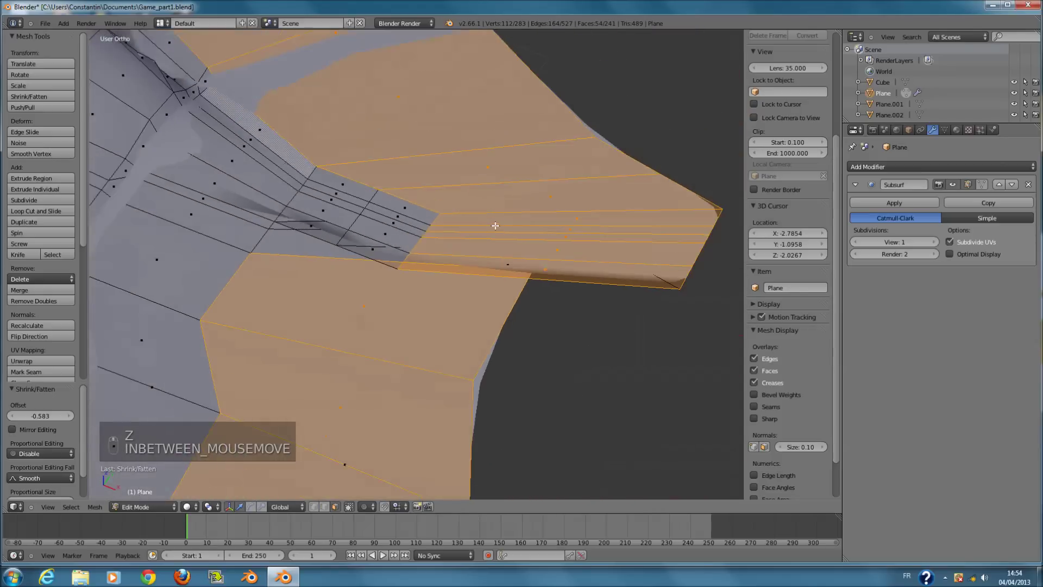
key(z)
key(c)
click(507, 270)
right_click(506, 269)
mouse_move(506, 269)
middle_down()
mouse_move(506, 300)
mouse_move(524, 324)
middle_up()
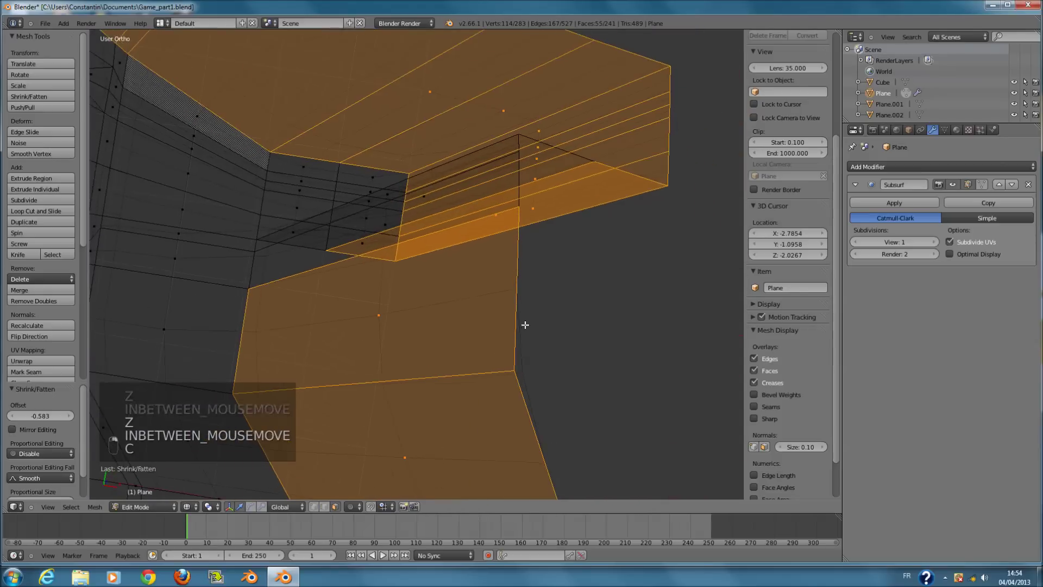
Add another missed face beside the northeastern strip to the border selection and return to top view.
key(z)
key(z)
mouse_move(480, 221)
middle_down()
mouse_move(477, 195)
mouse_move(445, 230)
mouse_move(461, 275)
mouse_move(456, 231)
mouse_move(428, 292)
mouse_move(450, 294)
mouse_move(460, 318)
middle_up()
key(c)
click(446, 209)
right_click(445, 209)
key(KP_7)
Separate the selected border faces from the terrain into their own object and return to Object Mode.
key(p)
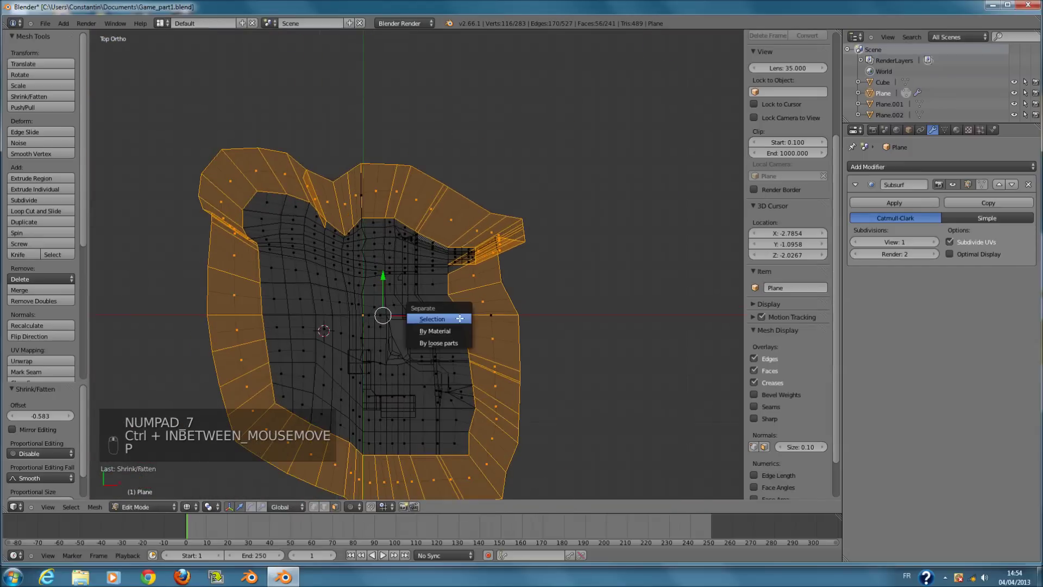
click(459, 318)
key(Tab)
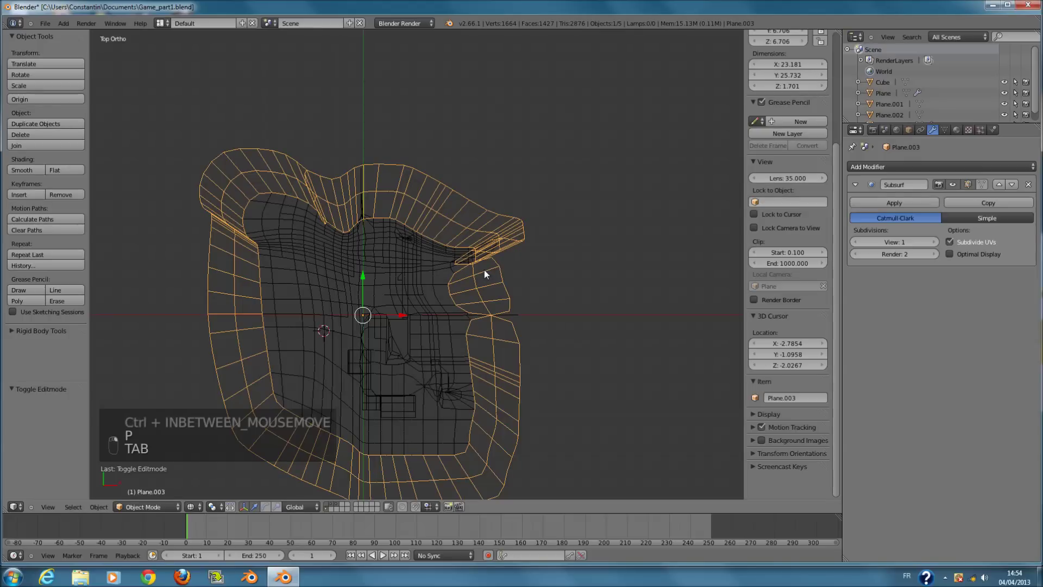
Undo the border separation and the last additions to the border face selection.
key(ctrl+z)
key(Tab)
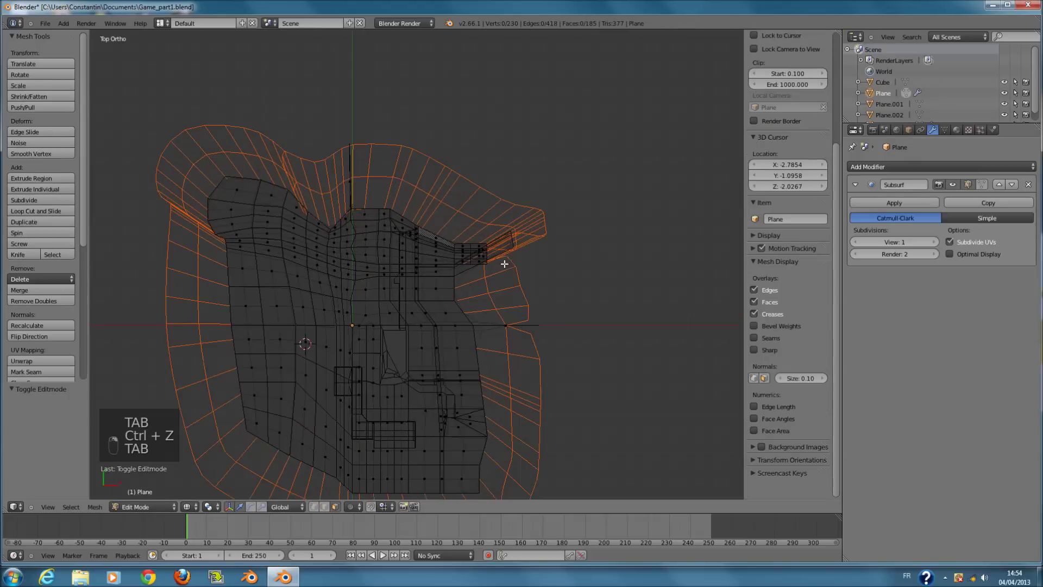
key(Tab)
key(ctrl+z)
key(ctrl+z)
key(ctrl+z)
key(Tab)
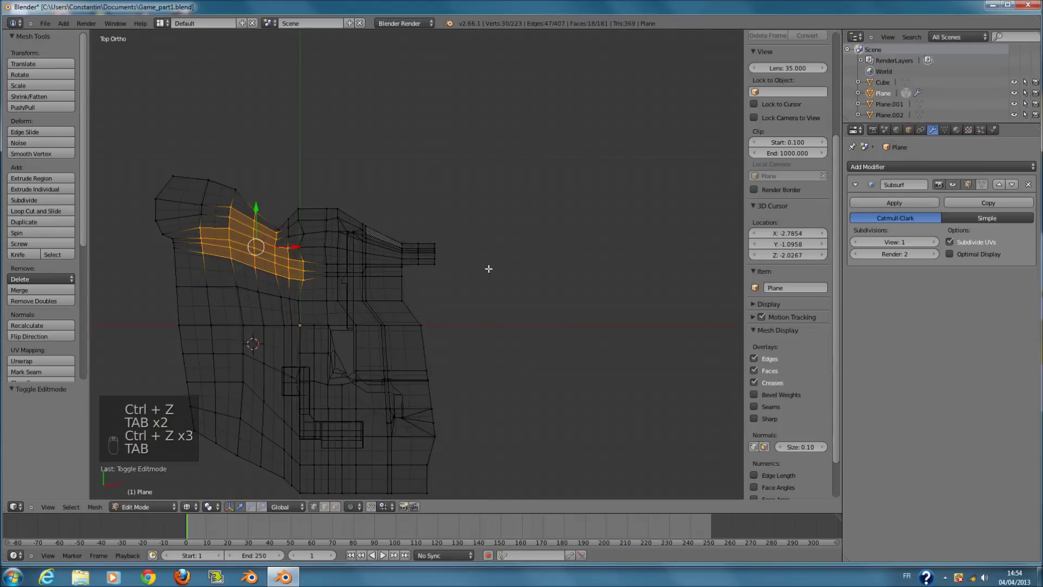
key(ctrl+z)
key(ctrl+z)
key(ctrl+z)
key(ctrl+z)
key(ctrl+z)
scroll(489, 268, up, 3)
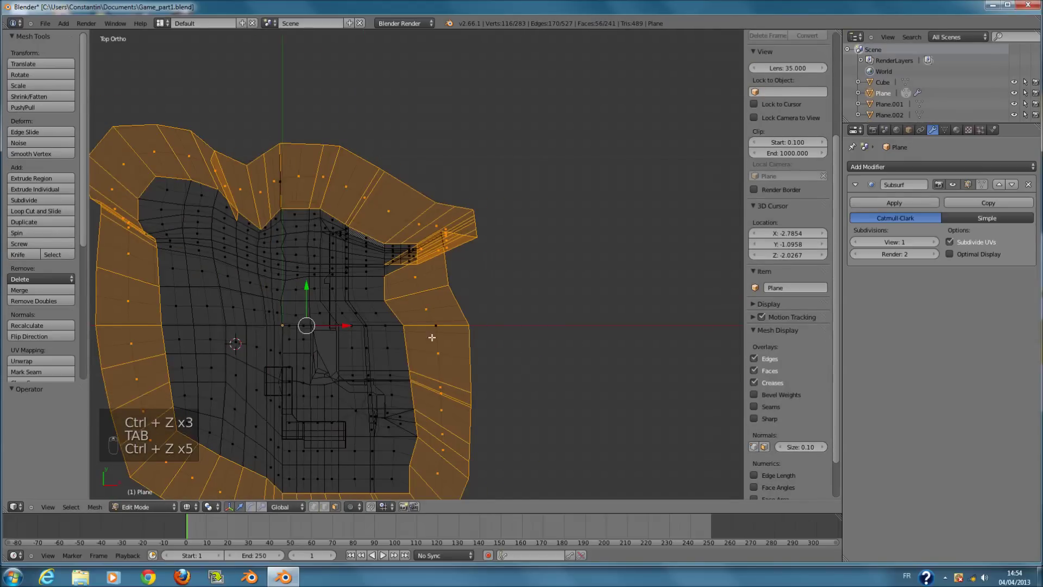
key(ctrl+z)
key(ctrl+z)
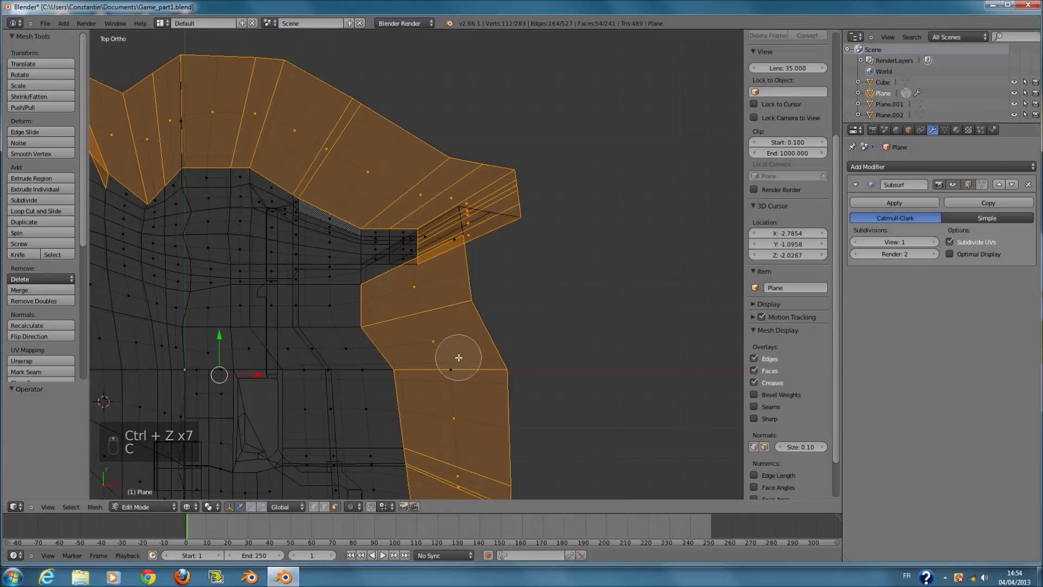
right_click(381, 372)
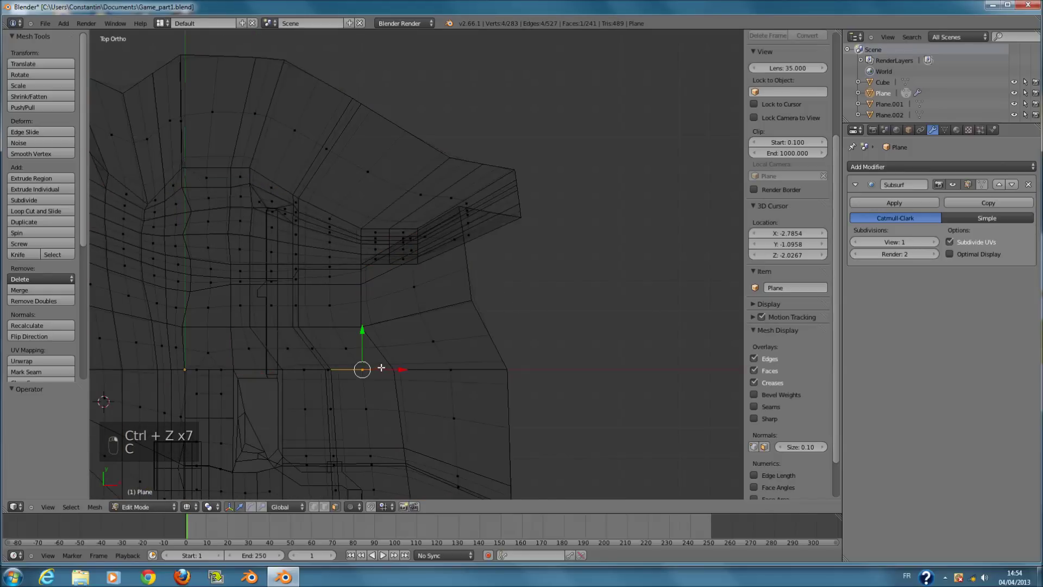
key(g)
right_click(383, 348)
scroll(417, 353, up, 2)
right_click(480, 375)
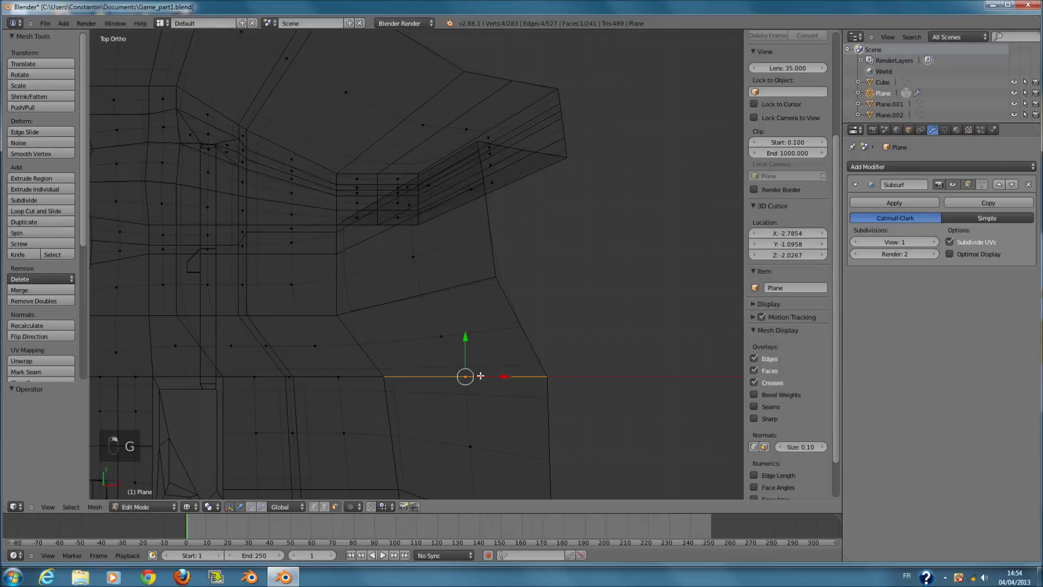
key(g)
right_click(474, 311)
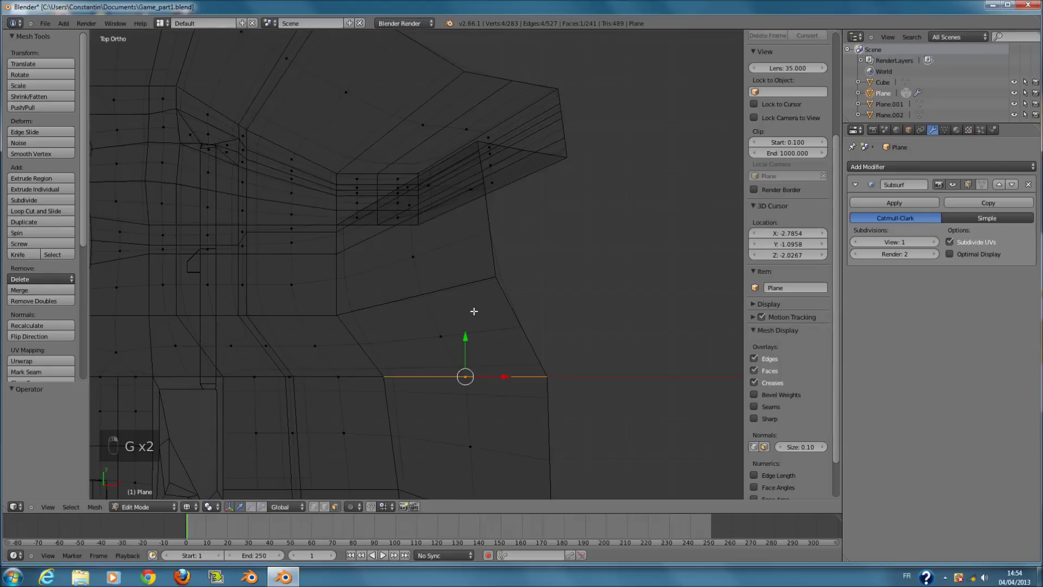
key(ctrl+z)
key(ctrl+z)
key(ctrl+z)
Add the missed border faces around the northeastern strip to the ring selection in a solid perspective view.
scroll(463, 302, up, 3)
mouse_move(456, 289)
middle_down()
mouse_move(442, 256)
mouse_move(447, 143)
mouse_move(447, 163)
middle_up()
key(z)
scroll(447, 237, up, 2)
key(c)
click(377, 256)
right_click(377, 256)
middle_drag(376, 255, 297, 270)
key(c)
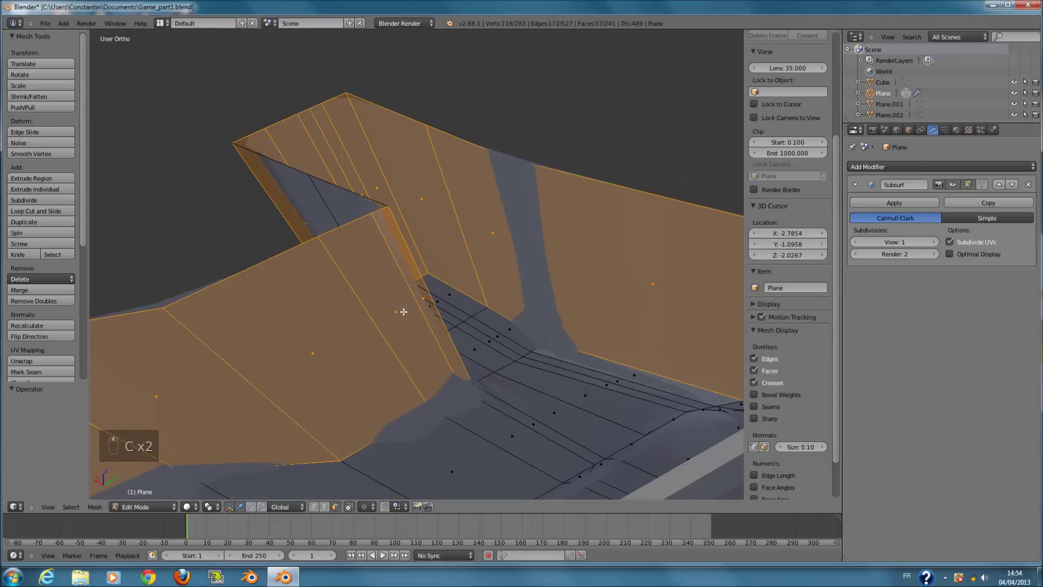
Add the remaining narrow border faces hidden at the northeastern strip's inner corner and return to top view.
scroll(404, 295, down, 3)
middle_drag(403, 295, 414, 326)
key(z)
scroll(308, 265, up, 4)
mouse_move(358, 295)
middle_down()
mouse_move(307, 265)
mouse_move(426, 401)
mouse_move(366, 233)
mouse_move(441, 303)
middle_up()
key(c)
click(304, 273)
right_click(308, 279)
key(z)
key(z)
key(z)
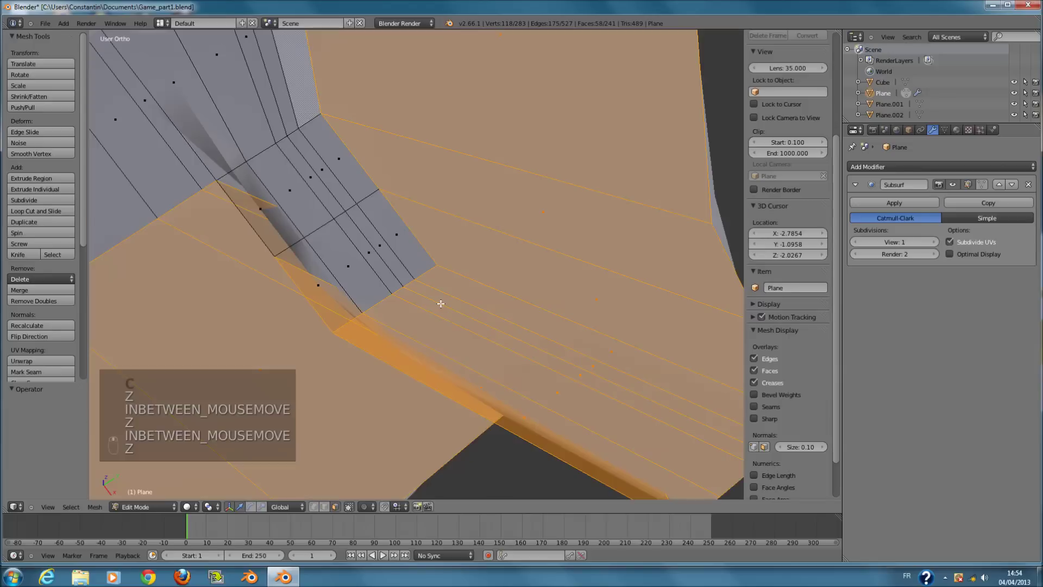
key(z)
key(c)
click(439, 305)
right_click(439, 305)
middle_drag(446, 306, 505, 306)
scroll(401, 268, down, 1)
key(KP_7)
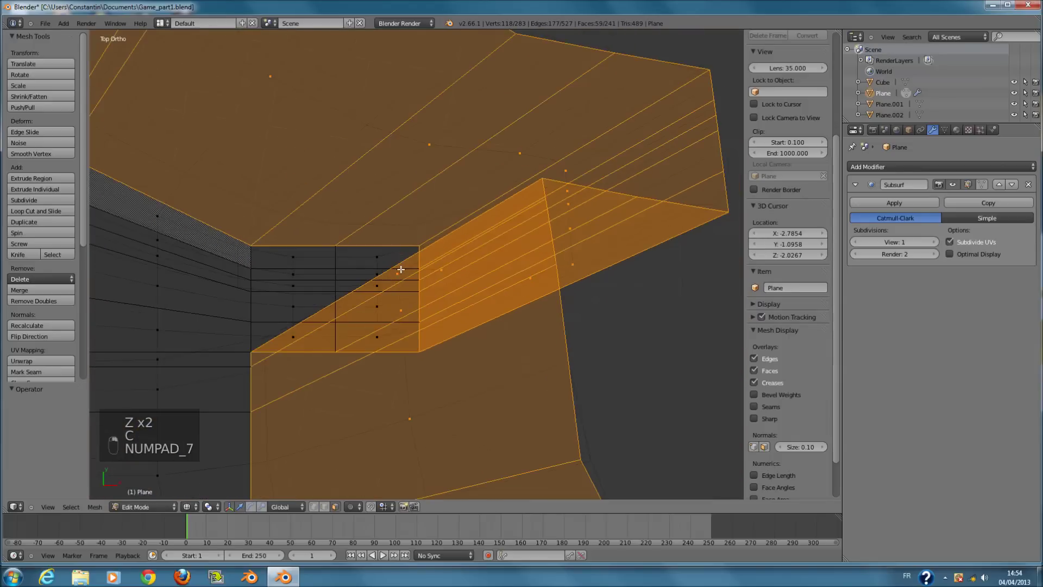
Separate the complete border ring by selection into a new object and open that object in Edit Mode.
scroll(400, 268, down, 8)
key(p)
key(p)
click(443, 312)
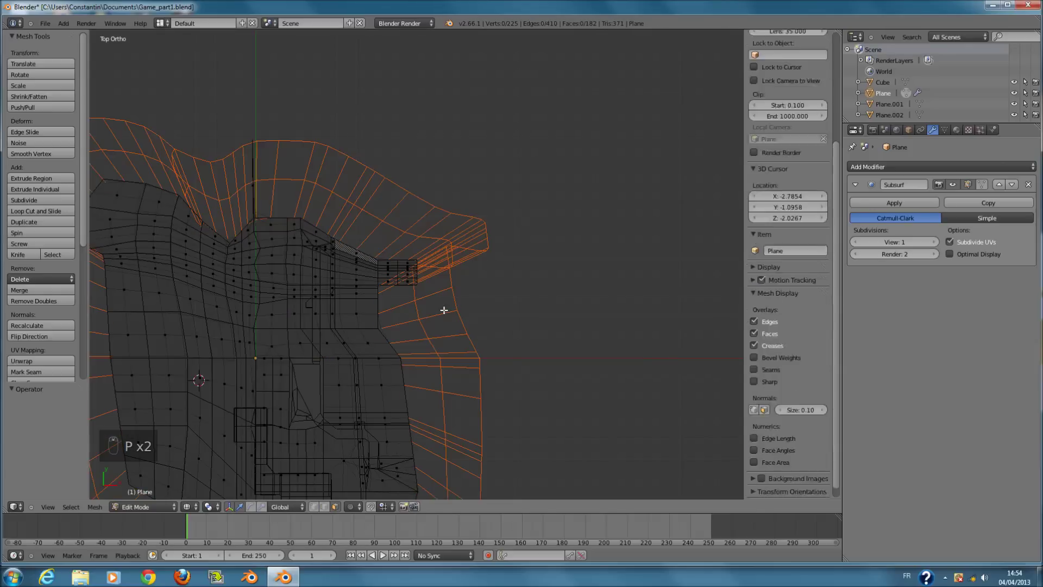
scroll(445, 315, down, 3)
key(Tab)
right_click(430, 326)
key(Tab)
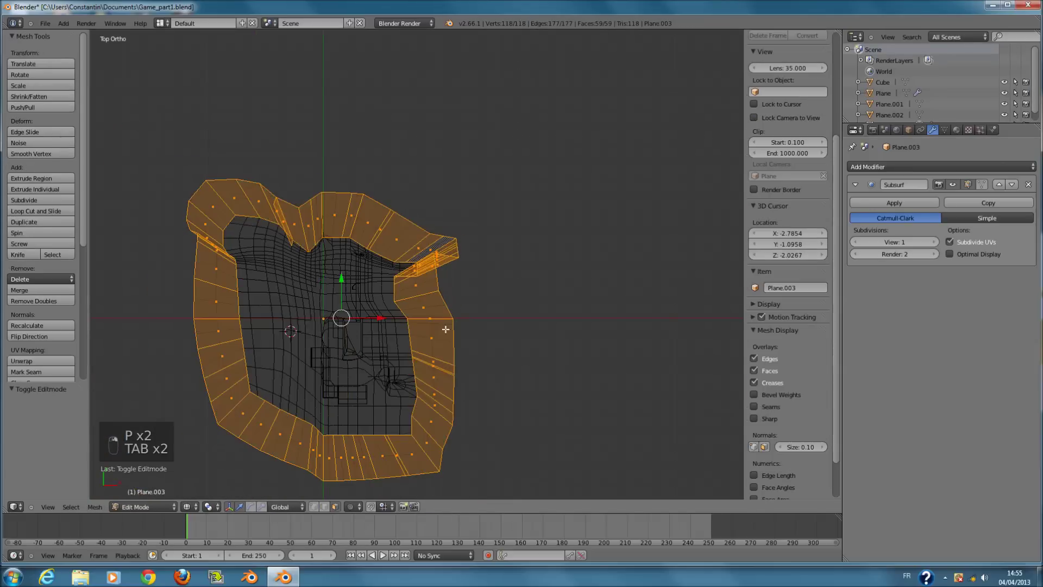
Clear the selection and circle-select the three overlapping border vertices beneath the northeastern strip in vertex mode.
key(Tab)
scroll(443, 329, up, 3)
key(Tab)
scroll(525, 280, up, 4)
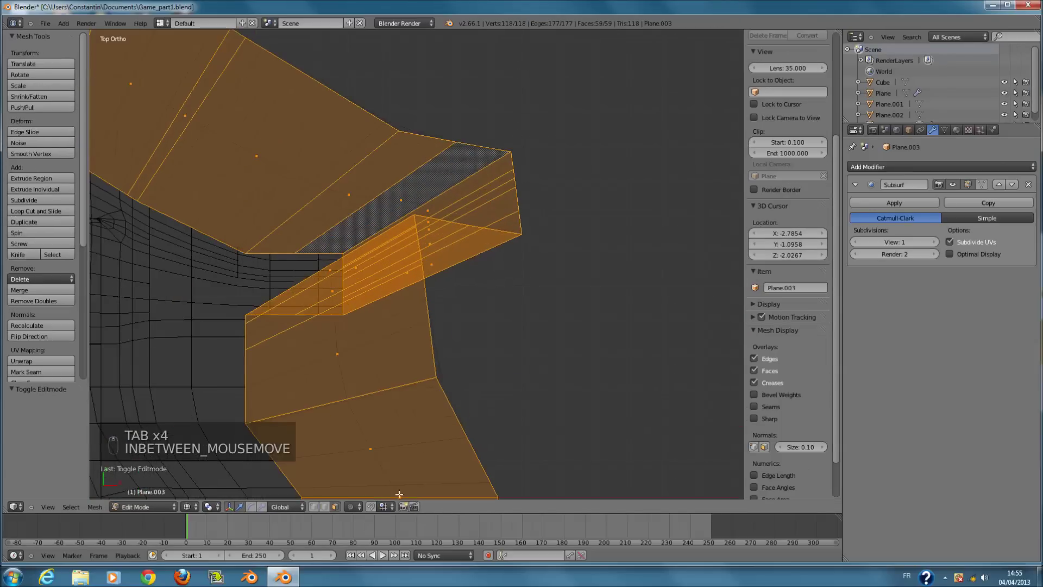
scroll(419, 304, up, 3)
key(a)
key(c)
drag(416, 190, 437, 259)
right_click(452, 266)
Add a fourth overlapping vertex to the selection and move the group southeast out of the northeastern strip.
key(g)
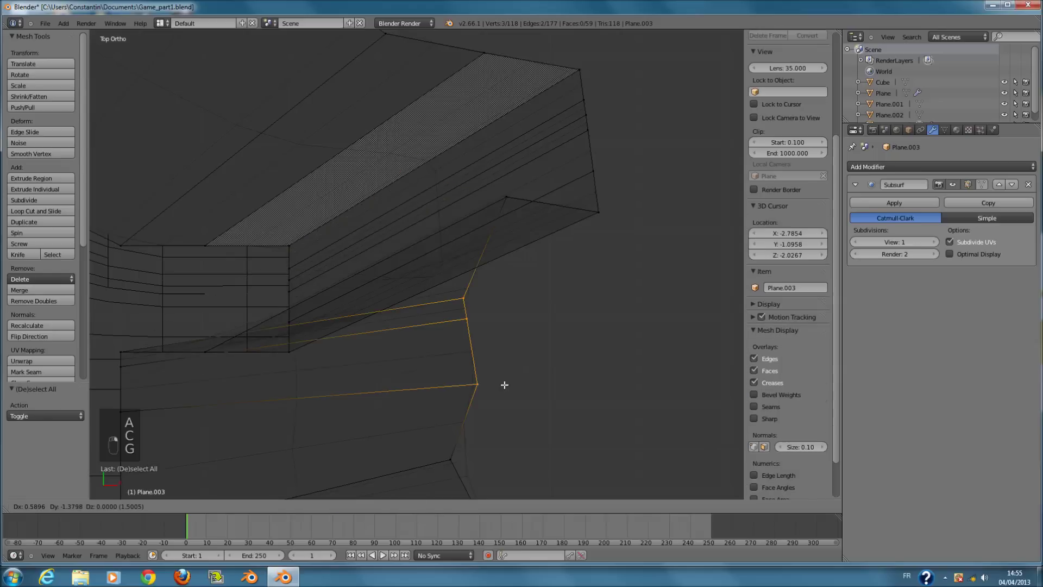
right_click(512, 396)
key(z)
scroll(458, 275, down, 4)
key(z)
scroll(456, 239, up, 3)
key(c)
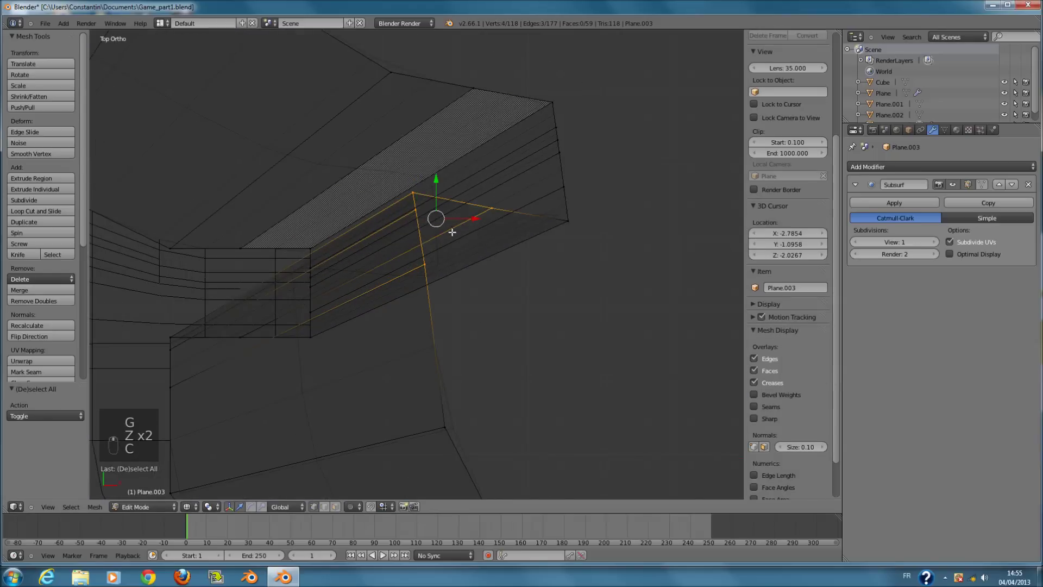
key(g)
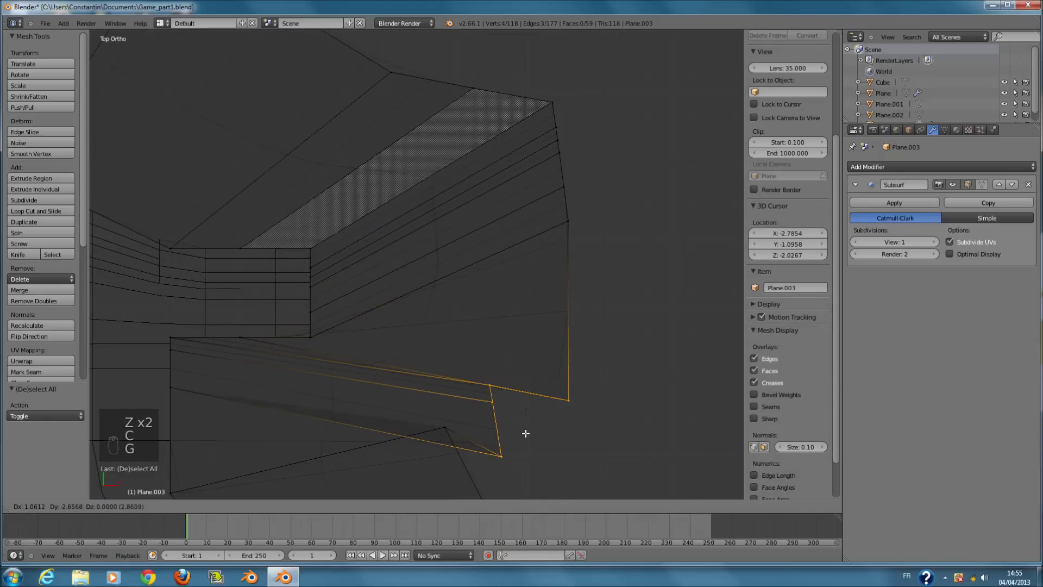
click(523, 399)
Select only the outline vertex just south of the moved group and shift it southeast.
shift+scroll(478, 375, down, 6)
scroll(469, 373, down, 3)
key(a)
key(c)
click(428, 328)
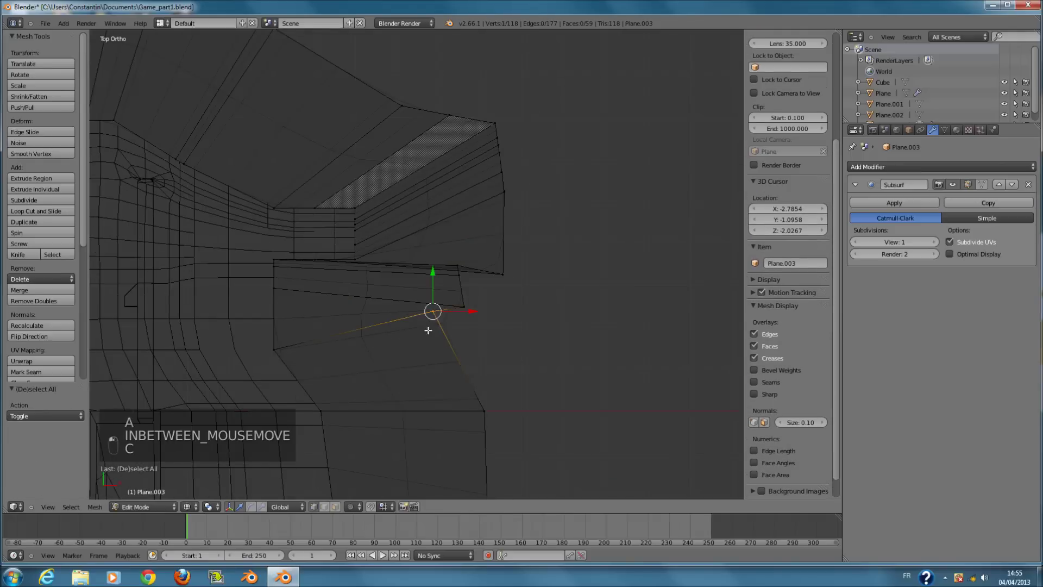
key(g)
click(505, 377)
Spread the three vertices south of the northeastern strip one by one along the border's outer outline.
right_click(469, 310)
key(g)
click(473, 348)
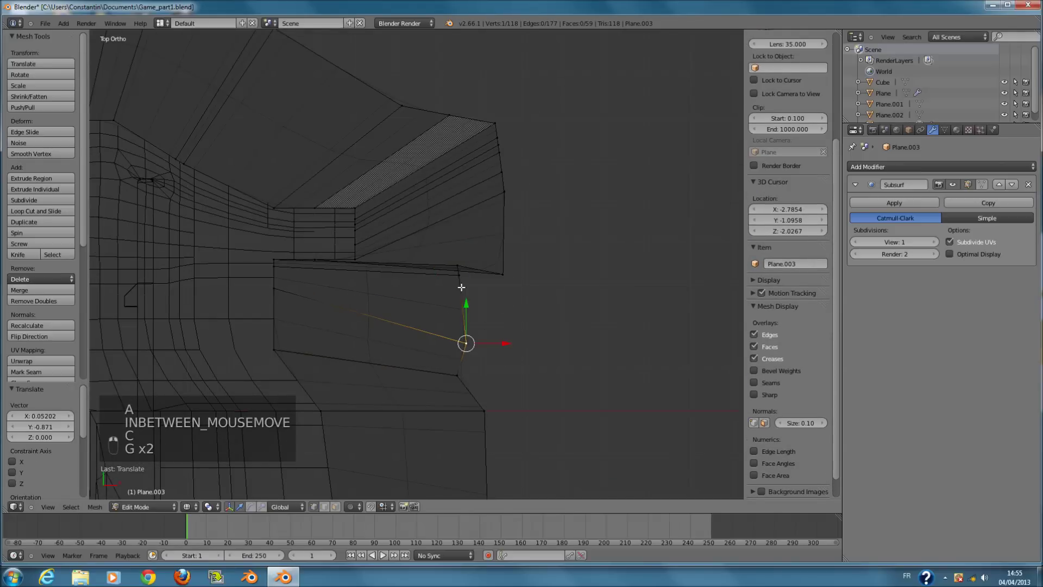
key(g)
click(477, 310)
key(g)
click(487, 315)
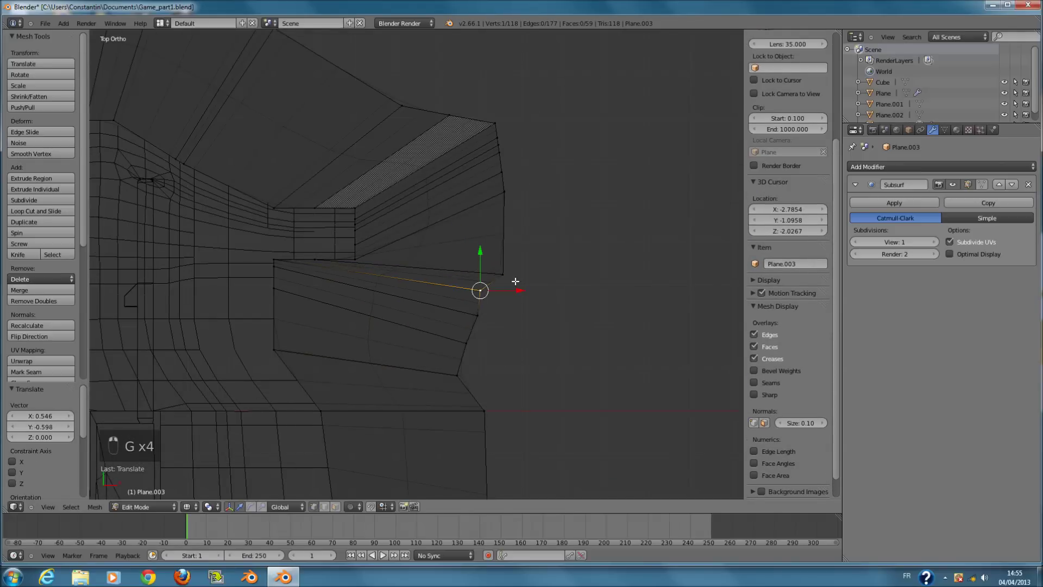
Return to solid display and move the border's northern outline vertices outward one by one to round its dents.
key(z)
scroll(447, 274, up, 1)
shift+scroll(448, 274, up, 19)
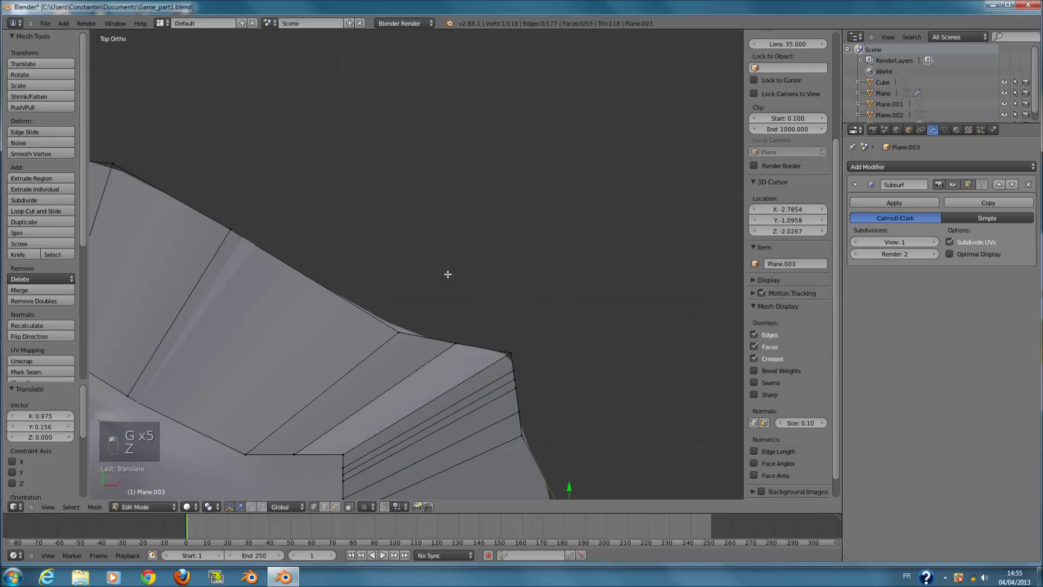
right_click(398, 333)
scroll(400, 331, down, 2)
key(g)
click(419, 250)
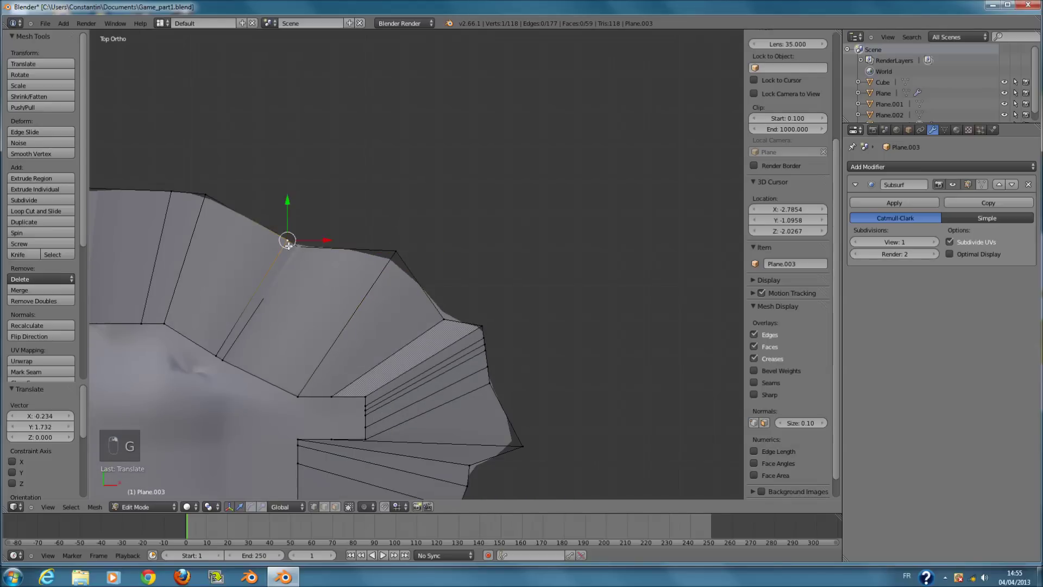
key(g)
click(291, 213)
key(g)
click(357, 223)
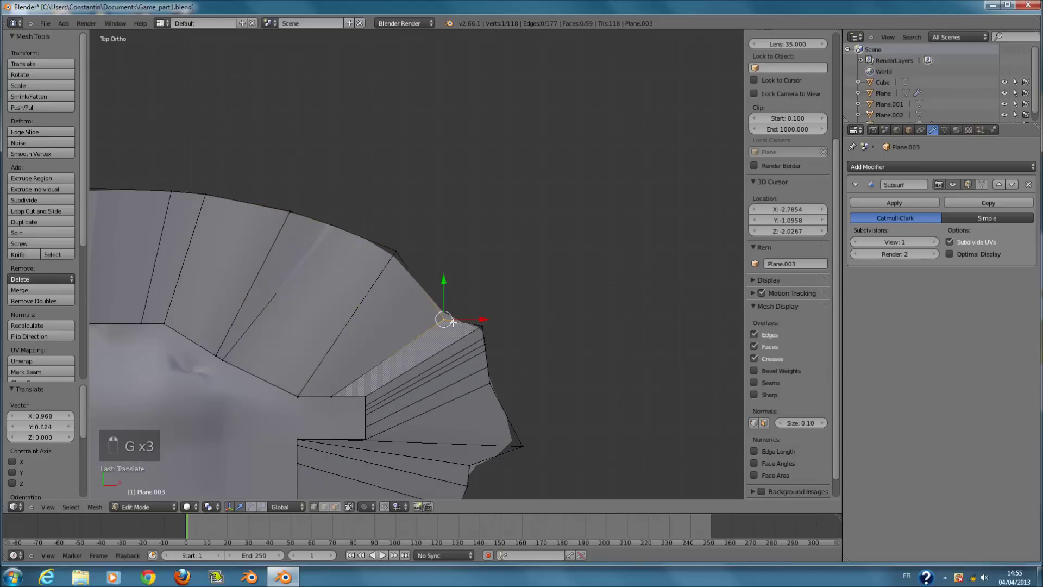
Move the two northeastern corner vertices of the border outward to continue the rounded outline.
key(g)
click(447, 281)
key(g)
click(482, 304)
key(g)
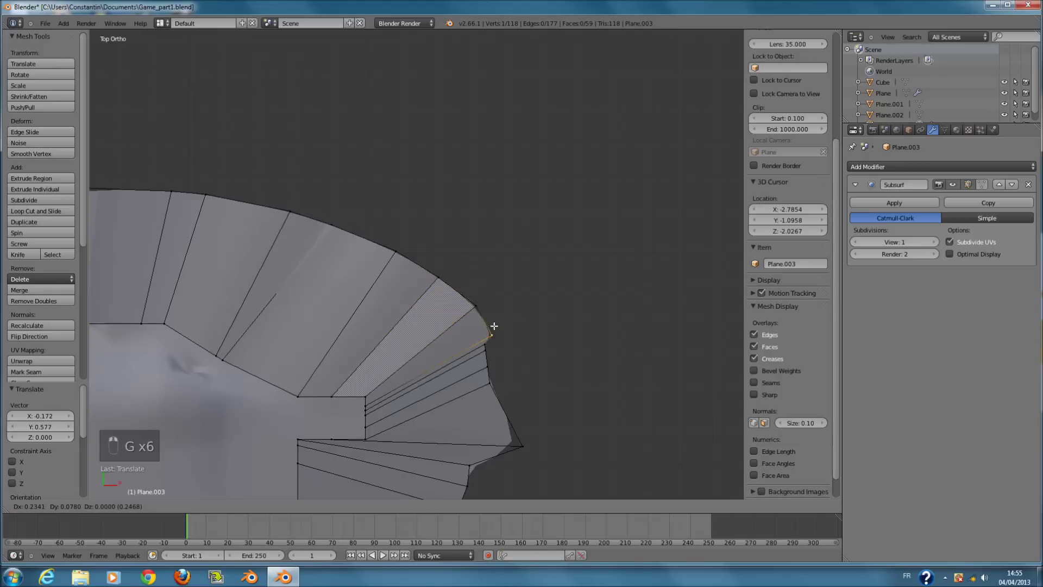
right_click(492, 350)
Move the closely spaced vertices on the border's eastern edge outward one by one into a smooth curve.
key(g)
click(535, 412)
right_click(492, 363)
key(g)
click(541, 363)
right_click(489, 351)
key(g)
click(522, 356)
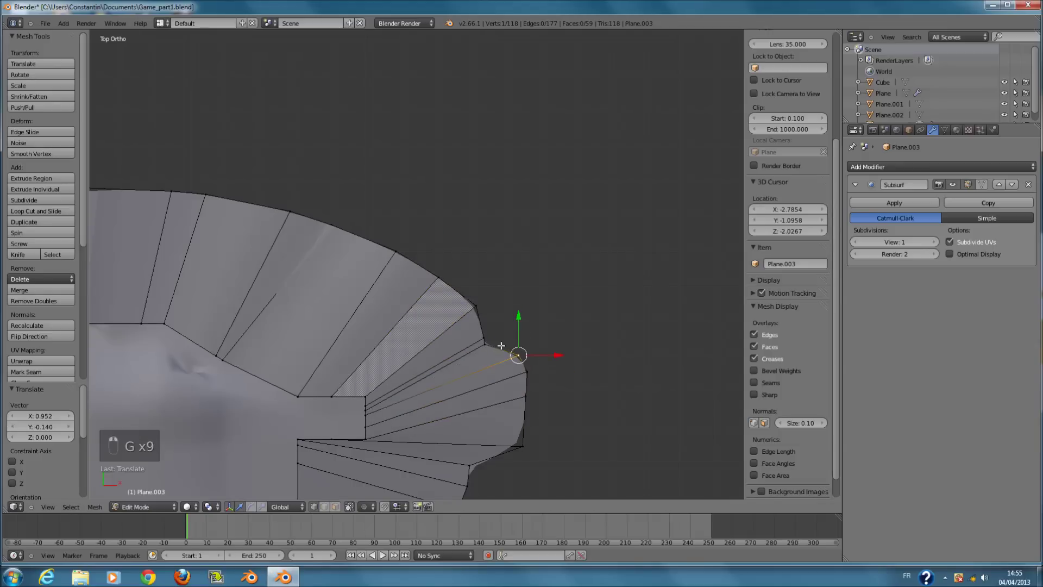
key(g)
click(492, 342)
key(g)
click(496, 312)
Return to Object Mode, save Game_part1.blend and examine the terrain with its separate border from the side.
middle_drag(496, 313, 541, 321)
key(Tab)
key(ctrl+s)
scroll(592, 350, up, 3)
ctrl+scroll(592, 351, up, 5)
scroll(424, 438, down, 3)
middle_drag(591, 342, 377, 246)
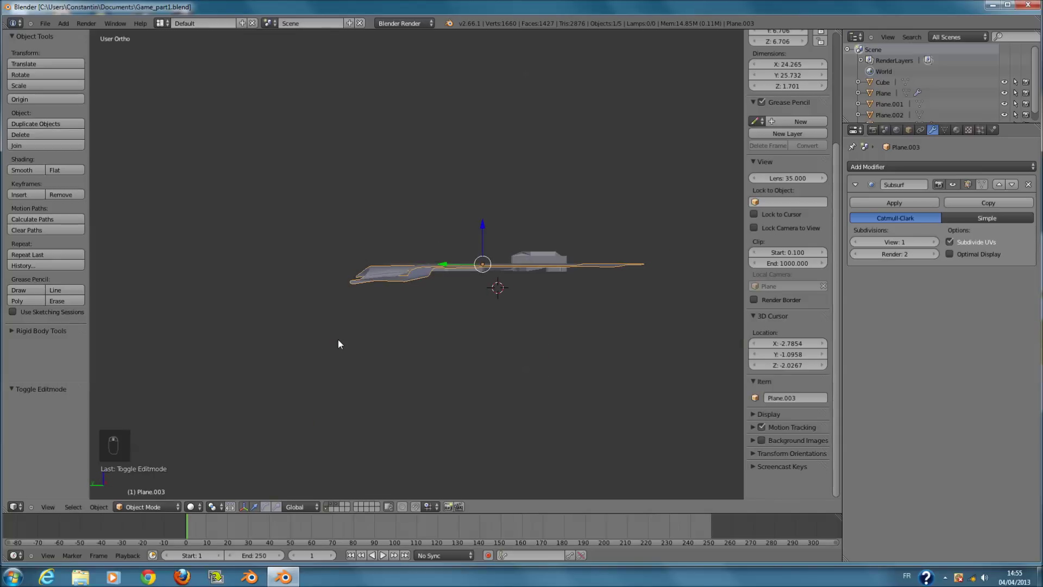
scroll(270, 358, down, 3)
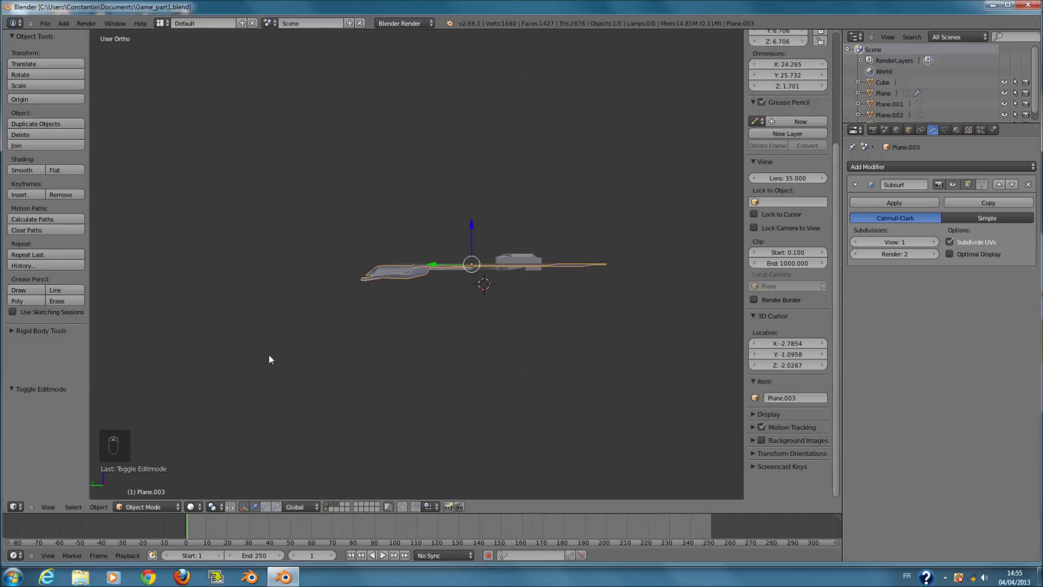
middle_drag(373, 267, 426, 305)
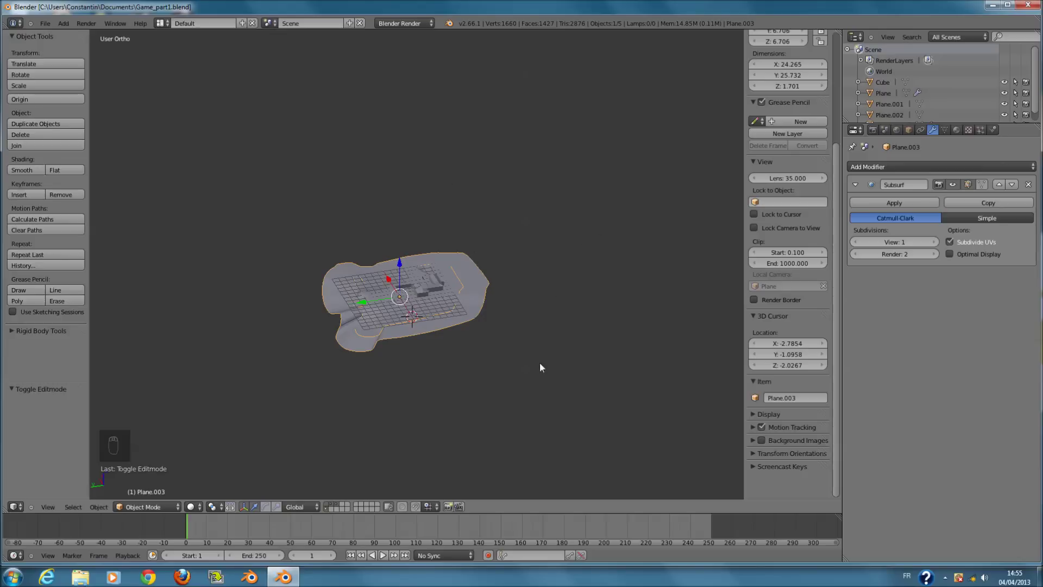
Save Game_part1.blend and examine the terrain and its border up close in Object Mode and Edit Mode.
scroll(421, 312, up, 5)
key(ctrl+s)
click(423, 333)
middle_drag(422, 335, 496, 317)
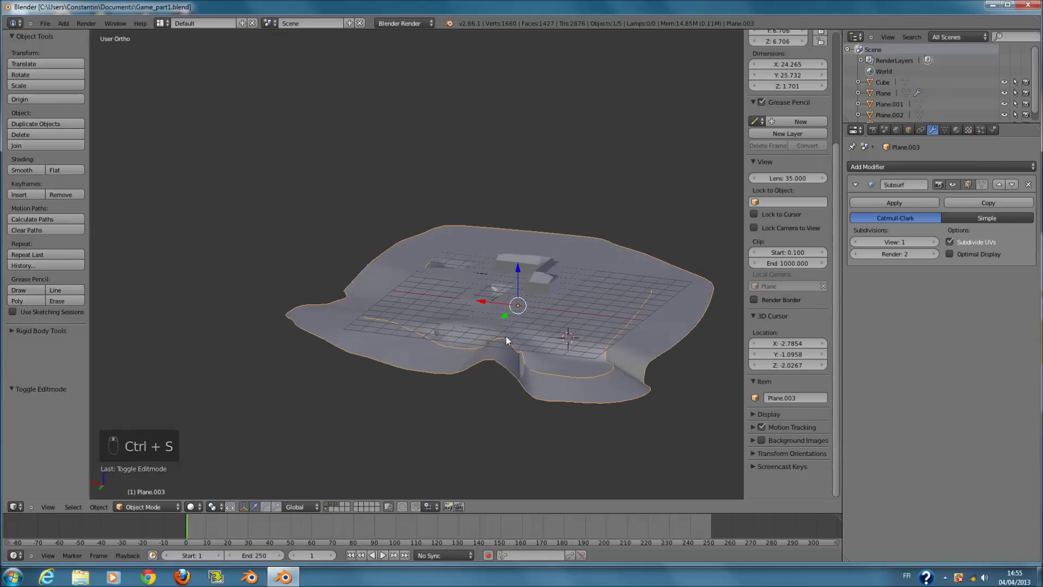
ctrl+scroll(487, 373, up, 5)
key(Tab)
scroll(521, 385, up, 5)
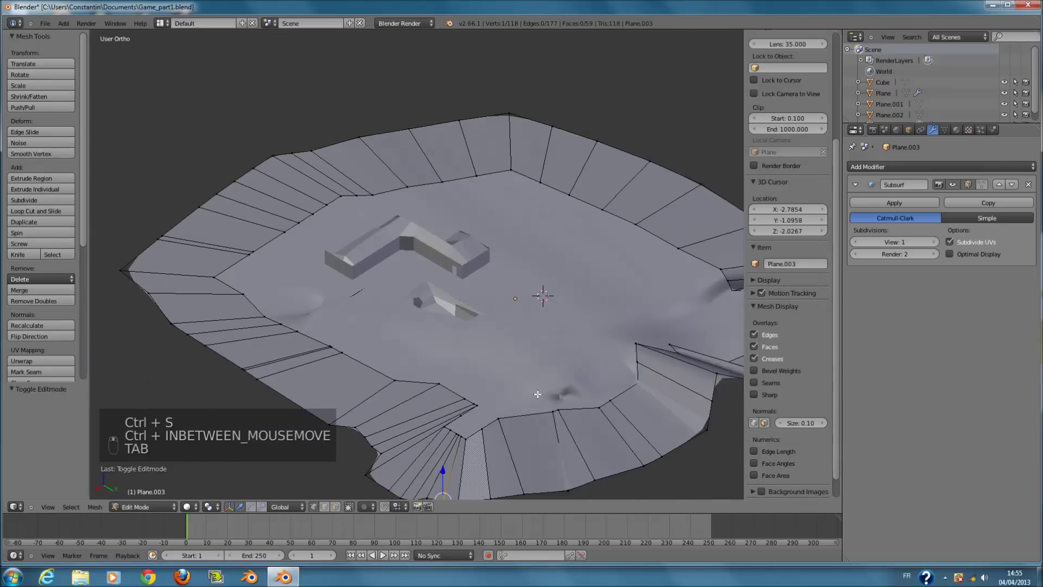
key(Tab)
scroll(554, 397, up, 1)
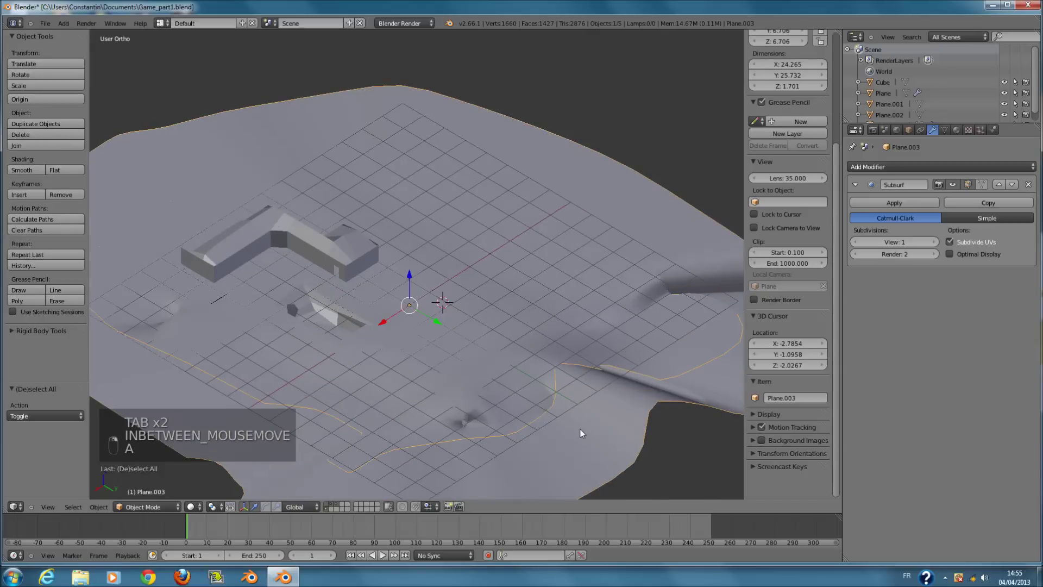
Examine the border mesh from the front, side and oblique angles, alternating between wireframe and solid display.
key(a)
key(Tab)
key(KP_1)
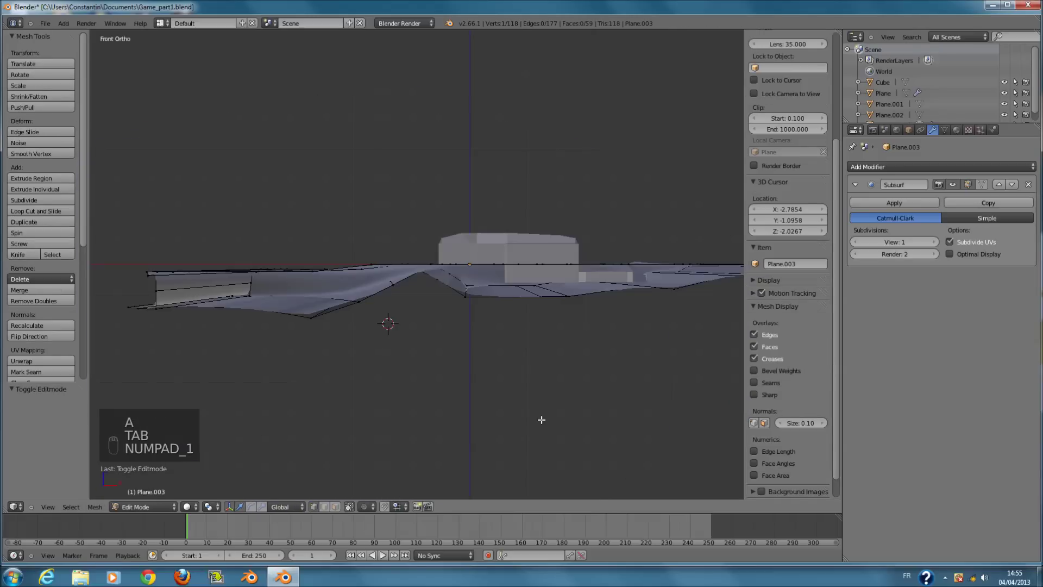
key(KP_3)
key(z)
mouse_move(390, 378)
middle_down()
mouse_move(413, 353)
mouse_move(367, 366)
mouse_move(451, 356)
mouse_move(329, 360)
middle_up()
key(z)
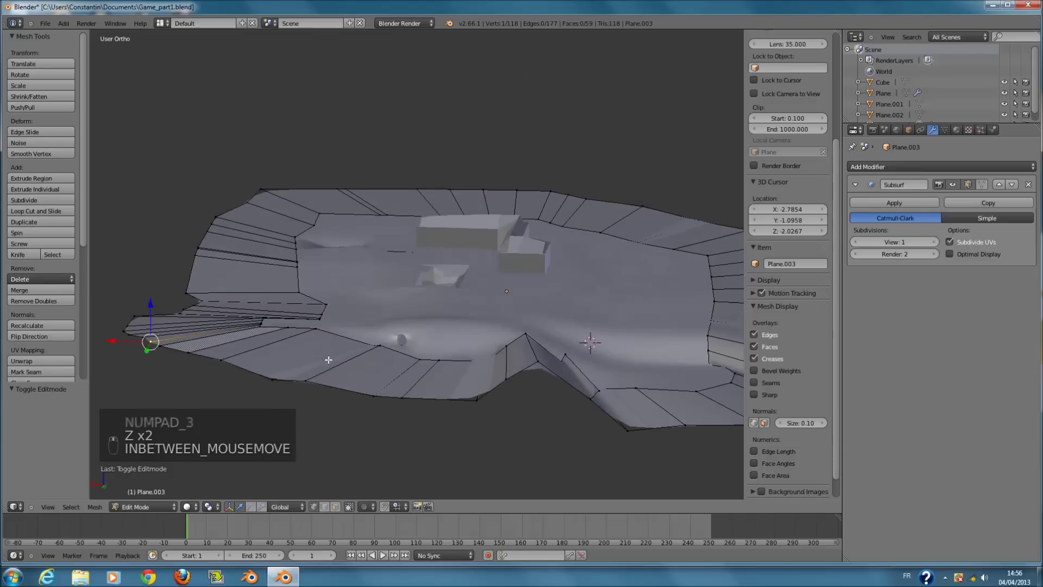
mouse_move(531, 374)
middle_down()
mouse_move(354, 357)
mouse_move(505, 366)
mouse_move(567, 399)
middle_up()
key(z)
key(z)
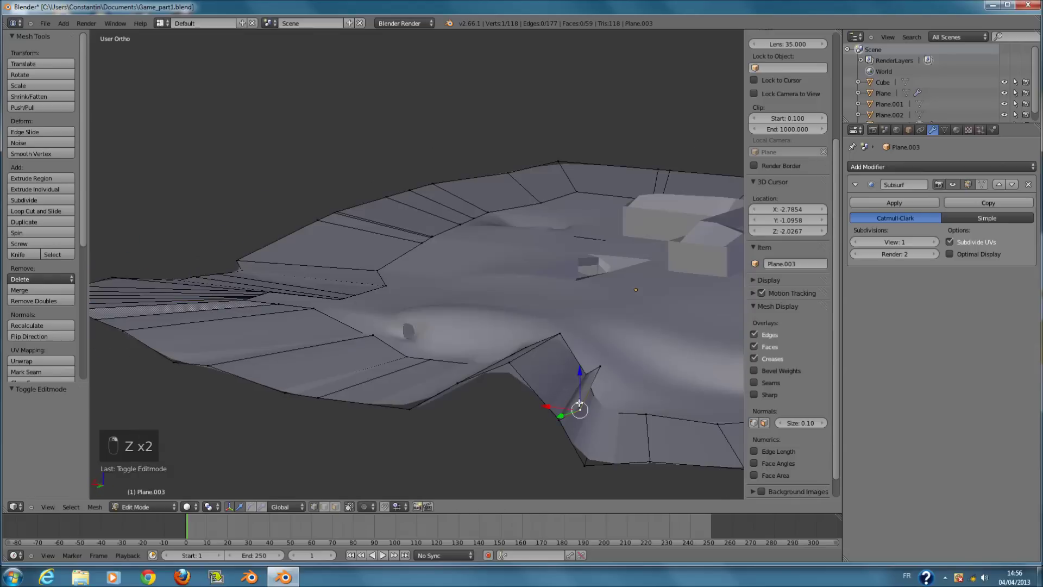
key(l)
middle_drag(579, 403, 540, 385)
key(KP_7)
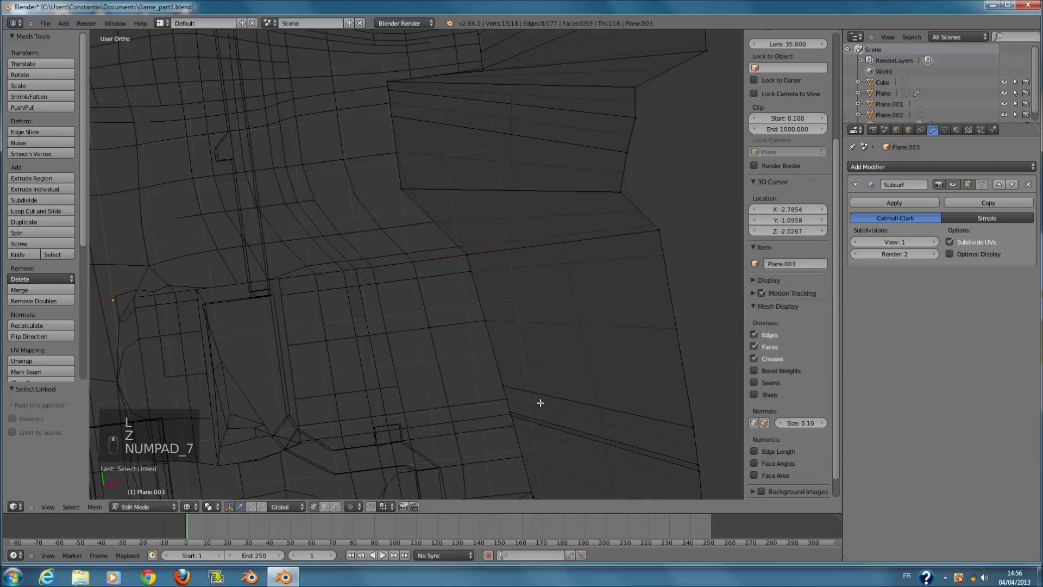
Delete the stray face on the border in face selection mode and return to vertex selection.
key(KP_Decimal)
mouse_move(540, 400)
middle_down()
mouse_move(507, 356)
mouse_move(512, 279)
mouse_move(554, 403)
mouse_move(429, 465)
middle_up()
key(z)
click(335, 507)
key(z)
right_click(533, 323)
key(x)
click(532, 325)
mouse_move(532, 325)
middle_down()
mouse_move(557, 343)
mouse_move(614, 337)
mouse_move(354, 459)
middle_up()
key(z)
click(313, 507)
In top wireframe view, move the border's outline vertex at the northern notch outward.
shift+middle_drag(433, 286, 434, 406)
scroll(450, 313, down, 4)
scroll(479, 315, up, 1)
key(KP_7)
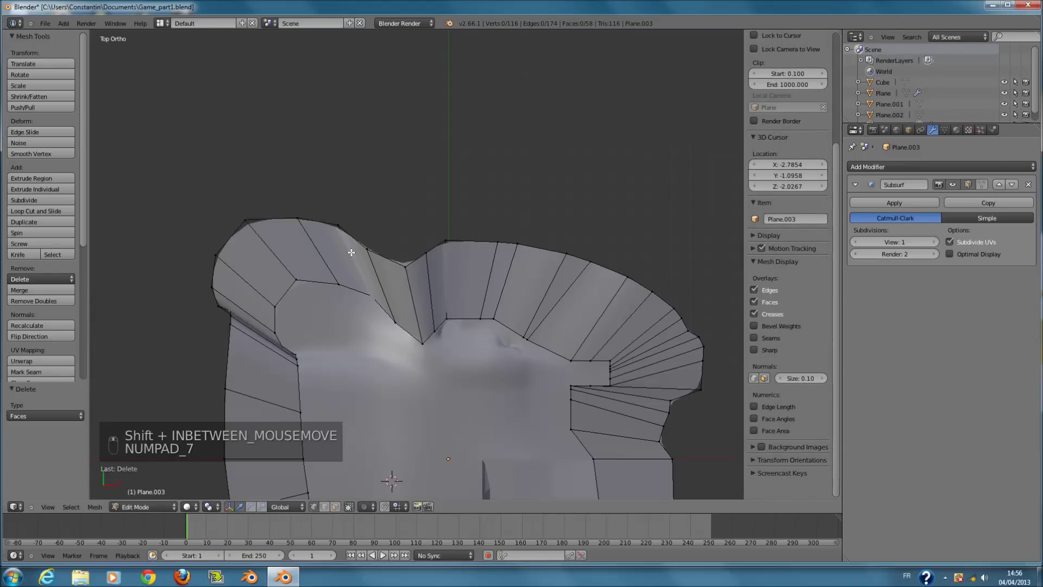
key(z)
key(z)
key(z)
key(a)
key(a)
key(a)
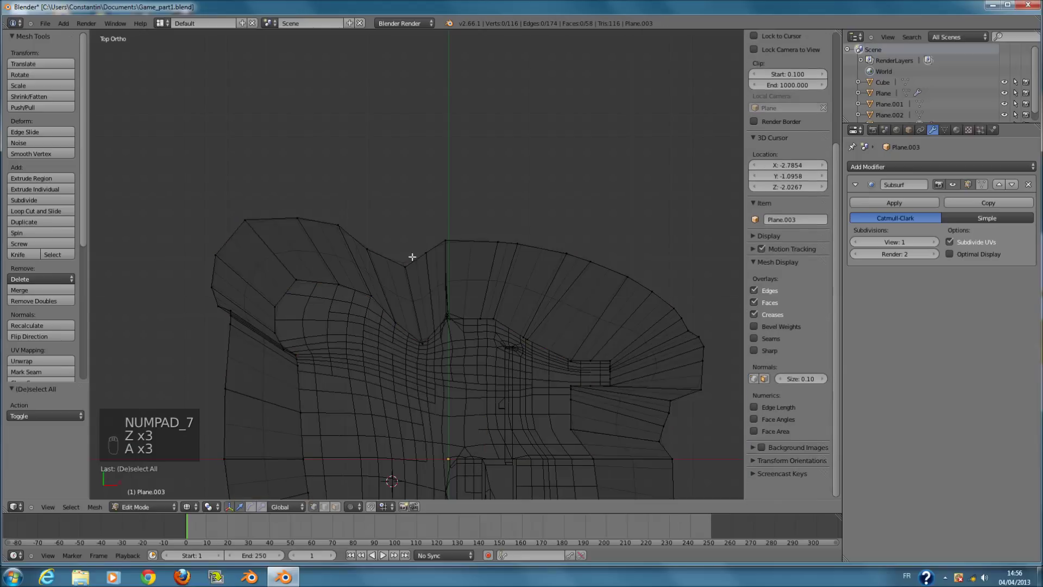
key(c)
click(406, 265)
scroll(407, 266, up, 4)
scroll(419, 285, down, 1)
key(g)
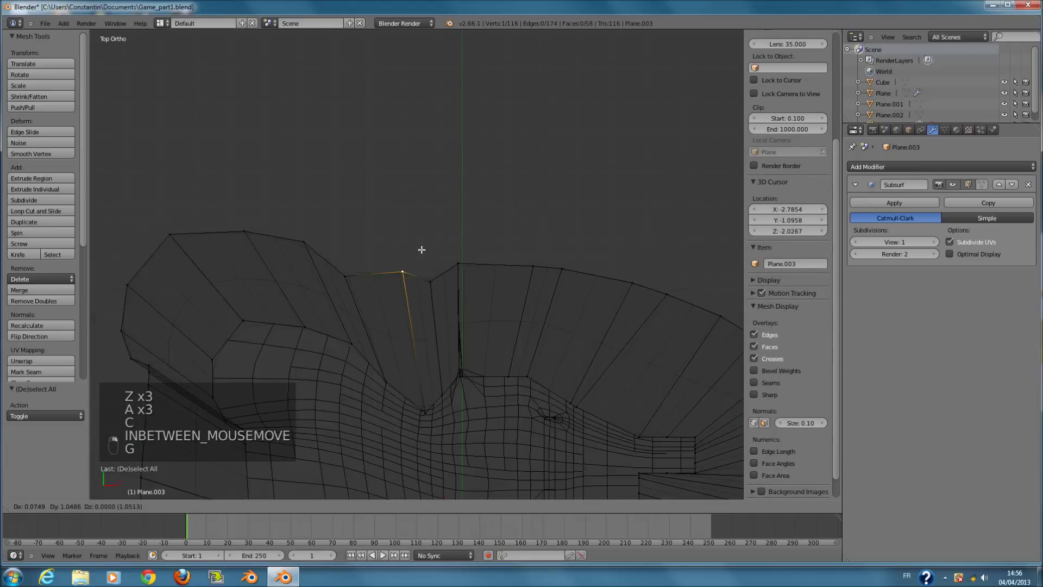
click(417, 233)
Move the outline vertices neighbouring the northern notch outward one by one to fill the dent.
right_click(463, 266)
key(g)
click(503, 204)
key(g)
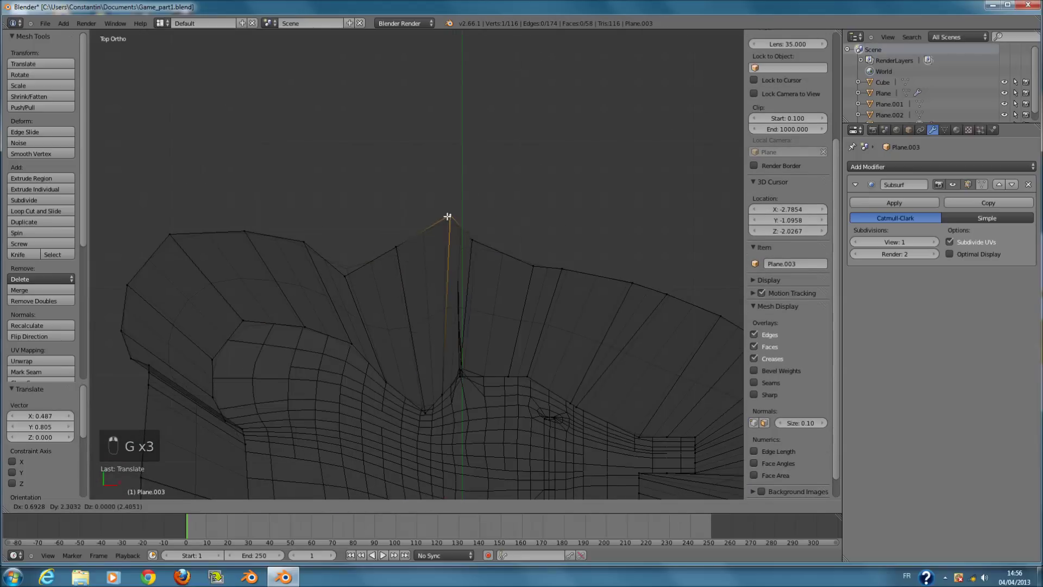
key(g)
click(383, 233)
key(g)
click(336, 225)
key(g)
click(296, 227)
key(g)
click(477, 233)
scroll(549, 256, down, 4)
scroll(566, 287, up, 4)
scroll(266, 264, down, 3)
key(c)
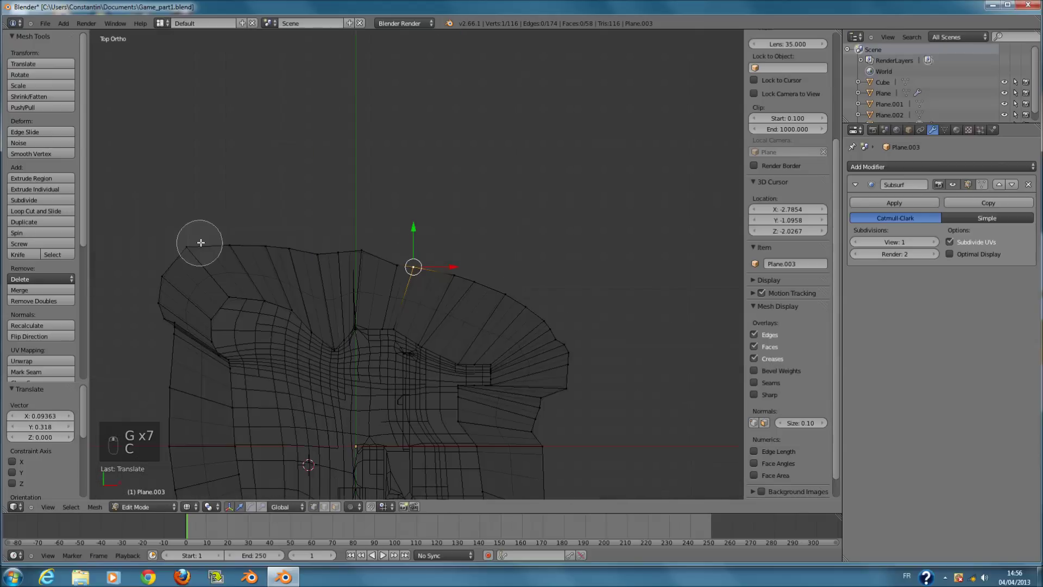
mouse_move(207, 241)
mouse_down()
mouse_move(395, 244)
mouse_move(519, 283)
mouse_up()
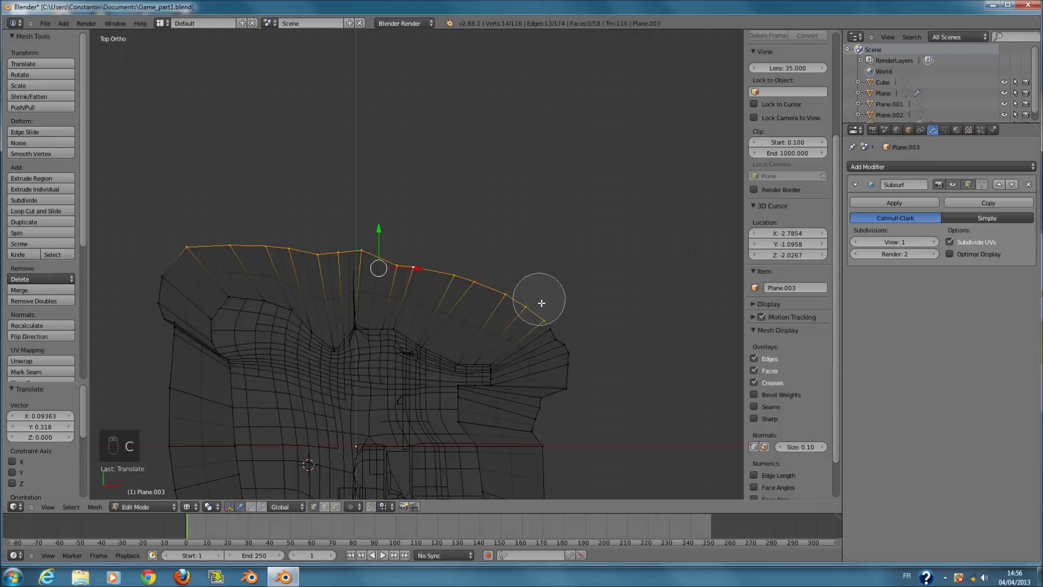
key(a)
Try a loop cut around the border near its inner edge, scale the loop by 1.059, and undo both.
key(ctrl+f)
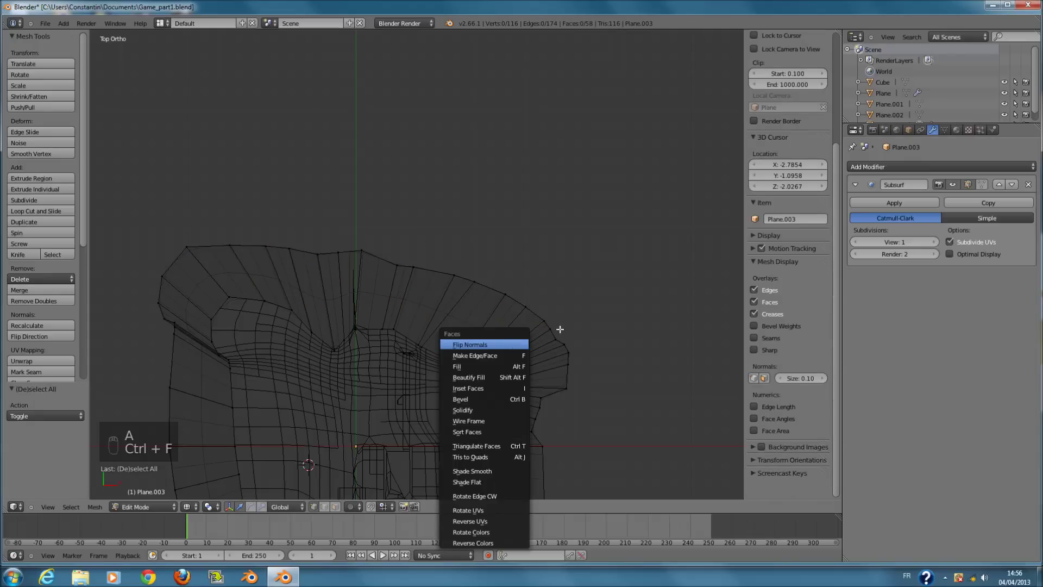
key(ctrl+r)
click(521, 337)
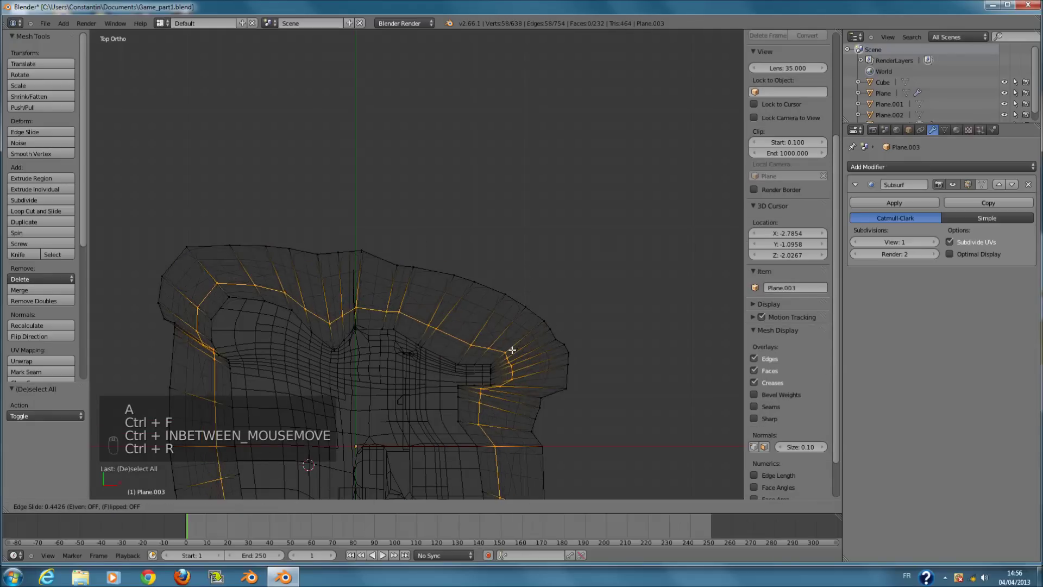
click(504, 358)
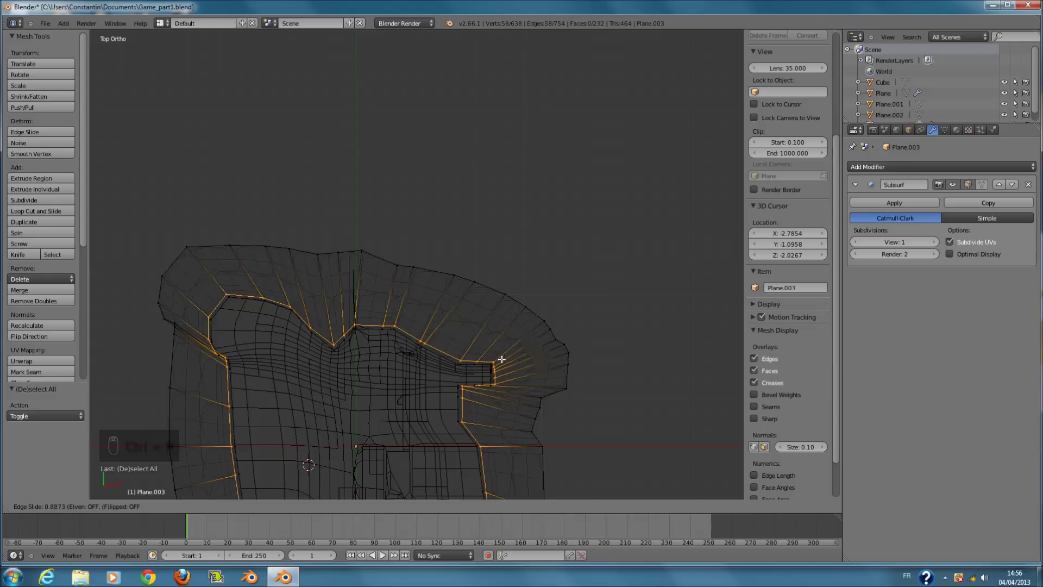
key(s)
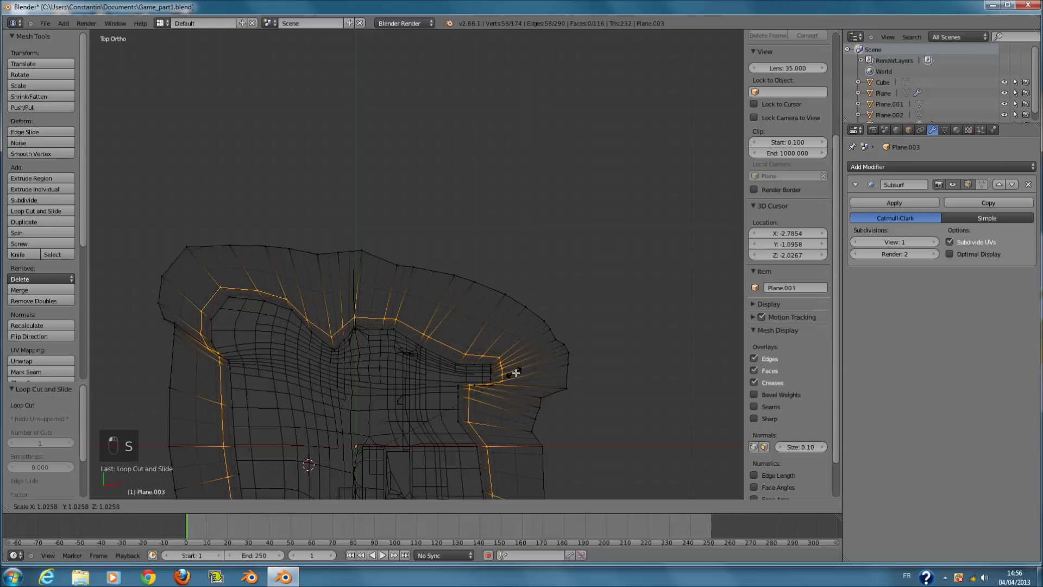
key(z)
key(z)
click(520, 375)
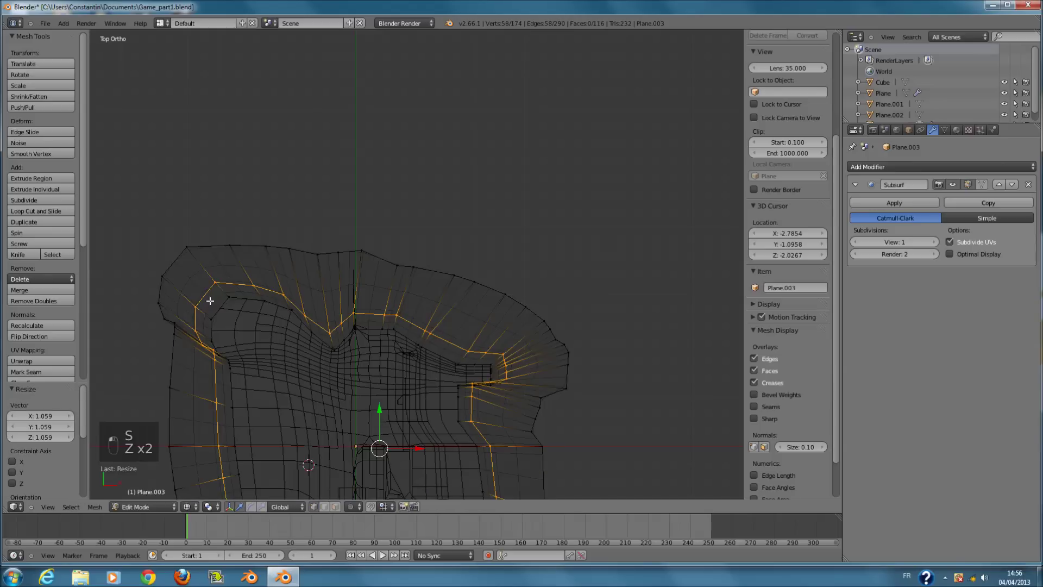
scroll(210, 300, up, 6)
scroll(293, 307, up, 4)
key(ctrl+z)
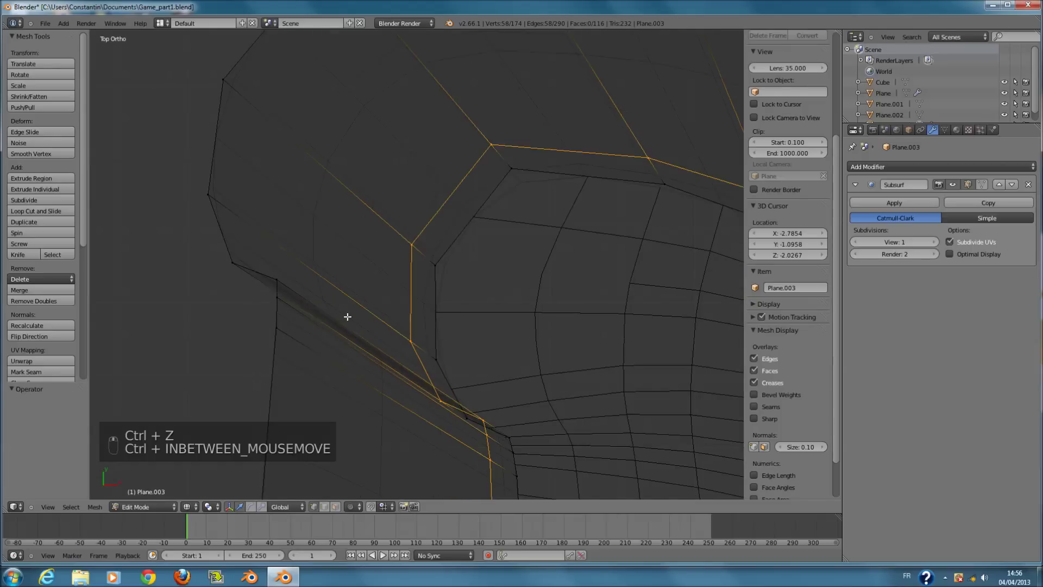
key(ctrl+z)
Move the three closely spaced outline vertices at the northwestern fold about -0.67 along X and -1.25 along Y.
key(a)
key(a)
key(a)
key(c)
key(c)
drag(277, 286, 273, 351)
right_click(272, 351)
key(g)
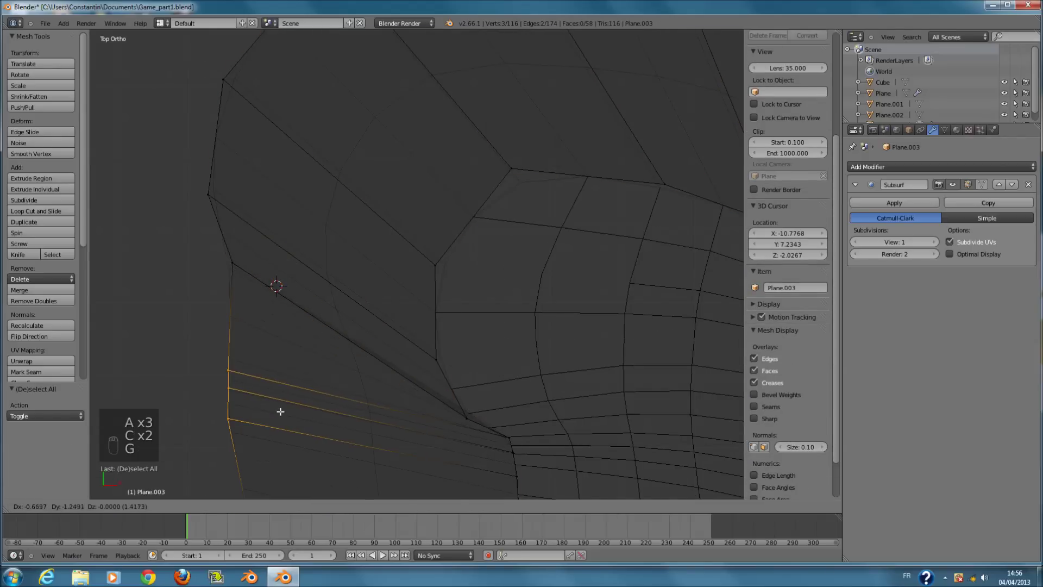
click(280, 412)
Move the outline vertex just north of those three down and outward to open the northwestern fold.
right_drag(473, 426, 466, 407)
key(Escape)
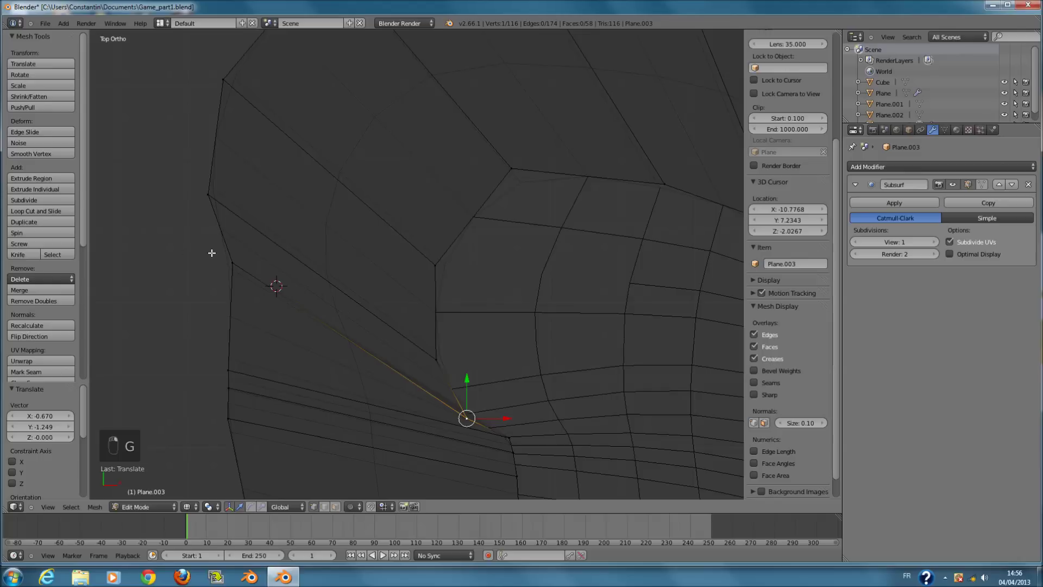
key(g)
click(183, 288)
key(a)
scroll(303, 409, down, 3)
shift+middle_drag(303, 408, 303, 315)
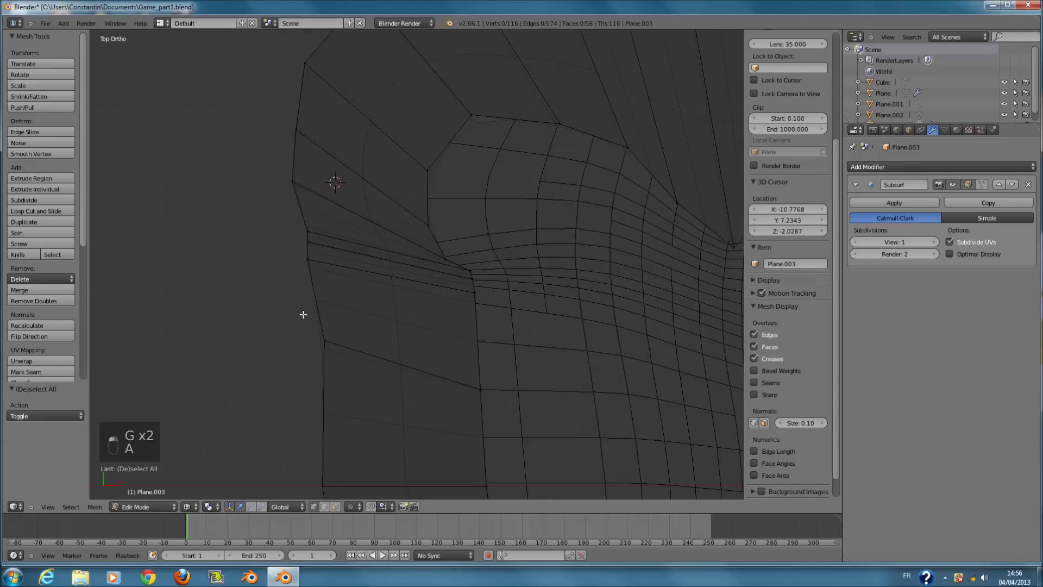
Spread the three western outline vertices apart along Y and move them about -0.16 in X and -0.79 in Y.
key(c)
drag(291, 226, 304, 250)
right_click(304, 250)
key(s)
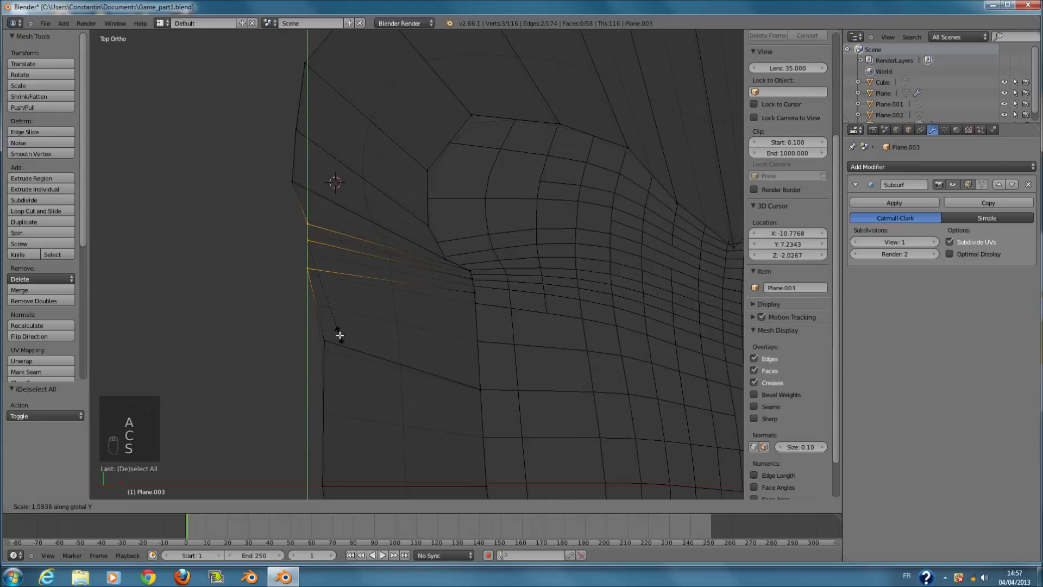
click(350, 379)
key(g)
click(424, 306)
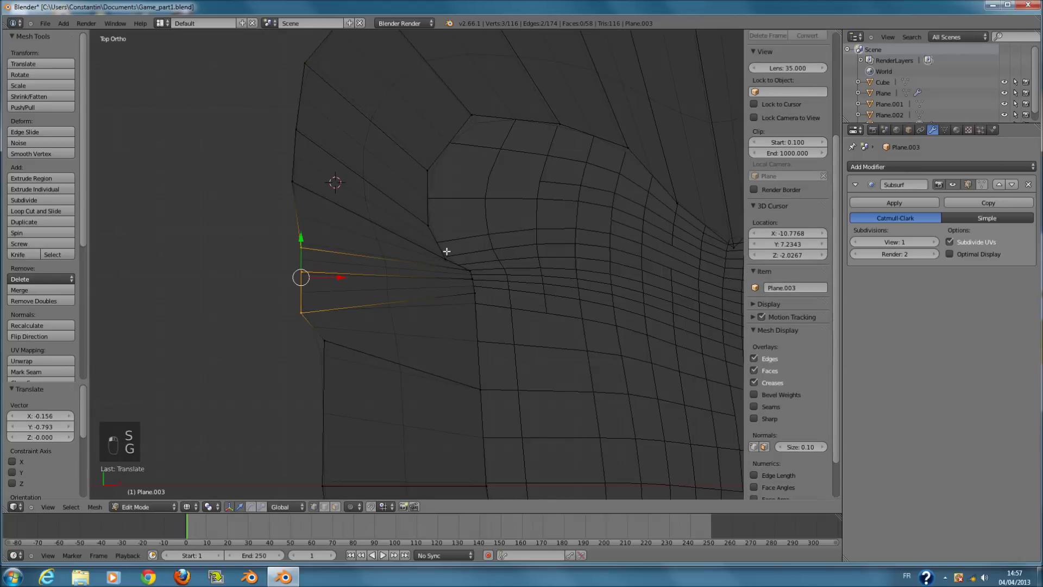
right_click(446, 251)
key(g)
right_click(409, 335)
Try a loop cut around the border in solid display and undo it.
scroll(409, 335, down, 6)
key(z)
shift+middle_drag(371, 170, 373, 252)
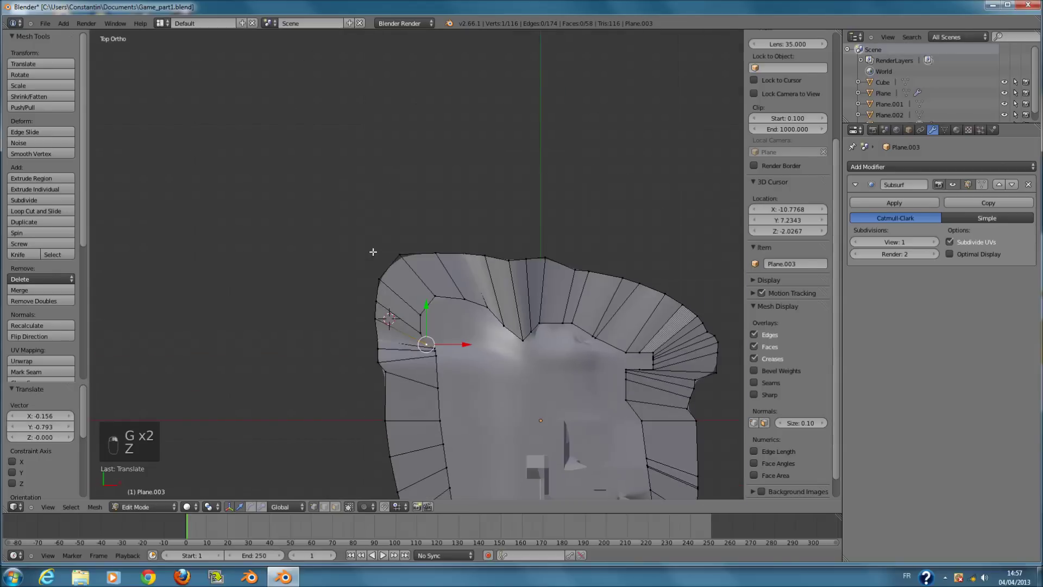
scroll(415, 263, up, 4)
key(a)
key(ctrl+r)
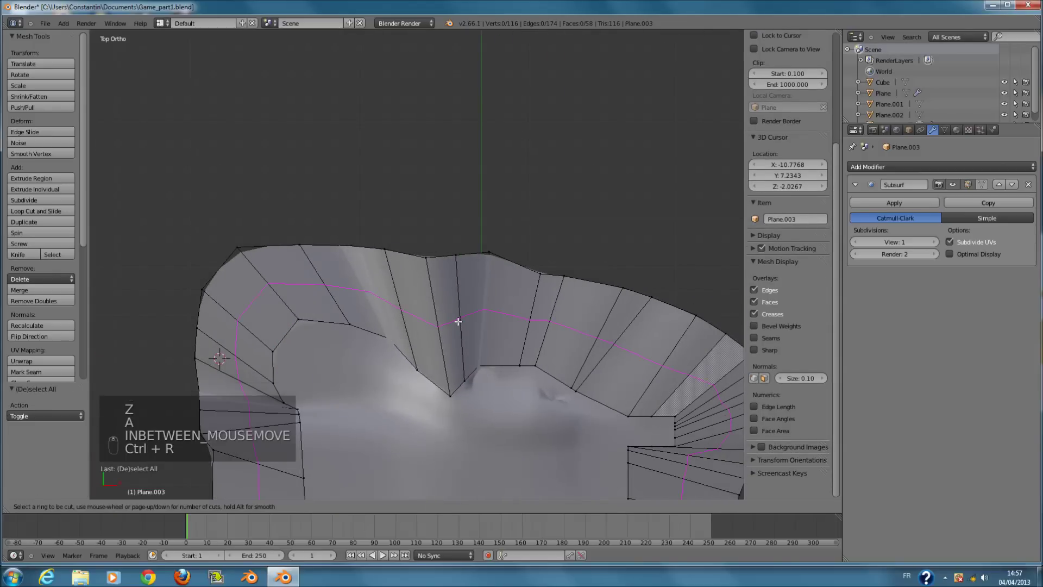
click(457, 321)
key(ctrl+z)
Select the border's northern outline vertices and try moving them outward about 1.96 units along Y.
key(c)
mouse_move(205, 282)
mouse_down()
mouse_move(251, 251)
mouse_move(458, 244)
mouse_move(663, 298)
mouse_move(725, 353)
mouse_up()
shift+middle_drag(730, 353, 626, 353)
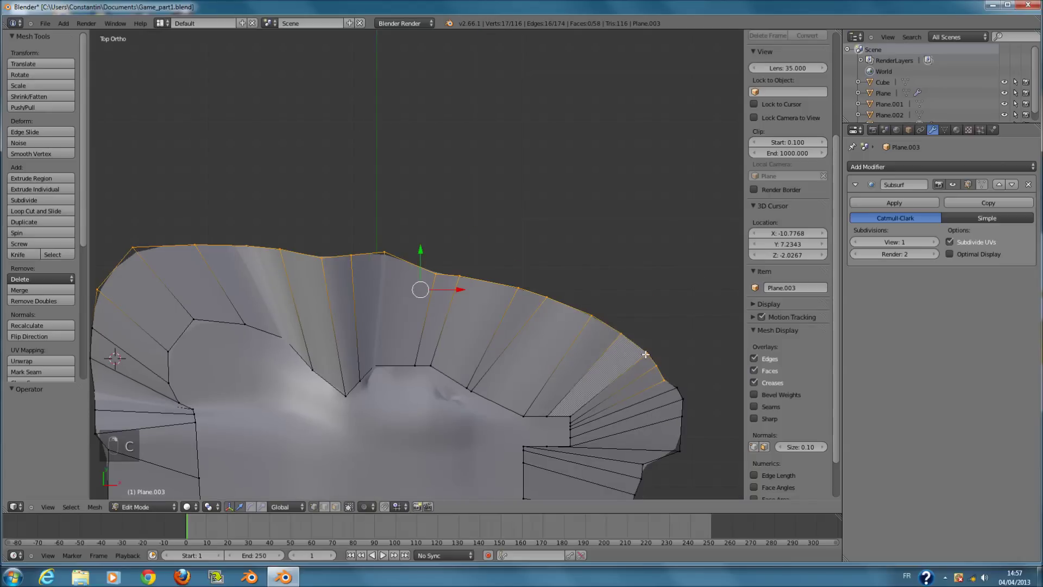
middle_drag(576, 334, 438, 241)
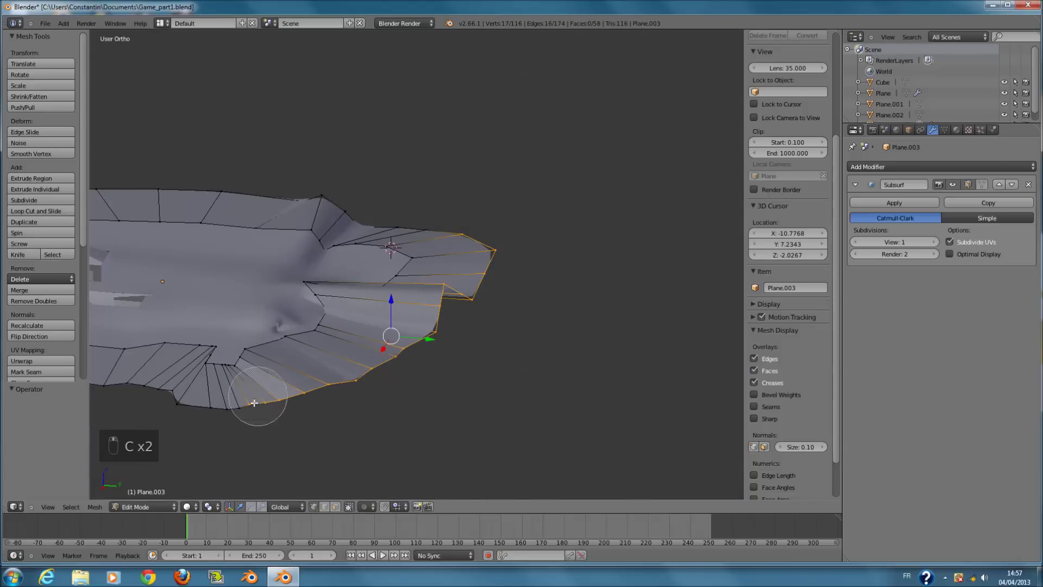
drag(410, 293, 434, 332)
middle_drag(390, 328, 351, 346)
drag(439, 364, 460, 374)
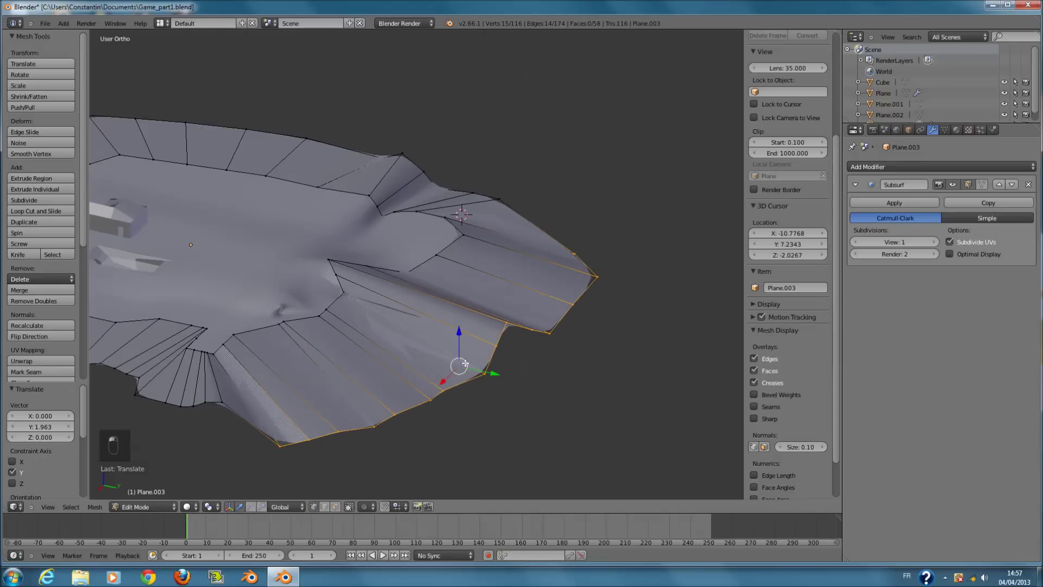
middle_drag(459, 375, 485, 333)
Try lowering the northern outline vertices about 2.52 units along Z, and undo this together with the outward move.
drag(446, 341, 413, 403)
middle_drag(408, 404, 232, 373)
mouse_move(447, 386)
middle_down()
mouse_move(478, 461)
mouse_move(459, 395)
middle_up()
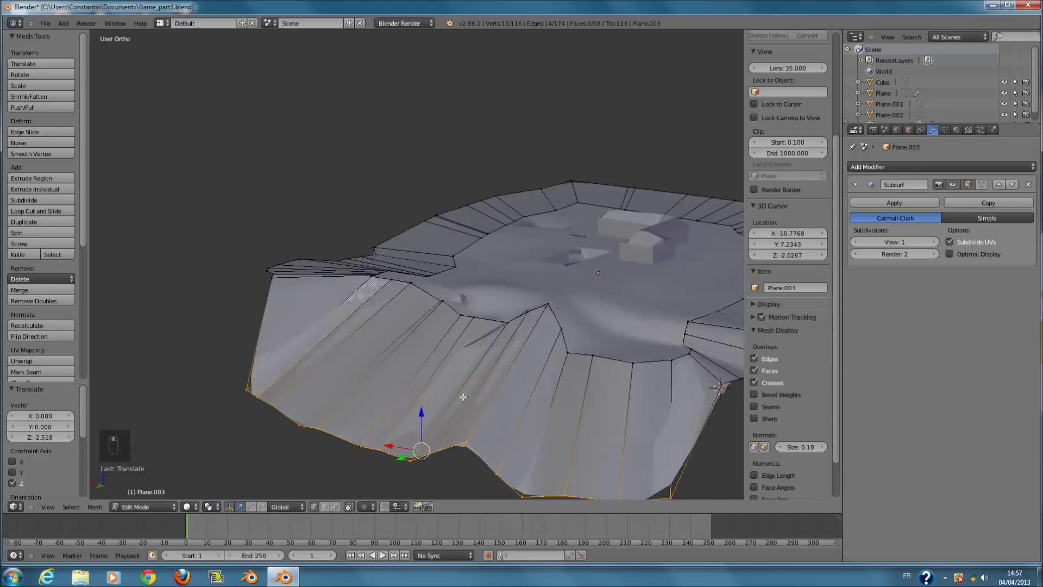
key(z)
scroll(523, 332, up, 4)
middle_drag(523, 332, 536, 369)
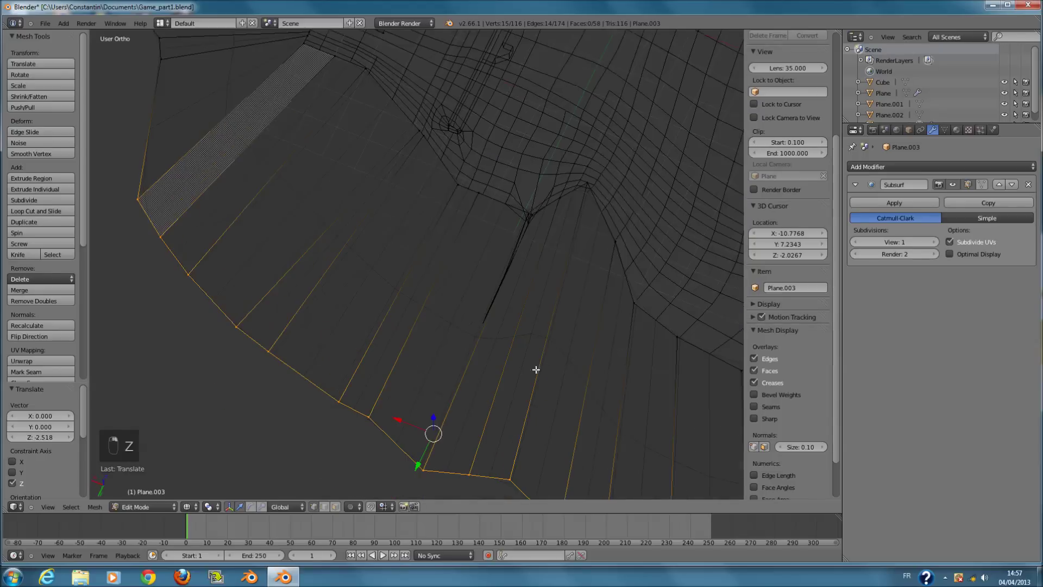
key(ctrl+z)
key(ctrl+z)
Switch editing from the border to the main terrain object and delete the overlapping face at its northern notch in face selection mode.
ctrl+scroll(530, 333, up, 1)
scroll(530, 334, up, 3)
key(z)
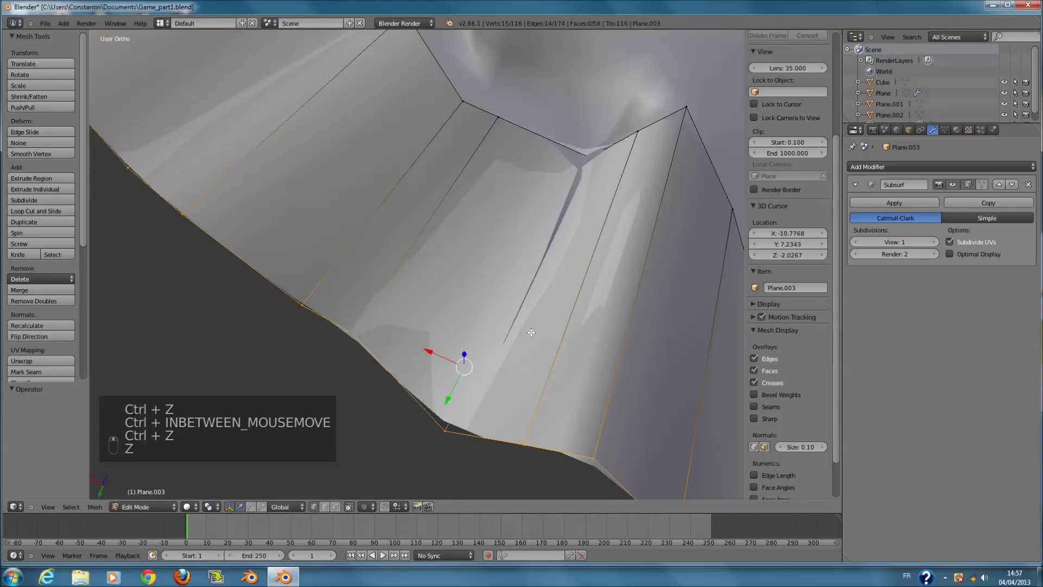
click(337, 506)
key(z)
shift+middle_drag(570, 207, 445, 338)
key(Tab)
right_click(478, 271)
key(Tab)
key(x)
click(465, 336)
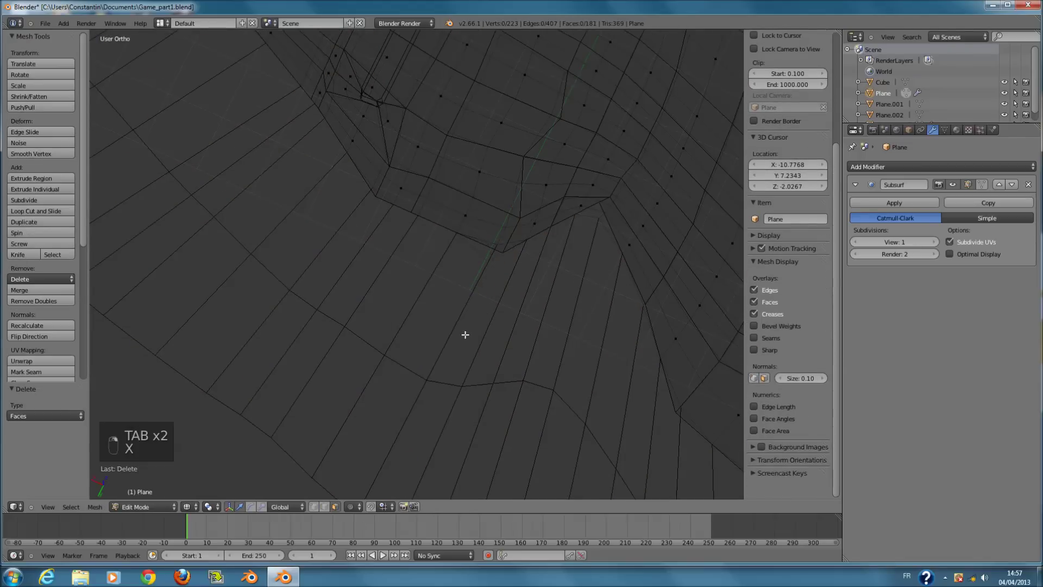
Return to Object Mode in wireframe display and save Game_part1.blend.
key(z)
key(Tab)
middle_drag(495, 322, 549, 305)
scroll(550, 305, down, 3)
key(z)
key(ctrl+s)
scroll(452, 299, down, 2)
scroll(452, 301, down, 1)
shift+middle_drag(451, 300, 452, 354)
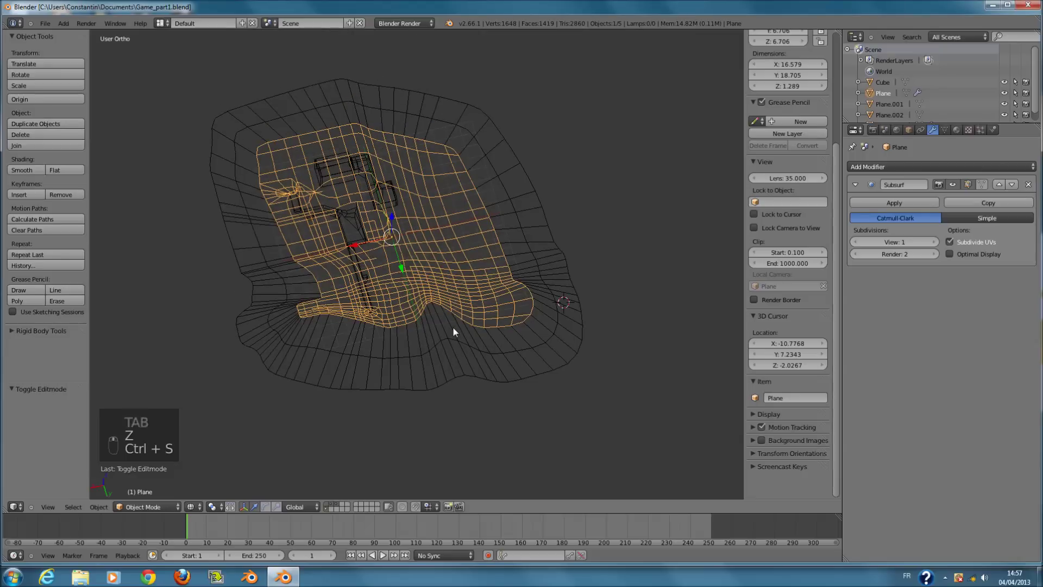
Save Game_part1.blend and open the surrounding border object in Edit Mode.
key(ctrl+s)
click(455, 330)
right_click(456, 355)
key(Tab)
Clear the selection and circle-select the vertices along the border's northern outer outline.
scroll(455, 353, up, 4)
scroll(443, 360, down, 2)
key(a)
key(a)
key(a)
key(a)
click(314, 506)
key(c)
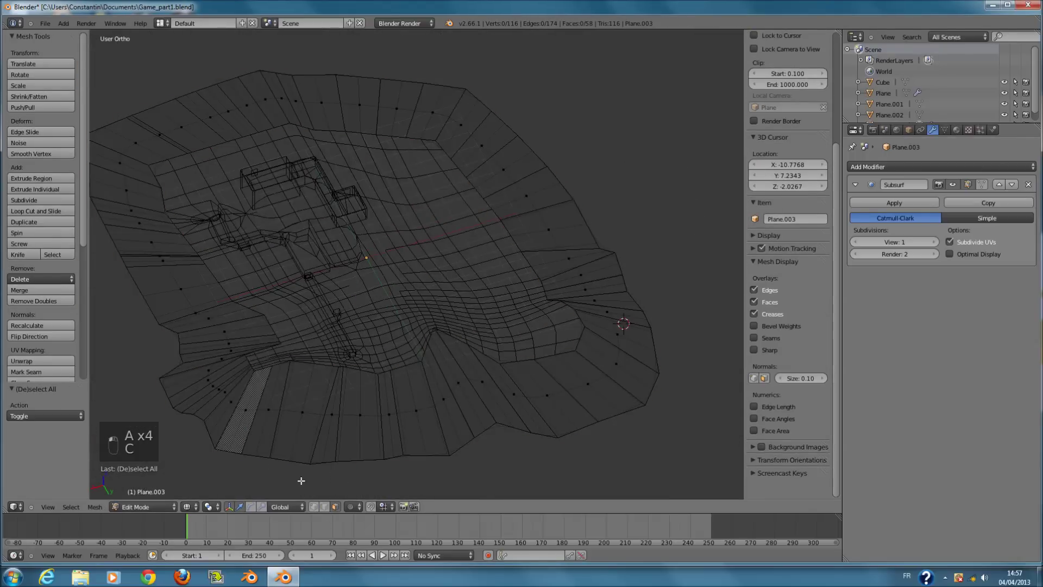
mouse_move(289, 473)
mouse_down()
mouse_move(210, 443)
mouse_move(282, 455)
mouse_move(565, 446)
mouse_move(655, 401)
mouse_up()
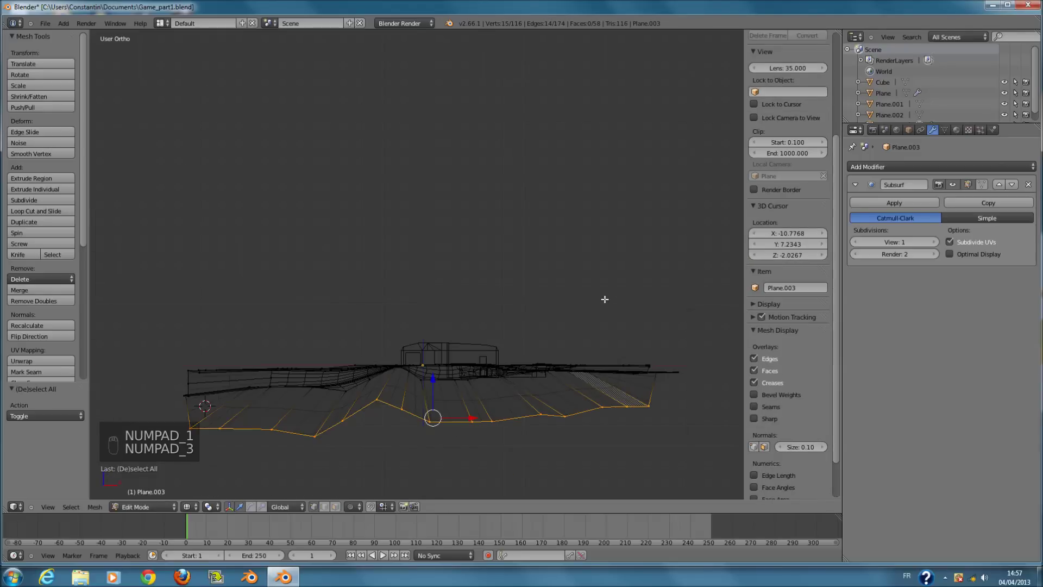
Move the northern outline vertices about -1.29 units along Y and -1.91 along Z, then pull them about 1.25 units outward.
key(g)
click(547, 473)
key(z)
mouse_move(575, 386)
middle_down()
mouse_move(473, 420)
mouse_move(536, 365)
mouse_move(538, 422)
mouse_move(557, 428)
mouse_move(505, 412)
mouse_move(529, 445)
middle_up()
drag(511, 429, 518, 431)
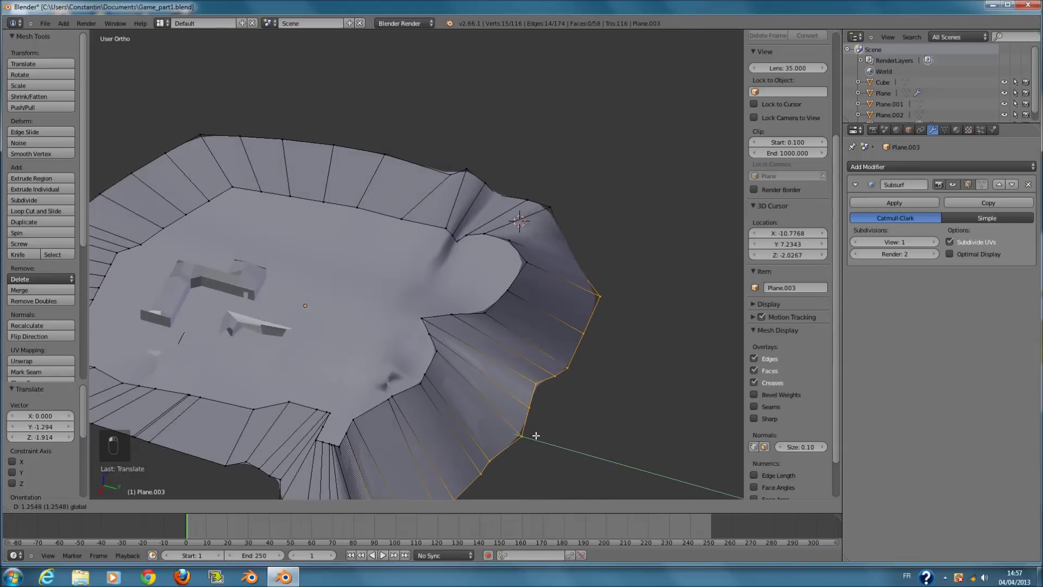
click(533, 434)
Return to Object Mode and save Game_part1.blend.
middle_drag(532, 435, 365, 379)
key(Tab)
key(ctrl+s)
click(426, 409)
Add one loop cut around the whole border ring, between its inner and outer outlines.
key(Tab)
key(a)
key(a)
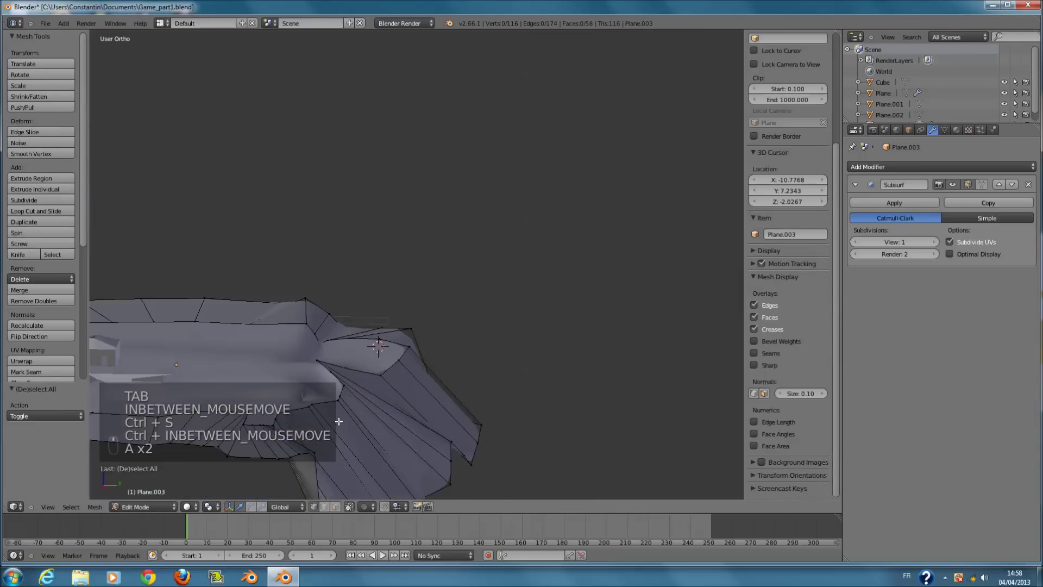
ctrl+scroll(393, 418, down, 3)
scroll(449, 414, up, 1)
key(a)
key(a)
key(a)
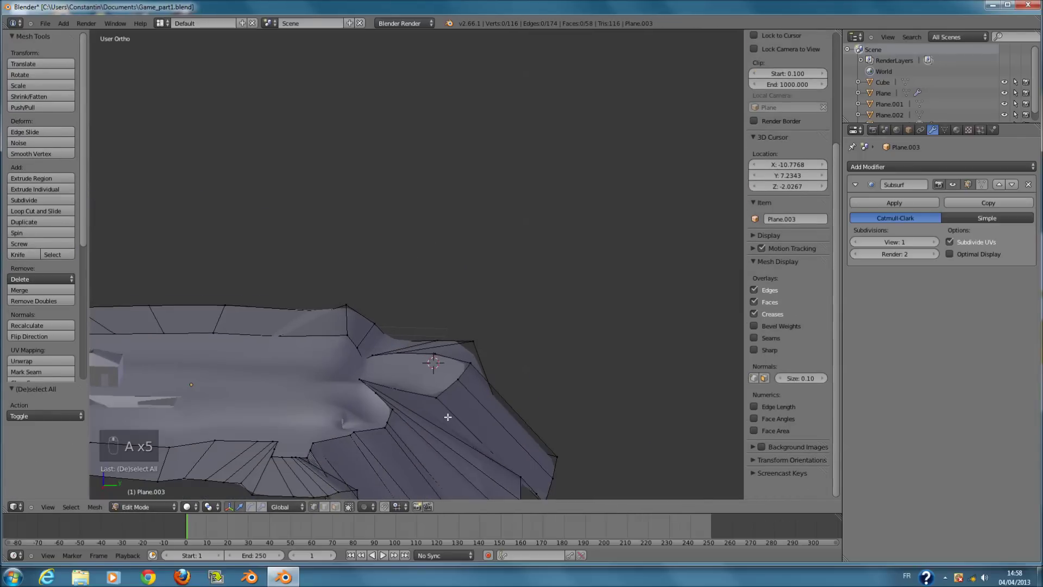
key(ctrl+r)
click(441, 417)
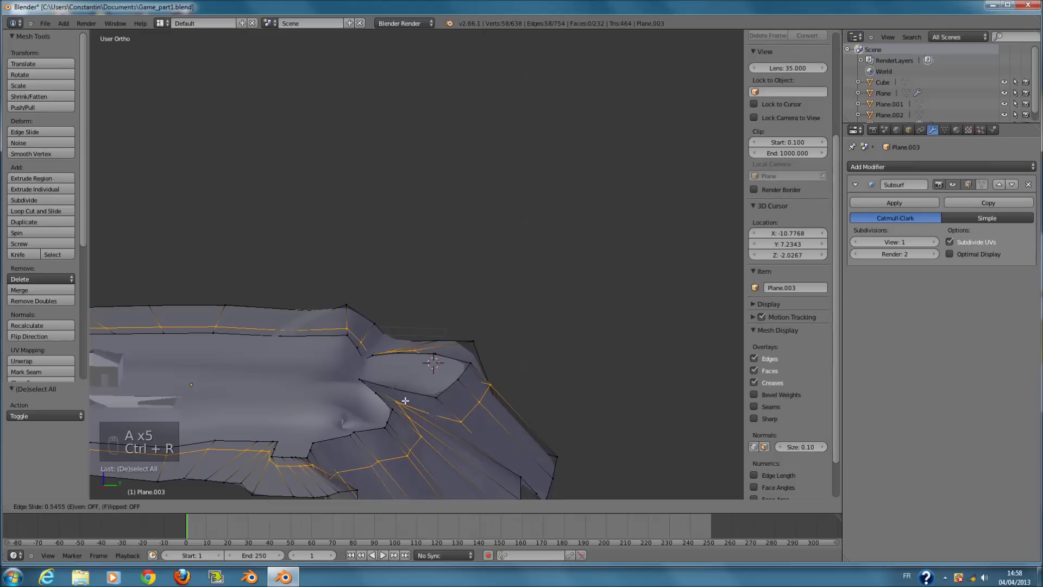
click(416, 410)
Circle-select the new loop's vertices on the northern slope and shift them slightly with the transform manipulator.
middle_drag(416, 411, 378, 440)
key(a)
key(c)
drag(335, 461, 468, 420)
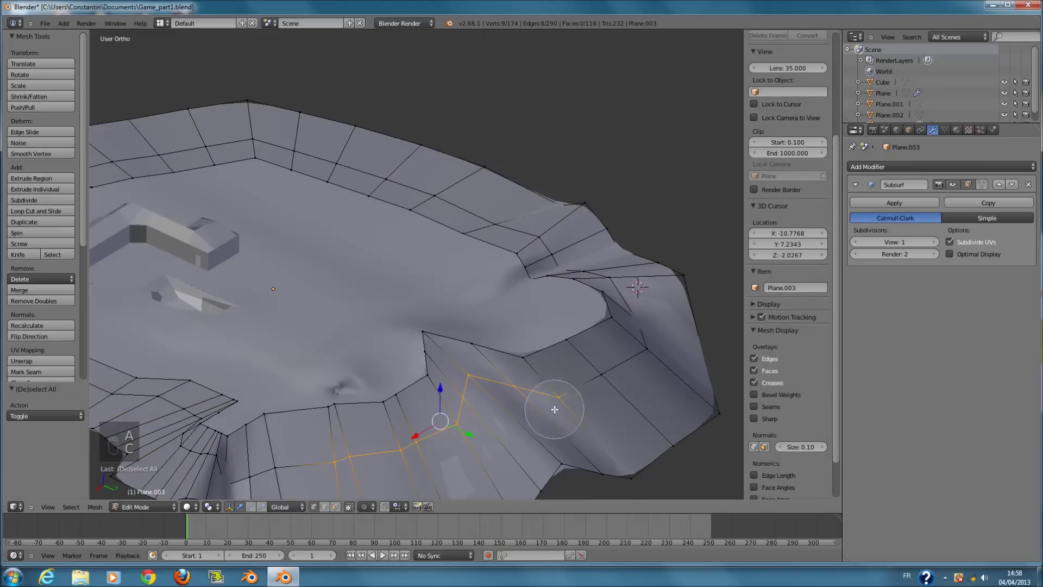
right_click(554, 409)
middle_drag(554, 409, 557, 419)
drag(454, 412, 442, 410)
middle_drag(442, 410, 358, 397)
Leave Edit Mode on the border and save Game_part1.blend.
key(Tab)
key(ctrl+s)
click(588, 434)
scroll(588, 434, down, 3)
middle_drag(588, 433, 538, 421)
key(ctrl+s)
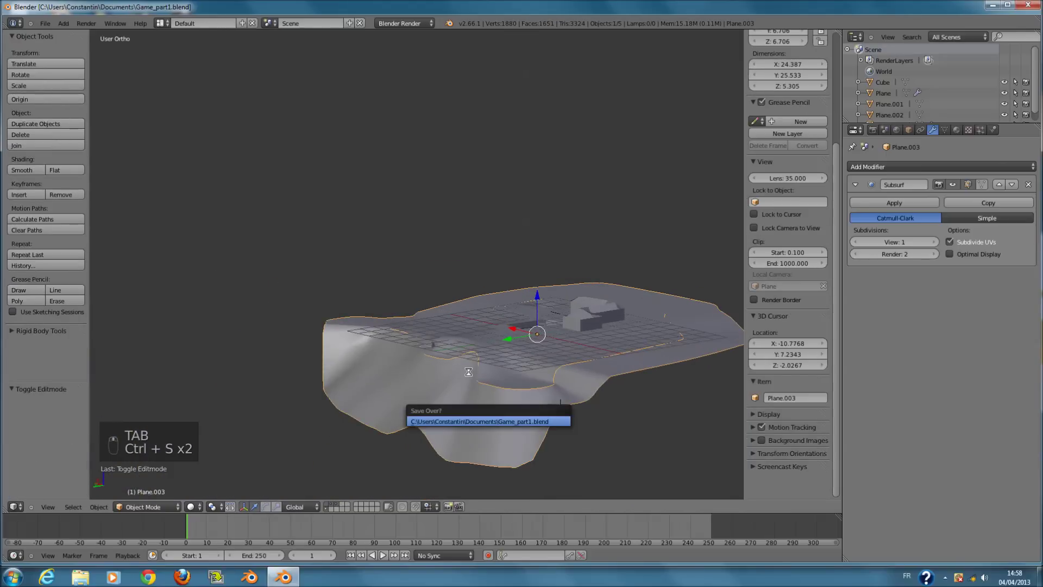
Edit the border in wireframe display and circle-select its northern outer outline vertices from the top view.
key(Tab)
shift+right_click(422, 450)
key(KP_3)
key(z)
key(a)
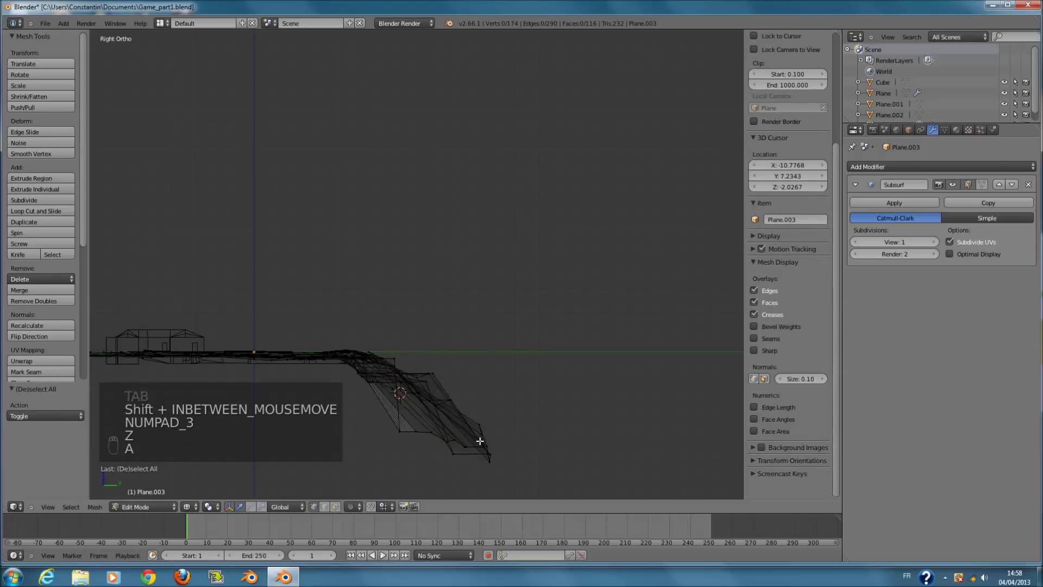
key(KP_7)
key(c)
mouse_move(271, 220)
mouse_down()
mouse_move(275, 230)
mouse_move(419, 221)
mouse_move(525, 259)
mouse_up()
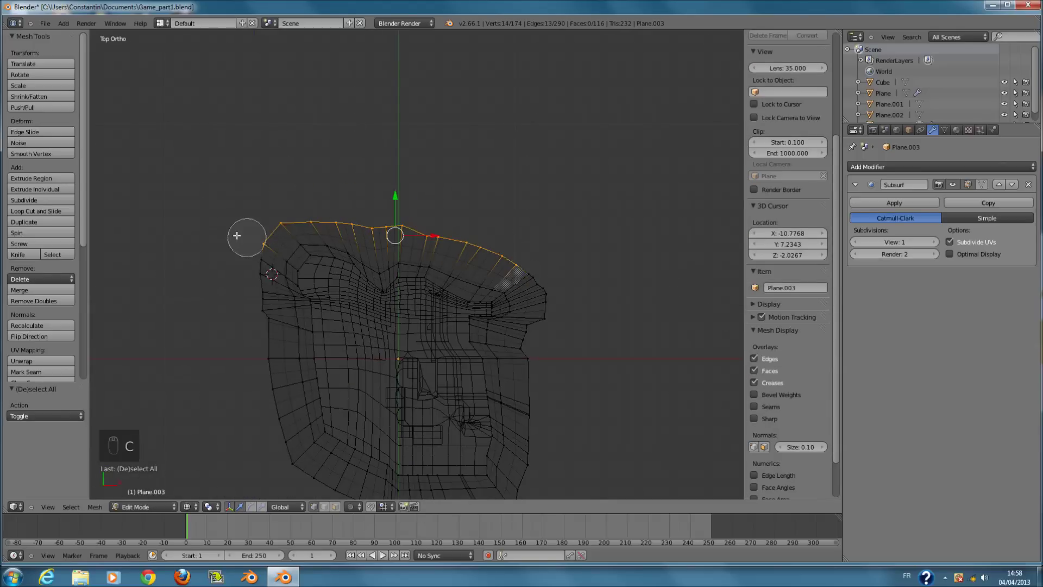
Flatten the northern outline vertices into a straight edge and shift them about -0.4 units along Y in solid display.
key(r)
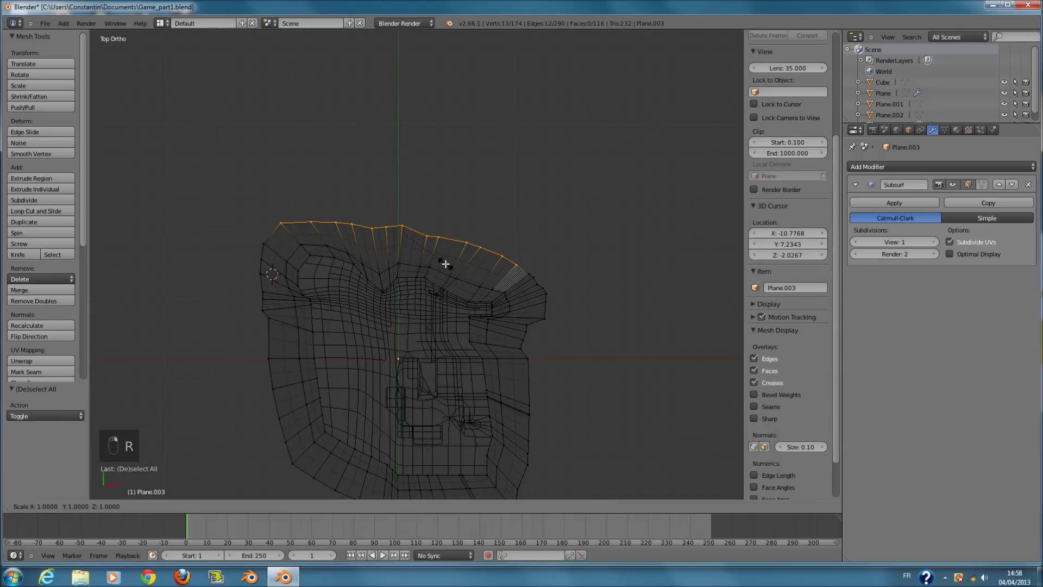
click(445, 264)
key(KP_3)
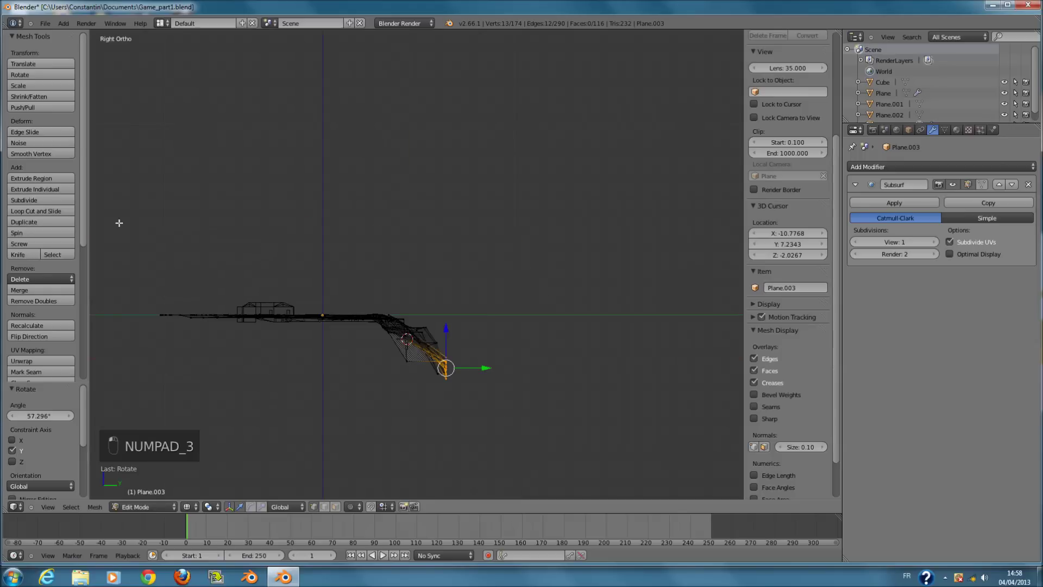
key(z)
mouse_move(360, 345)
middle_down()
mouse_move(369, 383)
mouse_move(522, 417)
mouse_move(365, 384)
mouse_move(332, 395)
mouse_move(386, 416)
mouse_move(523, 418)
middle_up()
right_click(419, 387)
key(z)
key(z)
drag(507, 434, 488, 431)
middle_drag(488, 430, 389, 442)
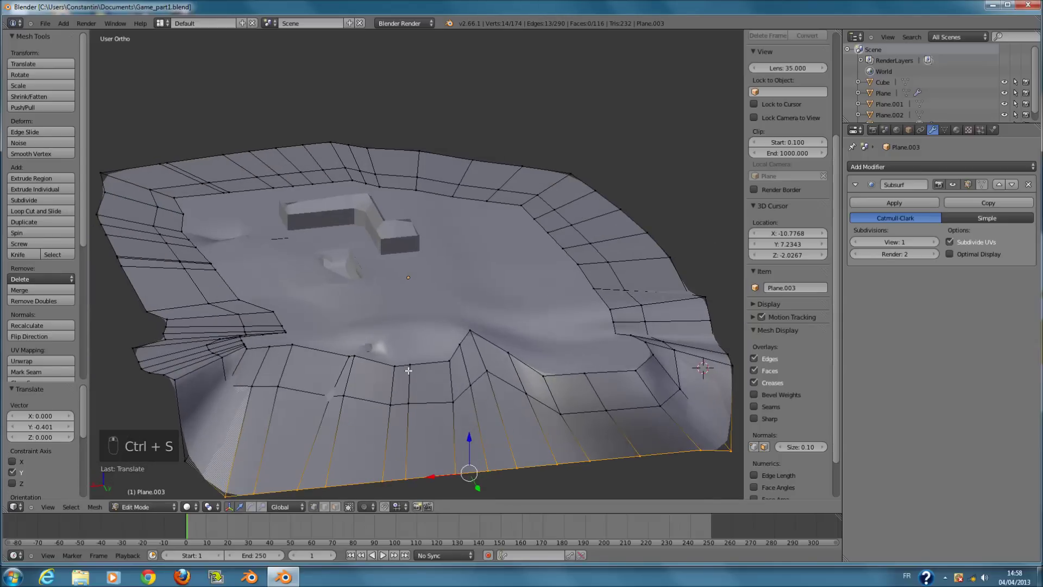
Return the border to Object Mode in solid display and save Game_part1.blend.
key(Tab)
scroll(400, 352, up, 8)
key(ctrl+s)
click(405, 352)
scroll(436, 308, up, 5)
middle_drag(435, 308, 427, 349)
key(KP_7)
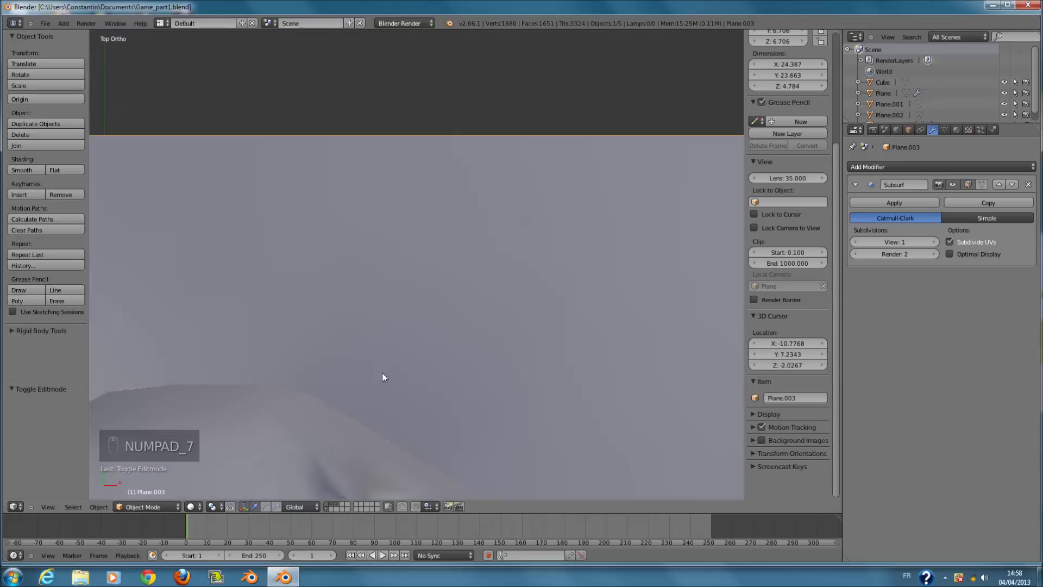
key(z)
key(z)
key(ctrl+s)
click(413, 414)
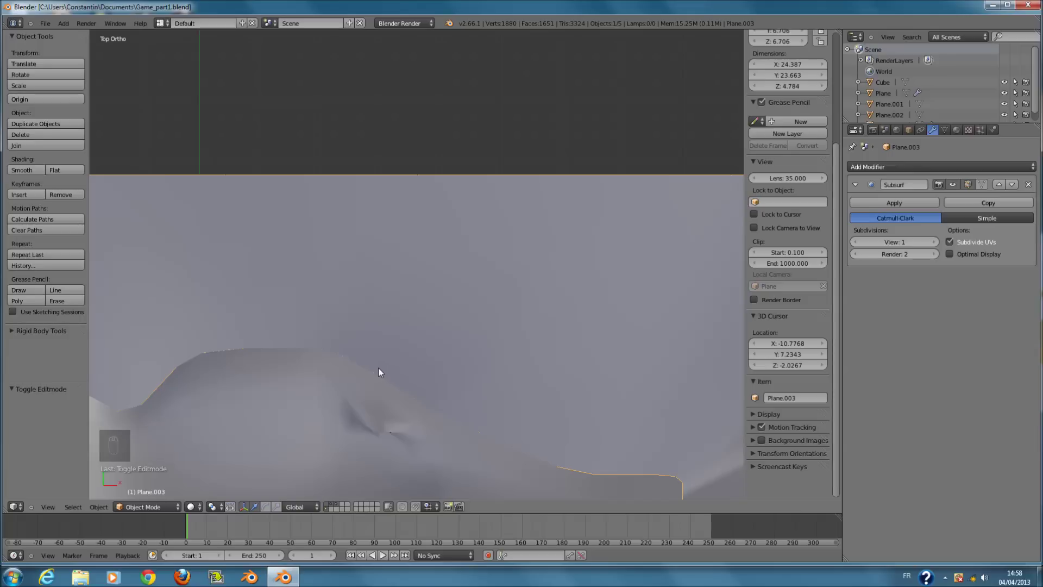
Select the main terrain object, save Game_part1.blend and open the terrain in Edit Mode.
scroll(362, 408, down, 1)
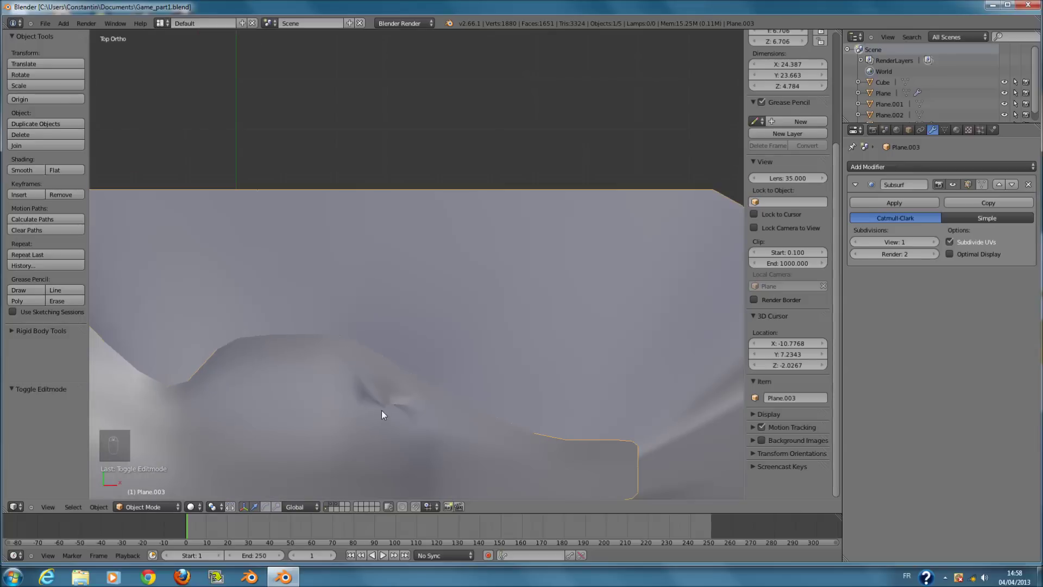
scroll(276, 383, down, 2)
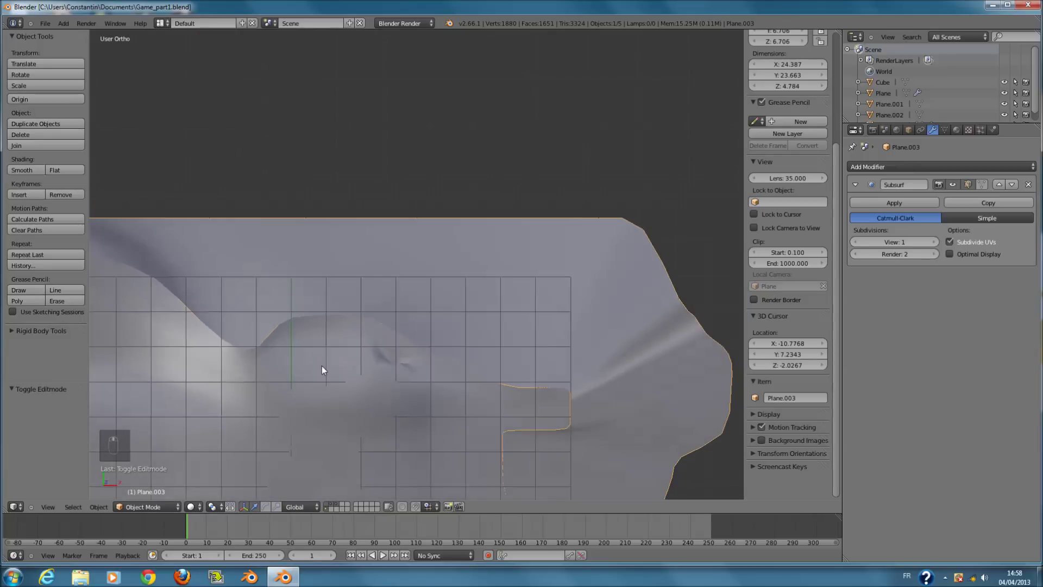
middle_drag(322, 366, 329, 305)
right_click(332, 388)
shift+scroll(337, 380, down, 5)
ctrl+scroll(341, 374, down, 4)
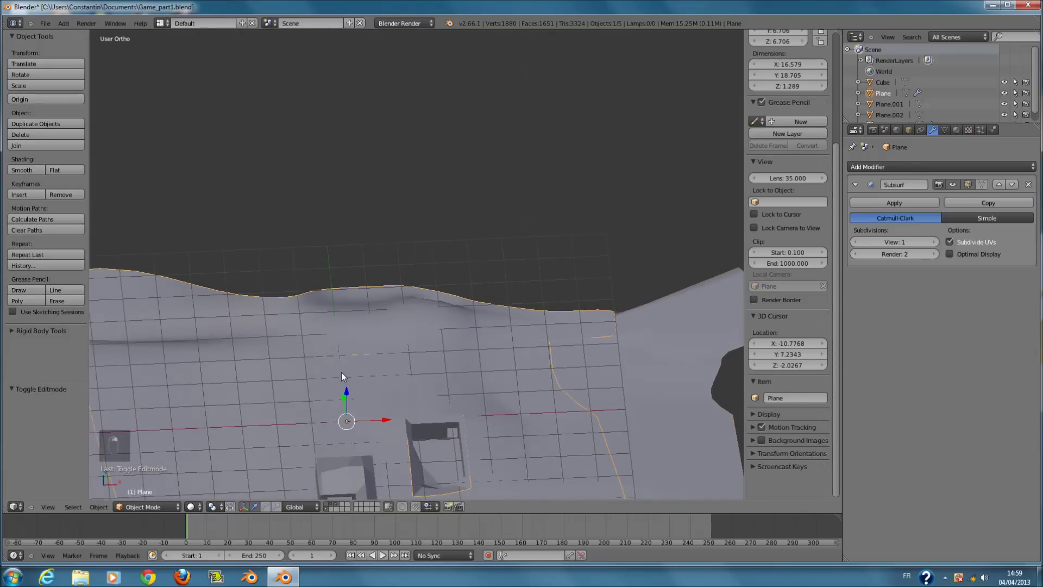
key(ctrl+s)
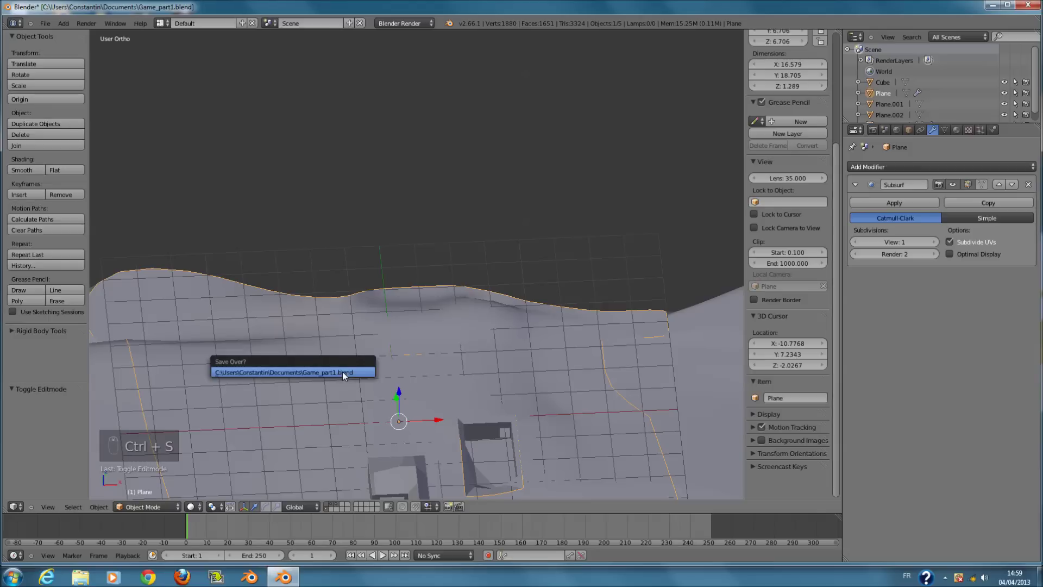
click(342, 371)
key(Tab)
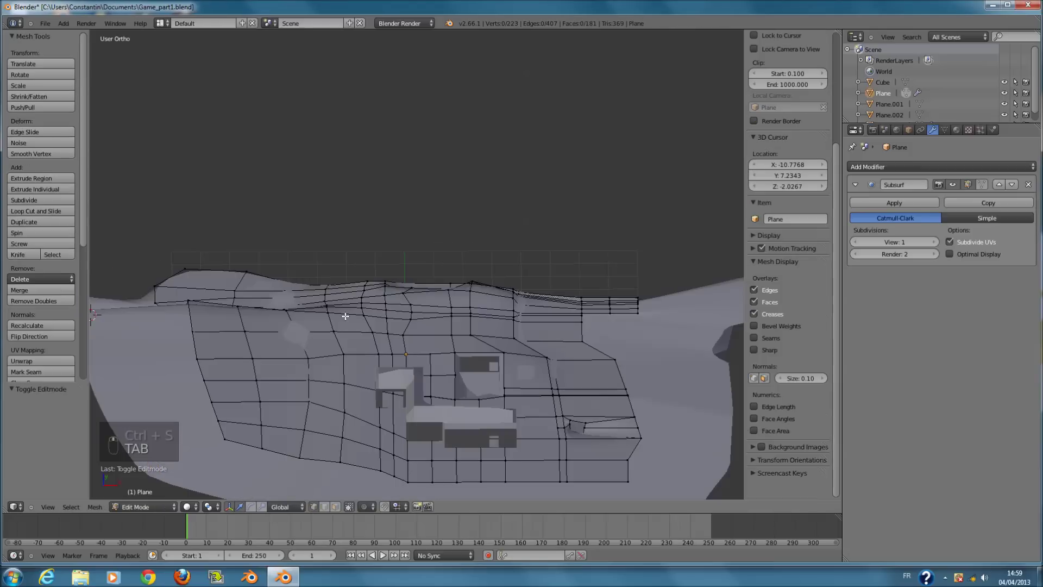
Circle-select three terrain vertices beside the northern notch and raise them about 0.3 units along Z.
scroll(345, 316, up, 3)
ctrl+scroll(353, 318, down, 5)
middle_drag(356, 318, 444, 320)
ctrl+scroll(413, 379, up, 7)
scroll(389, 296, up, 4)
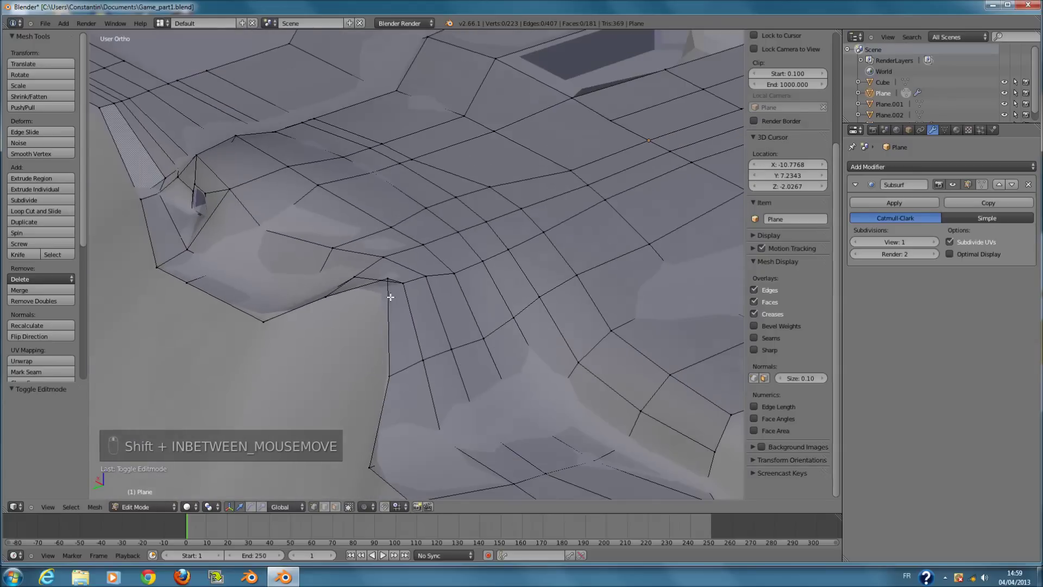
key(c)
mouse_move(309, 240)
mouse_down()
mouse_move(377, 240)
mouse_move(366, 164)
mouse_up()
right_click(489, 263)
key(ctrl+z)
key(ctrl+z)
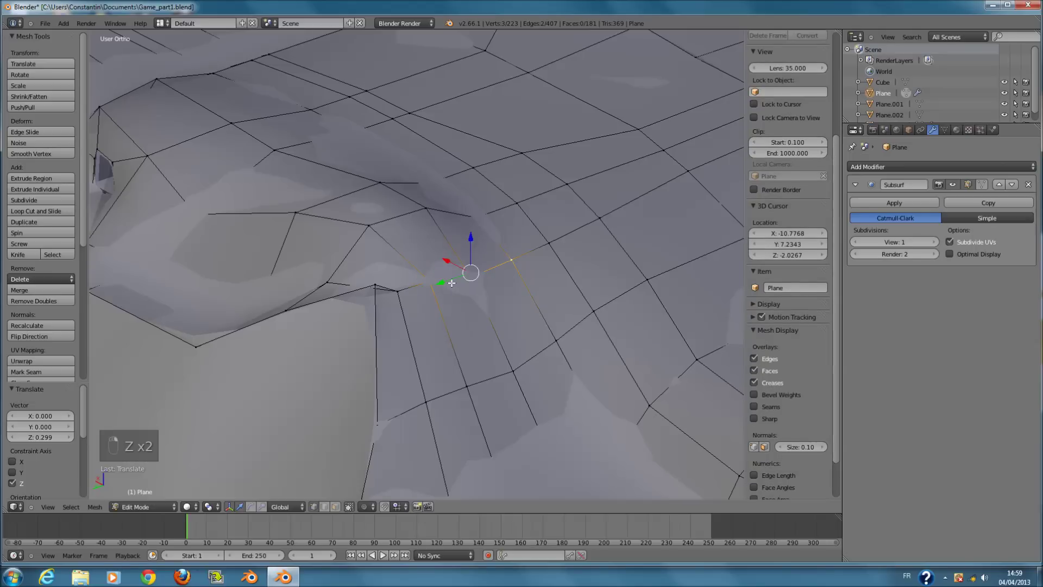
Select the single terrain vertex at the bend behind the northern notch and nudge it to smooth the slope.
drag(453, 283, 549, 204)
right_click(496, 262)
right_click(549, 242)
key(f)
key(g)
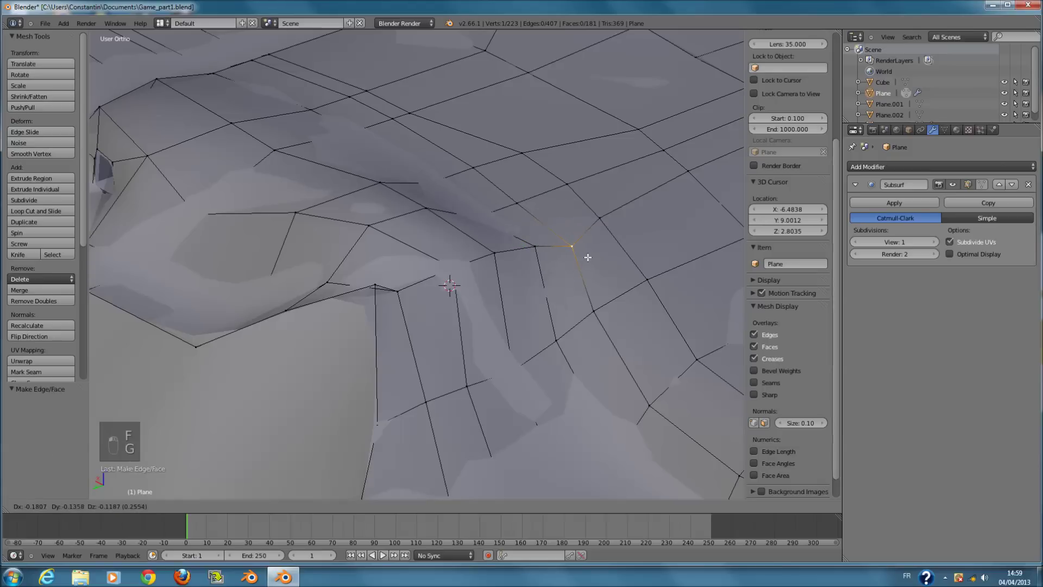
click(585, 256)
Reposition the neighbouring vertices on the notch slope, return to Object Mode and save Game_part1.blend.
key(g)
click(535, 257)
key(g)
click(505, 167)
key(z)
key(z)
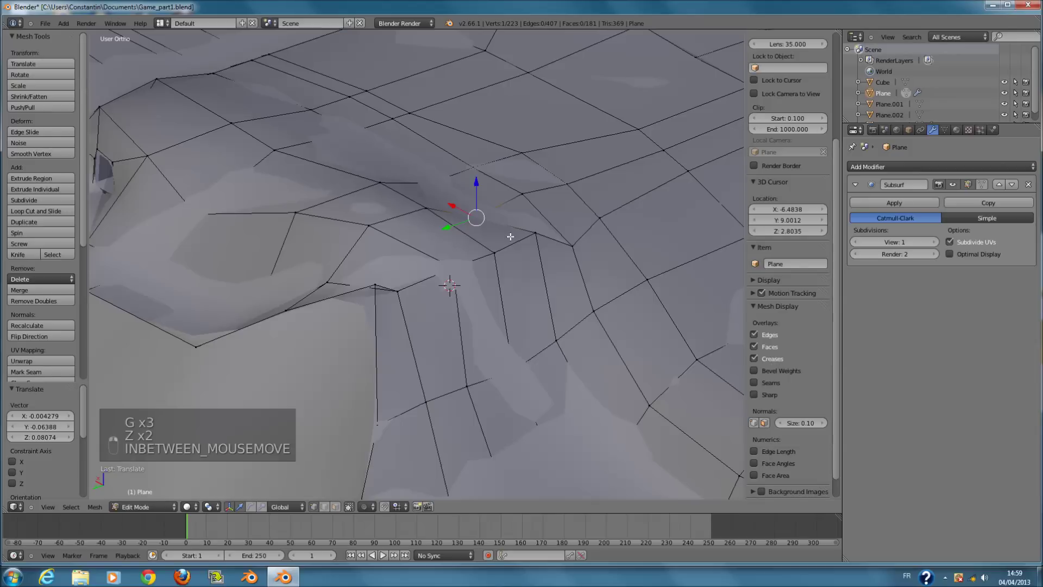
key(g)
key(Tab)
key(ctrl+s)
Examine the seam between the terrain and the border at the northern notch in both modes and displays.
shift+middle_drag(494, 254, 475, 280)
scroll(499, 285, up, 3)
key(Tab)
ctrl+scroll(521, 289, up, 4)
scroll(515, 285, down, 3)
scroll(514, 285, up, 3)
ctrl+scroll(501, 294, up, 4)
ctrl+scroll(501, 294, up, 2)
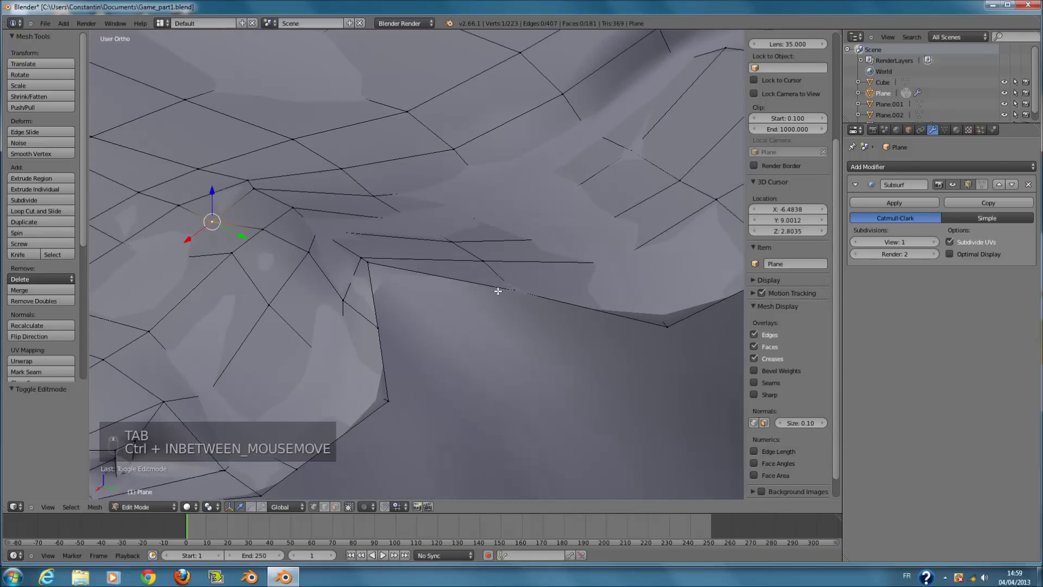
key(Tab)
key(z)
key(z)
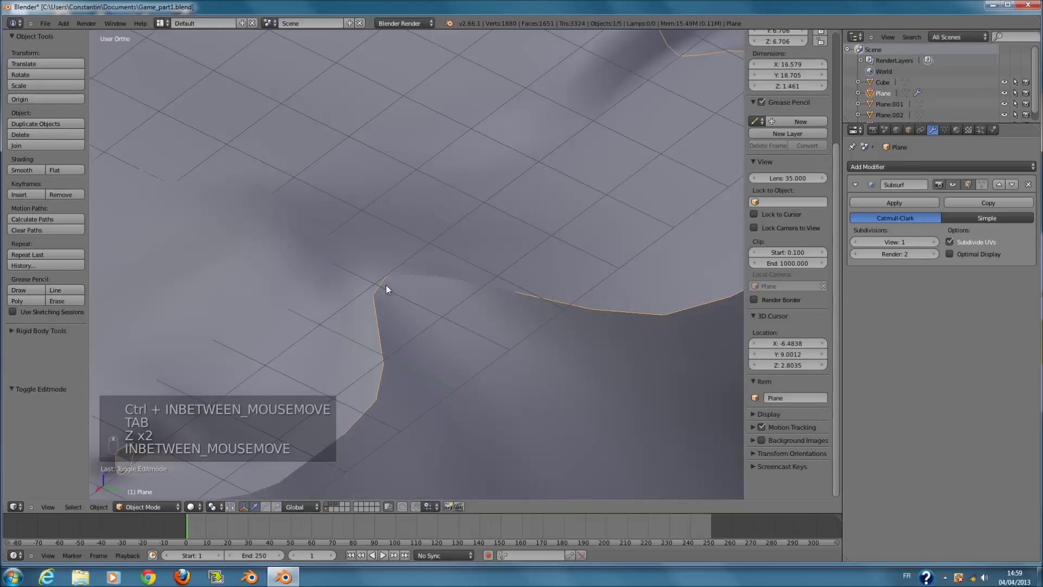
key(z)
key(z)
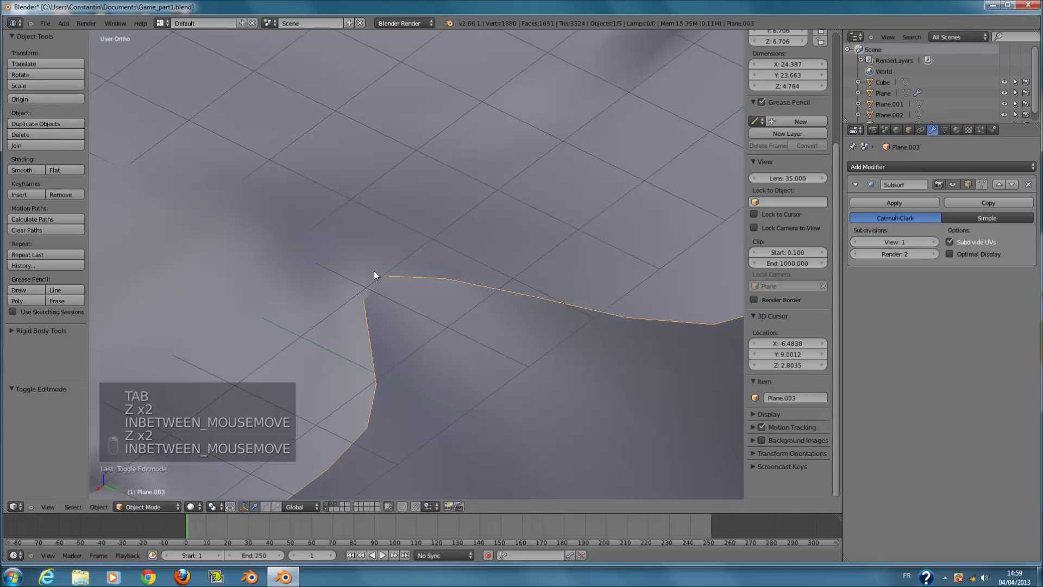
Edit the main terrain in wireframe display and circle-select the two vertices at the northern notch's corner.
right_click(374, 271)
key(Tab)
key(z)
key(a)
key(a)
key(a)
key(a)
key(a)
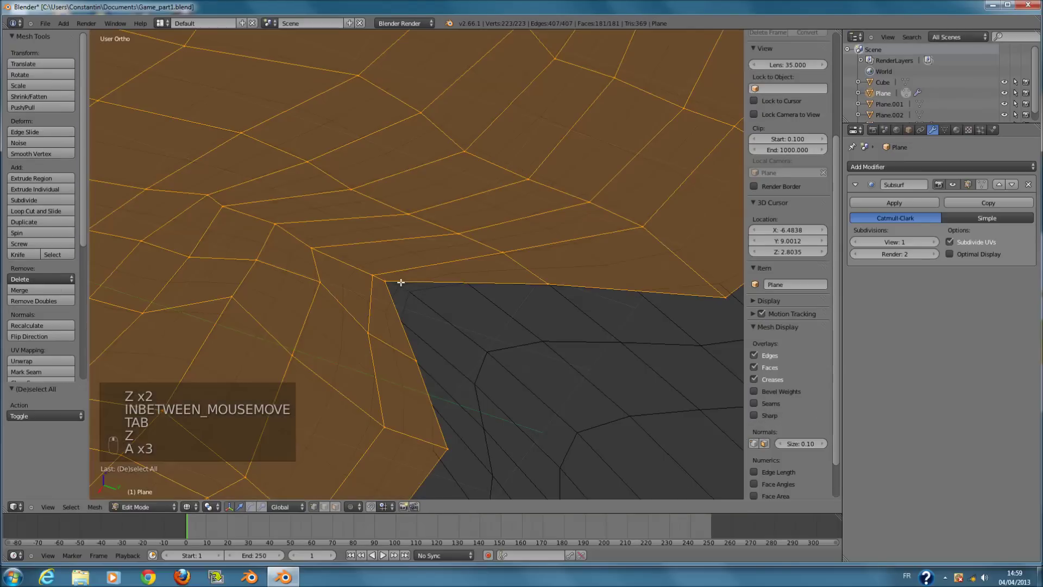
key(c)
click(380, 279)
key(g)
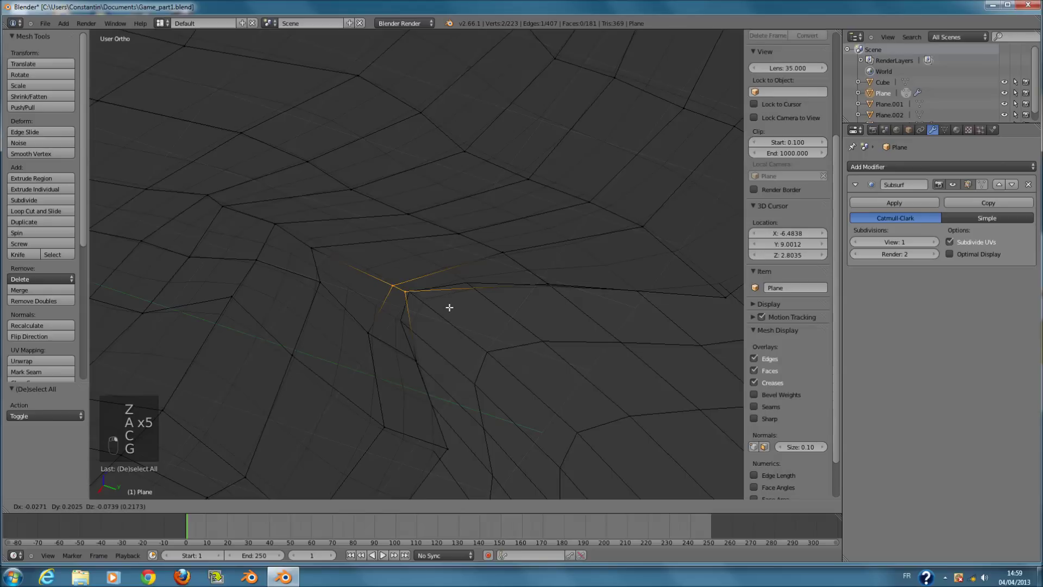
right_click(479, 333)
key(c)
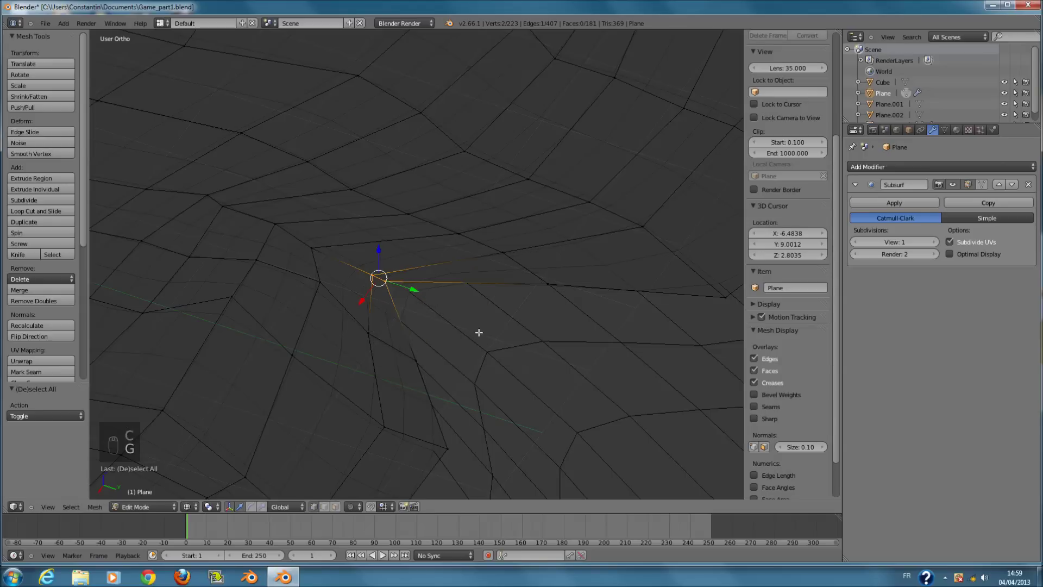
right_click(404, 320)
Move the two notch-corner vertices about 0.55 units along Y and -0.29 along Z, and scale them.
key(g)
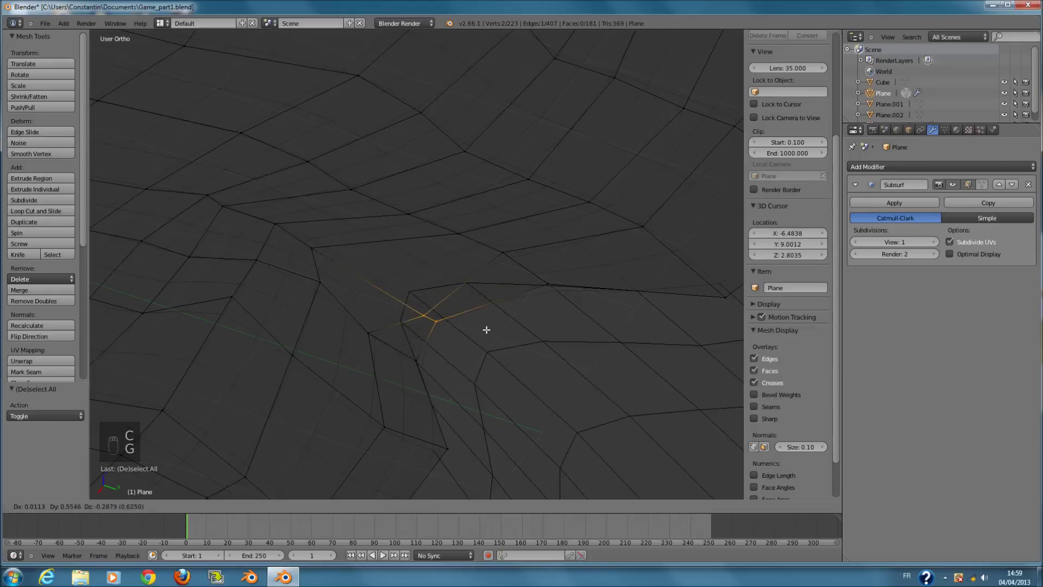
click(481, 327)
key(s)
click(635, 422)
key(z)
mouse_move(635, 421)
middle_down()
mouse_move(507, 335)
mouse_move(525, 330)
mouse_move(457, 272)
middle_up()
Switch editing to the border and move its notch-corner vertex about -0.10 units along X, 0.44 along Y and -0.32 along Z.
key(Tab)
right_click(457, 275)
key(Tab)
key(z)
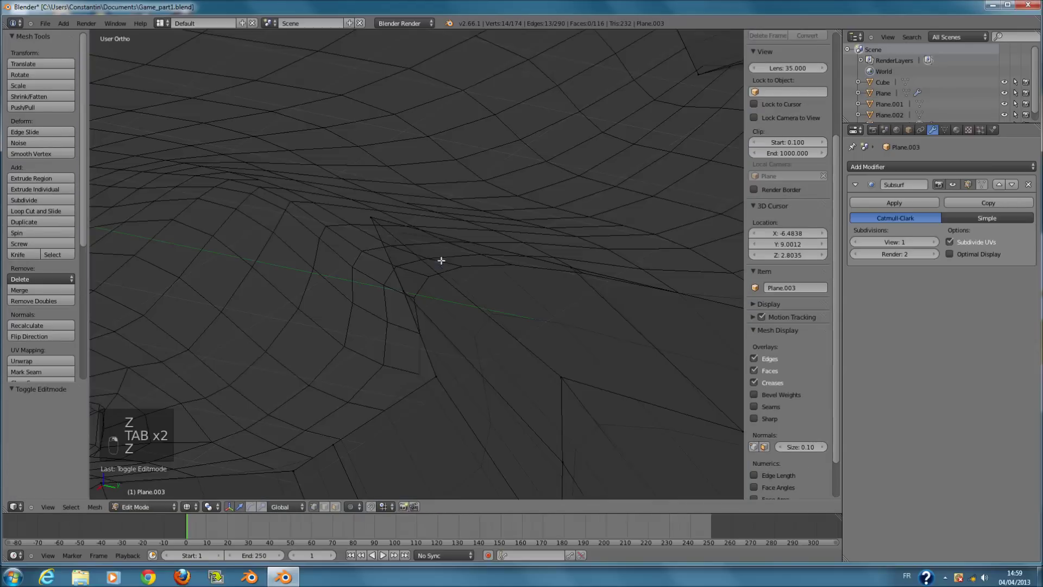
right_click(389, 233)
key(z)
key(g)
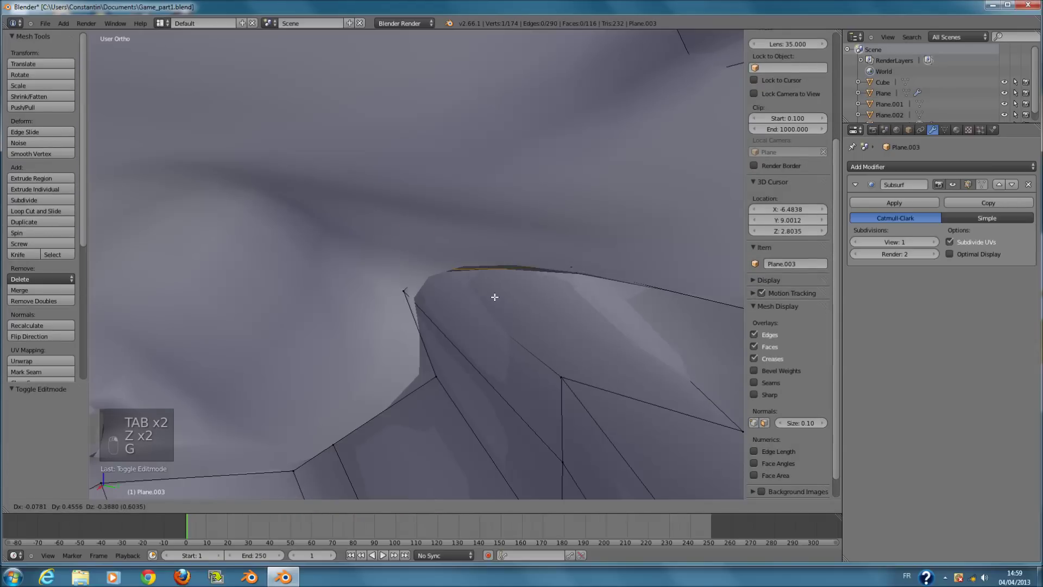
click(494, 288)
Move the border vertex beside the notch corner about -0.04 units along X and 0.06 along Z, and nudge its neighbour.
middle_drag(458, 260, 337, 222)
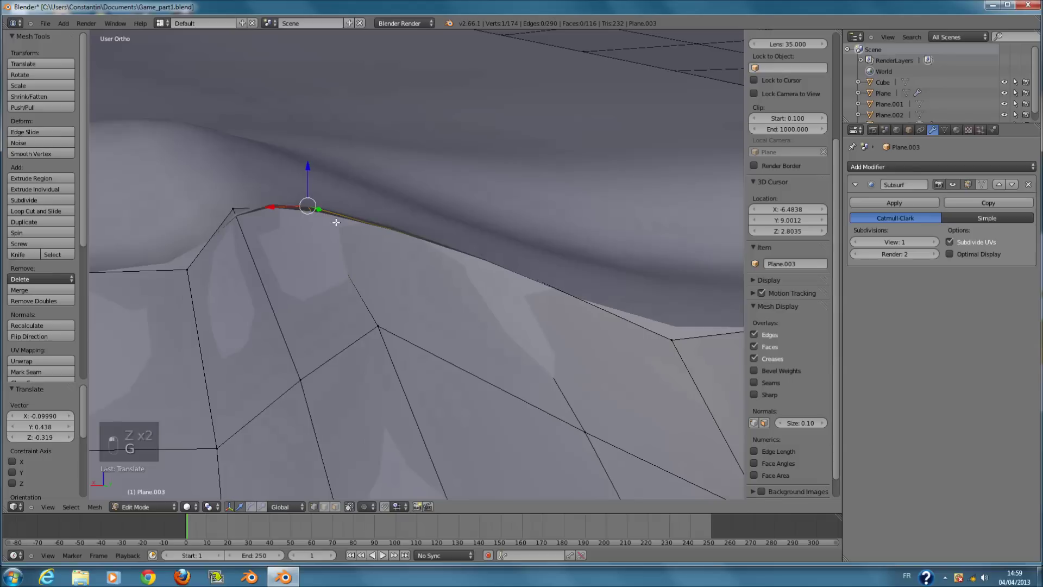
key(g)
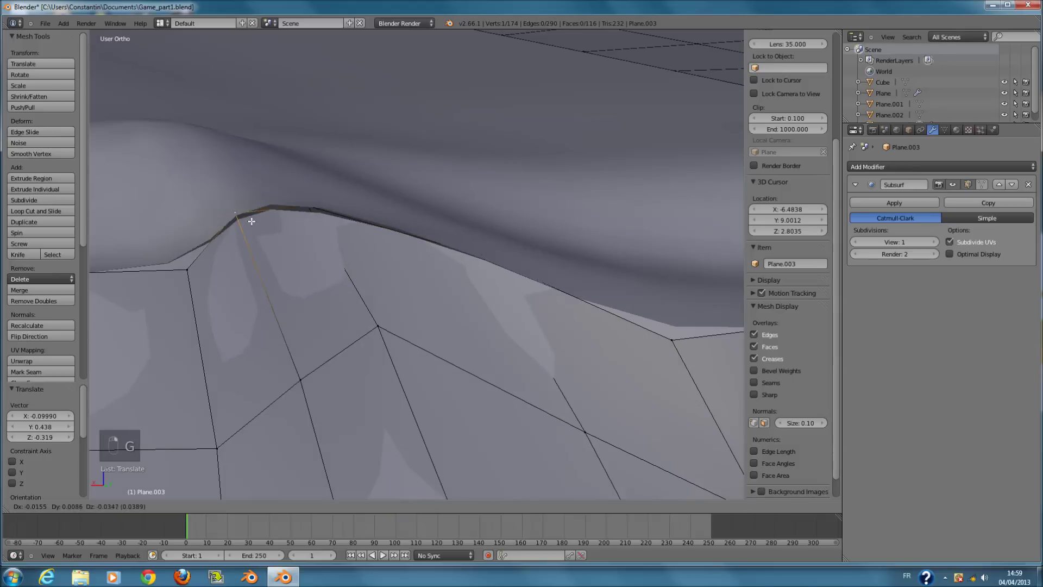
click(253, 211)
middle_drag(304, 228, 319, 264)
key(z)
key(z)
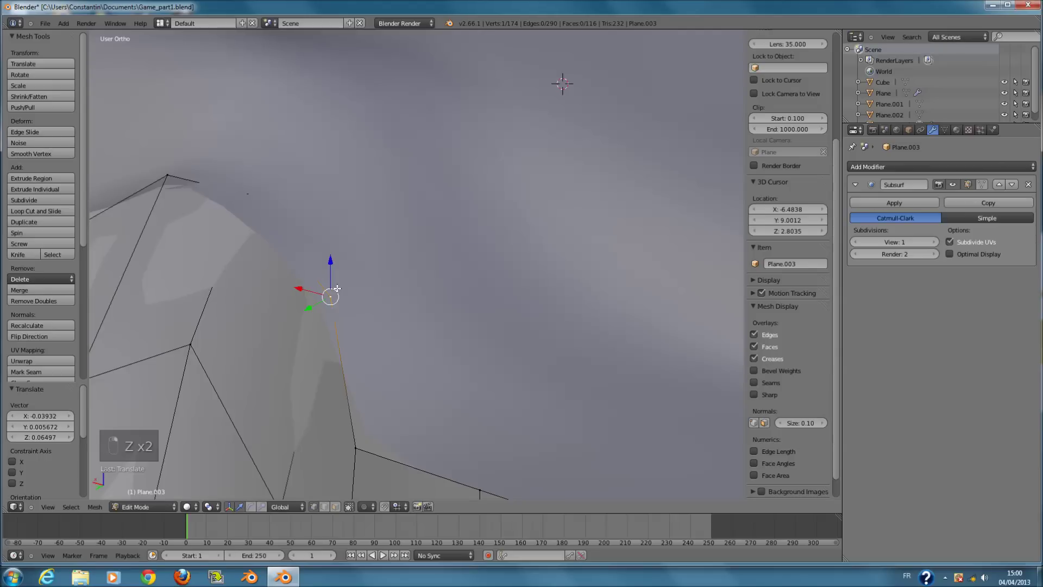
key(g)
click(340, 278)
right_click(249, 196)
Return to object mode and save the file.
key(Tab)
scroll(421, 292, down, 3)
middle_drag(422, 291, 445, 332)
key(ctrl+s)
key(ctrl+s)
Edit the border in wireframe display, clear the selection and circle-select the three vertices around the notch corner.
key(Tab)
key(z)
key(a)
key(a)
key(a)
key(a)
key(a)
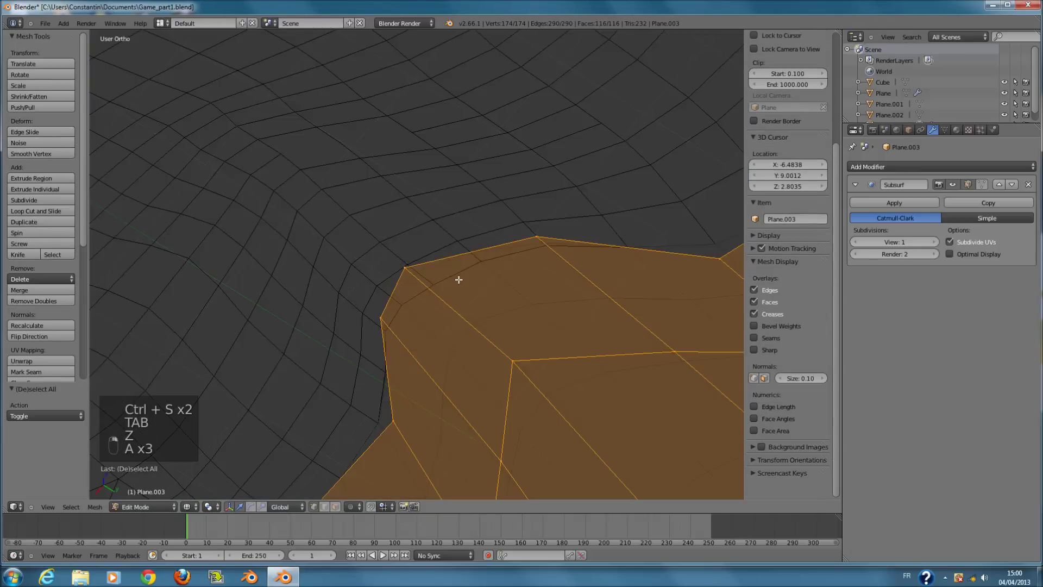
key(c)
click(540, 258)
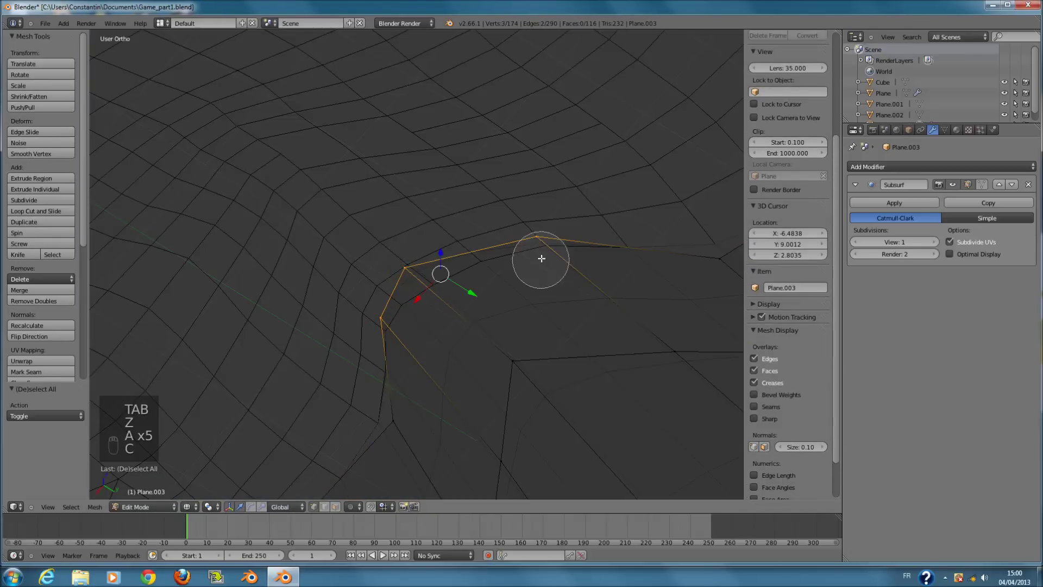
right_click(541, 259)
Try to move the three selected notch vertices freely in solid display.
key(z)
mouse_move(535, 264)
middle_down()
mouse_move(540, 280)
mouse_move(541, 233)
mouse_move(554, 239)
mouse_move(517, 249)
middle_up()
key(g)
click(554, 236)
key(ctrl+z)
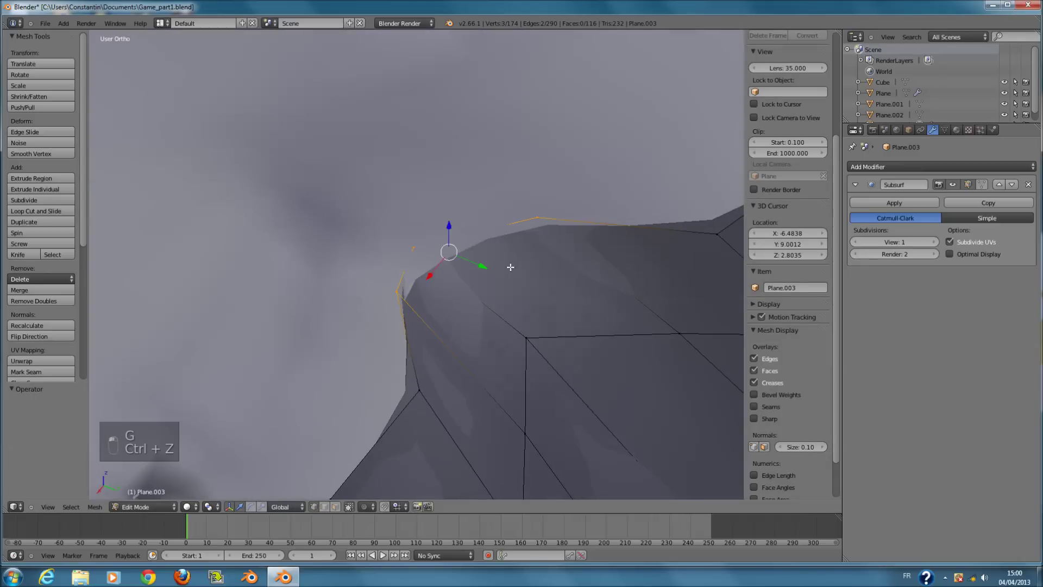
Shift the three selected notch vertices along Y and raise them about 0.04 units along Z.
drag(474, 265, 479, 281)
middle_drag(479, 281, 448, 234)
drag(434, 204, 434, 202)
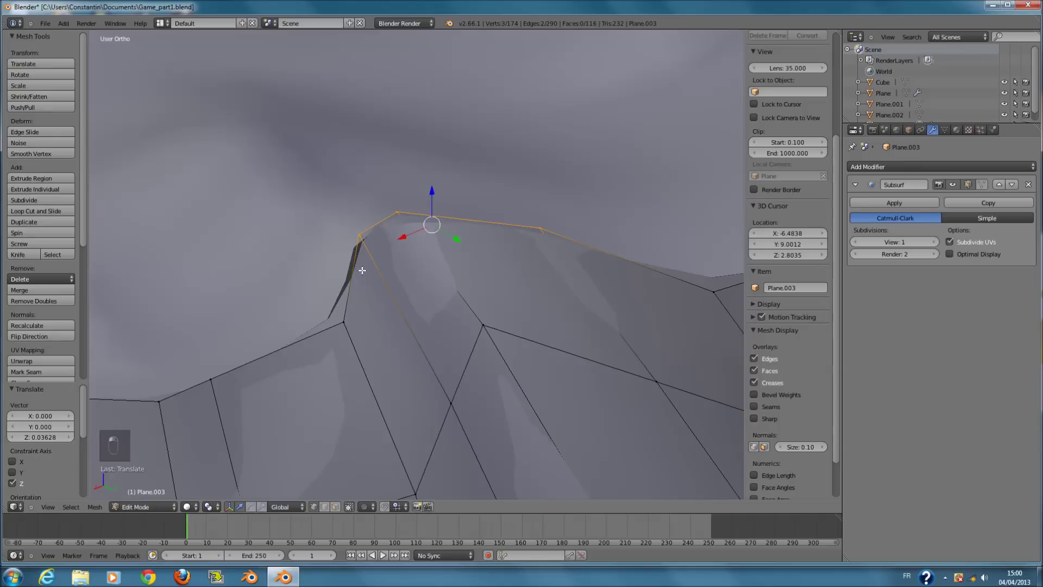
Reposition two notch vertices individually, the second about 0.11 units along X, -0.05 along Y and -0.06 along Z, and lower it about 0.02 more.
key(g)
click(340, 322)
key(g)
click(401, 217)
middle_drag(400, 217, 352, 143)
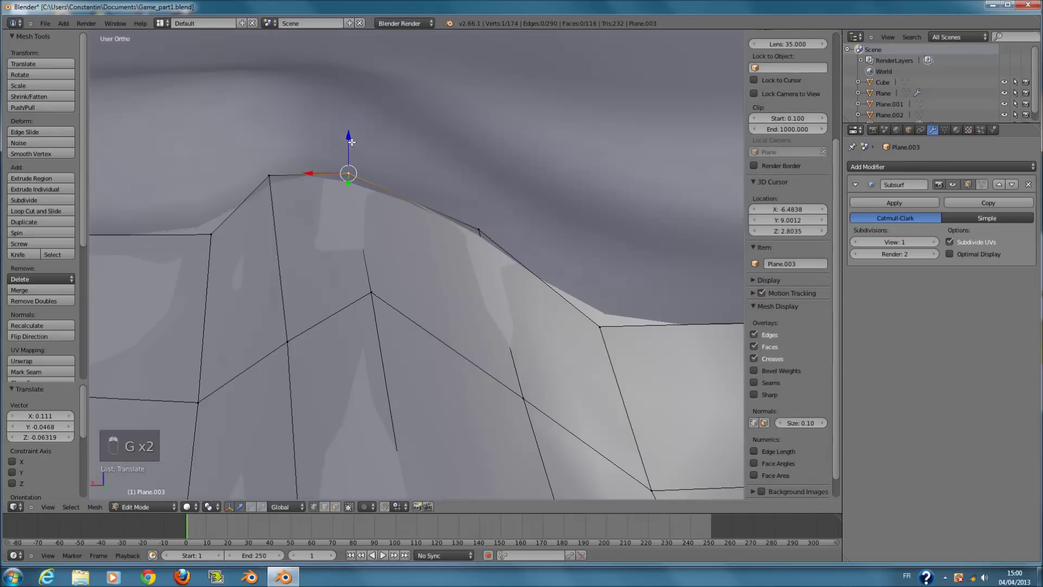
drag(347, 134, 347, 140)
Move the notch's side vertex about -0.06 units along Y and the vertex below it about -0.05 along Y.
middle_drag(347, 140, 272, 136)
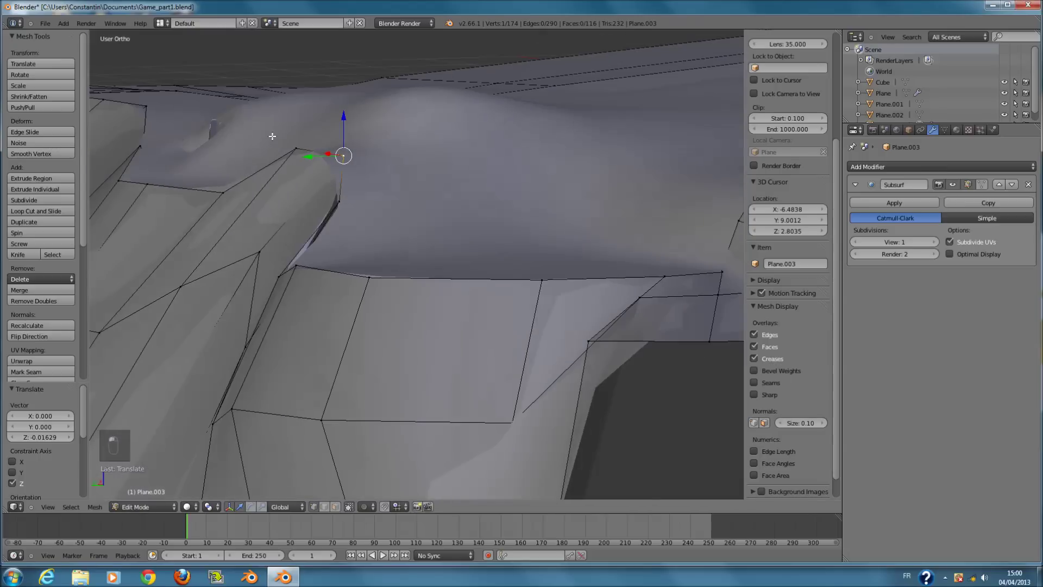
middle_drag(329, 203, 316, 247)
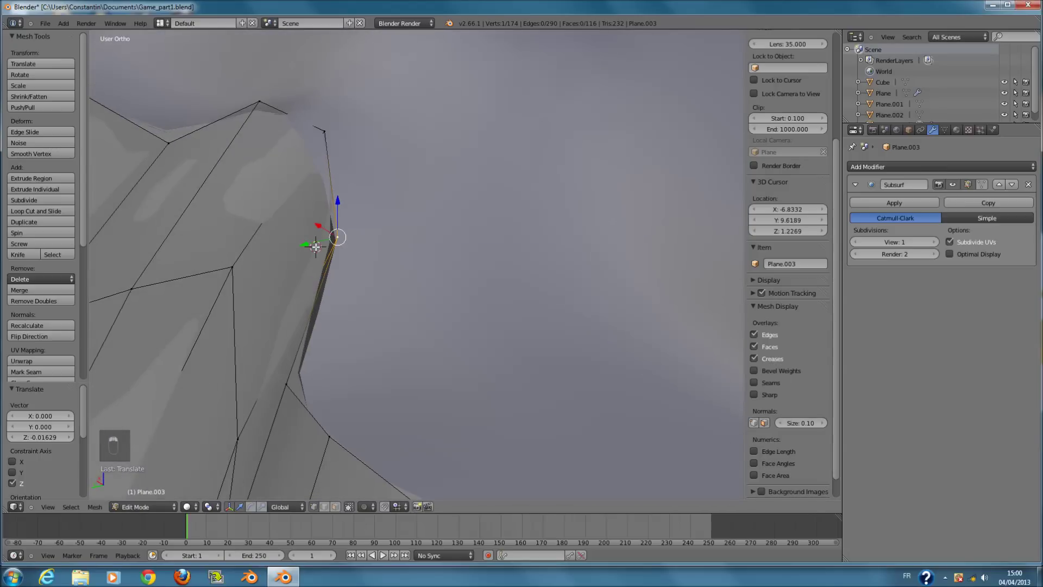
key(g)
key(y)
click(321, 242)
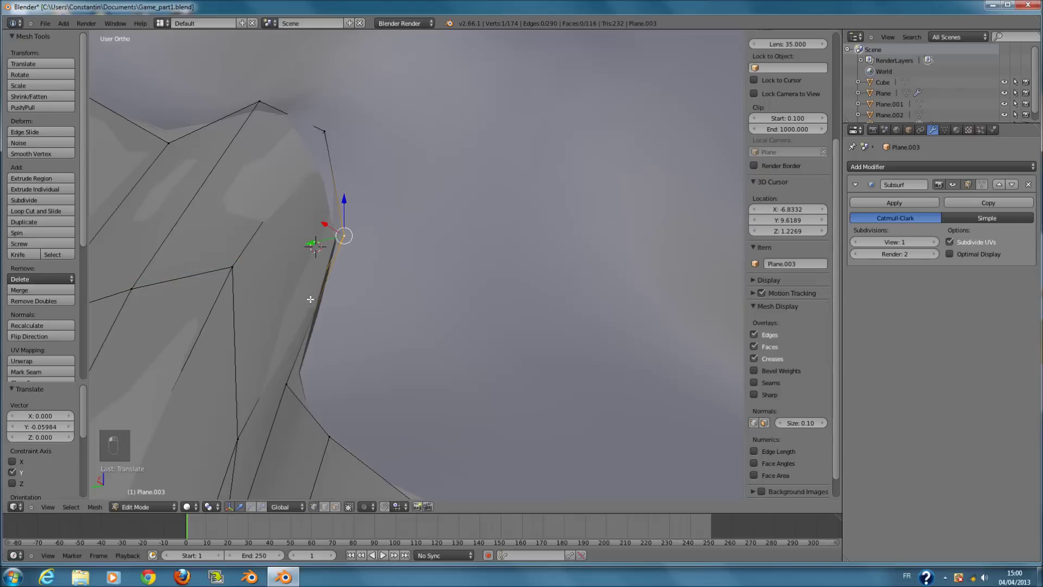
drag(267, 385, 274, 384)
Nudge the notch's side vertex against the terrain edge with two small free moves.
middle_drag(343, 253, 372, 256)
right_click(383, 260)
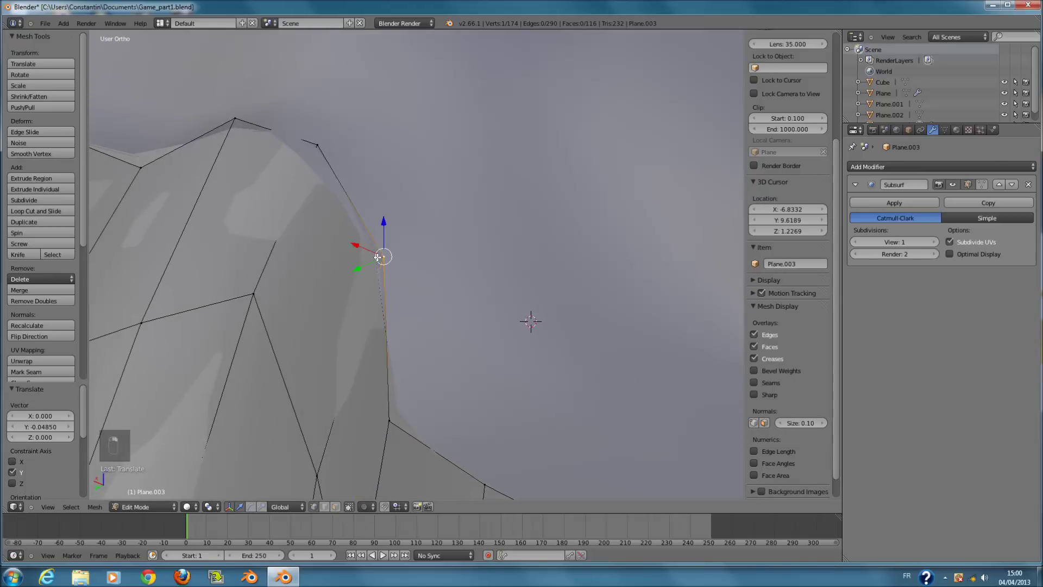
key(g)
click(377, 267)
key(f)
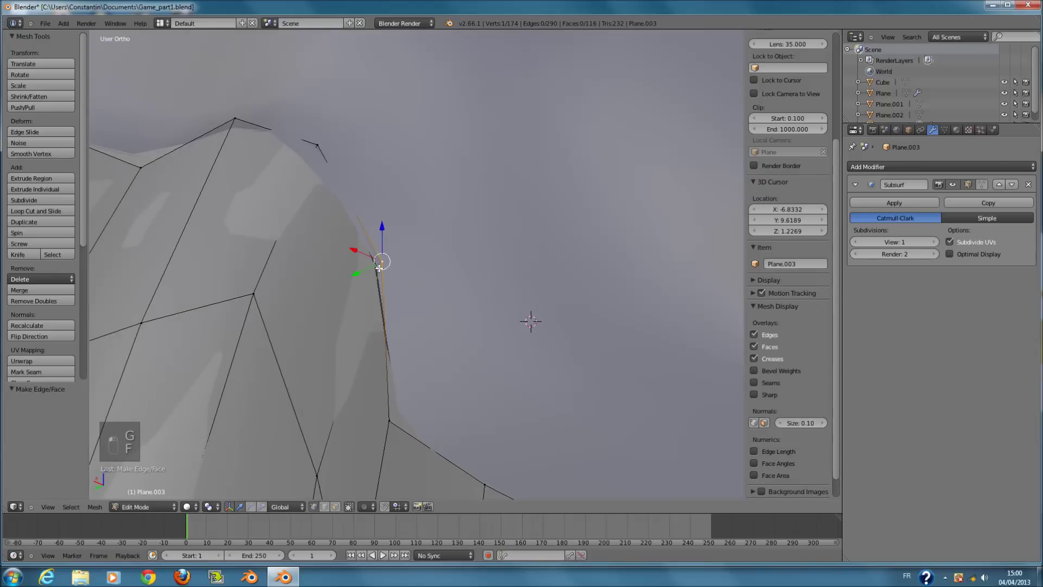
key(g)
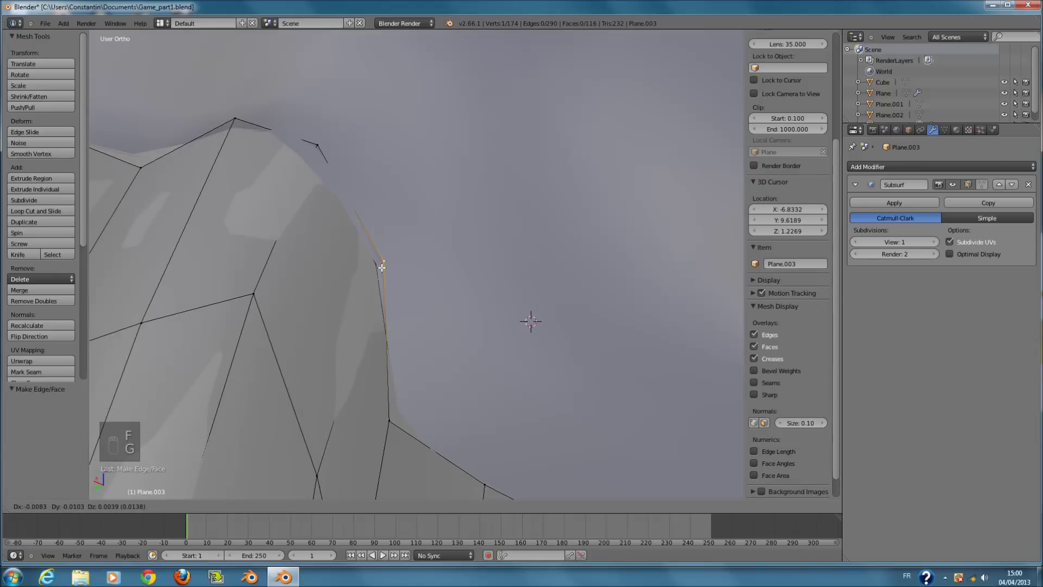
click(382, 268)
Leave mesh editing of the border and save the file again.
scroll(462, 262, down, 10)
key(Tab)
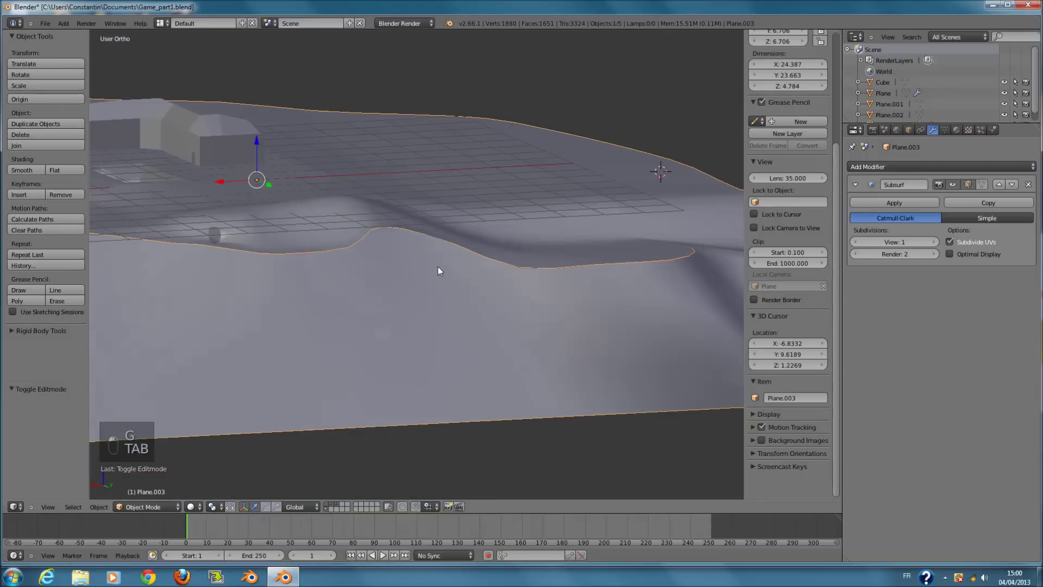
key(ctrl+s)
Examine the border's eastern side in edit mode from oblique angles and from above.
scroll(435, 267, down, 2)
middle_drag(411, 282, 437, 272)
key(KP_7)
scroll(441, 361, down, 3)
key(Tab)
scroll(531, 326, up, 1)
ctrl+scroll(521, 316, up, 11)
scroll(472, 285, up, 7)
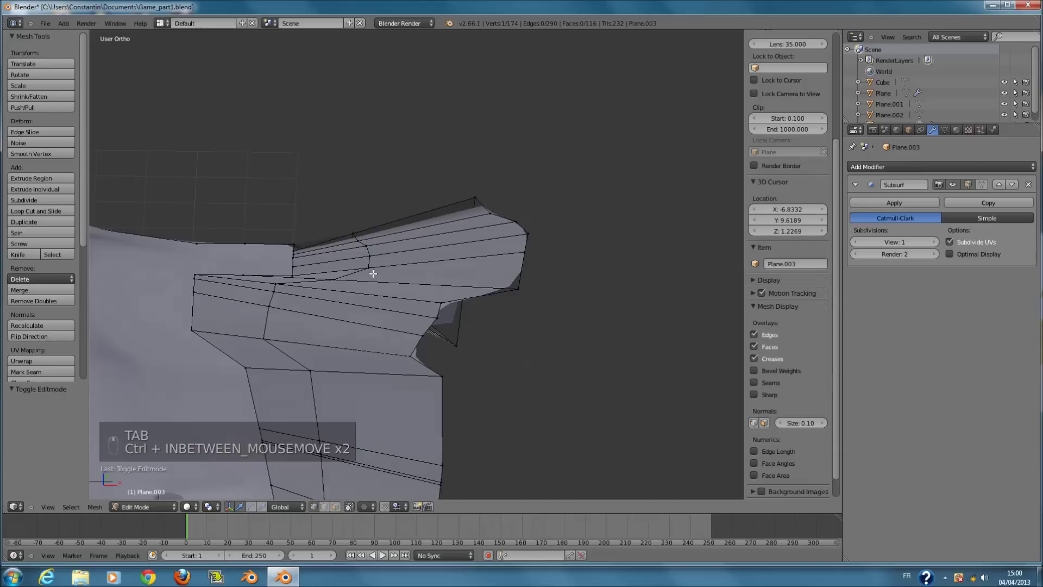
key(KP_1)
middle_drag(514, 229, 373, 324)
key(c)
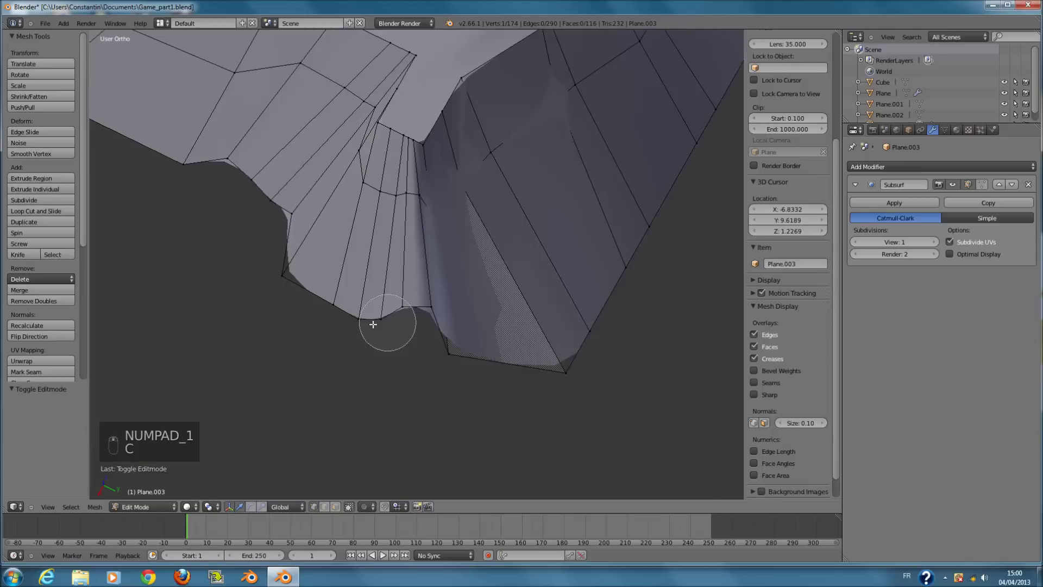
right_click(373, 323)
key(KP_7)
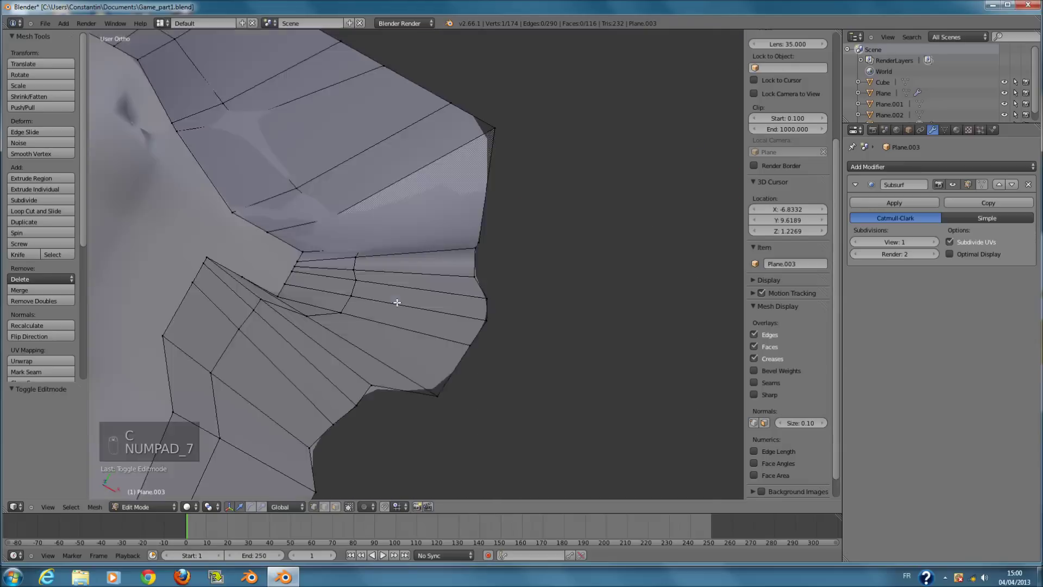
key(c)
right_click(467, 409)
shift+scroll(470, 403, down, 6)
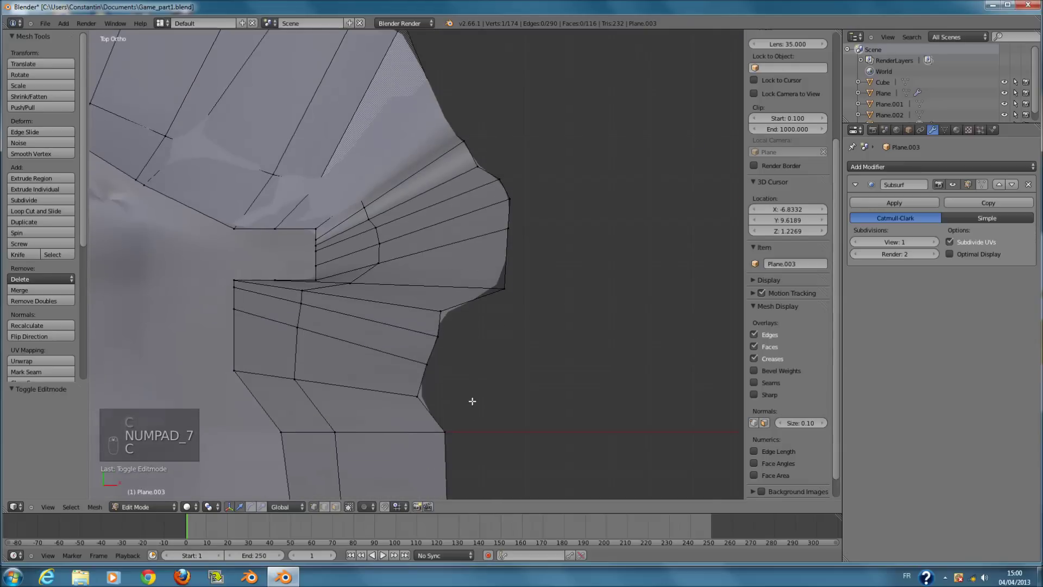
scroll(470, 402, down, 4)
scroll(454, 396, up, 4)
Circle-select the eastern border's outer vertex on the X axis and remove the stray notch vertex from the selection.
key(c)
click(441, 450)
right_click(442, 451)
scroll(459, 423, down, 3)
shift+middle_drag(458, 414, 459, 359)
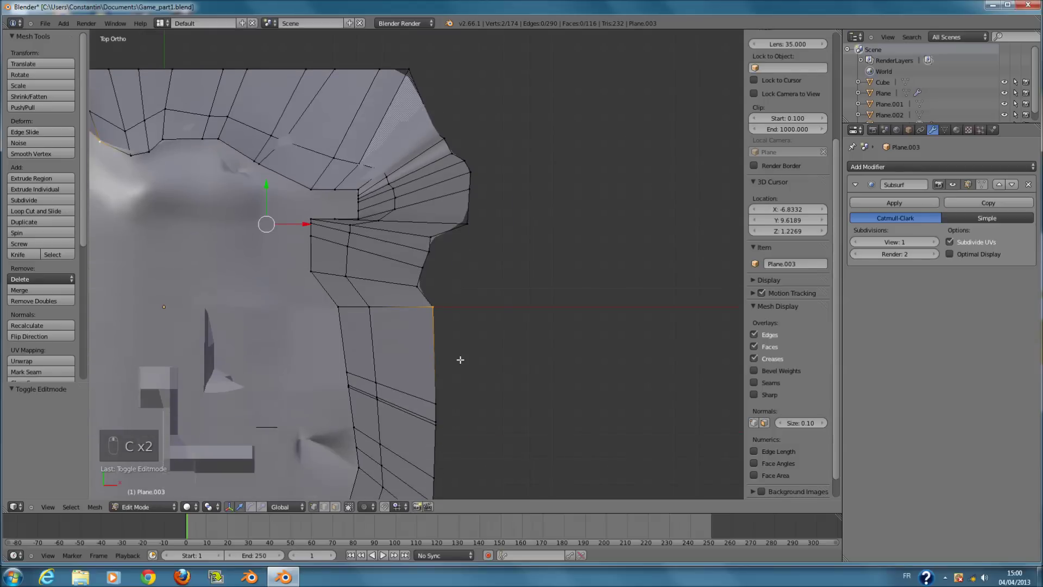
key(z)
scroll(155, 201, up, 1)
key(c)
right_click(148, 164)
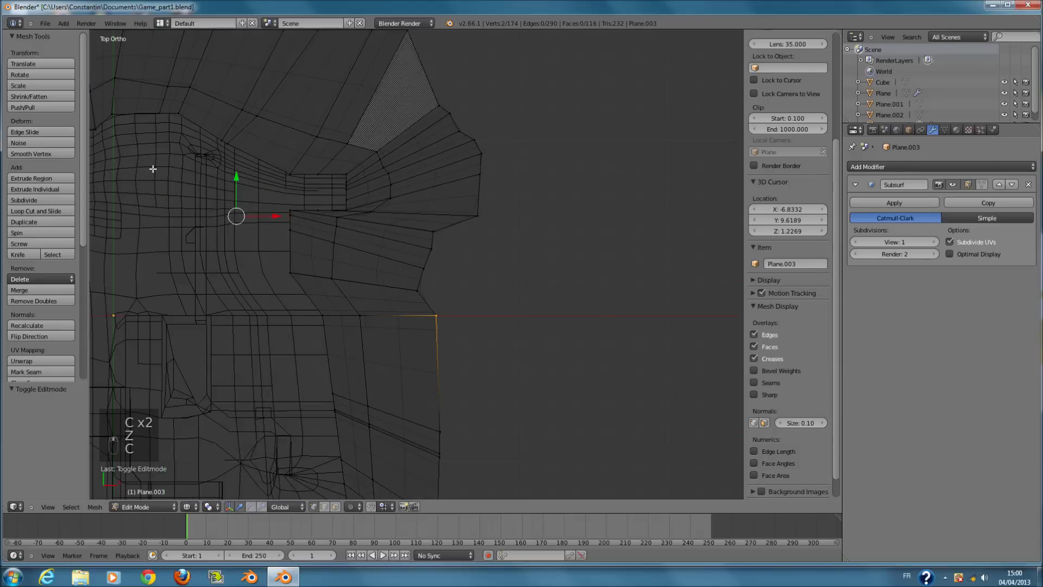
scroll(155, 169, down, 4)
key(c)
middle_click(214, 200)
right_click(215, 199)
scroll(368, 347, up, 7)
Move the selected eastern outer vertex about 0.36 units along X and -1.68 along Y.
key(z)
scroll(468, 353, down, 1)
key(g)
right_click(481, 426)
key(z)
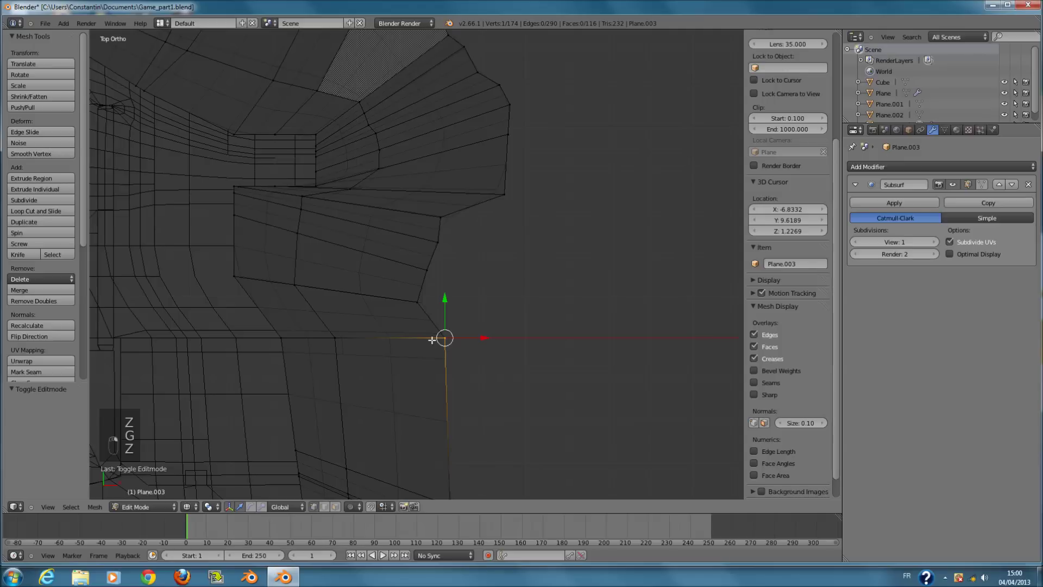
key(z)
key(g)
click(443, 422)
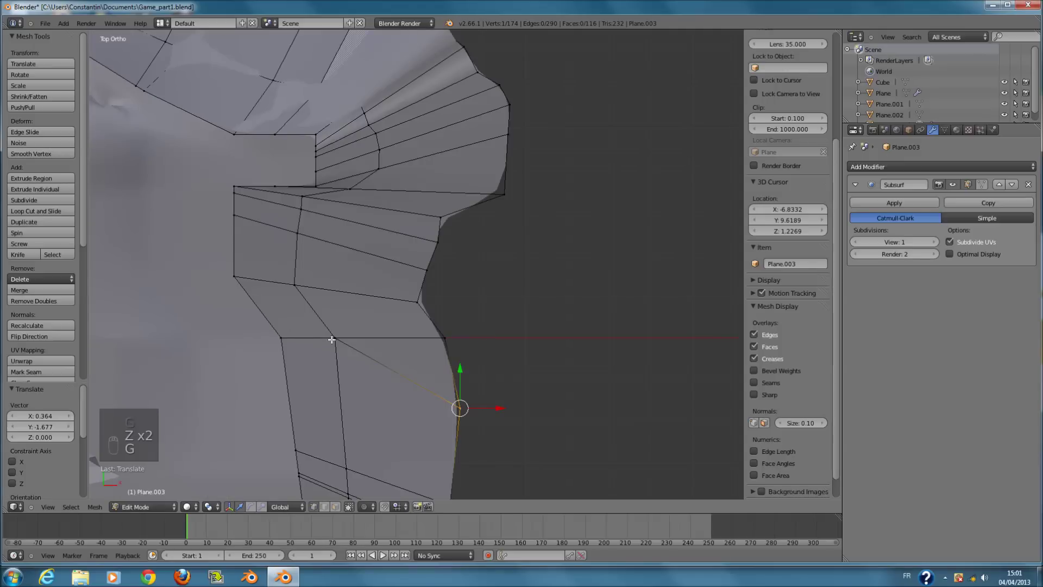
Move the same row's middle vertex about 0.21 units along X and -1.30 along Y, and shift its inner vertex southward and -0.08 along X.
key(g)
click(305, 368)
key(g)
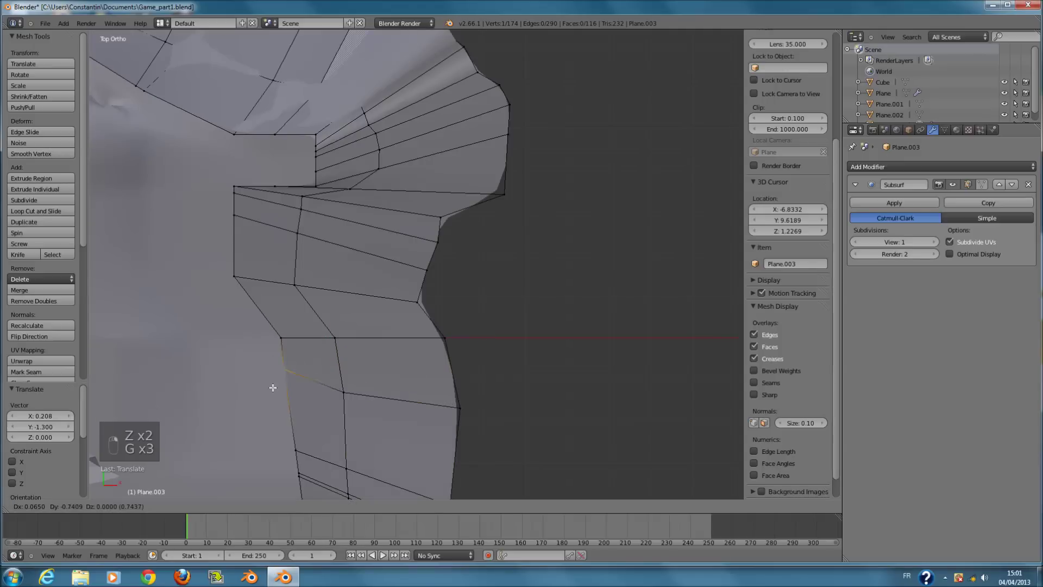
right_click(282, 388)
drag(280, 313, 306, 404)
Examine the moved vertex row in wireframe display and clear the selection.
key(z)
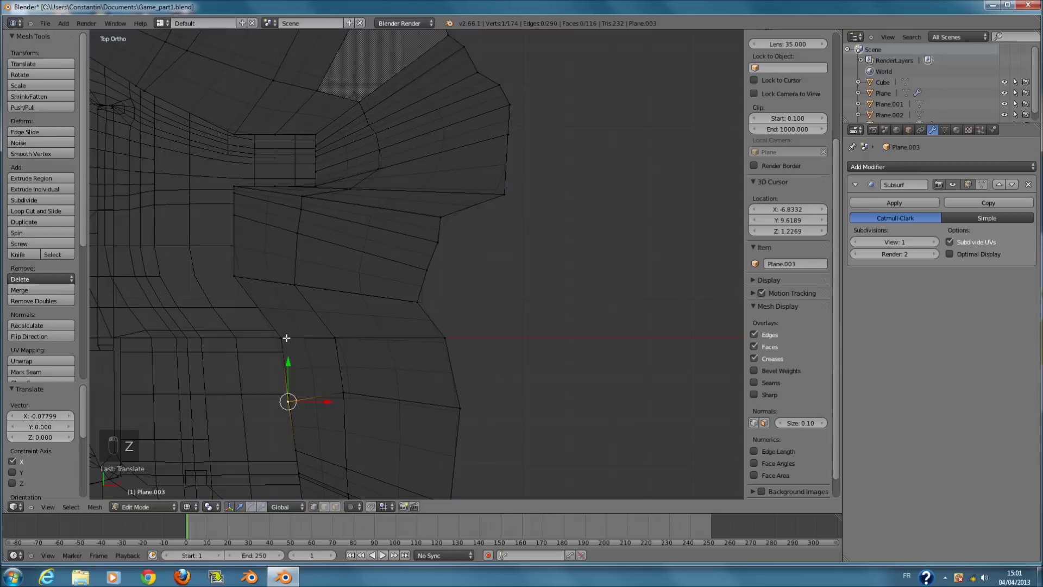
key(z)
key(z)
scroll(413, 310, down, 3)
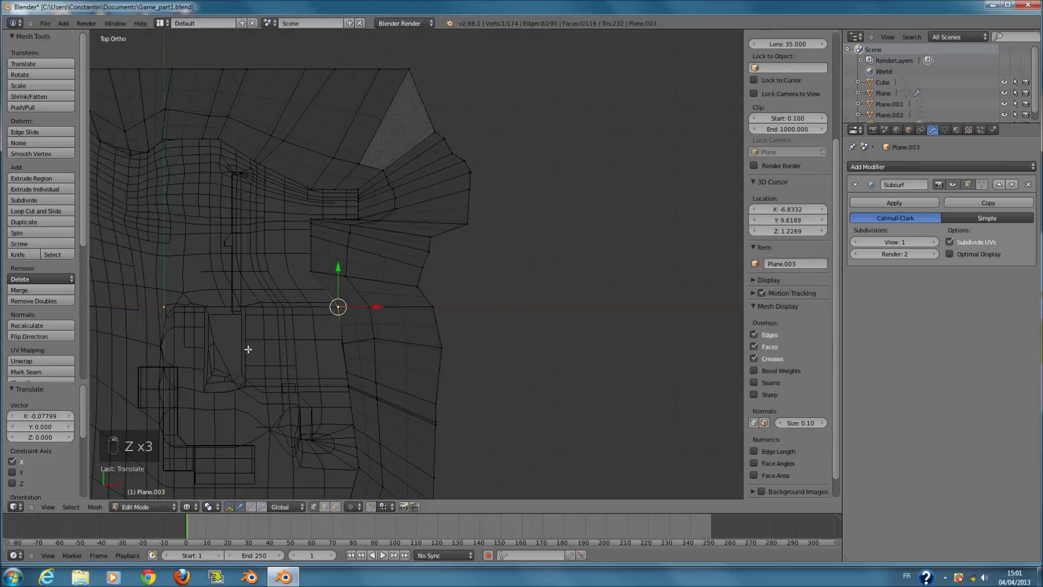
key(a)
scroll(195, 350, up, 2)
key(z)
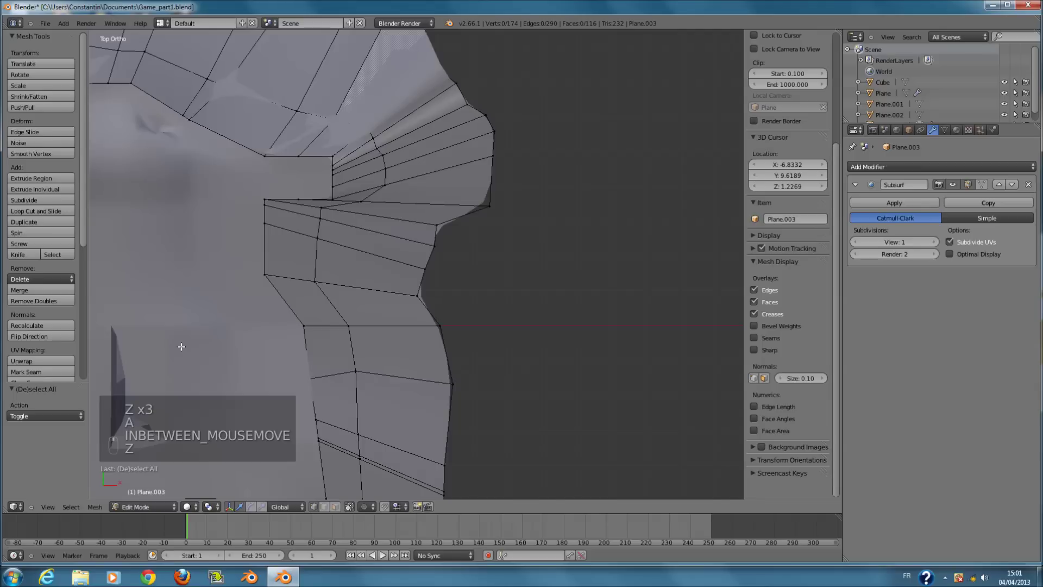
key(Tab)
shift+right_click(189, 340)
key(Tab)
key(Tab)
right_click(378, 328)
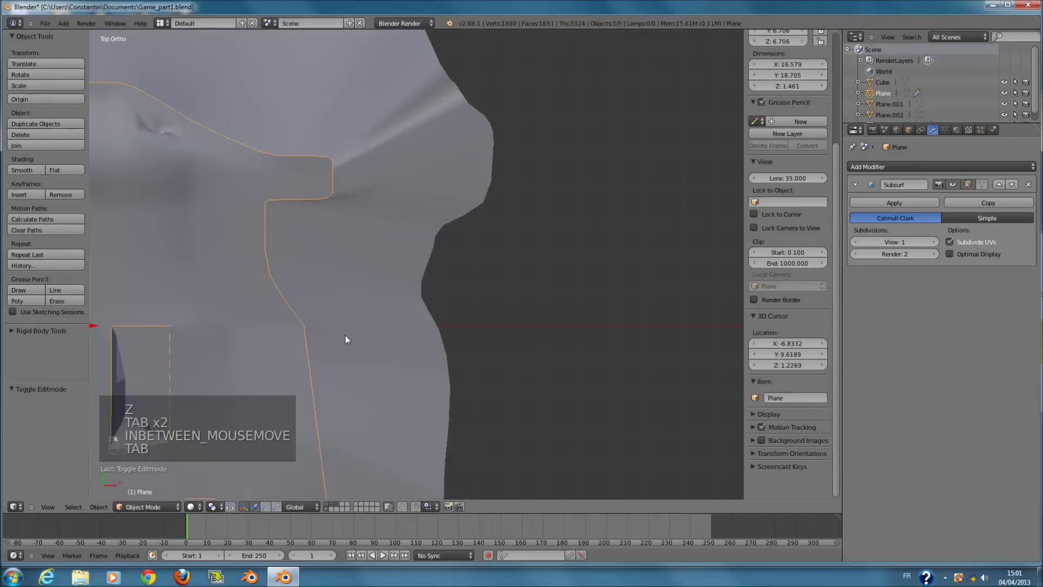
Edit the border in wireframe display with all its vertices deselected.
key(z)
key(Tab)
scroll(535, 265, down, 2)
shift+scroll(497, 291, up, 6)
key(a)
key(a)
key(a)
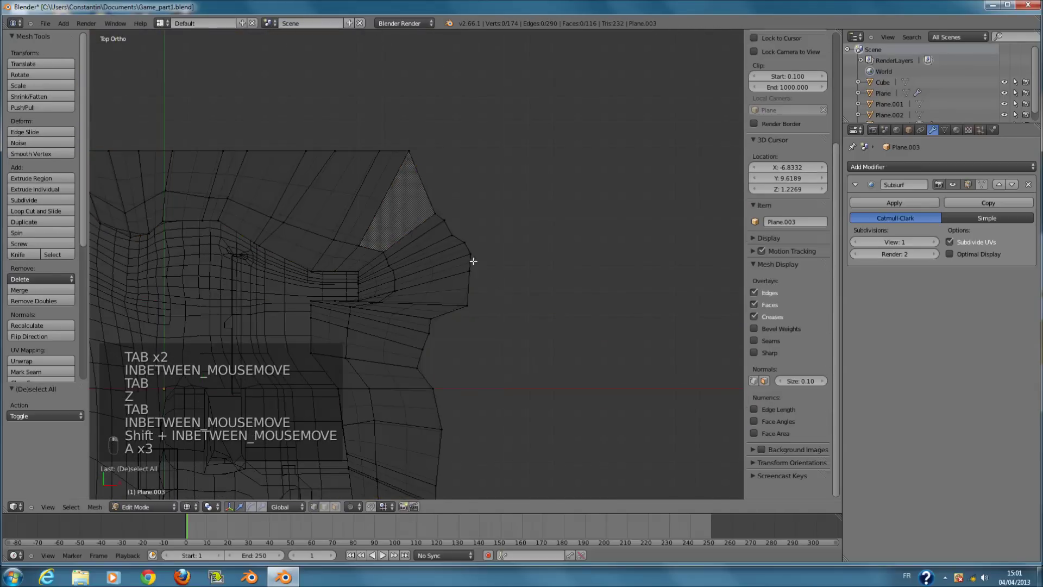
Circle-select the seven outer vertices of the northeastern bulge and move them about 1.70 units along X and -0.03 along Y.
key(c)
scroll(423, 346, down, 3)
scroll(430, 340, up, 2)
key(c)
mouse_move(454, 298)
mouse_down()
mouse_move(464, 254)
mouse_move(434, 213)
mouse_up()
right_click(434, 213)
key(g)
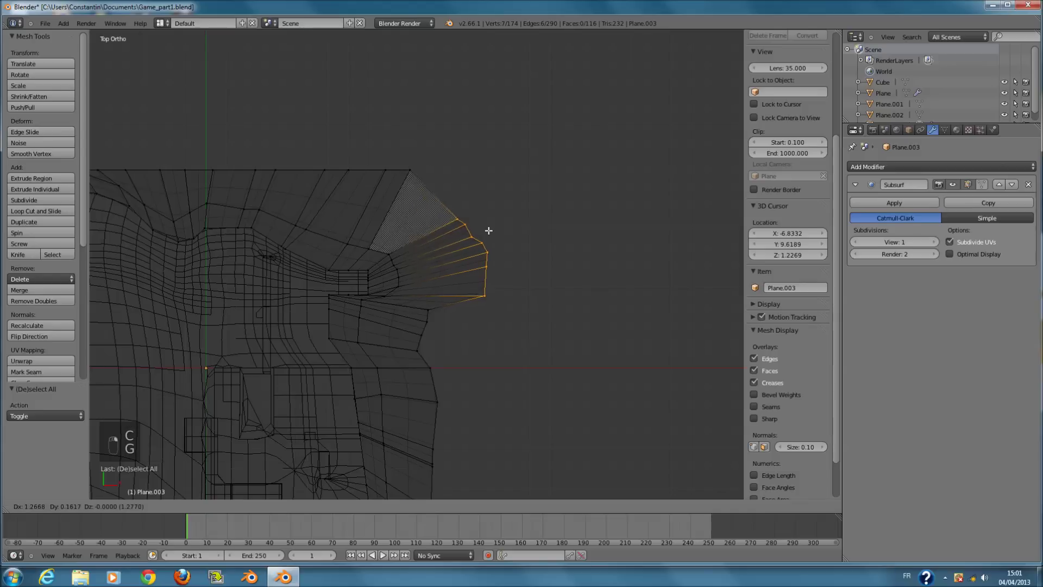
click(497, 235)
Add the four outer vertices south of the bulge to the selection, scale it to 0 along X and move it about 0.34 units along X.
scroll(447, 338, up, 1)
key(c)
drag(399, 342, 429, 343)
right_click(459, 343)
key(r)
key(s)
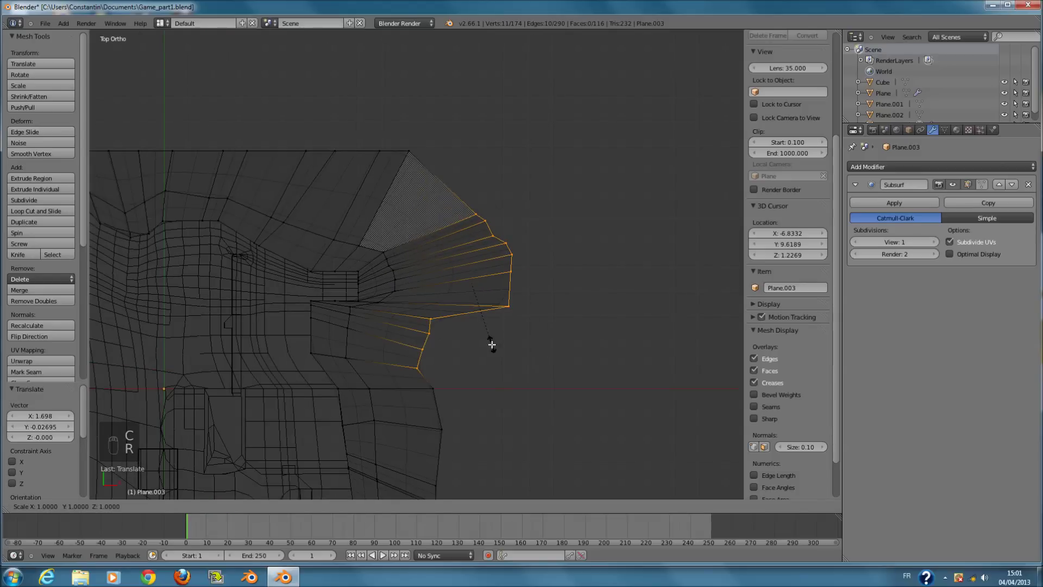
key(x)
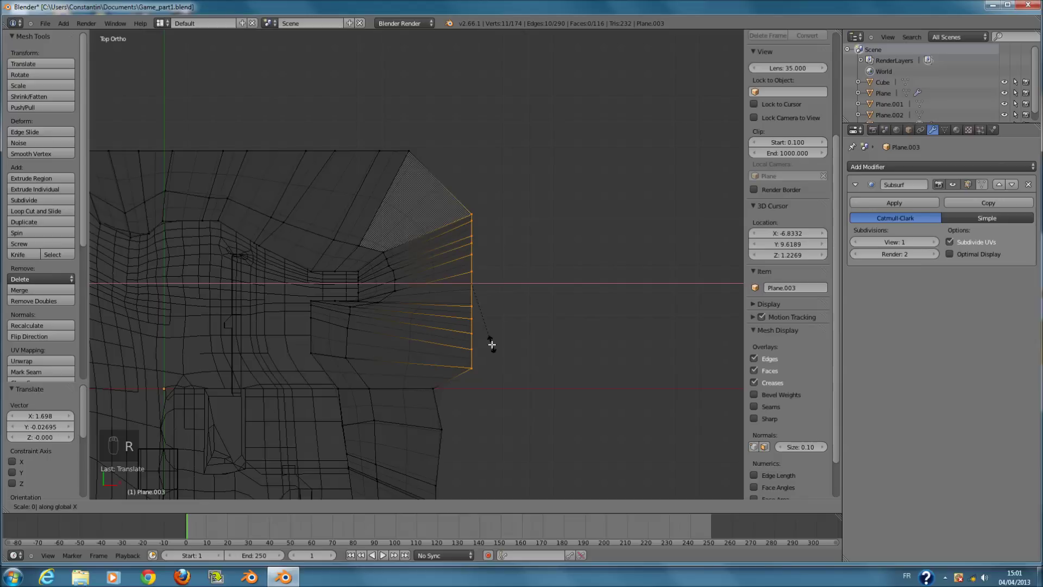
key(Return)
drag(501, 287, 509, 286)
Add the ten outer vertices down to the southeastern corner to the circle selection and scale it to 0 along X.
shift+scroll(471, 377, down, 10)
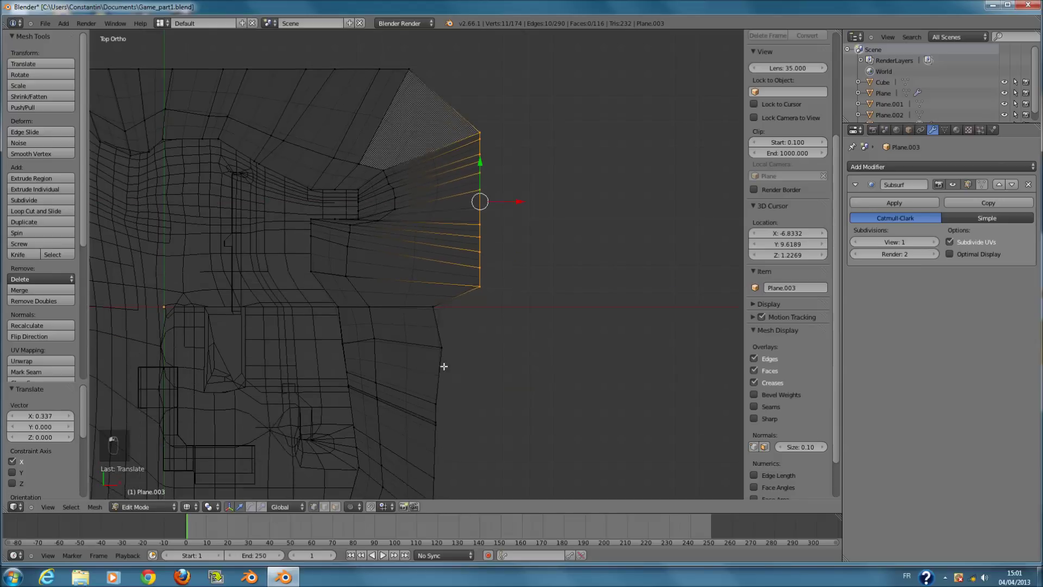
key(c)
drag(449, 261, 447, 458)
right_click(447, 458)
scroll(449, 437, down, 3)
key(c)
drag(427, 422, 420, 443)
right_click(420, 443)
key(r)
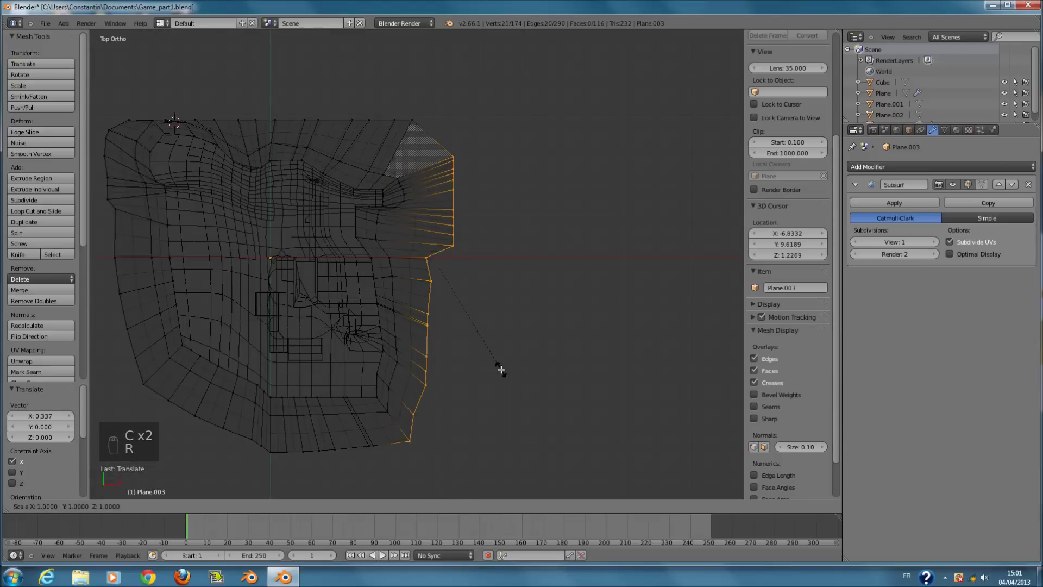
key(0)
key(y)
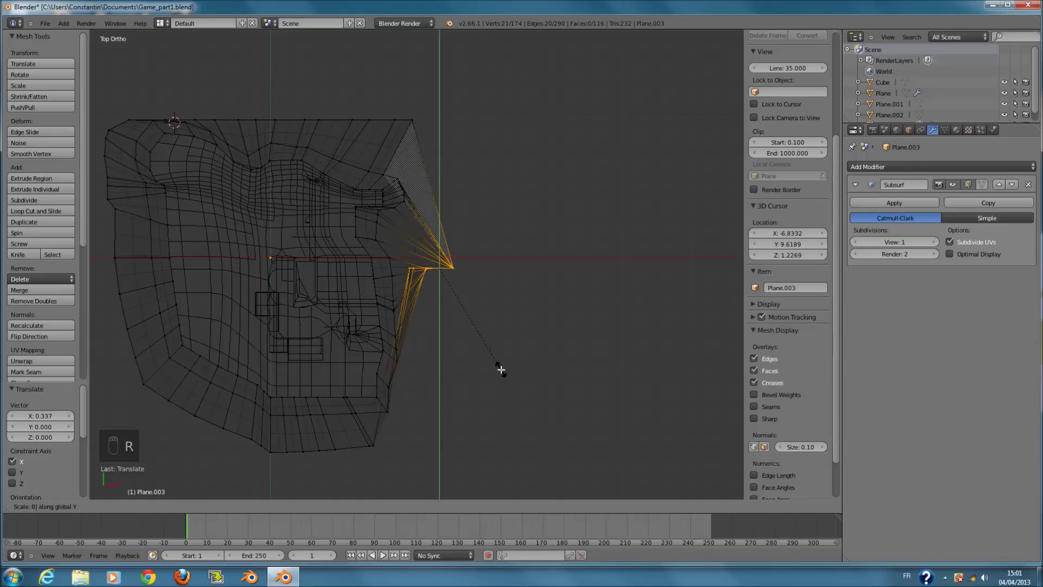
key(x)
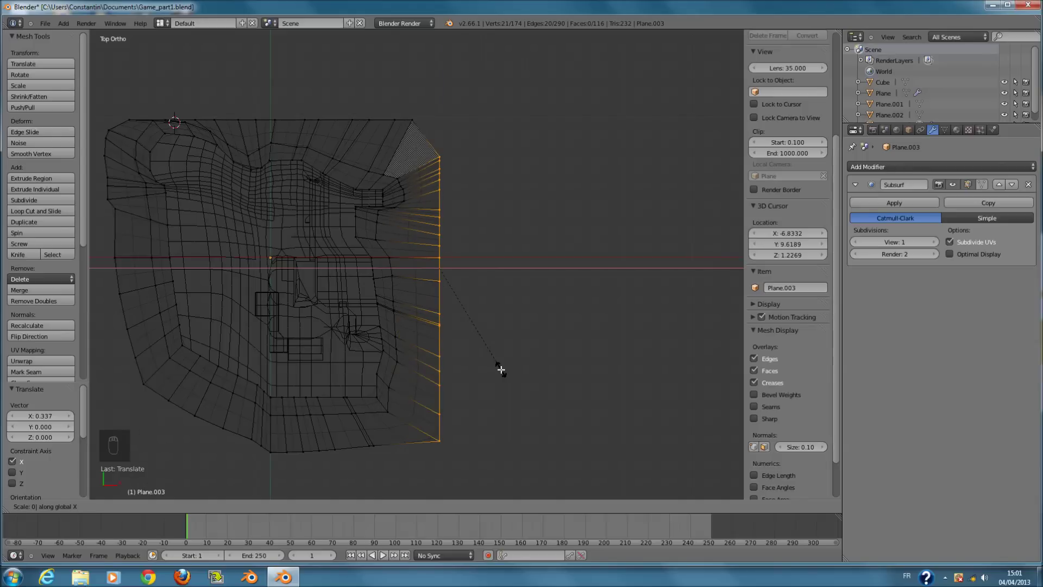
click(501, 369)
Move the straightened eastern edge about 0.19 along X and shift it slightly further outward along X in solid display.
scroll(449, 282, up, 2)
drag(474, 267, 479, 270)
key(z)
scroll(480, 296, down, 2)
middle_drag(480, 295, 477, 255)
scroll(477, 256, up, 2)
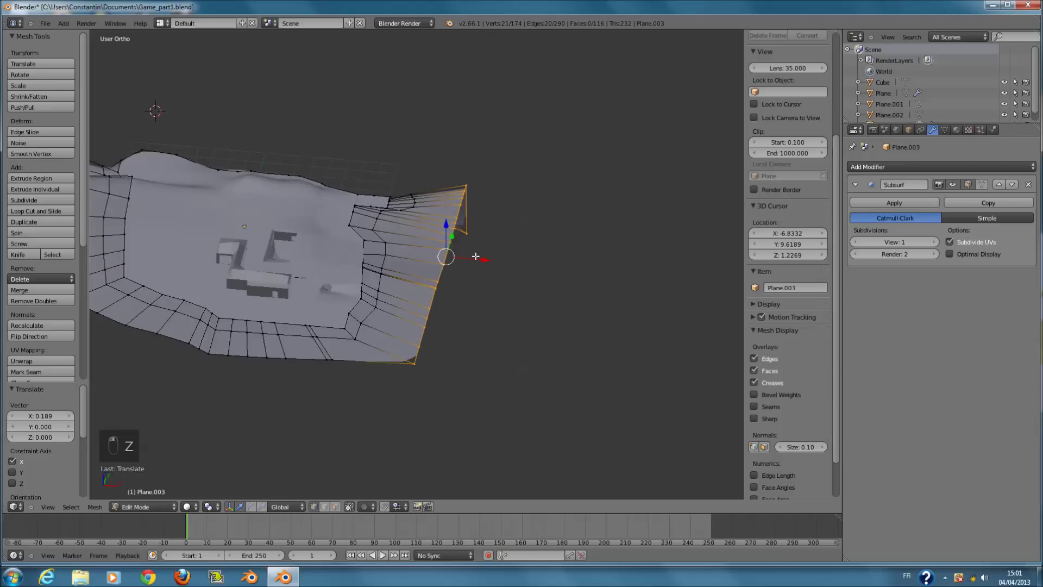
drag(483, 259, 498, 265)
Move the northeastern corner's outer vertex about -1.49 X, 0.69 Y, 1.32 Z and its inner neighbour about -0.15 X, -0.12 Y, 0.65 Z.
middle_drag(499, 265, 301, 244)
scroll(423, 318, up, 1)
key(a)
right_click(481, 379)
key(g)
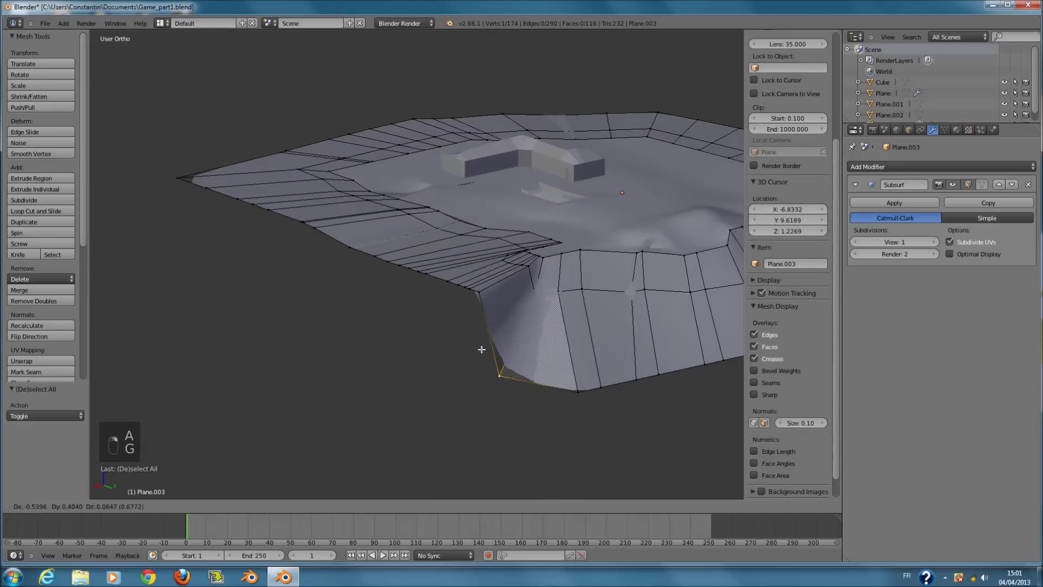
click(501, 320)
key(g)
key(g)
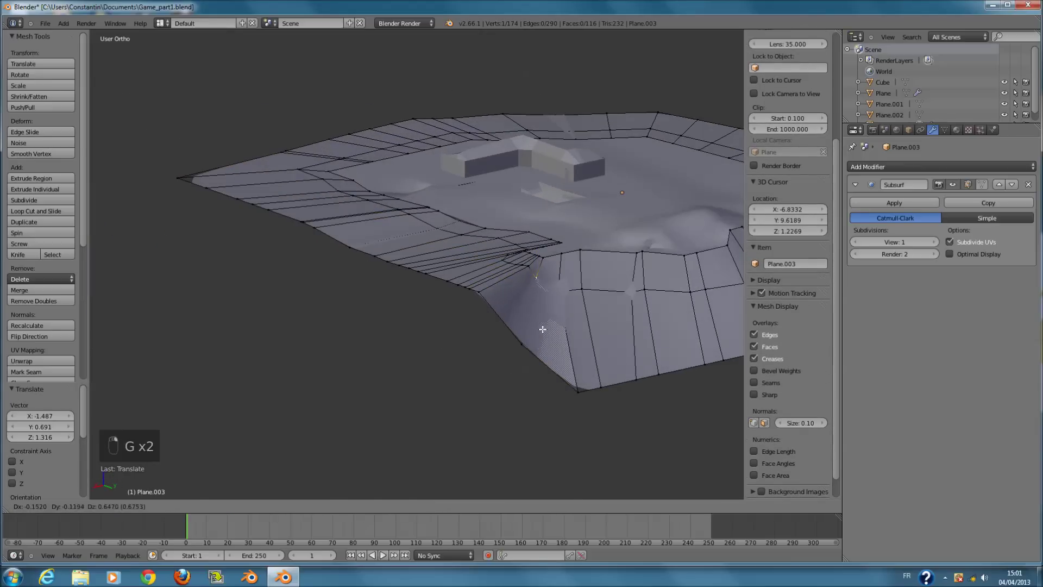
click(543, 330)
Raise the vertices of the northeastern corner slope, moving the outer one about 0.50 along Z.
key(KP_Decimal)
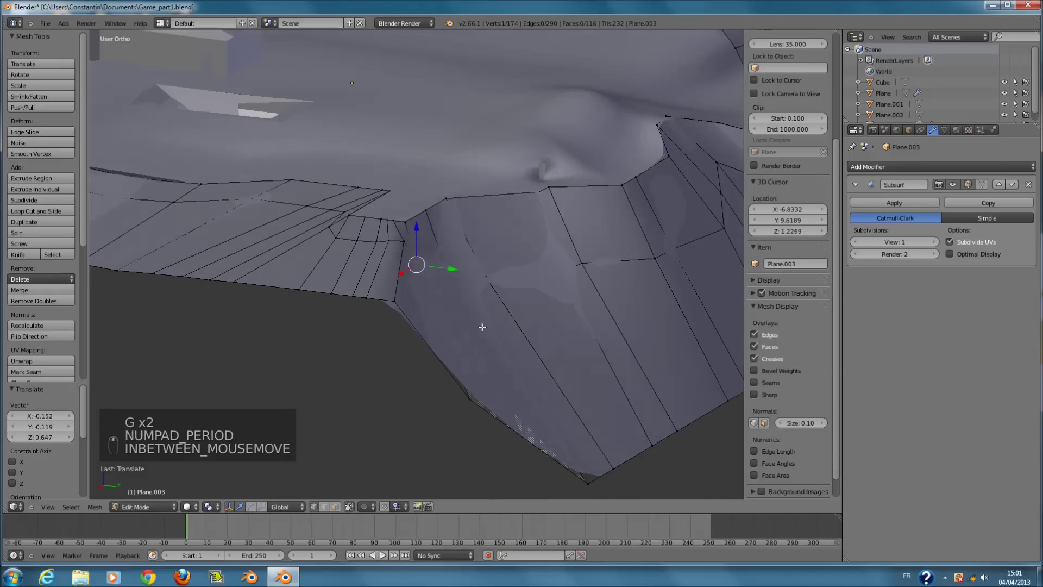
key(g)
key(g)
right_click(446, 277)
drag(444, 268, 438, 214)
right_click(446, 388)
key(g)
click(450, 292)
middle_drag(450, 291, 530, 319)
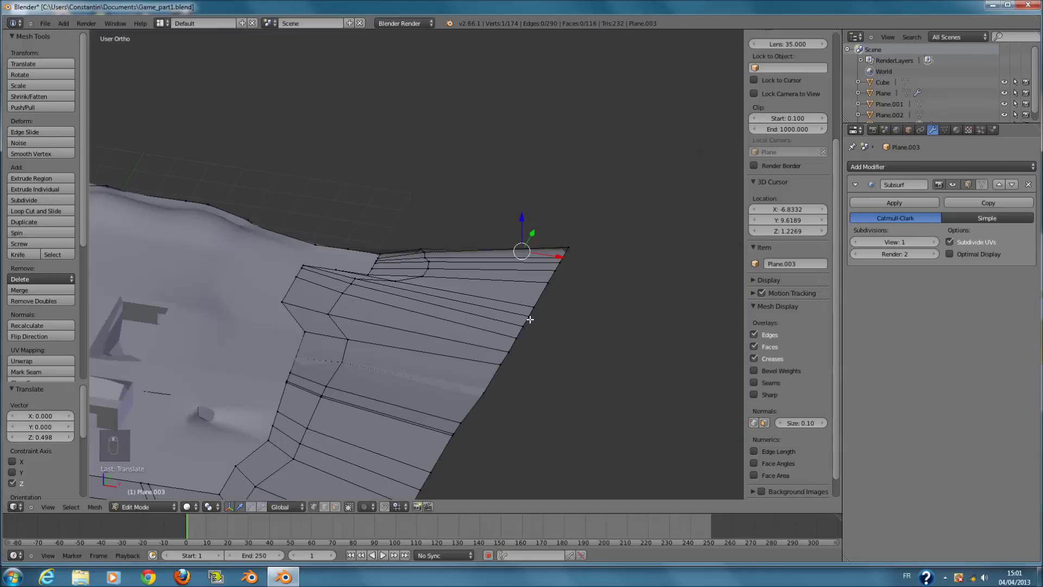
Return to Object Mode, check the reshaped border in solid display and save over Game_part1.blend.
key(Tab)
key(ctrl+s)
middle_drag(480, 353, 372, 356)
key(Tab)
scroll(489, 341, up, 3)
key(Tab)
key(z)
key(z)
key(z)
key(ctrl+s)
click(444, 330)
Circle-select the 12 southwestern outer vertices of the border in wireframe top view and move them about -2.15 along X and -1.36 along Y.
key(KP_7)
key(z)
key(Tab)
key(a)
key(a)
key(a)
key(a)
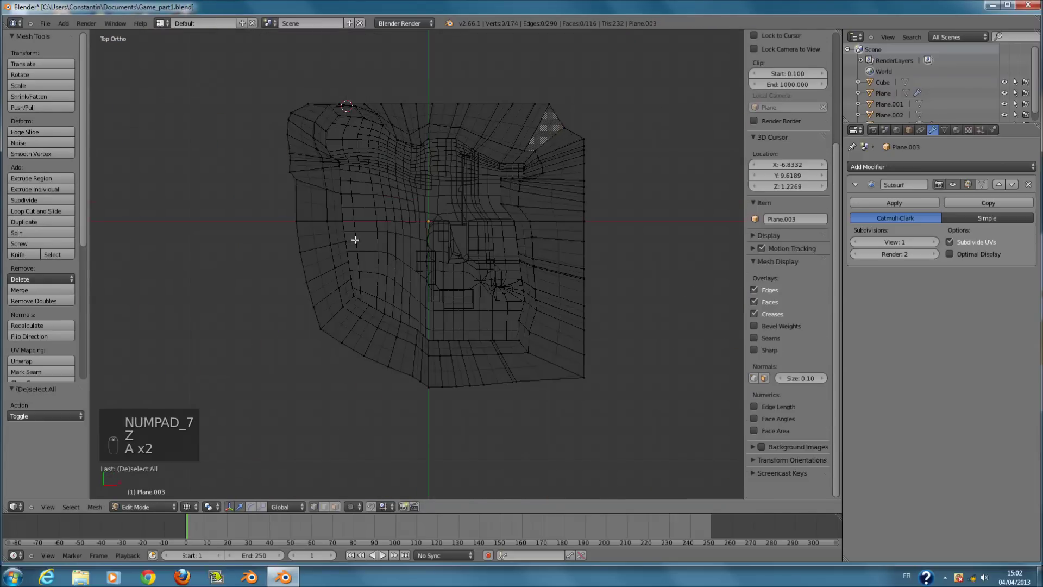
key(a)
key(a)
scroll(275, 206, up, 2)
key(c)
mouse_move(240, 212)
mouse_down()
mouse_move(279, 361)
mouse_move(317, 399)
mouse_move(411, 452)
mouse_up()
right_click(411, 452)
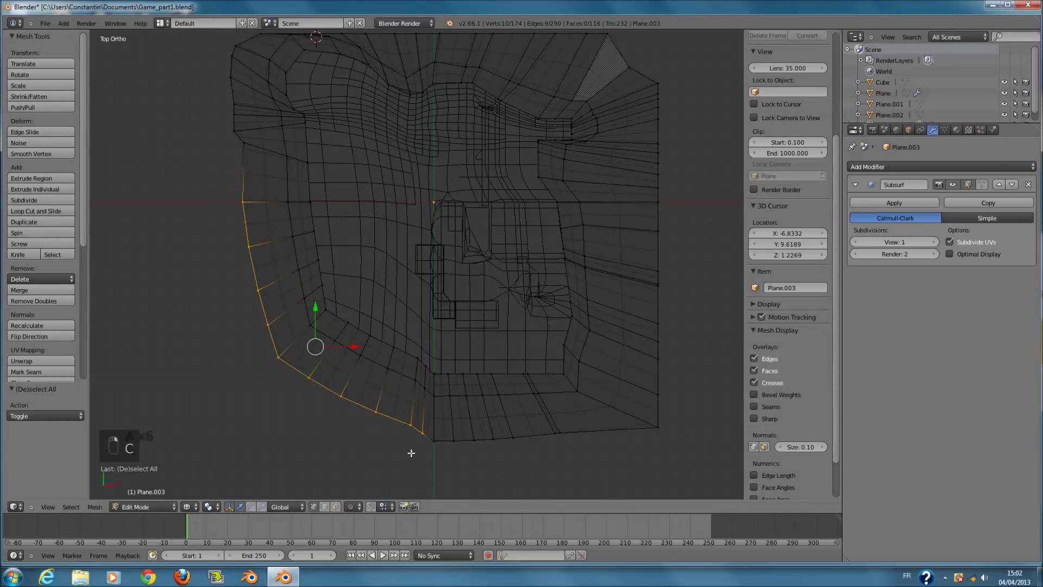
key(g)
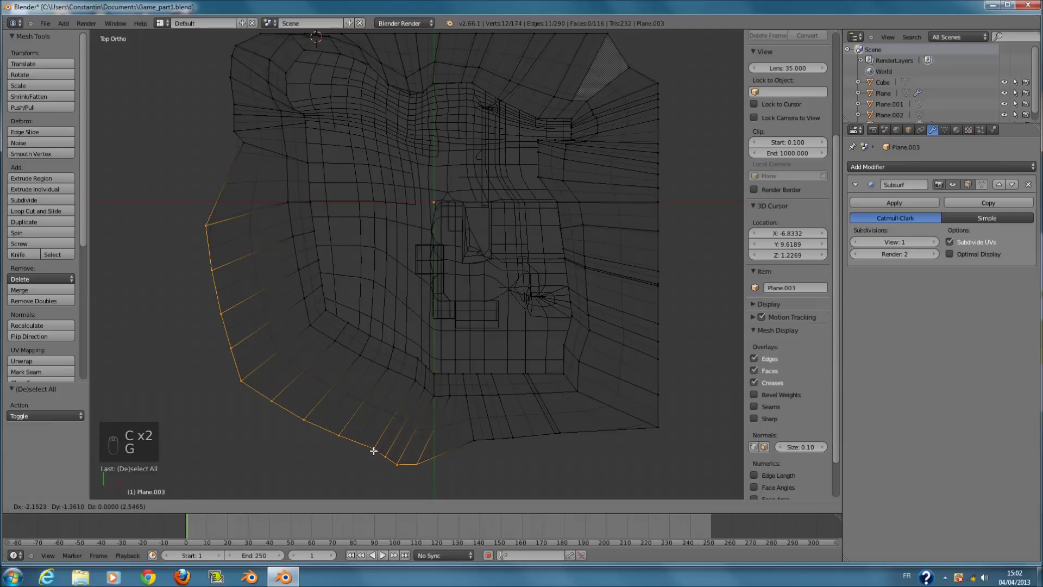
click(373, 449)
Circle-select the 11 vertices of the southwestern middle row and move them about -2.60 along X and -0.76 along Y.
key(a)
key(c)
mouse_move(270, 212)
mouse_down()
mouse_move(284, 202)
mouse_move(291, 338)
mouse_move(356, 365)
mouse_move(407, 405)
mouse_up()
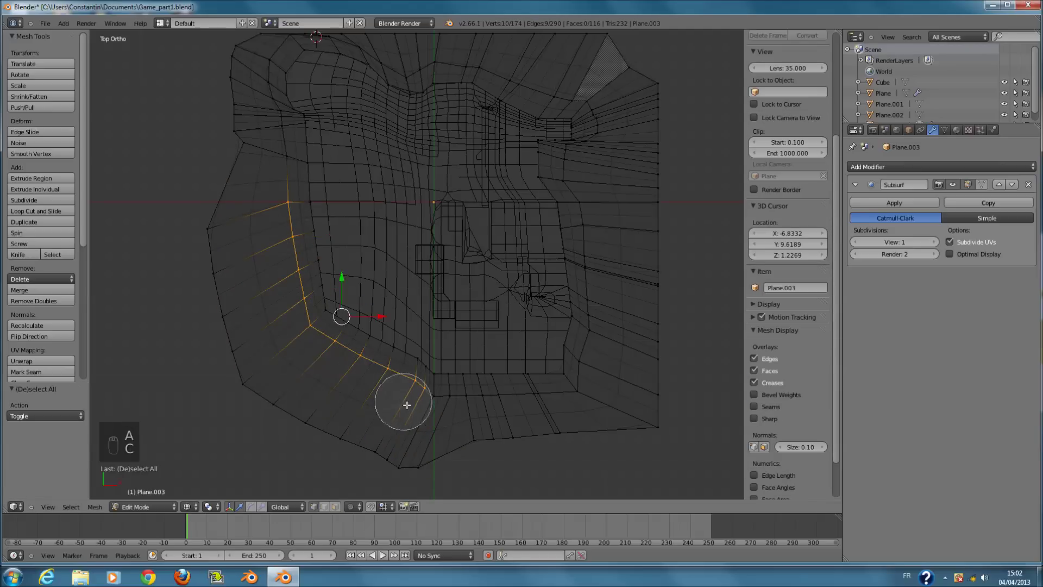
key(g)
click(361, 424)
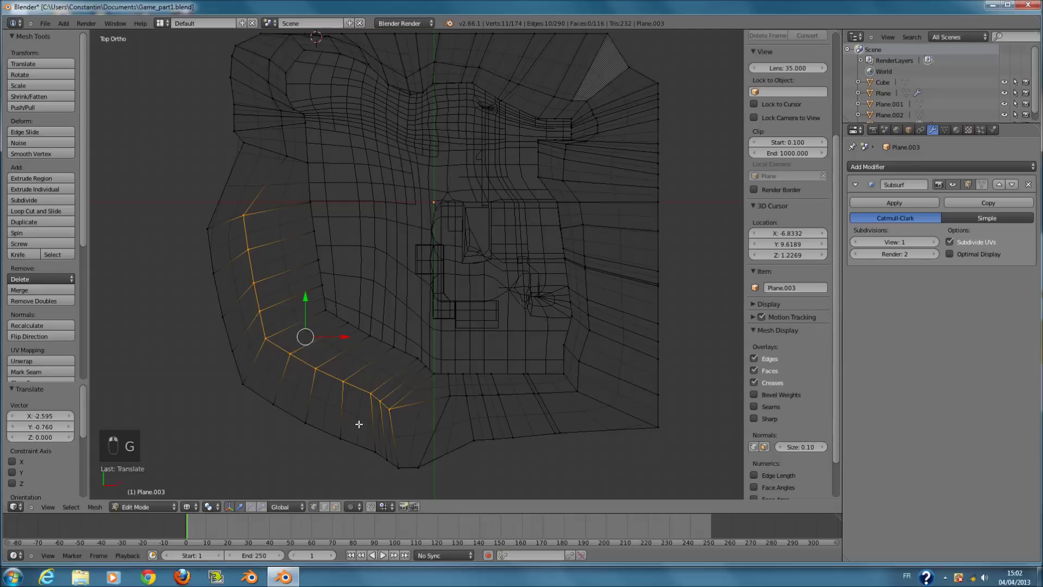
Smooth the moved row of vertices and shift the vertex just north of it about -0.29 along X and -0.70 along Y.
click(47, 154)
click(46, 154)
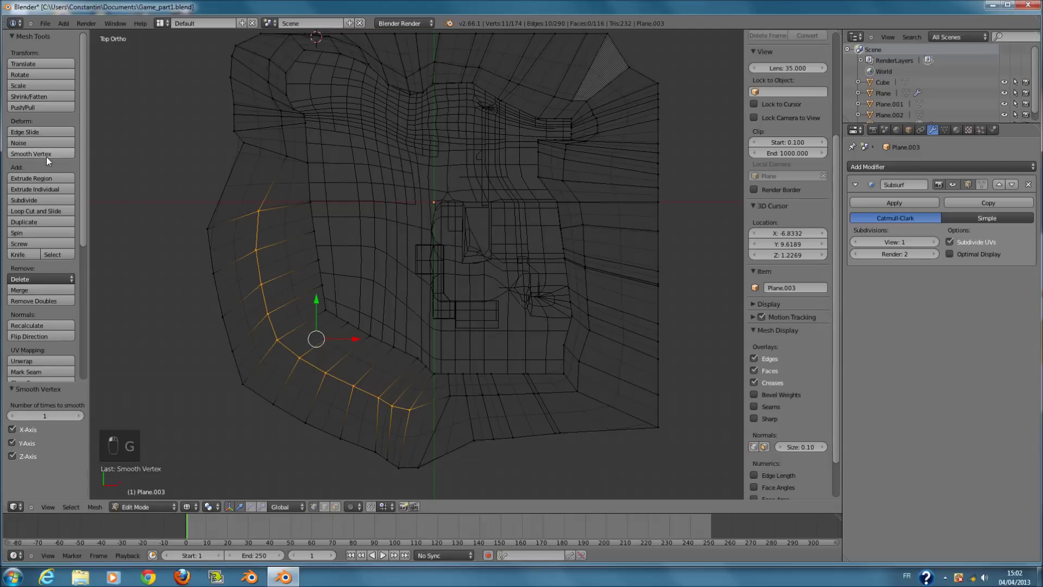
right_click(281, 167)
key(g)
click(281, 184)
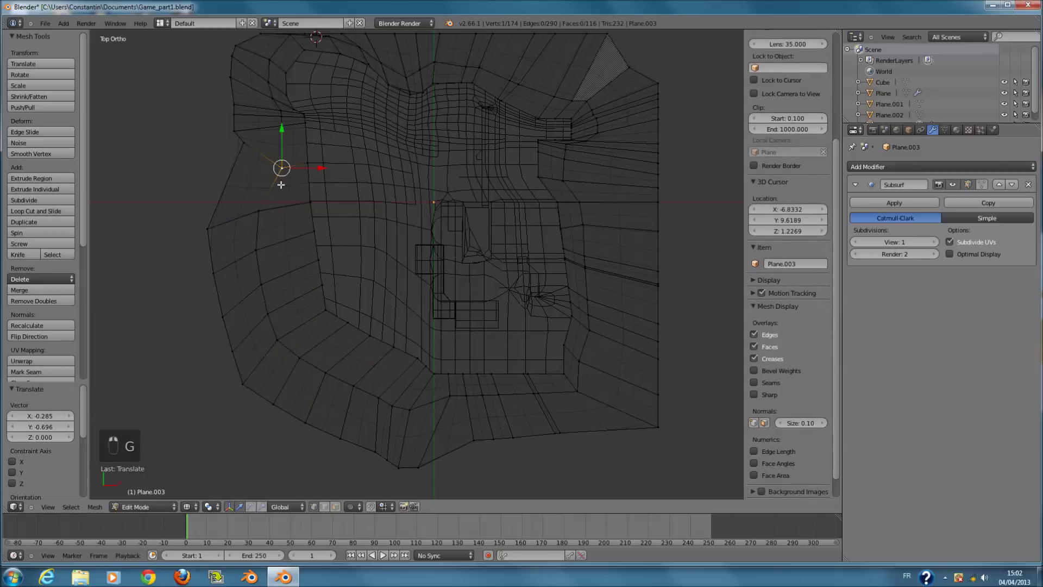
Clear the selection, circle-select the lowest outer vertices of the southern bulge and move them slightly east.
key(a)
scroll(474, 443, down, 2)
shift+middle_drag(471, 447, 471, 392)
scroll(468, 392, up, 1)
ctrl+scroll(466, 389, up, 4)
key(z)
key(z)
scroll(413, 383, up, 1)
key(c)
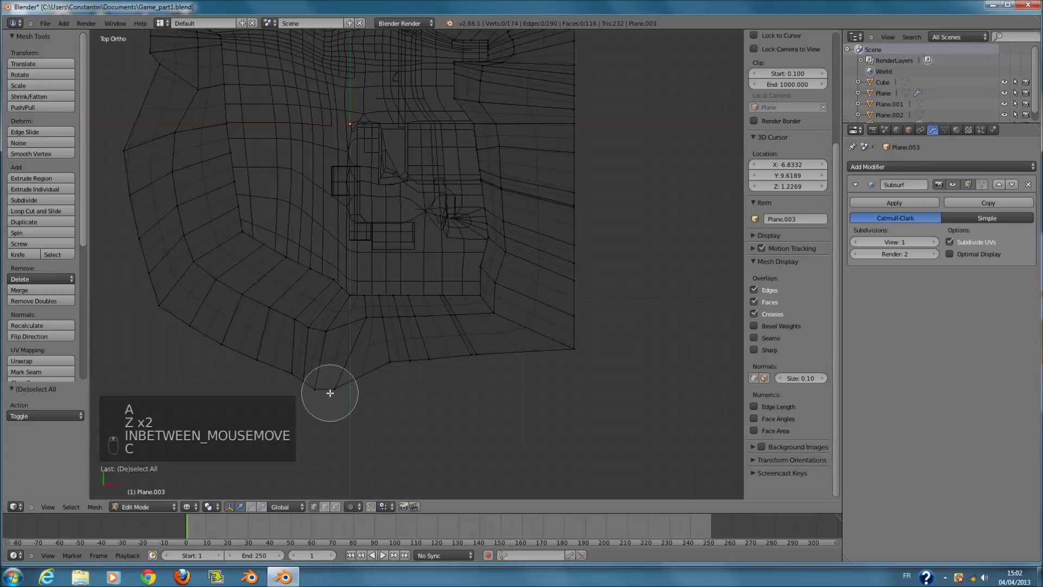
click(325, 387)
key(g)
click(347, 390)
Circle-select the outer vertices from the southern bulge to the southeastern corner and move them outward to the south.
key(a)
key(c)
drag(420, 366, 475, 375)
click(584, 368)
right_click(584, 368)
key(g)
right_click(563, 386)
Return to Object Mode in solid display, deselect all objects and save over Game_part1.blend.
key(z)
key(Tab)
mouse_move(460, 320)
middle_down()
mouse_move(466, 298)
mouse_move(360, 226)
mouse_move(405, 252)
mouse_move(510, 247)
mouse_move(397, 257)
mouse_move(469, 240)
middle_up()
key(ctrl+s)
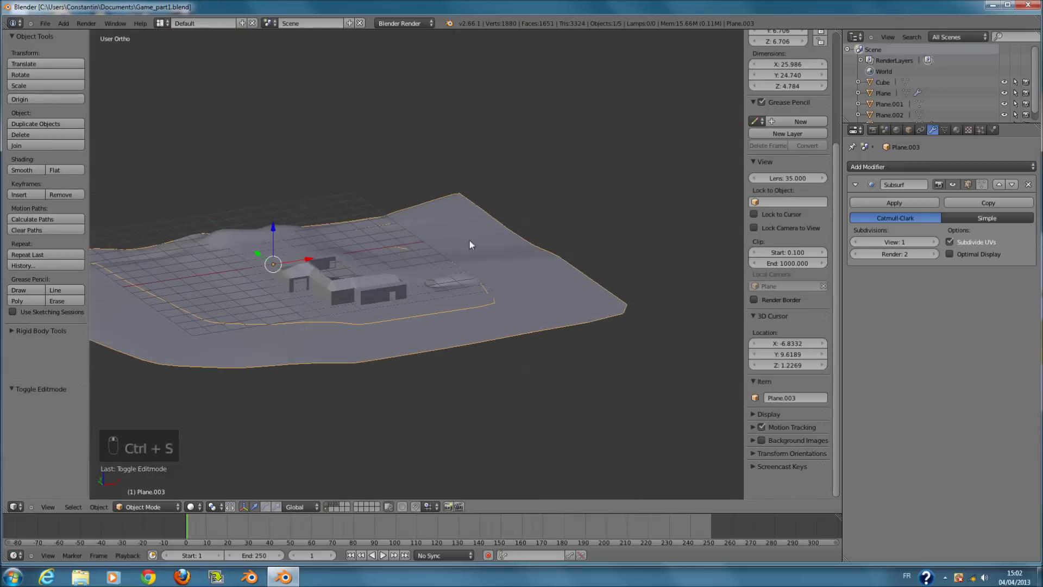
shift+middle_drag(305, 289, 251, 362)
scroll(376, 289, up, 3)
key(a)
key(ctrl+s)
click(251, 362)
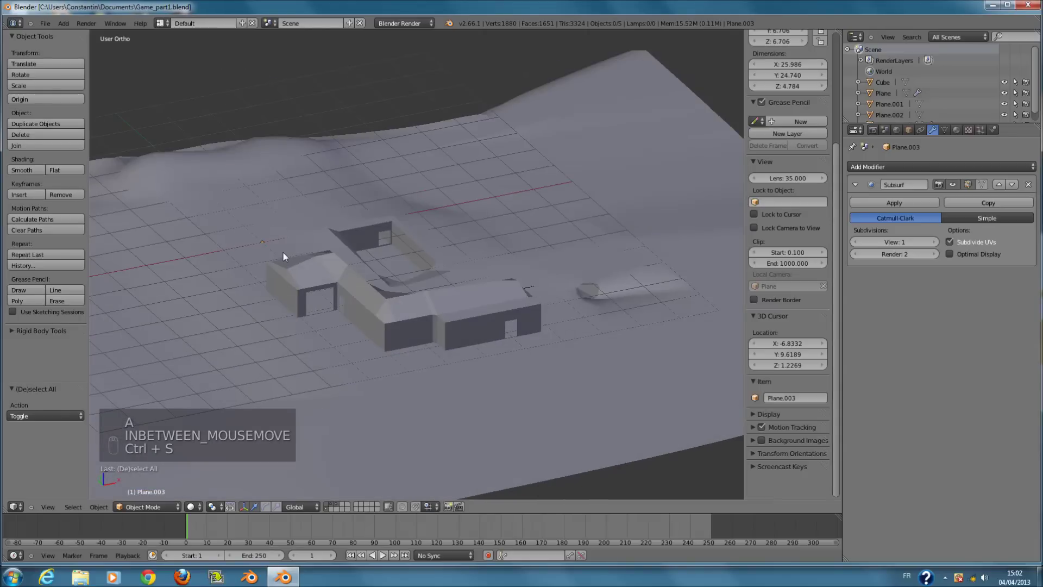
click(992, 5)
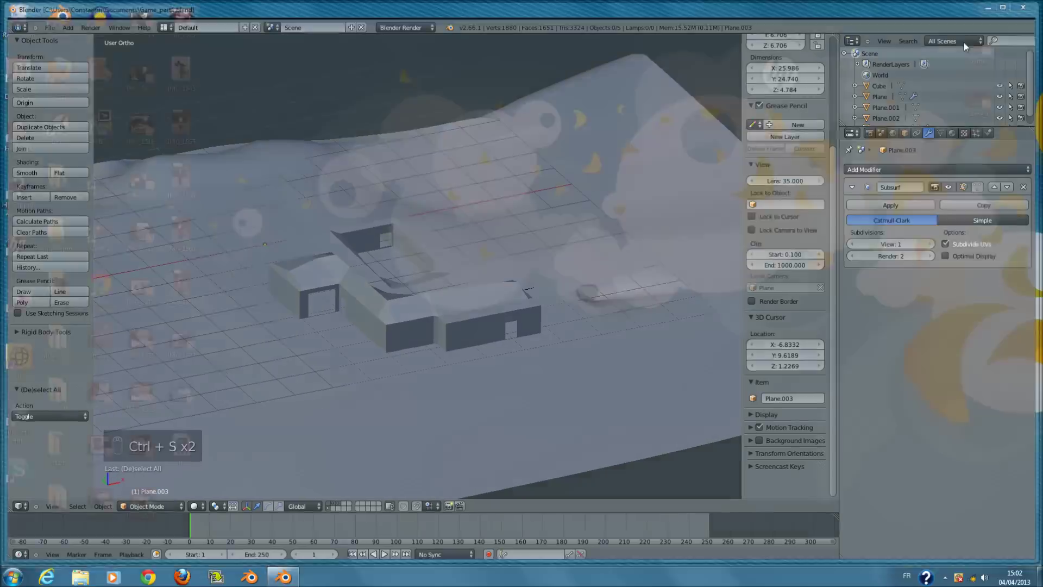
click(283, 577)
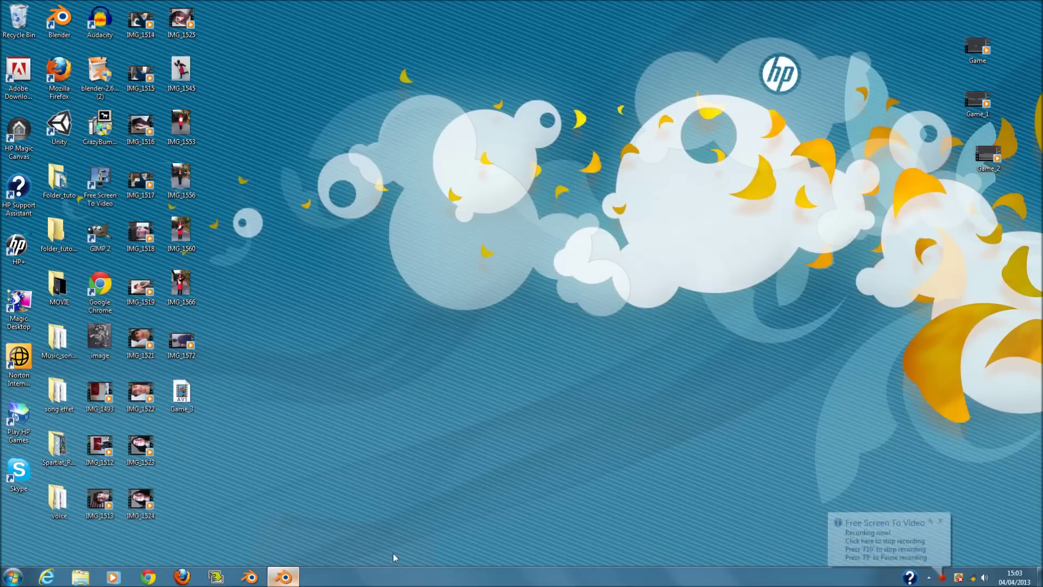
Select the central terrain plane and examine its mesh against the border and buildings from above in wireframe display.
middle_drag(641, 372, 516, 380)
key(ctrl+s)
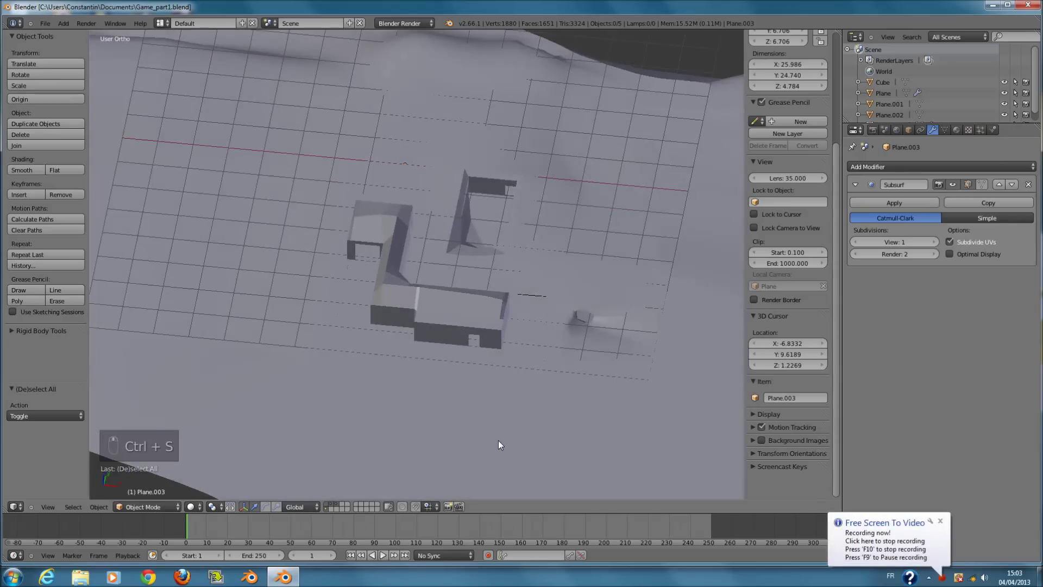
key(KP_7)
shift+middle_drag(494, 317, 494, 382)
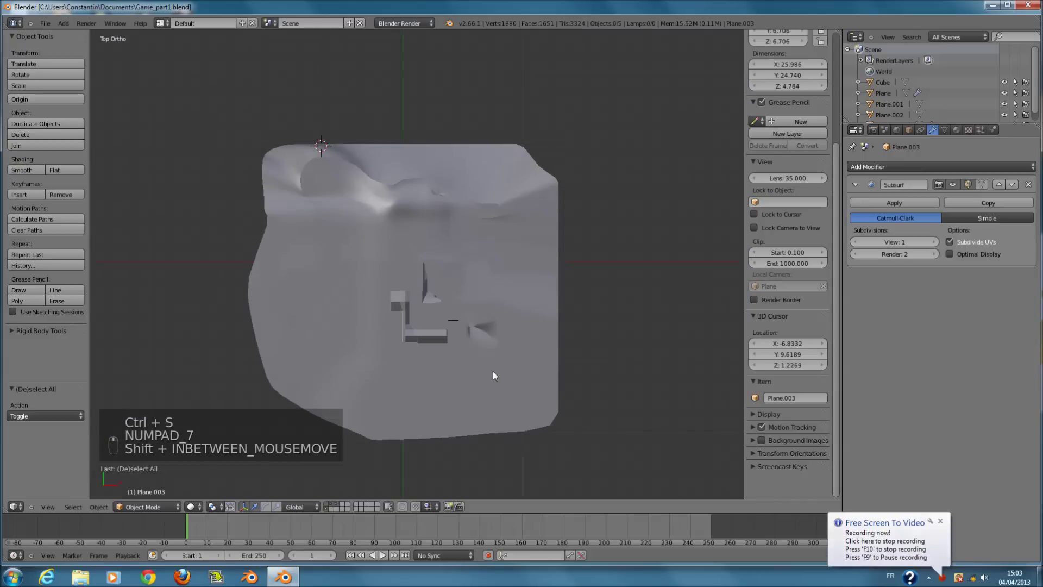
scroll(494, 381, up, 2)
right_click(443, 243)
scroll(433, 312, up, 2)
key(z)
key(z)
key(z)
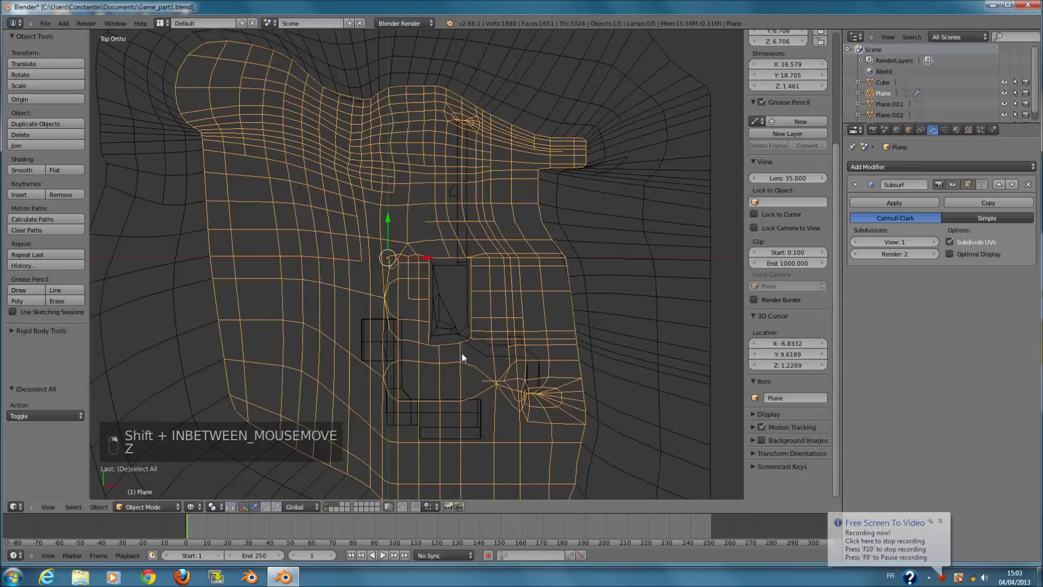
key(ctrl+s)
middle_drag(465, 390, 457, 341)
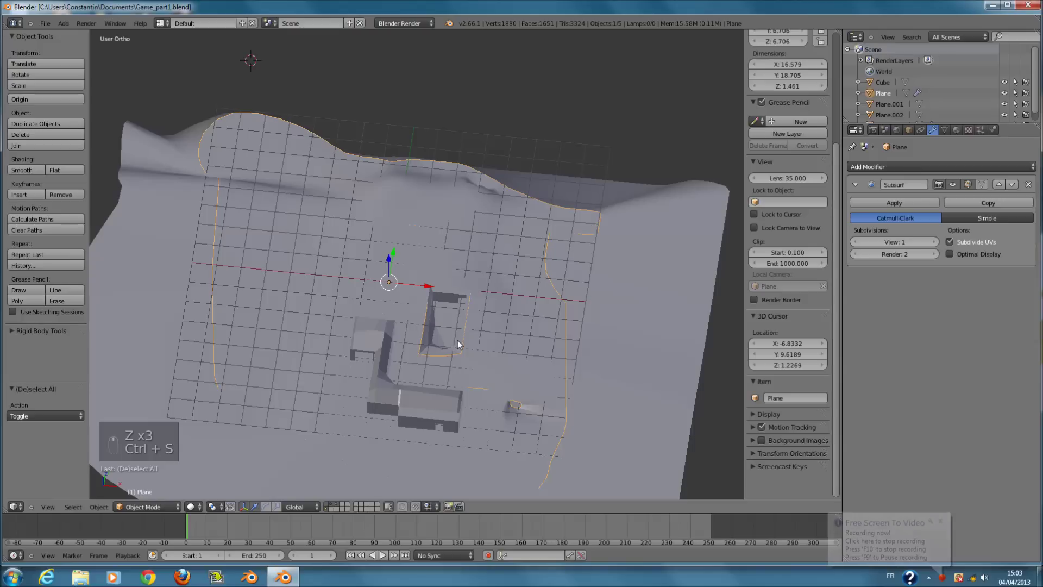
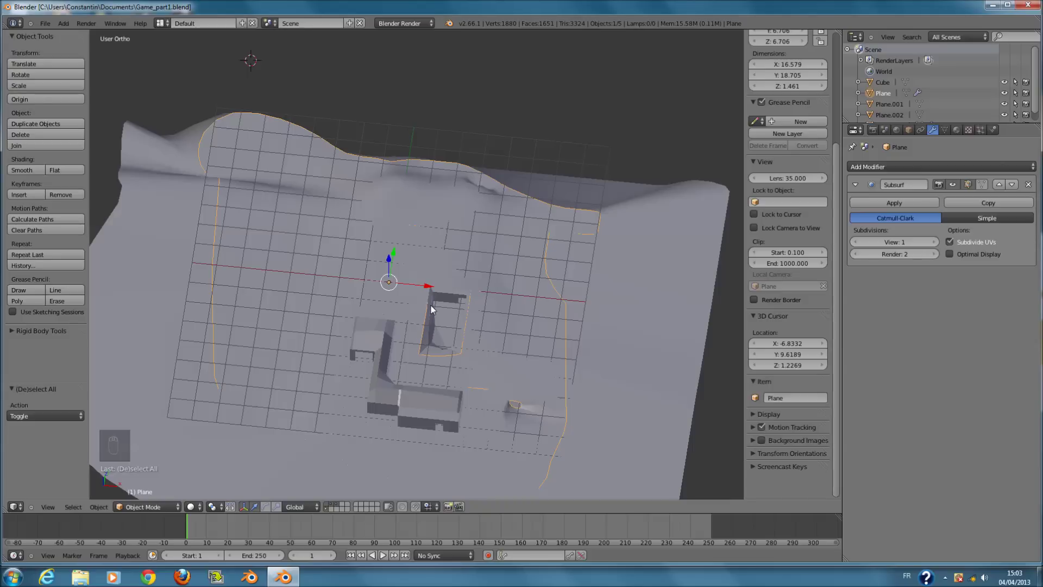
Examine the full terrain outline in solid display from an oblique angle and from the top.
middle_drag(432, 305, 497, 380)
key(ctrl+s)
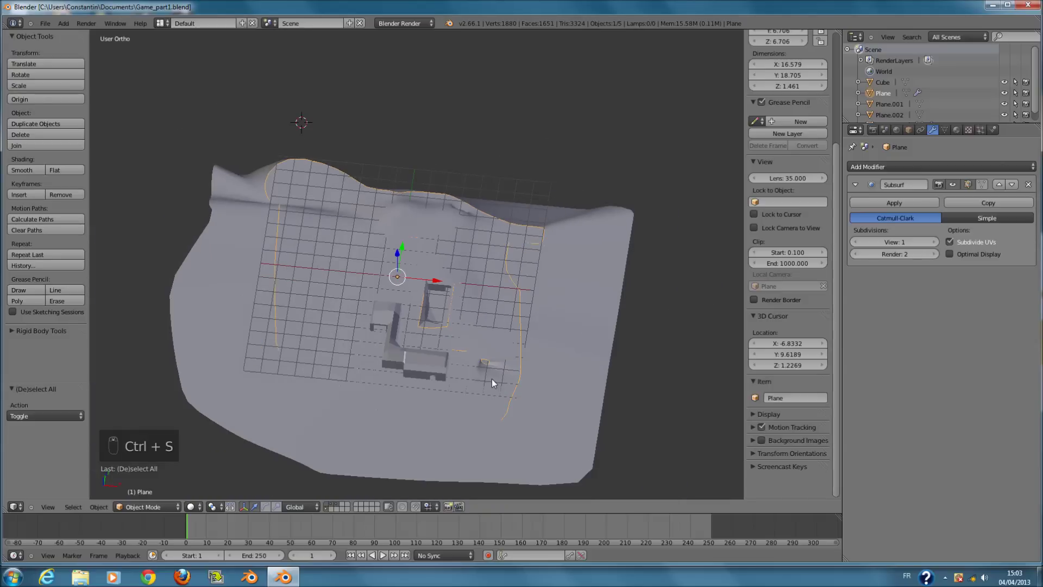
key(KP_7)
scroll(491, 379, up, 3)
key(ctrl+s)
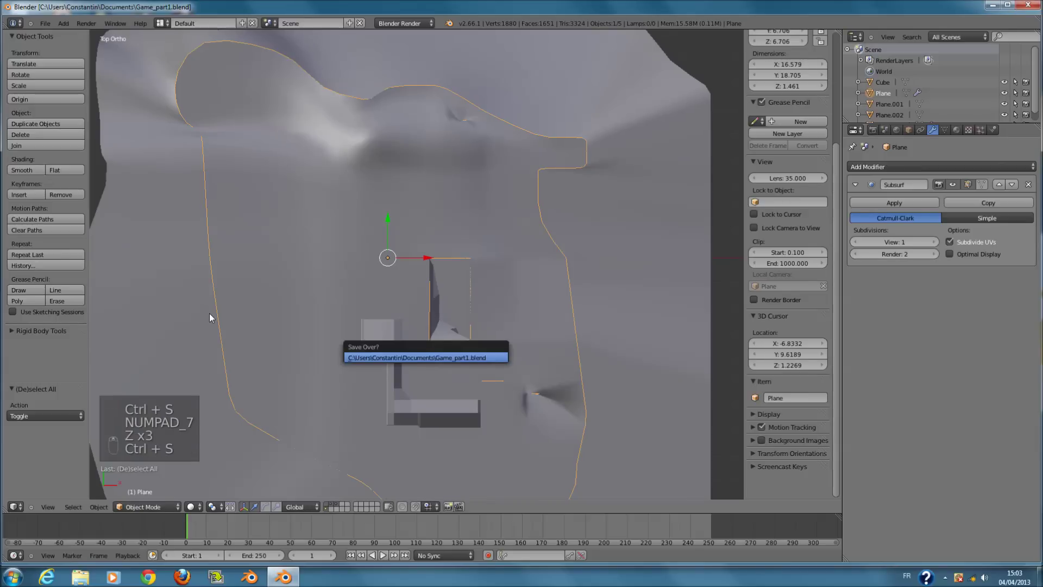
scroll(349, 273, down, 2)
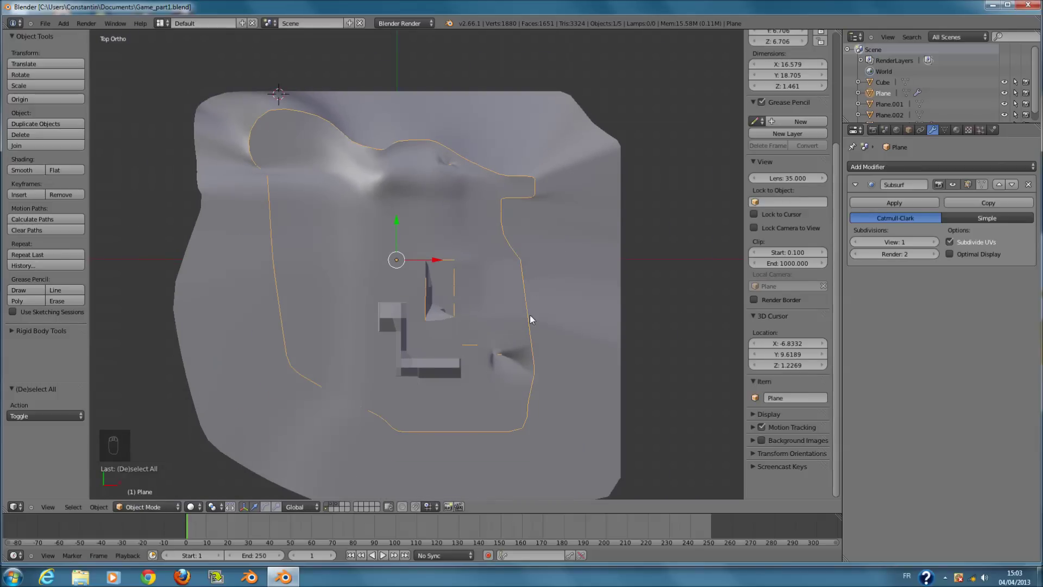
key(ctrl+s)
Examine the buildings, the pit and the surrounding hills from several oblique angles.
middle_drag(483, 325, 355, 277)
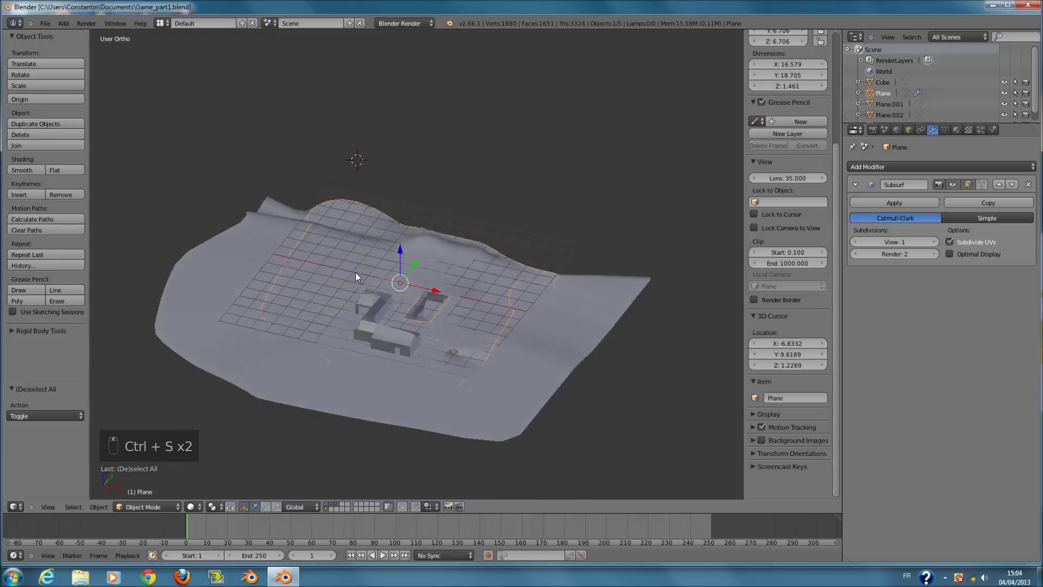
scroll(369, 316, up, 4)
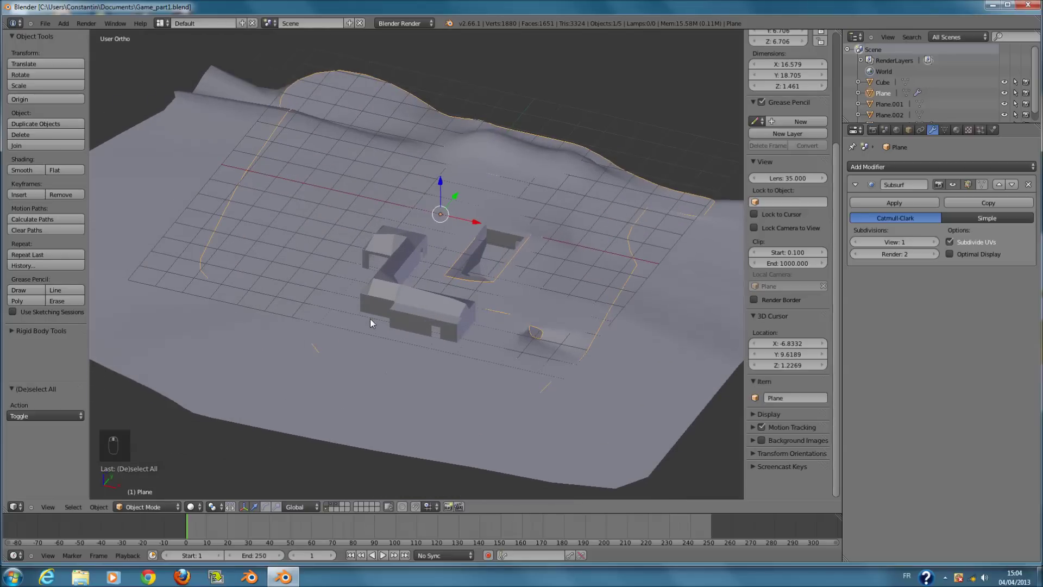
scroll(408, 322, up, 1)
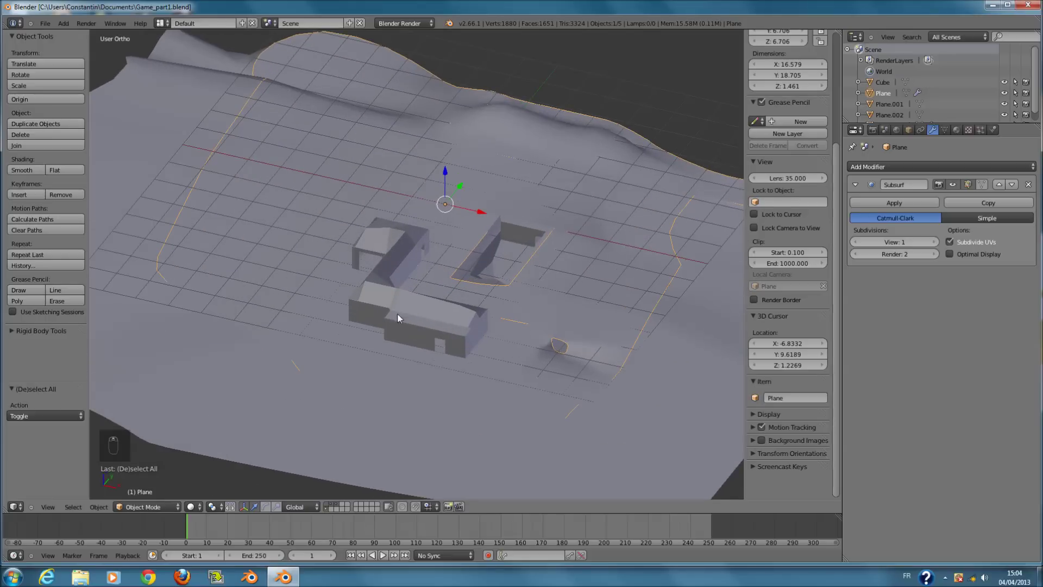
scroll(478, 355, up, 2)
mouse_move(503, 354)
middle_down()
mouse_move(506, 341)
mouse_move(497, 344)
middle_up()
middle_drag(471, 292, 383, 357)
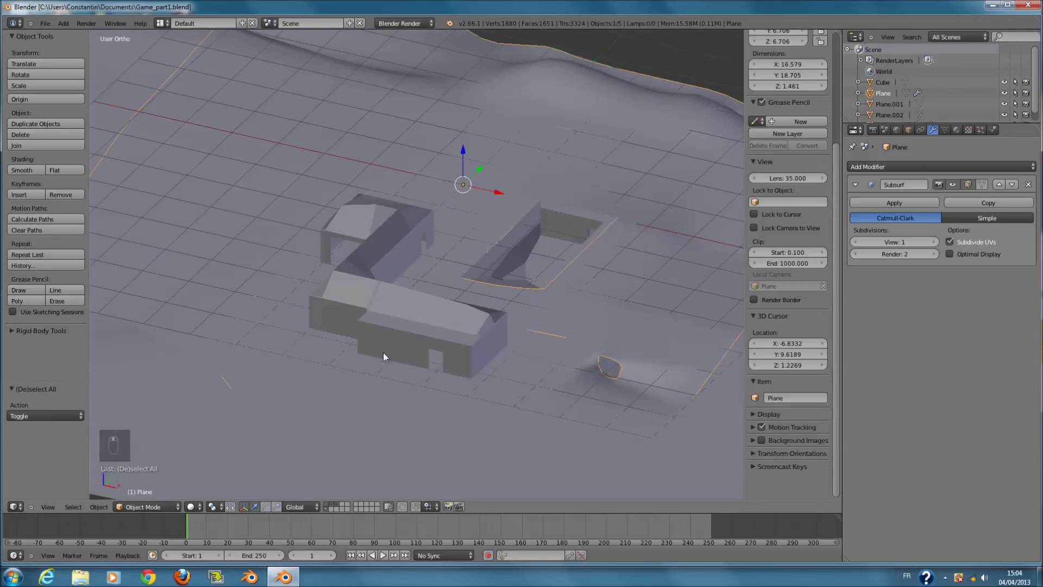
middle_drag(328, 324, 387, 318)
middle_drag(129, 233, 353, 270)
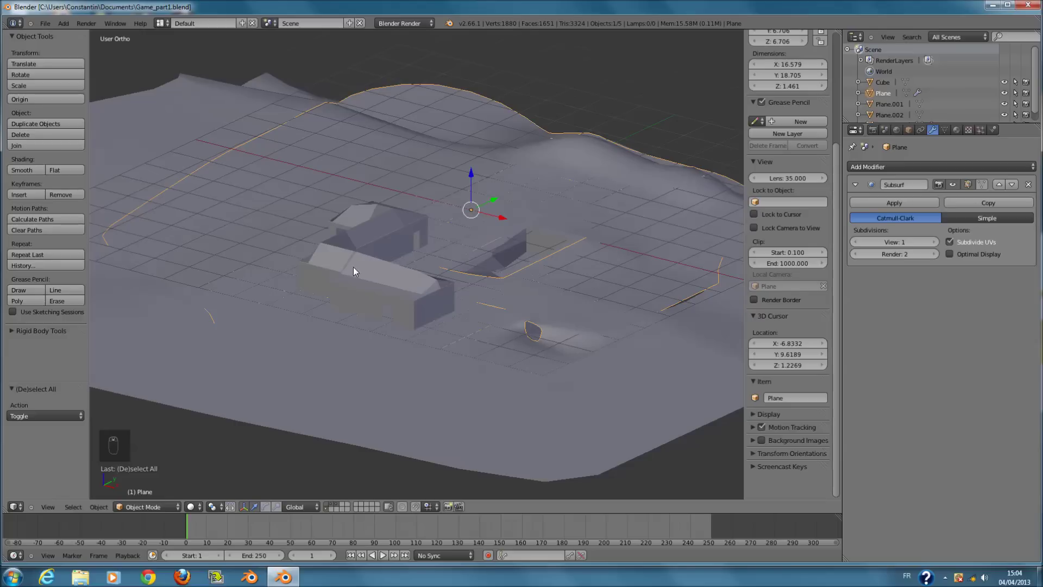
middle_drag(462, 334, 384, 285)
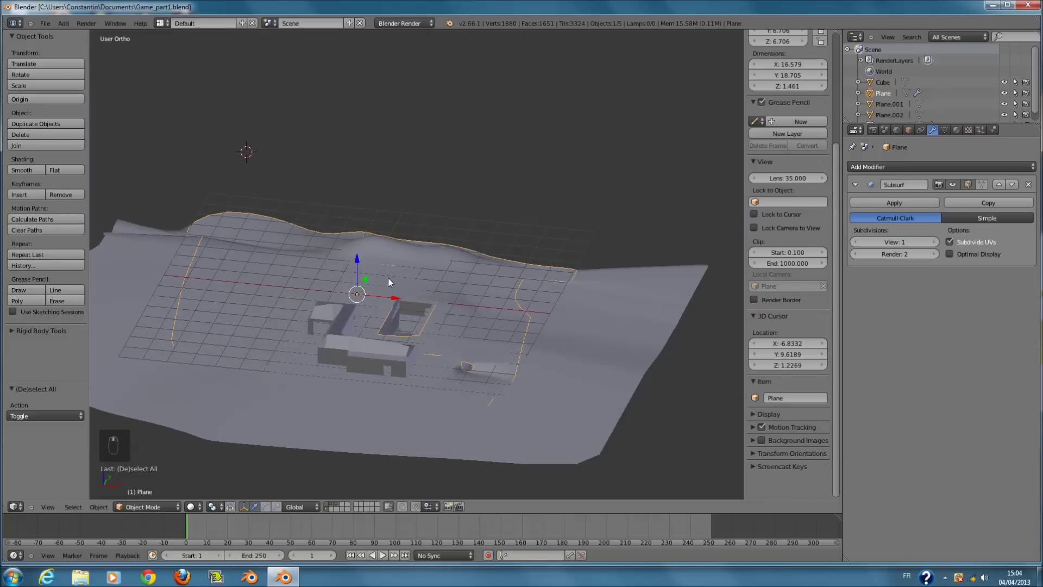
Deselect all objects, reset the 3D cursor to the scene origin and save over Game_part1.blend from the top wireframe view.
key(ctrl+s)
click(457, 333)
key(KP_7)
key(a)
key(a)
scroll(411, 288, down, 5)
key(shift+c)
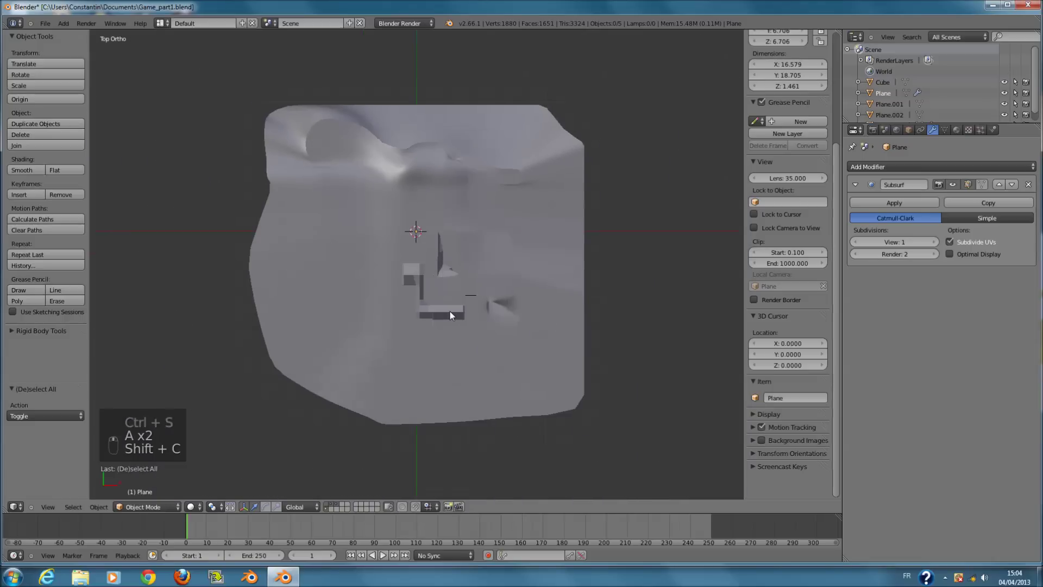
key(z)
key(ctrl+s)
click(453, 320)
Add a cube at the origin, shift it about 1.56 units along Y and slightly toward negative X, and scale it to about 1.88 units.
key(shift+a)
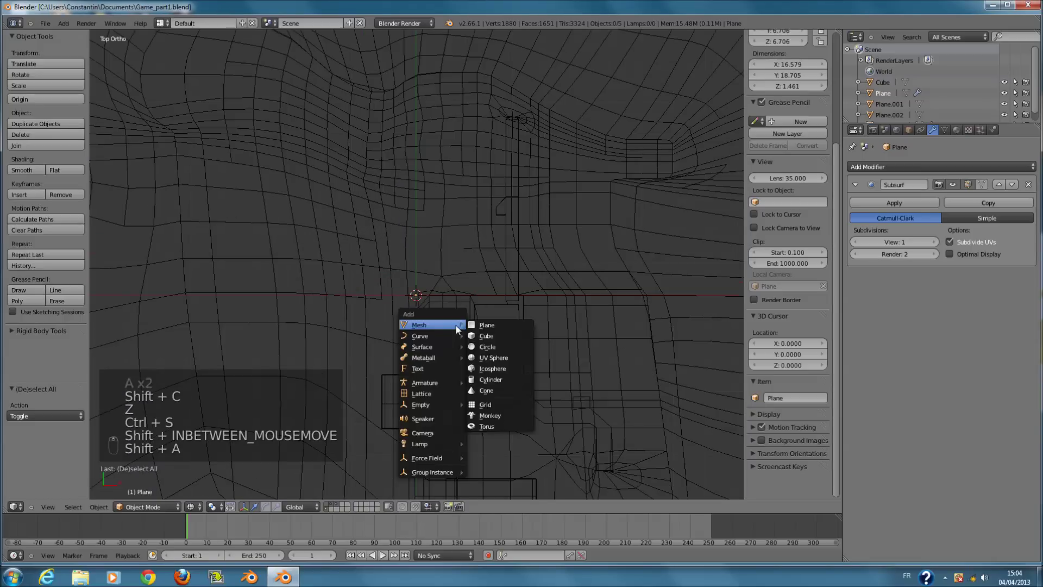
click(494, 335)
key(z)
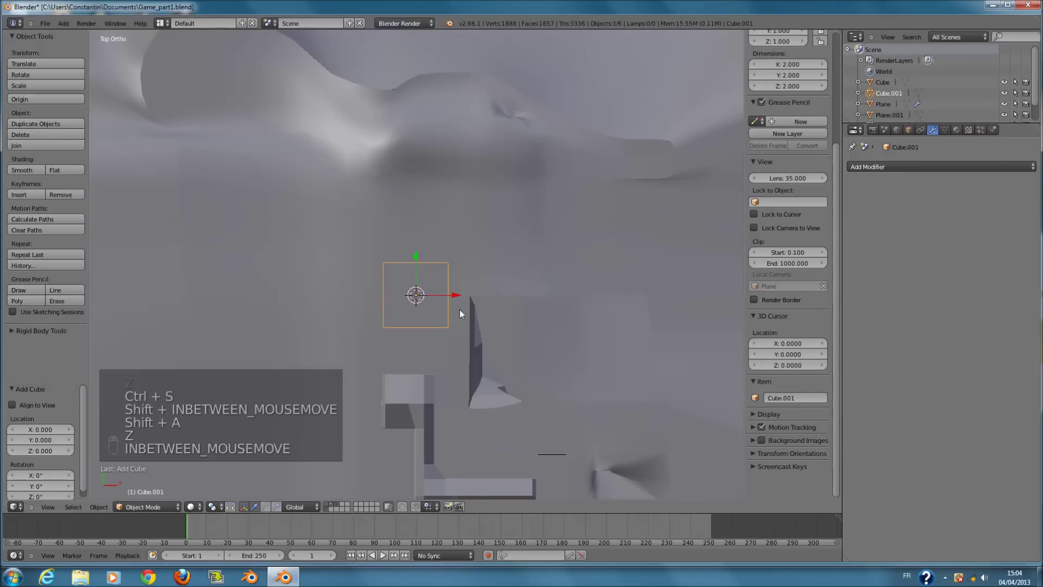
key(s)
click(465, 307)
drag(415, 259, 413, 213)
key(s)
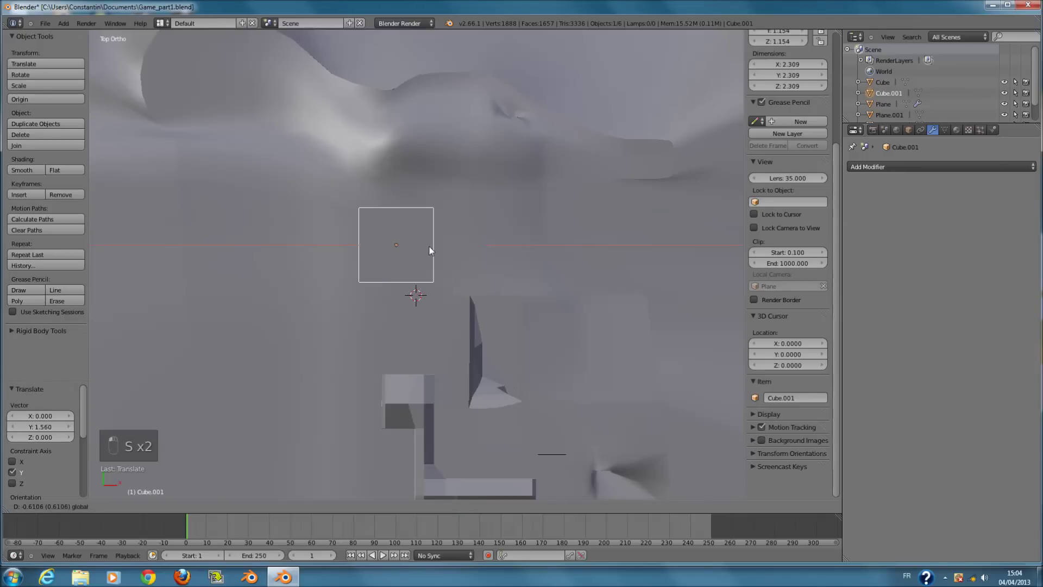
click(425, 282)
Raise the new cube above the terrain in front view, shrink it to about 0.88 units and rest its base near ground level.
key(KP_1)
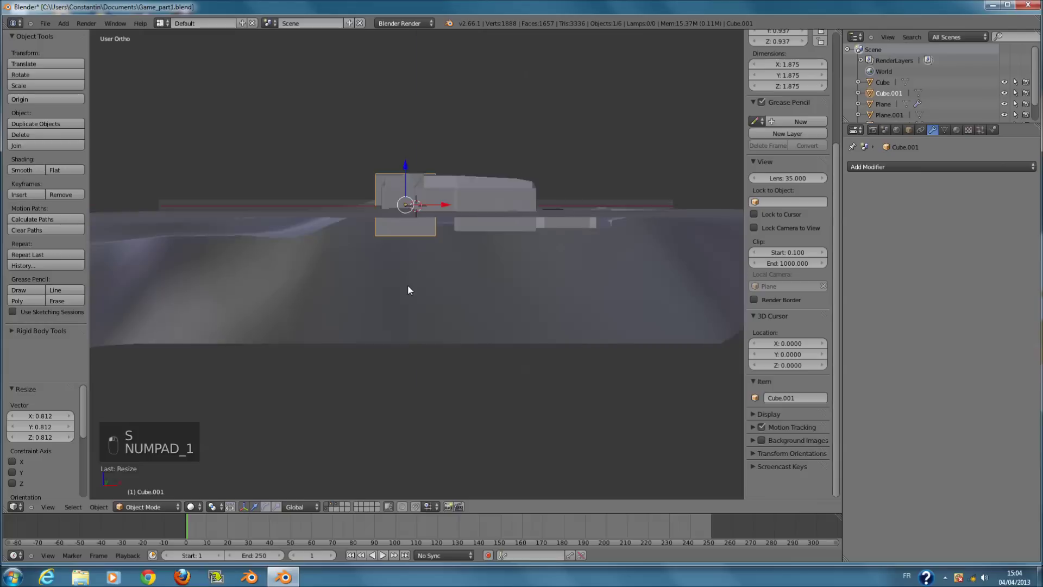
key(z)
key(z)
key(z)
drag(381, 344, 382, 276)
key(s)
click(493, 327)
key(s)
click(470, 321)
drag(421, 313, 410, 314)
key(s)
click(420, 318)
drag(379, 274, 376, 289)
ctrl+scroll(432, 313, down, 1)
ctrl+scroll(433, 312, down, 6)
scroll(535, 383, down, 1)
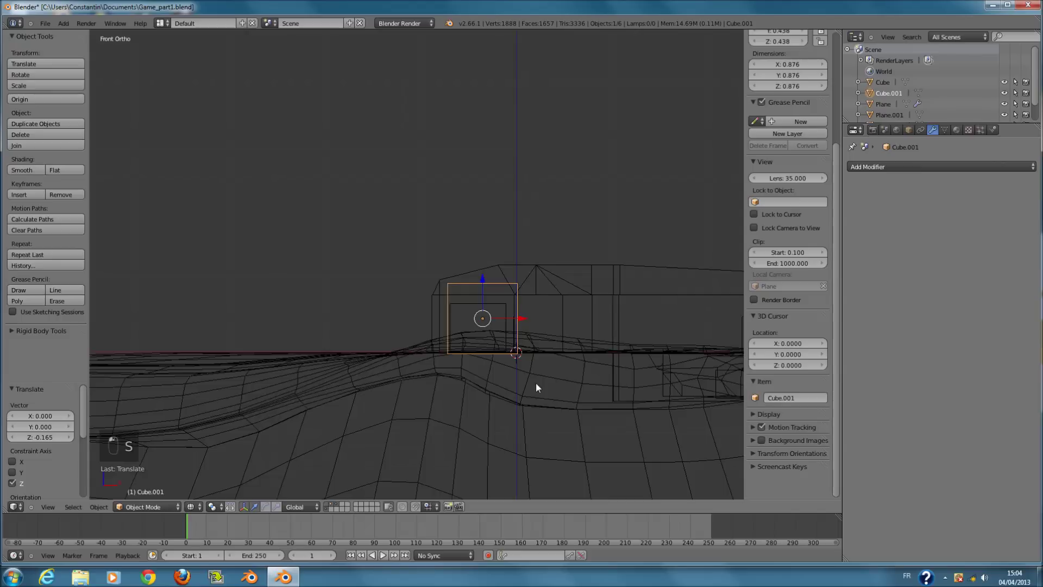
scroll(536, 383, up, 4)
key(s)
right_click(549, 456)
key(s)
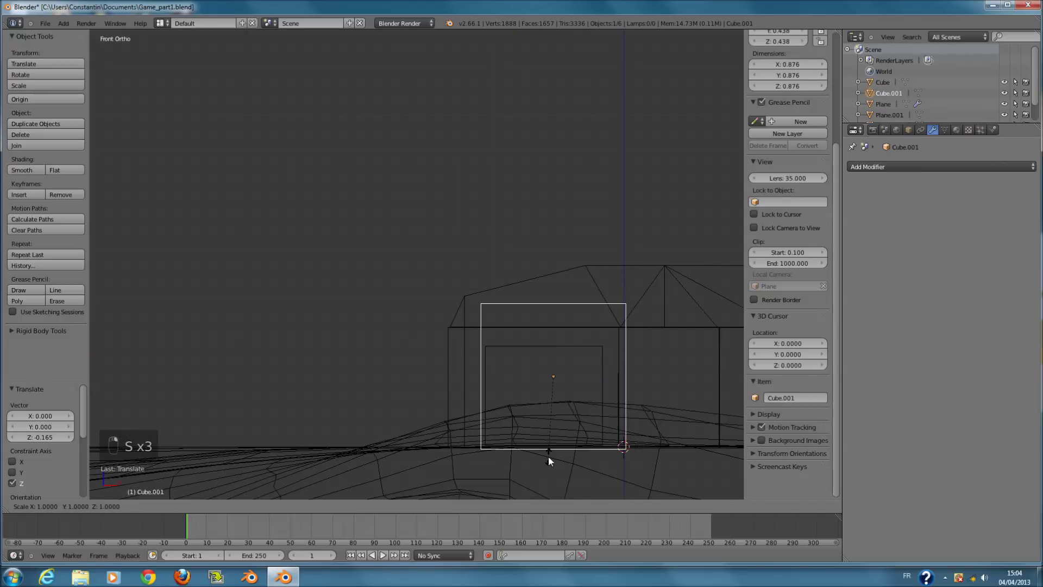
right_click(548, 450)
Flatten the cube along Z to a height of about 0.70 and realign it with the ground line and building behind.
key(s)
click(575, 439)
key(g)
click(557, 444)
key(s)
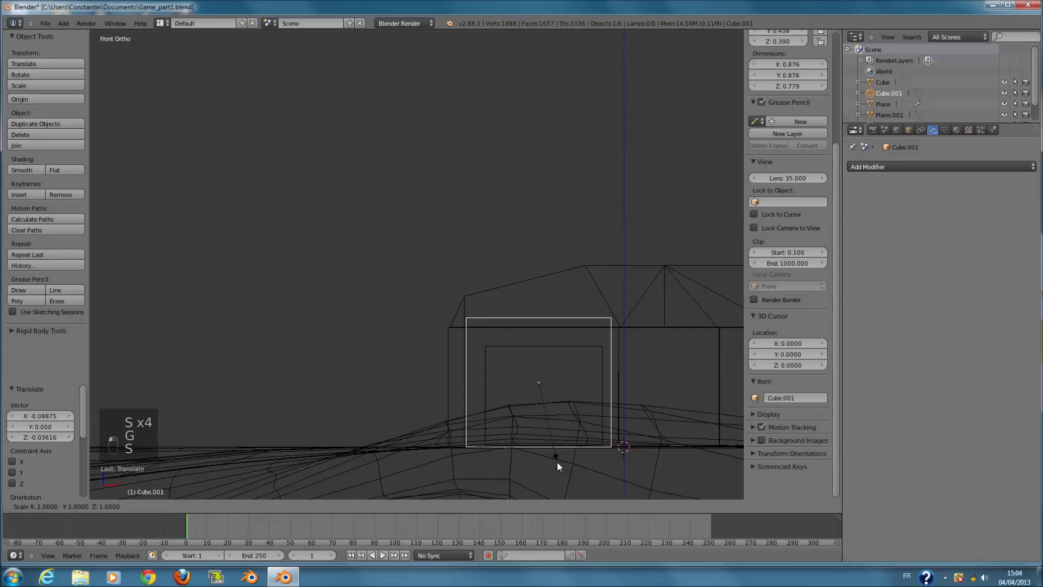
key(z)
click(555, 453)
key(g)
click(552, 457)
Lower the cube about 0.03 units along Z to seat it on the terrain and save over Game_part1.blend.
mouse_move(540, 453)
middle_down()
mouse_move(615, 465)
mouse_move(491, 421)
mouse_move(529, 402)
middle_up()
key(z)
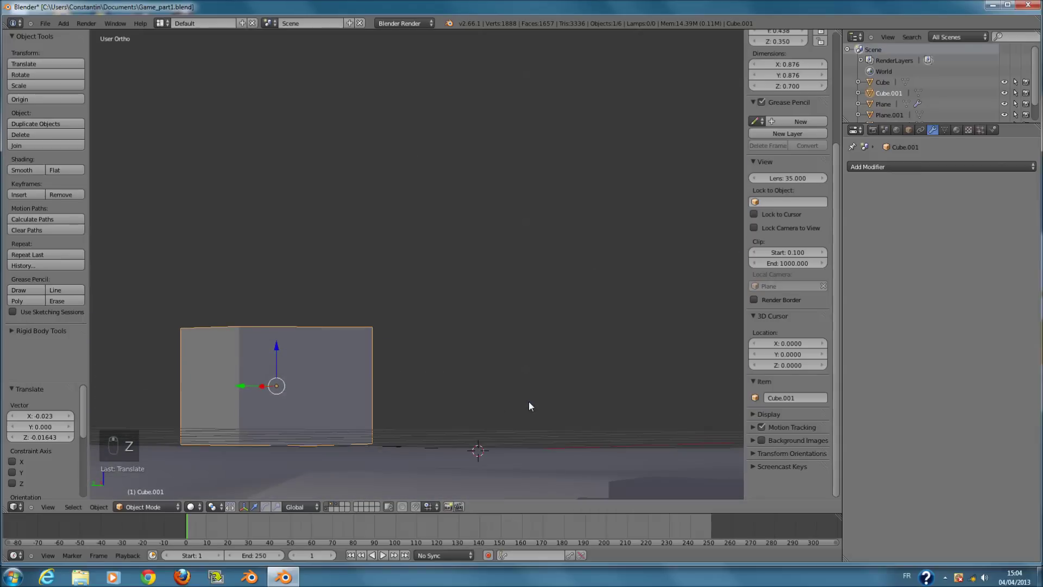
drag(276, 346, 278, 350)
drag(279, 349, 279, 350)
key(ctrl+s)
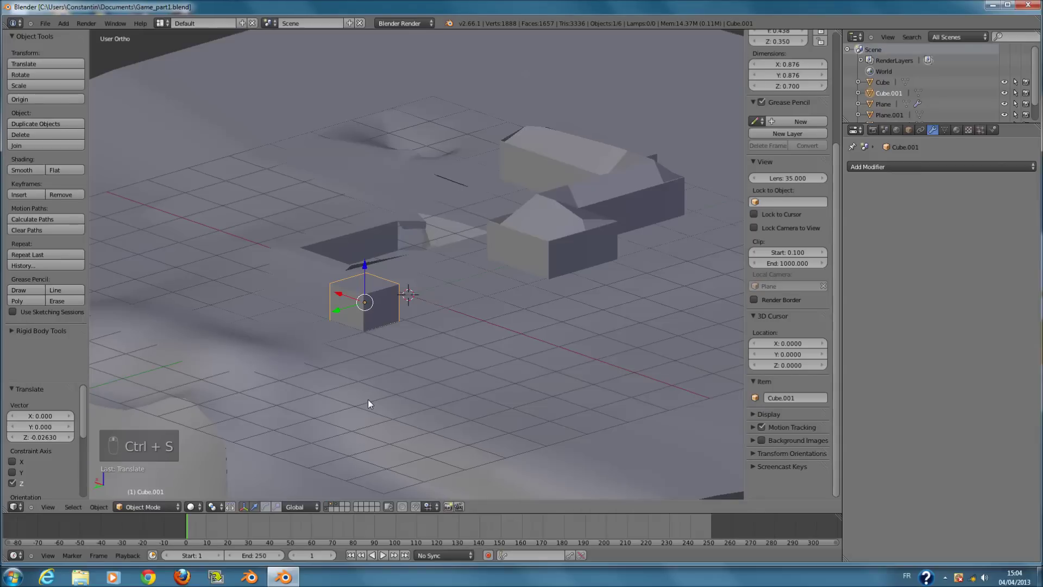
Stretch the cube in top view to about 1.62 units along Y and about 1.78 units along X.
middle_drag(368, 403, 502, 414)
key(KP_7)
key(z)
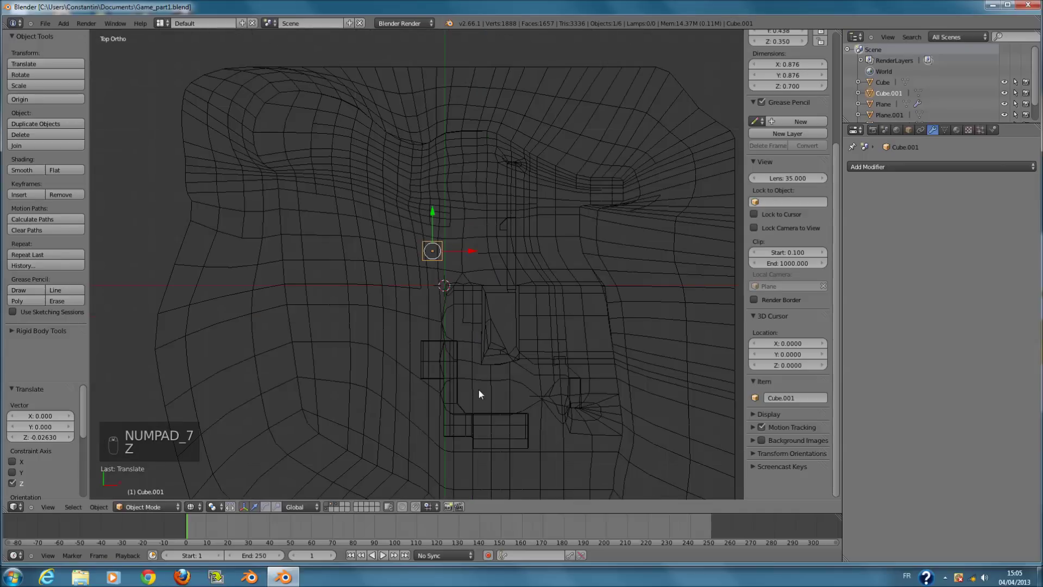
scroll(481, 383, up, 5)
shift+middle_drag(491, 483, 494, 399)
scroll(493, 400, down, 4)
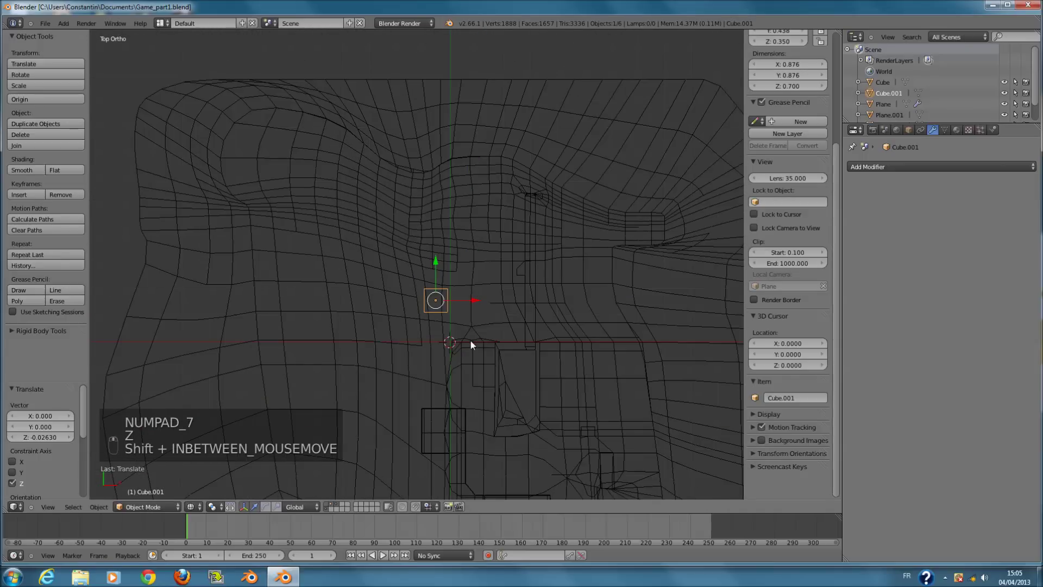
key(s)
key(y)
key(s)
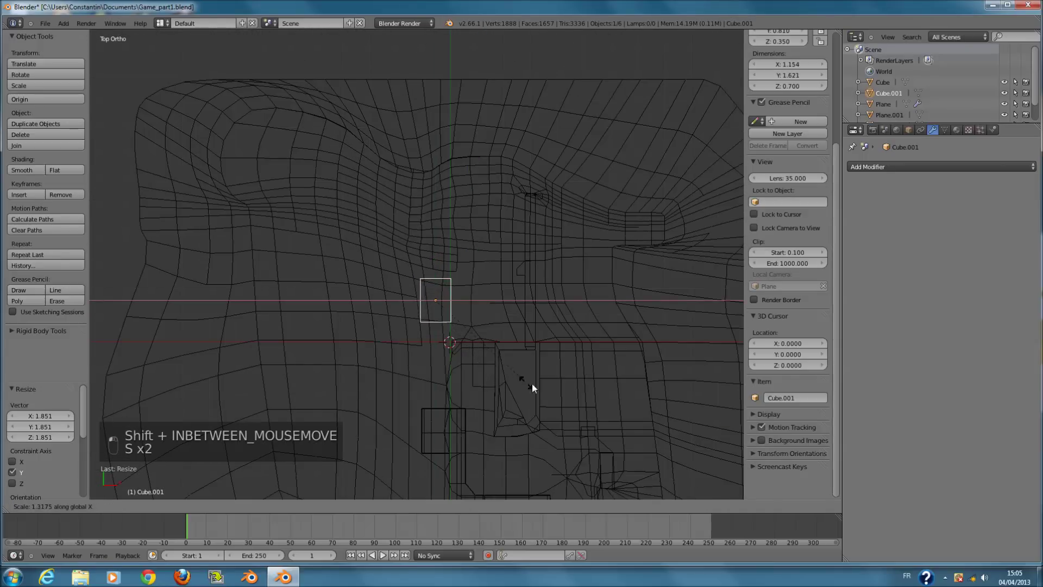
click(599, 392)
Move the widened block about 0.36 units along negative Y, closer to the buildings.
scroll(600, 393, up, 6)
drag(476, 335, 480, 364)
scroll(516, 369, down, 3)
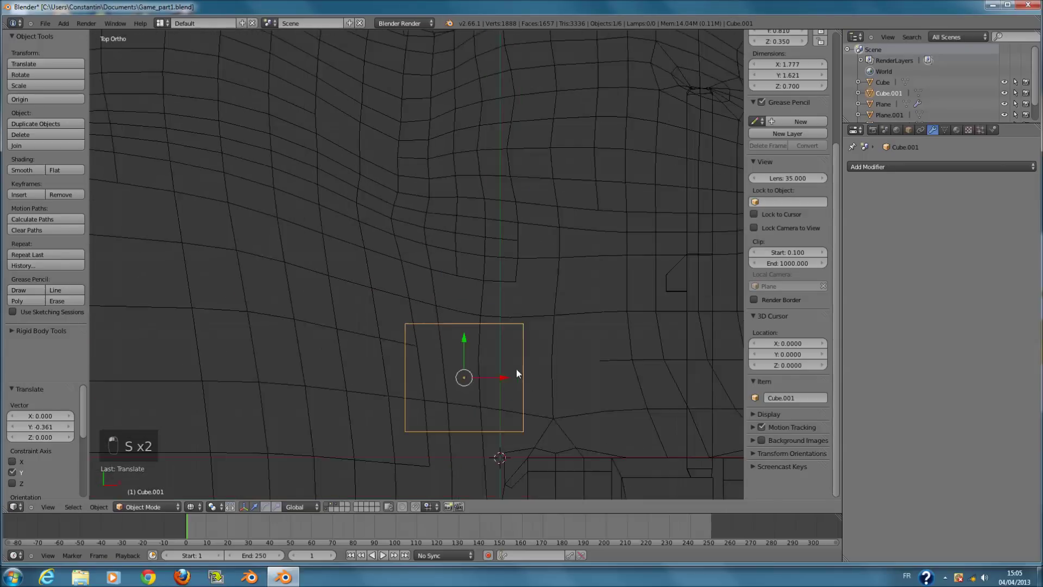
ctrl+scroll(490, 373, down, 3)
key(z)
key(z)
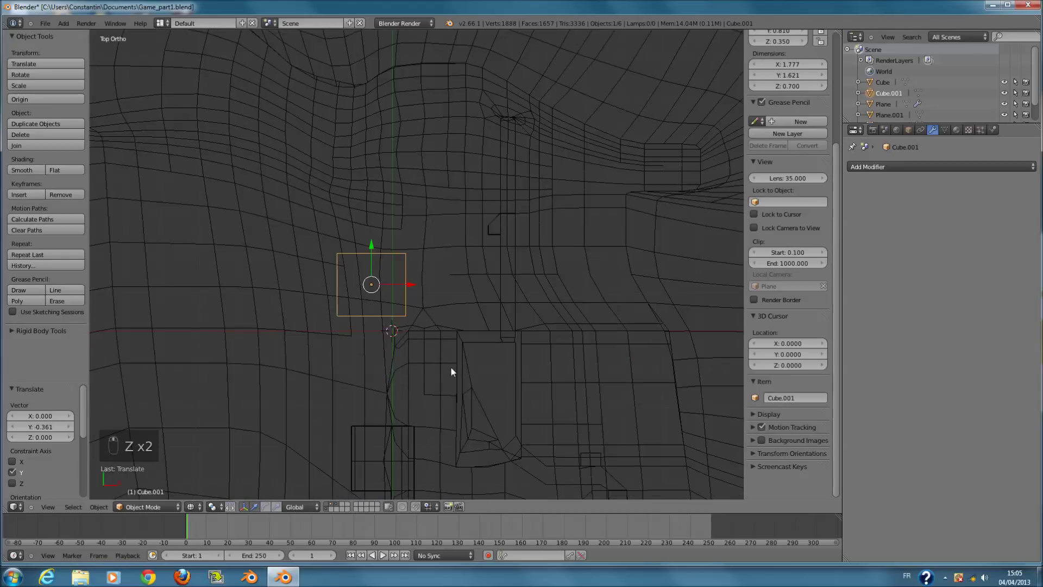
Lengthen the block to about 2.09 units along Y, shift it about 0.14 units along negative Y and save over Game_part1.blend.
key(s)
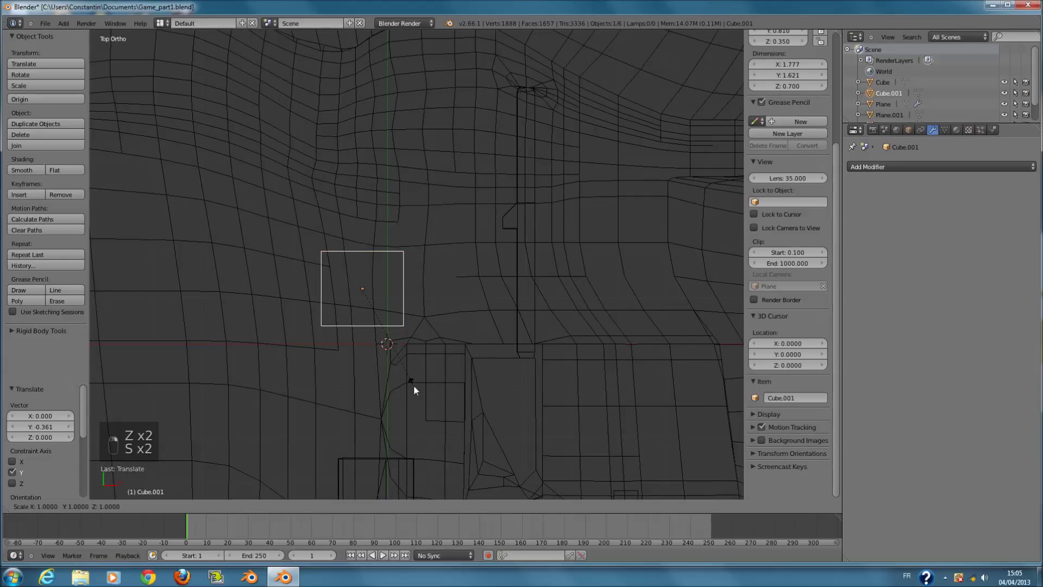
click(419, 416)
drag(359, 254, 364, 261)
key(z)
mouse_move(446, 327)
middle_down()
mouse_move(396, 254)
mouse_move(378, 272)
mouse_move(414, 257)
mouse_move(309, 258)
mouse_move(341, 298)
mouse_move(275, 315)
mouse_move(382, 347)
middle_up()
key(z)
key(z)
key(ctrl+s)
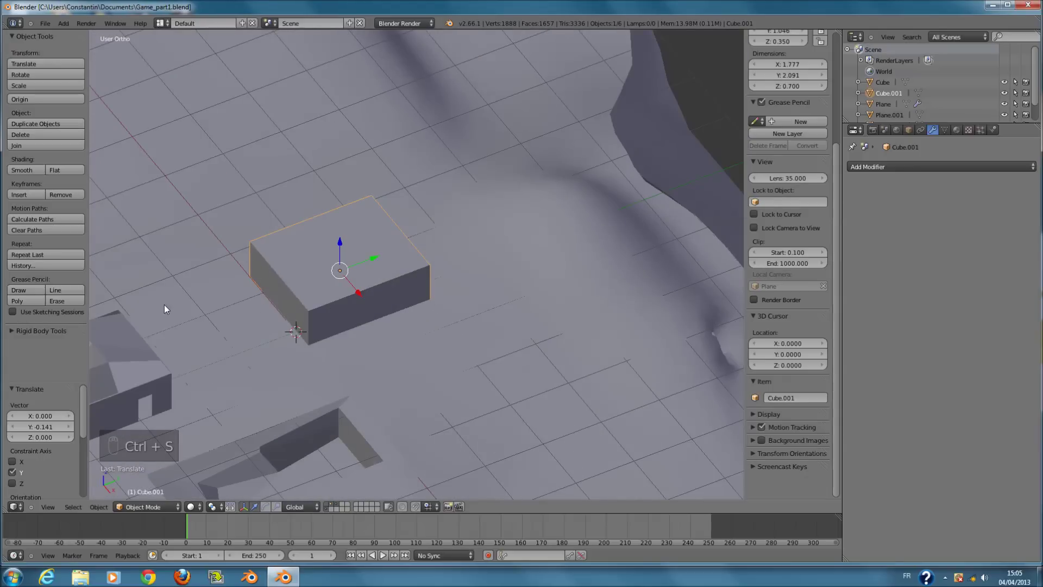
key(KP_7)
key(z)
scroll(433, 282, down, 2)
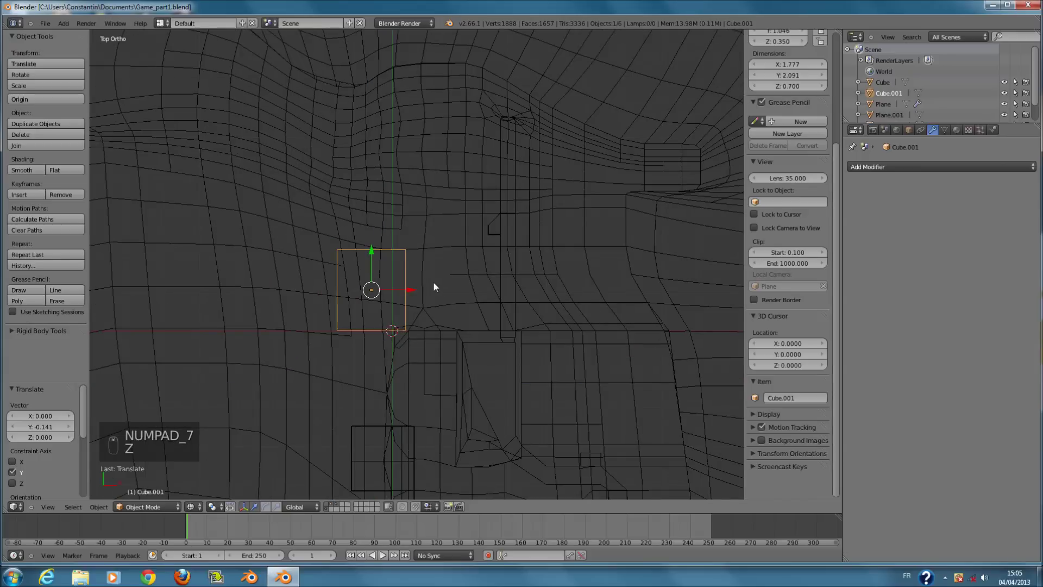
Save the file and cut a centred edge loop across Cube.001, splitting it into two halves along Y.
key(ctrl+s)
scroll(425, 227, up, 2)
key(Tab)
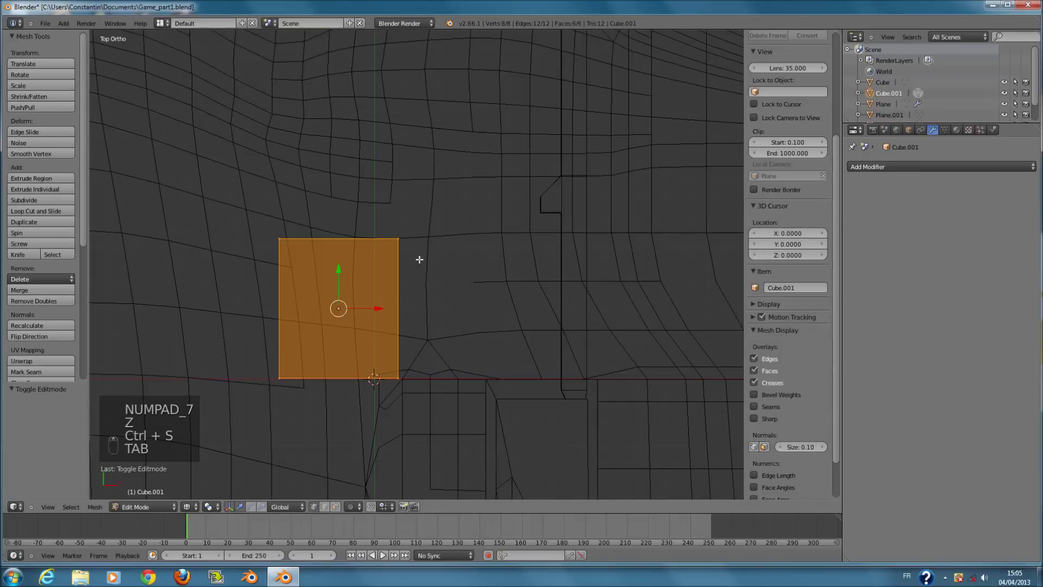
key(a)
key(a)
key(ctrl+r)
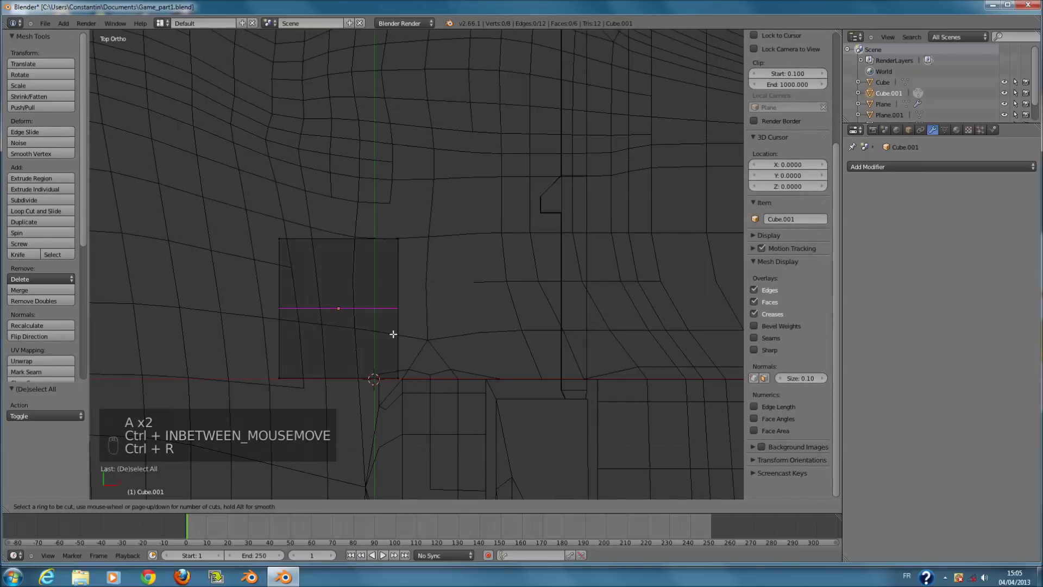
click(391, 333)
right_click(392, 333)
Extrude the +X side face of the cube's +Y half about 1.15 along X and offset it about 0.7 along Y.
shift+scroll(400, 453, up, 6)
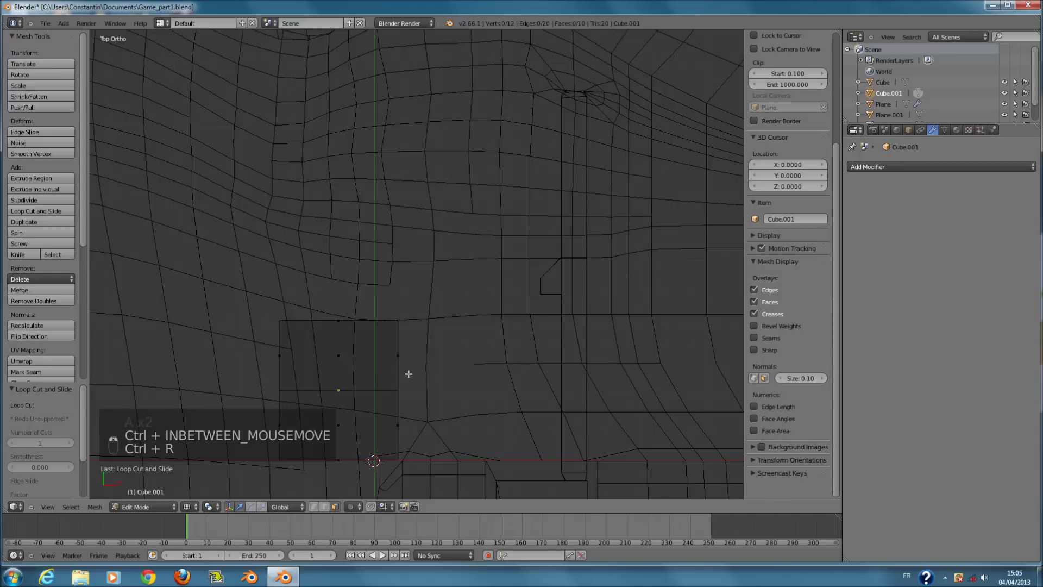
right_click(409, 373)
key(e)
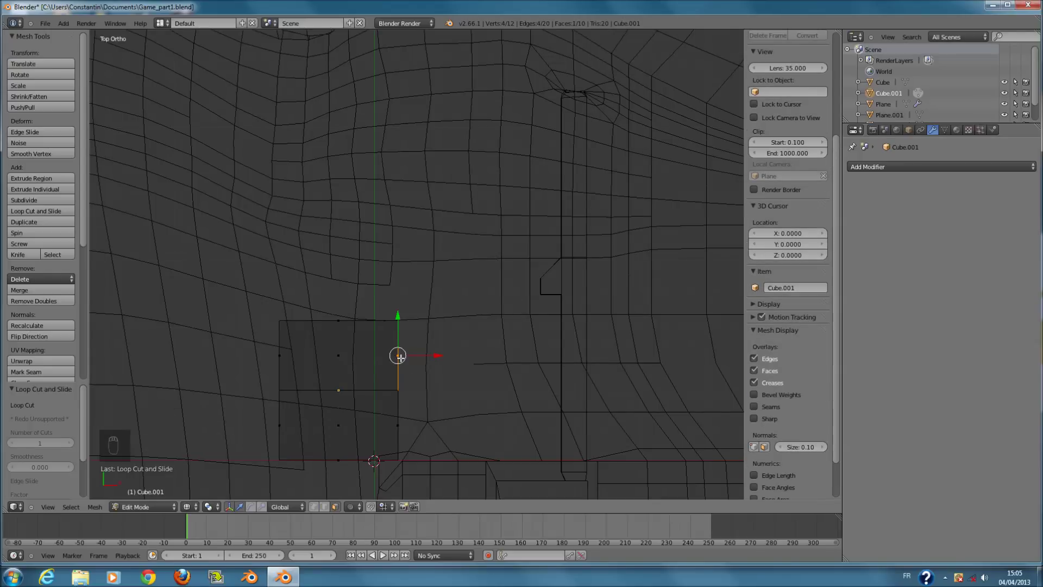
click(481, 358)
drag(436, 355, 512, 367)
drag(475, 317, 484, 266)
scroll(502, 312, down, 4)
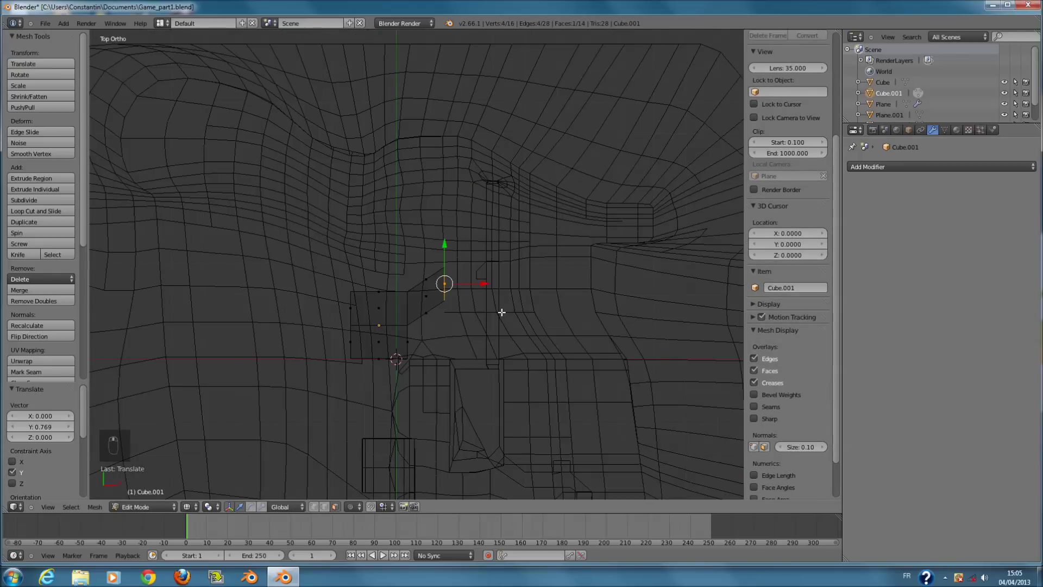
scroll(501, 312, up, 2)
ctrl+drag(460, 266, 457, 268)
key(a)
key(Tab)
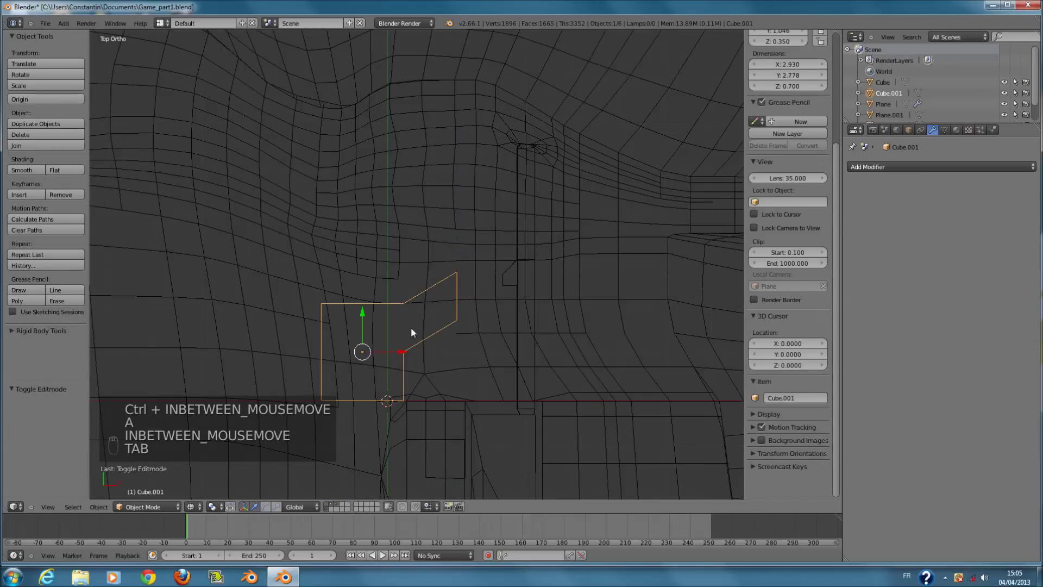
Extrude the slanted wing's end face about 2.15 straight along X and pull it back by about 0.8.
key(Tab)
scroll(428, 326, down, 2)
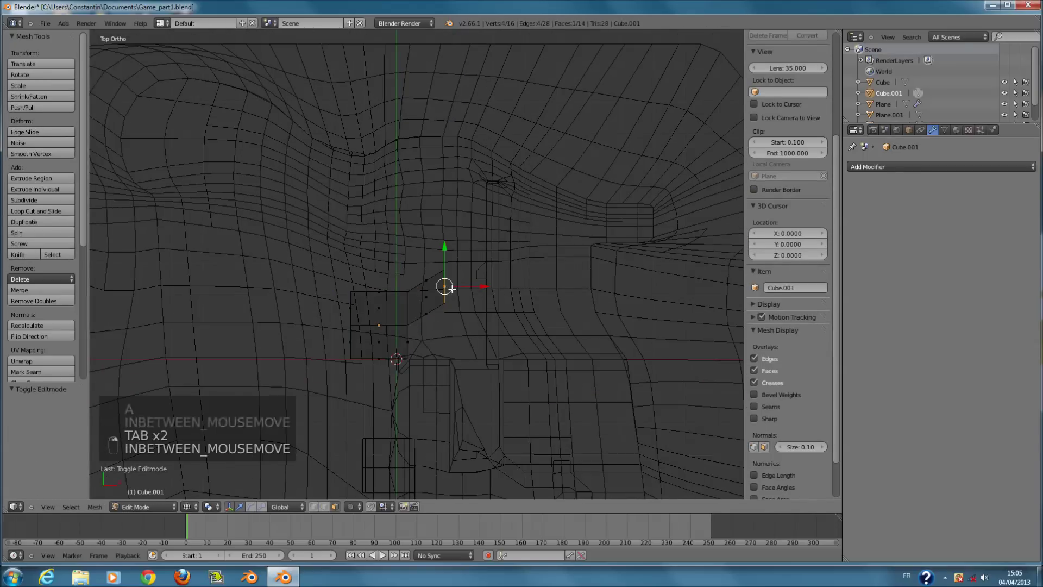
key(e)
right_click(473, 281)
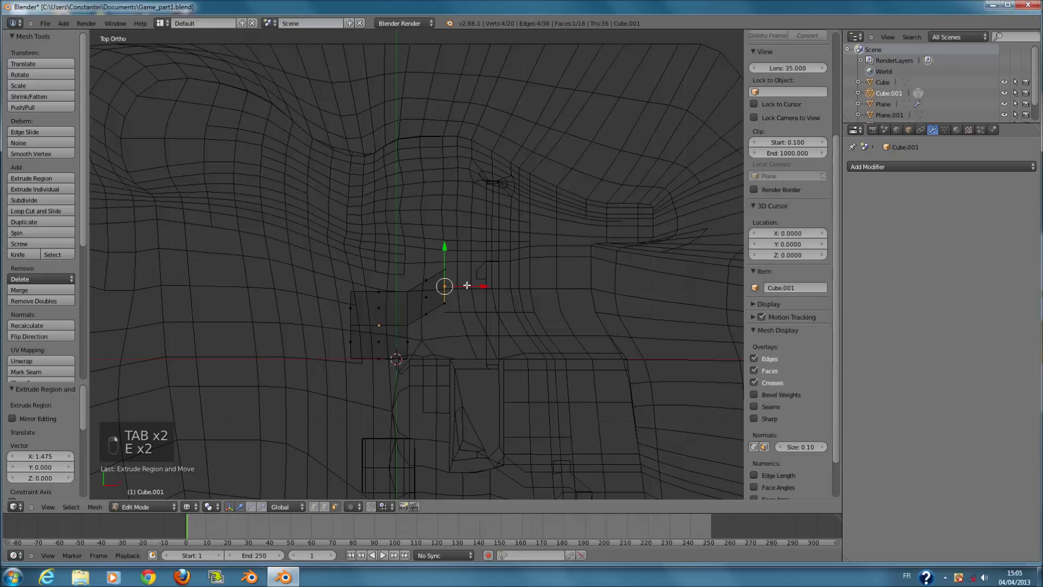
key(e)
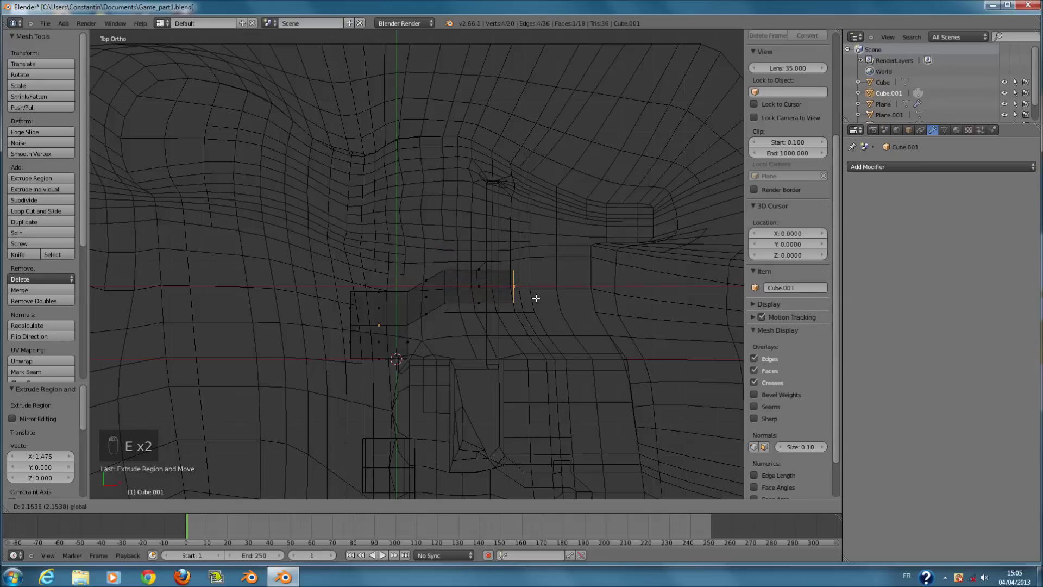
click(536, 298)
ctrl+scroll(518, 305, up, 4)
scroll(502, 307, up, 1)
key(Tab)
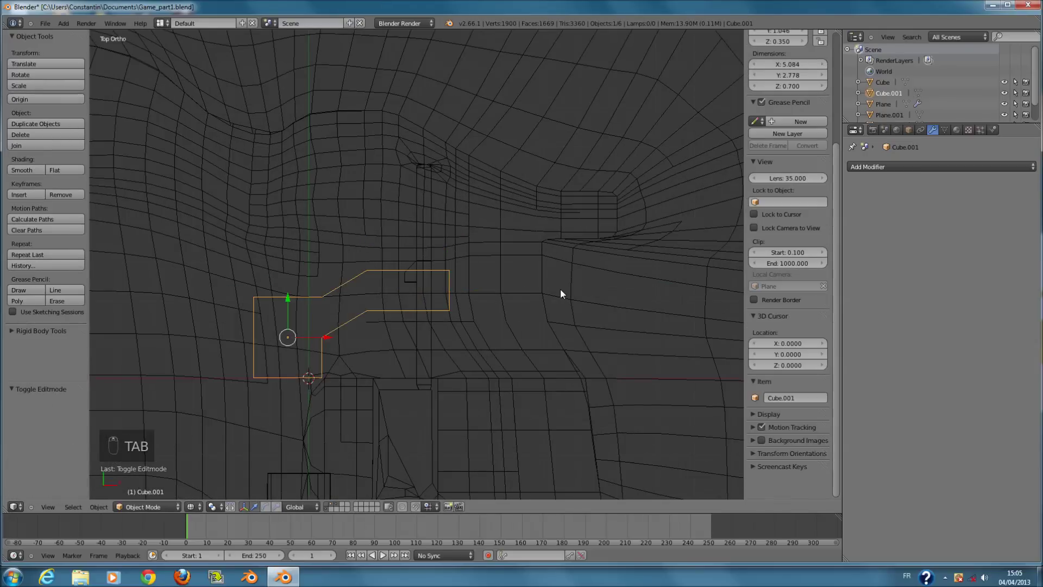
key(Tab)
drag(476, 288, 453, 291)
key(Tab)
Add a Mirror modifier to Cube.001, trying the Y axis before returning to mirroring on X only.
click(875, 170)
click(815, 273)
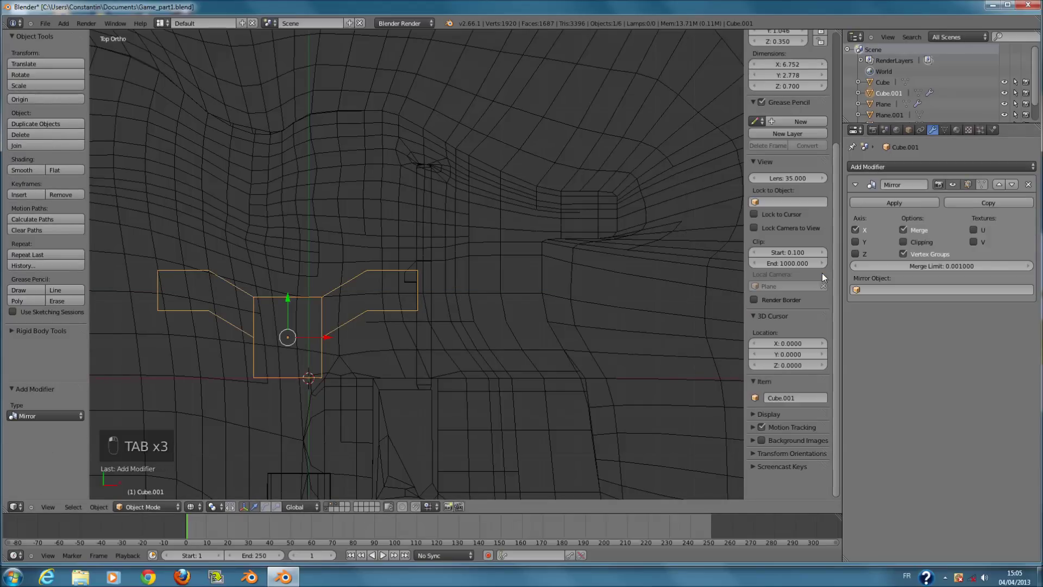
click(855, 240)
click(855, 231)
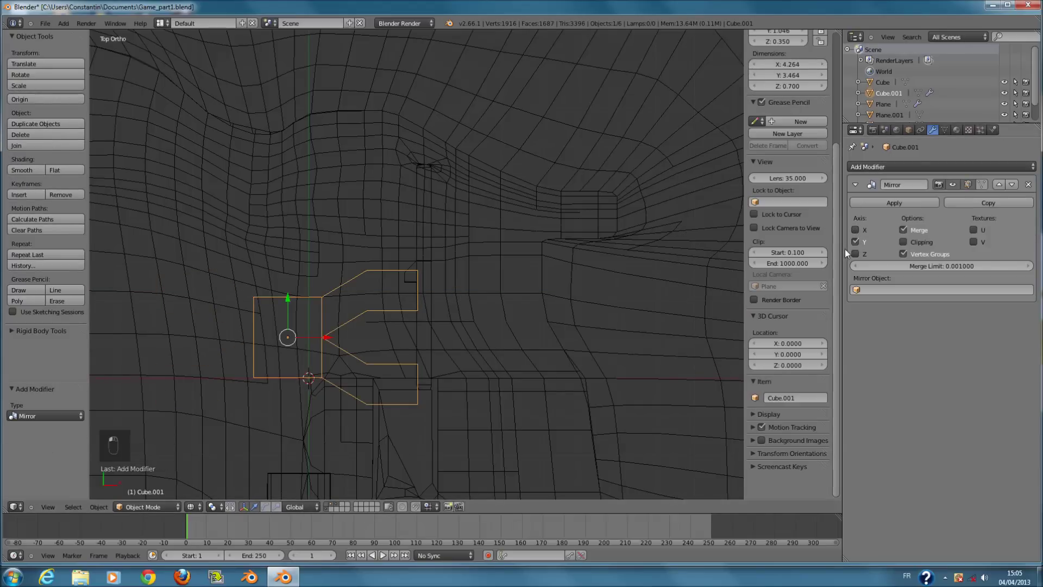
click(855, 242)
click(856, 230)
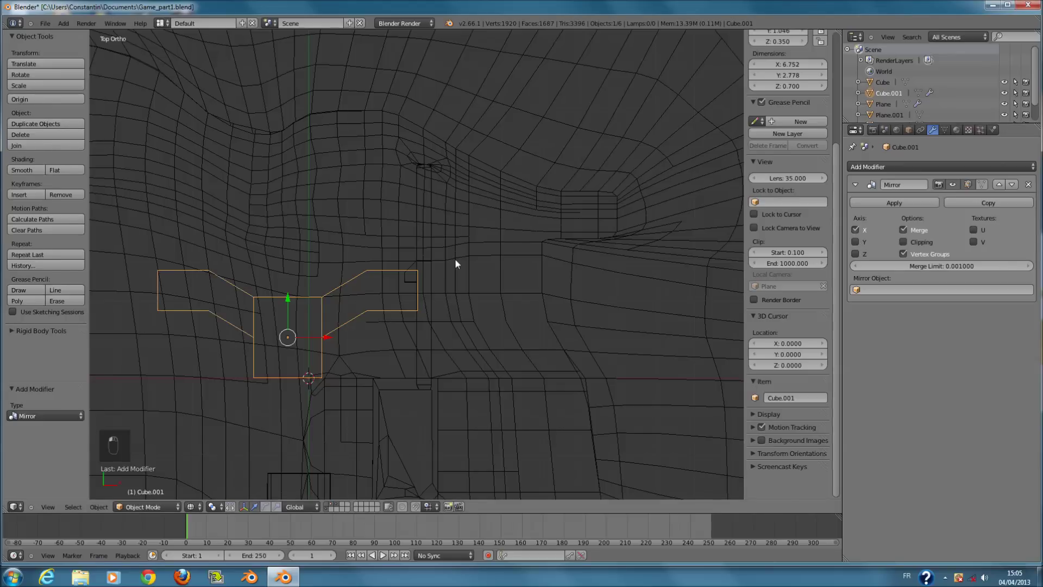
Select the entire mesh of Cube.001 for editing and enable Clipping in its Mirror modifier.
key(Tab)
key(a)
key(a)
key(a)
click(903, 241)
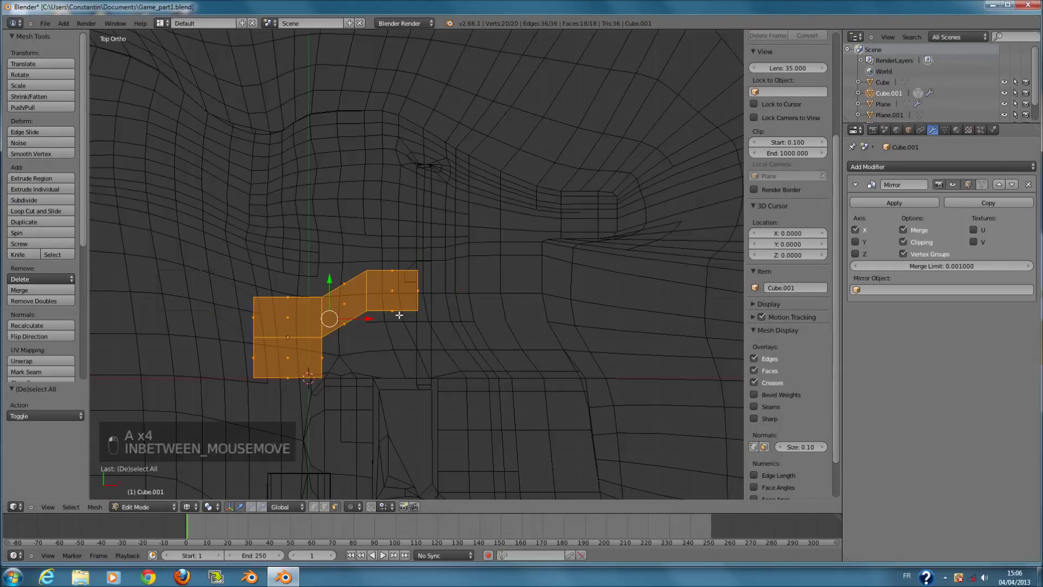
Try to move the whole mesh along negative X with Clipping enabled, and undo the move.
key(g)
key(x)
click(276, 330)
key(ctrl+z)
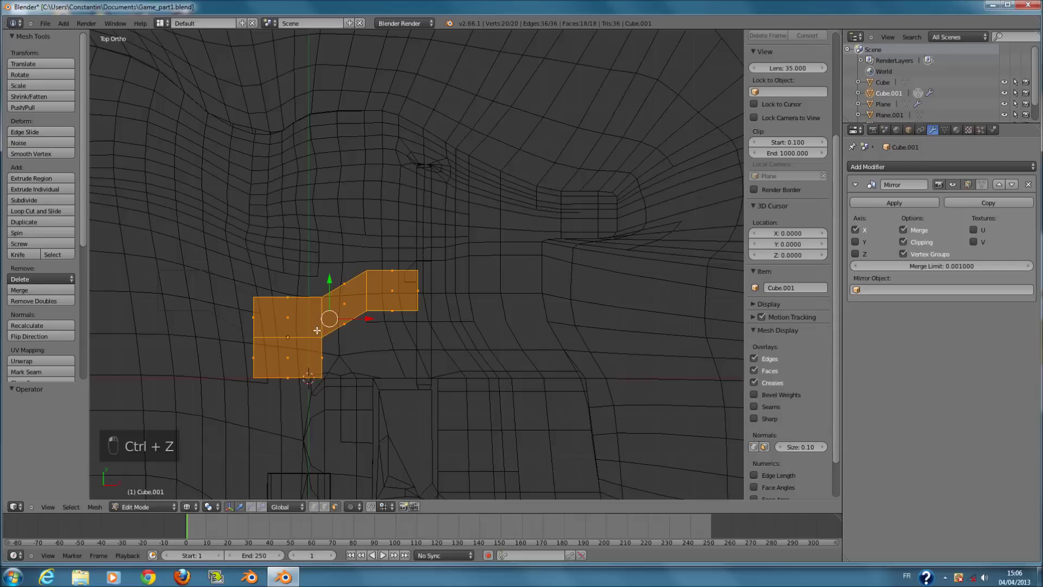
key(ctrl+z)
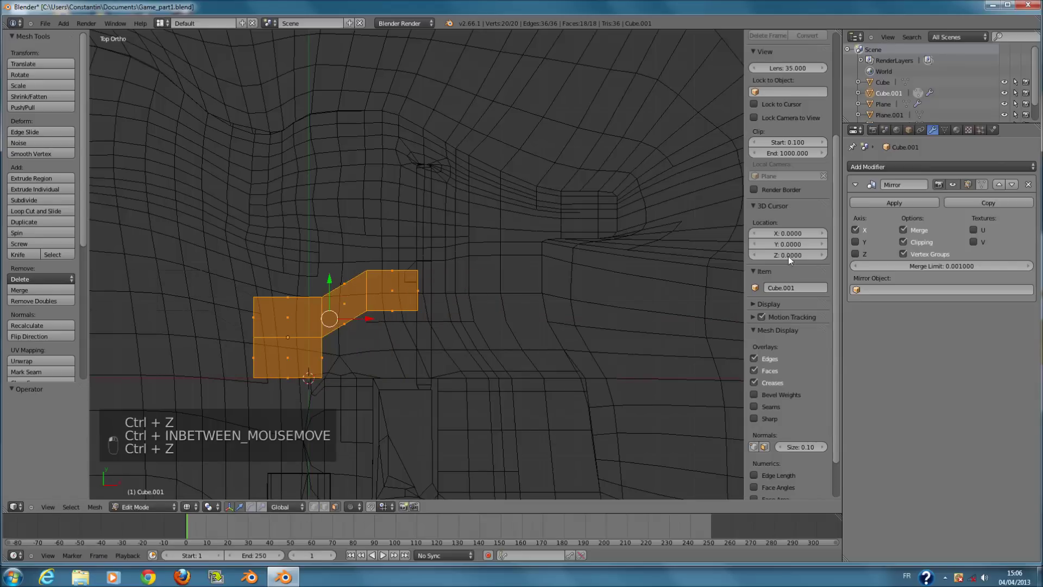
With Clipping off, move the mesh about 3.6 along negative X; re-enable Clipping and nudge the mesh back to meet the mirror plane.
click(902, 241)
key(g)
key(x)
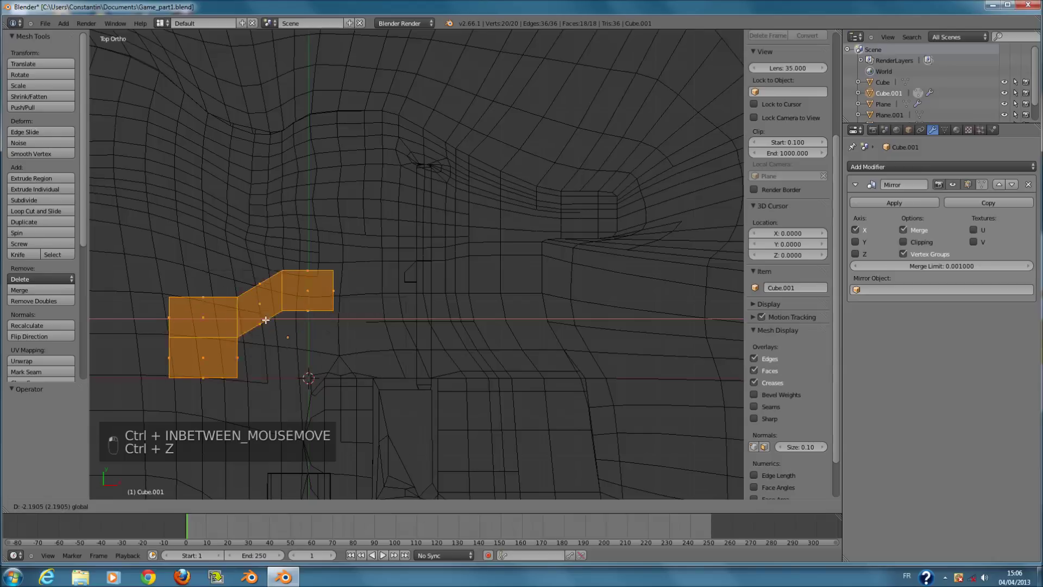
click(228, 319)
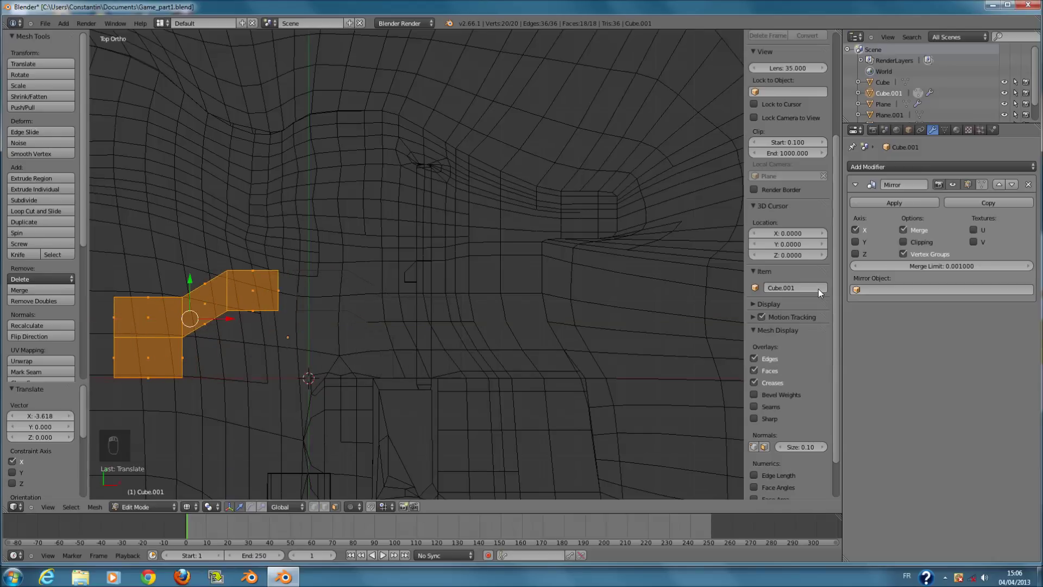
click(902, 242)
key(z)
key(z)
drag(229, 319, 240, 320)
Delete the wing's end face at the mirror seam and apply the Mirror modifier in Object Mode.
key(x)
click(306, 286)
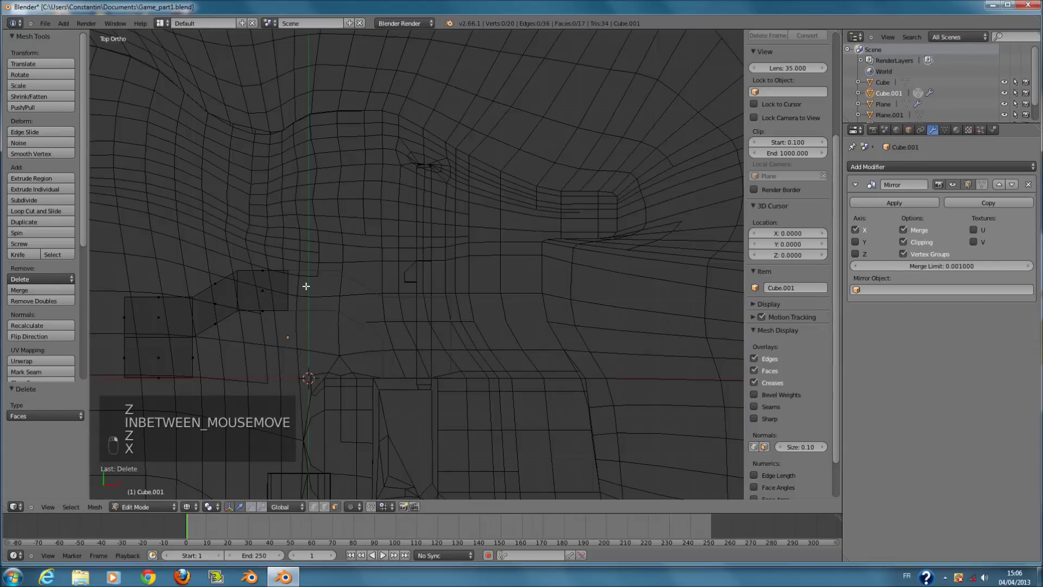
scroll(787, 244, down, 3)
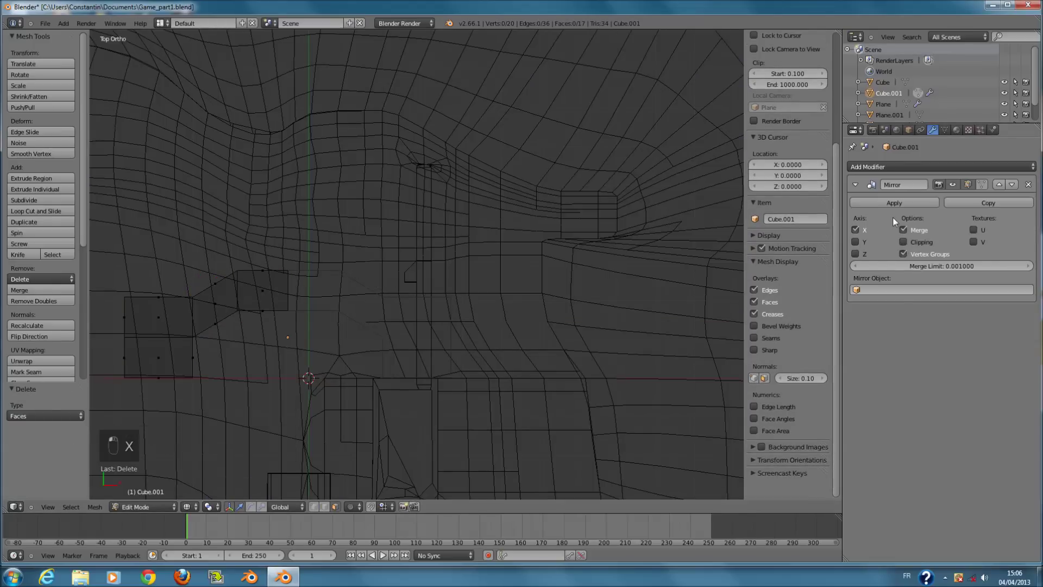
click(888, 203)
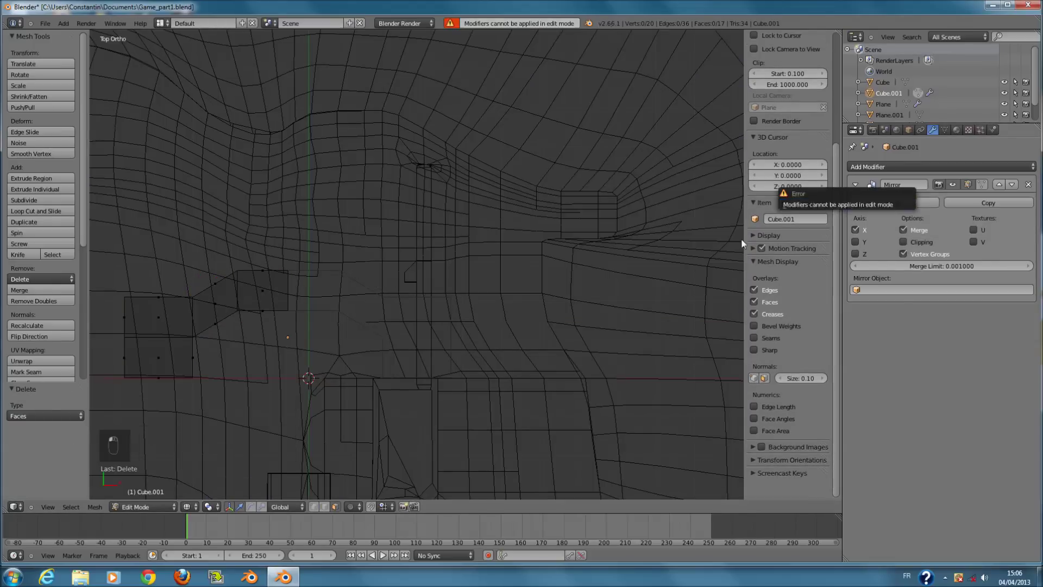
key(Tab)
click(869, 202)
key(Tab)
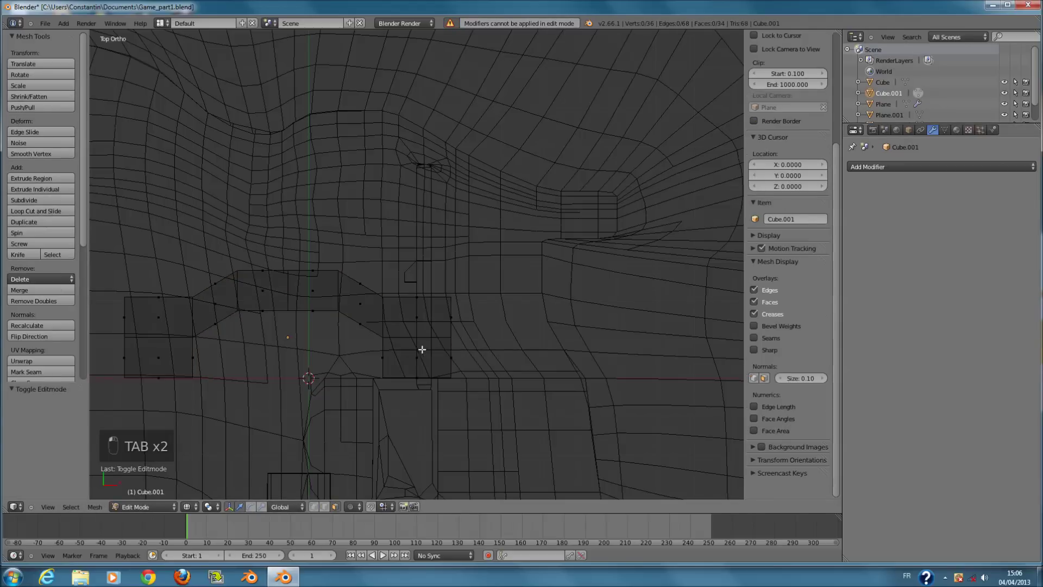
Move the joined U-shaped building about 2.9 along X in Object Mode, plus about 0.5 further along X.
key(a)
key(a)
key(a)
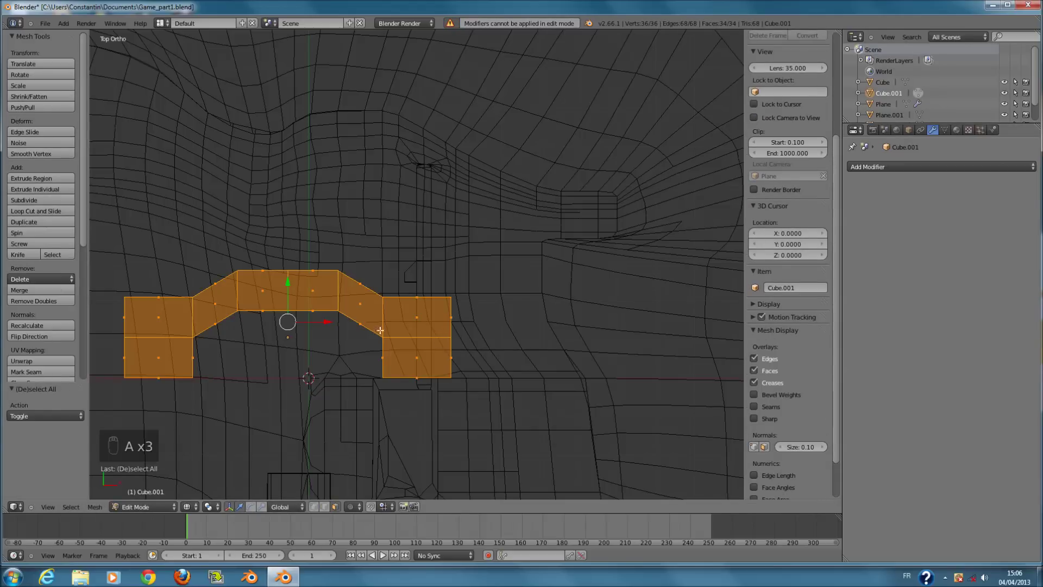
scroll(469, 329, up, 2)
key(Tab)
key(z)
drag(406, 370, 435, 384)
key(z)
scroll(437, 360, down, 2)
ctrl+scroll(432, 353, down, 1)
scroll(432, 353, down, 1)
key(z)
key(z)
drag(439, 319, 448, 318)
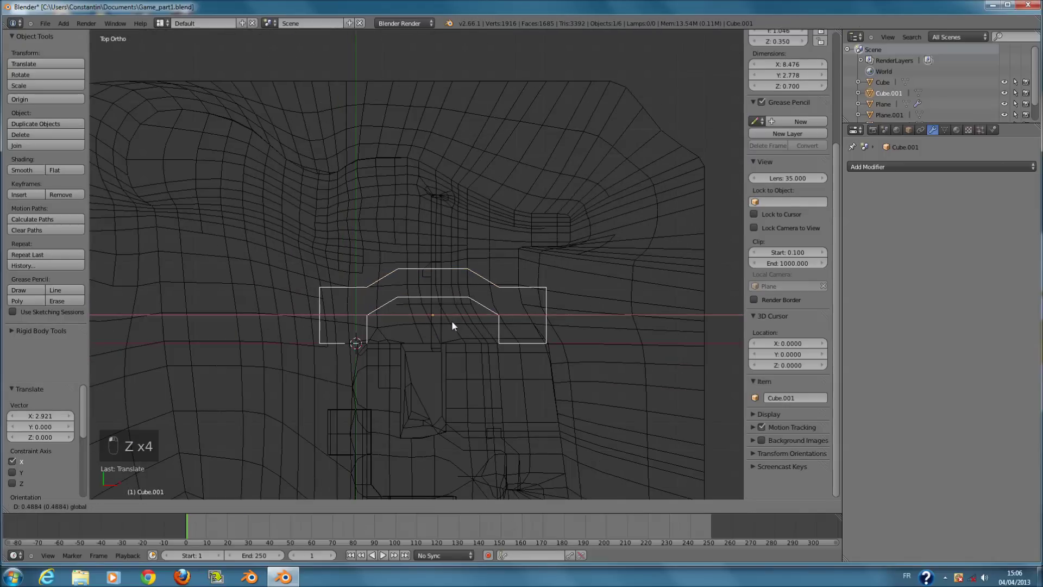
Select the end block and slanted section on the building's +X side and move them about 0.37 along negative X.
key(Tab)
scroll(597, 336, up, 3)
key(a)
key(a)
scroll(612, 341, down, 1)
key(d)
key(c)
drag(570, 326, 546, 320)
key(c)
middle_click(425, 291)
right_click(431, 298)
scroll(433, 302, down, 1)
scroll(508, 320, up, 2)
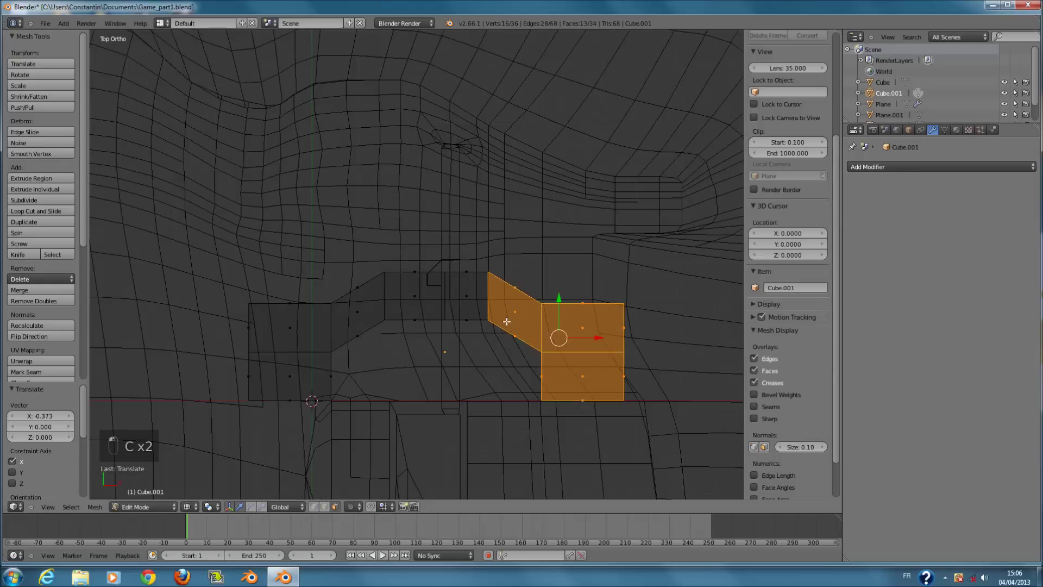
Select only the building's straight middle section and move it about 0.26 along negative Y.
key(a)
key(c)
drag(396, 287, 442, 291)
right_click(442, 291)
drag(439, 255, 442, 266)
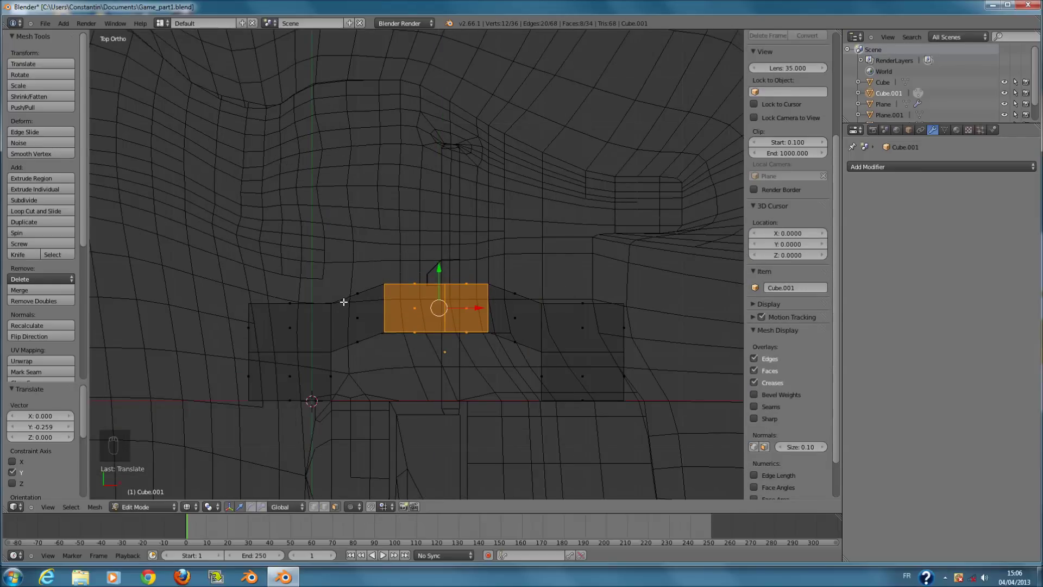
Select all the faces along the building's +Y side, move them about 0.5 along Y and save over Game_part1.blend.
key(a)
key(c)
drag(296, 295, 305, 286)
drag(458, 249, 565, 263)
middle_click(285, 359)
right_click(288, 356)
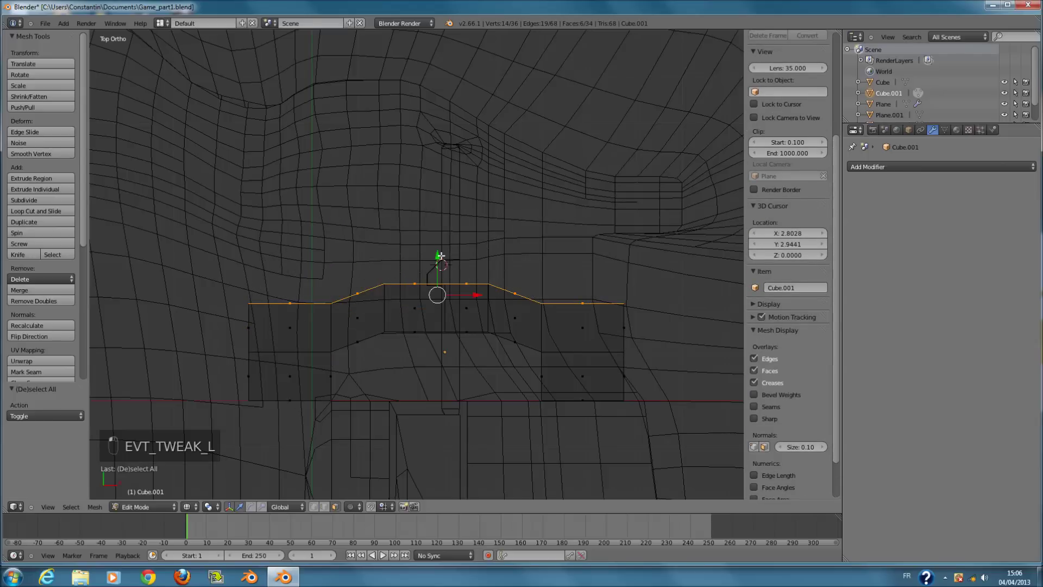
drag(438, 260, 437, 235)
key(Tab)
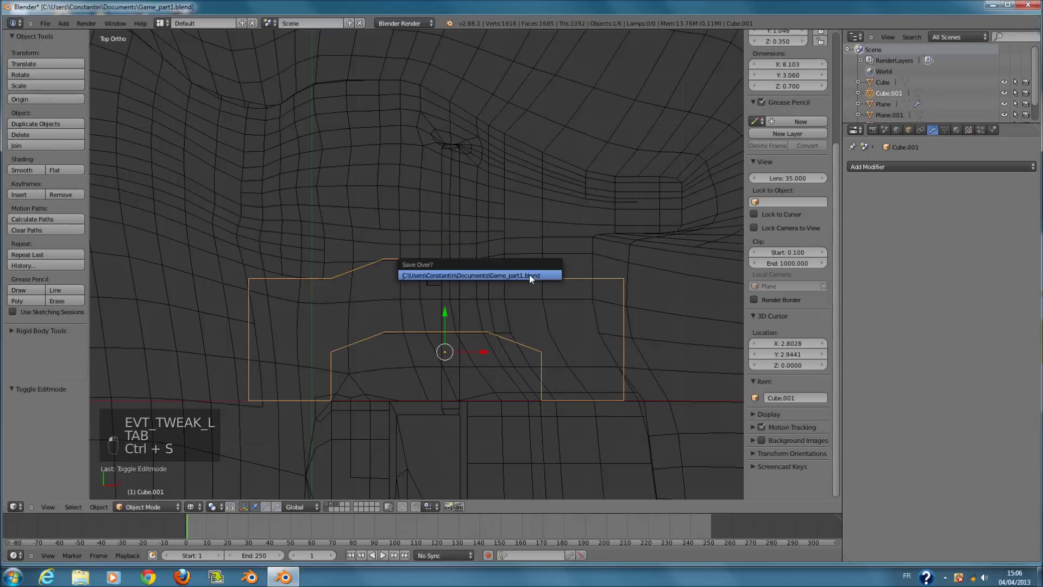
key(ctrl+s)
Move the building about 0.98 along negative Y in solid shading and save the file.
key(z)
mouse_move(444, 306)
mouse_down()
mouse_move(442, 340)
mouse_move(457, 360)
mouse_up()
middle_drag(456, 360, 382, 295)
key(ctrl+s)
key(ctrl+s)
key(KP_7)
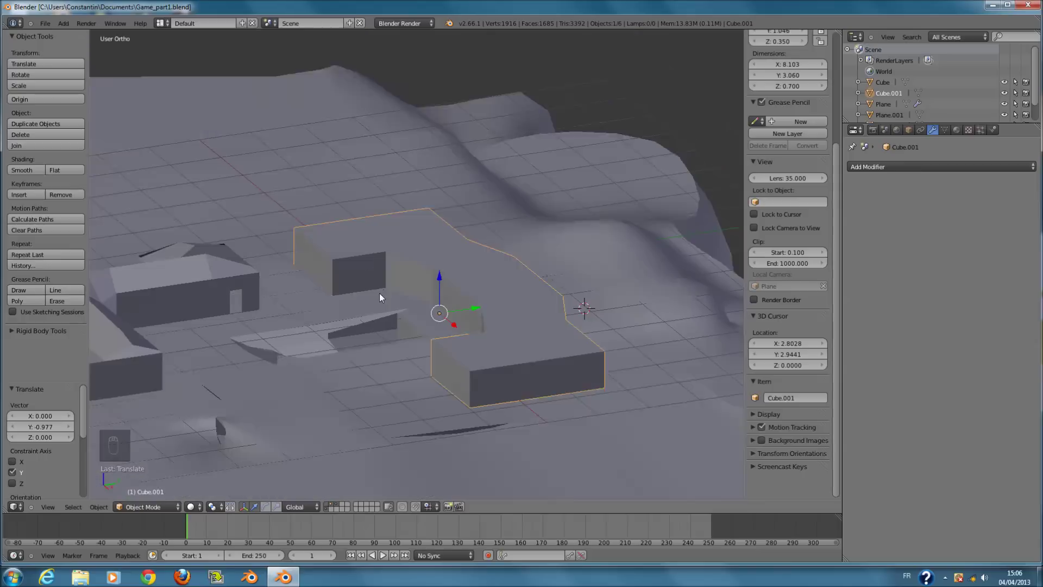
Select the Plane.003 terrain vertex just in front of the building's near end, adjust it along Z and save the file.
right_click(455, 438)
key(Tab)
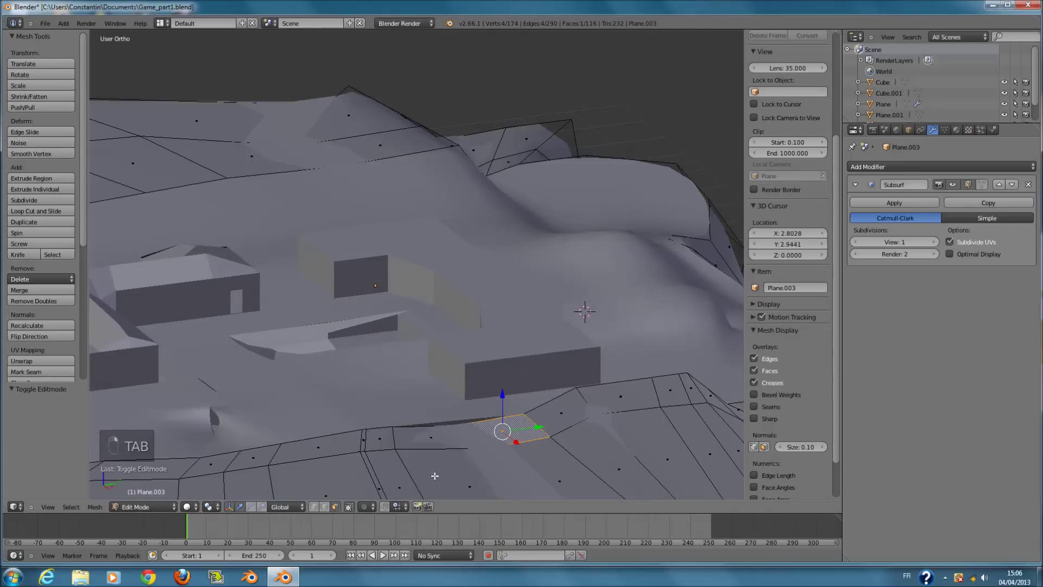
key(z)
right_click(449, 426)
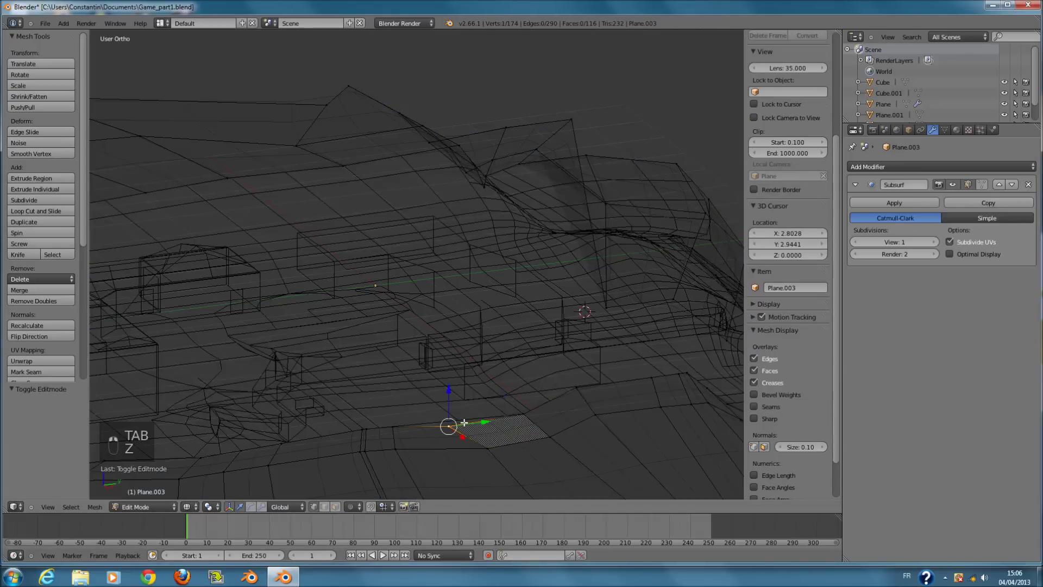
key(z)
click(449, 396)
middle_drag(449, 396, 486, 453)
key(Tab)
key(ctrl+s)
Examine from above how the building's footprint sits on the surrounding terrain in wireframe.
key(KP_7)
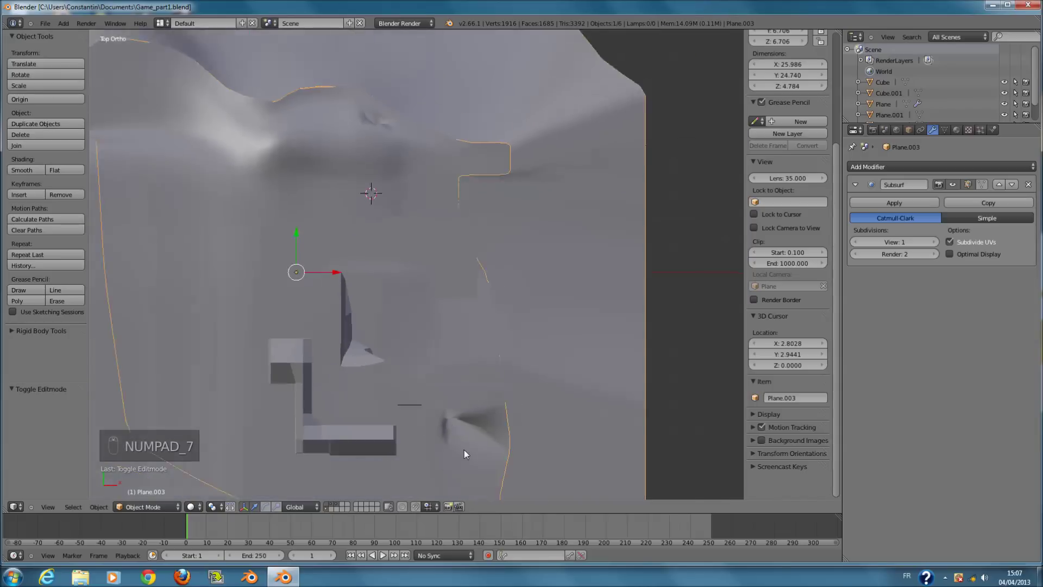
key(z)
scroll(471, 402, up, 2)
right_click(494, 210)
key(Tab)
ctrl+middle_drag(493, 210, 494, 235)
key(a)
key(a)
key(a)
key(a)
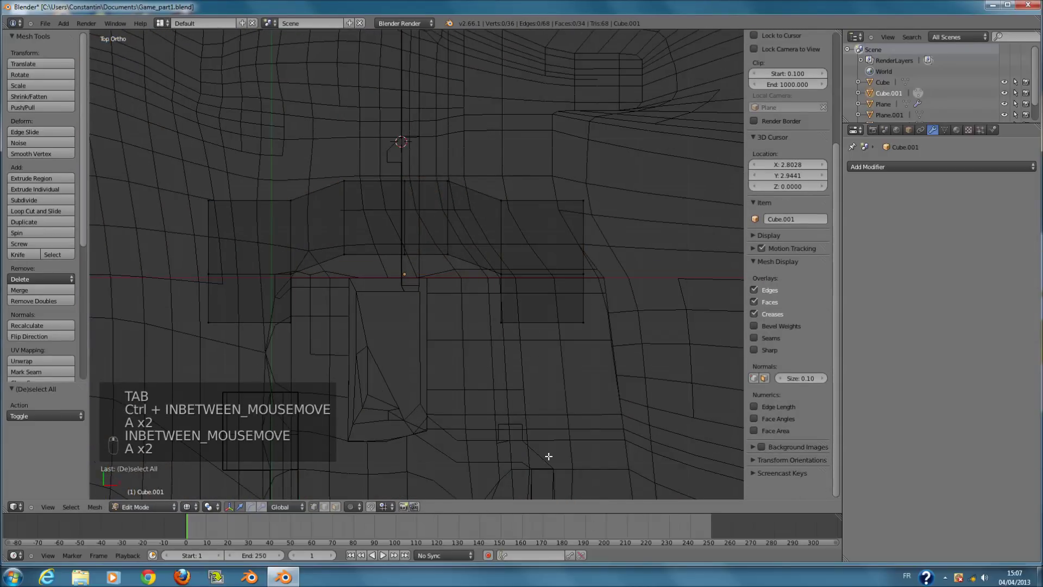
key(Tab)
key(z)
key(z)
Select the building Cube.001 from above in wireframe and open its mesh for editing with nothing selected.
right_click(508, 445)
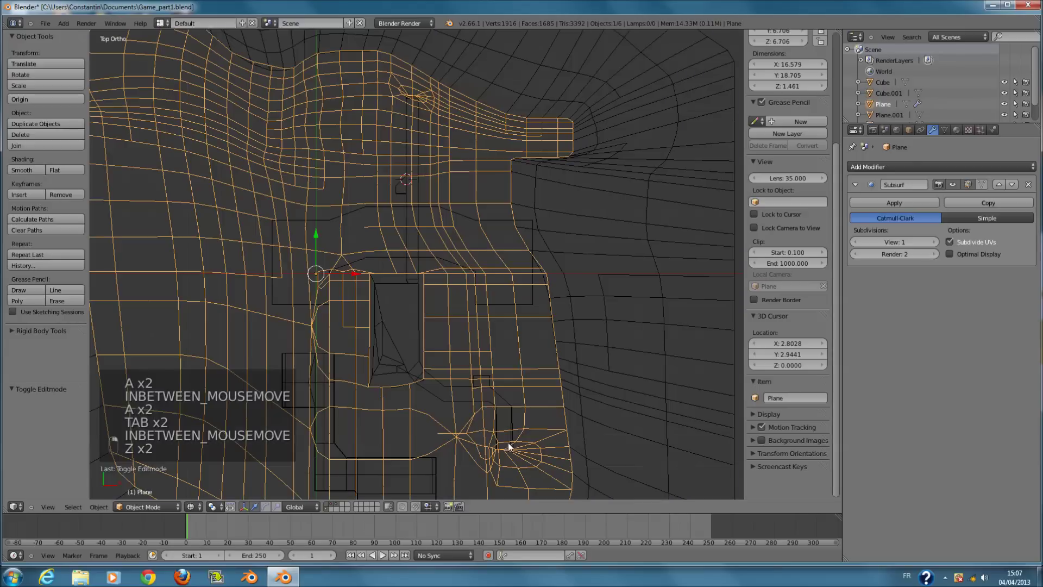
key(z)
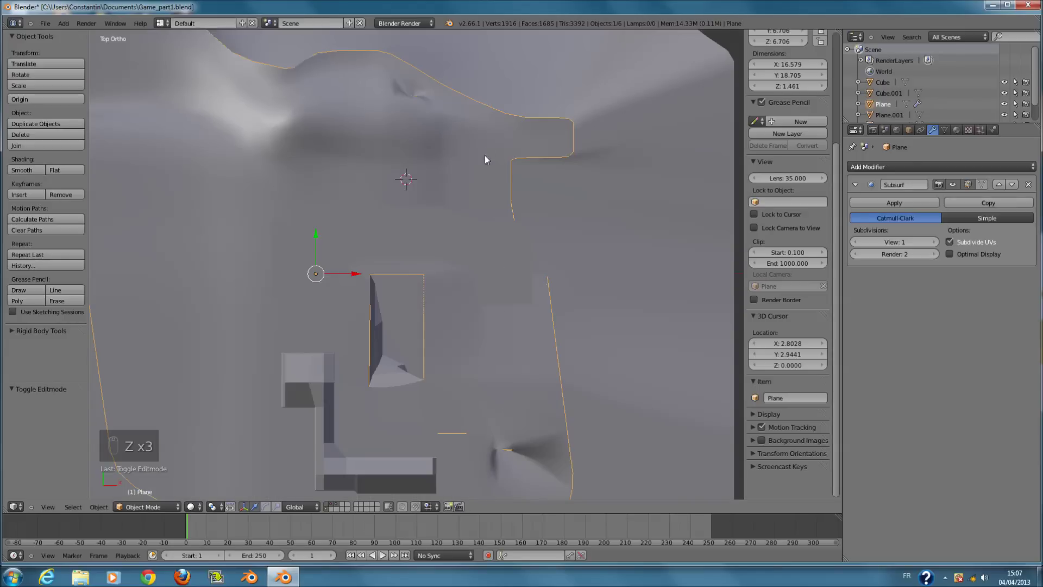
key(z)
right_click(517, 270)
shift+scroll(560, 344, up, 4)
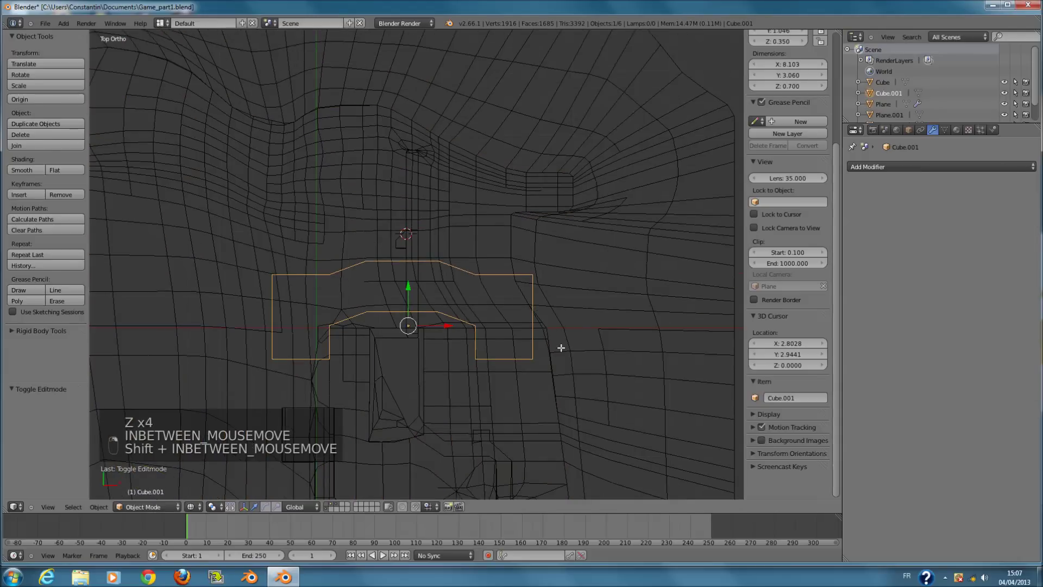
scroll(561, 349, up, 5)
key(Tab)
key(a)
key(a)
key(a)
scroll(588, 417, down, 2)
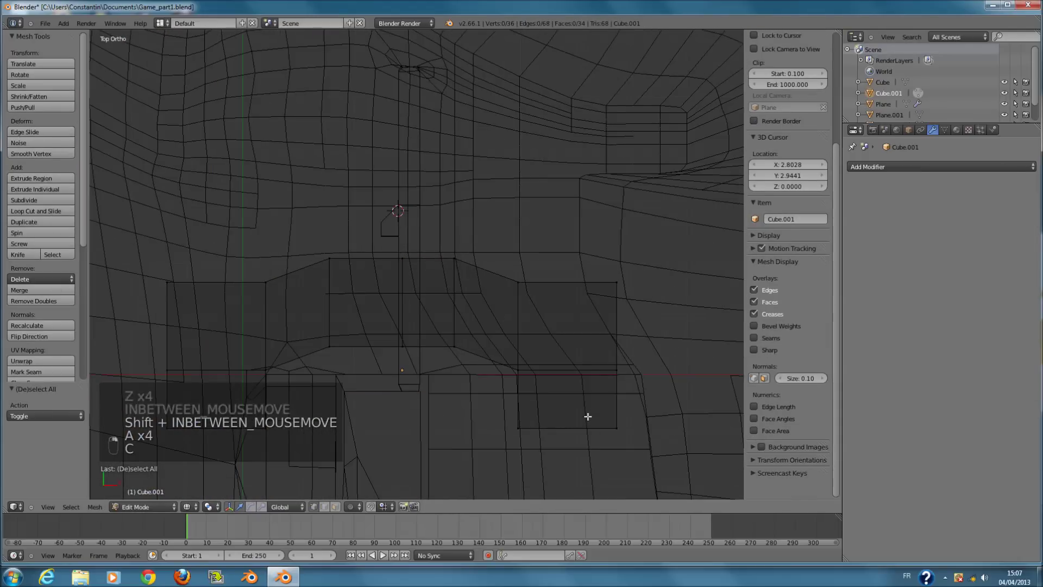
Select the front part of the building's +X wing, try scaling it to about 0.489 along Y and undo the change.
key(c)
drag(554, 396, 565, 398)
right_click(566, 398)
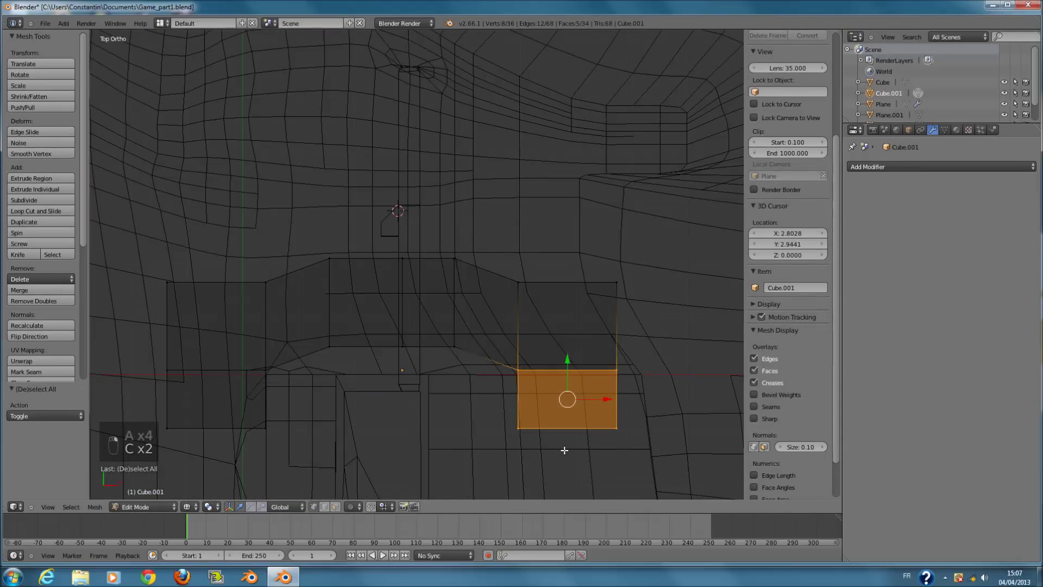
click(559, 423)
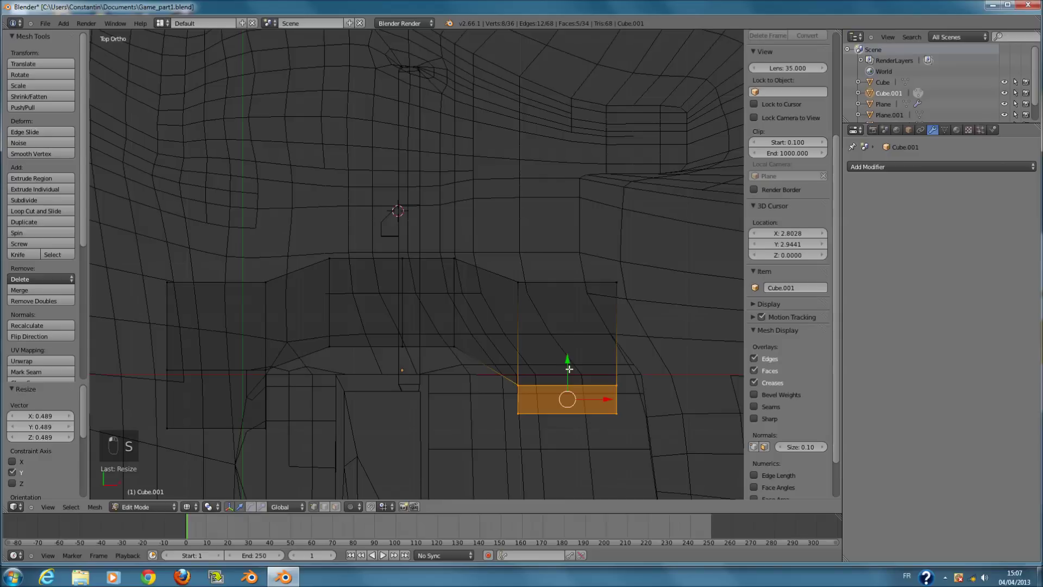
drag(568, 369, 571, 365)
click(570, 357)
key(ctrl+z)
key(ctrl+z)
key(ctrl+z)
Select the front and back vertices of the whole +X wing, try scaling it to about 0.63 along Y and undo the scaling.
key(c)
key(a)
key(c)
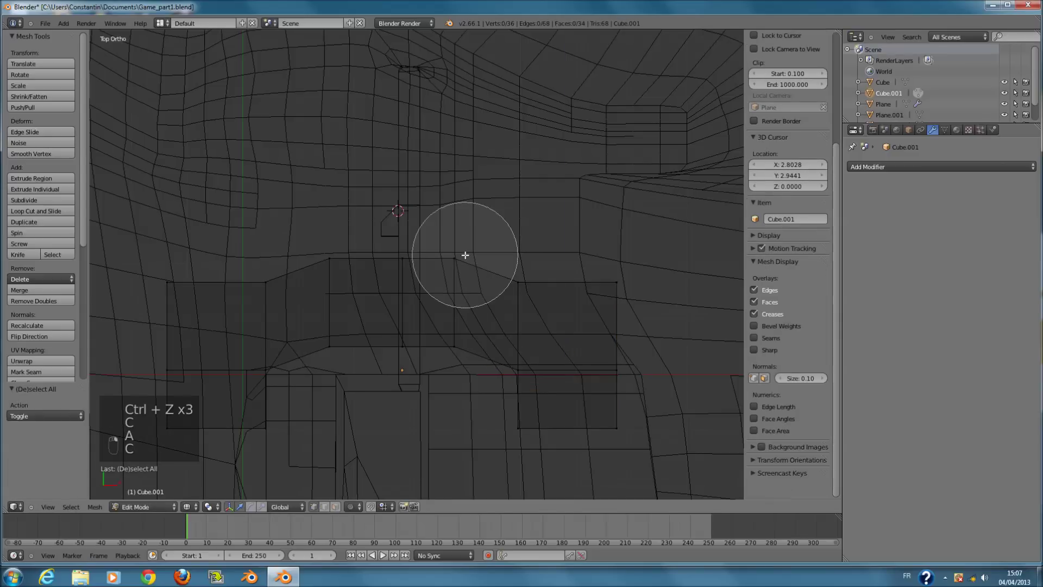
click(565, 270)
right_click(567, 272)
key(c)
click(598, 273)
right_click(597, 280)
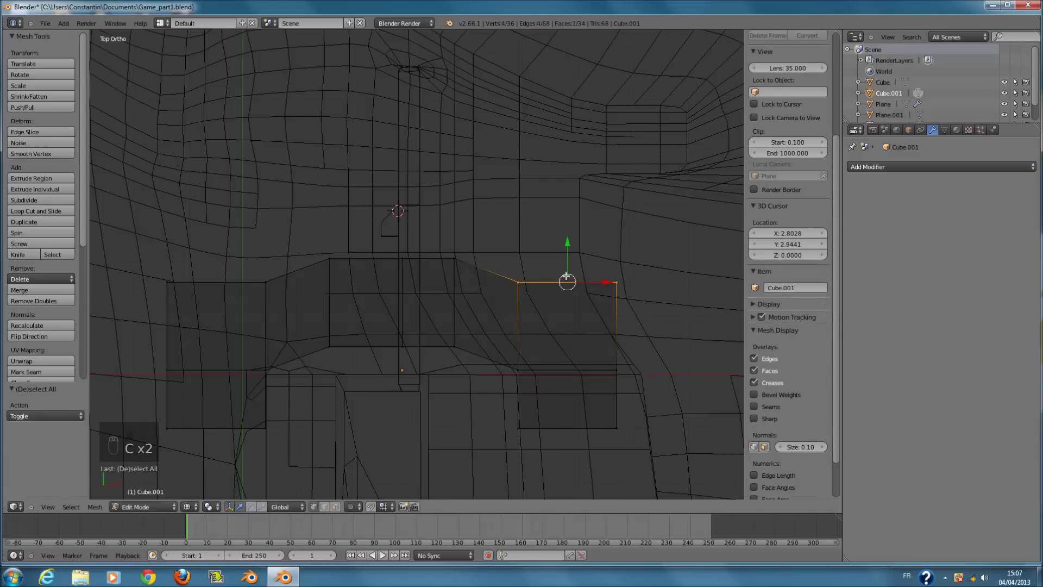
key(c)
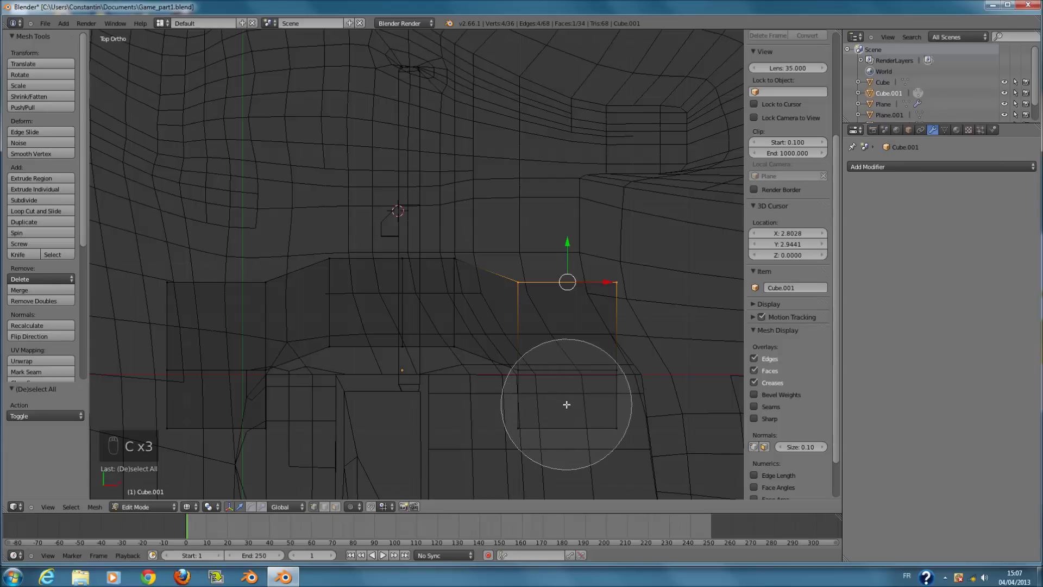
click(566, 402)
right_click(551, 438)
key(s)
key(y)
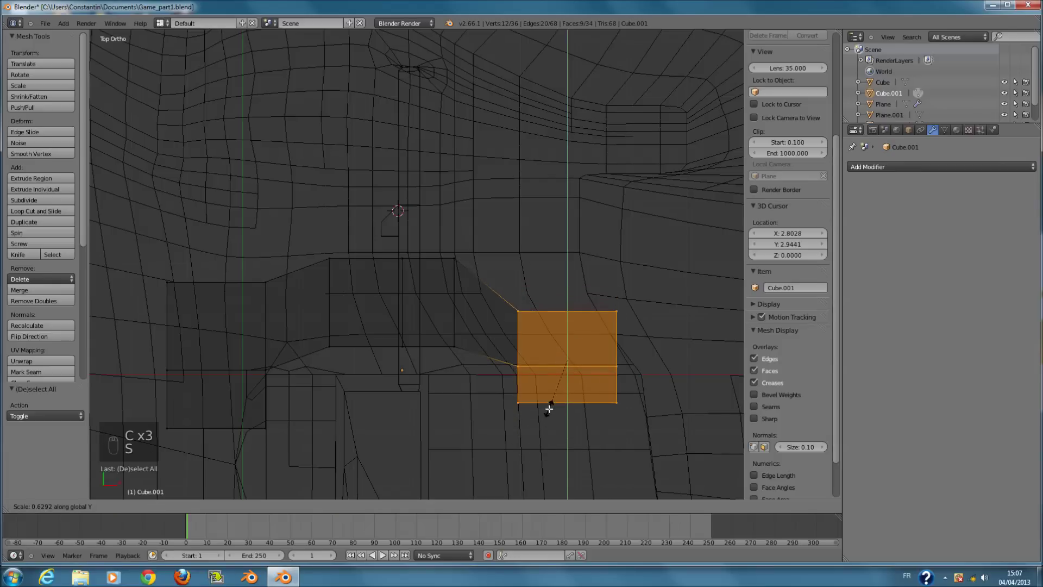
click(548, 409)
key(ctrl+z)
Add the middle section's +Y edge to the wing selection, try scaling it along Y and undo the accidental split.
key(c)
drag(458, 247, 359, 220)
right_click(359, 220)
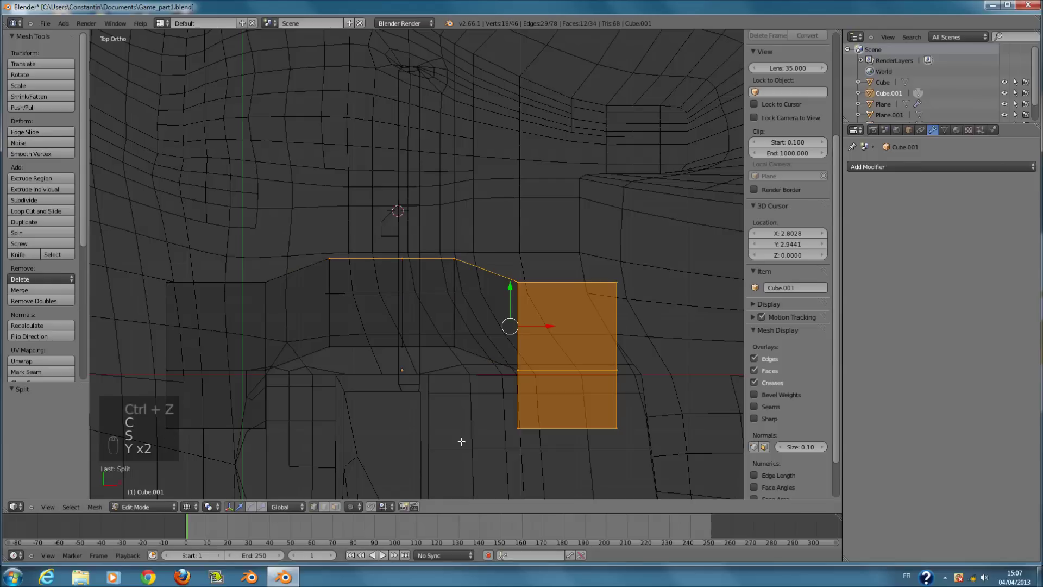
key(s)
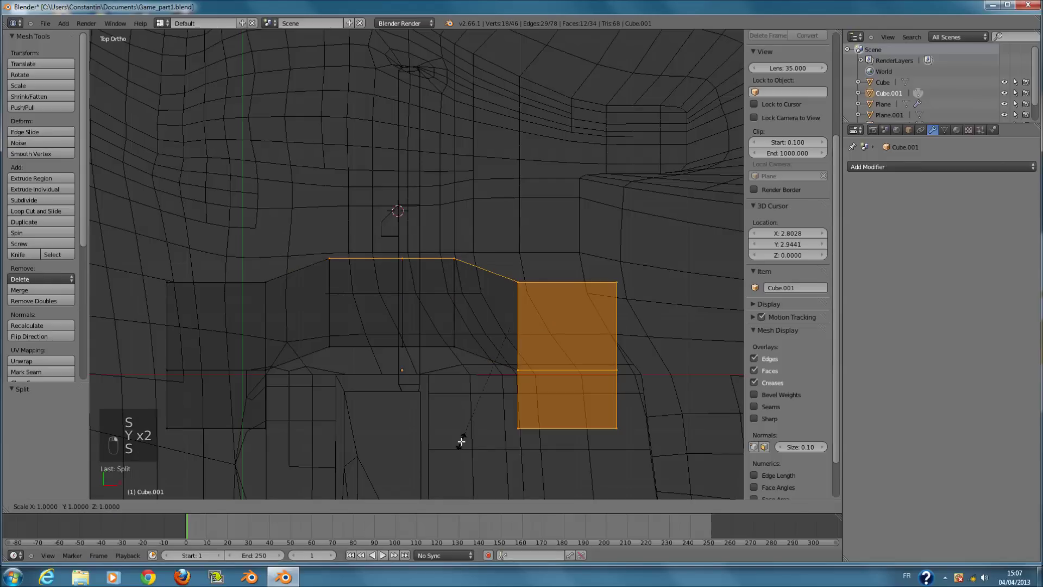
click(463, 405)
mouse_move(498, 421)
middle_down()
mouse_move(447, 372)
mouse_move(465, 381)
middle_up()
key(z)
key(s)
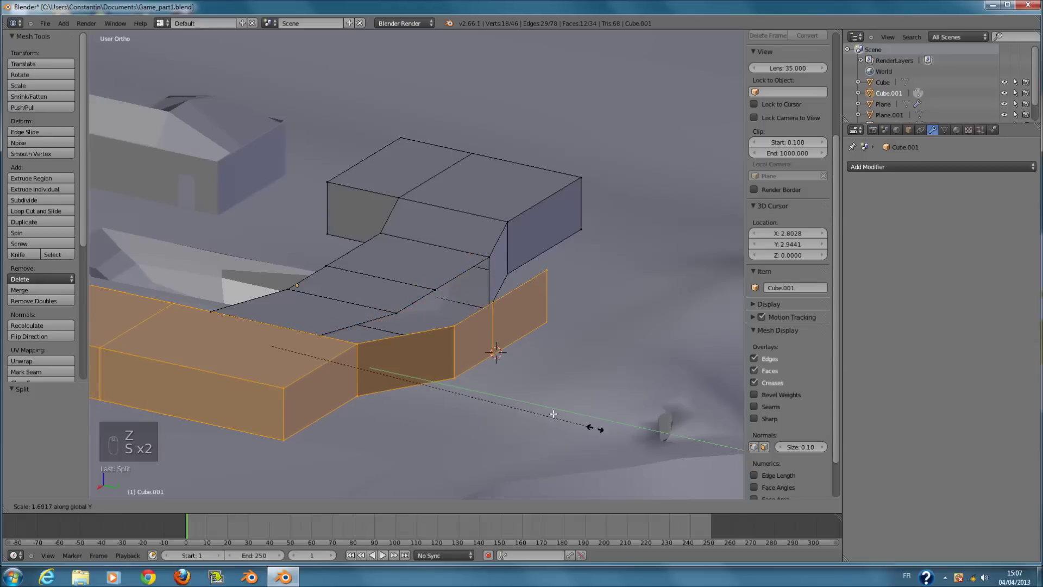
right_click(459, 385)
key(ctrl+z)
key(s)
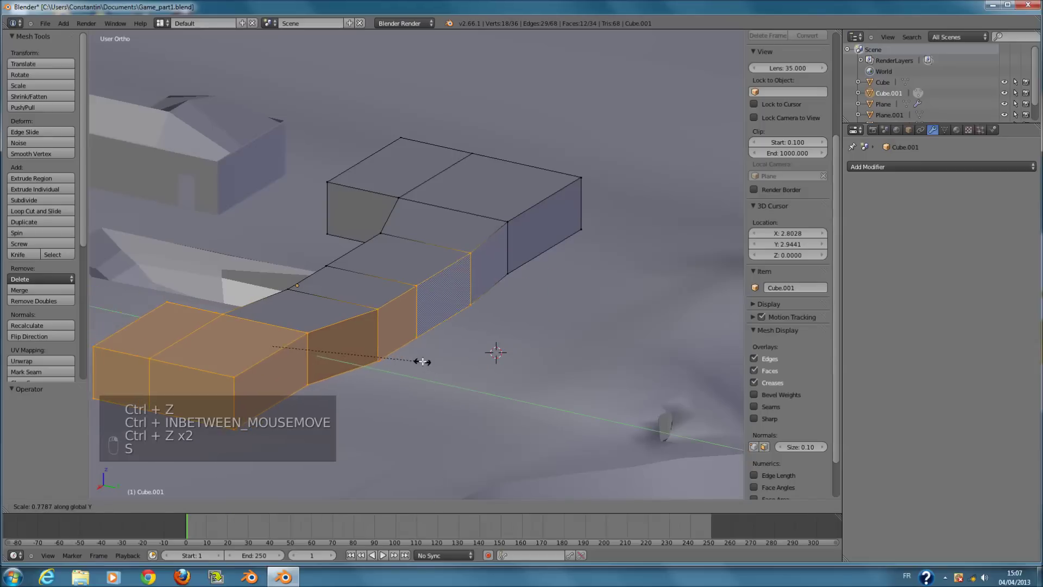
right_click(403, 376)
Select all the vertices along the building's +Y side from above and move them along negative Y to make the building narrower.
key(KP_7)
key(z)
scroll(440, 384, down, 3)
scroll(433, 337, up, 1)
key(a)
key(c)
drag(191, 268, 565, 244)
right_click(398, 230)
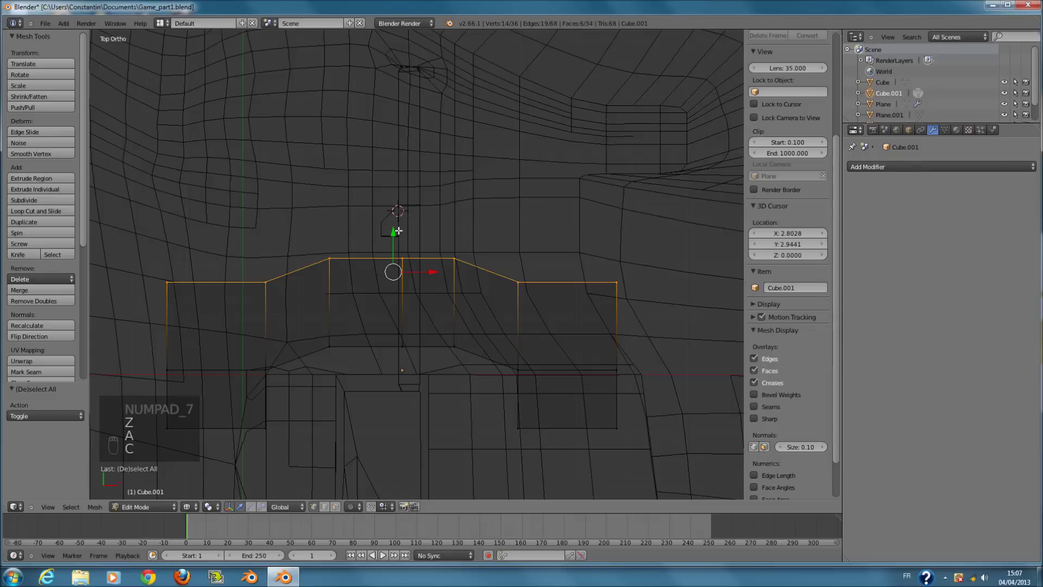
Select the building's +X wing with its adjoining angled section and move them along negative X.
key(a)
key(c)
mouse_move(521, 345)
mouse_down()
mouse_move(584, 354)
mouse_move(551, 365)
mouse_up()
right_click(581, 360)
key(c)
right_click(410, 299)
Select the two neighbouring vertex columns on the +X side of the building's middle section and move them along negative X.
key(a)
key(c)
scroll(409, 298, up, 2)
click(410, 298)
right_click(410, 299)
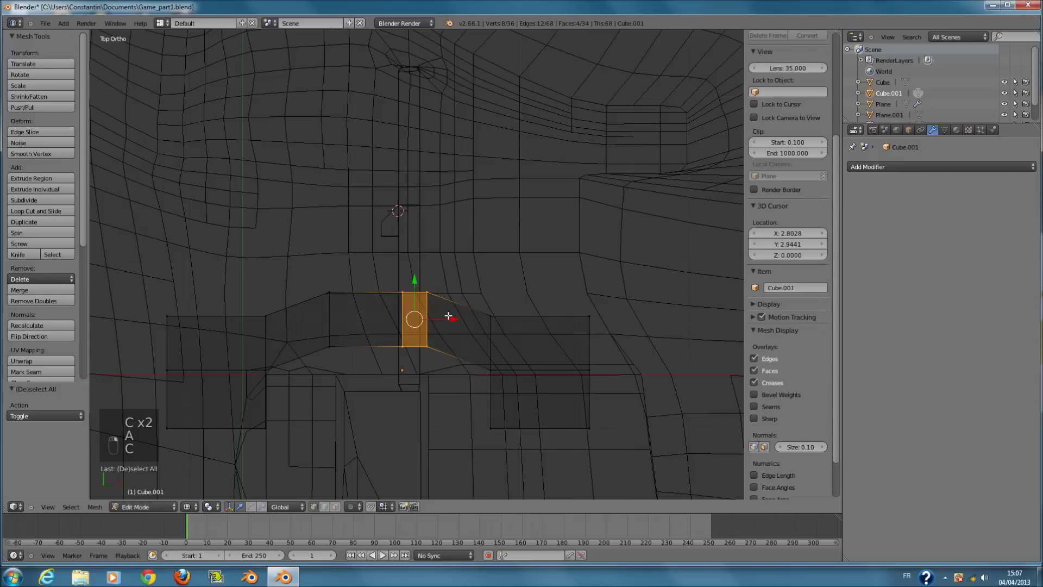
drag(420, 318, 419, 319)
Select the whole +X wing, move it 0.991 along negative X and check the shape in solid shading.
key(a)
key(c)
click(539, 360)
right_click(553, 372)
drag(574, 372, 520, 368)
key(z)
mouse_move(519, 368)
middle_down()
mouse_move(529, 333)
mouse_move(360, 333)
mouse_move(449, 307)
middle_up()
key(KP_7)
key(z)
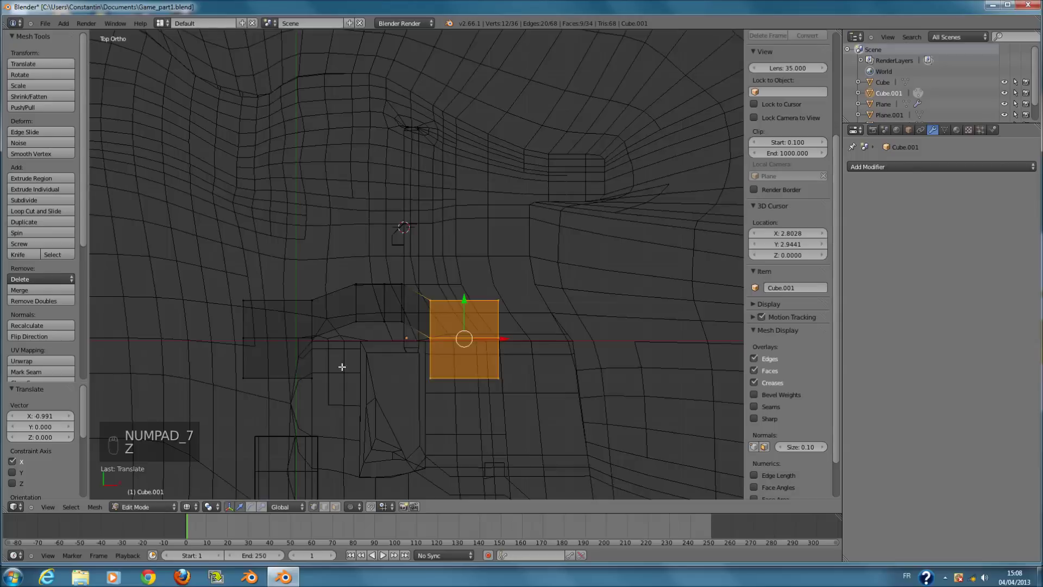
Select all the vertices at the outer end of the +X wing, move them along negative X and leave mesh editing.
key(a)
scroll(497, 367, up, 3)
key(c)
scroll(620, 342, down, 4)
scroll(631, 380, up, 5)
click(629, 400)
right_click(620, 429)
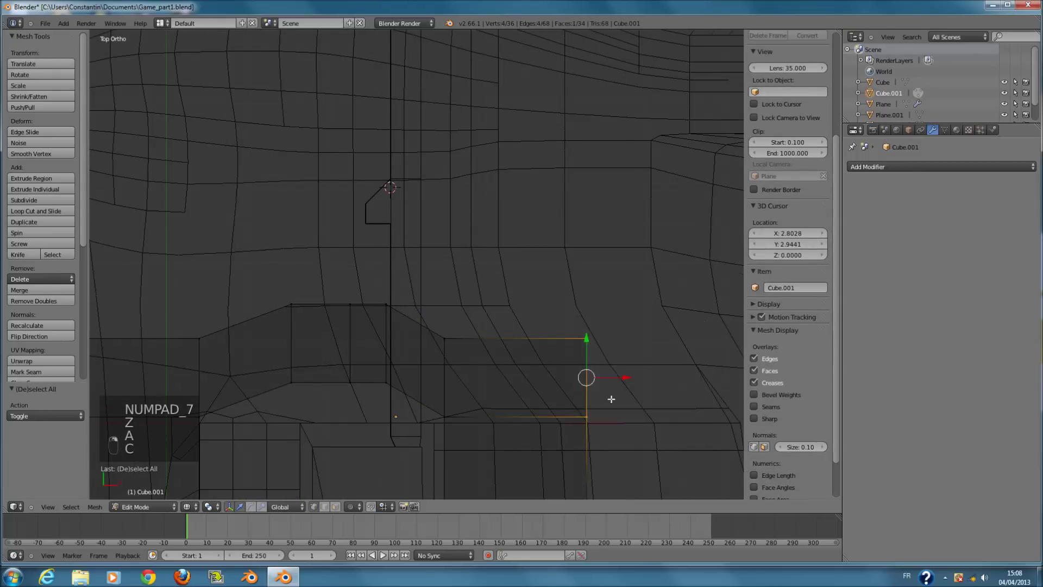
scroll(603, 401, down, 1)
key(c)
click(568, 423)
right_click(568, 424)
drag(587, 394, 544, 390)
key(z)
mouse_move(568, 475)
middle_down()
mouse_move(549, 402)
mouse_move(519, 361)
mouse_move(351, 352)
mouse_move(361, 394)
mouse_move(374, 369)
middle_up()
key(Tab)
Save the file, select two vertices of the terrain Plane beside the +X wing and raise them 0.0756 along Z.
right_click(361, 393)
key(ctrl+s)
key(Tab)
scroll(361, 365, up, 1)
right_click(428, 343)
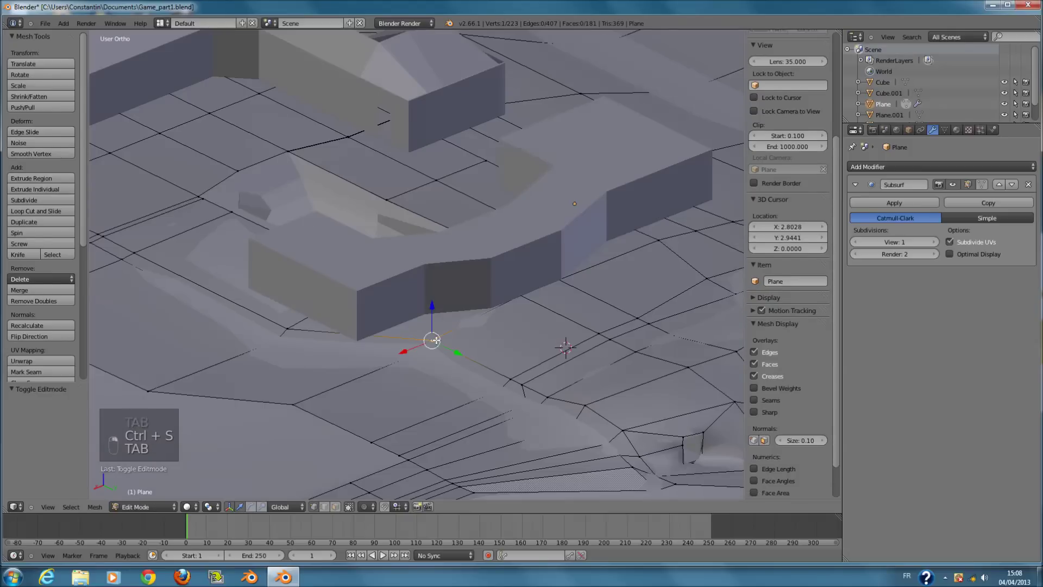
click(362, 317)
middle_drag(362, 317, 393, 357)
scroll(393, 367, up, 1)
drag(365, 445, 360, 433)
mouse_move(360, 434)
middle_down()
mouse_move(361, 442)
mouse_move(348, 429)
middle_up()
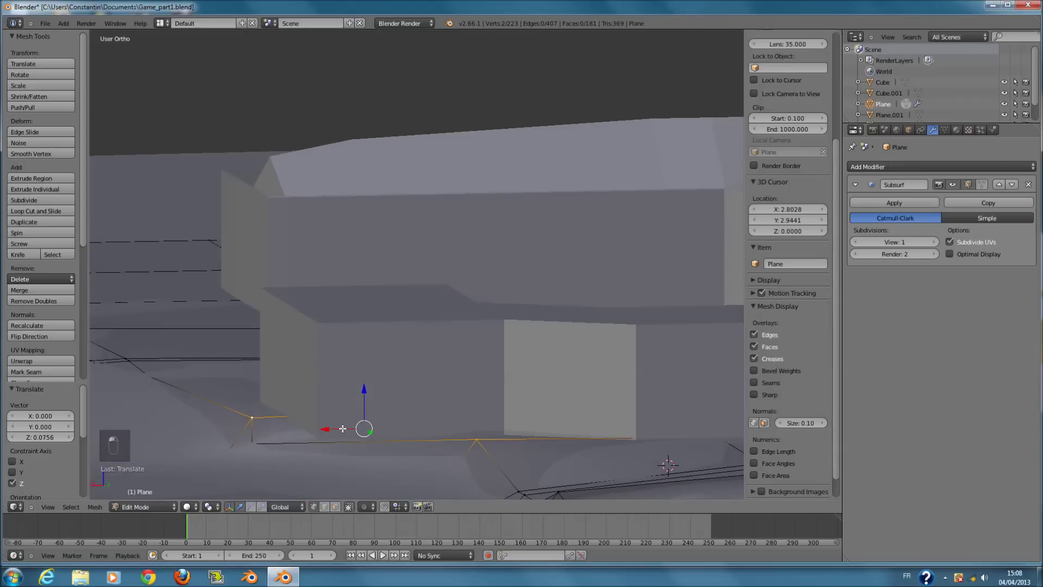
Raise the terrain vertex near the end corner of the +X wing by 0.172 along Z.
middle_drag(260, 461, 315, 467)
key(z)
scroll(177, 429, down, 2)
key(z)
key(z)
drag(260, 381, 275, 386)
mouse_move(275, 386)
middle_down()
mouse_move(335, 424)
mouse_move(478, 341)
mouse_move(398, 376)
middle_up()
key(z)
key(z)
Move the terrain vertex near the end corner of the +X wing 0.449 along Y.
mouse_move(321, 391)
shift+middle_down()
mouse_move(373, 398)
mouse_move(340, 415)
mouse_move(313, 407)
mouse_move(336, 375)
mouse_move(320, 413)
mouse_move(329, 442)
shift+middle_up()
scroll(331, 401, up, 2)
key(z)
key(z)
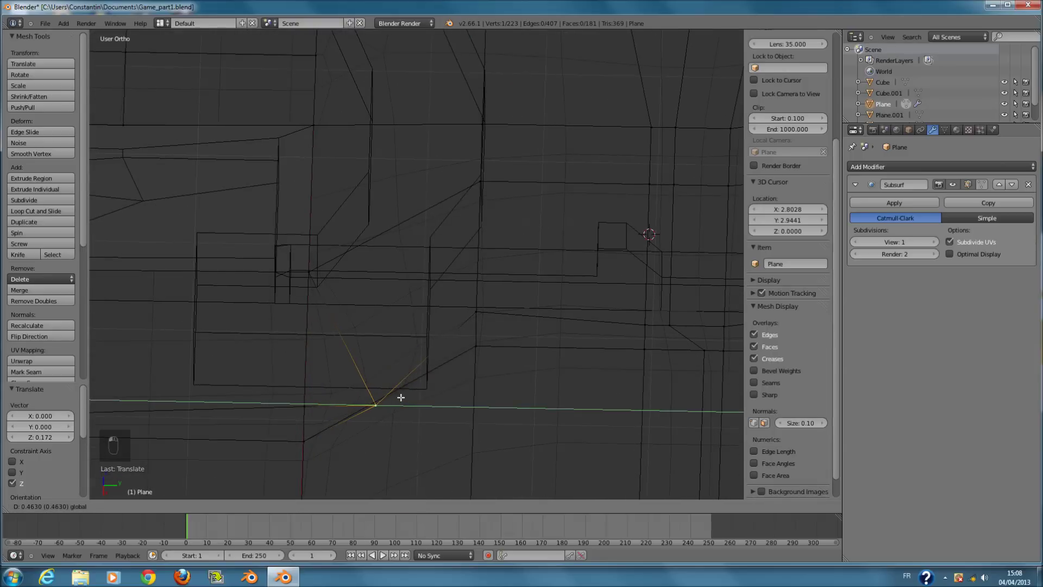
key(z)
mouse_move(329, 273)
middle_down()
mouse_move(412, 291)
mouse_move(336, 315)
mouse_move(389, 340)
mouse_move(443, 310)
mouse_move(435, 372)
middle_up()
key(z)
key(z)
Try to move a terrain vertex beside the +X wing along Y and undo the move.
drag(403, 400, 391, 390)
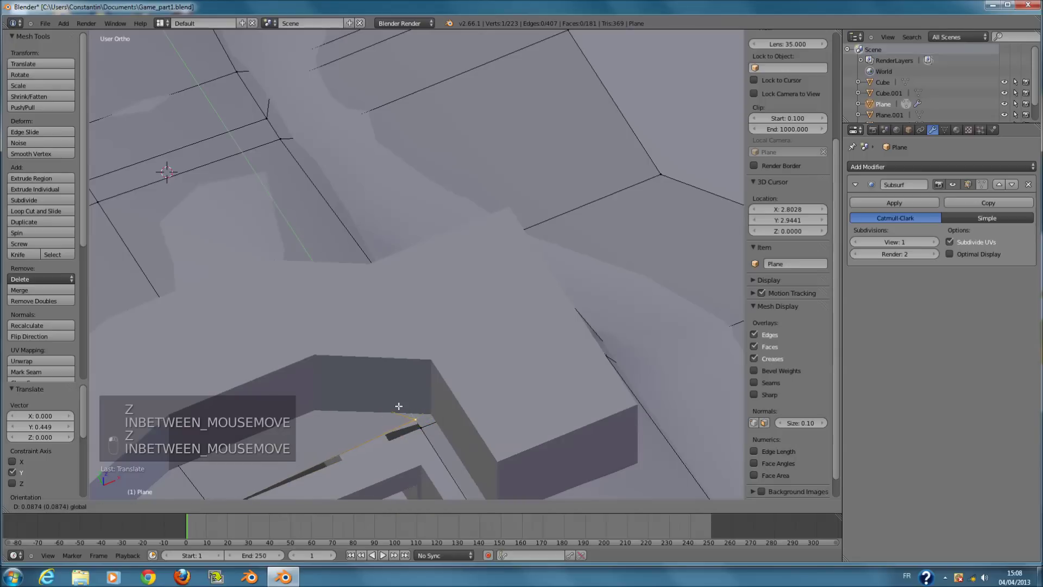
drag(377, 389, 421, 426)
key(ctrl+z)
key(z)
key(z)
key(z)
key(g)
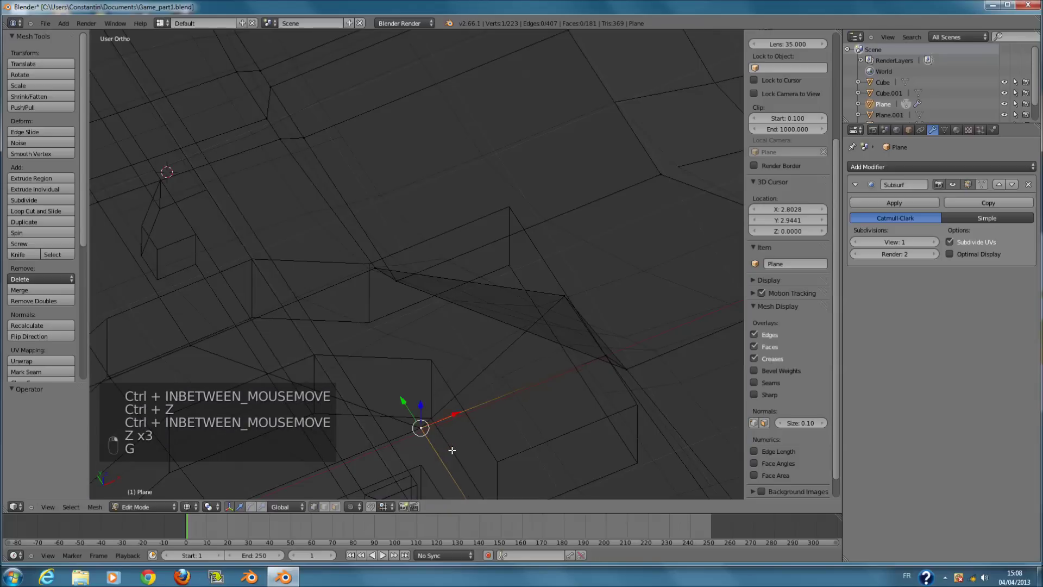
key(z)
key(z)
Select the two neighbouring terrain vertices behind the +X wing, move them 0.631 along X, leave mesh editing and save.
middle_drag(452, 450, 596, 283)
key(z)
key(z)
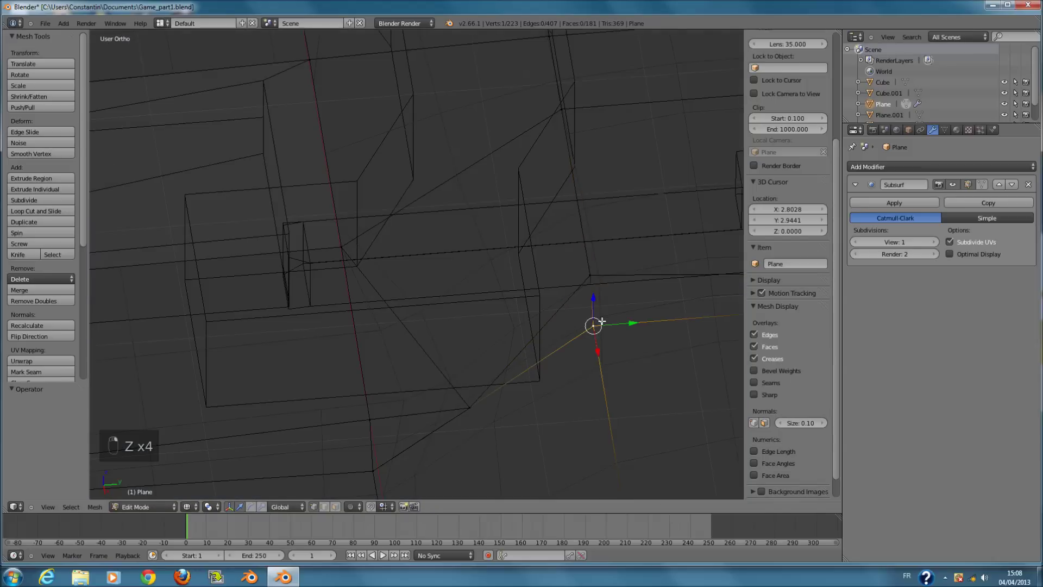
shift+right_click(592, 276)
key(z)
drag(597, 328, 599, 369)
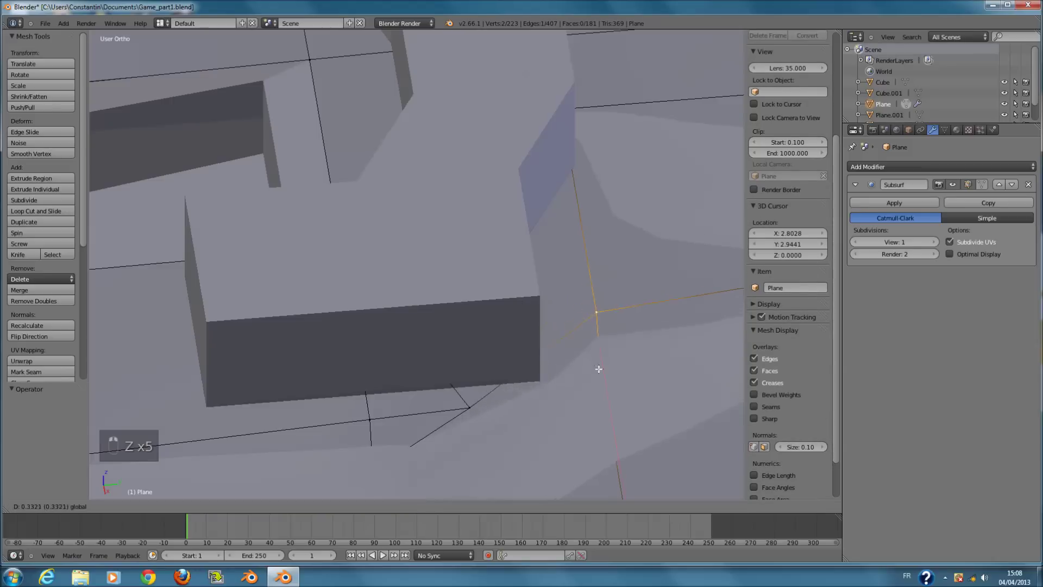
key(x)
click(602, 418)
middle_drag(603, 419, 492, 479)
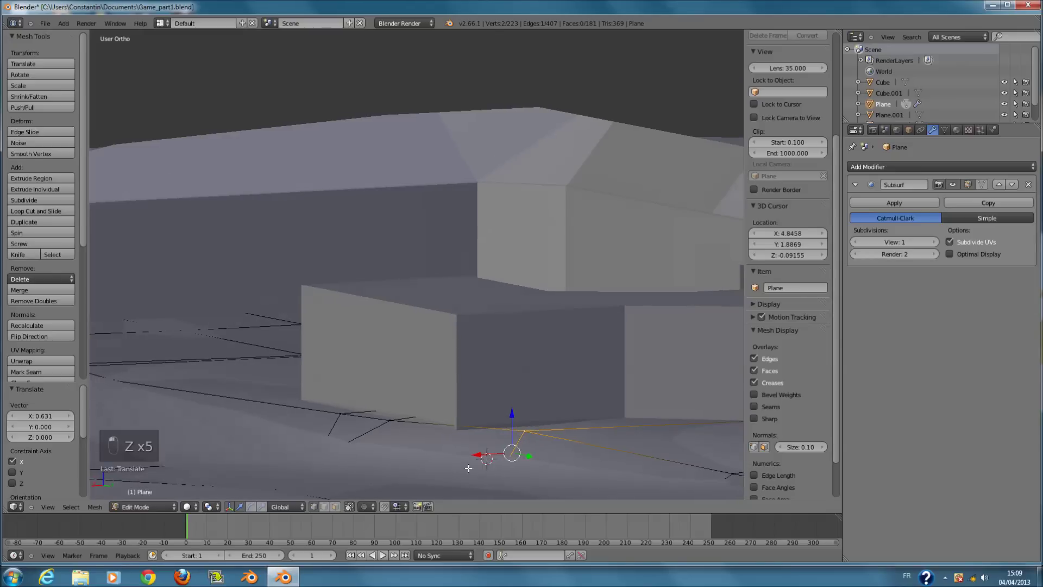
middle_drag(484, 395, 561, 389)
key(Tab)
key(ctrl+s)
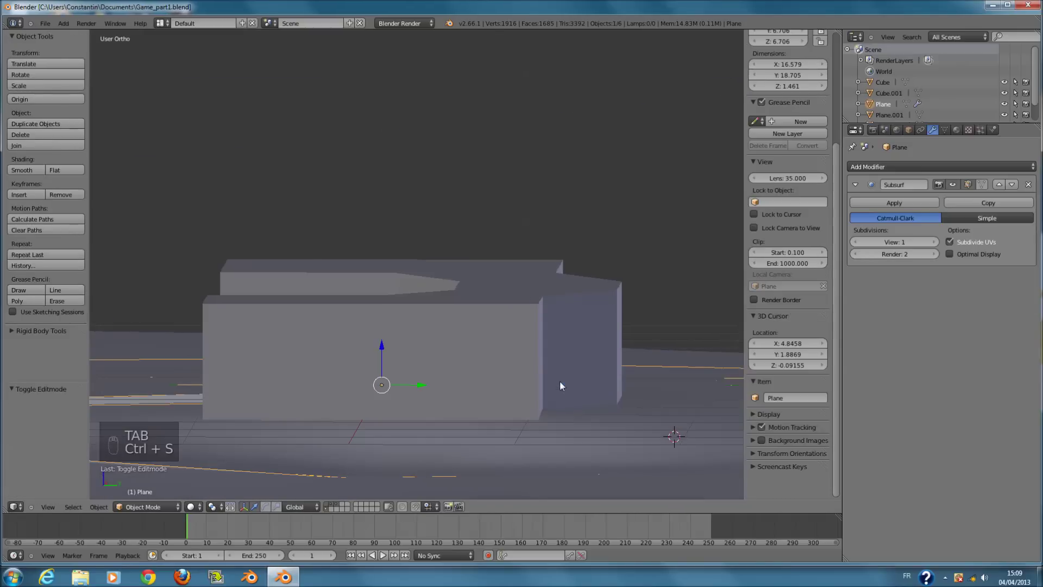
Examine how the building sits on the terrain from the side and from above in wireframe, saving the file.
key(ctrl+KP_1)
key(z)
key(z)
mouse_move(628, 346)
middle_down()
mouse_move(547, 380)
mouse_move(519, 351)
mouse_move(495, 347)
mouse_move(735, 338)
mouse_move(806, 292)
mouse_move(693, 339)
mouse_move(767, 366)
mouse_move(459, 354)
mouse_move(493, 402)
middle_up()
key(ctrl+s)
key(KP_7)
key(z)
scroll(420, 350, down, 1)
key(a)
key(a)
scroll(465, 356, down, 3)
ctrl+scroll(485, 362, down, 2)
scroll(491, 365, down, 3)
ctrl+scroll(490, 365, down, 4)
key(ctrl+s)
ctrl+middle_drag(490, 365, 472, 330)
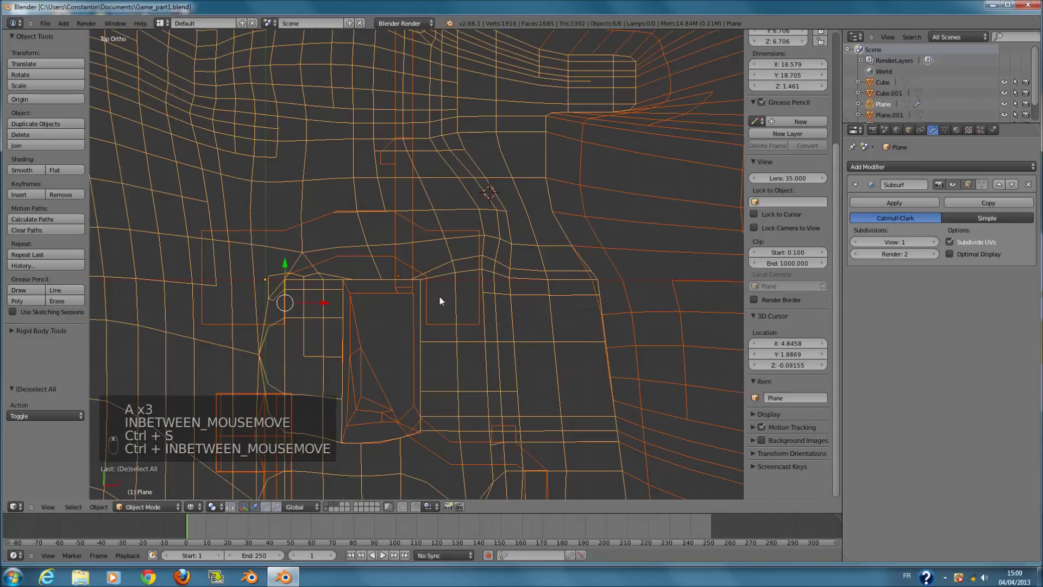
Select the sunken pit mesh in front of the U-shaped building and try to scale it along Y.
scroll(439, 288, up, 4)
right_click(477, 204)
scroll(473, 228, down, 1)
shift+scroll(462, 277, up, 3)
shift+middle_drag(462, 293, 456, 325)
right_click(446, 347)
right_click(414, 354)
scroll(425, 352, down, 5)
shift+scroll(429, 350, down, 2)
scroll(428, 336, up, 4)
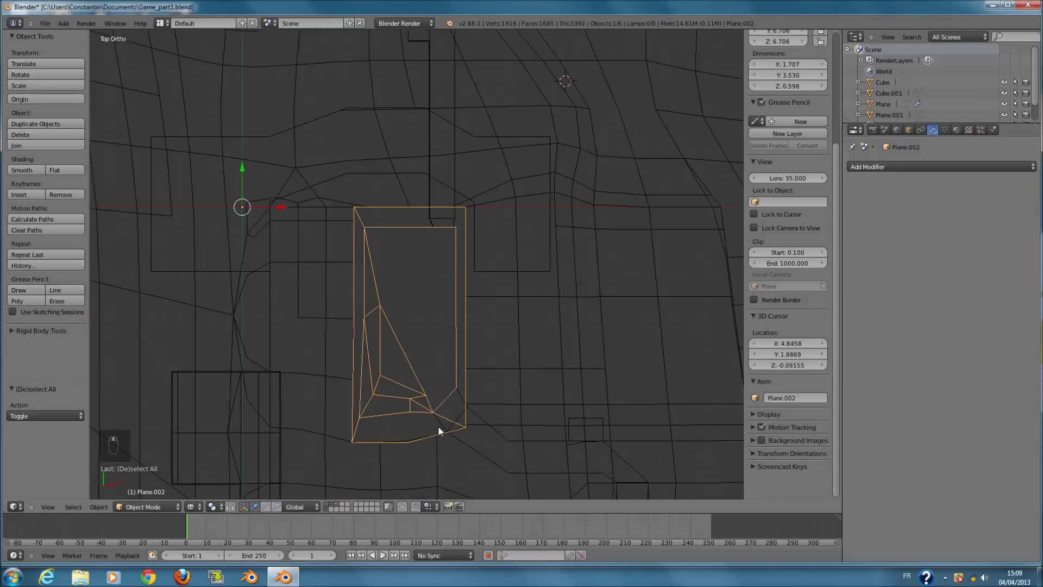
key(s)
key(y)
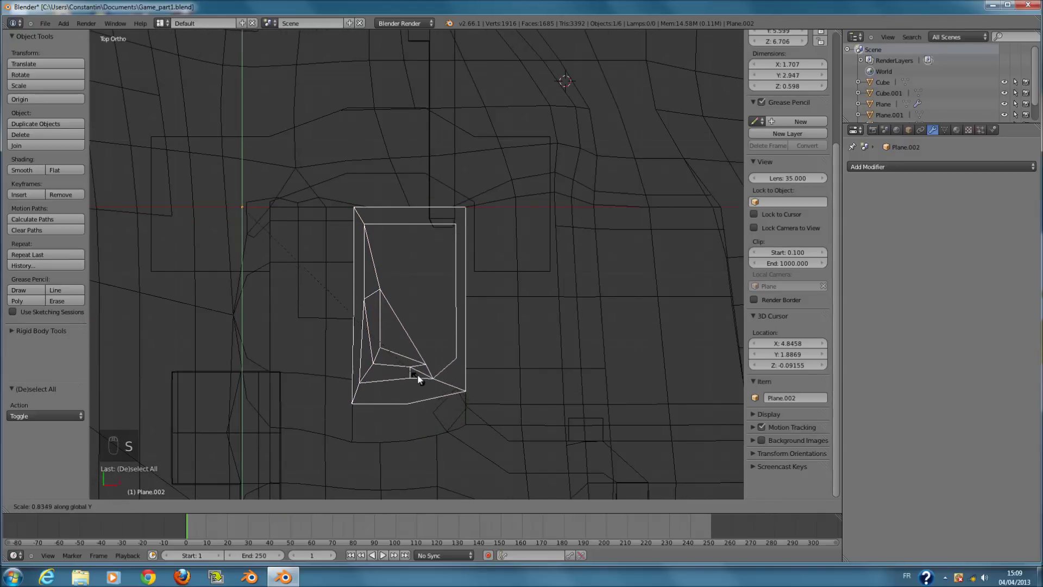
right_click(409, 311)
Scale the pit mesh by 0.850 along Y, check its fit in the terrain and undo the scaling.
key(s)
key(y)
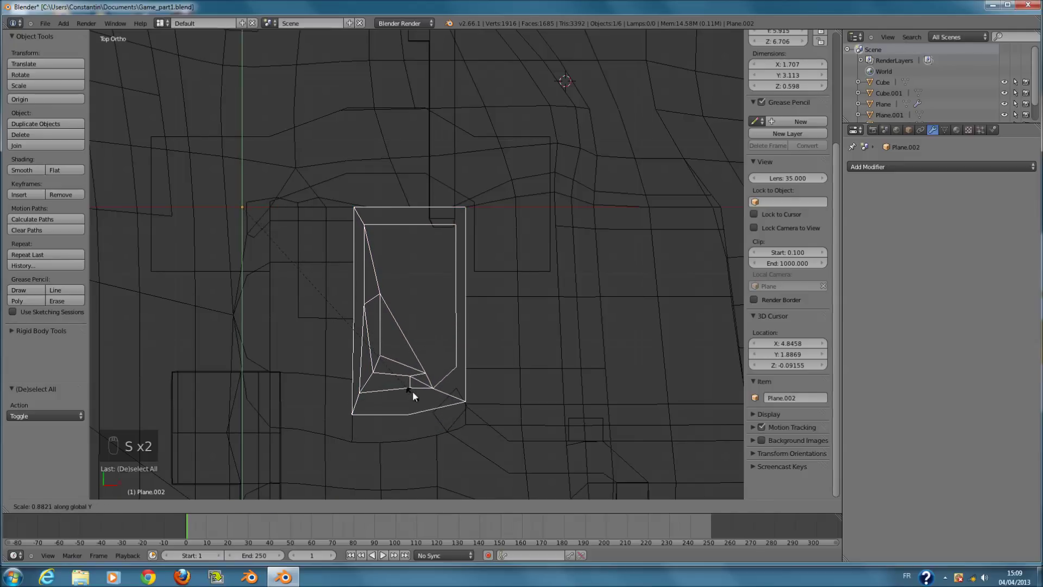
click(412, 380)
scroll(443, 380, down, 2)
key(z)
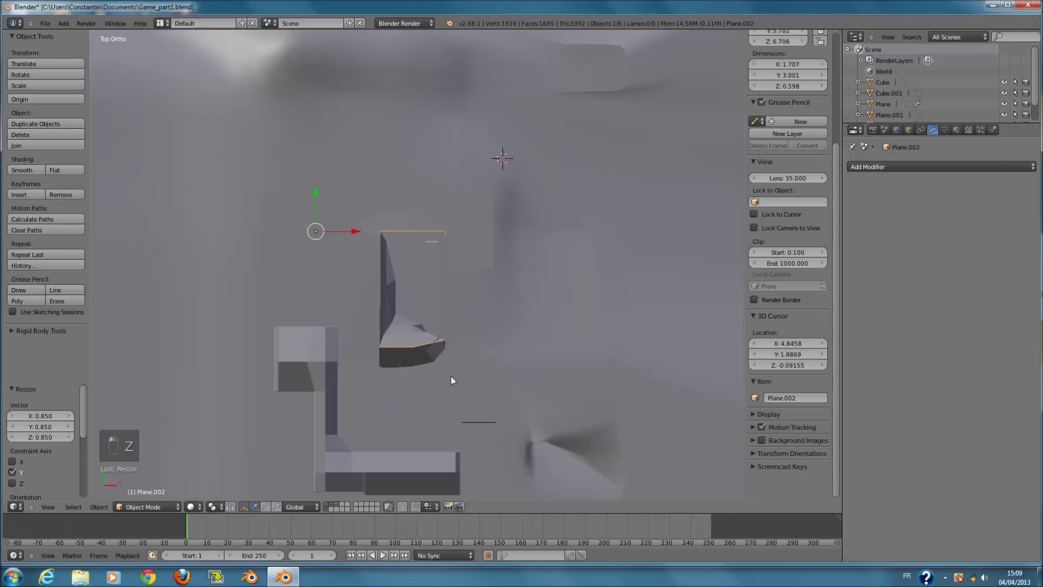
key(z)
middle_drag(451, 372, 536, 302)
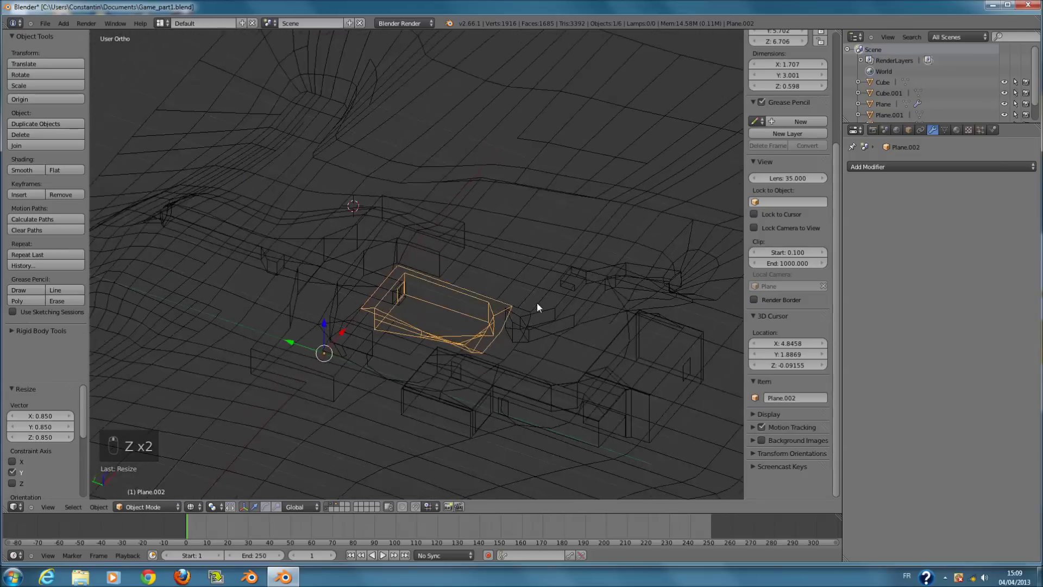
key(z)
key(ctrl+z)
key(KP_7)
key(z)
scroll(415, 436, up, 1)
key(s)
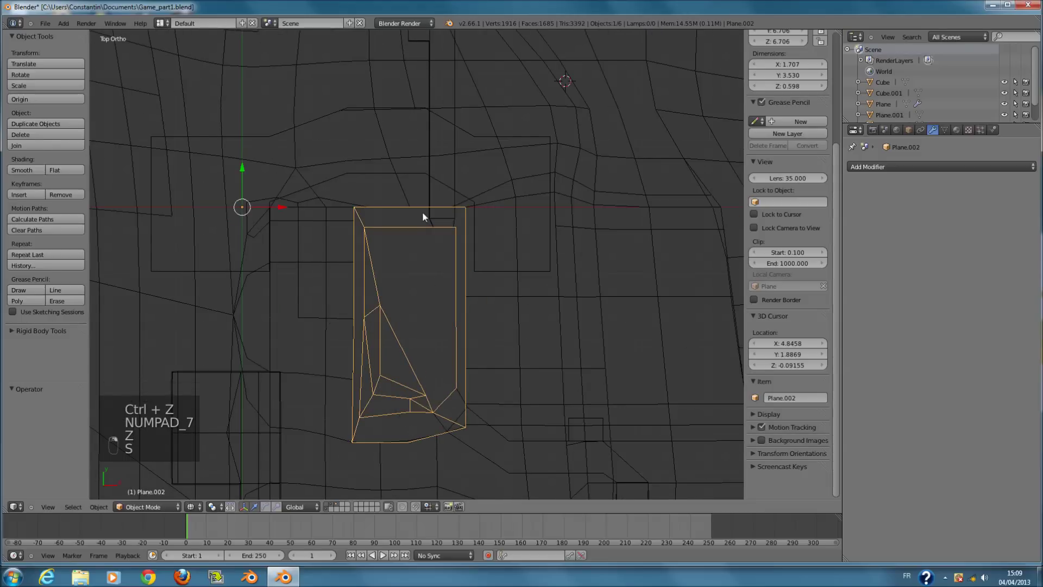
Isolate layer 1 while editing the pit, select its whole mesh, leave mesh editing and save.
key(Tab)
key(Tab)
key(Tab)
key(1)
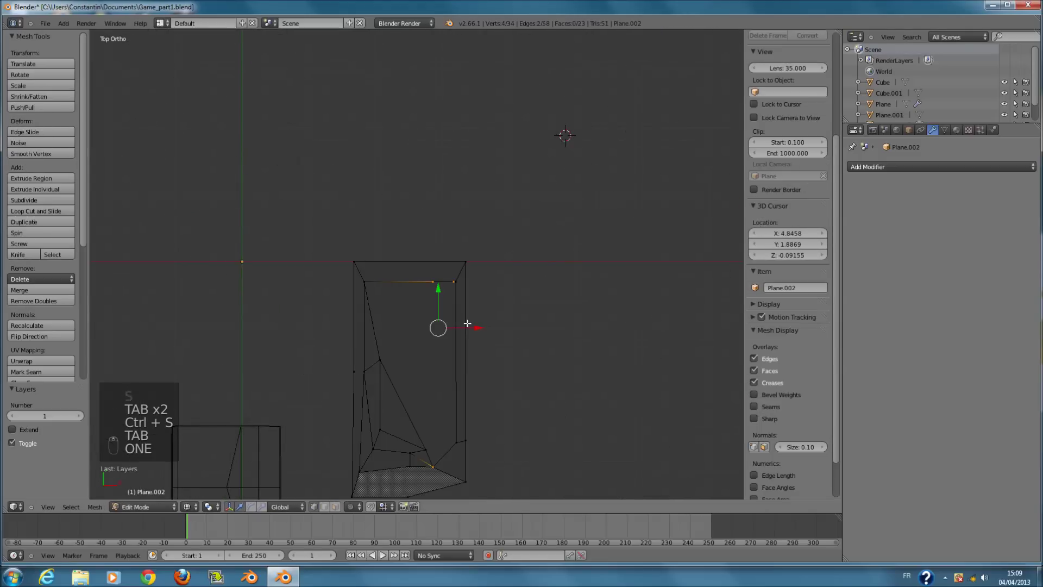
key(a)
key(a)
key(a)
key(Tab)
key(ctrl+s)
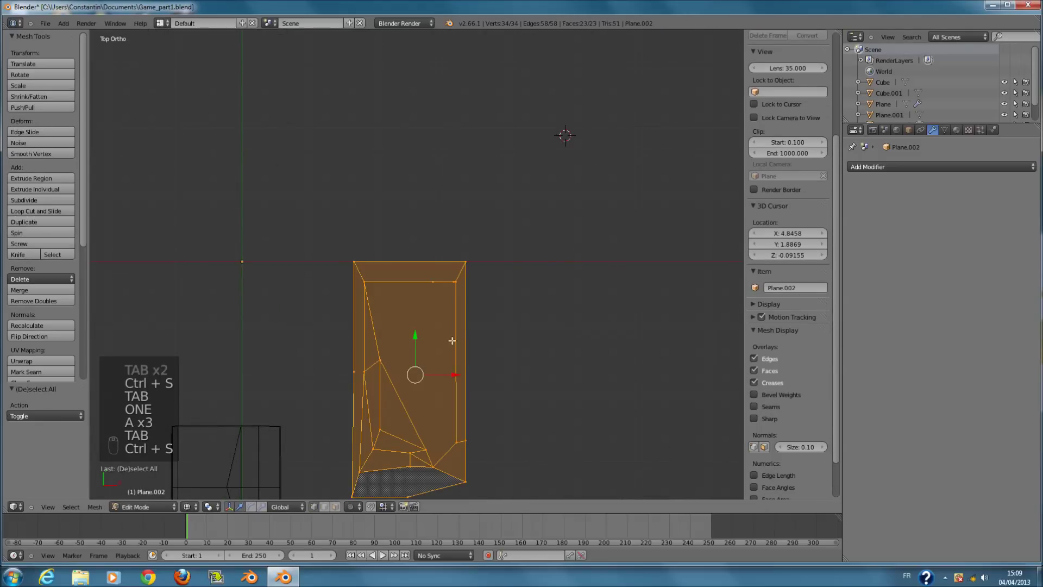
key(Tab)
key(ctrl+s)
key(z)
scroll(412, 385, down, 5)
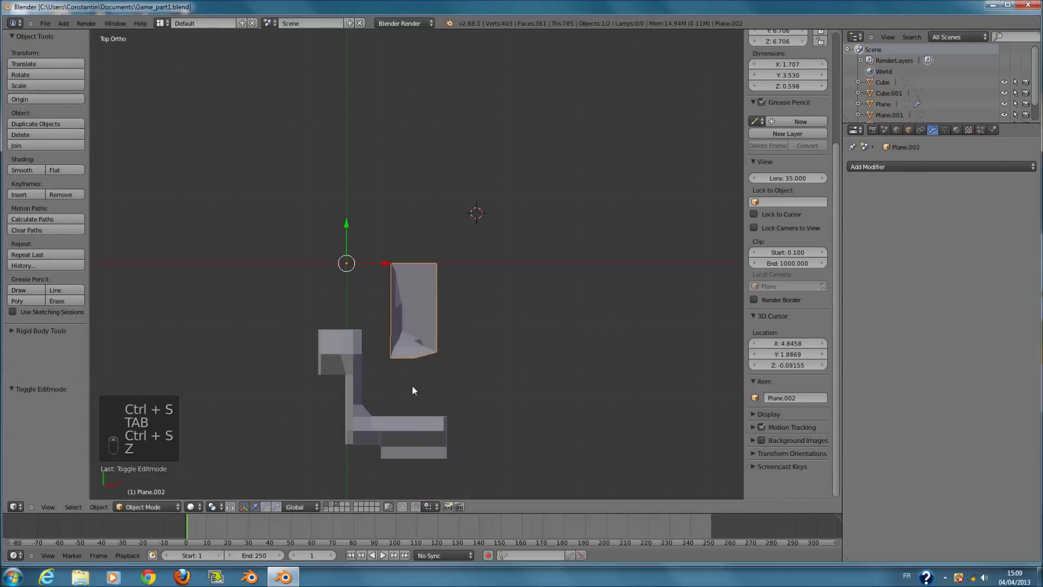
View the terrain's layer on its own, select the terrain and make the other objects' layer visible again.
click(325, 510)
scroll(534, 291, up, 2)
right_click(488, 316)
key(z)
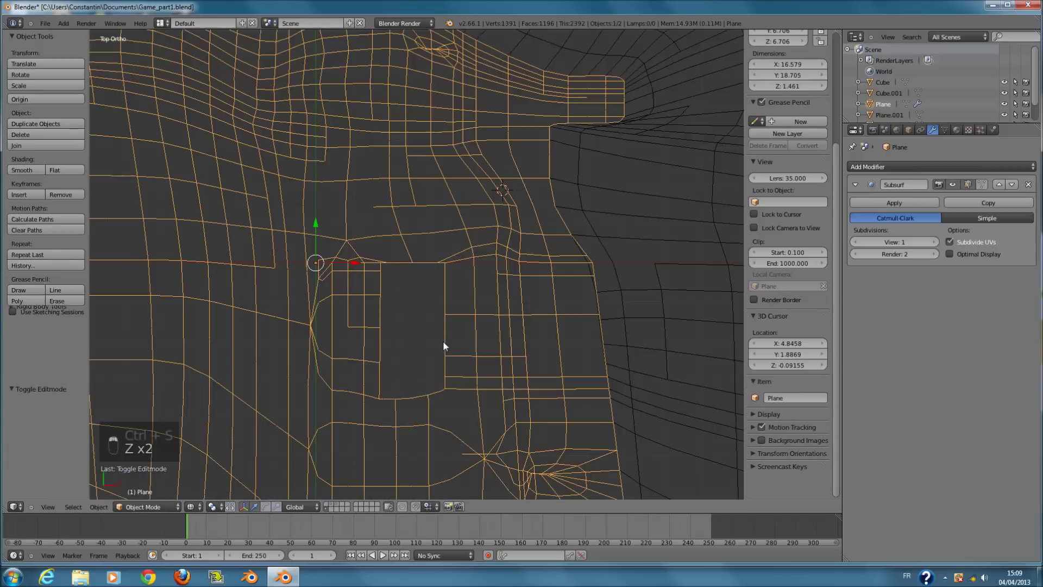
shift+click(334, 503)
shift+click(336, 503)
key(z)
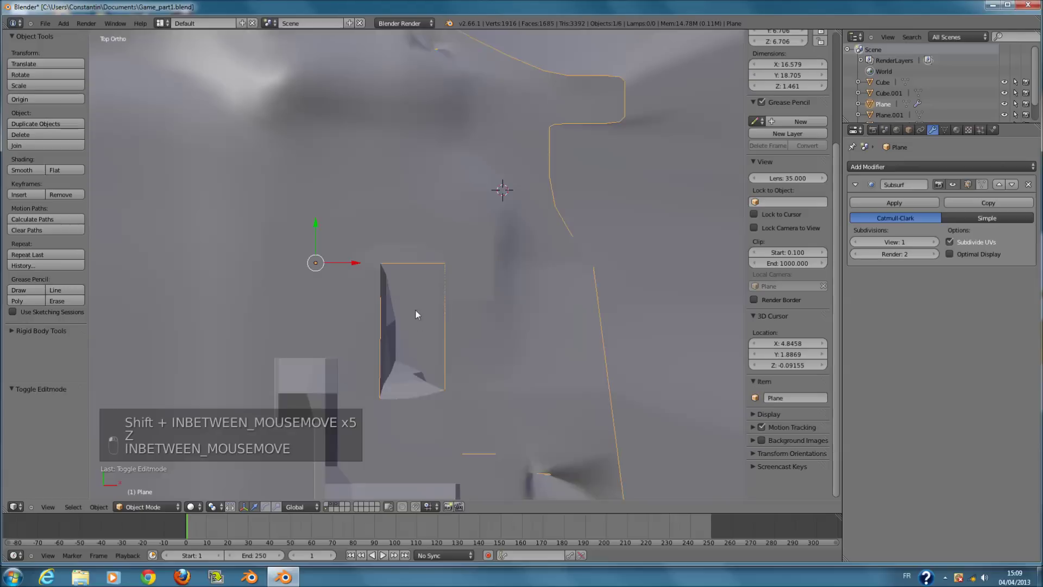
Select the U-shaped building and examine how it sits on the terrain from several angles, saving the file.
scroll(417, 312, up, 3)
right_click(474, 256)
middle_drag(475, 255, 483, 185)
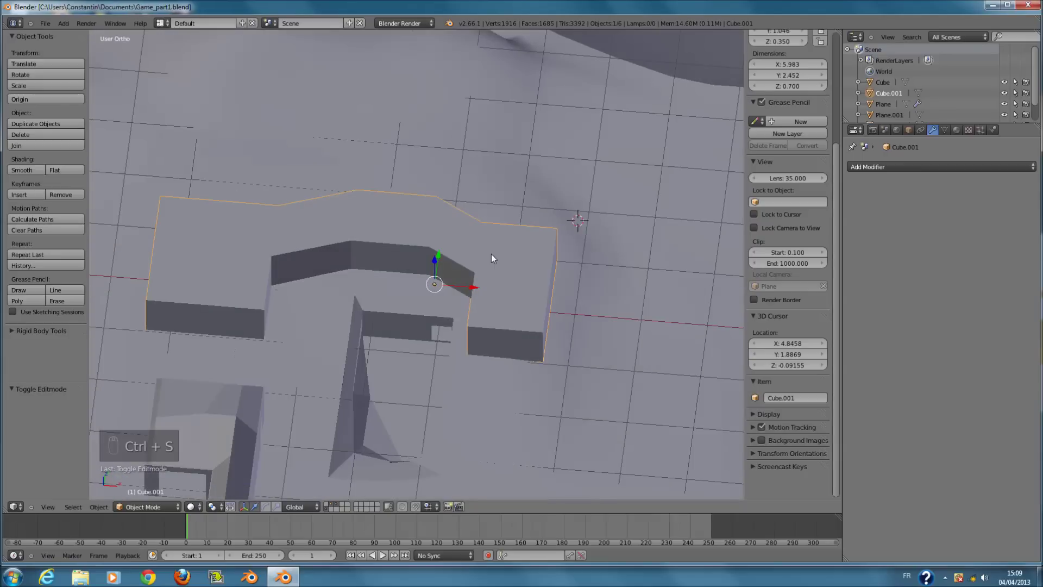
scroll(475, 386, down, 6)
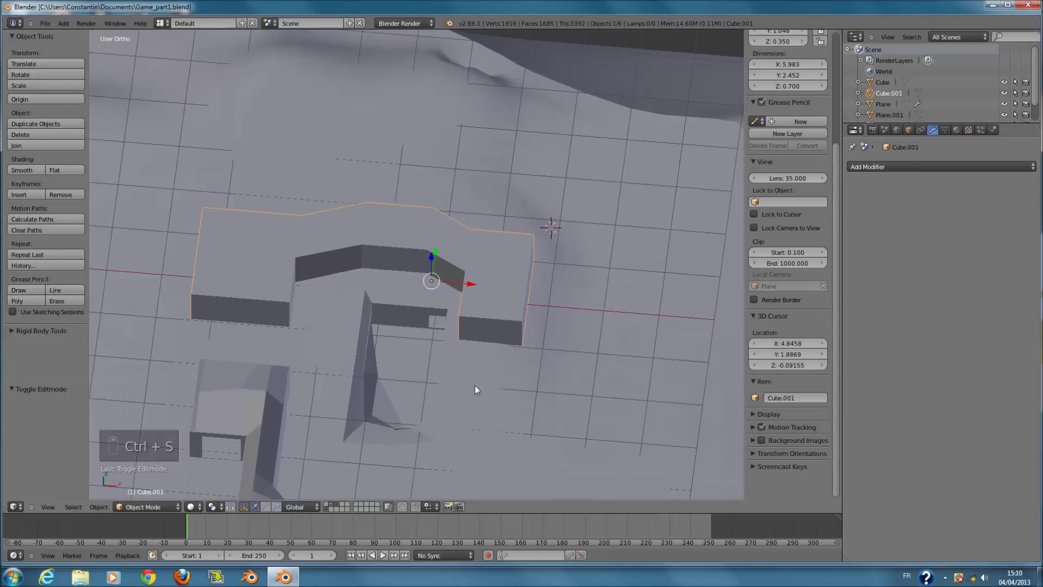
middle_drag(435, 398, 231, 370)
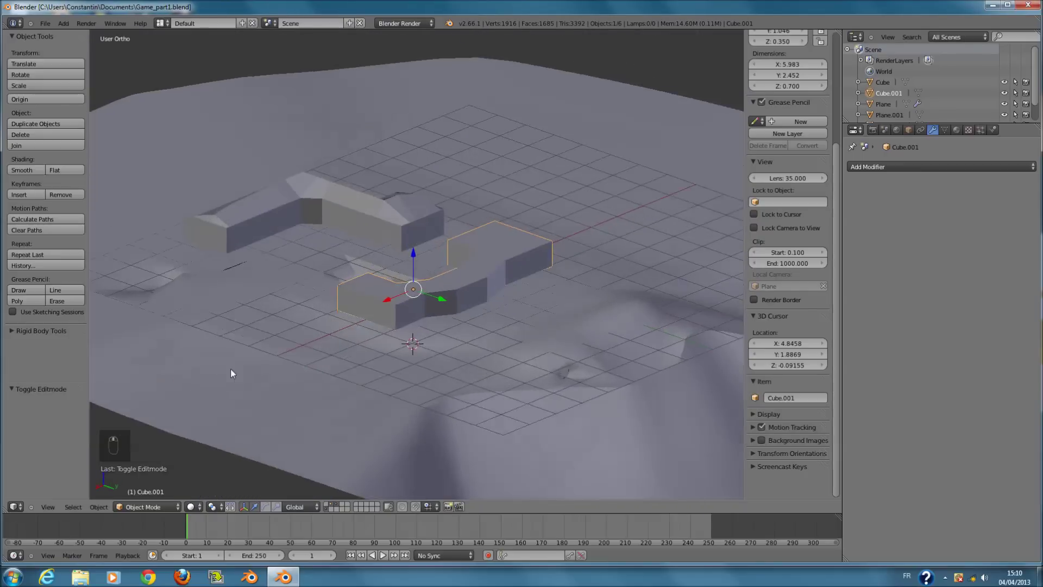
scroll(233, 353, up, 3)
middle_drag(242, 293, 484, 343)
key(ctrl+s)
key(ctrl+s)
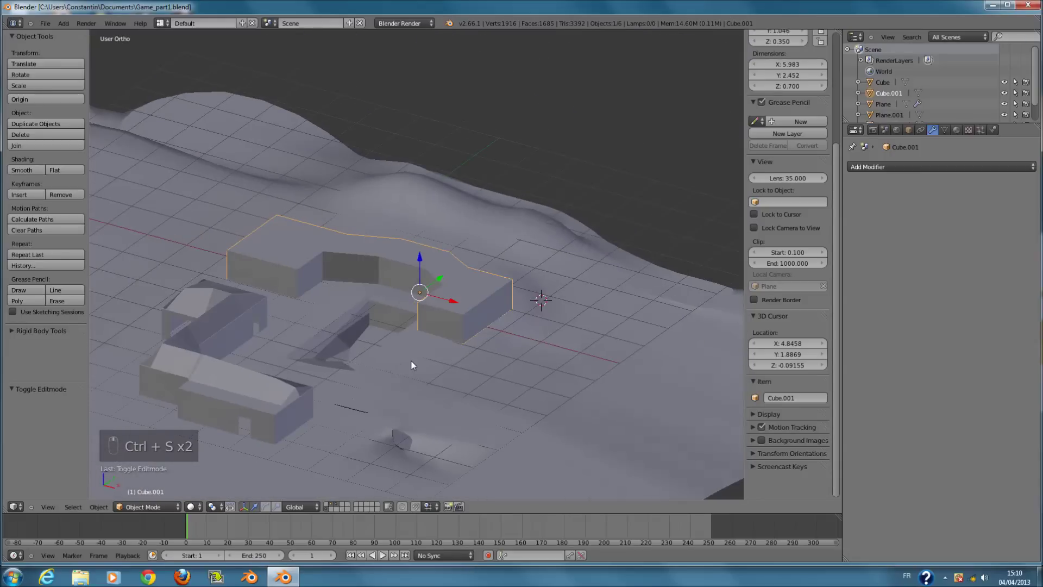
Select all objects, save and examine the building's outline from above in wireframe.
key(KP_7)
key(a)
key(a)
key(a)
key(a)
key(z)
key(z)
scroll(446, 331, down, 2)
key(ctrl+s)
scroll(378, 290, up, 3)
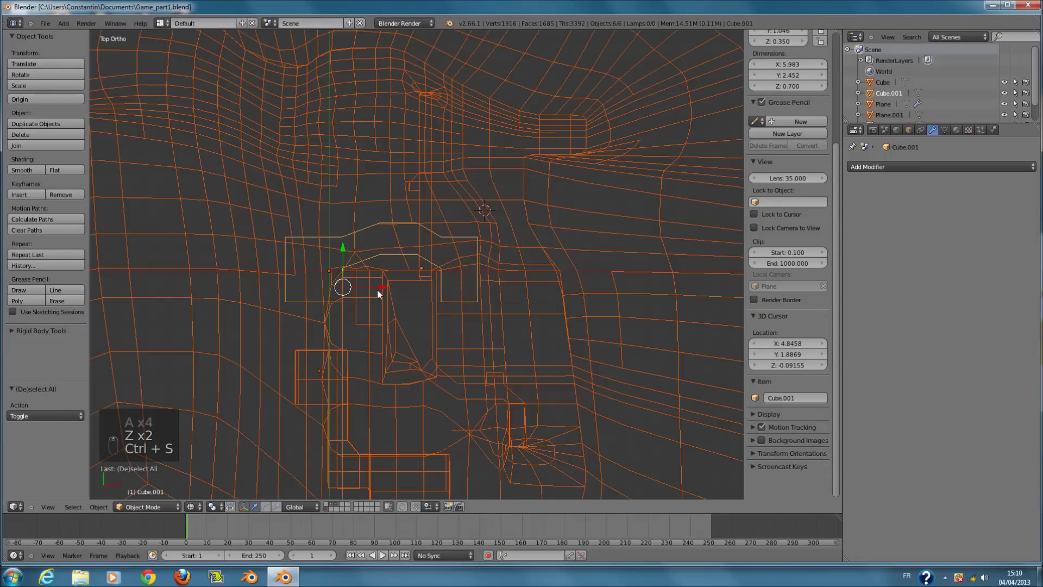
scroll(378, 299, up, 4)
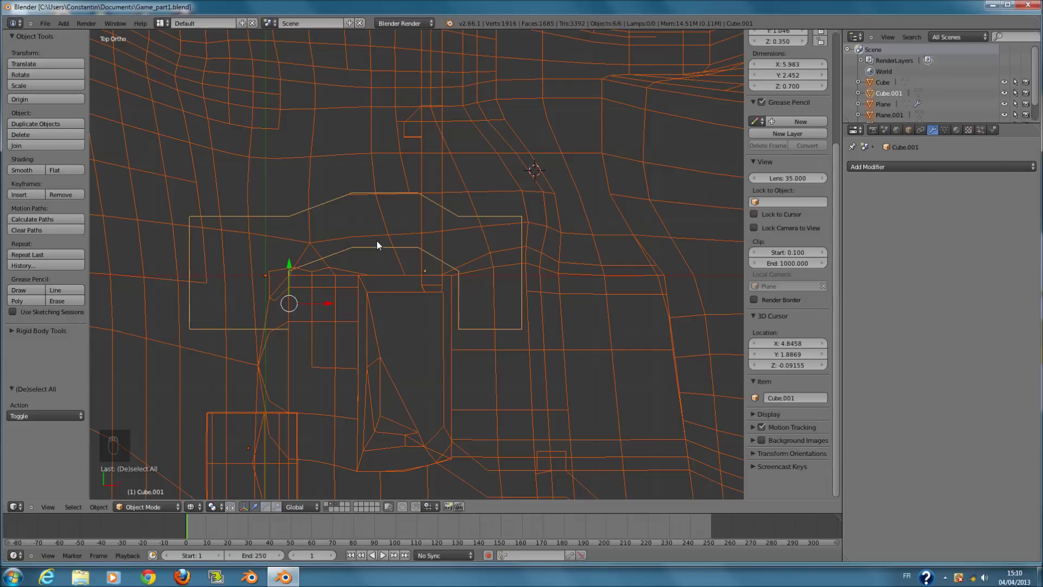
Try to move the rear vertices of the building's middle section along Y and undo the move.
scroll(377, 241, up, 2)
key(Tab)
scroll(435, 256, up, 1)
shift+scroll(457, 267, up, 3)
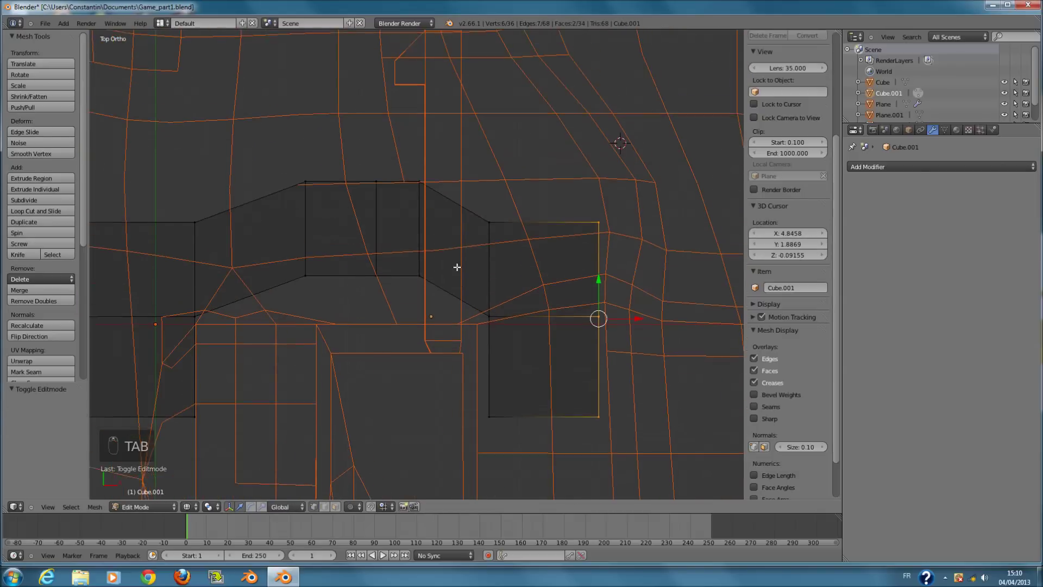
key(a)
key(a)
key(a)
key(a)
key(a)
key(a)
key(c)
drag(345, 174, 521, 213)
key(c)
middle_click(520, 213)
right_click(520, 213)
drag(367, 159, 362, 174)
key(ctrl+z)
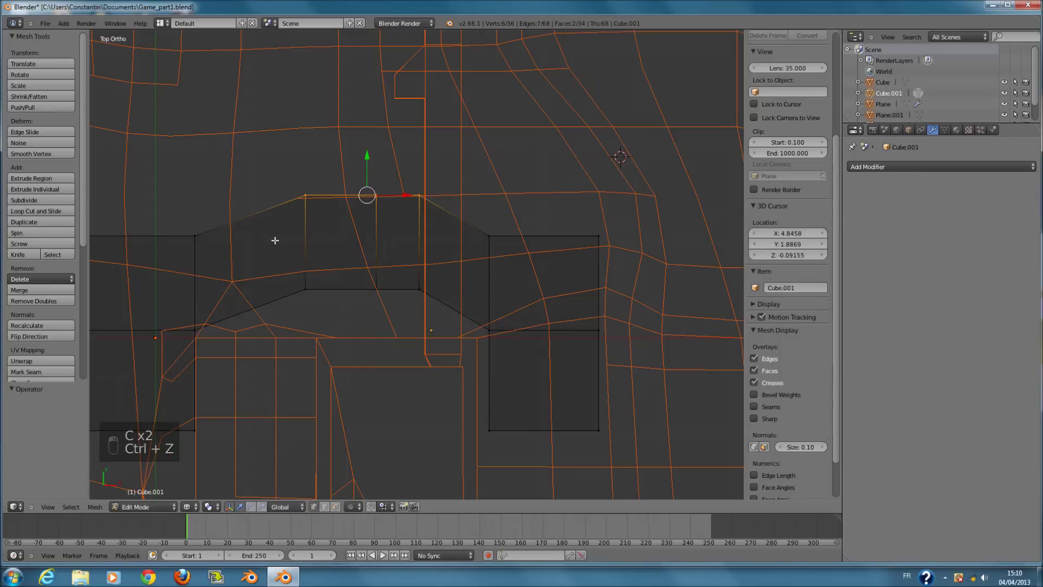
Select all vertices along the building's rear wall, move them along negative Y to reduce its depth, leave mesh editing and save.
ctrl+scroll(221, 247, down, 4)
key(c)
mouse_move(142, 215)
mouse_down()
mouse_move(133, 207)
mouse_move(418, 180)
mouse_up()
drag(591, 169, 623, 187)
right_click(623, 187)
drag(390, 179, 379, 214)
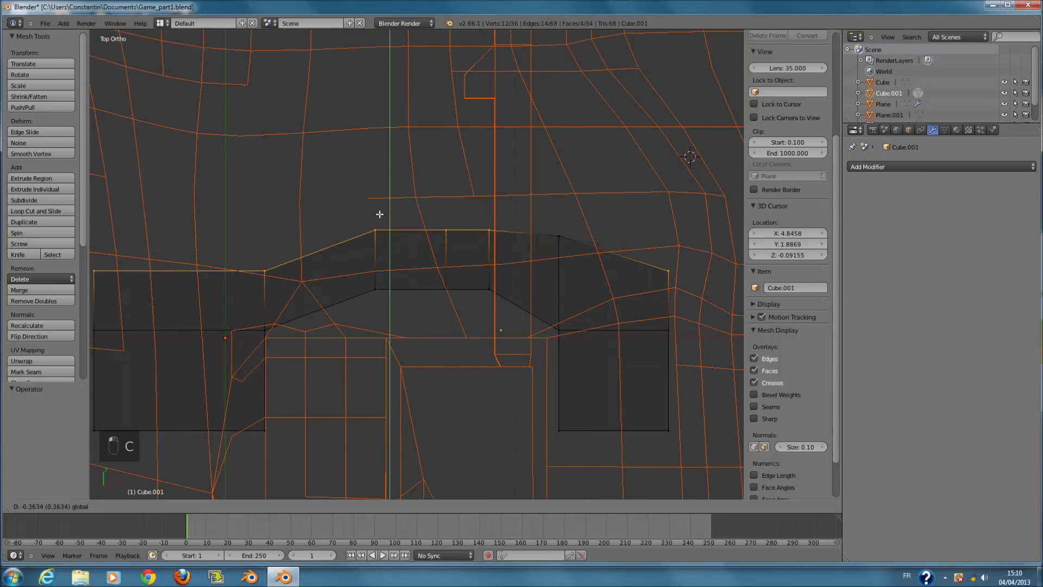
key(ctrl+z)
key(c)
click(559, 219)
right_click(559, 219)
drag(412, 182, 410, 208)
key(Tab)
key(ctrl+s)
click(499, 279)
Add a centred loop cut running lengthwise along the rear strip and middle section of the U-shaped building.
key(Tab)
scroll(511, 272, up, 2)
key(a)
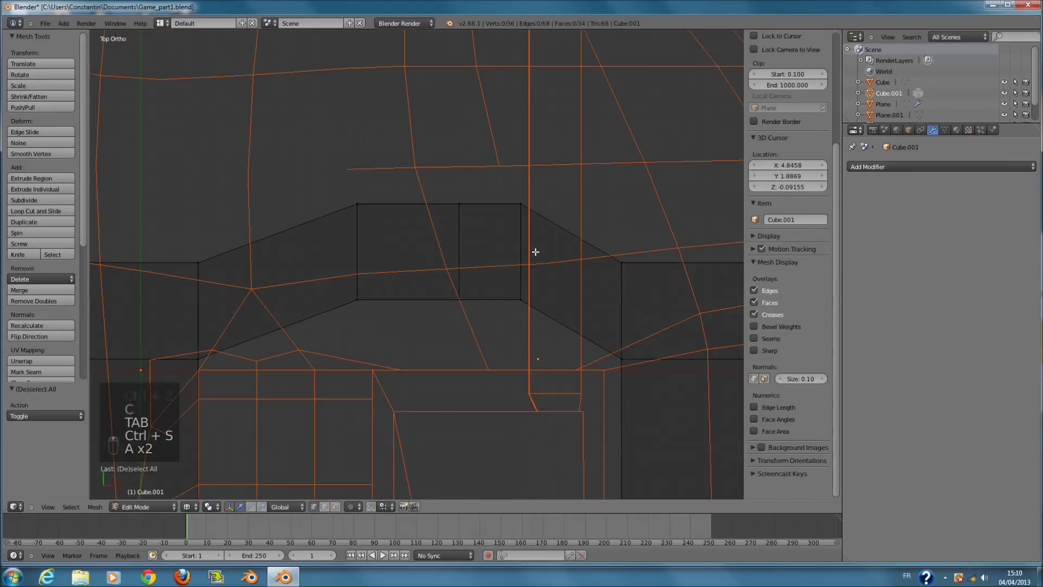
key(ctrl)
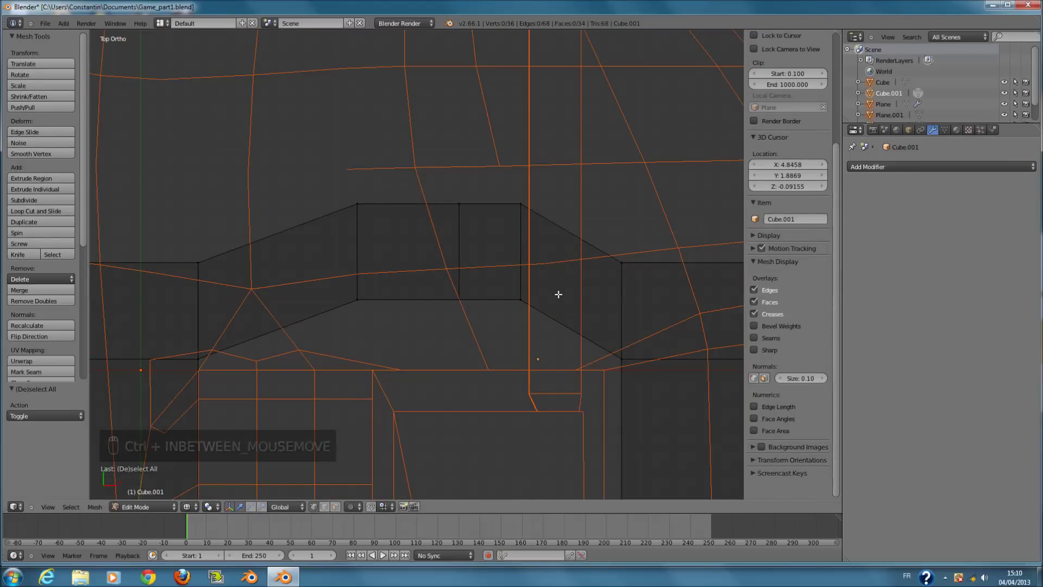
key(ctrl)
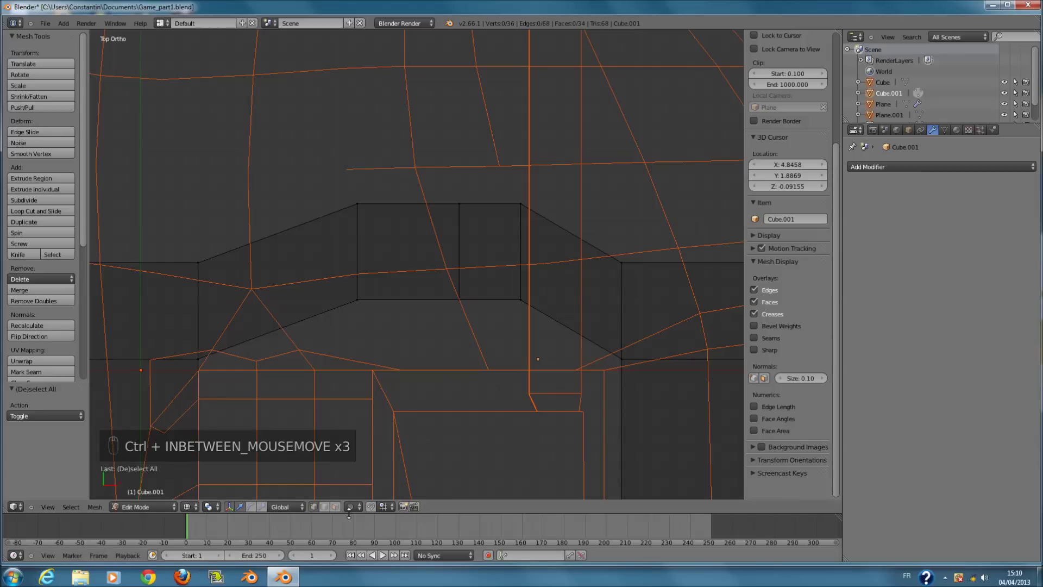
key(z)
middle_drag(489, 298, 484, 349)
scroll(528, 311, down, 1)
middle_drag(528, 311, 489, 341)
key(a)
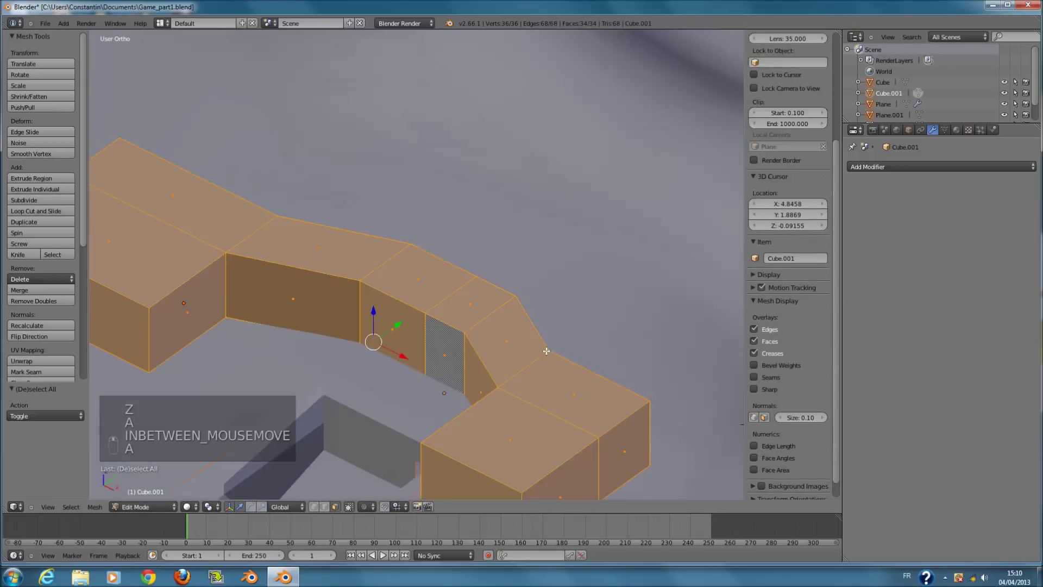
key(a)
key(ctrl+r)
click(491, 314)
right_click(491, 314)
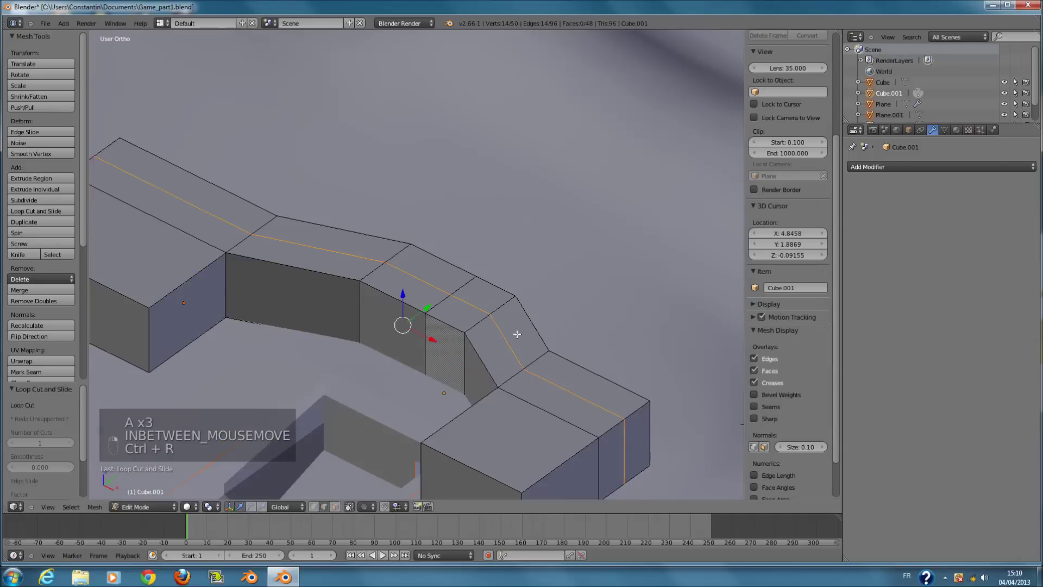
Add a centred lengthwise loop cut through each of the building's two wings.
scroll(521, 339, down, 1)
key(a)
key(ctrl+r)
click(546, 367)
key(ctrl+r)
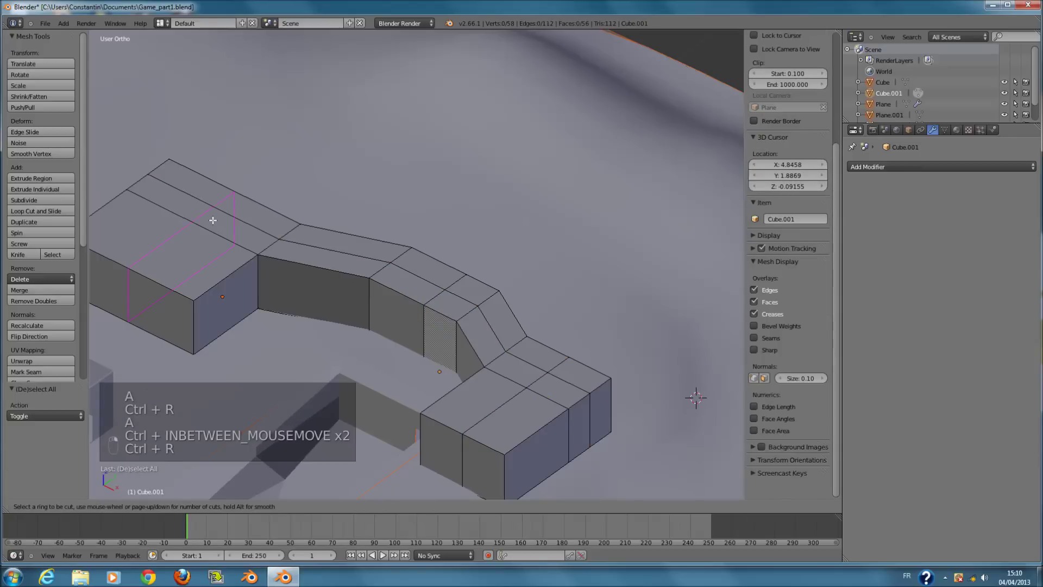
click(213, 220)
right_click(213, 220)
key(a)
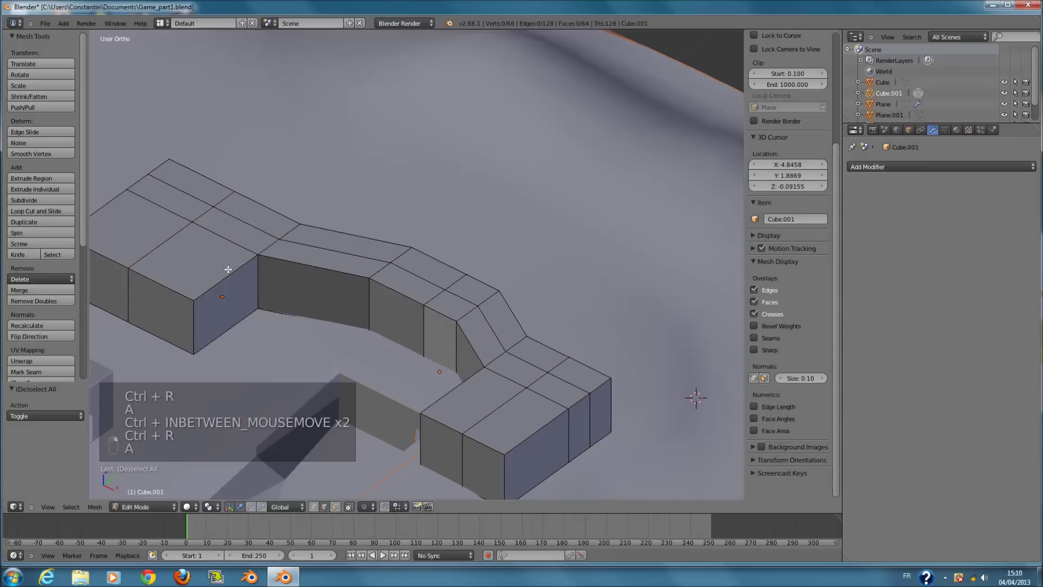
Add a centred crosswise loop cut through the front part of each wing.
key(ctrl+r)
click(227, 275)
right_click(226, 276)
key(a)
key(ctrl+t)
key(ctrl+t)
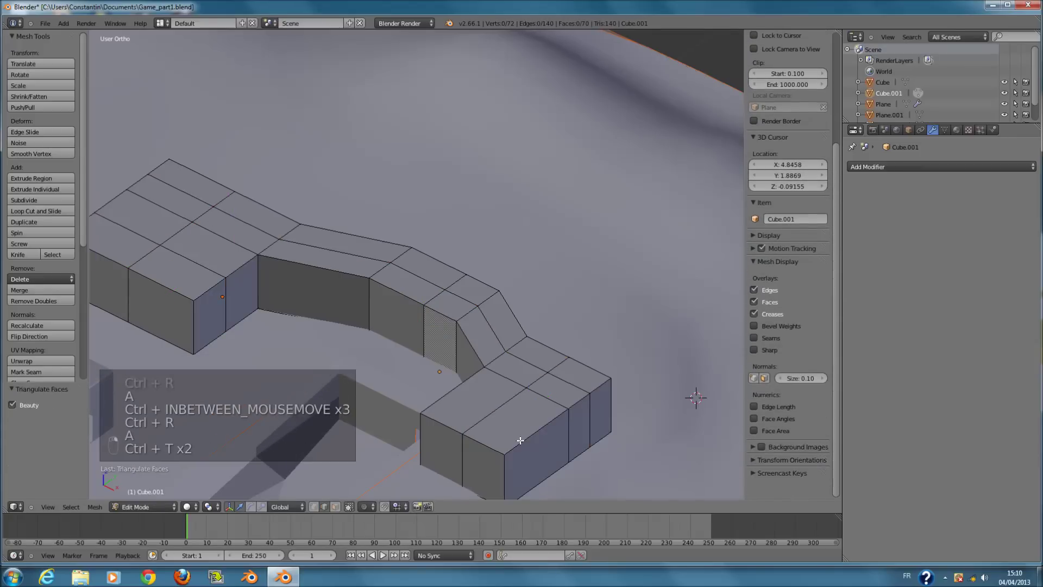
key(ctrl+r)
click(522, 438)
Select the centre edge path running from one wing to the other across the roof and raise it 0.255 along Z.
right_click(529, 401)
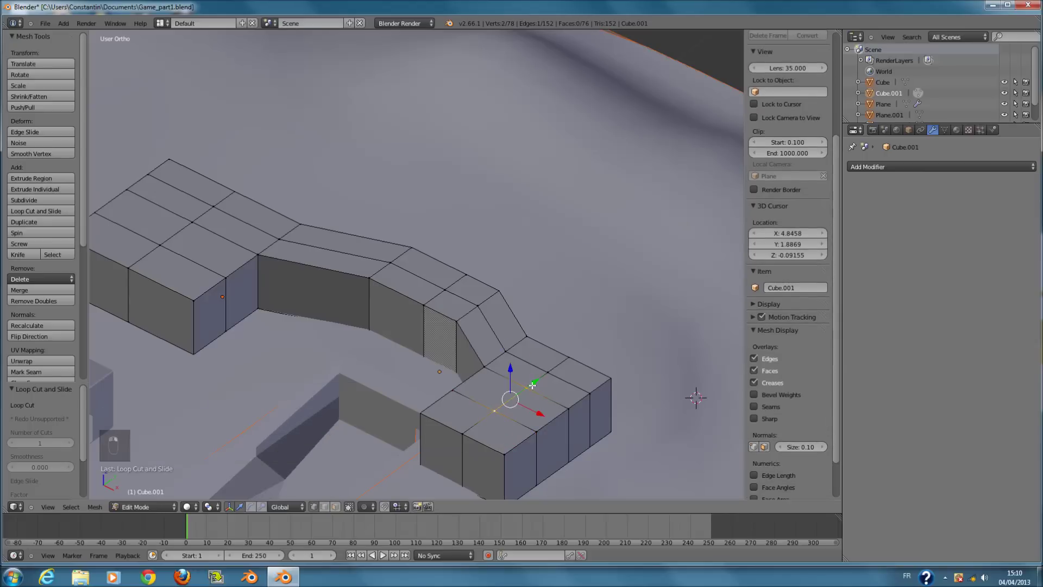
ctrl+right_click(283, 237)
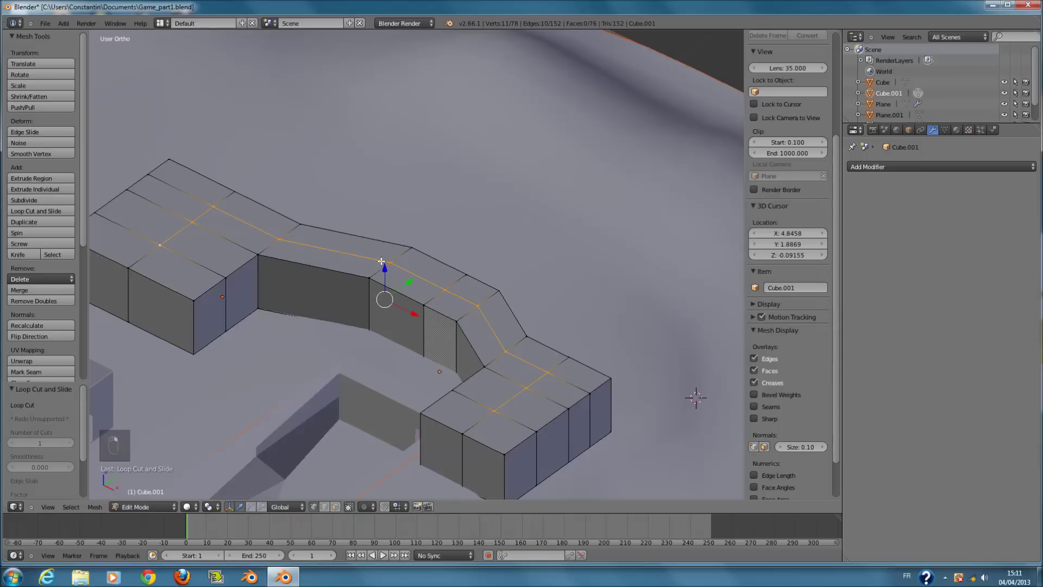
drag(387, 270, 386, 242)
middle_drag(386, 242, 300, 233)
key(KP_1)
key(z)
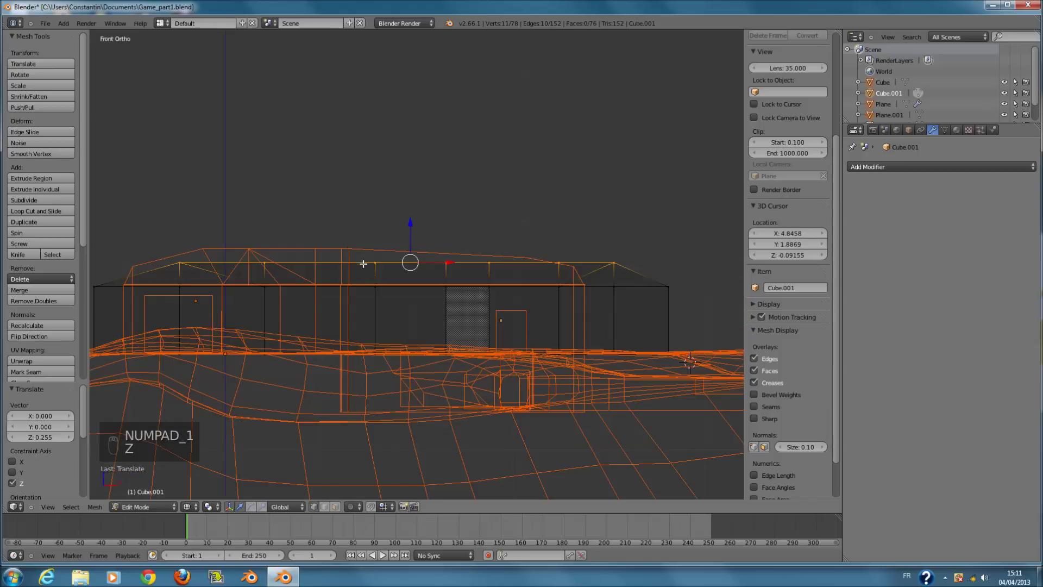
Raise the selected roof ridge a further 0.114 along Z, leave mesh editing and save.
drag(416, 224, 417, 214)
key(z)
key(z)
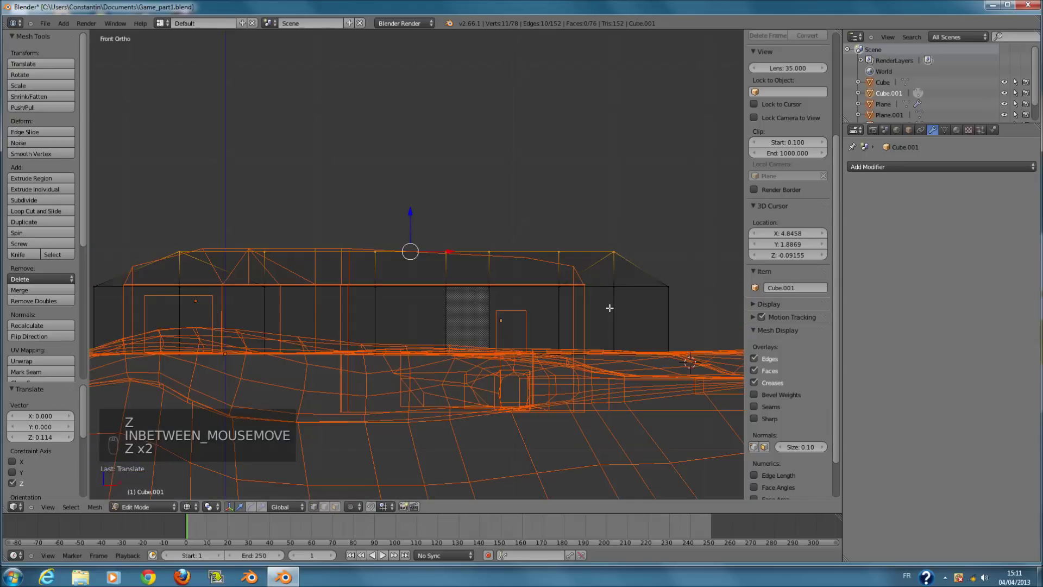
key(Tab)
key(ctrl+s)
Select the eaves vertices around the U-shaped building's wall tops, raise them slightly along Z, leave mesh editing and save.
key(Tab)
key(Tab)
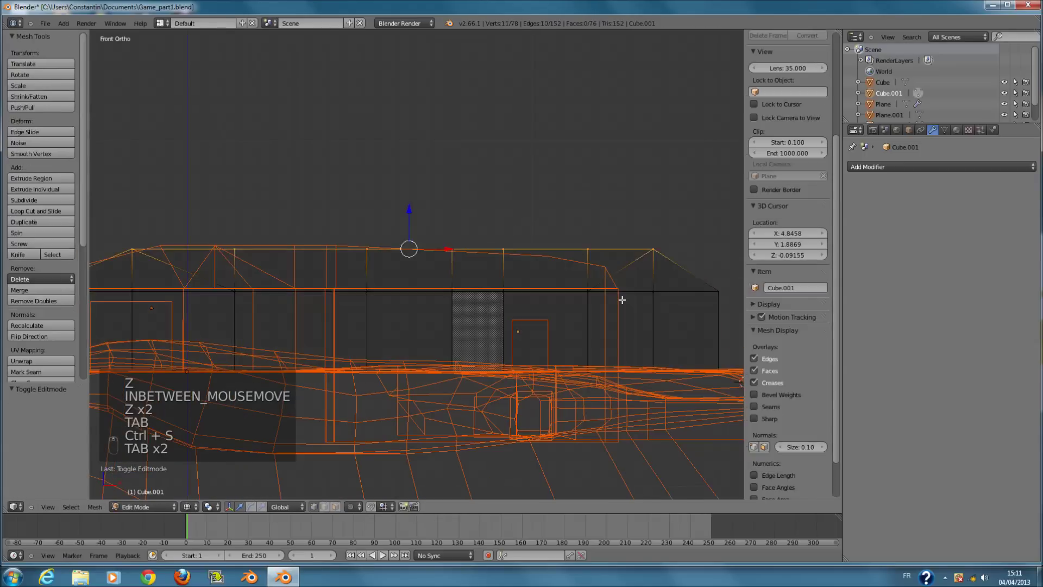
key(a)
key(a)
key(a)
scroll(649, 298, down, 1)
key(c)
scroll(105, 290, up, 3)
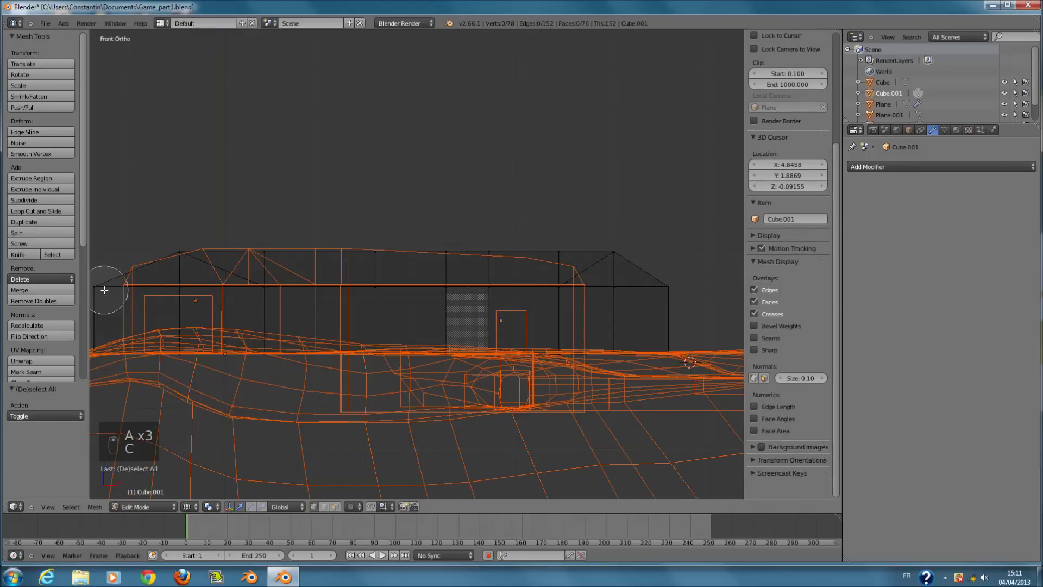
drag(180, 295, 691, 272)
right_click(691, 272)
scroll(359, 291, up, 2)
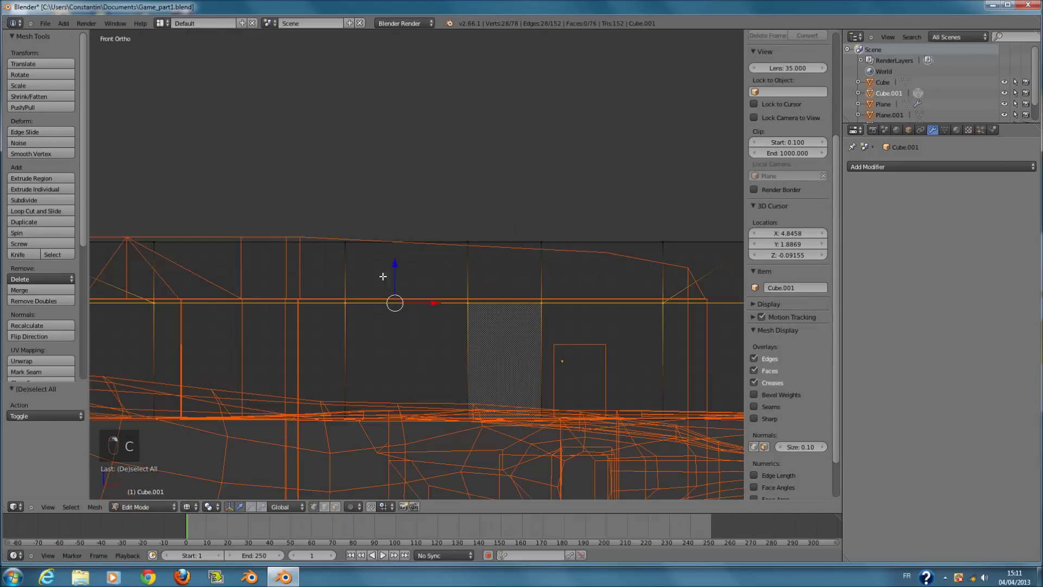
drag(394, 263, 394, 261)
key(z)
key(Tab)
key(ctrl+s)
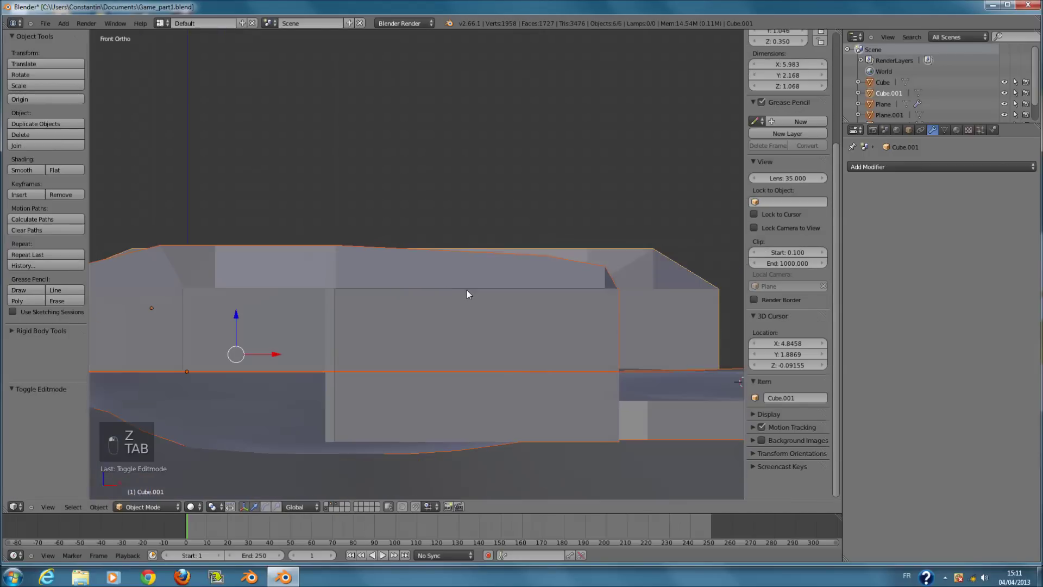
Level the neighbouring building's roof ridge by selecting its vertices and scaling them to 0 along Z, leave mesh editing and save.
key(z)
right_click(496, 259)
key(Tab)
key(a)
key(a)
key(a)
key(a)
key(a)
key(a)
key(z)
key(KP_1)
key(z)
key(c)
click(548, 240)
right_click(548, 240)
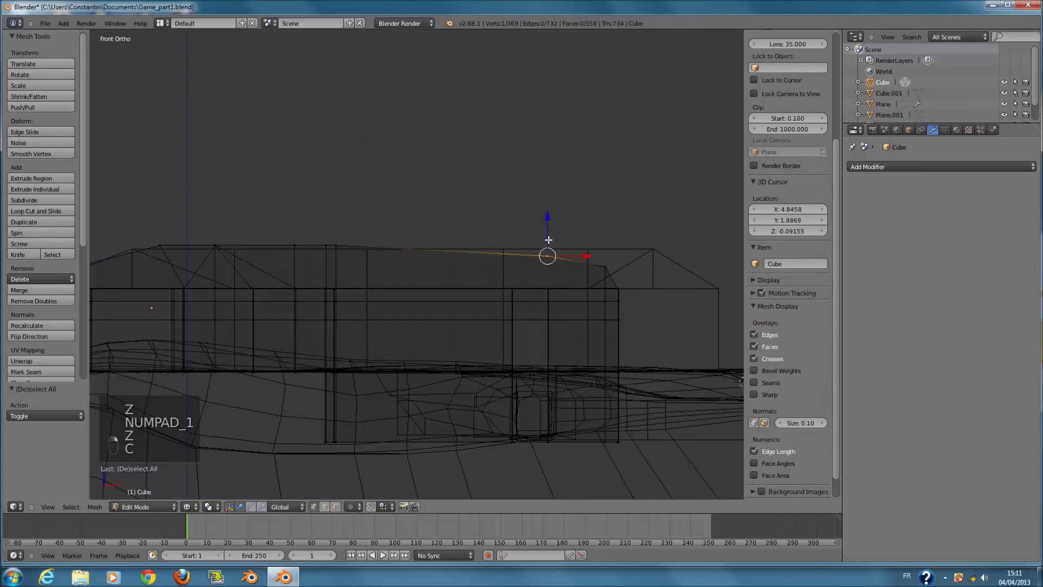
key(c)
drag(361, 243, 155, 236)
right_click(155, 237)
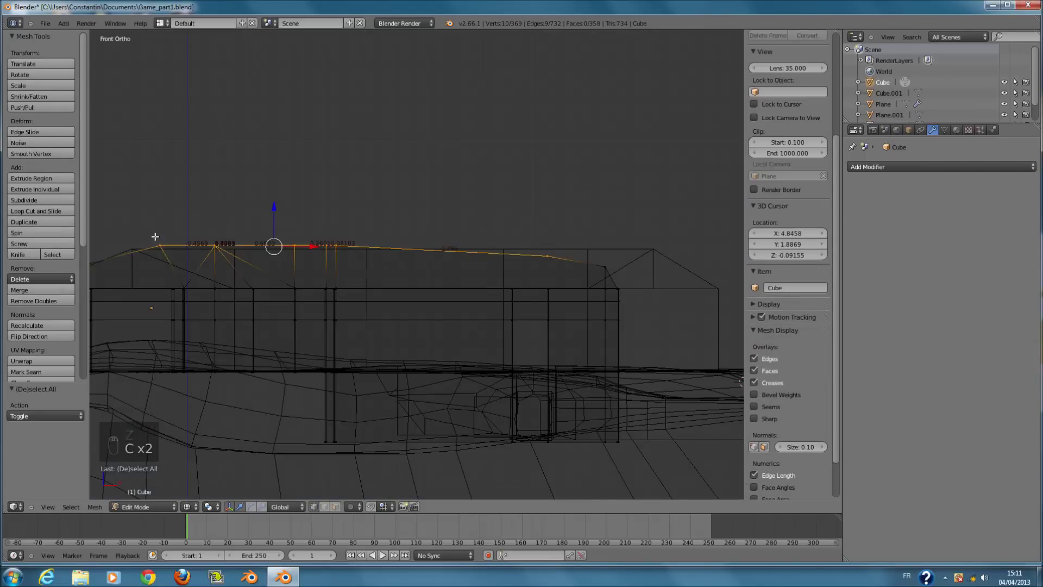
key(s)
key(x)
key(0)
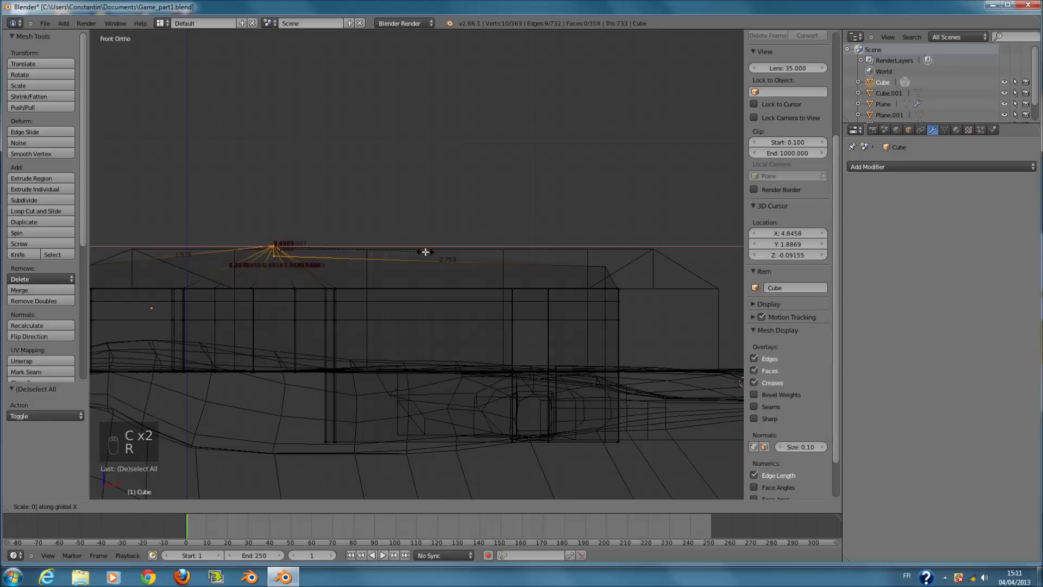
key(y)
key(z)
click(425, 252)
scroll(425, 252, down, 2)
scroll(425, 252, up, 1)
key(z)
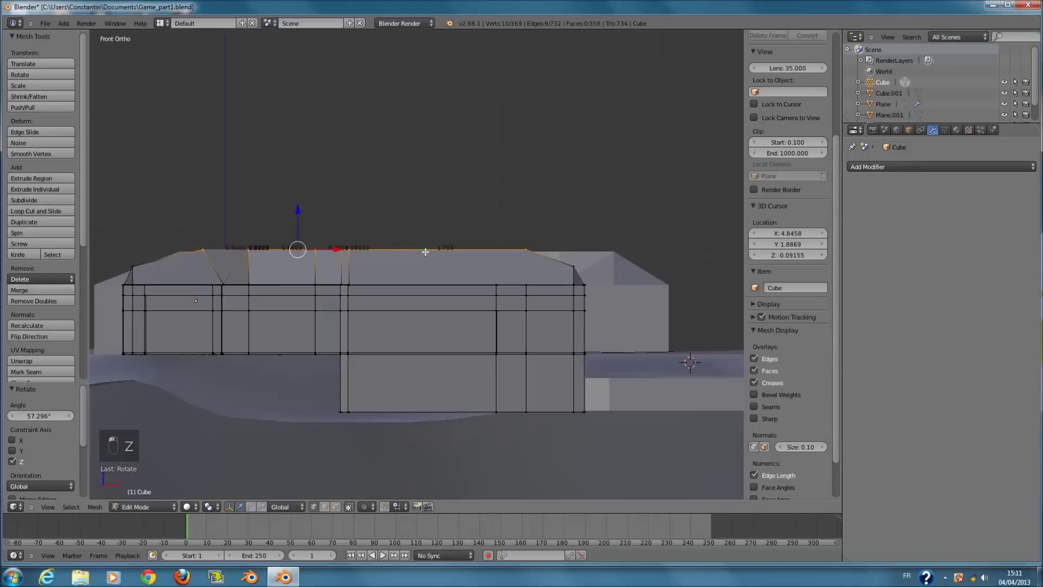
key(Tab)
middle_drag(425, 251, 380, 271)
key(ctrl+s)
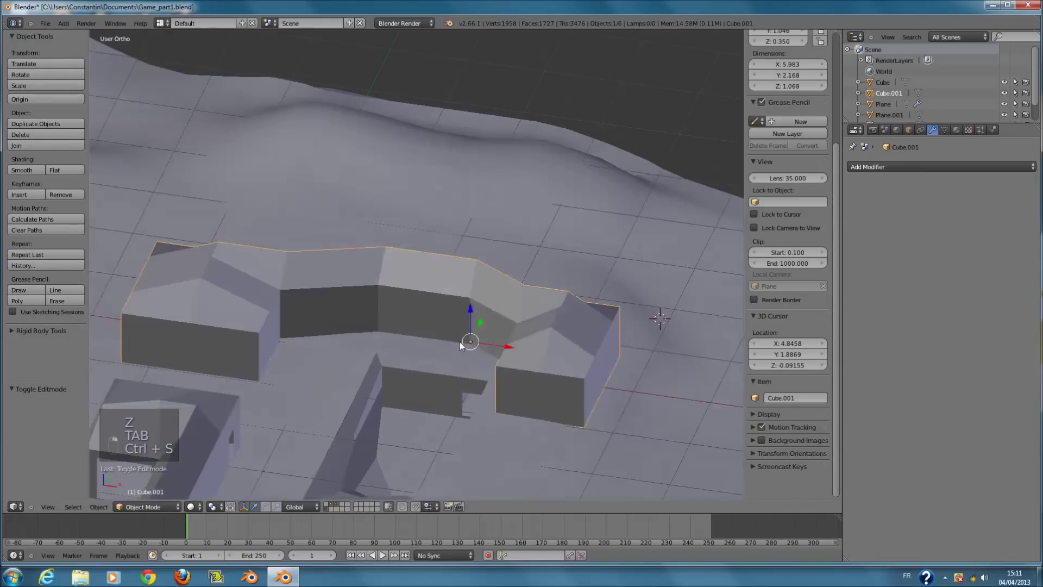
In the U-shaped building's mesh, select all the pitched roof faces in face mode and hide them.
key(Tab)
middle_drag(459, 342, 485, 340)
key(a)
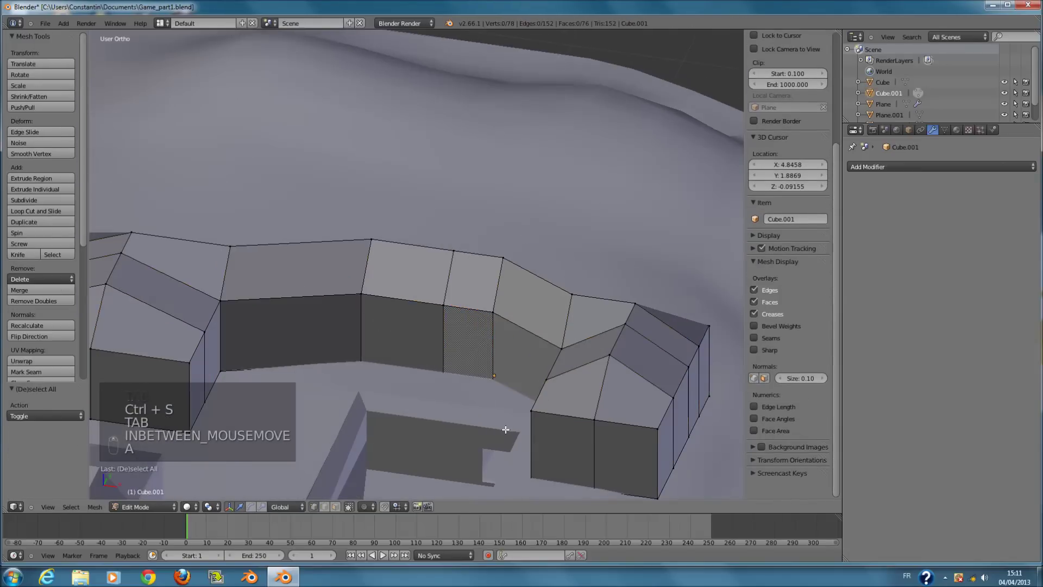
click(337, 507)
key(KP_1)
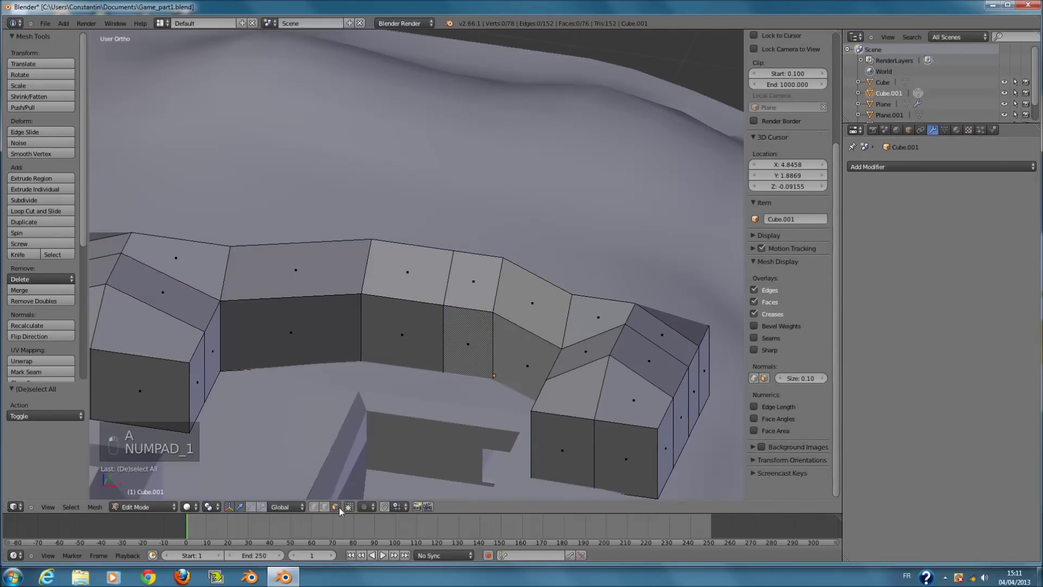
key(KP_3)
key(KP_3)
key(z)
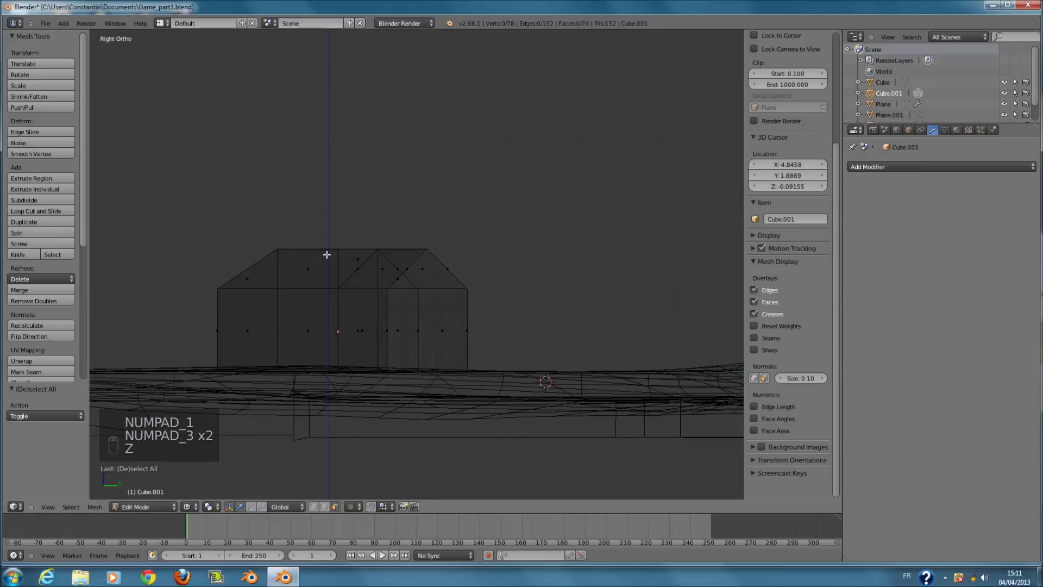
key(c)
mouse_move(261, 248)
mouse_down()
mouse_move(449, 251)
mouse_move(248, 251)
mouse_up()
right_click(346, 266)
key(h)
mouse_move(346, 267)
middle_down()
mouse_move(368, 315)
mouse_move(321, 492)
middle_up()
key(z)
Fill two faces between the inner and outer wall-top edges across the front part of the left wing.
click(326, 507)
scroll(190, 145, down, 1)
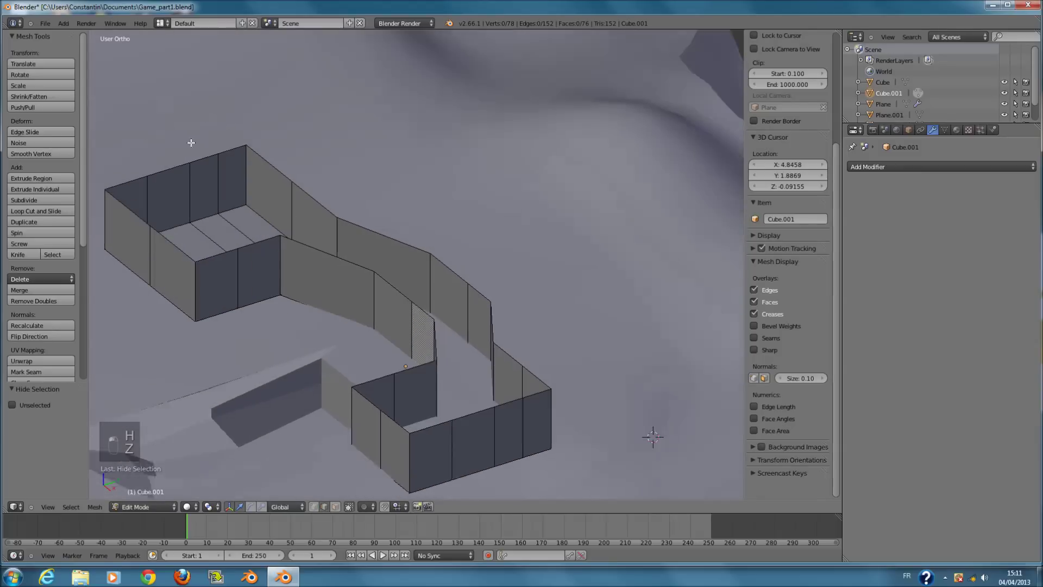
ctrl+scroll(233, 217, down, 3)
middle_drag(238, 229, 292, 215)
right_click(267, 221)
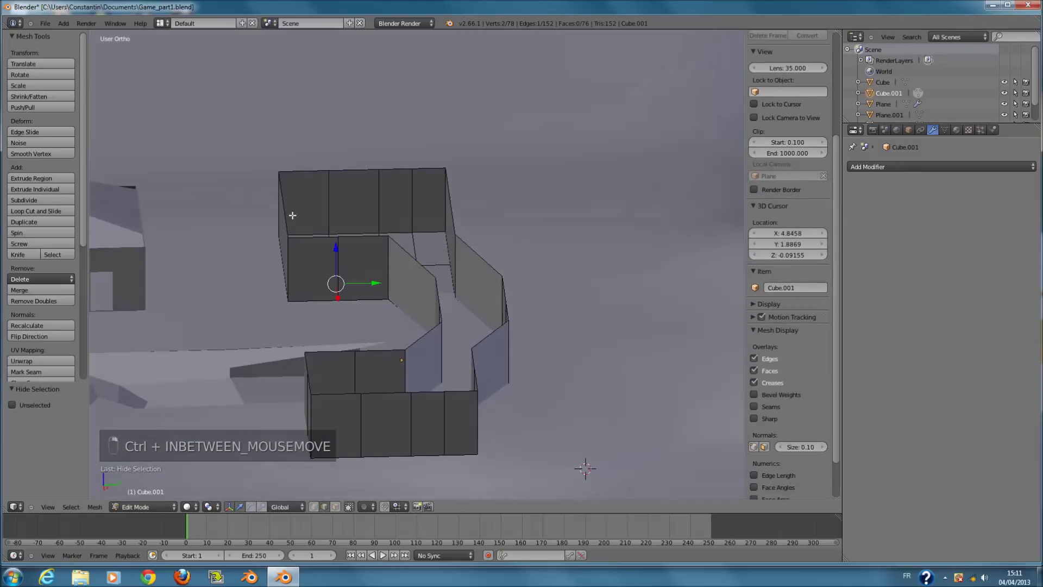
shift+right_click(308, 173)
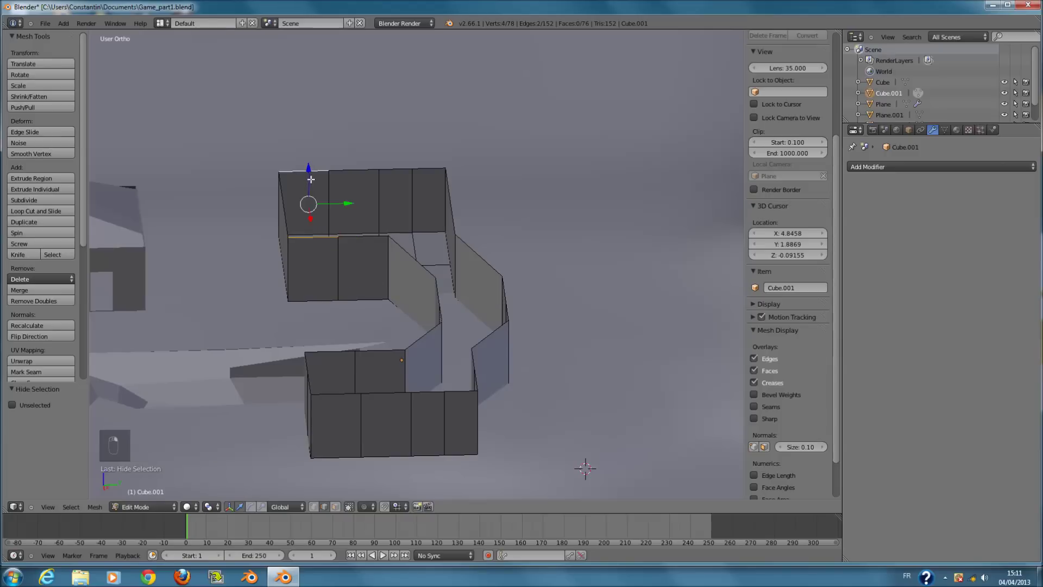
key(f)
right_click(343, 171)
shift+right_click(362, 237)
key(f)
Fill two faces between the inner and outer wall-top edges across the front part of the right wing.
middle_drag(402, 237, 391, 399)
shift+right_click(421, 450)
key(f)
right_click(455, 447)
shift+right_click(434, 392)
key(f)
right_click(484, 432)
shift+right_click(452, 358)
Cap the straight middle part of the connecting section with two faces between its front and rear wall tops.
middle_drag(455, 360, 570, 453)
key(KP_7)
shift+middle_drag(623, 335, 501, 335)
scroll(407, 245, up, 2)
key(z)
right_click(340, 161)
key(z)
middle_drag(340, 233, 335, 184)
shift+right_click(336, 258)
key(f)
right_click(271, 190)
key(f)
Cap the two angled parts of the connecting section with one face each between their opposite wall-top edges.
right_click(425, 226)
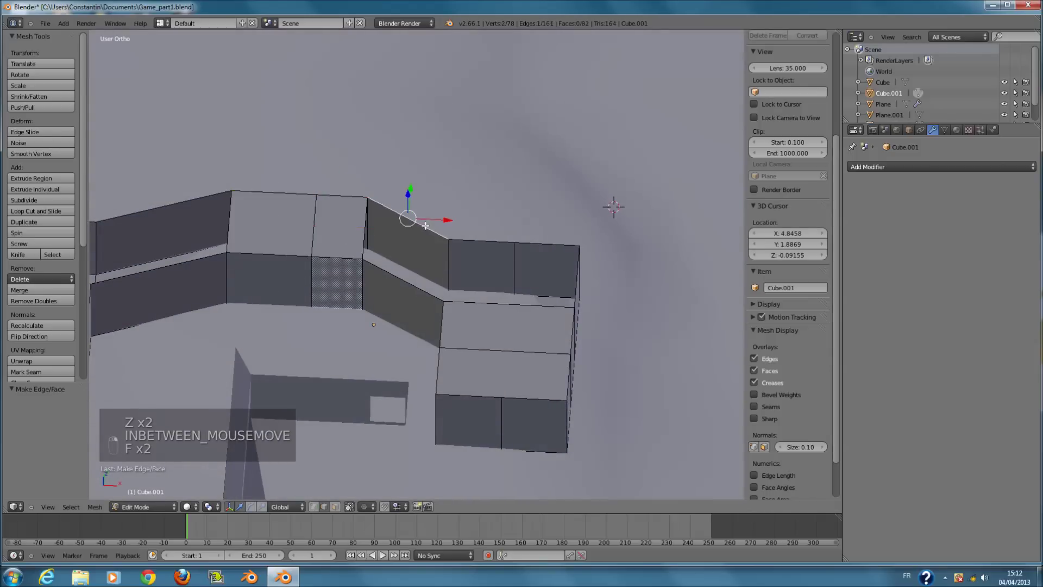
key(f)
scroll(242, 245, down, 1)
ctrl+scroll(242, 244, down, 4)
right_click(249, 227)
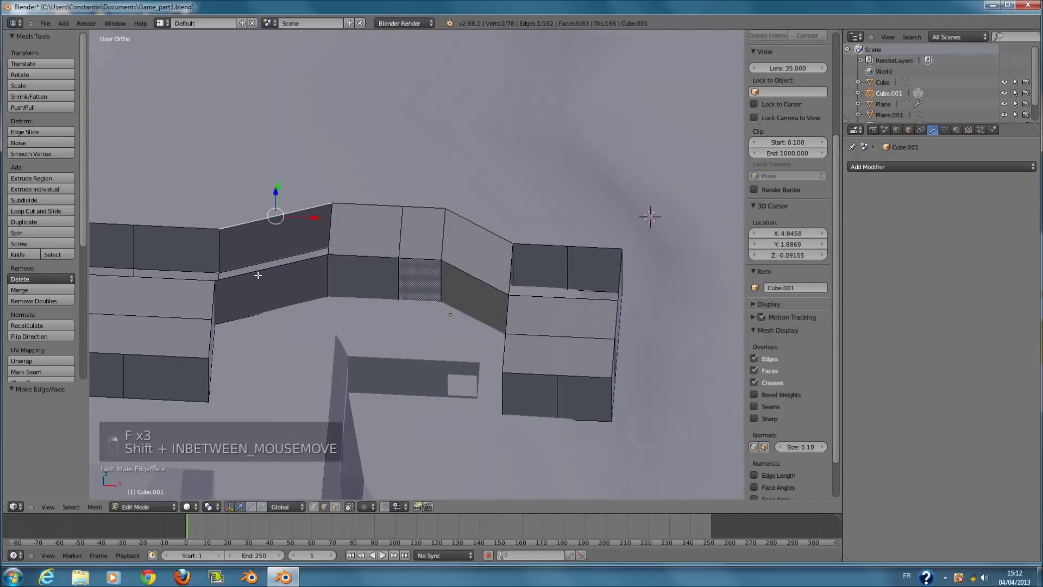
shift+right_click(258, 275)
key(f)
Delete the two cap faces across the left wing and the two cap faces across the right wing.
ctrl+scroll(244, 267, up, 2)
right_click(213, 223)
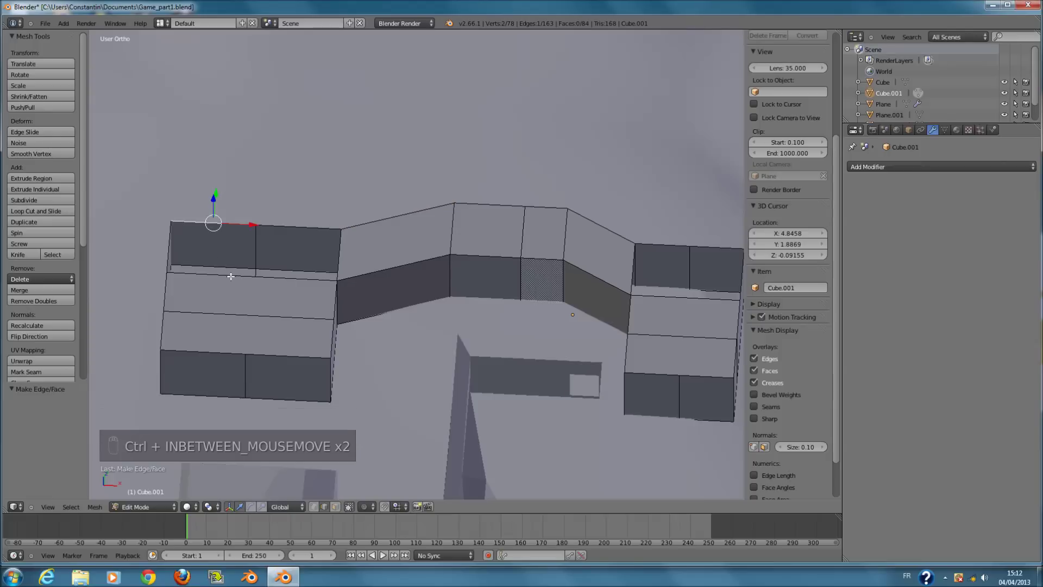
click(336, 506)
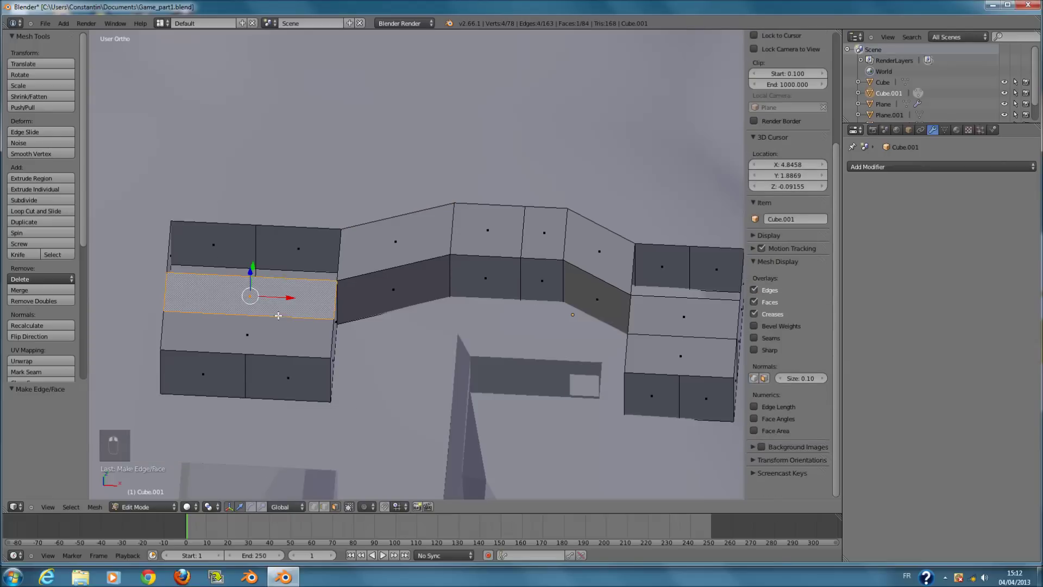
right_click(250, 294)
key(x)
click(255, 332)
right_click(673, 316)
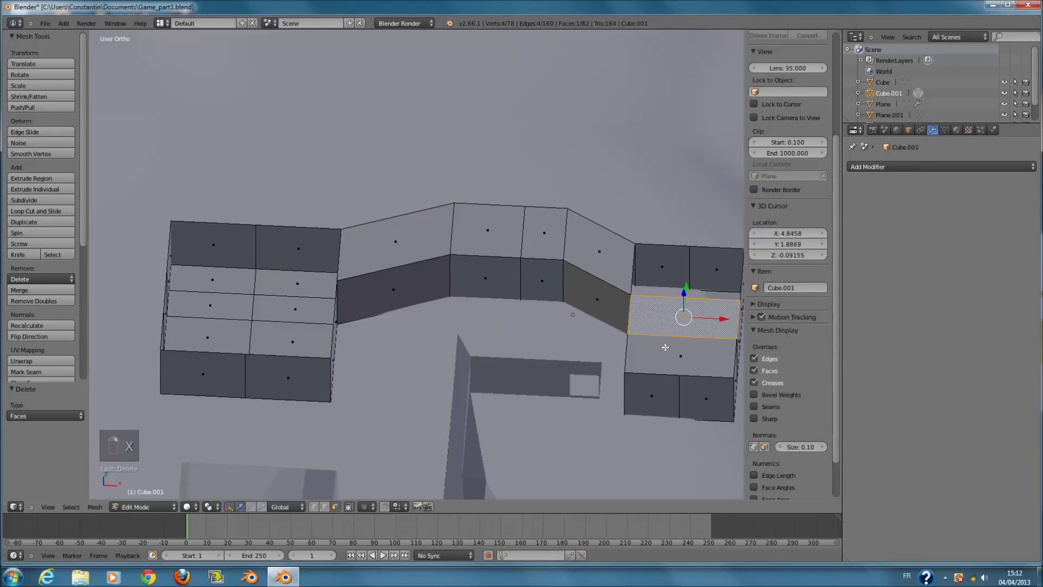
shift+right_click(671, 356)
key(x)
click(646, 346)
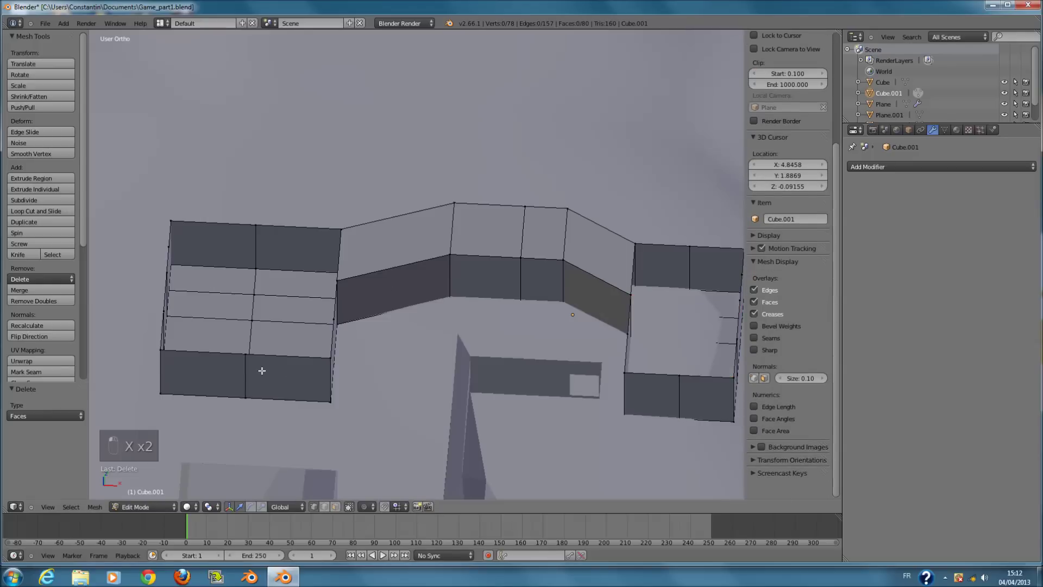
Join the left wing's front and rear wall-top midpoints with a lengthwise edge and subdivide it twice.
right_click(246, 354)
key(f)
middle_drag(258, 219, 199, 238)
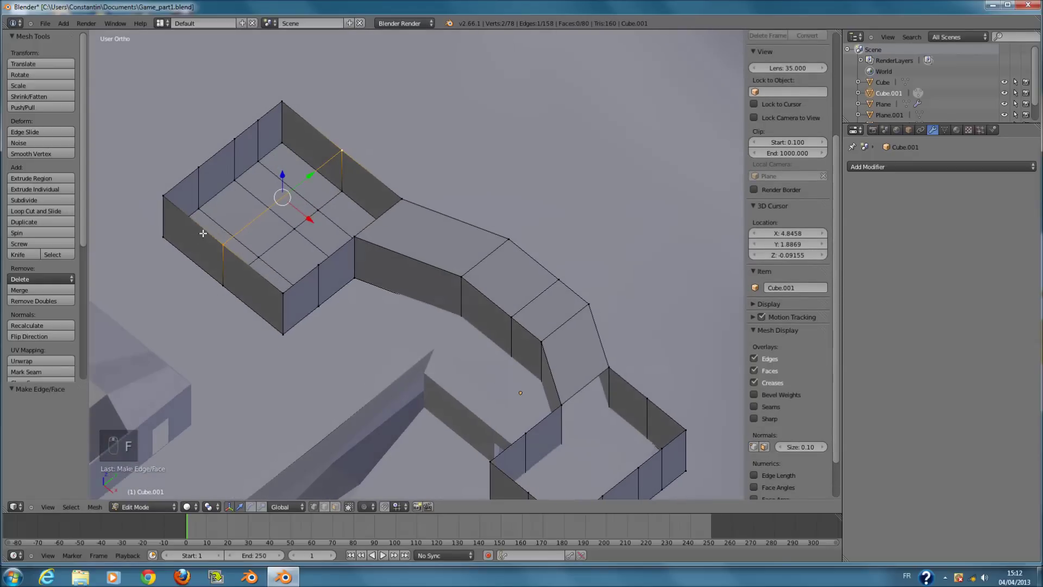
scroll(238, 207, up, 1)
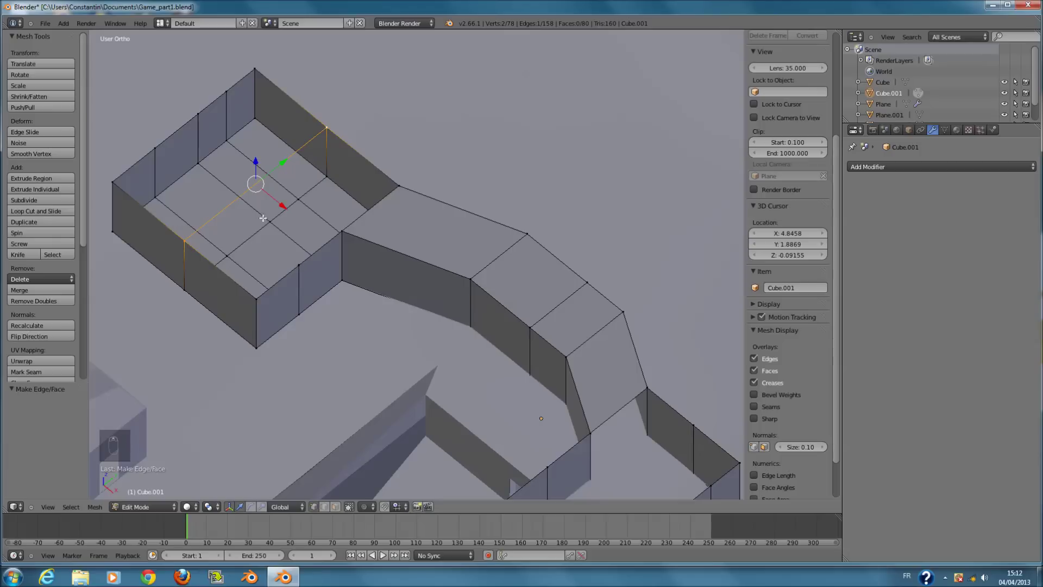
key(w)
click(267, 214)
middle_drag(273, 201, 291, 176)
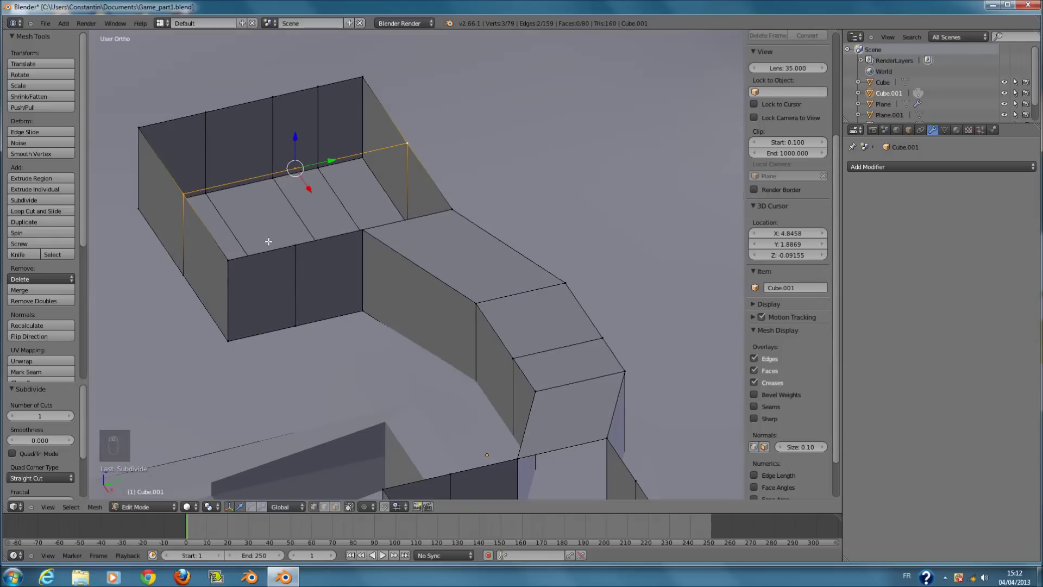
key(w)
click(438, 195)
Connect the front point of the left wing's centre edge to the inner wall's middle vertex and the opposite outer wall vertex.
right_click(253, 197)
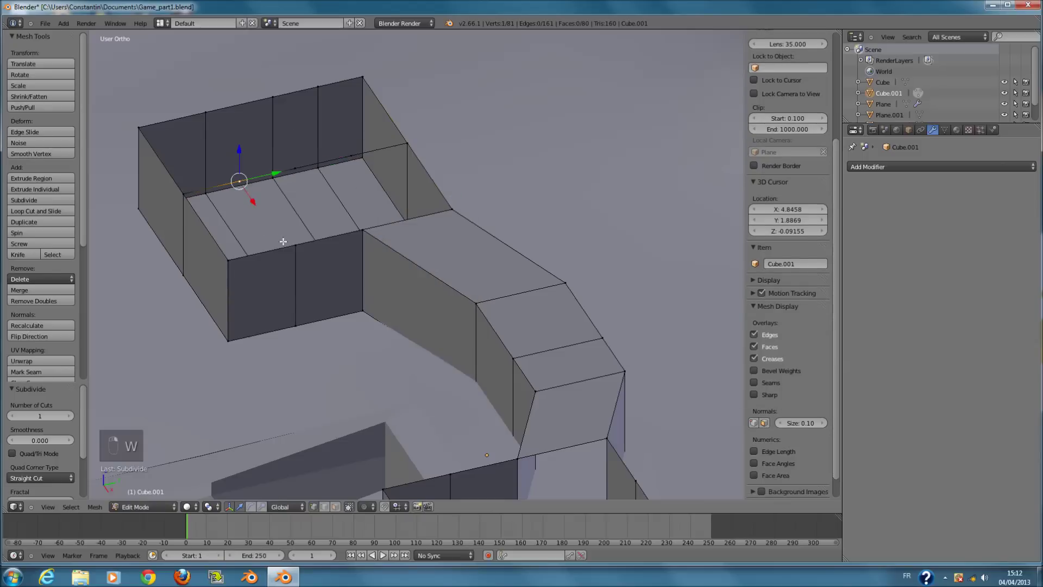
key(f)
right_click(206, 113)
shift+right_click(239, 181)
key(f)
Connect the middle point of the left wing's centre edge to the outer wall vertex and to the inner corner vertex.
right_click(293, 168)
shift+right_click(273, 97)
key(f)
right_click(362, 230)
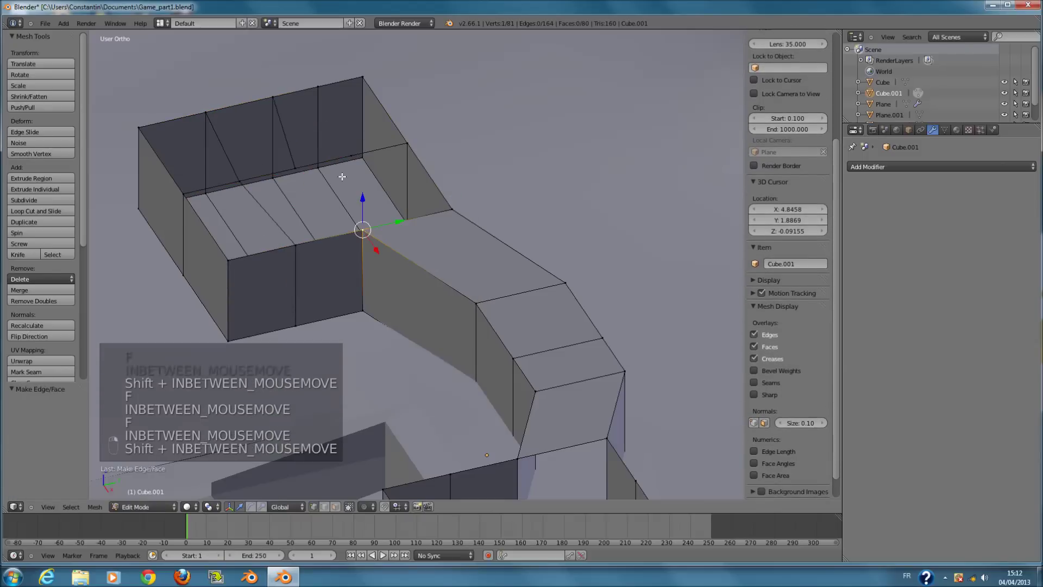
shift+right_click(296, 167)
key(f)
Connect the rear point of the left wing's centre edge to the rearmost intermediate outer wall vertex, then clear the selection.
right_click(351, 155)
shift+right_click(320, 88)
key(f)
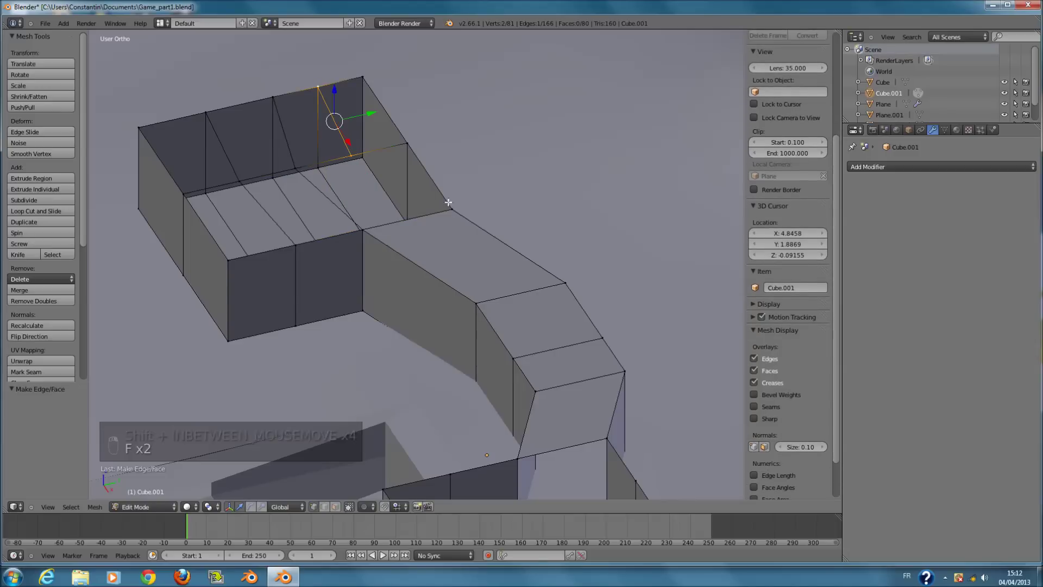
scroll(462, 213, down, 1)
scroll(463, 212, up, 1)
scroll(462, 214, down, 2)
scroll(462, 214, up, 2)
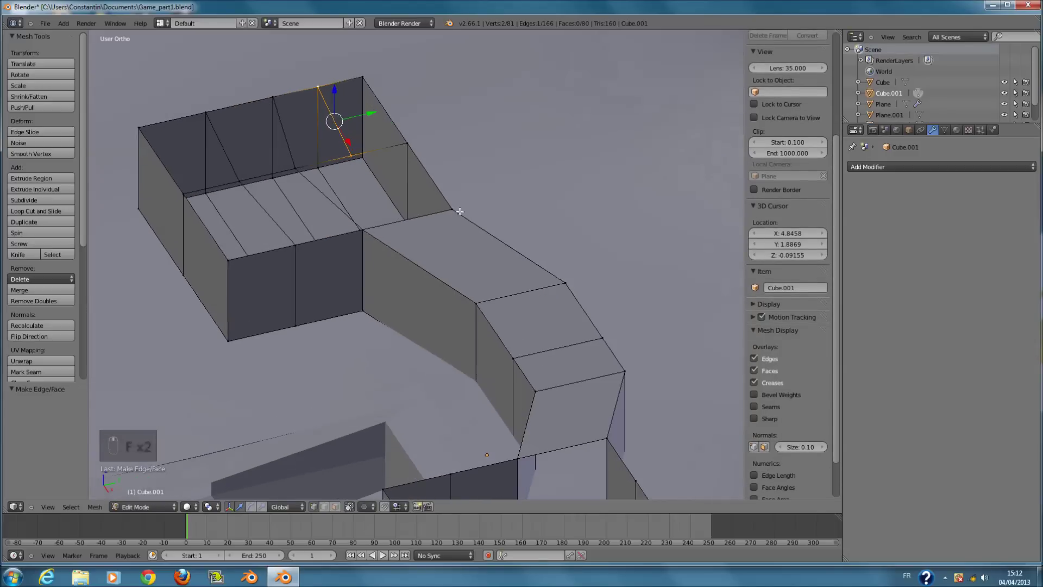
key(a)
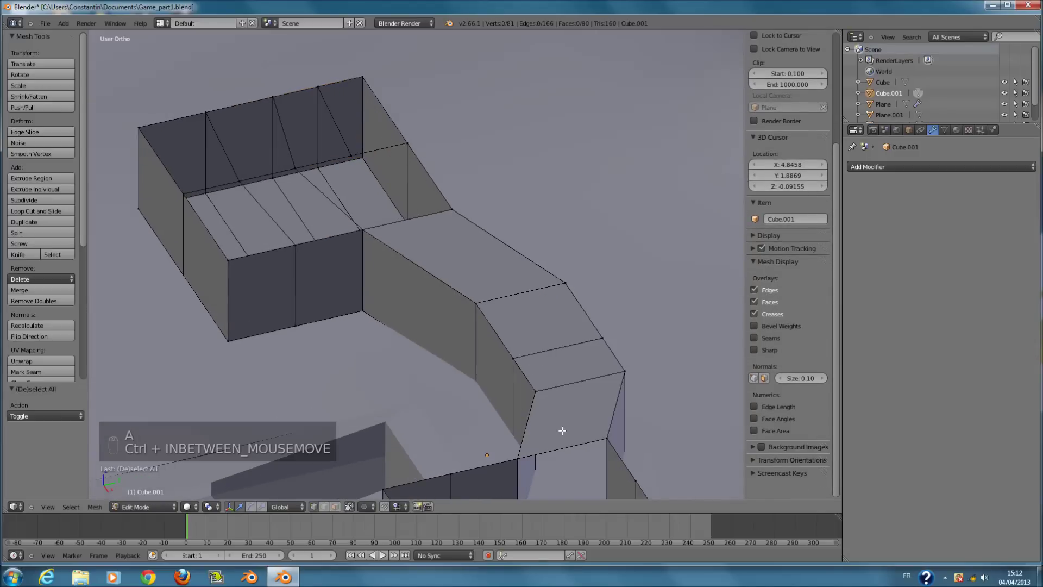
Add a centred lengthwise loop cut along the connecting section's cap and join its left end to the left wing's rear centre point.
key(ctrl+r)
click(543, 341)
right_click(544, 341)
right_click(406, 220)
shift+right_click(352, 155)
key(f)
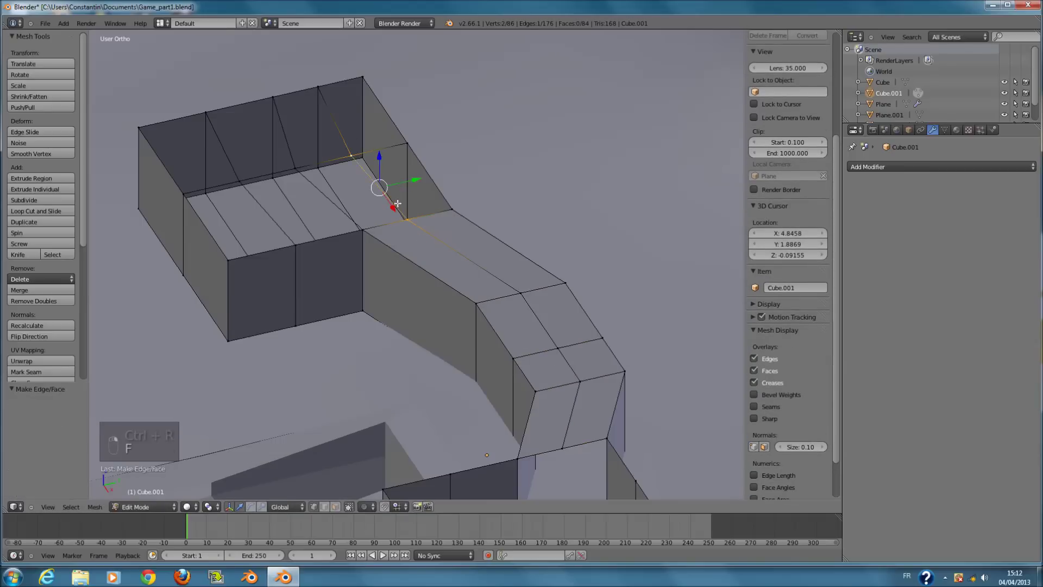
Join the right wing's front and rear wall-top midpoints with a lengthwise edge and subdivide it twice.
scroll(415, 263, down, 2)
shift+middle_drag(525, 388, 451, 359)
scroll(497, 370, up, 2)
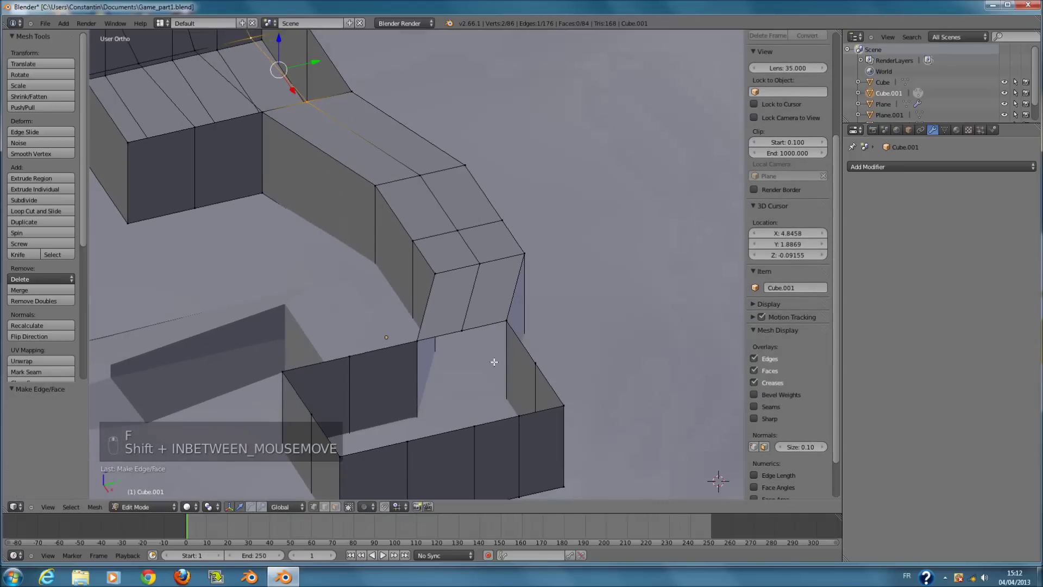
right_click(313, 416)
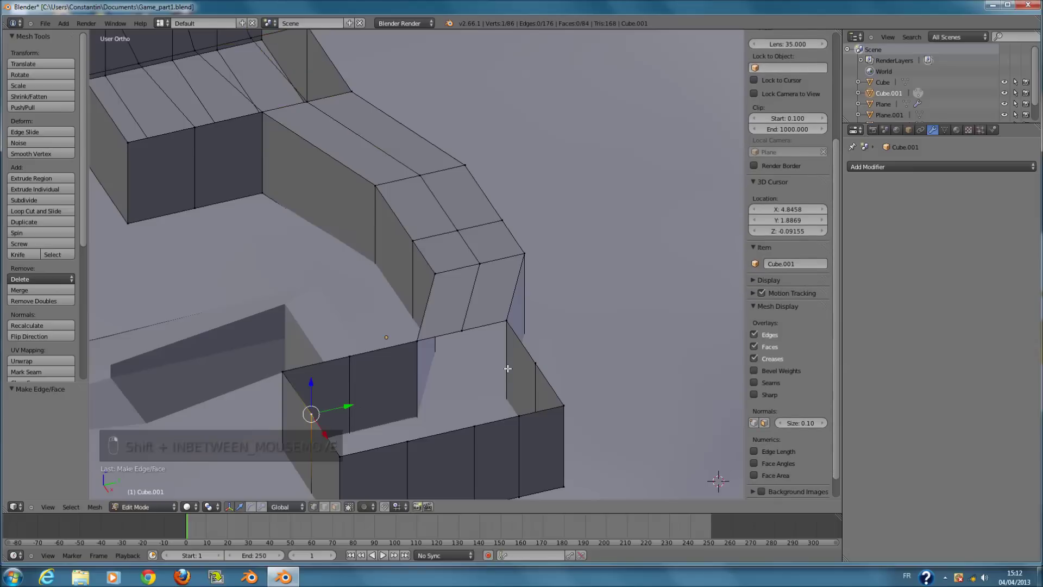
shift+right_click(531, 362)
key(f)
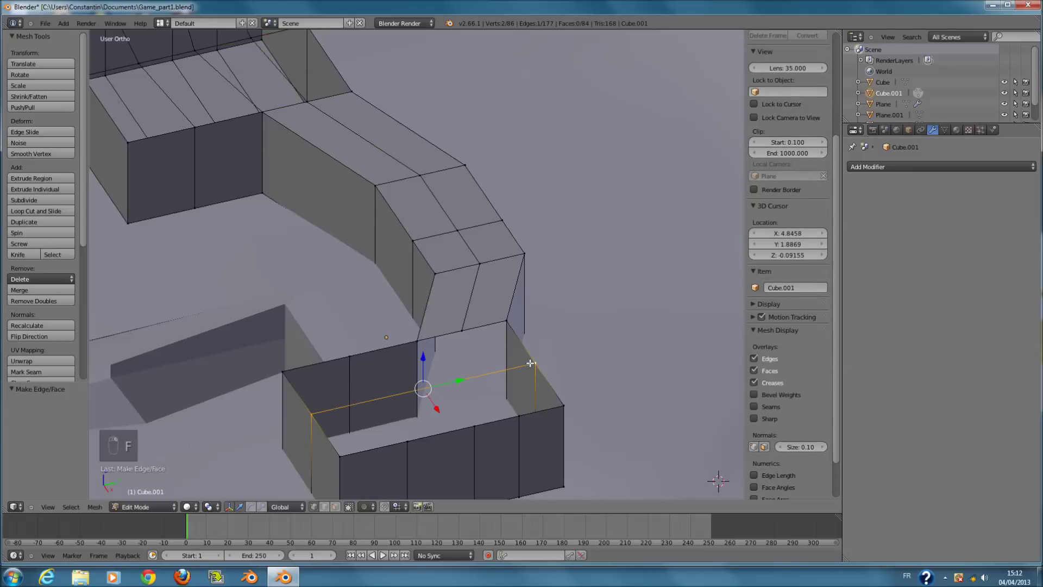
key(w)
click(409, 323)
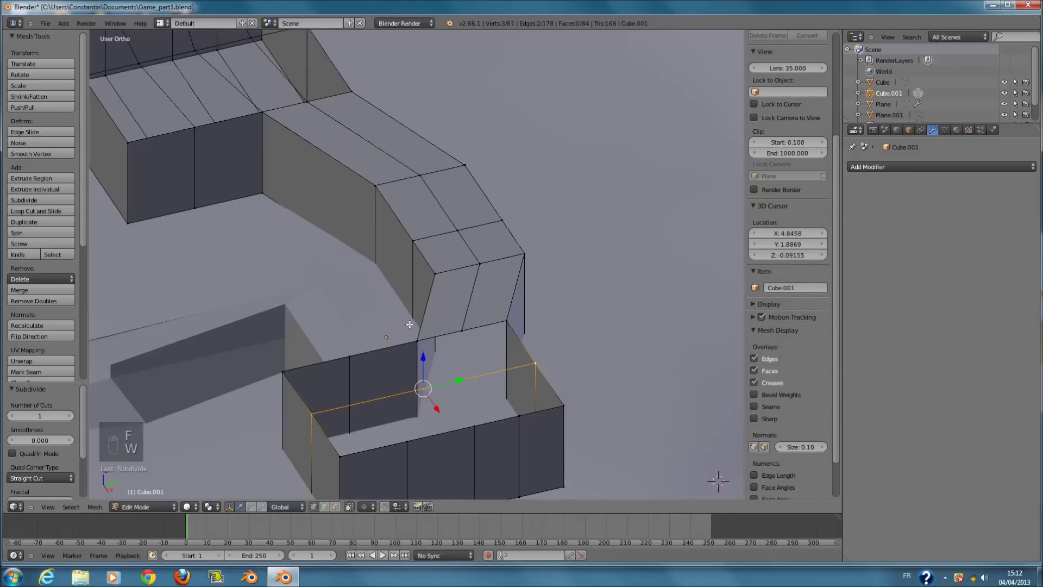
key(w)
click(409, 323)
Connect the front point of the right wing's centre edge to the facing inner wall vertex and the facing outer wall vertex.
right_click(344, 359)
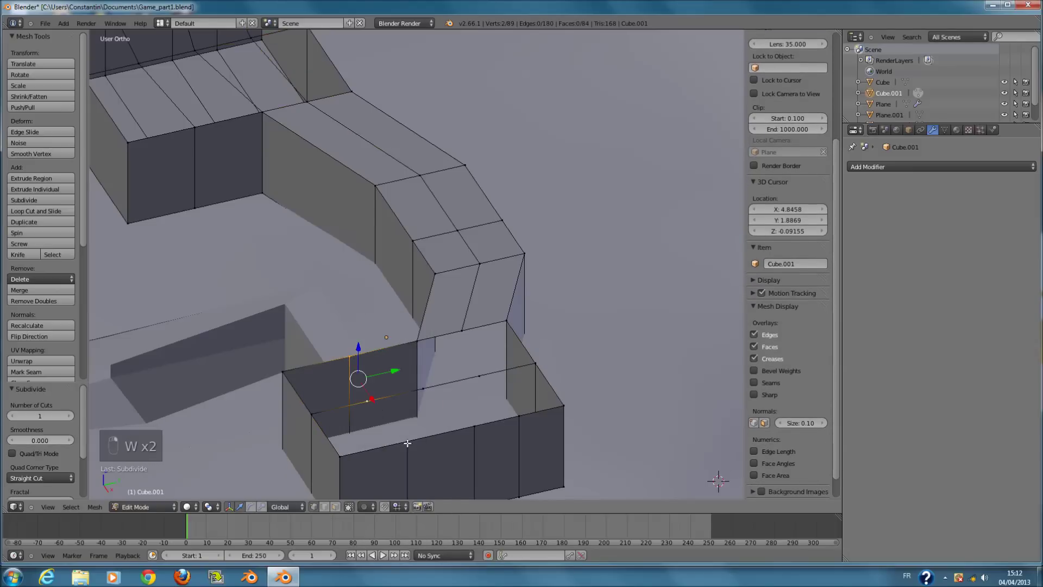
right_click(352, 370)
key(f)
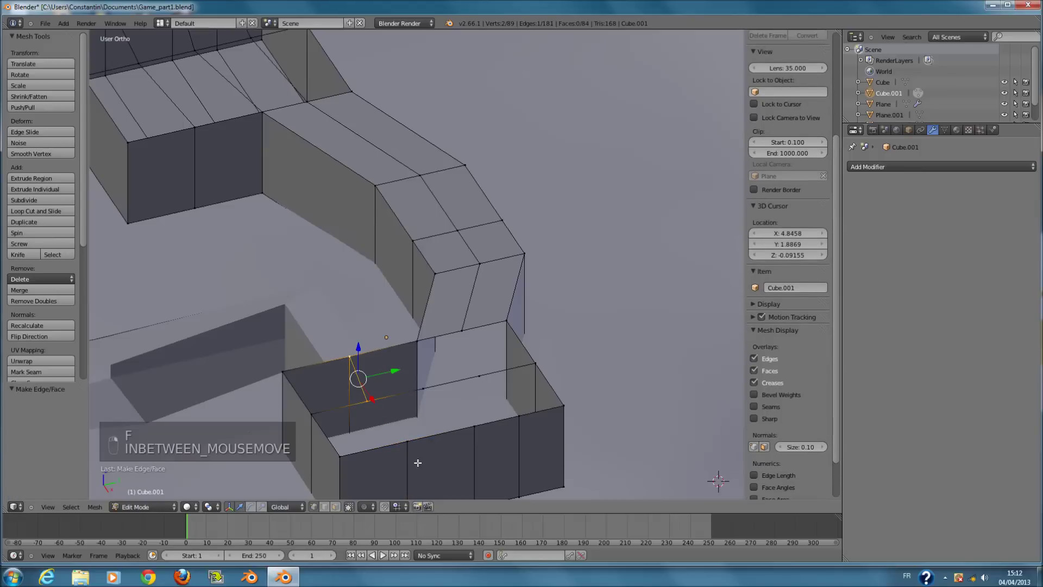
right_click(366, 402)
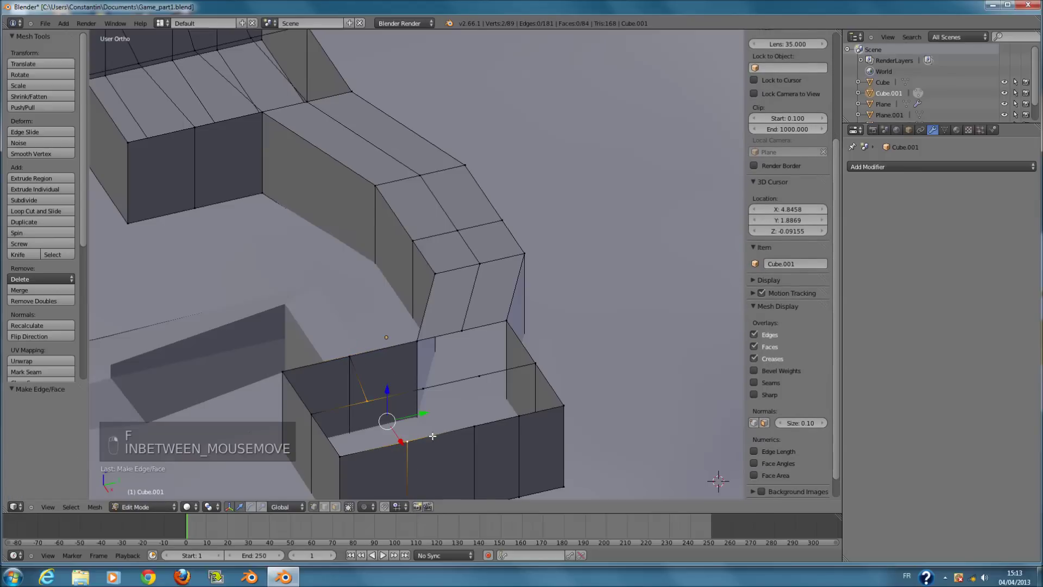
key(f)
Connect the middle point of the right wing's centre edge to the outer wall vertex and to the inner corner vertex.
right_click(474, 426)
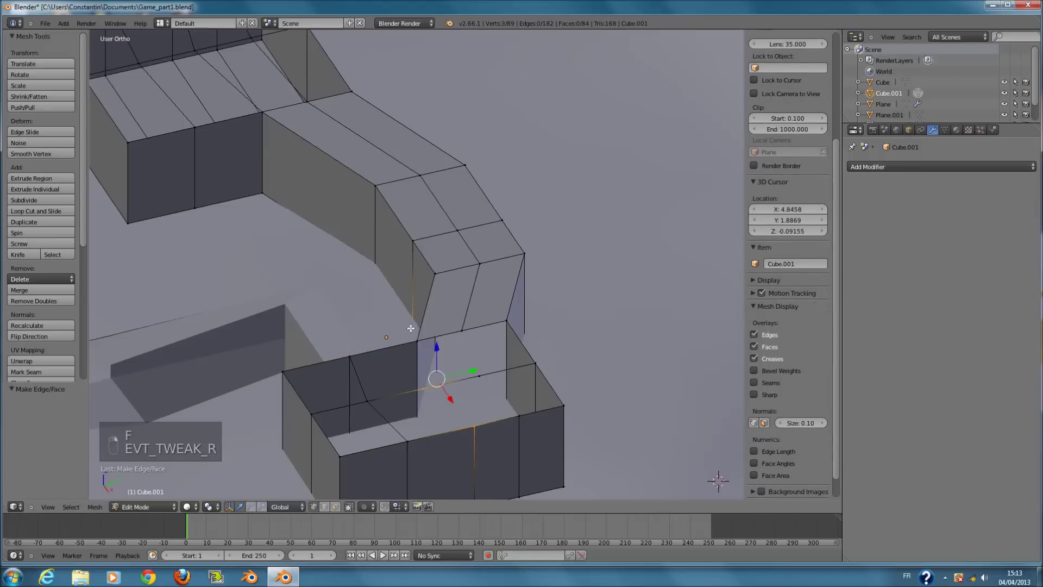
shift+right_click(424, 389)
key(f)
right_click(417, 342)
shift+right_click(423, 388)
key(f)
Connect the rear point of the right wing's centre edge to the connecting section's midpoint and to the rearmost intermediate outer wall vertex.
right_click(460, 332)
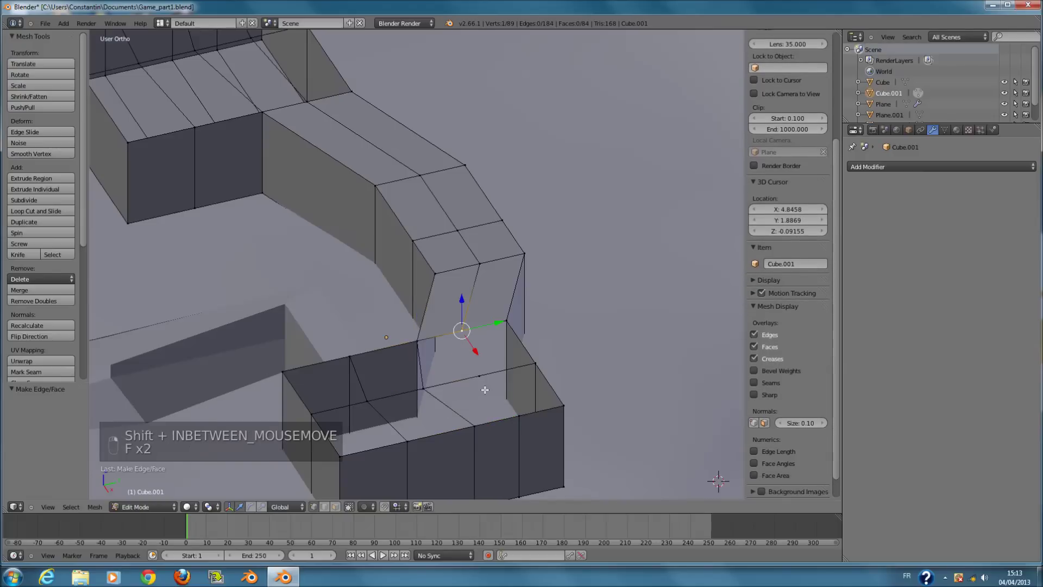
key(f)
right_click(519, 415)
shift+right_click(481, 376)
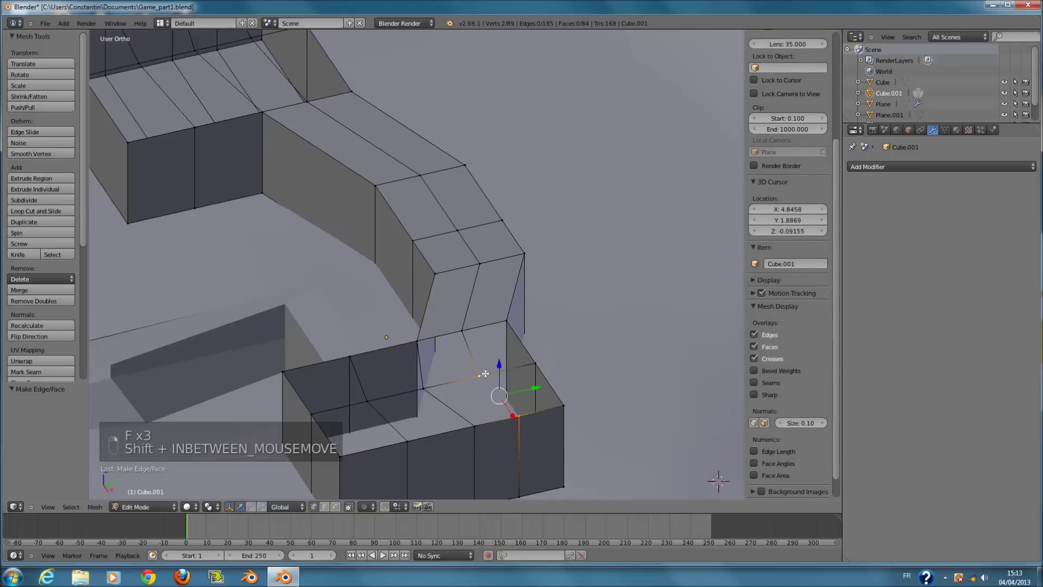
key(f)
scroll(393, 426, down, 1)
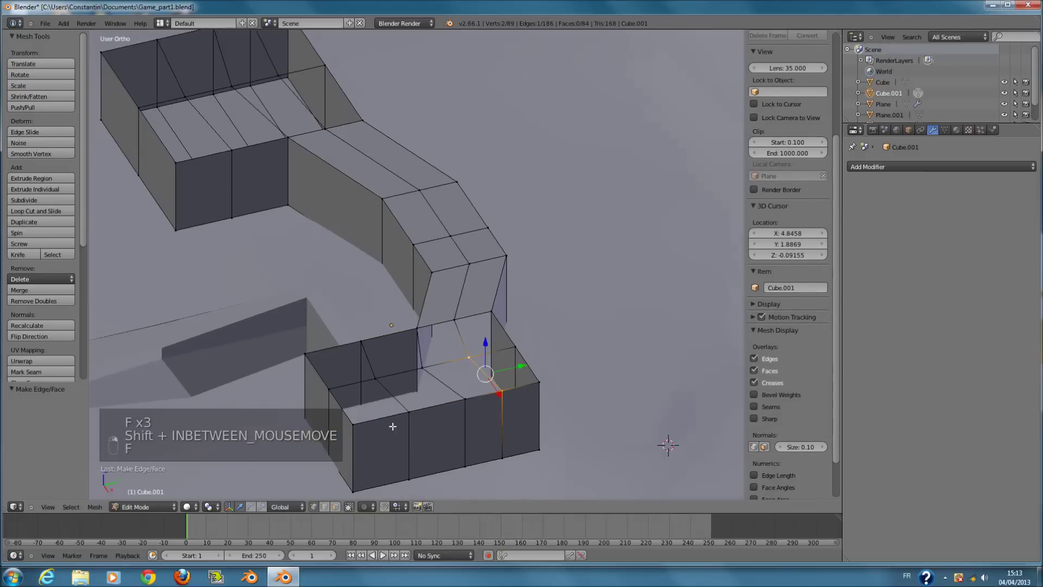
Switch to face-filling from edges and fill the four front ceiling faces of the right wing.
click(335, 506)
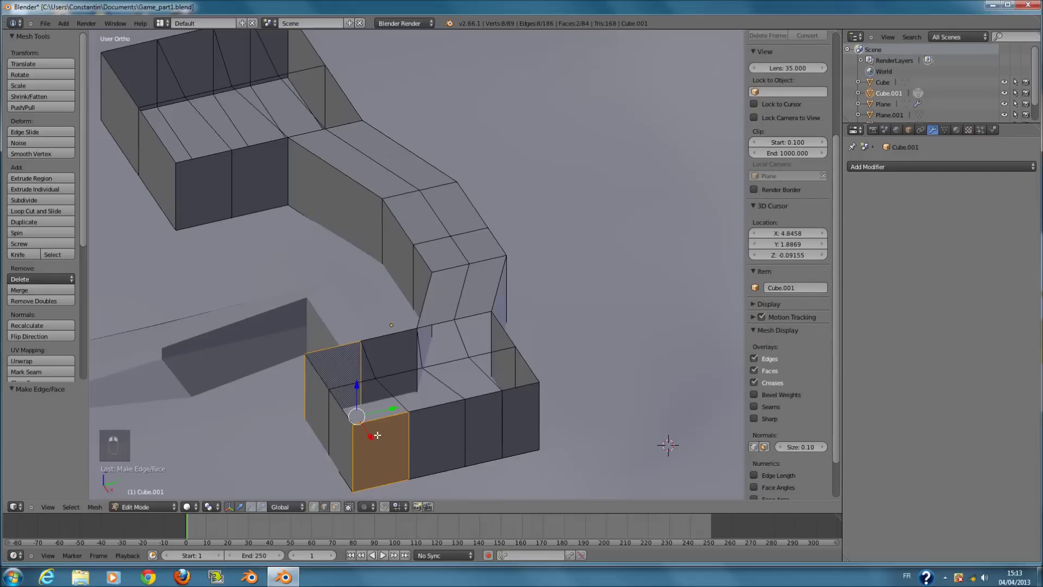
right_click(384, 416)
shift+right_click(347, 373)
key(f)
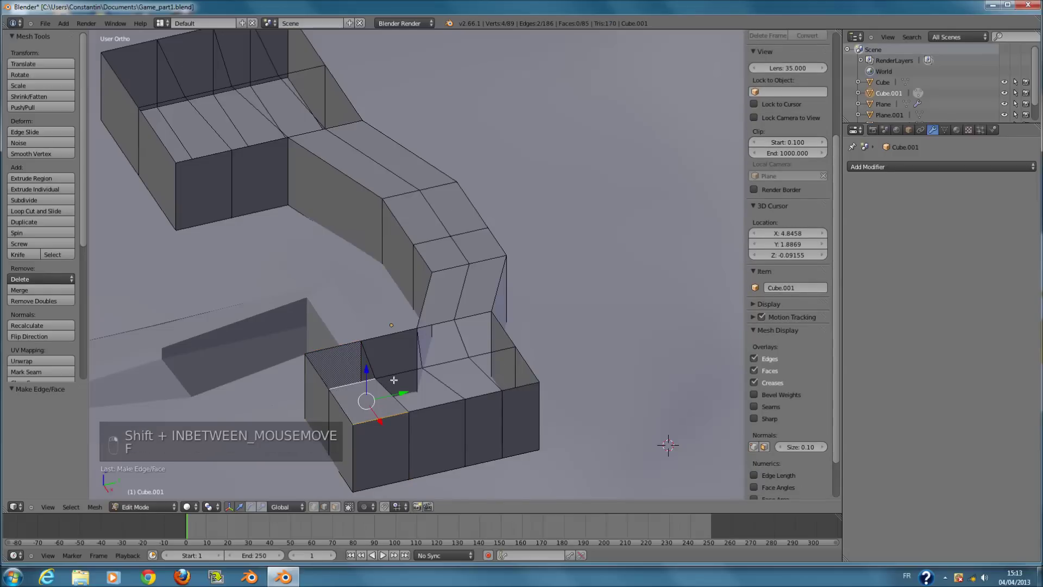
key(f)
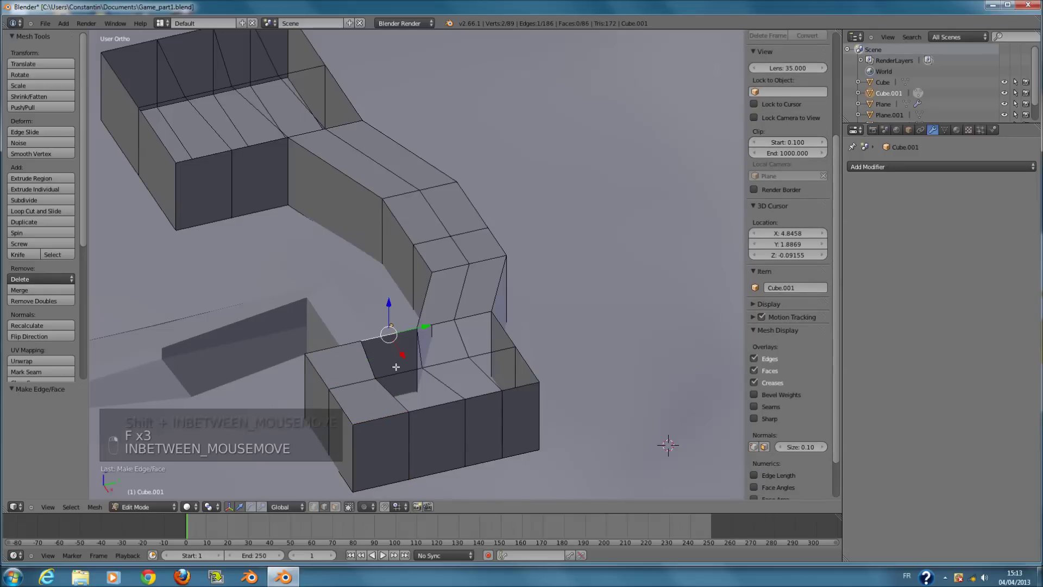
key(f)
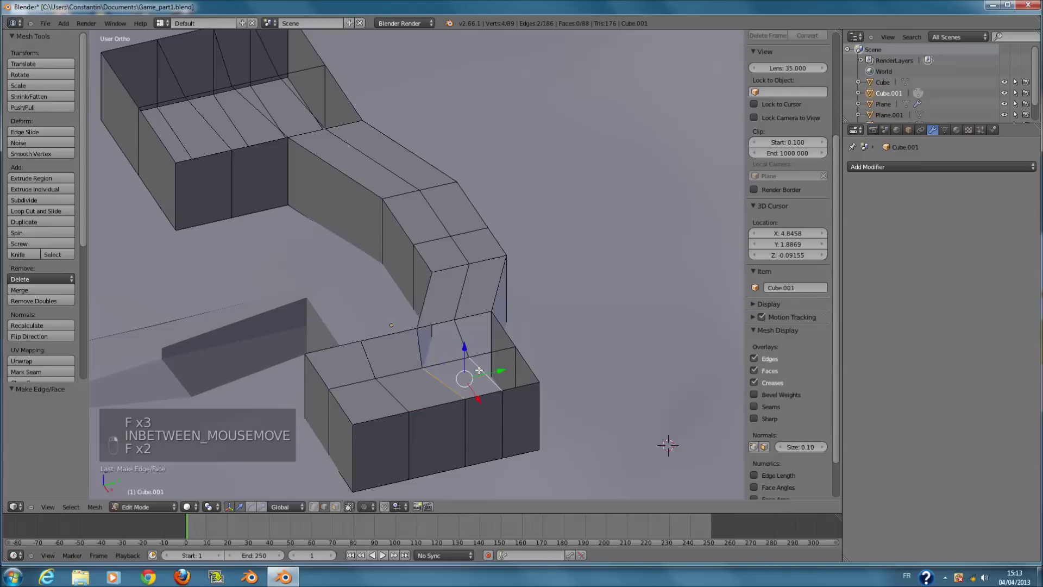
Fill the four remaining ceiling faces at the rear of the right wing.
right_click(500, 373)
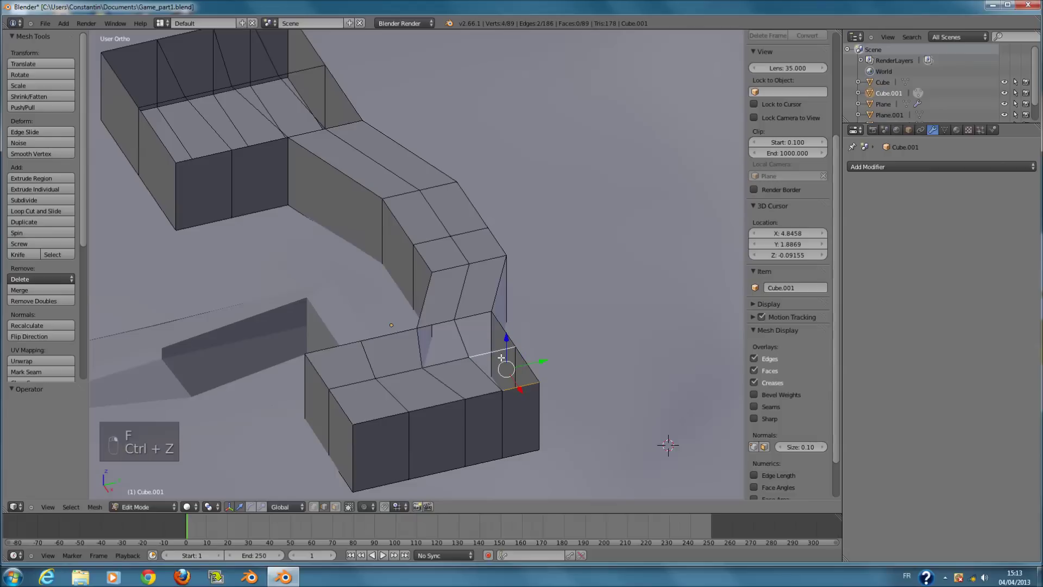
right_click(474, 319)
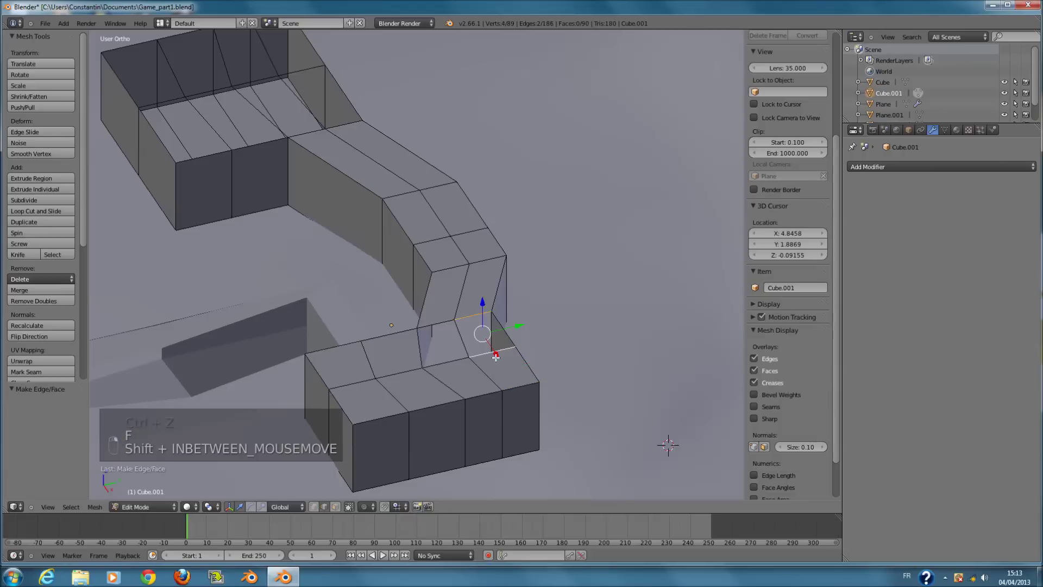
key(f)
shift+right_click(449, 356)
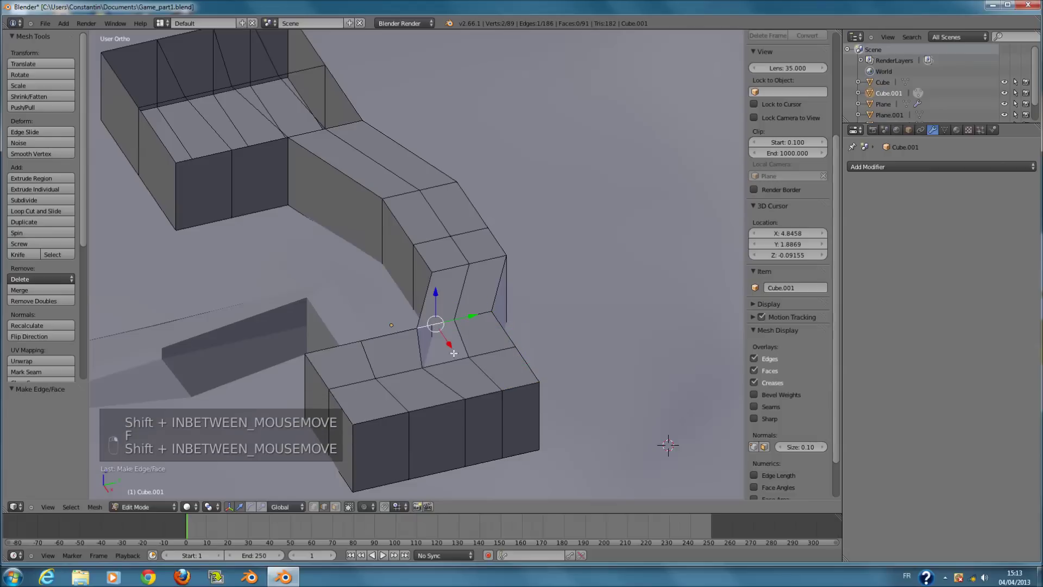
key(f)
Fill the inner and outer ceiling faces at the front end of the left wing.
middle_drag(460, 364, 268, 205)
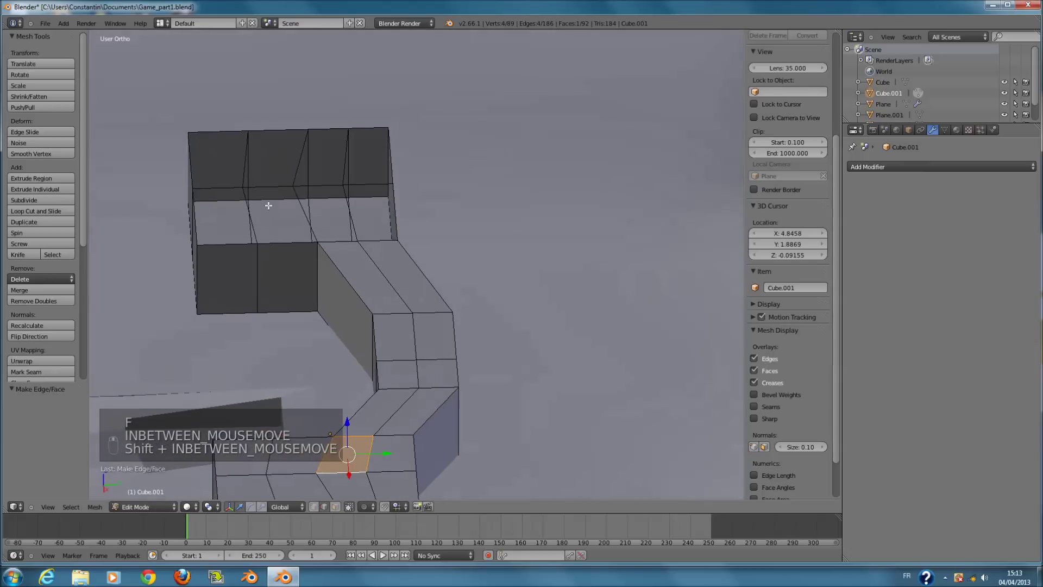
shift+right_click(243, 228)
key(KP_Decimal)
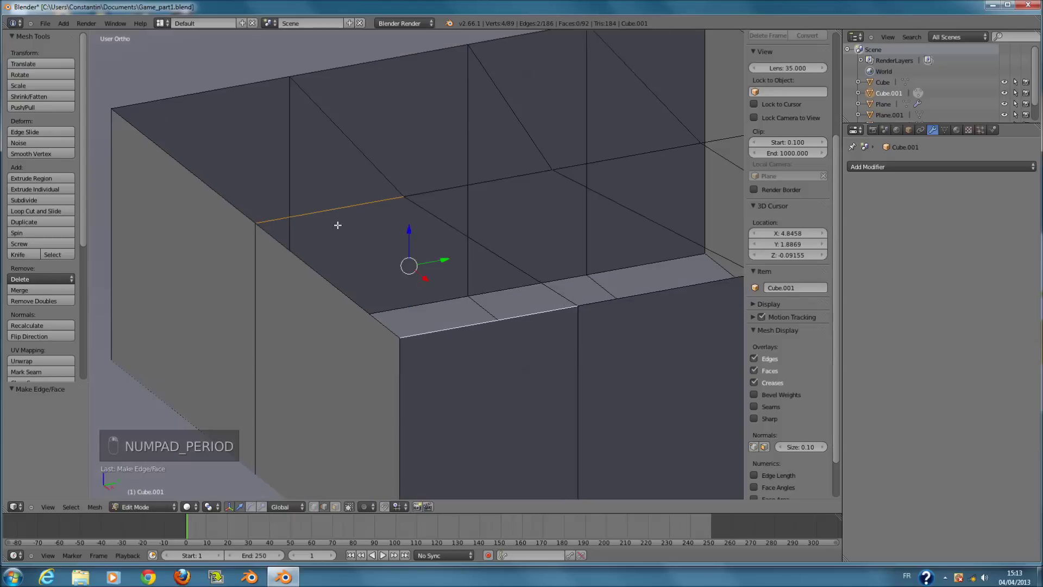
middle_drag(337, 225, 425, 233)
key(f)
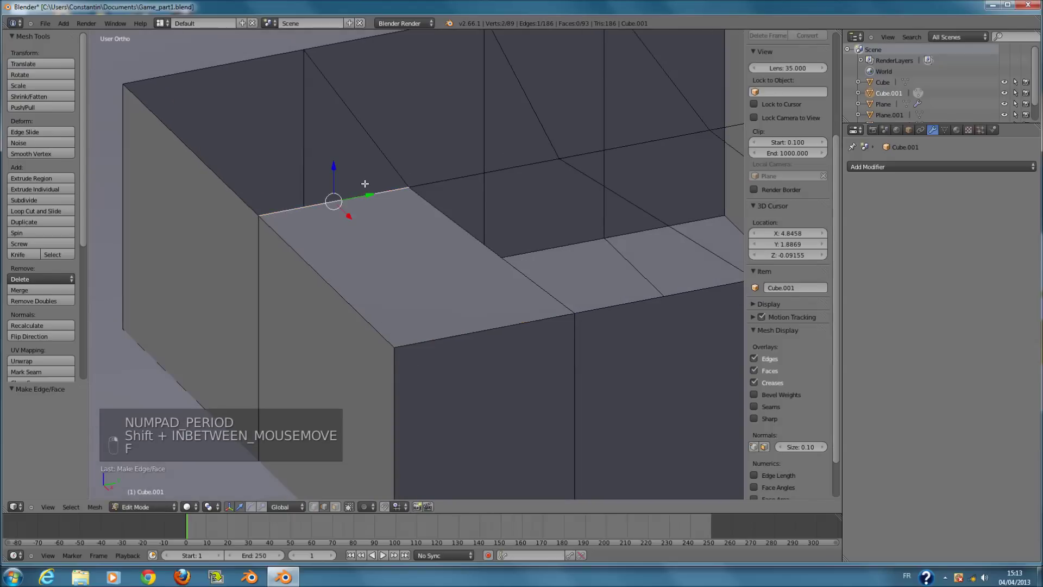
shift+right_click(238, 169)
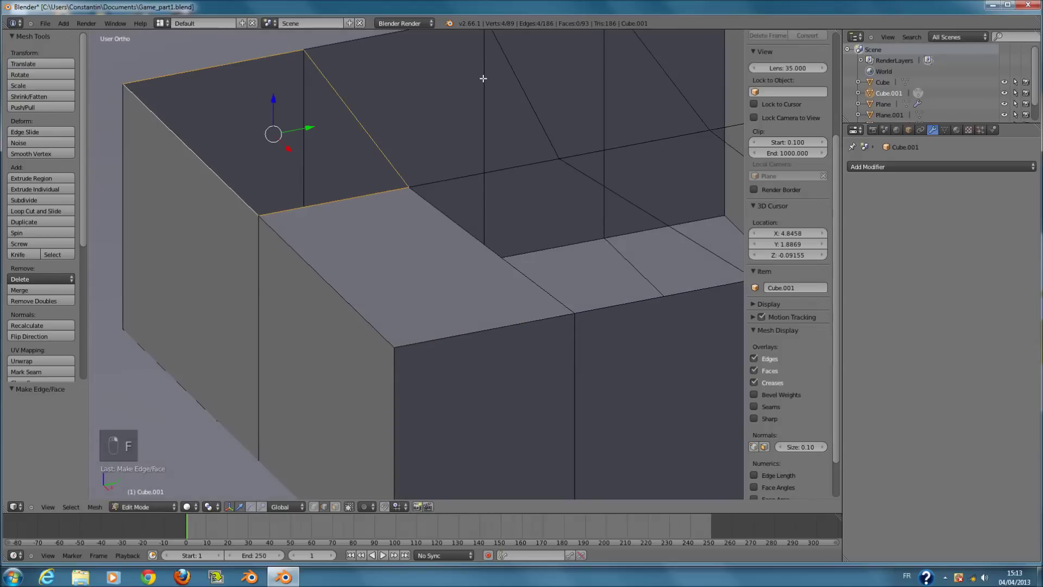
key(f)
Fill the left wing's second outer and inner ceiling faces and the face that leads into the connecting section.
scroll(470, 139, down, 3)
ctrl+scroll(470, 139, up, 3)
shift+scroll(405, 177, up, 4)
right_click(367, 185)
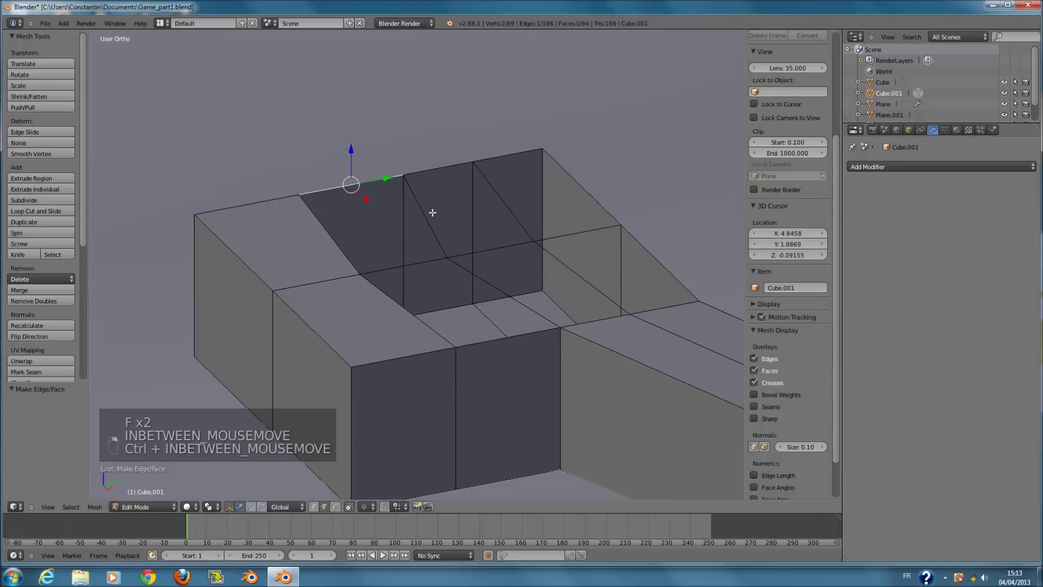
key(f)
right_click(428, 323)
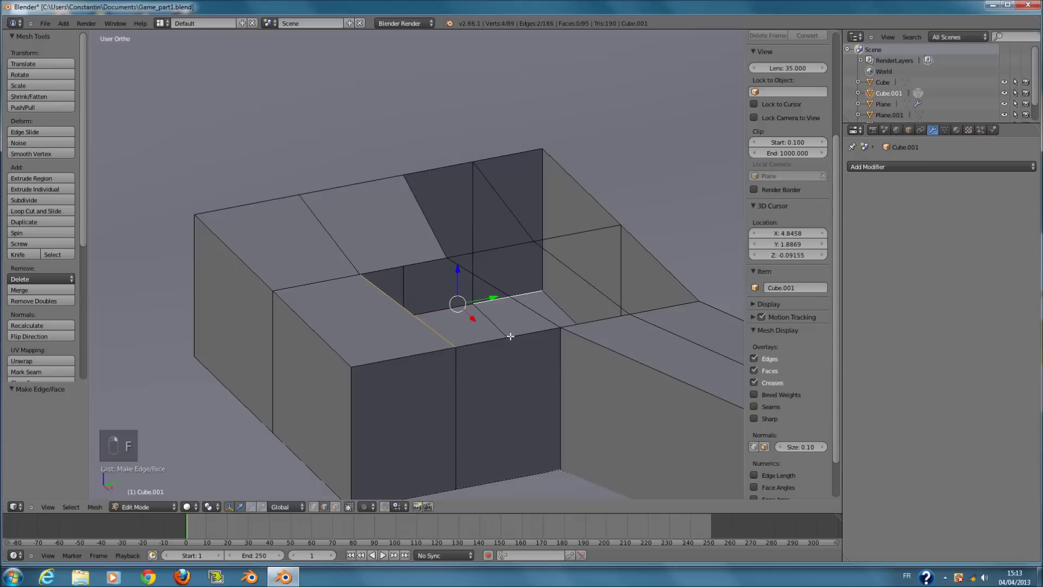
shift+right_click(398, 321)
key(f)
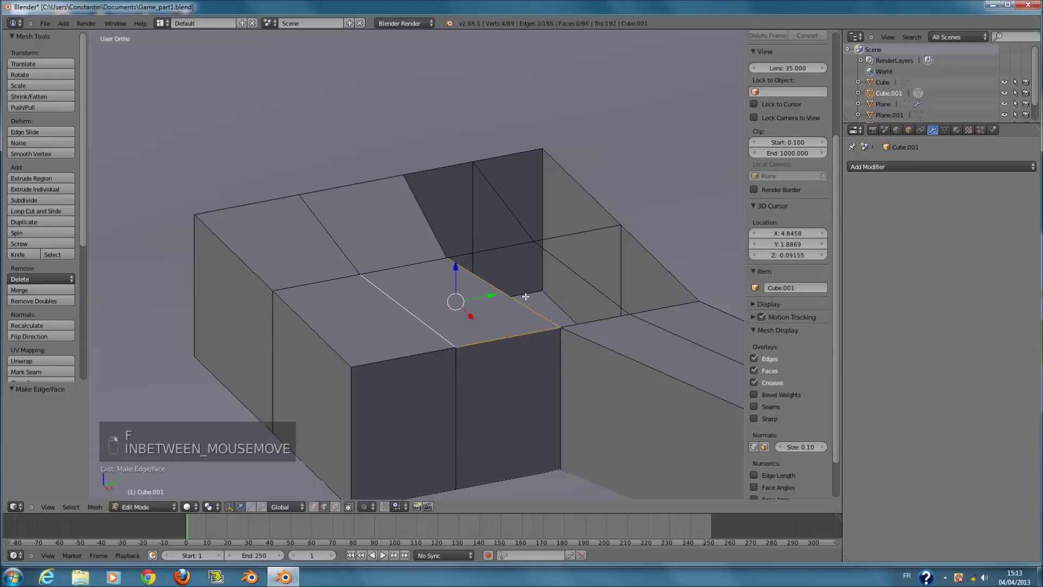
key(f)
Fill the last three ceiling faces at the rear of the left wing.
right_click(481, 235)
shift+right_click(425, 225)
key(f)
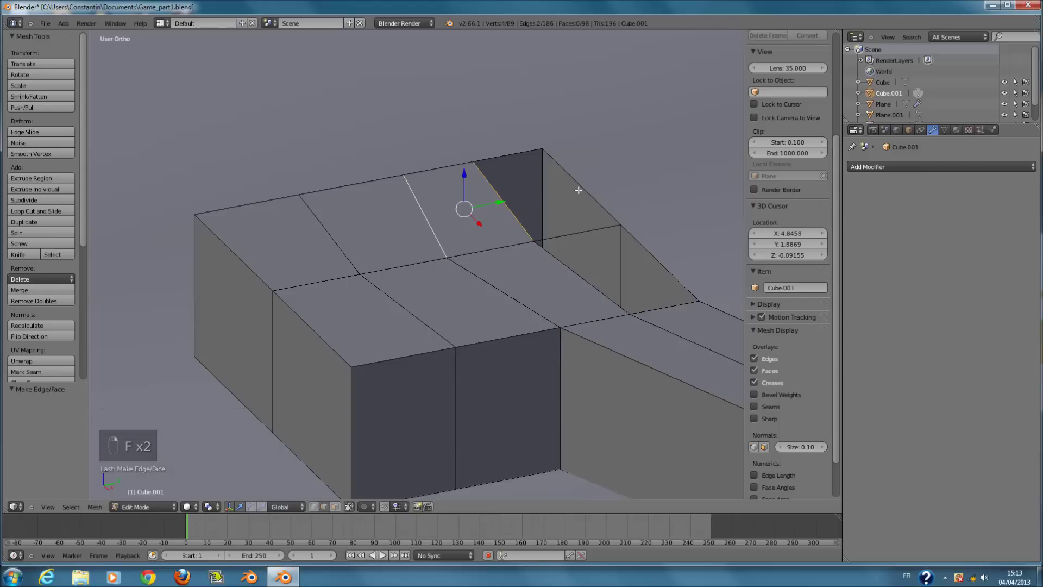
right_click(578, 189)
shift+right_click(520, 216)
key(f)
shift+right_click(594, 236)
key(f)
Leave mesh editing with solid shading restored and save the scene over Game_part1.blend.
mouse_move(595, 236)
middle_down()
mouse_move(570, 320)
mouse_move(729, 308)
mouse_move(624, 333)
mouse_move(549, 302)
mouse_move(530, 327)
mouse_move(553, 336)
mouse_move(422, 354)
mouse_move(535, 272)
middle_up()
key(Tab)
key(Tab)
key(z)
key(Tab)
key(z)
key(ctrl+s)
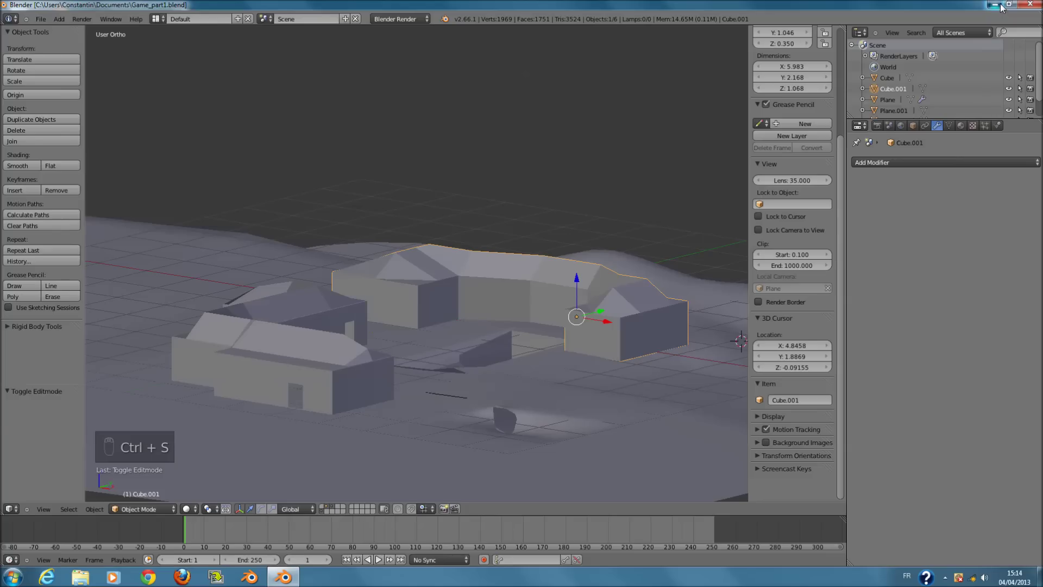
click(990, 5)
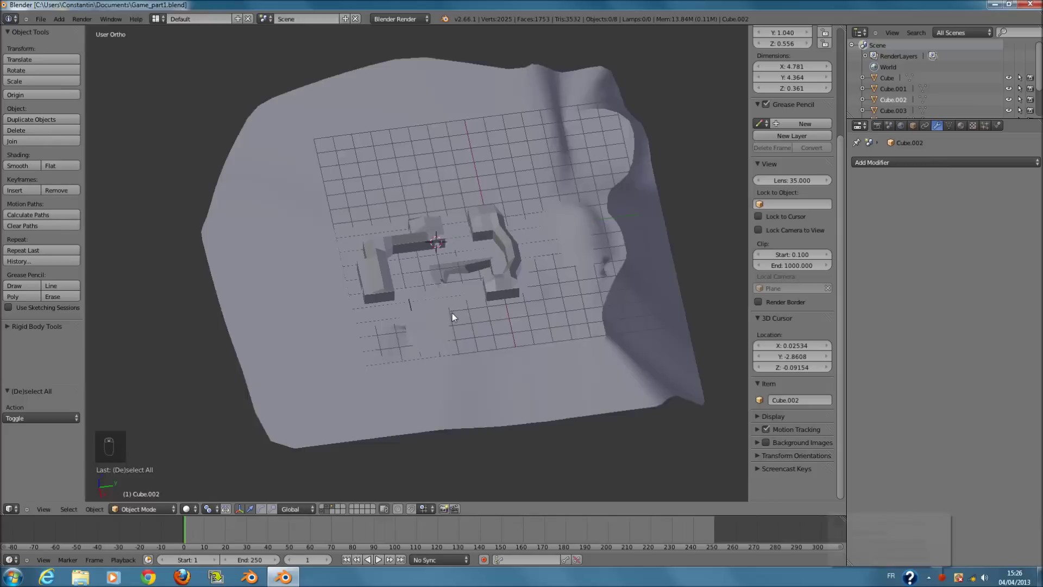
key(ctrl+s)
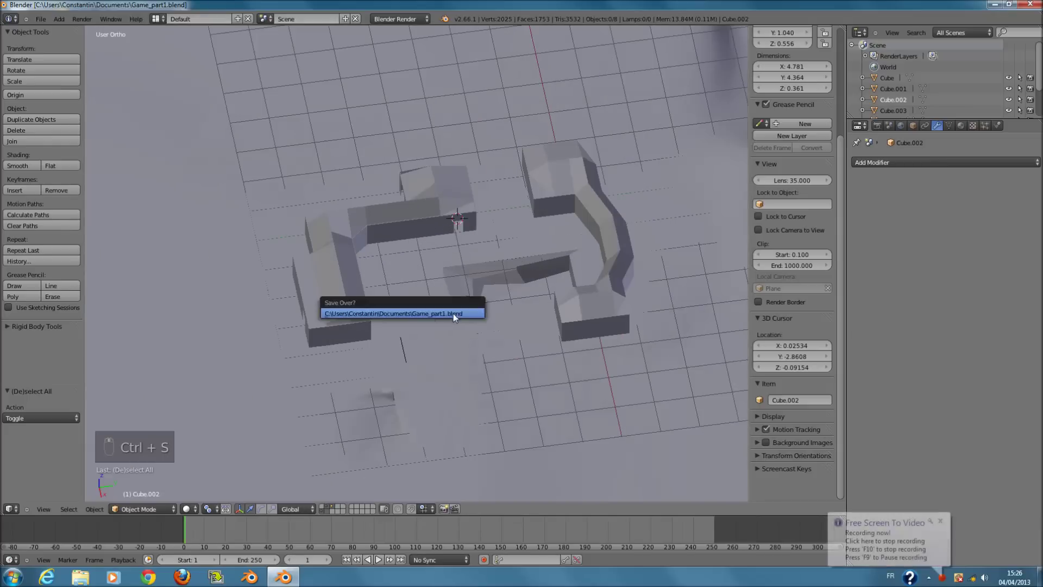
Test-move the left building's walls and roof separately to check how they are split, cancelling each move.
middle_drag(453, 314, 526, 259)
scroll(451, 184, up, 3)
middle_drag(452, 184, 419, 282)
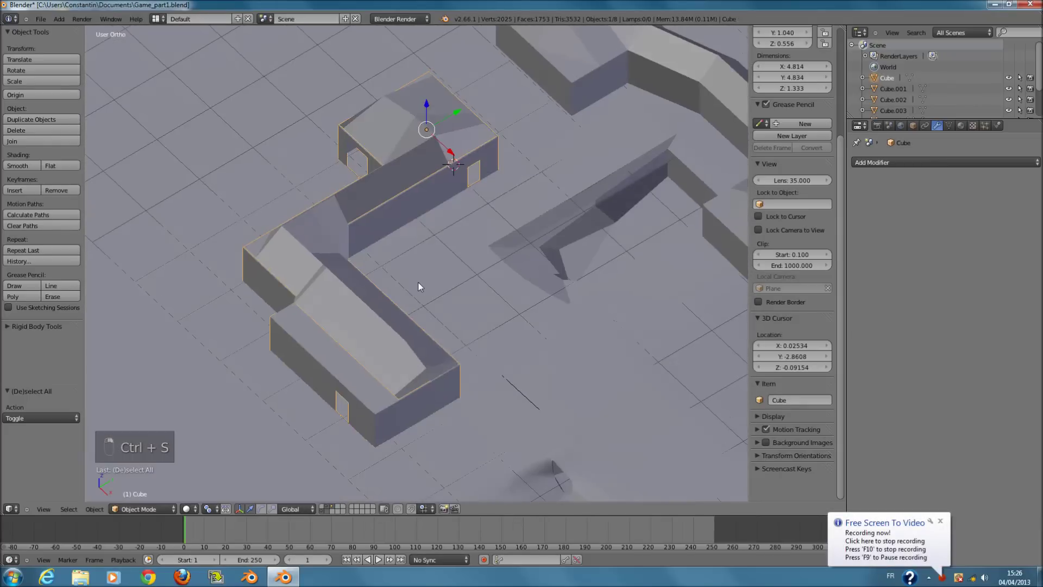
key(g)
right_click(318, 245)
right_click(287, 230)
key(g)
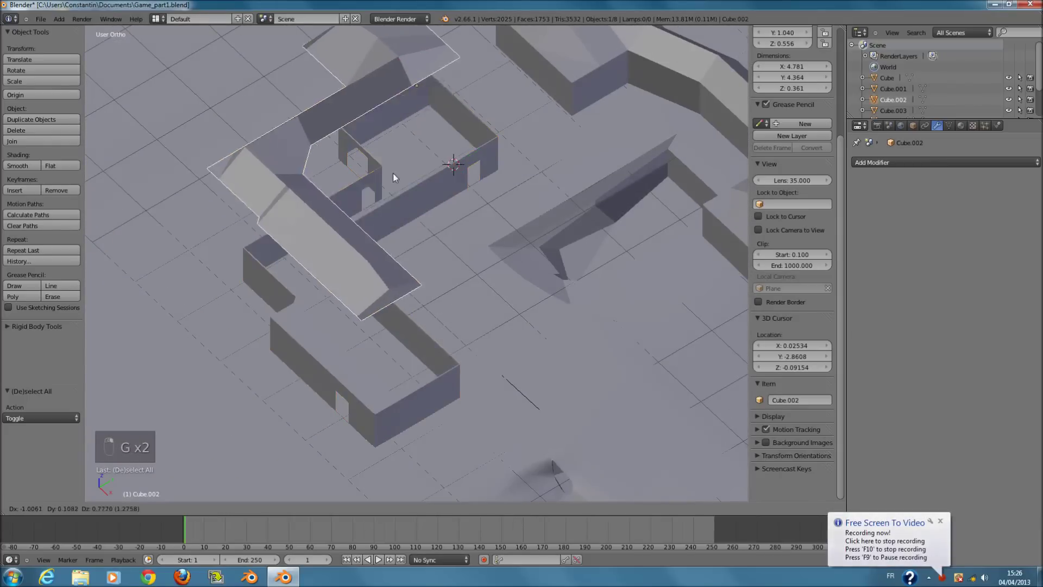
right_click(392, 287)
Examine the left building's wall mesh in wireframe edit mode, then return to solid object view.
right_click(282, 324)
key(z)
key(Tab)
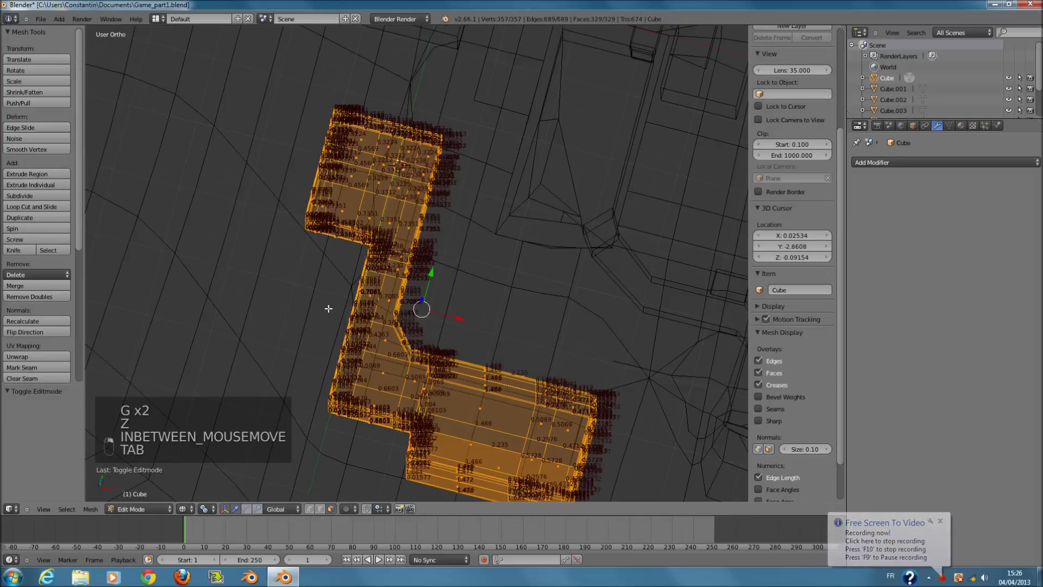
scroll(364, 266, up, 3)
scroll(364, 267, down, 3)
key(a)
key(a)
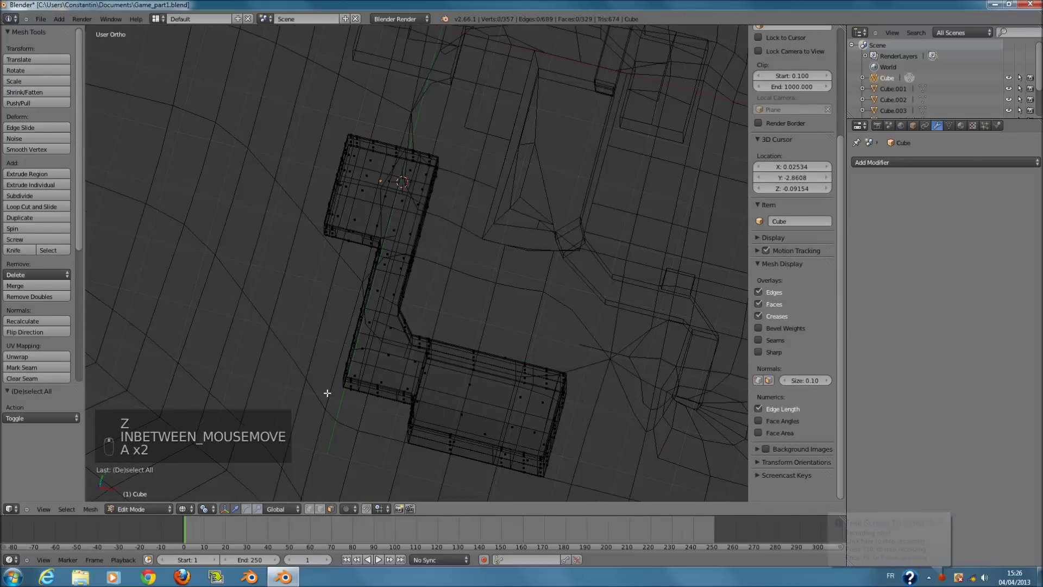
scroll(374, 244, up, 4)
shift+scroll(370, 237, up, 9)
middle_drag(338, 301, 310, 284)
scroll(310, 284, up, 1)
scroll(384, 228, up, 2)
key(z)
key(z)
middle_drag(409, 270, 382, 227)
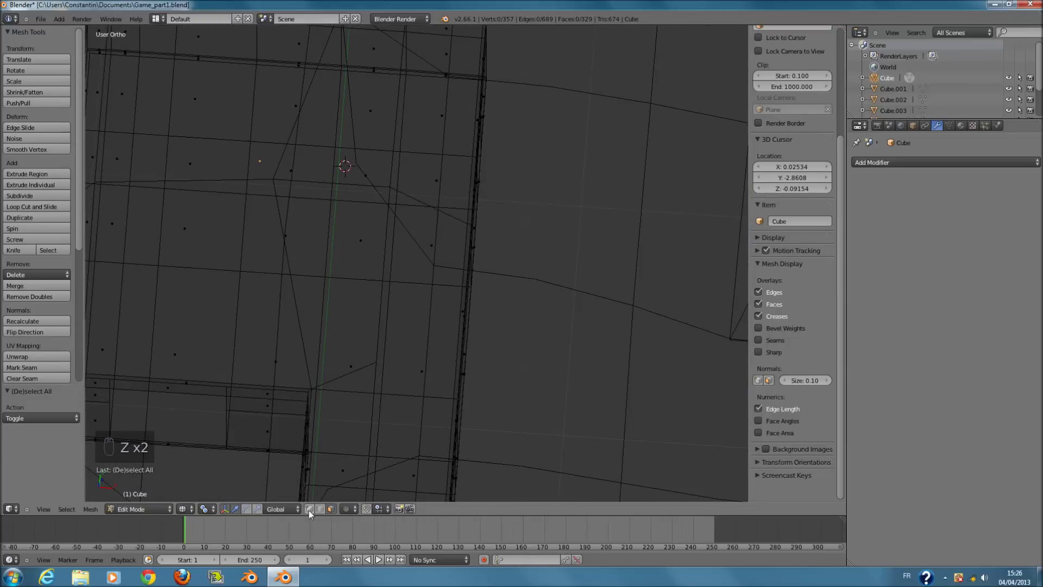
right_click(352, 137)
middle_drag(428, 186, 370, 221)
scroll(398, 187, down, 4)
key(Tab)
key(z)
Check that the right building's roof is a separate object with a test move and a brief look at its mesh.
mouse_move(570, 297)
shift+middle_down()
mouse_move(483, 298)
mouse_move(421, 245)
mouse_move(435, 193)
shift+middle_up()
scroll(421, 245, up, 5)
key(g)
right_click(445, 251)
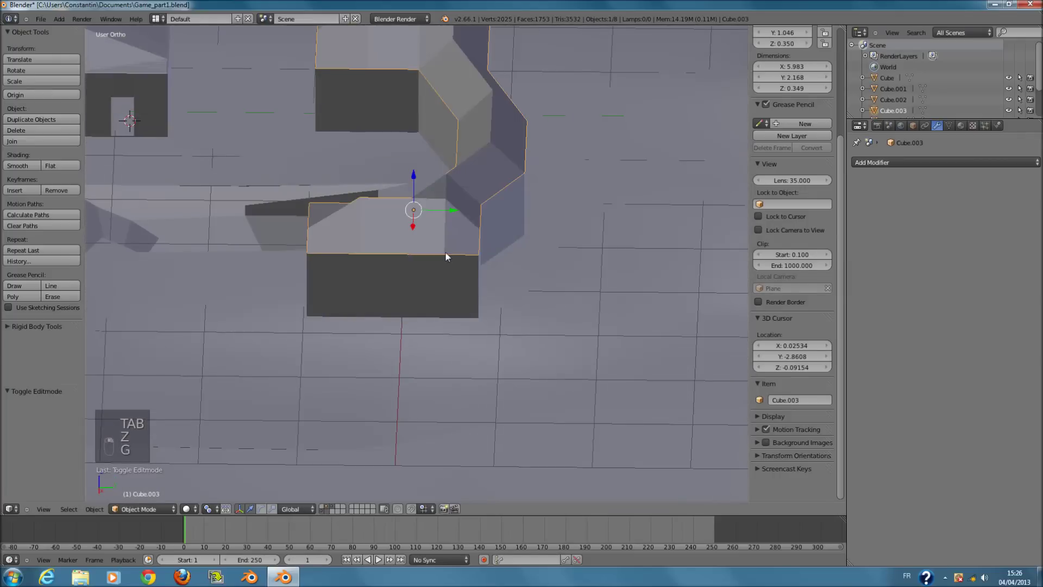
key(Tab)
shift+scroll(472, 279, up, 6)
key(Tab)
ctrl+scroll(242, 181, down, 5)
Select the single wall face beside the door opening in the left building's wall mesh.
right_click(237, 177)
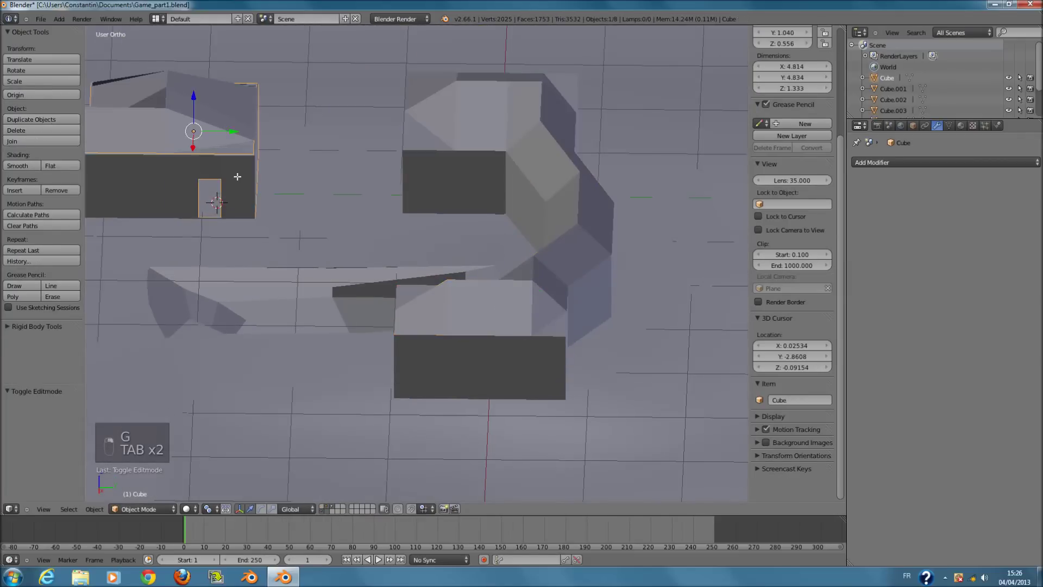
key(Tab)
scroll(261, 179, down, 1)
ctrl+scroll(288, 184, down, 5)
key(a)
key(a)
key(a)
key(a)
key(a)
key(a)
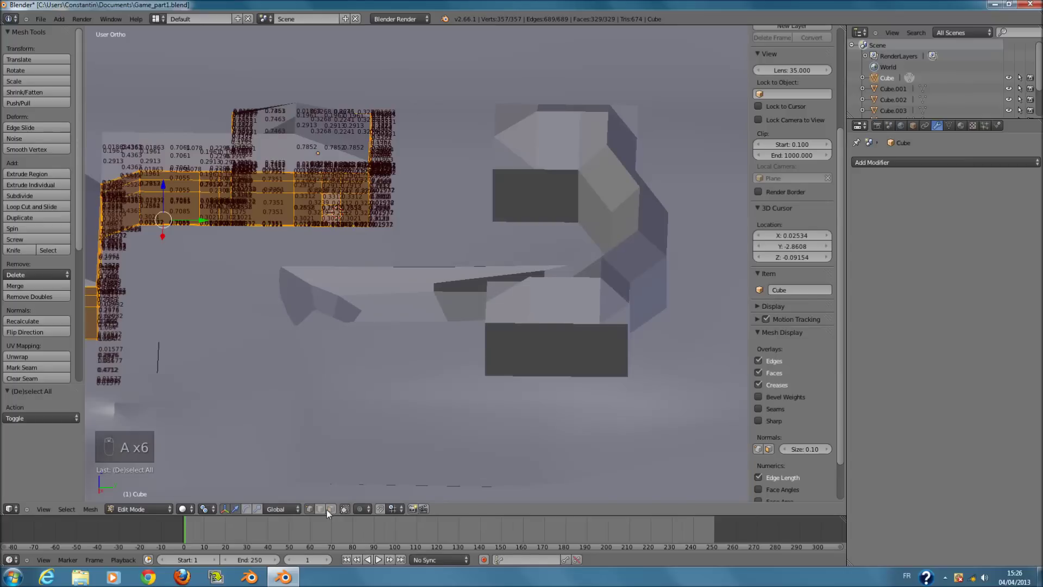
key(a)
right_click(356, 209)
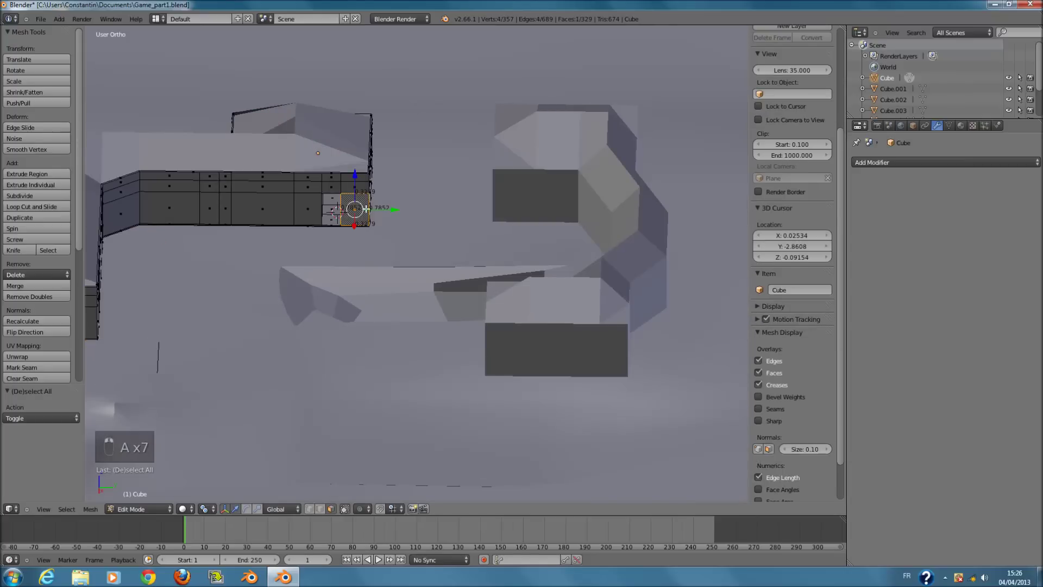
Try to separate the selected wall face into its own mesh after a cancelled test move, and leave mesh editing.
key(g)
key(Escape)
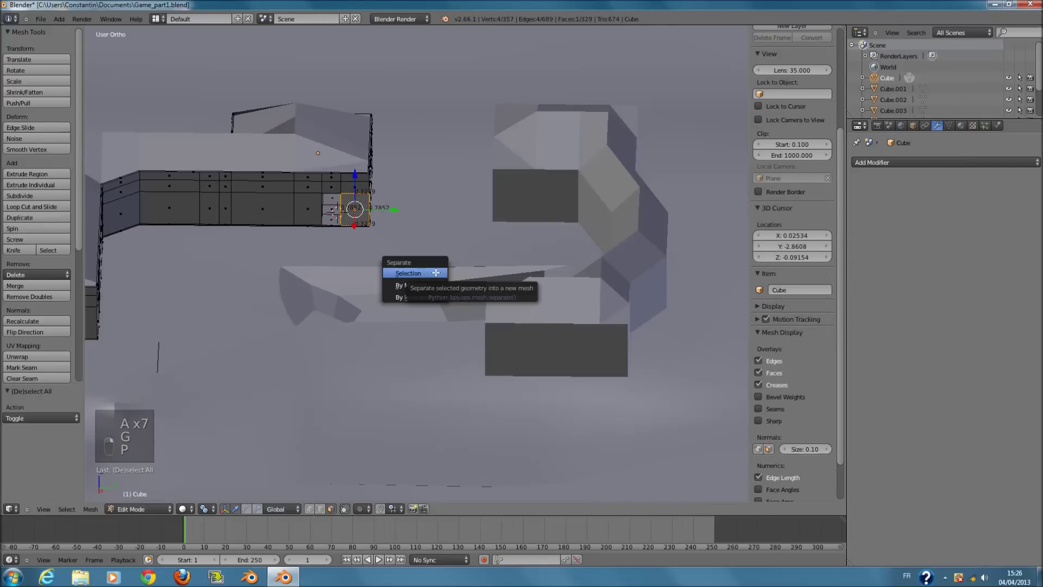
click(436, 273)
key(Tab)
scroll(349, 200, down, 4)
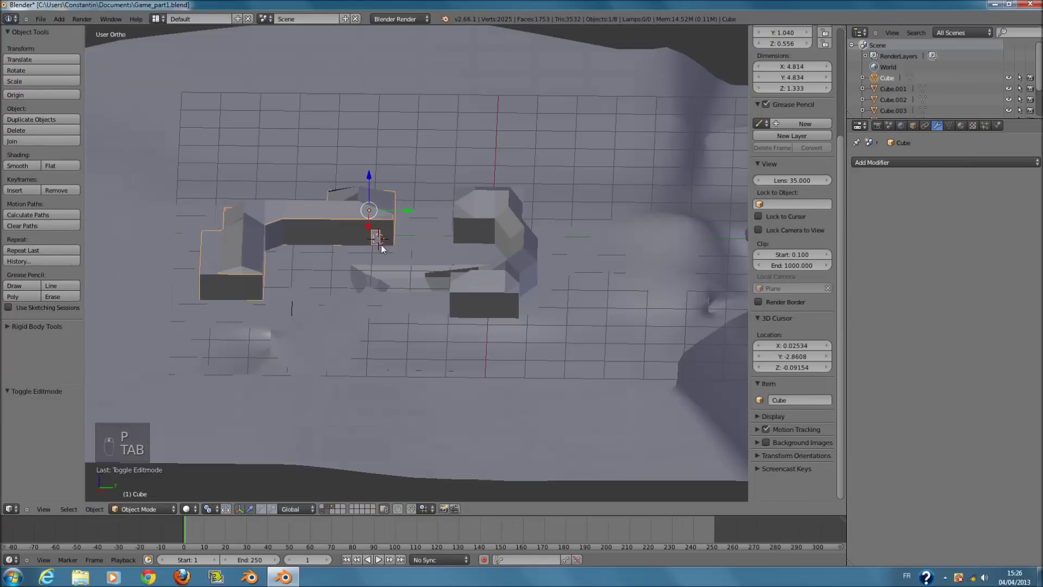
Save the scene with both buildings in an angled view.
middle_drag(349, 200, 467, 253)
key(ctrl+s)
scroll(459, 244, down, 3)
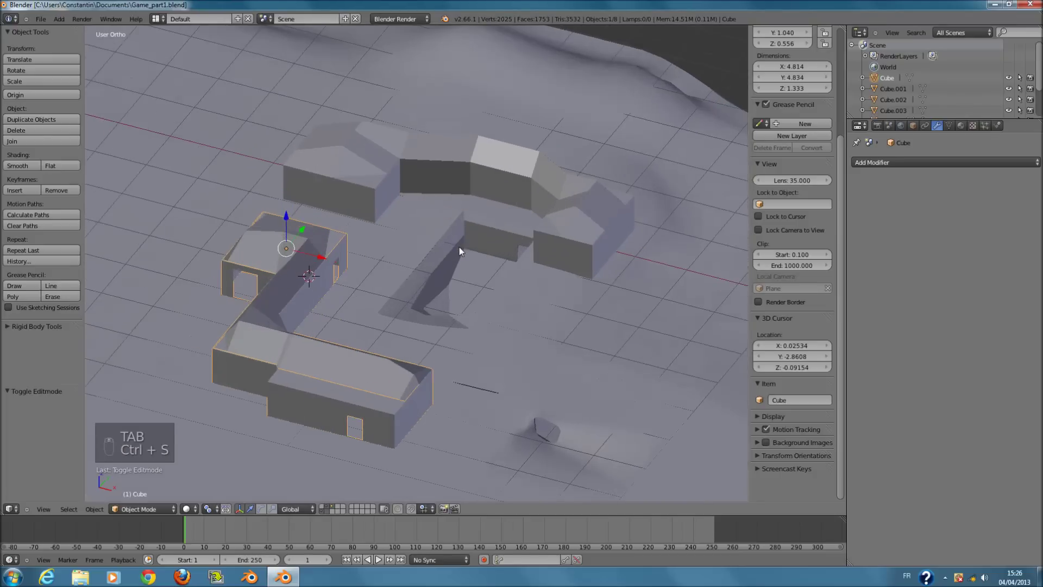
Examine the left building's walls against the terrain in wireframe from the top and front, including their mesh.
key(KP_7)
key(z)
scroll(442, 249, up, 3)
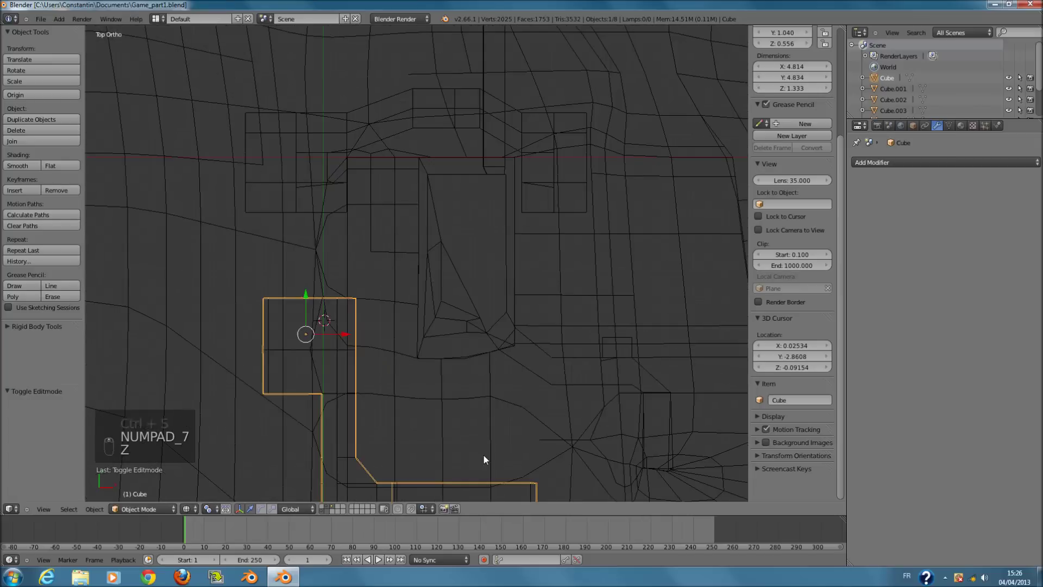
shift+scroll(478, 432, down, 9)
key(KP_1)
scroll(502, 275, up, 5)
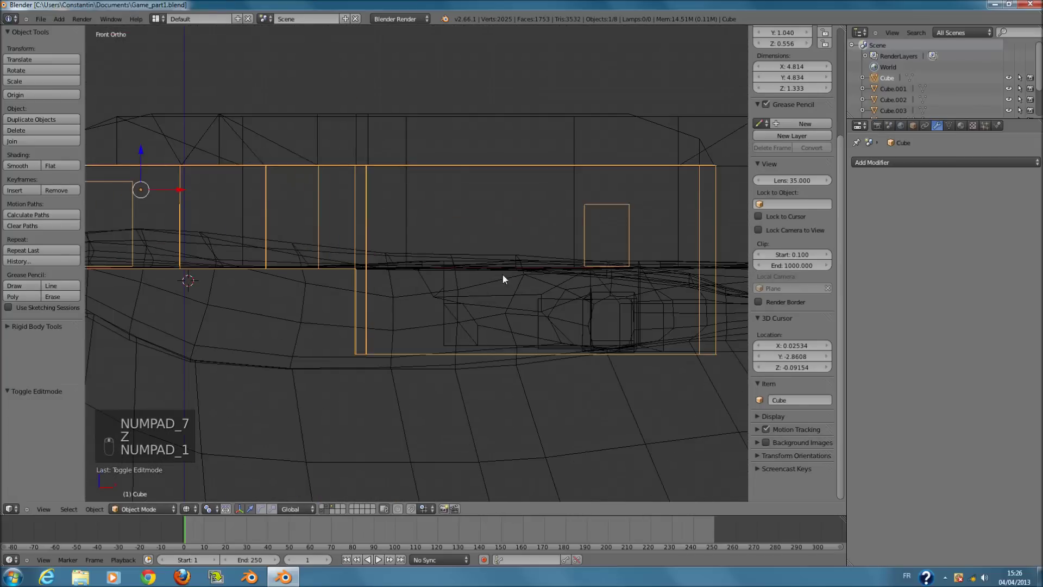
key(Tab)
ctrl+scroll(494, 272, up, 5)
key(z)
scroll(537, 293, up, 2)
mouse_move(538, 294)
middle_down()
mouse_move(425, 310)
mouse_move(533, 310)
mouse_move(529, 299)
mouse_move(509, 305)
mouse_move(391, 275)
mouse_move(317, 282)
mouse_move(331, 274)
mouse_move(391, 298)
middle_up()
key(KP_1)
key(z)
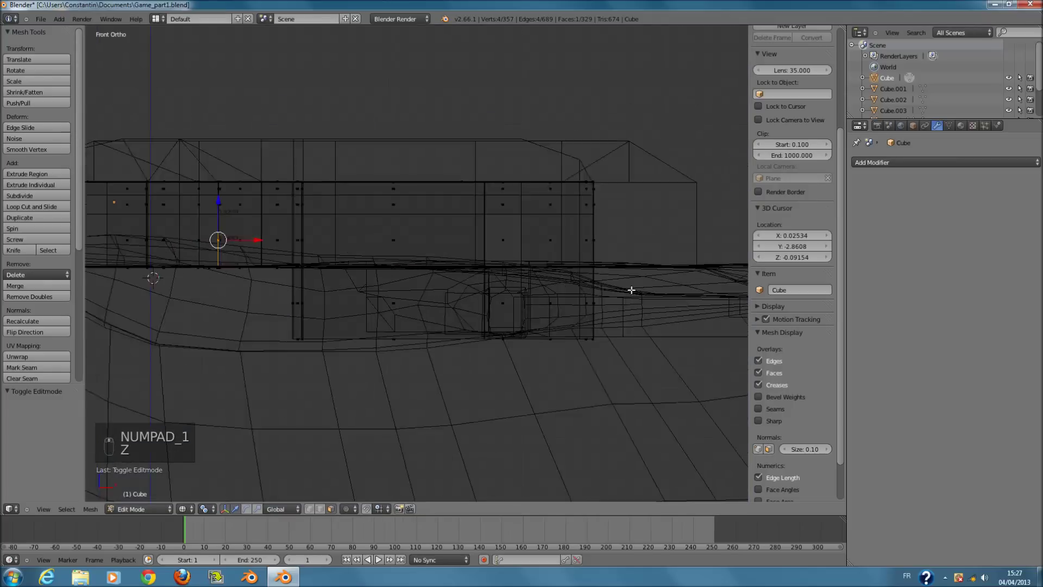
key(Tab)
Restore solid shading and hide the ground terrain to expose the buildings' lower levels and the tunnel.
right_click(586, 354)
key(z)
key(h)
middle_drag(541, 305, 354, 365)
scroll(354, 365, up, 3)
right_click(350, 359)
scroll(353, 356, down, 3)
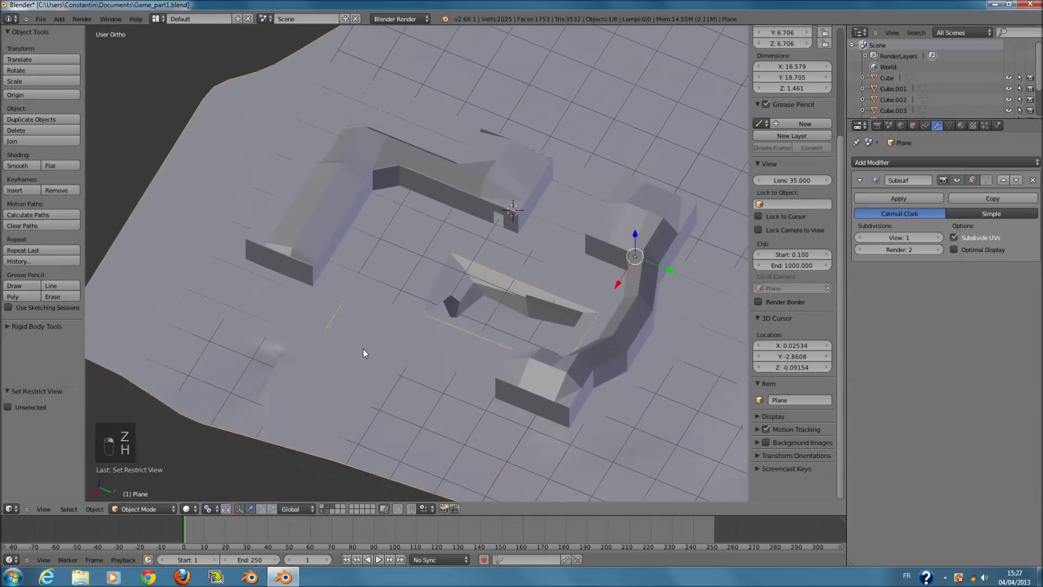
key(h)
Open the left building's walls for mesh editing and frame the lower-level wall face beside the corner.
scroll(358, 326, up, 6)
right_click(257, 295)
key(Tab)
middle_drag(257, 296, 295, 260)
scroll(306, 222, up, 3)
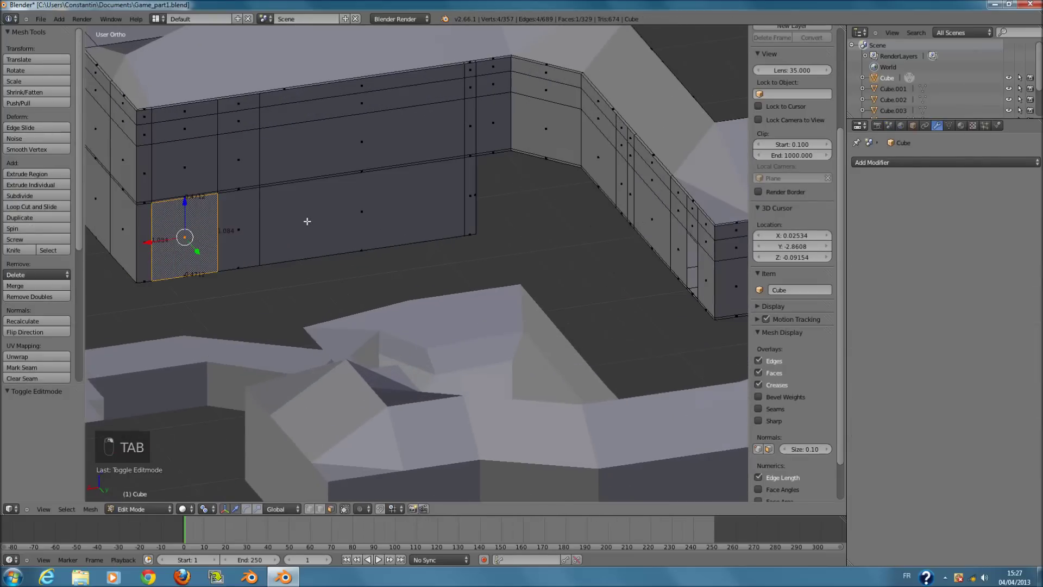
ctrl+scroll(308, 223, down, 1)
key(KP_Decimal)
scroll(317, 229, down, 3)
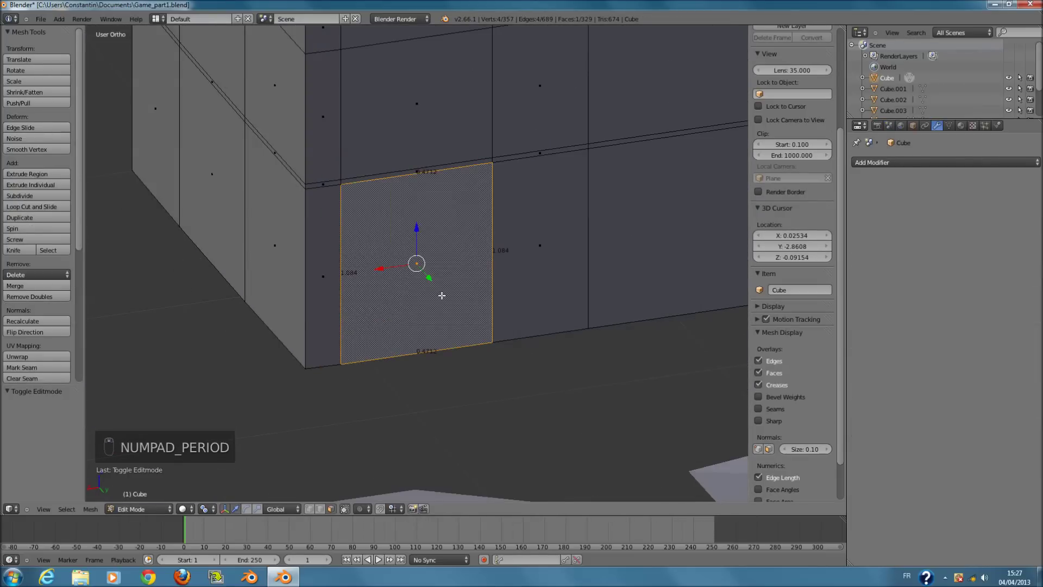
Extrude the lower wall face in place, scale it to 0.887, and stretch it by 1.056 along Z.
key(e)
key(e)
key(s)
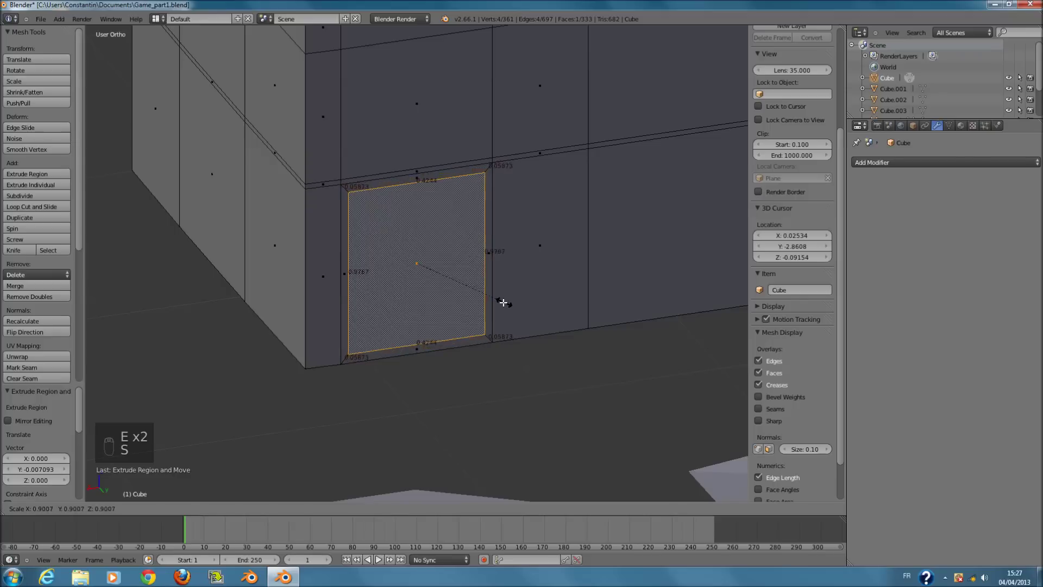
click(500, 301)
key(s)
middle_click(443, 347)
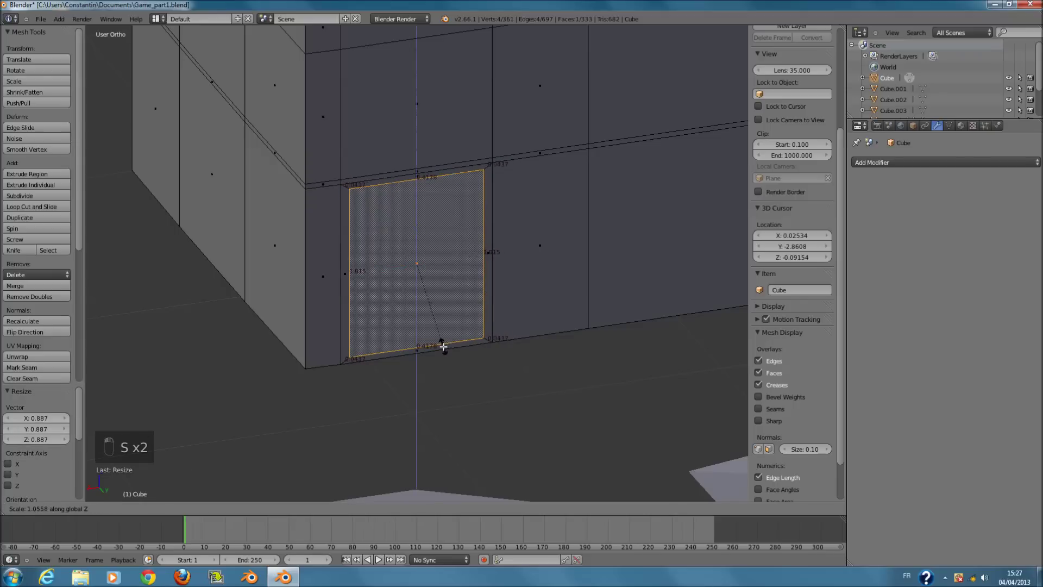
click(443, 348)
Reduce the inset face's height by scaling it about 0.649 along Z in a wireframe side view.
key(KP_1)
key(KP_1)
key(KP_3)
key(z)
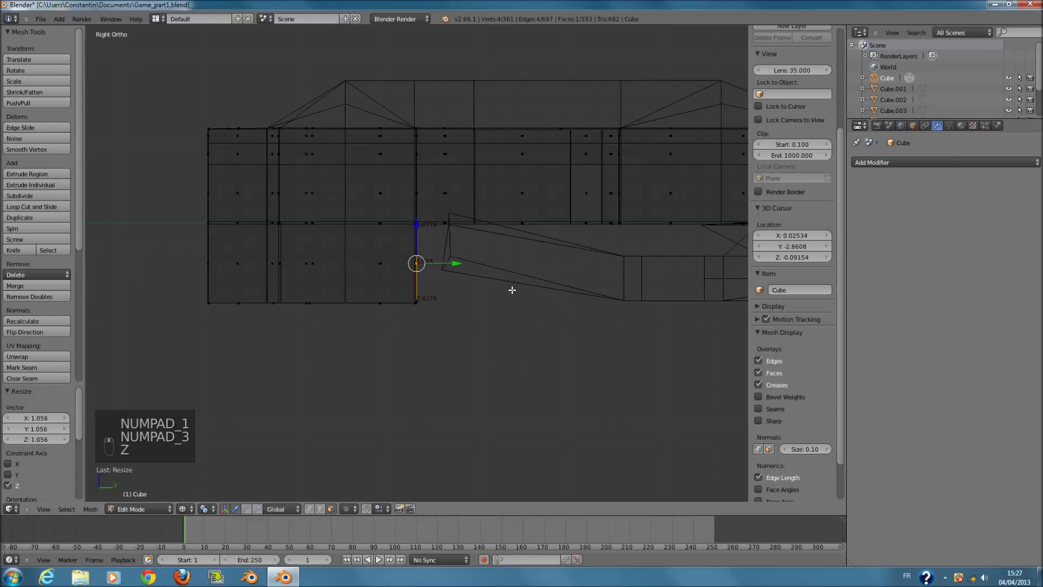
scroll(511, 290, up, 1)
ctrl+scroll(512, 290, up, 9)
scroll(386, 307, up, 2)
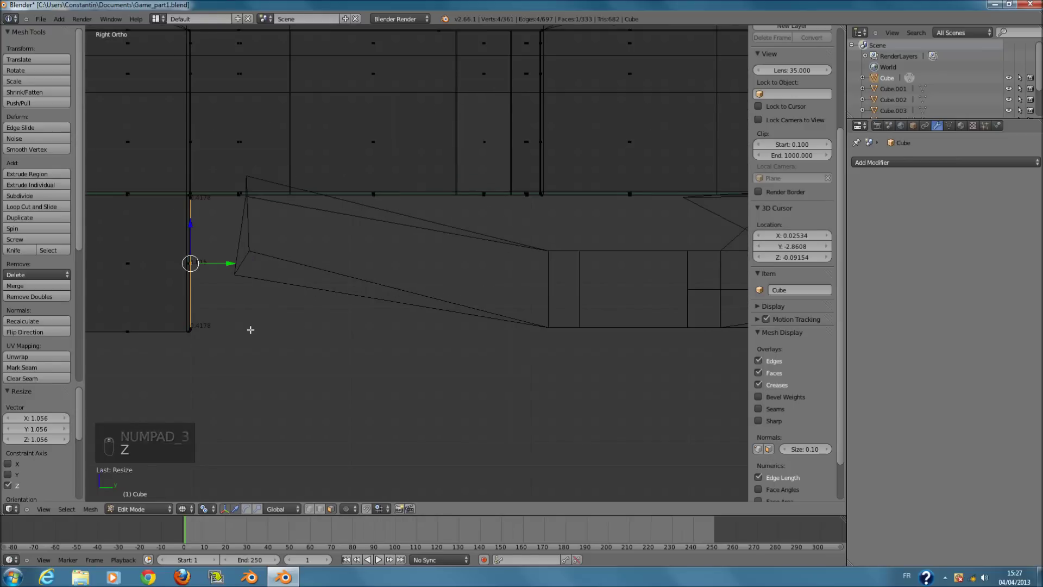
key(s)
click(233, 291)
Scale the inset face's height by about 1.357 along Z and lower it about 0.039.
middle_drag(233, 291, 298, 285)
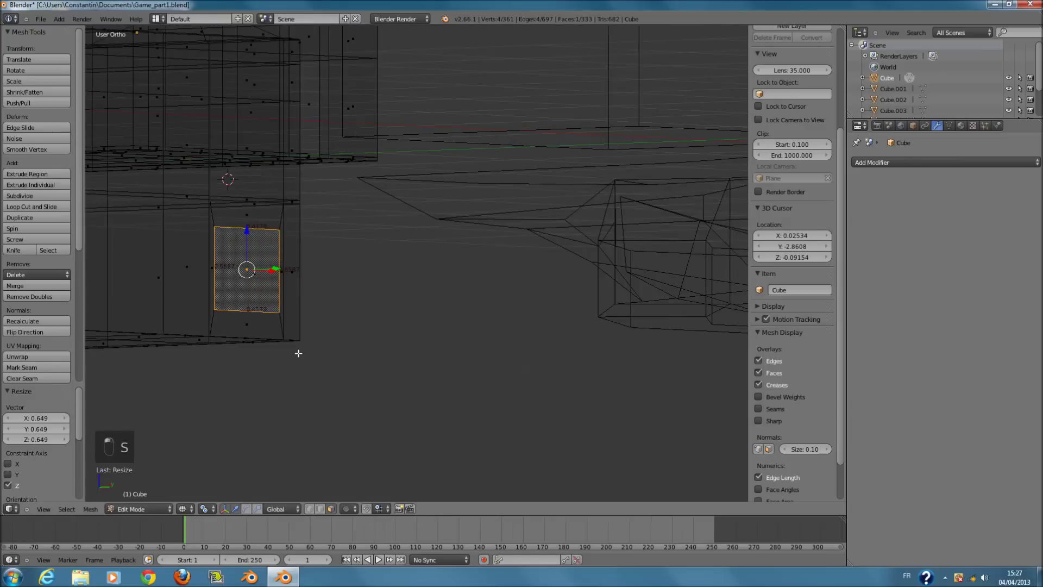
key(s)
click(310, 382)
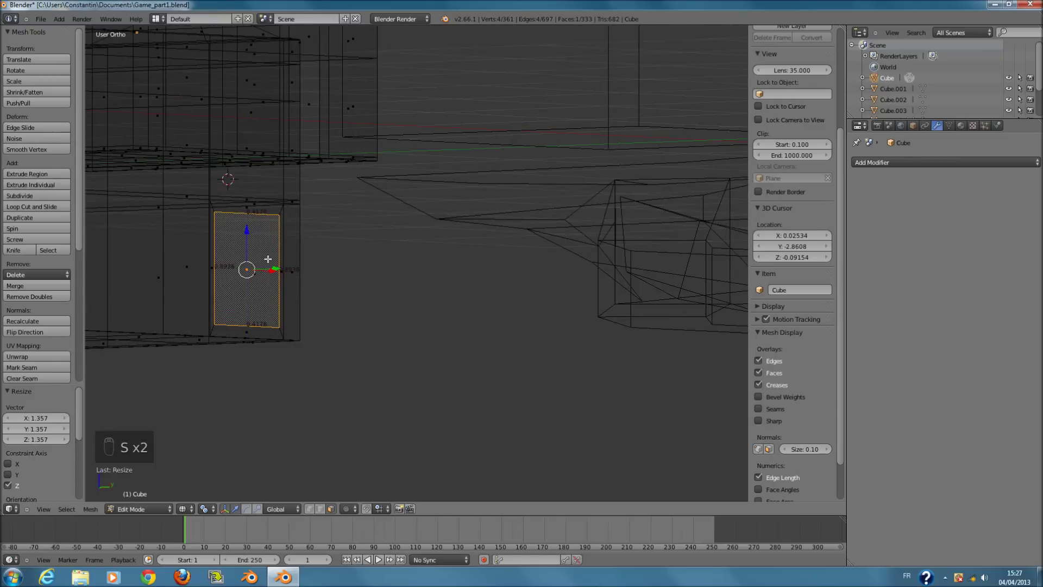
key(g)
click(248, 238)
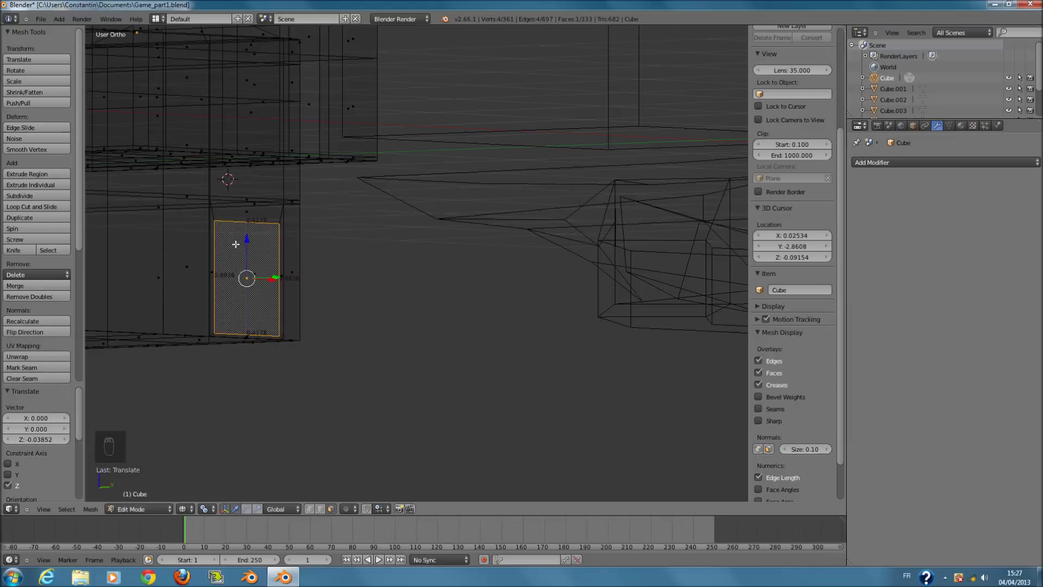
Extrude the doorway face outward into a corridor toward the tunnel and shift its end about -0.504 along Y.
key(KP_3)
scroll(285, 251, down, 2)
key(e)
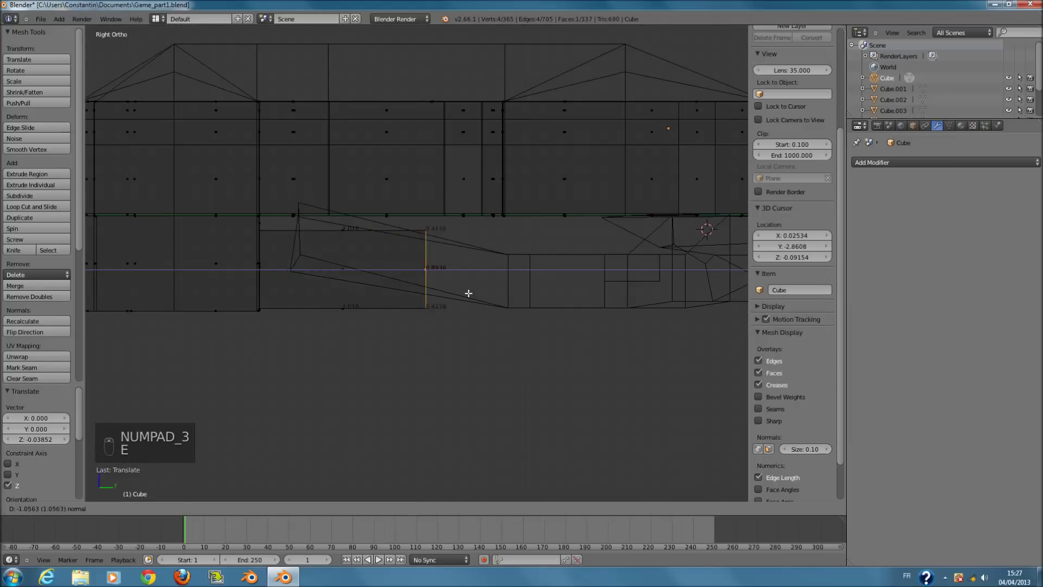
click(461, 335)
key(KP_7)
scroll(511, 265, down, 5)
shift+scroll(484, 270, up, 11)
scroll(478, 331, up, 5)
shift+scroll(454, 340, down, 10)
shift+scroll(459, 333, down, 4)
scroll(459, 333, down, 2)
drag(417, 239, 464, 297)
Move and rotate the corridor's end face in top view to line up with the tunnel's slanted edge.
key(g)
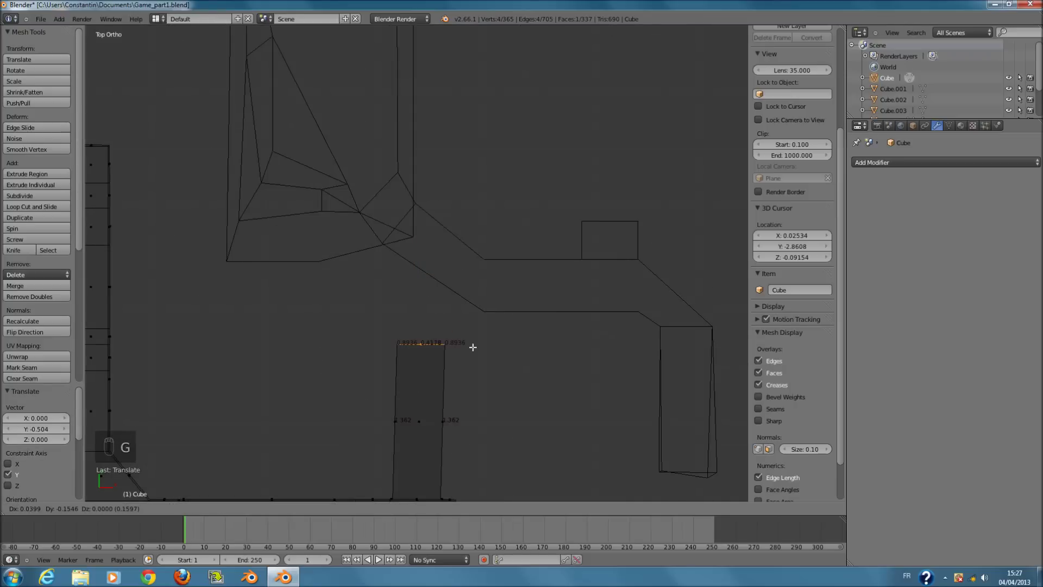
key(r)
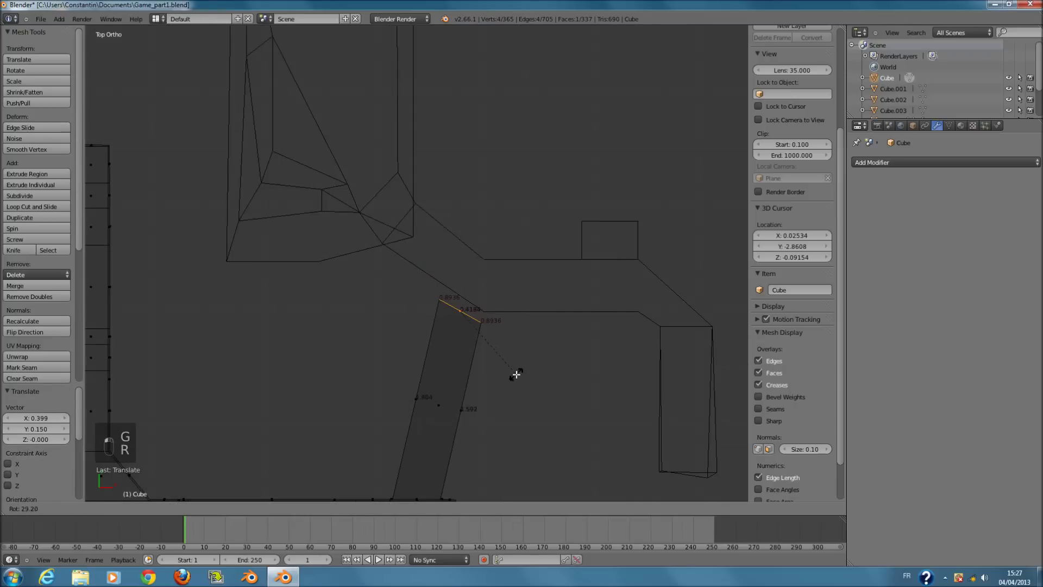
click(514, 371)
key(g)
click(519, 363)
key(r)
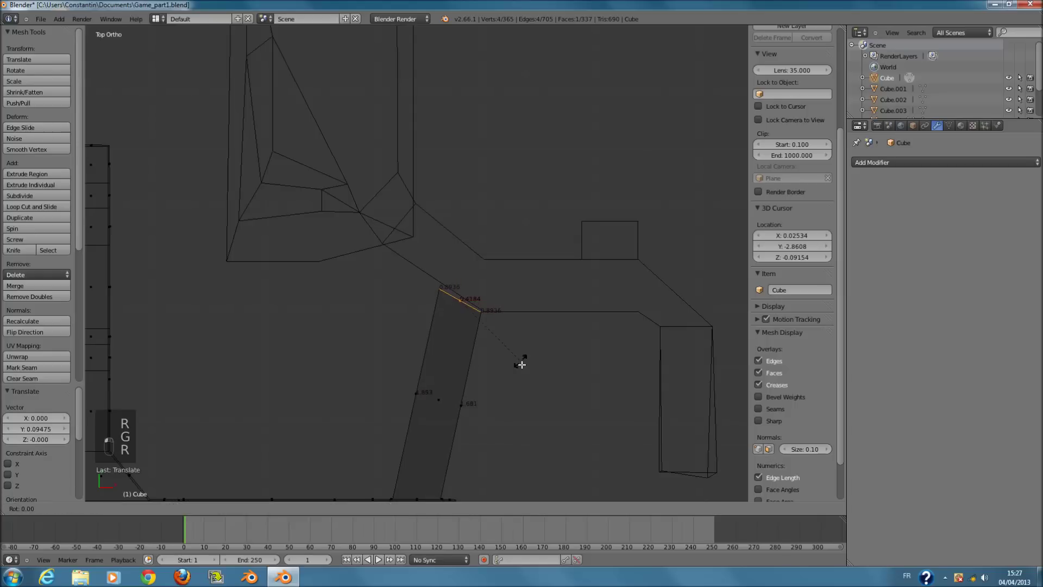
click(519, 373)
Select only the new corridor's faces and bevel them.
key(a)
key(a)
key(a)
key(a)
key(a)
key(c)
drag(456, 351, 450, 343)
right_click(451, 348)
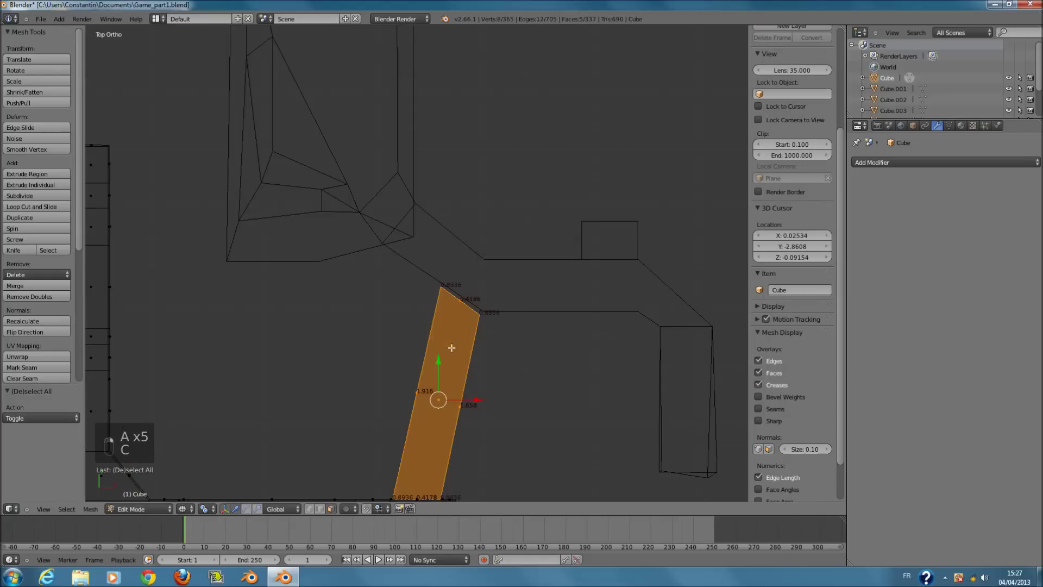
key(w)
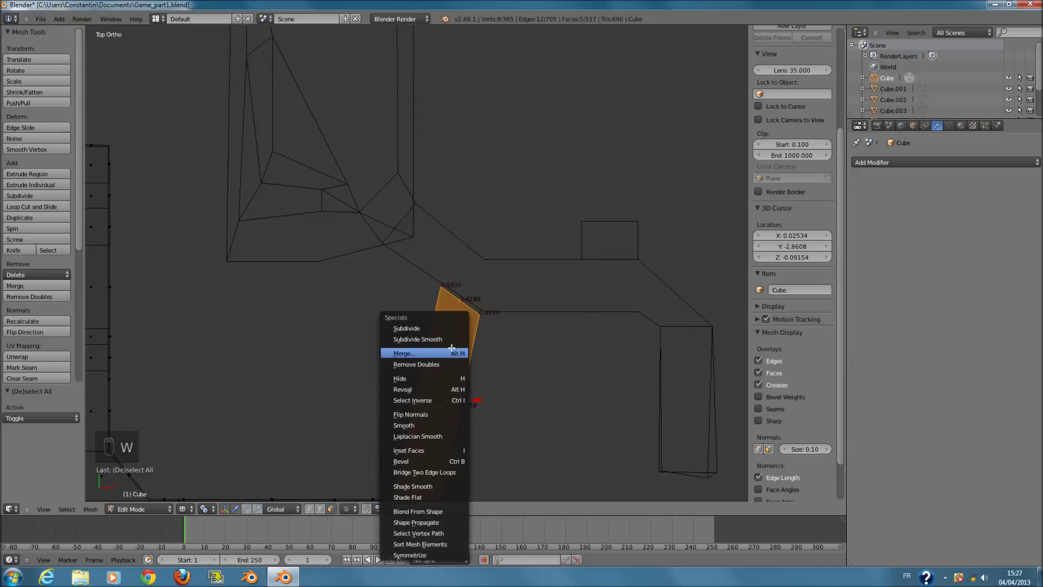
click(451, 457)
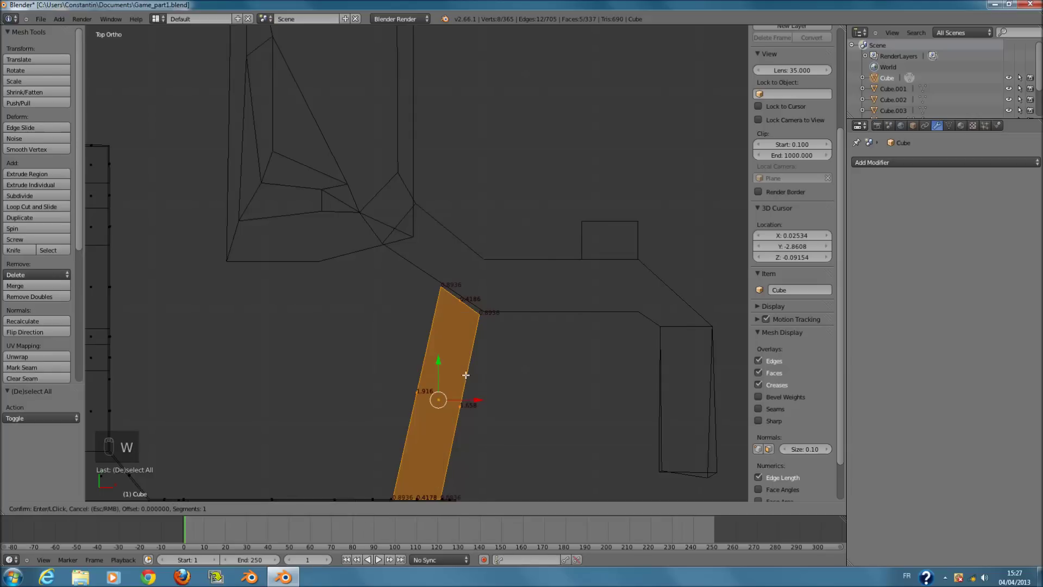
click(450, 282)
Inspect the bevelled corridor in solid shading outside mesh editing.
mouse_move(497, 340)
middle_down()
mouse_move(582, 314)
mouse_move(570, 325)
mouse_move(558, 276)
mouse_move(258, 286)
mouse_move(406, 273)
mouse_move(417, 258)
mouse_move(449, 318)
mouse_move(554, 327)
mouse_move(550, 300)
mouse_move(335, 277)
middle_up()
key(z)
scroll(575, 320, up, 4)
key(Tab)
scroll(299, 265, down, 3)
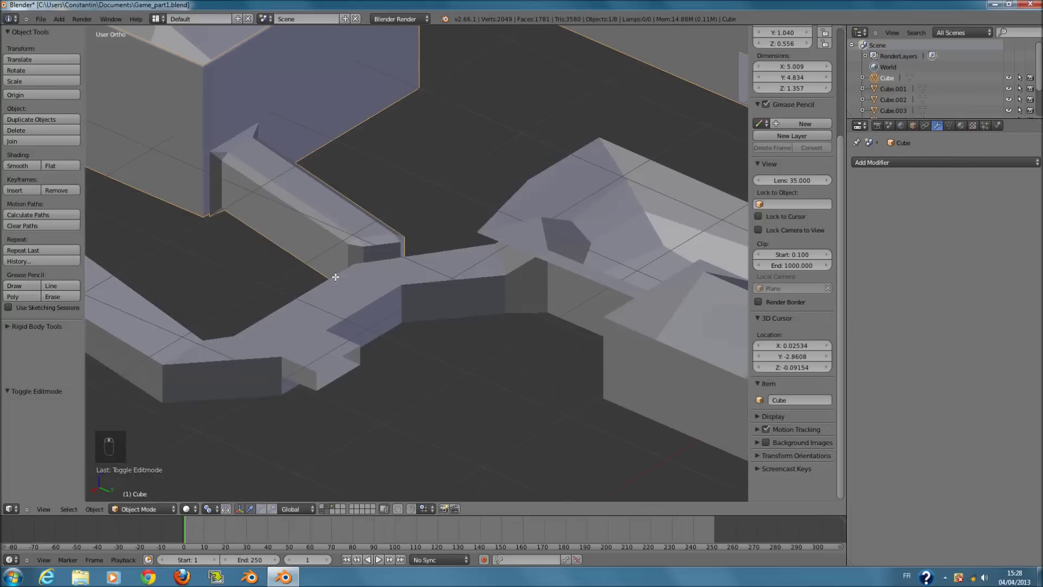
Bevel the corridor's selected faces a second time with an offset of about 0.033 and inspect the shape.
key(Tab)
key(w)
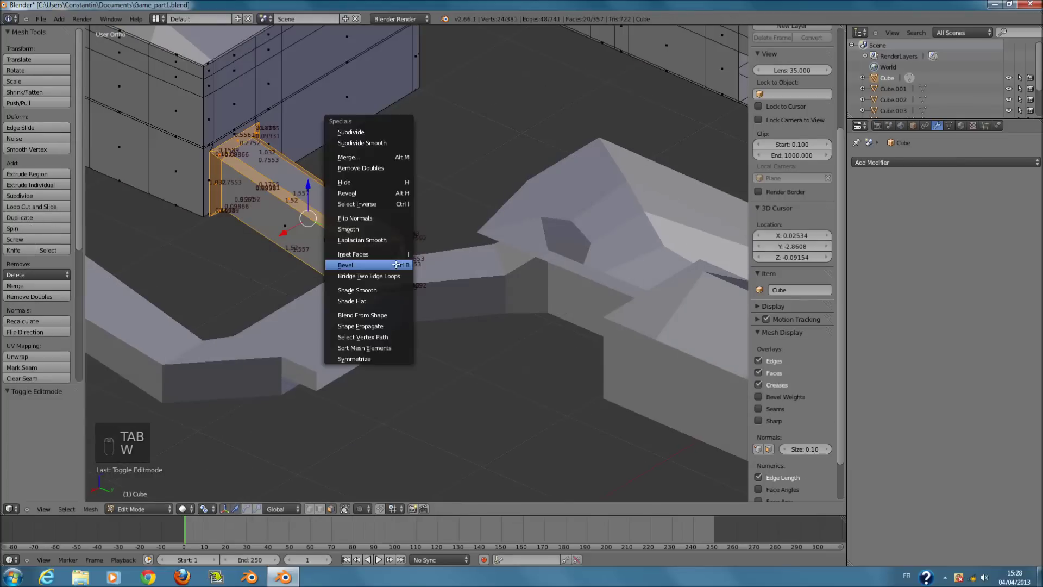
click(395, 264)
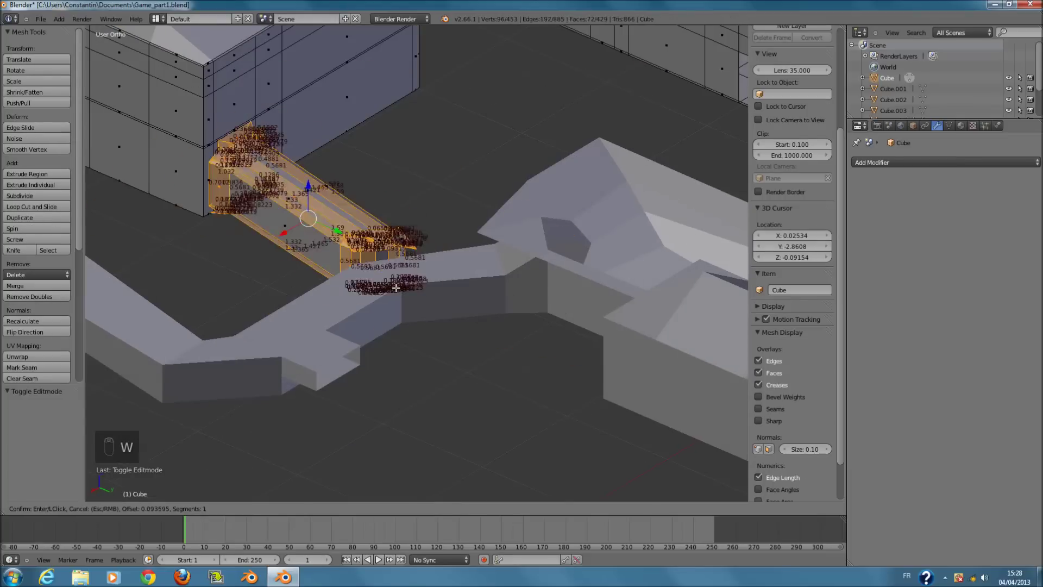
click(391, 279)
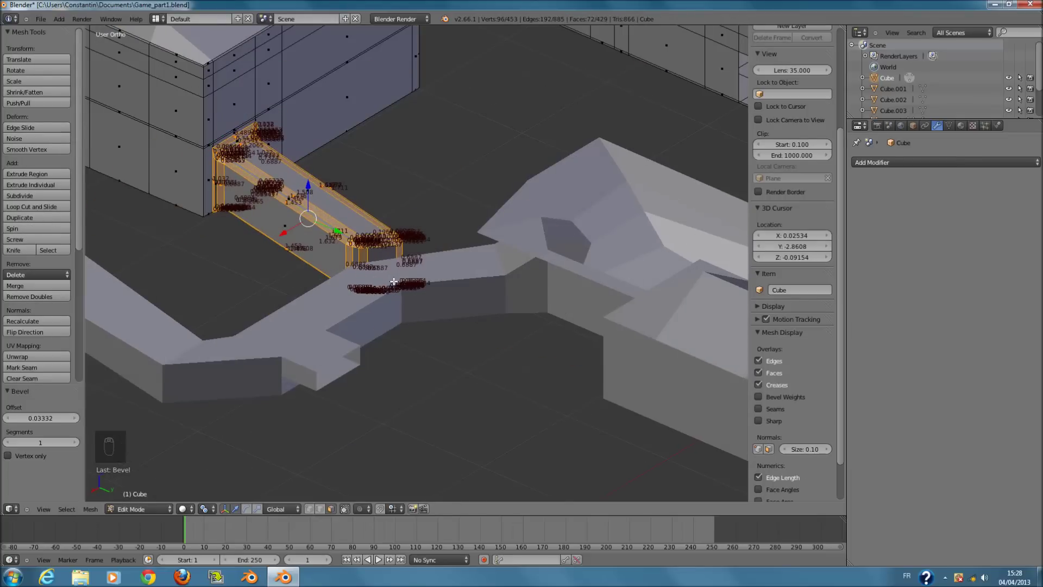
key(Tab)
scroll(394, 282, up, 4)
Undo the second bevel on the corridor and resume editing the wall mesh.
key(ctrl+z)
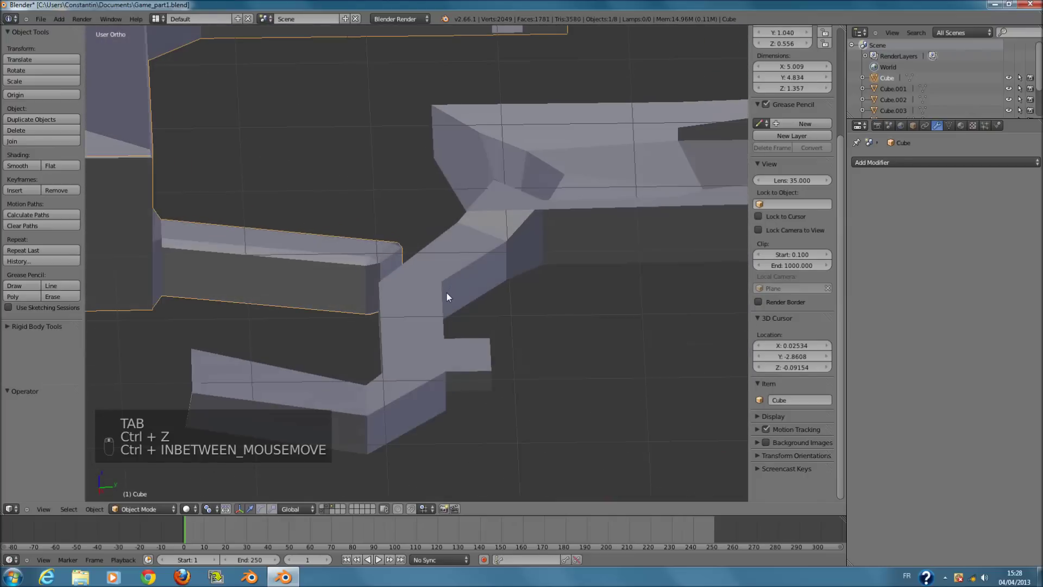
key(ctrl+z)
key(ctrl+z)
key(Tab)
key(ctrl+z)
key(ctrl+z)
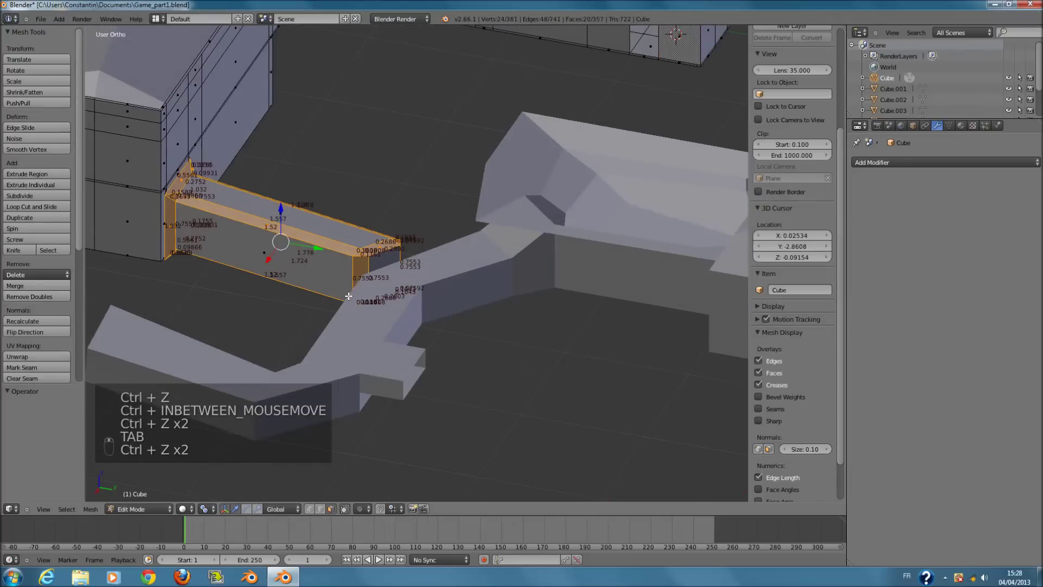
Add three loop cuts across the length of the corridor with nothing else selected in the wall mesh.
key(Tab)
scroll(426, 286, down, 1)
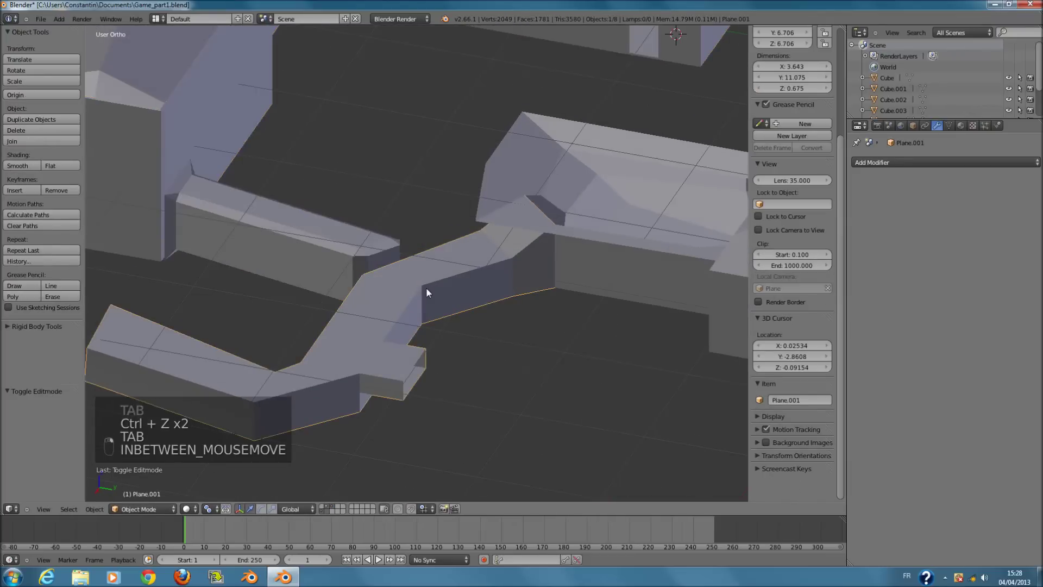
key(KP_7)
right_click(419, 295)
middle_drag(434, 363, 370, 285)
key(Tab)
key(a)
key(a)
key(ctrl+r)
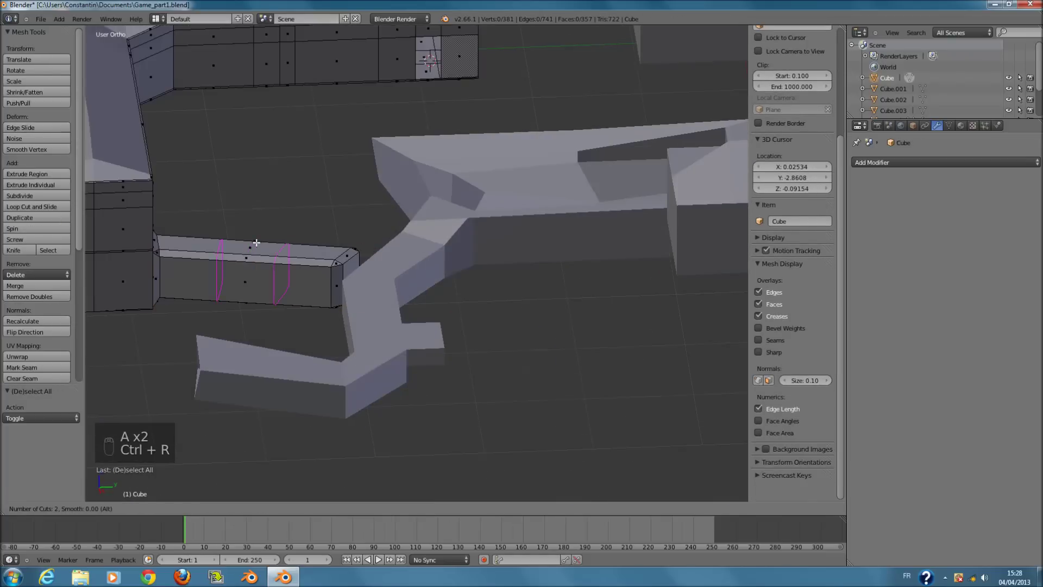
click(255, 243)
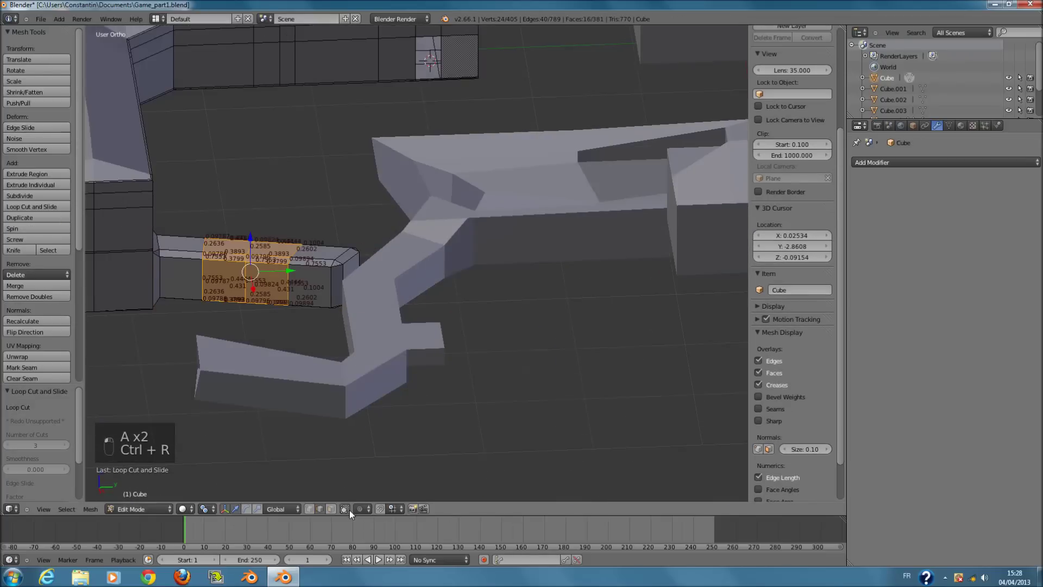
Enable proportional editing with the Random falloff for the corridor's new loop cuts.
click(363, 508)
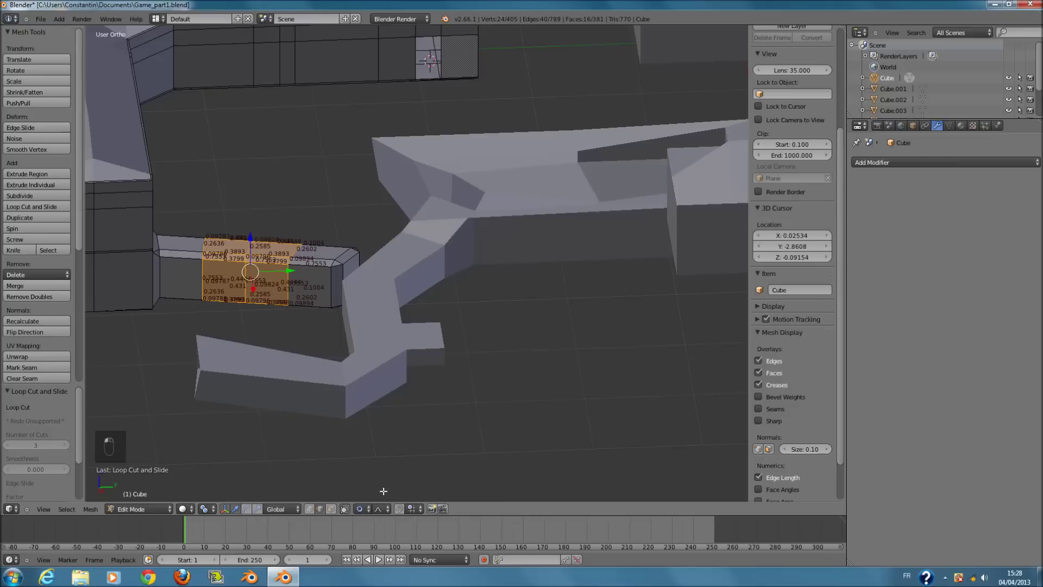
click(384, 508)
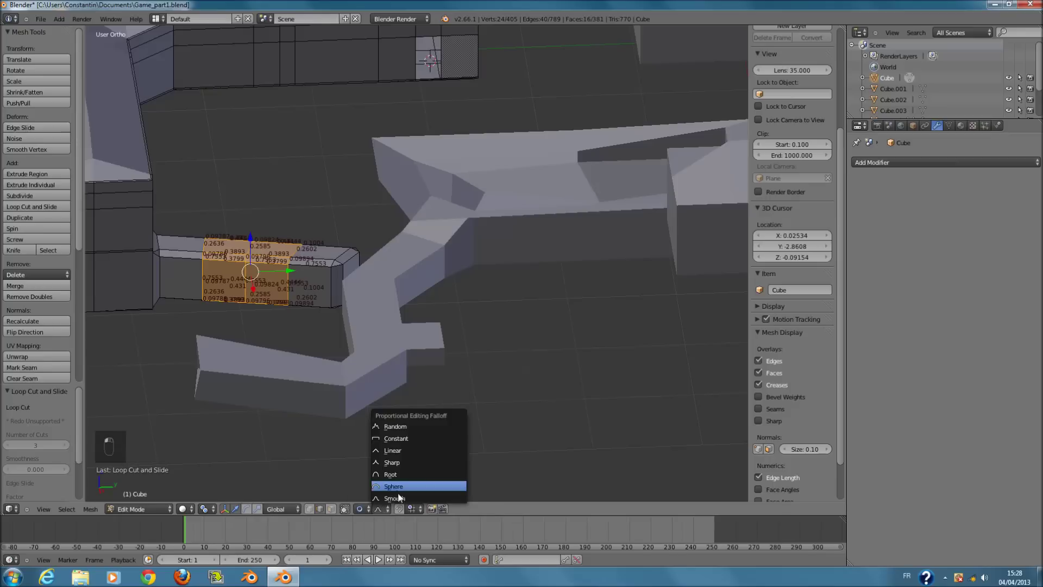
click(405, 427)
key(s)
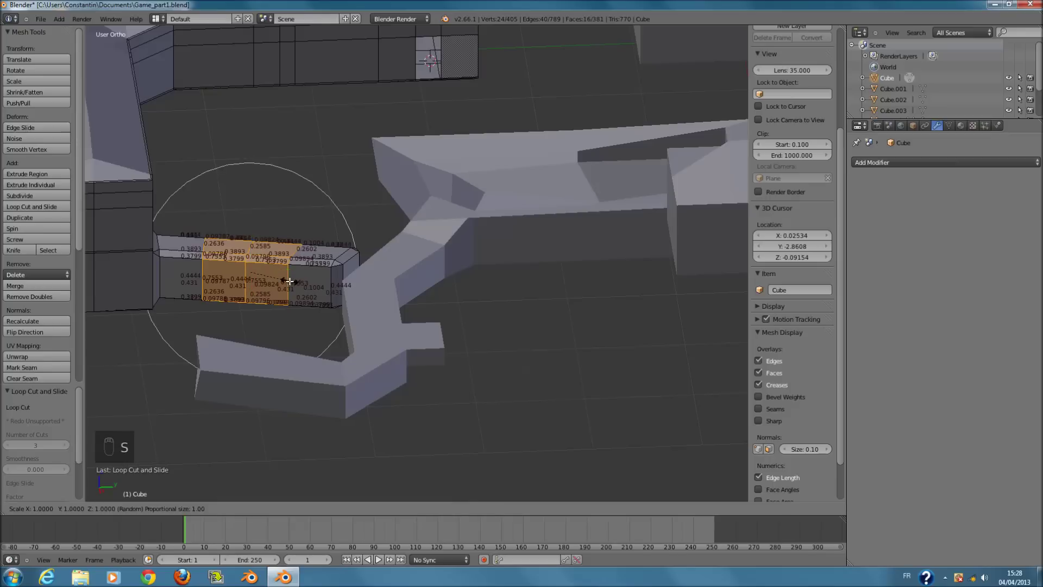
right_click(305, 296)
key(s)
key(z)
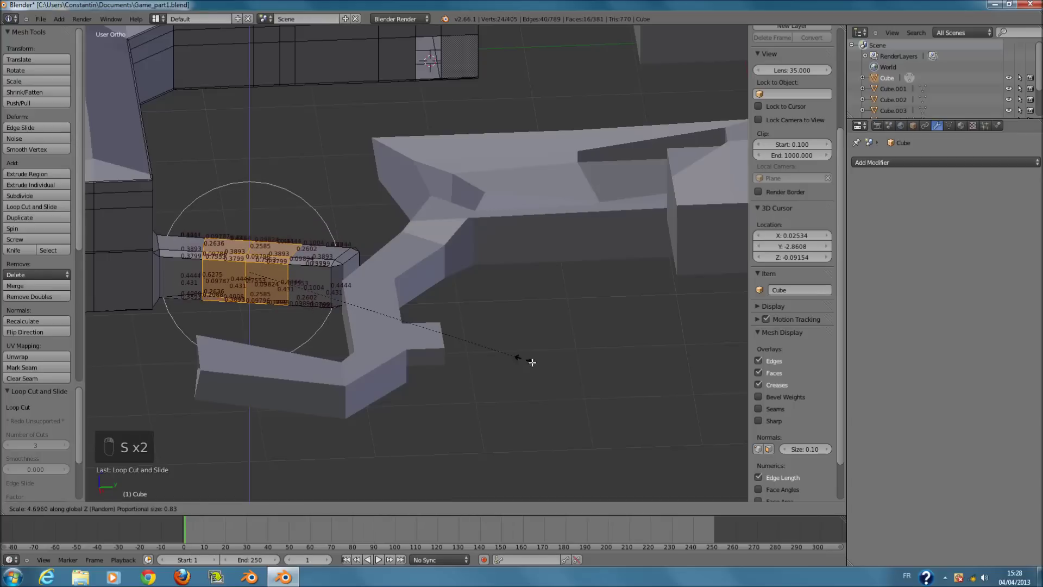
key(s)
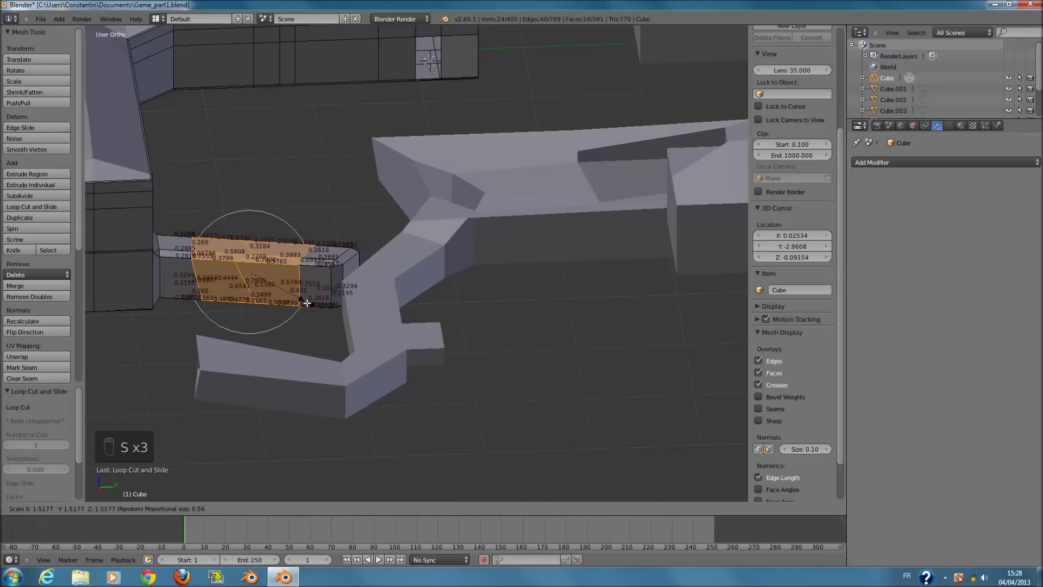
scroll(301, 294, up, 3)
scroll(301, 293, up, 2)
right_click(342, 278)
Scale the corridor's three loop cuts by about 0.75 along the global Z axis with random falloff and clear the selection.
middle_drag(342, 278, 365, 241)
key(s)
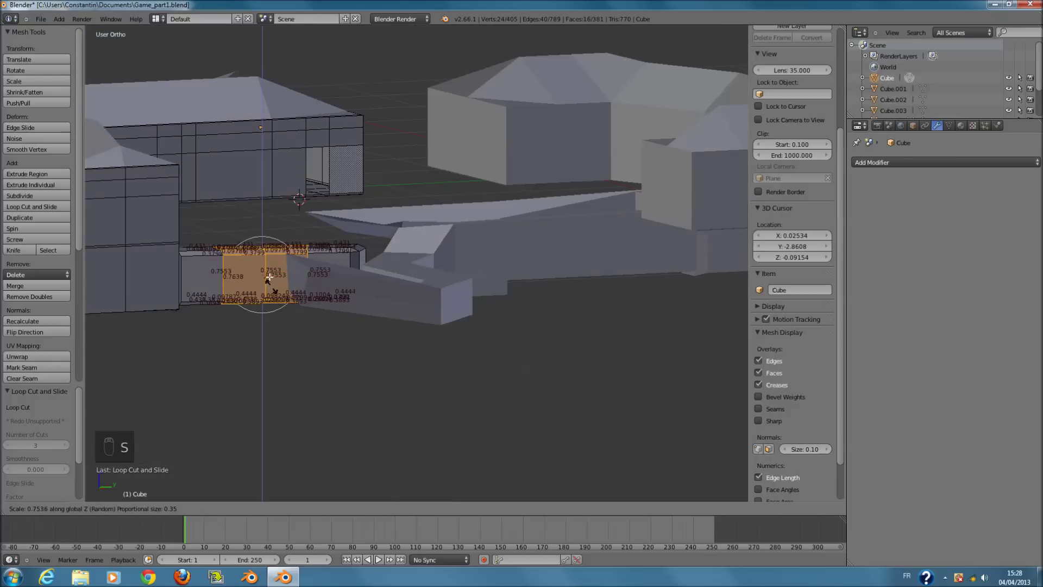
click(269, 278)
key(z)
scroll(268, 288, up, 6)
key(a)
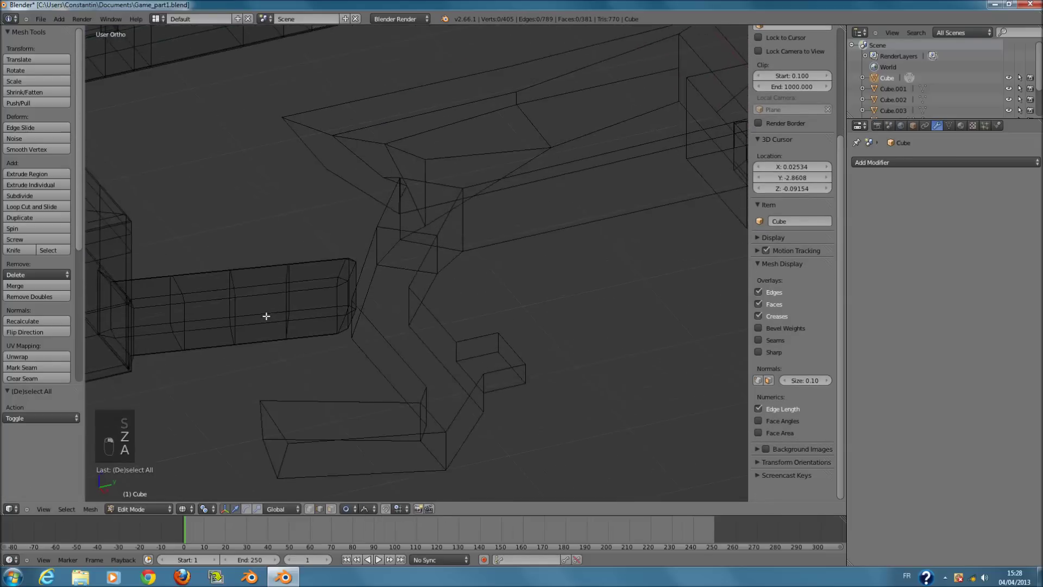
Turn off proportional editing while viewing the corridor mesh from above.
key(z)
key(KP_7)
key(Tab)
key(Tab)
shift+middle_drag(504, 365, 471, 311)
scroll(472, 311, up, 3)
click(362, 509)
click(380, 468)
Select the corridor's middle loop cut in wireframe and rotate it slightly in the top view.
key(z)
scroll(408, 335, up, 1)
key(c)
drag(405, 345, 452, 382)
key(r)
click(512, 374)
shift+scroll(498, 380, down, 4)
Select the corridor's loop cut nearest the building and rotate it about 12.8° in the top view.
key(a)
key(c)
drag(379, 452, 425, 457)
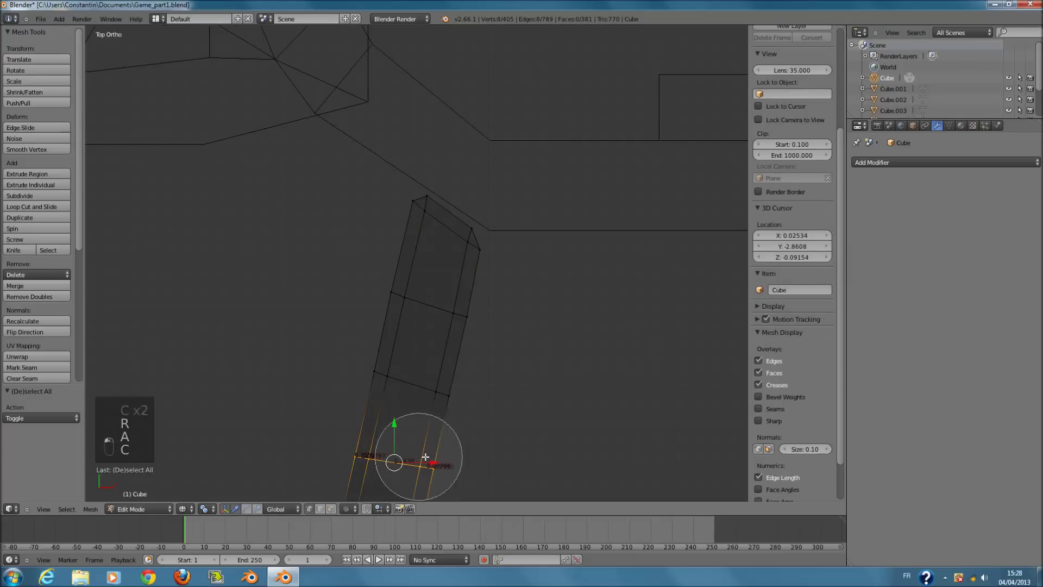
right_click(440, 450)
key(r)
click(464, 391)
scroll(461, 375, down, 1)
scroll(458, 342, up, 3)
scroll(448, 318, down, 2)
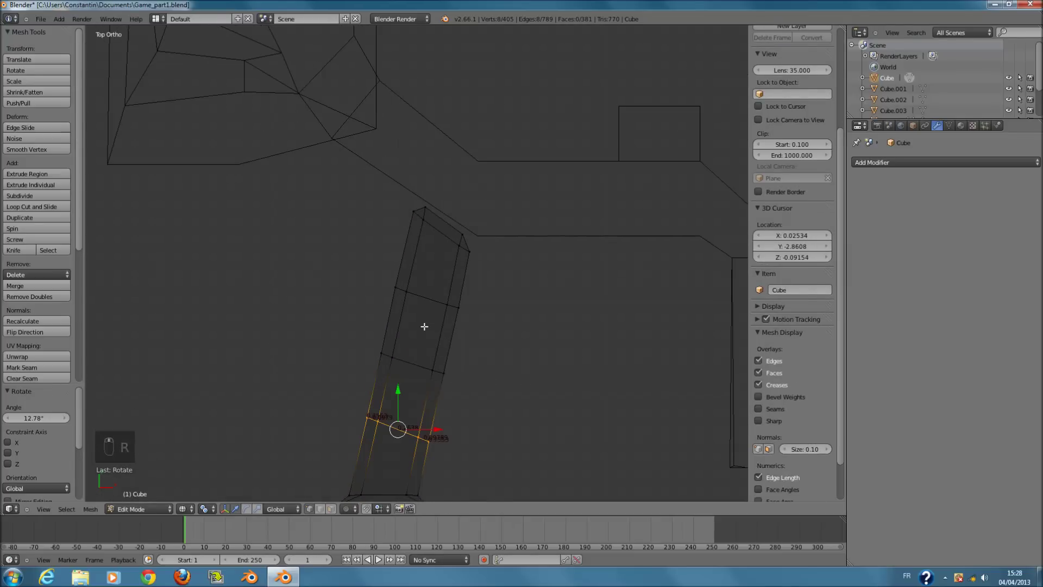
Select the loop cut nearest the corridor's tunnel end and raise it slightly along the Z axis.
middle_drag(535, 418, 372, 309)
key(z)
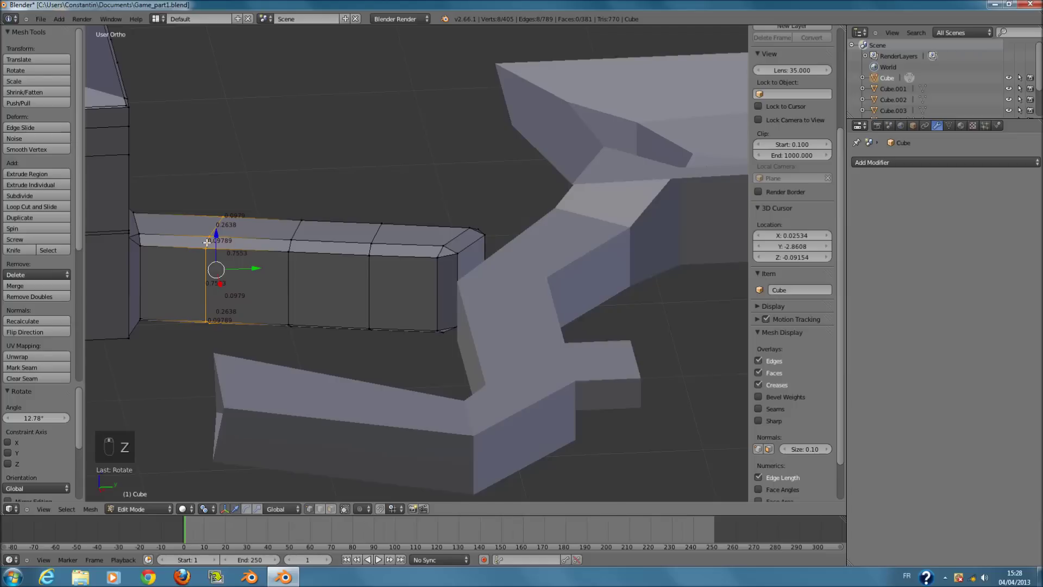
key(z)
key(a)
key(c)
drag(379, 233, 375, 277)
right_click(375, 277)
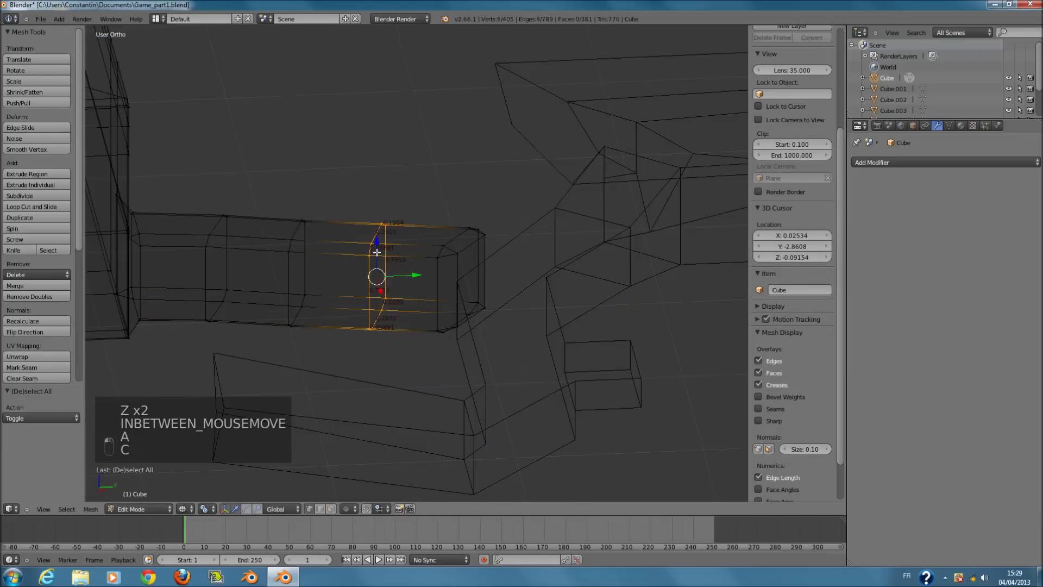
drag(378, 236, 381, 232)
mouse_move(381, 232)
middle_down()
mouse_move(445, 265)
mouse_move(384, 305)
mouse_move(422, 288)
mouse_move(562, 351)
middle_up()
Return to object mode with solid shading and save the file.
key(z)
key(Tab)
key(ctrl+s)
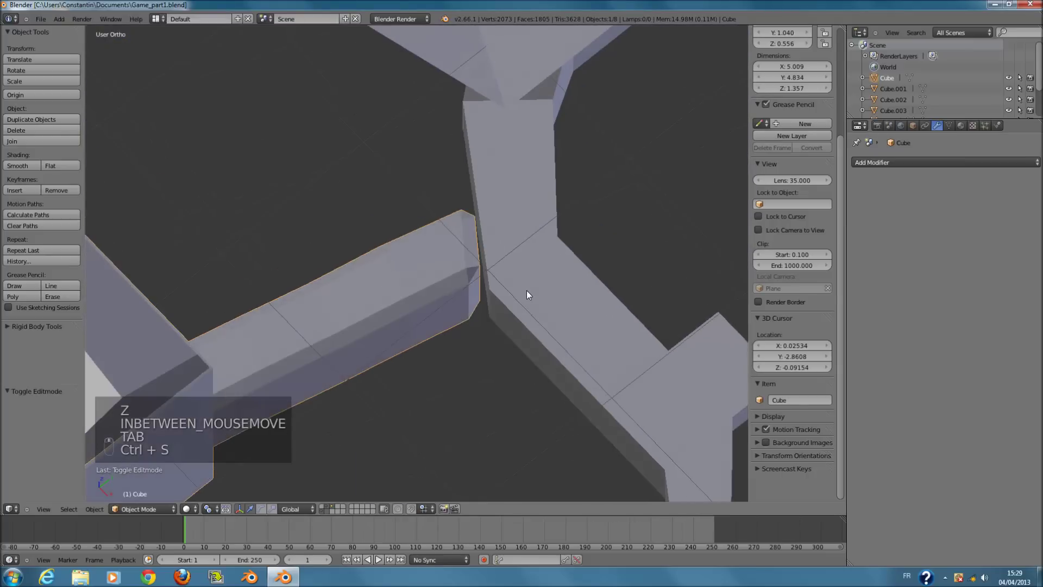
Open the underground tunnel's mesh for editing in the top wireframe view with nothing selected.
key(KP_7)
key(z)
mouse_move(503, 282)
shift+middle_down()
mouse_move(494, 242)
mouse_move(465, 289)
mouse_move(489, 270)
shift+middle_up()
key(Tab)
key(a)
key(a)
key(a)
scroll(454, 246, down, 2)
key(a)
key(a)
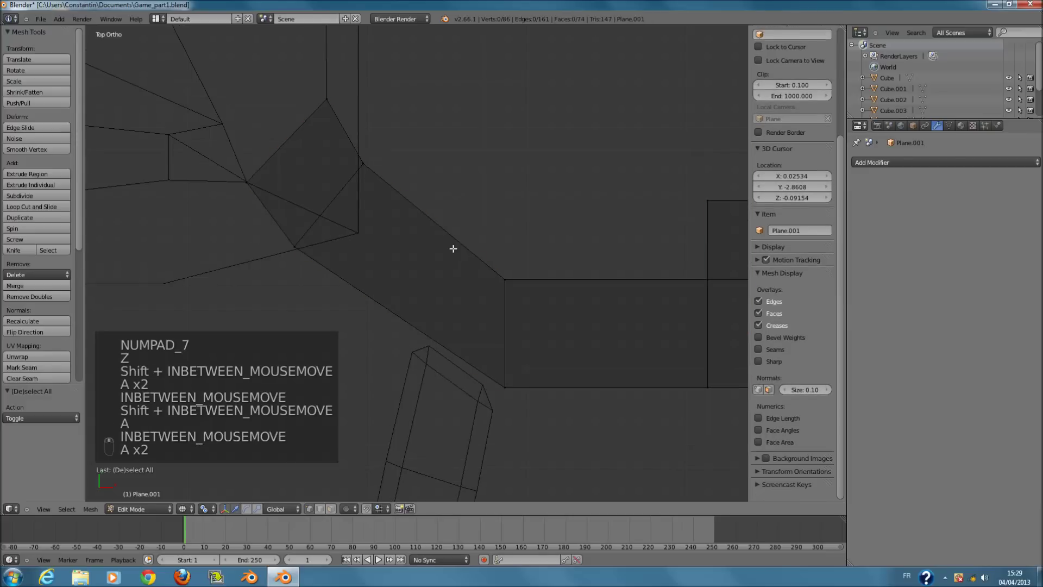
Add a loop cut across the tunnel's diagonal section beside the straight section and scale it 0.924 along Y.
key(ctrl+r)
click(453, 246)
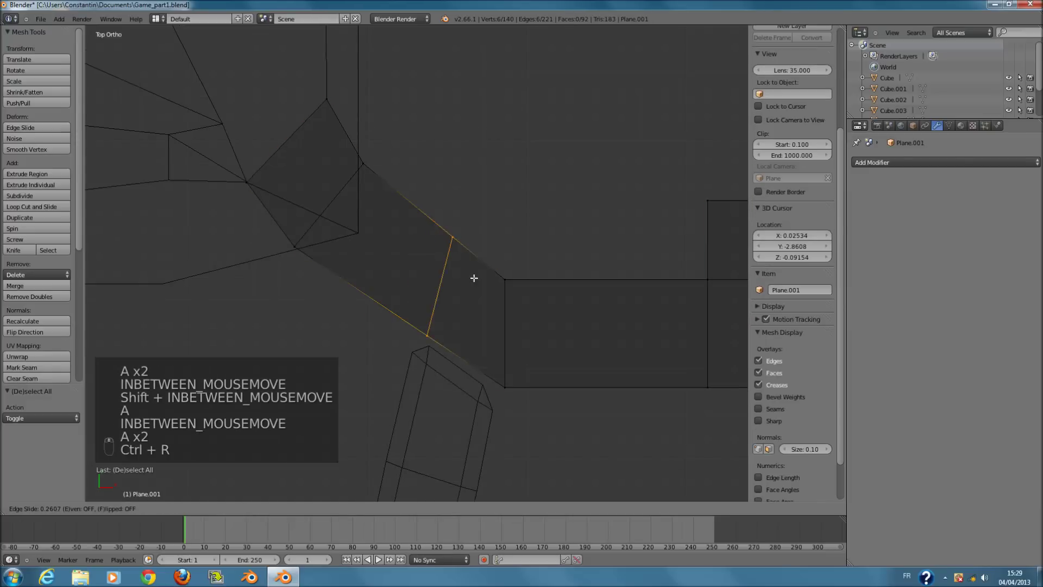
click(505, 321)
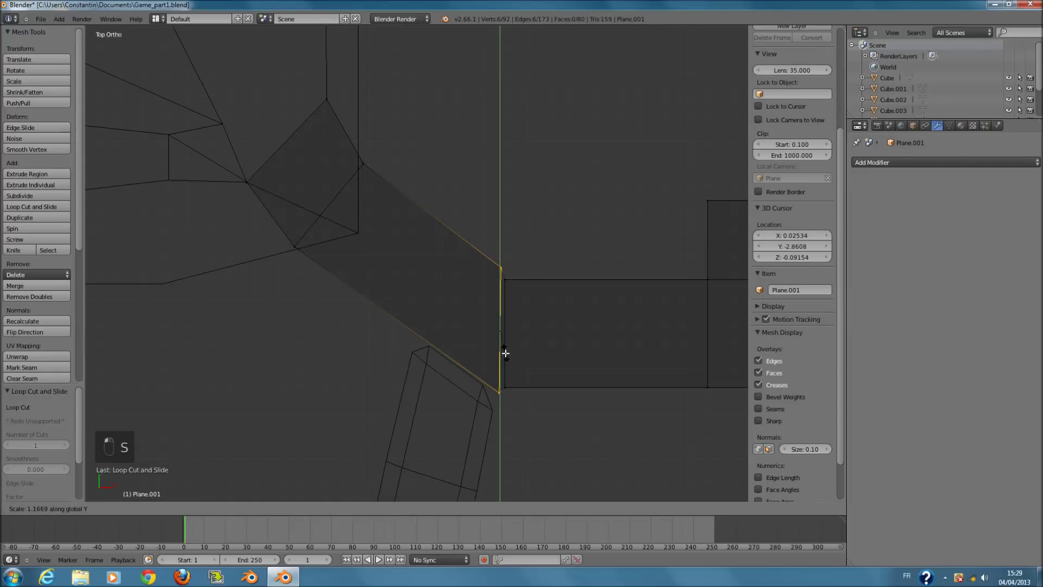
click(504, 345)
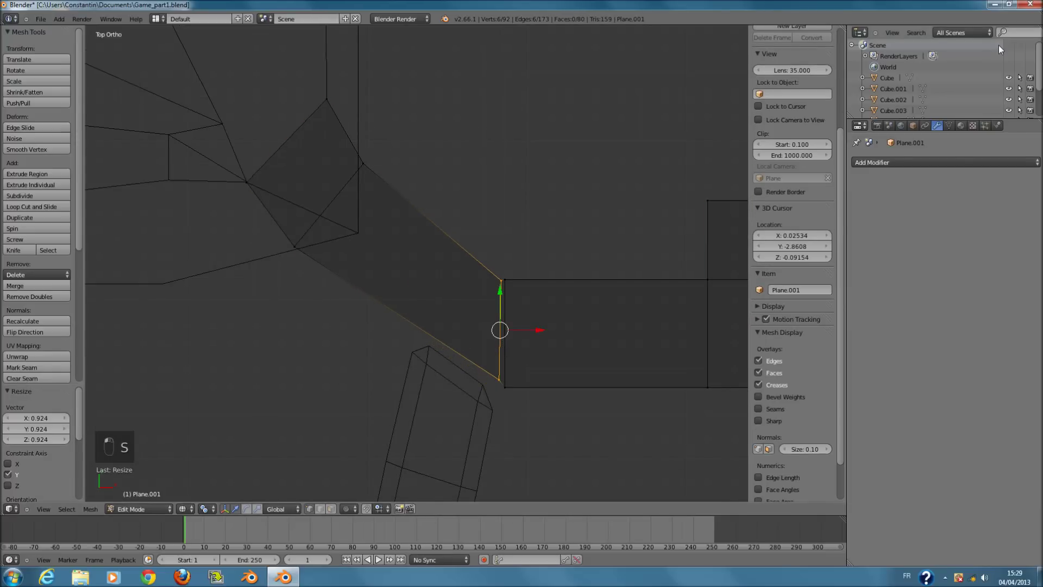
click(1004, 3)
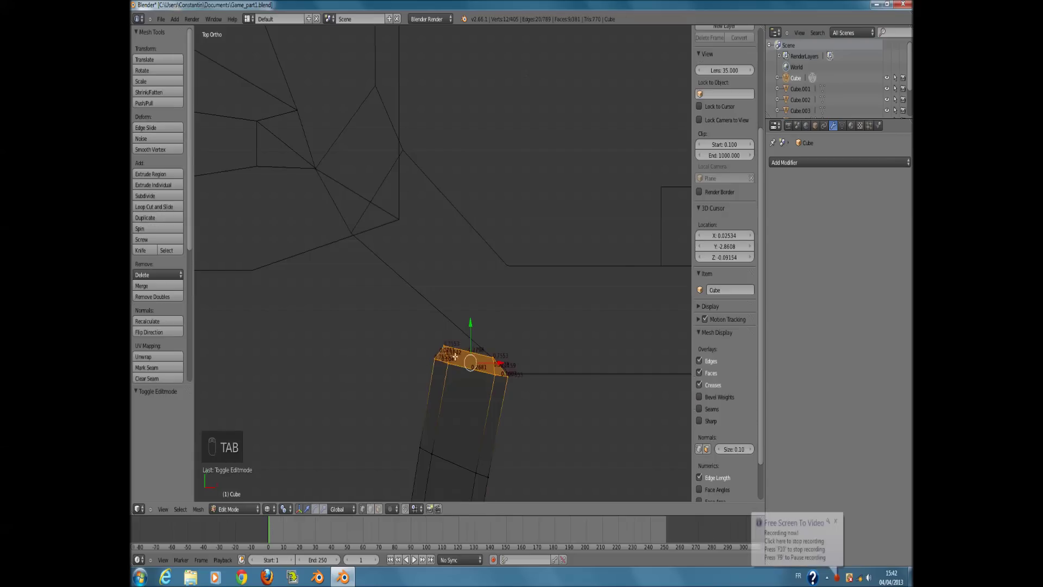
Try to rip the corner vertices at the corridor's tunnel end away from the mesh.
scroll(459, 359, up, 3)
key(a)
key(a)
key(c)
click(452, 358)
right_click(451, 358)
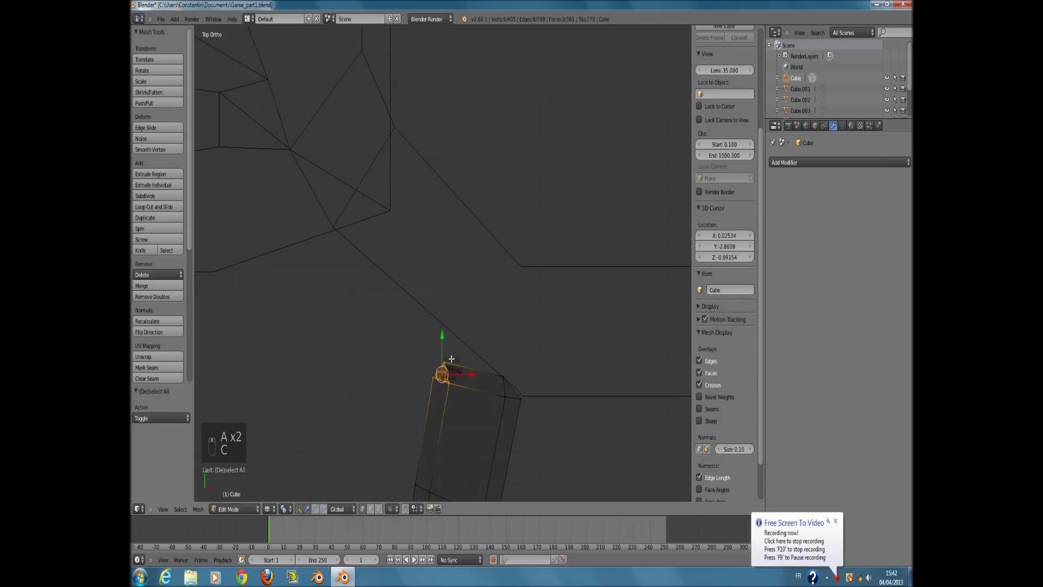
right_click(456, 329)
key(c)
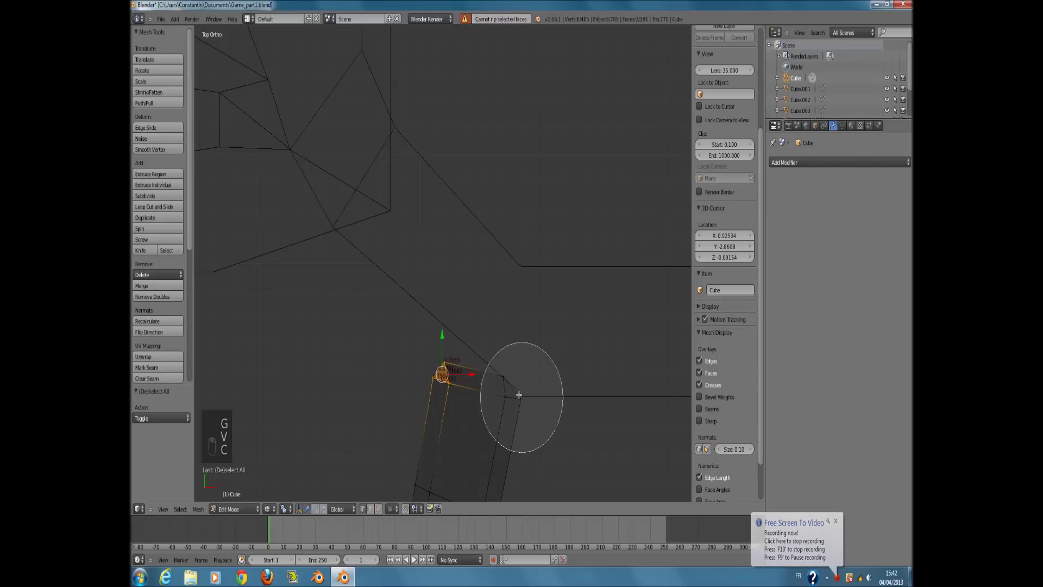
click(517, 395)
right_click(516, 392)
key(c)
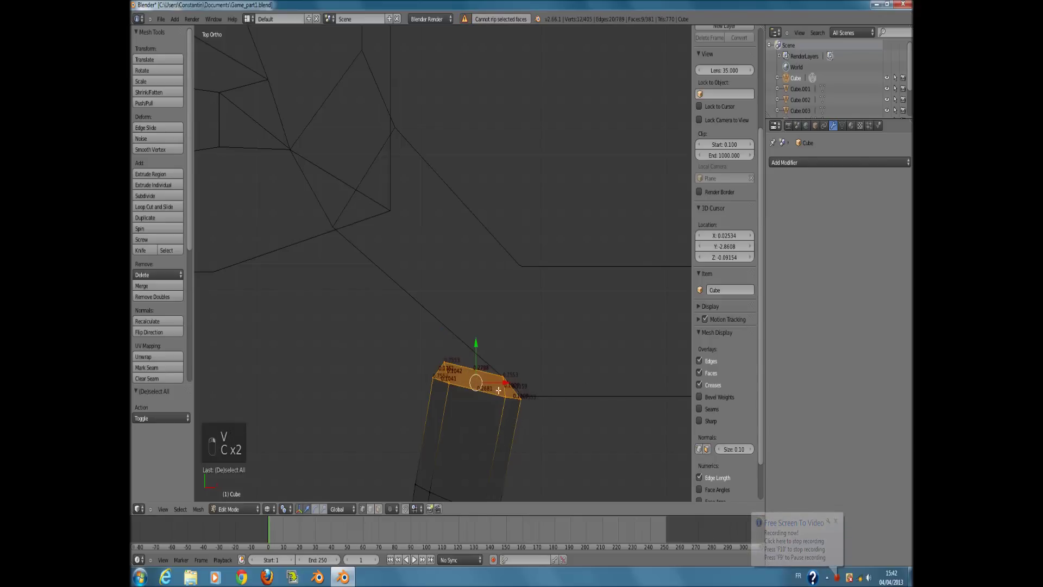
Move the left corner vertices of the corridor's end about 0.045 in X and 0.103 in Y to the tunnel wall.
scroll(498, 390, up, 6)
key(a)
key(c)
click(490, 377)
right_click(490, 377)
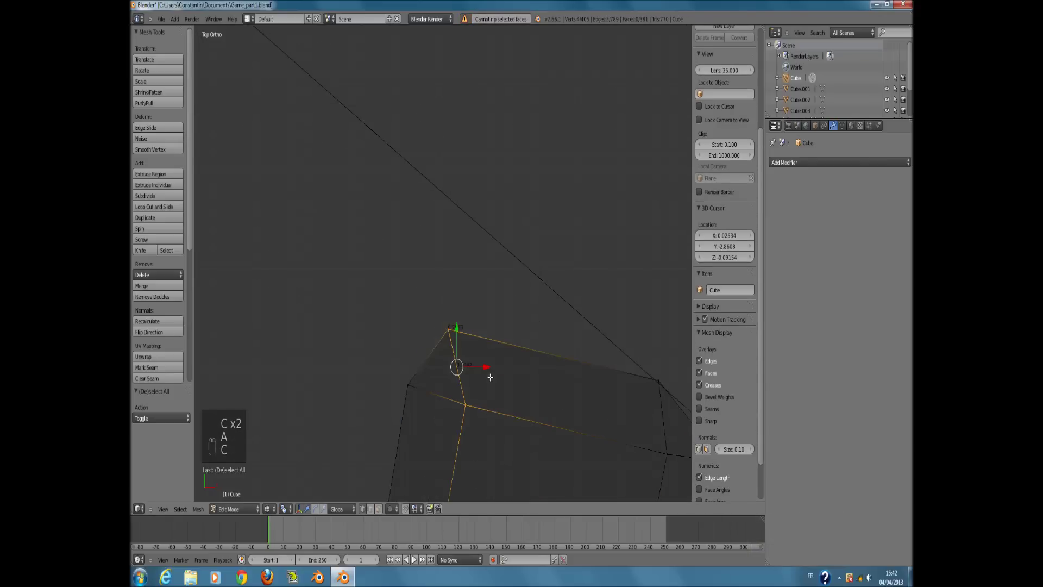
key(g)
right_click(509, 358)
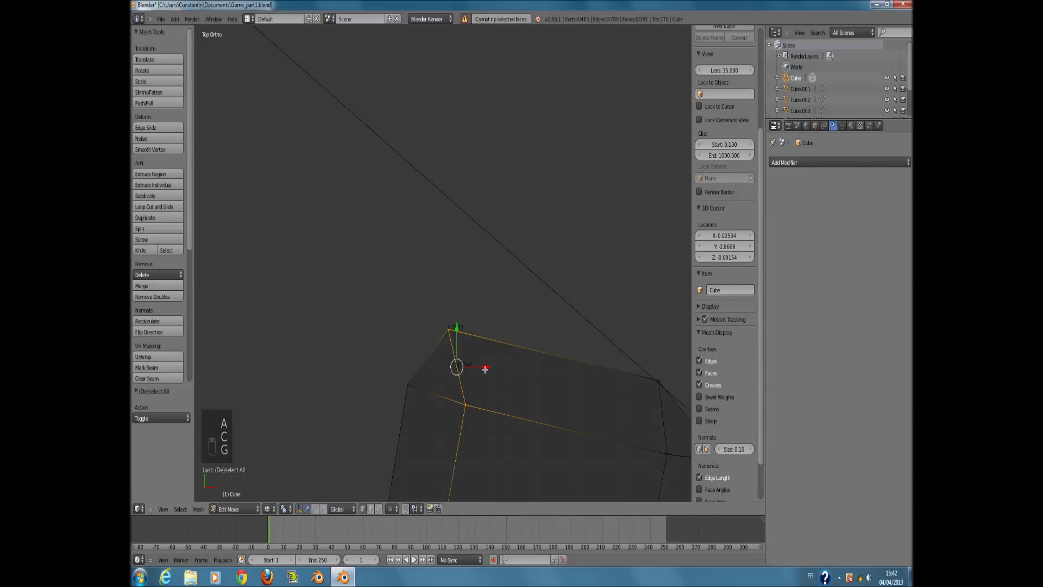
key(c)
click(430, 360)
right_click(432, 361)
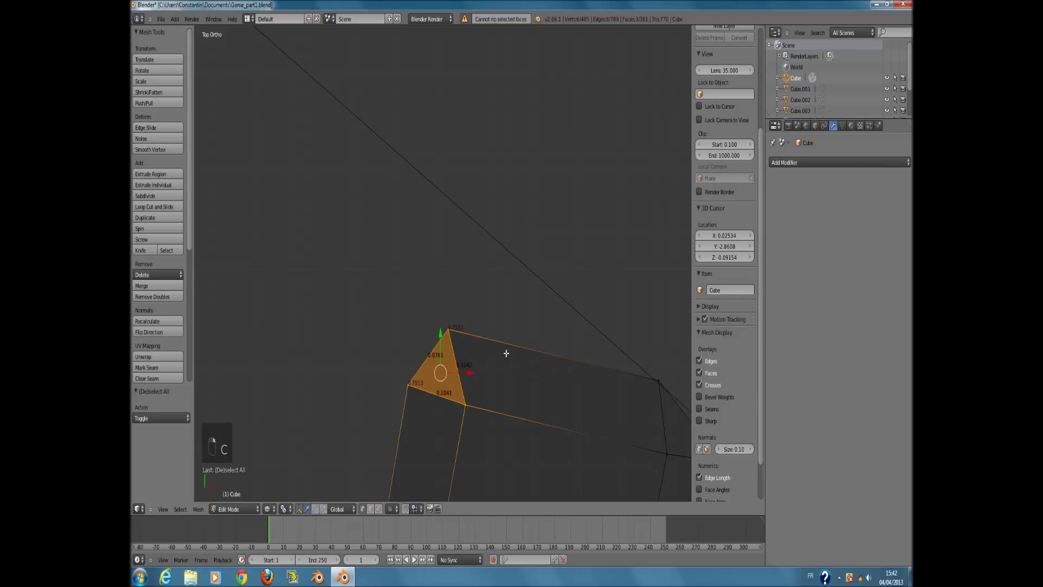
key(g)
click(508, 270)
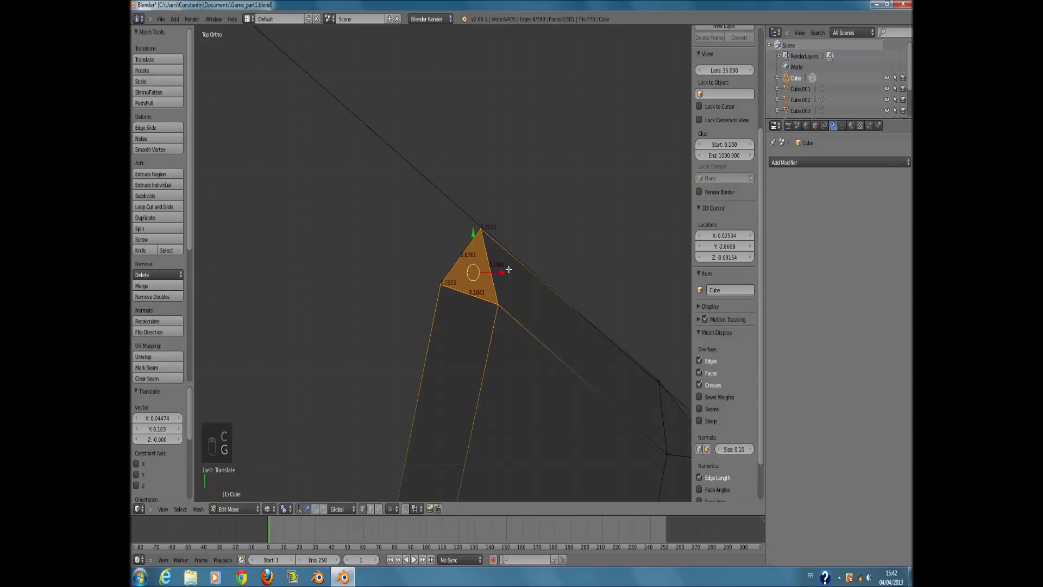
Move the inner vertices of the corridor end's left corner about -0.014 in X and -0.035 in Y.
key(a)
key(c)
scroll(499, 358, up, 4)
click(498, 355)
right_click(499, 355)
key(g)
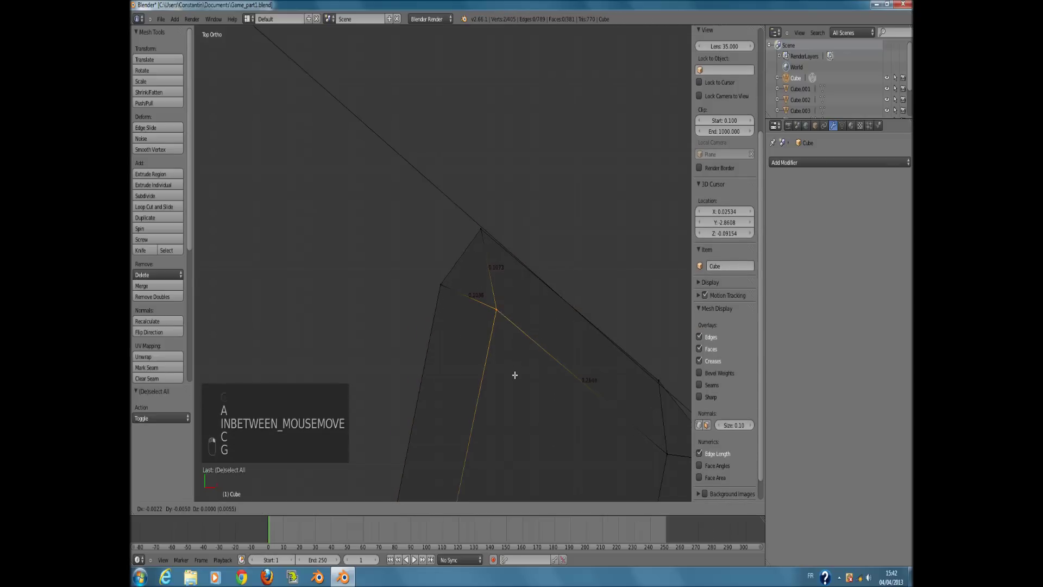
click(505, 406)
Shift the inner vertices of the corridor end's right corner slightly and move its outer vertices towards the tunnel's bend.
scroll(537, 405, down, 3)
right_click(572, 389)
key(g)
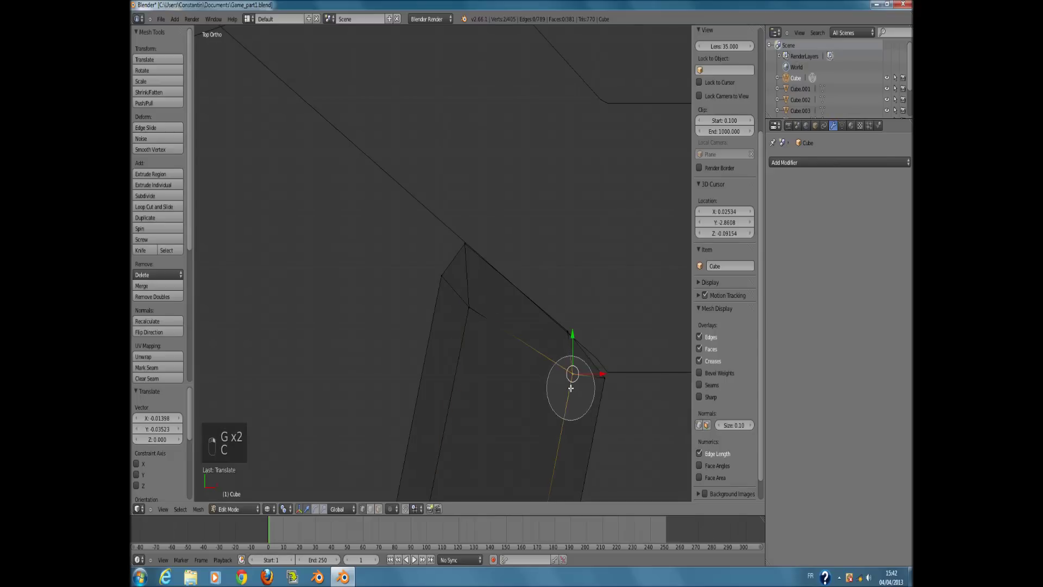
click(603, 393)
key(a)
key(c)
click(606, 377)
right_click(620, 376)
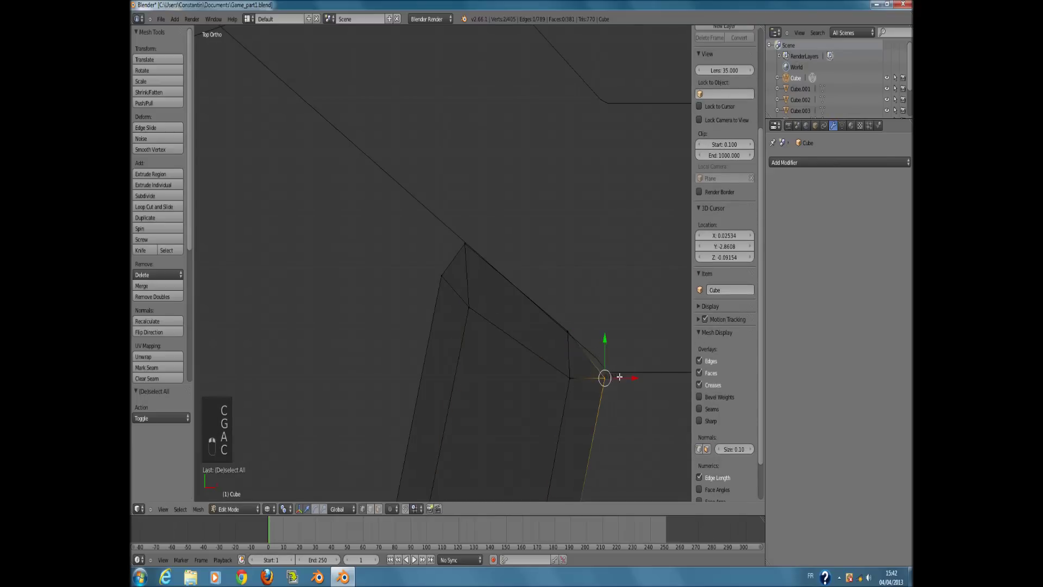
click(630, 373)
Slide the corridor end's right front vertices along the tunnel wall towards the tunnel's bend.
key(a)
key(c)
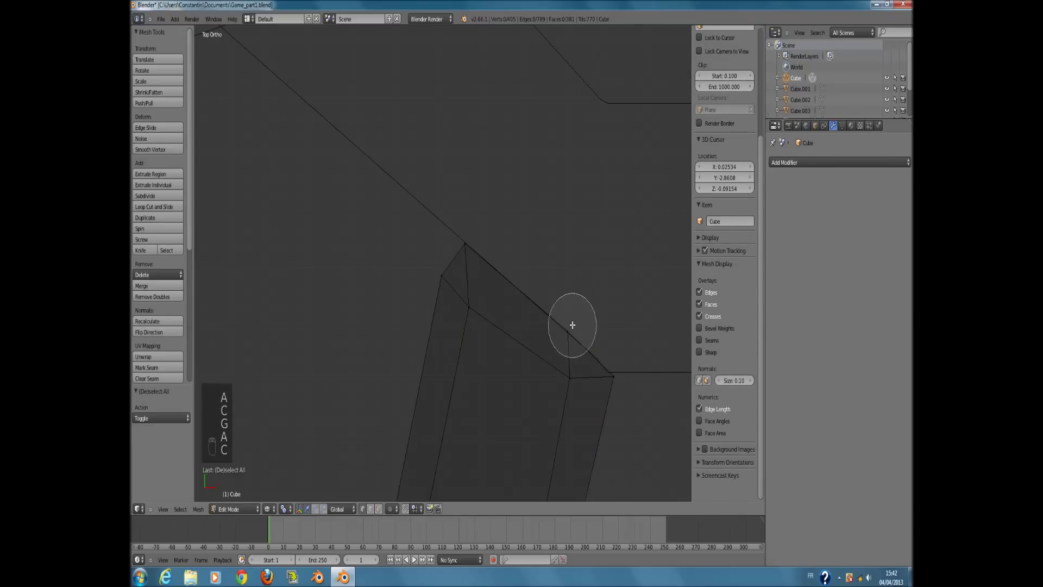
click(572, 326)
right_click(572, 325)
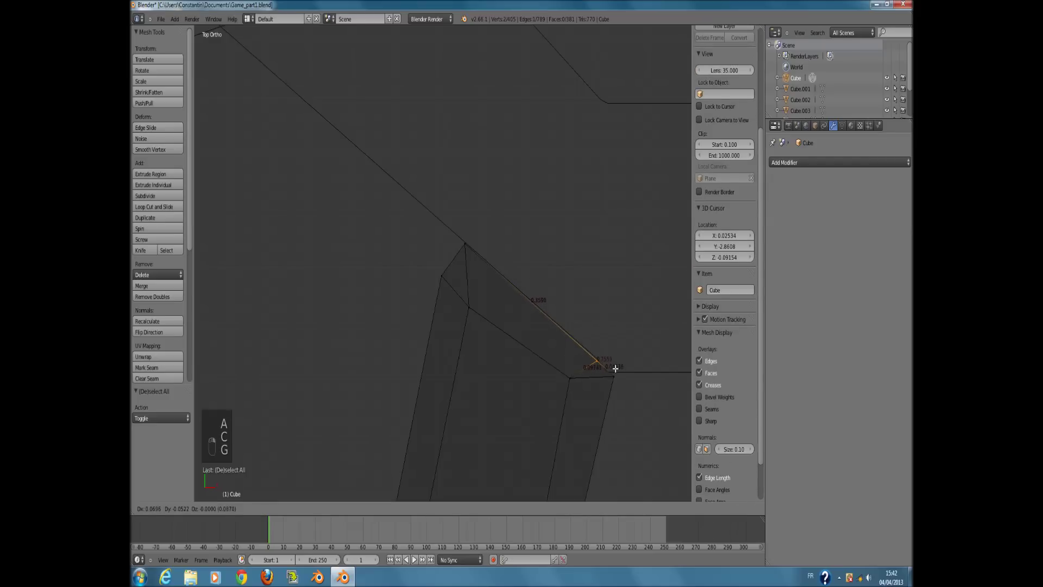
click(615, 368)
Align the outer vertices of the corridor end's right corner with the bend in the tunnel wall.
key(a)
key(c)
click(621, 373)
right_click(620, 380)
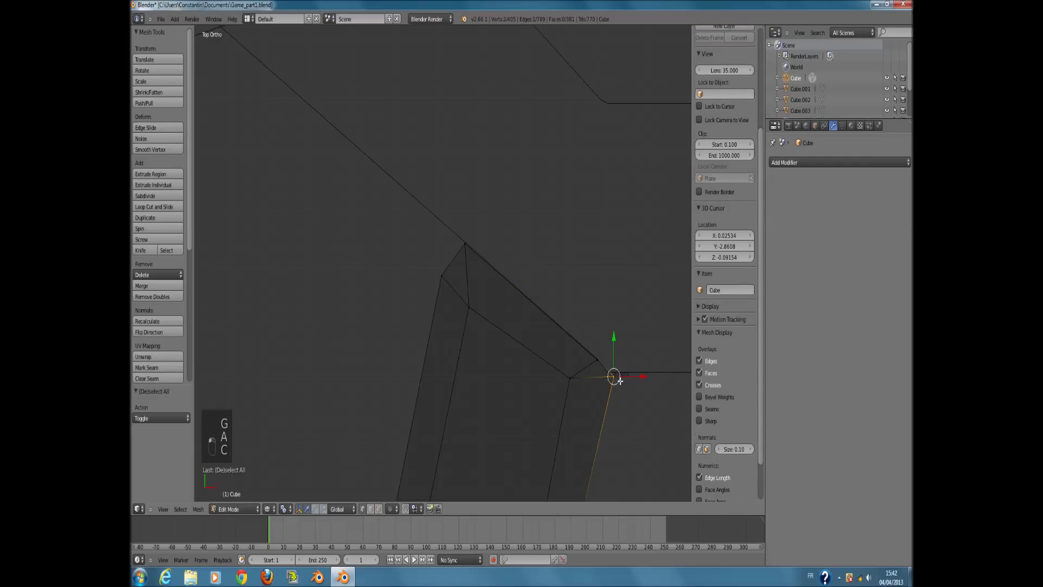
click(611, 376)
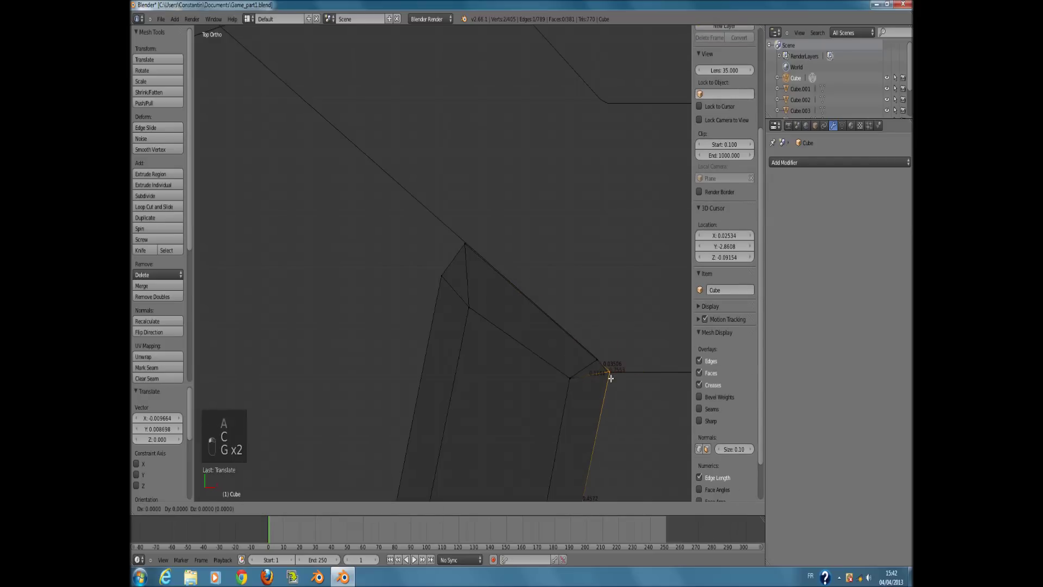
Inspect how the corridor's end meets the tunnel wall in solid shading.
mouse_move(609, 377)
middle_down()
mouse_move(515, 335)
mouse_move(472, 282)
mouse_move(454, 293)
mouse_move(420, 273)
middle_up()
key(z)
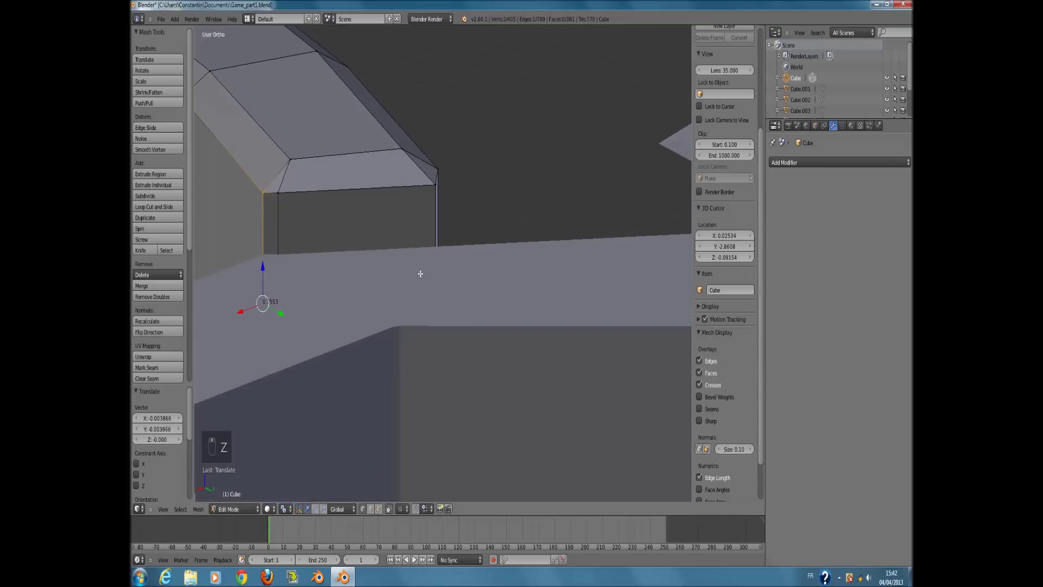
scroll(421, 250, down, 5)
middle_drag(422, 226, 489, 217)
scroll(471, 237, down, 2)
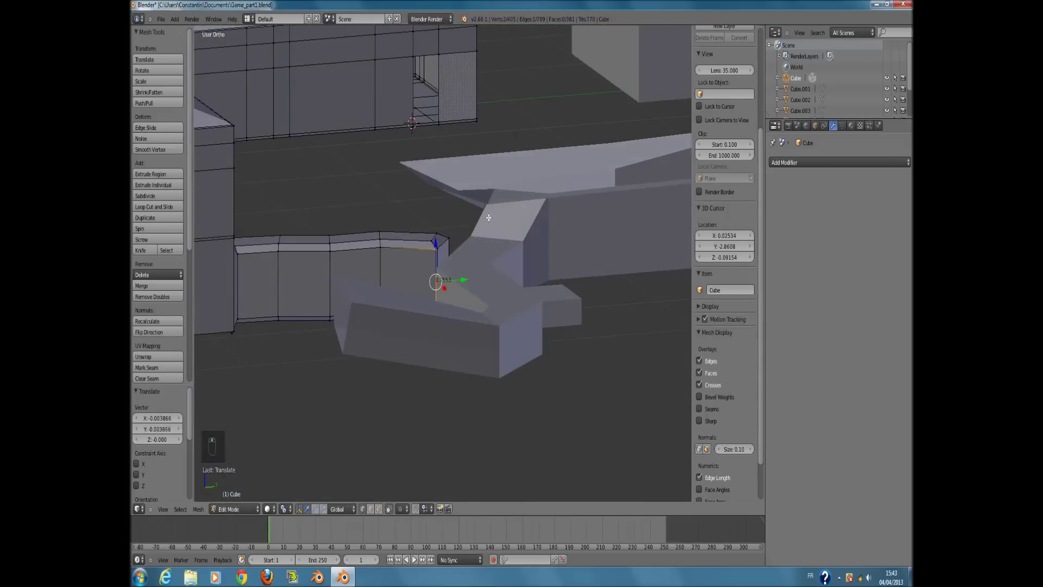
Scale the whole corridor down in height and lower it about 0.049 along Z to fit the tunnel's height.
key(KP_1)
key(z)
key(KP_3)
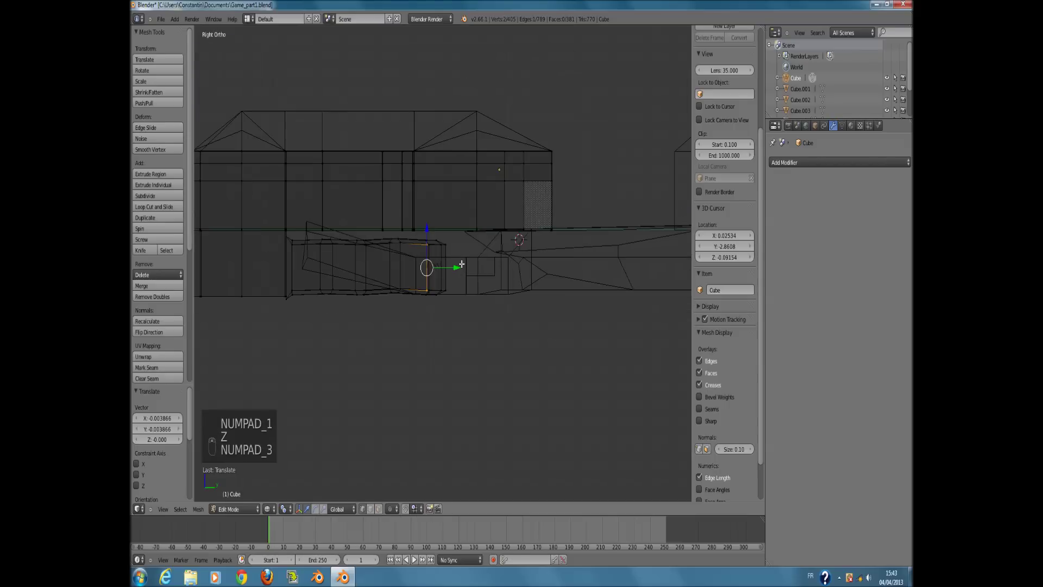
key(a)
scroll(454, 292, down, 3)
key(a)
scroll(439, 288, up, 5)
key(a)
ctrl+scroll(442, 287, down, 3)
scroll(467, 276, up, 1)
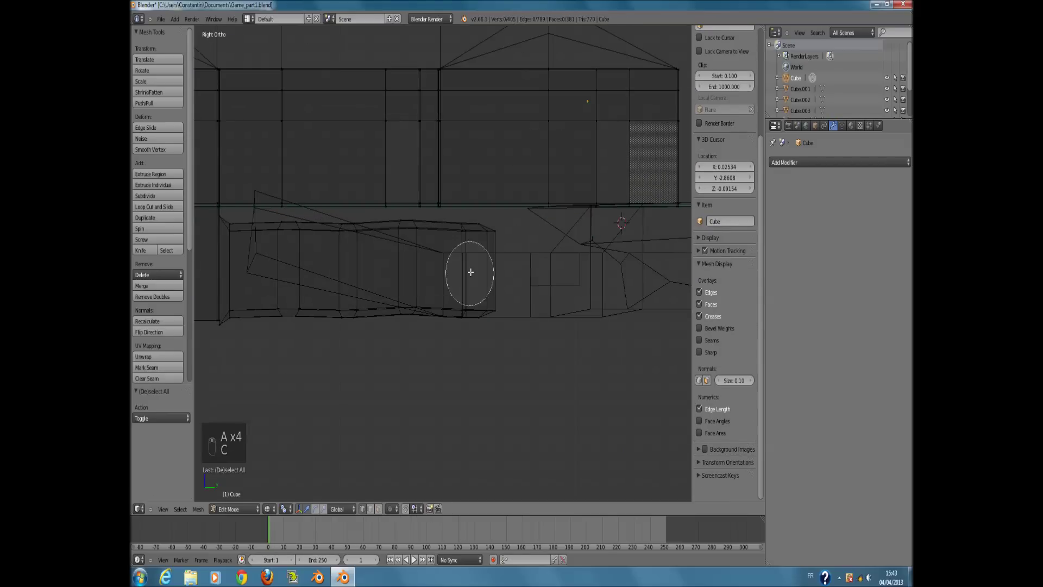
drag(470, 272, 315, 264)
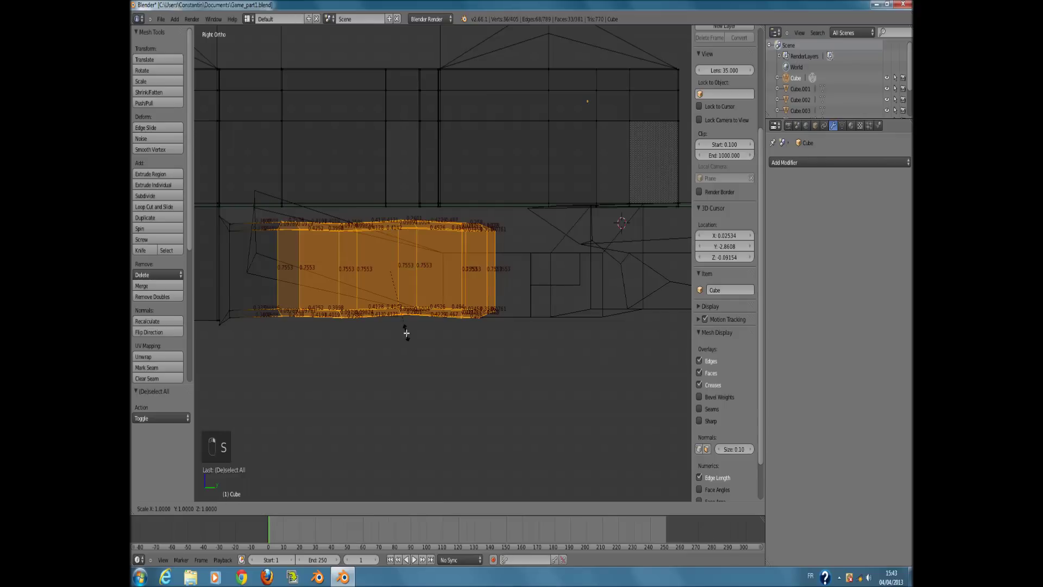
key(c)
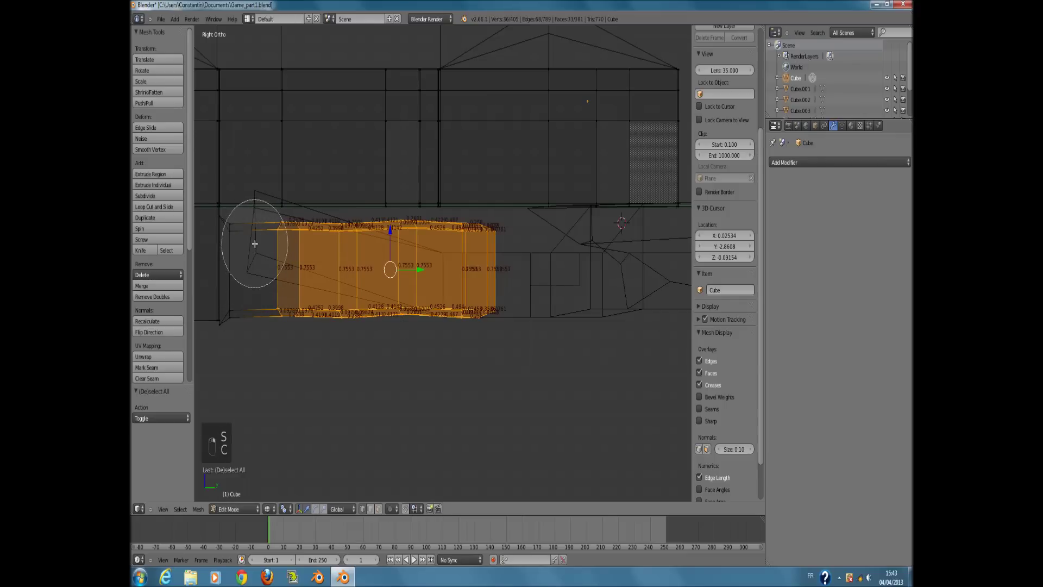
click(259, 300)
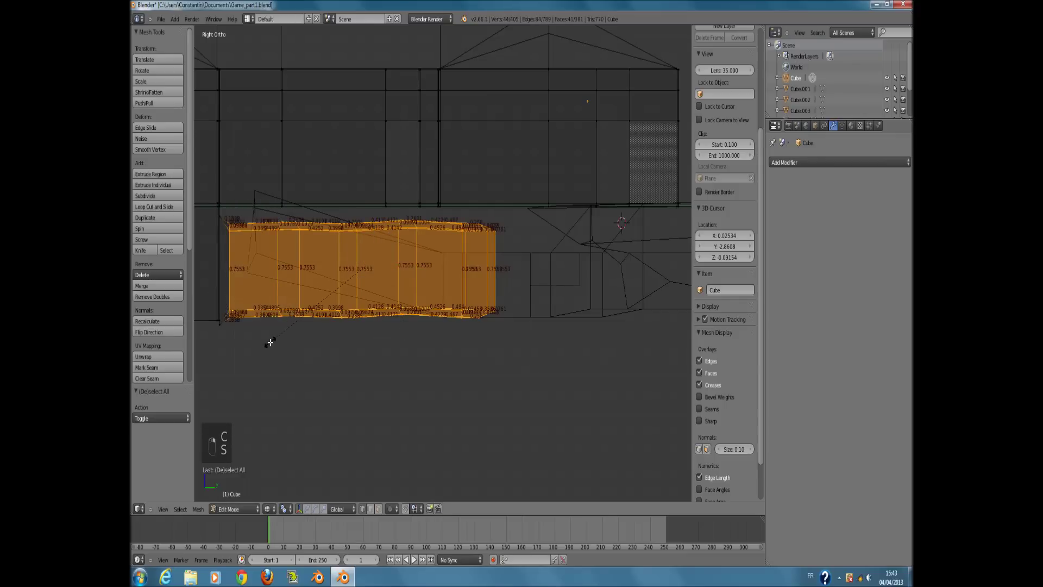
click(278, 271)
drag(359, 224, 363, 238)
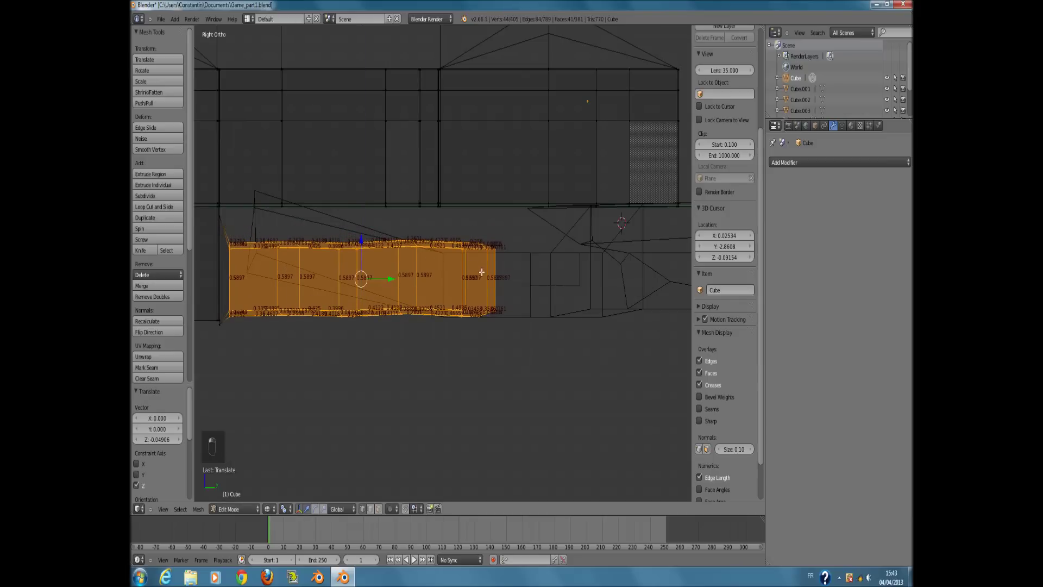
Save the level file with the resized corridor.
key(r)
mouse_move(482, 274)
middle_down()
mouse_move(517, 314)
mouse_move(505, 305)
mouse_move(540, 288)
mouse_move(607, 285)
mouse_move(431, 296)
mouse_move(501, 303)
mouse_move(303, 270)
mouse_move(415, 253)
mouse_move(476, 341)
middle_up()
key(z)
key(Tab)
key(ctrl+s)
key(Tab)
key(z)
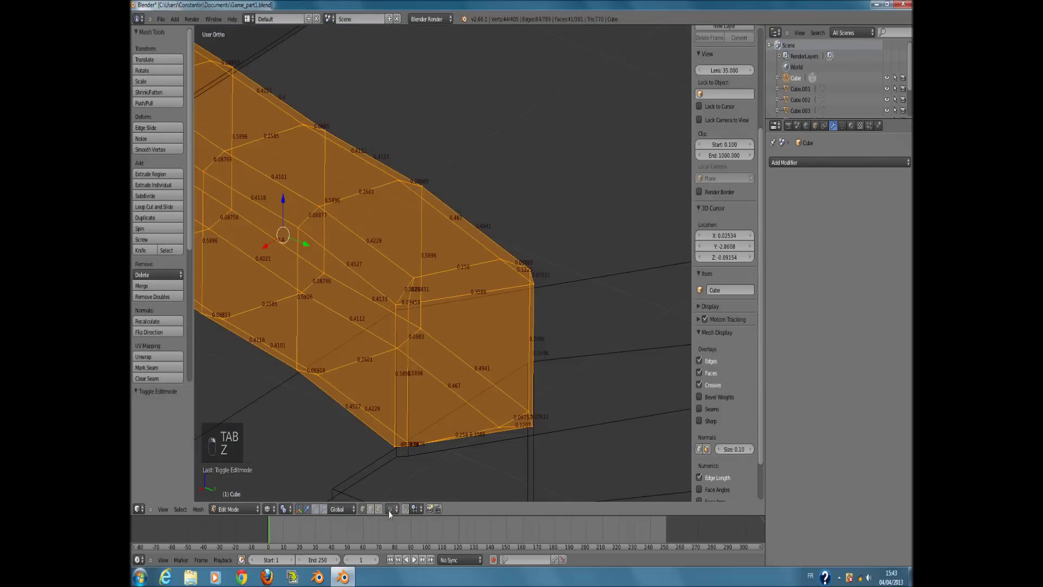
Hide the tunnel object to expose the corridor's end and return to editing the building mesh.
key(a)
key(z)
key(z)
key(Tab)
key(z)
mouse_move(455, 341)
middle_down()
mouse_move(540, 361)
mouse_move(449, 303)
middle_up()
key(h)
key(Tab)
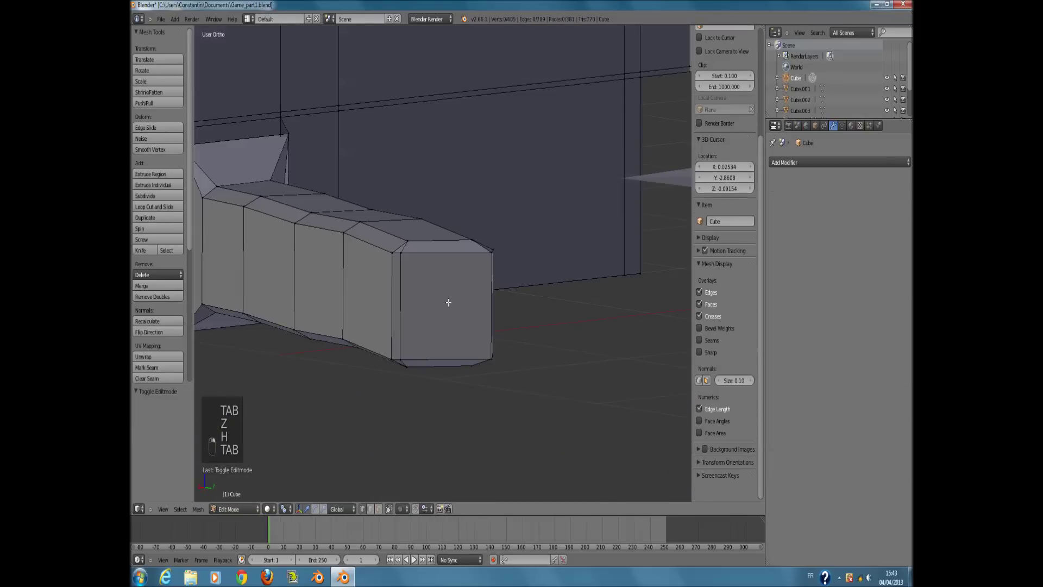
Delete the large face that closes the corridor's end.
right_click(426, 326)
key(x)
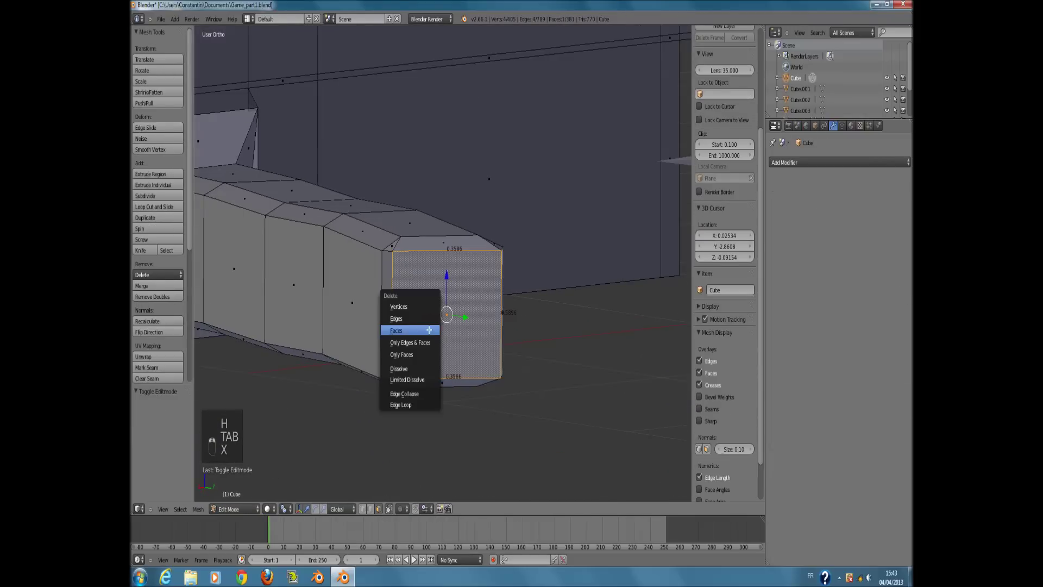
click(407, 330)
middle_drag(429, 326, 440, 375)
Unhide all objects and display only the layers containing the buildings and the tunnel.
key(Tab)
scroll(440, 373, down, 4)
key(alt+h)
scroll(445, 366, down, 3)
key(z)
middle_drag(446, 321, 428, 377)
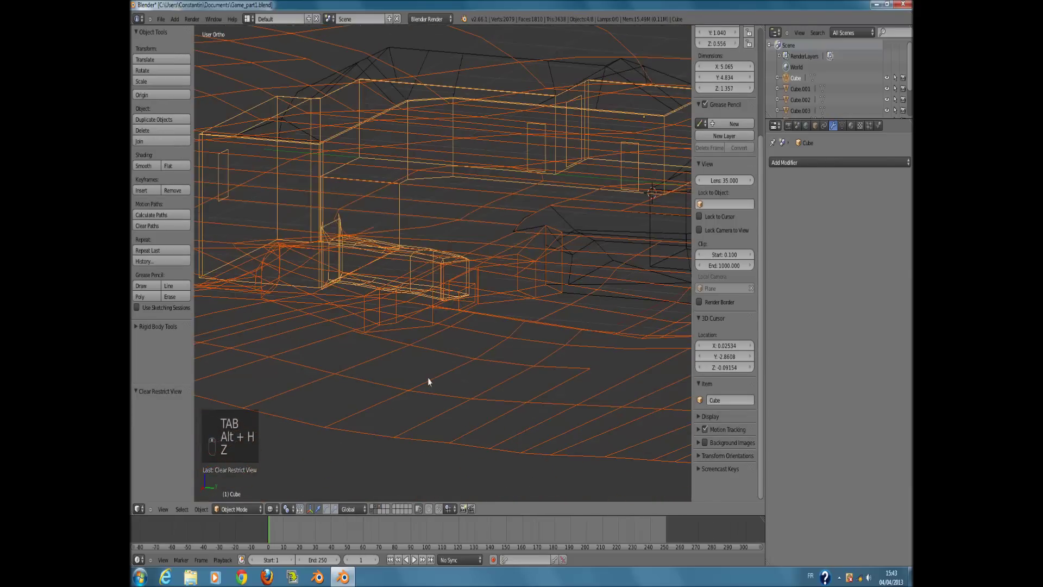
click(379, 506)
key(z)
scroll(435, 331, up, 3)
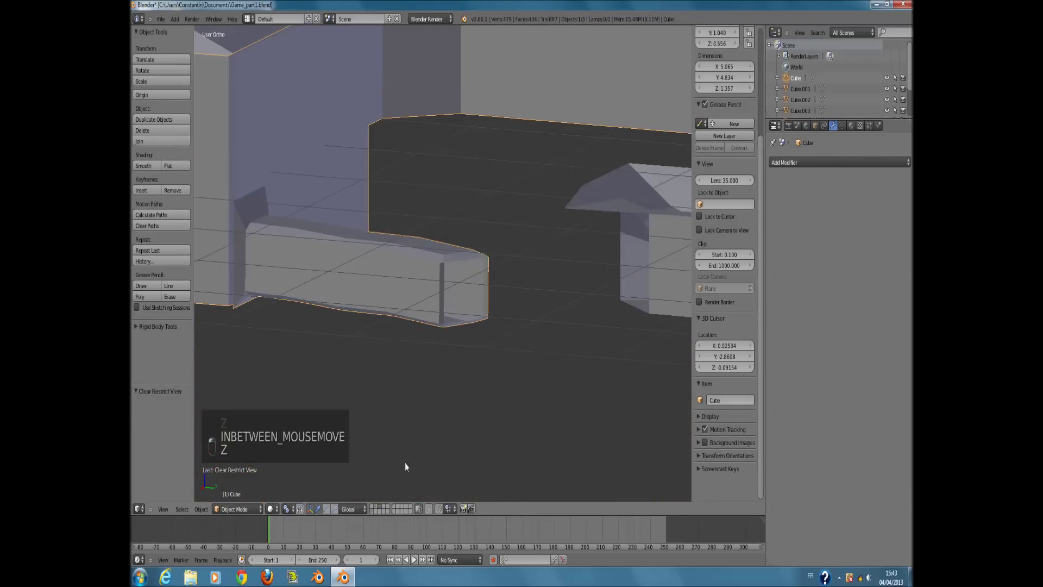
shift+click(372, 512)
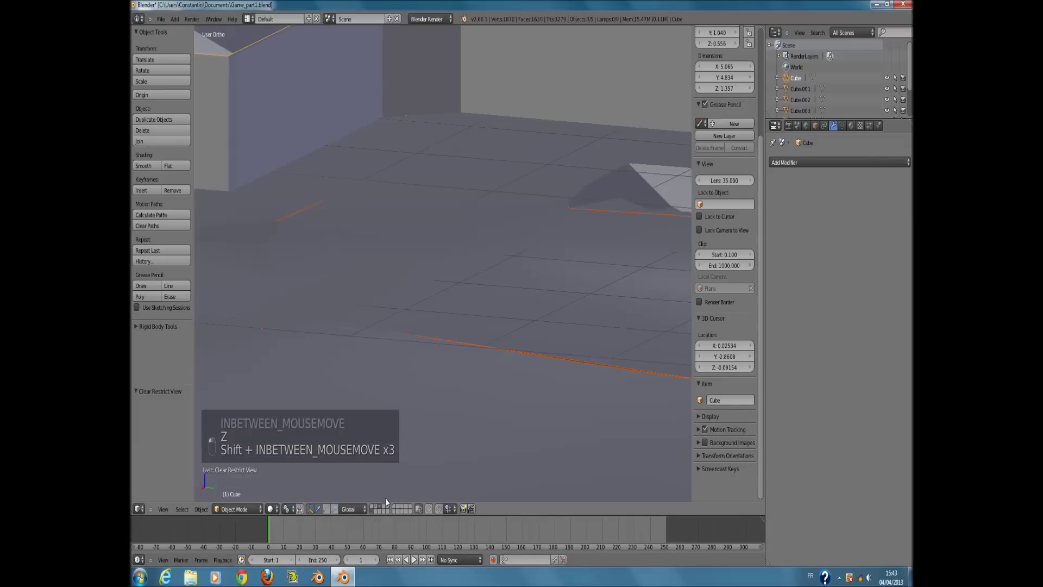
click(377, 508)
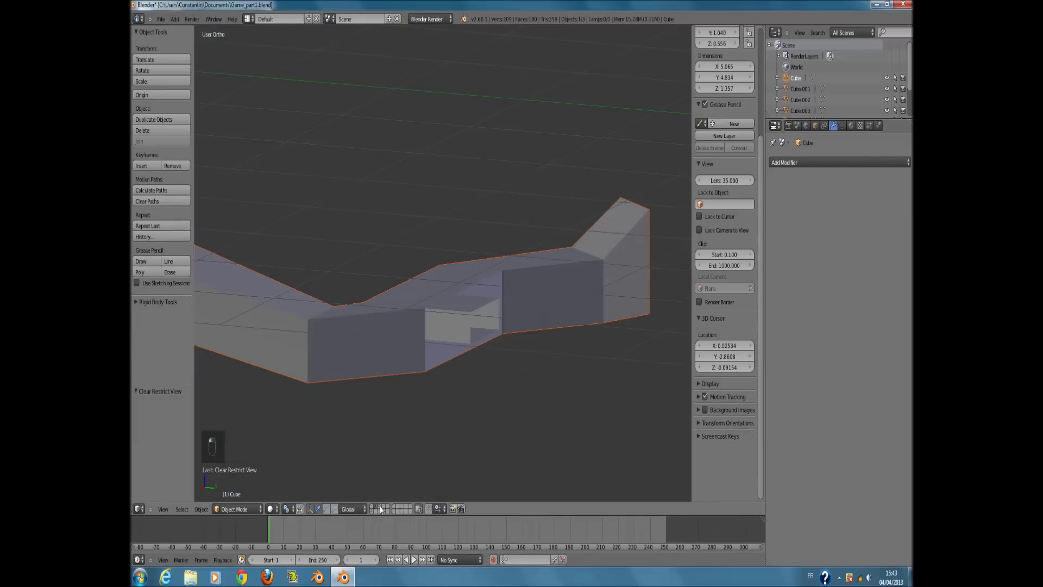
shift+click(377, 509)
scroll(458, 332, down, 2)
middle_drag(458, 328, 454, 282)
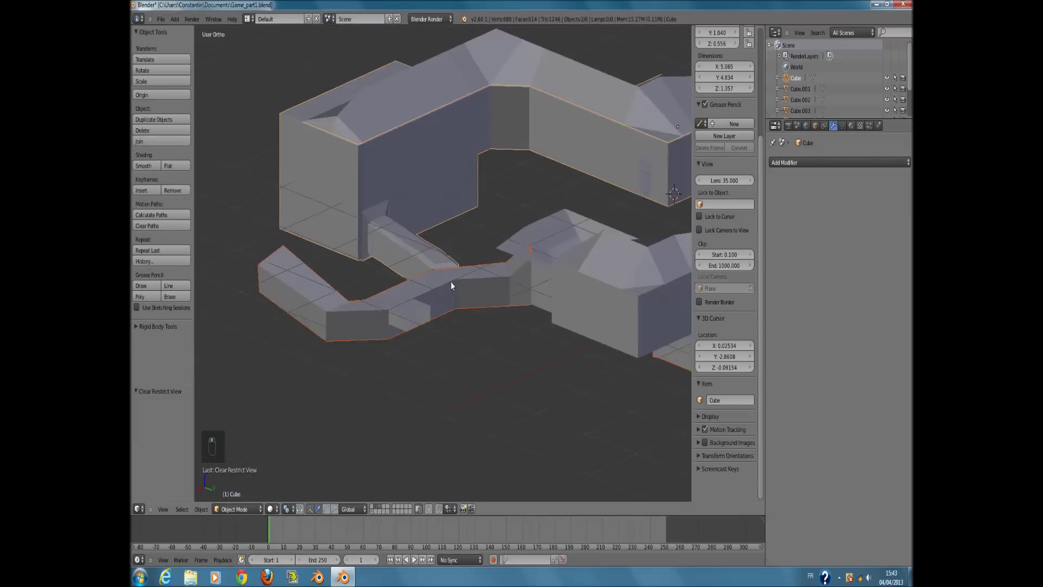
Add a loop cut across the tunnel and slide it to the inner corner of the corridor's end.
scroll(454, 282, up, 3)
right_click(448, 279)
key(Tab)
key(z)
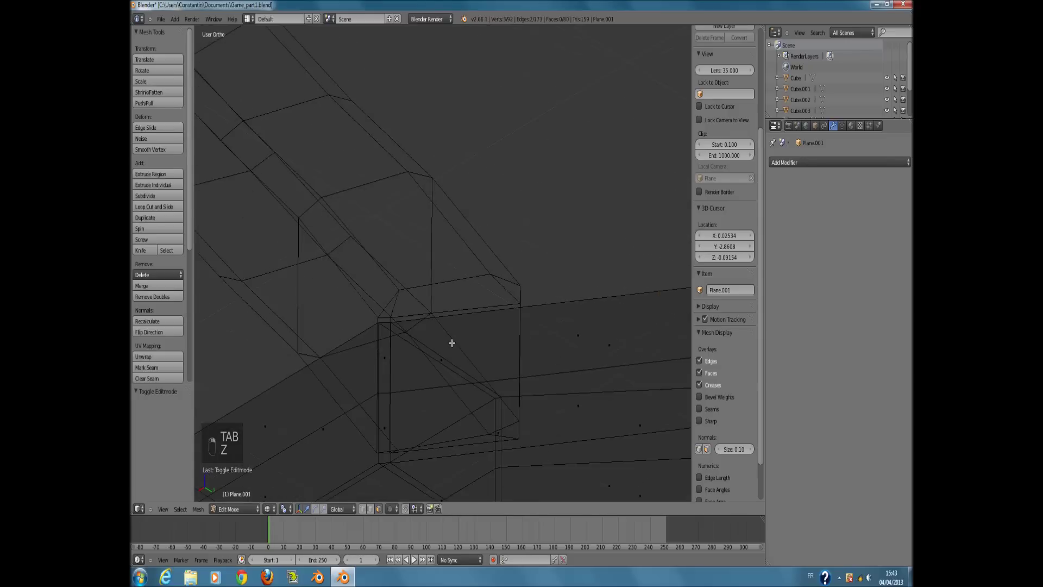
key(KP_7)
shift+middle_drag(427, 319, 486, 203)
key(a)
key(a)
key(a)
key(a)
key(a)
key(ctrl+r)
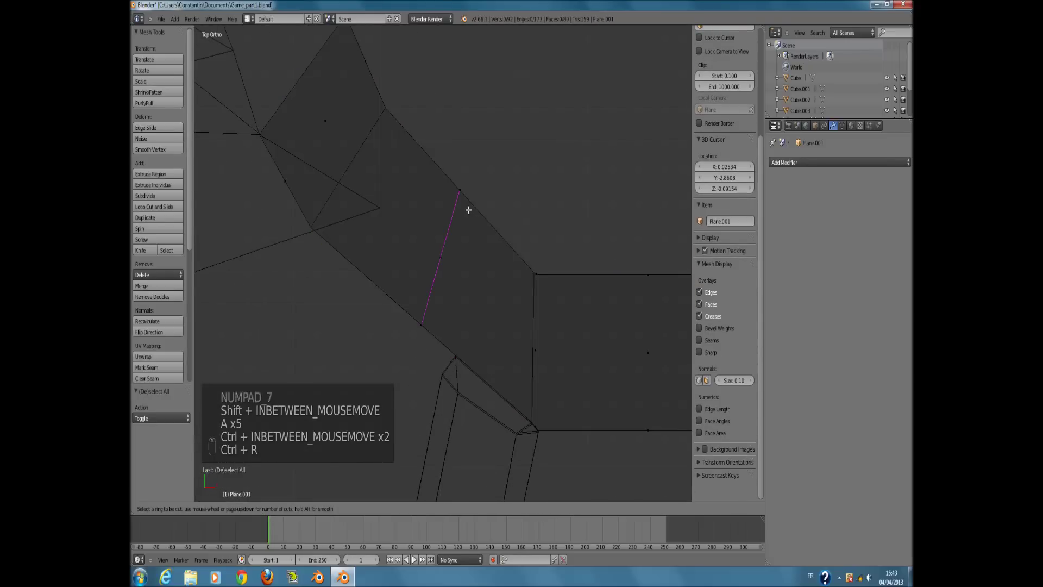
click(467, 212)
click(481, 247)
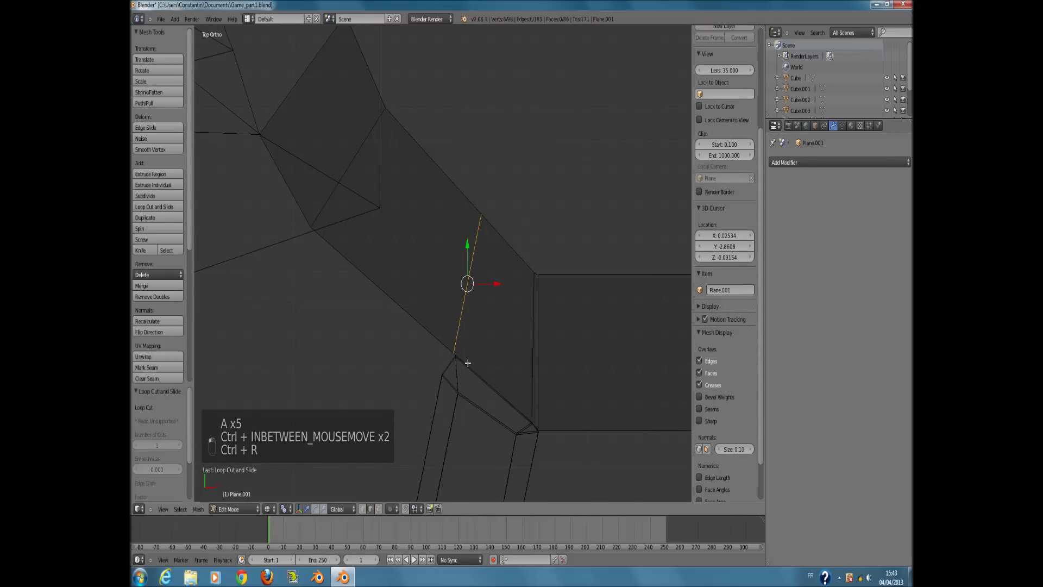
Add a second loop cut across the tunnel just beside the one at the corridor's corner.
key(a)
key(ctrl+r)
click(478, 204)
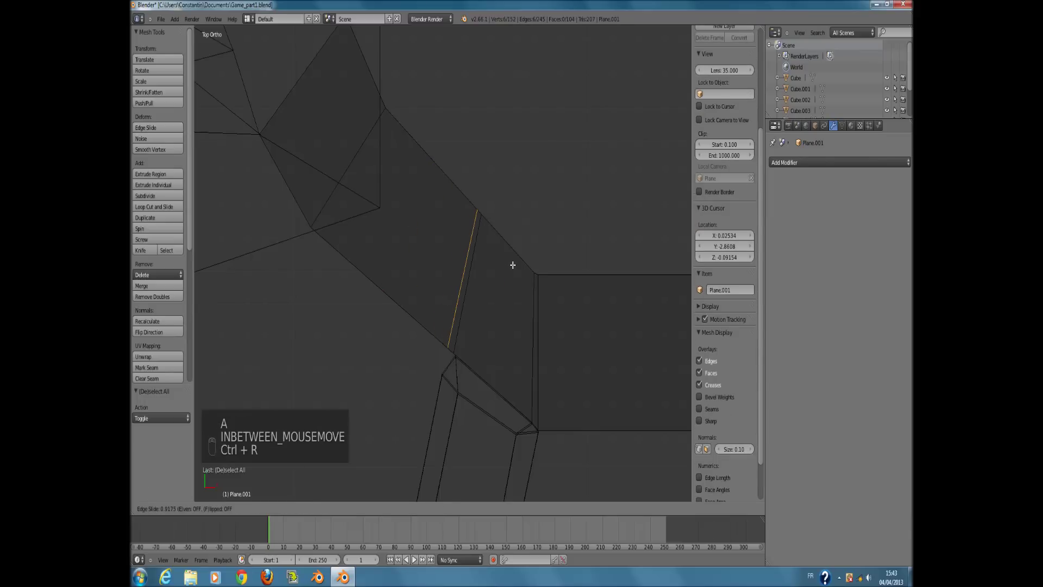
click(514, 266)
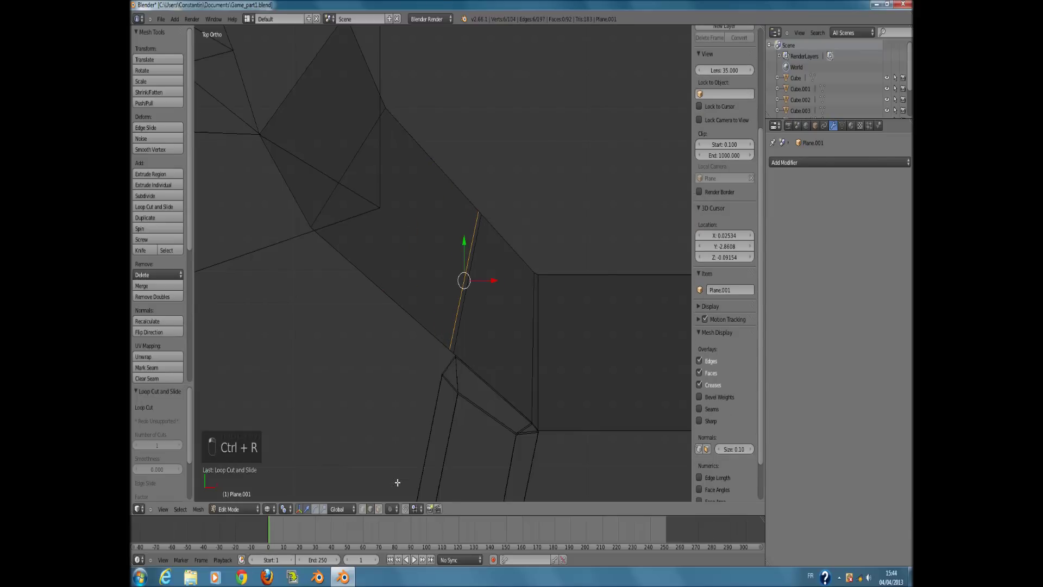
Add a lengthwise loop cut near the top of the tunnel walls, level with the corridor's upper edge.
click(380, 509)
middle_drag(509, 363, 483, 242)
key(z)
scroll(502, 292, up, 1)
mouse_move(503, 291)
middle_down()
mouse_move(505, 319)
mouse_move(516, 319)
mouse_move(500, 305)
middle_up()
key(a)
key(a)
click(492, 310)
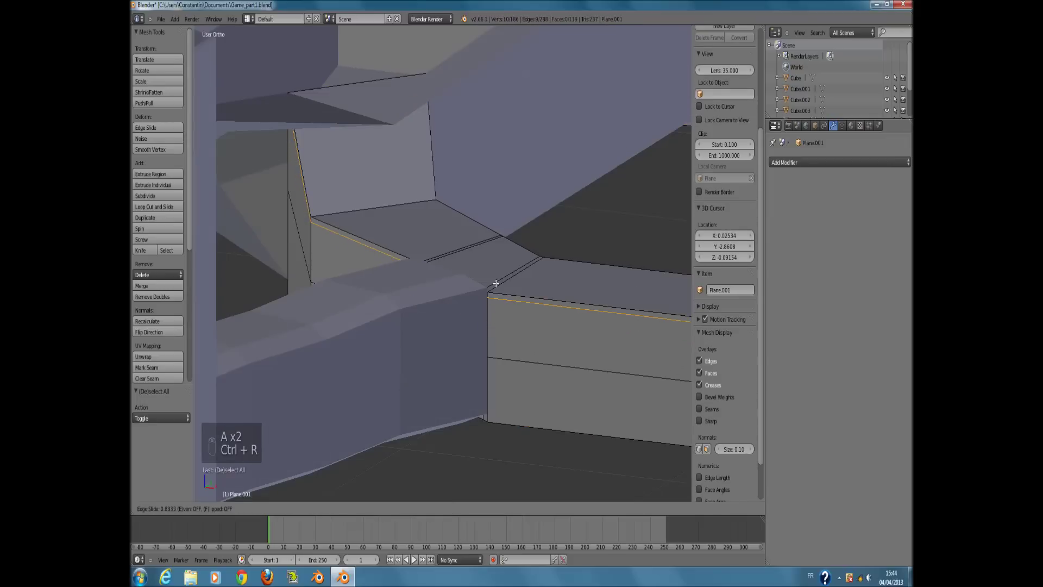
click(496, 283)
Add a lengthwise loop cut near the bottom of the tunnel walls, level with the corridor's lower edge.
key(a)
key(ctrl+r)
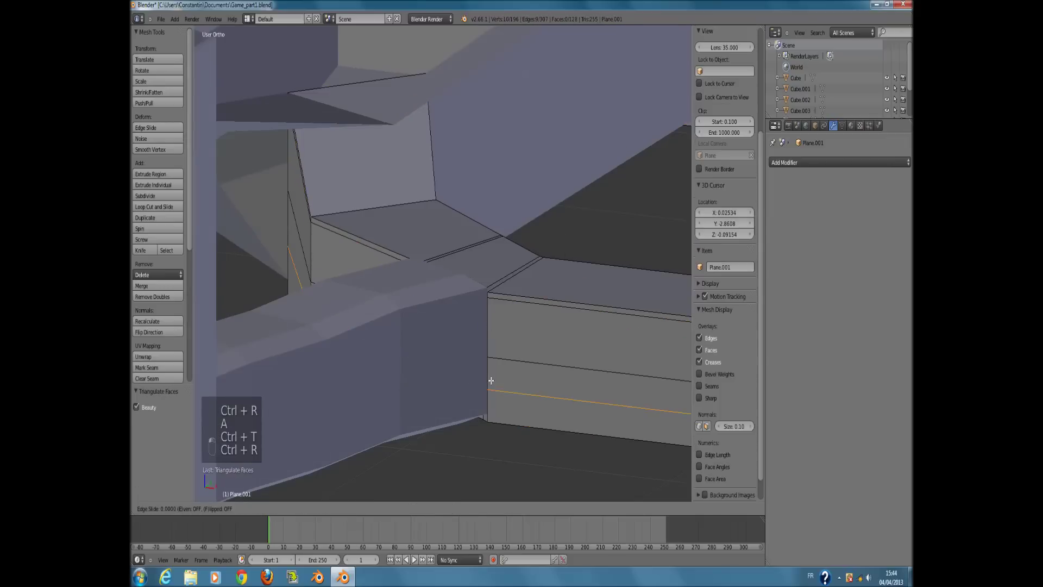
click(488, 381)
key(KP_1)
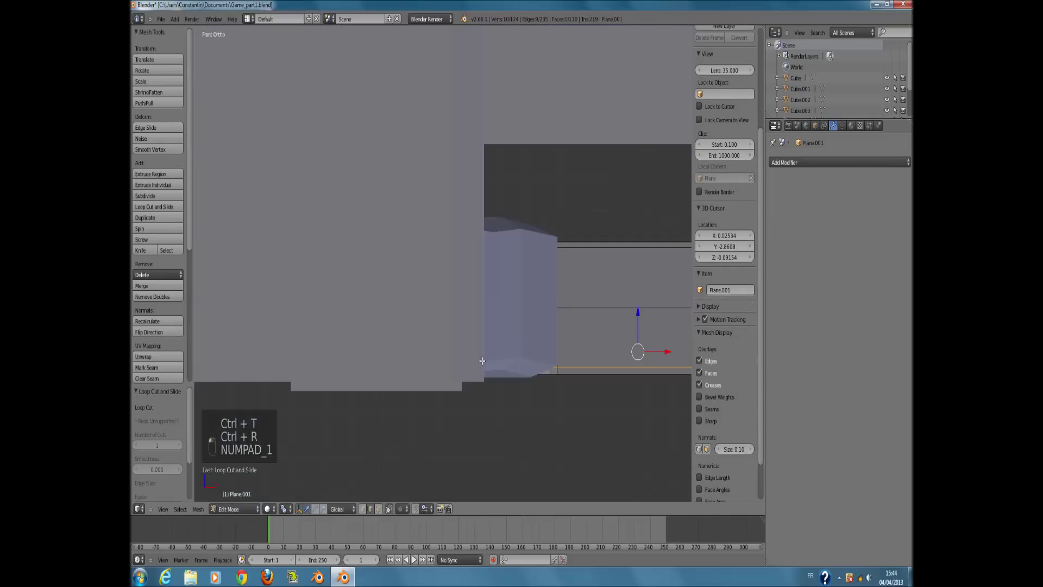
key(KP_3)
key(z)
key(KP_1)
key(z)
mouse_move(374, 336)
middle_down()
mouse_move(393, 344)
mouse_move(360, 340)
middle_up()
key(Tab)
key(Tab)
key(Tab)
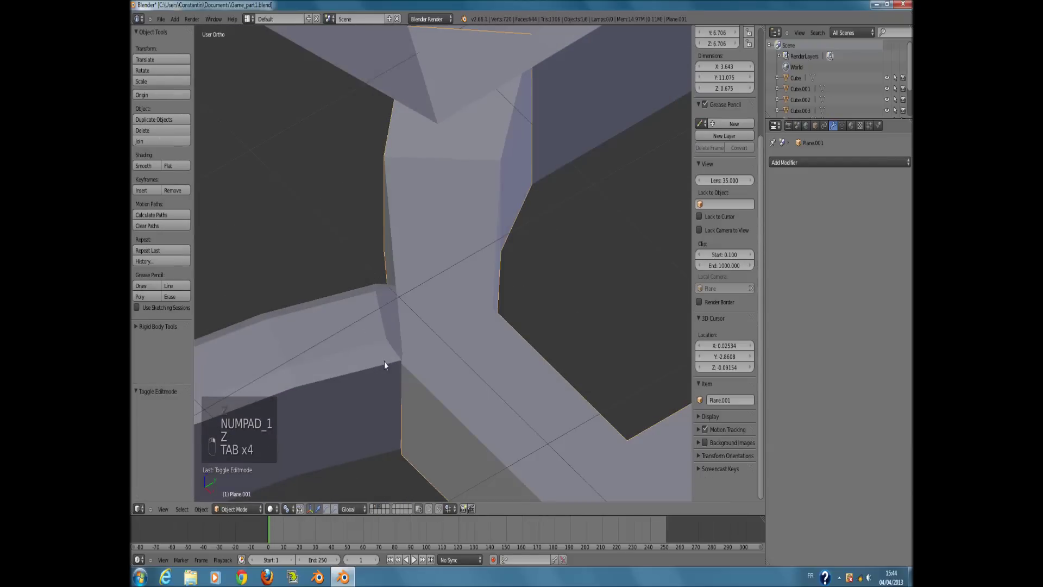
Select the faces around the corridor's end and lower them slightly along the Z axis.
right_click(383, 361)
key(Tab)
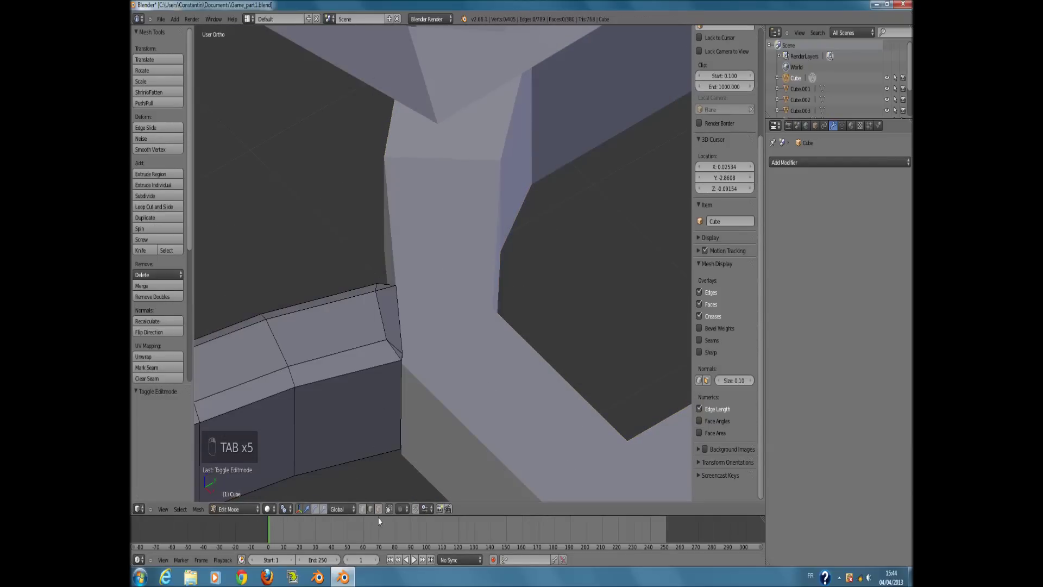
key(z)
key(c)
drag(396, 302, 401, 415)
right_click(400, 415)
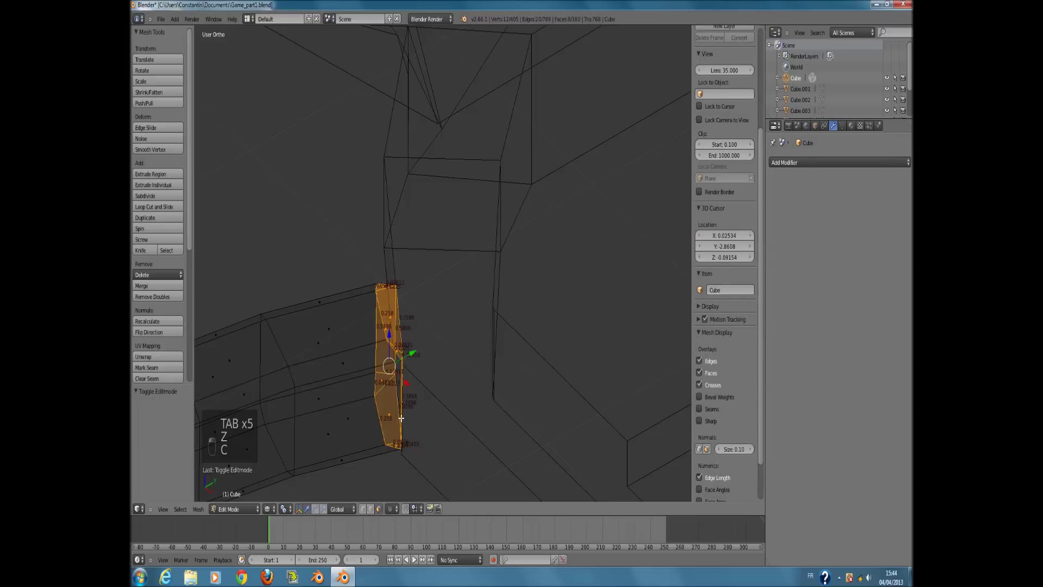
key(KP_1)
key(ctrl+KP_3)
key(KP_3)
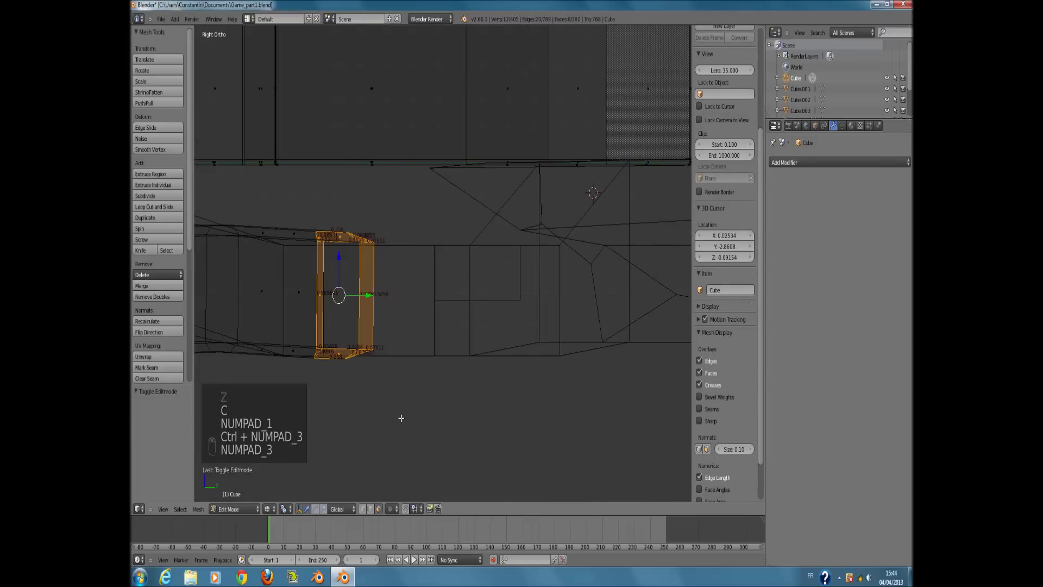
key(KP_1)
key(KP_1)
key(KP_3)
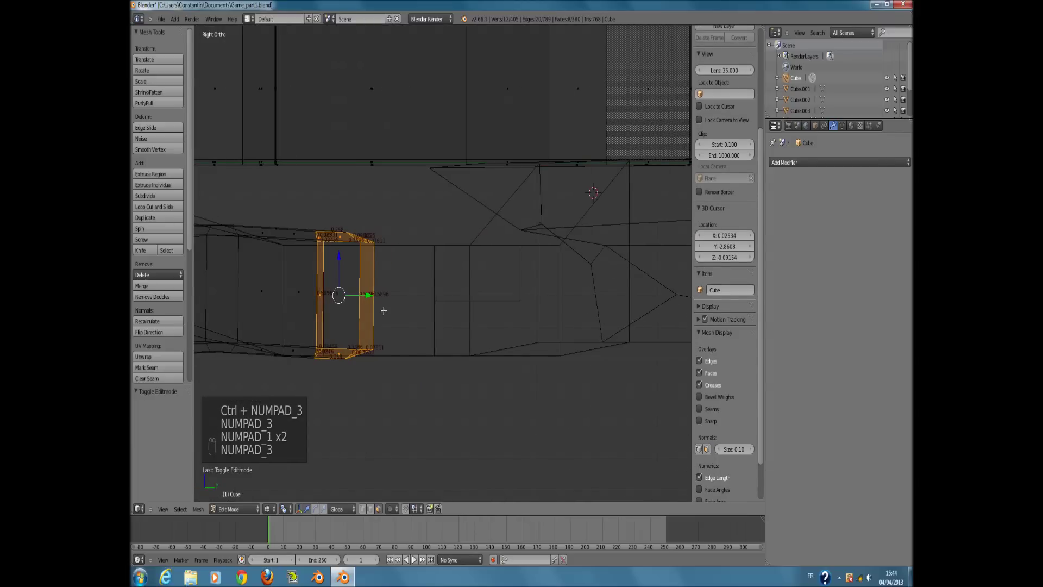
key(z)
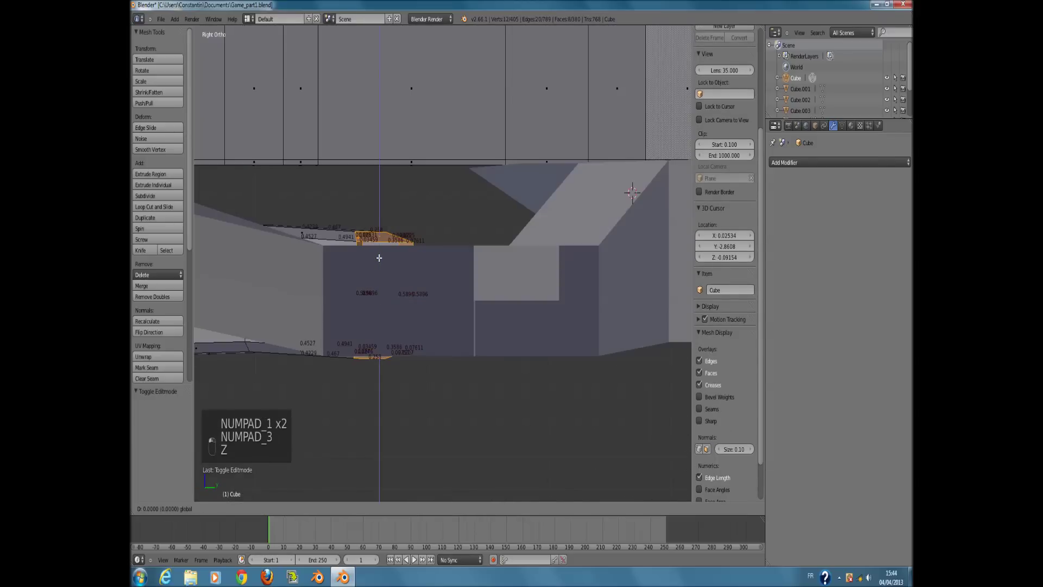
click(379, 263)
Select the faces of the corridor's last section and save the level file.
middle_drag(379, 263, 366, 262)
key(z)
key(a)
key(c)
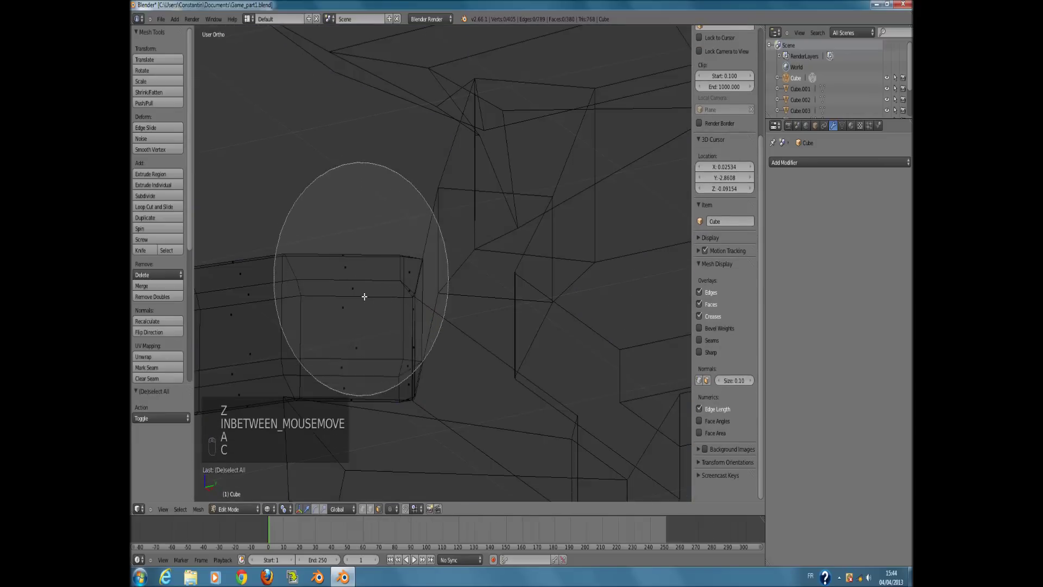
drag(364, 295, 360, 326)
right_click(361, 326)
key(z)
key(Tab)
scroll(455, 303, down, 3)
key(ctrl+s)
click(456, 303)
middle_drag(456, 303, 488, 365)
right_click(503, 328)
key(Tab)
scroll(497, 312, up, 5)
key(z)
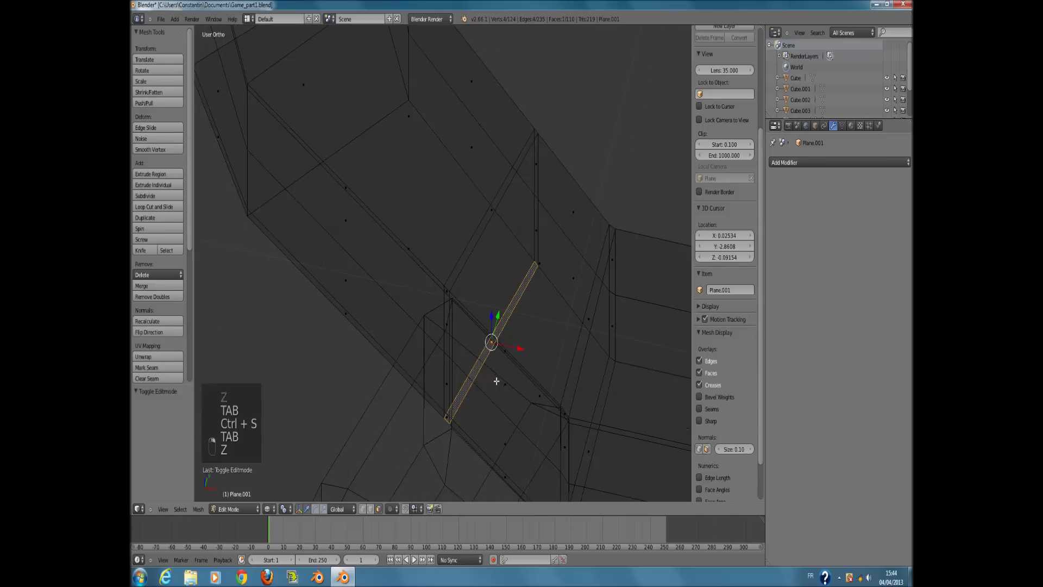
key(Tab)
key(z)
scroll(529, 324, down, 4)
right_click(457, 372)
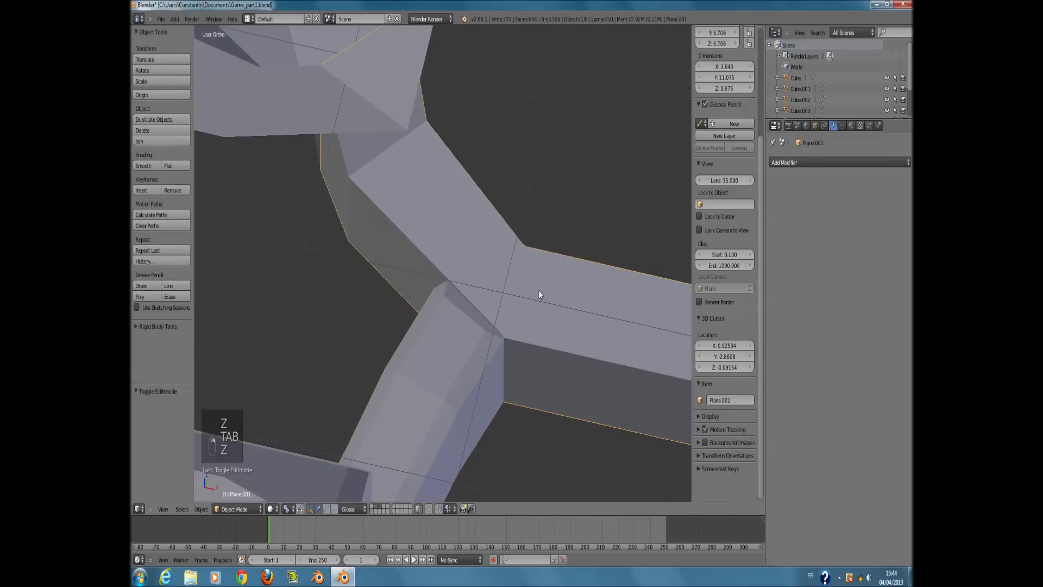
scroll(539, 290, down, 2)
key(g)
right_click(529, 279)
Delete the two tunnel wall faces in front of the corridor's end to open the passage.
key(Tab)
scroll(496, 360, up, 4)
key(z)
shift+middle_drag(497, 360, 522, 304)
key(z)
key(z)
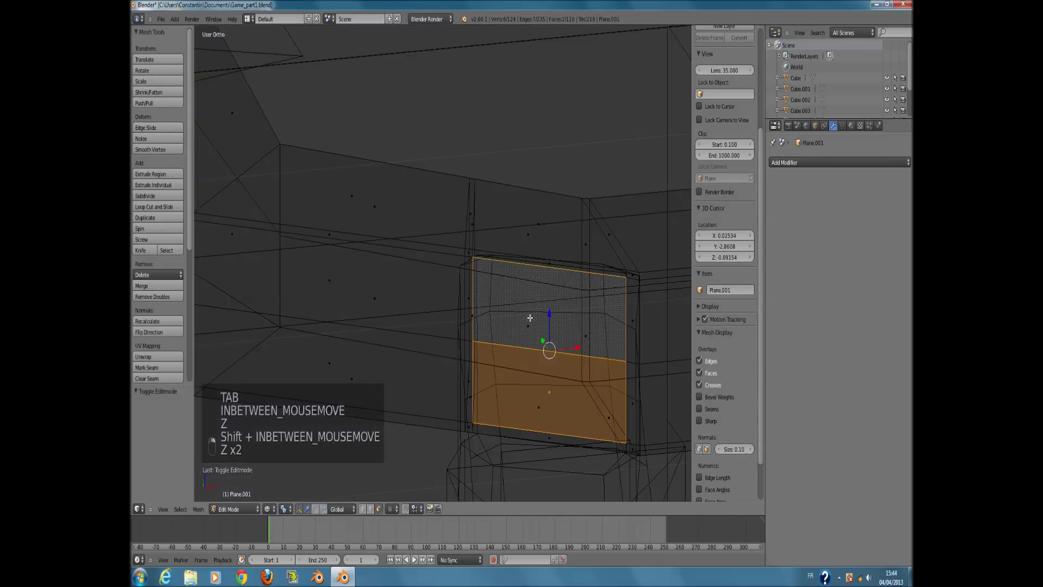
key(x)
click(530, 317)
key(z)
key(z)
mouse_move(547, 316)
middle_down()
mouse_move(554, 300)
mouse_move(526, 302)
mouse_move(529, 315)
mouse_move(536, 307)
middle_up()
Examine the opening between the corridor and the tunnel in solid shading.
key(Tab)
key(z)
scroll(535, 307, down, 2)
scroll(534, 306, up, 4)
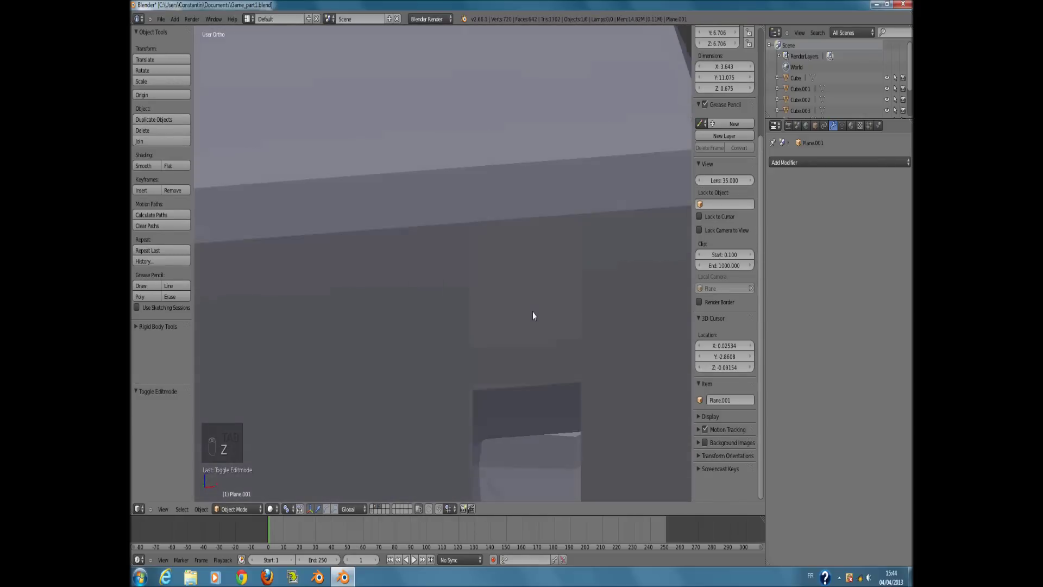
scroll(533, 311, down, 4)
scroll(532, 307, up, 2)
scroll(535, 310, down, 6)
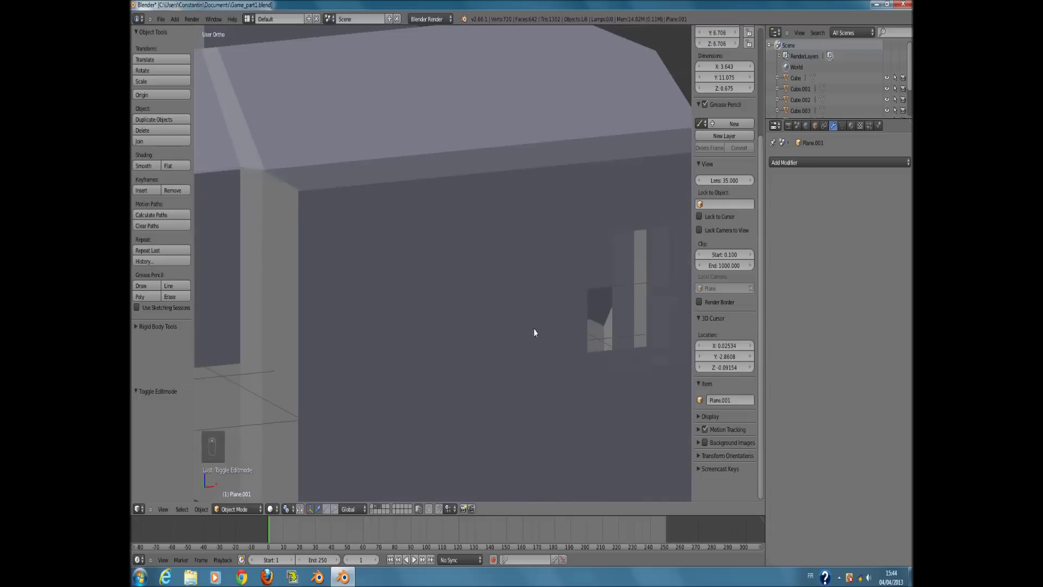
scroll(524, 347, up, 2)
scroll(516, 356, down, 5)
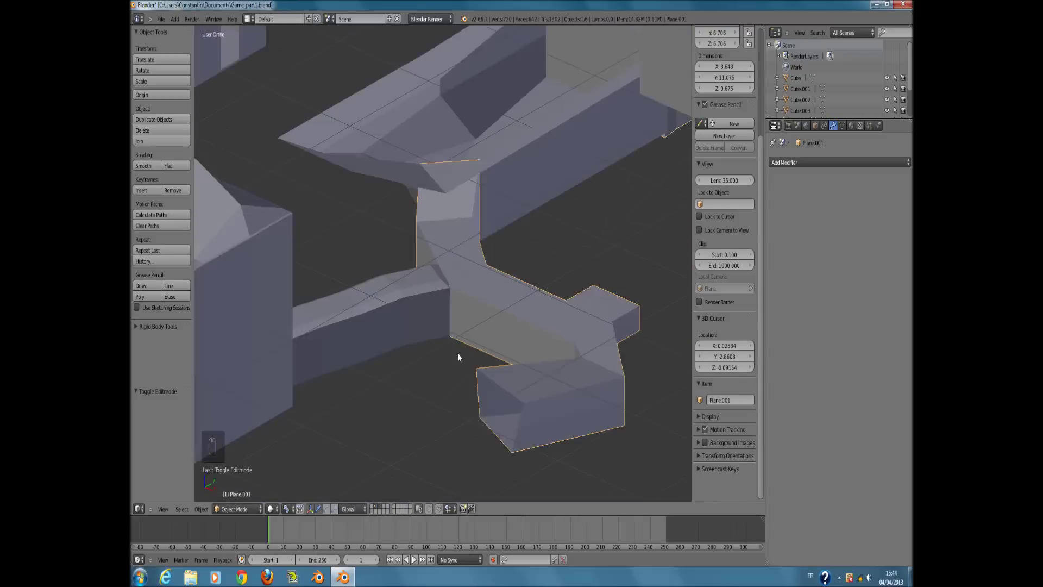
Isolate the layer holding the left building and its connecting corridor, with all its objects shown in wireframe.
key(z)
right_click(301, 261)
mouse_move(401, 302)
middle_down()
mouse_move(468, 327)
mouse_move(472, 304)
mouse_move(461, 301)
mouse_move(458, 336)
middle_up()
key(z)
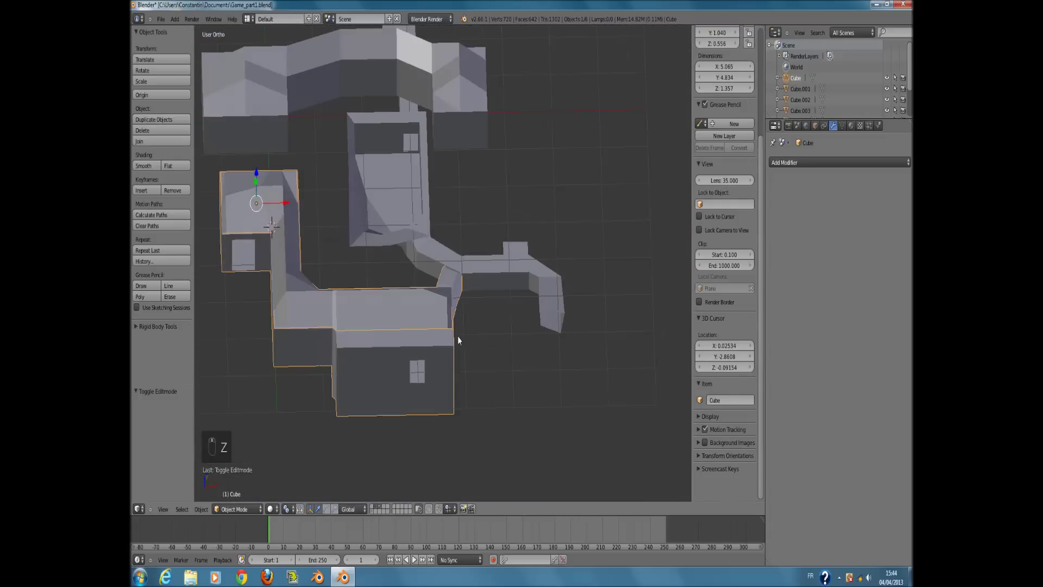
key(a)
key(a)
key(a)
key(KP_1)
key(z)
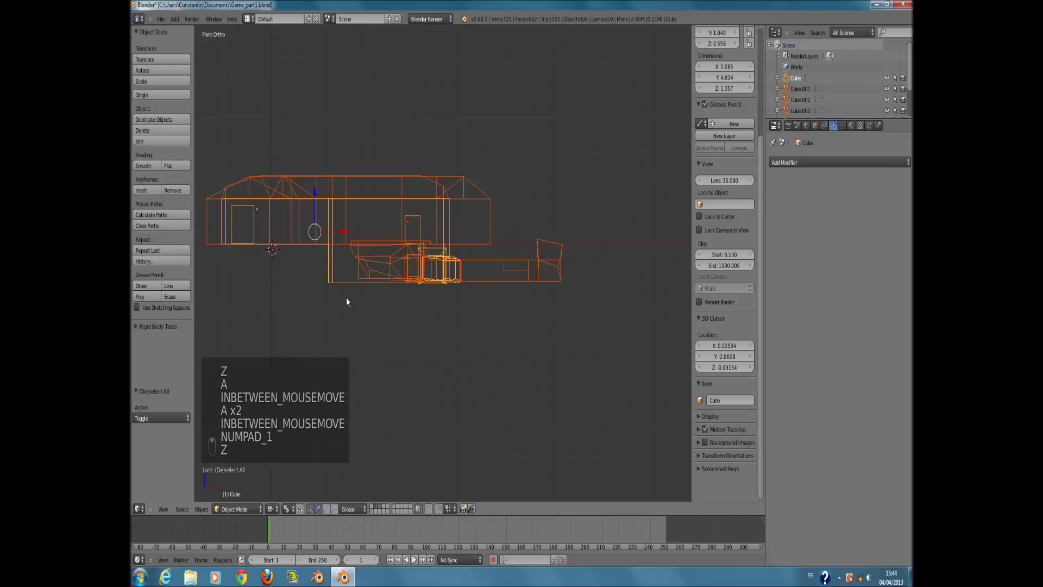
click(375, 511)
click(380, 509)
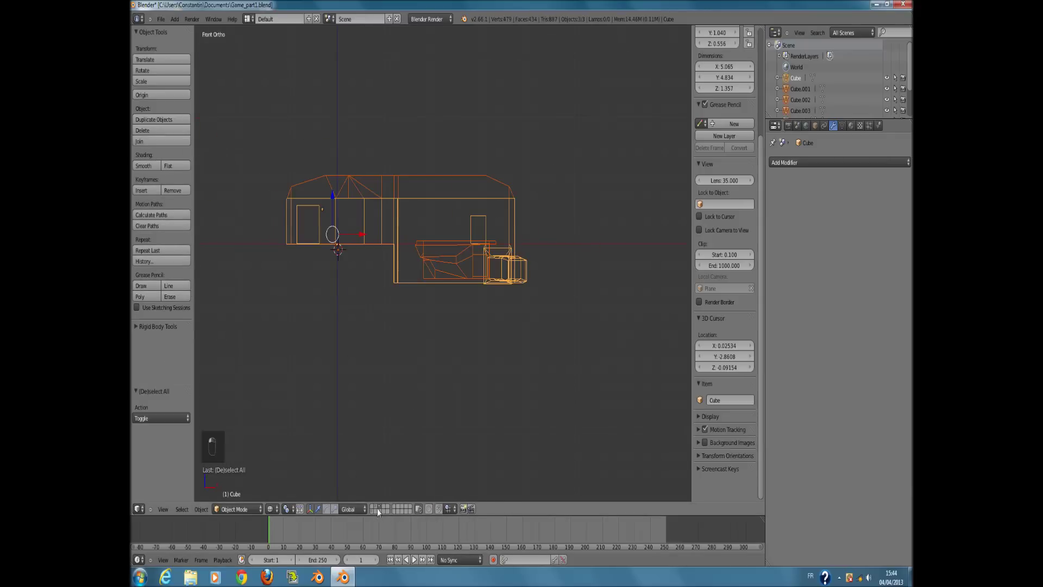
scroll(516, 227, up, 5)
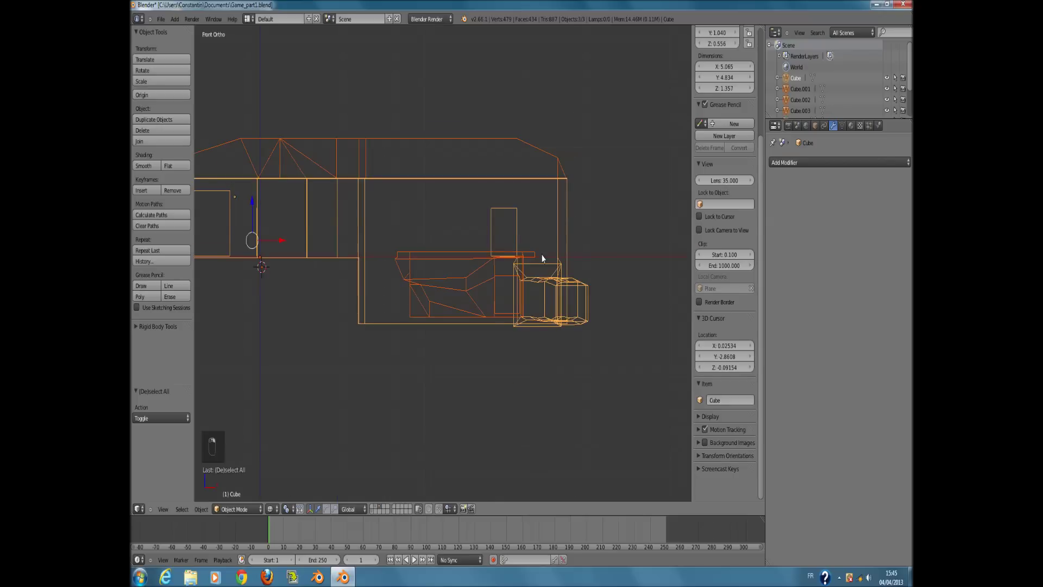
Save the level file and examine the isolated building and corridor in solid shading.
key(Tab)
key(z)
scroll(459, 323, down, 4)
scroll(465, 335, up, 2)
key(a)
middle_drag(465, 335, 353, 337)
scroll(414, 337, down, 2)
key(Tab)
key(ctrl+s)
key(a)
scroll(433, 211, up, 4)
ctrl+scroll(389, 245, down, 11)
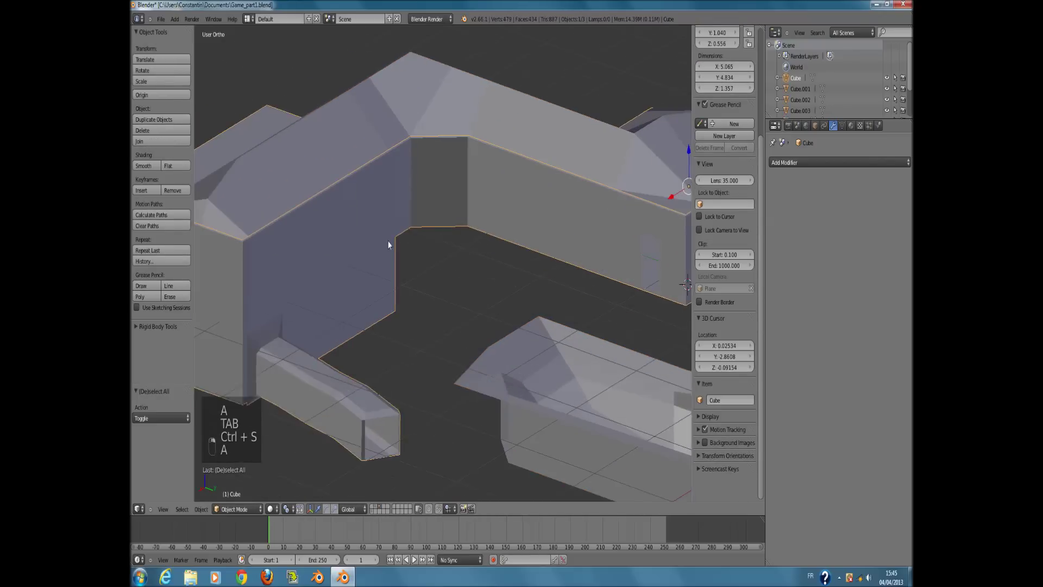
key(Tab)
scroll(403, 239, down, 3)
key(a)
key(a)
key(a)
key(a)
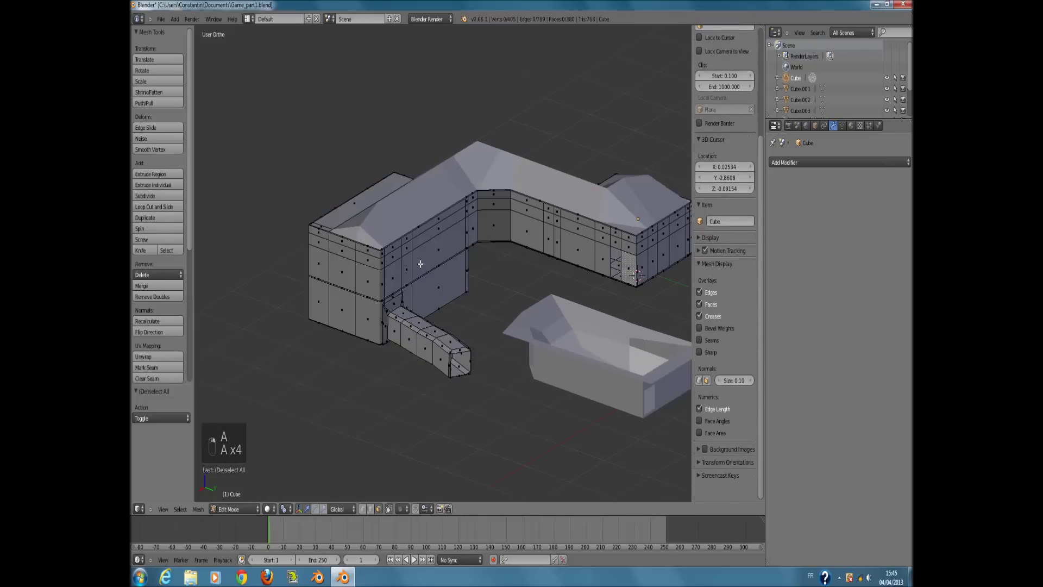
key(Tab)
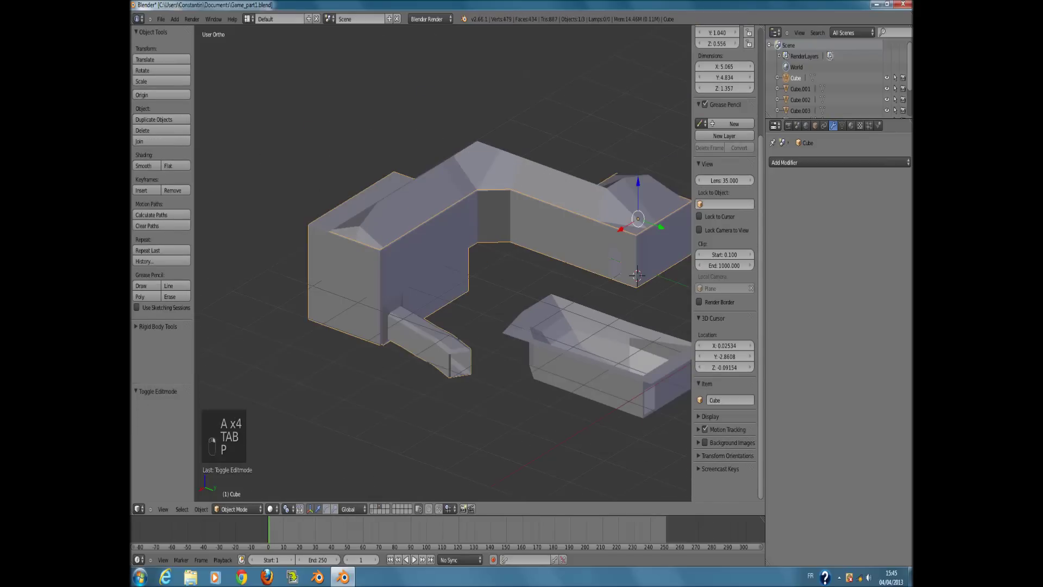
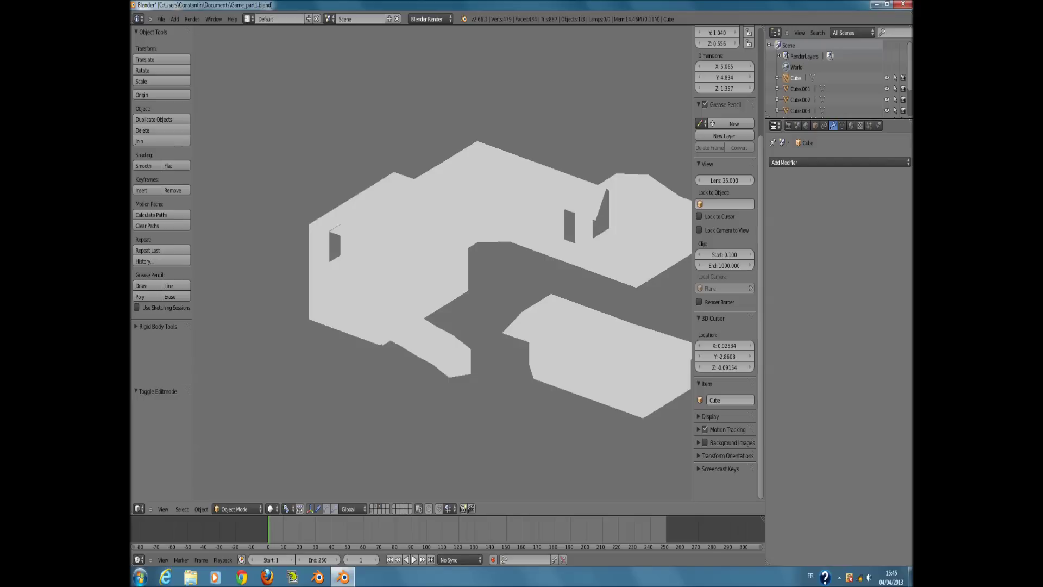
key(Escape)
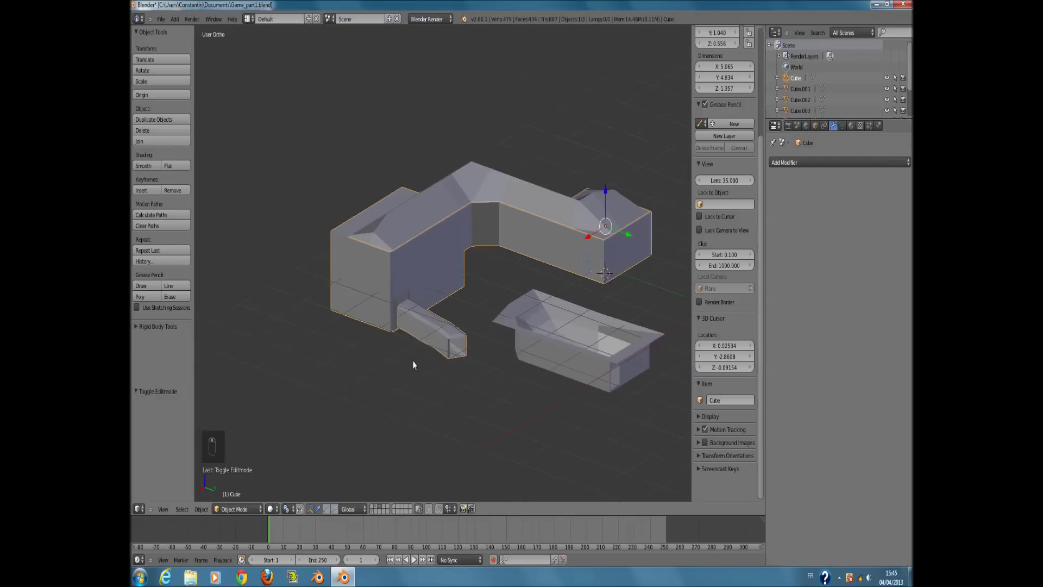
Save the level file again.
key(ctrl+s)
scroll(396, 304, up, 5)
key(Tab)
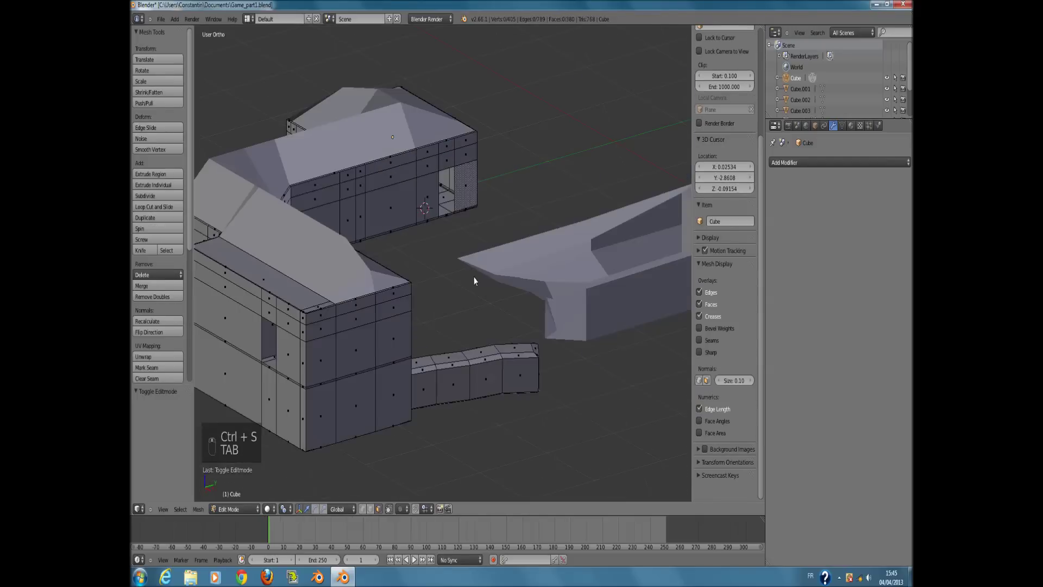
key(Tab)
scroll(416, 318, down, 5)
Separate all faces of the building's lower storey and corridor from the upper storey into their own object.
key(KP_1)
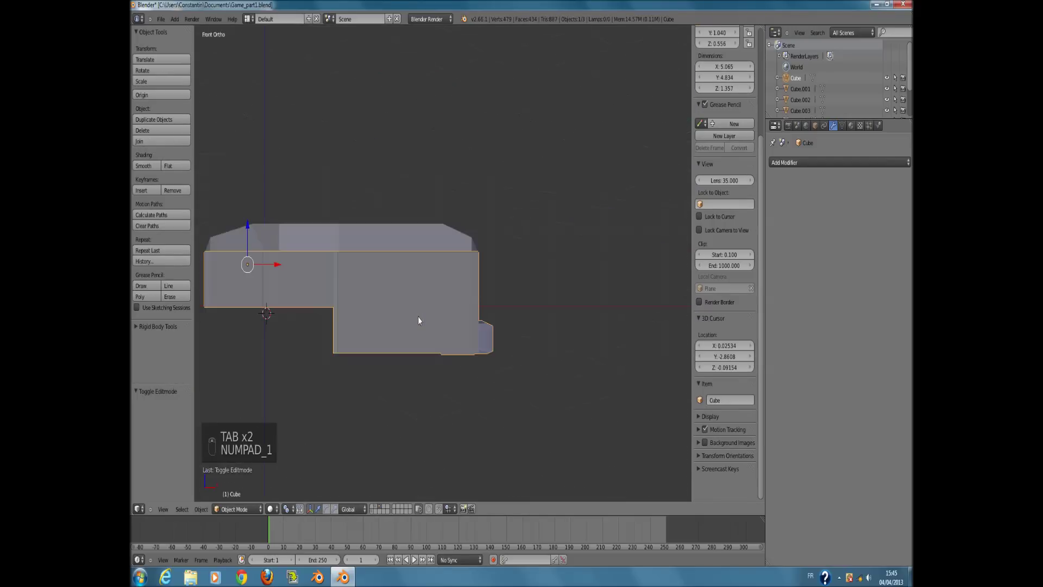
key(z)
key(Tab)
scroll(326, 266, up, 3)
key(a)
key(a)
key(a)
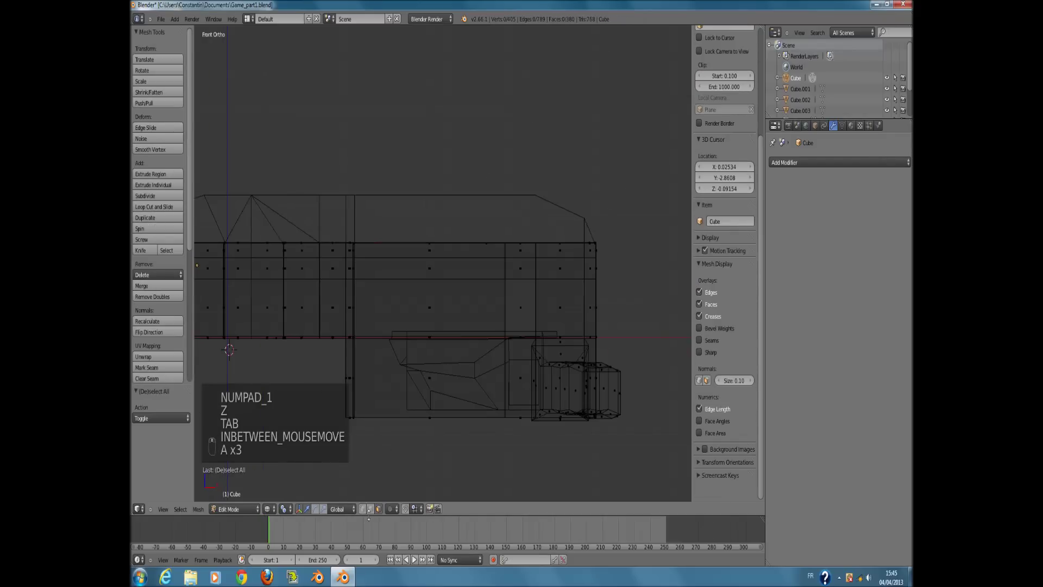
key(c)
key(c)
mouse_move(355, 416)
mouse_down()
mouse_move(353, 395)
mouse_move(596, 413)
mouse_move(421, 403)
mouse_up()
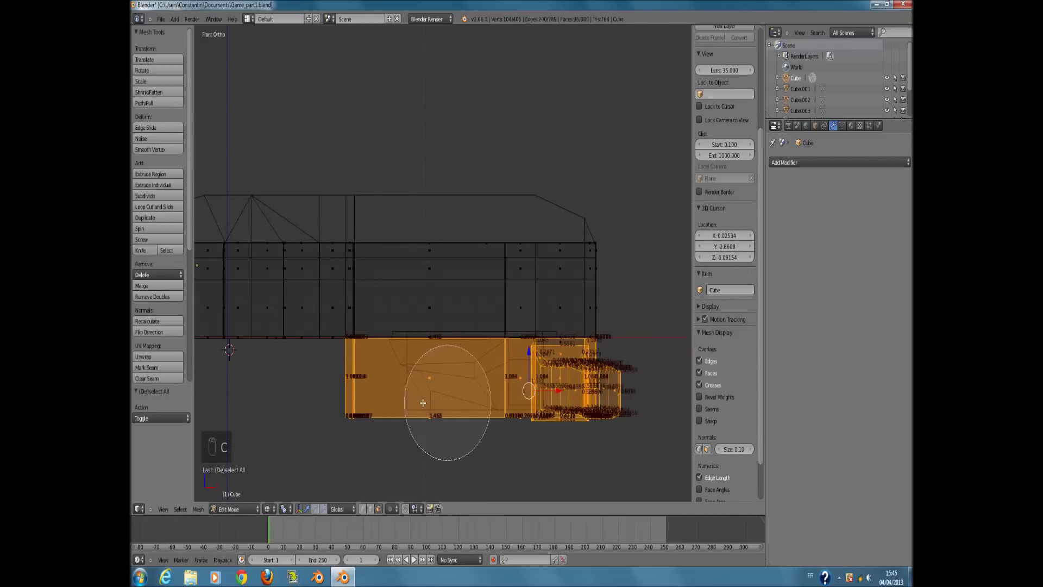
right_click(416, 403)
key(z)
shift+scroll(405, 403, down, 5)
scroll(425, 340, up, 6)
ctrl+scroll(426, 345, down, 5)
ctrl+scroll(426, 349, down, 5)
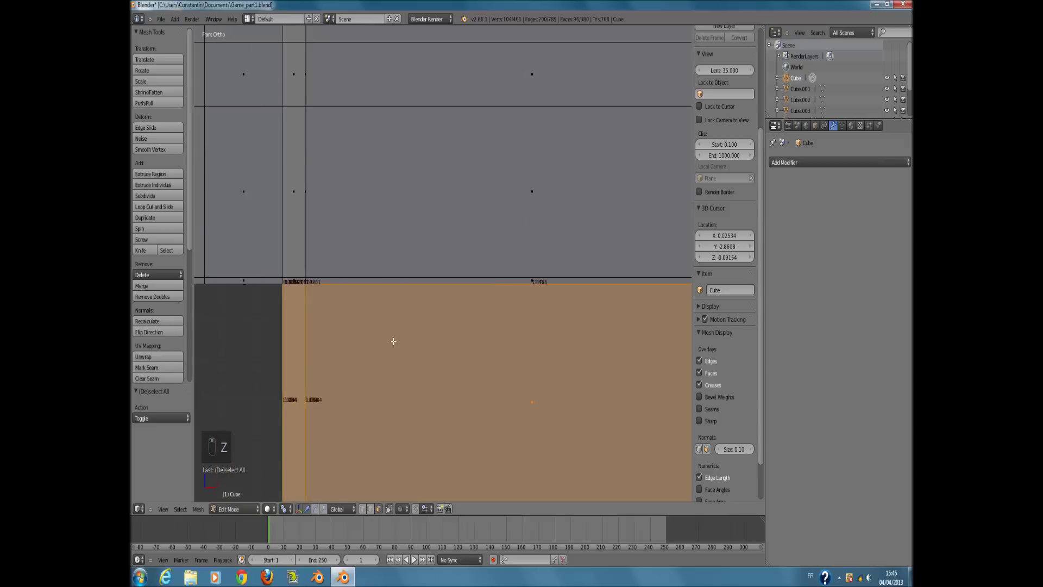
click(417, 337)
scroll(488, 311, down, 6)
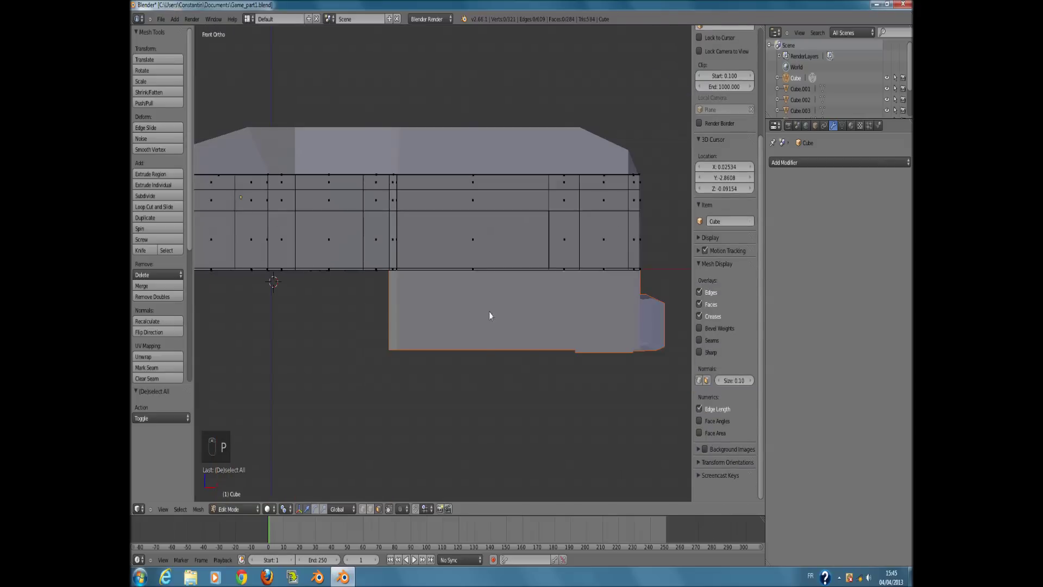
Temporarily hide the upper walls and the roof to examine the separated lower storey, and unhide them again.
key(Tab)
key(h)
middle_drag(466, 266, 451, 351)
right_click(451, 340)
scroll(453, 348, down, 2)
key(Tab)
scroll(459, 357, up, 3)
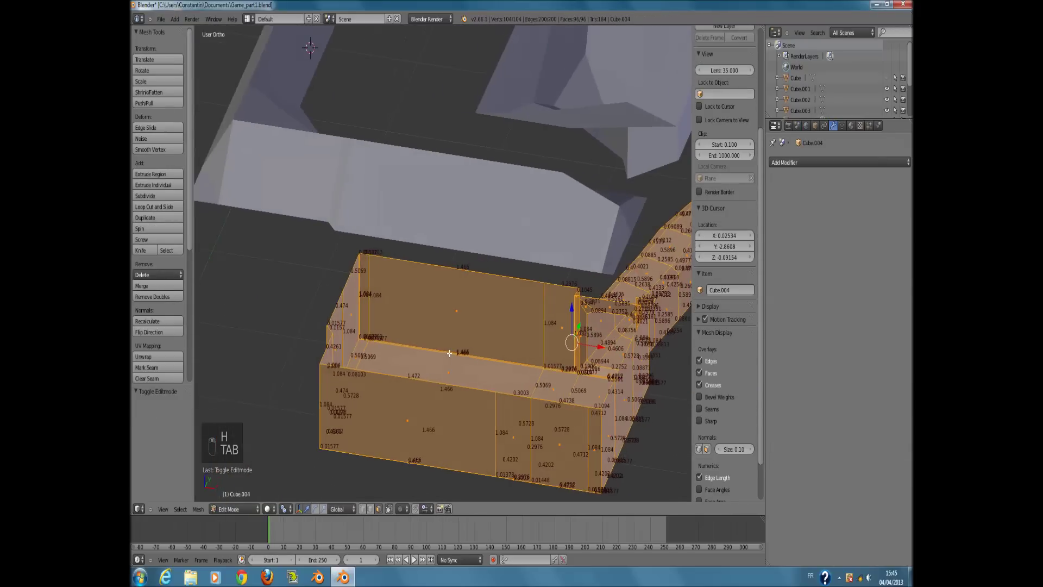
key(Tab)
right_click(476, 214)
key(h)
scroll(481, 250, down, 2)
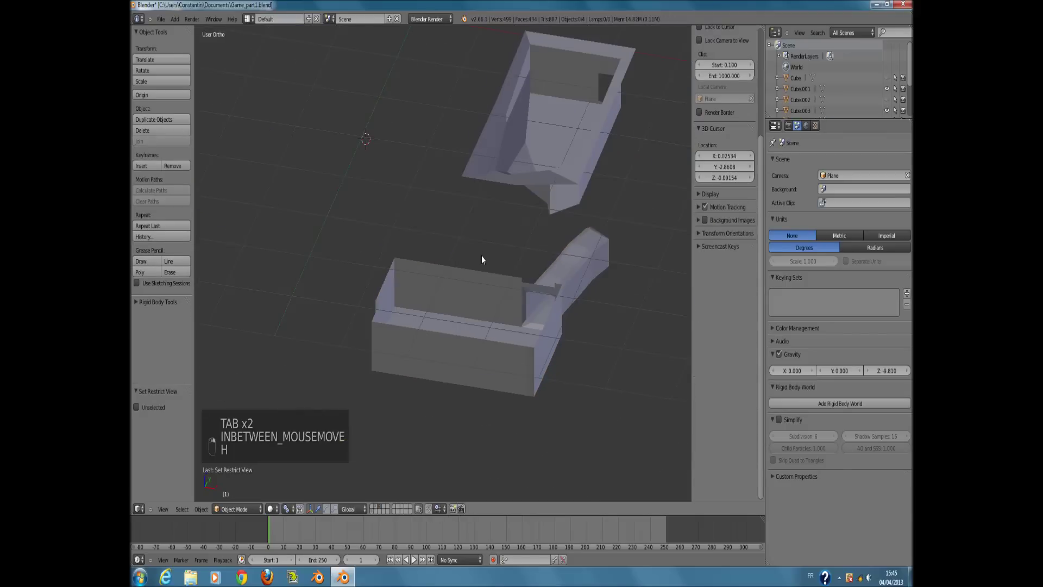
key(alt+h)
Hide the building's roof and open the upper storey's mesh for editing.
right_click(457, 235)
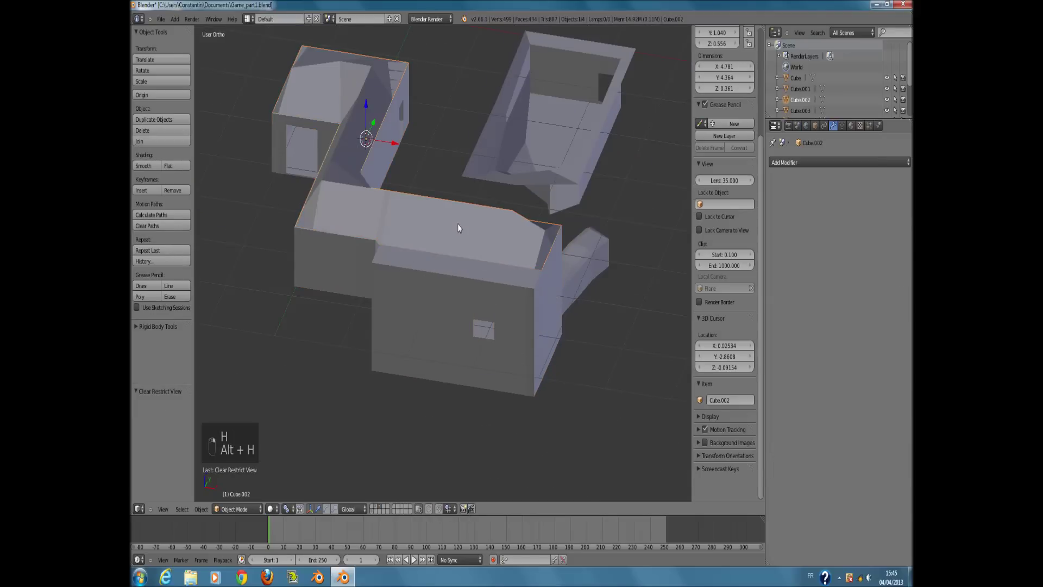
key(h)
right_click(453, 277)
middle_drag(453, 273, 389, 341)
key(Tab)
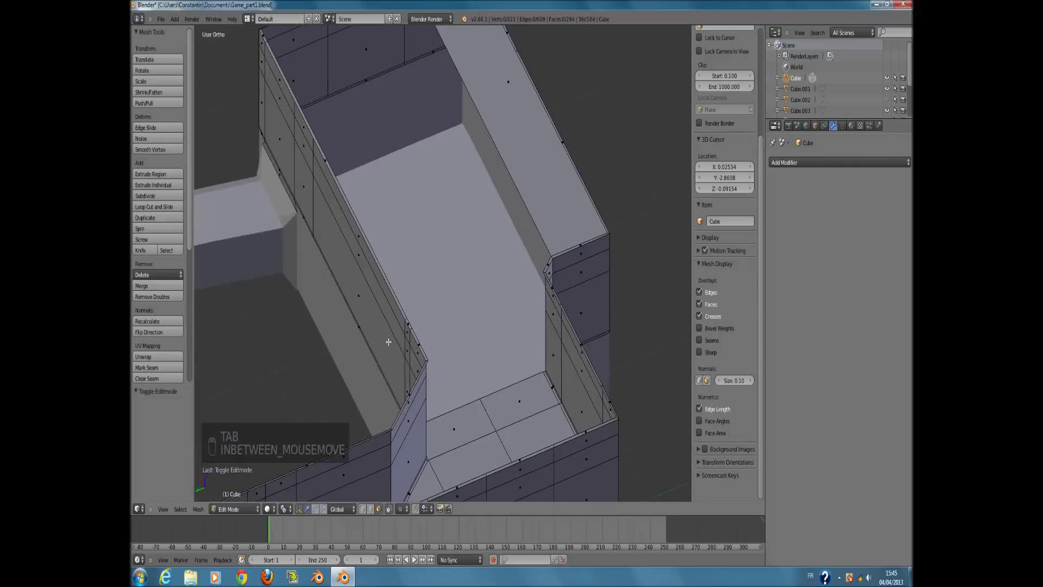
Try to fill a face from the edges beside the upper storey's floor opening, and undo it.
middle_drag(412, 267, 354, 256)
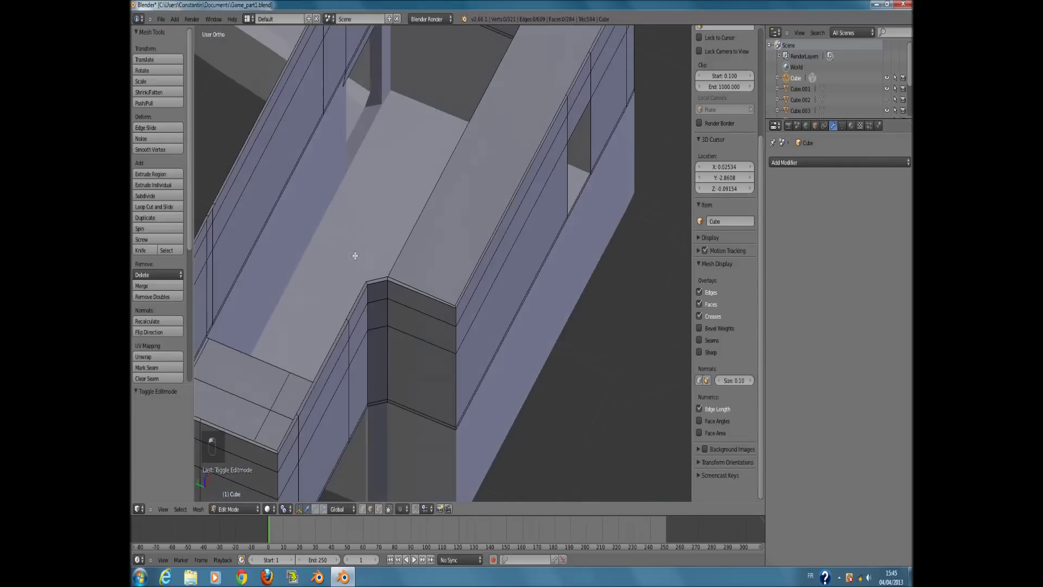
right_click(262, 251)
middle_drag(261, 251, 571, 193)
scroll(283, 229, up, 2)
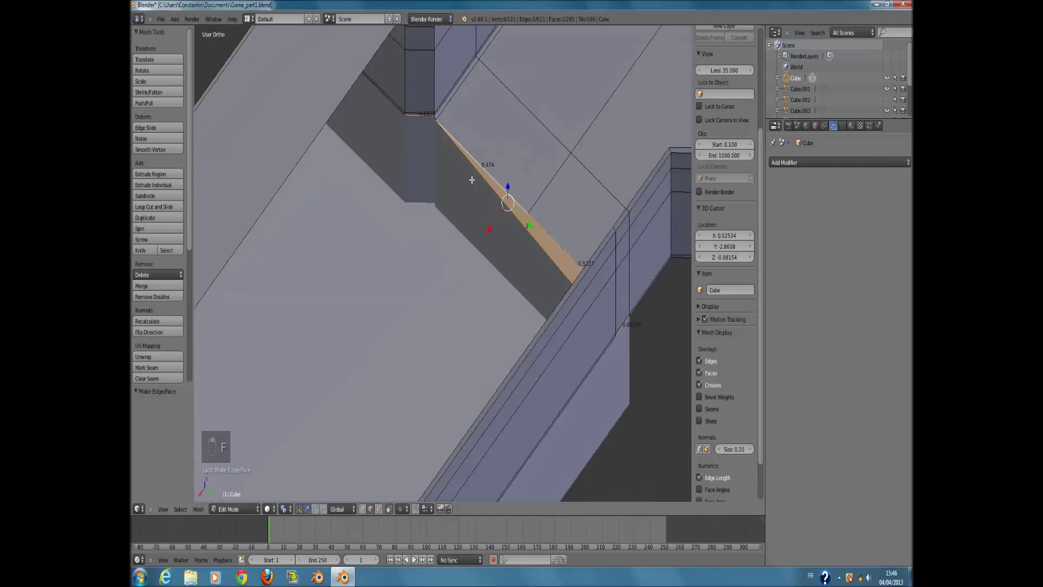
key(ctrl+z)
Select the edges bordering the upper storey's floor opening and fill them with a face.
key(KP_Decimal)
middle_drag(478, 200, 503, 205)
key(a)
ctrl+scroll(326, 157, down, 3)
right_click(244, 167)
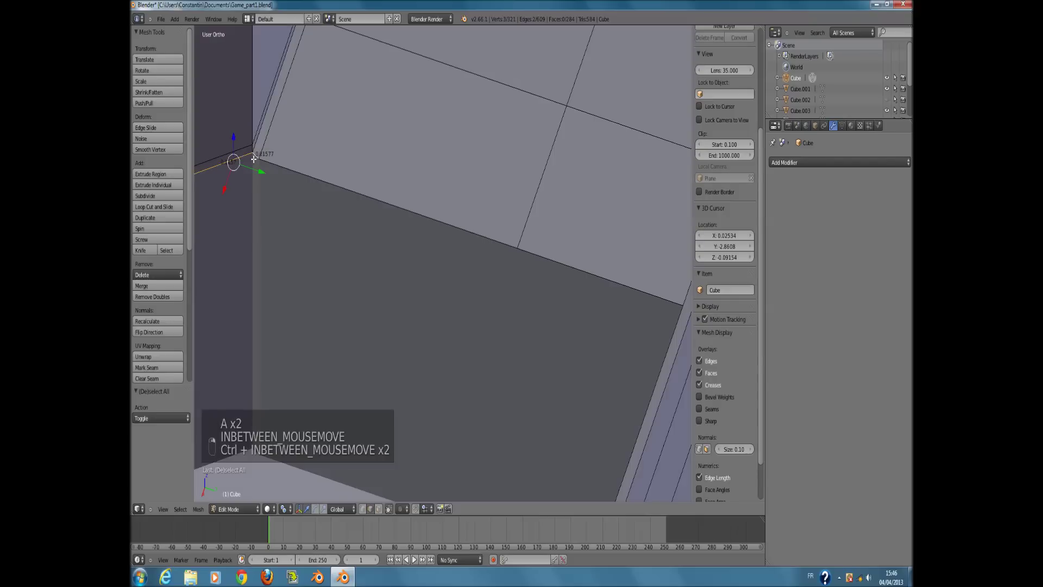
ctrl+middle_drag(500, 207, 514, 243)
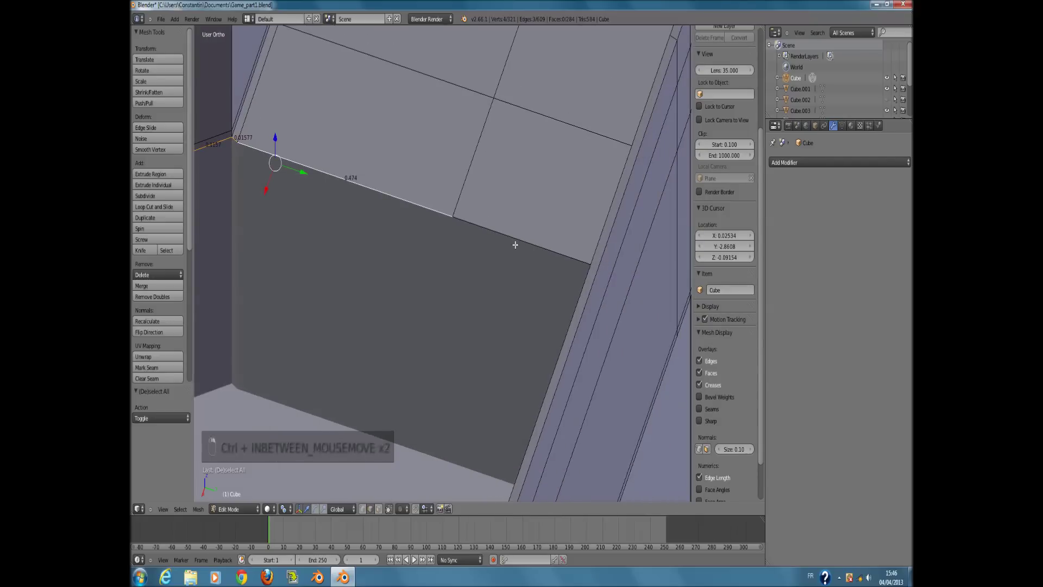
key(g)
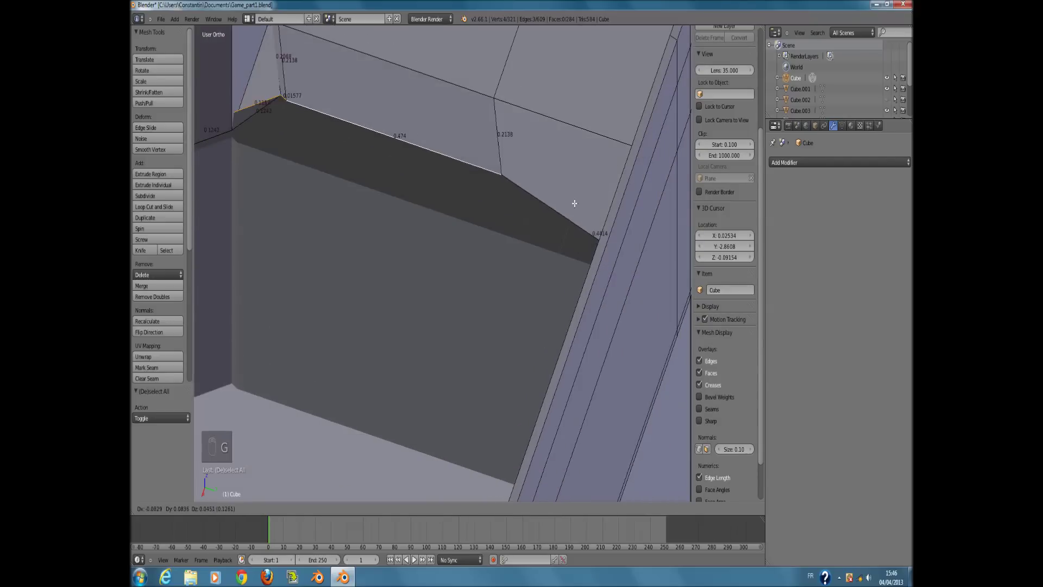
click(574, 209)
middle_drag(575, 209, 603, 216)
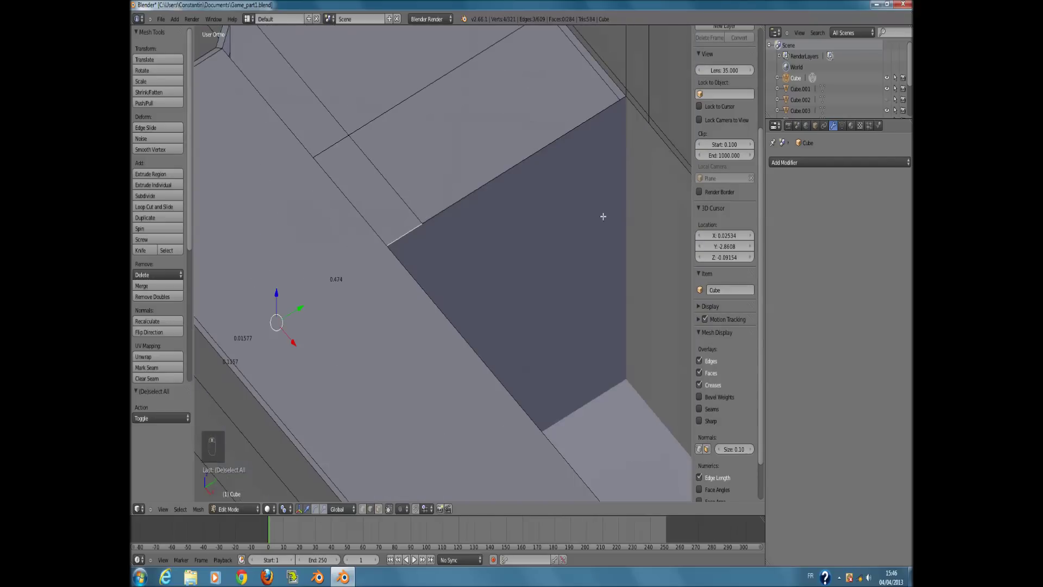
shift+right_click(619, 101)
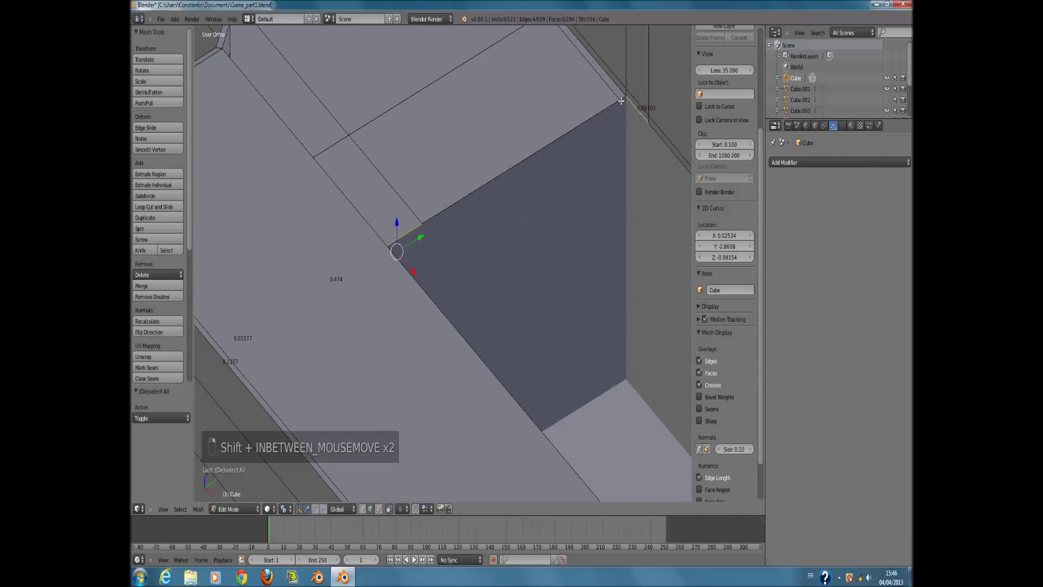
shift+right_click(609, 110)
key(f)
Fill another face between two edges beside the floor opening and save the level file.
middle_drag(606, 113, 351, 151)
right_click(397, 89)
shift+right_click(387, 197)
middle_drag(387, 197, 470, 189)
key(f)
key(Tab)
key(ctrl+s)
key(ctrl+s)
Examine the upper storey's new floor faces and their junction with the adjoining hallway.
click(568, 295)
key(KP_7)
key(z)
middle_drag(523, 362, 319, 202)
key(z)
key(Tab)
scroll(405, 251, up, 2)
key(a)
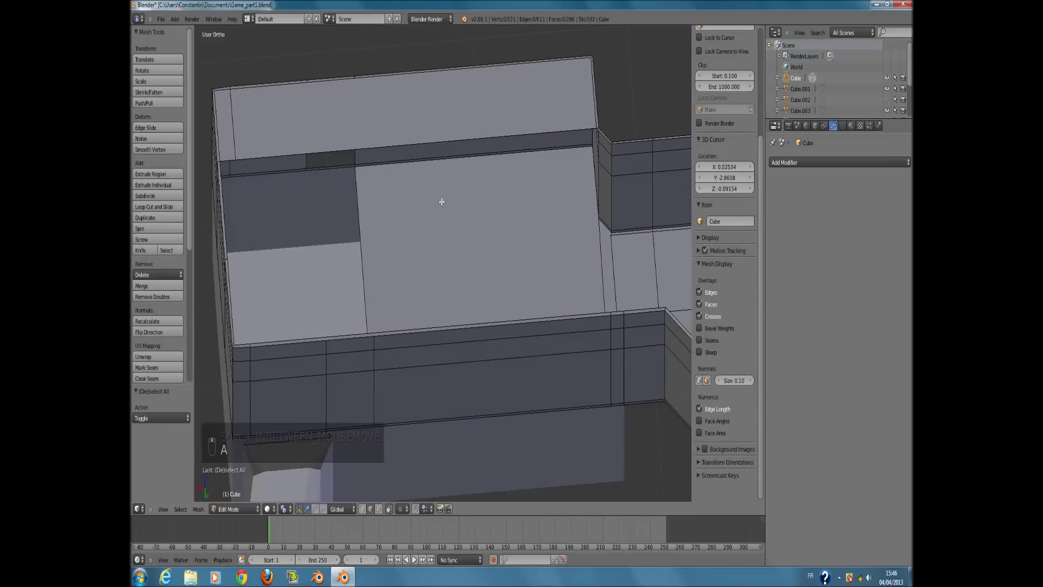
scroll(540, 221, down, 3)
shift+middle_drag(605, 238, 526, 238)
scroll(522, 262, up, 3)
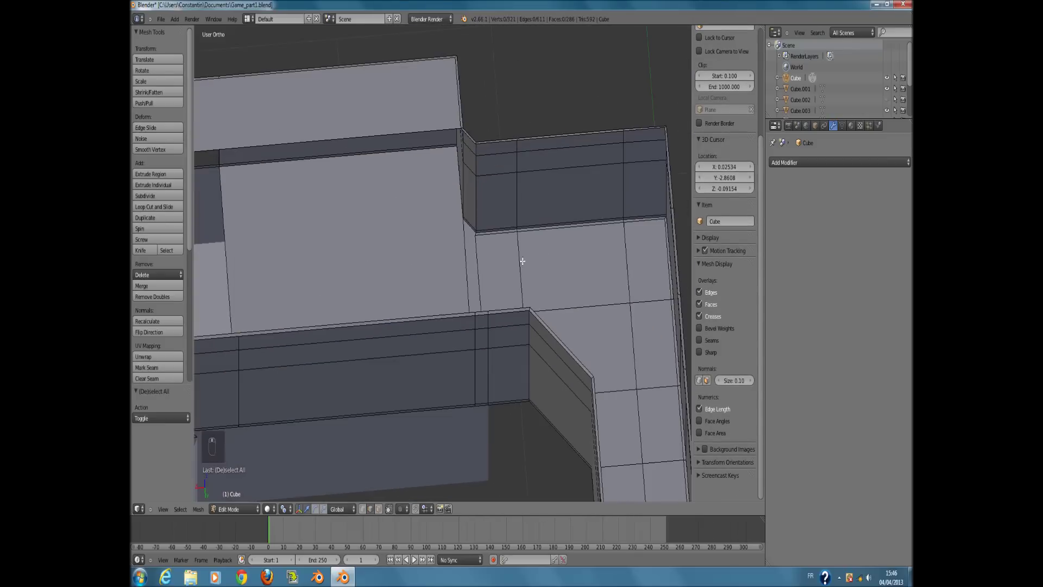
middle_drag(475, 278, 521, 351)
scroll(577, 293, down, 4)
scroll(510, 370, up, 4)
scroll(514, 440, down, 2)
middle_drag(540, 390, 514, 427)
key(KP_7)
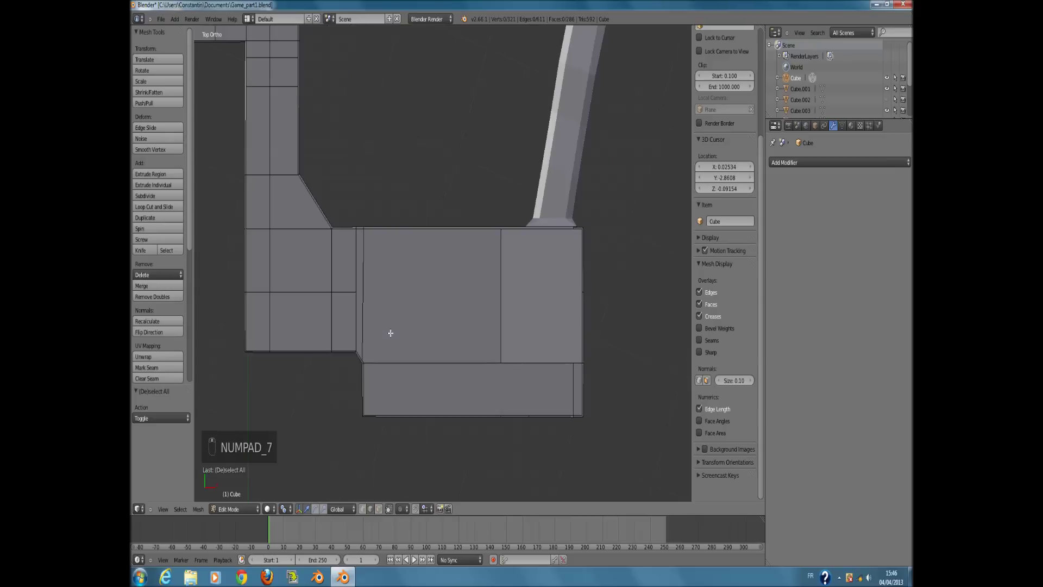
Examine the remaining floor opening above the corridor's entrance from several angles.
scroll(565, 333, up, 4)
shift+middle_drag(675, 426, 526, 431)
middle_drag(546, 432, 691, 365)
shift+middle_drag(608, 163, 601, 237)
scroll(593, 217, up, 2)
middle_drag(475, 143, 498, 184)
middle_drag(408, 192, 283, 162)
middle_drag(315, 354, 275, 325)
scroll(287, 332, down, 2)
key(z)
key(z)
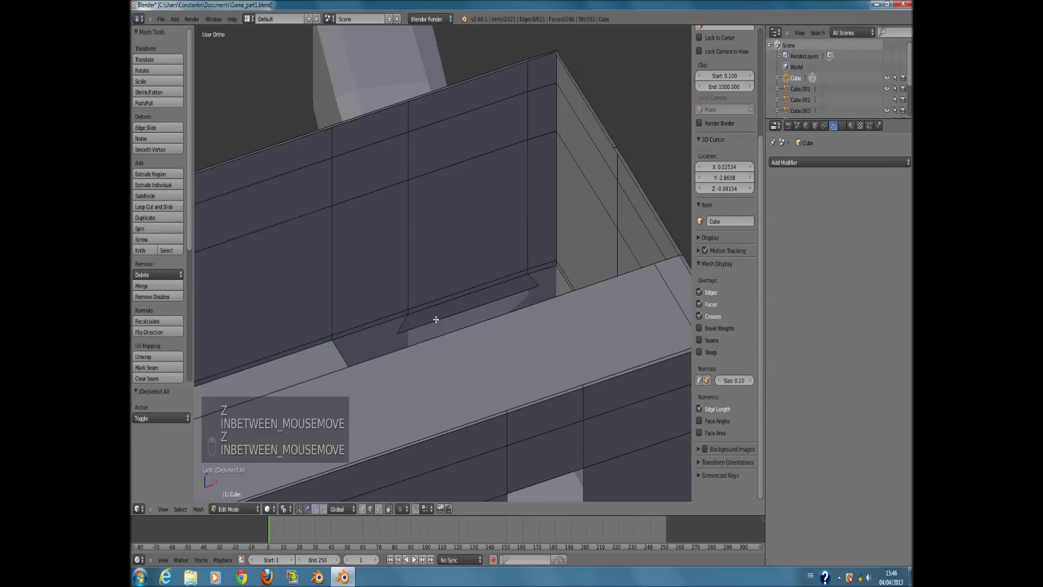
Add a vertex on the side edge of the floor opening with a loop cut and move it 0.256 along Y.
right_click(435, 320)
middle_drag(435, 319, 445, 324)
middle_drag(341, 378, 226, 415)
key(a)
click(432, 394)
click(364, 509)
key(z)
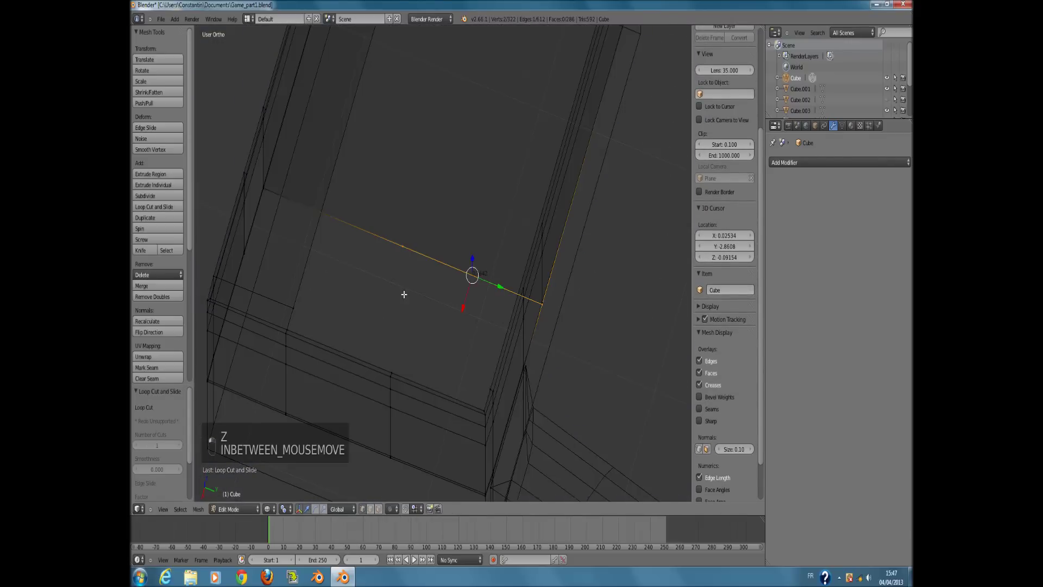
right_click(411, 266)
drag(434, 254, 464, 280)
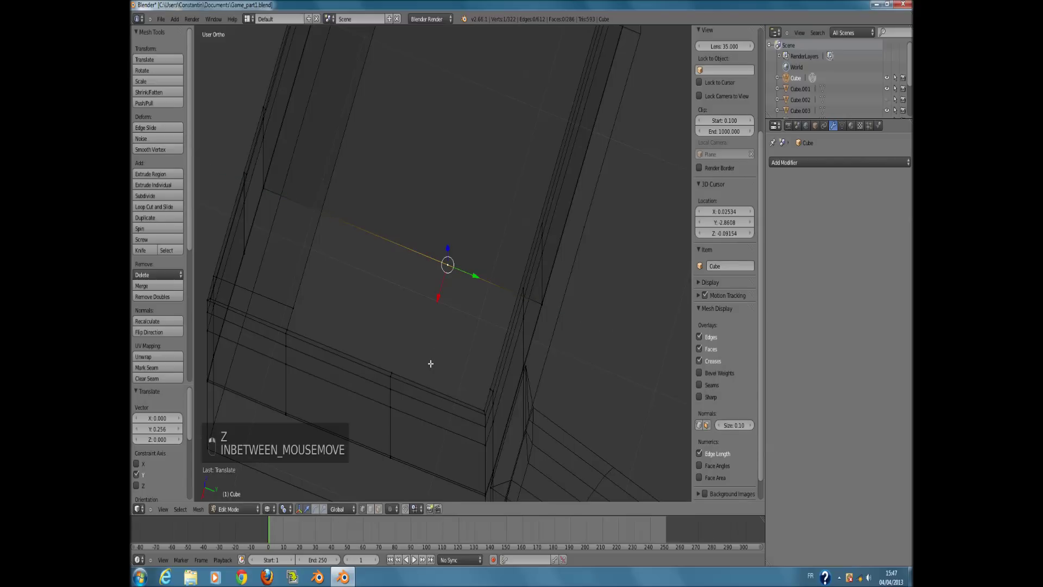
Connect the moved vertex to the vertex on the opposite side of the floor opening with a new edge.
key(KP_7)
scroll(567, 250, up, 2)
middle_drag(543, 312, 633, 261)
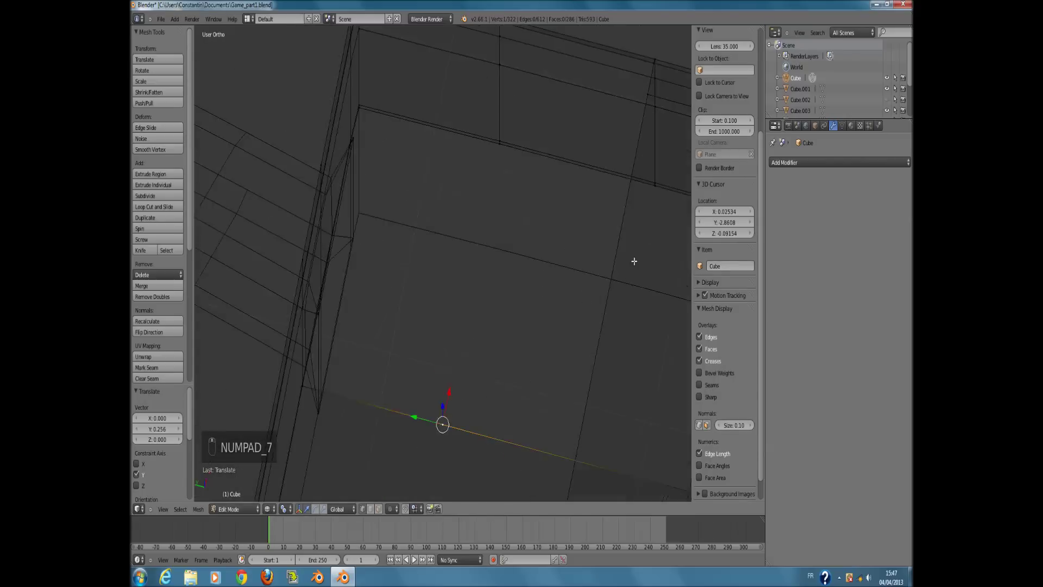
key(z)
middle_drag(489, 145, 500, 132)
shift+middle_drag(503, 183, 408, 294)
shift+right_click(488, 228)
key(f)
key(KP_7)
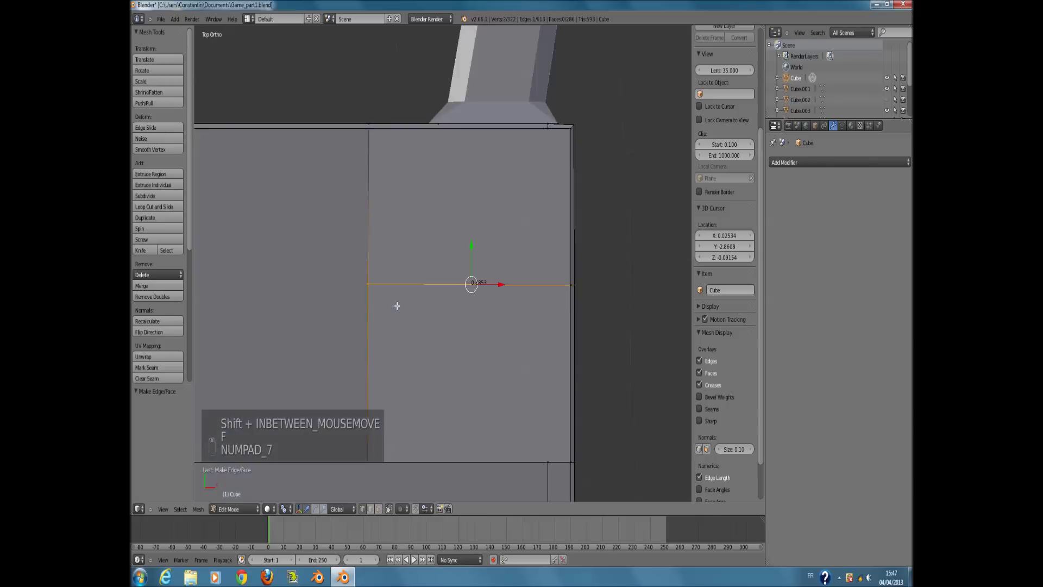
Fill the part of the floor opening bounded by the new edge and the tunnel corridor's wall with a face.
key(z)
mouse_move(523, 284)
middle_down()
mouse_move(565, 249)
mouse_move(573, 256)
mouse_move(567, 244)
middle_up()
key(z)
scroll(384, 437, up, 2)
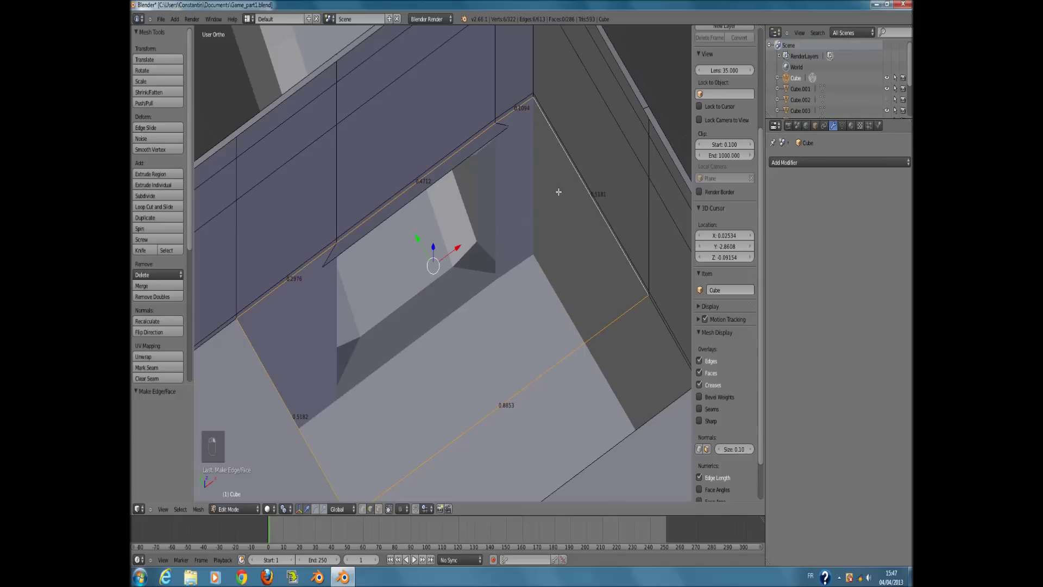
key(f)
scroll(544, 310, down, 3)
Try to align the end vertices of the new floor edge by scaling them to 0 along X.
key(KP_7)
key(z)
scroll(431, 332, down, 2)
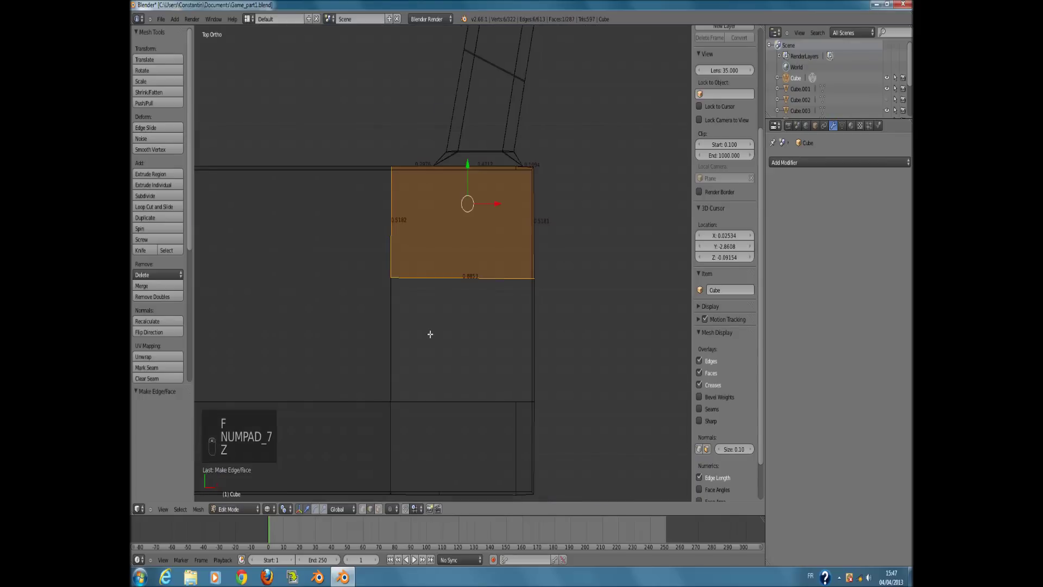
key(a)
scroll(411, 290, down, 2)
key(c)
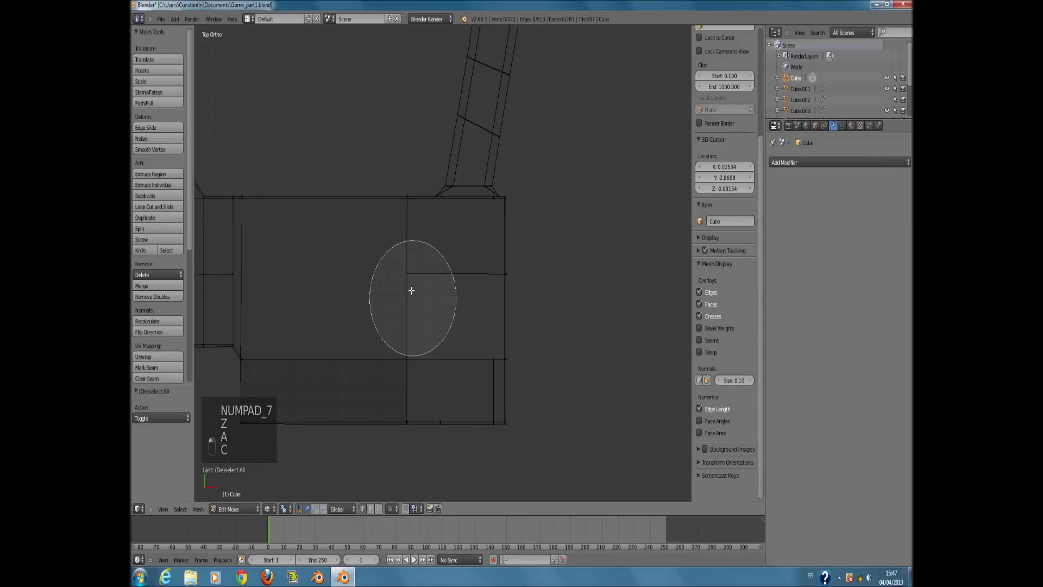
drag(408, 276, 496, 275)
right_click(535, 282)
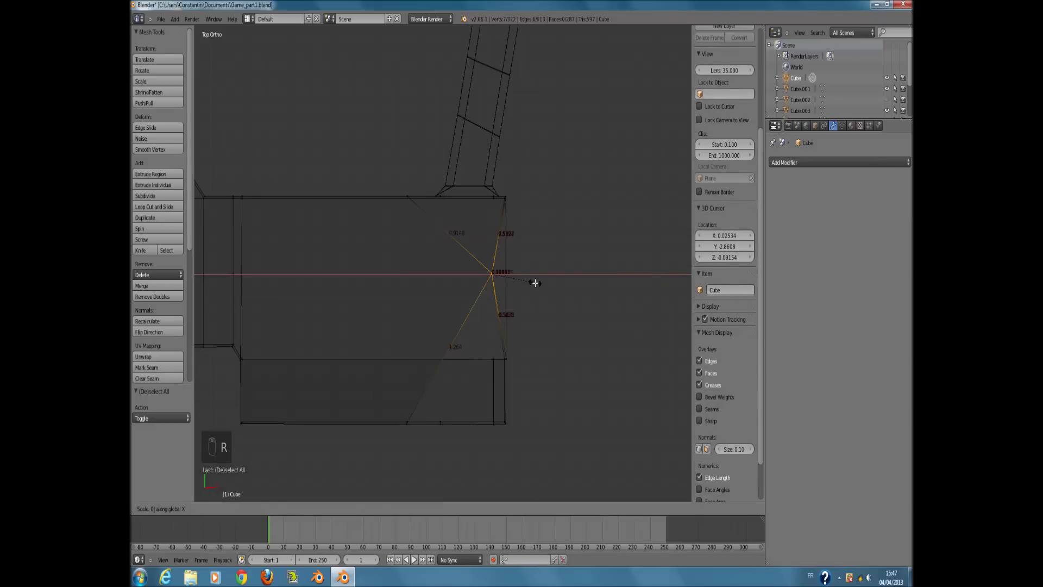
Return to Object Mode with solid shading and save the file.
key(Tab)
key(z)
mouse_move(506, 333)
middle_down()
mouse_move(607, 268)
mouse_move(542, 289)
mouse_move(581, 304)
mouse_move(564, 314)
mouse_move(572, 331)
mouse_move(565, 319)
middle_up()
key(ctrl+s)
Examine the upper storey's floor, its remaining opening and the adjoining rooms from several angles.
scroll(581, 304, up, 5)
middle_drag(540, 174, 450, 150)
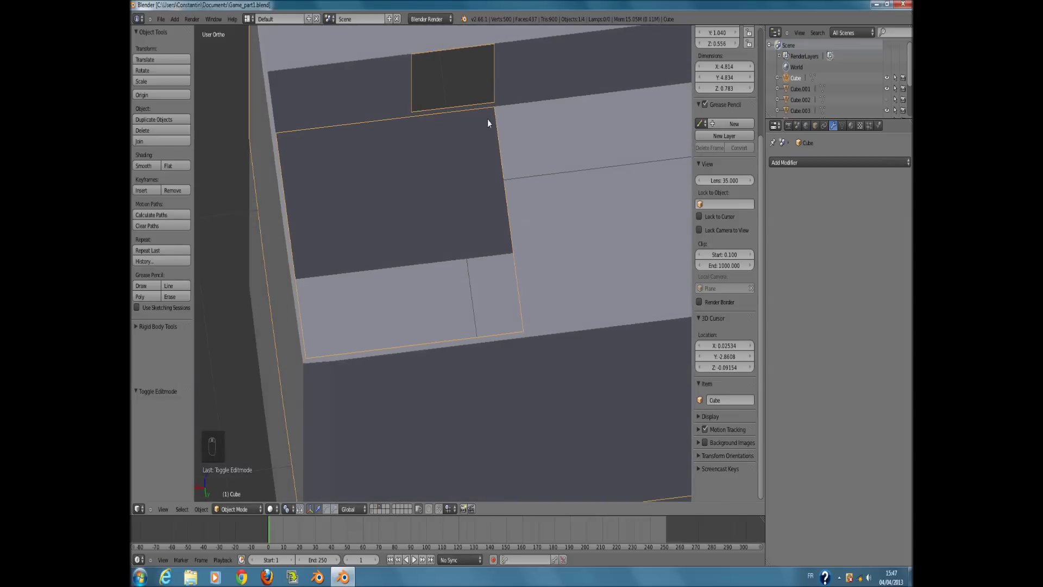
middle_drag(497, 299, 506, 226)
scroll(442, 250, down, 9)
key(a)
key(ctrl+s)
scroll(488, 244, up, 6)
right_click(531, 191)
scroll(514, 262, down, 8)
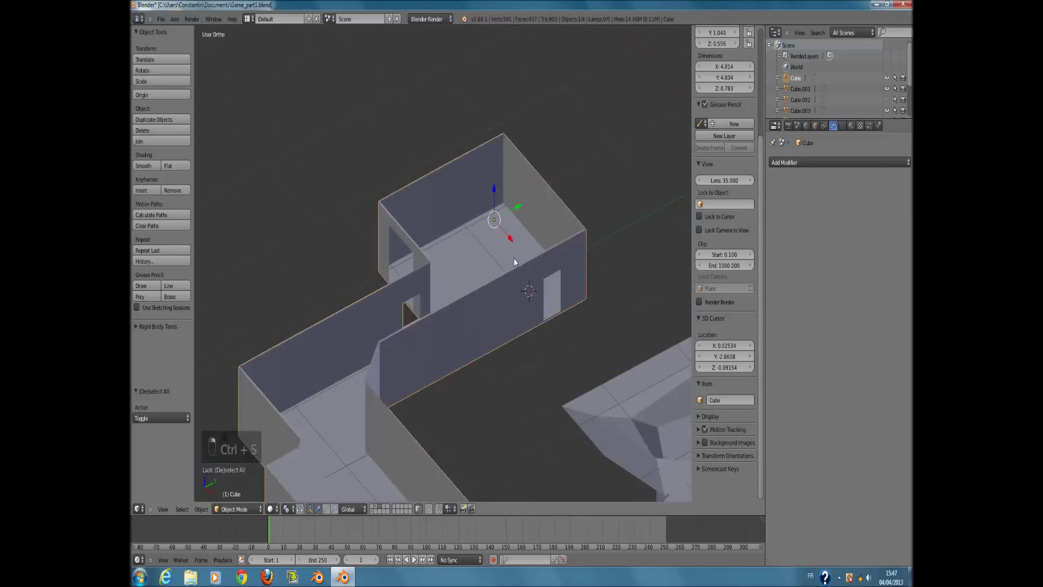
middle_drag(477, 352, 516, 372)
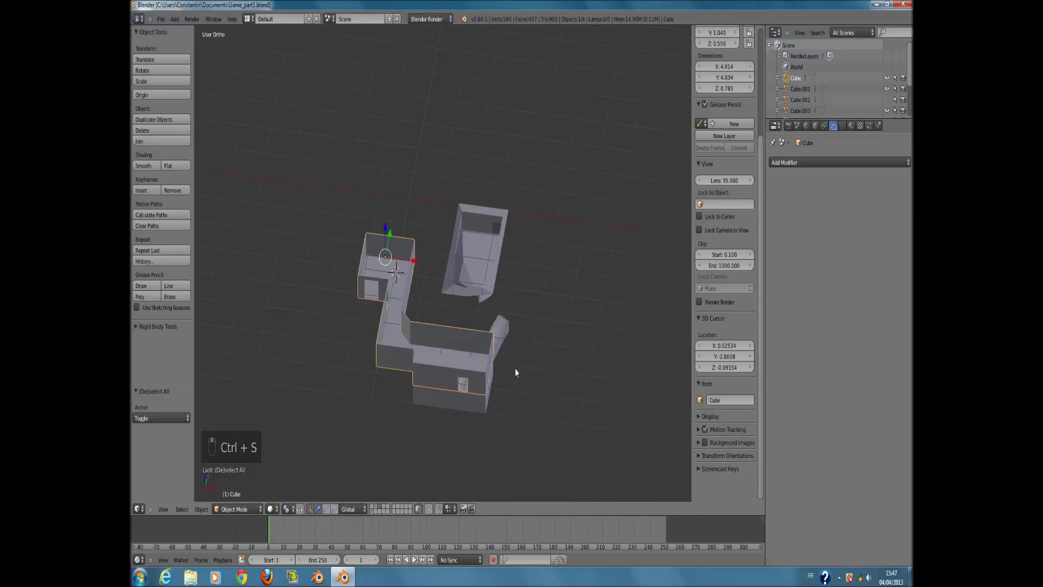
Unhide all hidden building objects, deselect everything and save the file.
key(alt+h)
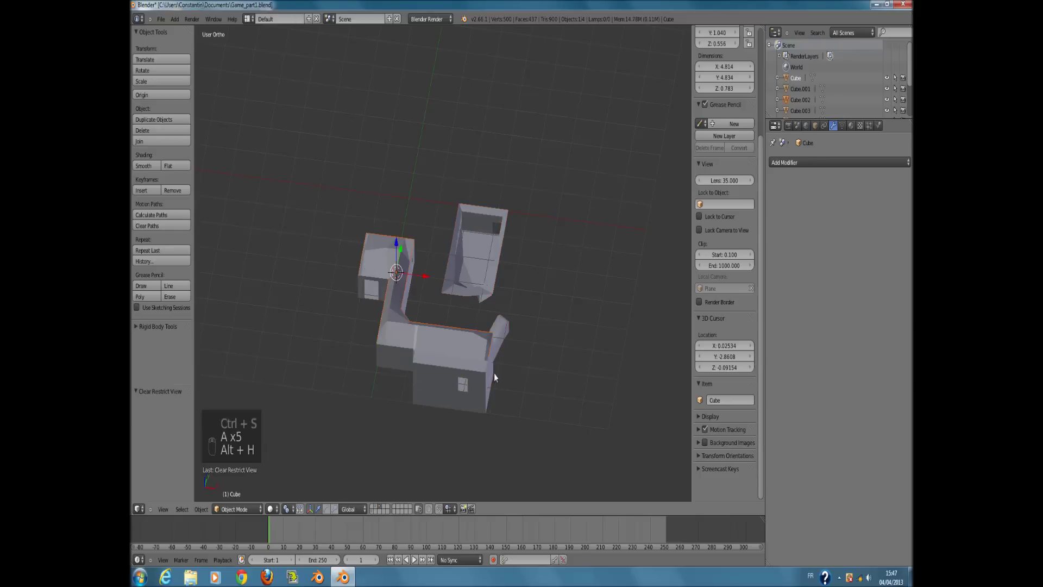
scroll(494, 373, down, 2)
key(a)
key(a)
key(a)
key(a)
key(a)
key(ctrl+s)
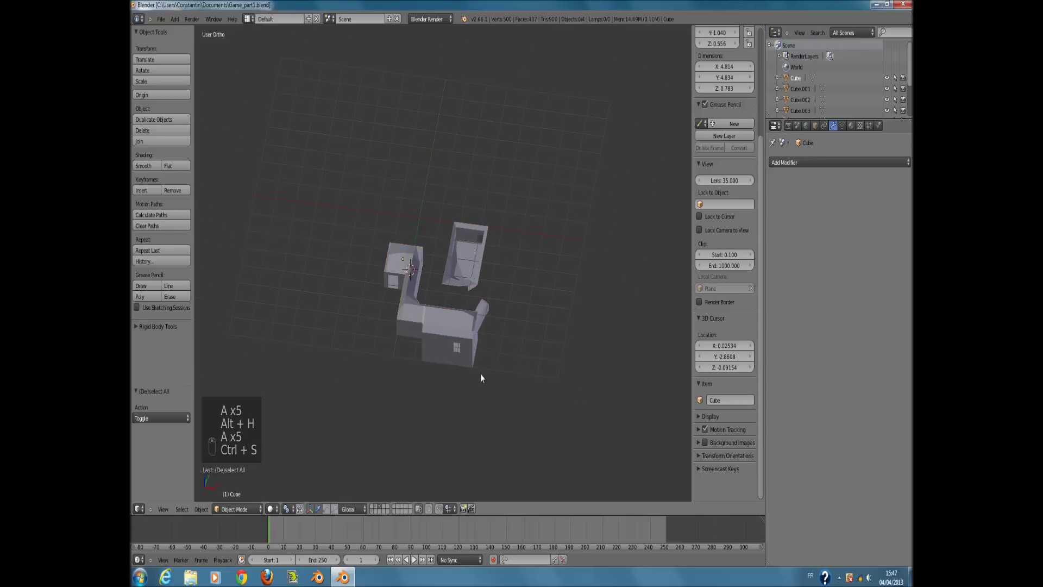
Move all objects on the buildings' layer to layer 3.
shift+click(370, 507)
click(377, 509)
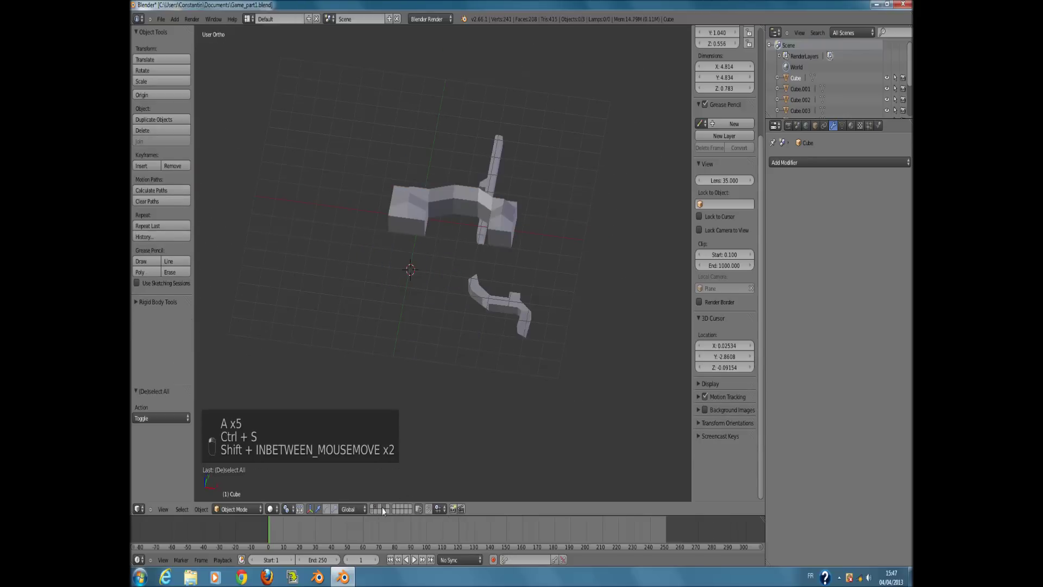
click(373, 506)
key(a)
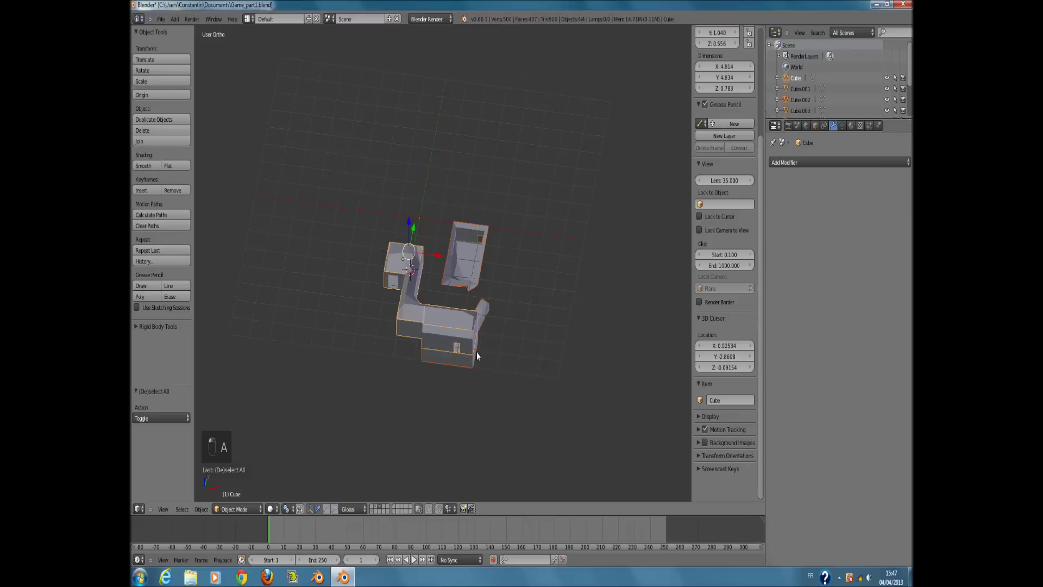
key(m)
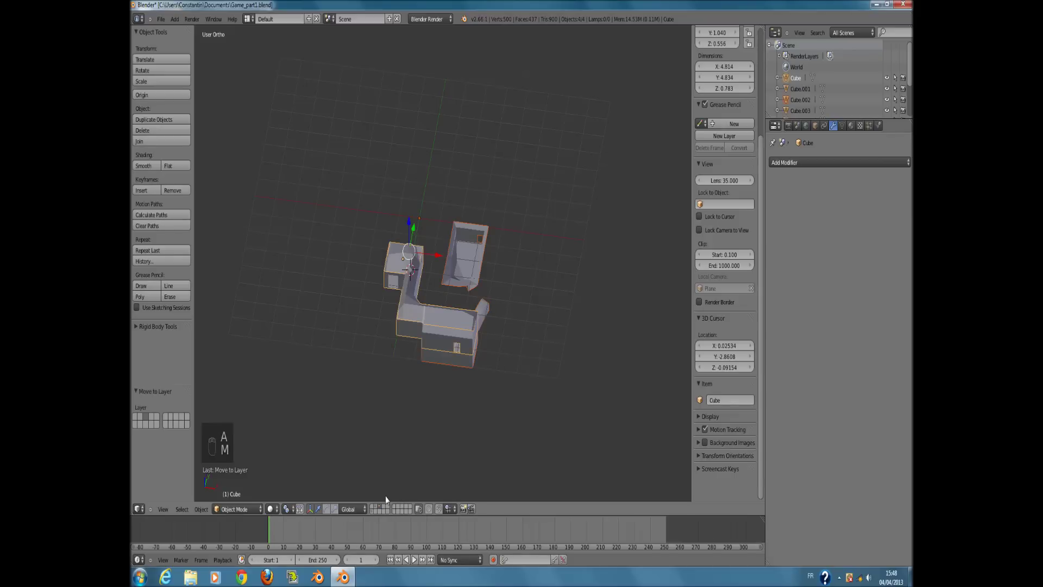
Move all tunnel and corridor objects from layer 2 to layer 3 and display layer 3.
click(375, 507)
key(a)
key(m)
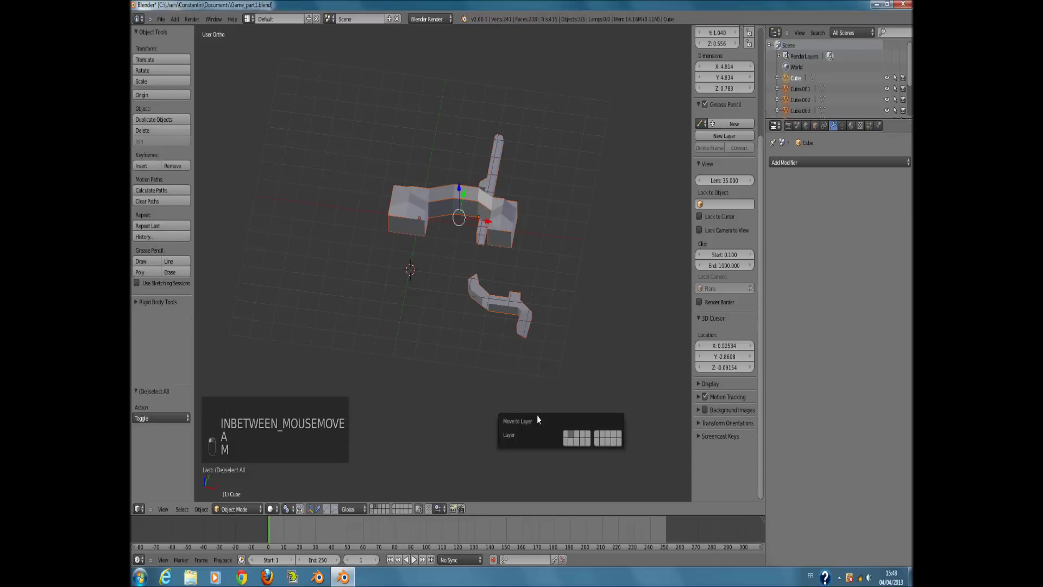
click(576, 436)
click(376, 506)
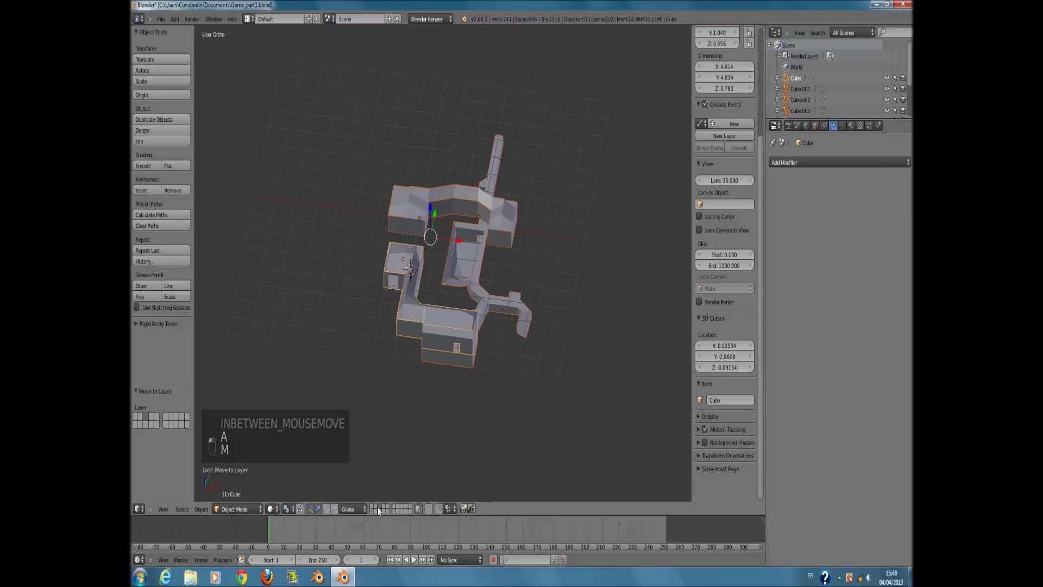
Display the terrain layer and move the large outer terrain, Plane.003, to layer 2.
click(371, 511)
key(a)
right_click(474, 377)
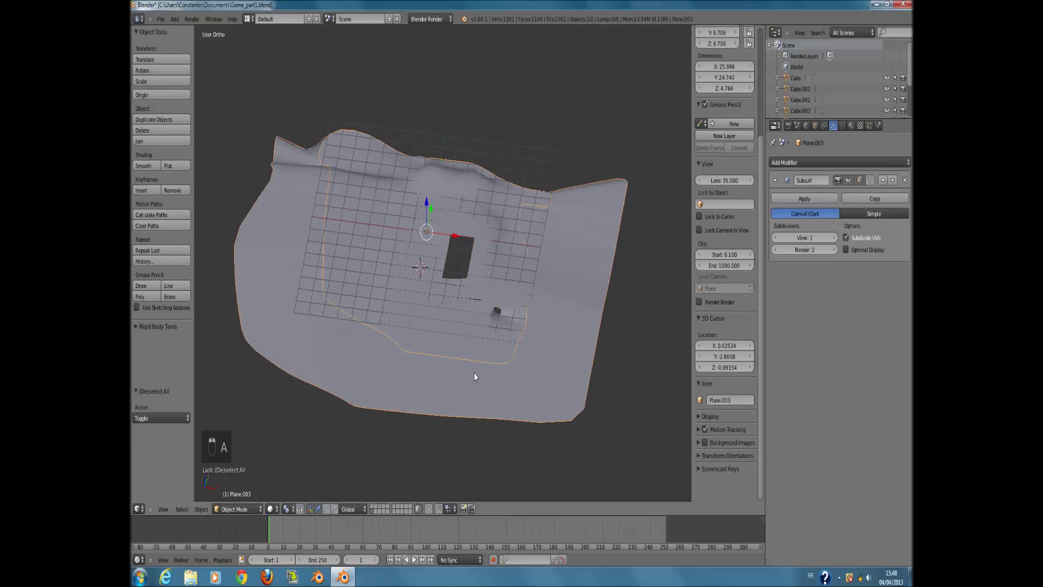
key(m)
click(571, 402)
Move the inner terrain, Plane, to layer 1, display that layer and save the file.
right_click(500, 350)
key(ctrl+s)
key(m)
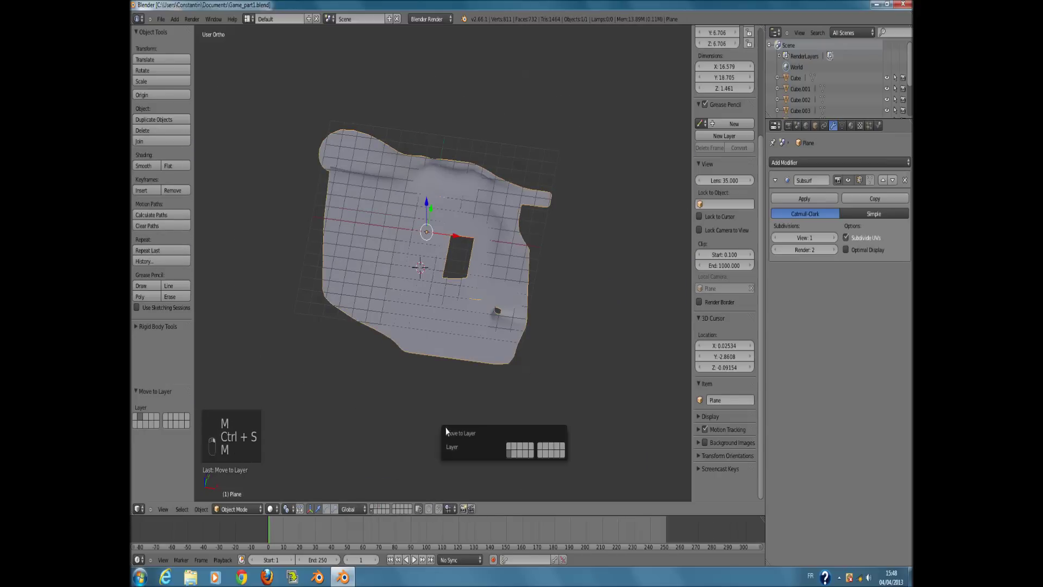
click(508, 451)
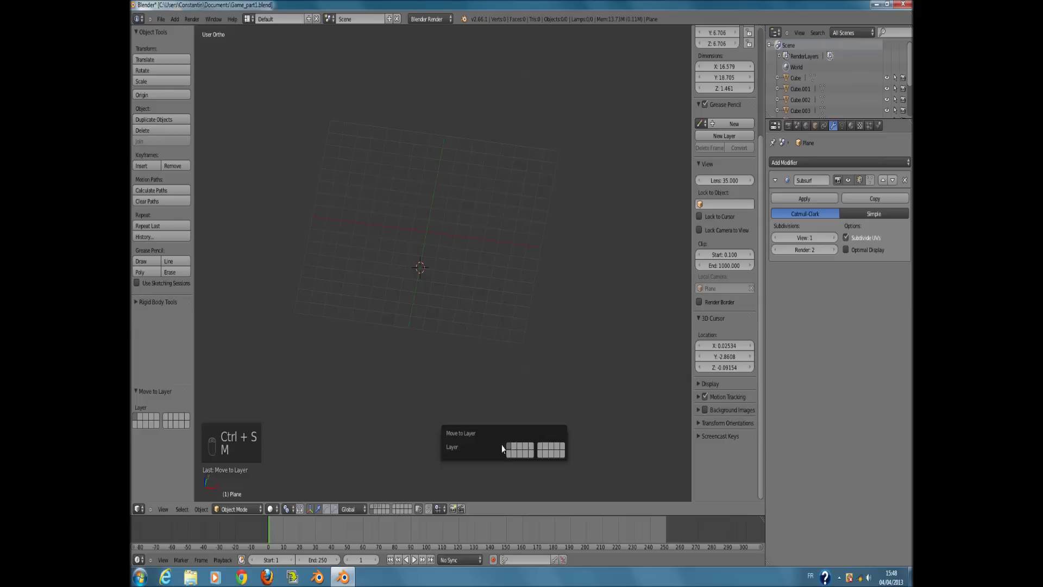
click(373, 509)
key(ctrl+s)
Examine the inner terrain's mesh from the top in Edit Mode and Object Mode.
key(KP_7)
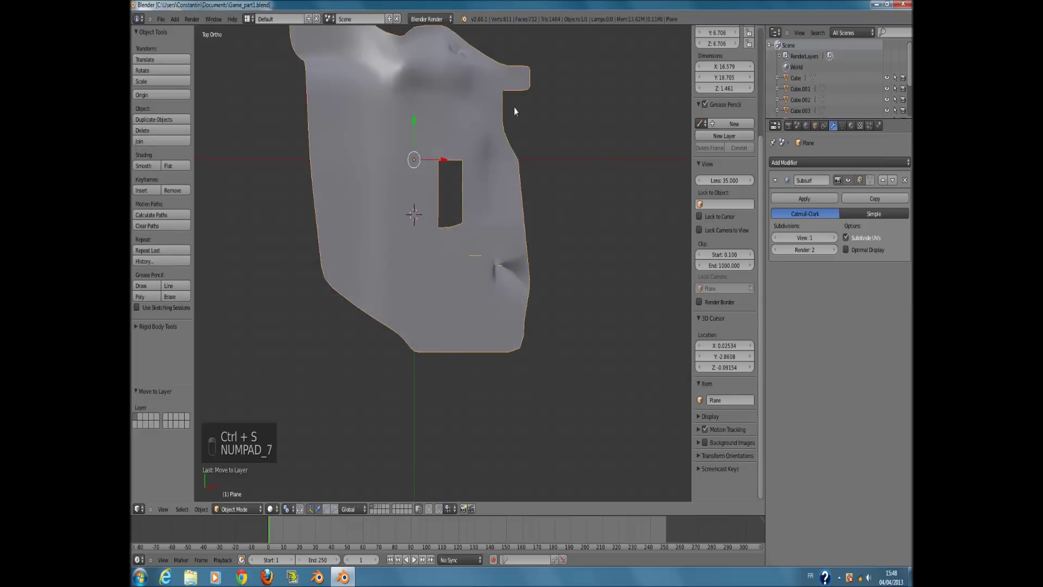
scroll(467, 240, down, 3)
scroll(467, 240, up, 5)
key(Tab)
scroll(467, 240, down, 3)
key(a)
key(a)
key(a)
key(a)
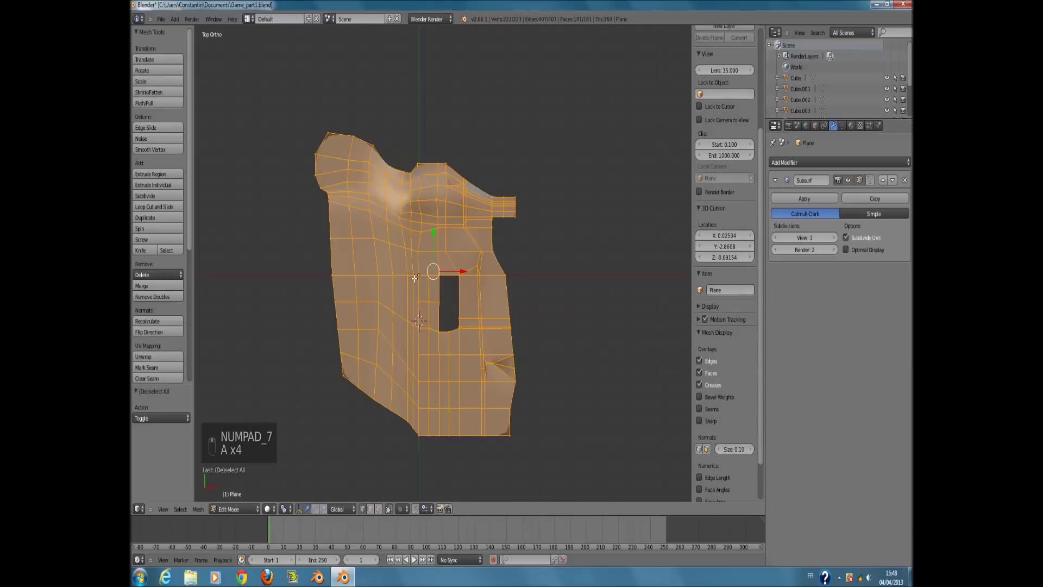
key(Tab)
scroll(468, 295, up, 2)
scroll(468, 294, down, 1)
key(Tab)
Save the file and minimize the program window to show the desktop.
key(ctrl+s)
click(468, 295)
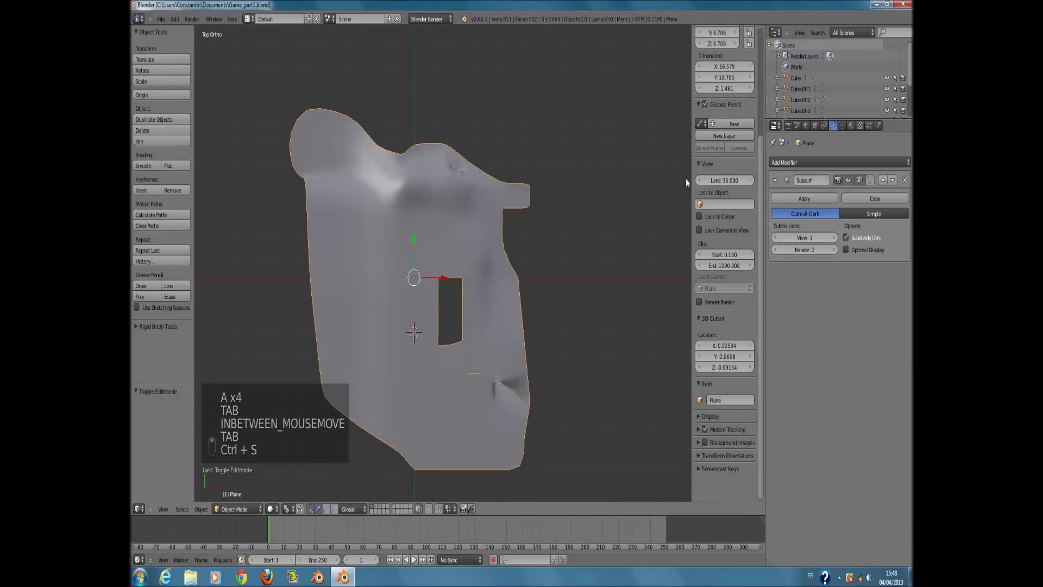
click(874, 5)
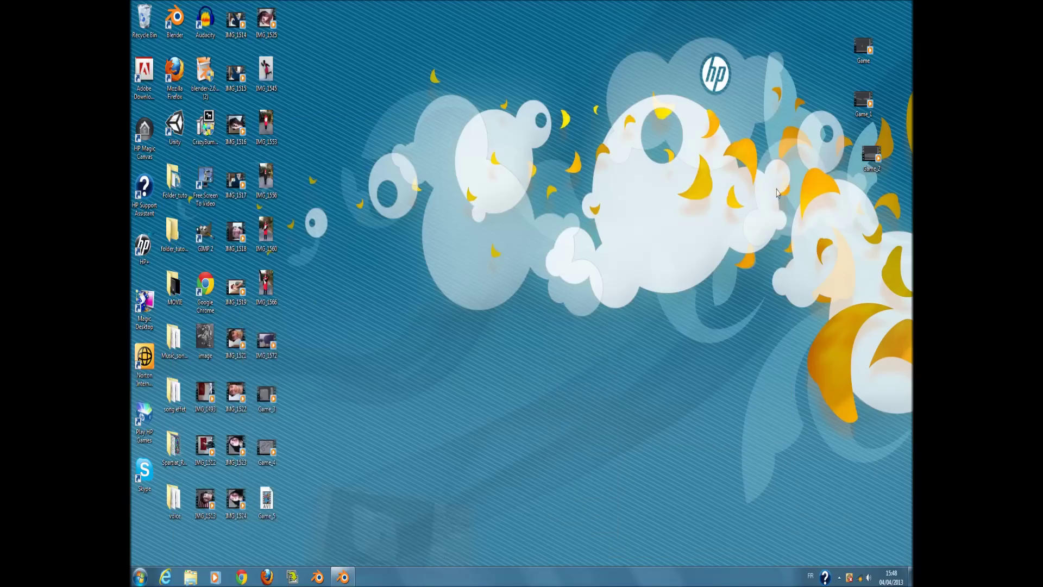